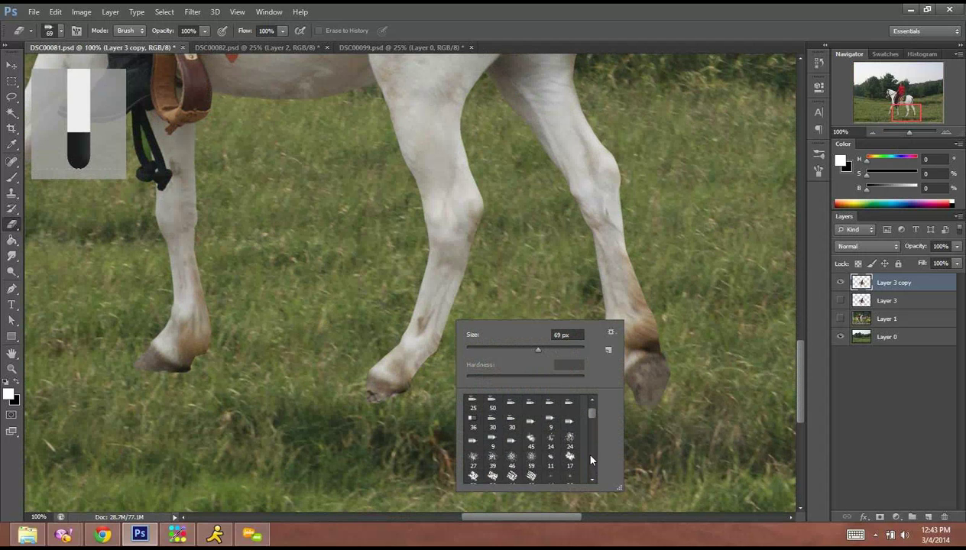
Switch the eraser to the 134 px grass brush at 62 px and erase along the bottom of the nearer hind hoof.
scroll(591, 459, "down", 3)
left_click(570, 419)
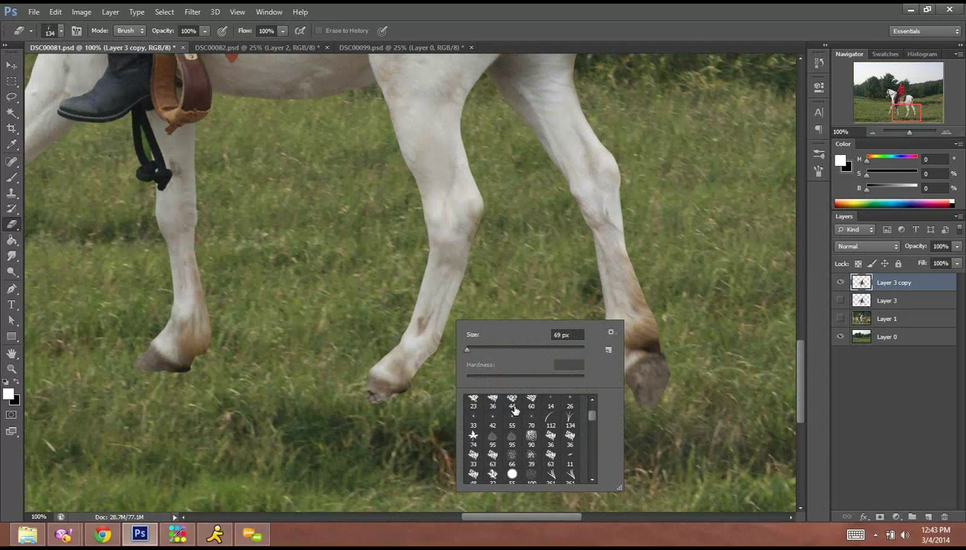
left_click(502, 350)
left_click(383, 401)
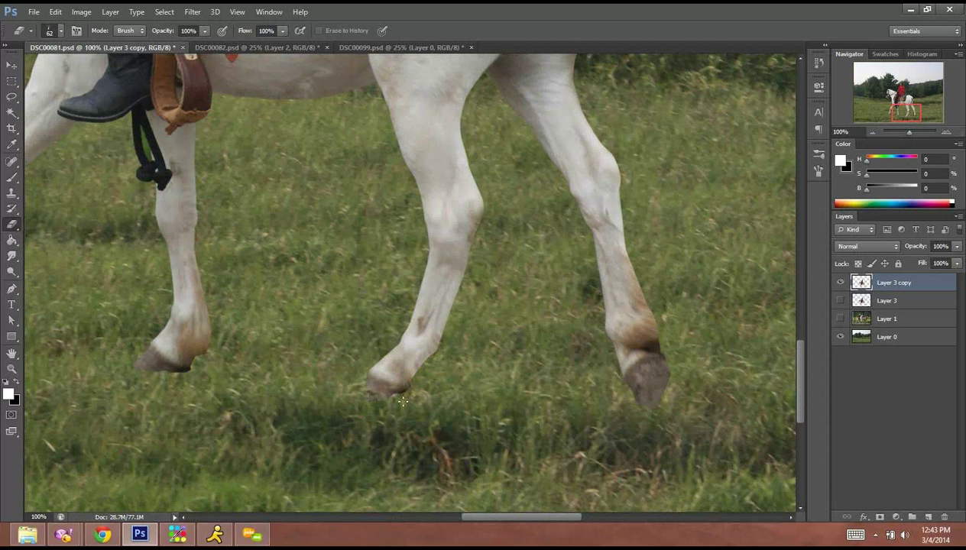
Enlarge the grass eraser to 81 px and erase the bottom of the nearer hind hoof so grass blades overlap it.
right_click(417, 405)
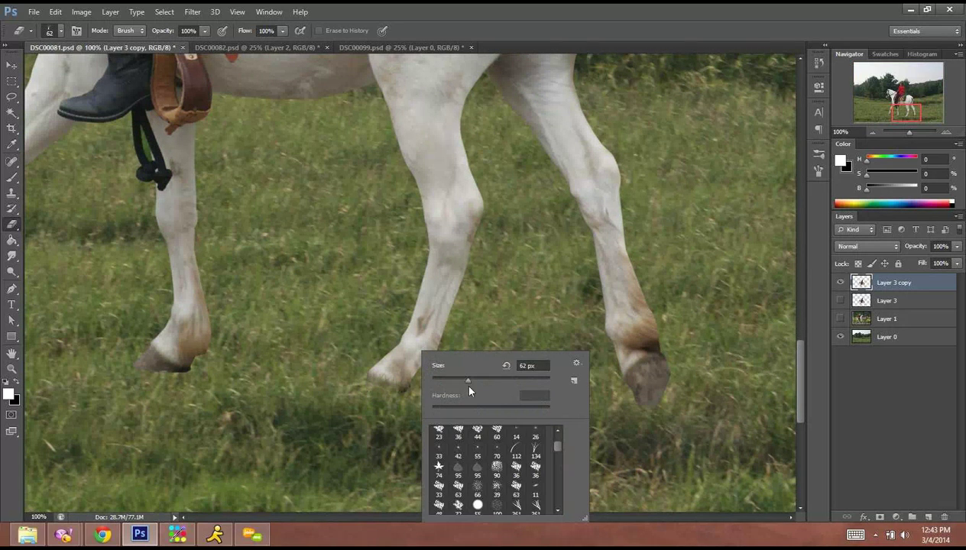
left_click(380, 385)
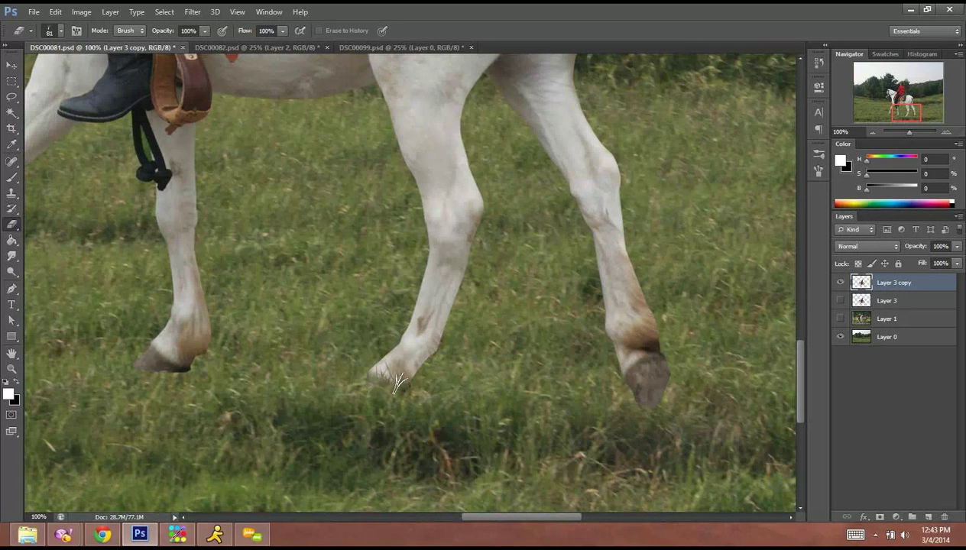
left_click(373, 370)
left_click(406, 380)
left_click(391, 378)
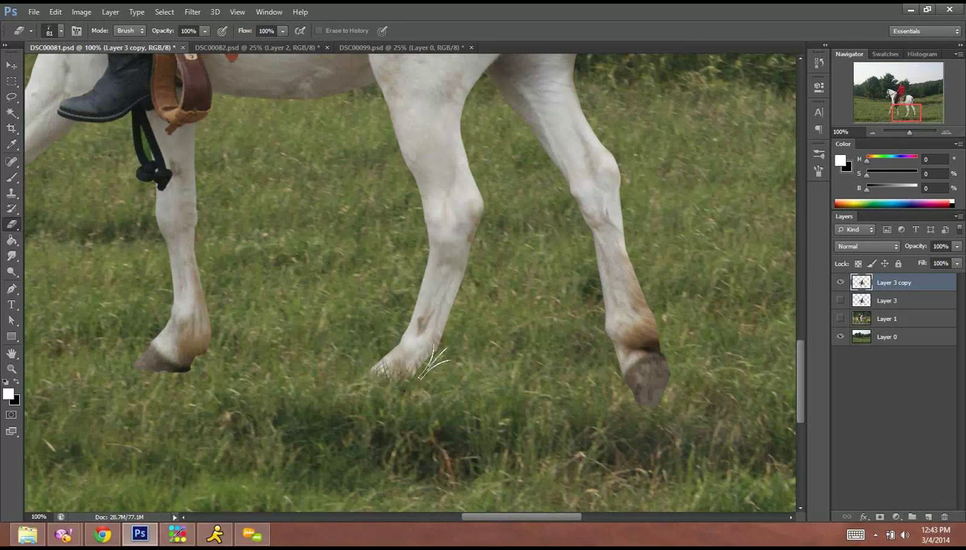
left_click_drag(434, 366, 378, 364)
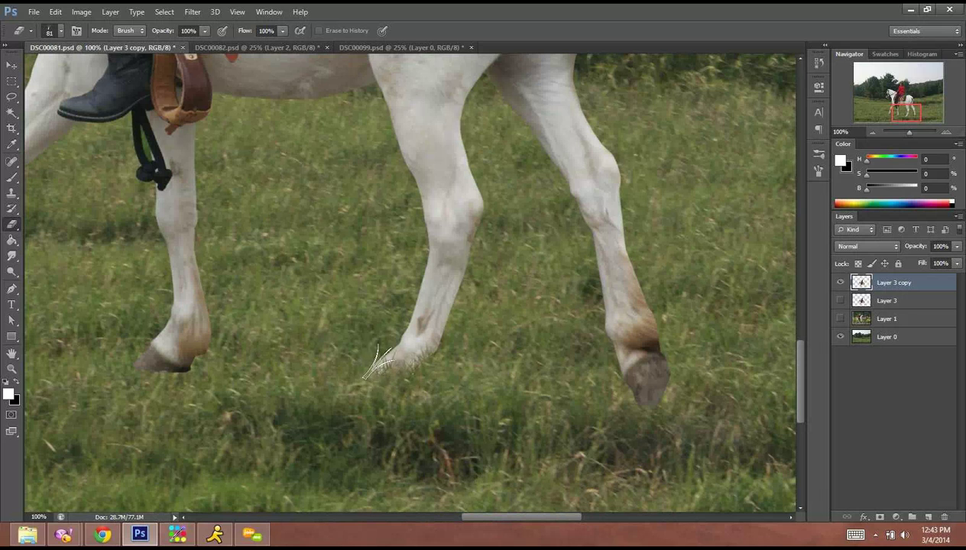
Erase the bottoms of the rearmost hoof and the planted front hoof with the grass-shaped eraser.
left_click_drag(653, 393, 670, 397)
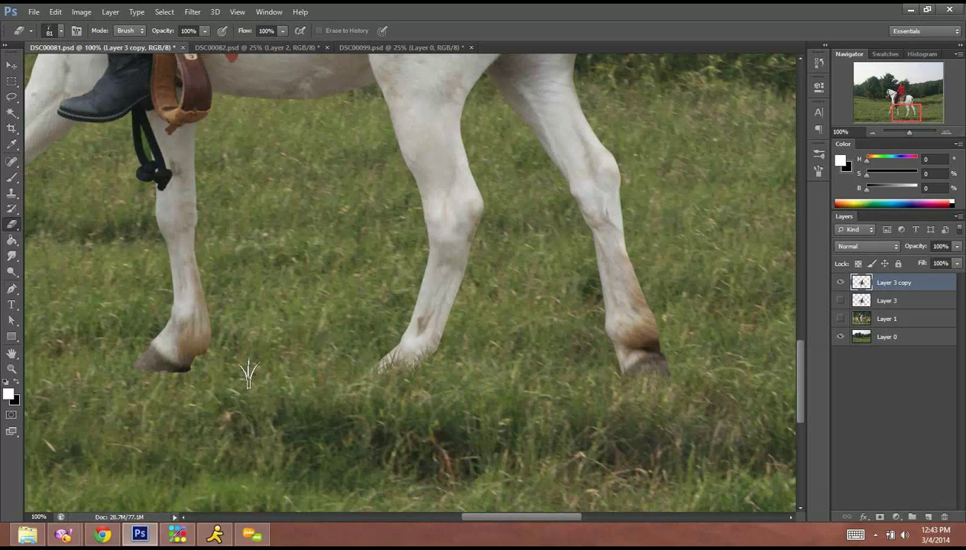
left_click_drag(363, 370, 537, 349)
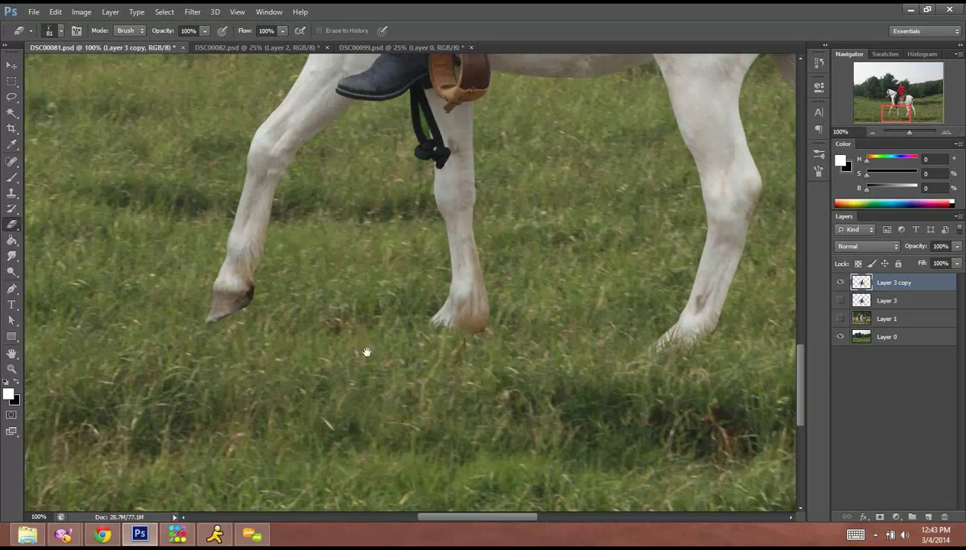
scroll(367, 352, "right", 5)
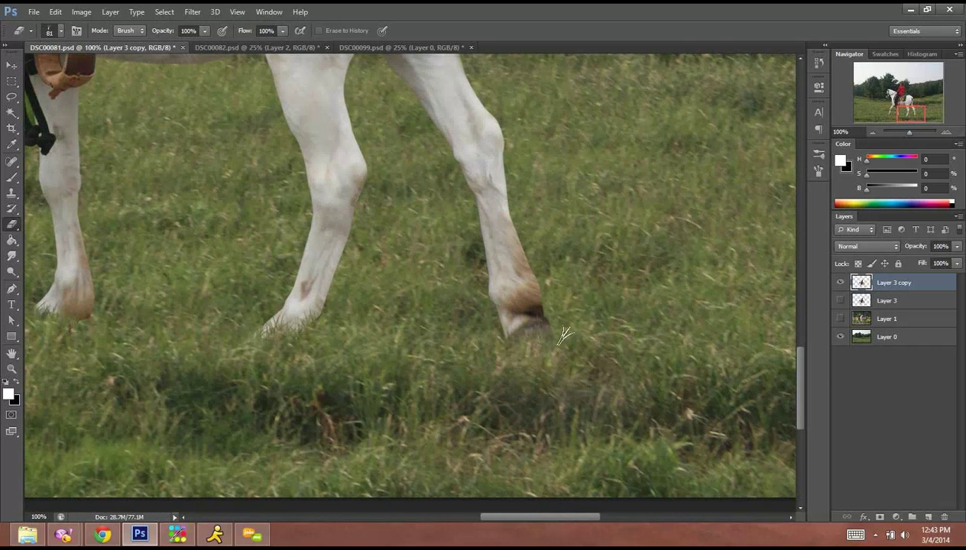
scroll(526, 313, "left", 2)
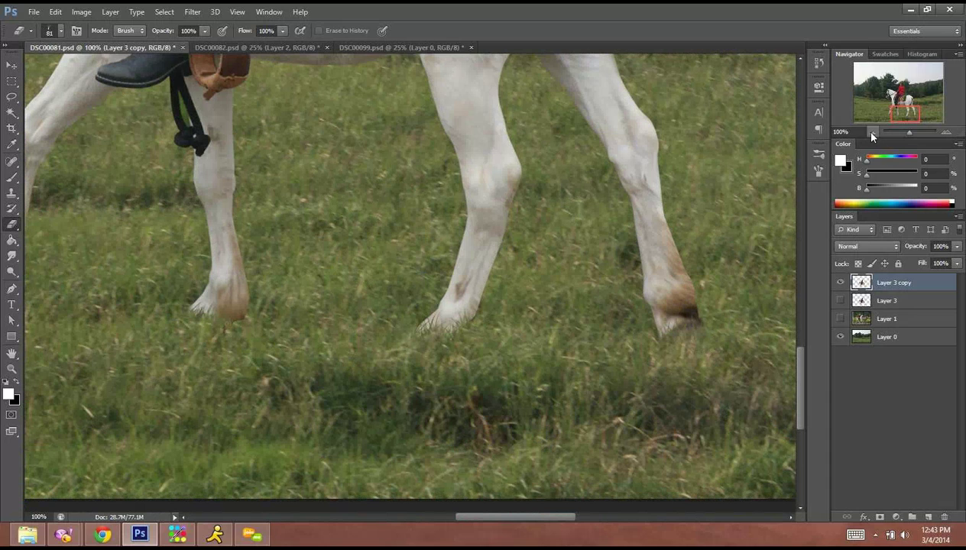
Refine the planted front hoof at 200% zoom, erasing its brown heel and lower edge into the grass.
left_click(871, 133)
left_click(872, 130)
left_click(873, 129)
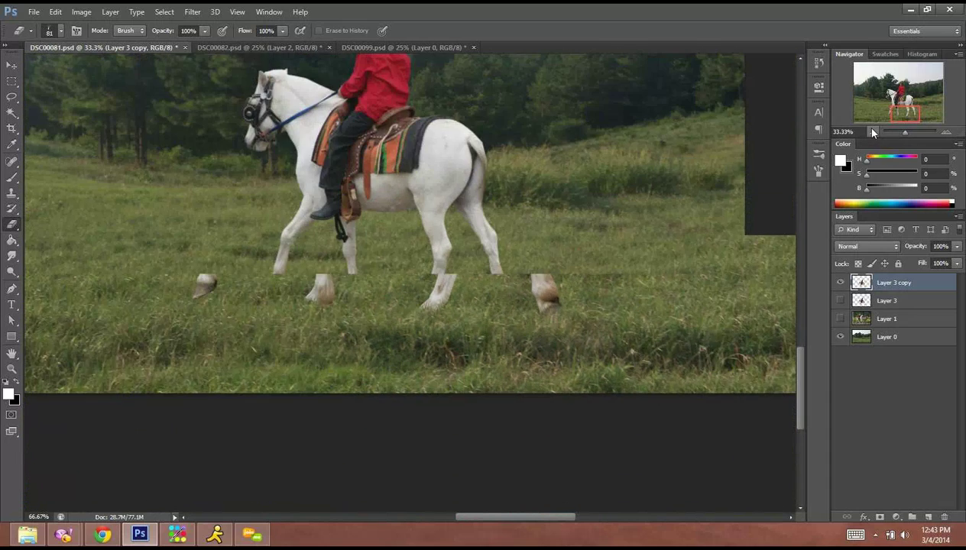
left_click(873, 131)
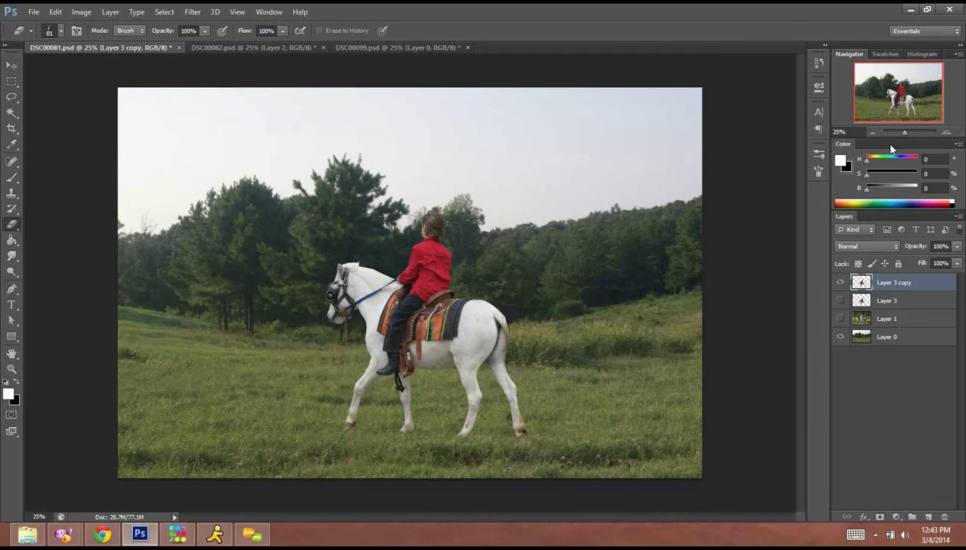
left_click(946, 132)
left_click(947, 133)
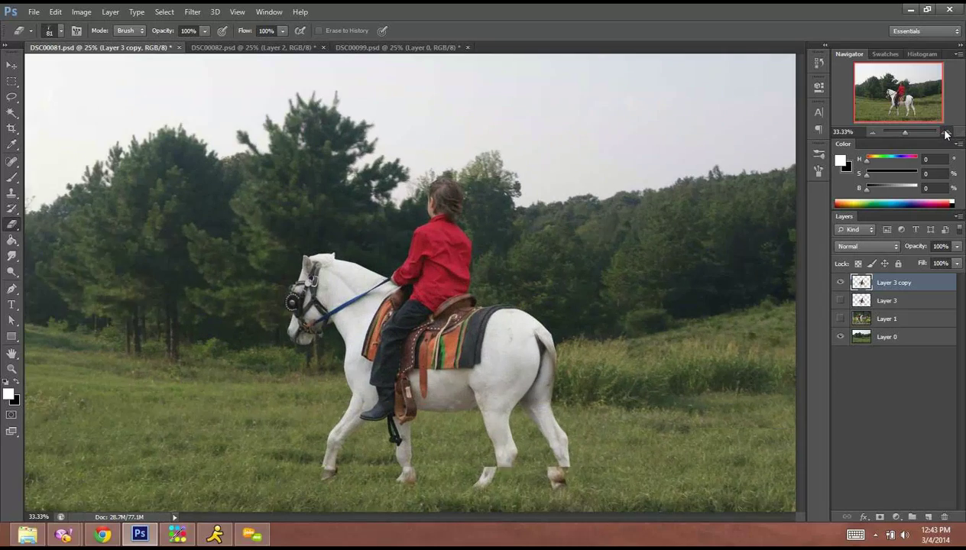
left_click(947, 132)
left_click(947, 132)
left_click(946, 133)
scroll(496, 183, "down", 10)
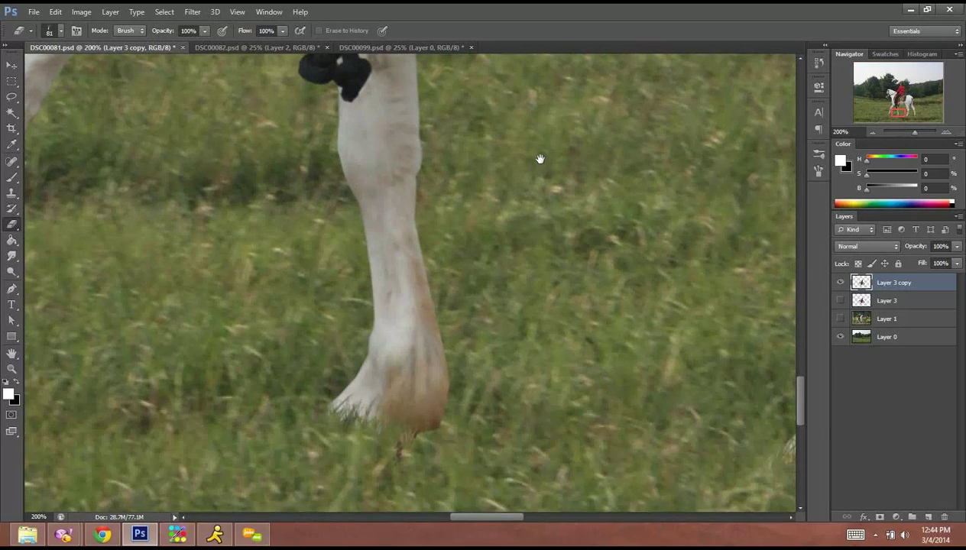
mouse_move(352, 398)
left_mouse_down()
mouse_move(428, 417)
mouse_move(372, 438)
left_mouse_up()
right_click(463, 423)
left_click(440, 422)
Erase finer grass-blade gaps along the lower edges of both hind hooves.
left_click_drag(447, 383, 261, 351)
left_click_drag(458, 367, 307, 308)
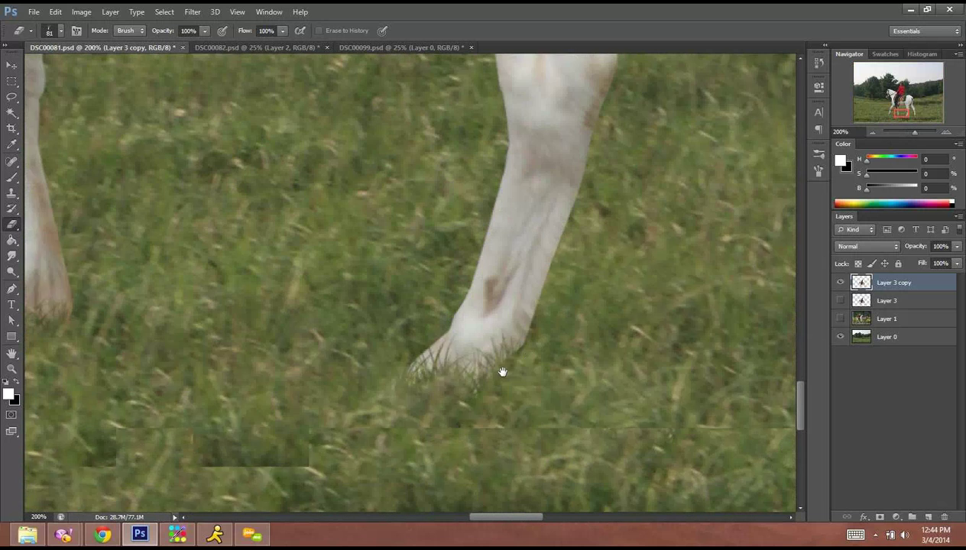
left_click_drag(502, 371, 437, 334)
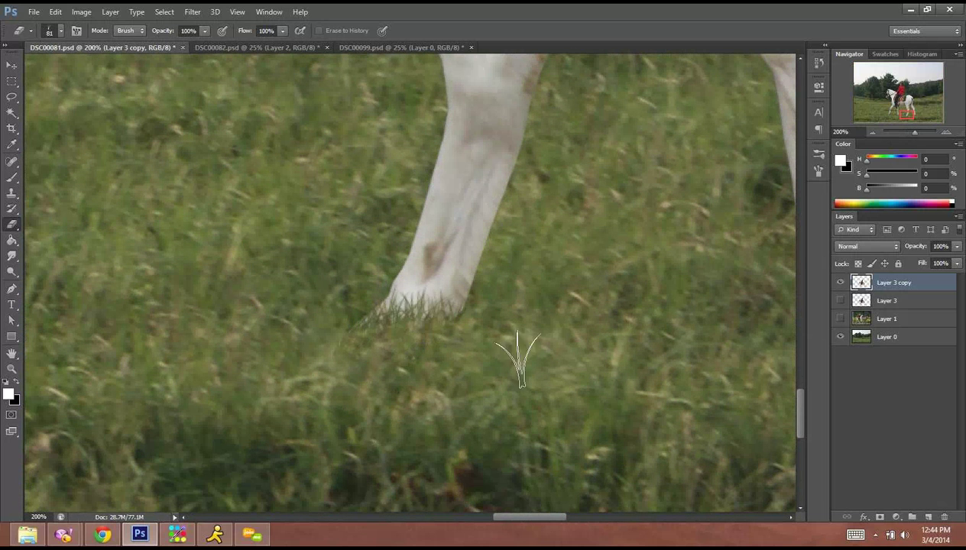
left_click_drag(518, 355, 307, 309)
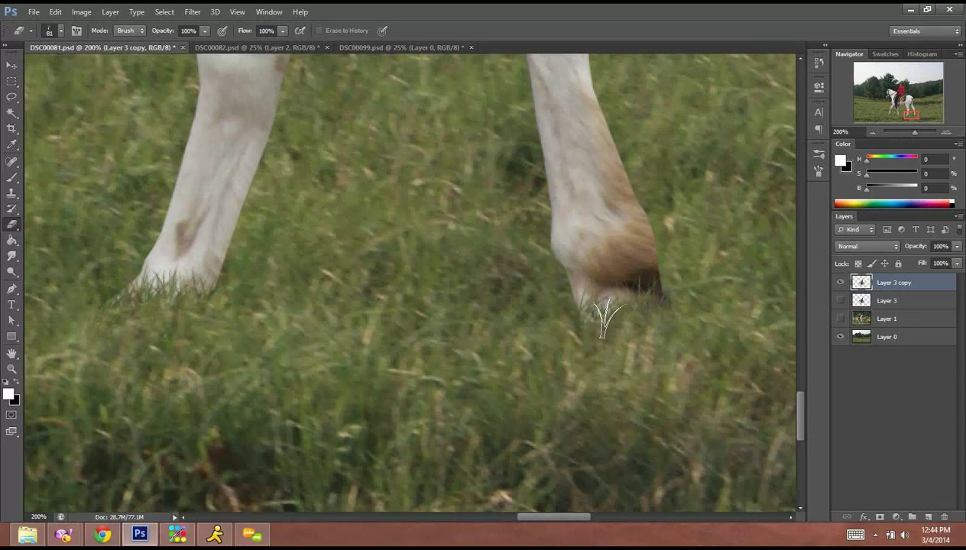
Add a new Normal layer at 100% opacity above Layer 3 copy for brush work on the horse's bridled head.
left_click(874, 133)
left_click(873, 133)
left_click(874, 133)
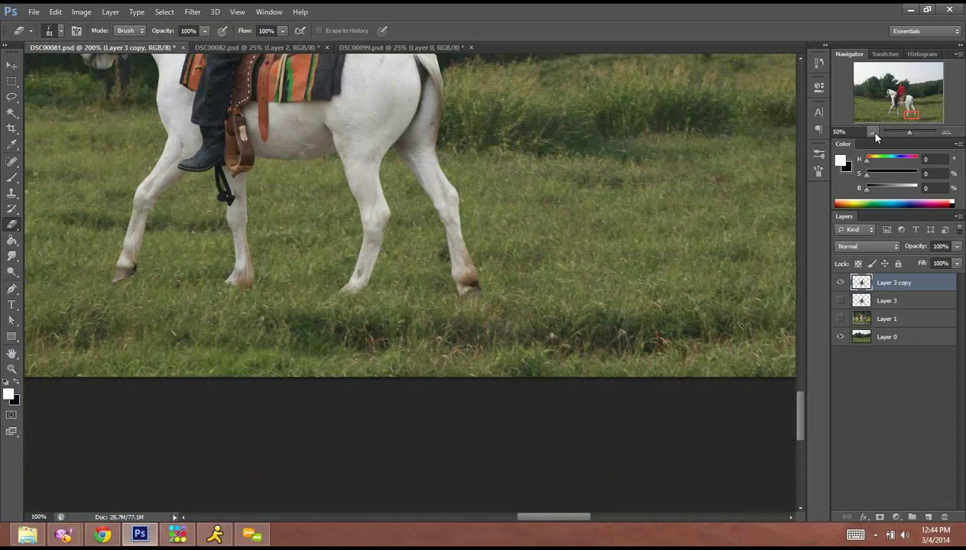
left_click(876, 134)
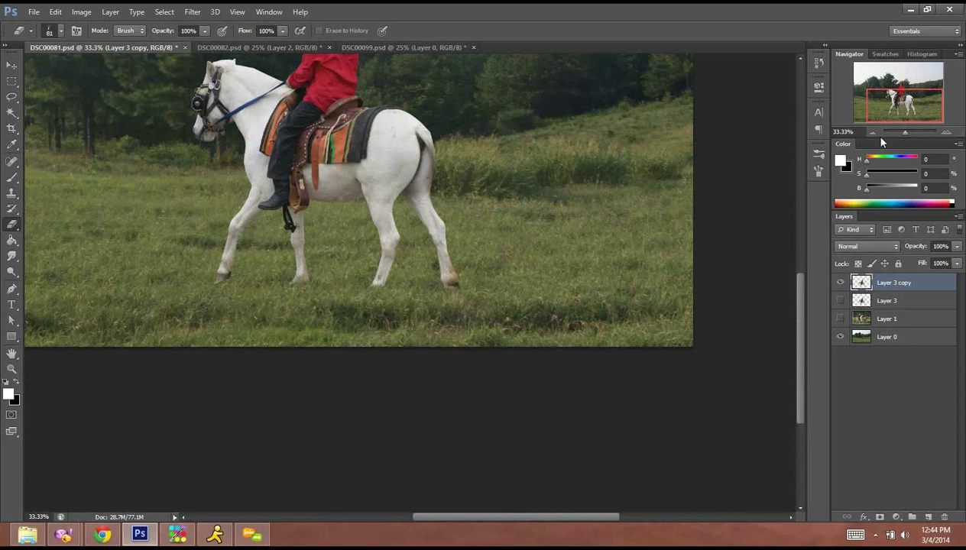
left_click(875, 134)
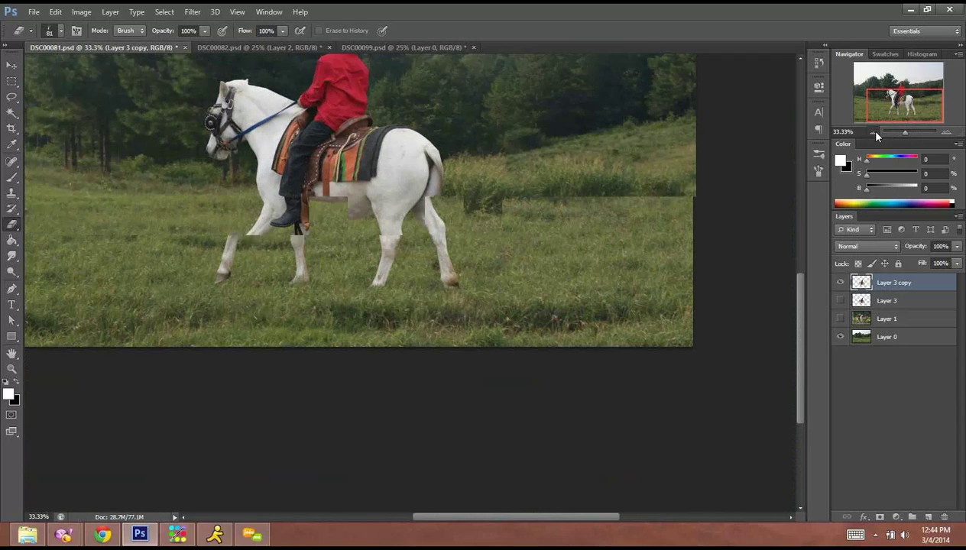
left_click(948, 134)
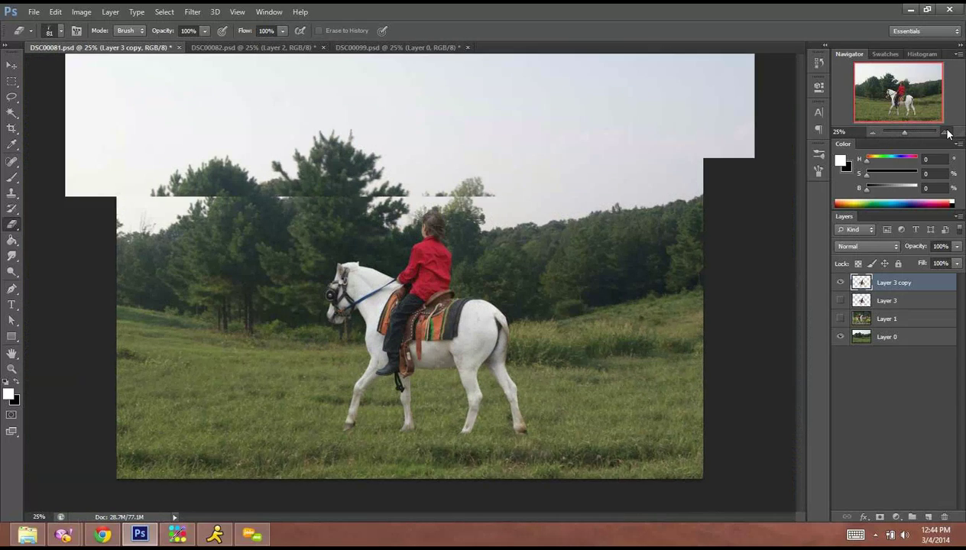
left_click(947, 134)
left_click(948, 133)
left_click(948, 134)
left_click(948, 134)
left_click(948, 134)
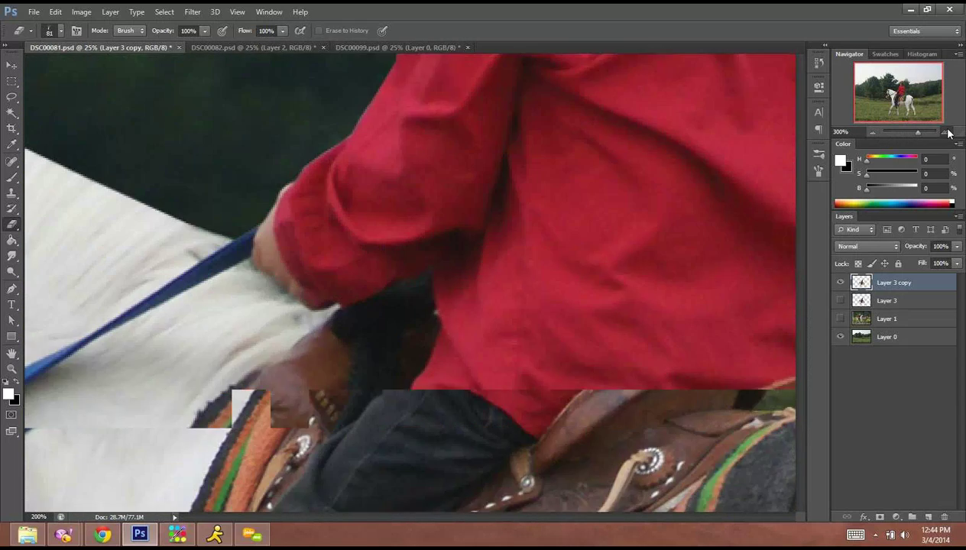
left_click_drag(458, 222, 683, 245)
left_click_drag(252, 249, 647, 143)
left_click_drag(402, 98, 396, 38)
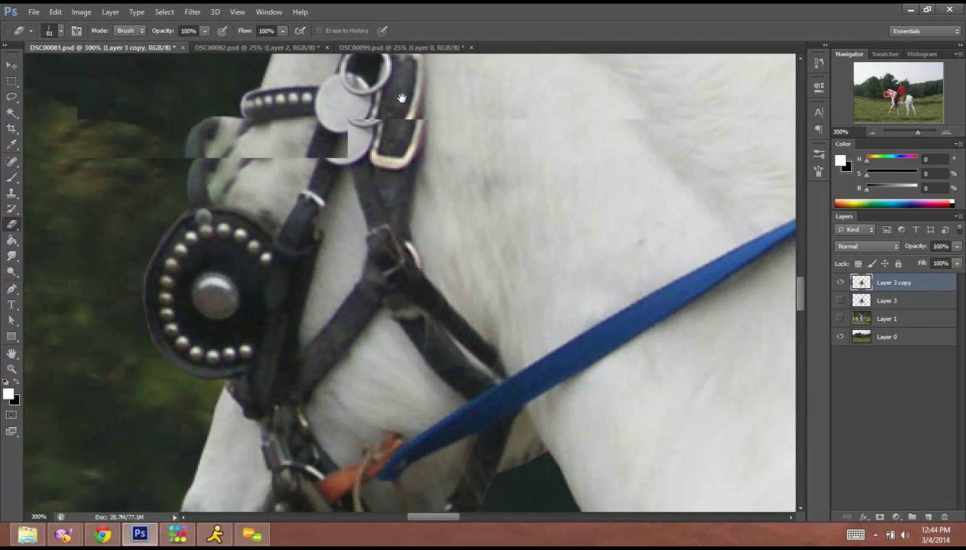
left_click(11, 178)
key("ctrl+shift+n")
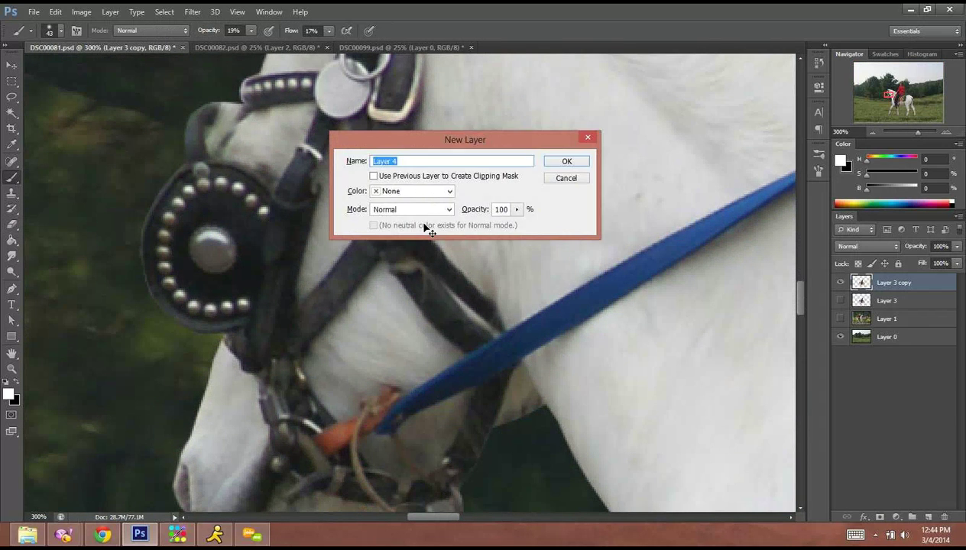
key("Return")
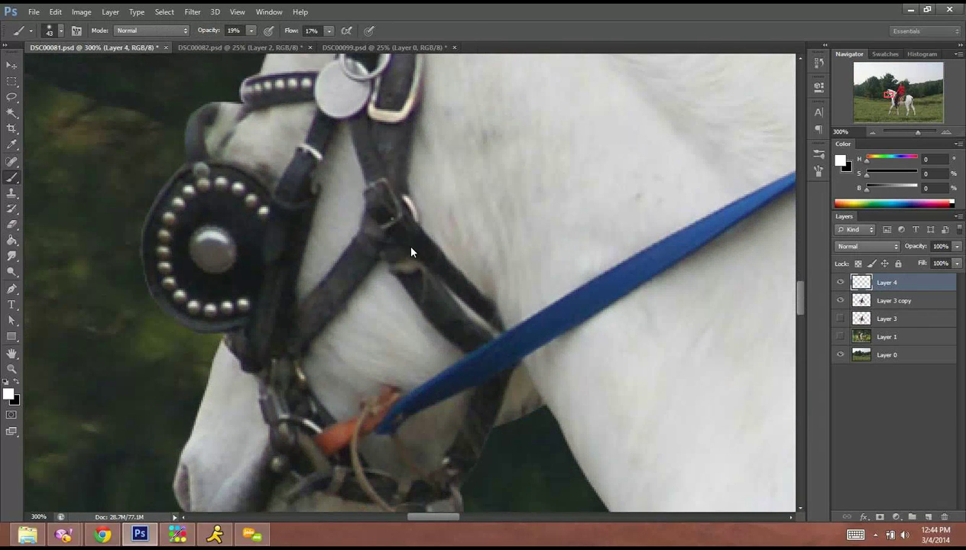
Paint soft black shadows beside the bridle's cheek straps with a 13 px brush at 0% hardness.
right_click(408, 244)
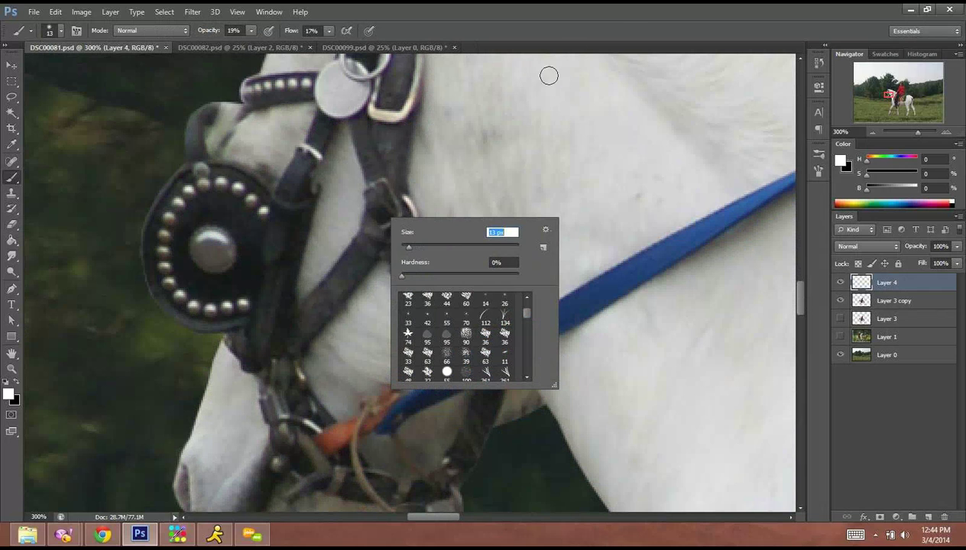
left_click(618, 23)
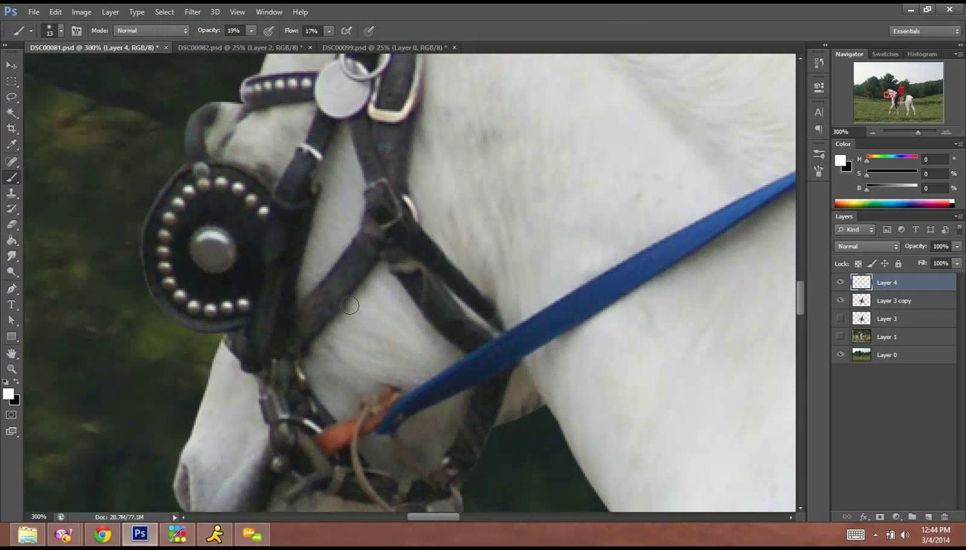
key("x")
mouse_move(317, 229)
left_mouse_down()
mouse_move(340, 150)
mouse_move(318, 187)
mouse_move(335, 138)
mouse_move(355, 145)
mouse_move(332, 125)
left_mouse_up()
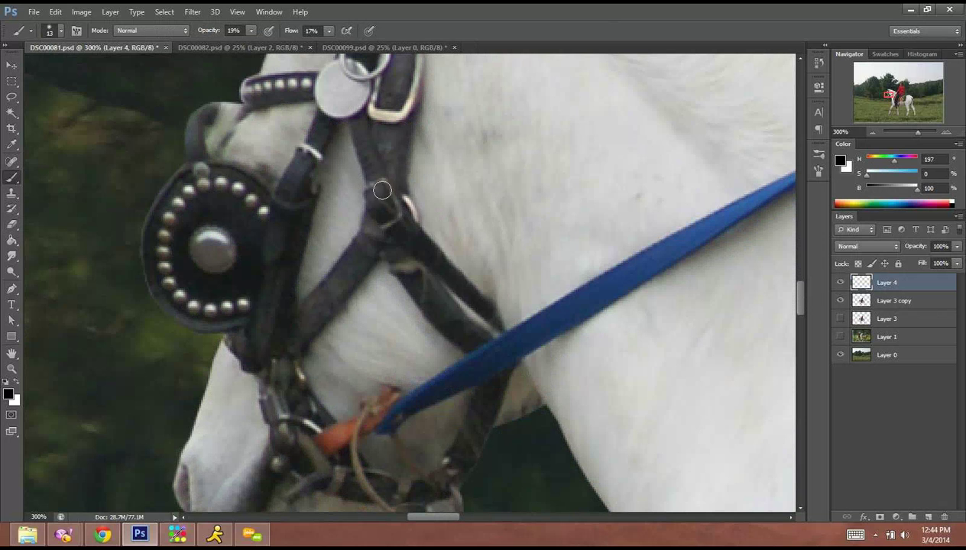
mouse_move(419, 180)
left_mouse_down()
mouse_move(412, 215)
mouse_move(486, 289)
left_mouse_up()
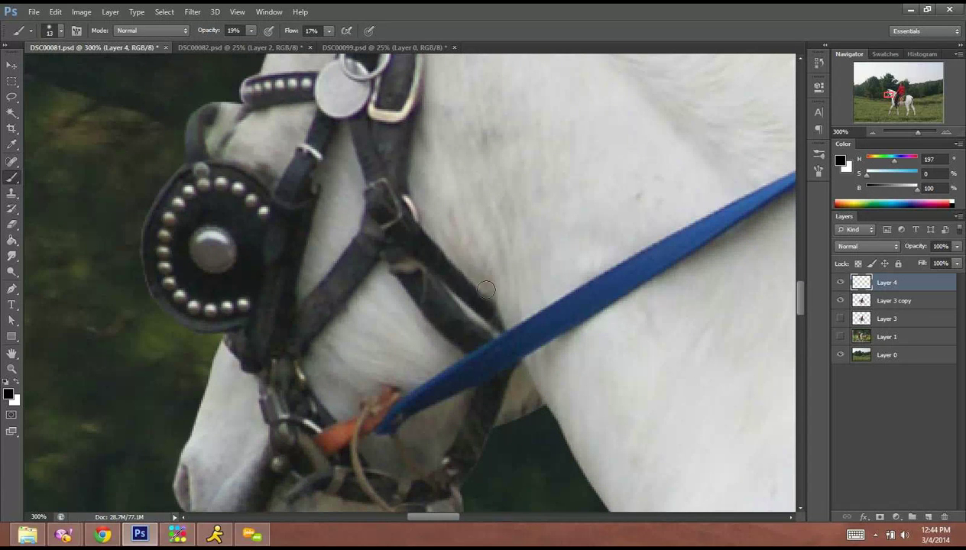
Reduce the brush to 5 px and darken the horse's nostril with black.
left_click_drag(413, 358, 439, 213)
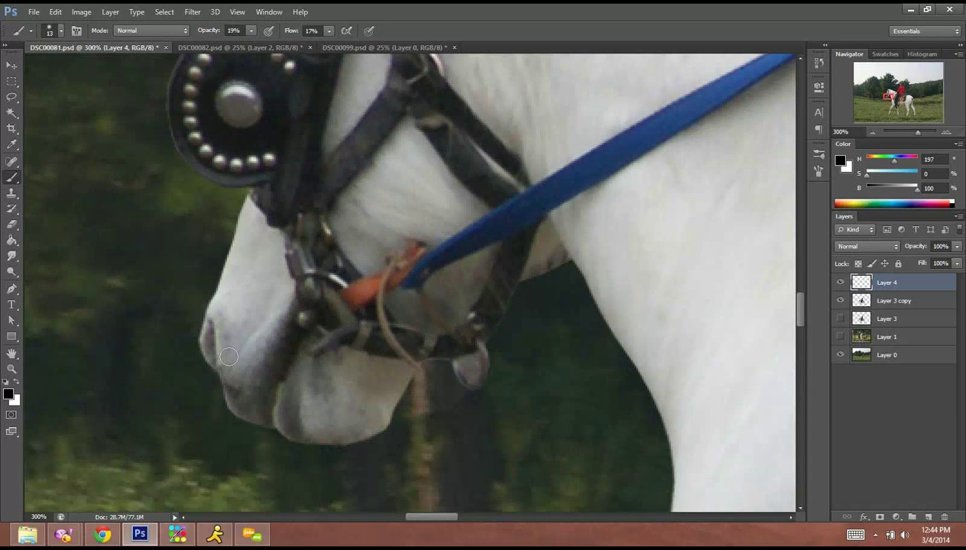
right_click(233, 338)
left_click_drag(252, 366, 247, 366)
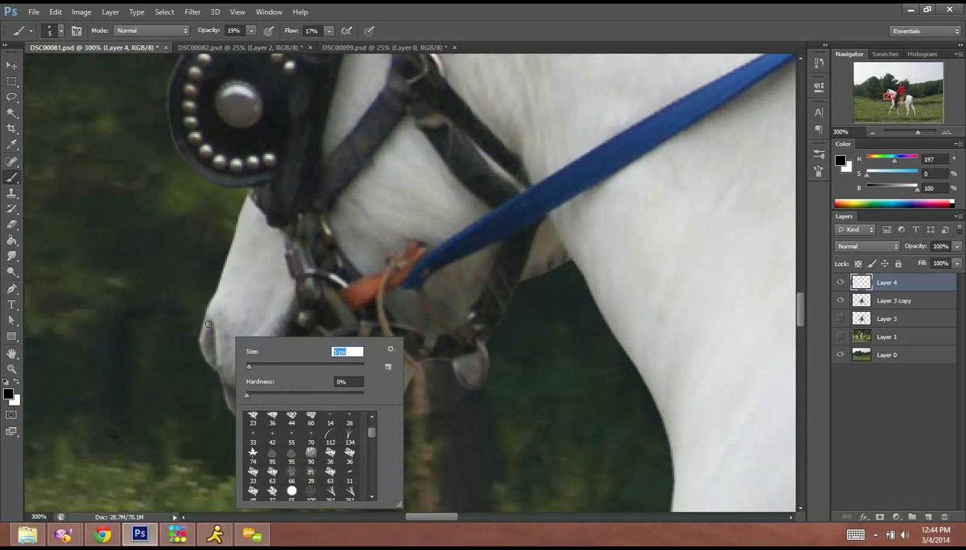
left_click_drag(209, 325, 214, 359)
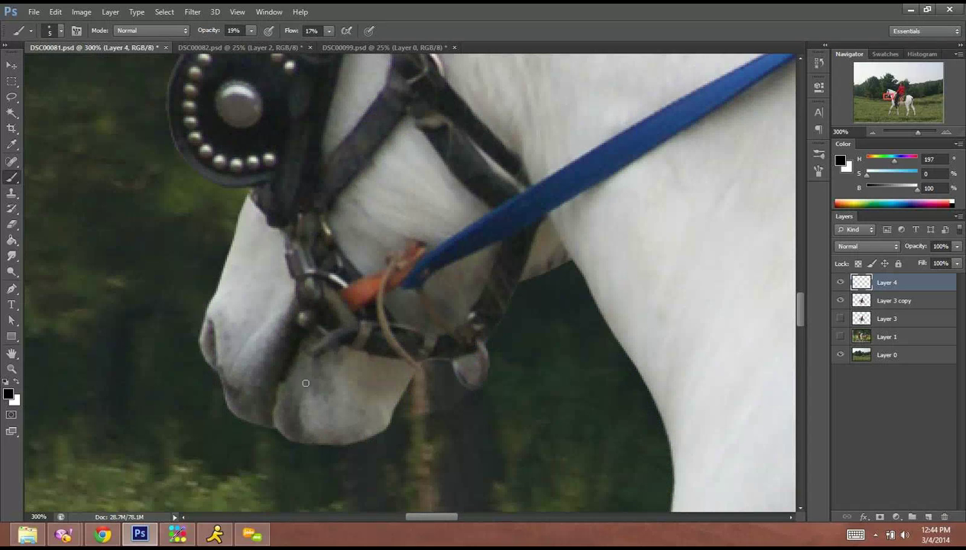
Set the brush to 12 px and paint black shading on the lower muzzle and the cheek above the orange strap.
right_click(392, 414)
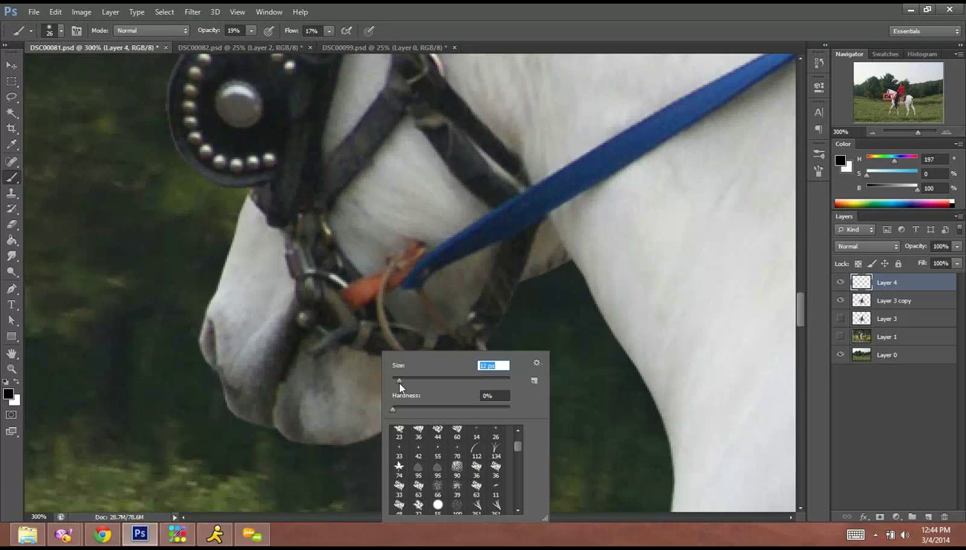
left_click(370, 393)
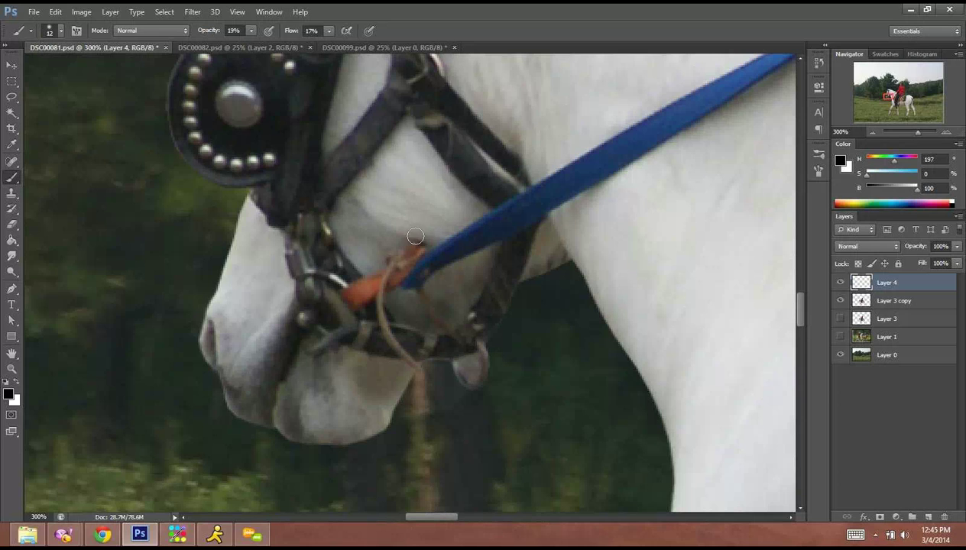
left_click_drag(415, 236, 393, 228)
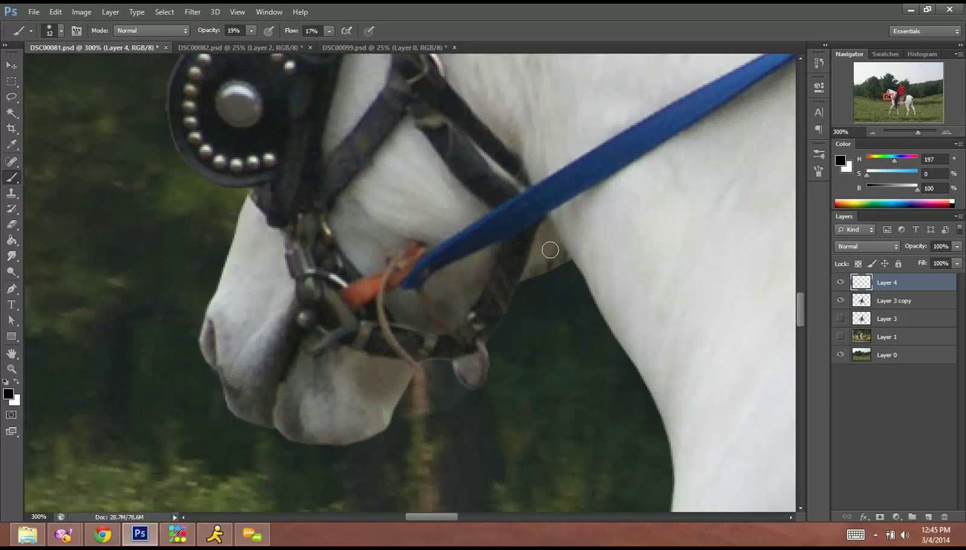
Paint black shading with the 12 px brush along the bridle's cheek strap, the front of the nose and the mouth line.
left_click_drag(379, 196, 385, 292)
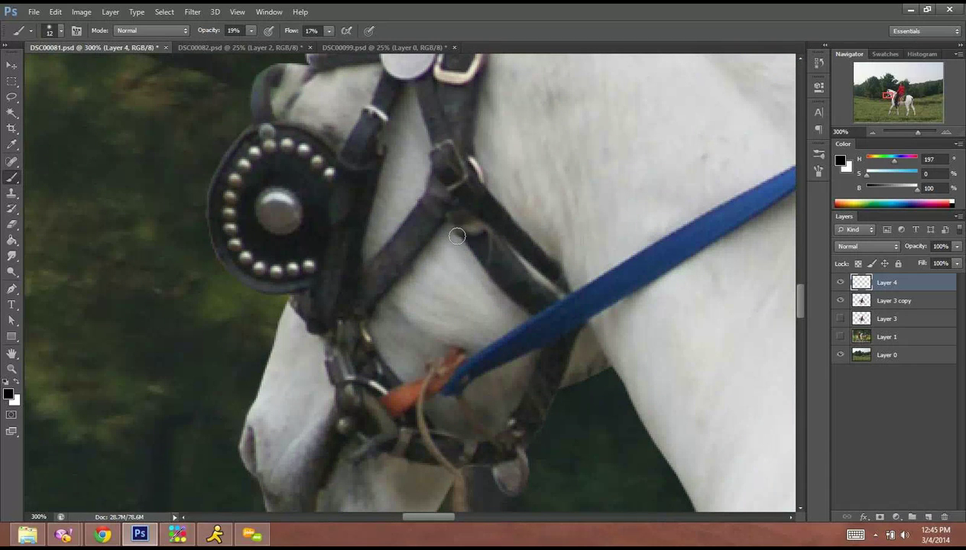
left_click_drag(428, 194, 359, 275)
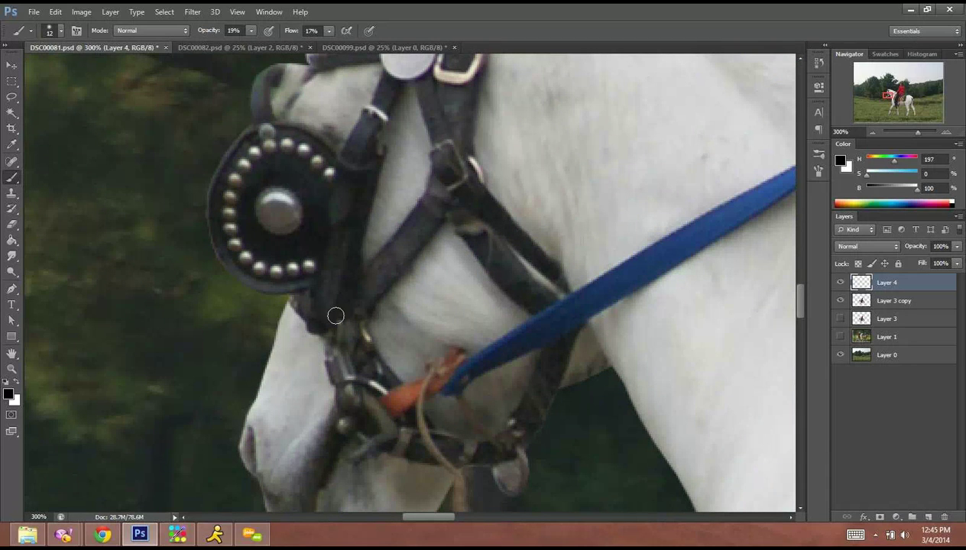
mouse_move(281, 367)
left_mouse_down()
mouse_move(260, 394)
mouse_move(302, 382)
mouse_move(313, 431)
mouse_move(257, 411)
left_mouse_up()
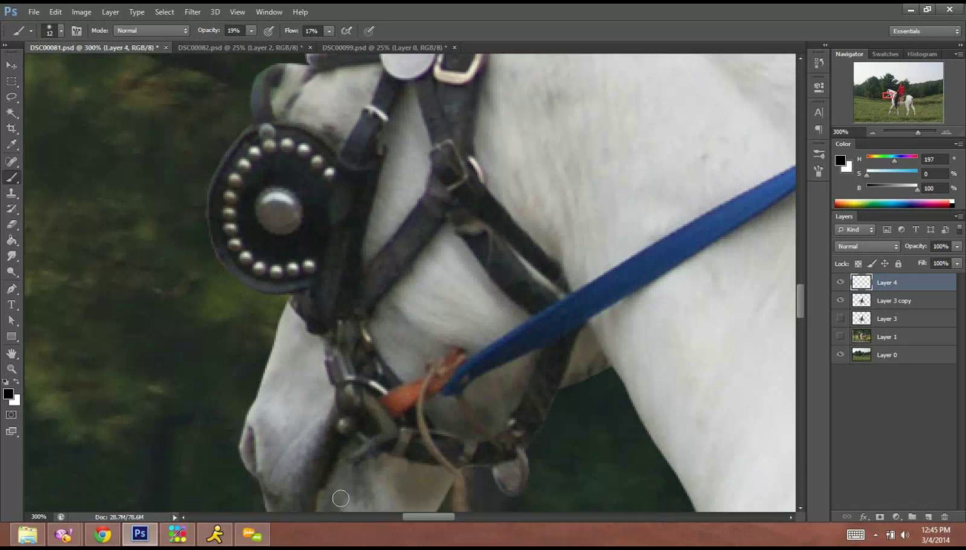
left_click_drag(347, 420, 329, 291)
mouse_move(328, 408)
left_mouse_down()
mouse_move(334, 363)
mouse_move(350, 360)
mouse_move(374, 392)
left_mouse_up()
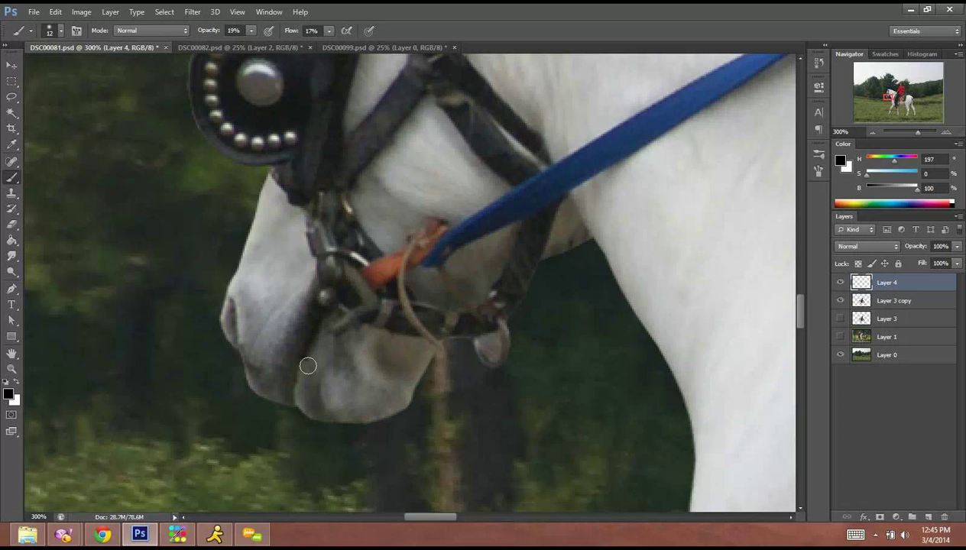
left_click_drag(341, 338, 357, 341)
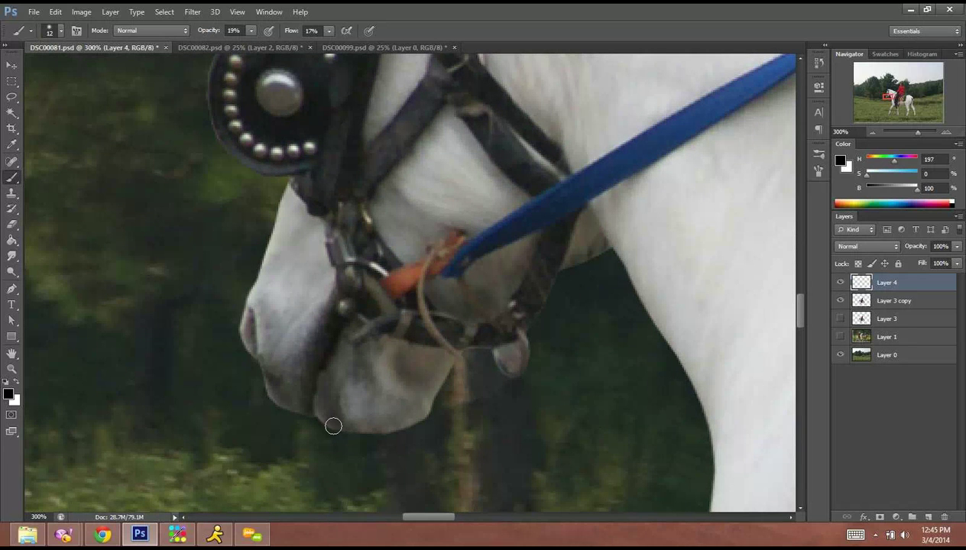
Enlarge the brush to 43 px and paint soft black shadows along the mane's lower edge and behind the bridle on the neck.
mouse_move(375, 315)
left_mouse_down()
mouse_move(391, 328)
mouse_move(412, 399)
mouse_move(399, 462)
left_mouse_up()
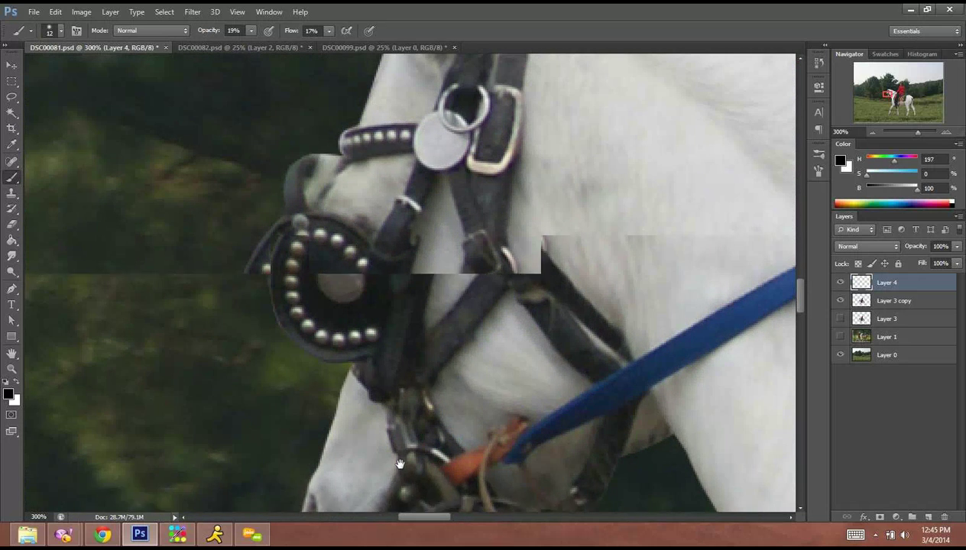
mouse_move(412, 159)
left_mouse_down()
mouse_move(395, 231)
mouse_move(452, 276)
mouse_move(415, 338)
mouse_move(360, 355)
mouse_move(193, 371)
left_mouse_up()
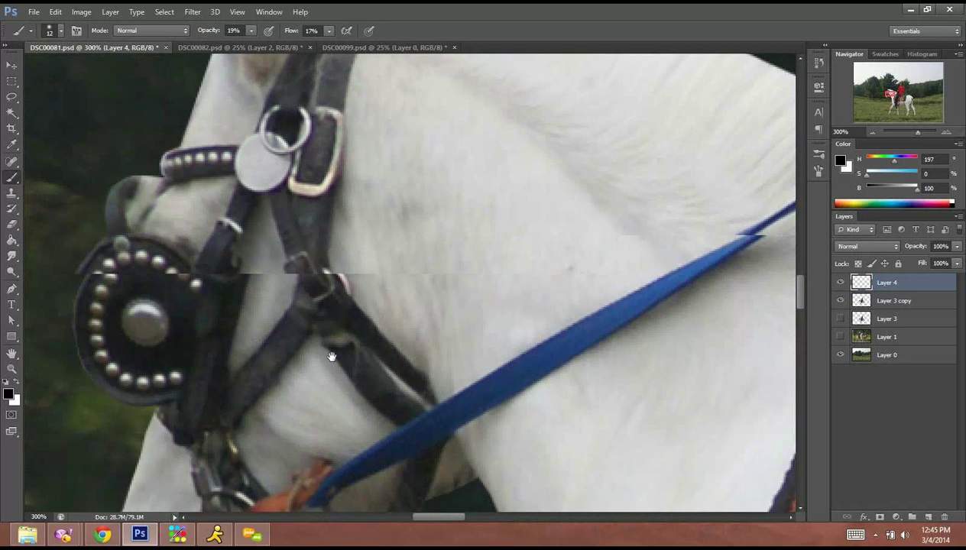
left_click_drag(456, 206, 383, 302)
right_click(437, 222)
left_click_drag(458, 253, 476, 254)
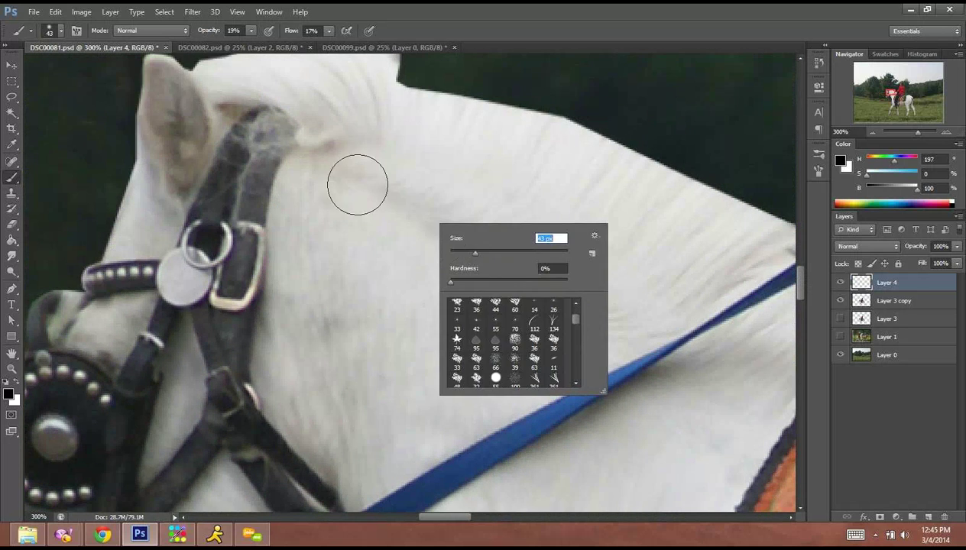
mouse_move(356, 184)
left_mouse_down()
mouse_move(434, 236)
mouse_move(552, 365)
left_mouse_up()
left_click_drag(293, 261, 340, 394)
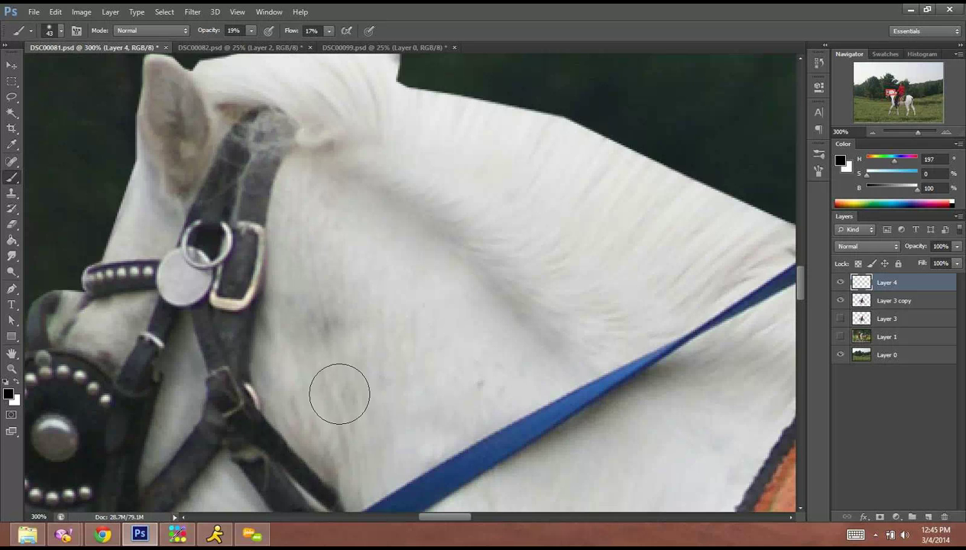
Reduce the brush to 23 px for shading the horse's raised front leg.
left_click_drag(456, 302, 365, 93)
mouse_move(405, 462)
left_mouse_down()
mouse_move(384, 273)
mouse_move(366, 215)
mouse_move(516, 138)
mouse_move(462, 313)
left_mouse_up()
mouse_move(467, 399)
left_mouse_down()
mouse_move(455, 375)
mouse_move(437, 143)
left_mouse_up()
mouse_move(369, 293)
left_mouse_down()
mouse_move(391, 378)
mouse_move(480, 465)
left_mouse_up()
left_click_drag(451, 325, 431, 213)
mouse_move(481, 249)
left_mouse_down()
mouse_move(475, 298)
mouse_move(492, 165)
left_mouse_up()
mouse_move(372, 386)
left_mouse_down()
mouse_move(487, 242)
mouse_move(526, 216)
left_mouse_up()
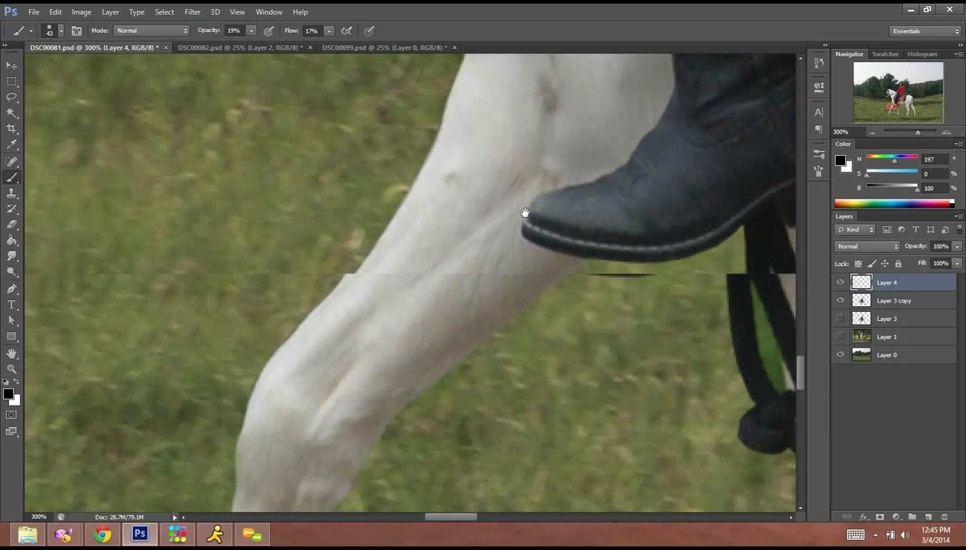
right_click(487, 267)
left_click_drag(517, 298, 512, 300)
key("Return")
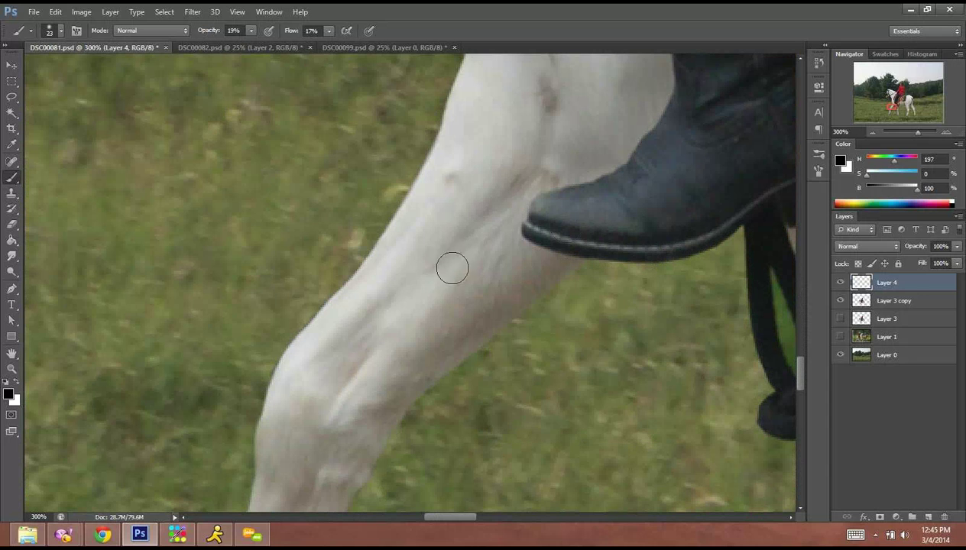
Enable Shape Dynamics and Transfer for the brush, and set the size, angle and roundness jitter controls to Pen Pressure.
left_click(818, 154)
left_click(597, 190)
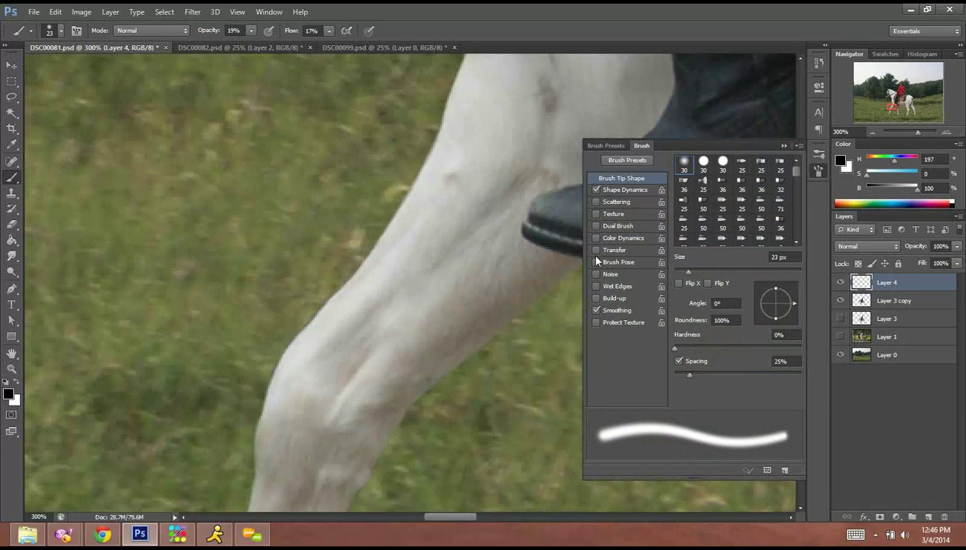
left_click(596, 250)
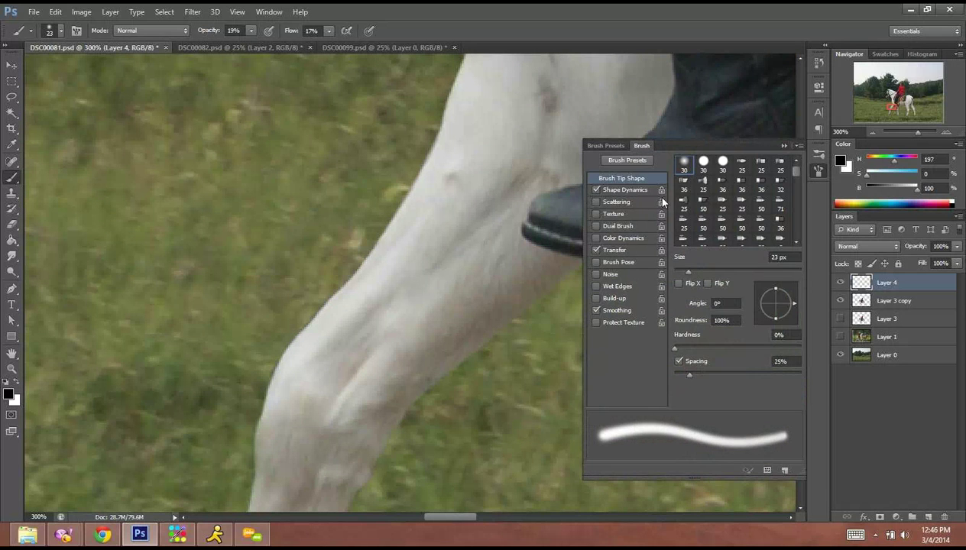
left_click(634, 190)
left_click(738, 188)
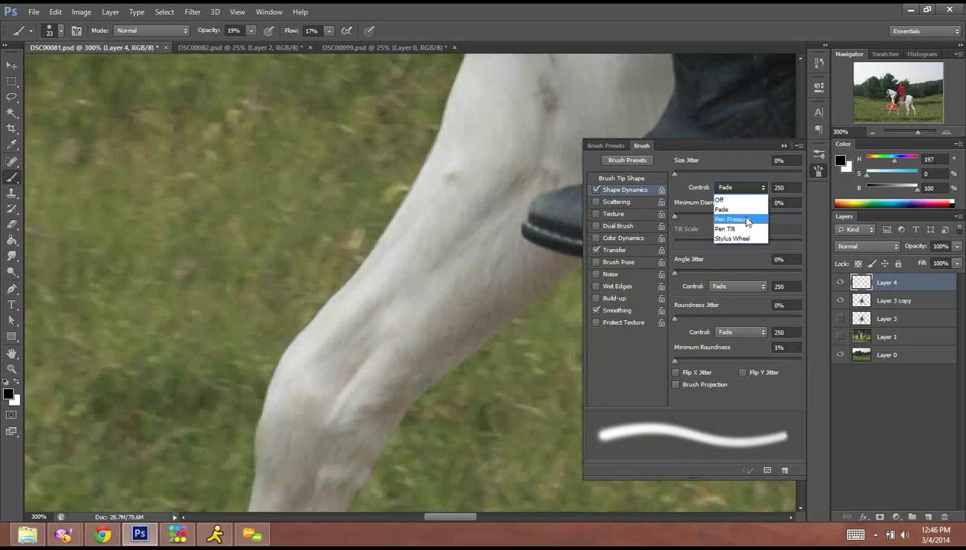
left_click(737, 212)
left_click(742, 288)
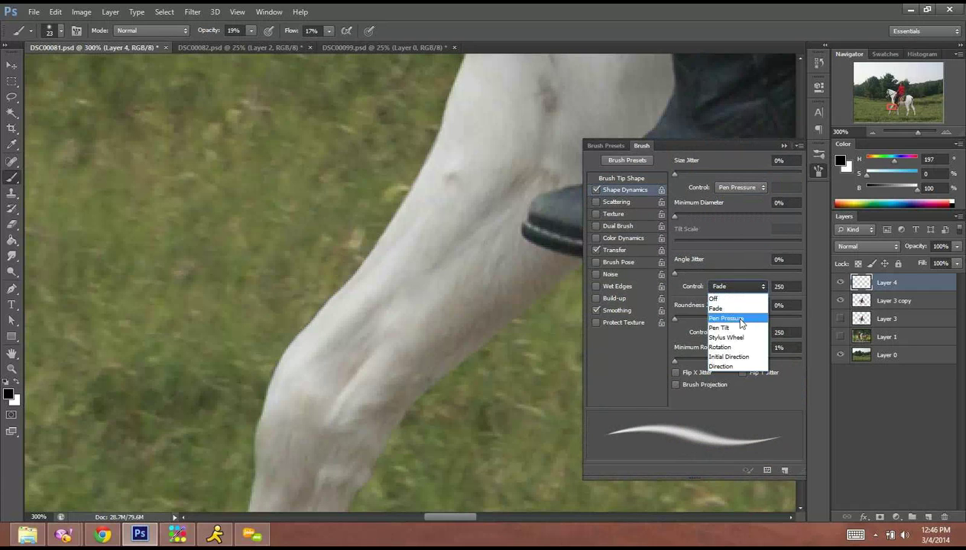
left_click(734, 318)
left_click(738, 332)
left_click(732, 365)
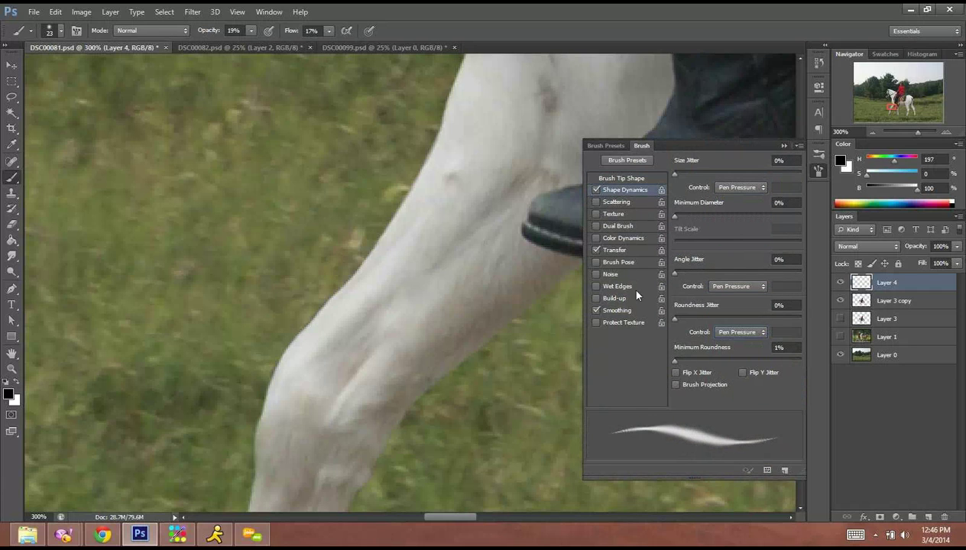
Set the brush's Transfer controls for opacity and flow jitter to Pen Pressure, then collapse the brush settings.
left_click(621, 252)
left_click(741, 187)
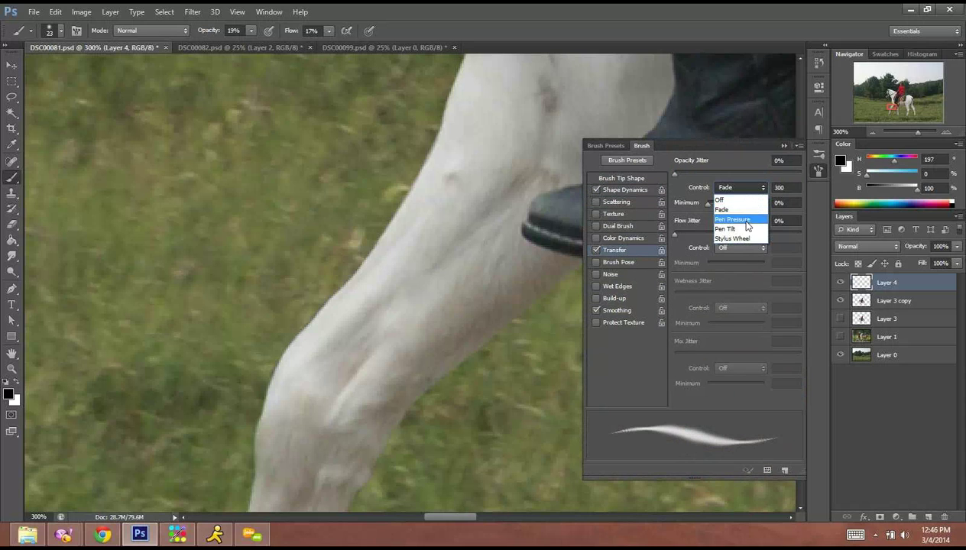
left_click(734, 220)
left_click(739, 247)
left_click(732, 280)
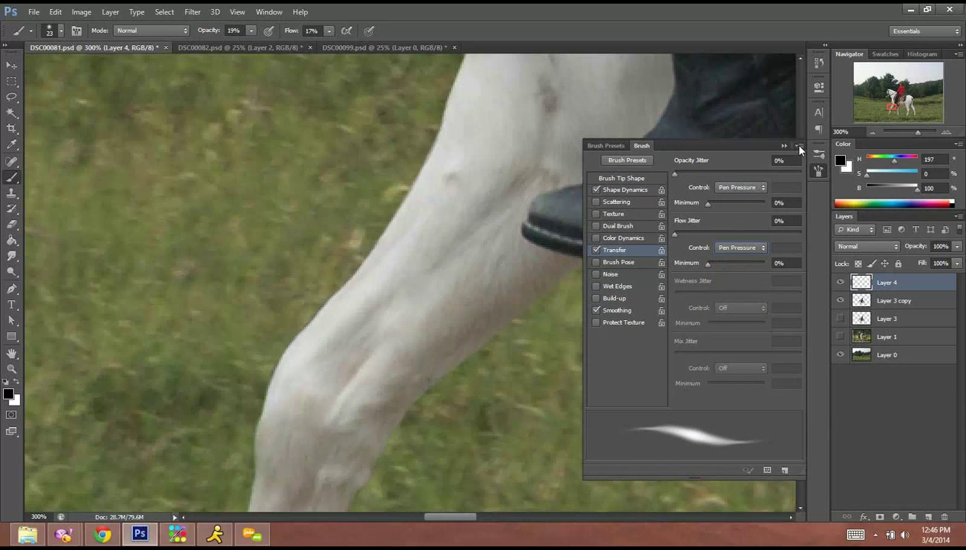
left_click(783, 146)
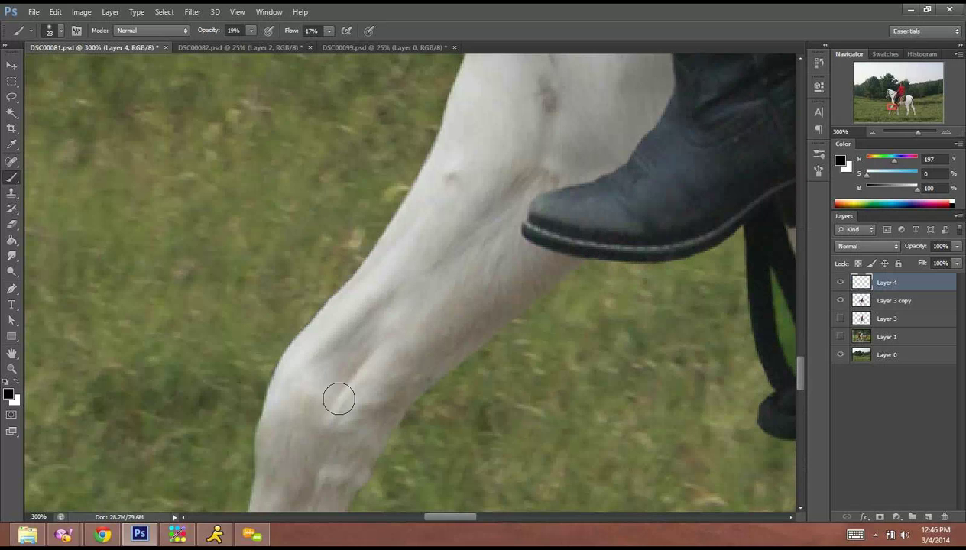
Paint soft black shading down the raised front leg and the standing front leg with the 23 px brush.
mouse_move(378, 379)
left_mouse_down()
mouse_move(475, 223)
mouse_move(507, 191)
left_mouse_up()
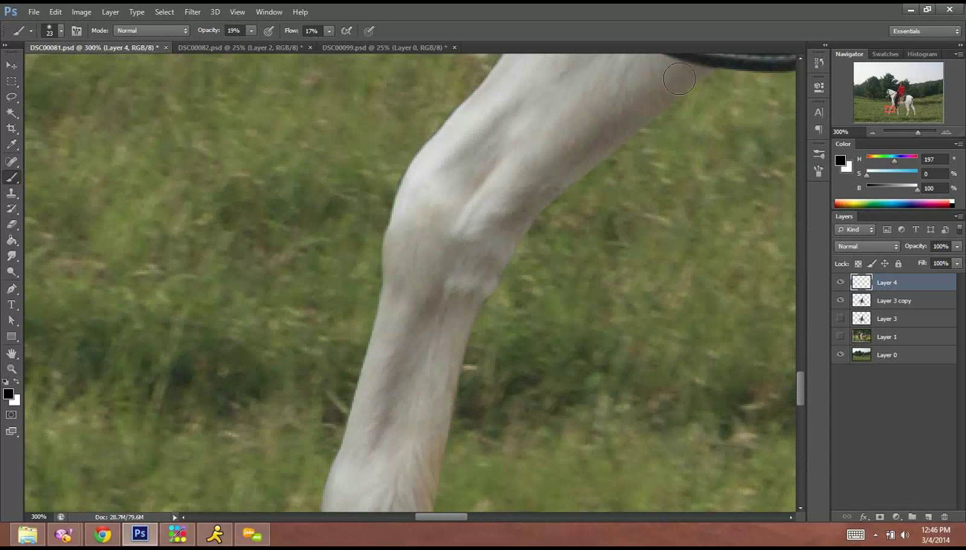
left_click_drag(450, 338, 503, 186)
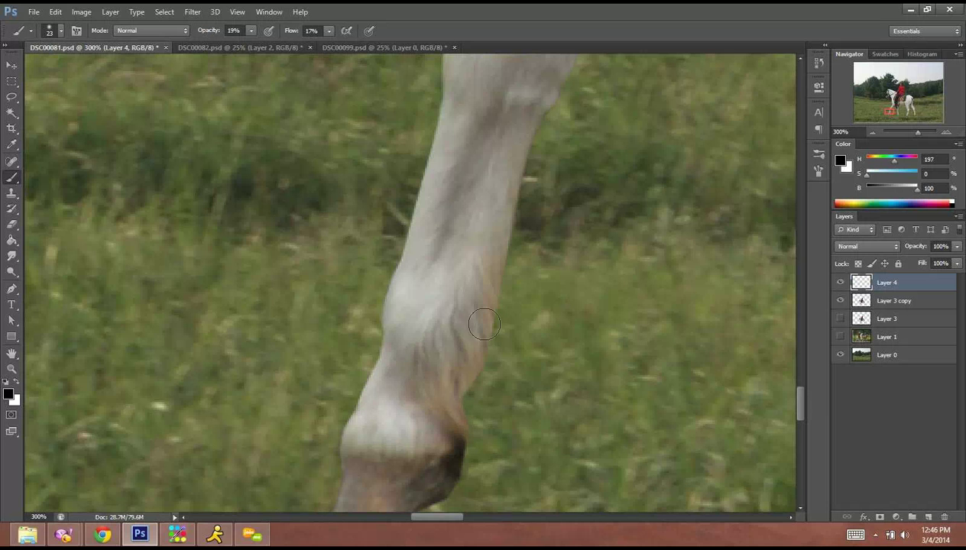
left_click_drag(451, 303, 334, 260)
left_click_drag(554, 270, 375, 226)
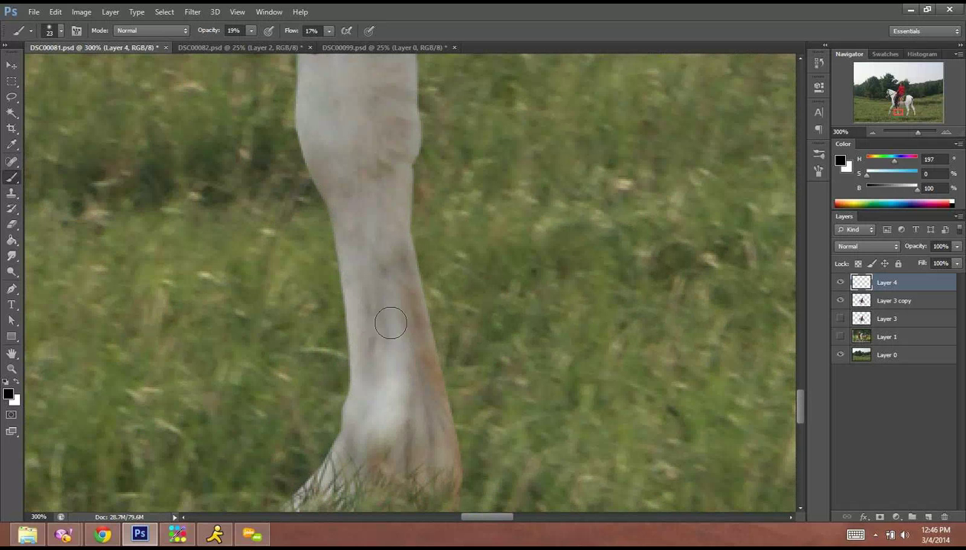
left_click_drag(435, 258, 432, 261)
scroll(431, 262, "up", 8)
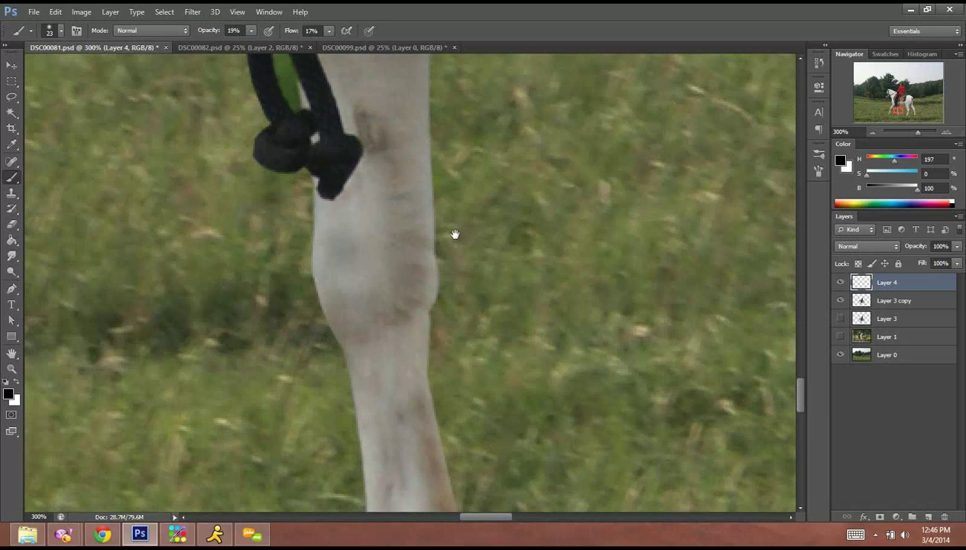
left_click_drag(453, 234, 464, 320)
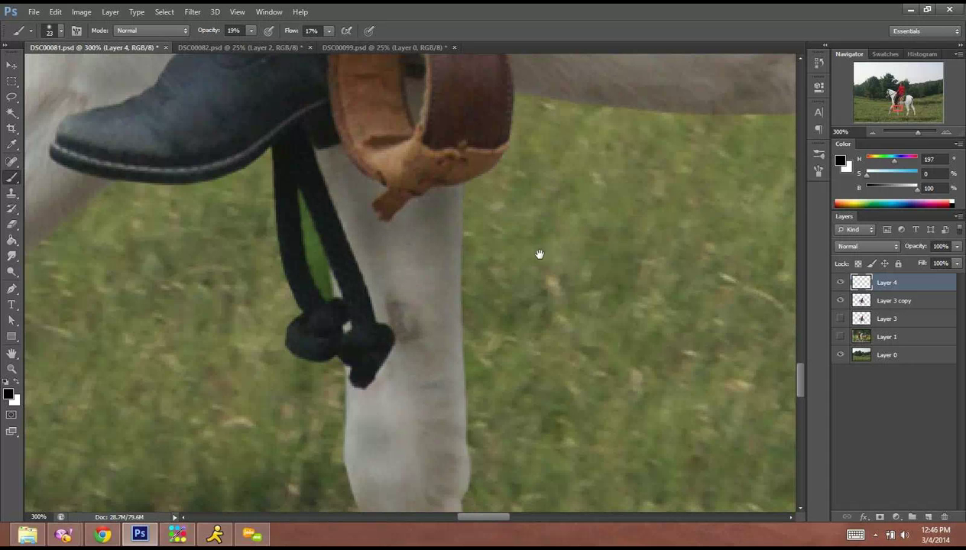
Shade the belly behind the stirrup and the crease where the flank meets the hind leg.
left_click_drag(540, 254, 412, 348)
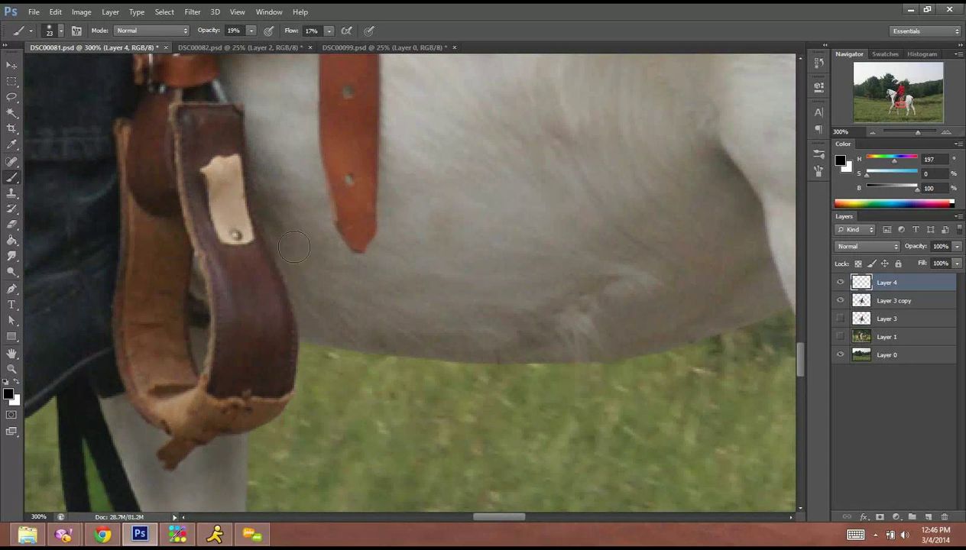
mouse_move(424, 285)
left_mouse_down()
mouse_move(481, 252)
mouse_move(487, 301)
mouse_move(539, 323)
mouse_move(584, 302)
mouse_move(613, 310)
mouse_move(673, 251)
mouse_move(748, 226)
mouse_move(730, 278)
left_mouse_up()
mouse_move(539, 218)
left_mouse_down()
mouse_move(427, 308)
mouse_move(292, 367)
left_mouse_up()
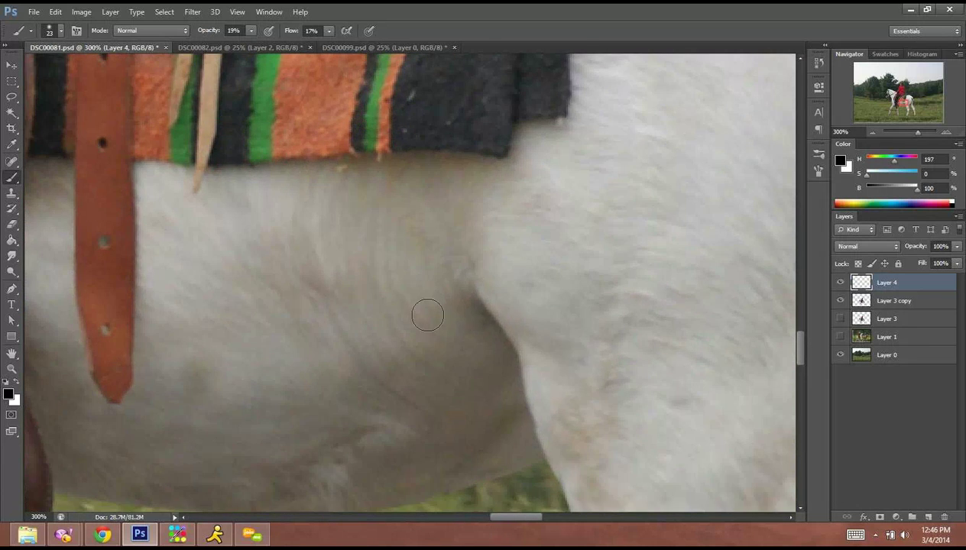
right_click(463, 298)
left_click(465, 300)
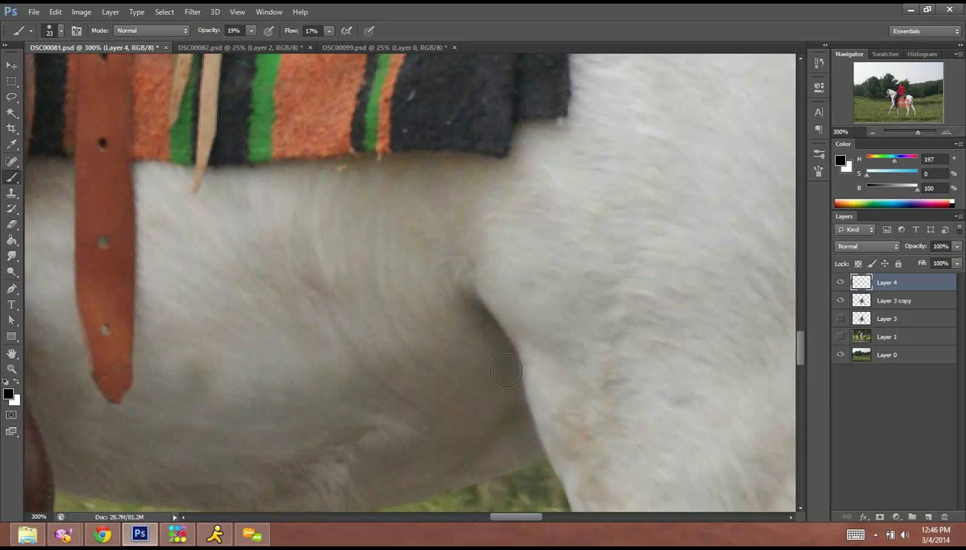
Paint a soft shadow on the horse's coat beneath the striped saddle blanket and along its rear edge.
mouse_move(462, 195)
left_mouse_down()
mouse_move(482, 217)
mouse_move(441, 177)
mouse_move(393, 168)
left_mouse_up()
left_click_drag(209, 178, 244, 160)
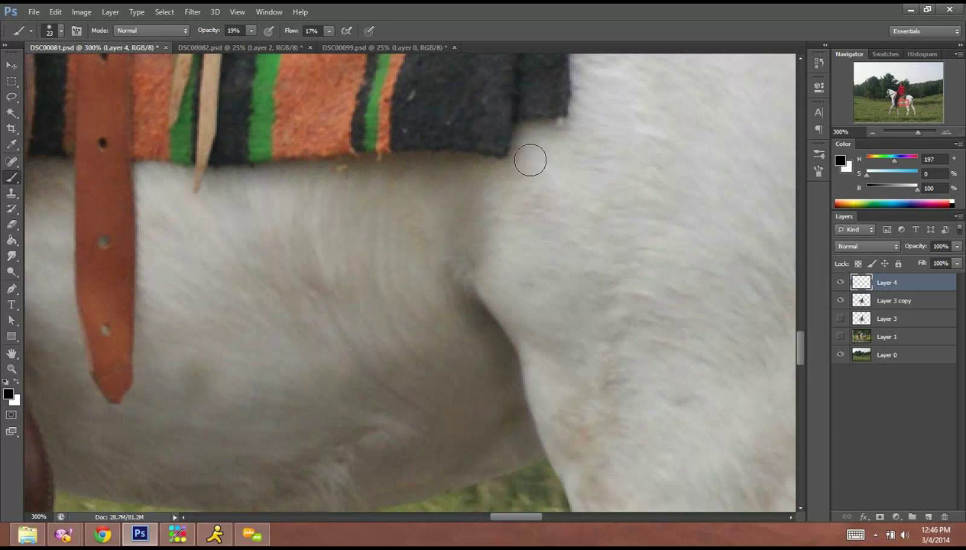
mouse_move(508, 144)
left_mouse_down()
mouse_move(551, 144)
mouse_move(573, 50)
left_mouse_up()
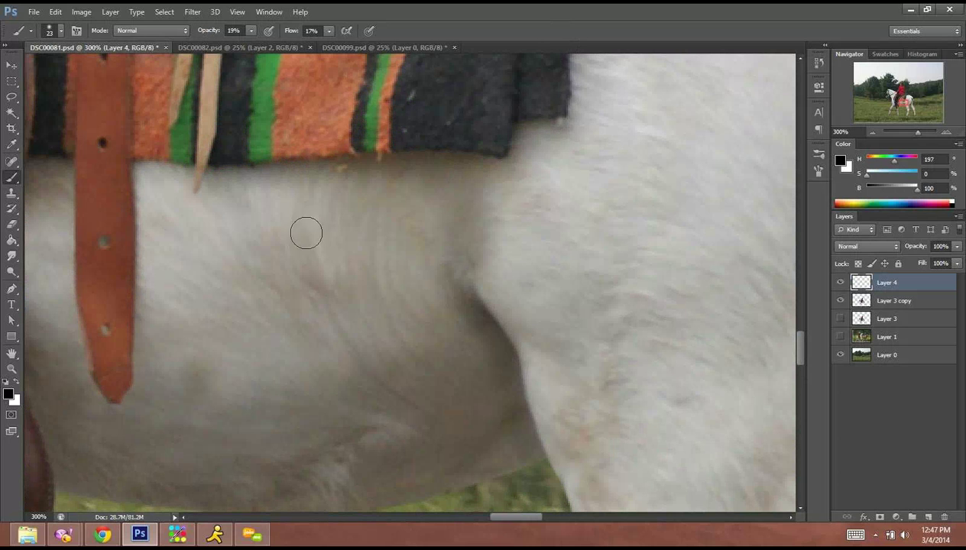
left_click_drag(589, 283, 583, 284)
Paint shadows on both sides of the hanging leather strap and beside the stirrup below the saddle flap.
mouse_move(259, 240)
left_mouse_down()
mouse_move(535, 291)
mouse_move(526, 291)
left_mouse_up()
left_click_drag(402, 322, 392, 438)
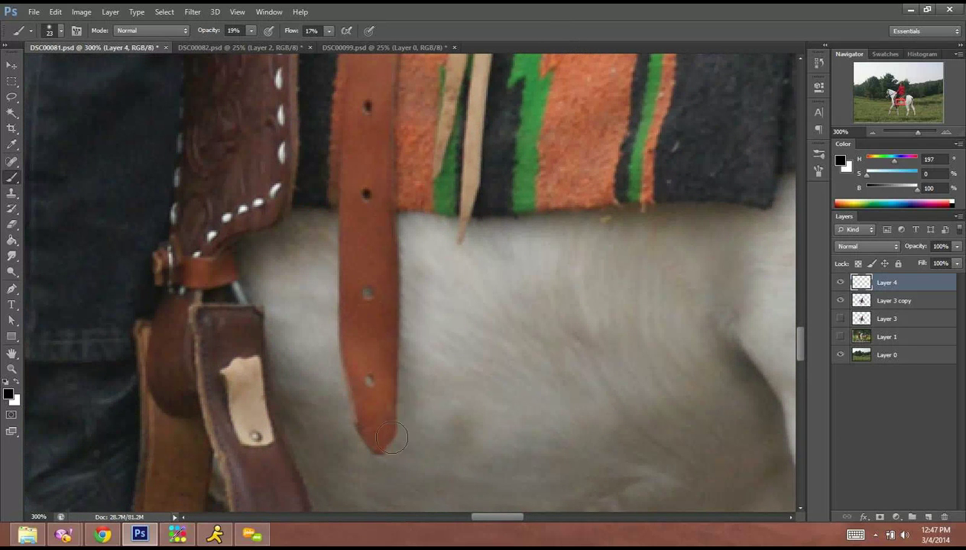
left_click_drag(334, 376, 337, 283)
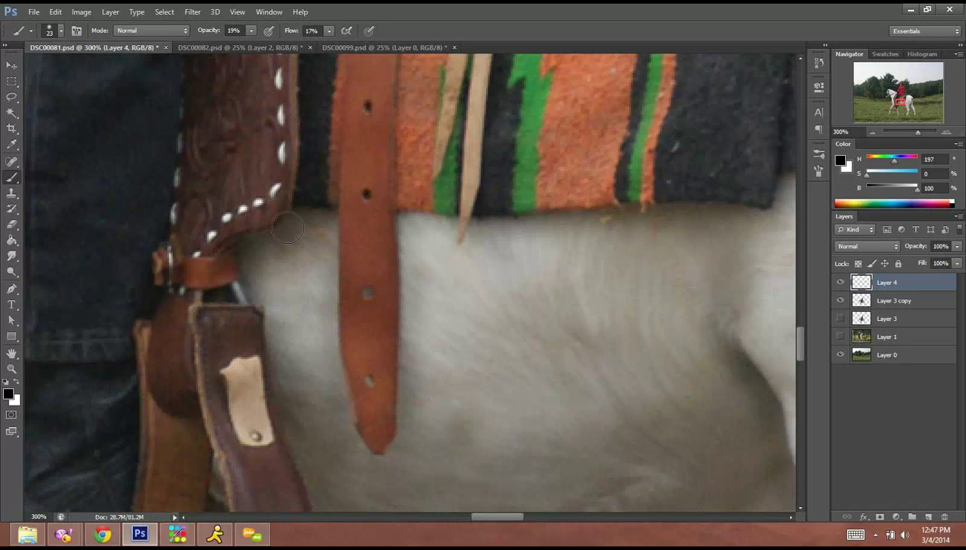
left_click_drag(263, 317, 279, 264)
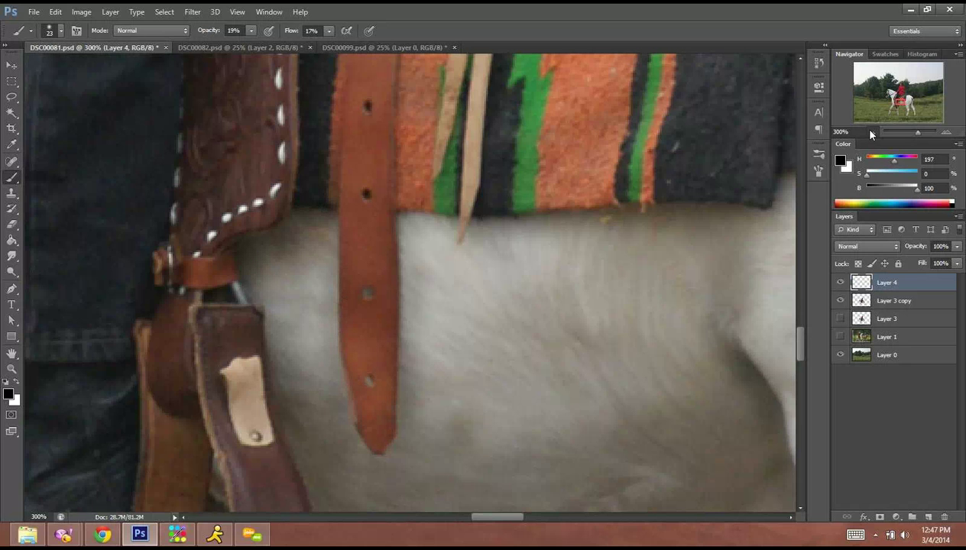
Hide and show Layer 4 to compare the whole horse with and without the painted shading.
left_click(871, 132)
left_click(871, 131)
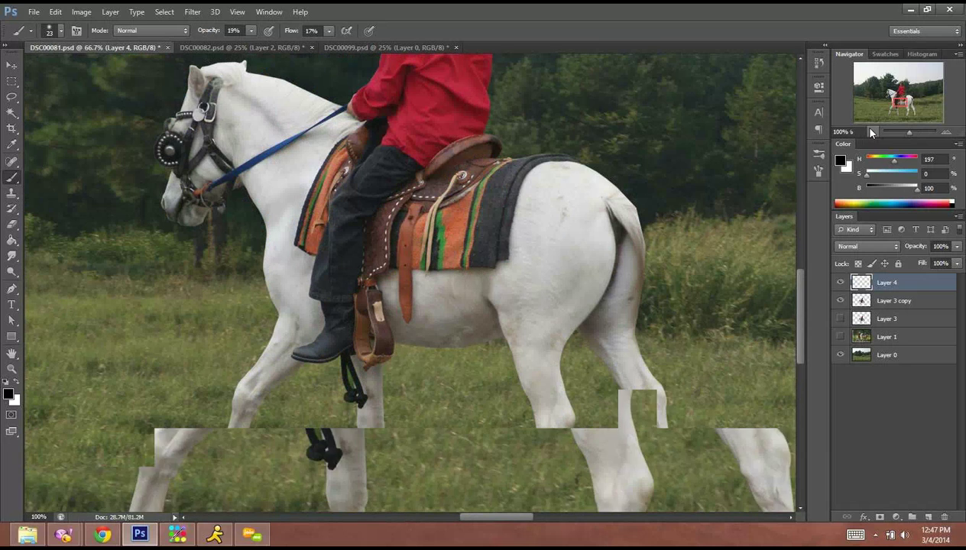
left_click(840, 282)
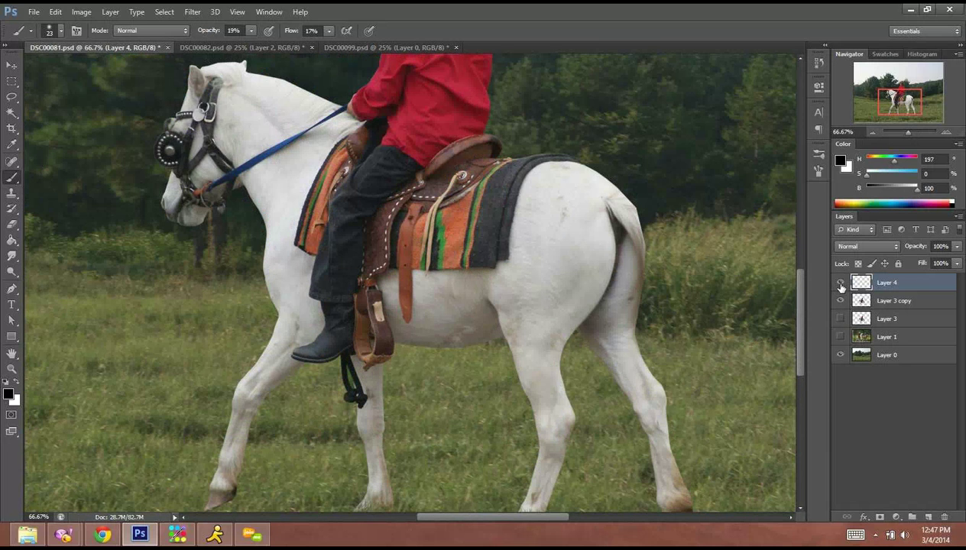
left_click(841, 282)
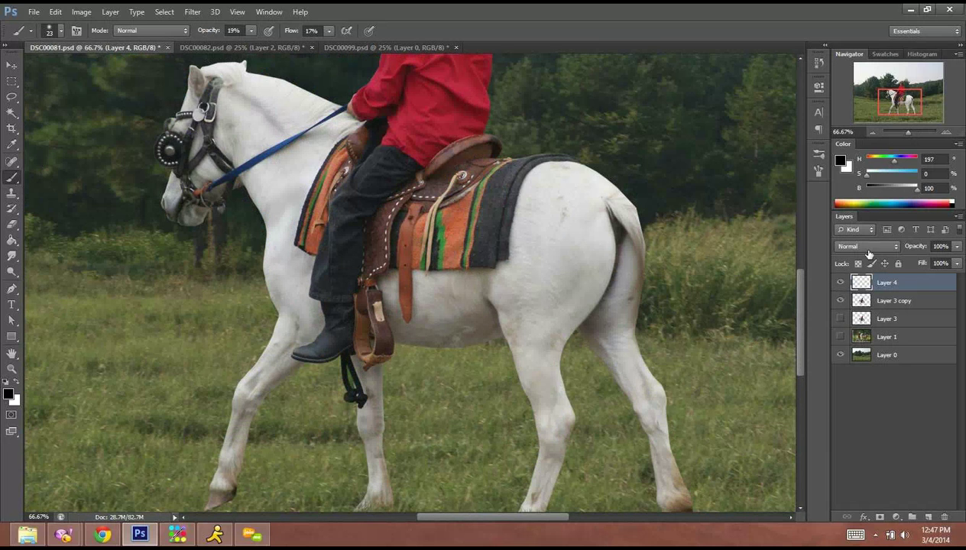
Enlarge the soft brush to size 66 and paint broad shadows over the haunch, thigh and inner far hind leg on Layer 4.
left_click(947, 133)
left_click(948, 133)
left_click_drag(756, 351, 537, 304)
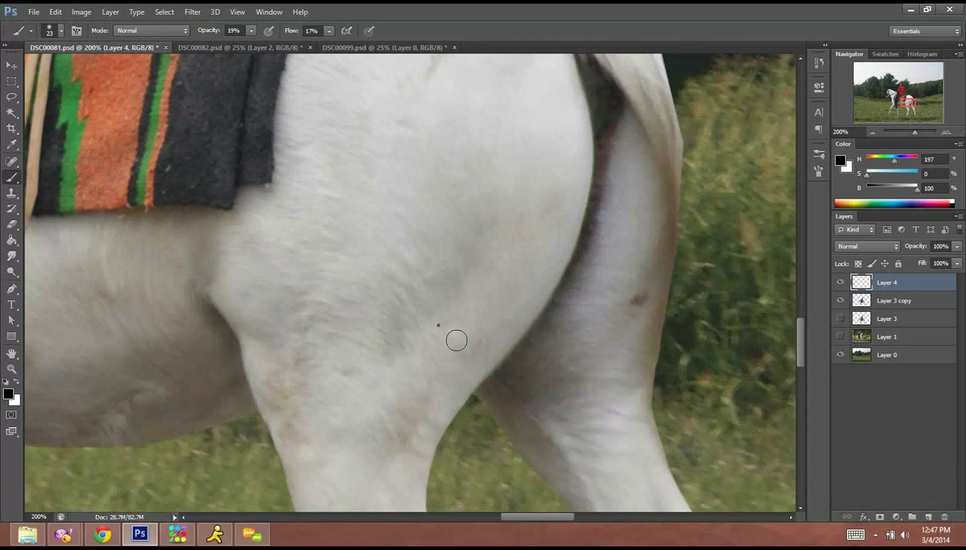
right_click(455, 338)
left_click_drag(402, 309, 485, 248)
mouse_move(497, 199)
left_mouse_down()
mouse_move(483, 75)
mouse_move(503, 199)
left_mouse_up()
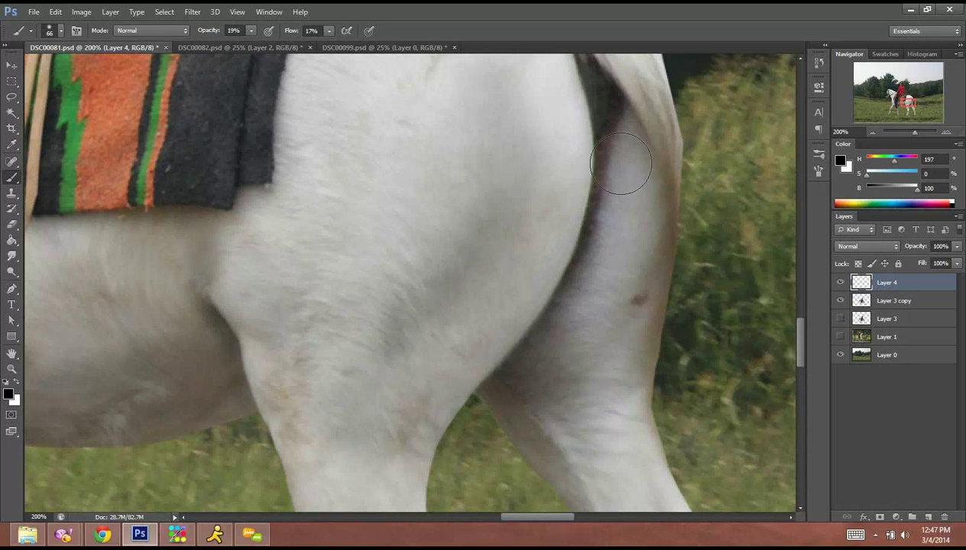
mouse_move(621, 164)
left_mouse_down()
mouse_move(563, 365)
mouse_move(569, 335)
mouse_move(615, 473)
left_mouse_up()
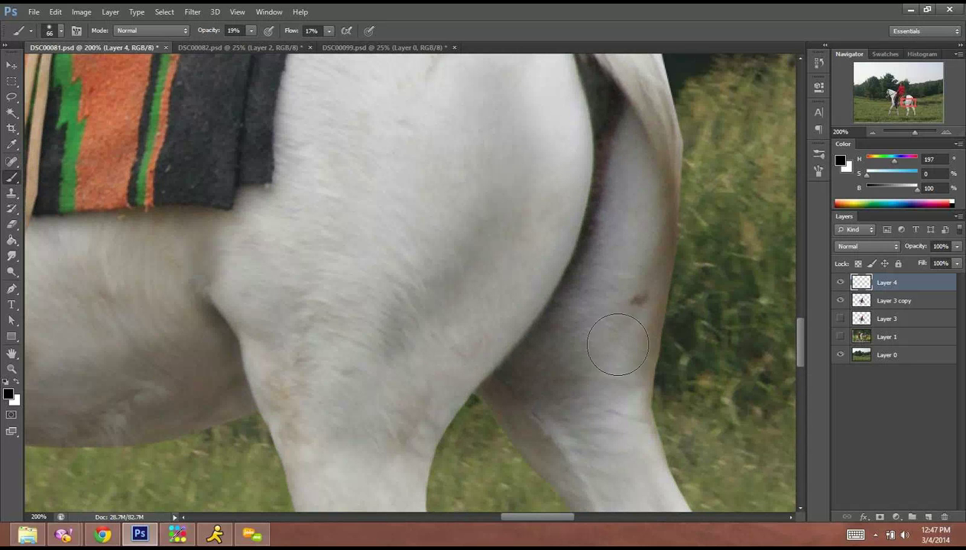
left_click_drag(449, 344, 460, 427)
mouse_move(554, 189)
left_mouse_down()
mouse_move(600, 214)
mouse_move(464, 121)
left_mouse_up()
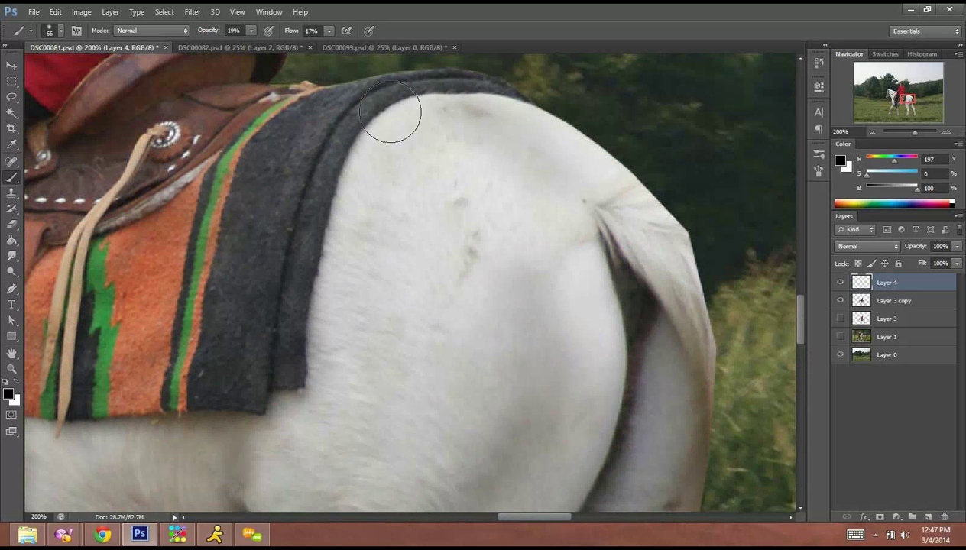
left_click_drag(442, 383, 455, 201)
Set the brush size to 25 and shade the crease running down to the hock of the near hind leg.
right_click(488, 265)
type("25")
key("Return")
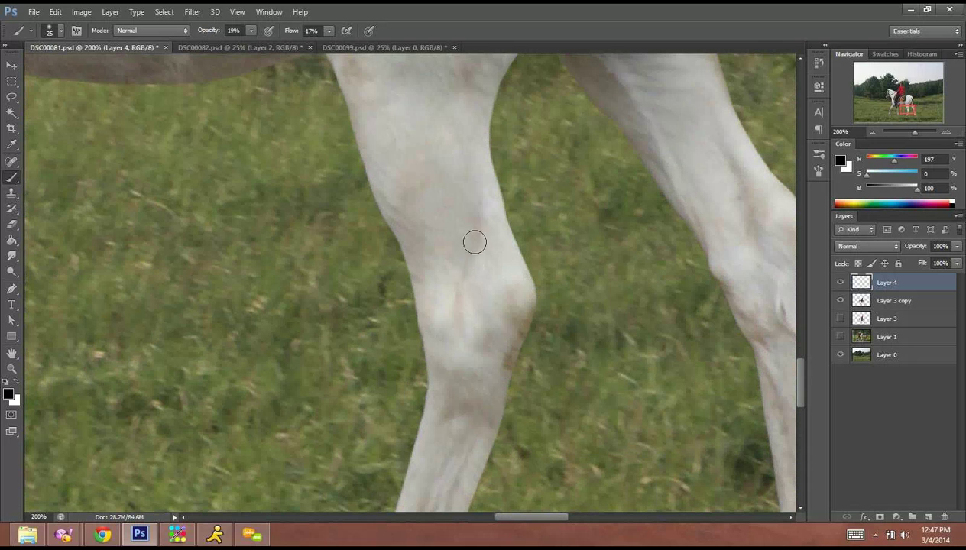
left_click_drag(474, 243, 464, 289)
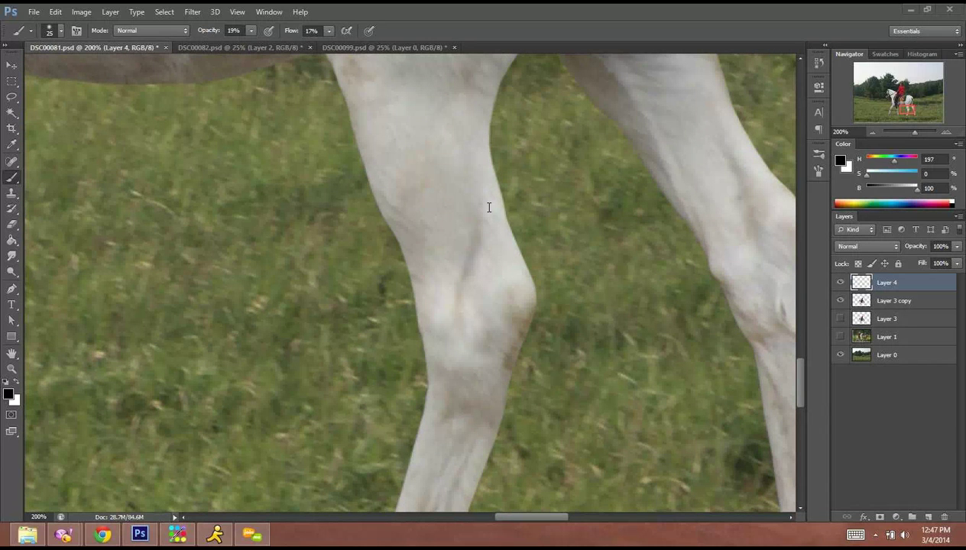
left_click(873, 132)
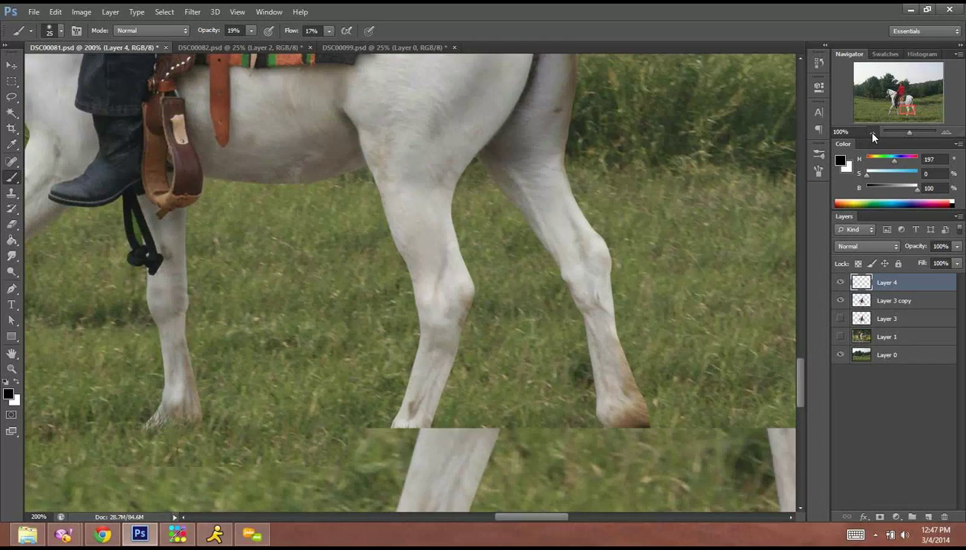
left_click(873, 132)
left_click(873, 132)
left_click(873, 132)
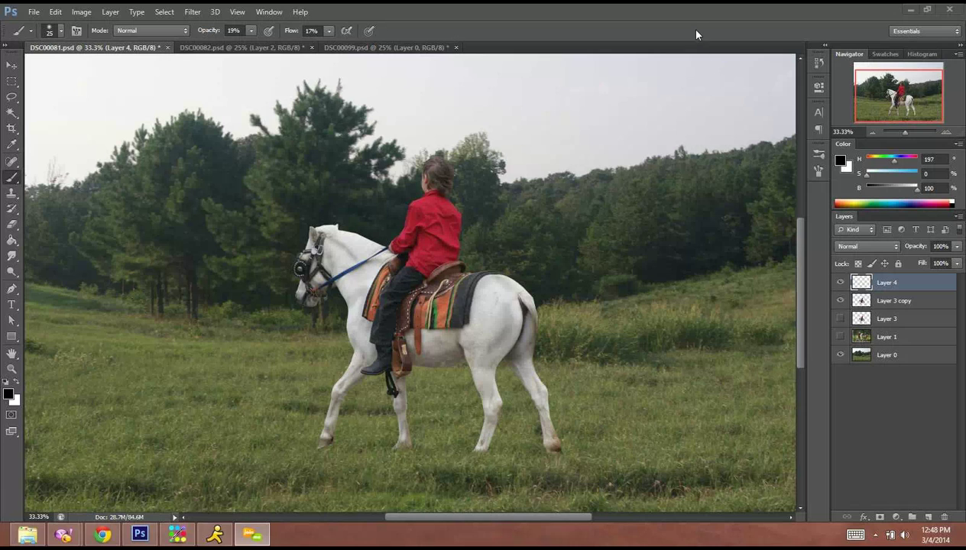
Deepen the shadow beside the near hind leg's hock and shade the leg's front edge above it.
left_click(948, 133)
left_click(948, 133)
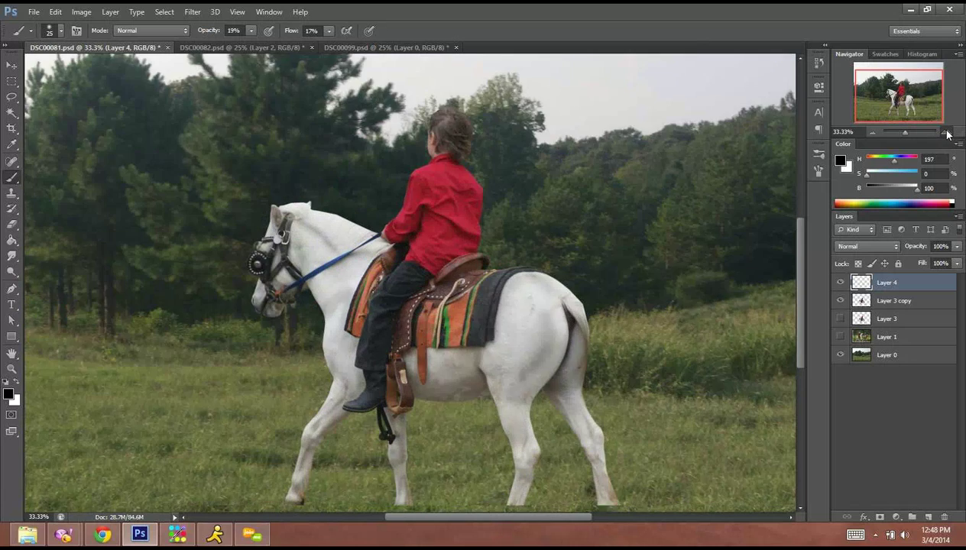
left_click(948, 133)
left_click(948, 134)
left_click(948, 133)
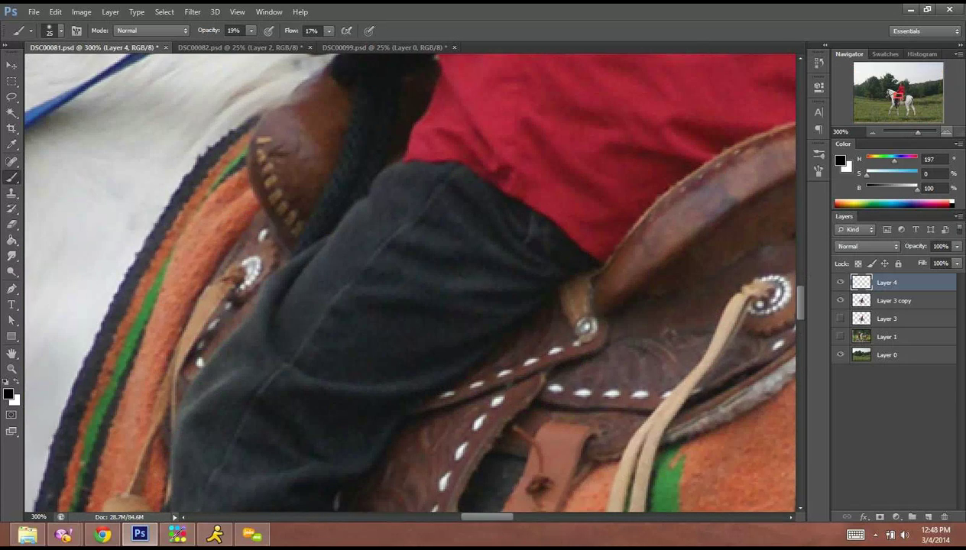
left_click_drag(680, 350, 317, 273)
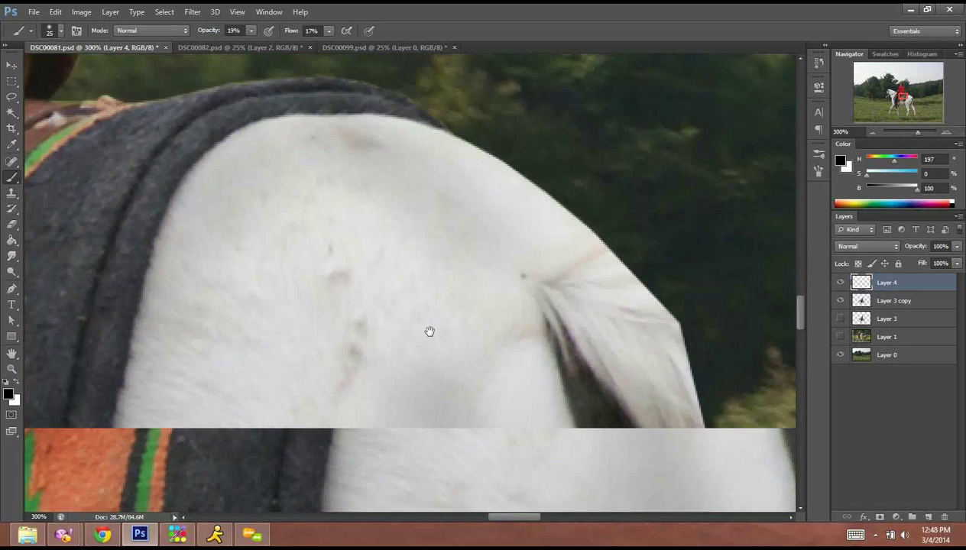
scroll(421, 292, "down", 10)
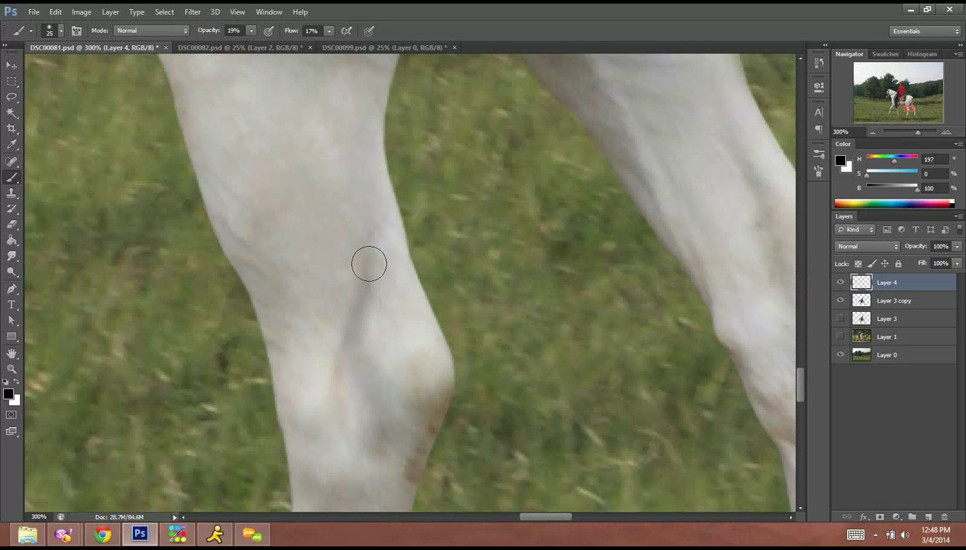
left_click_drag(367, 339, 400, 406)
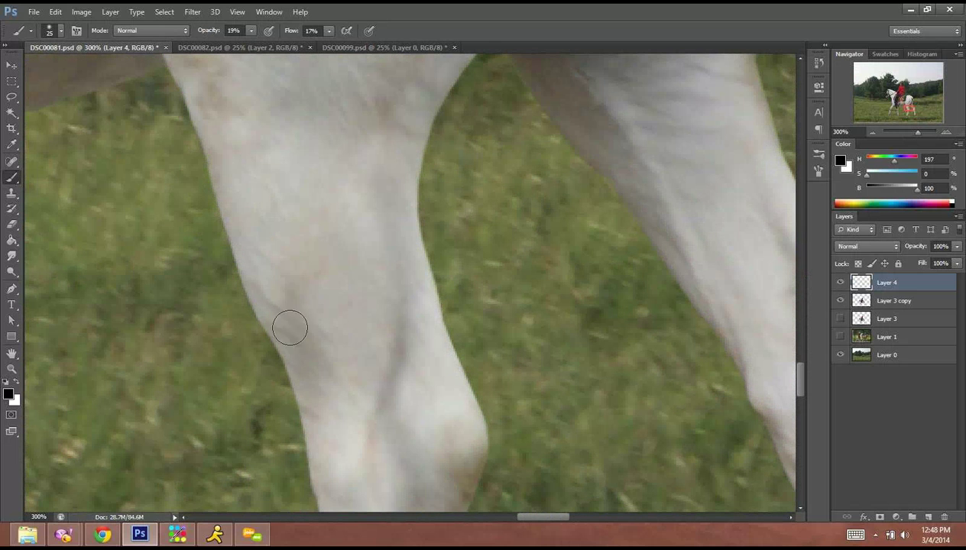
mouse_move(264, 205)
left_mouse_down()
mouse_move(260, 172)
mouse_move(223, 160)
mouse_move(220, 103)
left_mouse_up()
left_click_drag(347, 208, 340, 155)
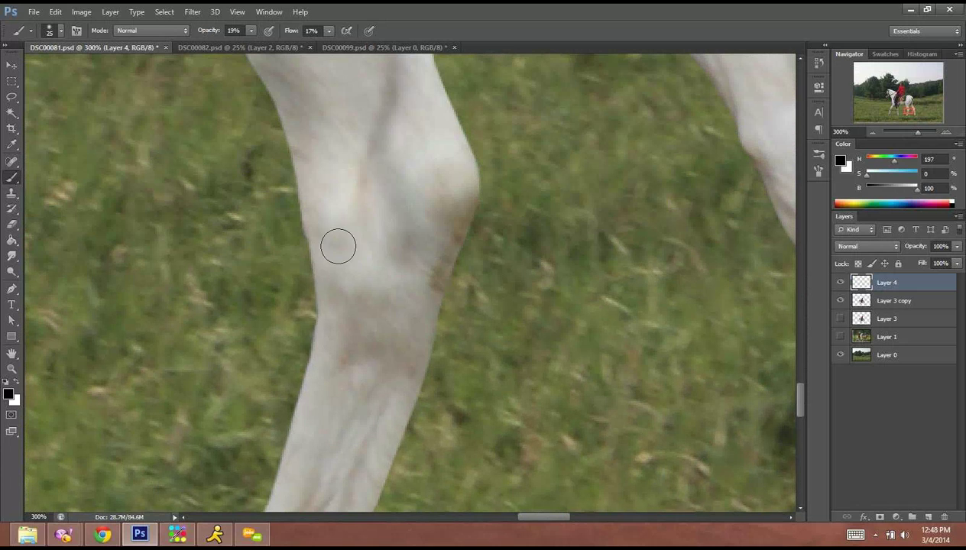
Shade the near hind leg below the hock, following the tendon lines down to the hoof.
mouse_move(367, 342)
left_mouse_down()
mouse_move(422, 323)
mouse_move(472, 191)
mouse_move(456, 214)
mouse_move(375, 254)
left_mouse_up()
left_click_drag(387, 372, 414, 233)
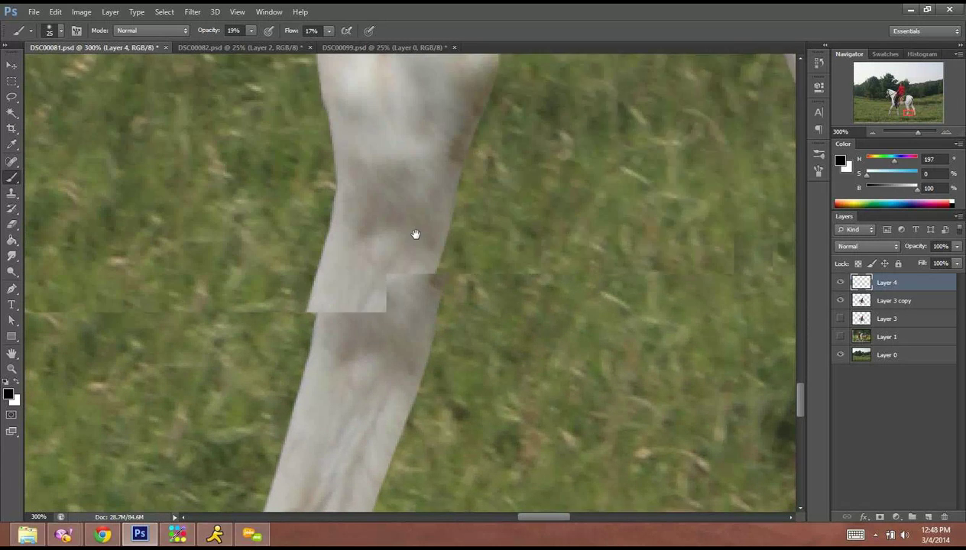
mouse_move(308, 416)
left_mouse_down()
mouse_move(344, 356)
mouse_move(341, 319)
mouse_move(401, 215)
mouse_move(386, 215)
left_mouse_up()
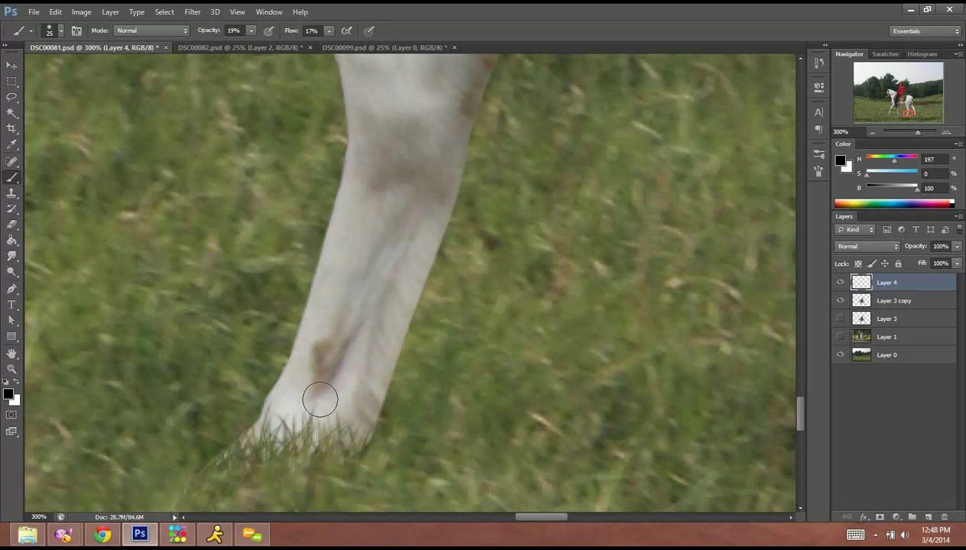
left_click_drag(392, 314, 422, 232)
Paint shadows in the grooves above and across the hock of the far hind leg.
left_click_drag(588, 165, 328, 254)
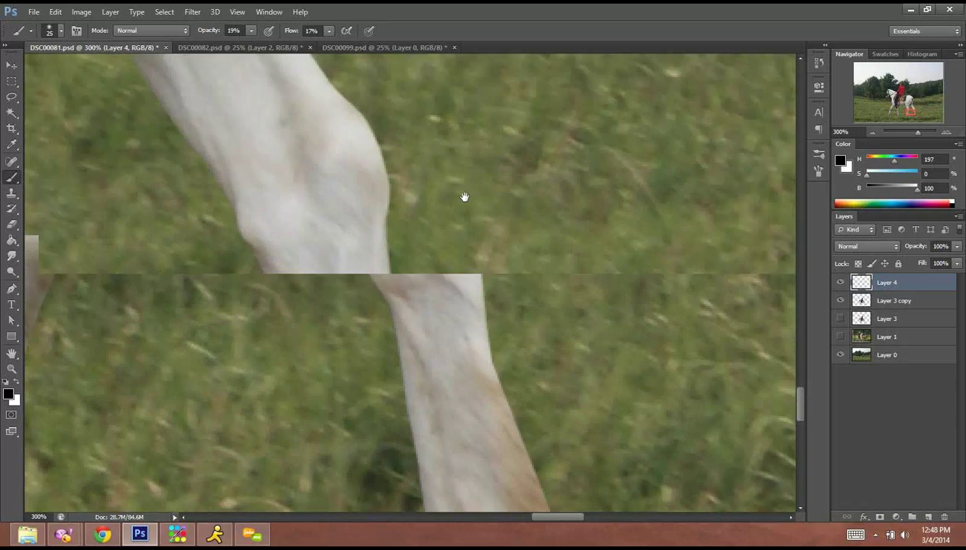
left_click_drag(386, 259, 474, 414)
left_click_drag(390, 213, 347, 132)
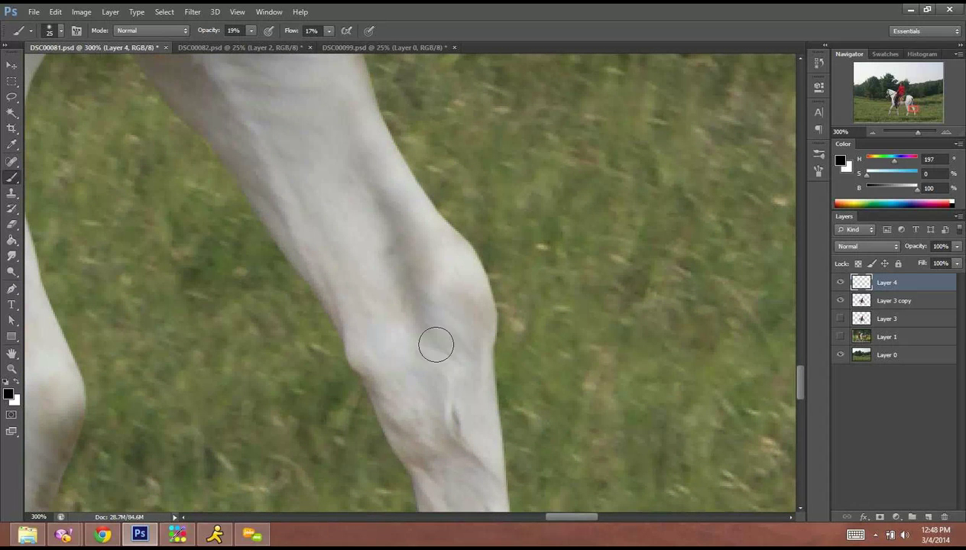
mouse_move(436, 343)
left_mouse_down()
mouse_move(468, 336)
mouse_move(462, 309)
mouse_move(510, 404)
left_mouse_up()
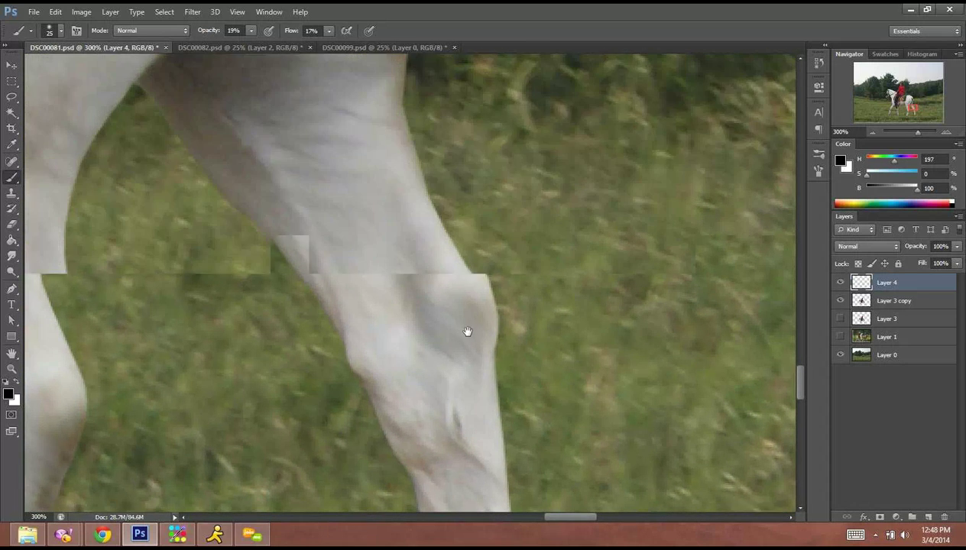
left_click_drag(351, 266, 355, 298)
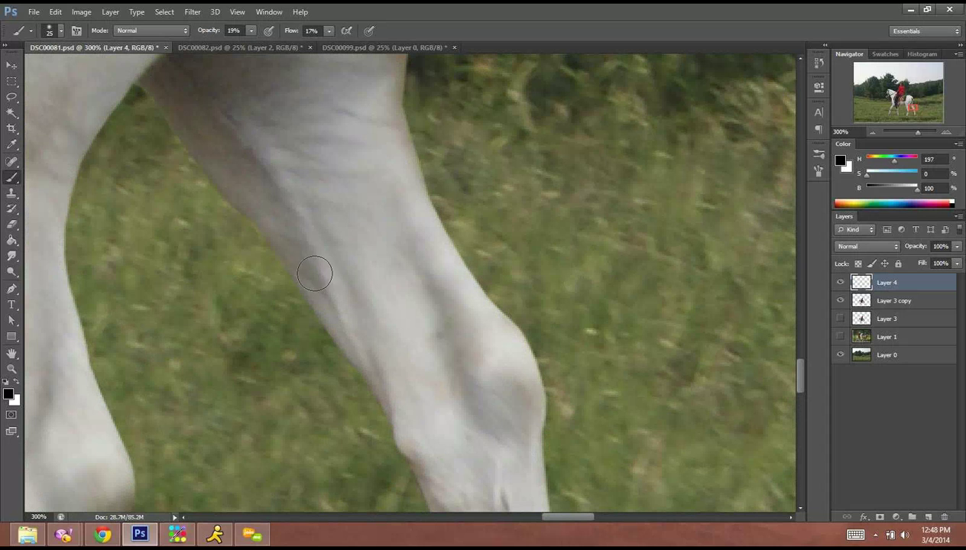
Shade the front edge of the far hind leg's hock and the lower leg beneath it.
left_click_drag(425, 390, 416, 181)
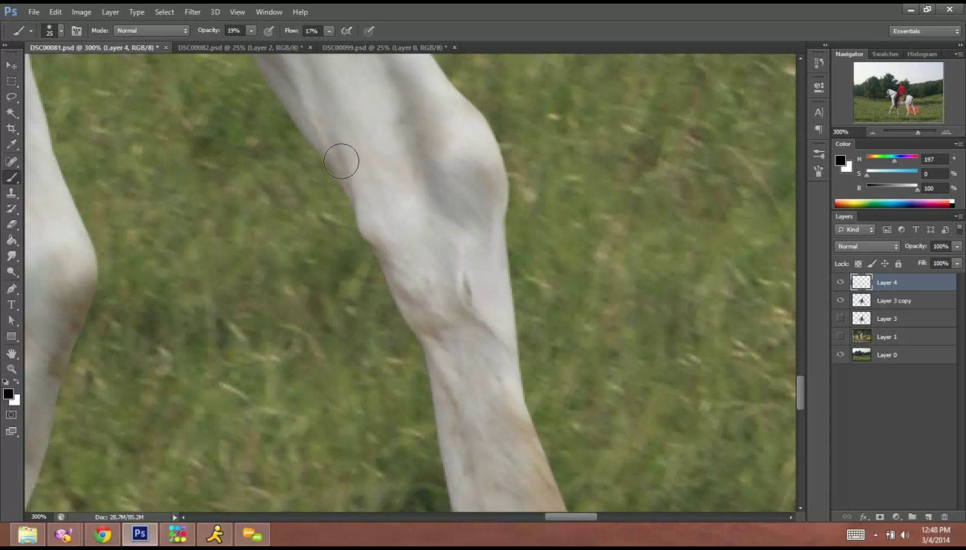
left_click_drag(381, 251, 407, 306)
mouse_move(449, 340)
left_mouse_down()
mouse_move(447, 272)
mouse_move(489, 425)
mouse_move(520, 470)
left_mouse_up()
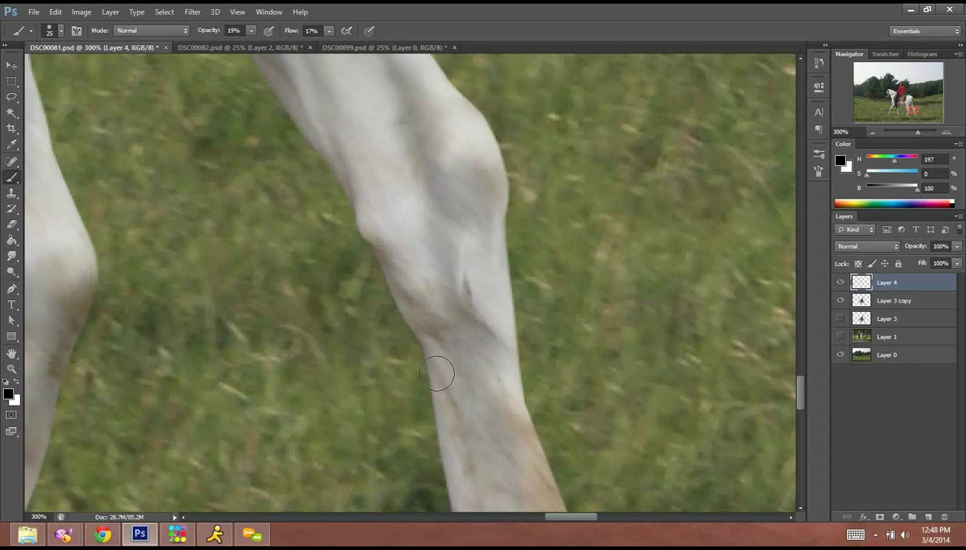
mouse_move(436, 375)
left_mouse_down()
mouse_move(468, 457)
mouse_move(487, 453)
mouse_move(429, 198)
left_mouse_up()
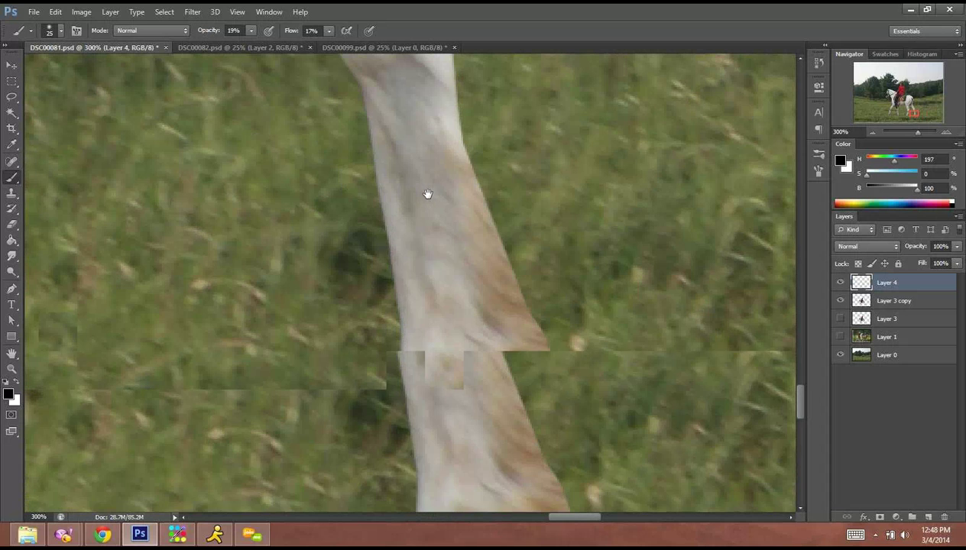
mouse_move(446, 254)
left_mouse_down()
mouse_move(468, 317)
mouse_move(493, 296)
mouse_move(513, 334)
mouse_move(493, 365)
mouse_move(450, 381)
mouse_move(483, 380)
mouse_move(475, 317)
left_mouse_up()
left_click_drag(443, 271, 459, 428)
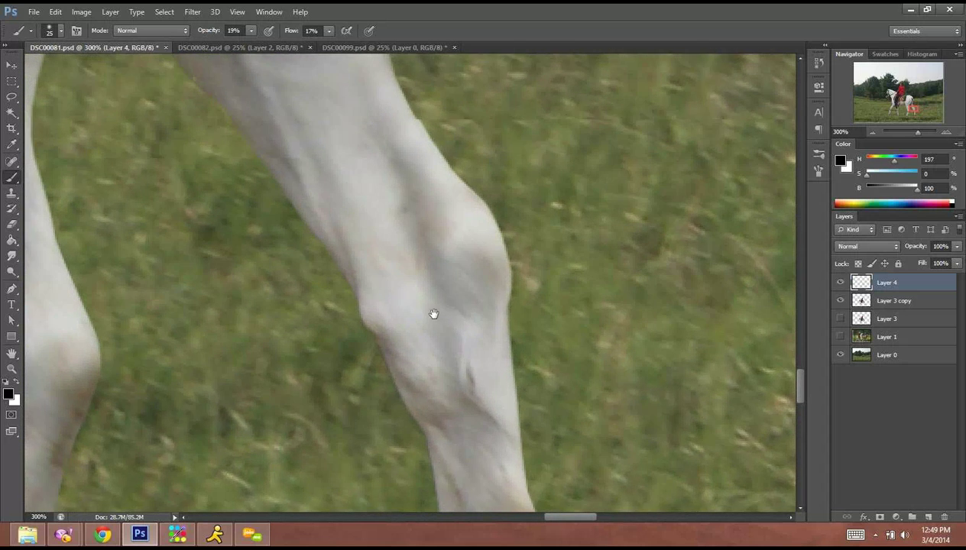
Darken the upper far hind leg where it passes beneath the haunch, including its inner front edge.
left_click_drag(433, 314, 493, 418)
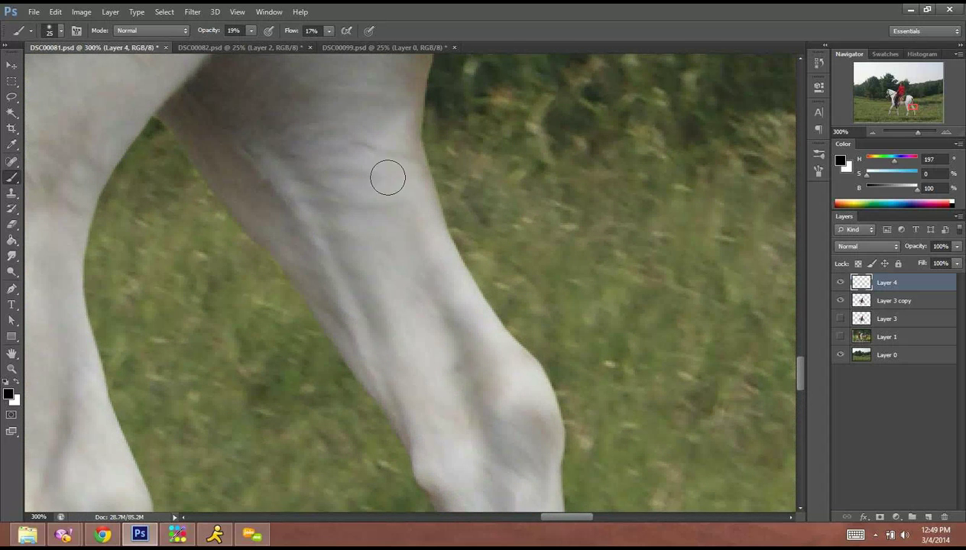
mouse_move(388, 177)
left_mouse_down()
mouse_move(282, 149)
mouse_move(350, 137)
mouse_move(387, 146)
mouse_move(298, 120)
left_mouse_up()
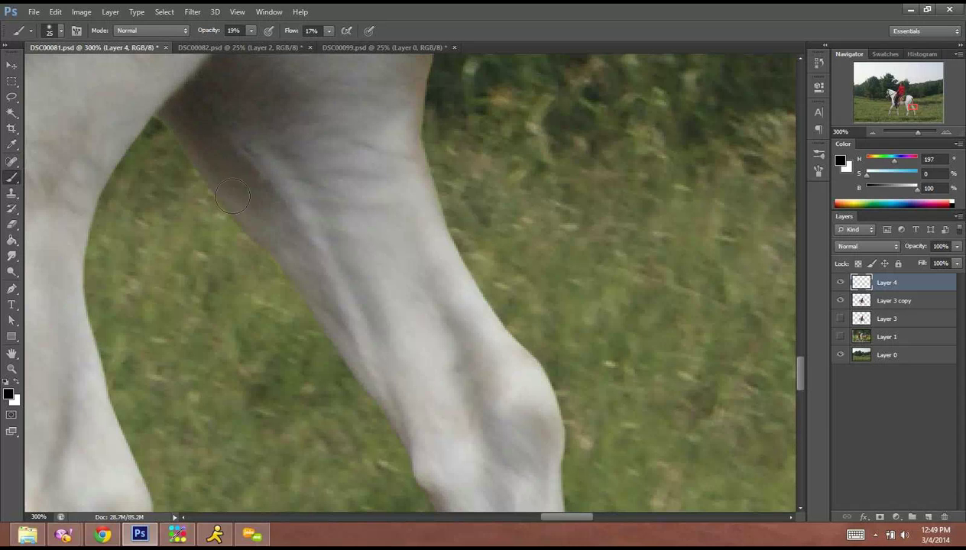
left_click(873, 132)
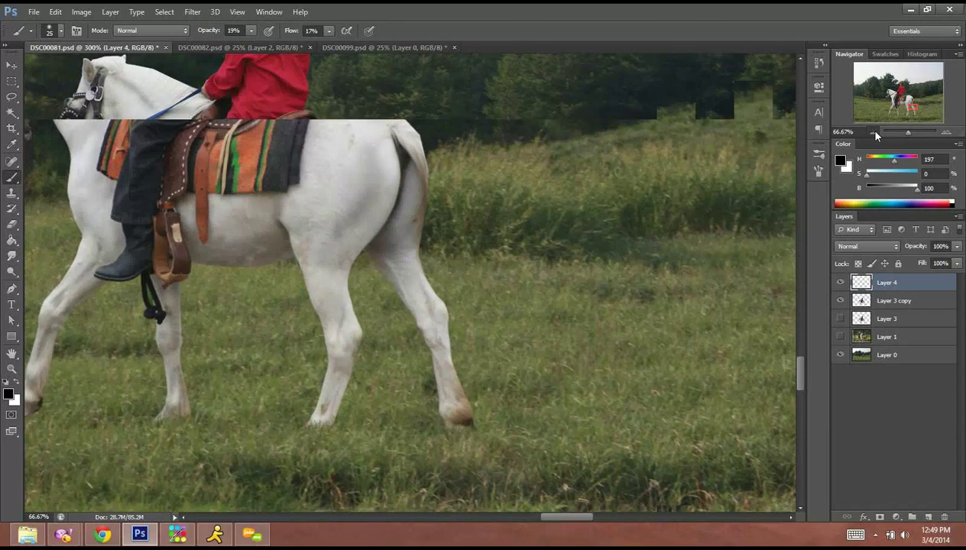
left_click(875, 133)
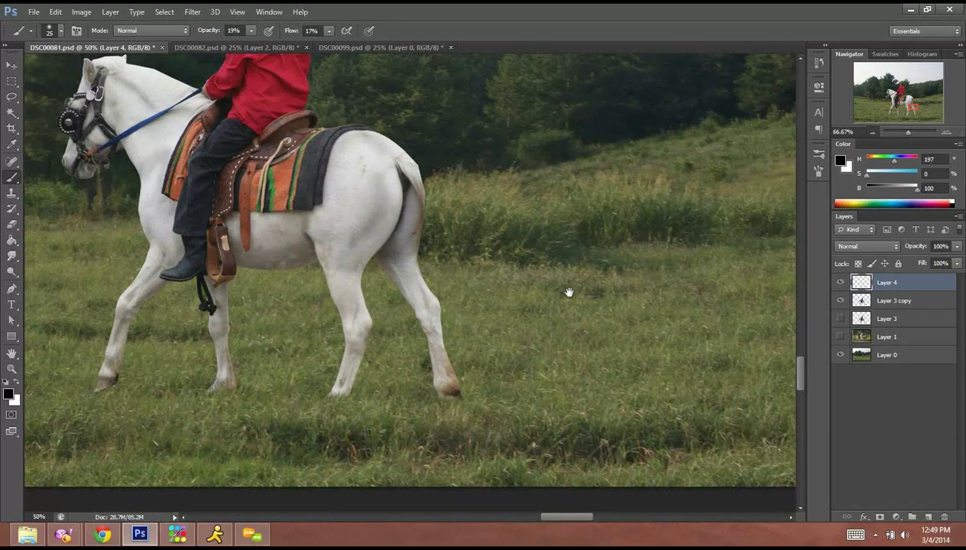
left_click_drag(570, 294, 732, 311)
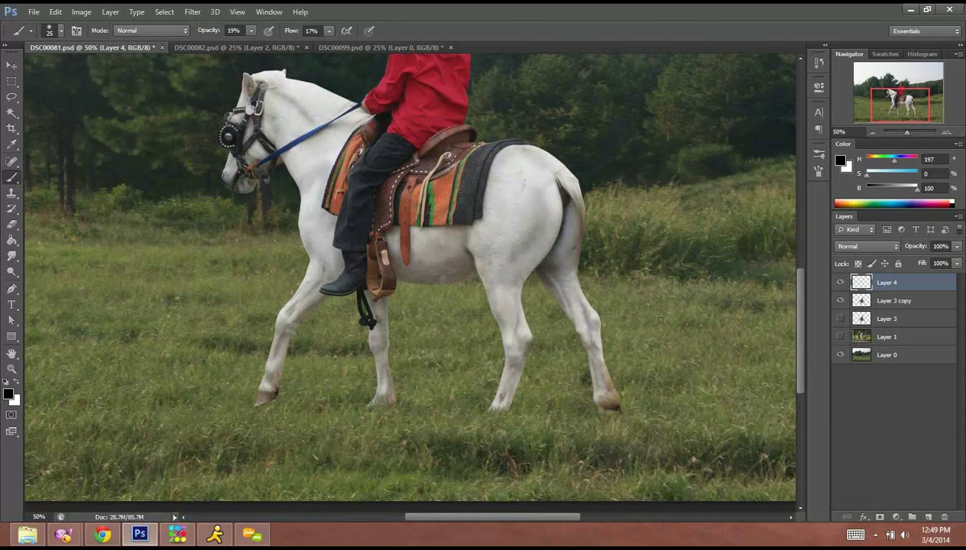
Switch to white with brush opacity 33% and size 47, and paint soft highlights on the horse's rump and haunch.
key("x")
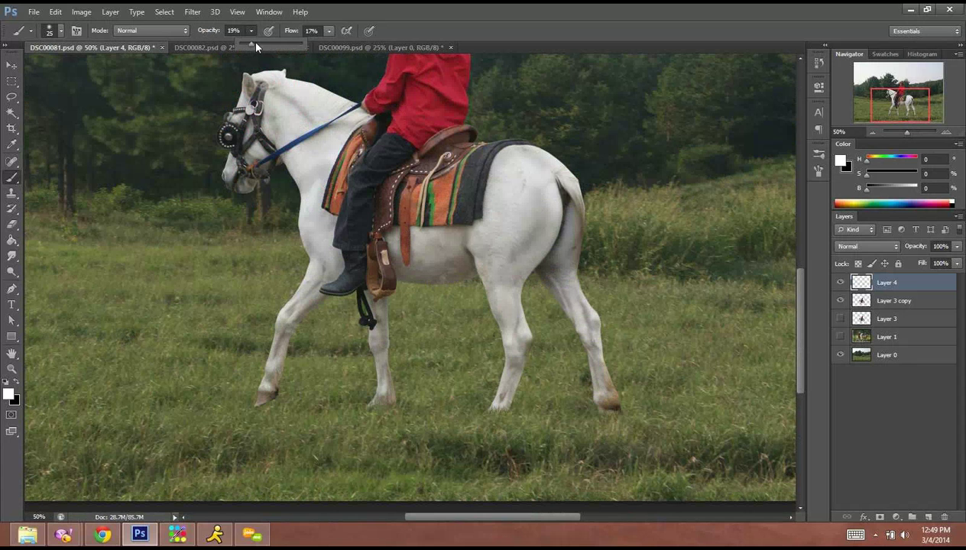
left_click(947, 133)
left_click(946, 133)
left_click(946, 133)
left_click(946, 133)
left_click_drag(704, 237, 215, 384)
mouse_move(527, 245)
left_mouse_down()
mouse_move(448, 341)
mouse_move(490, 365)
left_mouse_up()
right_click(448, 333)
left_click(349, 383)
mouse_move(428, 393)
left_mouse_down()
mouse_move(493, 273)
mouse_move(500, 153)
left_mouse_up()
left_click_drag(384, 159, 436, 341)
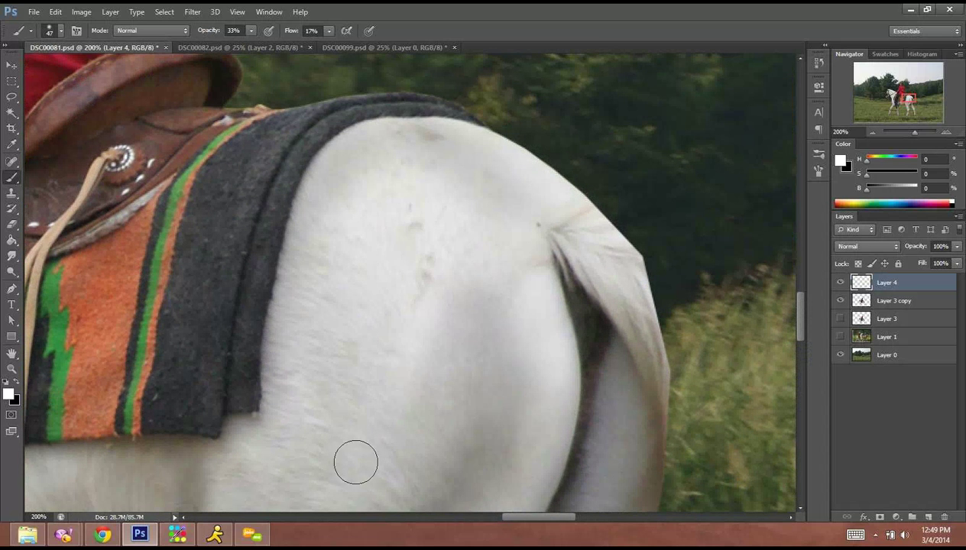
left_click_drag(475, 207, 519, 137)
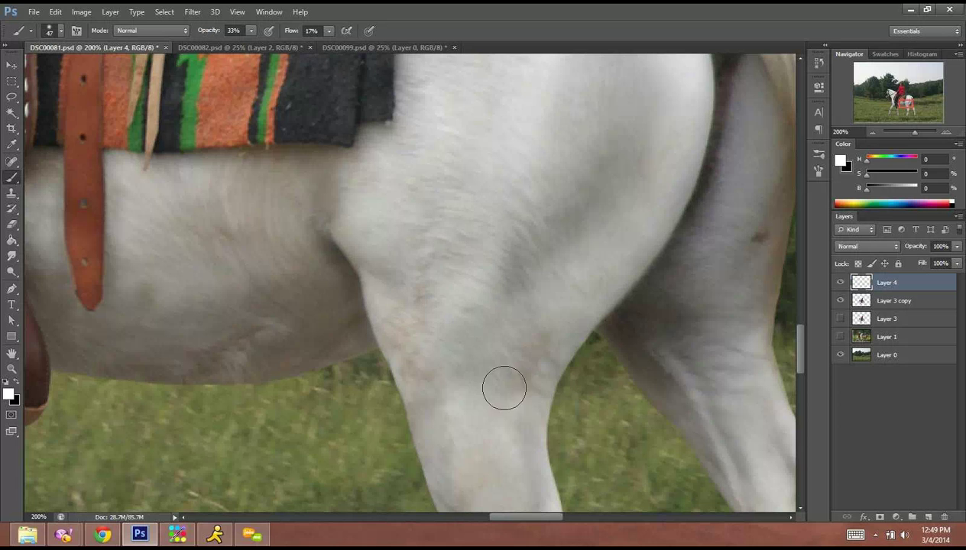
Paint soft white highlights down the near hind leg and hock, reducing the brush size to 27 px for the lower leg.
left_click_drag(503, 387, 455, 150)
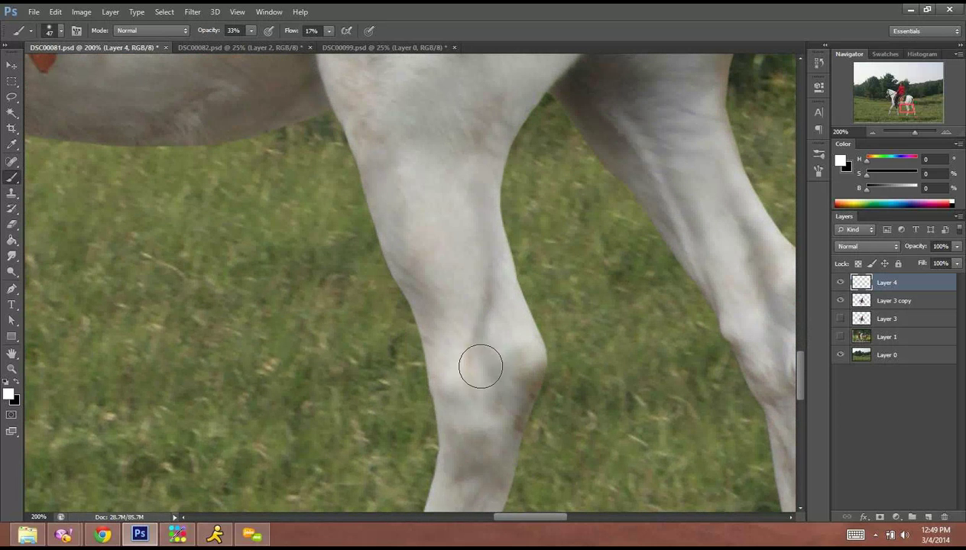
left_click_drag(479, 363, 485, 221)
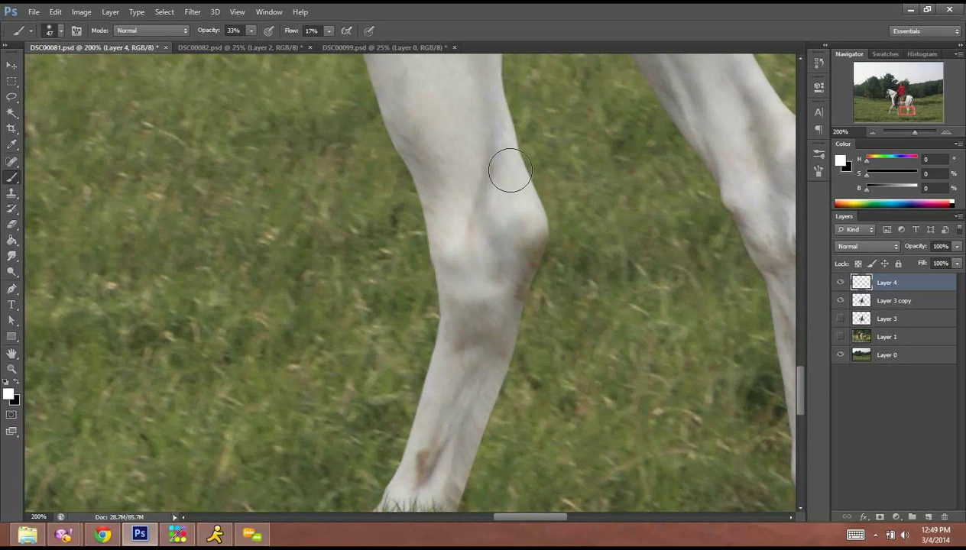
left_click_drag(488, 383, 528, 230)
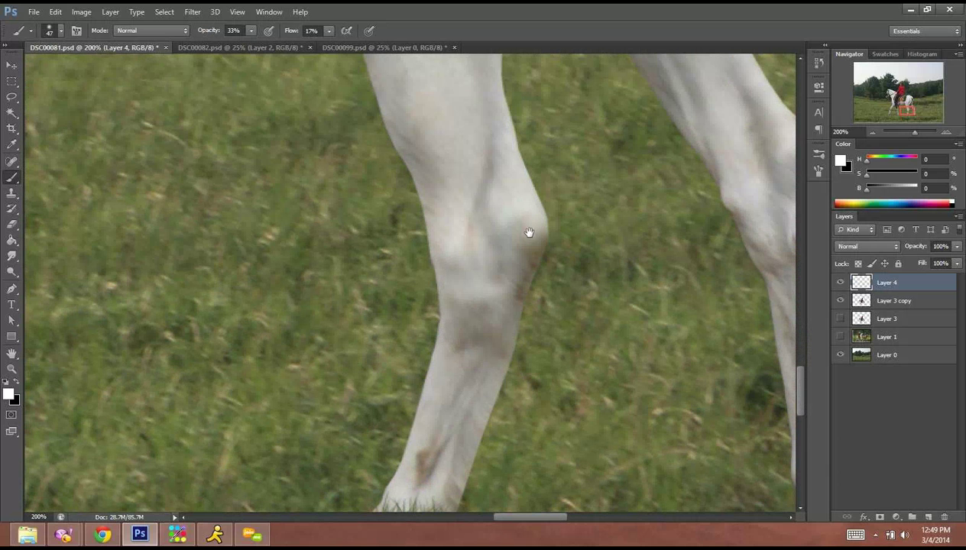
right_click(512, 346)
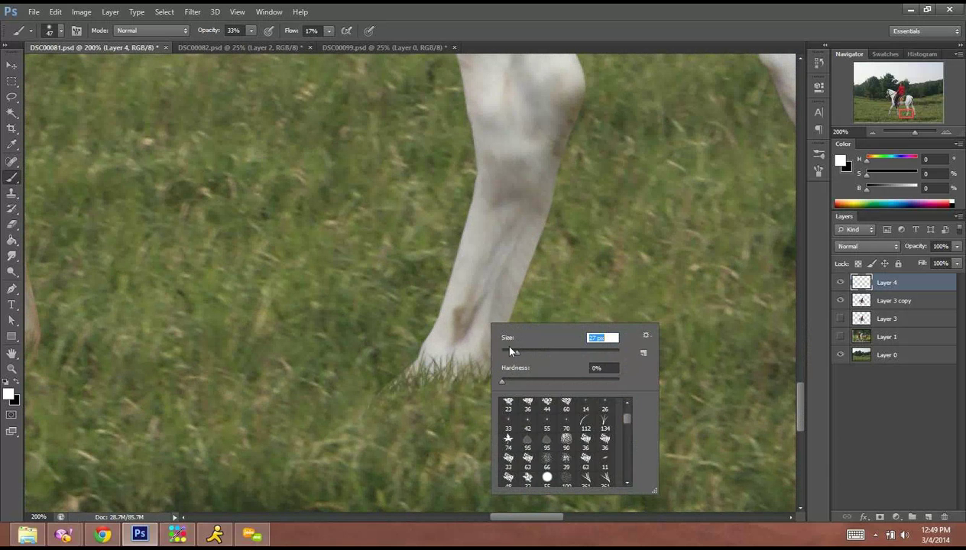
left_click(468, 316)
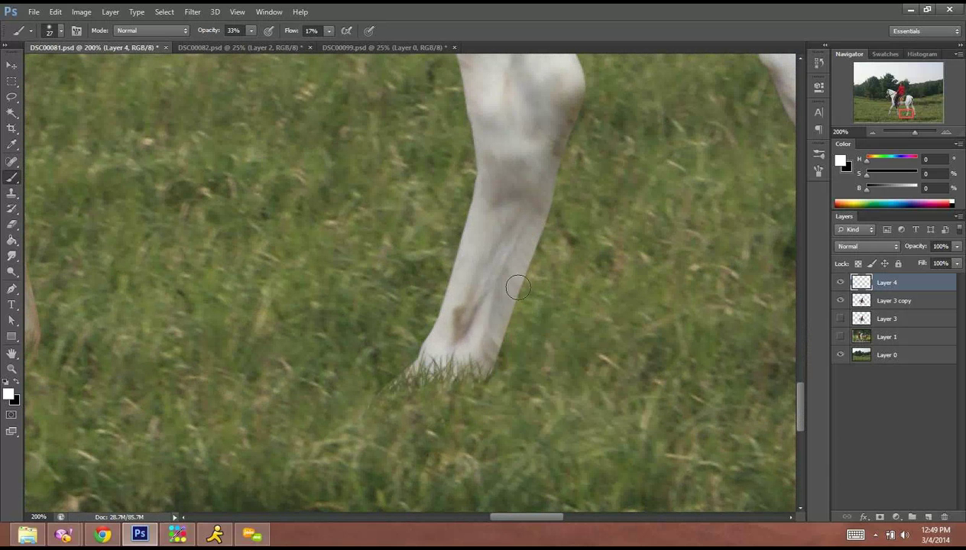
Brush white highlights along the far hind leg, over the hock and down the lower leg.
left_click_drag(483, 298, 377, 281)
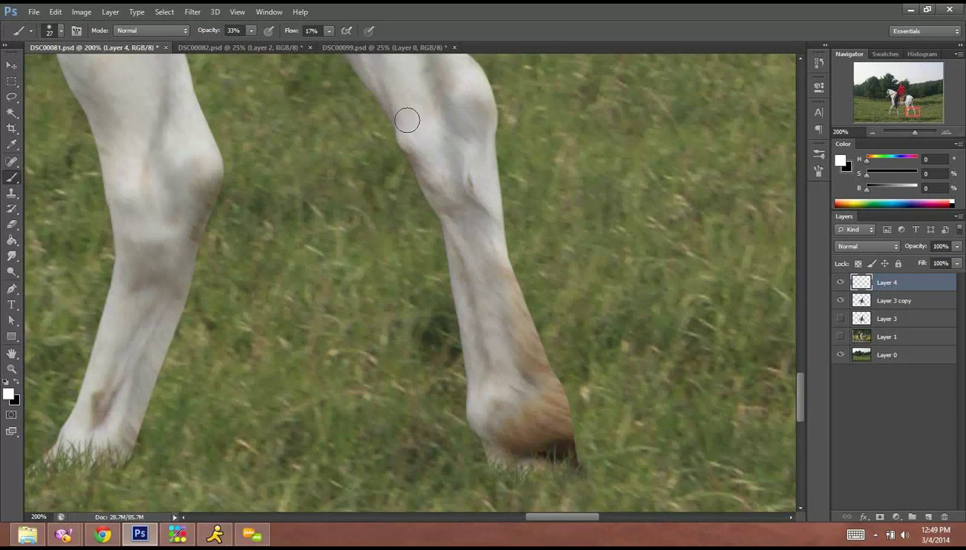
left_click_drag(457, 127, 479, 249)
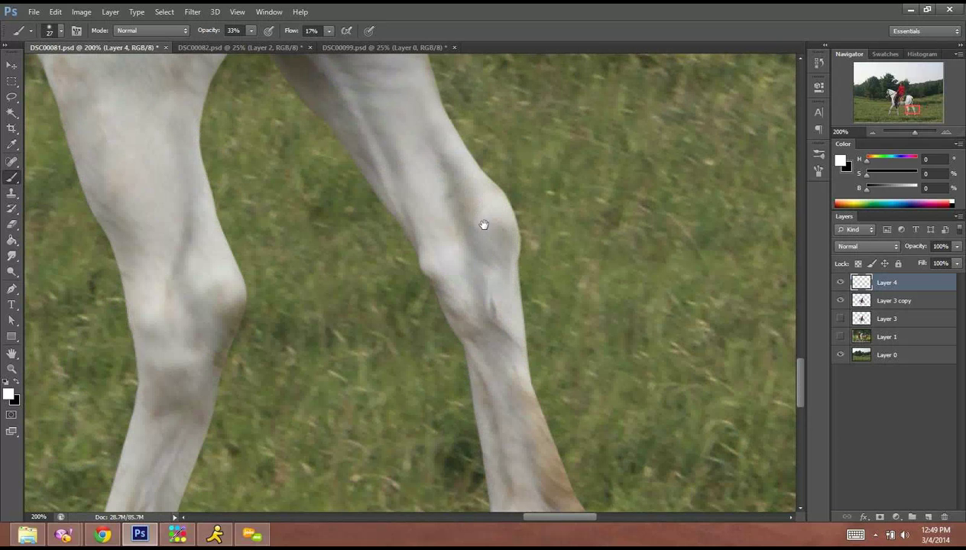
mouse_move(385, 148)
left_mouse_down()
mouse_move(447, 341)
mouse_move(446, 274)
left_mouse_up()
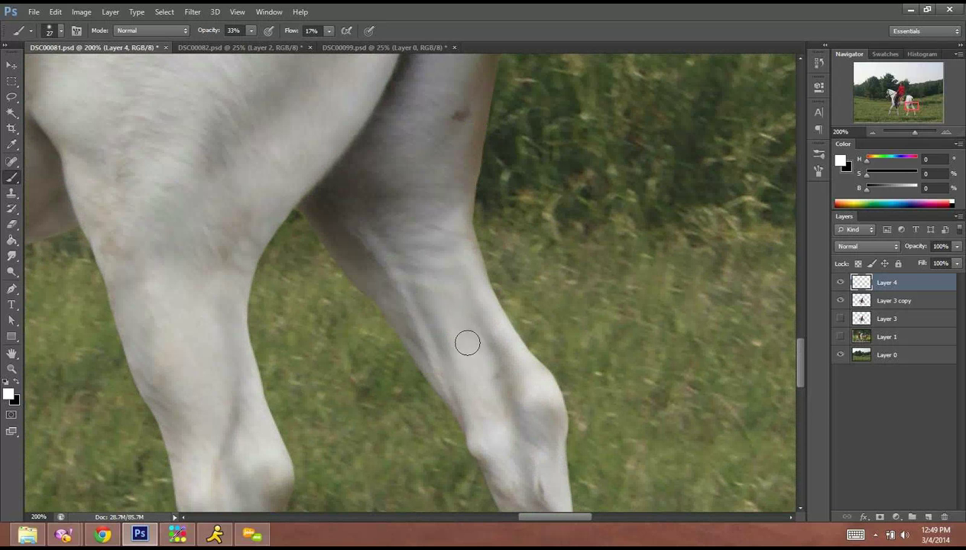
left_click_drag(489, 398, 433, 166)
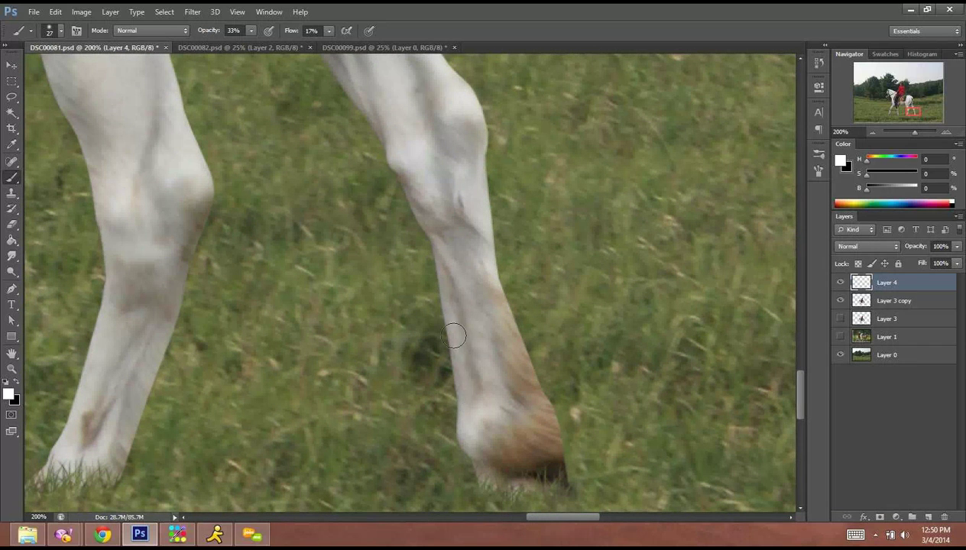
Paint white highlights on both front legs, covering the knees and lower legs.
left_click_drag(405, 249, 427, 229)
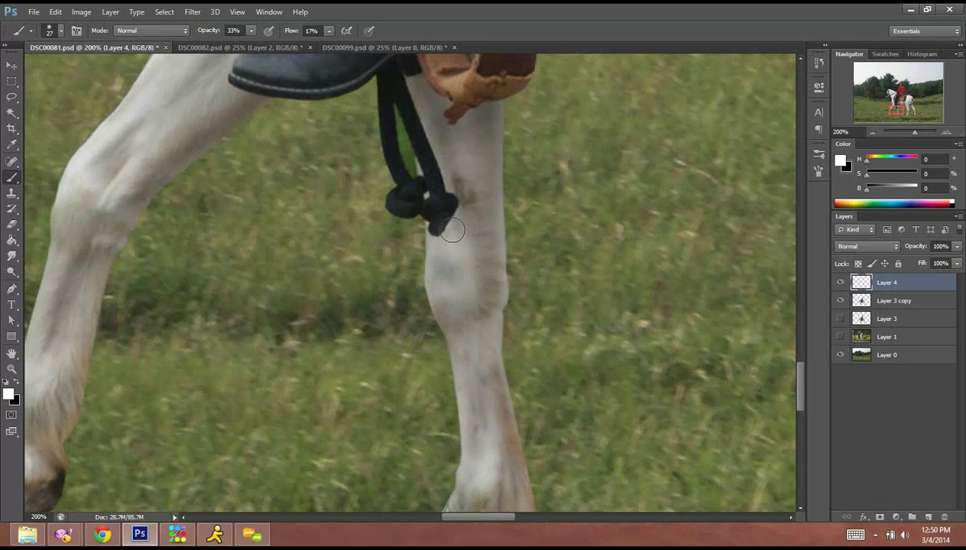
left_click_drag(508, 349, 500, 149)
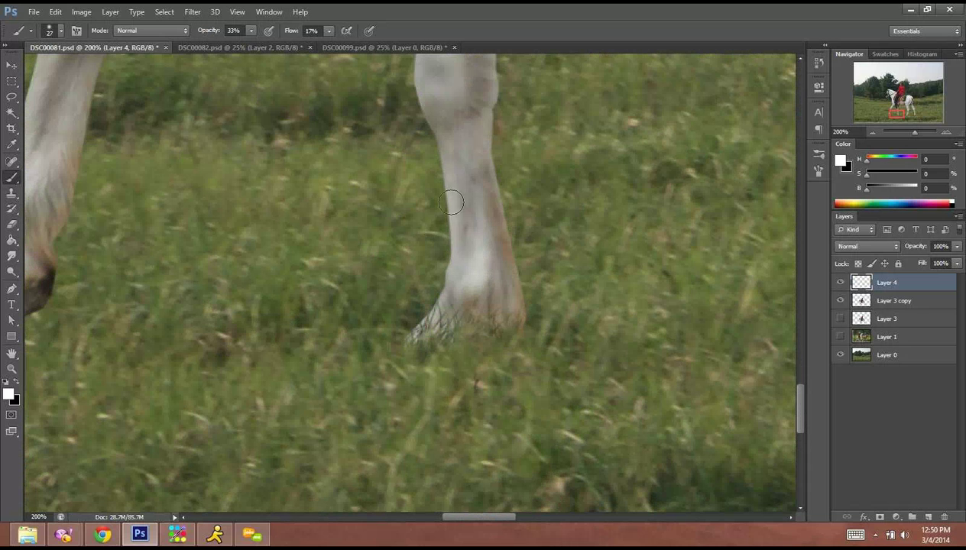
left_click_drag(365, 229, 685, 289)
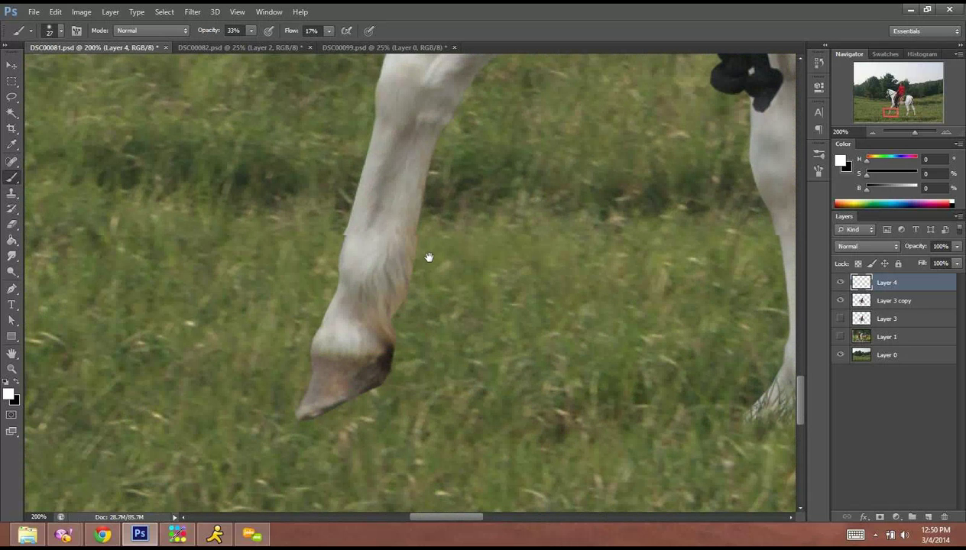
left_click_drag(446, 229, 414, 393)
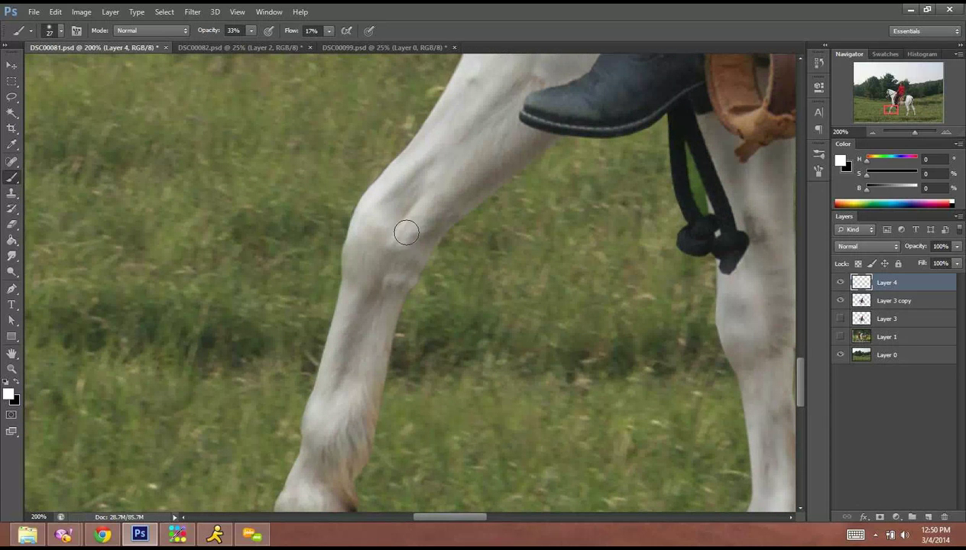
mouse_move(400, 235)
left_mouse_down()
mouse_move(510, 140)
mouse_move(438, 392)
left_mouse_up()
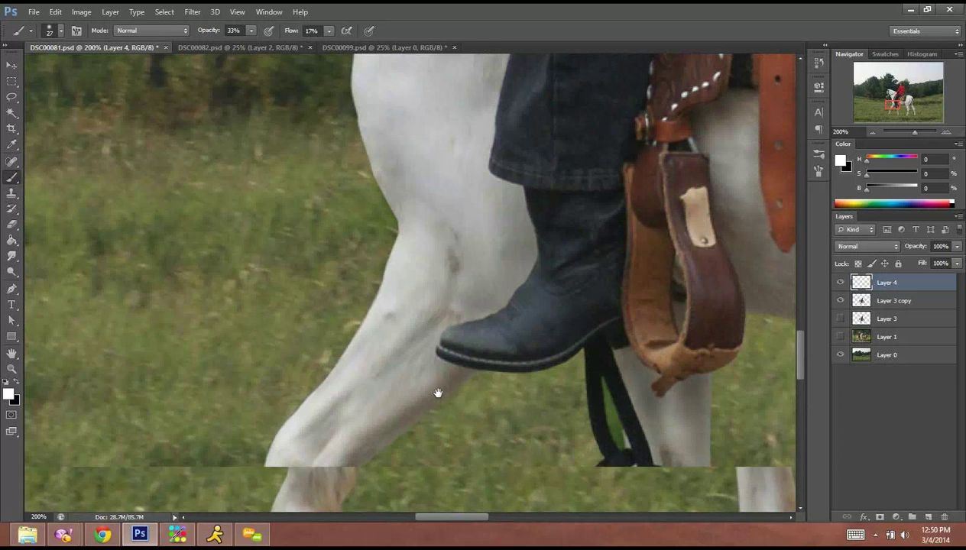
Add soft white highlights to the horse's shoulder, chest and neck.
left_click_drag(486, 157, 477, 239)
left_click_drag(426, 269, 506, 315)
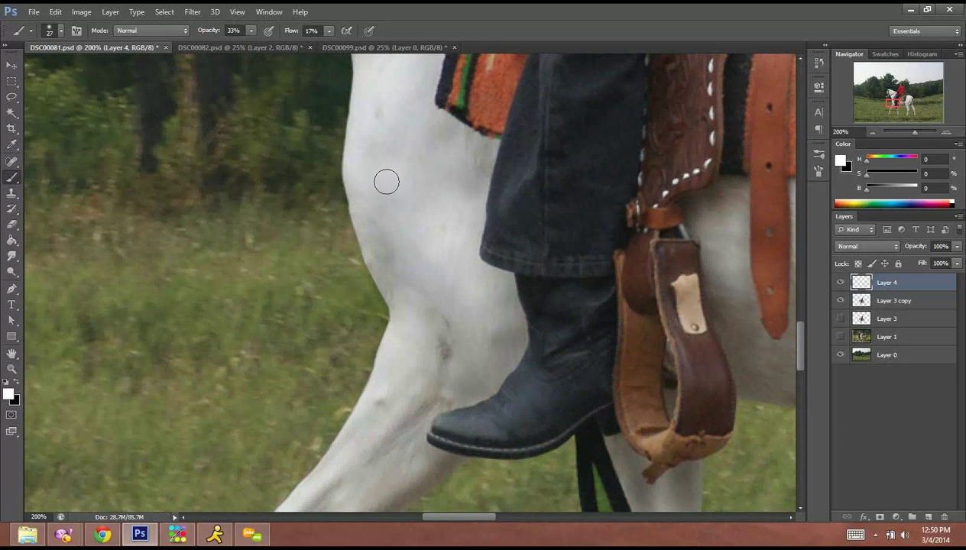
left_click_drag(412, 155, 386, 371)
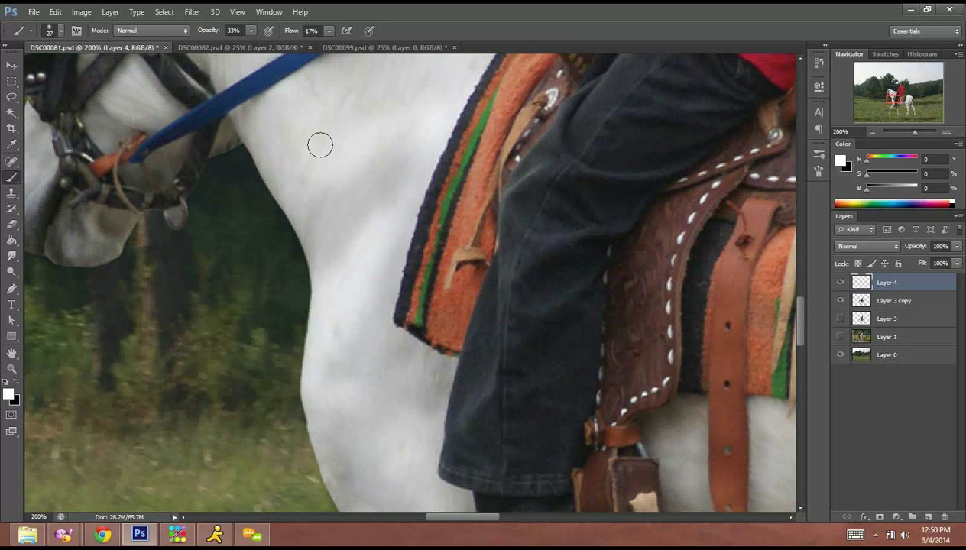
mouse_move(432, 198)
left_mouse_down()
mouse_move(528, 320)
mouse_move(545, 409)
left_mouse_up()
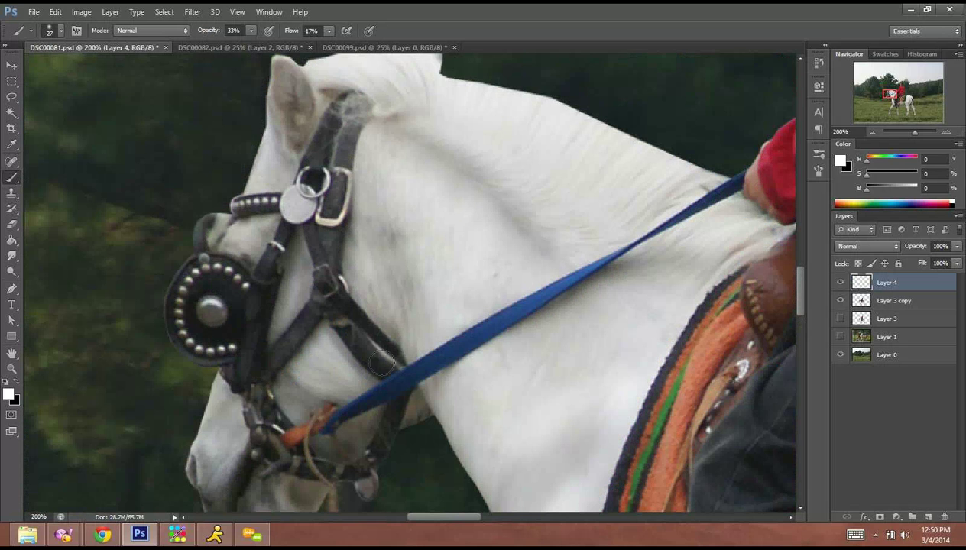
Reduce the brush size to 9 px and paint fine white highlights around the nostril and along the muzzle.
mouse_move(391, 348)
left_mouse_down()
mouse_move(465, 297)
mouse_move(535, 223)
left_mouse_up()
right_click(376, 311)
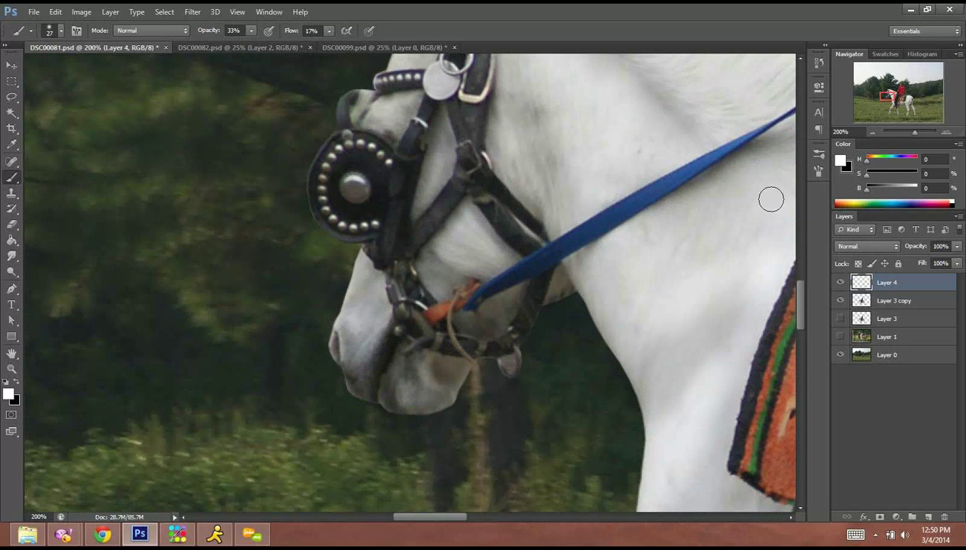
left_click(946, 134)
left_click(946, 134)
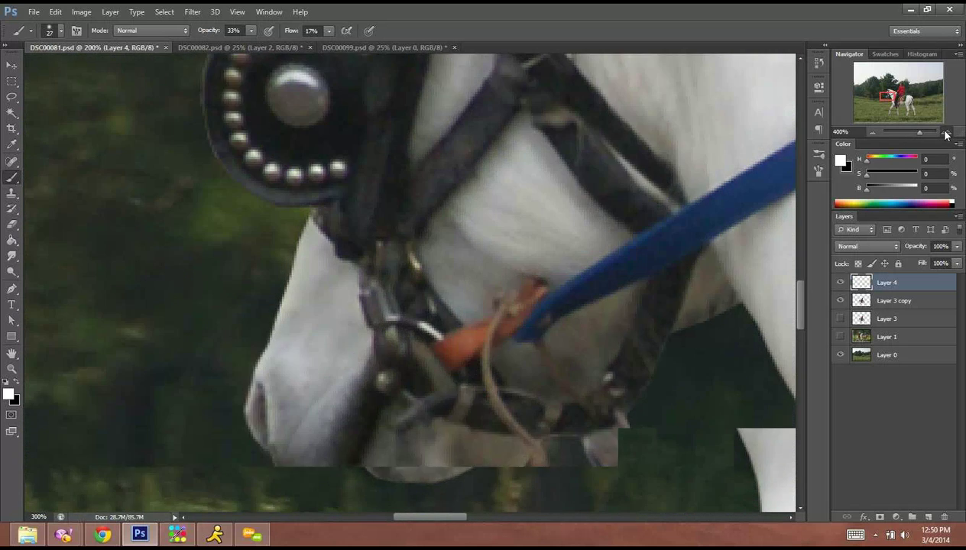
left_click(946, 134)
left_click_drag(318, 366, 432, 196)
right_click(390, 280)
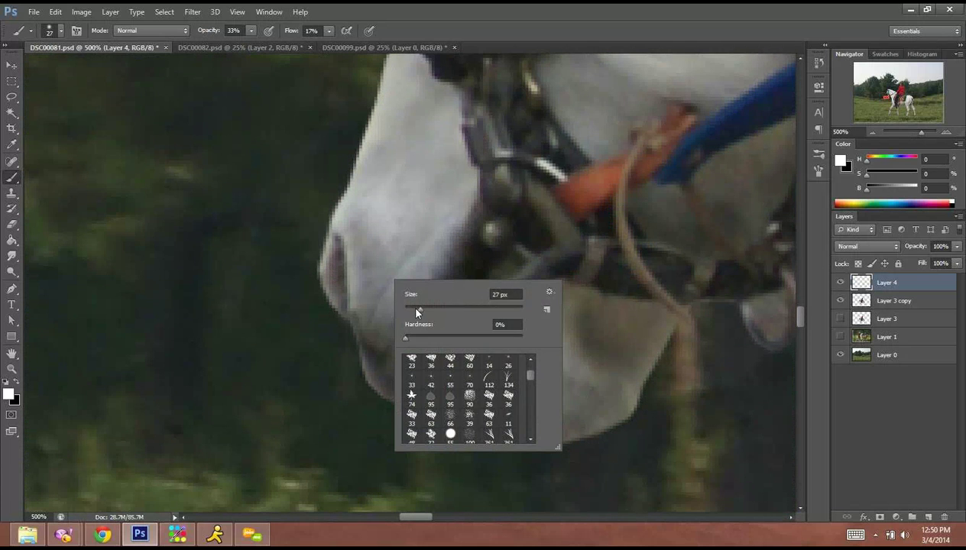
left_click_drag(407, 309, 410, 309)
left_click_drag(345, 250, 350, 322)
left_click_drag(322, 275, 331, 293)
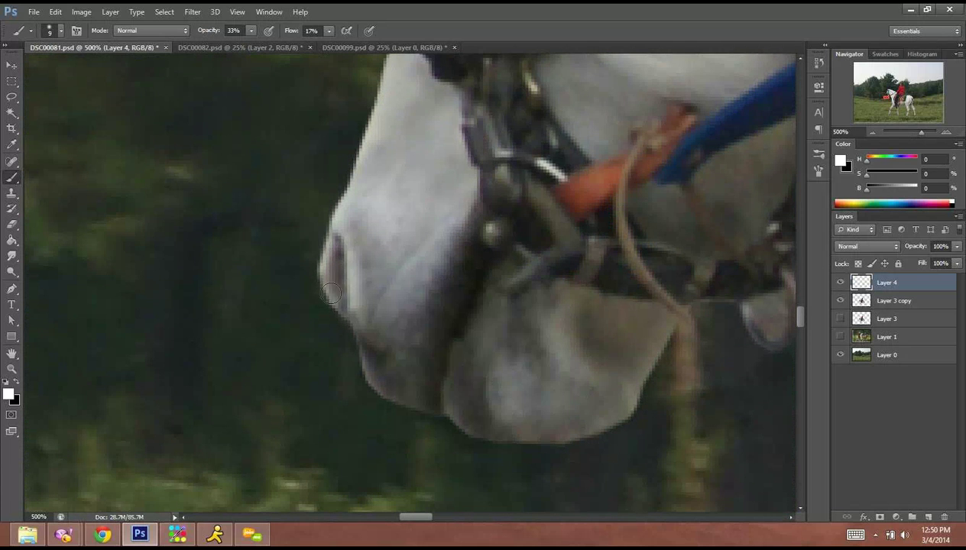
mouse_move(391, 280)
left_mouse_down()
mouse_move(425, 252)
mouse_move(410, 276)
mouse_move(464, 187)
mouse_move(439, 237)
mouse_move(445, 391)
left_mouse_up()
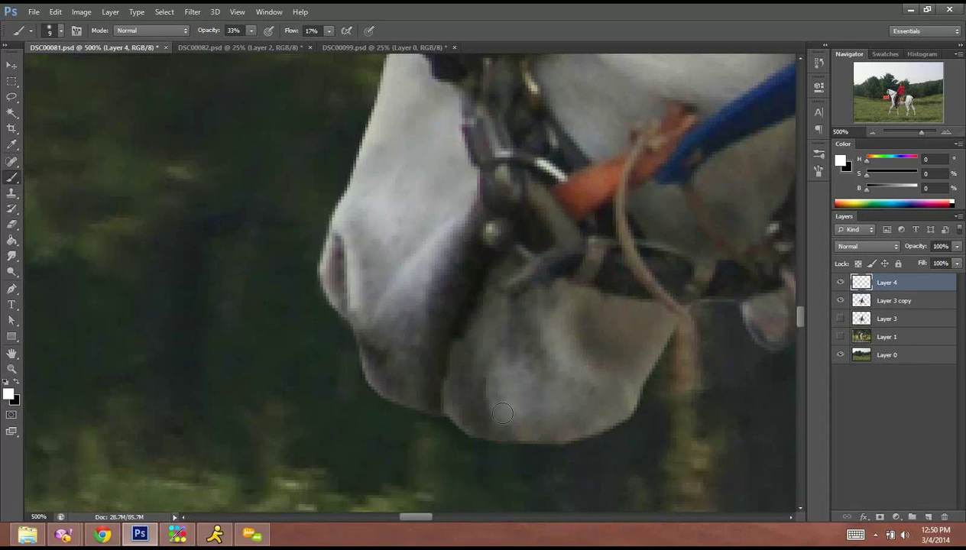
Highlight the contours of the horse's chin and upper lip in white.
mouse_move(508, 367)
left_mouse_down()
mouse_move(519, 428)
mouse_move(544, 436)
left_mouse_up()
mouse_move(554, 317)
left_mouse_down()
mouse_move(587, 363)
mouse_move(609, 373)
mouse_move(620, 411)
mouse_move(554, 439)
mouse_move(516, 427)
mouse_move(570, 433)
left_mouse_up()
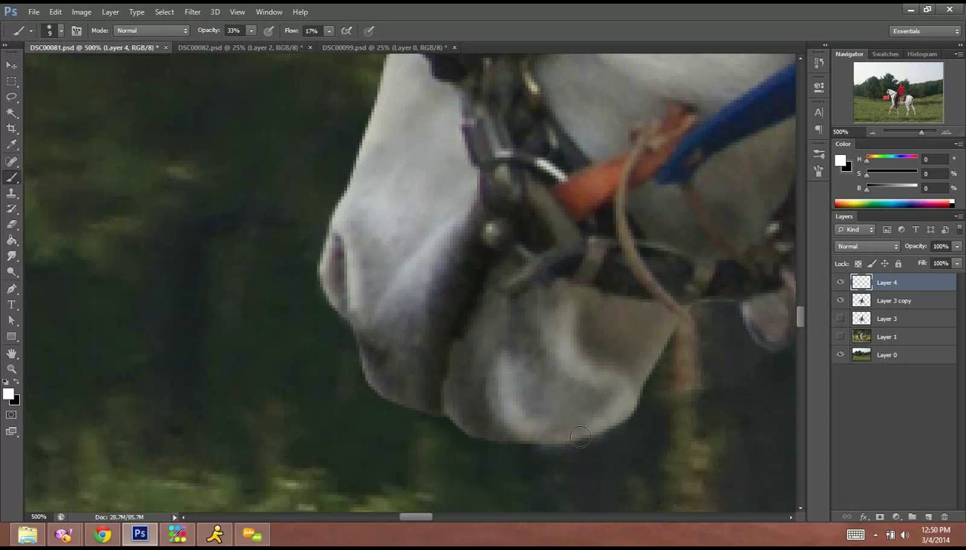
mouse_move(638, 331)
left_mouse_down()
mouse_move(646, 337)
mouse_move(604, 284)
mouse_move(612, 302)
left_mouse_up()
mouse_move(470, 431)
left_mouse_down()
mouse_move(460, 380)
mouse_move(468, 423)
mouse_move(473, 341)
mouse_move(490, 301)
mouse_move(456, 399)
mouse_move(471, 427)
left_mouse_up()
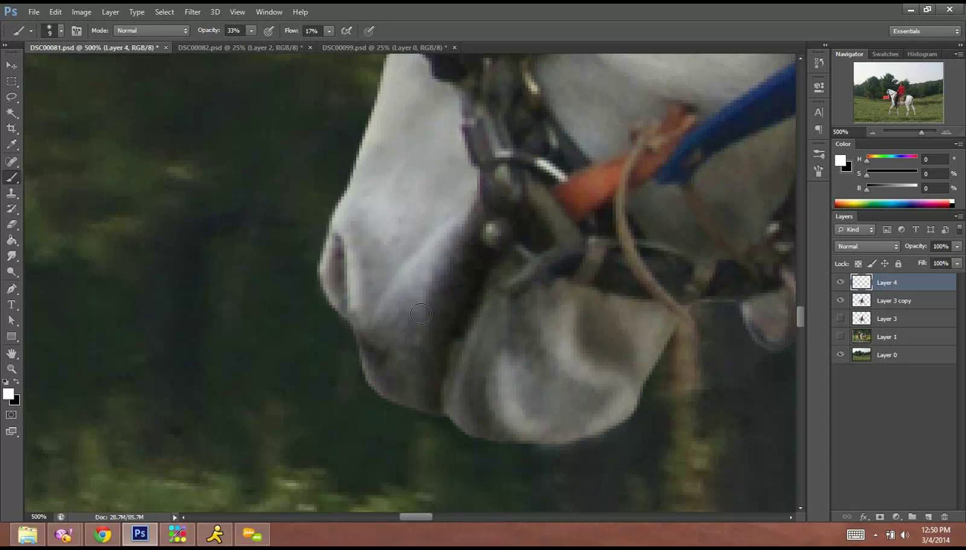
mouse_move(420, 313)
left_mouse_down()
mouse_move(417, 382)
mouse_move(394, 389)
mouse_move(432, 382)
mouse_move(462, 433)
left_mouse_up()
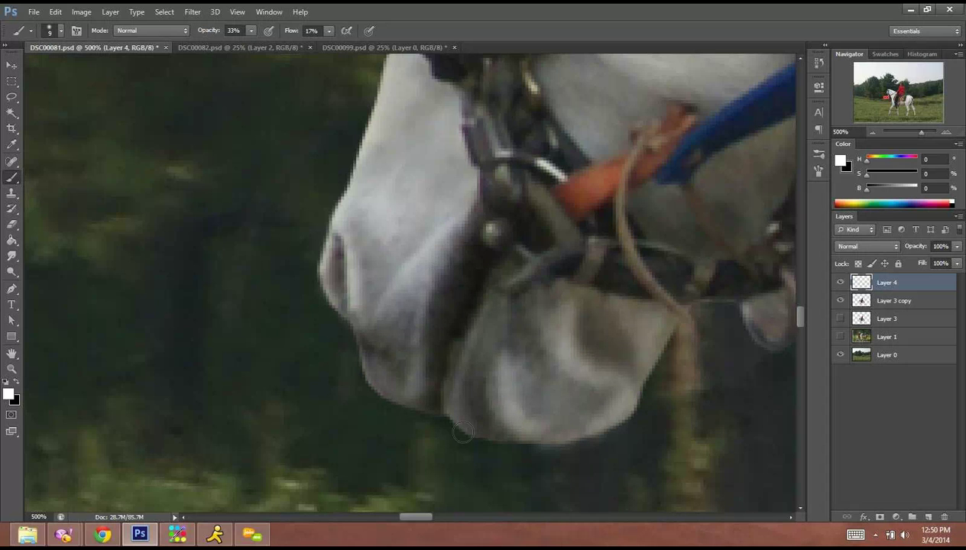
Switch to the Smudge tool with a 48 px brush and 22% strength at the horse's chin.
left_click_drag(521, 302, 379, 295)
left_click(12, 256)
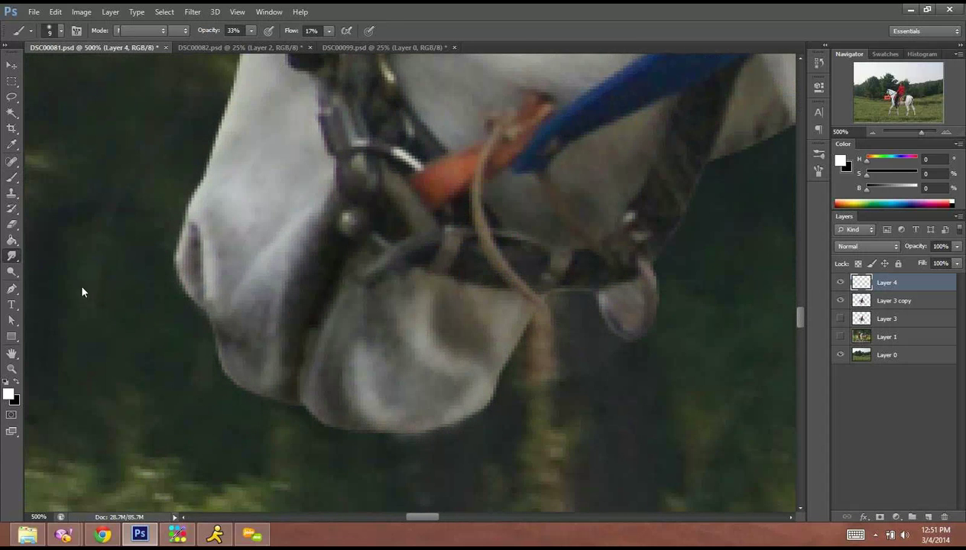
right_click(419, 376)
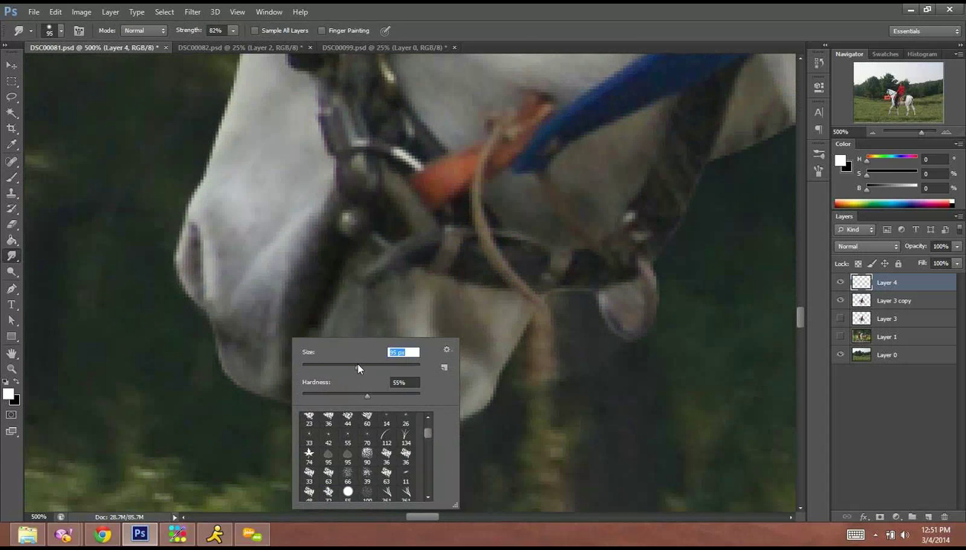
type("48")
key("Return")
left_click_drag(196, 47, 197, 47)
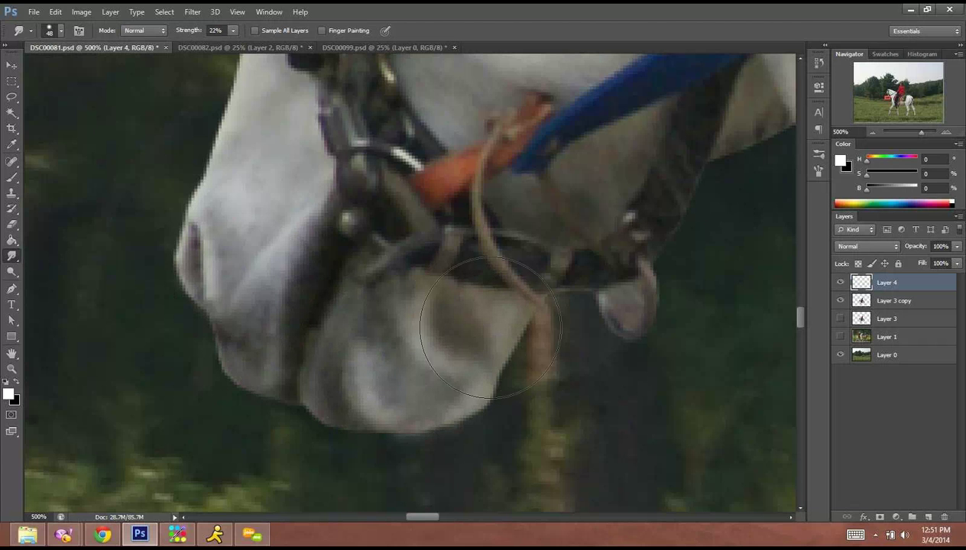
Examine how the shaded horse and rider sit in the whole meadow photo.
left_click(874, 132)
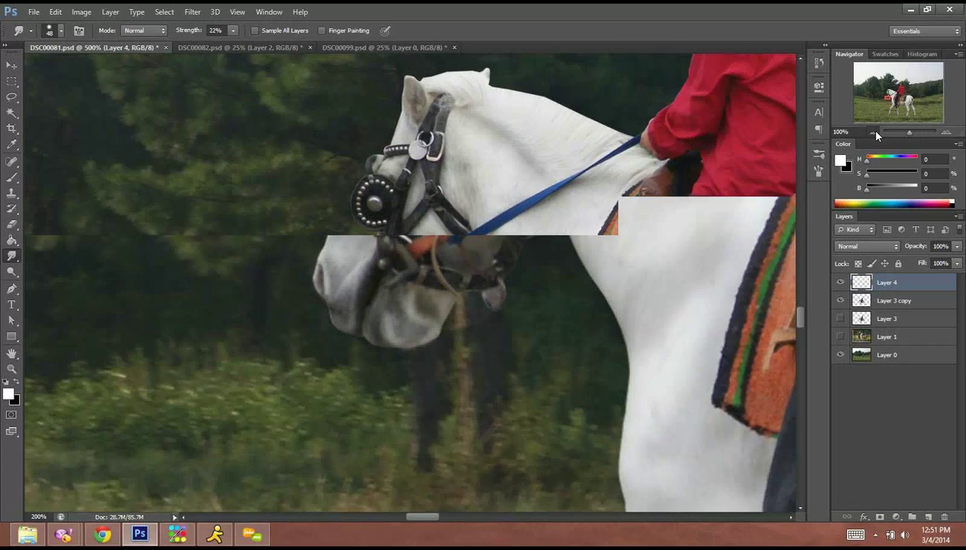
left_click(877, 132)
left_click(876, 132)
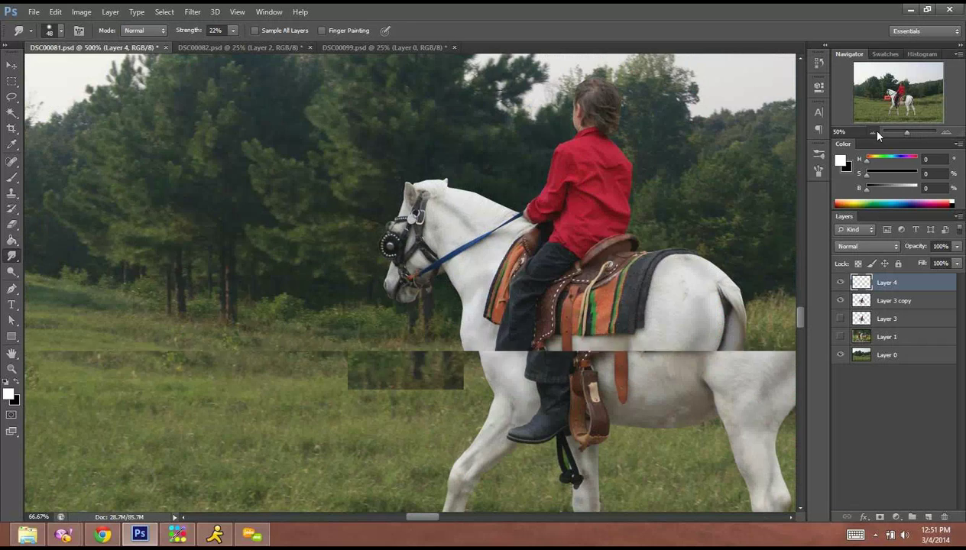
left_click(877, 132)
left_click(876, 133)
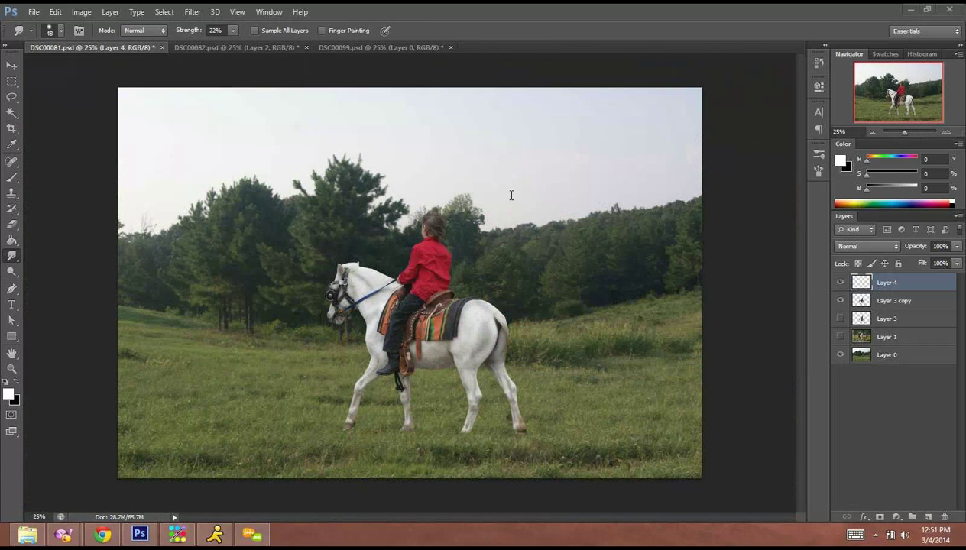
left_click(949, 132)
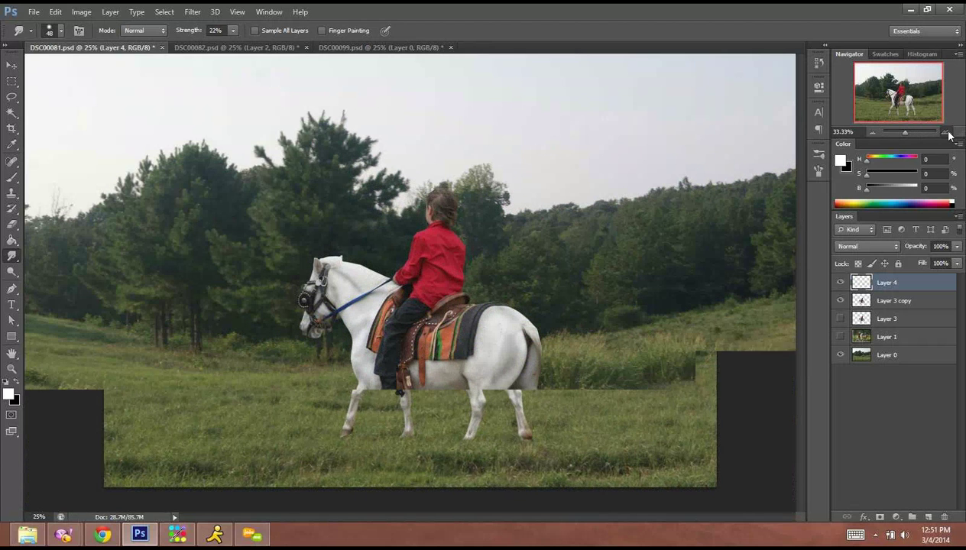
left_click_drag(485, 294, 515, 241)
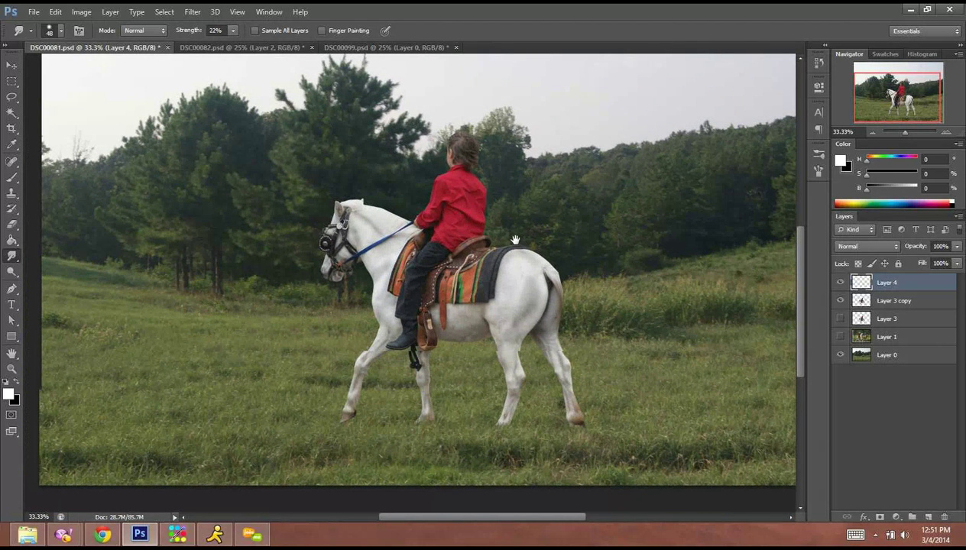
Lower the brightness of the horse and rider on Layer 3 copy to -20.
left_click(909, 303)
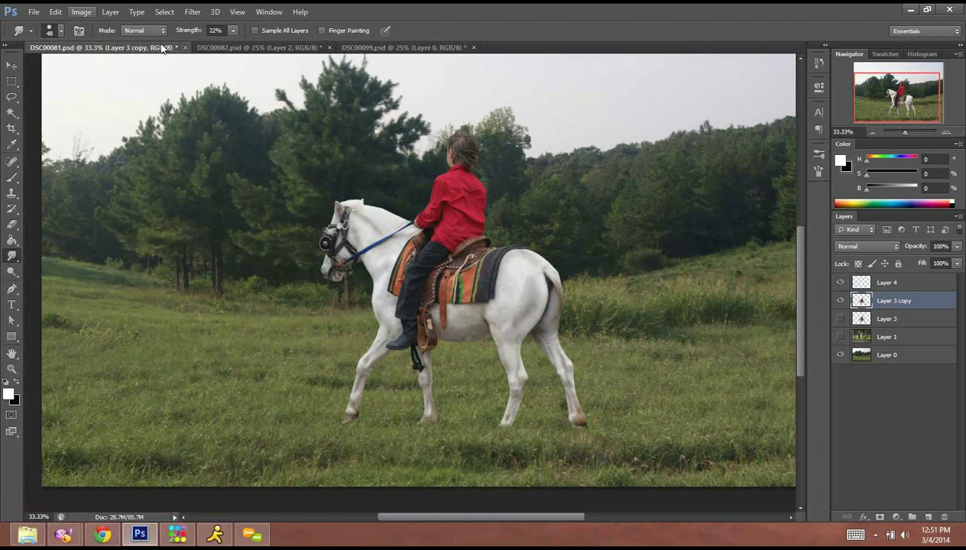
mouse_move(160, 38)
left_click(241, 39)
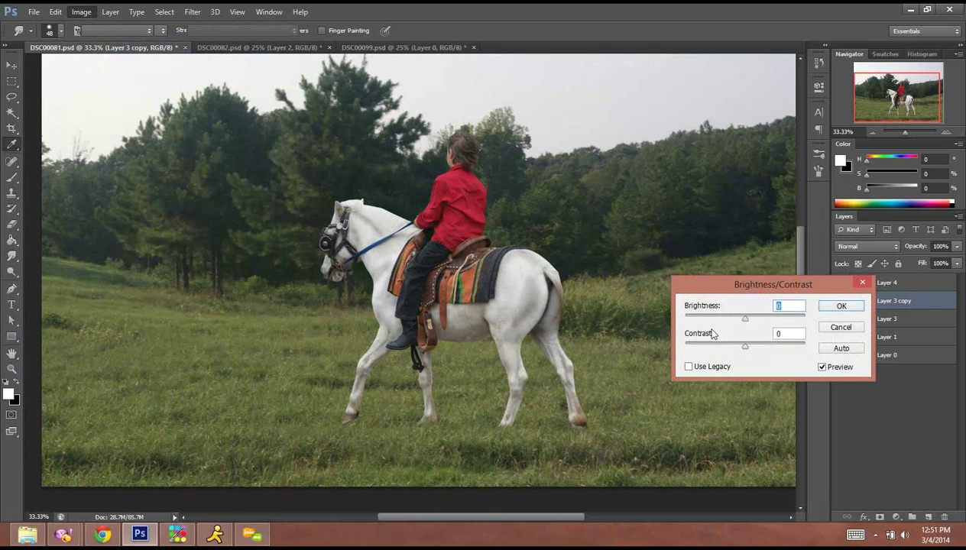
left_click_drag(740, 319, 739, 323)
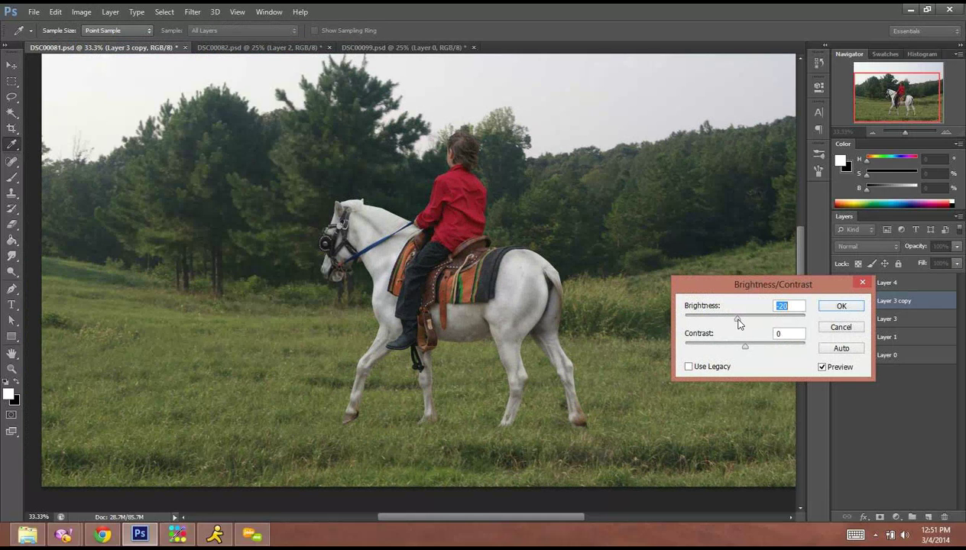
left_click(841, 307)
key("r")
Reduce the vibrance of the horse and rider on Layer 3 copy to -9.
left_click(81, 11)
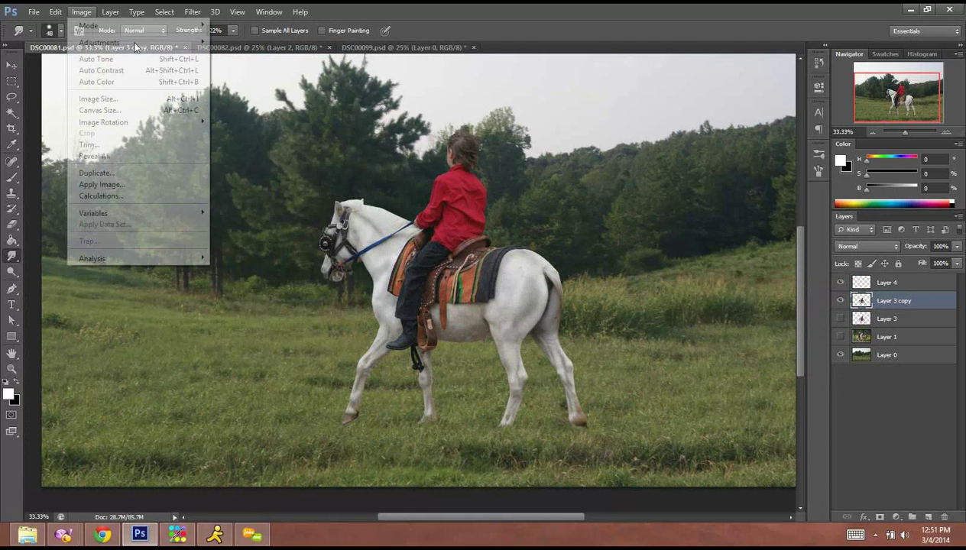
mouse_move(144, 43)
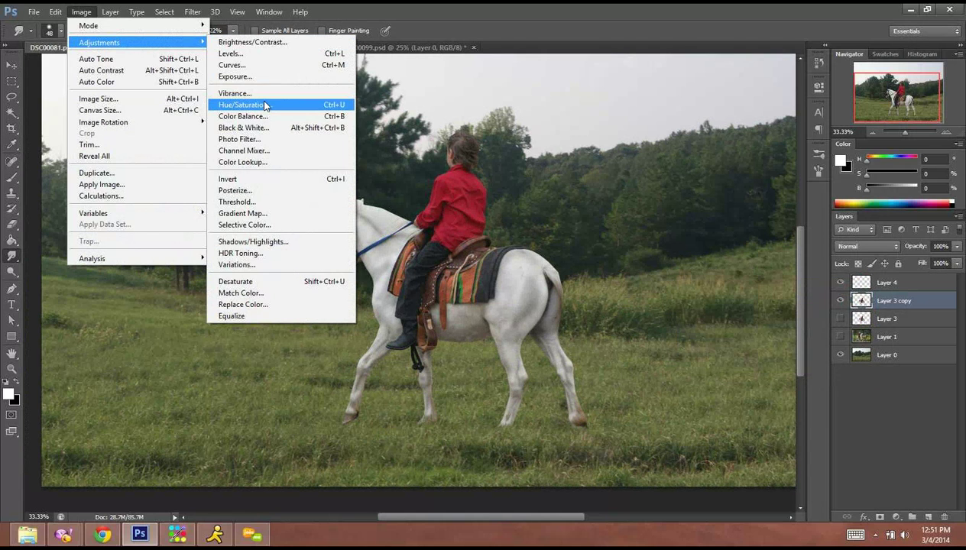
left_click(237, 93)
mouse_move(807, 288)
left_mouse_down()
mouse_move(793, 294)
mouse_move(802, 293)
left_mouse_up()
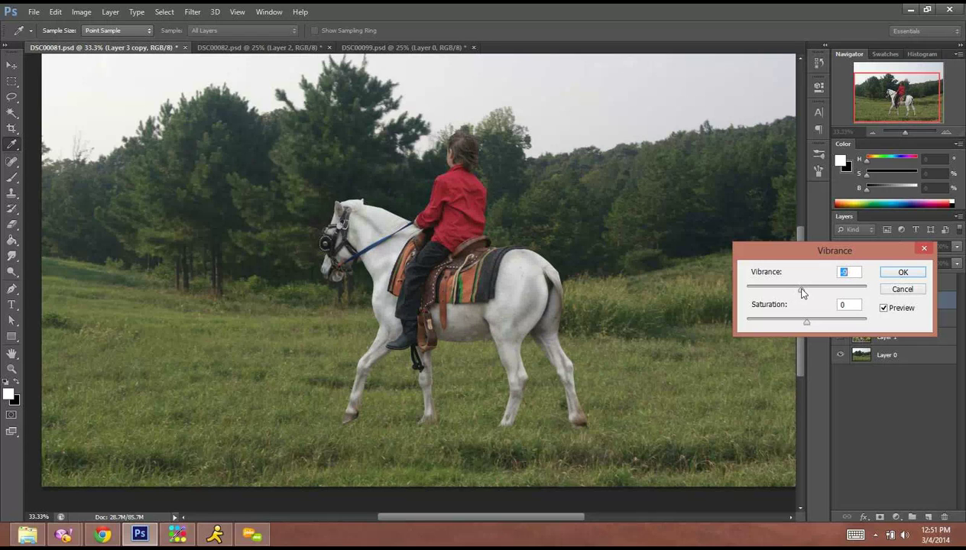
left_click(903, 273)
key("r")
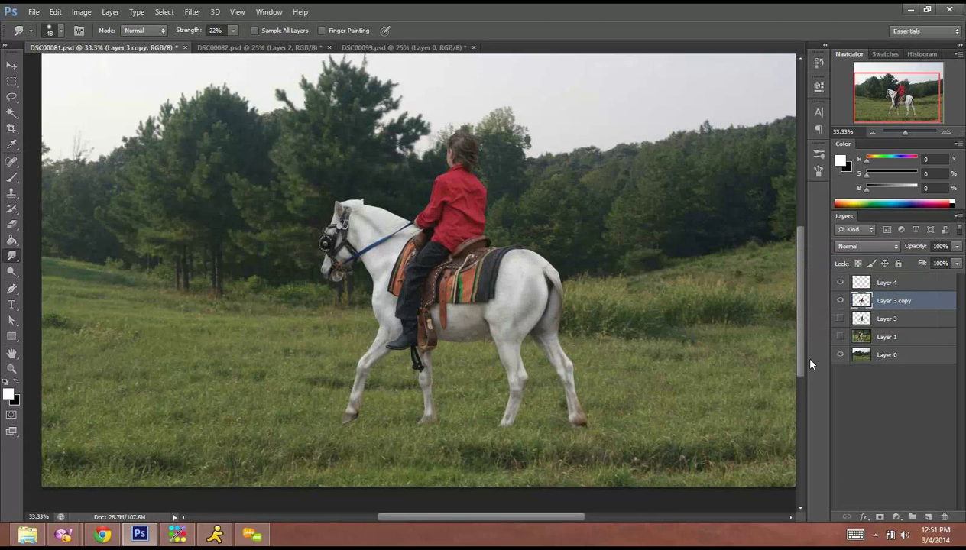
Compare the meadow photo with Layer 3 copy hidden and shown.
left_click(841, 300)
left_click(842, 300)
left_click(948, 134)
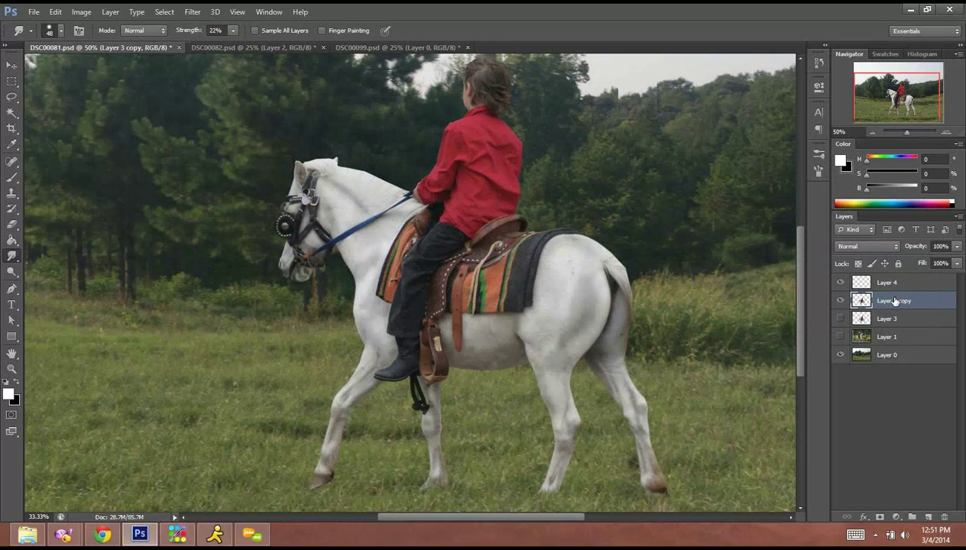
Add a new empty layer directly above Layer 4.
left_click(897, 284)
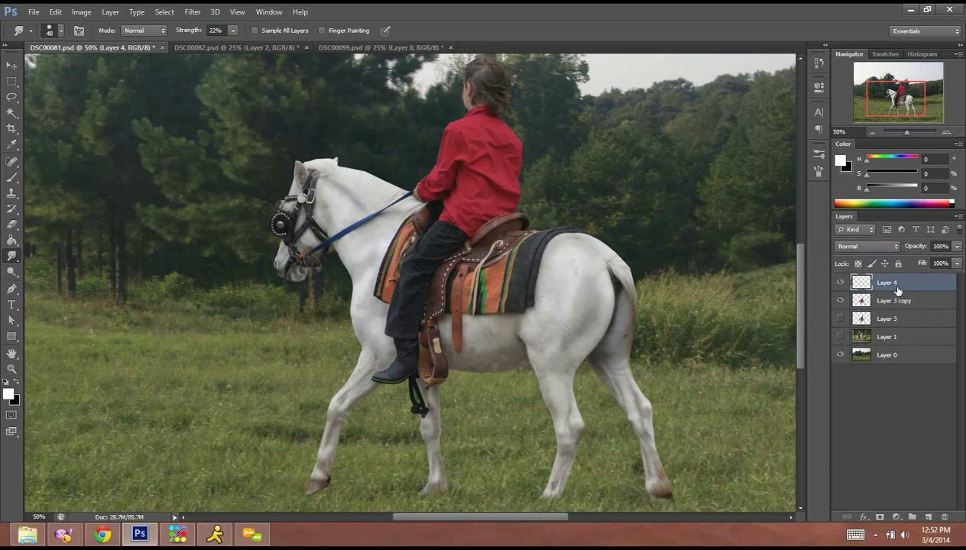
left_click_drag(705, 419, 717, 392)
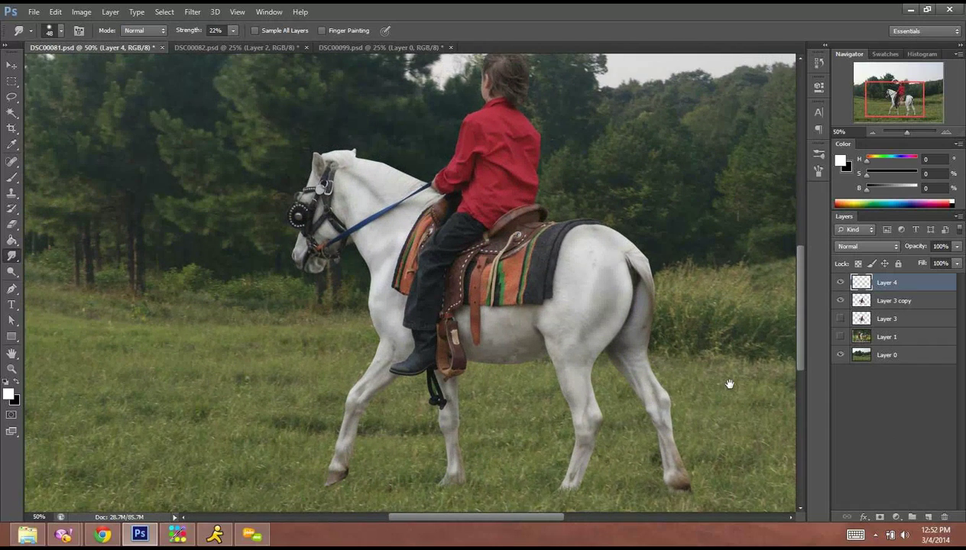
key("ctrl+shift+n")
key("Return")
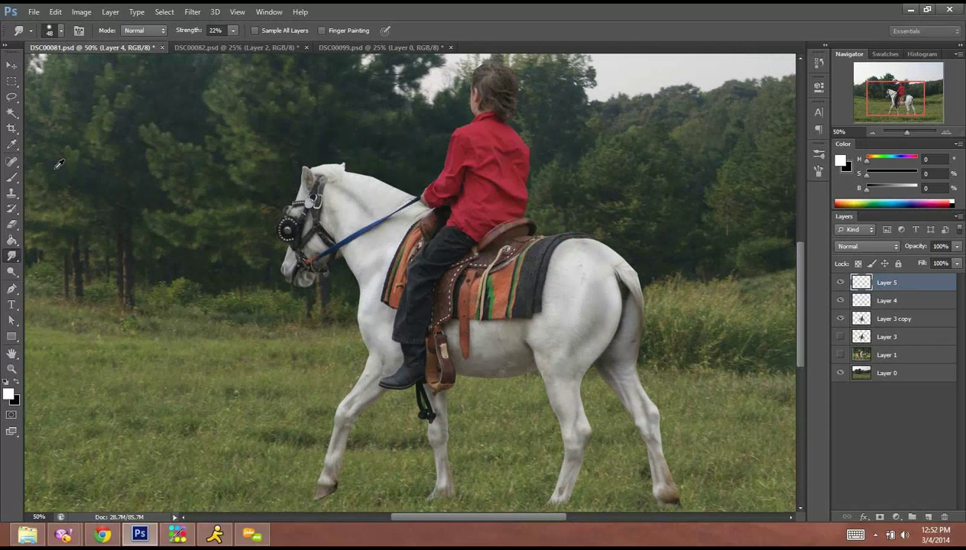
Set up a soft 5 px brush with black as the foreground colour for detailing the tooled leather saddle fender.
key("b")
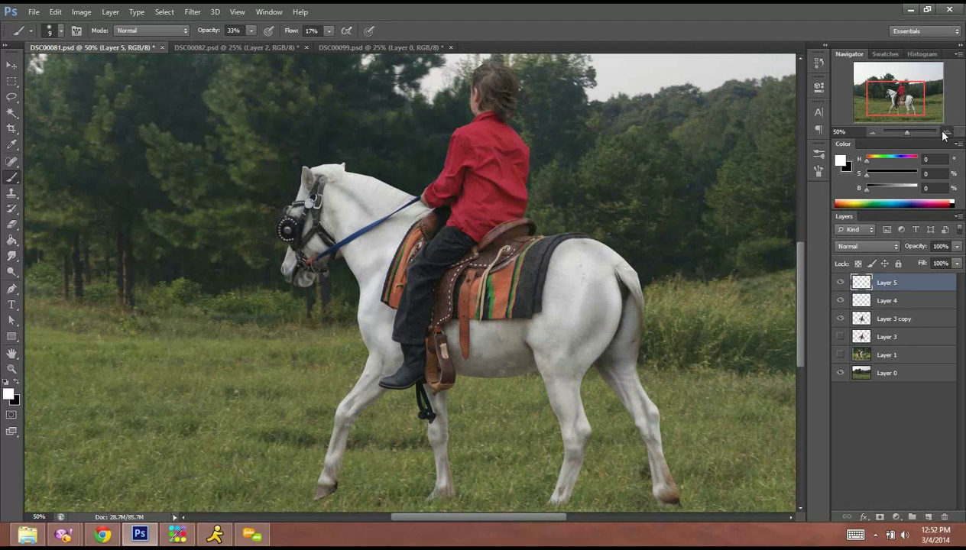
left_click(946, 132)
left_click(946, 133)
left_click(946, 133)
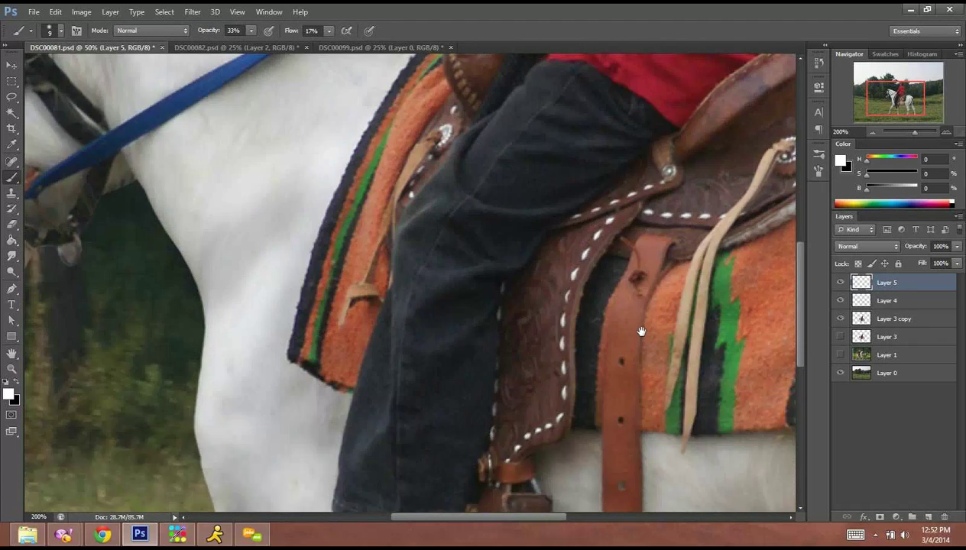
left_click(947, 133)
left_click_drag(505, 459, 426, 341)
scroll(502, 194, "up", 10)
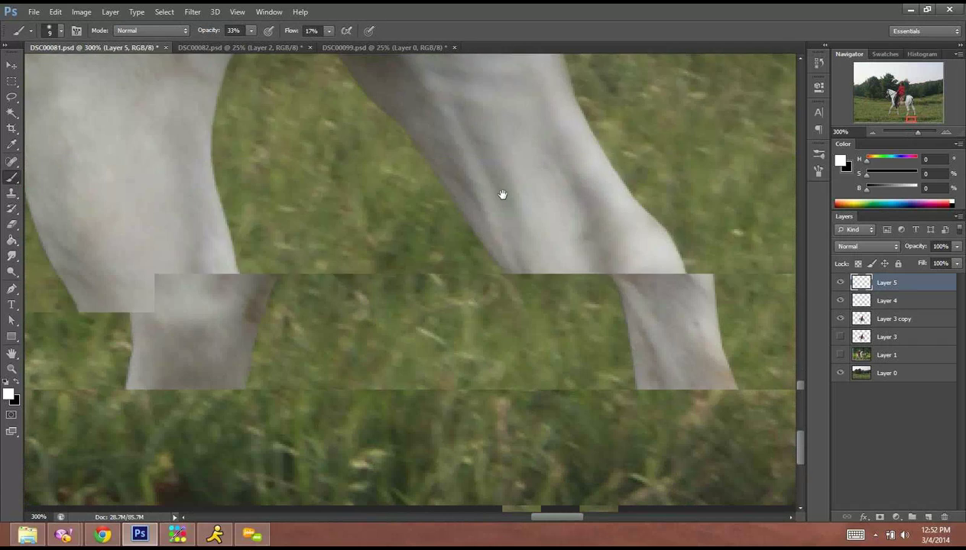
scroll(502, 194, "up", 10)
scroll(502, 195, "left", 5)
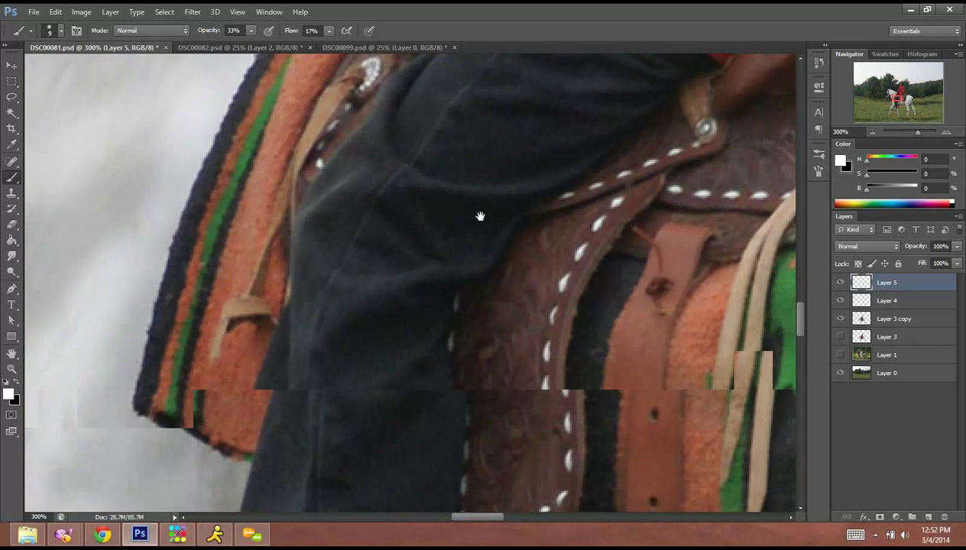
left_click_drag(480, 216, 446, 152)
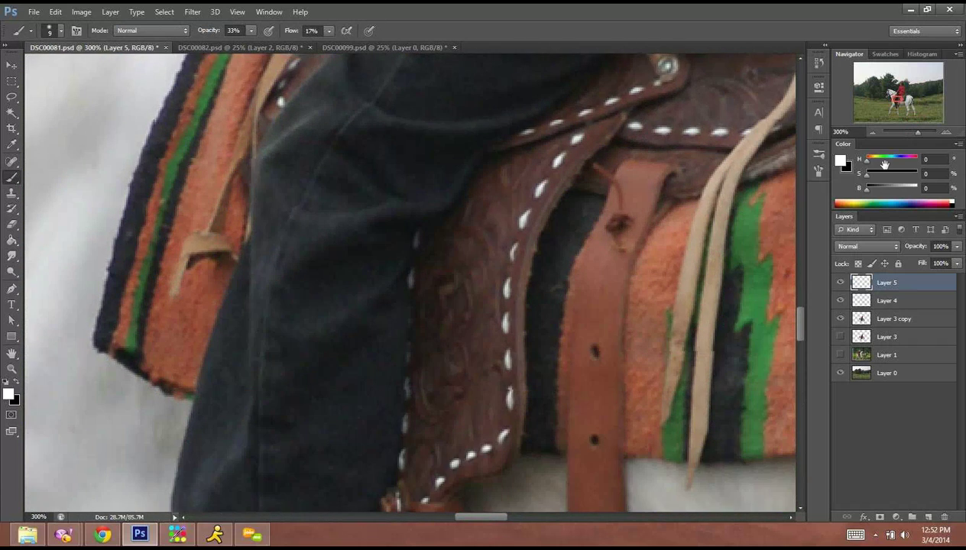
left_click(948, 133)
left_click(917, 130)
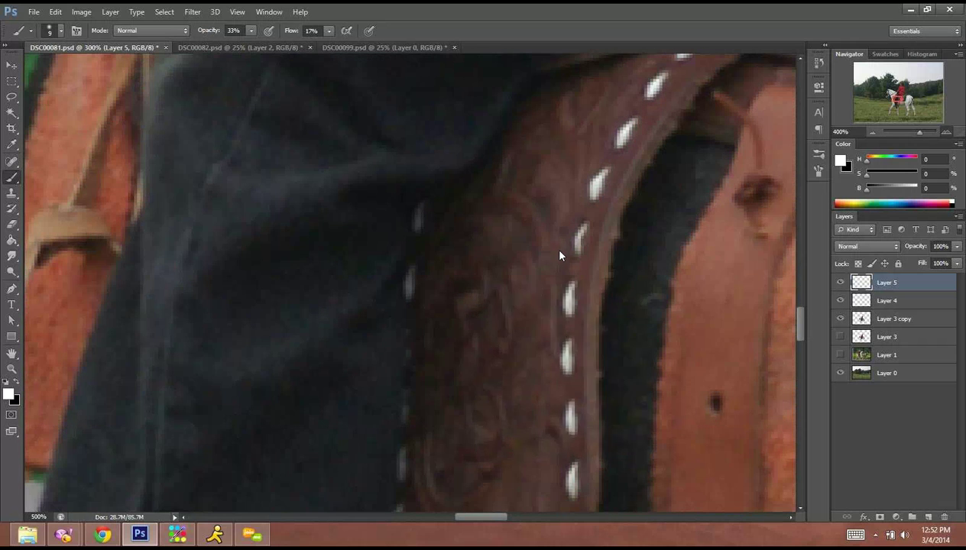
right_click(552, 246)
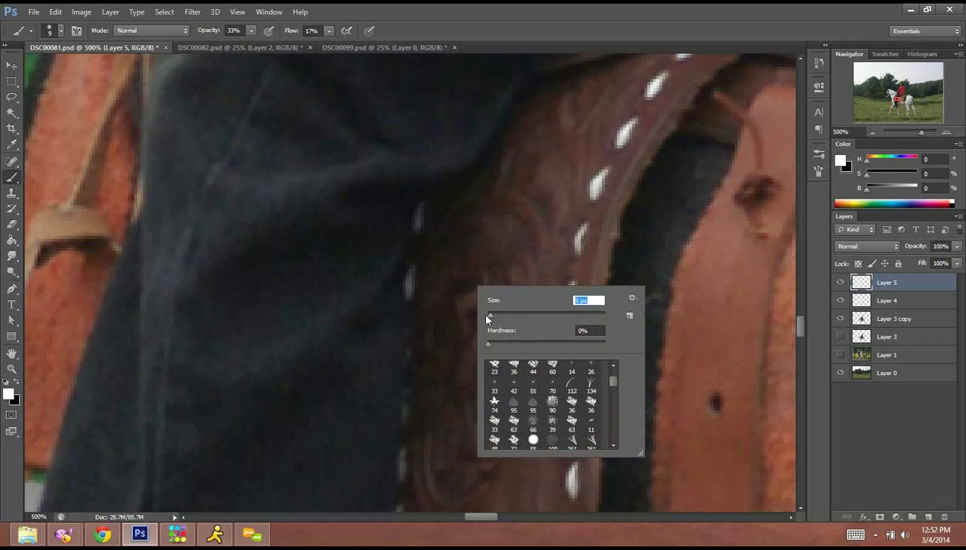
left_click(17, 381)
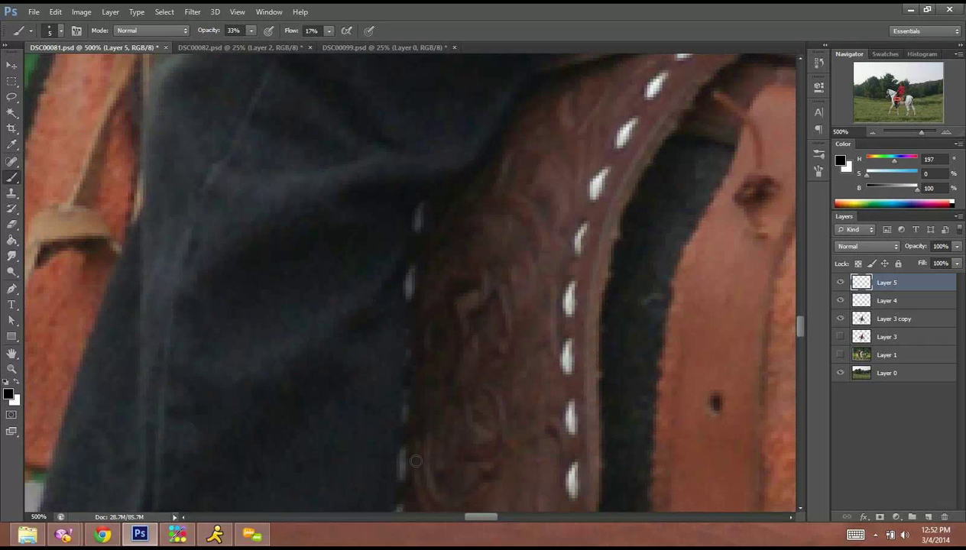
Trace the tooled pattern on the saddle fender with fine black strokes on Layer 5 to deepen the carving.
left_click_drag(480, 440, 463, 338)
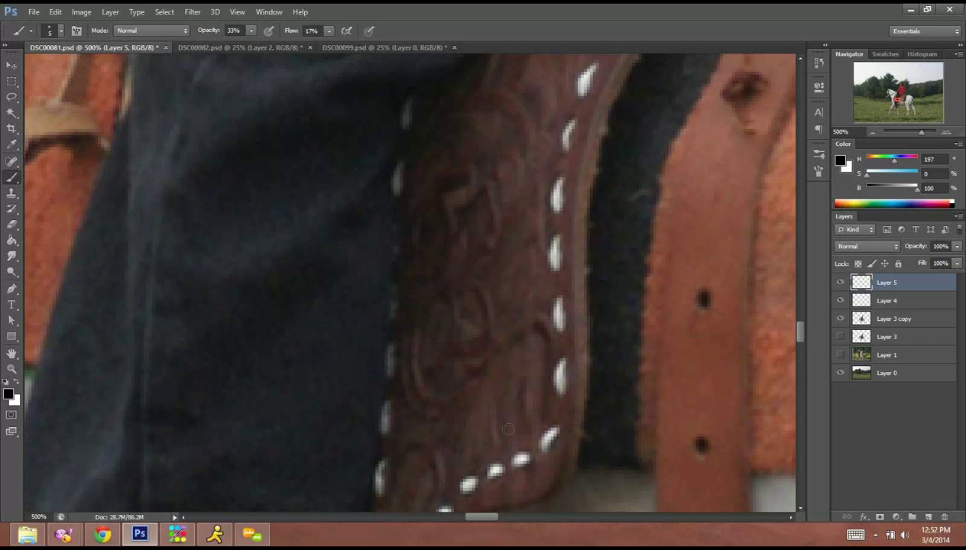
left_click_drag(502, 427, 529, 293)
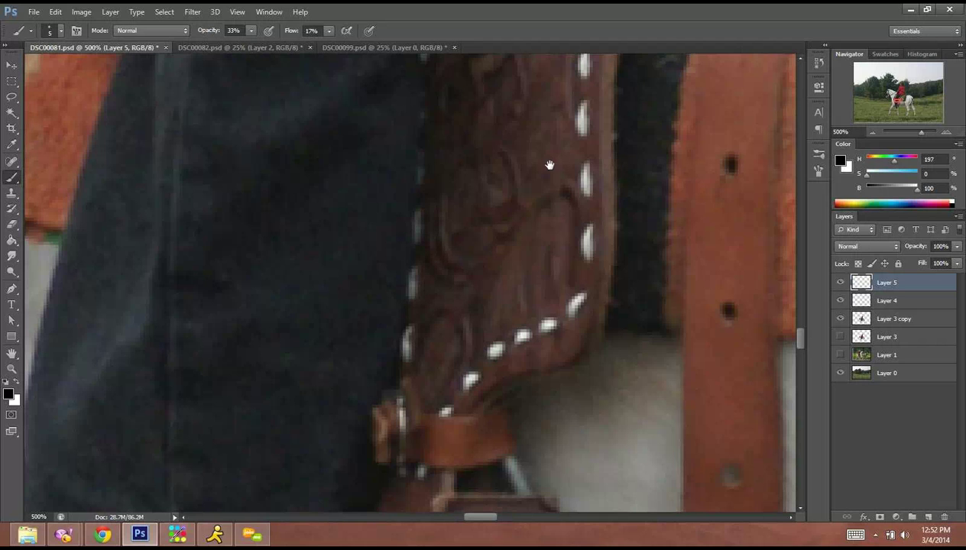
left_click_drag(550, 165, 541, 382)
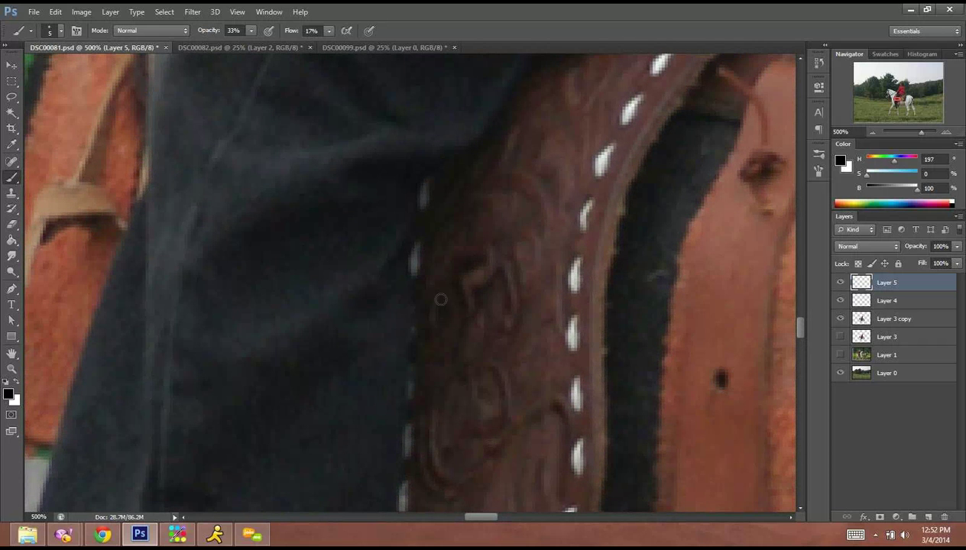
Darken the carved grooves in the upper fender and the leather along its white stitching.
scroll(481, 320, "up", 3)
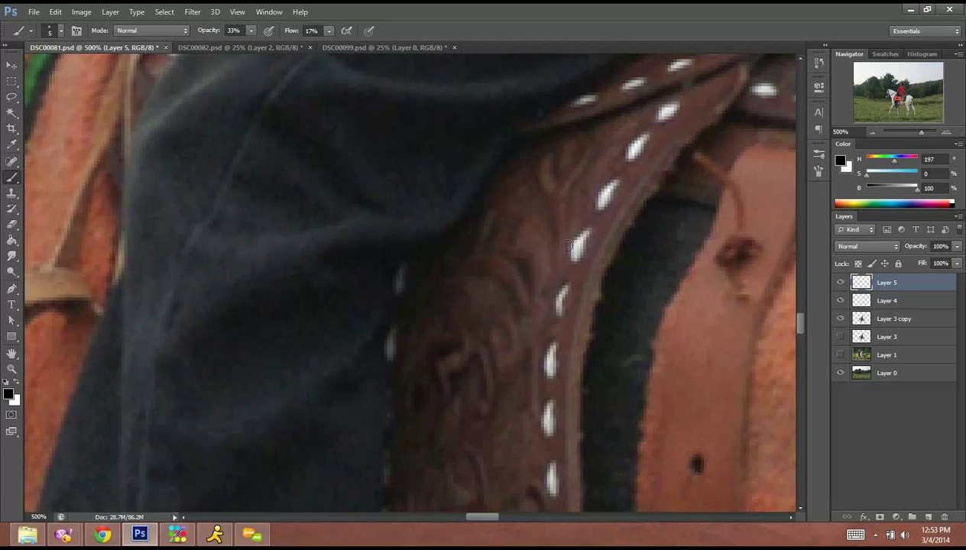
left_click_drag(567, 245, 563, 209)
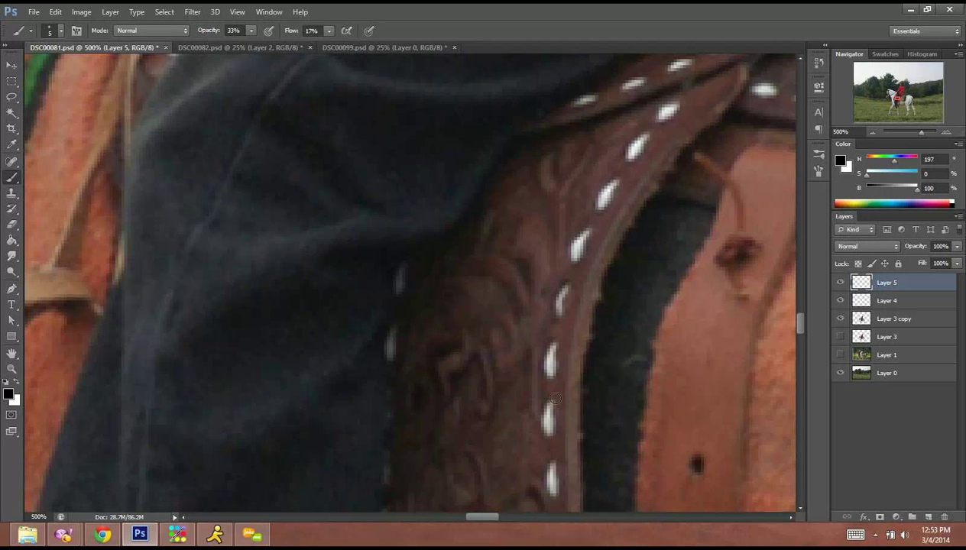
left_click_drag(555, 399, 524, 333)
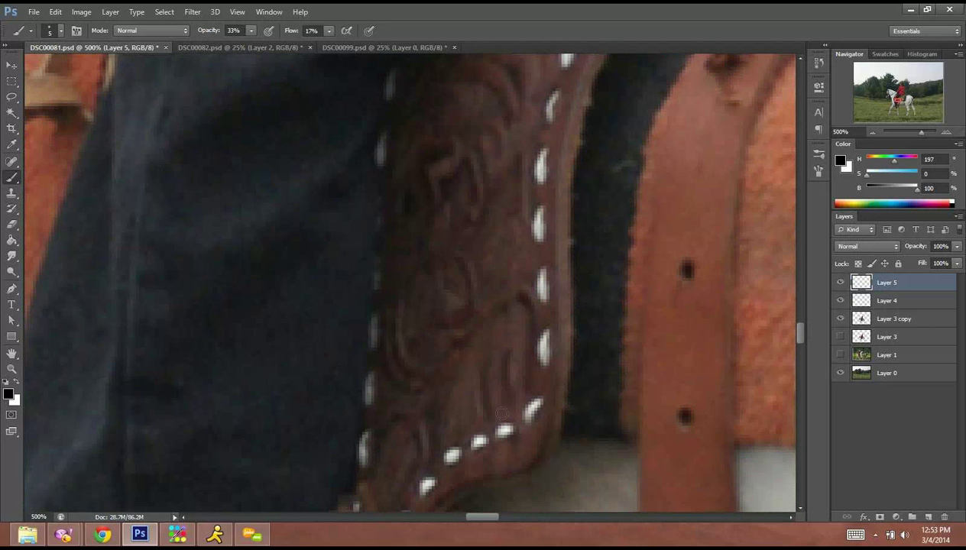
left_click_drag(505, 428, 557, 175)
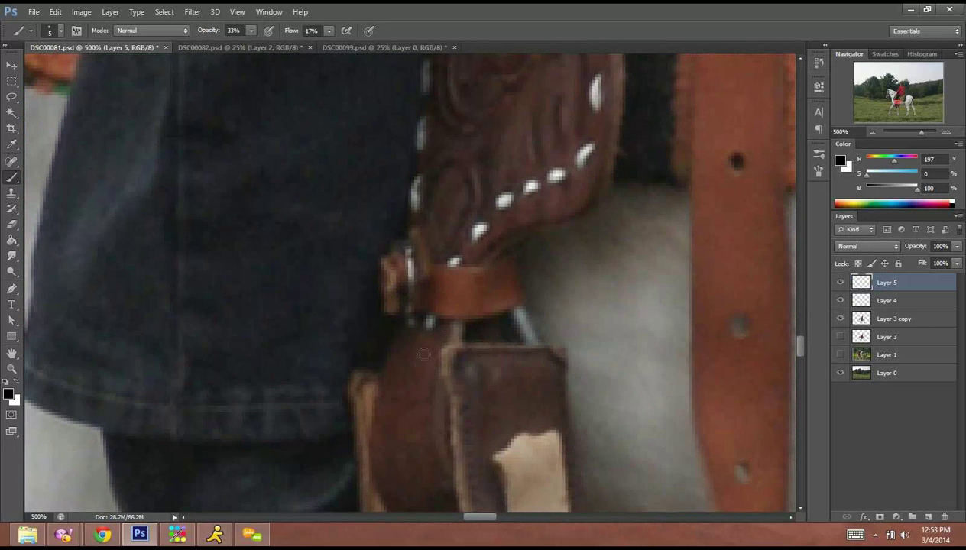
Paint fine black shading on the stirrup leather, around its pale patch, along its edges and by the strap buckle.
left_click_drag(469, 365, 481, 275)
left_click_drag(442, 272, 440, 275)
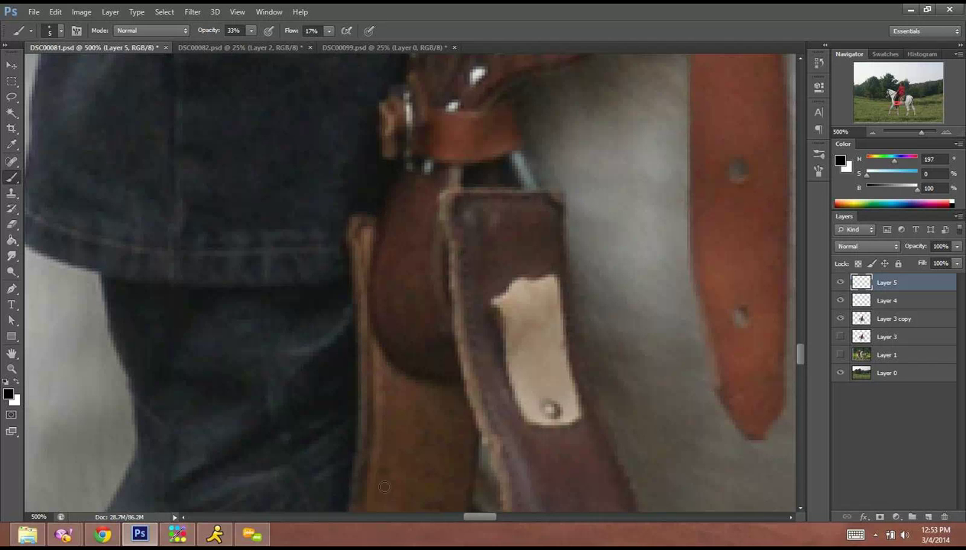
scroll(410, 320, "down", 6)
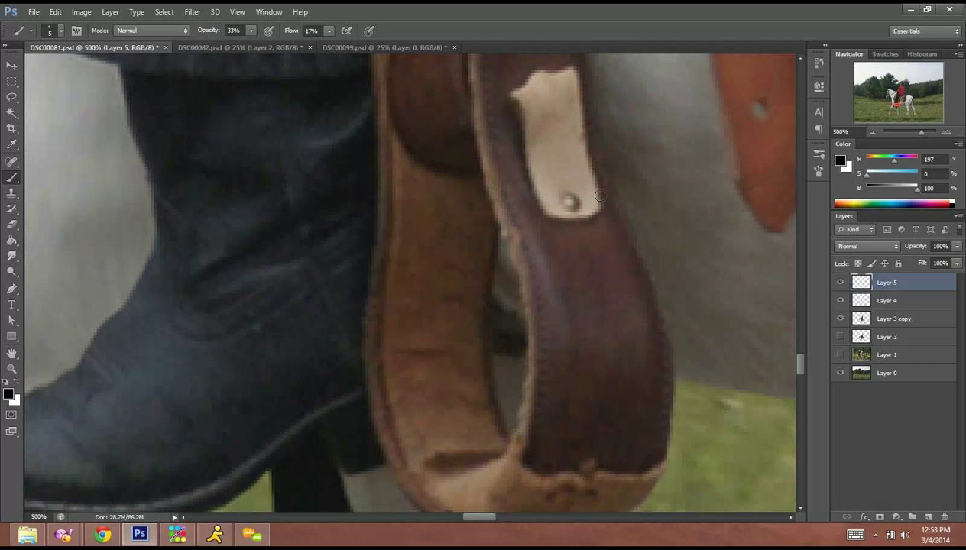
scroll(539, 267, "up", 3)
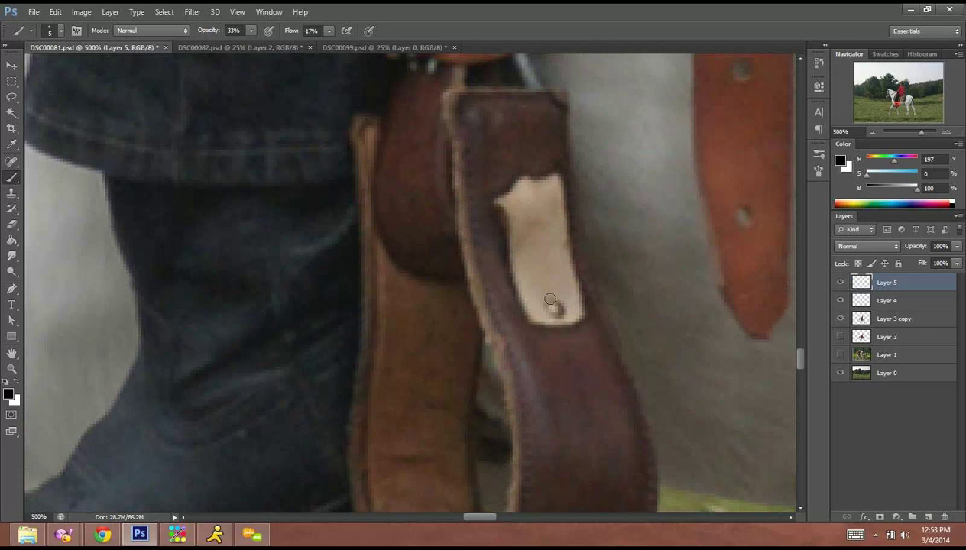
left_click_drag(516, 247, 513, 199)
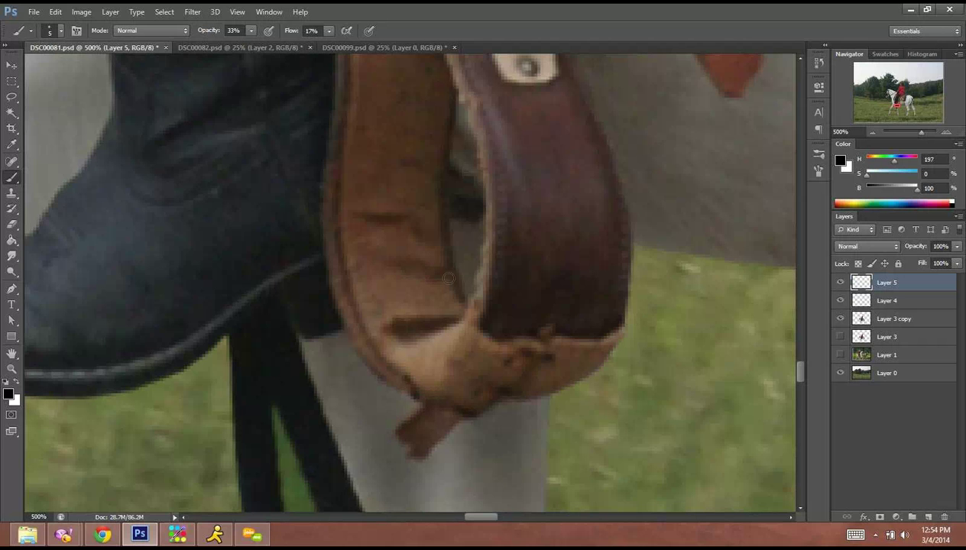
scroll(432, 377, "up", 8)
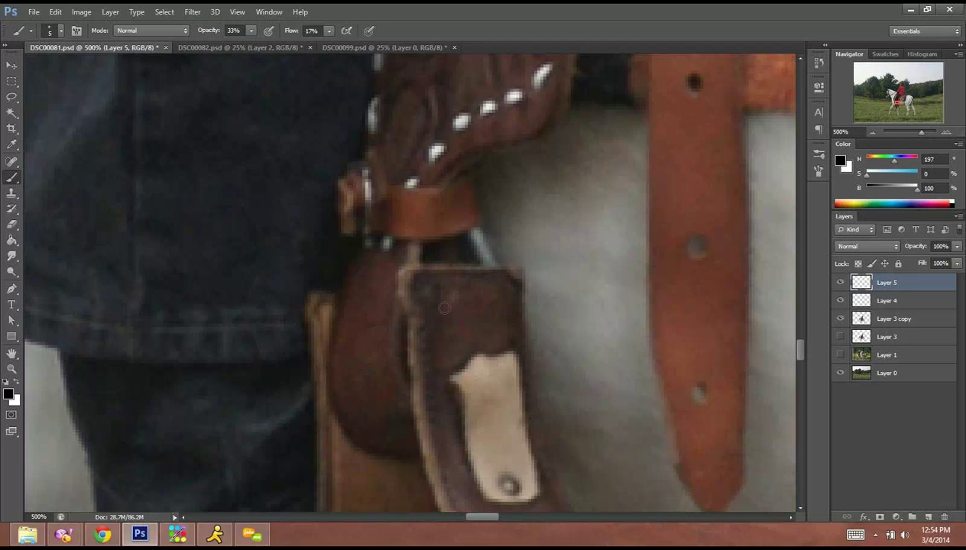
scroll(459, 211, "up", 3)
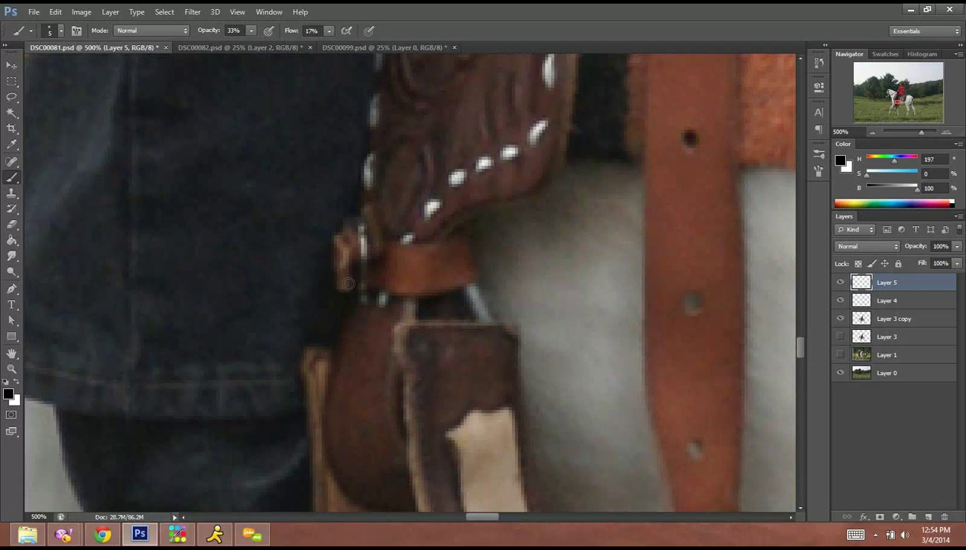
Enlarge the black brush to 30 px and shade the lower leg of the rider's dark jeans on Layer 5.
right_click(327, 322)
type("30")
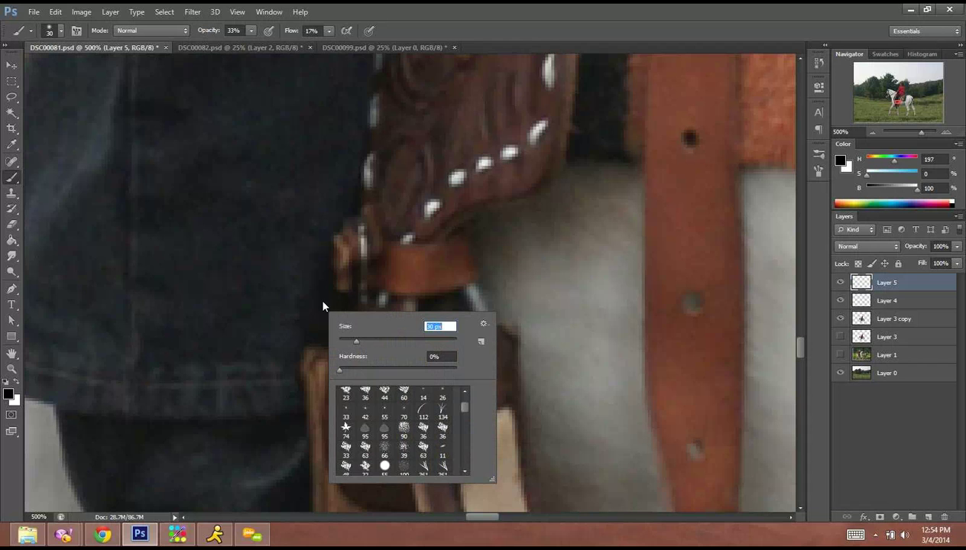
key("Return")
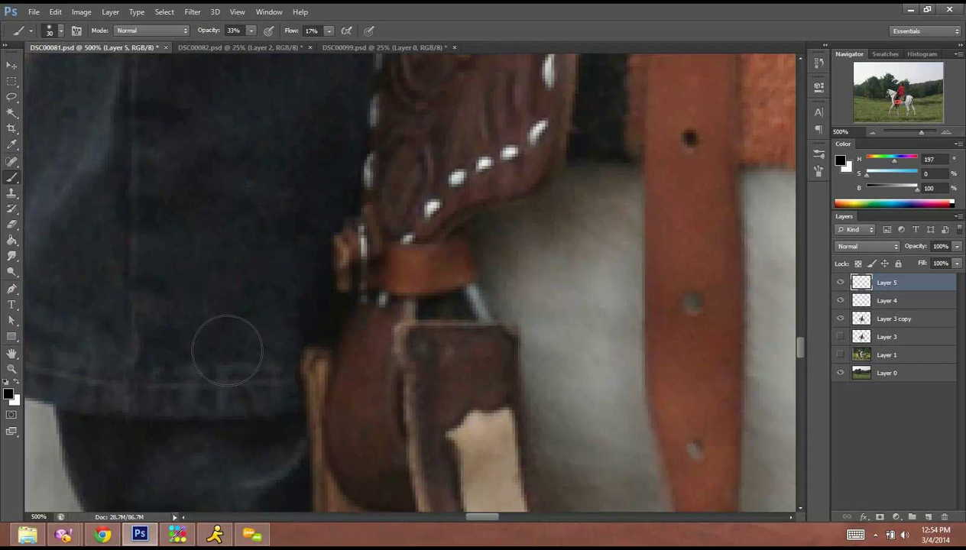
left_click_drag(206, 224, 325, 290)
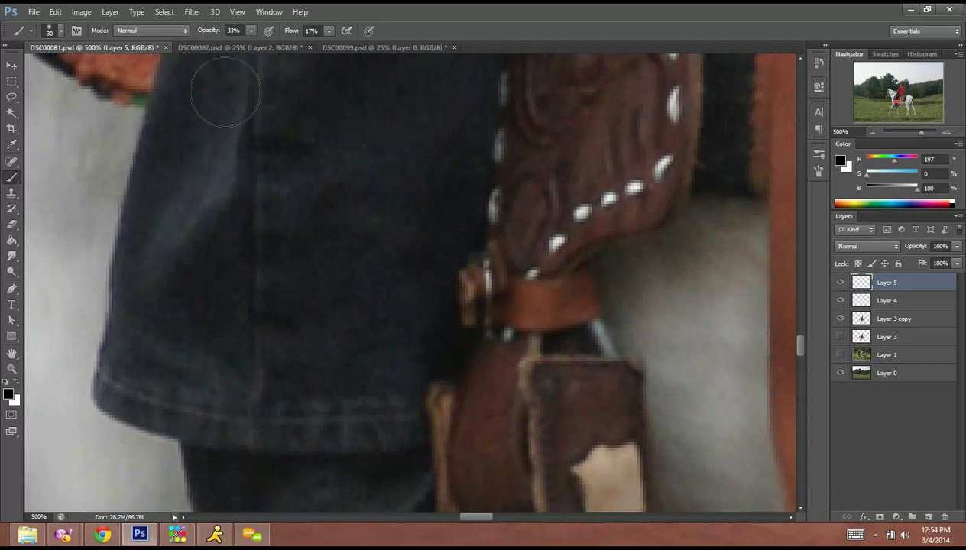
left_click_drag(321, 274, 299, 382)
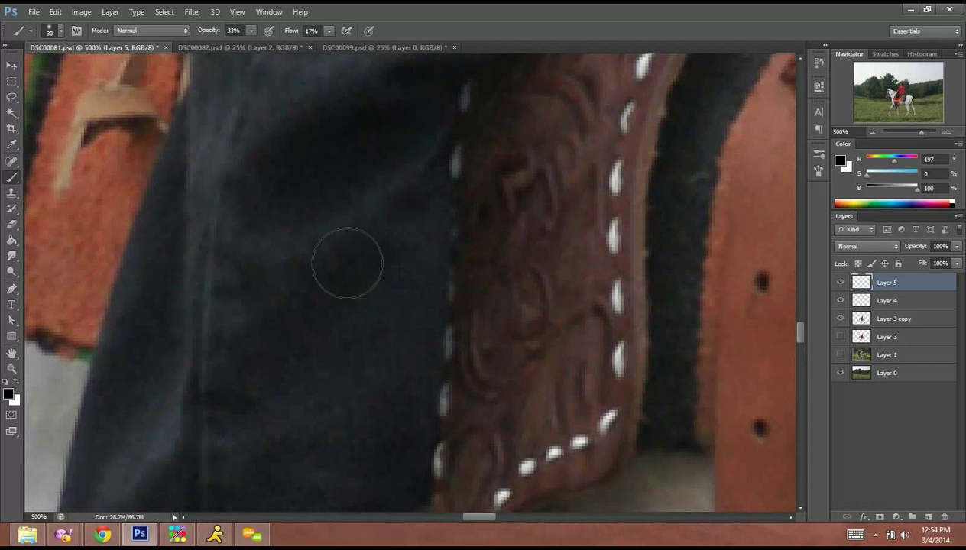
Deepen the fold shadows across the knee and thigh of the jeans up to the waist with soft black strokes.
left_click_drag(376, 261, 376, 367)
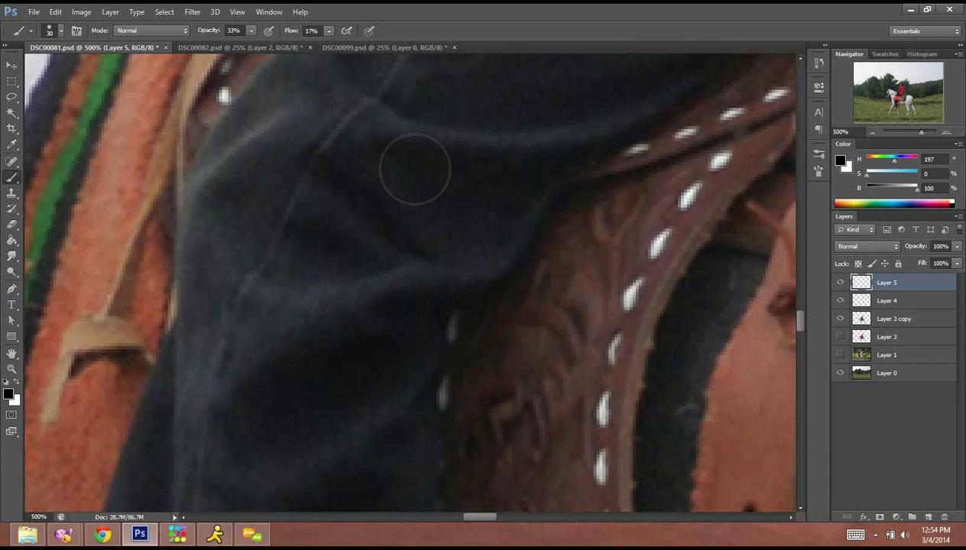
left_click_drag(442, 158, 271, 299)
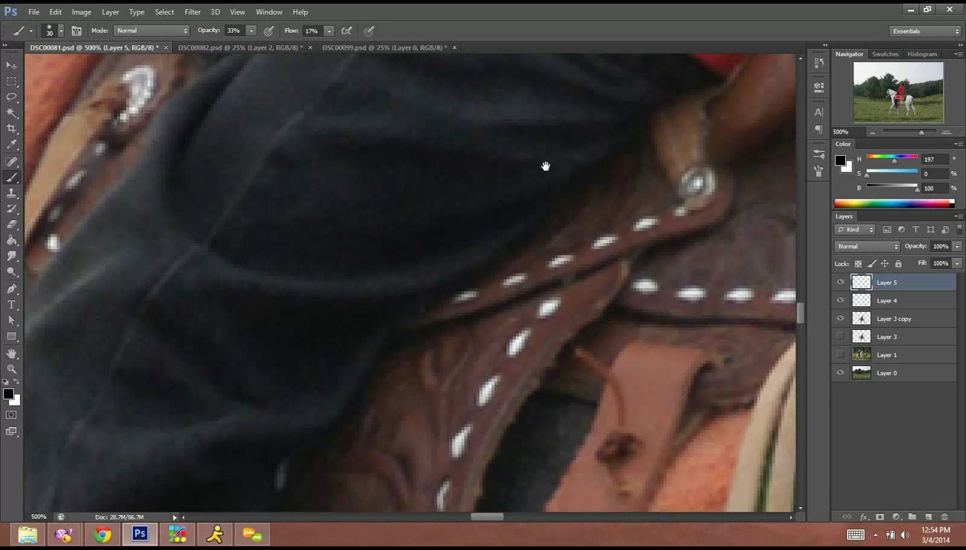
left_click_drag(543, 166, 610, 158)
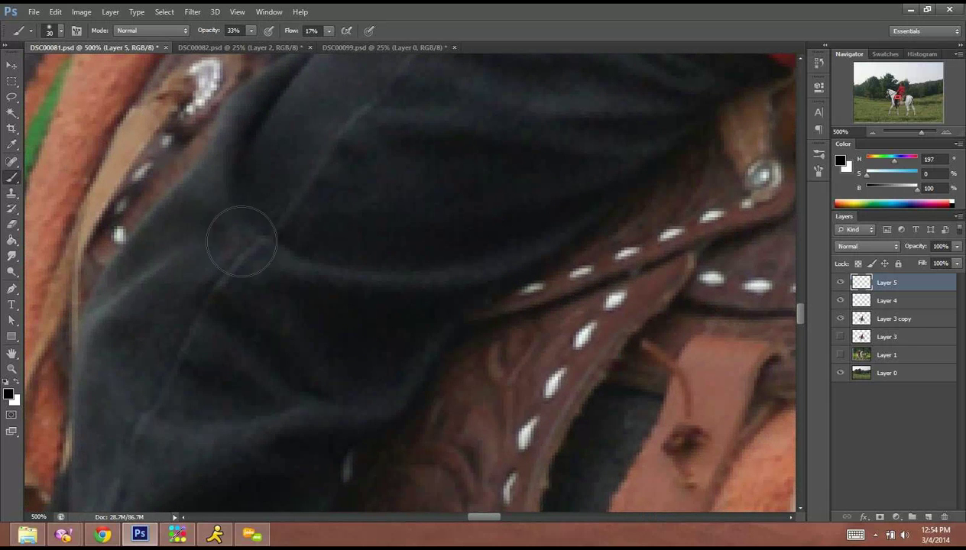
mouse_move(442, 168)
left_mouse_down()
mouse_move(364, 274)
mouse_move(269, 320)
left_mouse_up()
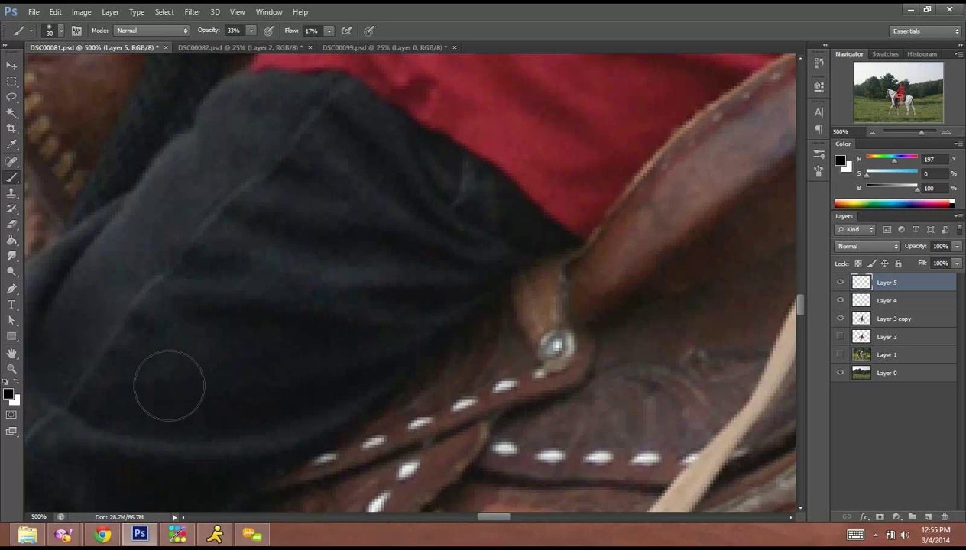
left_click_drag(425, 179, 383, 263)
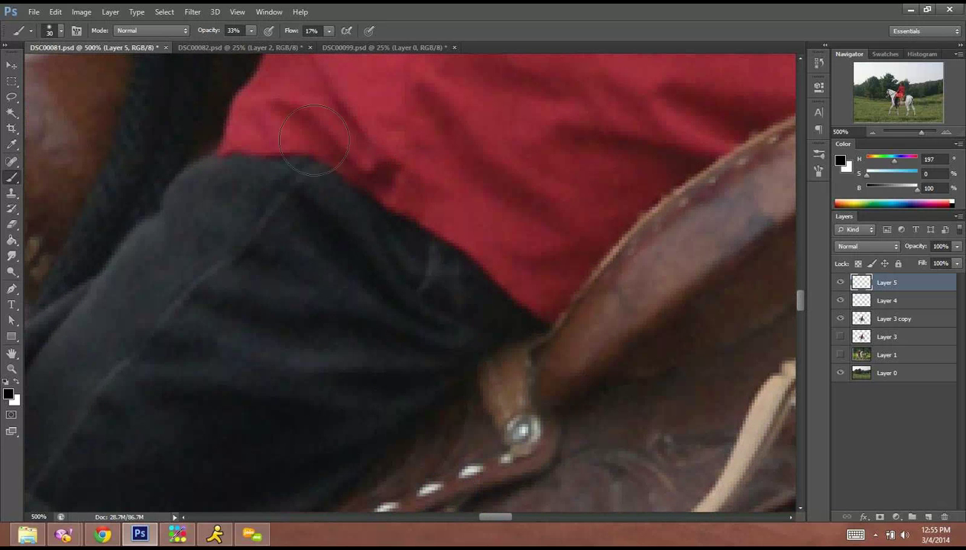
Darken the creases of the red shirt just above the saddle's cantle and along the lower back.
left_click_drag(413, 231, 380, 244)
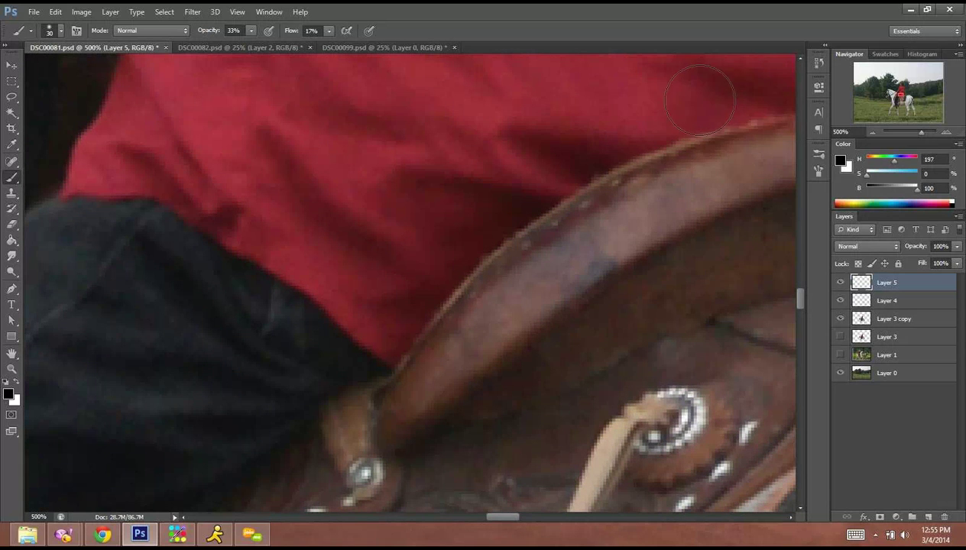
key("space")
left_click_drag(599, 210, 334, 427)
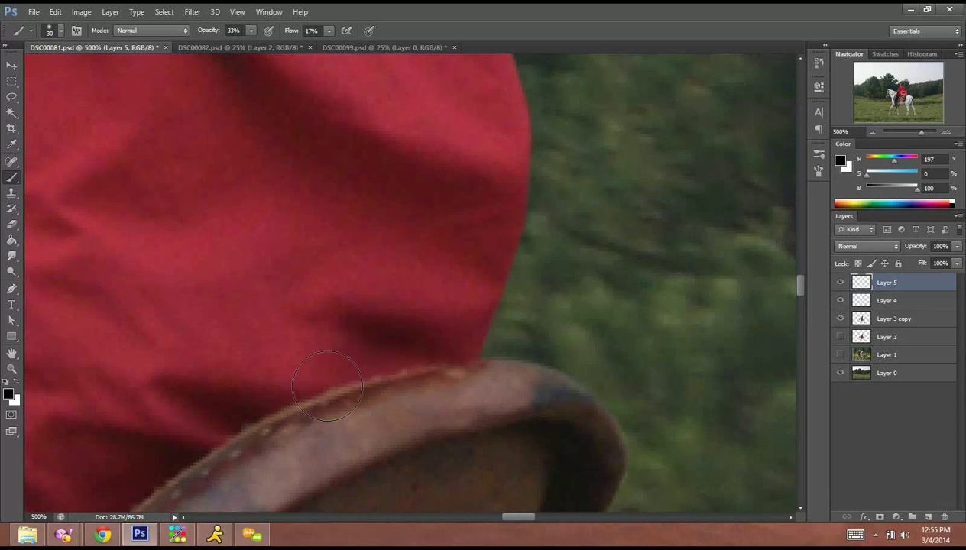
mouse_move(472, 223)
left_mouse_down()
mouse_move(454, 206)
mouse_move(391, 188)
mouse_move(351, 204)
left_mouse_up()
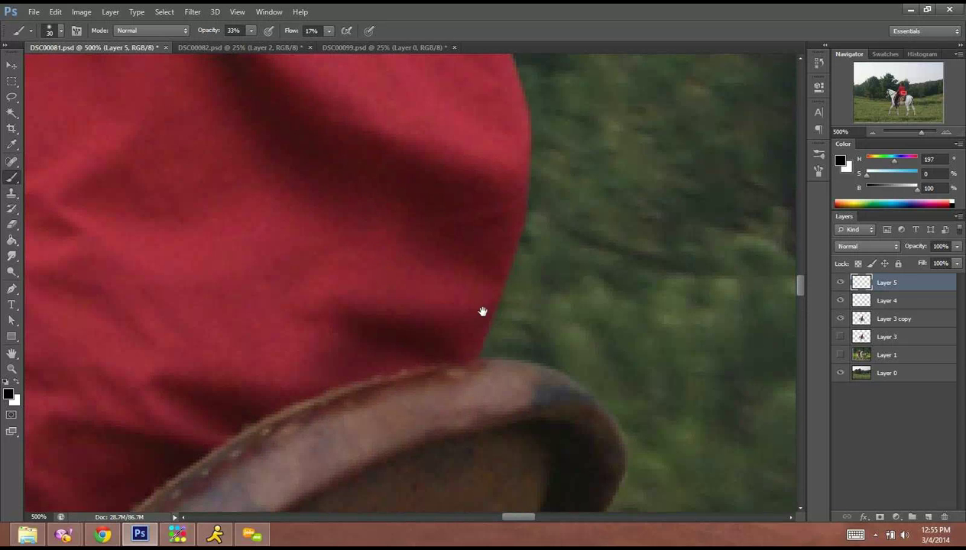
Paint black shadows into the shirt's small waist wrinkles and the deep fold running from the elbow.
left_click_drag(483, 312, 657, 321)
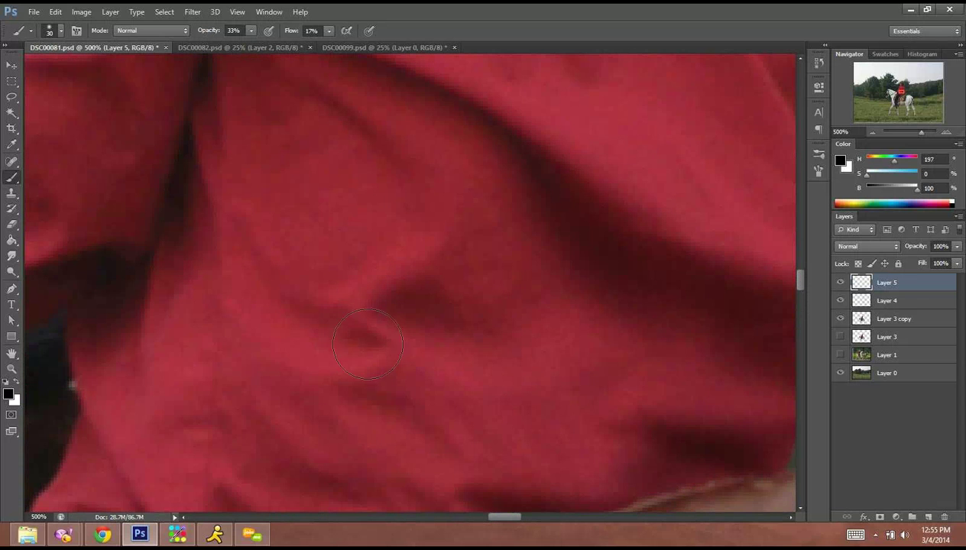
left_click_drag(304, 322, 260, 289)
left_click_drag(346, 397, 453, 463)
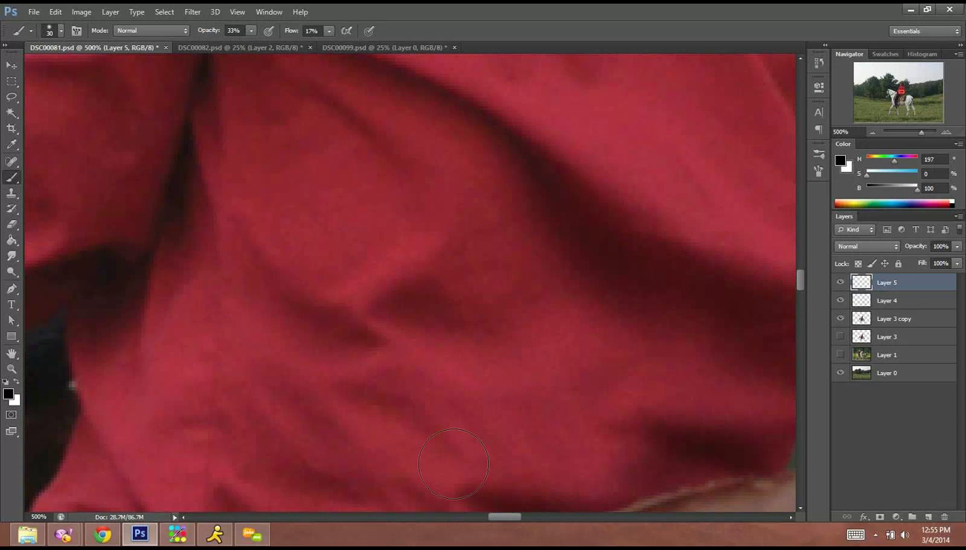
mouse_move(380, 157)
left_mouse_down()
mouse_move(408, 302)
mouse_move(398, 359)
left_mouse_up()
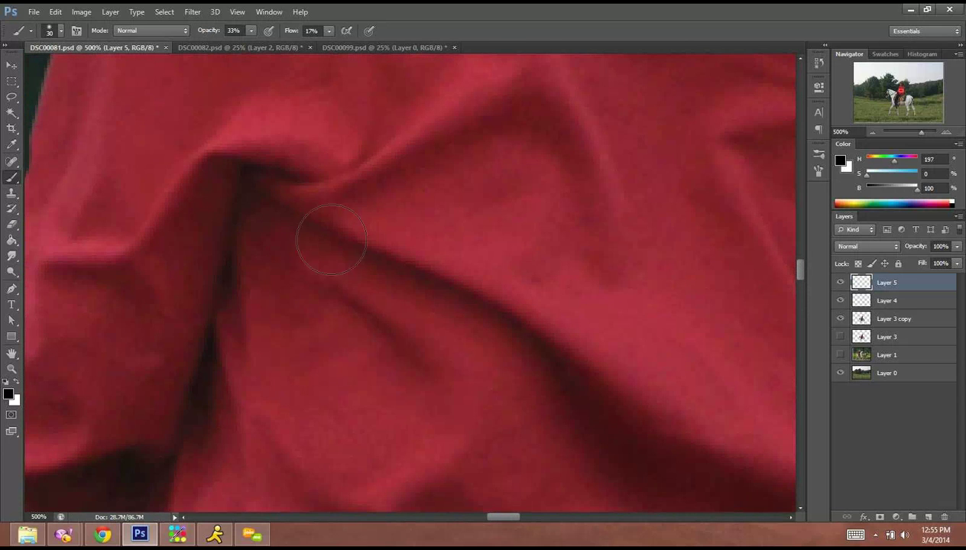
mouse_move(247, 210)
left_mouse_down()
mouse_move(234, 313)
mouse_move(237, 259)
left_mouse_up()
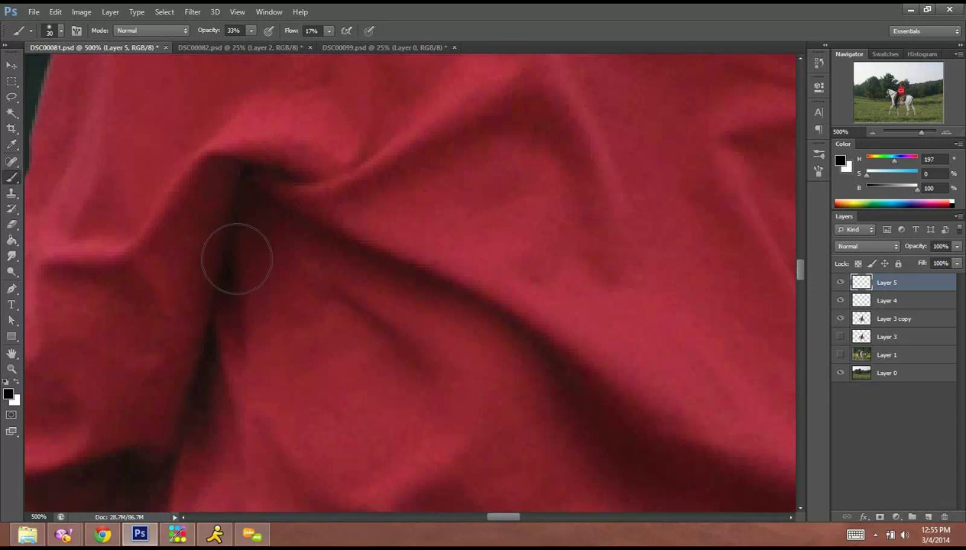
left_click_drag(181, 228, 157, 257)
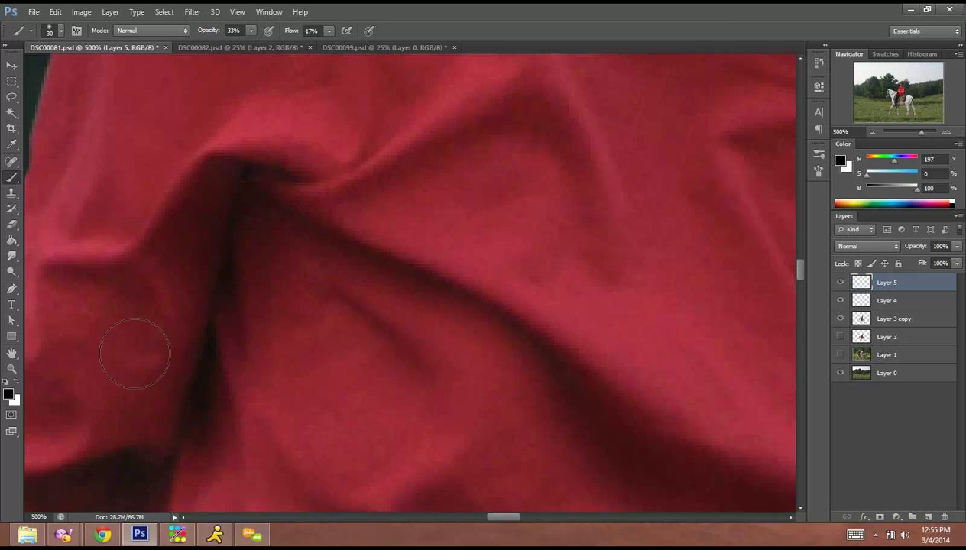
Shade the hollows of the bent sleeve around the forearm and the folds fanning out from the elbow across the back.
left_click_drag(409, 305, 460, 270)
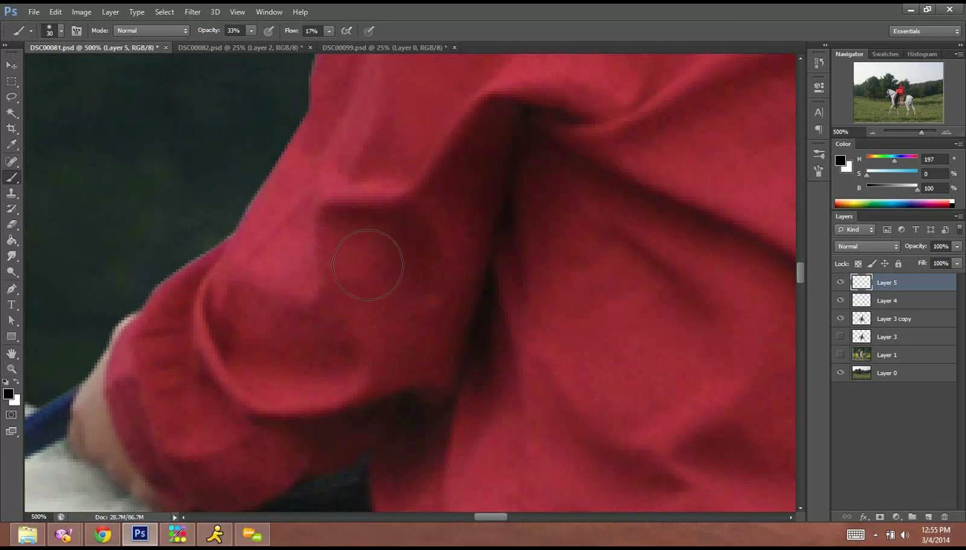
mouse_move(341, 363)
left_mouse_down()
mouse_move(187, 333)
mouse_move(303, 378)
mouse_move(234, 342)
mouse_move(372, 324)
mouse_move(282, 370)
mouse_move(387, 322)
mouse_move(443, 314)
mouse_move(413, 411)
mouse_move(335, 449)
mouse_move(359, 418)
mouse_move(244, 410)
left_mouse_up()
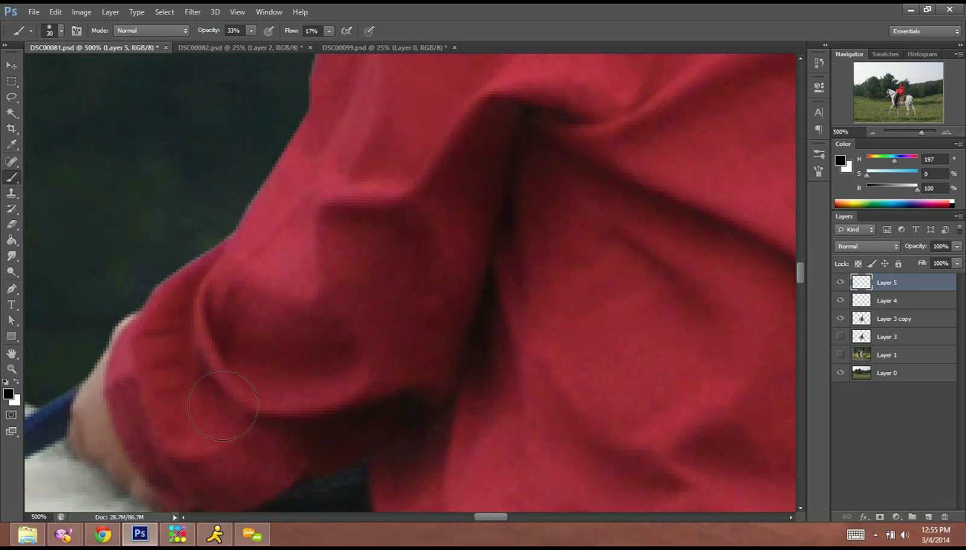
left_click_drag(544, 119, 459, 278)
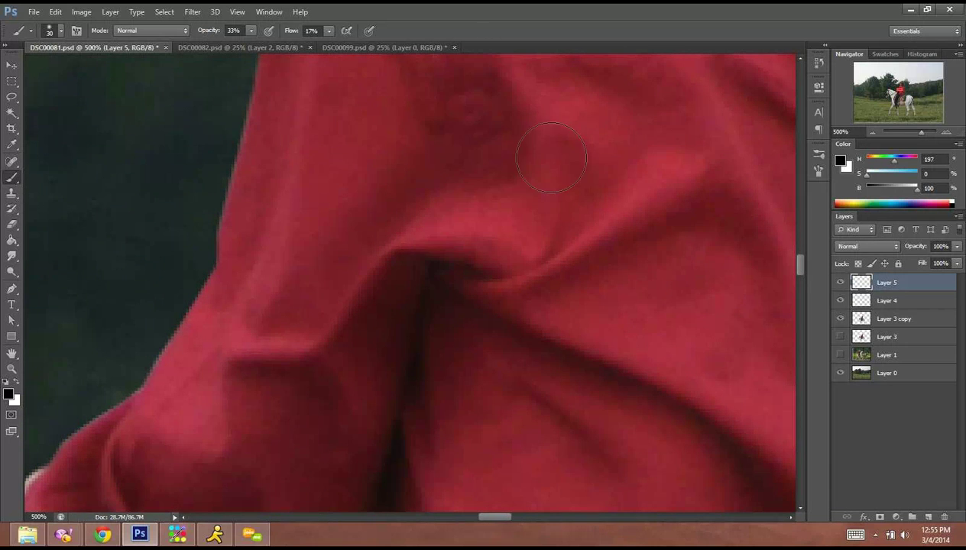
left_click_drag(452, 291, 581, 358)
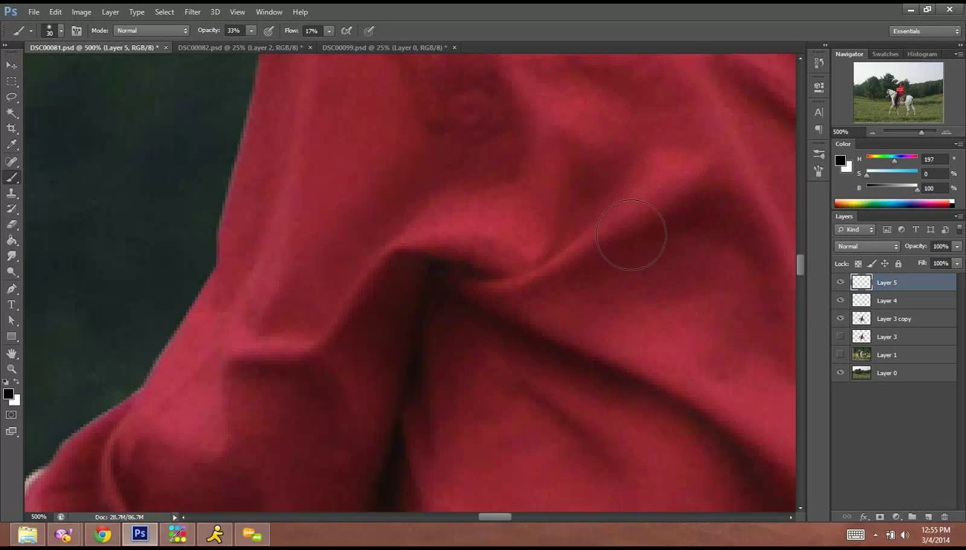
mouse_move(334, 123)
left_mouse_down()
mouse_move(321, 122)
mouse_move(350, 136)
left_mouse_up()
Darken the creases along the shirt's far side, next to the background trees.
left_click_drag(476, 143, 366, 187)
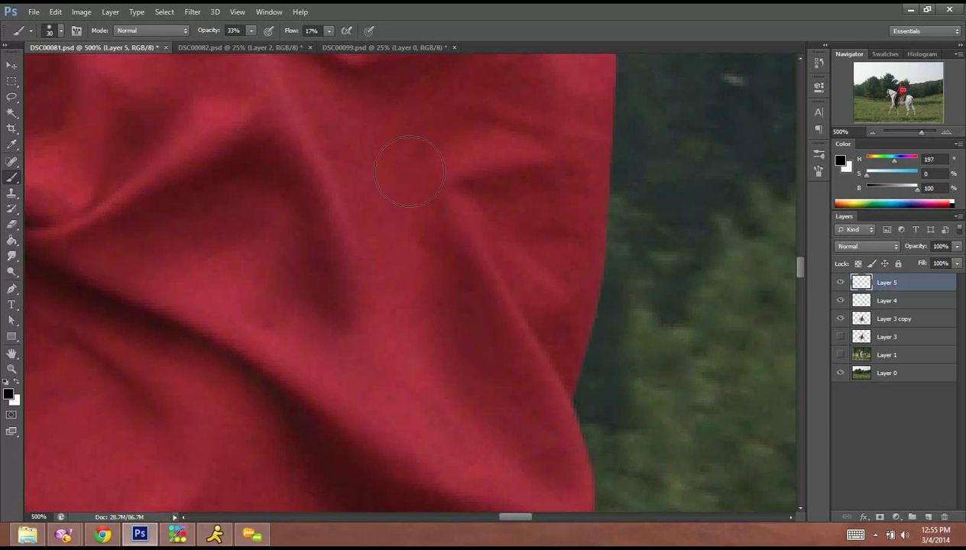
left_click_drag(413, 147, 467, 117)
left_click_drag(540, 219, 554, 159)
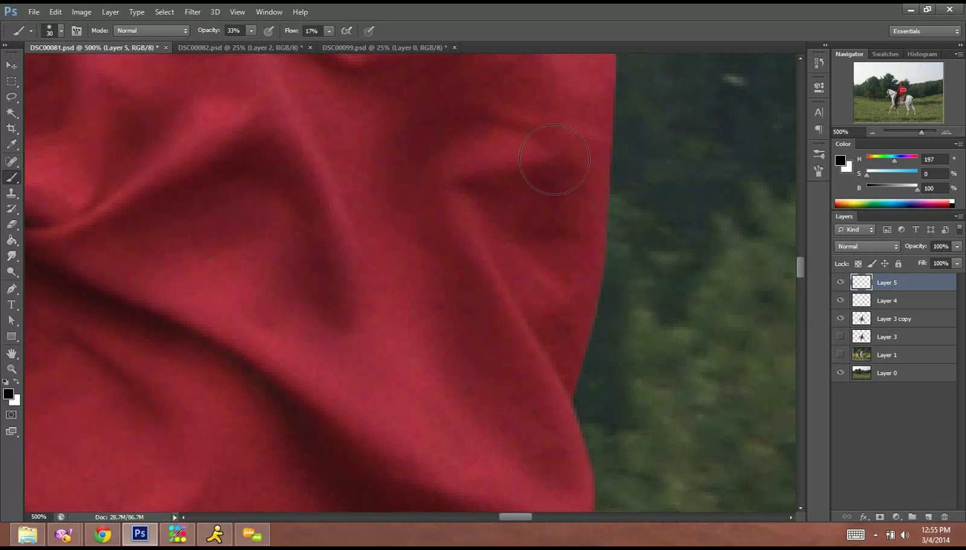
Paint soft black shadows into the upper-back wrinkles around the yoke seam and the folds behind the near shoulder.
left_click_drag(470, 151, 473, 438)
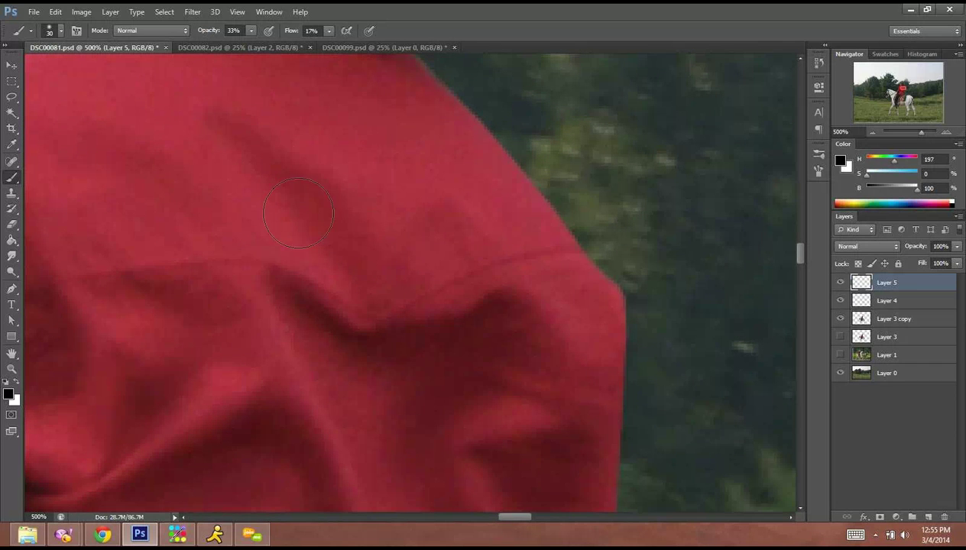
left_click_drag(308, 209, 343, 256)
left_click_drag(426, 247, 476, 239)
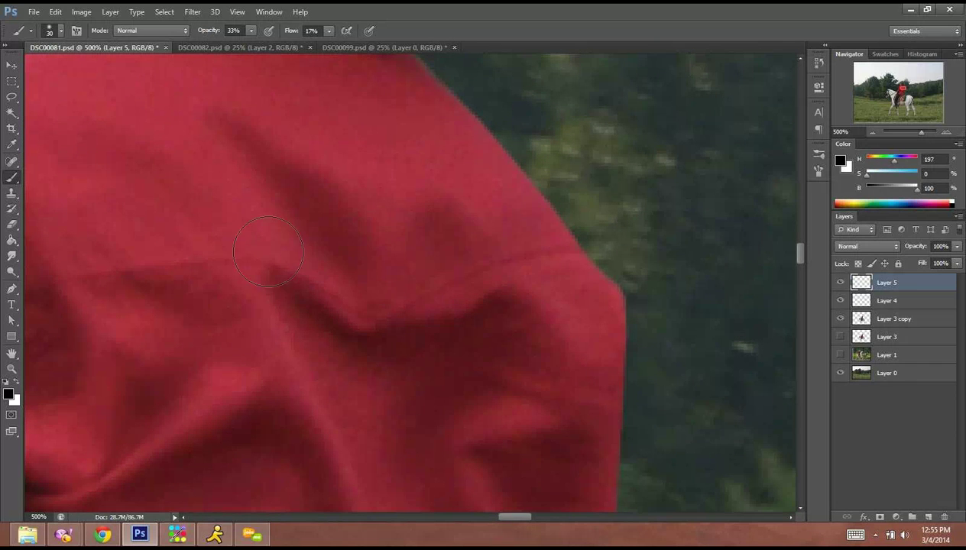
mouse_move(469, 278)
left_mouse_down()
mouse_move(658, 291)
mouse_move(612, 291)
left_mouse_up()
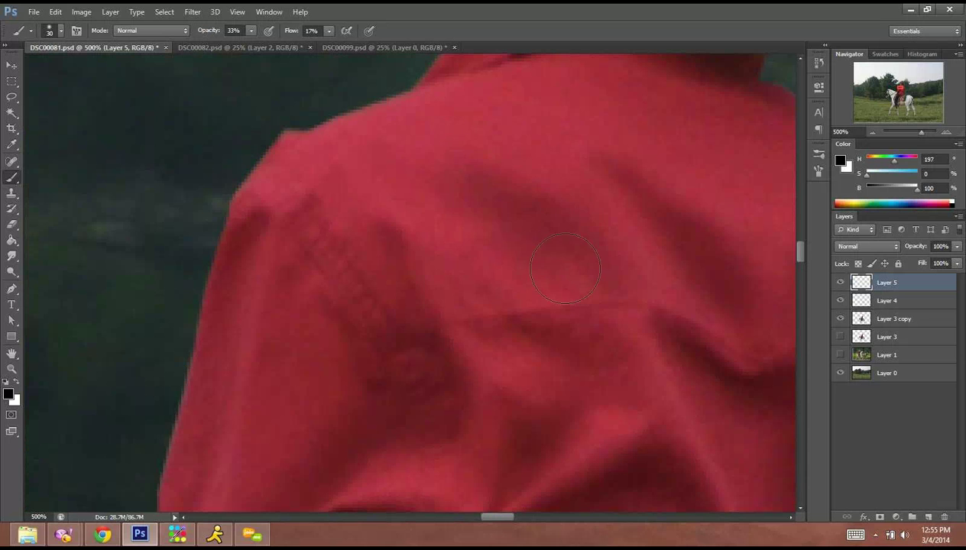
mouse_move(420, 415)
left_mouse_down()
mouse_move(400, 344)
mouse_move(301, 235)
mouse_move(221, 337)
mouse_move(195, 409)
mouse_move(200, 474)
left_mouse_up()
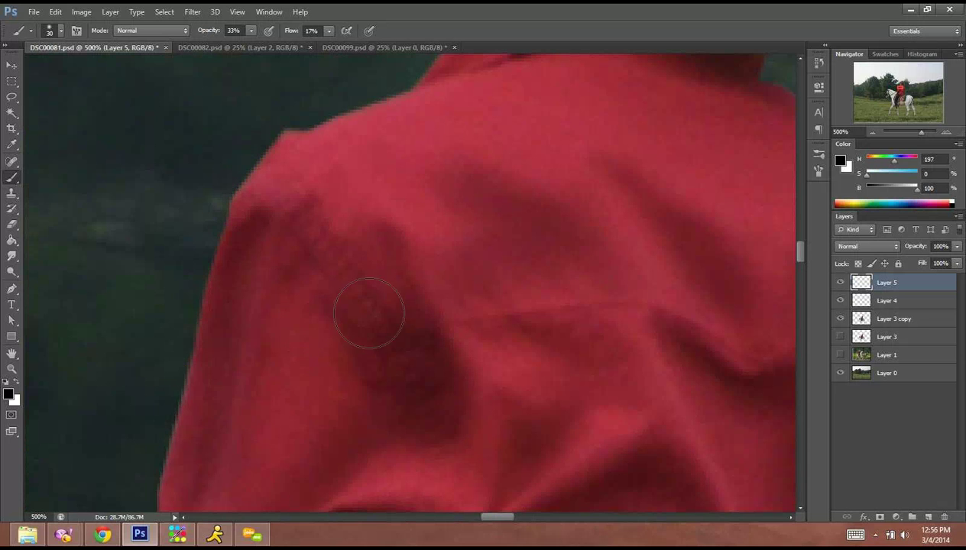
left_click_drag(453, 183, 447, 165)
Deepen the shadows on the sleeve above the elbow and in the fold under the shirt collar.
left_click_drag(408, 403, 462, 147)
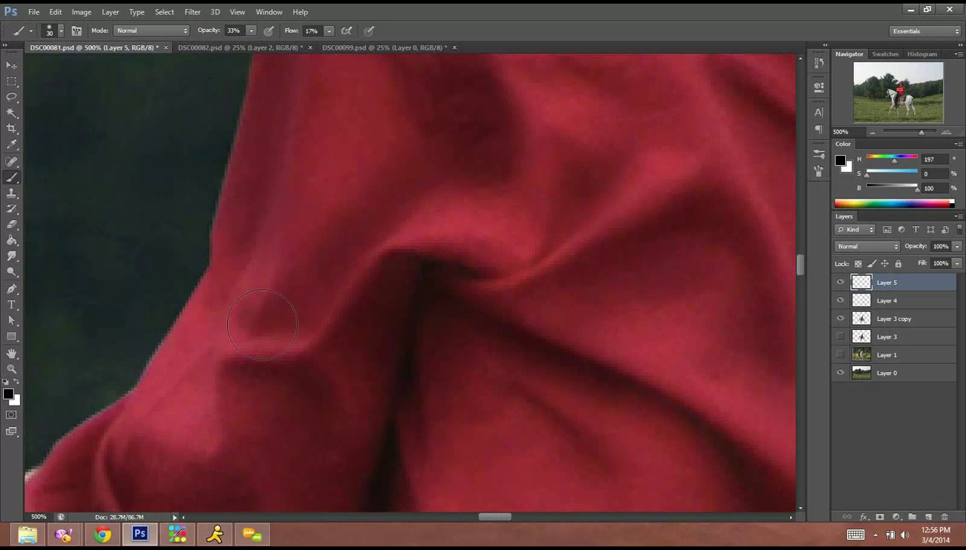
left_click_drag(236, 251, 240, 311)
left_click_drag(559, 184, 405, 397)
left_click_drag(481, 161, 502, 388)
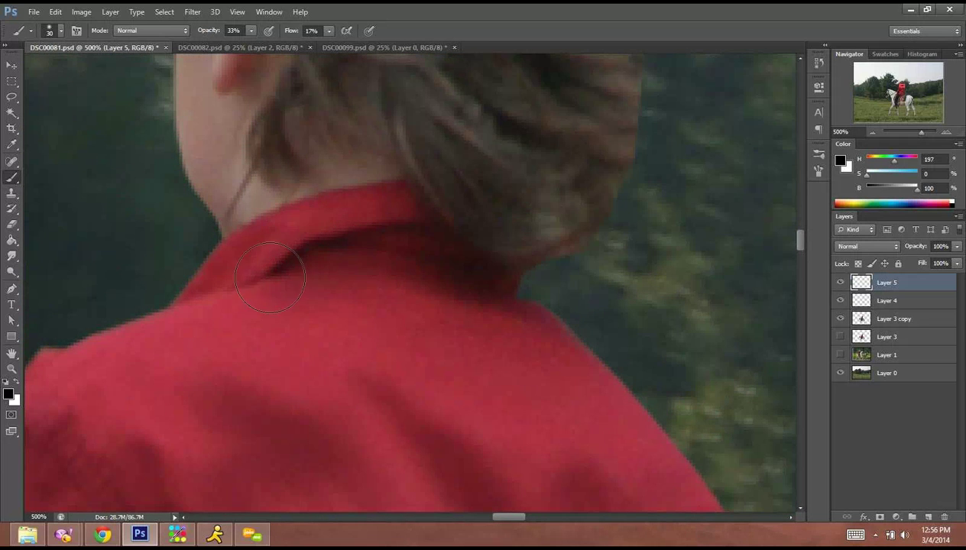
Paint faint white highlights at 9% brush opacity on the shirt's upper back, near shoulder and the raised folds across the middle back.
left_click_drag(347, 416, 419, 205)
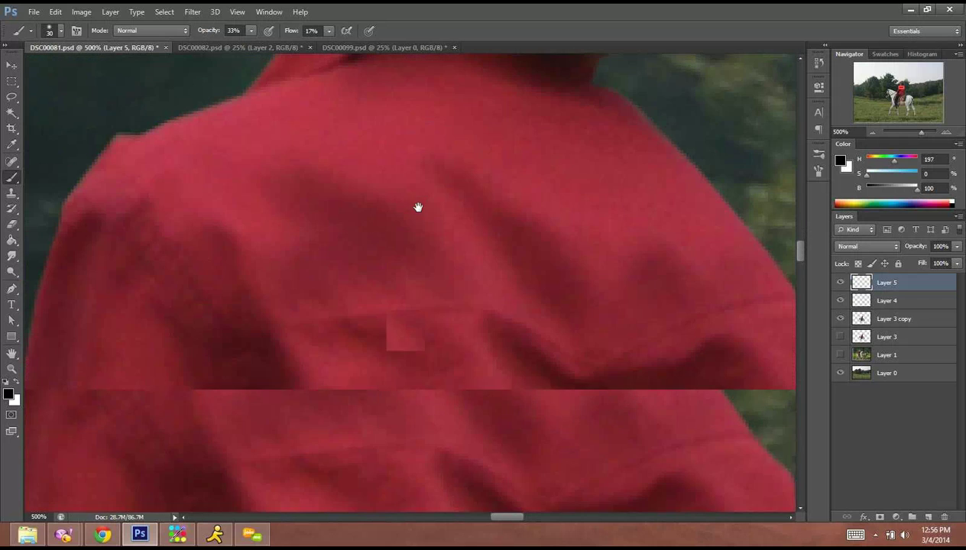
key("x")
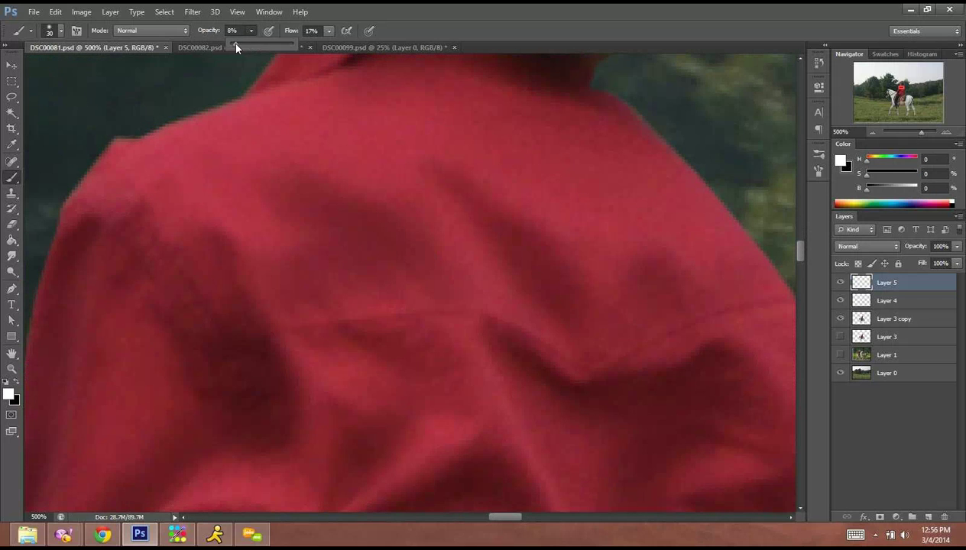
left_click_drag(236, 46, 238, 46)
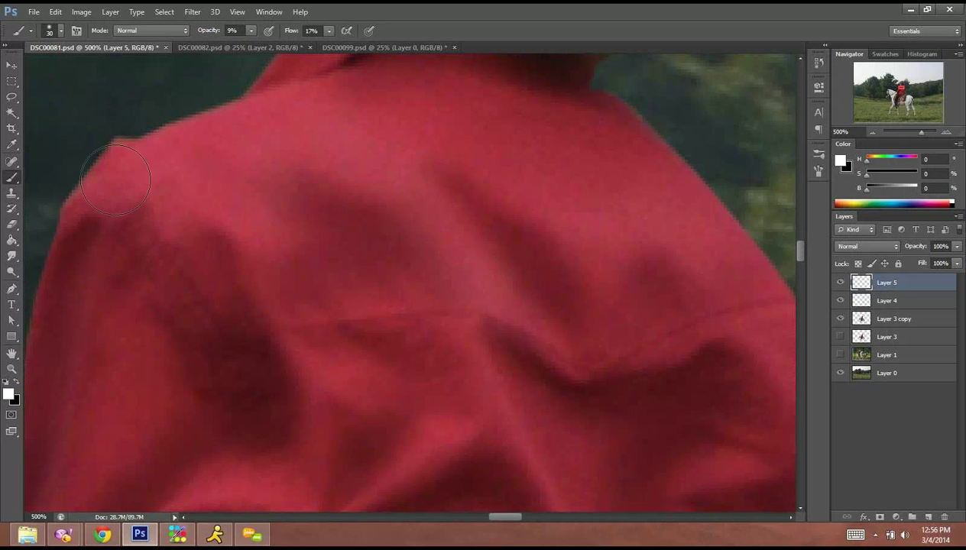
scroll(417, 141, "down", 5)
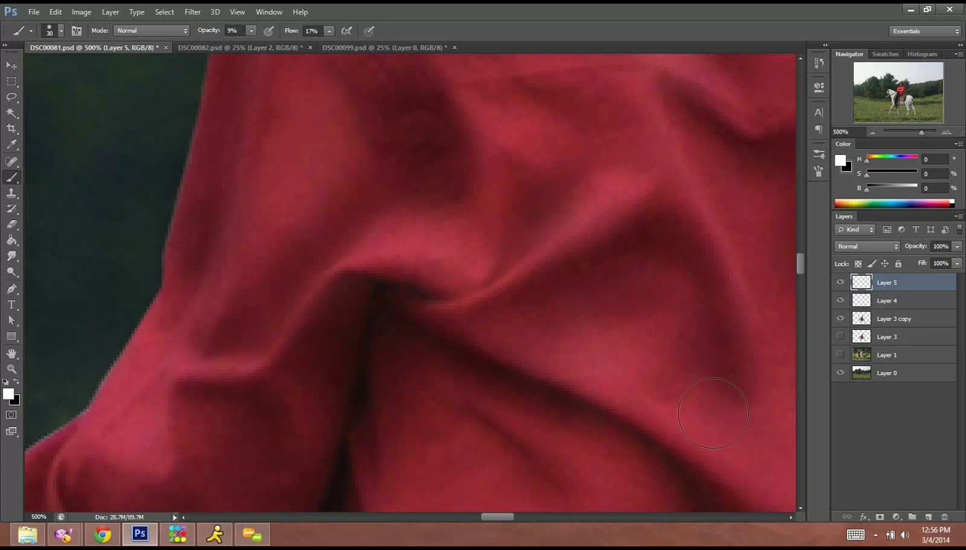
mouse_move(706, 340)
left_mouse_down()
mouse_move(436, 170)
mouse_move(357, 160)
left_mouse_up()
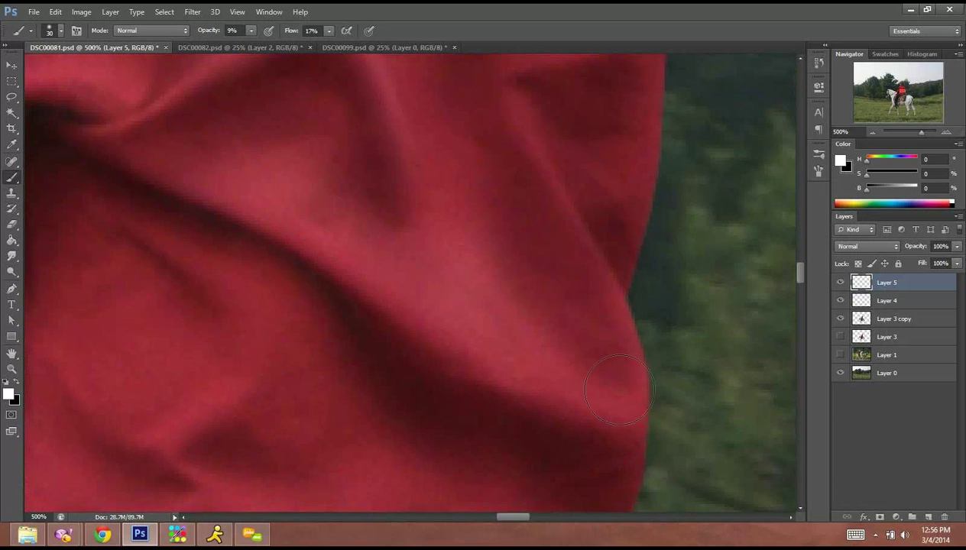
Brush soft white highlights onto the raised folds of the lower shirt, from the lower back down to the saddle and waist.
left_click_drag(392, 319, 648, 207)
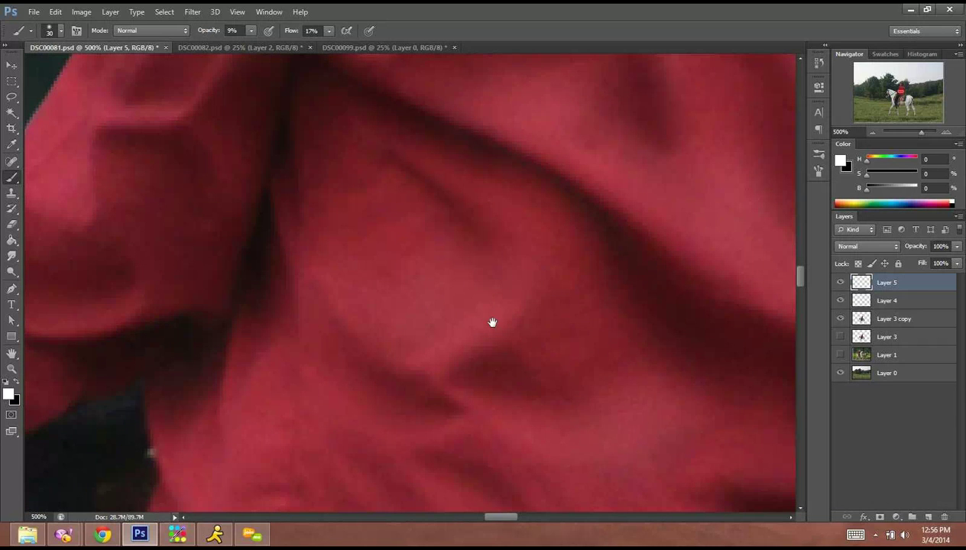
mouse_move(492, 322)
left_mouse_down()
mouse_move(417, 263)
mouse_move(442, 255)
left_mouse_up()
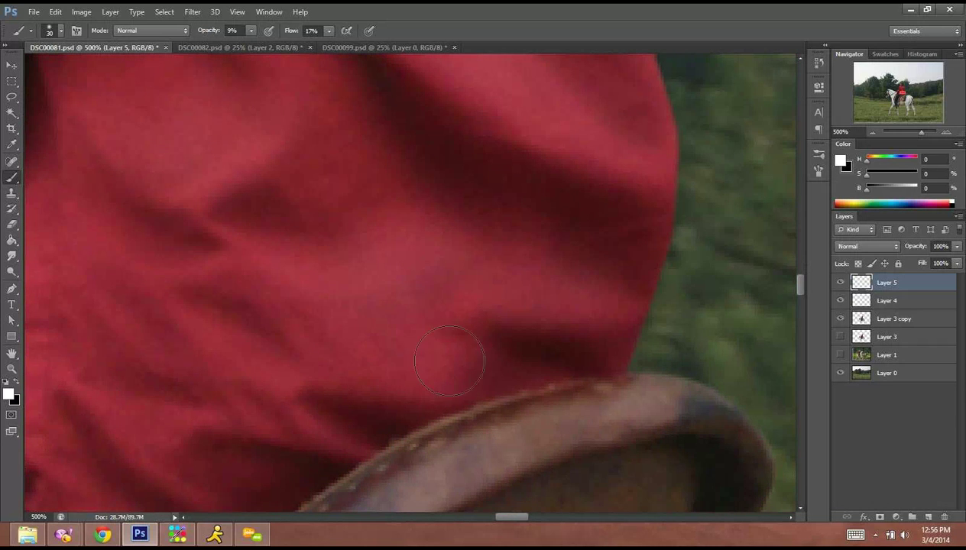
left_click_drag(449, 361, 341, 365)
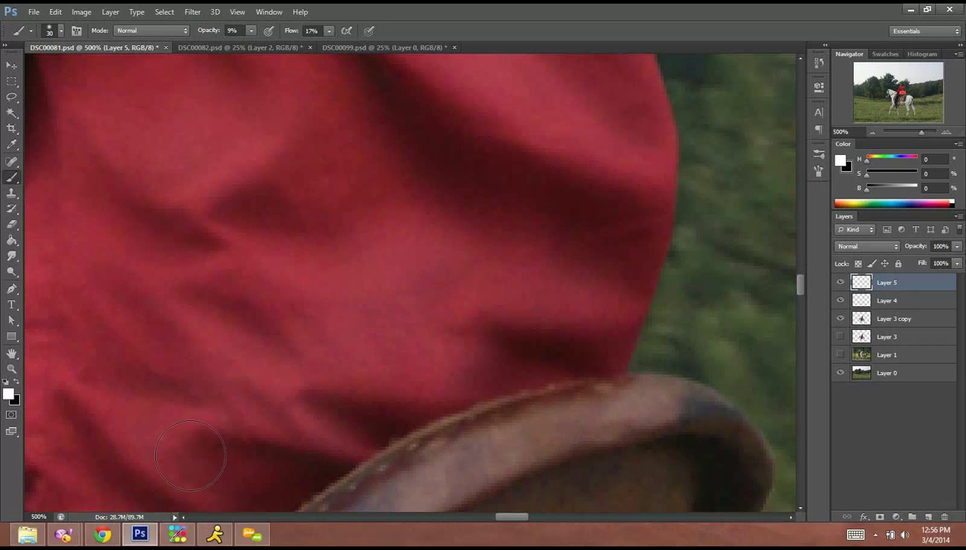
left_click_drag(350, 381, 498, 300)
left_click_drag(309, 371, 470, 299)
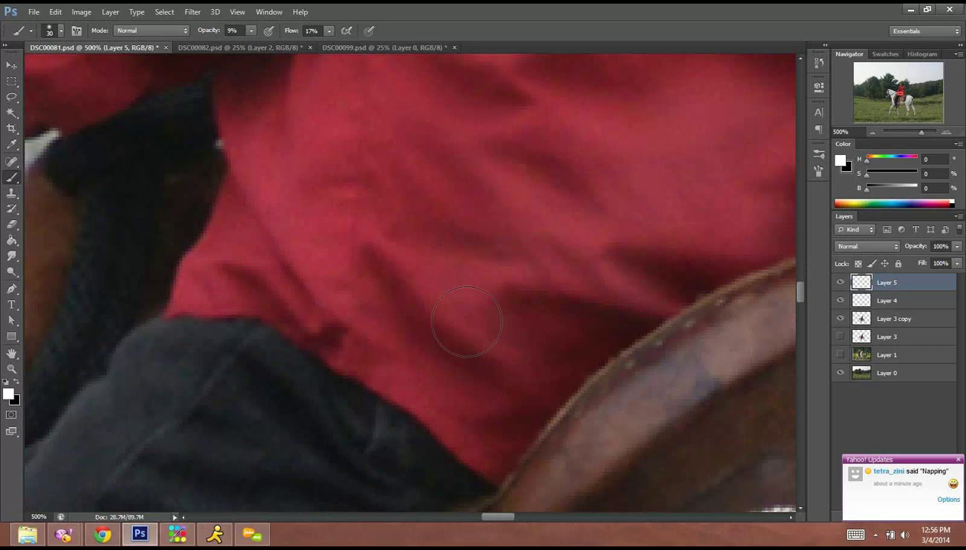
left_click(345, 194)
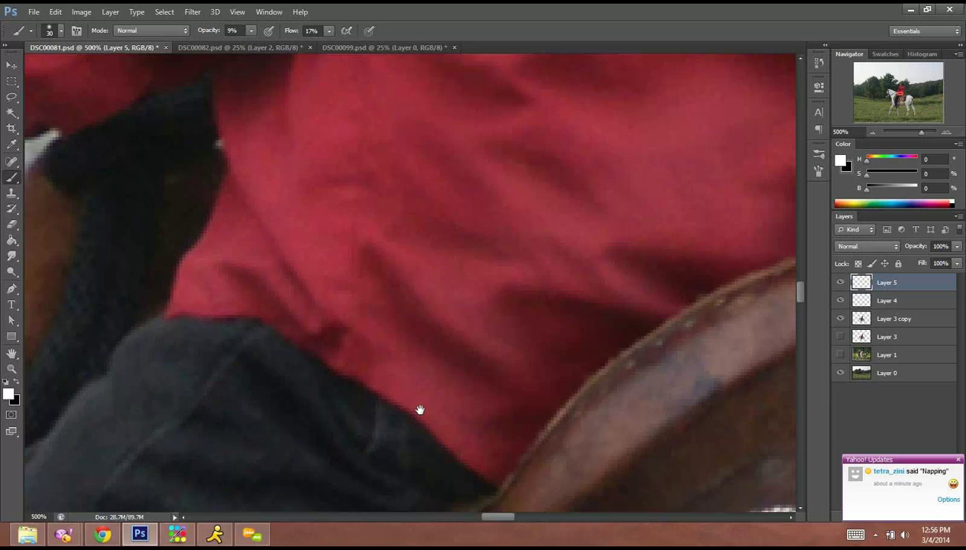
Lighten the raised areas of the near sleeve, from the upper arm past the elbow to the cuff.
left_click_drag(419, 411, 419, 306)
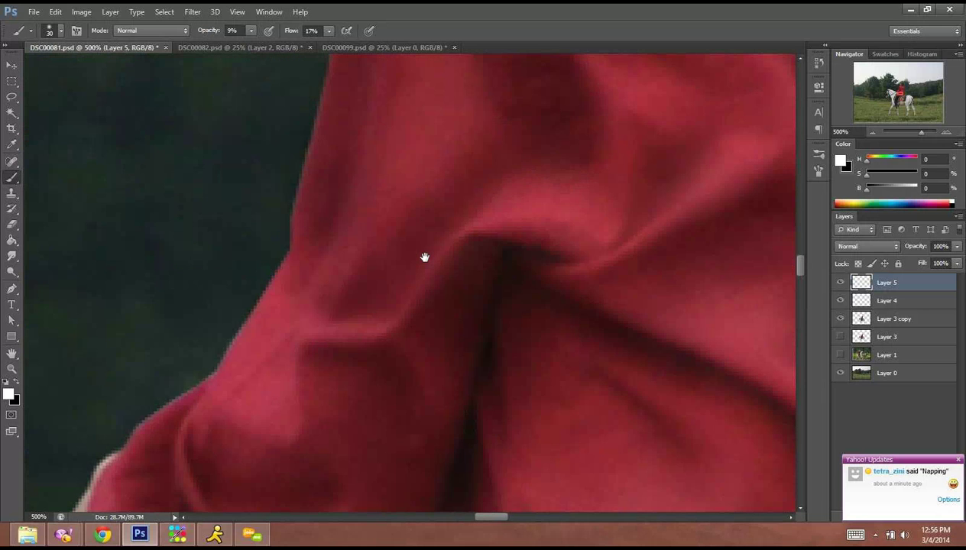
scroll(371, 227, "up", 3)
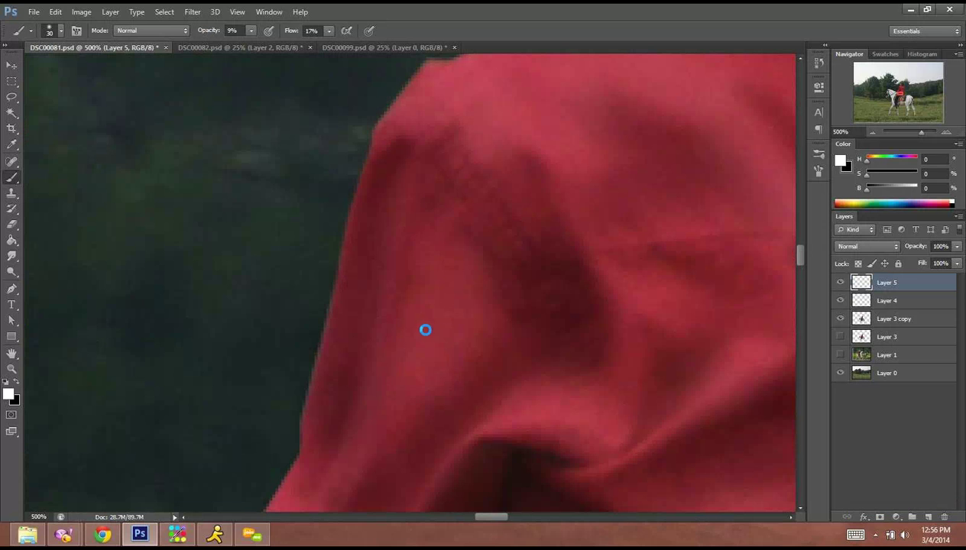
scroll(423, 253, "down", 5)
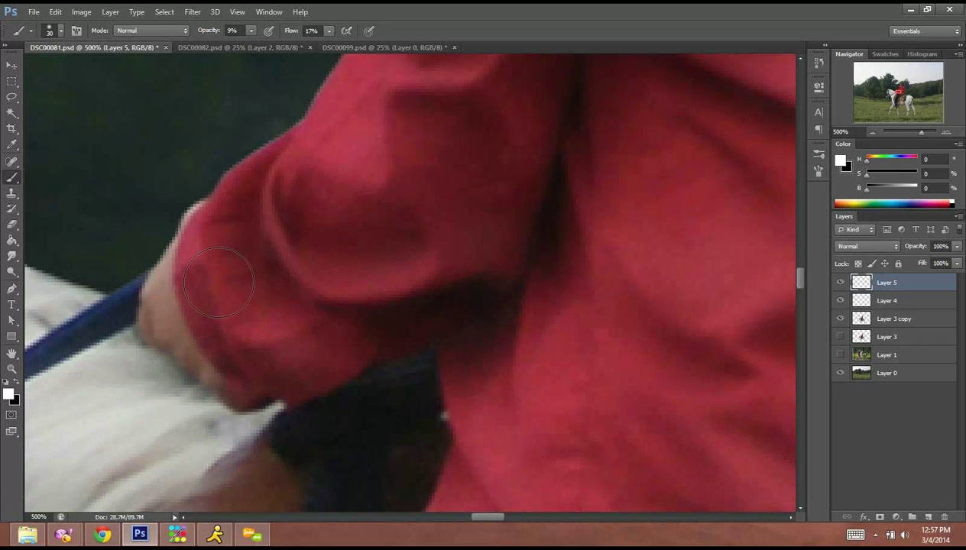
mouse_move(527, 223)
left_mouse_down()
mouse_move(391, 270)
mouse_move(262, 340)
mouse_move(270, 369)
mouse_move(226, 402)
left_mouse_up()
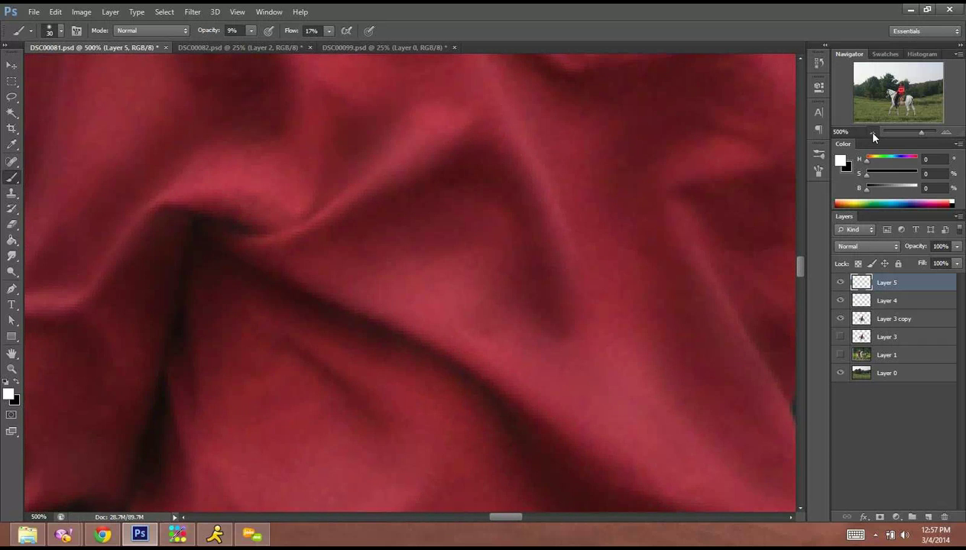
Examine the shading of the horse and rider against the whole meadow scene.
left_click(873, 134)
left_click(873, 133)
left_click(873, 133)
left_click(874, 132)
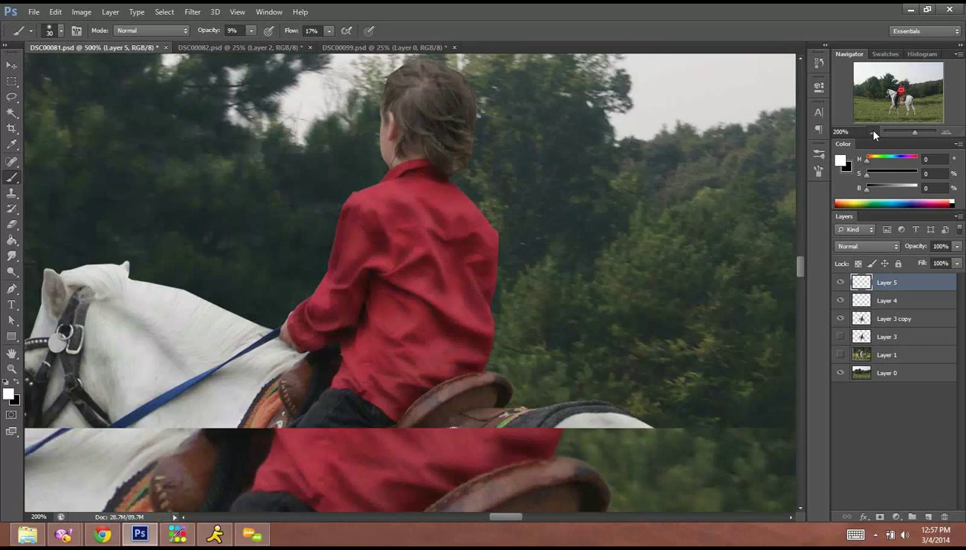
left_click(874, 133)
left_click(874, 133)
left_click(874, 133)
left_click(874, 133)
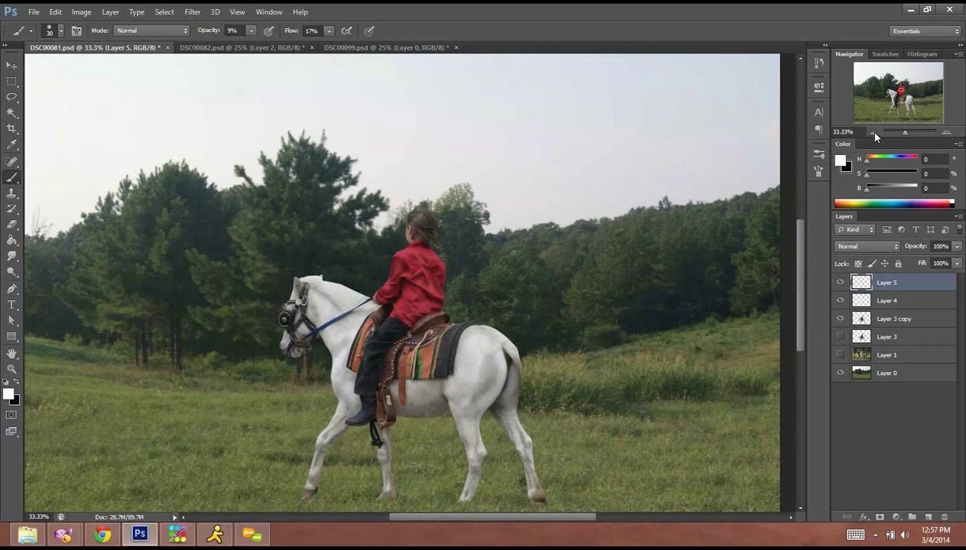
Paint faint white highlights along the thigh seam and the raised creases of the rider's dark jeans.
left_click(947, 133)
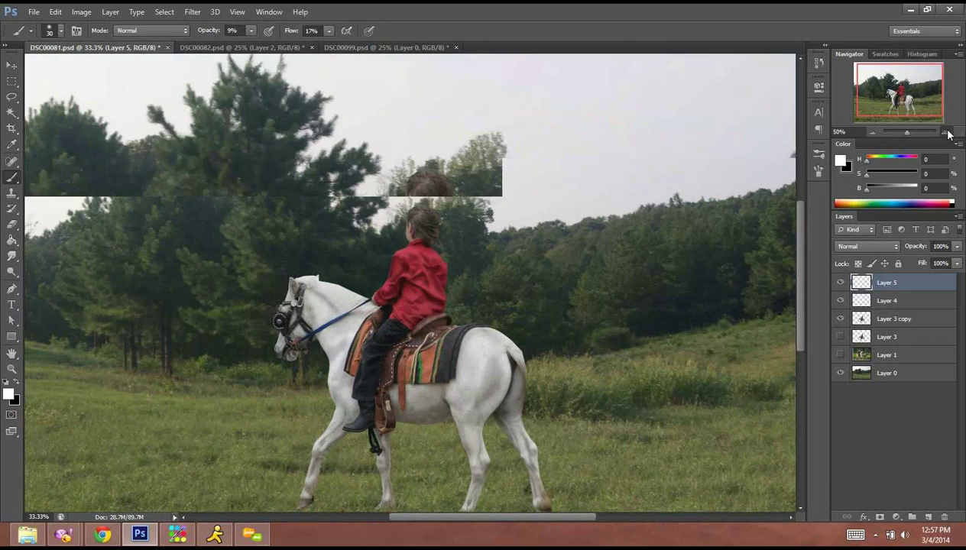
left_click(948, 133)
left_click(947, 133)
left_click(947, 133)
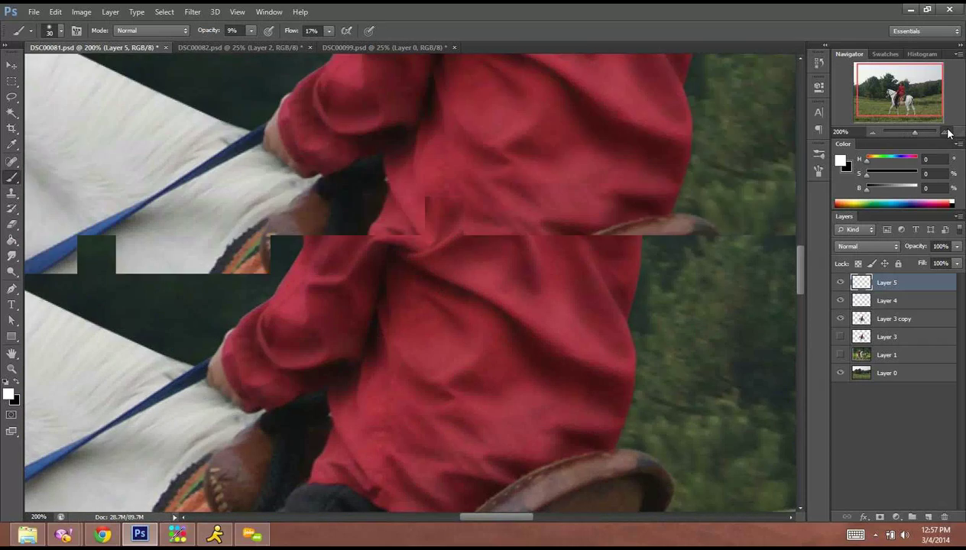
left_click_drag(482, 458, 676, 126)
left_click(949, 134)
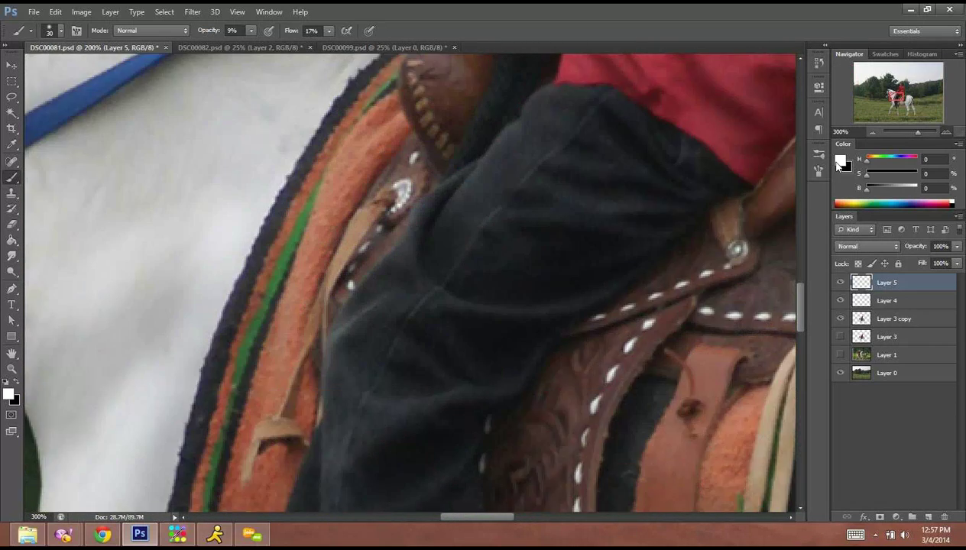
key("ctrl+plus")
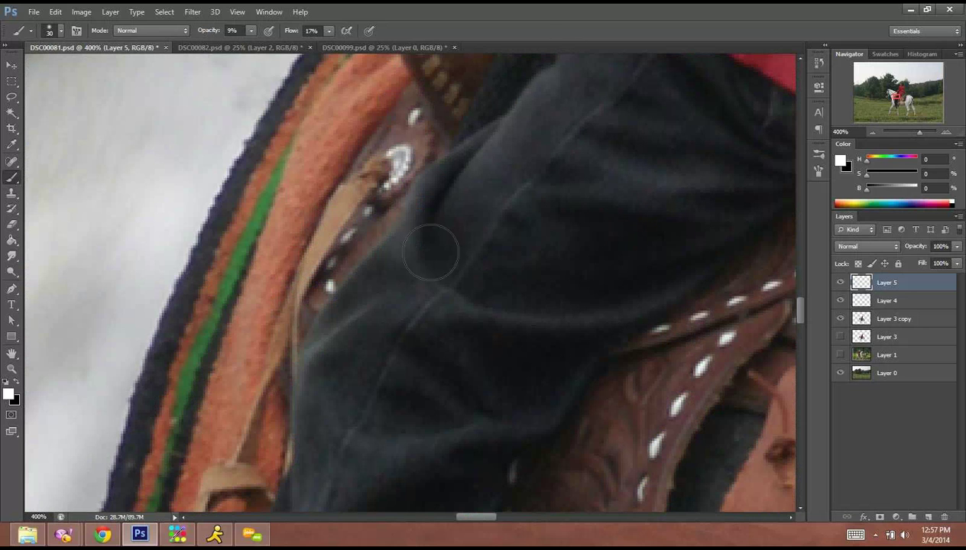
left_click_drag(445, 270, 490, 175)
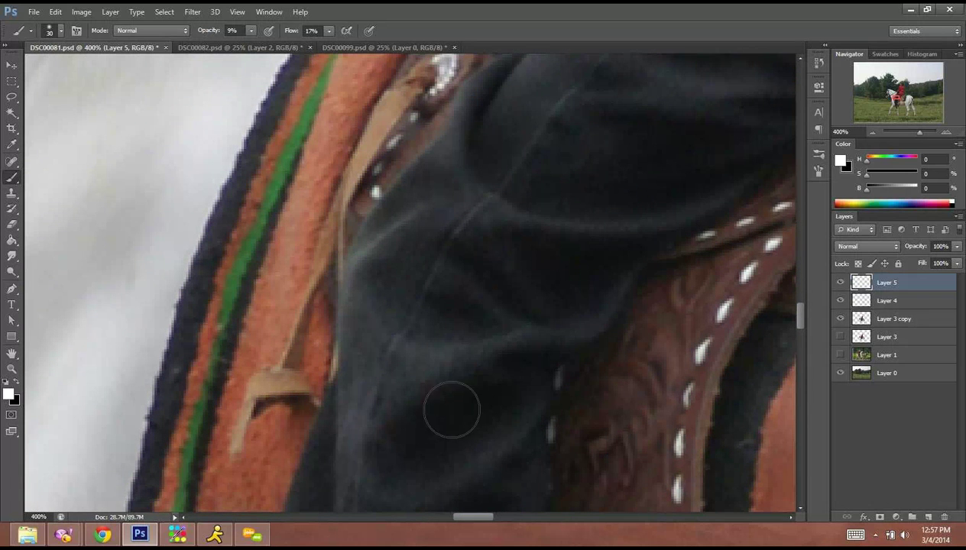
Lighten the folds of the lower jeans leg between the knee and the hem.
left_click_drag(464, 292, 476, 190)
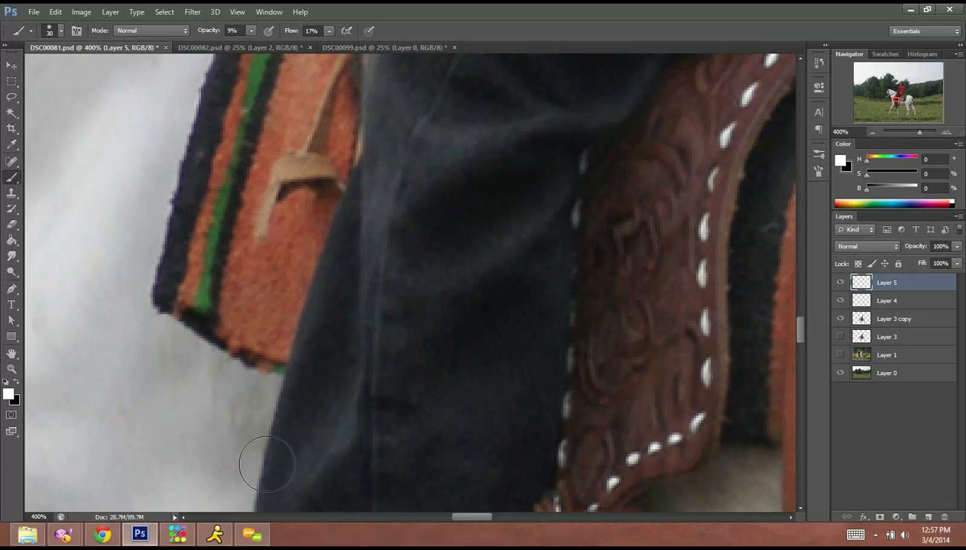
mouse_move(455, 451)
left_mouse_down()
mouse_move(470, 166)
mouse_move(471, 182)
left_mouse_up()
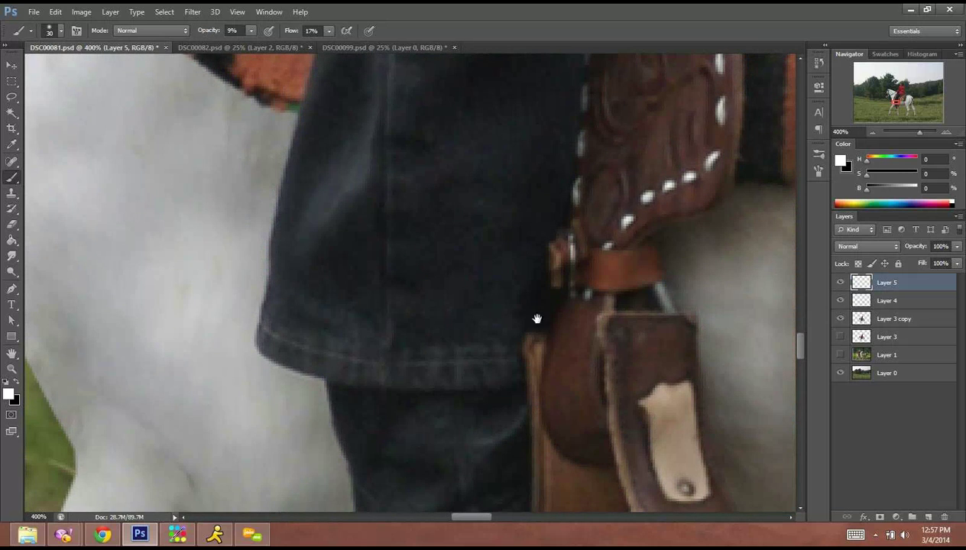
left_click_drag(535, 237, 469, 375)
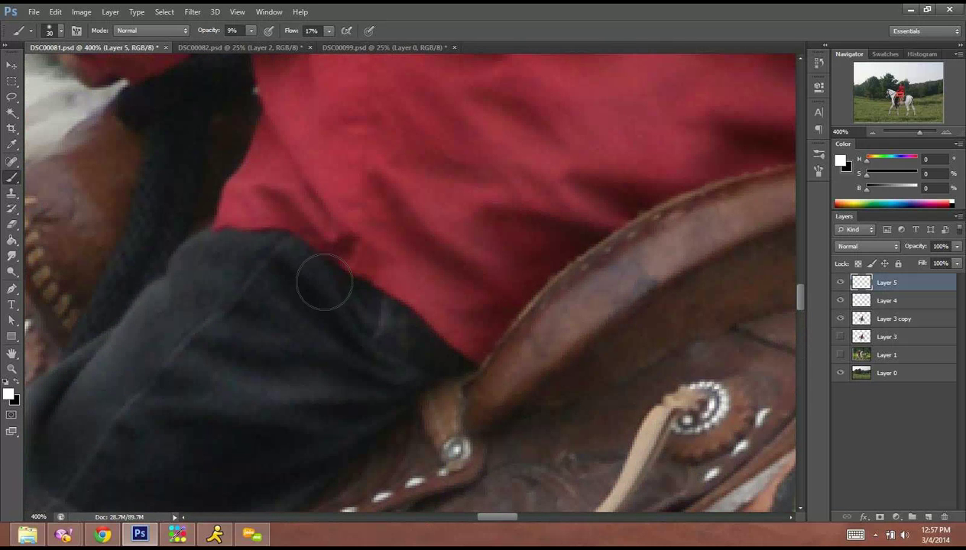
Brush faint white highlights onto the rounded rim of the saddle's cantle and the top of the leather horn.
left_click_drag(500, 275, 433, 289)
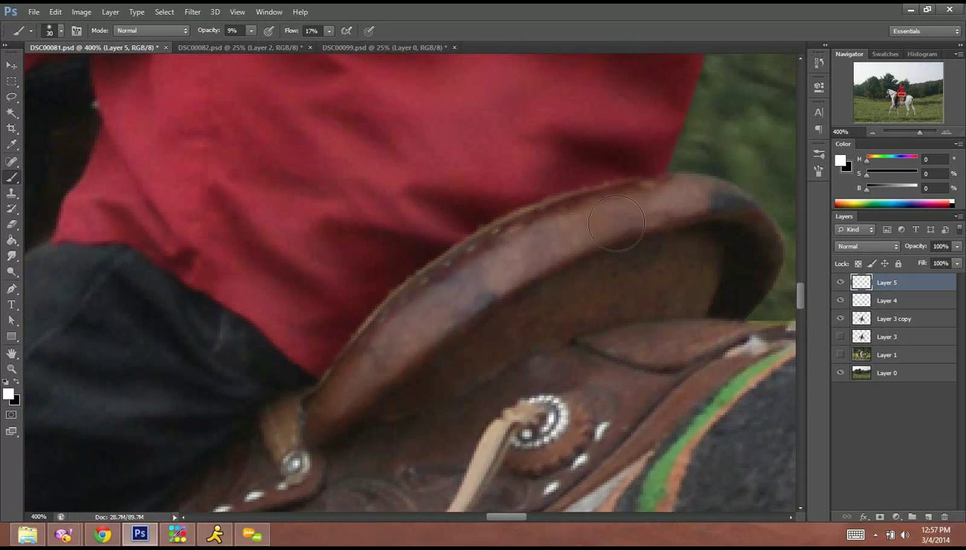
left_click_drag(515, 359, 568, 188)
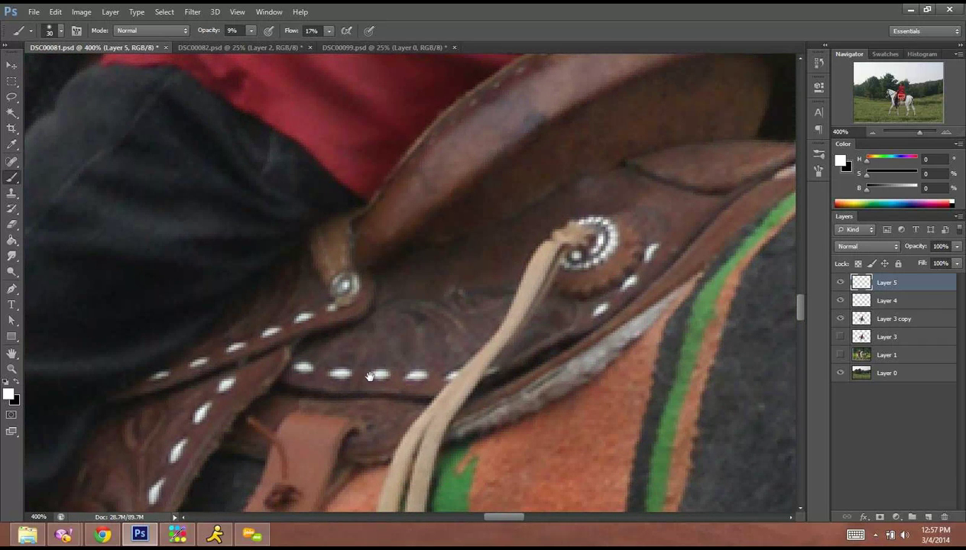
left_click_drag(370, 377, 507, 384)
left_click_drag(217, 207, 455, 294)
left_click_drag(378, 160, 412, 222)
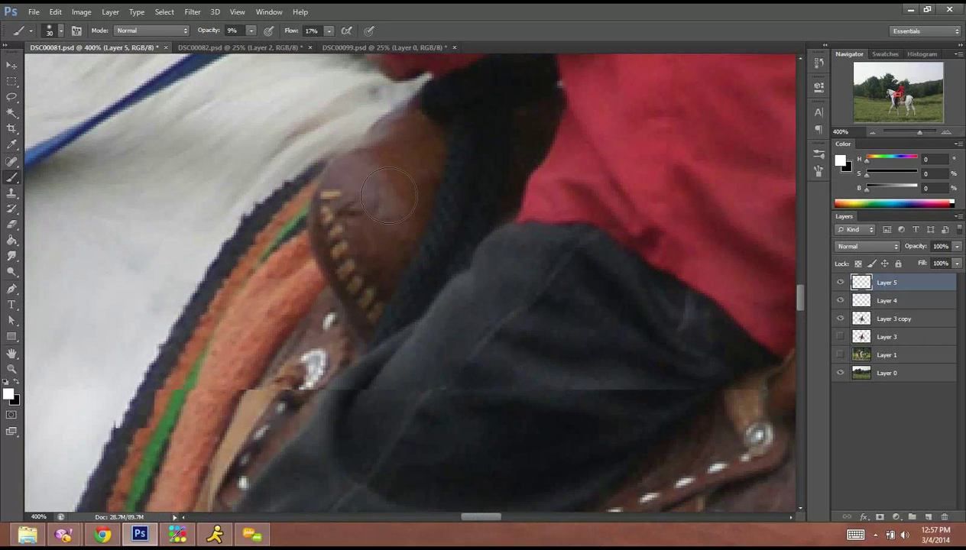
Shade the underside and outer end of the saddle's cantle in black at 34% brush opacity.
key("x")
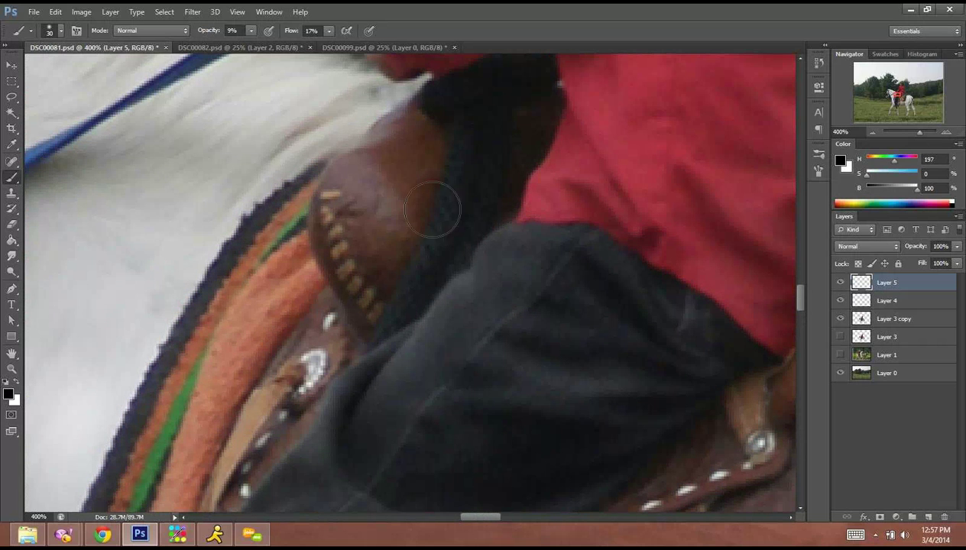
left_click_drag(267, 50, 266, 49)
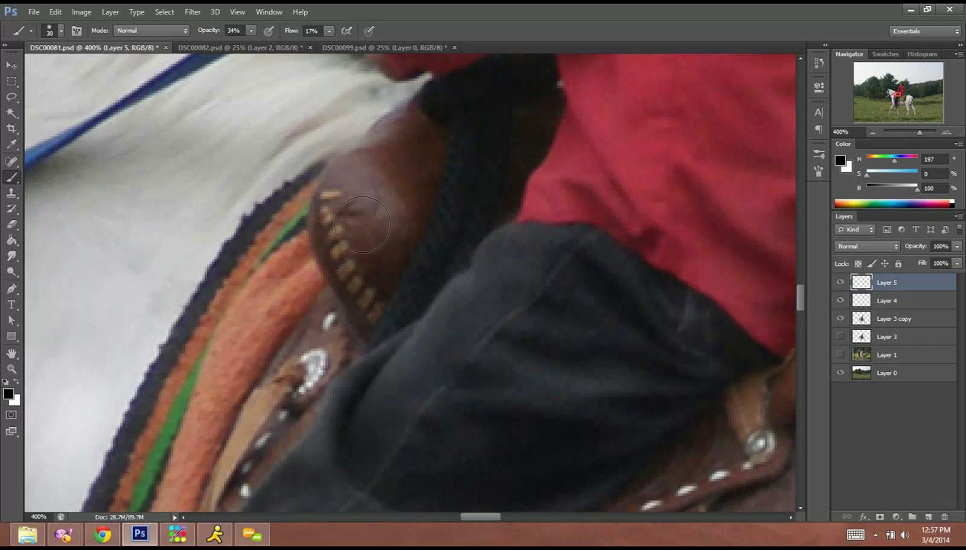
mouse_move(415, 285)
left_mouse_down()
mouse_move(255, 217)
mouse_move(144, 131)
left_mouse_up()
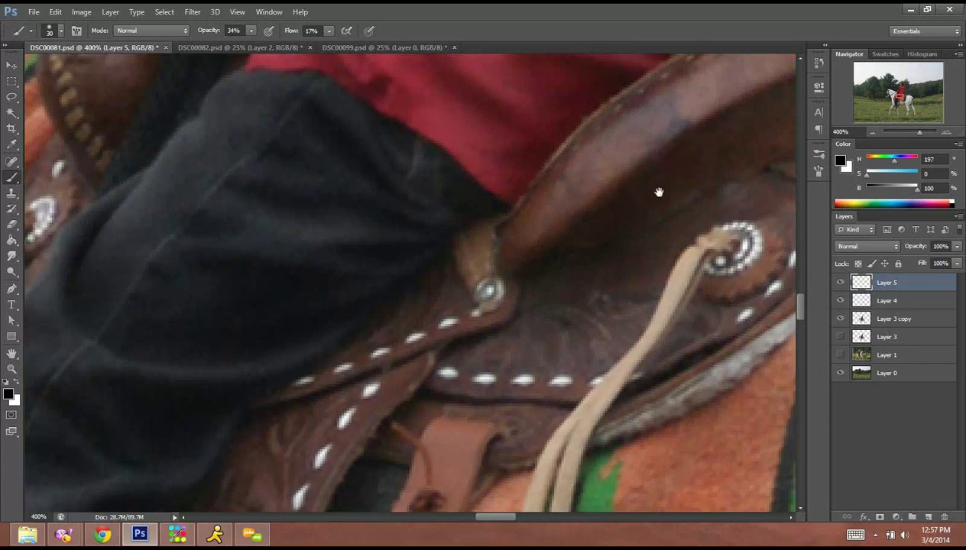
left_click_drag(658, 190, 391, 250)
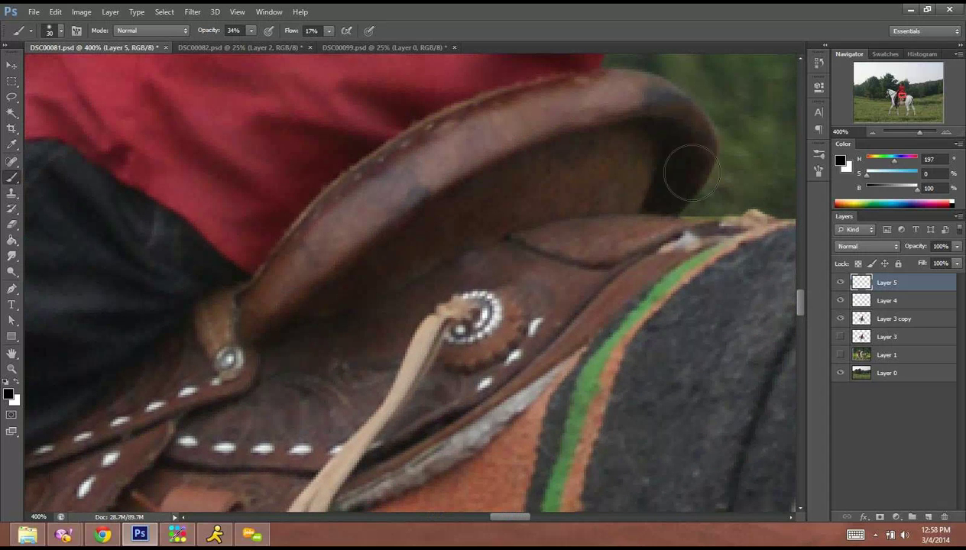
mouse_move(686, 170)
left_mouse_down()
mouse_move(660, 182)
mouse_move(646, 211)
left_mouse_up()
left_click(583, 243)
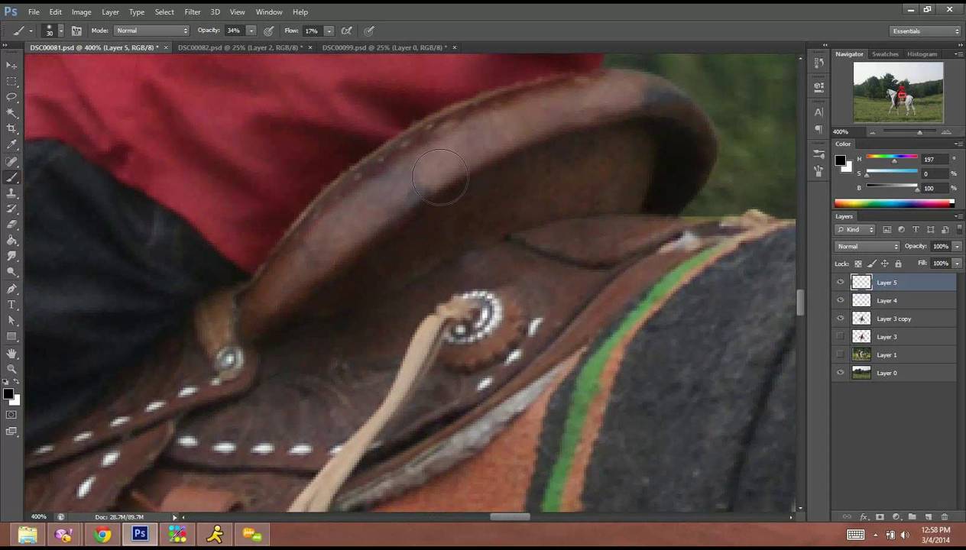
left_click_drag(304, 317, 593, 218)
left_click_drag(293, 287, 472, 215)
Darken the saddle area behind the horn and the gap between the rider's shirt and sleeve.
mouse_move(312, 395)
left_mouse_down()
mouse_move(397, 259)
mouse_move(408, 201)
mouse_move(414, 272)
left_mouse_up()
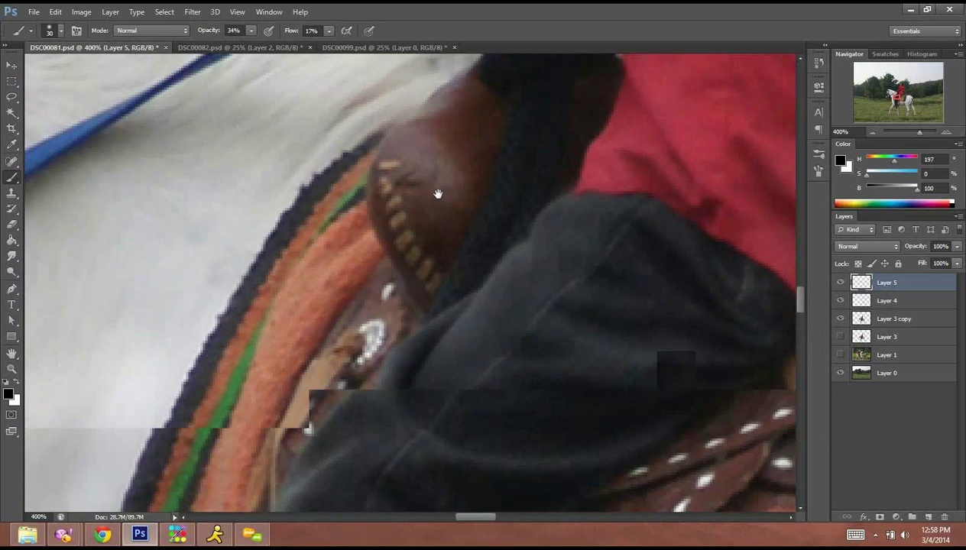
left_click_drag(438, 194, 425, 291)
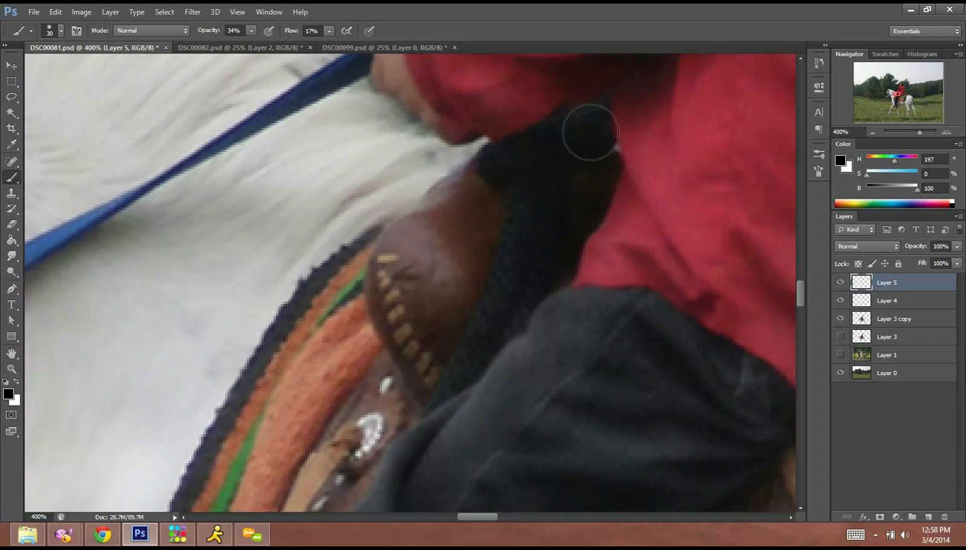
left_click_drag(529, 132, 416, 438)
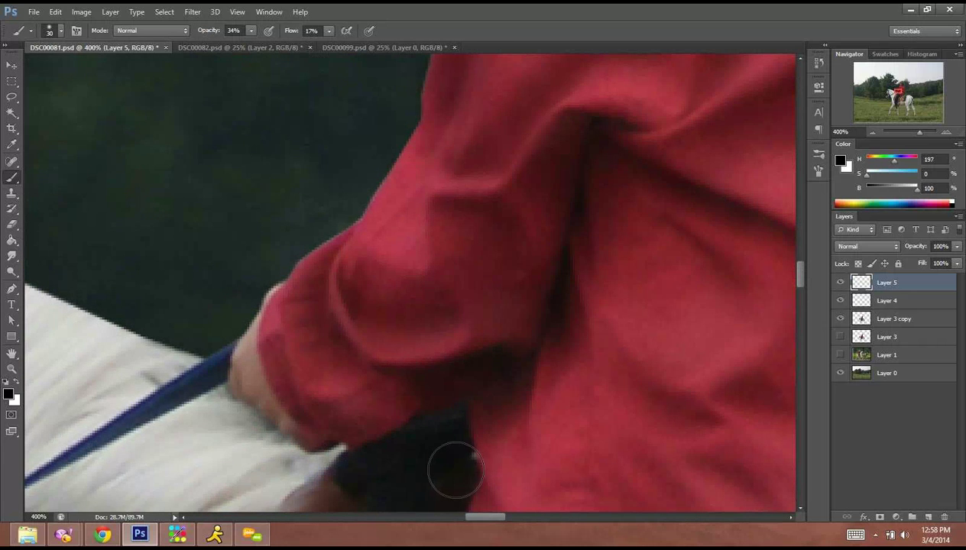
Examine the whole composite with the Layer 5 highlights and shadows hidden and shown again.
left_click_drag(453, 464, 654, 460)
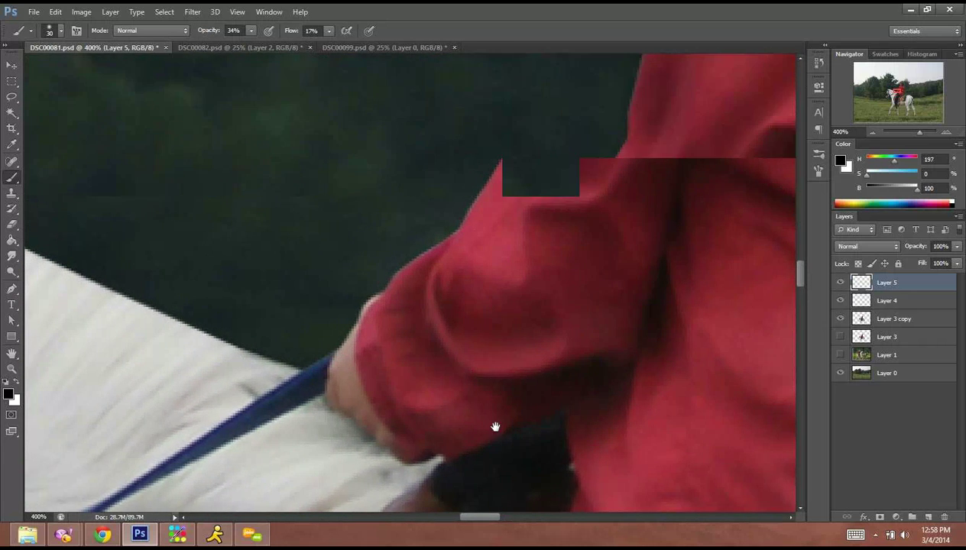
left_click_drag(492, 428, 537, 299)
left_click(874, 133)
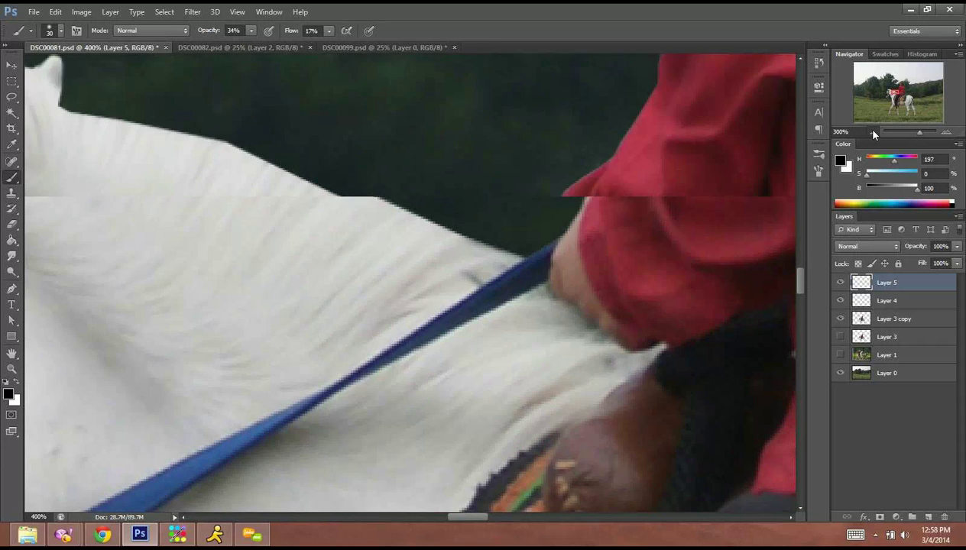
left_click(874, 133)
left_click(874, 131)
left_click(874, 132)
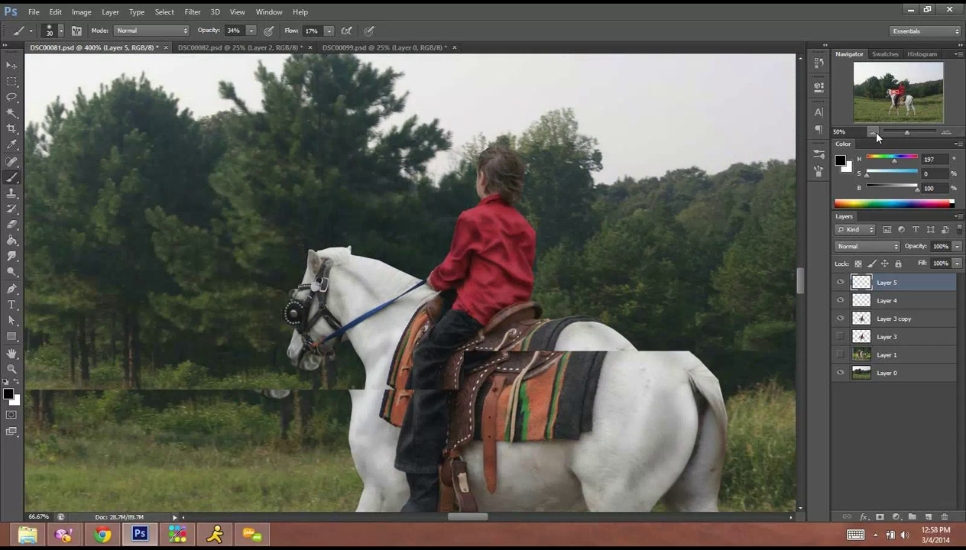
left_click(875, 132)
left_click(877, 134)
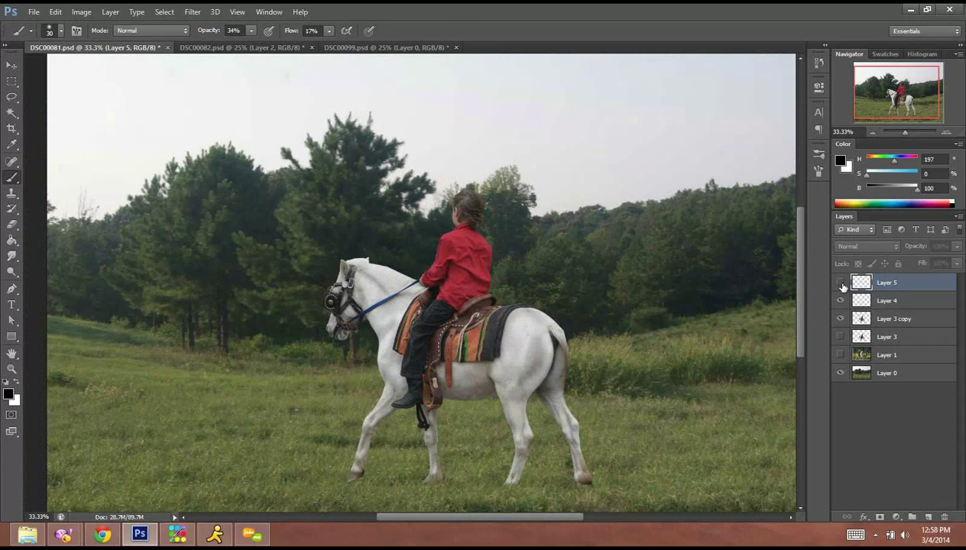
left_click(842, 284)
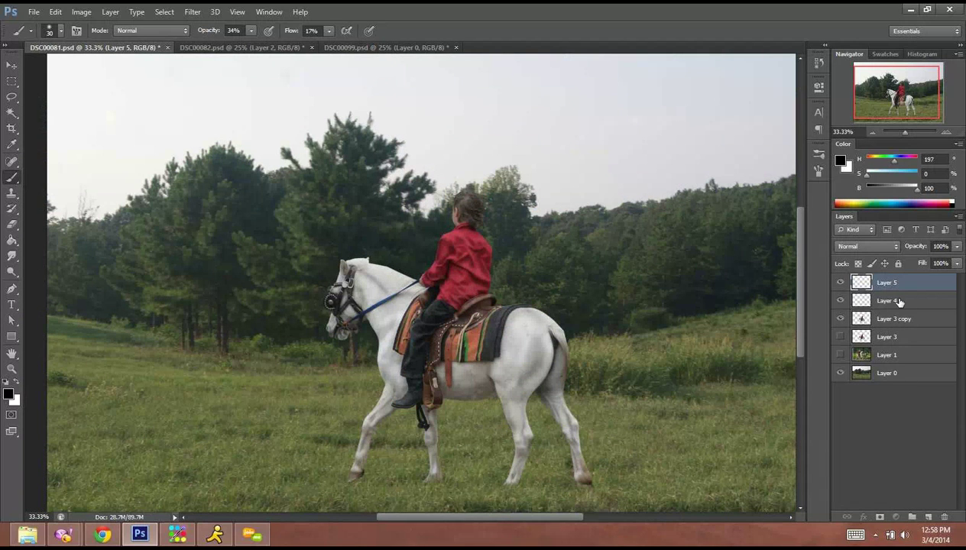
Group Layer 5 and Layer 4 under the name "details" and add an empty group above it.
left_click(899, 302, "shift")
key("ctrl+g")
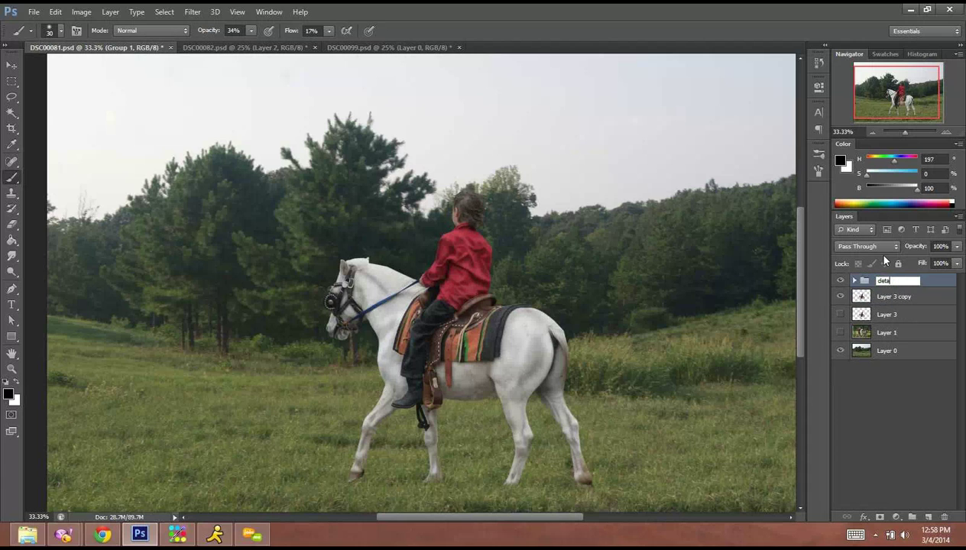
type("ils")
key("Return")
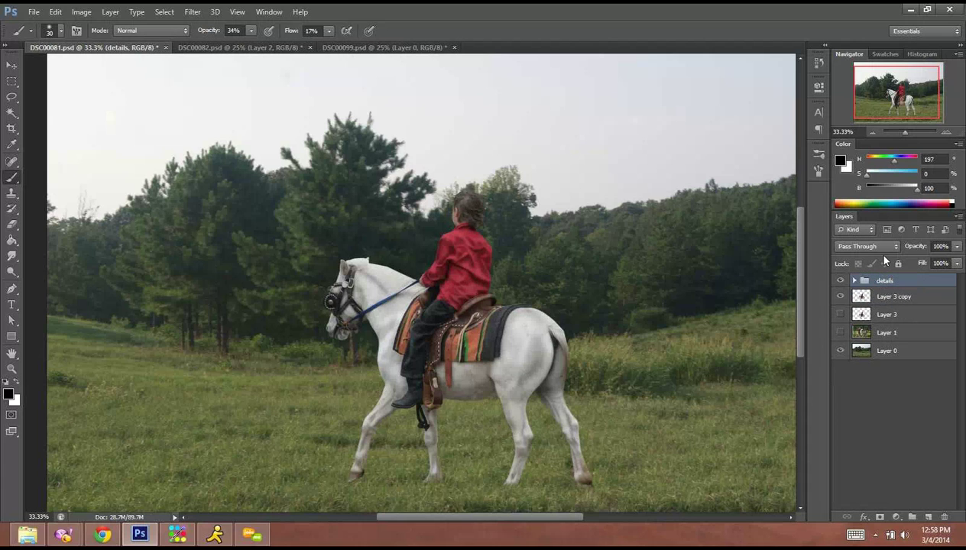
left_click(912, 514)
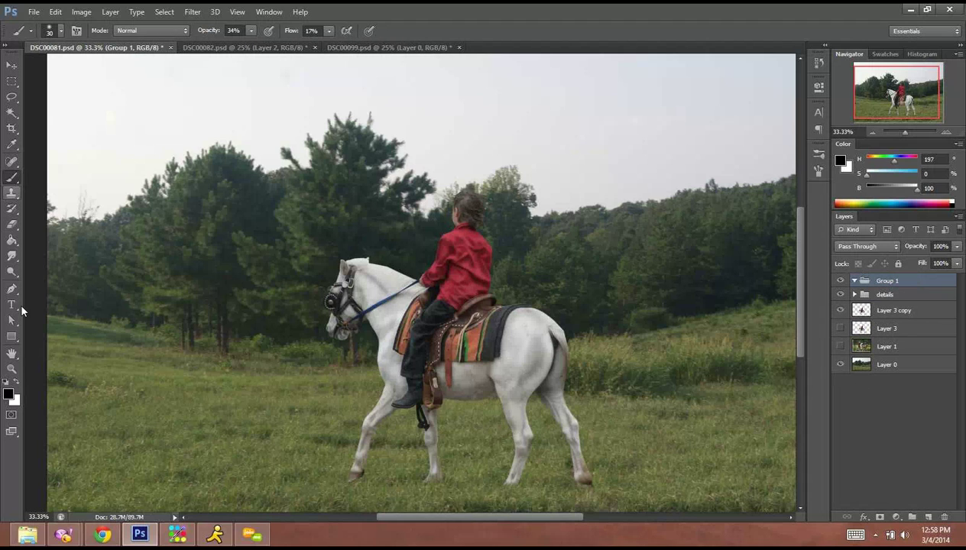
Add a new empty layer directly above the hidden Layer 1.
left_click(16, 383)
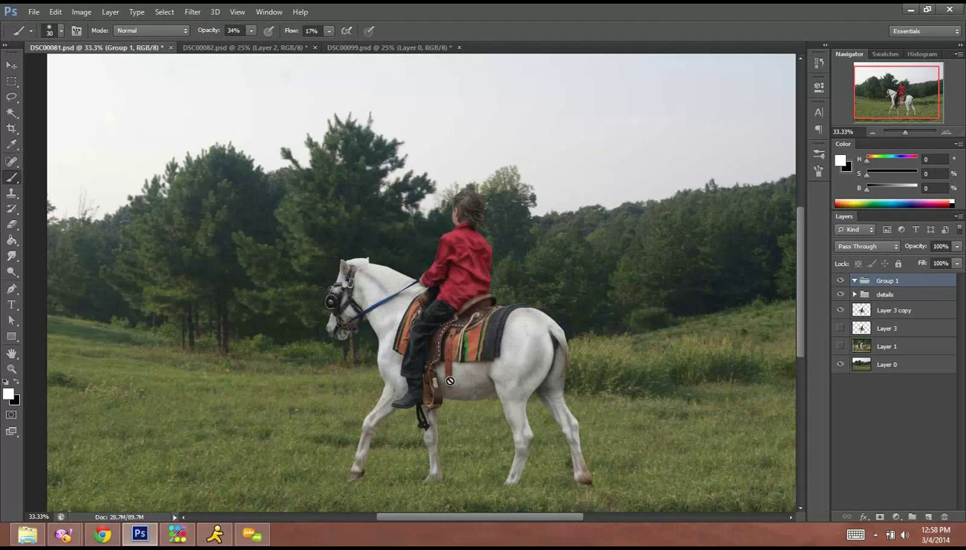
left_click(885, 339)
key("ctrl+shift+n")
key("Return")
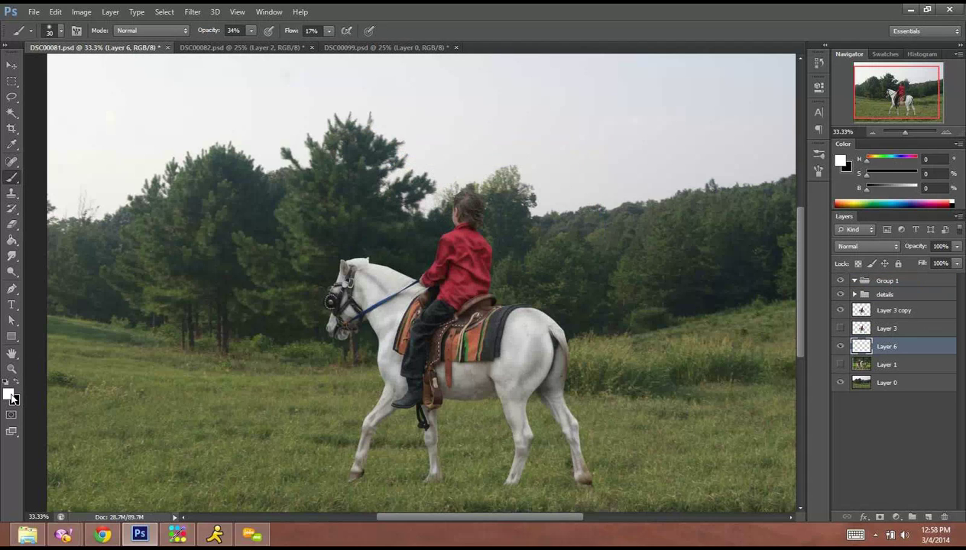
Set the foreground color to the dark reddish brown #3d2121.
left_click(11, 393)
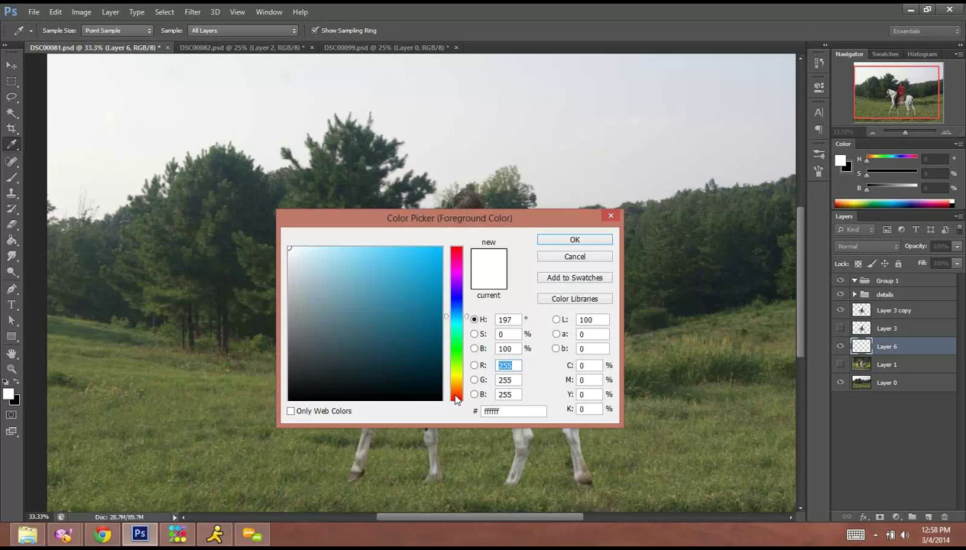
left_click_drag(453, 395, 458, 401)
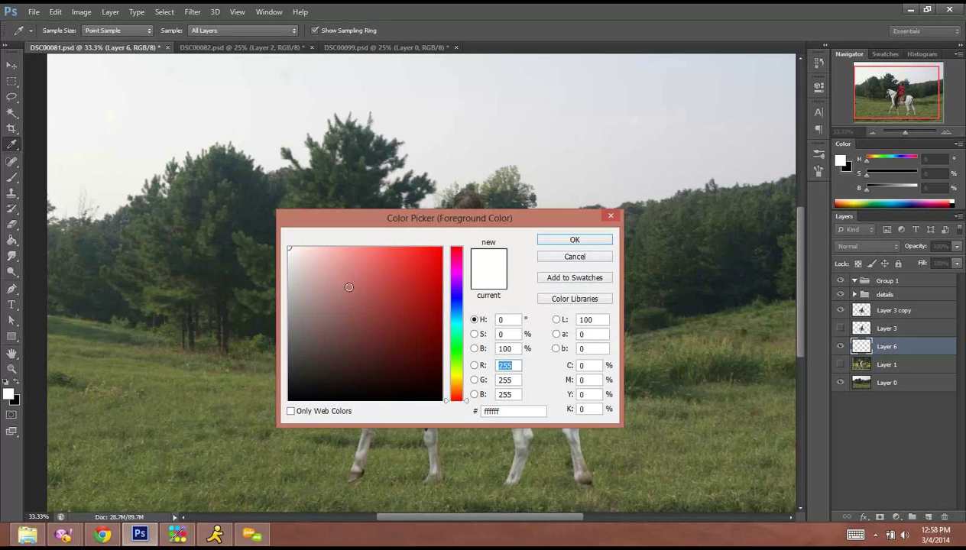
left_click_drag(349, 287, 377, 310)
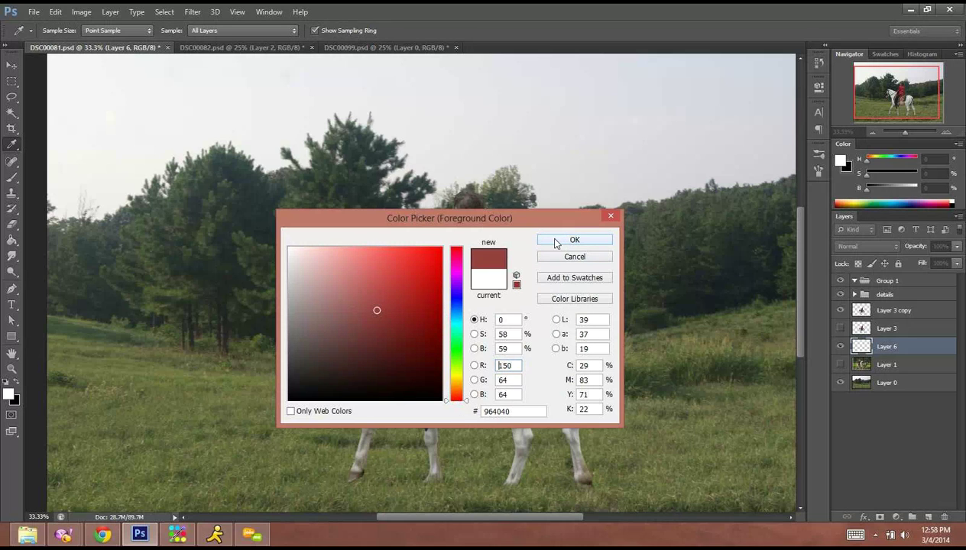
left_click_drag(380, 348, 380, 354)
left_click(361, 365)
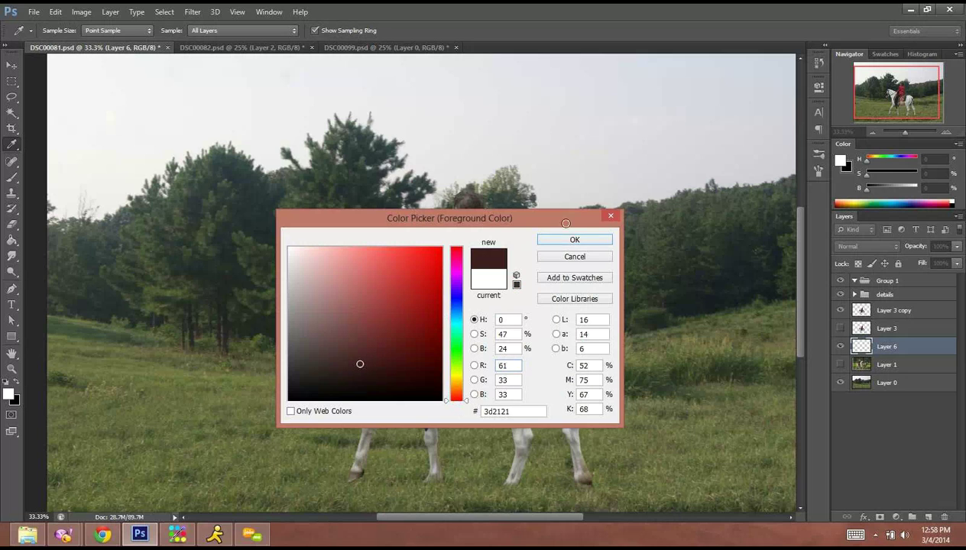
left_click(540, 242)
Fill the new layer behind the horse with the dark reddish brown as a plain backdrop.
left_click(11, 257)
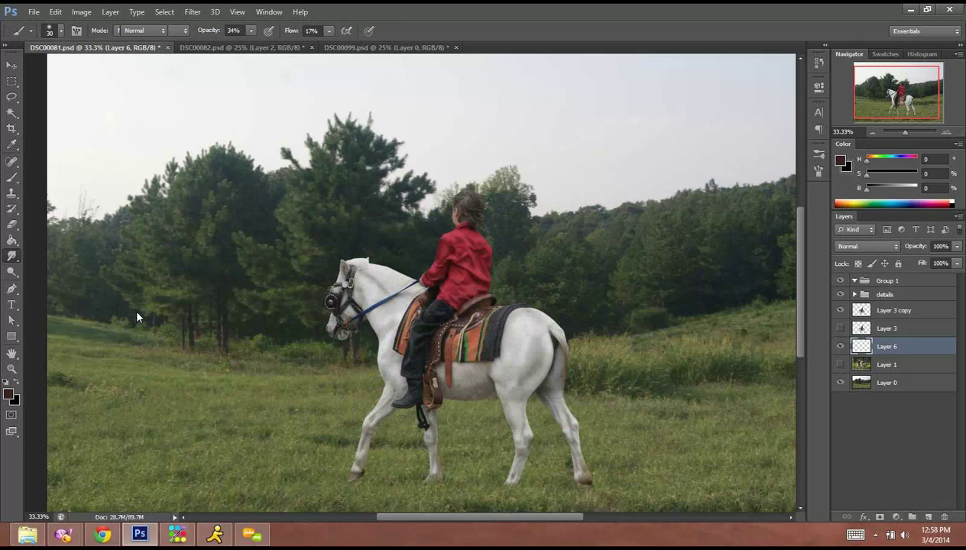
left_click(11, 240)
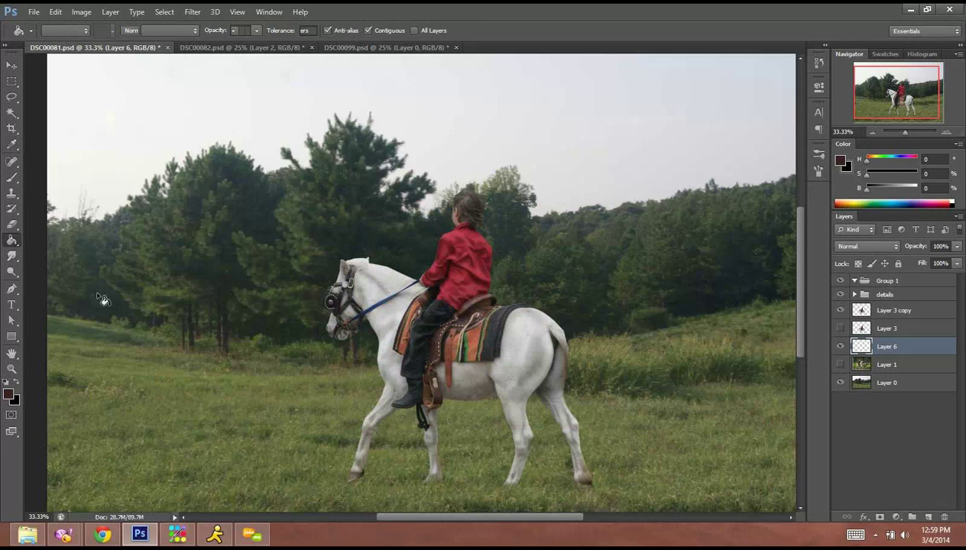
key("alt+BackSpace")
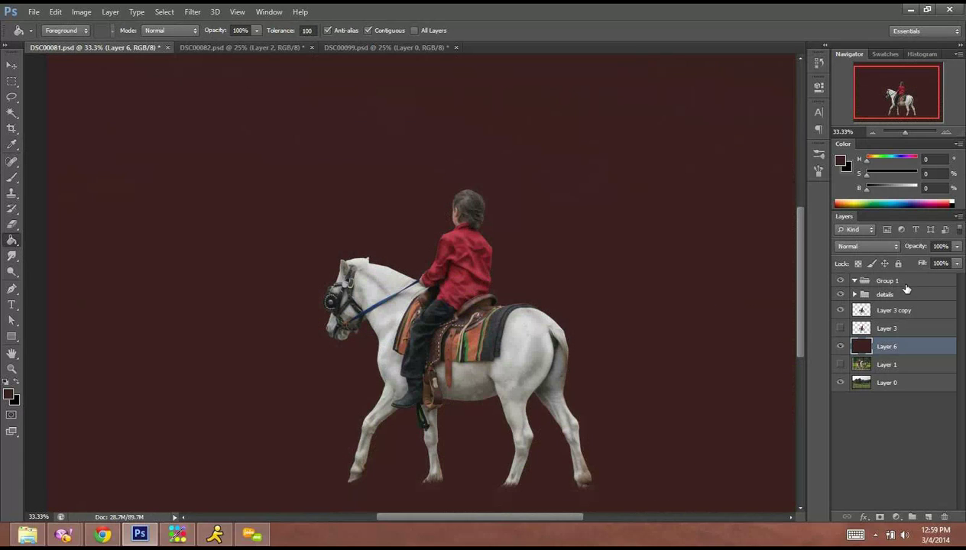
key("alt+period")
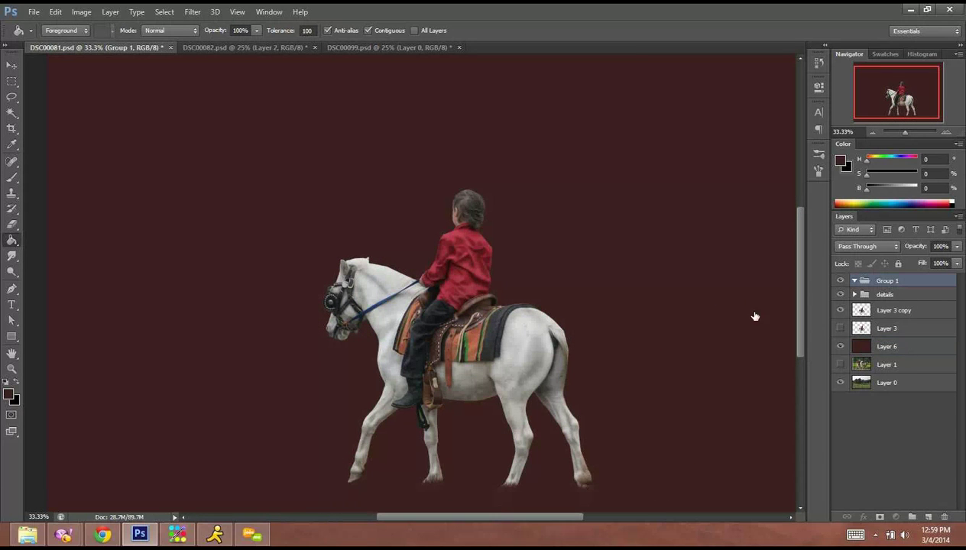
Paint a mid-grey swatch sampled from the horse's neck onto the backdrop with a 189 px brush at 100% opacity and flow.
left_click(888, 347)
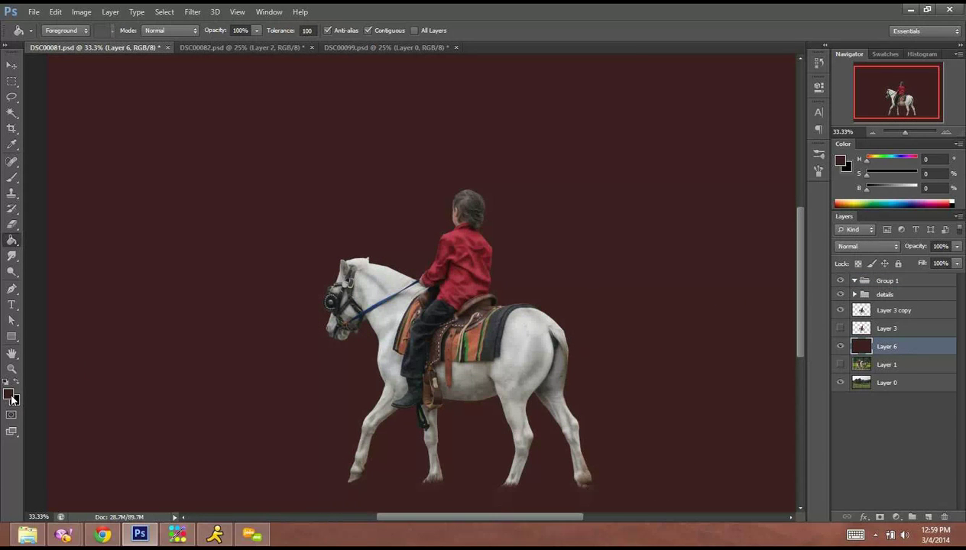
key("b")
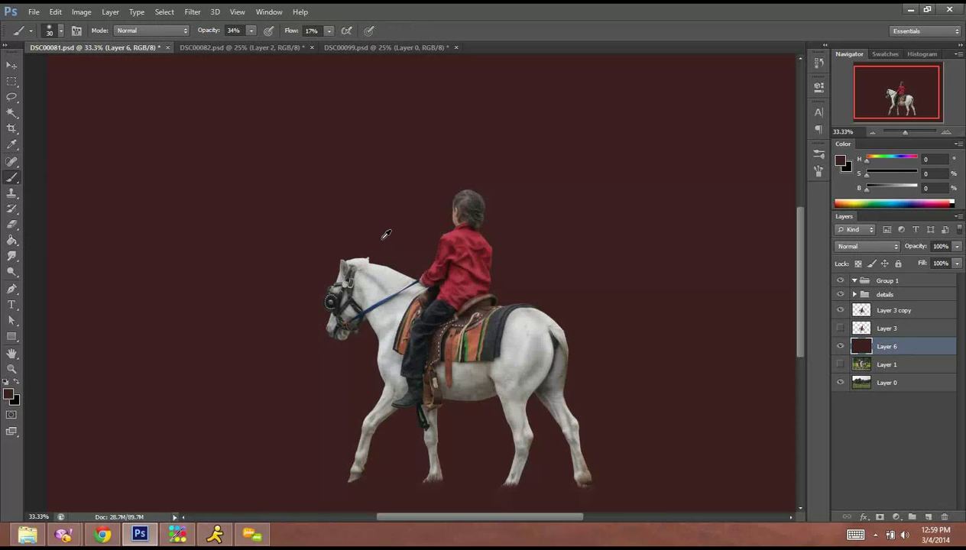
right_click(454, 260)
left_click_drag(432, 233, 426, 235)
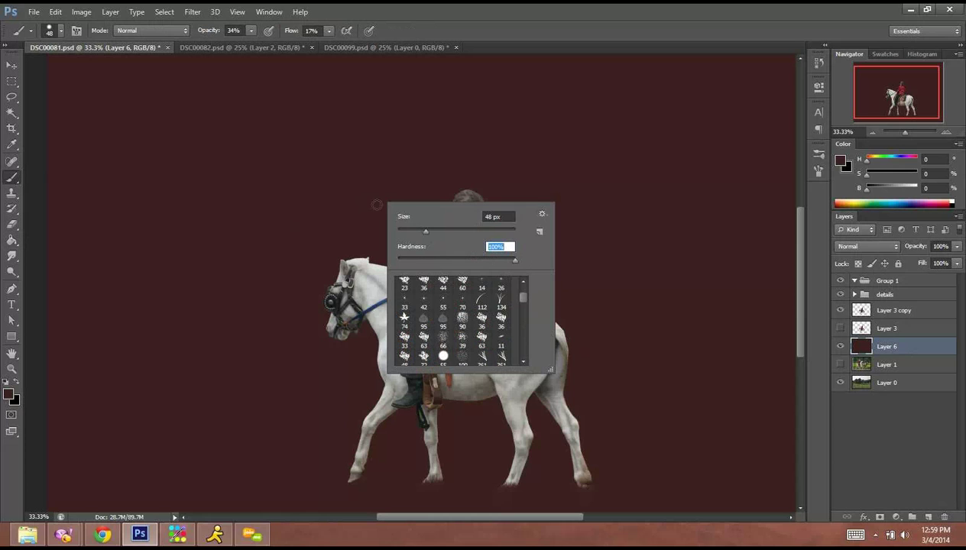
left_click(422, 231)
left_click(671, 22)
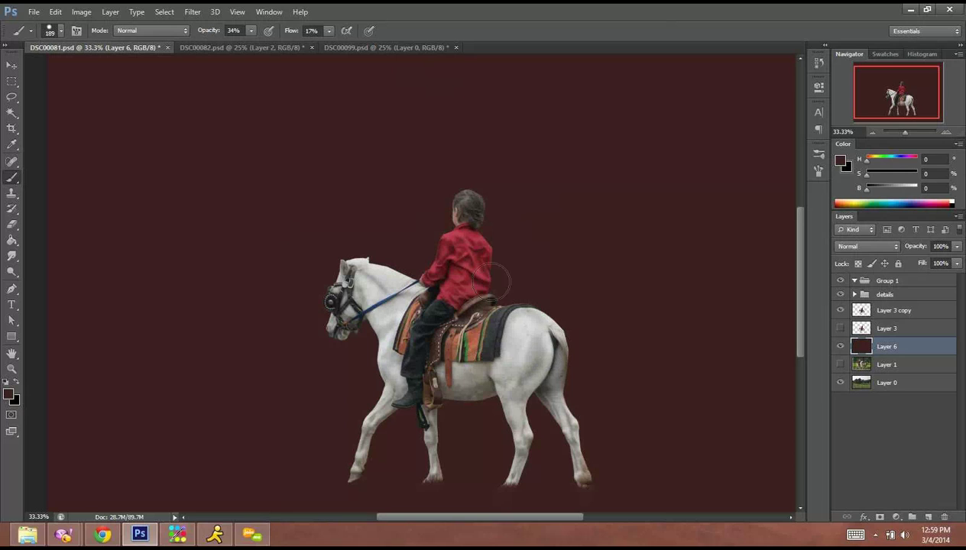
left_click(373, 281, "alt")
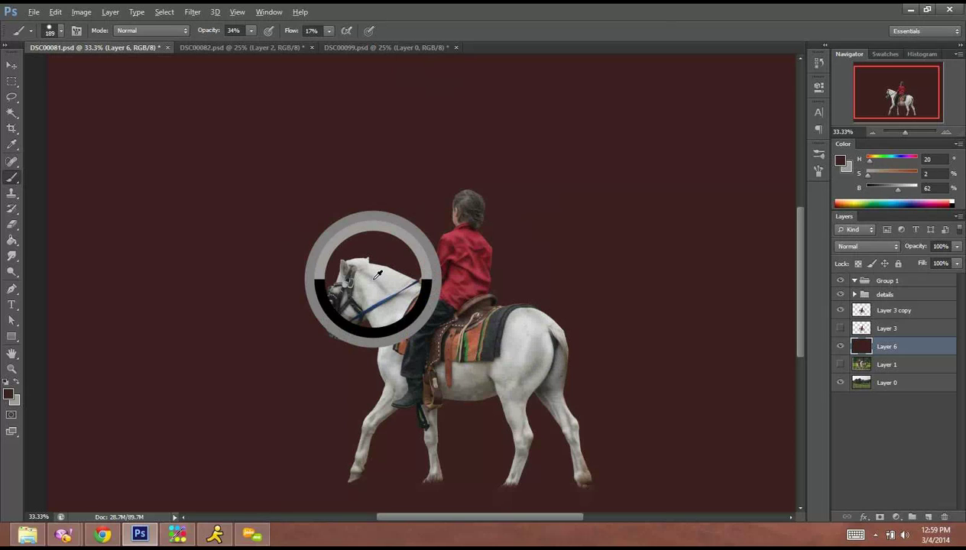
mouse_move(281, 170)
left_mouse_down()
mouse_move(276, 160)
mouse_move(286, 163)
left_mouse_up()
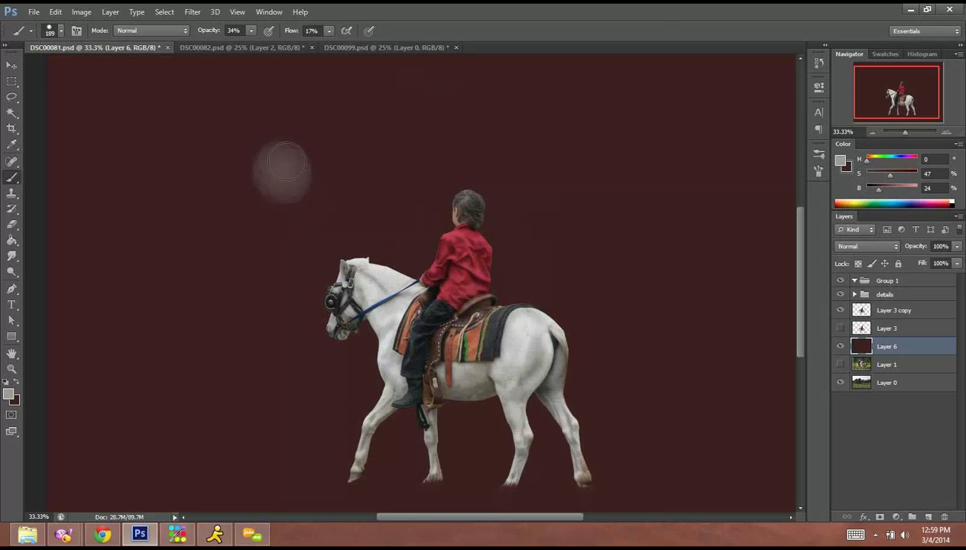
left_click(330, 32)
left_click_drag(289, 165, 282, 172)
Paint two lighter grey swatches sampled from the horse's neck and poll, overlapping the mid-grey swatch.
left_click(399, 274, "alt")
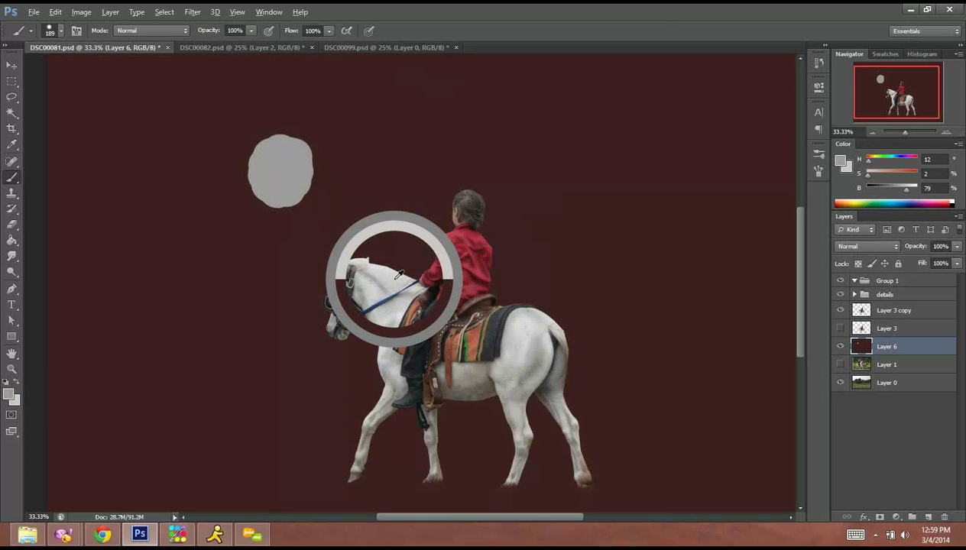
left_click_drag(306, 186, 305, 189)
left_click(358, 256, "alt")
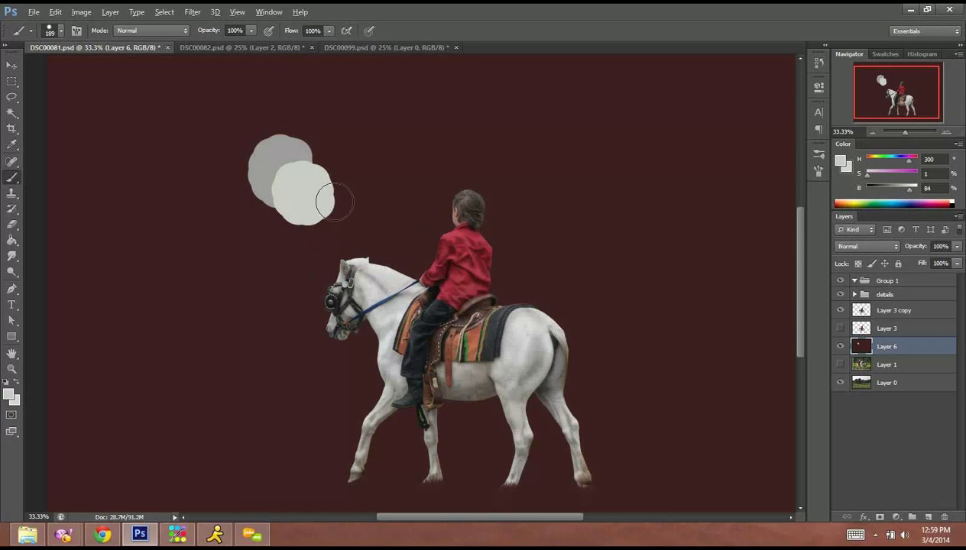
mouse_move(312, 131)
left_mouse_down()
mouse_move(313, 145)
mouse_move(318, 136)
left_mouse_up()
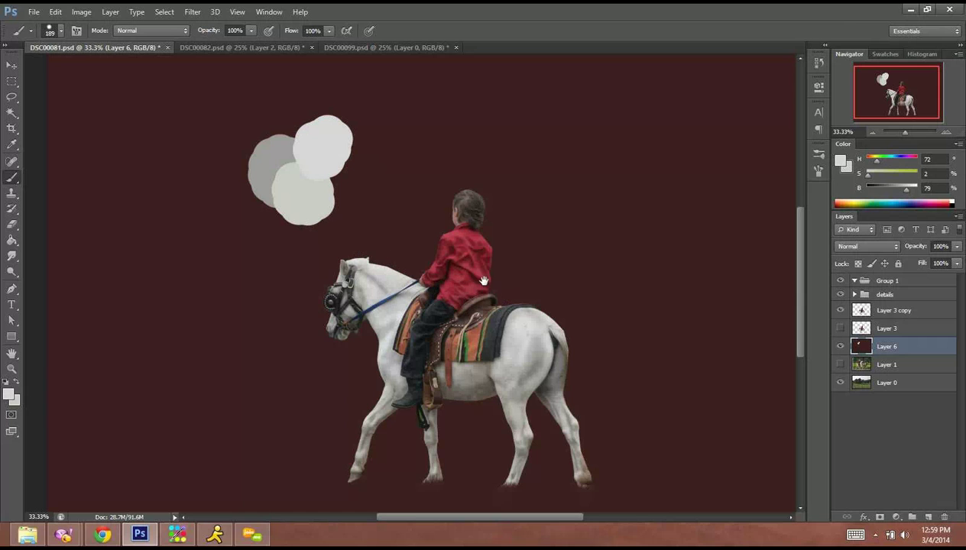
Sample the mid-grey swatch as the paint color and set the brush to 5 px with 57% hardness.
left_click_drag(484, 282, 475, 261)
left_click(260, 142, "alt")
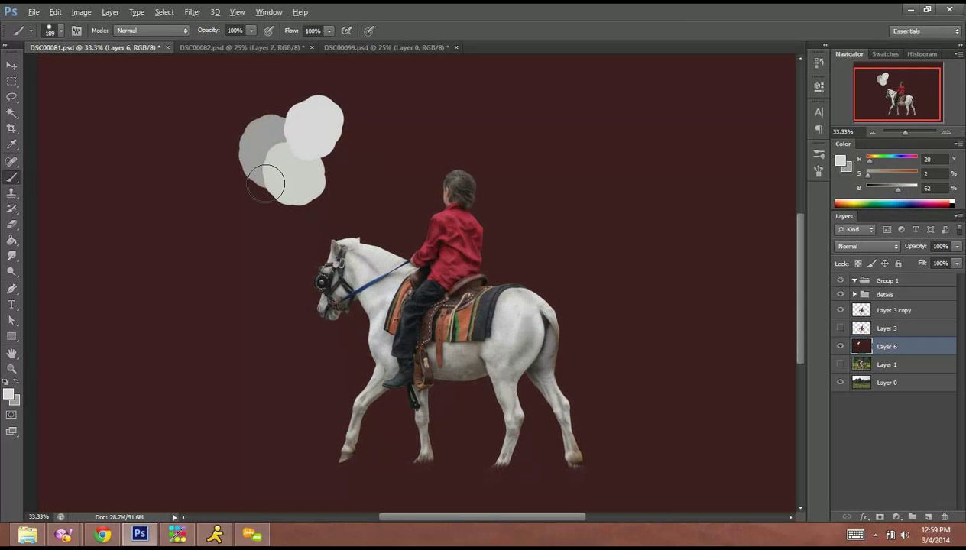
key("x")
right_click(364, 263)
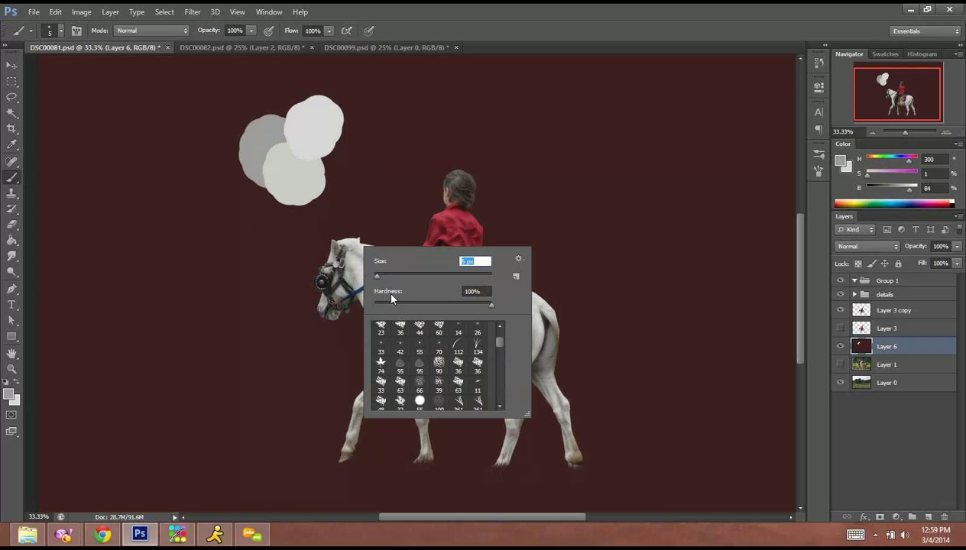
left_click(385, 304)
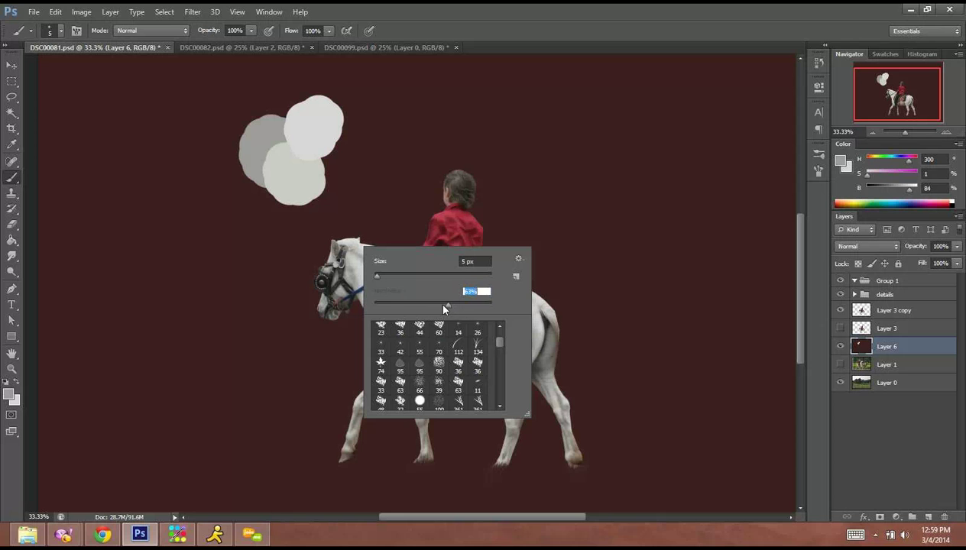
Add a new layer inside Group 1 and draw a thin upright mane hair above the crest of the horse's neck.
left_click(948, 133)
left_click(947, 133)
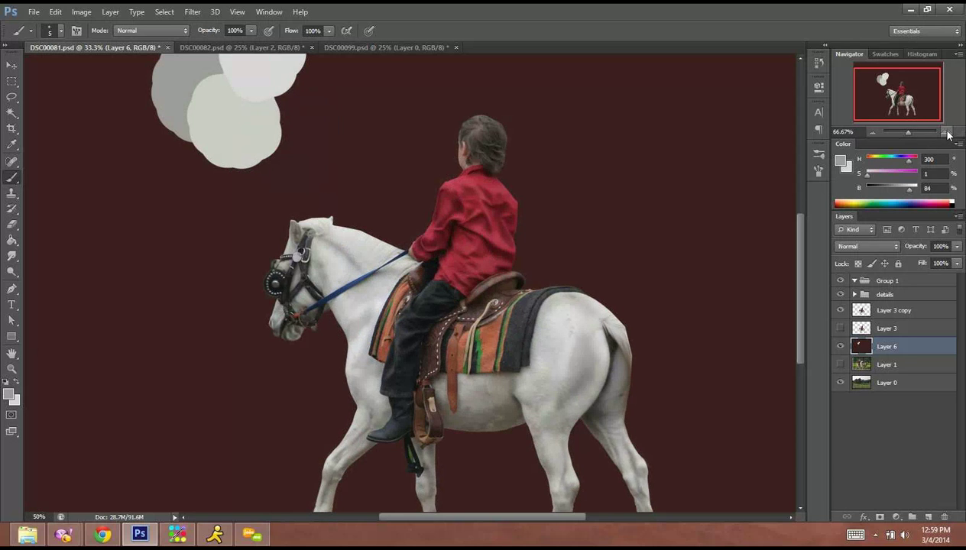
left_click(948, 133)
left_click(948, 133)
left_click_drag(360, 251, 431, 312)
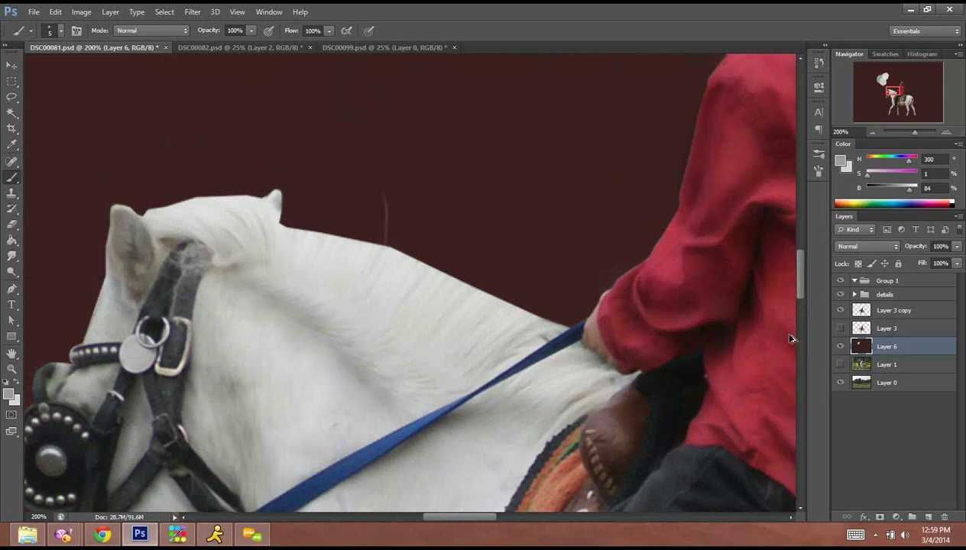
left_click(929, 517)
left_click_drag(347, 197, 346, 236)
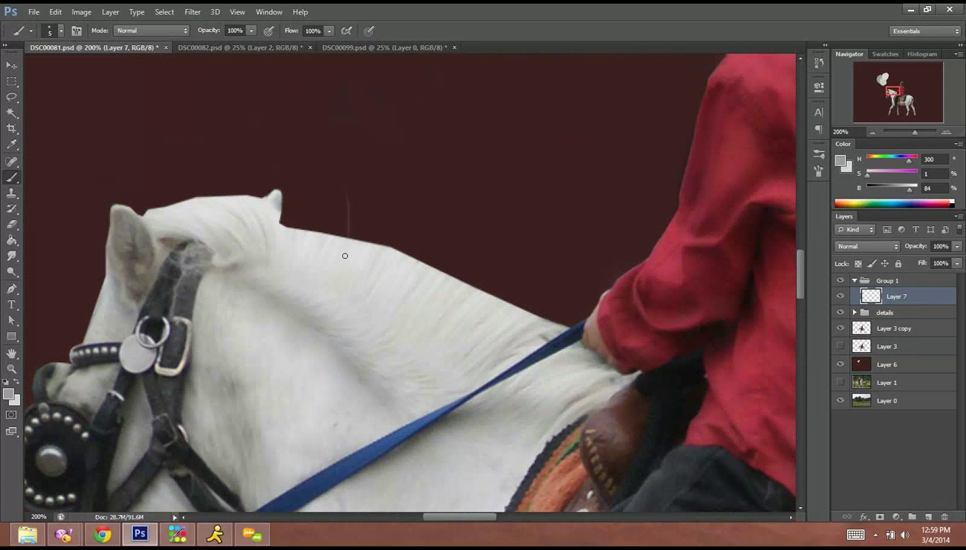
Enlarge the brush to 24 px and draw curved grey mane strands rising from the crest of the neck.
right_click(415, 288)
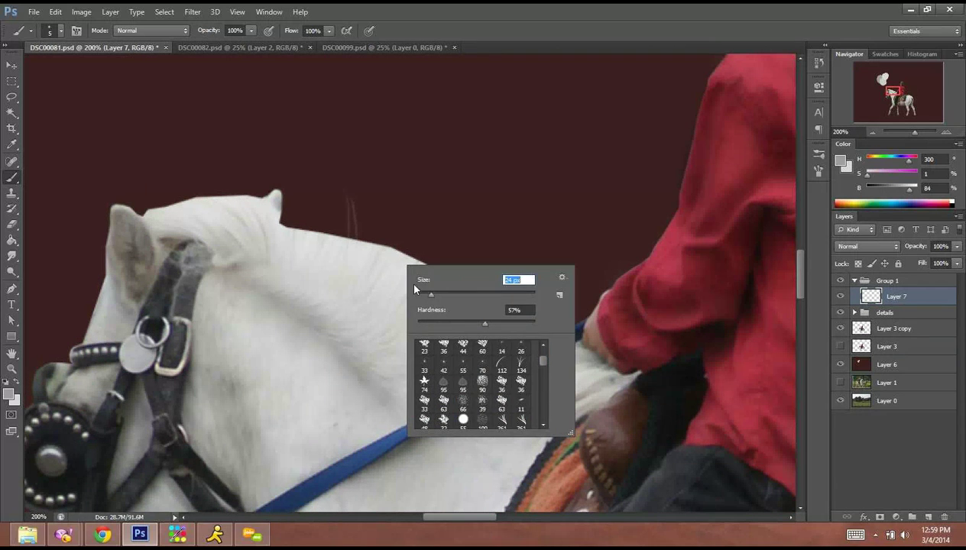
left_click(396, 199)
left_click_drag(403, 198, 337, 233)
left_click_drag(431, 187, 380, 244)
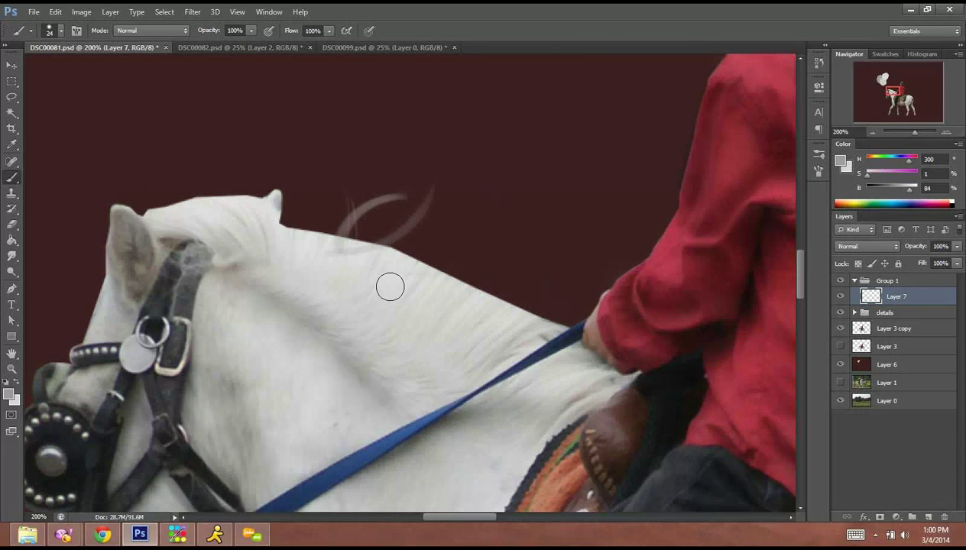
Try curved grey mane strands along the crest of the horse's neck, then undo the most recent ones.
key("ctrl+z")
mouse_move(324, 248)
left_mouse_down()
mouse_move(349, 172)
mouse_move(391, 140)
left_mouse_up()
left_click_drag(321, 229, 366, 201)
mouse_move(335, 245)
left_mouse_down()
mouse_move(457, 224)
mouse_move(410, 222)
mouse_move(463, 224)
left_mouse_up()
left_click_drag(408, 289, 483, 229)
mouse_move(422, 317)
left_mouse_down()
mouse_move(488, 270)
mouse_move(588, 278)
left_mouse_up()
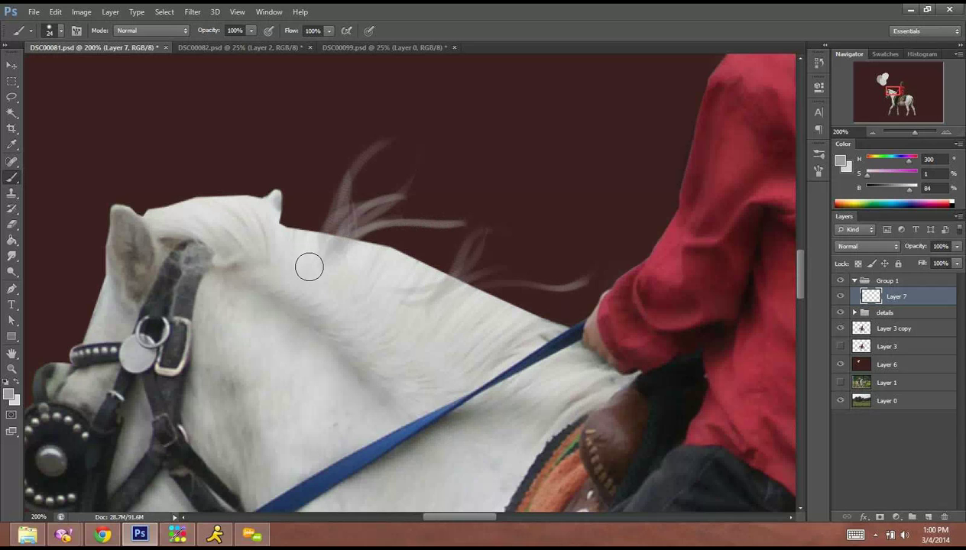
key("ctrl+alt+z")
key("ctrl+alt+z")
key("ctrl+alt+z")
key("ctrl+alt+z")
key("ctrl+alt+z")
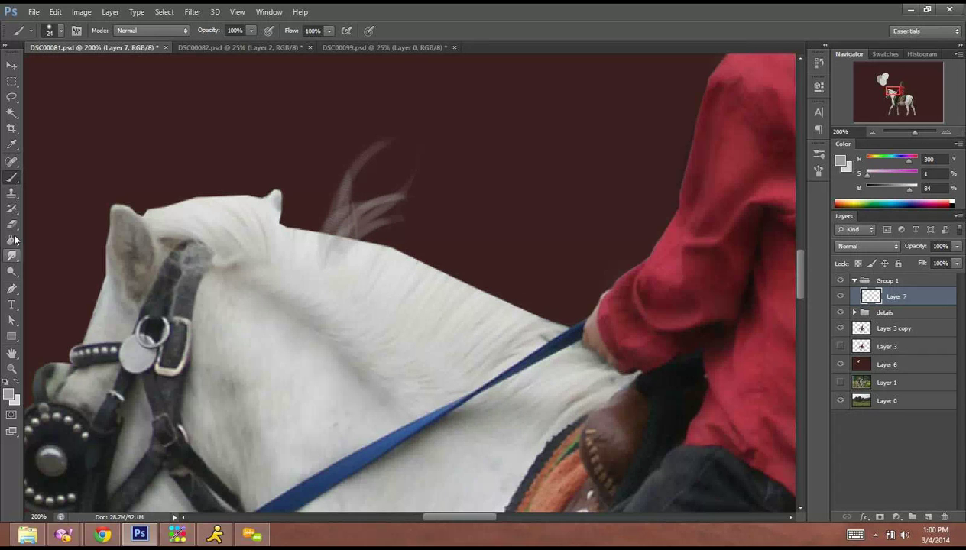
Erase the remaining trial strands above the neck with a hard round 81 px eraser at 100% hardness.
left_click(12, 225)
mouse_move(358, 253)
left_mouse_down()
mouse_move(334, 261)
mouse_move(333, 220)
left_mouse_up()
right_click(347, 241)
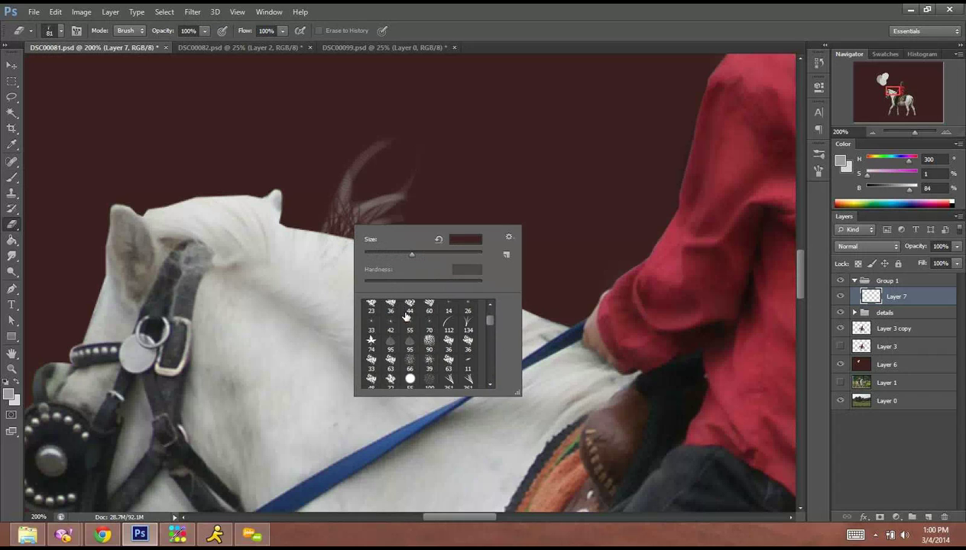
left_click(391, 309)
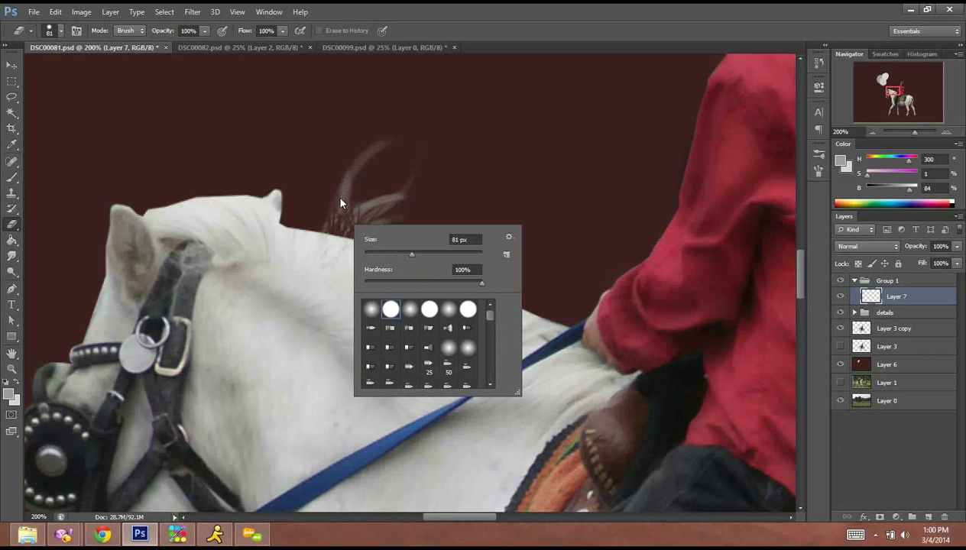
mouse_move(337, 196)
left_mouse_down()
mouse_move(361, 208)
mouse_move(399, 151)
left_mouse_up()
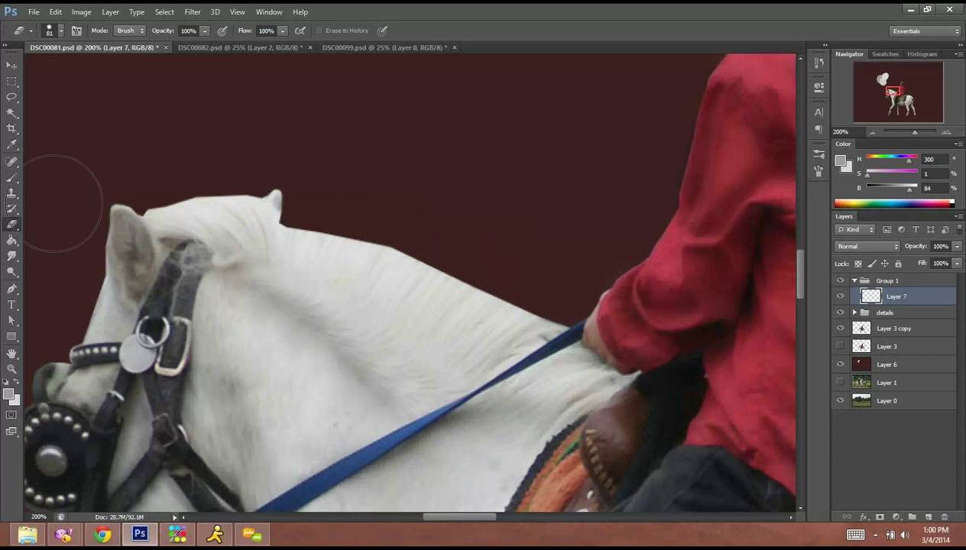
Brush curved grey forelock strands over the poll and down the forehead, ending in a curled wisp above the blinker.
left_click(12, 177)
left_click_drag(267, 276, 431, 223)
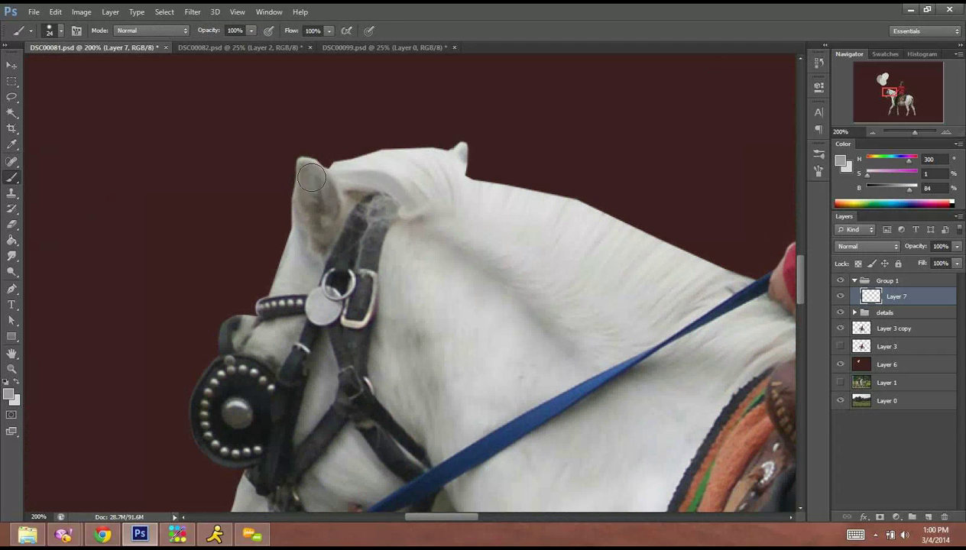
mouse_move(306, 159)
left_mouse_down()
mouse_move(386, 181)
mouse_move(372, 159)
mouse_move(379, 190)
mouse_move(454, 203)
mouse_move(448, 193)
mouse_move(391, 193)
mouse_move(413, 207)
mouse_move(368, 166)
mouse_move(461, 187)
mouse_move(396, 181)
mouse_move(457, 172)
mouse_move(368, 178)
mouse_move(441, 166)
mouse_move(444, 159)
mouse_move(402, 179)
mouse_move(404, 145)
mouse_move(367, 197)
mouse_move(312, 200)
mouse_move(295, 300)
mouse_move(305, 227)
mouse_move(273, 228)
mouse_move(300, 265)
mouse_move(235, 275)
mouse_move(270, 253)
mouse_move(240, 280)
mouse_move(296, 228)
mouse_move(207, 321)
left_mouse_up()
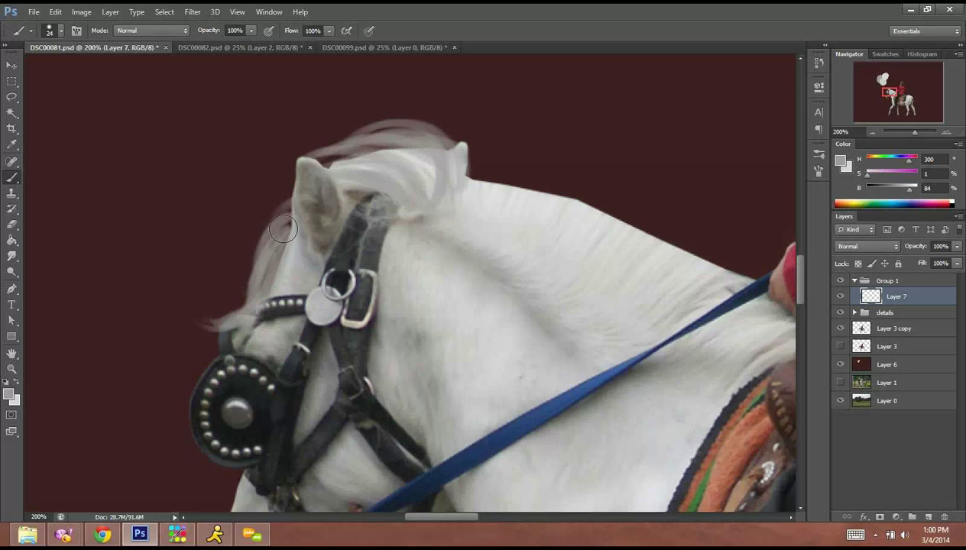
mouse_move(261, 279)
left_mouse_down()
mouse_move(293, 203)
mouse_move(254, 314)
mouse_move(273, 259)
mouse_move(267, 241)
mouse_move(191, 289)
mouse_move(286, 231)
left_mouse_up()
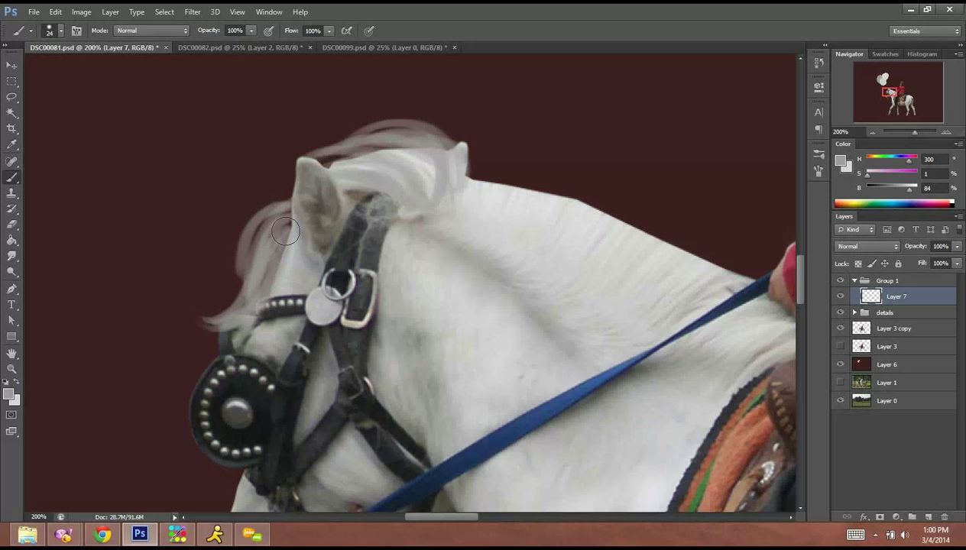
mouse_move(237, 265)
left_mouse_down()
mouse_move(288, 183)
mouse_move(350, 157)
mouse_move(312, 227)
left_mouse_up()
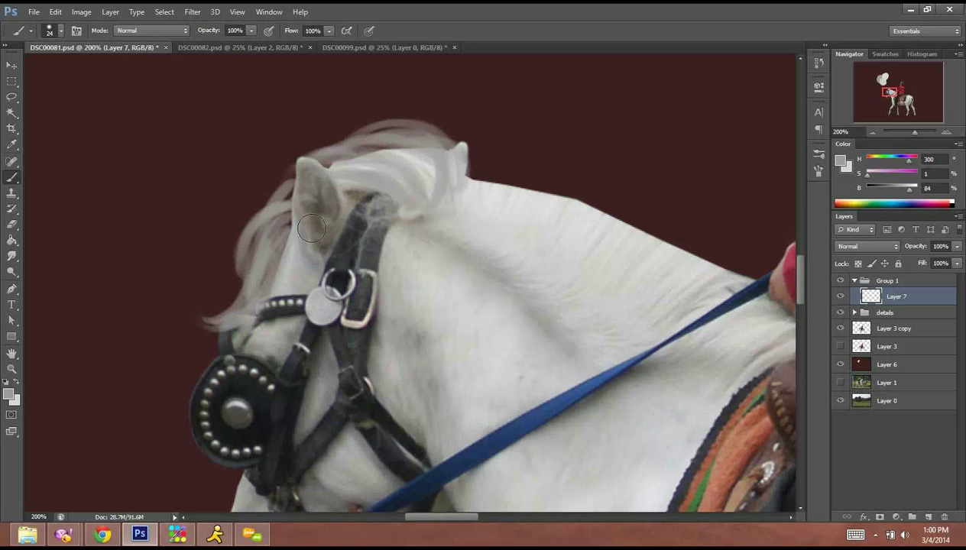
mouse_move(278, 262)
left_mouse_down()
mouse_move(309, 243)
mouse_move(344, 187)
left_mouse_up()
mouse_move(288, 254)
left_mouse_down()
mouse_move(205, 320)
mouse_move(254, 301)
mouse_move(165, 350)
left_mouse_up()
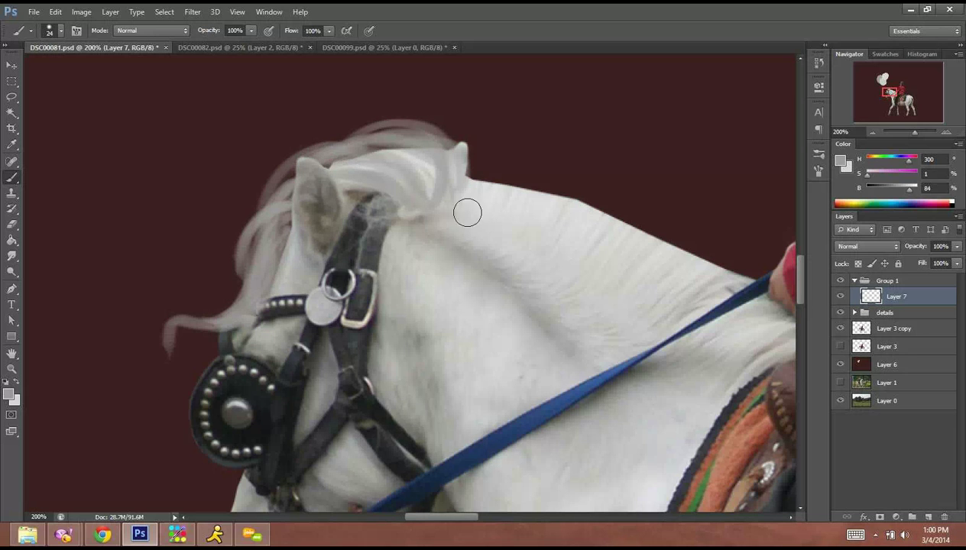
Paint long grey mane strands flowing back from behind the far ear above the crest toward the rider's hand.
left_click_drag(463, 202, 611, 206)
left_click_drag(465, 183, 623, 195)
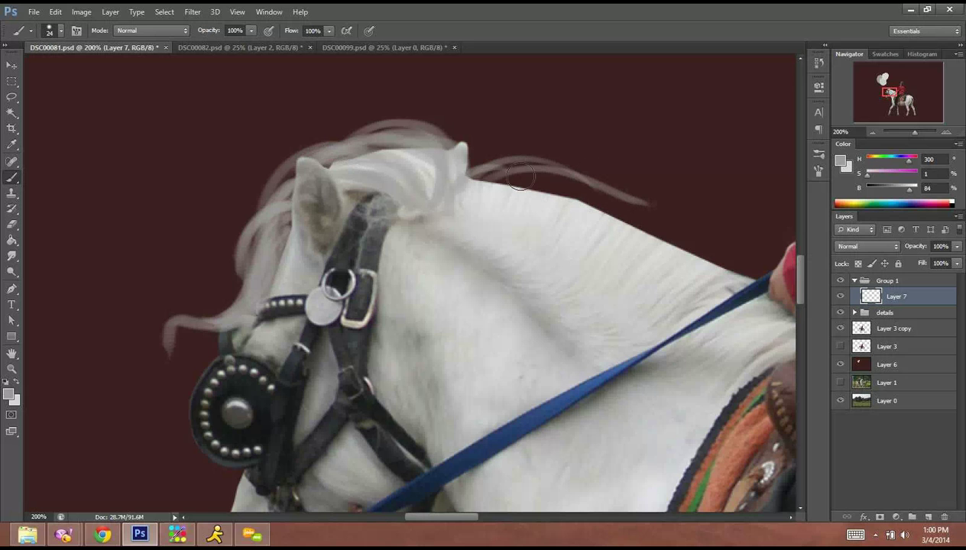
left_click_drag(515, 175, 736, 238)
left_click_drag(551, 243, 339, 202)
mouse_move(281, 173)
left_mouse_down()
mouse_move(413, 183)
mouse_move(511, 178)
mouse_move(359, 218)
left_mouse_up()
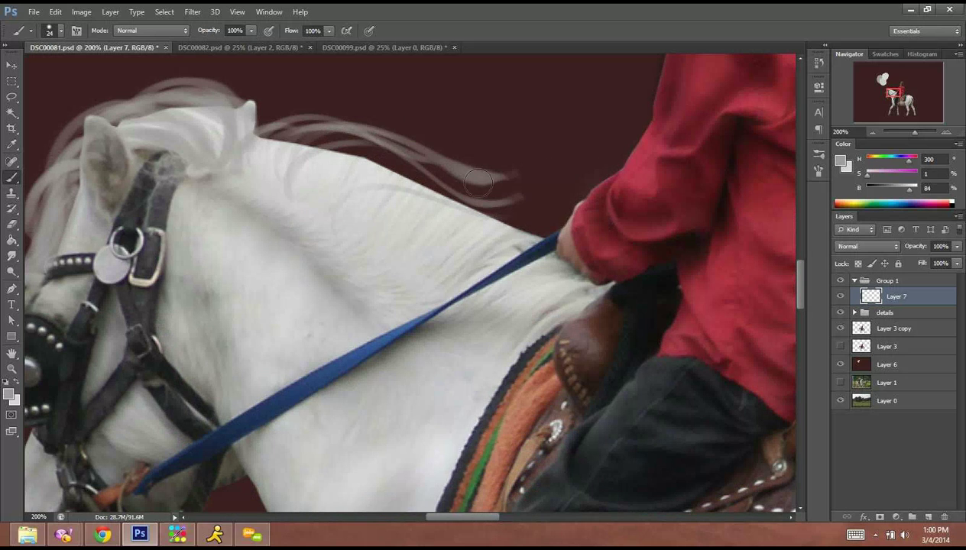
mouse_move(566, 191)
left_mouse_down()
mouse_move(459, 226)
mouse_move(405, 205)
left_mouse_up()
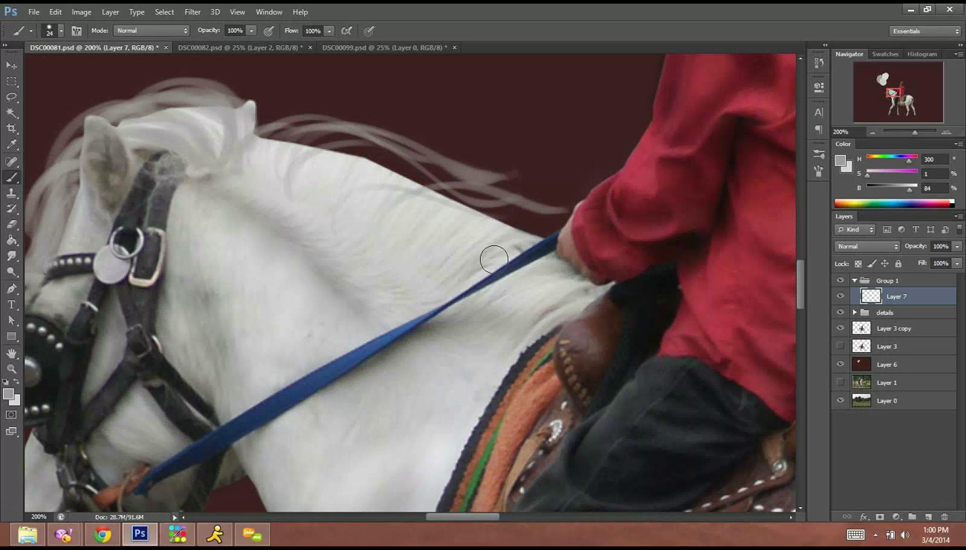
Paint rows of curved grey strands across the upper neck, sweeping over the crest between the ear and the rein.
mouse_move(452, 270)
left_mouse_down()
mouse_move(532, 214)
mouse_move(547, 235)
left_mouse_up()
left_click_drag(391, 251, 497, 209)
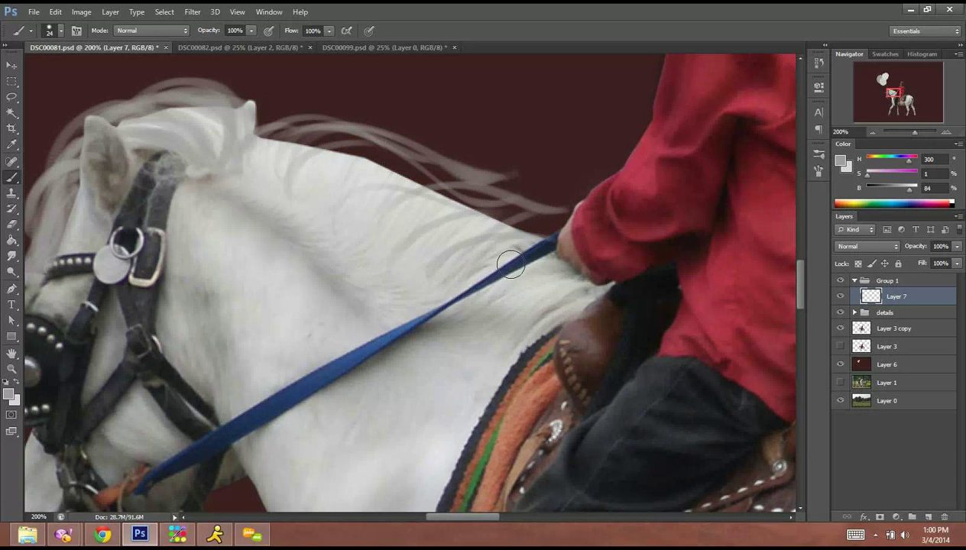
mouse_move(487, 259)
left_mouse_down()
mouse_move(449, 233)
mouse_move(331, 240)
mouse_move(310, 222)
mouse_move(453, 157)
left_mouse_up()
left_click_drag(330, 201, 540, 184)
left_click_drag(294, 205, 533, 183)
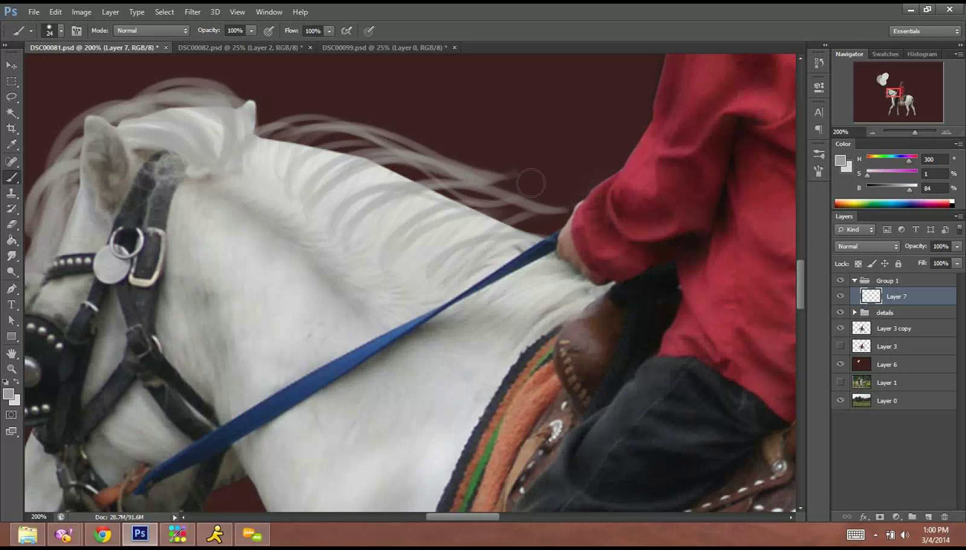
mouse_move(336, 193)
left_mouse_down()
mouse_move(303, 183)
mouse_move(287, 164)
mouse_move(330, 171)
mouse_move(253, 166)
mouse_move(358, 176)
mouse_move(261, 183)
left_mouse_up()
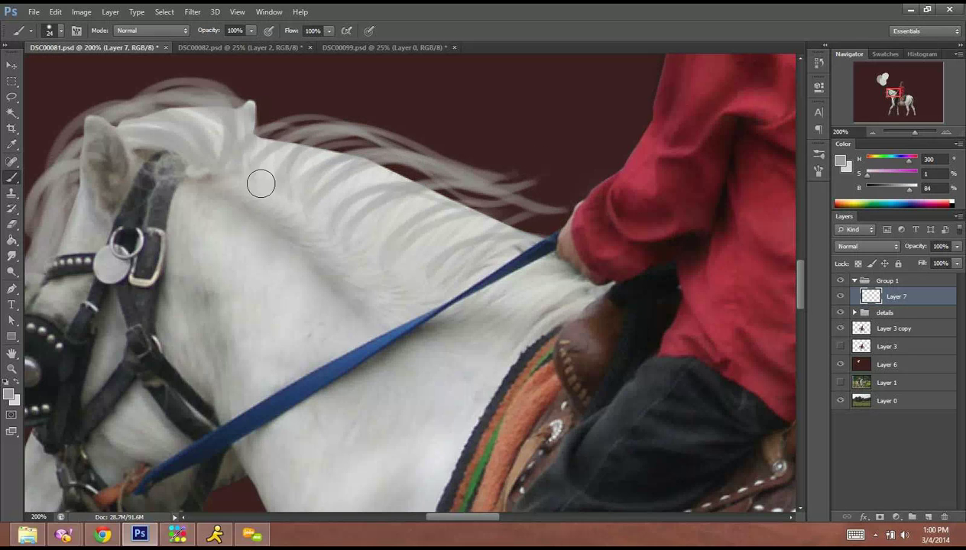
mouse_move(313, 158)
left_mouse_down()
mouse_move(529, 109)
mouse_move(357, 155)
mouse_move(309, 152)
mouse_move(594, 118)
mouse_move(442, 179)
mouse_move(365, 184)
mouse_move(251, 140)
mouse_move(361, 185)
left_mouse_up()
left_click_drag(275, 141, 501, 221)
left_click_drag(370, 211, 527, 243)
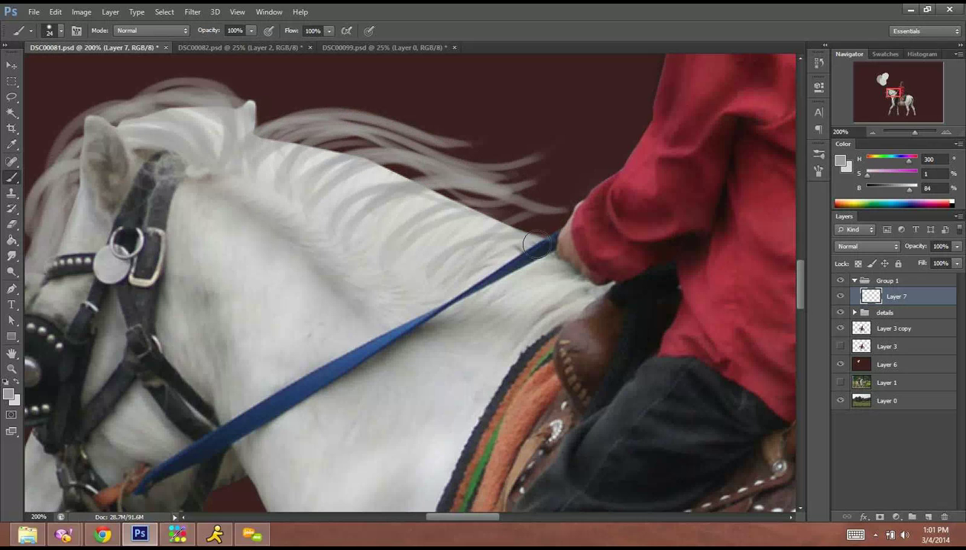
Paint strands at the withers and over the rider's sleeve, and fill the mane and forelock with solid grey.
mouse_move(616, 182)
left_mouse_down()
mouse_move(478, 235)
mouse_move(518, 262)
mouse_move(653, 210)
mouse_move(503, 244)
mouse_move(505, 290)
mouse_move(549, 271)
left_mouse_up()
mouse_move(509, 332)
left_mouse_down()
mouse_move(575, 289)
mouse_move(627, 283)
left_mouse_up()
mouse_move(515, 309)
left_mouse_down()
mouse_move(541, 284)
mouse_move(507, 308)
mouse_move(542, 272)
mouse_move(497, 301)
mouse_move(573, 260)
mouse_move(544, 294)
mouse_move(470, 285)
mouse_move(511, 239)
mouse_move(479, 278)
mouse_move(527, 246)
mouse_move(435, 253)
mouse_move(427, 282)
mouse_move(499, 228)
mouse_move(357, 233)
mouse_move(255, 183)
mouse_move(426, 273)
mouse_move(248, 176)
mouse_move(455, 288)
mouse_move(312, 205)
mouse_move(480, 275)
mouse_move(450, 273)
mouse_move(351, 216)
mouse_move(343, 202)
mouse_move(482, 266)
mouse_move(415, 214)
mouse_move(319, 158)
mouse_move(271, 173)
mouse_move(255, 168)
mouse_move(305, 135)
mouse_move(244, 158)
mouse_move(300, 143)
mouse_move(255, 164)
mouse_move(383, 150)
mouse_move(281, 170)
mouse_move(393, 153)
mouse_move(281, 179)
mouse_move(379, 183)
mouse_move(304, 164)
mouse_move(448, 215)
mouse_move(367, 173)
mouse_move(465, 202)
mouse_move(446, 215)
mouse_move(513, 219)
mouse_move(444, 216)
mouse_move(532, 227)
mouse_move(438, 223)
mouse_move(474, 210)
mouse_move(527, 217)
mouse_move(412, 184)
mouse_move(458, 175)
left_mouse_up()
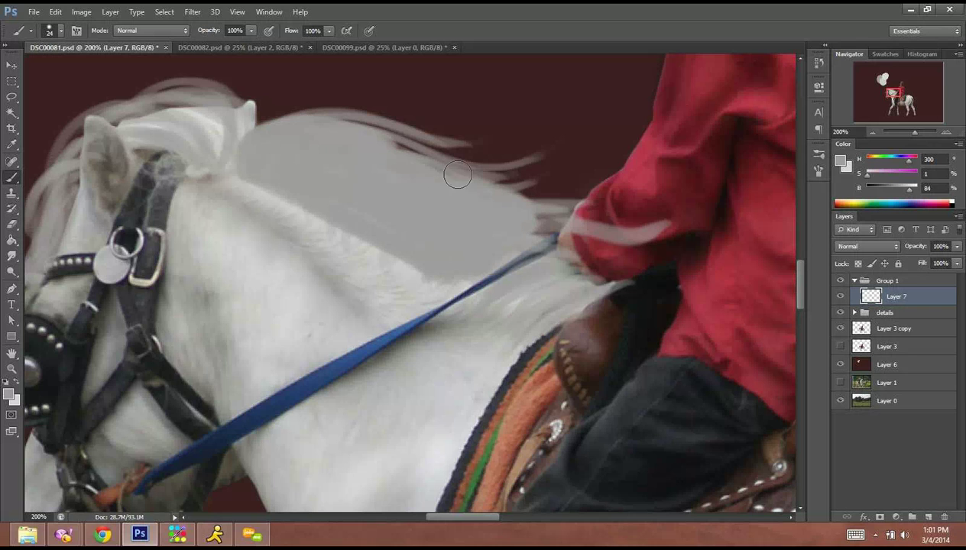
mouse_move(355, 147)
left_mouse_down()
mouse_move(410, 231)
mouse_move(283, 173)
mouse_move(374, 224)
mouse_move(262, 164)
mouse_move(296, 168)
mouse_move(233, 164)
left_mouse_up()
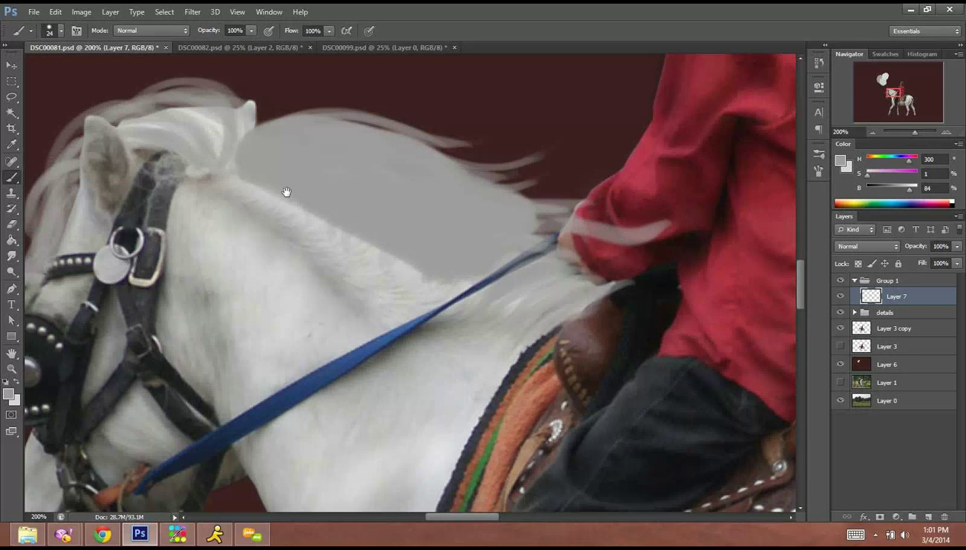
mouse_move(286, 192)
left_mouse_down()
mouse_move(438, 171)
mouse_move(406, 155)
mouse_move(369, 108)
mouse_move(423, 152)
mouse_move(374, 113)
mouse_move(433, 144)
mouse_move(417, 125)
mouse_move(437, 145)
mouse_move(367, 121)
mouse_move(425, 156)
mouse_move(341, 131)
mouse_move(412, 146)
mouse_move(345, 131)
mouse_move(403, 155)
mouse_move(371, 144)
mouse_move(392, 147)
mouse_move(374, 132)
mouse_move(371, 144)
mouse_move(316, 148)
mouse_move(408, 160)
mouse_move(379, 157)
mouse_move(389, 167)
mouse_move(330, 146)
mouse_move(377, 159)
mouse_move(365, 146)
mouse_move(383, 151)
mouse_move(417, 129)
mouse_move(339, 112)
mouse_move(391, 118)
mouse_move(322, 124)
mouse_move(338, 130)
mouse_move(302, 116)
mouse_move(333, 131)
mouse_move(278, 142)
mouse_move(281, 130)
mouse_move(266, 165)
mouse_move(277, 140)
mouse_move(273, 200)
mouse_move(268, 152)
mouse_move(247, 236)
mouse_move(266, 172)
mouse_move(230, 212)
mouse_move(260, 174)
mouse_move(267, 145)
left_mouse_up()
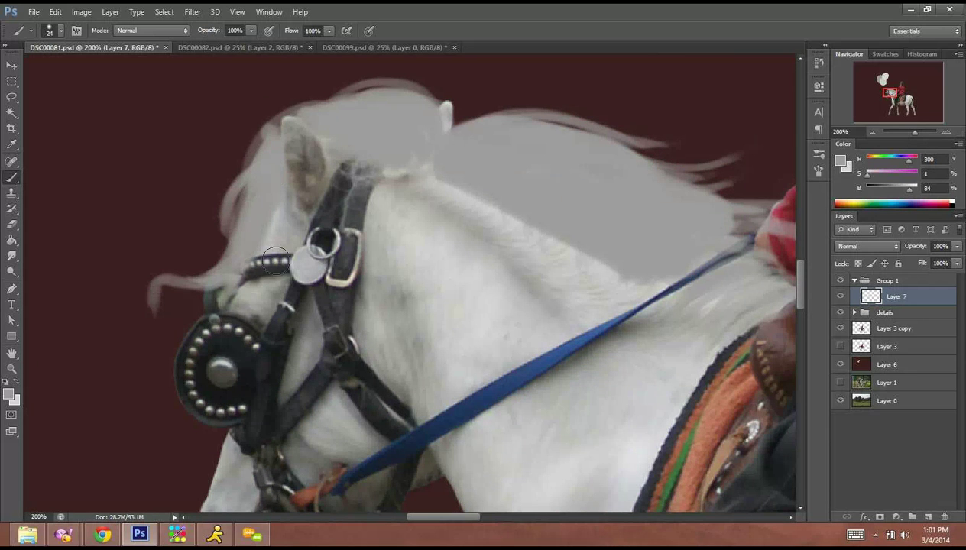
Reduce the brush to 8 px and draw fine hairs along the mane's upper edge behind the far ear.
right_click(406, 199)
left_click_drag(424, 230, 422, 228)
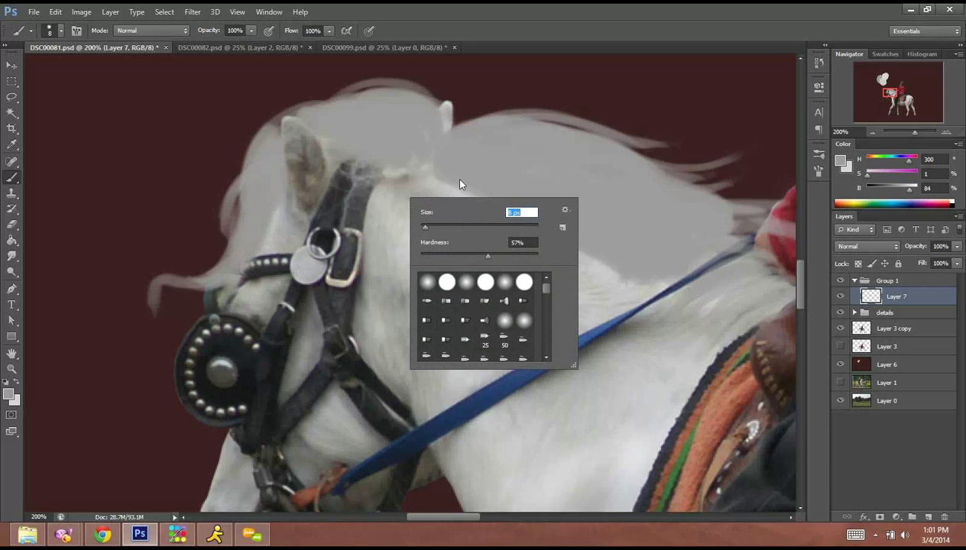
left_click(490, 131)
mouse_move(493, 135)
left_mouse_down()
mouse_move(510, 108)
mouse_move(485, 144)
mouse_move(502, 102)
mouse_move(512, 141)
left_mouse_up()
mouse_move(566, 112)
left_mouse_down()
mouse_move(457, 123)
mouse_move(562, 137)
left_mouse_up()
left_click_drag(498, 109, 565, 154)
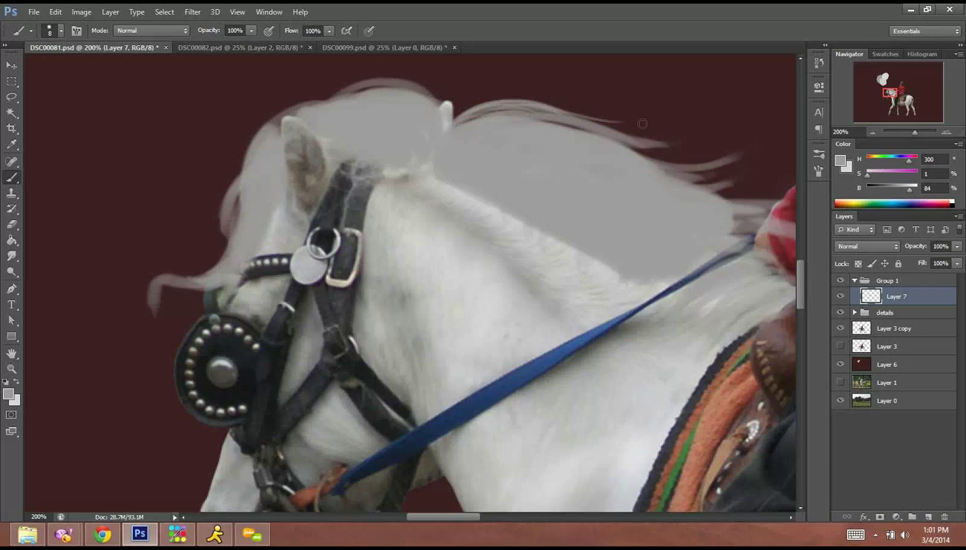
Draw more fine flyaway hairs along the mane's upper edge, including a long curled wisp trailing toward the rider.
left_click_drag(620, 123, 557, 126)
left_click_drag(655, 152, 577, 127)
left_click_drag(693, 138, 604, 135)
key("ctrl+z")
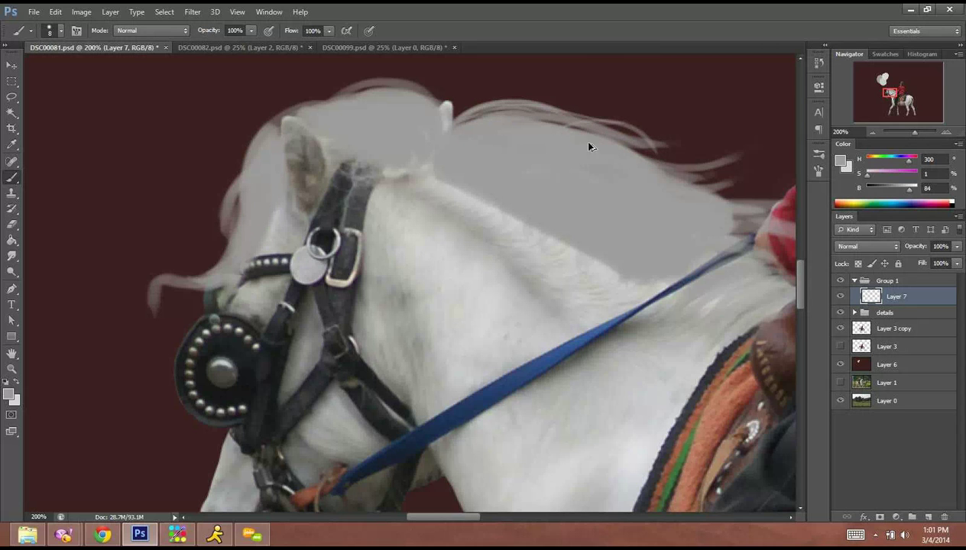
left_click_drag(668, 135, 570, 116)
left_click_drag(762, 168, 618, 143)
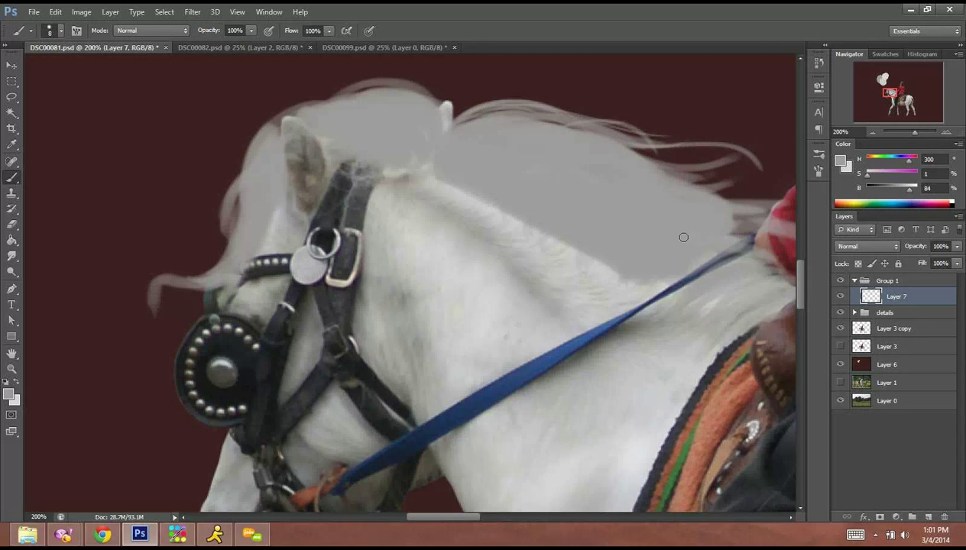
Add fine hairs at the back end of the mane and extend the strand crossing the rider's red sleeve.
left_click_drag(475, 241, 384, 259)
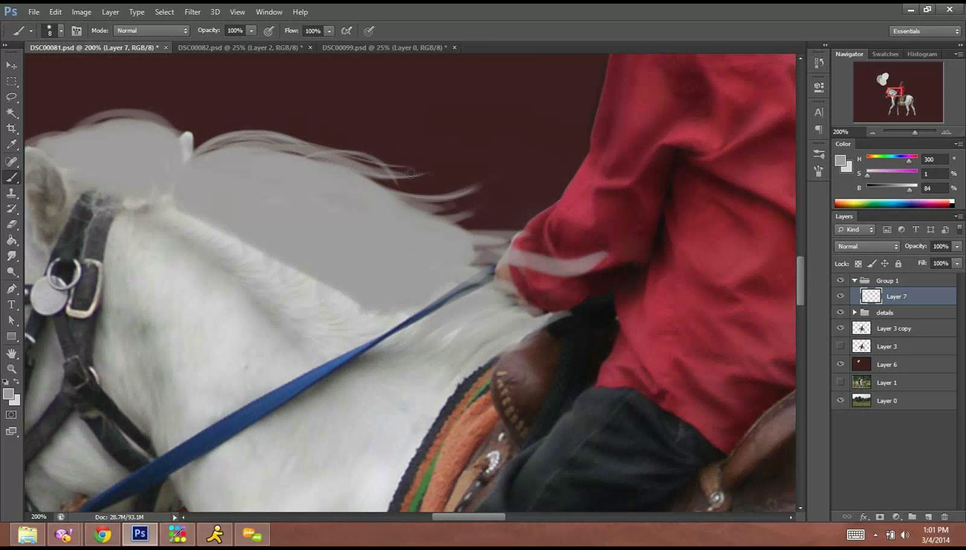
mouse_move(413, 211)
left_mouse_down()
mouse_move(482, 219)
mouse_move(443, 227)
left_mouse_up()
left_click_drag(445, 262, 655, 252)
key("ctrl+z")
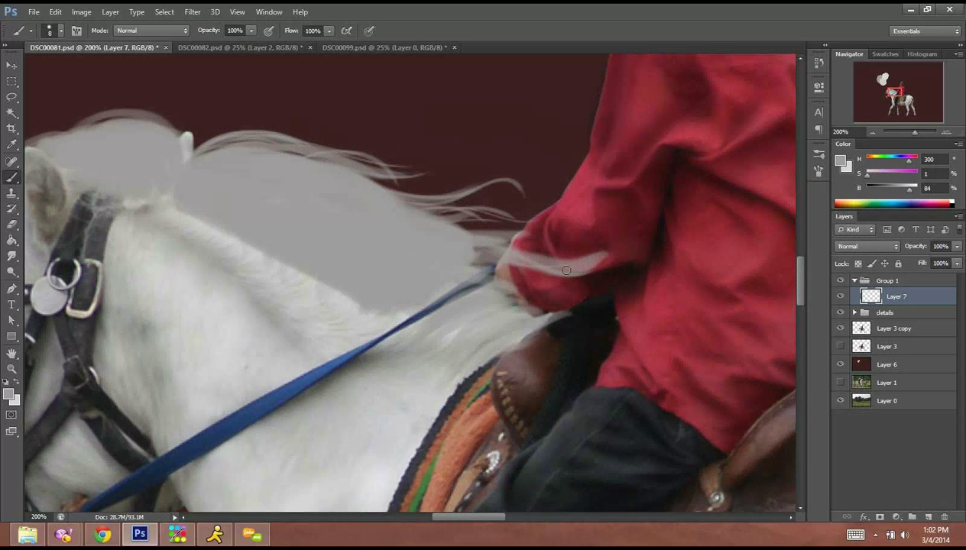
left_click_drag(462, 251, 652, 259)
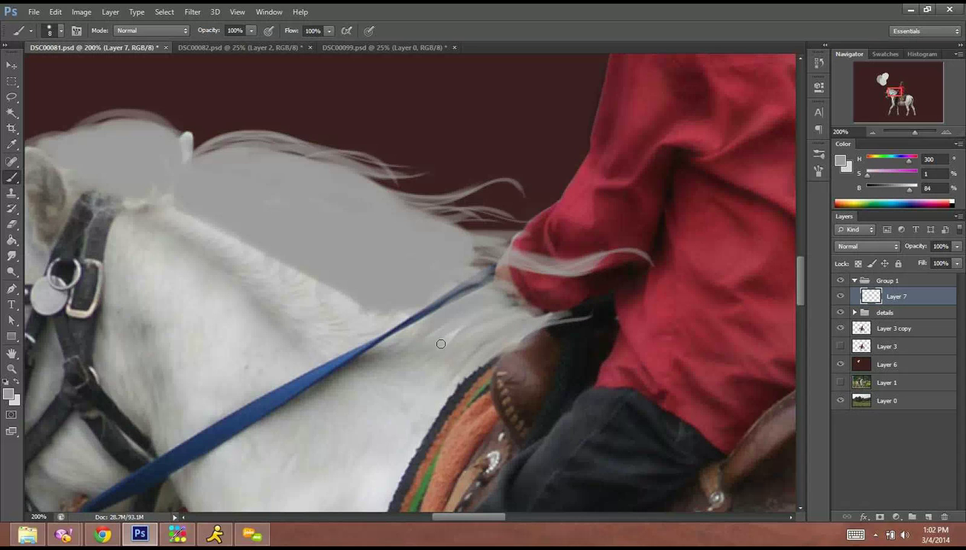
Paint a curved strand over the sleeve's cuff and fill the mane between the rein and saddle with grey.
mouse_move(425, 302)
left_mouse_down()
mouse_move(481, 277)
mouse_move(527, 272)
left_mouse_up()
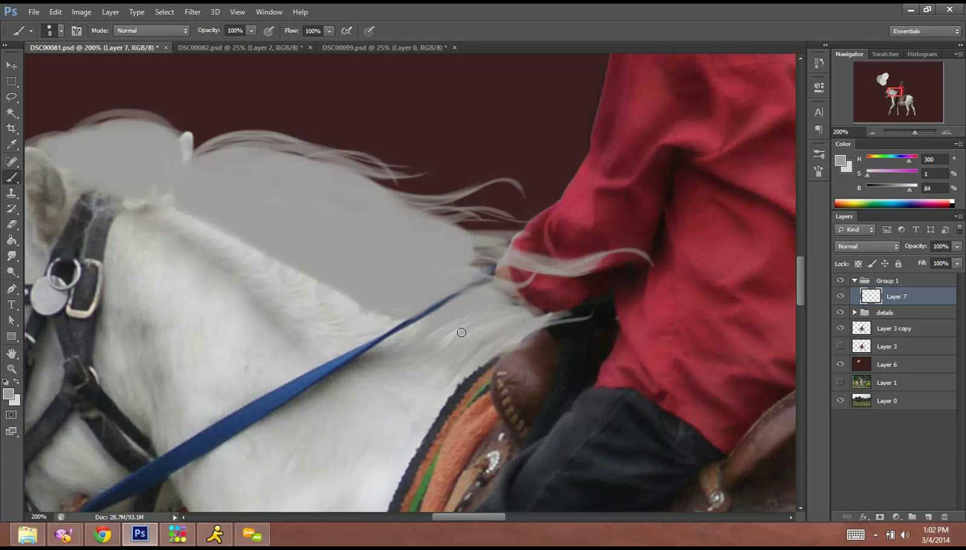
left_click_drag(473, 330, 463, 316)
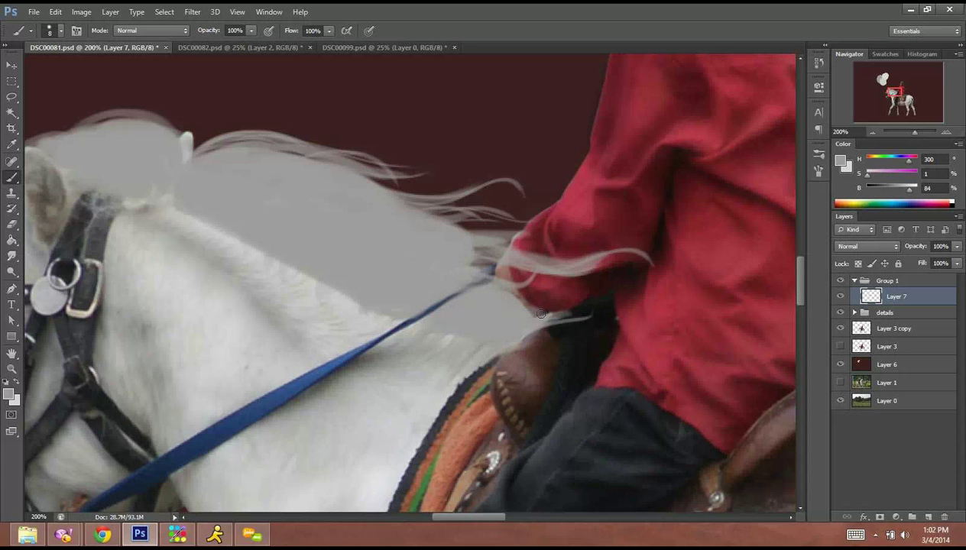
left_click_drag(558, 304, 551, 315)
Draw thin upright hairs around the far ear and fine hairs along the top of the forelock.
left_click_drag(387, 286, 628, 323)
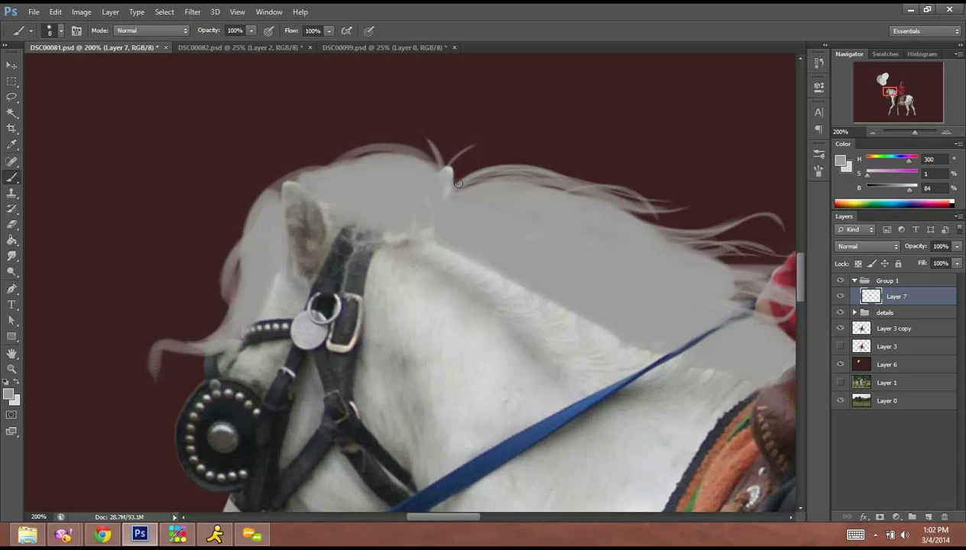
mouse_move(457, 184)
left_mouse_down()
mouse_move(493, 172)
mouse_move(504, 197)
left_mouse_up()
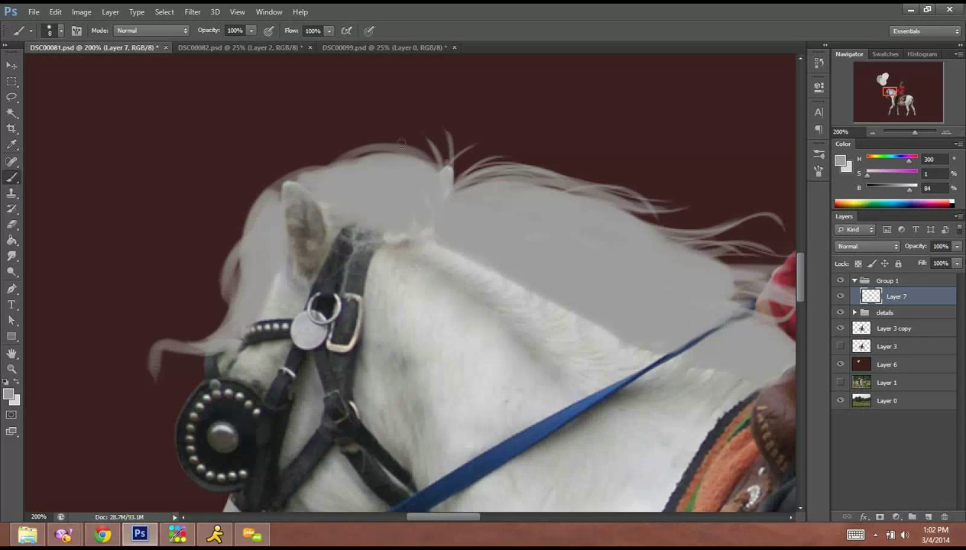
mouse_move(402, 143)
left_mouse_down()
mouse_move(377, 162)
mouse_move(353, 213)
mouse_move(298, 242)
left_mouse_up()
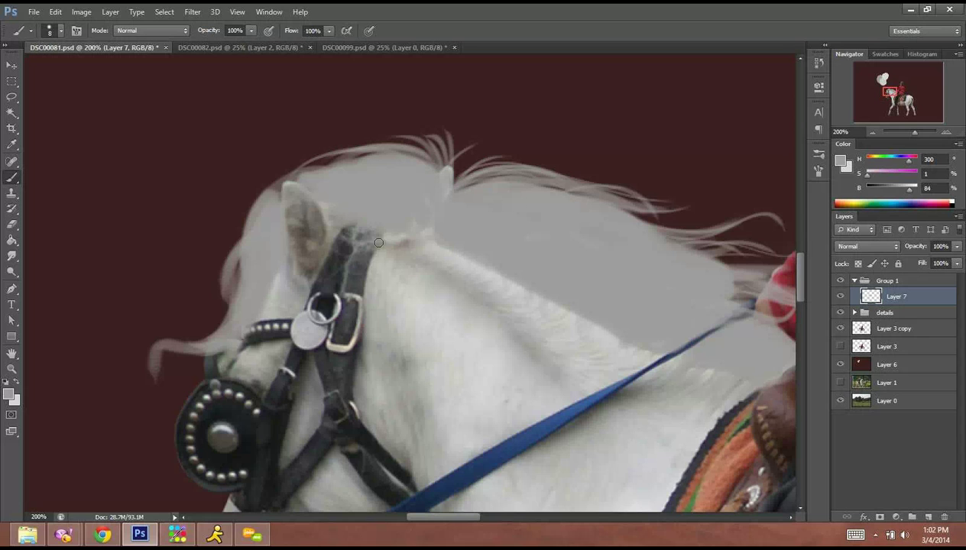
Draw fine hairs down the forelock's front edge and a long wisp past the blinker, undoing the last stroke.
mouse_move(355, 155)
left_mouse_down()
mouse_move(272, 182)
mouse_move(228, 289)
mouse_move(189, 321)
left_mouse_up()
left_click_drag(112, 367, 205, 350)
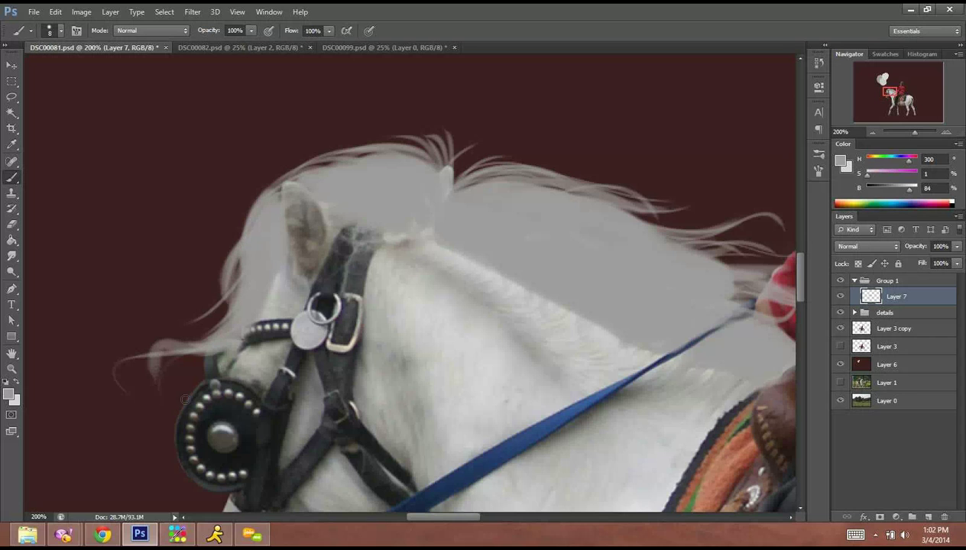
mouse_move(185, 399)
left_mouse_down()
mouse_move(238, 315)
mouse_move(220, 304)
left_mouse_up()
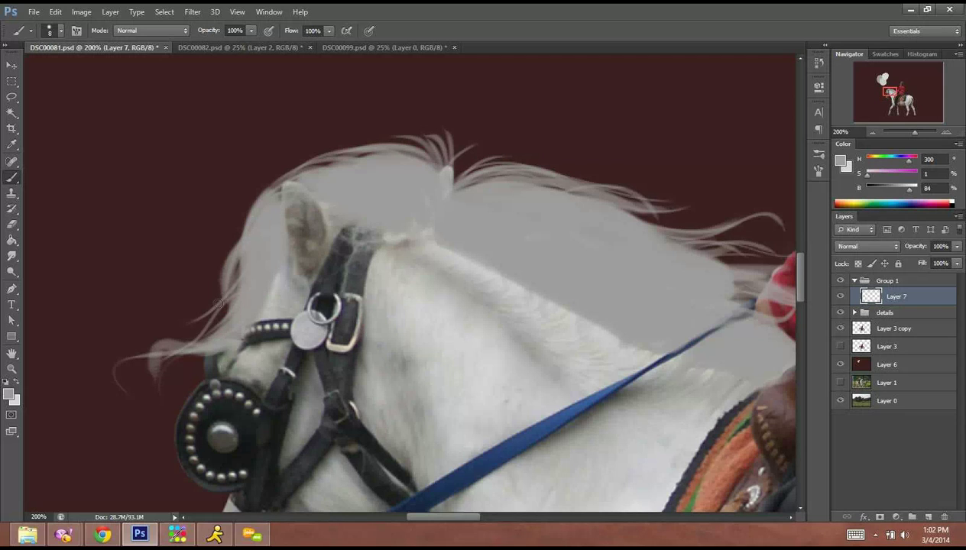
key("ctrl+z")
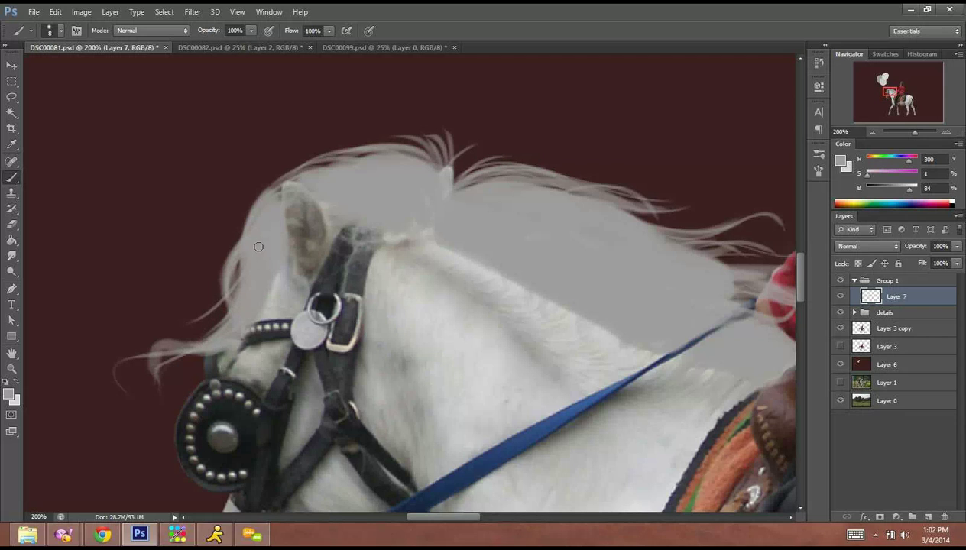
Add fine hairs through the front of the forelock and along its edge just above the ear.
mouse_move(258, 247)
left_mouse_down()
mouse_move(218, 290)
mouse_move(253, 332)
left_mouse_up()
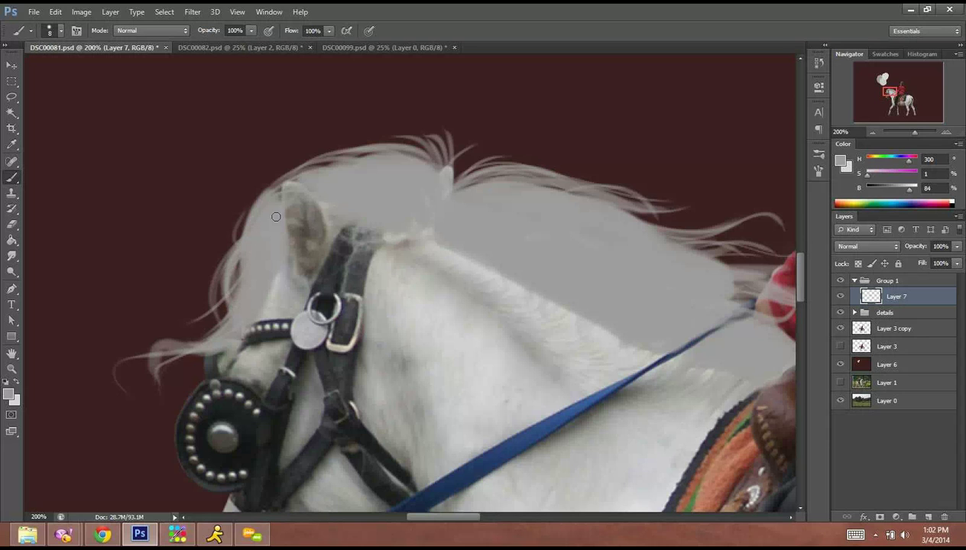
left_click_drag(260, 265, 249, 267)
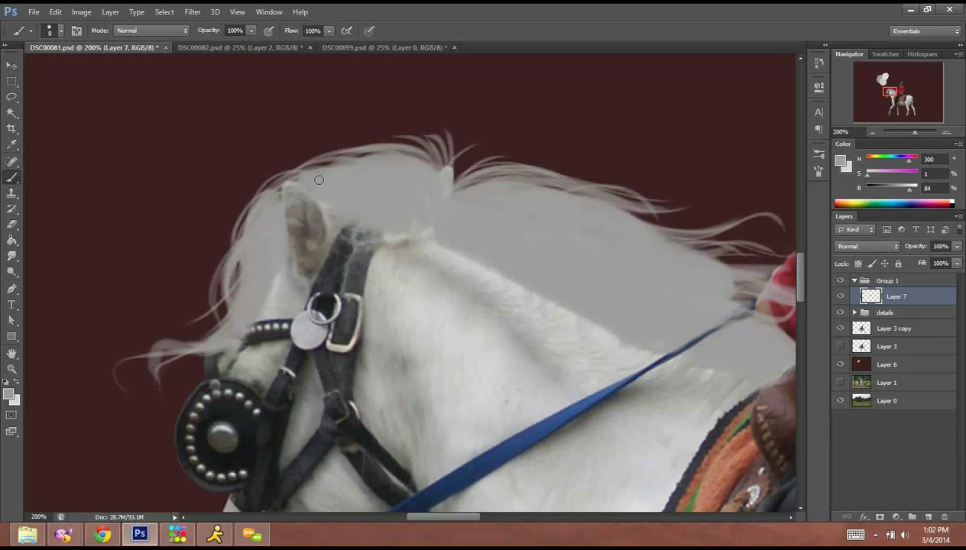
left_click_drag(305, 172, 267, 188)
Reduce the brush to 4 px and draw a thin upright hair on the tuft at the top of the head.
right_click(406, 313)
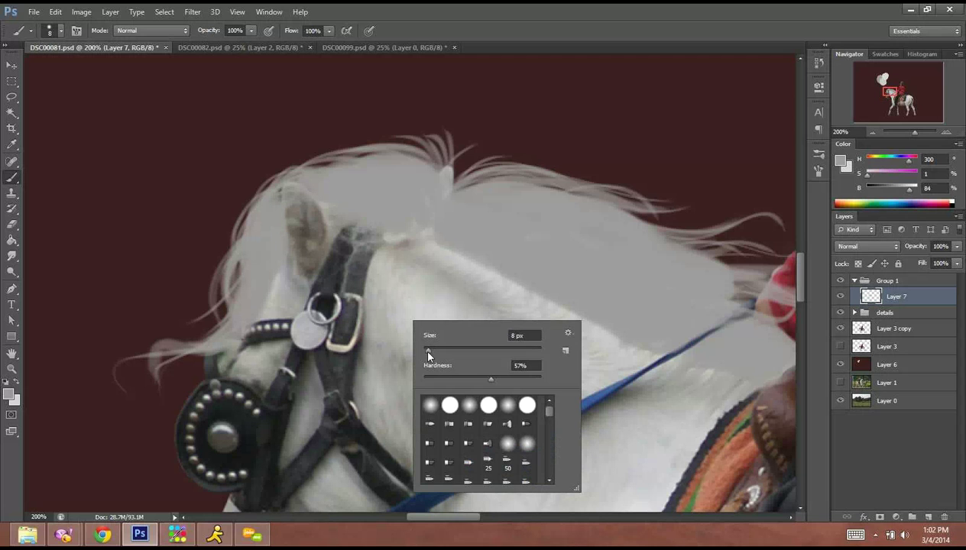
left_click(427, 353)
left_click(946, 137)
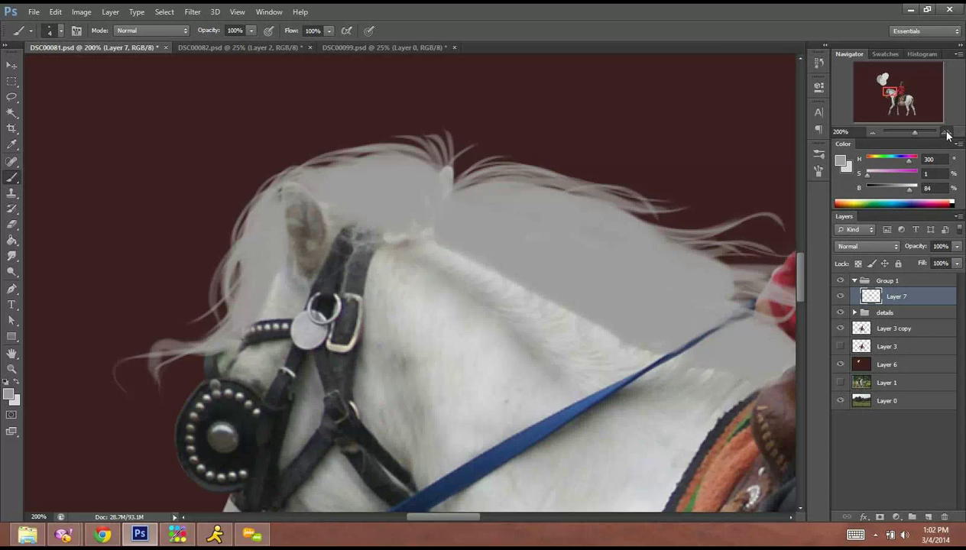
left_click(947, 133)
left_click(947, 133)
left_click(946, 133)
left_click_drag(122, 153, 266, 432)
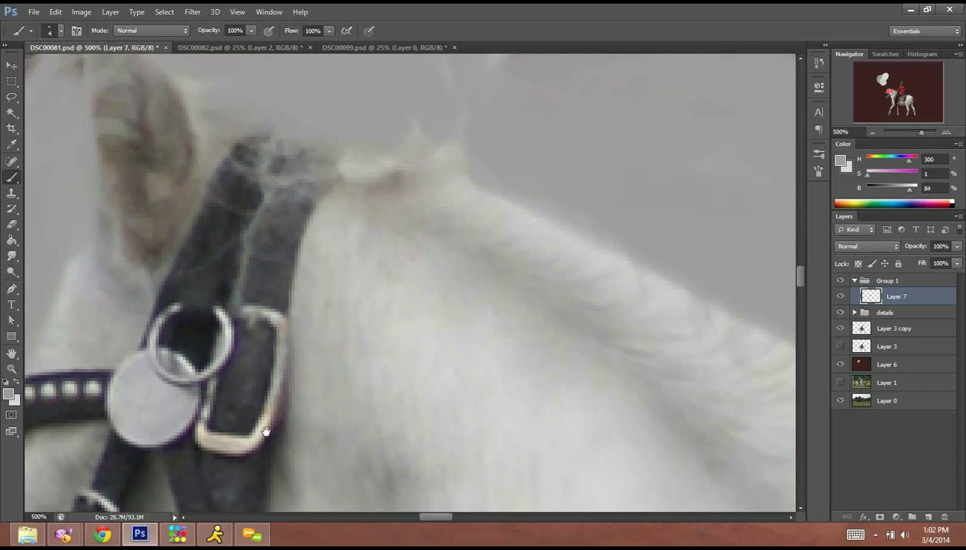
mouse_move(563, 237)
left_mouse_down()
mouse_move(433, 266)
mouse_move(347, 246)
left_mouse_up()
left_click_drag(416, 299, 381, 193)
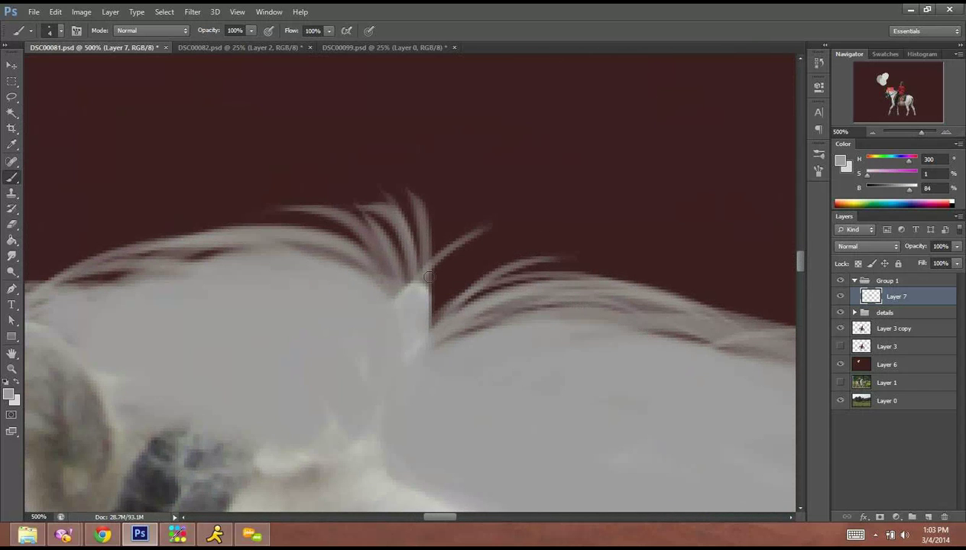
left_click_drag(424, 274, 341, 156)
Draw thin arcing hairs along the mane's upper edge, from behind the tuft toward the middle of the crest.
mouse_move(421, 311)
left_mouse_down()
mouse_move(491, 224)
mouse_move(500, 271)
left_mouse_up()
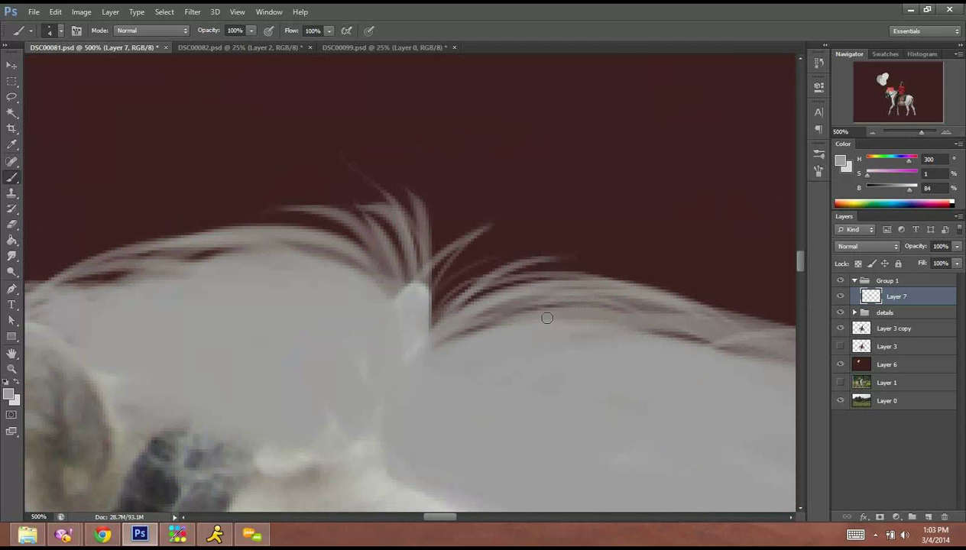
left_click_drag(427, 345, 518, 250)
mouse_move(437, 312)
left_mouse_down()
mouse_move(581, 258)
mouse_move(636, 261)
left_mouse_up()
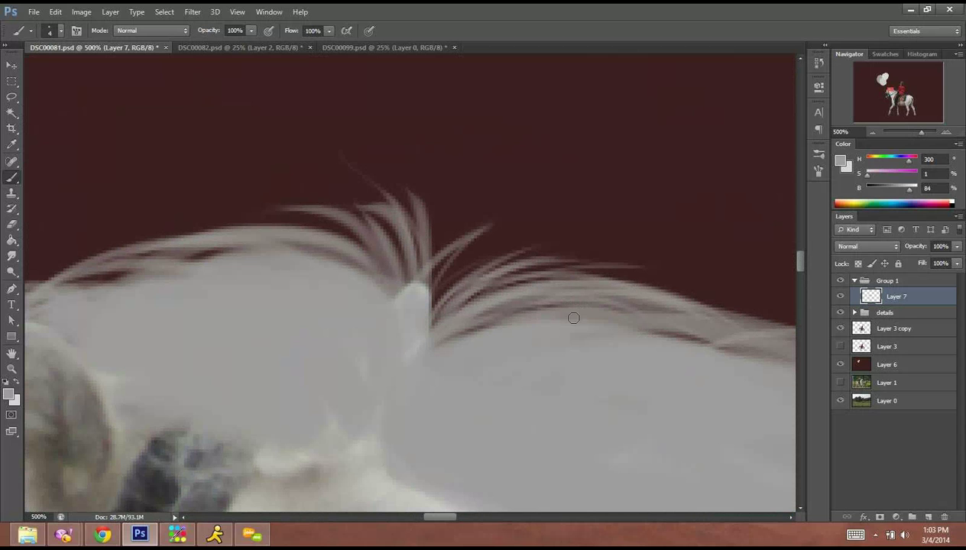
left_click_drag(507, 287, 773, 312)
mouse_move(453, 368)
left_mouse_down()
mouse_move(248, 319)
mouse_move(220, 281)
left_mouse_up()
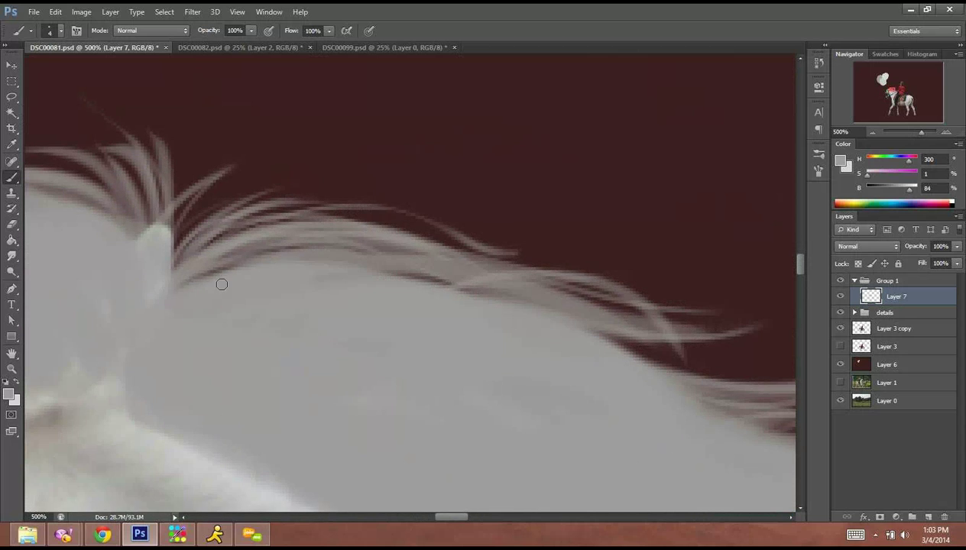
left_click_drag(523, 282, 657, 355)
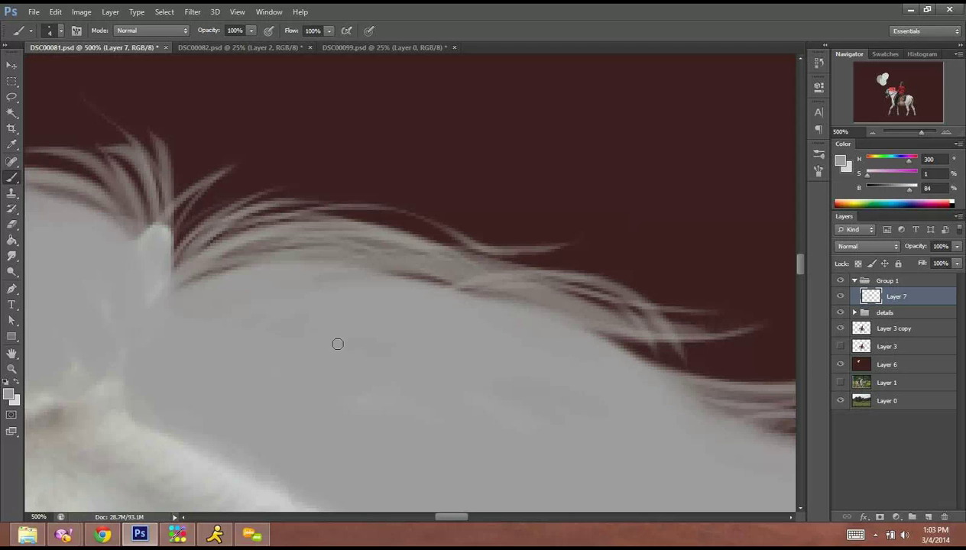
Draw thin crossing hairs along the mane's trailing upper edge, reaching out to the rider's sleeve.
left_click_drag(426, 306, 110, 246)
left_click_drag(297, 276, 443, 304)
left_click_drag(329, 299, 455, 314)
left_click_drag(388, 331, 601, 294)
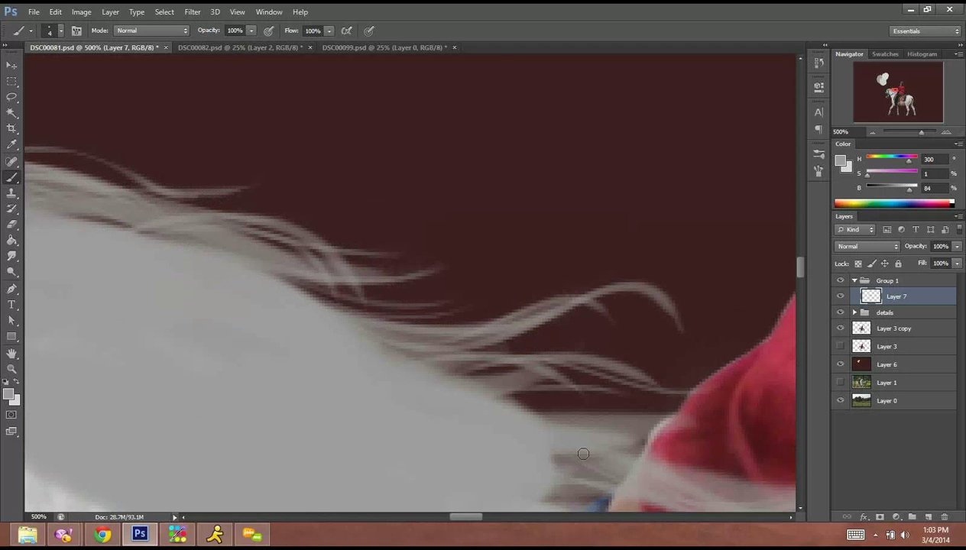
left_click_drag(456, 358, 612, 398)
left_click_drag(489, 396, 680, 402)
left_click_drag(544, 390, 646, 403)
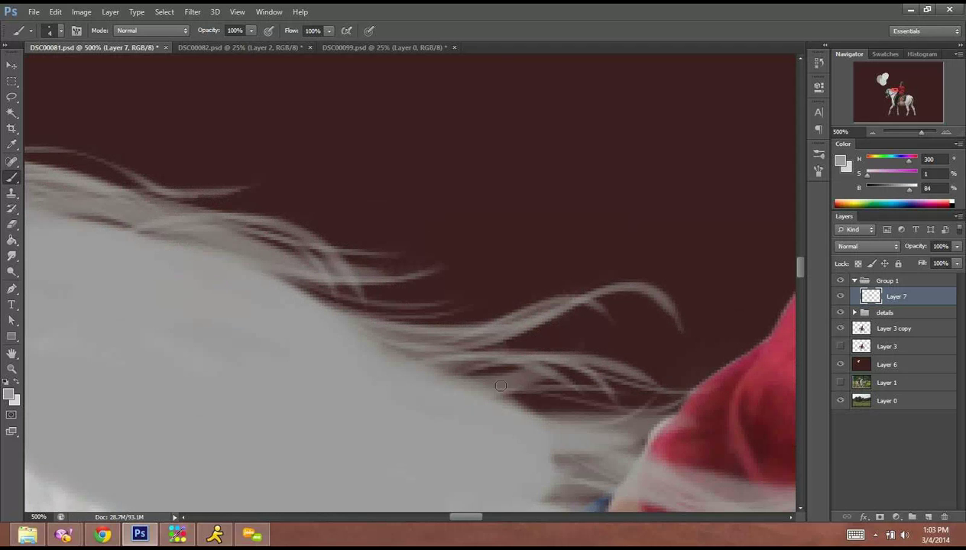
left_click_drag(532, 414, 729, 372)
Lower the opacity of Layer 3 copy to 41%.
left_click(894, 328)
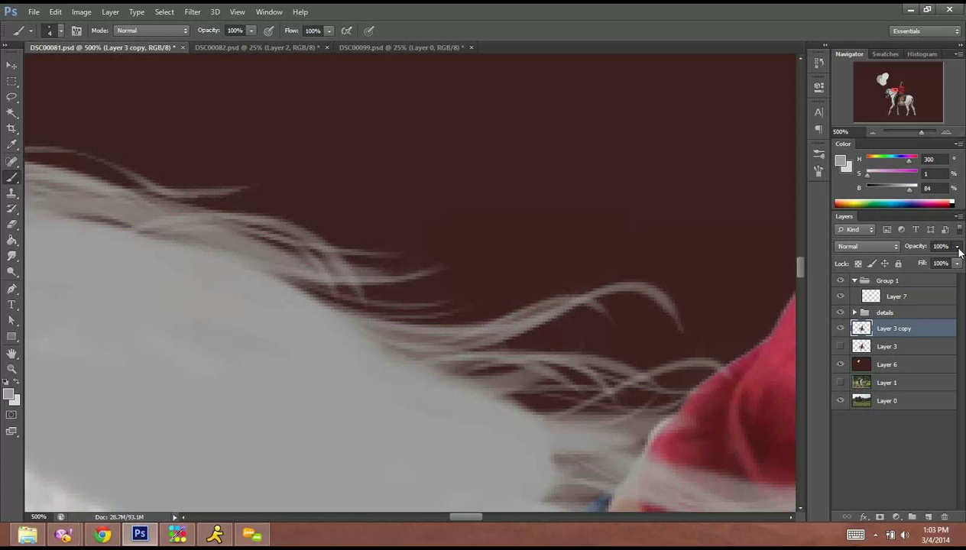
left_click(958, 247)
left_click(923, 260)
left_click_drag(926, 267, 920, 267)
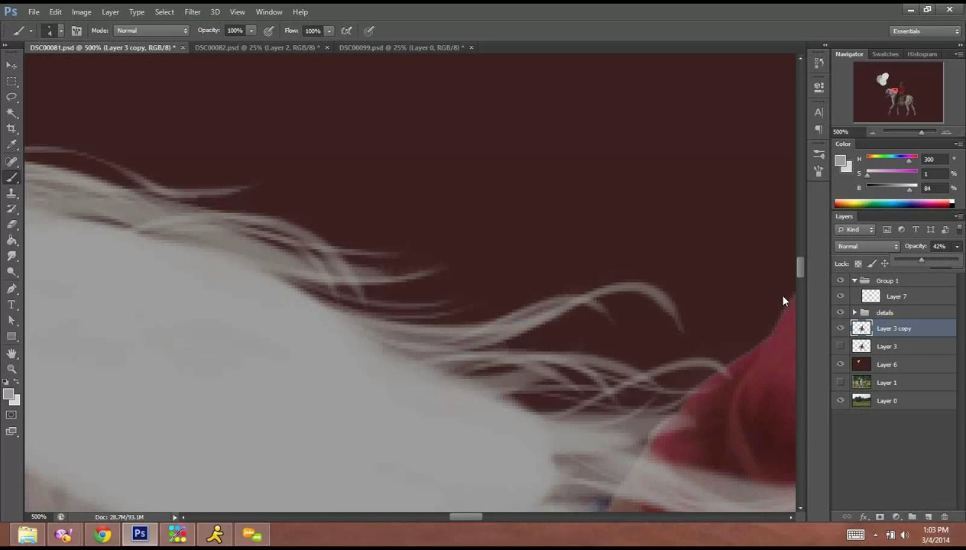
On Layer 7, draw thin curled hairs from the mane over the near edge of the red sleeve.
left_click_drag(513, 359, 205, 210)
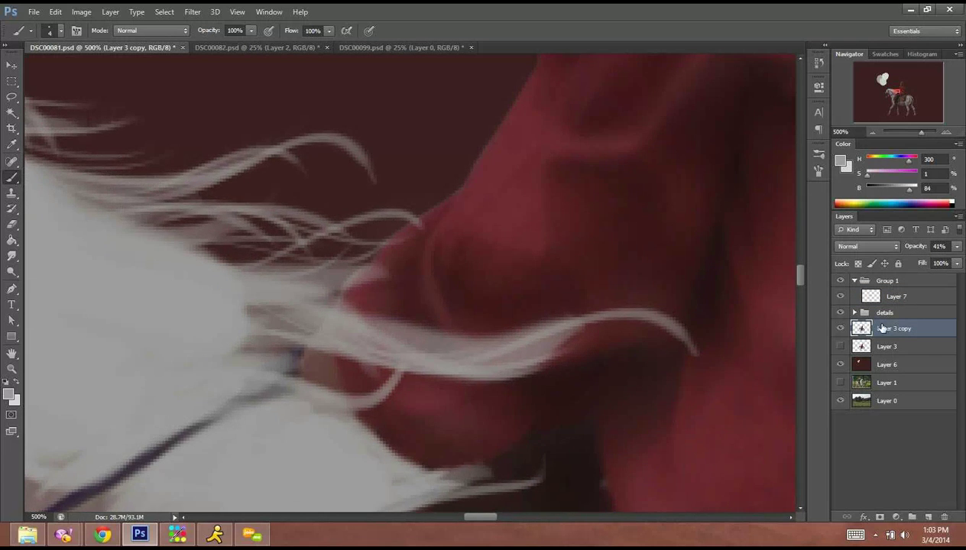
left_click(896, 296)
left_click_drag(313, 275, 465, 246)
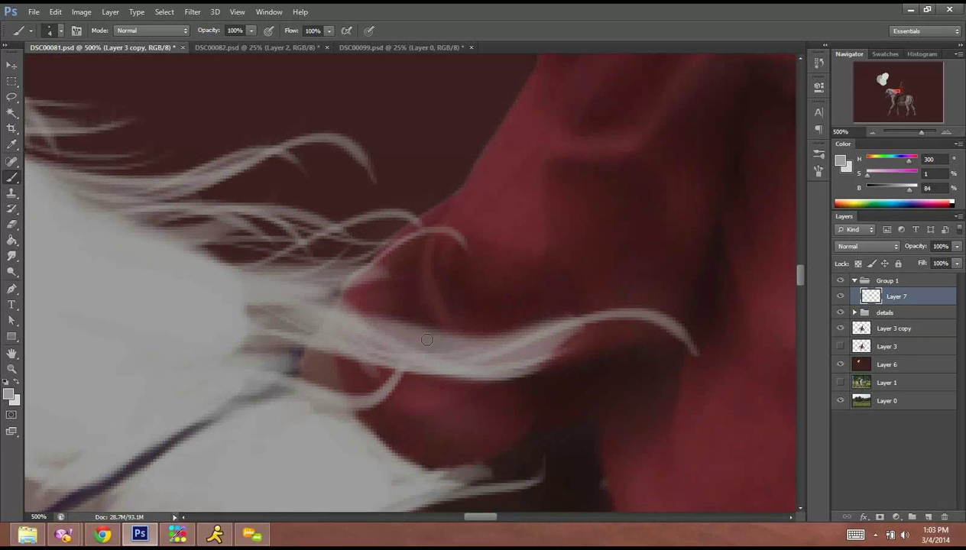
left_click_drag(251, 277, 365, 264)
mouse_move(305, 282)
left_mouse_down()
mouse_move(426, 263)
mouse_move(469, 269)
left_mouse_up()
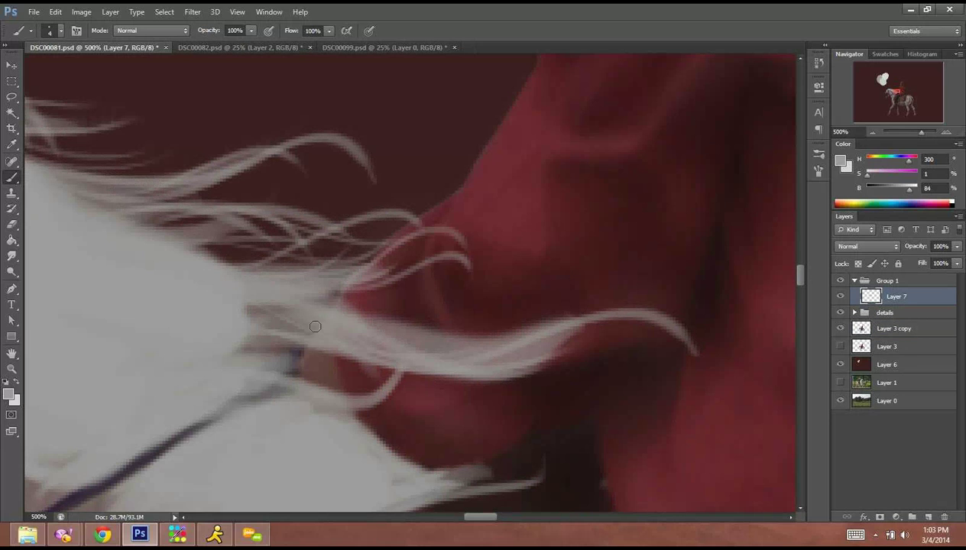
Add flyaway hairs and curled tips to the long strand across the sleeve, plus thin curls below it.
left_click_drag(384, 321, 498, 301)
left_click_drag(346, 308, 551, 307)
left_click_drag(420, 354, 663, 390)
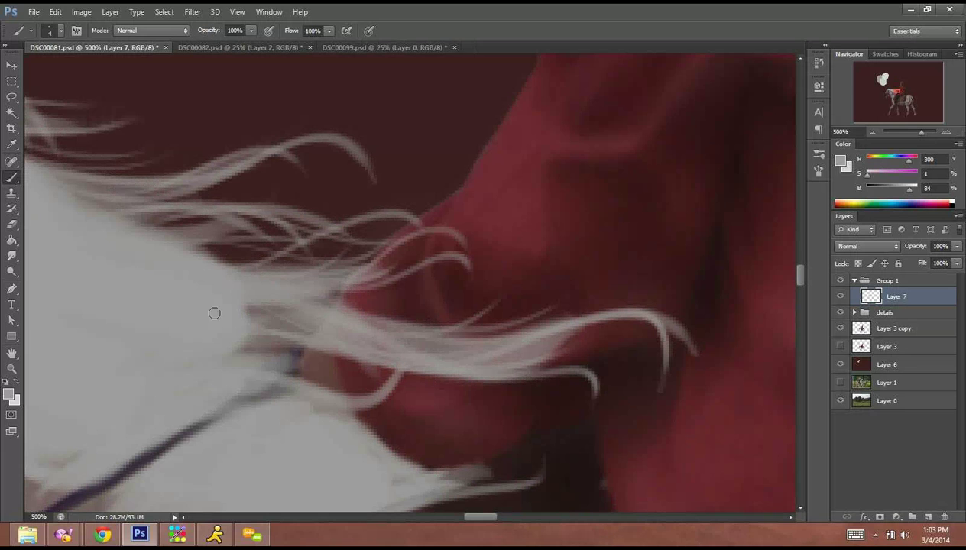
mouse_move(200, 321)
left_mouse_down()
mouse_move(313, 320)
mouse_move(354, 343)
mouse_move(315, 324)
left_mouse_up()
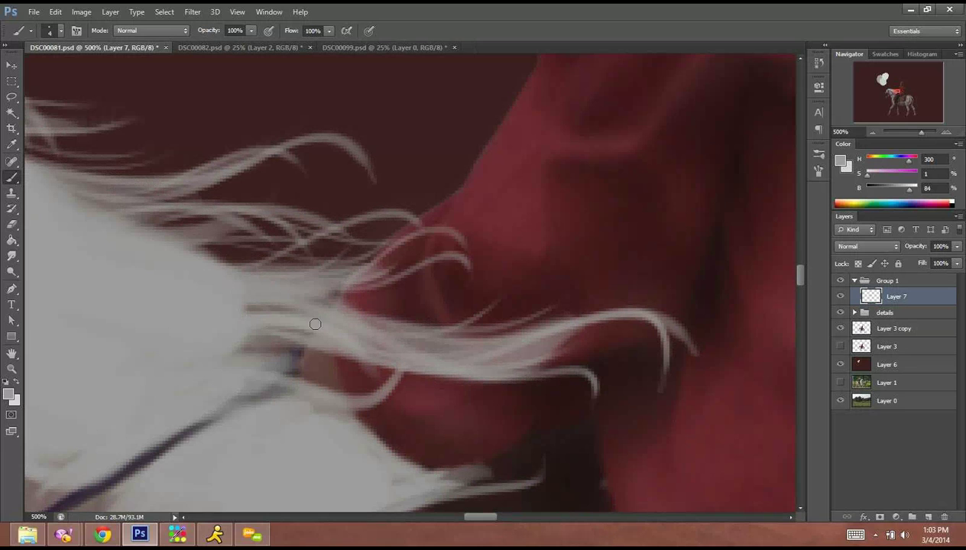
left_click_drag(273, 381, 404, 413)
left_click_drag(344, 375, 461, 418)
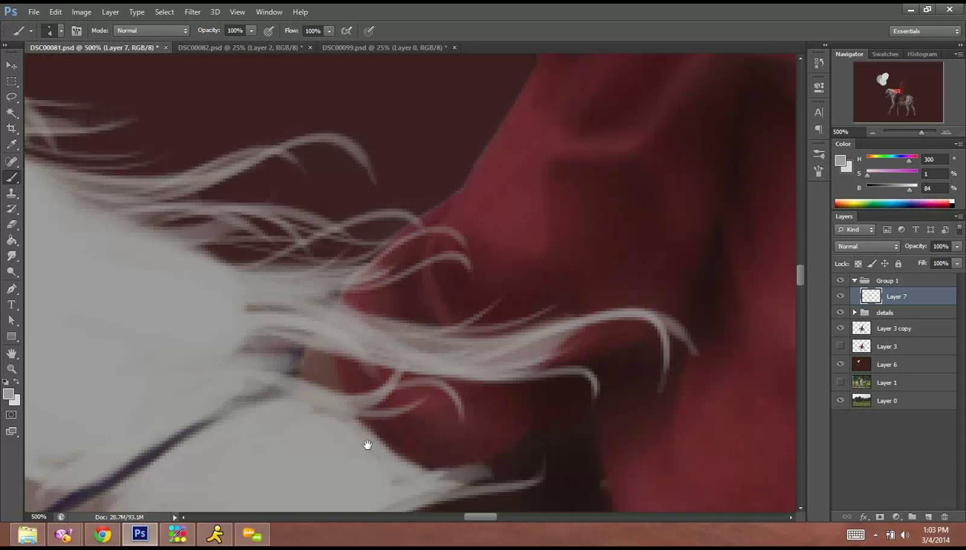
Draw thin, spreading hairs from the mane's lower tip out over the dark area above the saddle.
left_click_drag(367, 445, 477, 263)
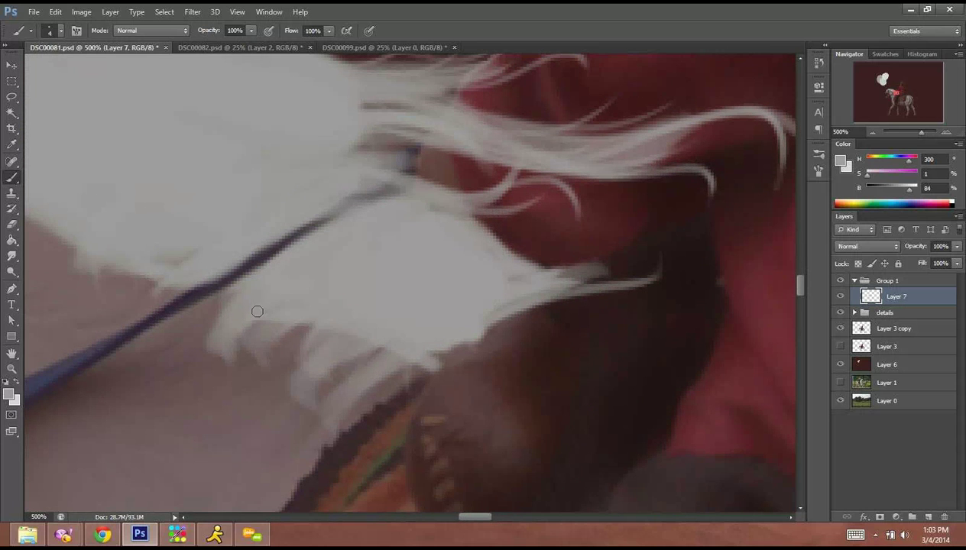
left_click_drag(451, 351, 612, 295)
left_click_drag(536, 297, 656, 340)
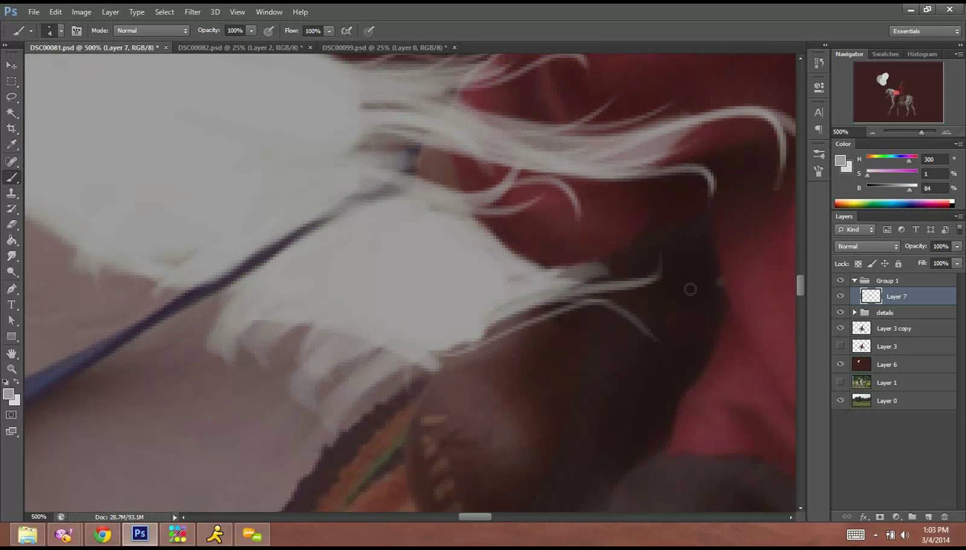
left_click_drag(634, 283, 535, 301)
left_click_drag(625, 243, 551, 274)
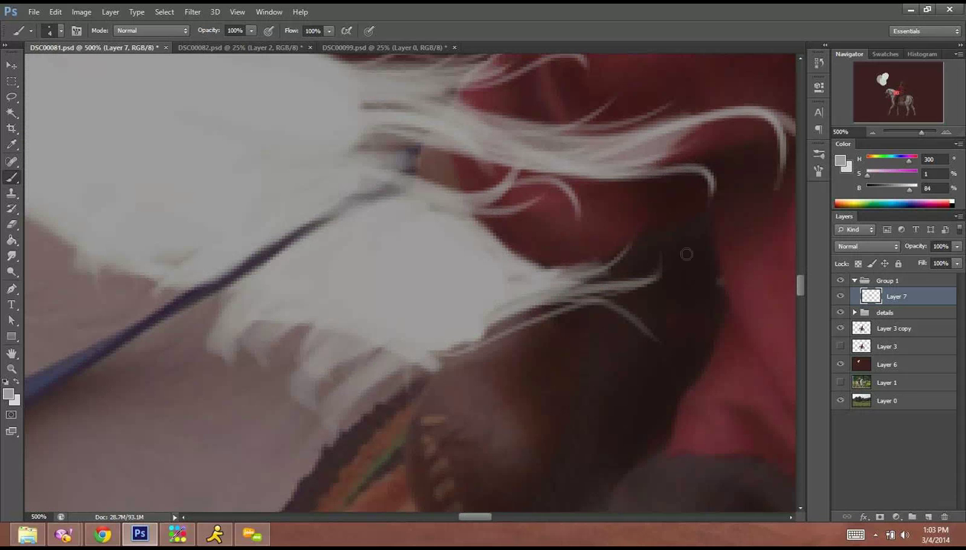
left_click_drag(657, 223, 552, 273)
left_click_drag(450, 346, 507, 313)
left_click_drag(599, 276, 481, 327)
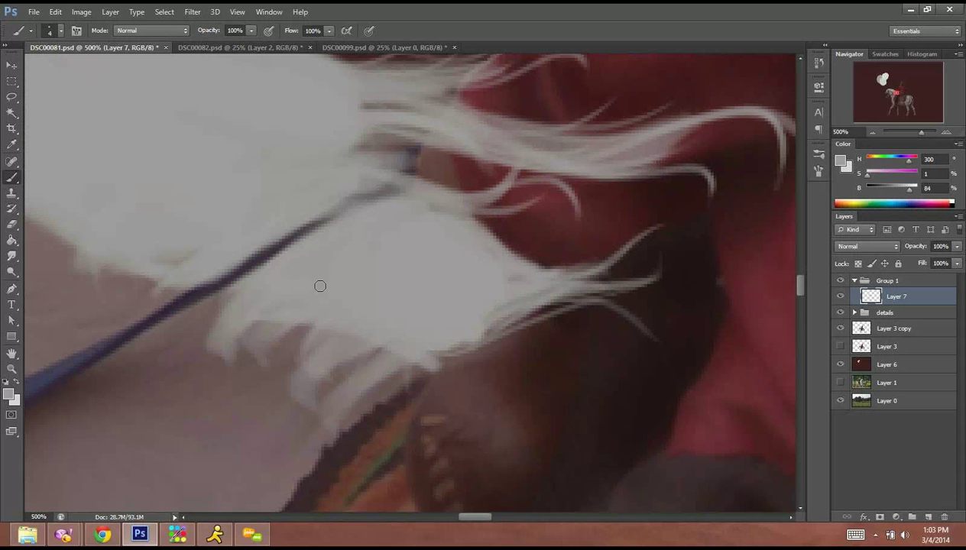
Draw curved hairs across the ragged lower edge of the mane between the rein and the saddle.
mouse_move(131, 288)
left_mouse_down()
mouse_move(211, 210)
mouse_move(230, 214)
left_mouse_up()
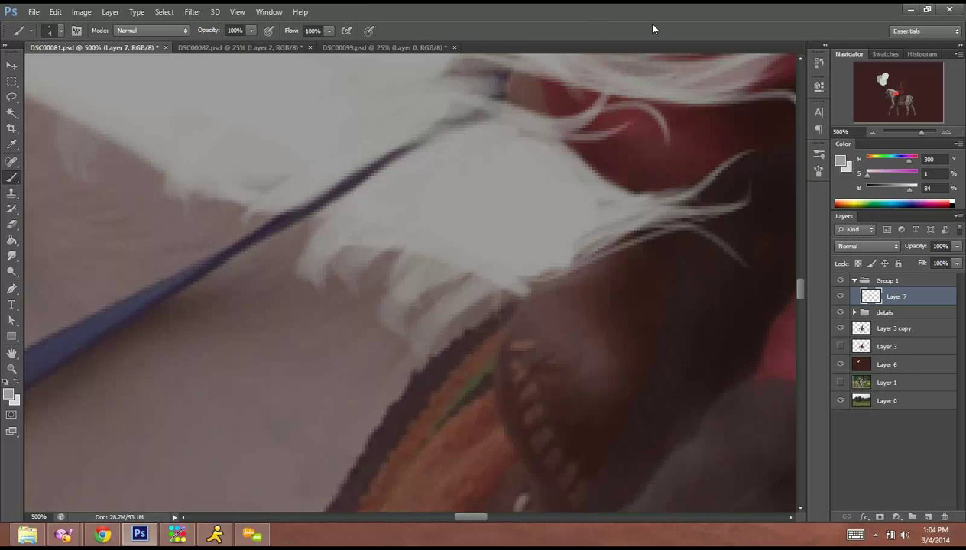
left_click_drag(427, 240, 409, 215)
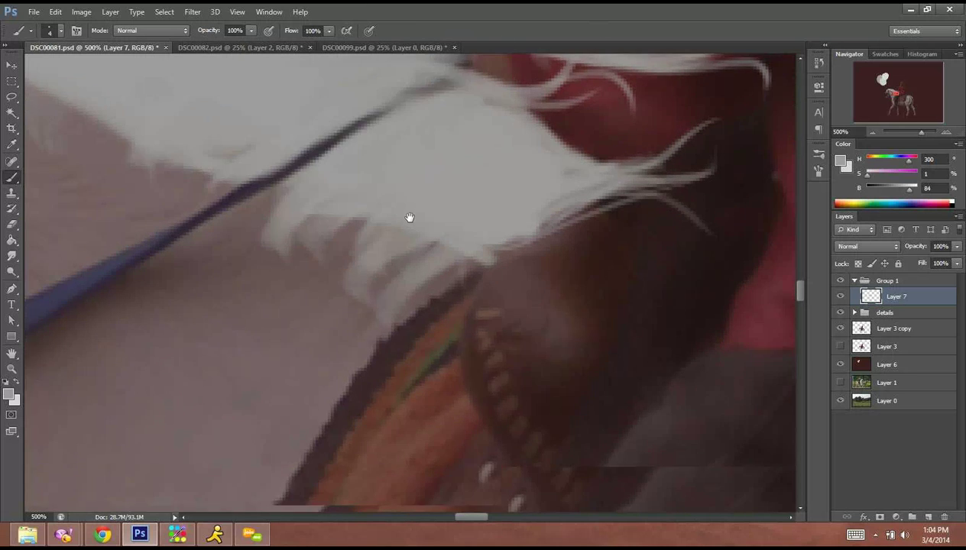
mouse_move(308, 179)
left_mouse_down()
mouse_move(489, 215)
mouse_move(496, 235)
left_mouse_up()
left_click_drag(345, 183, 513, 215)
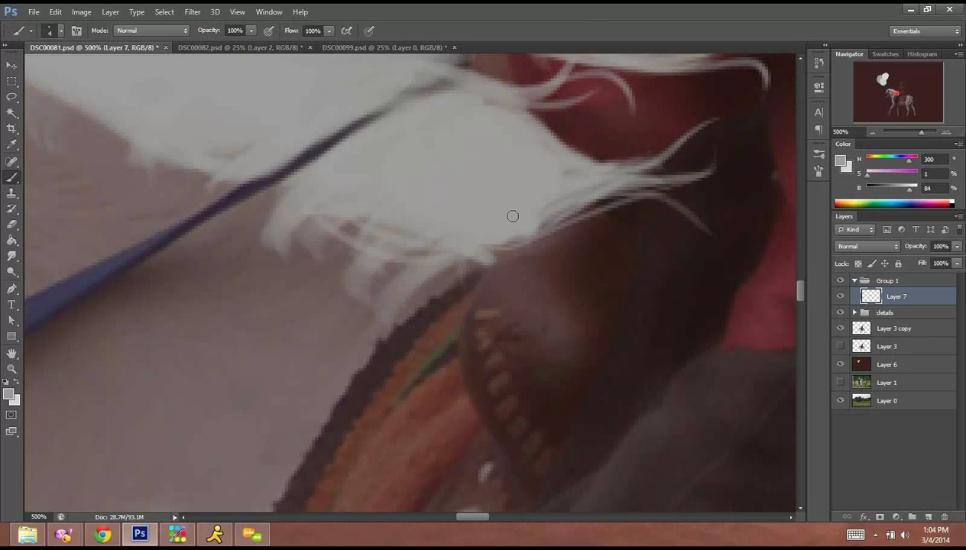
left_click_drag(355, 225, 459, 259)
left_click_drag(342, 209, 512, 213)
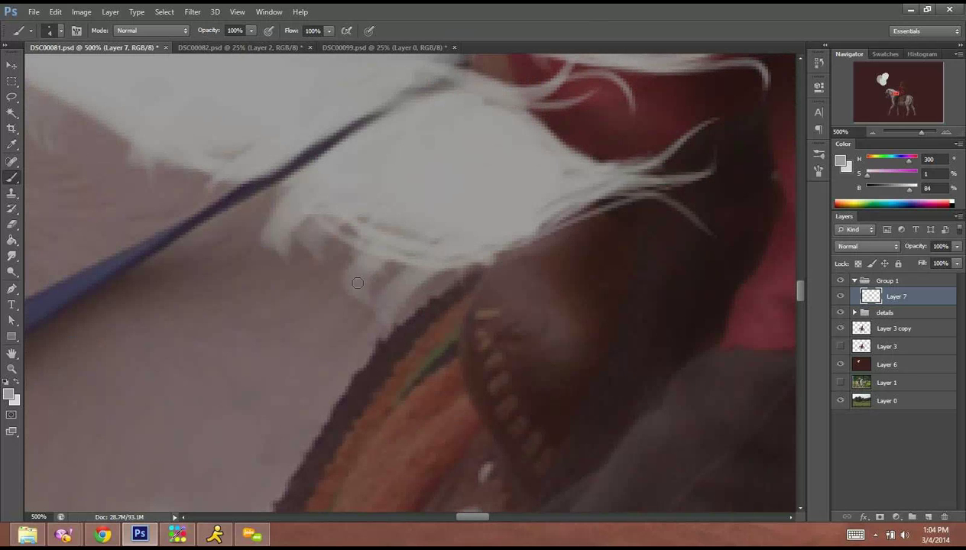
left_click_drag(425, 273, 383, 302)
left_click_drag(368, 265, 413, 271)
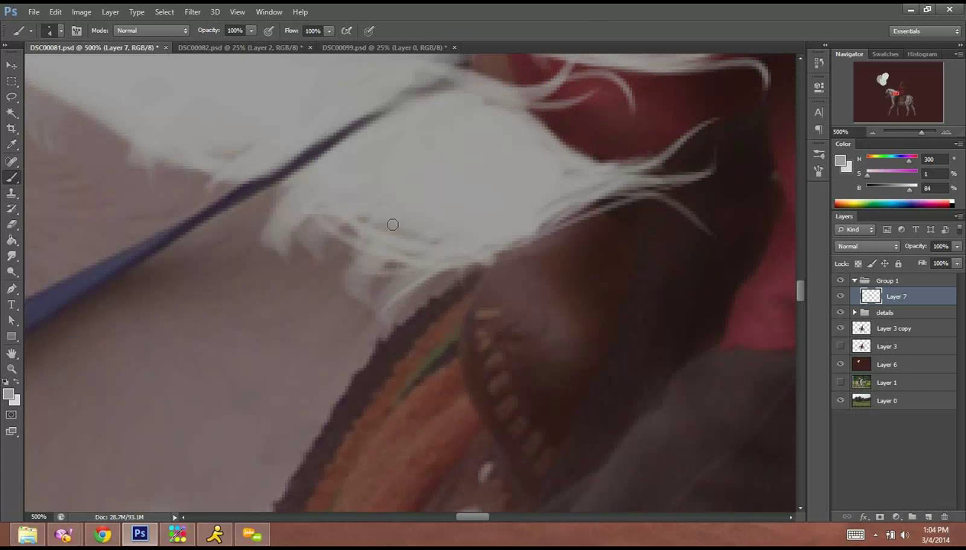
Add thin hairs beside the wisps on the mane's upper edge, just before the long curled strand.
mouse_move(333, 135)
left_mouse_down()
mouse_move(296, 343)
mouse_move(304, 407)
left_mouse_up()
left_click_drag(305, 237, 394, 402)
left_click_drag(228, 276, 408, 278)
left_click_drag(334, 323, 457, 284)
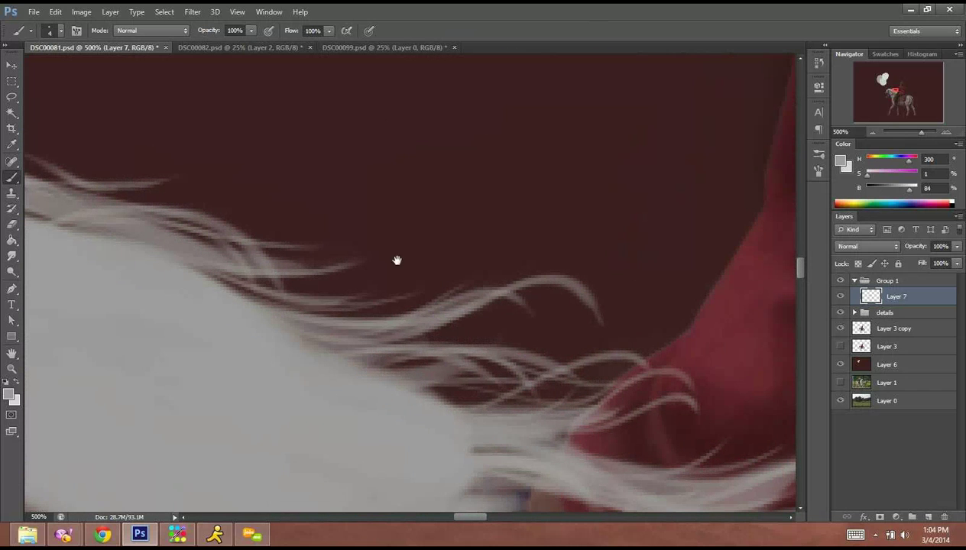
Erase the ragged strand ends along the mane's lower edge on both sides of the rein with a 26 px eraser.
left_click_drag(434, 498, 413, 220)
key("e")
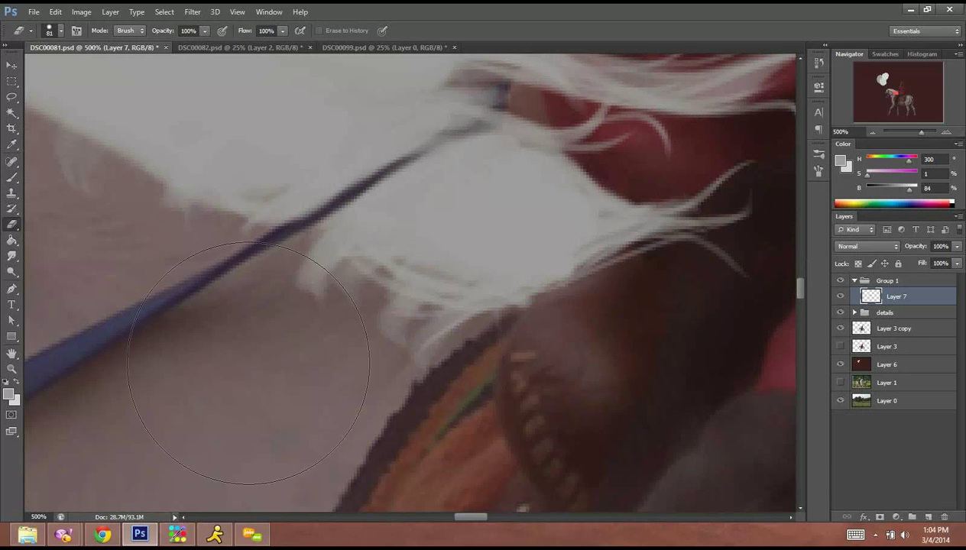
right_click(277, 388)
left_click(288, 380)
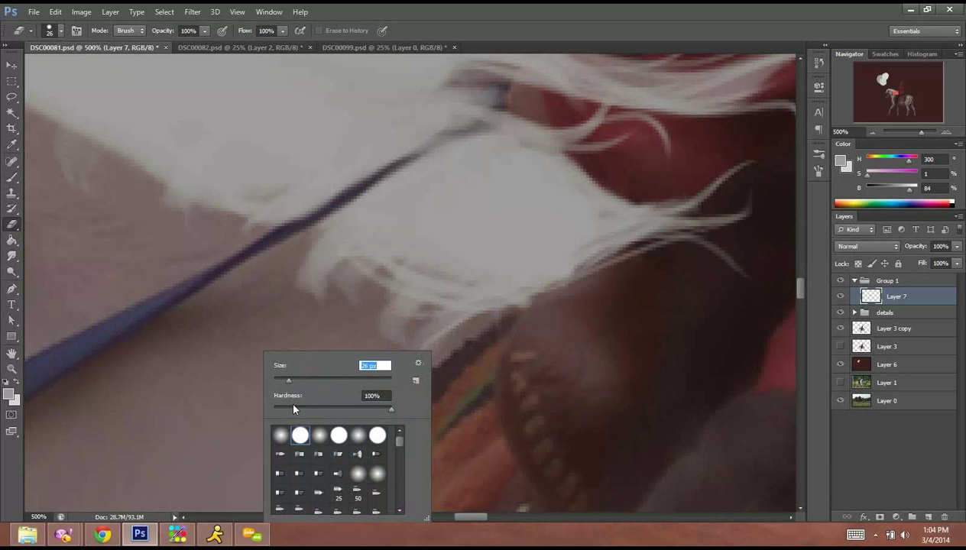
mouse_move(271, 295)
left_mouse_down()
mouse_move(352, 335)
mouse_move(352, 387)
mouse_move(250, 396)
left_mouse_up()
right_click(351, 387)
mouse_move(300, 298)
left_mouse_down()
mouse_move(301, 274)
mouse_move(404, 335)
mouse_move(376, 364)
mouse_move(428, 386)
left_mouse_up()
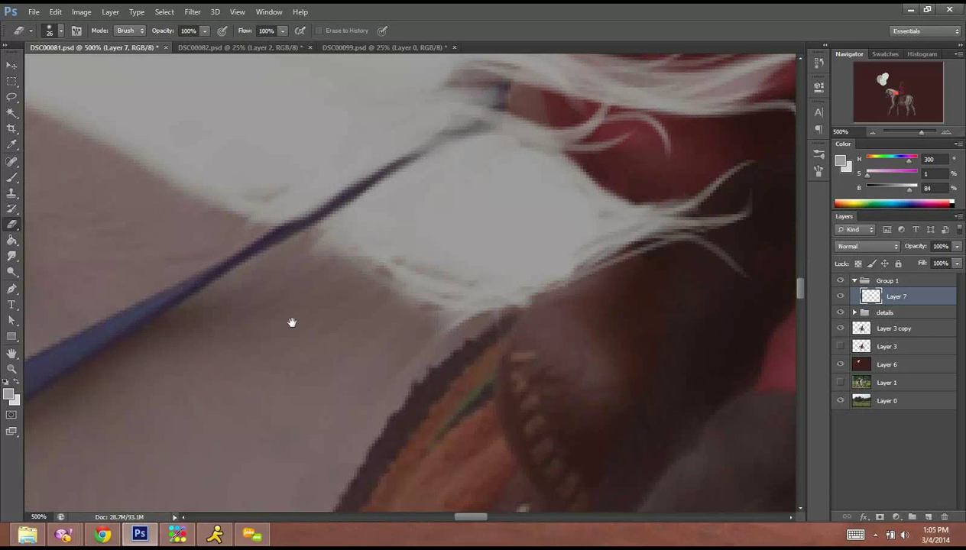
left_click_drag(291, 322, 561, 421)
left_click_drag(327, 268, 238, 190)
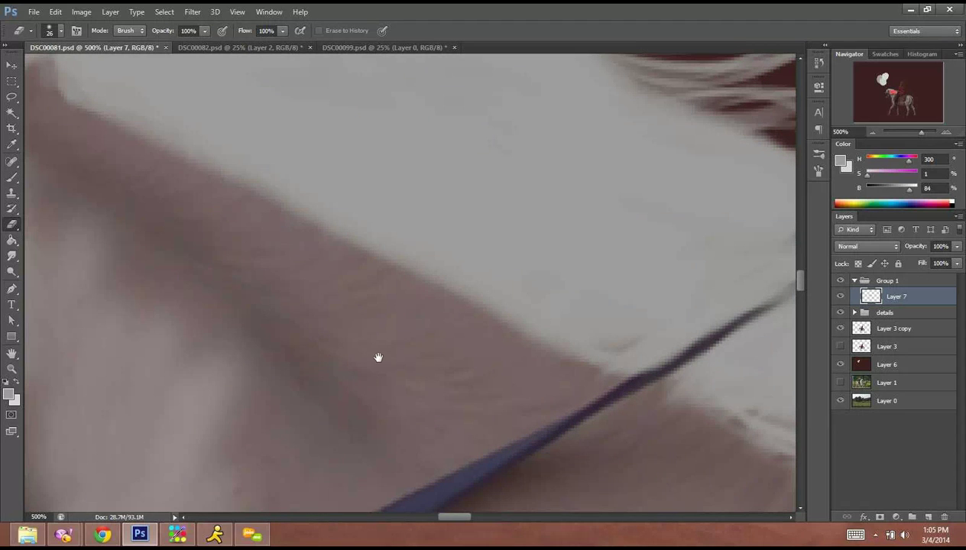
mouse_move(187, 231)
left_mouse_down()
mouse_move(483, 386)
mouse_move(425, 326)
left_mouse_up()
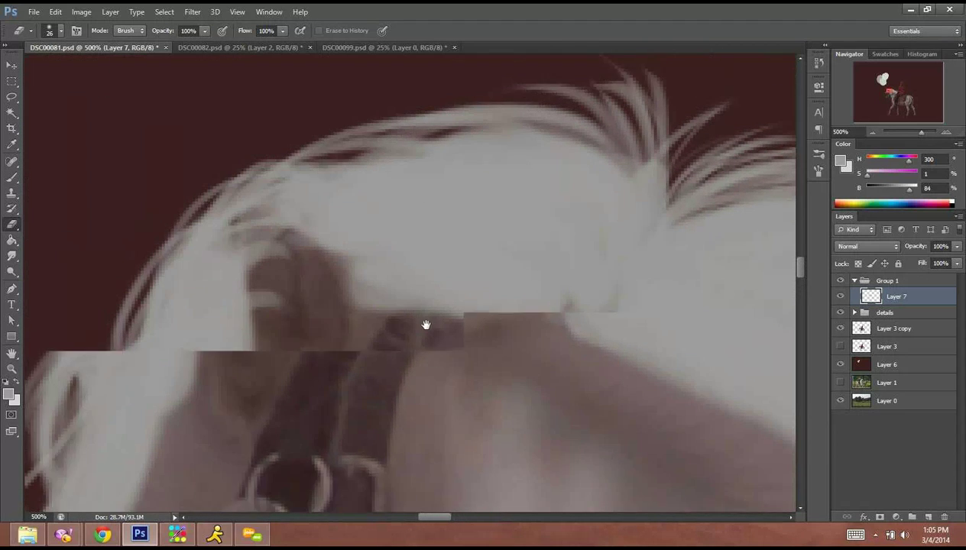
Brush fine flyaway hairs into the tuft on the mane's upper edge and the wisps beside it, using a 4 px brush.
left_click(14, 179)
mouse_move(511, 197)
left_mouse_down()
mouse_move(501, 302)
mouse_move(441, 328)
left_mouse_up()
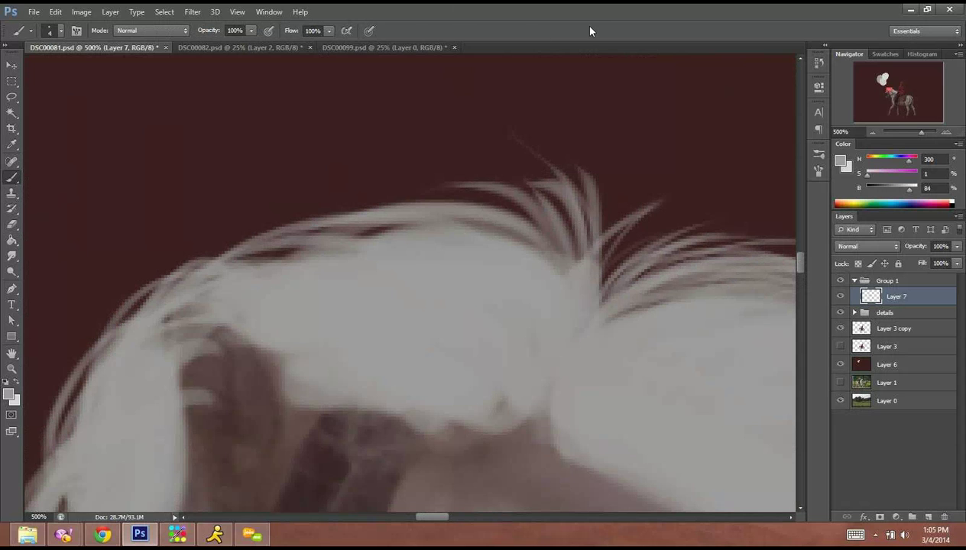
left_click_drag(559, 254, 493, 171)
left_click_drag(535, 215, 434, 164)
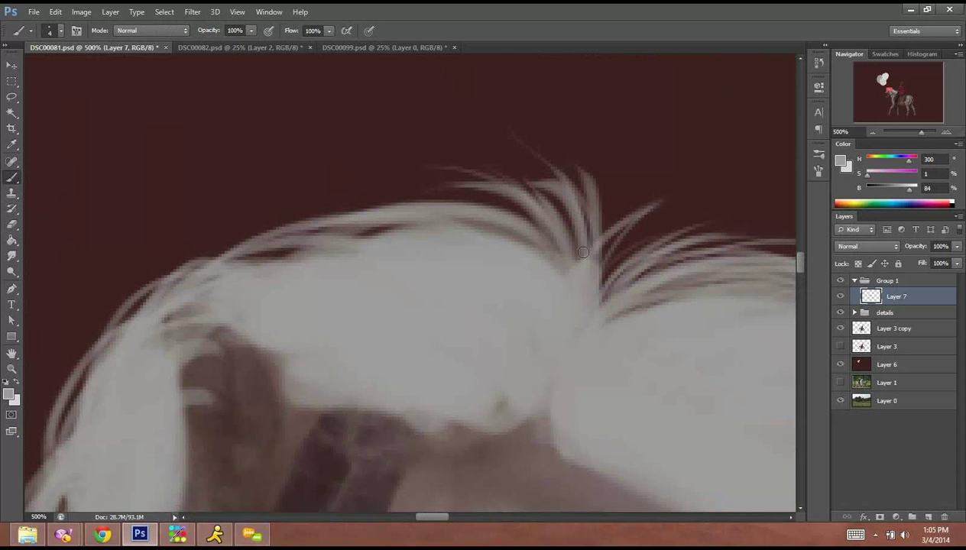
mouse_move(577, 235)
left_mouse_down()
mouse_move(529, 154)
mouse_move(469, 112)
left_mouse_up()
left_click_drag(588, 260, 602, 143)
left_click_drag(586, 278, 679, 201)
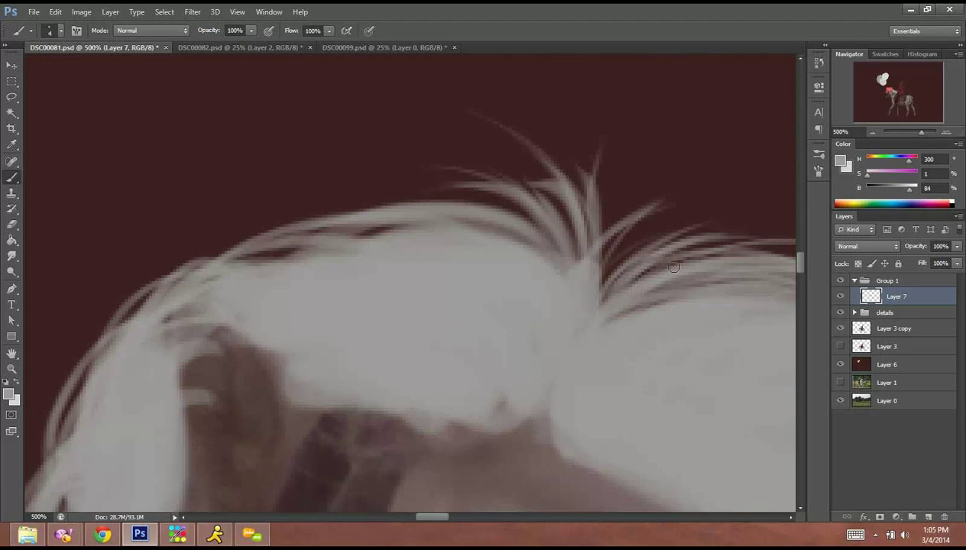
left_click_drag(593, 312, 699, 224)
mouse_move(715, 174)
left_mouse_down()
mouse_move(590, 289)
mouse_move(605, 173)
left_mouse_up()
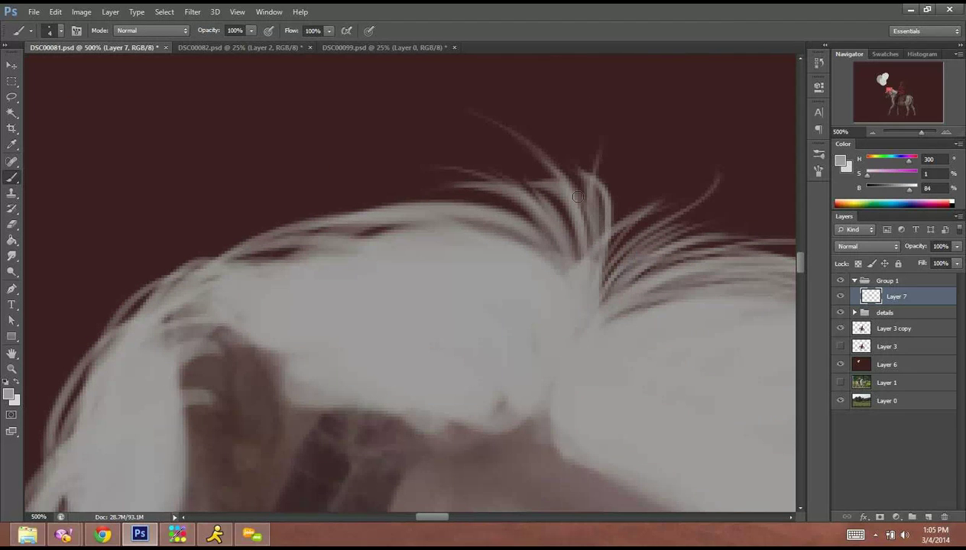
mouse_move(587, 263)
left_mouse_down()
mouse_move(509, 165)
mouse_move(426, 170)
left_mouse_up()
mouse_move(530, 248)
left_mouse_down()
mouse_move(367, 188)
mouse_move(315, 205)
mouse_move(270, 201)
left_mouse_up()
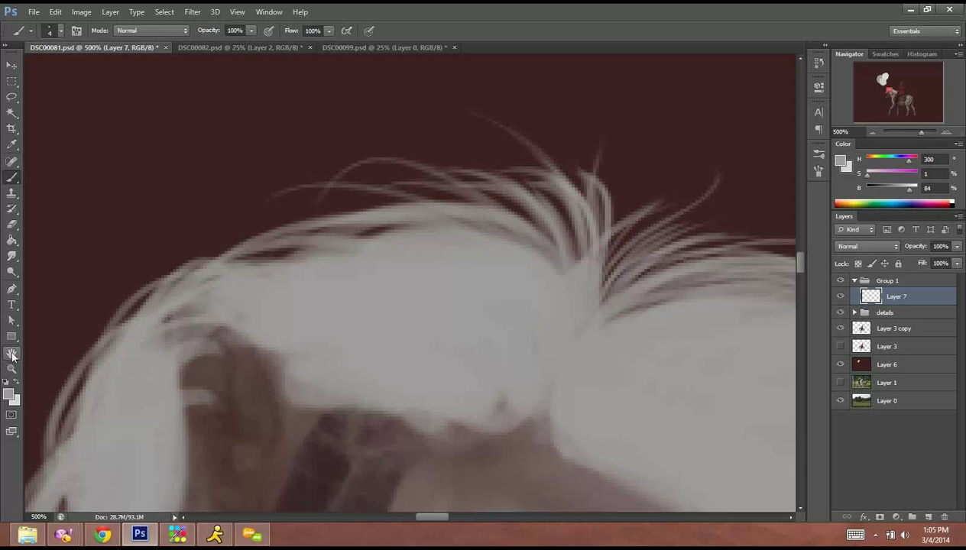
Draw long thin hairs hanging loose from the mane's outer edge, just before it curves into the forelock.
left_click(12, 353)
left_click(65, 366)
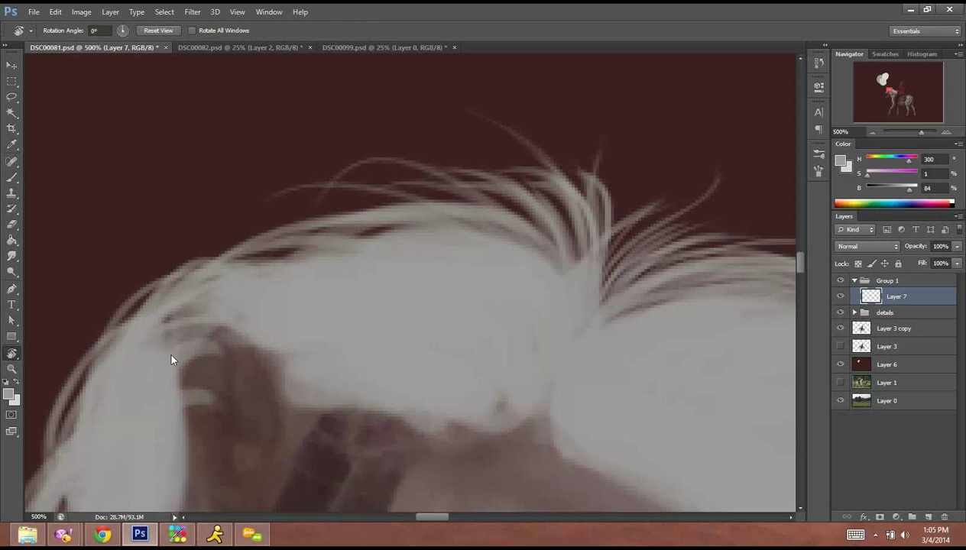
left_click_drag(169, 350, 396, 398)
key("b")
left_click_drag(421, 265, 483, 199)
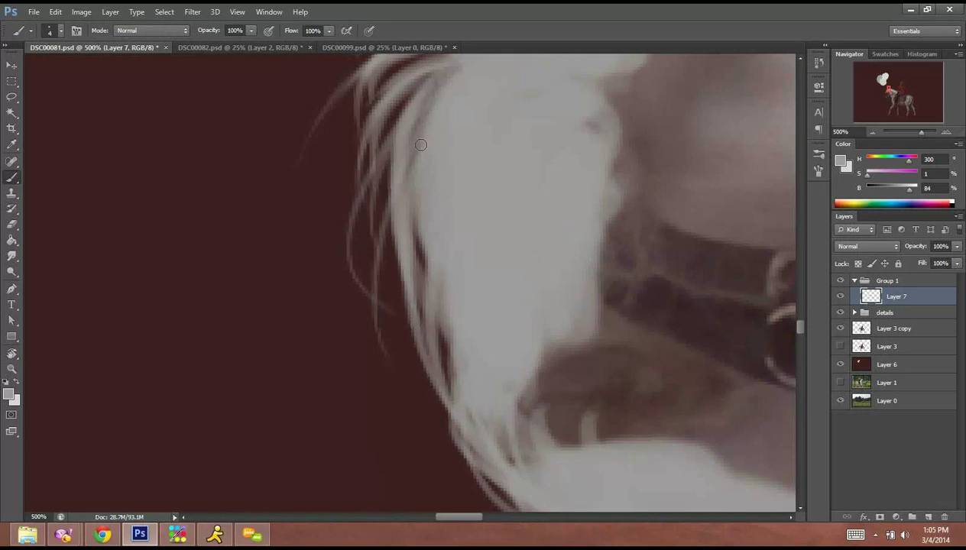
left_click_drag(397, 136, 476, 398)
mouse_move(410, 168)
left_mouse_down()
mouse_move(396, 298)
mouse_move(417, 487)
left_mouse_up()
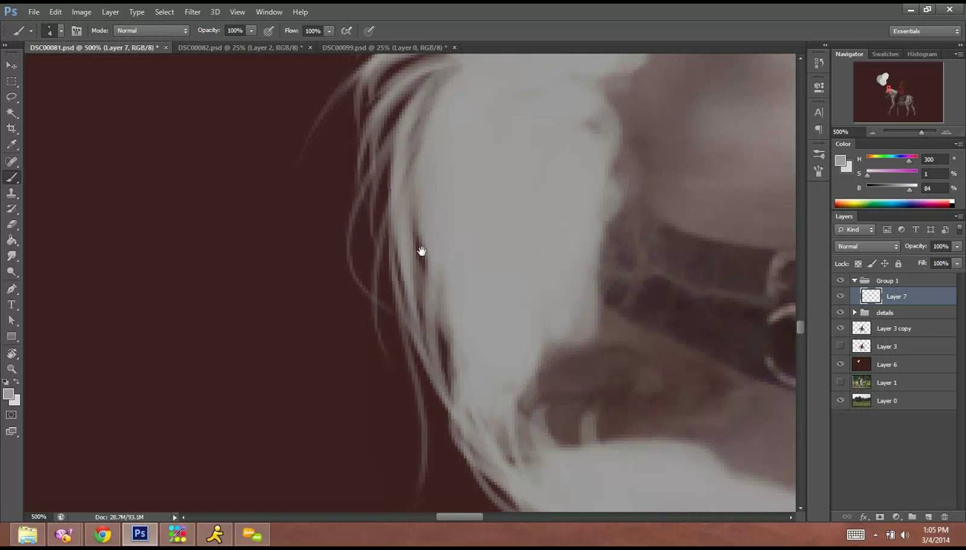
Draw loose curved strands off the forelock's outer edge and extra hairs beside its narrowing end.
mouse_move(420, 250)
left_mouse_down()
mouse_move(388, 191)
mouse_move(354, 168)
left_mouse_up()
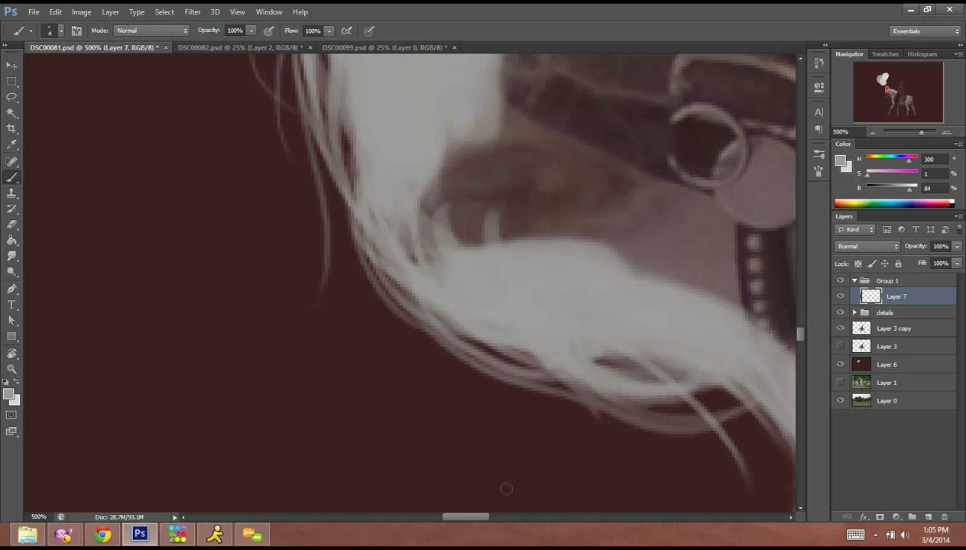
left_click_drag(461, 337, 425, 321)
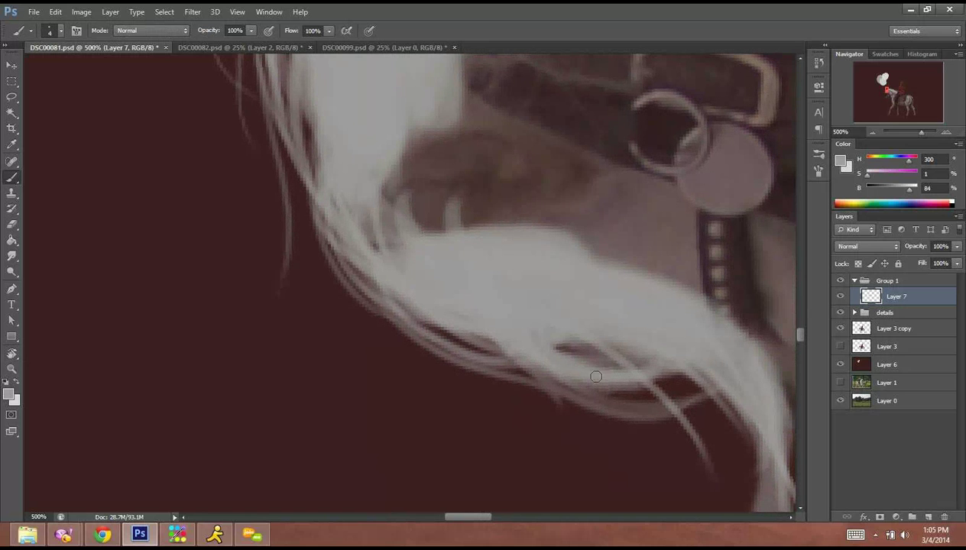
left_click_drag(562, 483, 530, 375)
mouse_move(431, 284)
left_mouse_down()
mouse_move(396, 278)
mouse_move(277, 209)
left_mouse_up()
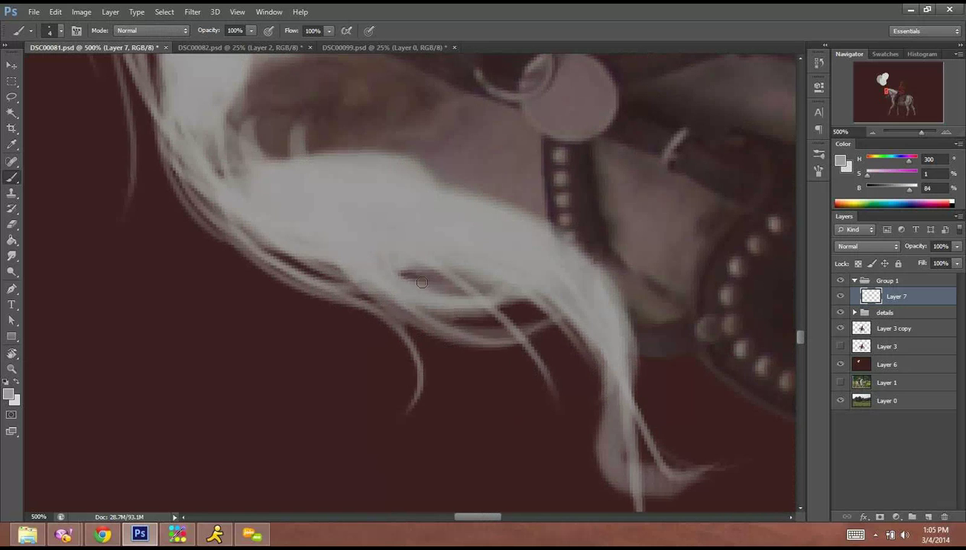
mouse_move(401, 307)
left_mouse_down()
mouse_move(590, 338)
mouse_move(591, 404)
left_mouse_up()
left_click_drag(587, 341, 613, 511)
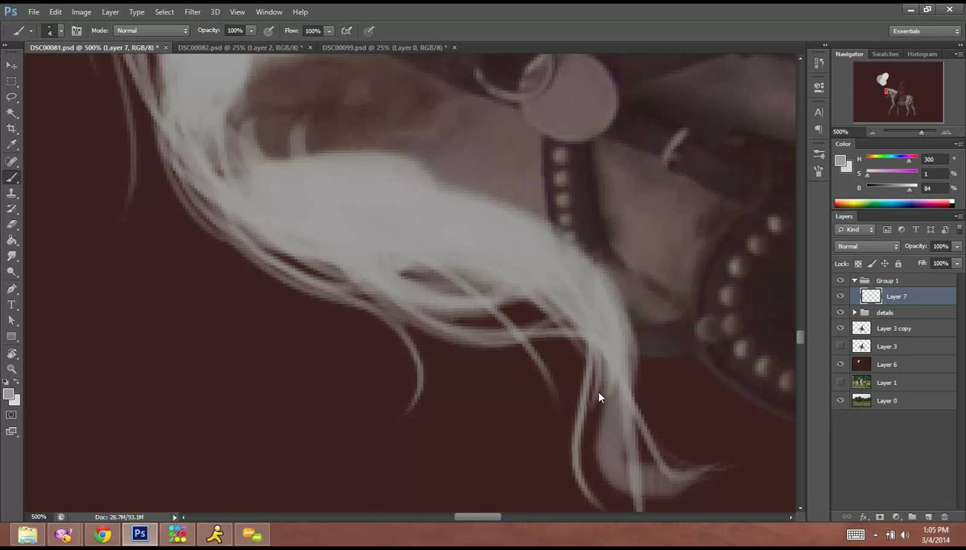
Thicken the forelock's tip with overlapping curved hairs that fan out and curl over the dark background.
mouse_move(599, 396)
left_mouse_down()
mouse_move(440, 297)
mouse_move(419, 300)
mouse_move(488, 375)
left_mouse_up()
left_click_drag(429, 304, 541, 374)
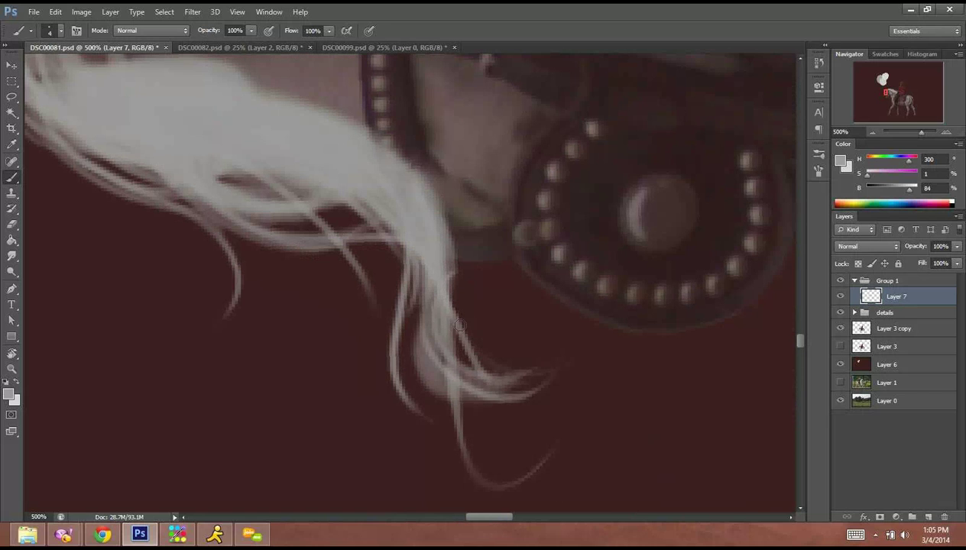
key("ctrl+z")
left_click_drag(451, 239, 433, 347)
left_click_drag(454, 256, 513, 404)
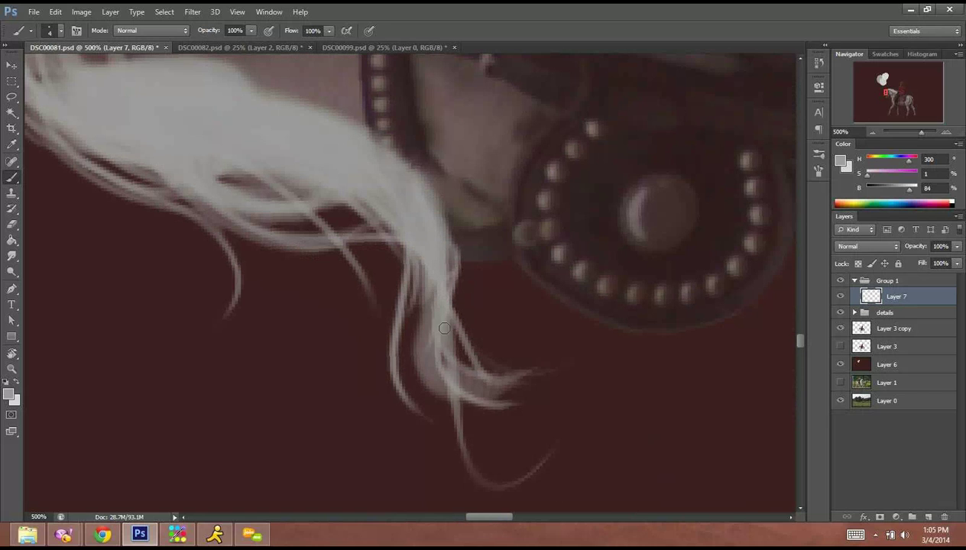
left_click_drag(452, 391, 610, 396)
mouse_move(433, 305)
left_mouse_down()
mouse_move(488, 364)
mouse_move(540, 368)
mouse_move(559, 331)
mouse_move(589, 332)
left_mouse_up()
left_click_drag(421, 432, 427, 290)
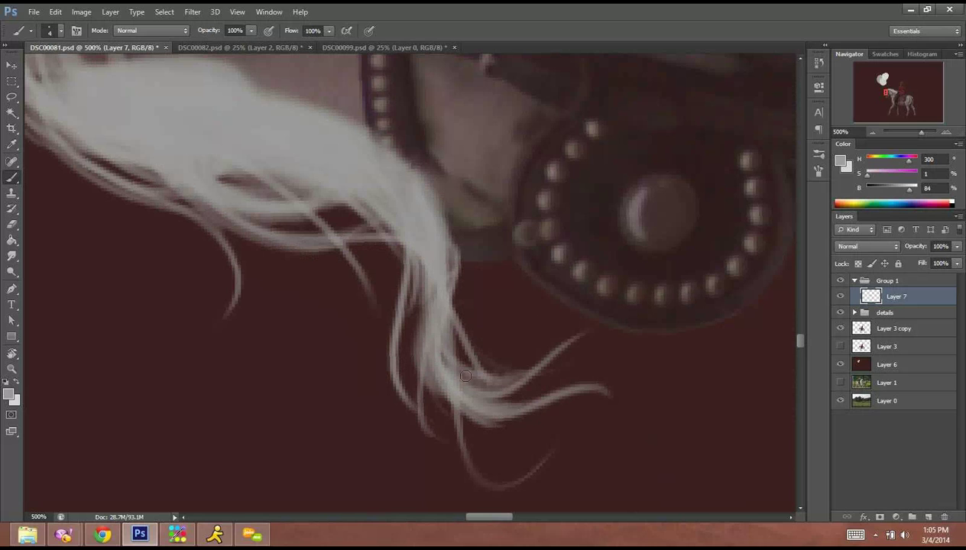
Draw thin hairs along the forelock's inner edge, including one sweeping across the rim of the round studded bridle ornament.
left_click_drag(548, 298, 431, 202)
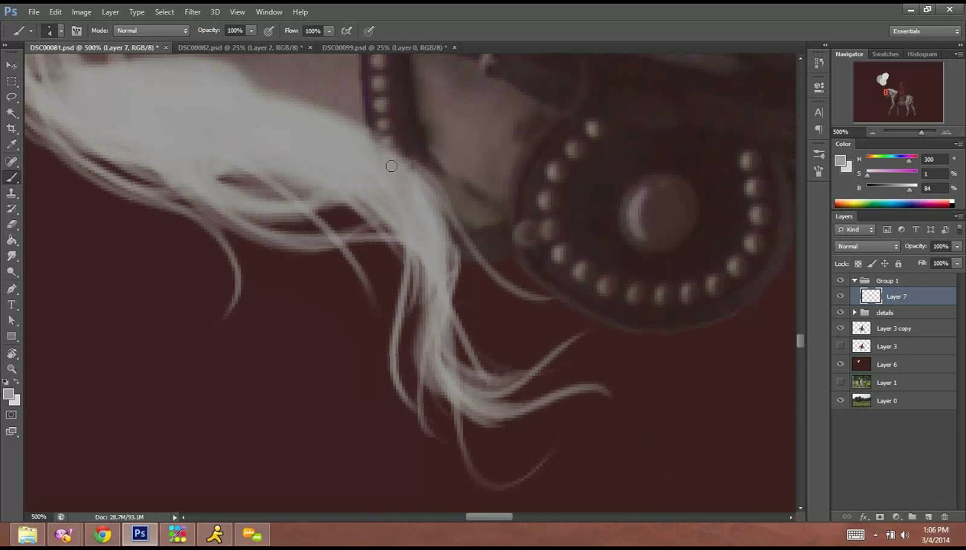
left_click_drag(339, 146, 382, 341)
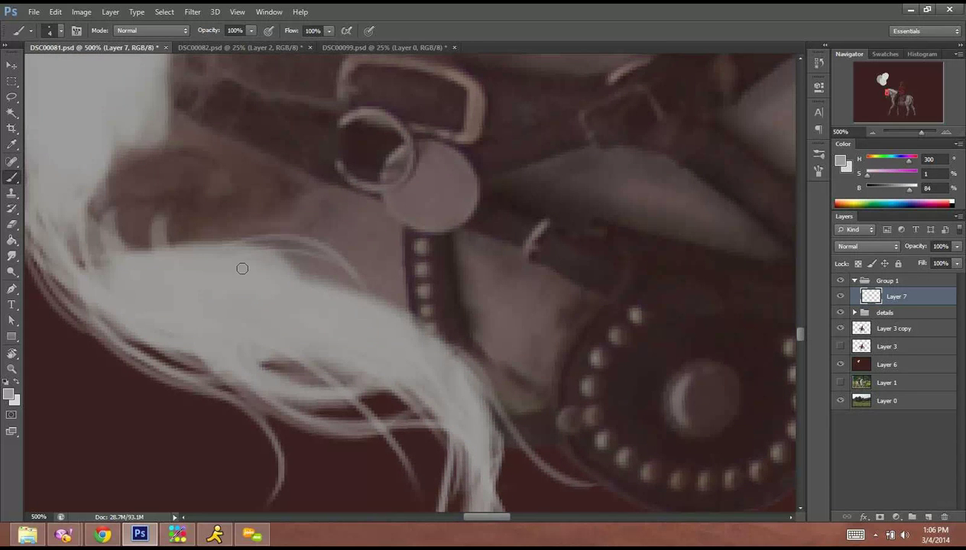
left_click_drag(272, 282, 435, 365)
left_click_drag(254, 257, 406, 318)
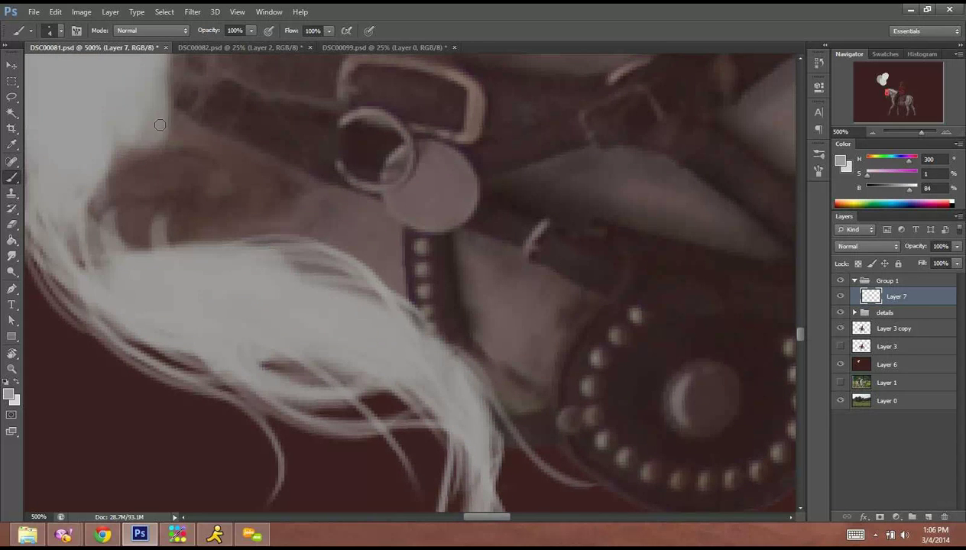
Draw long strands from the mane across the bridle straps and arched hairs bridging the brown gap between mane and forelock.
left_click_drag(165, 122, 413, 252)
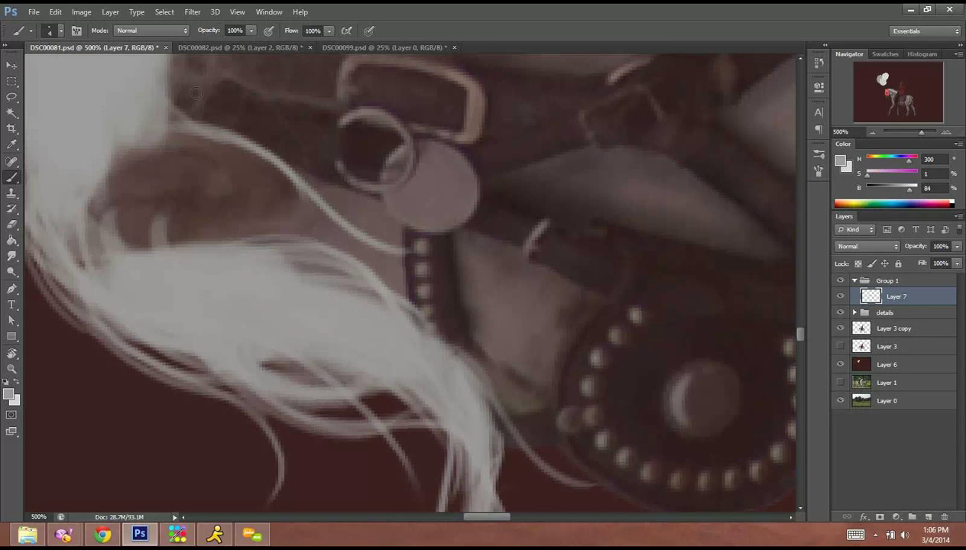
mouse_move(173, 118)
left_mouse_down()
mouse_move(307, 186)
mouse_move(285, 228)
left_mouse_up()
left_click_drag(207, 134, 350, 287)
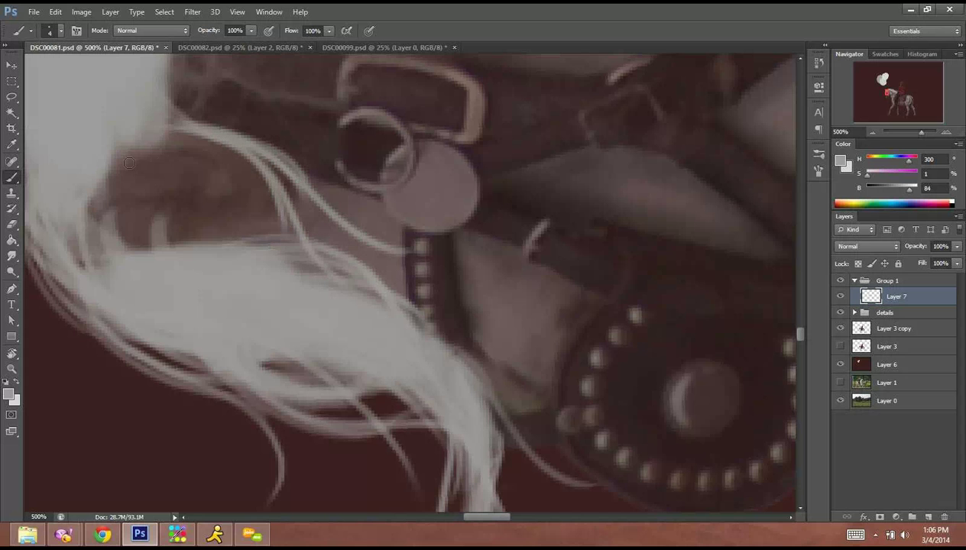
left_click_drag(133, 151, 207, 241)
left_click_drag(108, 170, 199, 247)
left_click_drag(272, 269, 554, 303)
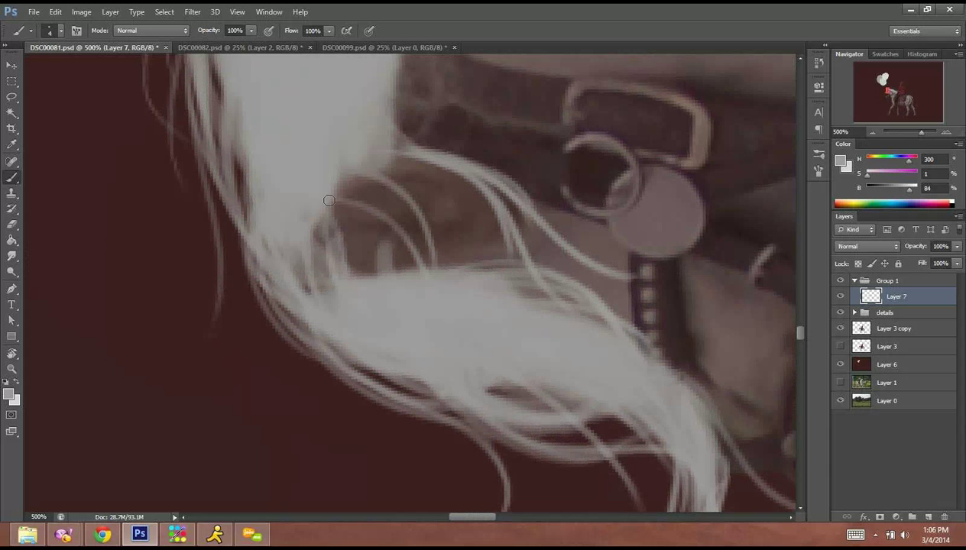
left_click_drag(350, 203, 397, 269)
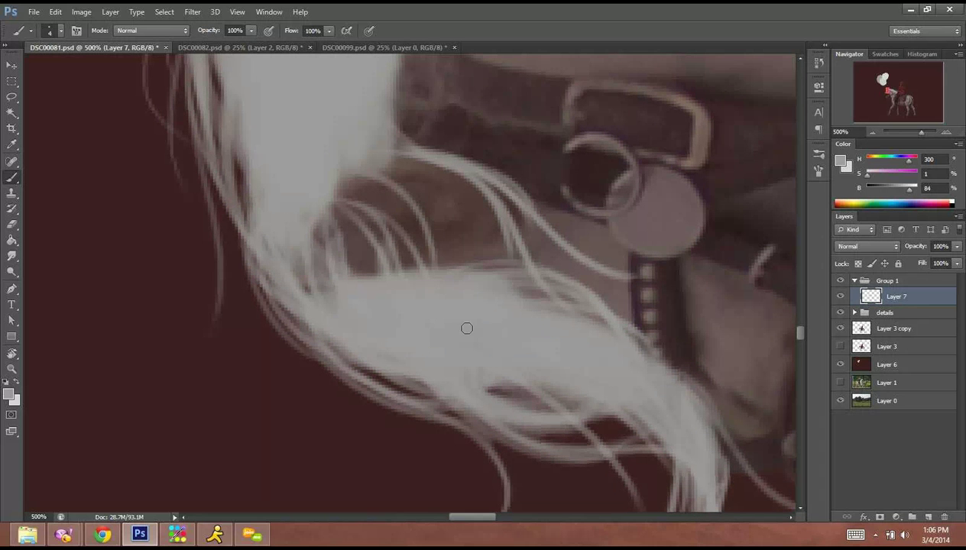
Fill the dark gap at the mane's base beside the rein's upper end with a 13 px brush.
left_click(873, 132)
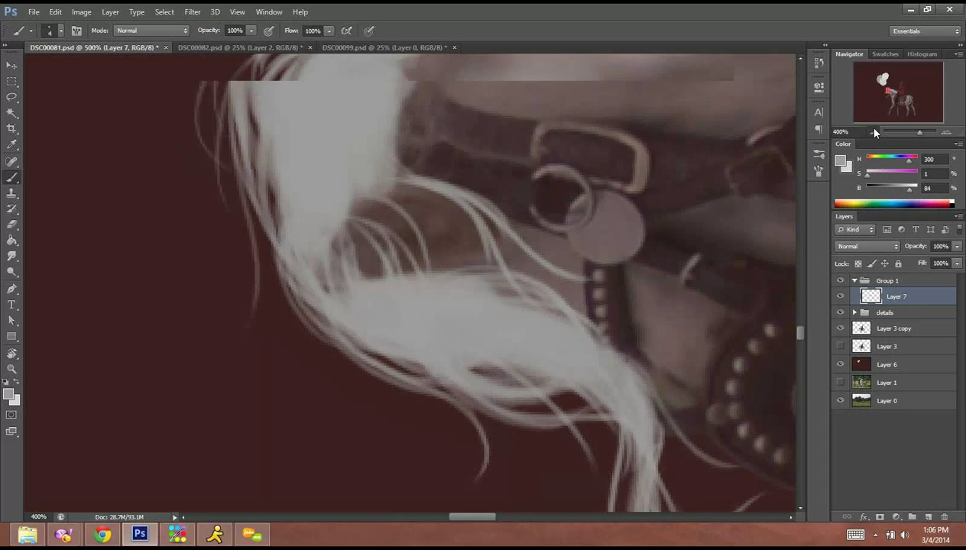
left_click(873, 132)
left_click(874, 132)
left_click(874, 133)
left_click(875, 132)
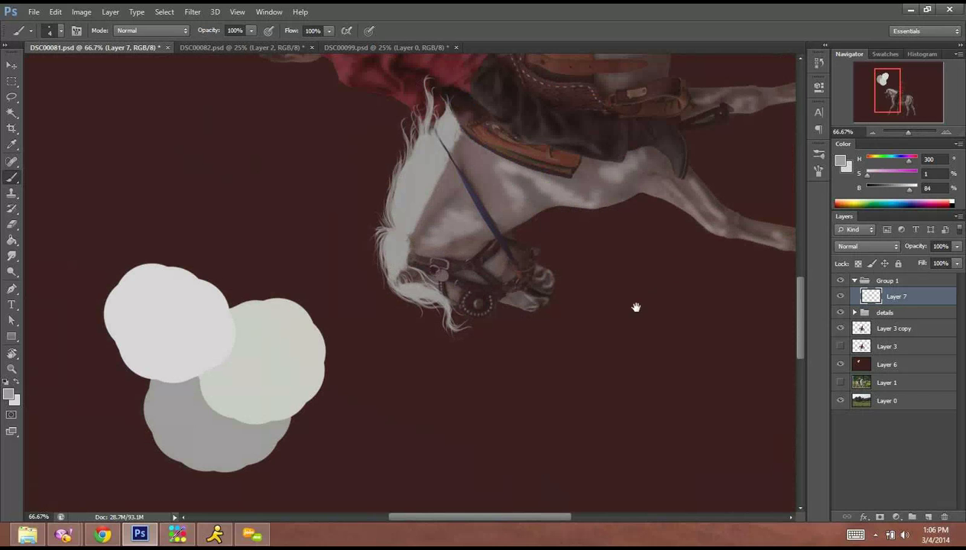
left_click_drag(636, 306, 499, 418)
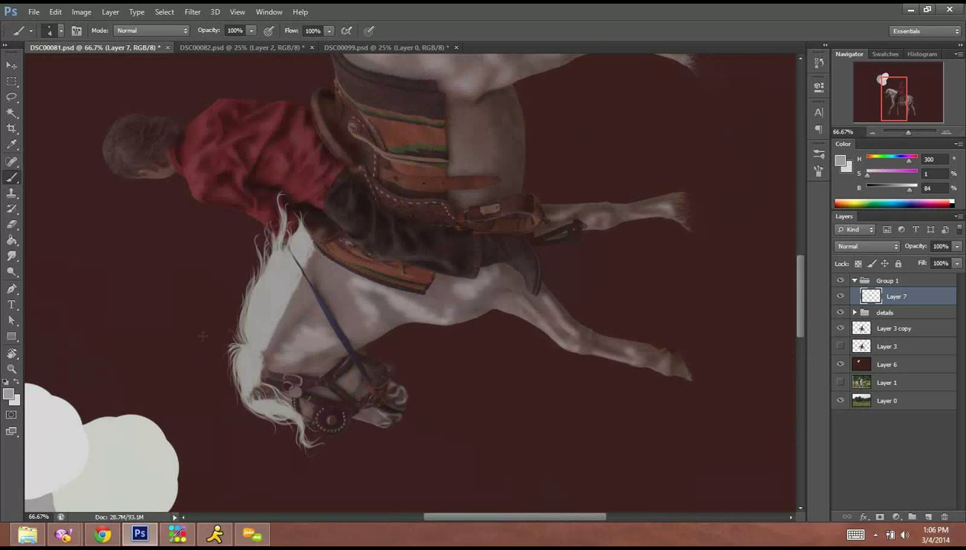
left_click(946, 132)
left_click(946, 132)
left_click(946, 132)
left_click_drag(291, 231, 514, 293)
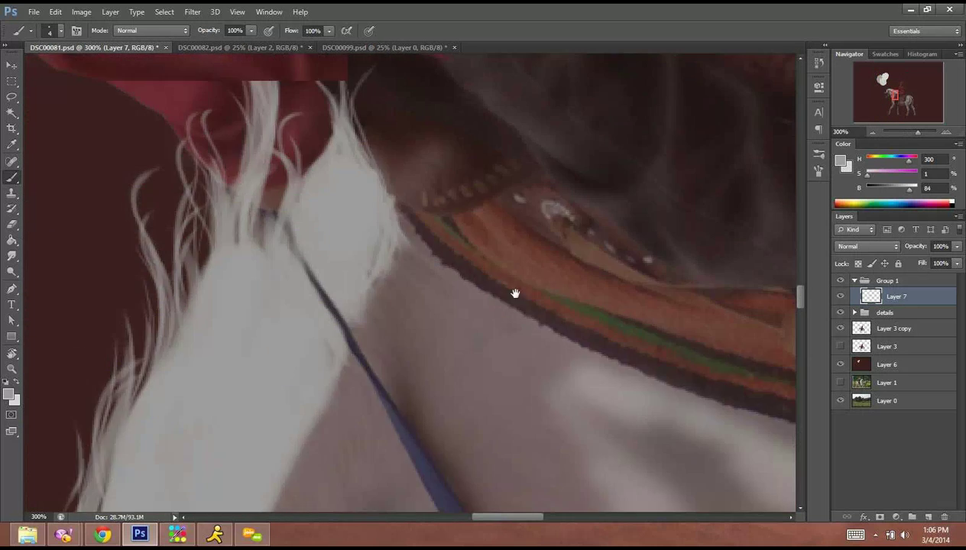
right_click(438, 347)
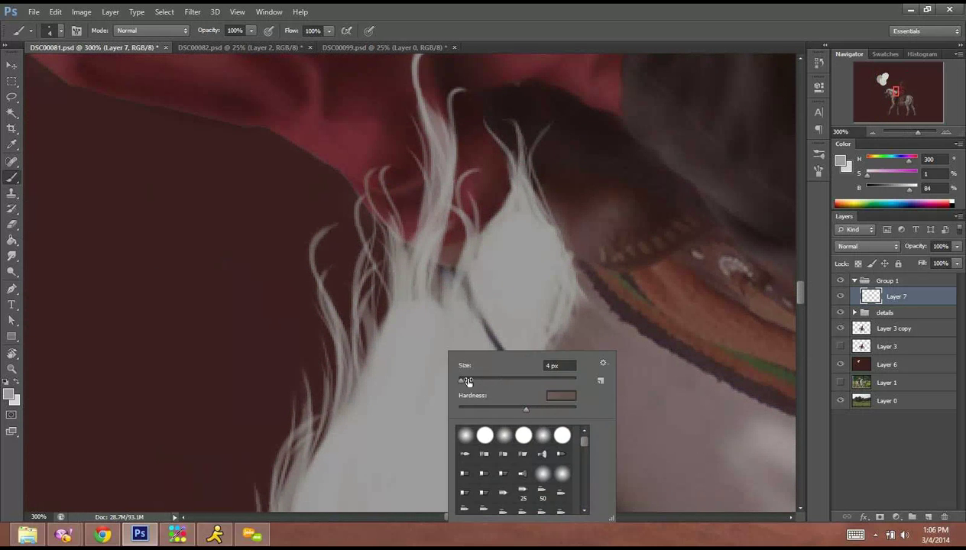
type("13")
key("Return")
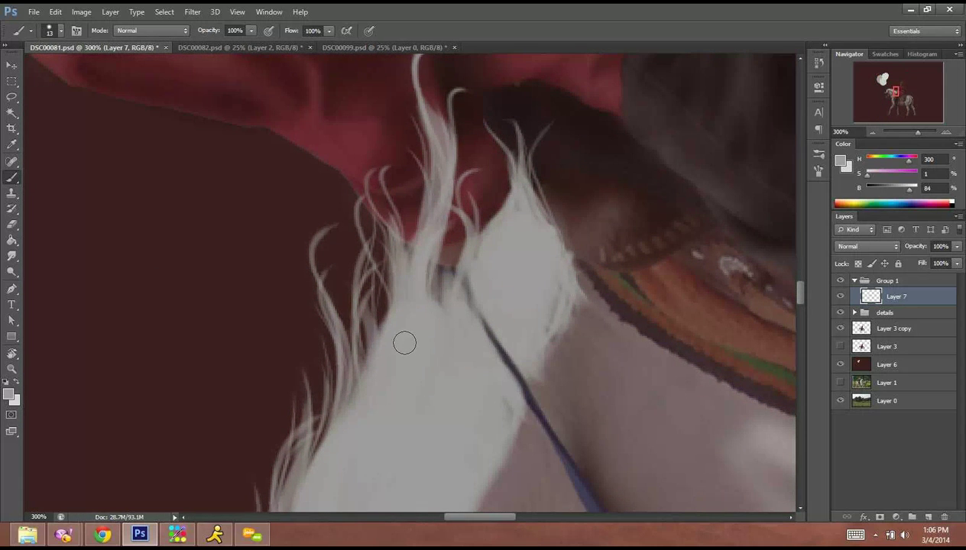
mouse_move(433, 286)
left_mouse_down()
mouse_move(445, 275)
mouse_move(447, 330)
left_mouse_up()
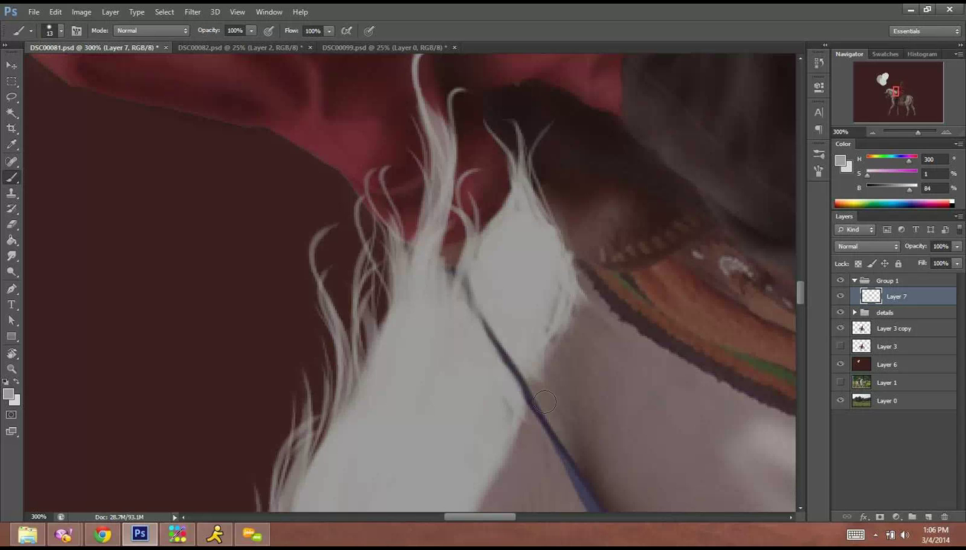
With Layer 7 at 42% opacity, outline the rein's covered upper section and clear the mane paint over it, keeping that area selected.
left_click_drag(535, 396, 469, 324)
left_click(957, 247)
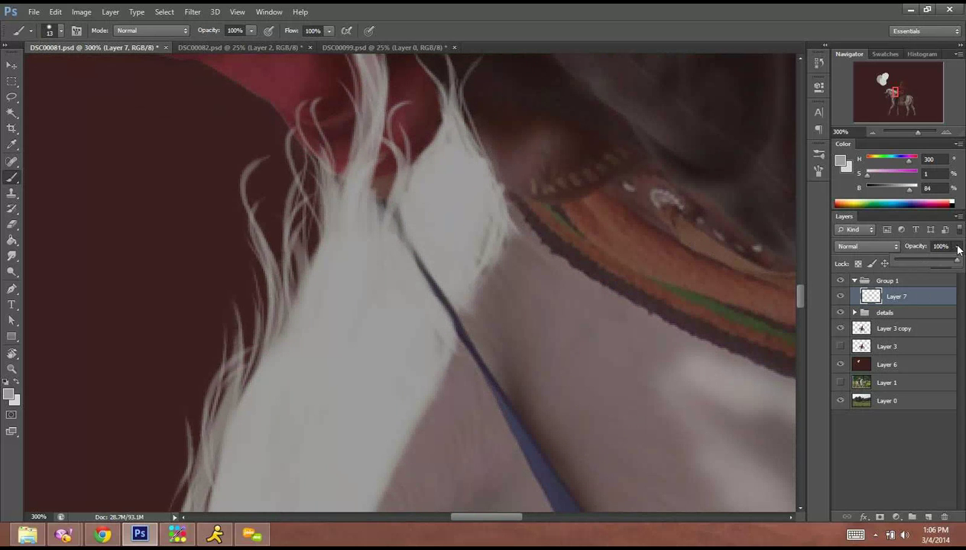
left_click_drag(929, 263, 922, 262)
left_click(12, 97)
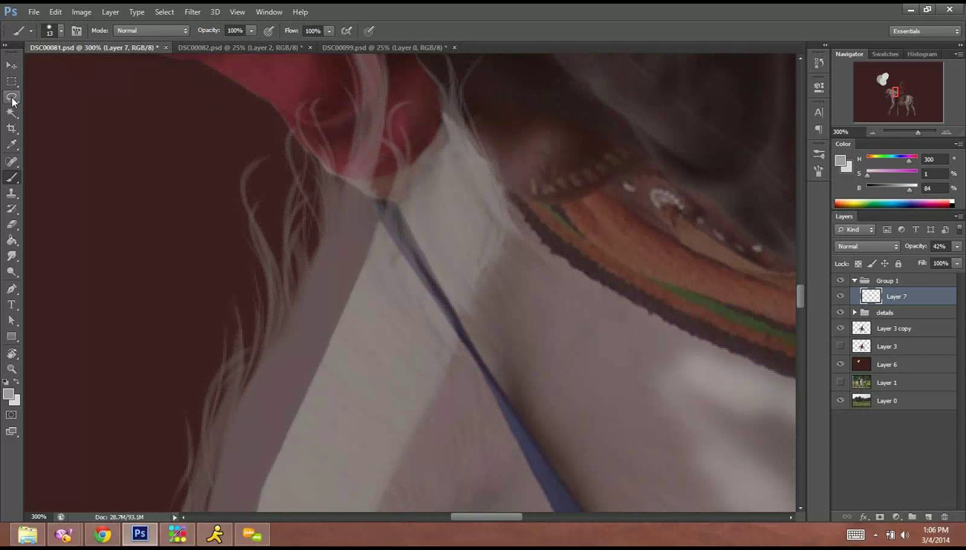
left_click(40, 105)
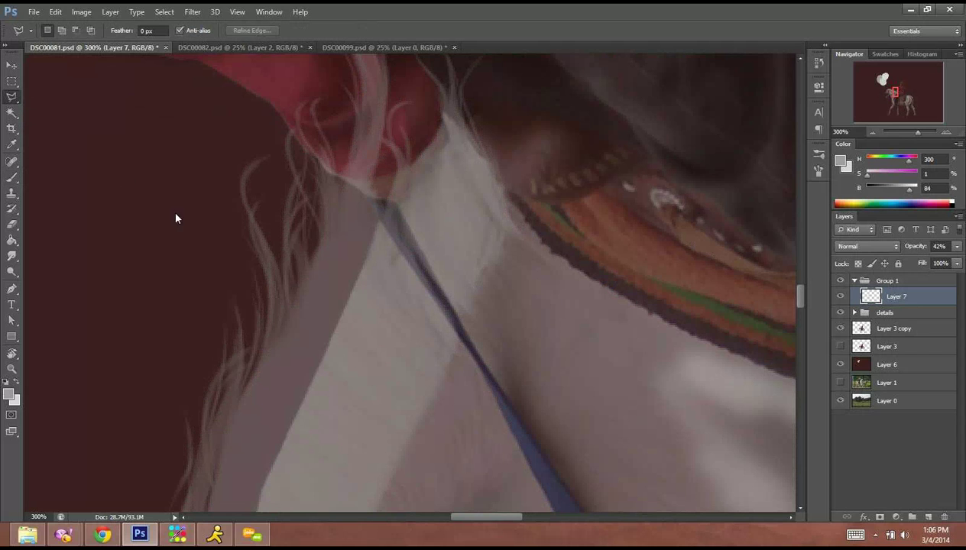
left_click(367, 193)
left_click(464, 339)
left_click(372, 200)
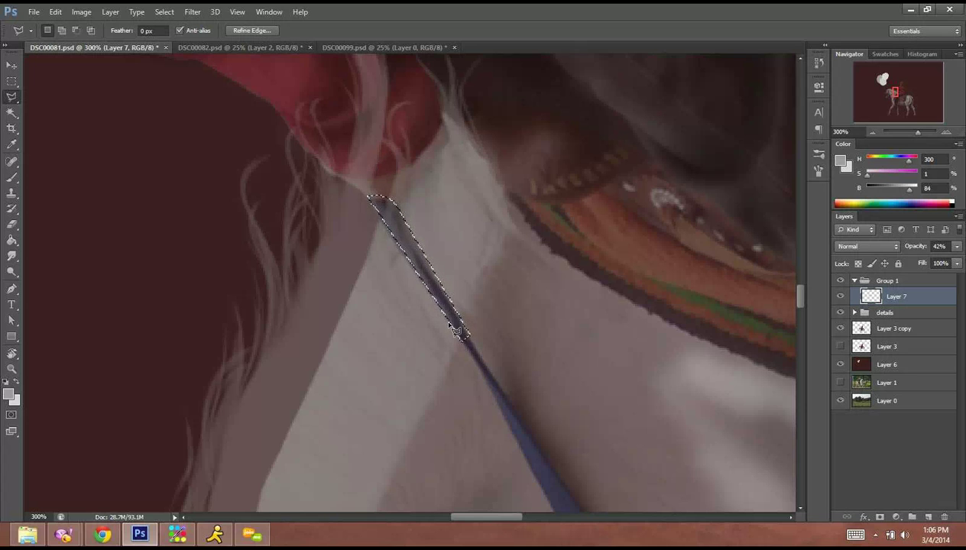
key("alt+BackSpace")
key("ctrl+d")
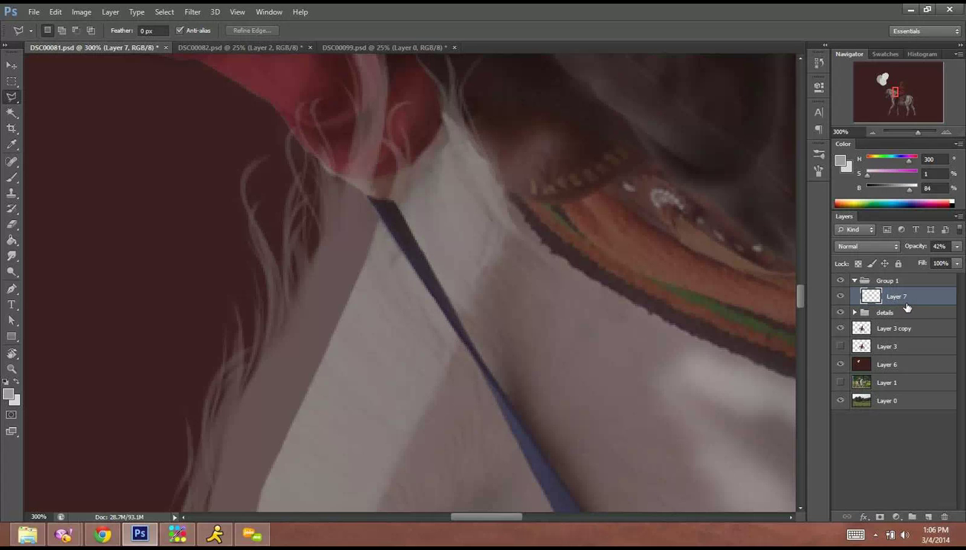
key("ctrl+shift+d")
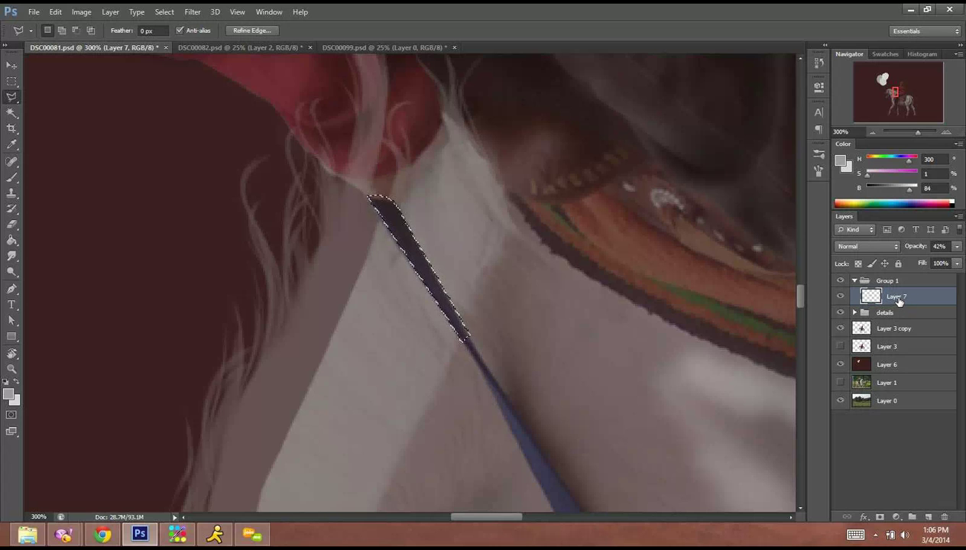
Erase the mane paint covering the rein inside the selection on Layer 7 with a soft 15 px eraser.
key("alt+BackSpace")
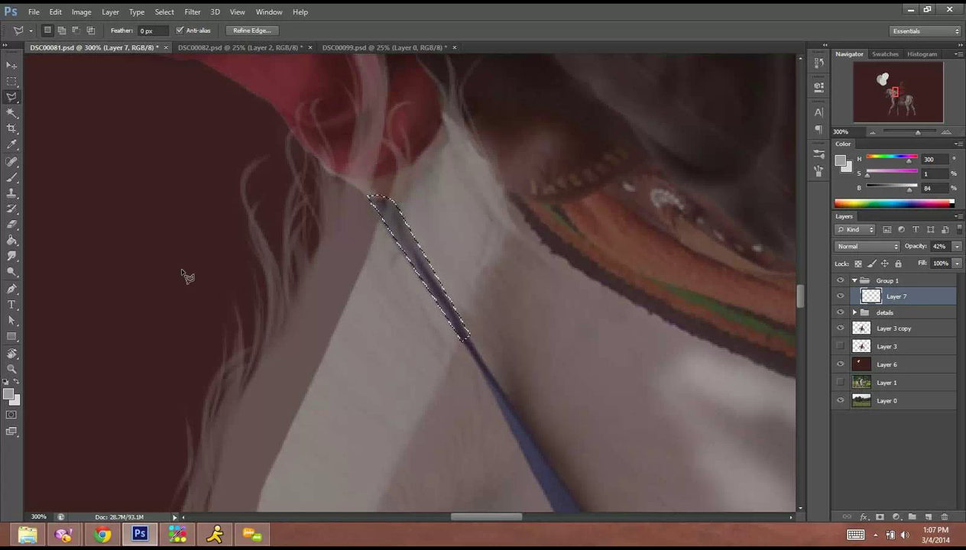
left_click(13, 223)
right_click(472, 335)
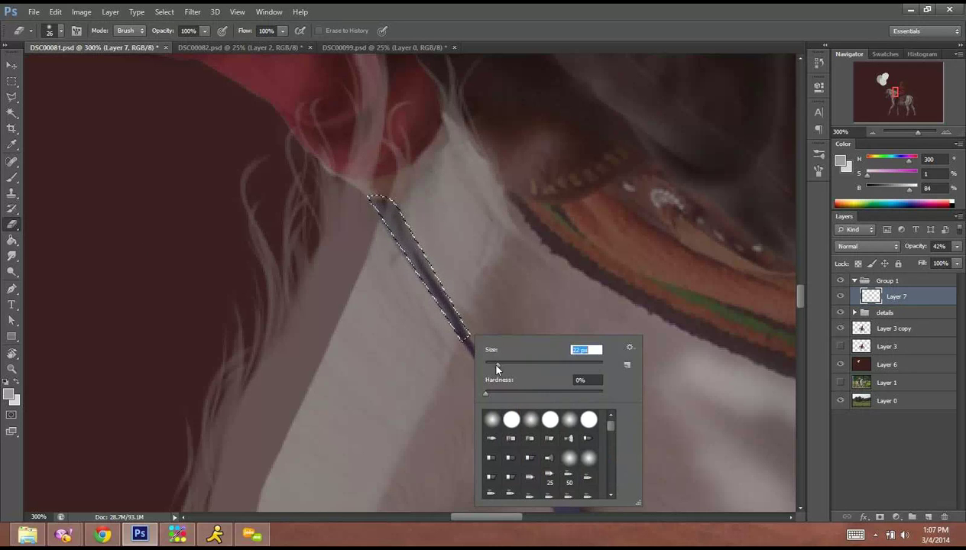
left_click(434, 300)
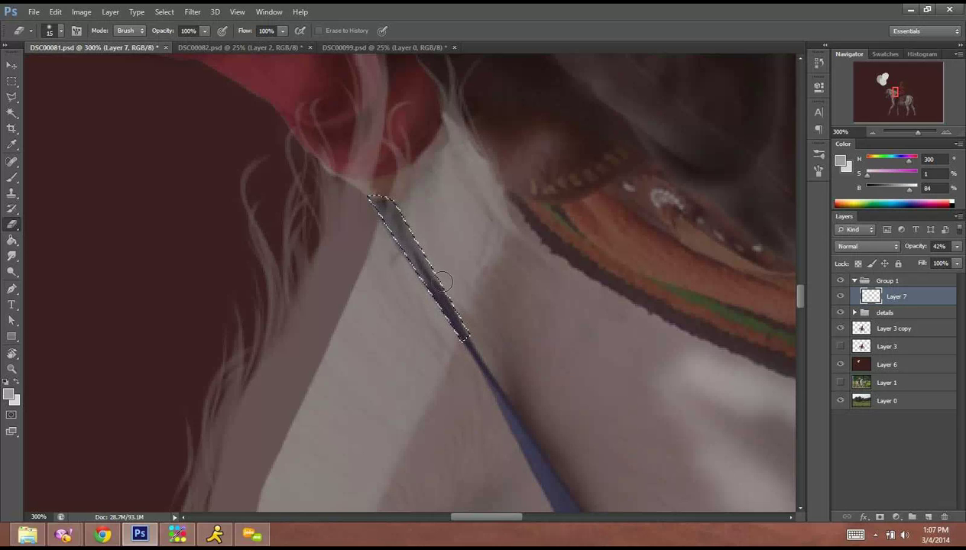
mouse_move(448, 285)
left_mouse_down()
mouse_move(425, 259)
mouse_move(440, 222)
mouse_move(431, 264)
mouse_move(480, 329)
left_mouse_up()
Set the eraser size to 5 px and clean the remaining mane paint off the rein's edge inside the selection.
right_click(480, 329)
type("5")
key("Return")
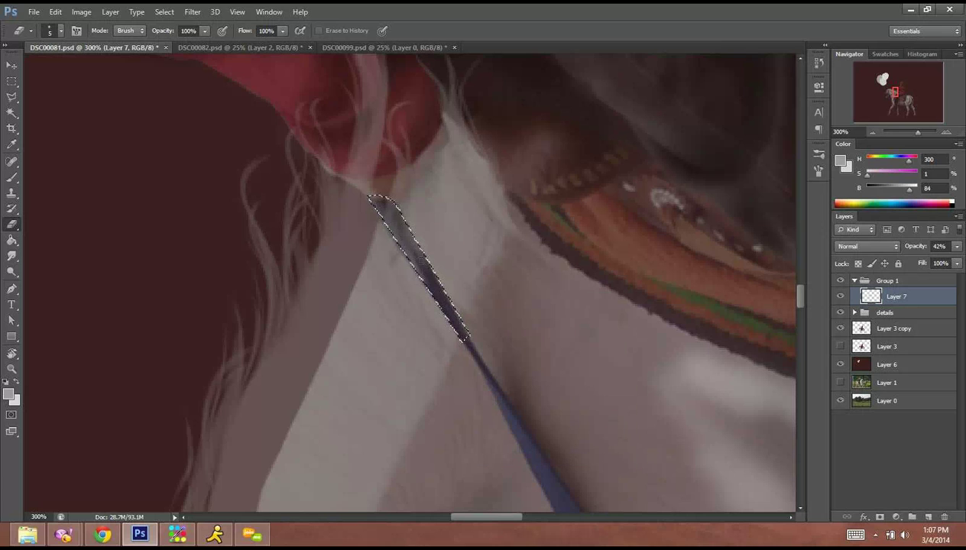
left_click_drag(407, 235, 404, 212)
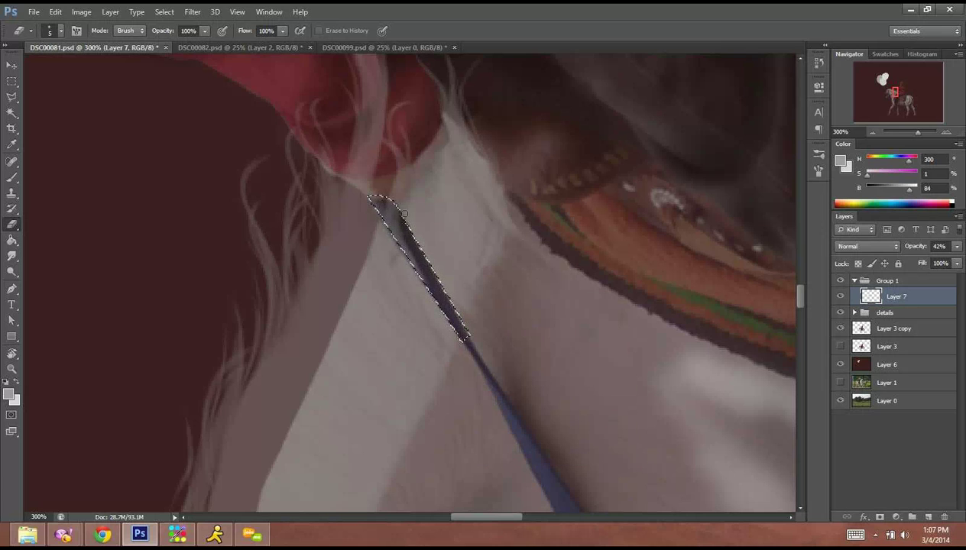
mouse_move(436, 281)
left_mouse_down()
mouse_move(404, 235)
mouse_move(413, 261)
left_mouse_up()
Clear the rein selection and set Layer 7's opacity to 100%.
key("ctrl+d")
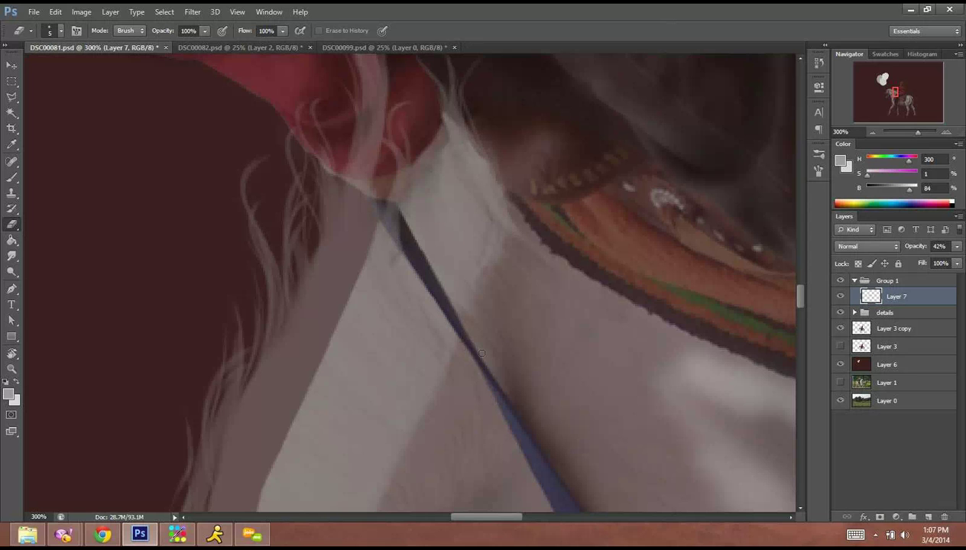
left_click(956, 246)
left_click_drag(923, 260, 960, 260)
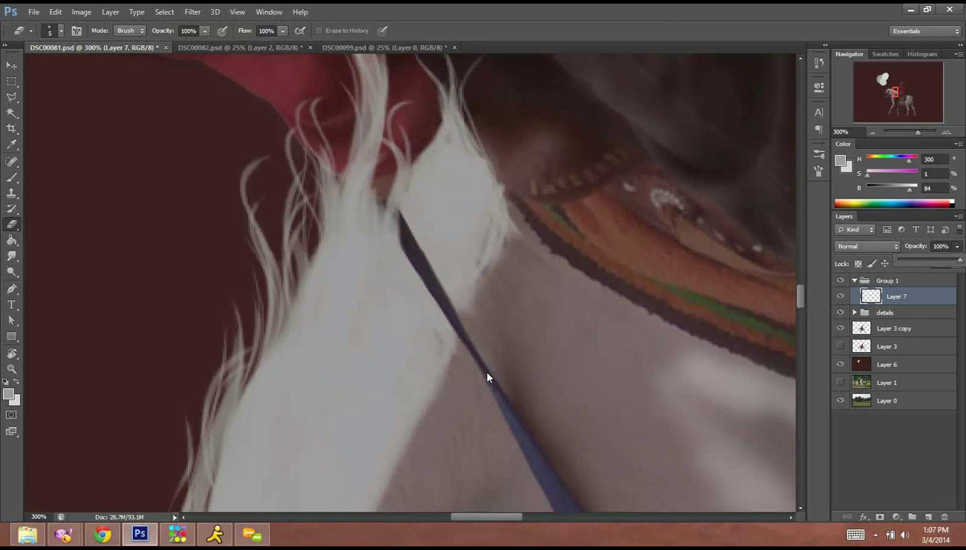
Set the brush size to 4 px and paint a hair strand along the mane's outer edge.
left_click_drag(410, 348, 475, 164)
left_click_drag(403, 446, 444, 297)
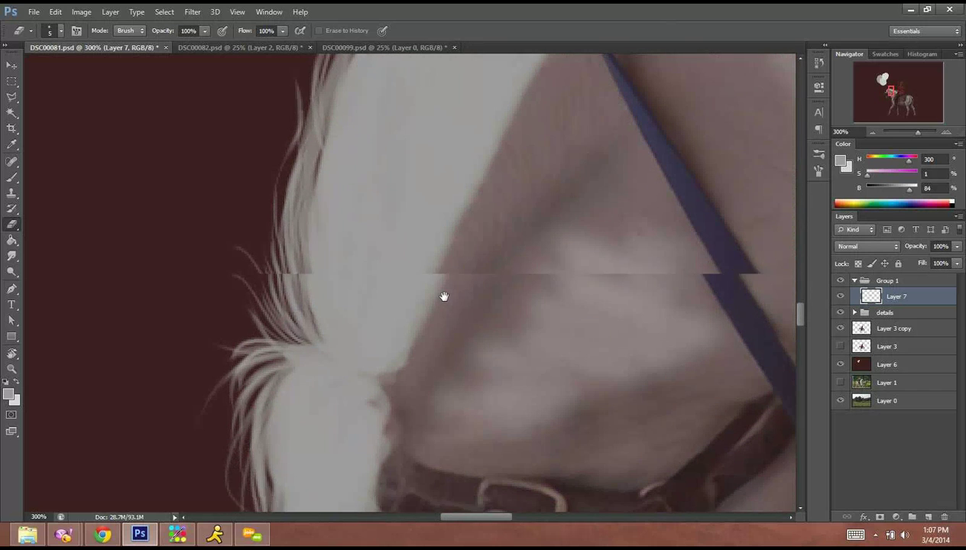
left_click(12, 177)
left_click_drag(413, 216, 409, 315)
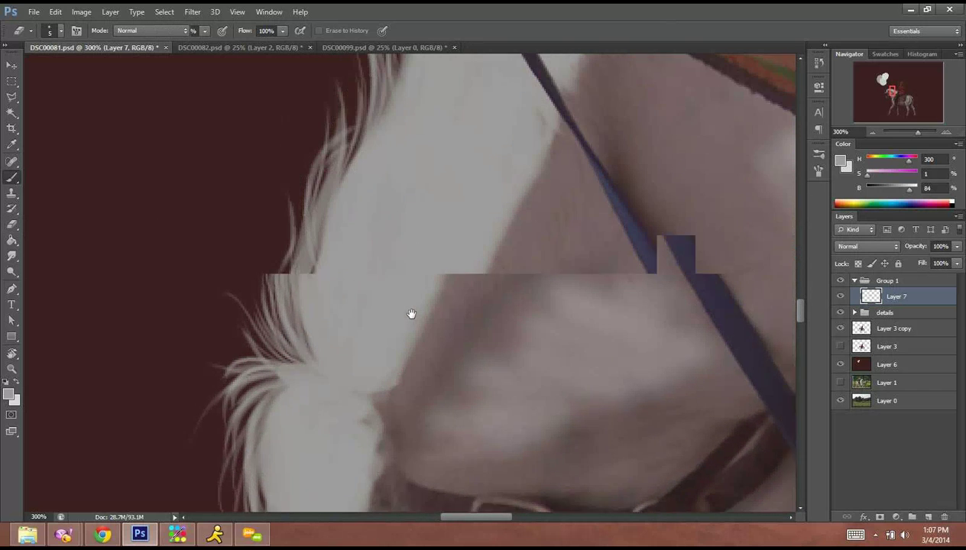
right_click(365, 363)
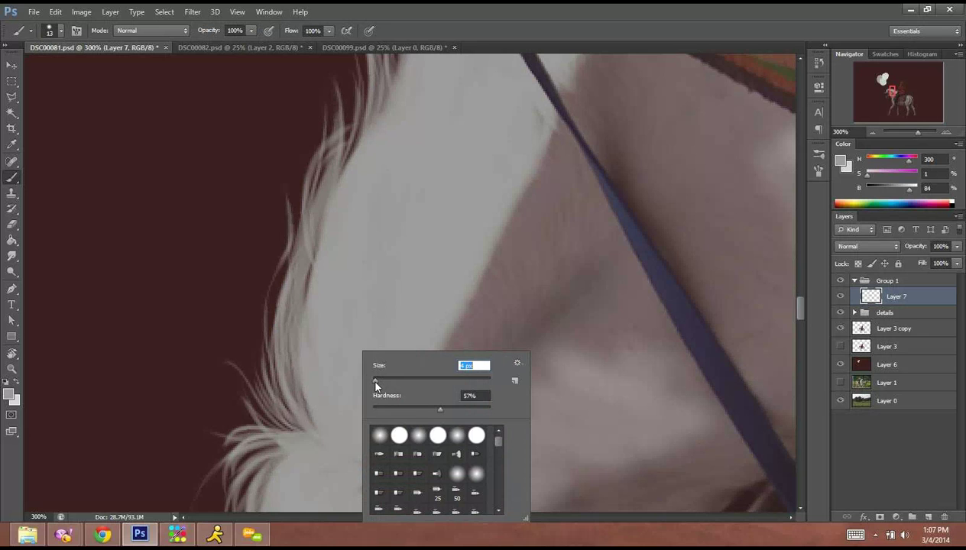
left_click_drag(274, 330, 297, 233)
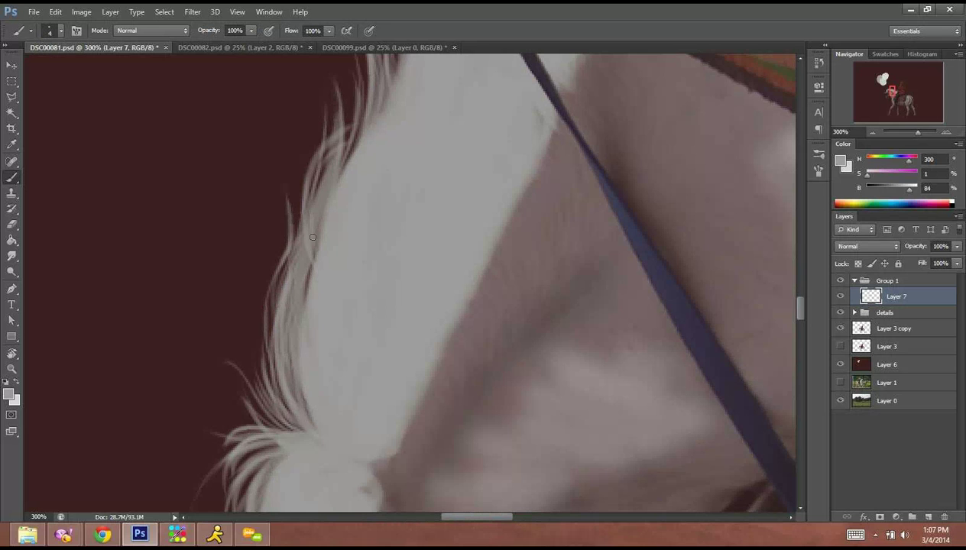
Set the brush size to 3 px and paint thin curved grey hairs along the mane's outer edge on Layer 7.
right_click(370, 316)
left_click(389, 340)
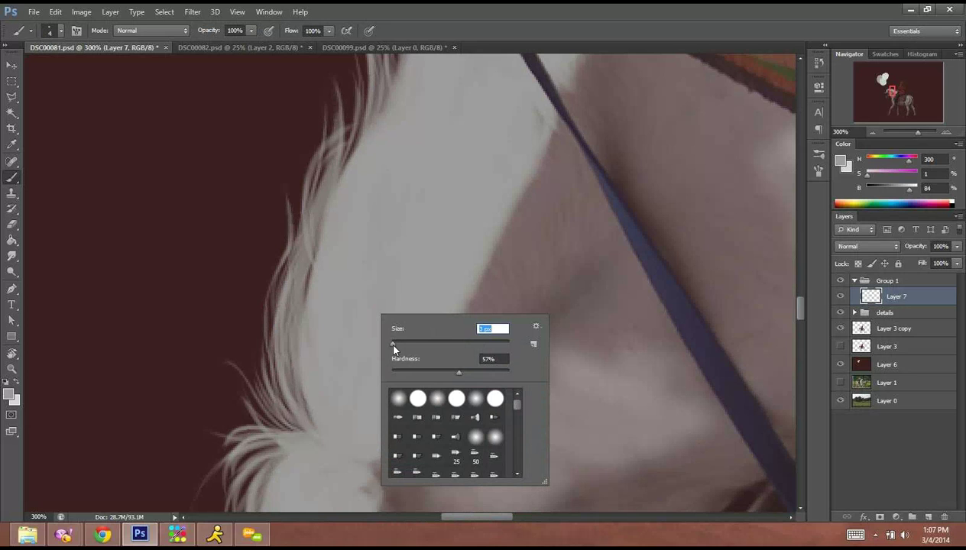
left_click(269, 412)
left_click_drag(248, 365, 269, 289)
left_click_drag(250, 388, 304, 262)
left_click_drag(251, 344, 271, 269)
left_click_drag(254, 393, 284, 257)
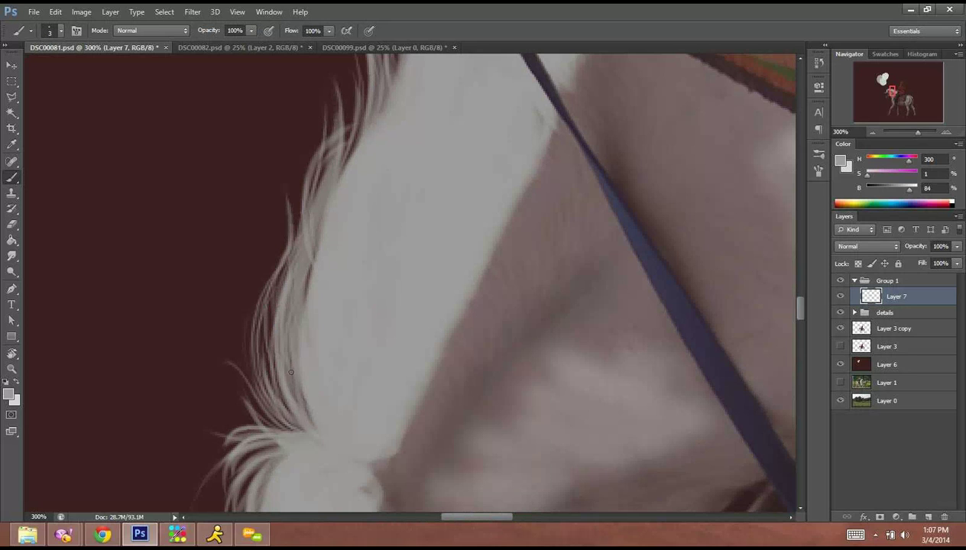
left_click_drag(245, 396, 259, 291)
left_click_drag(315, 417, 289, 274)
scroll(376, 321, "up", 5)
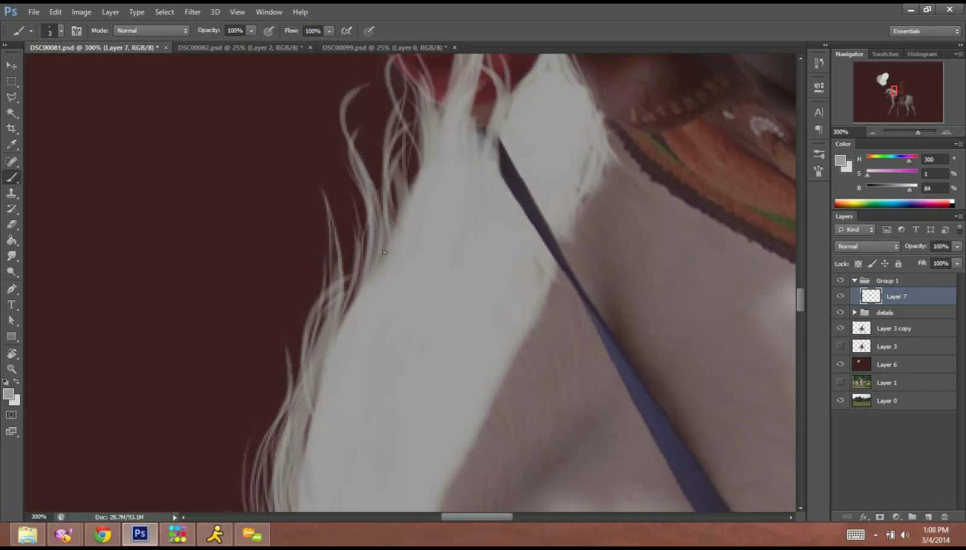
left_click_drag(382, 253, 373, 136)
Zoom out to 50% and rotate the canvas view back to 0° to examine the whole horse and rider.
scroll(425, 214, "down", 5)
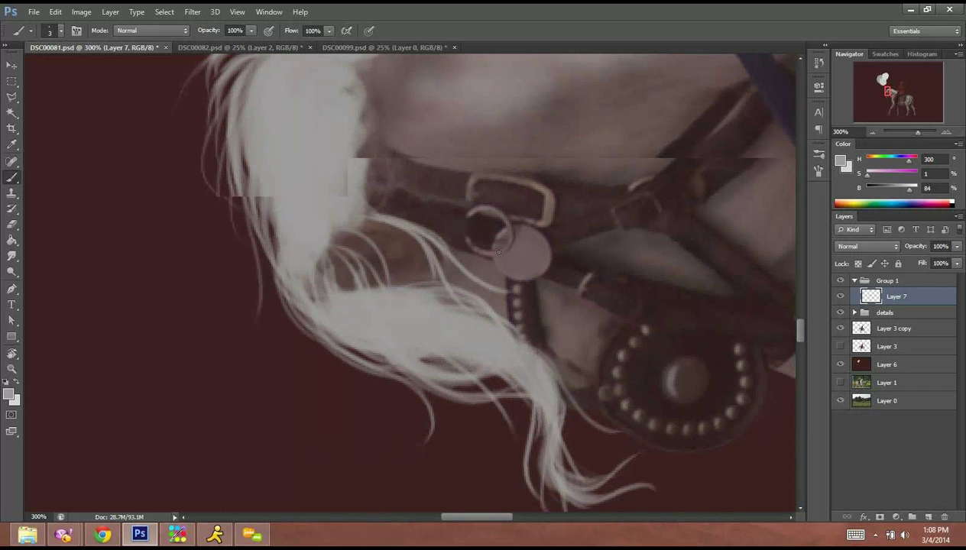
left_click(873, 133)
left_click(873, 132)
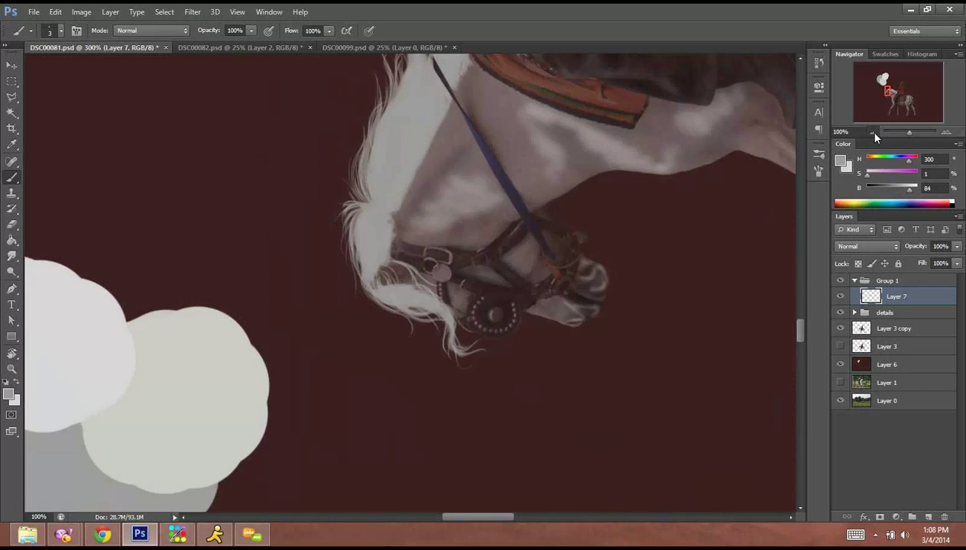
left_click(873, 132)
left_click(873, 132)
left_click_drag(643, 308, 501, 450)
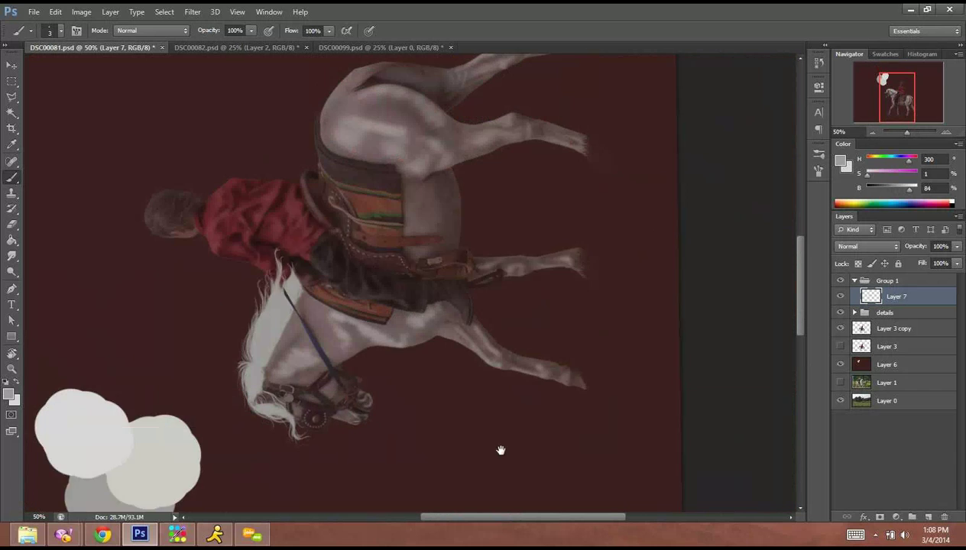
left_click(14, 366)
left_click(13, 355)
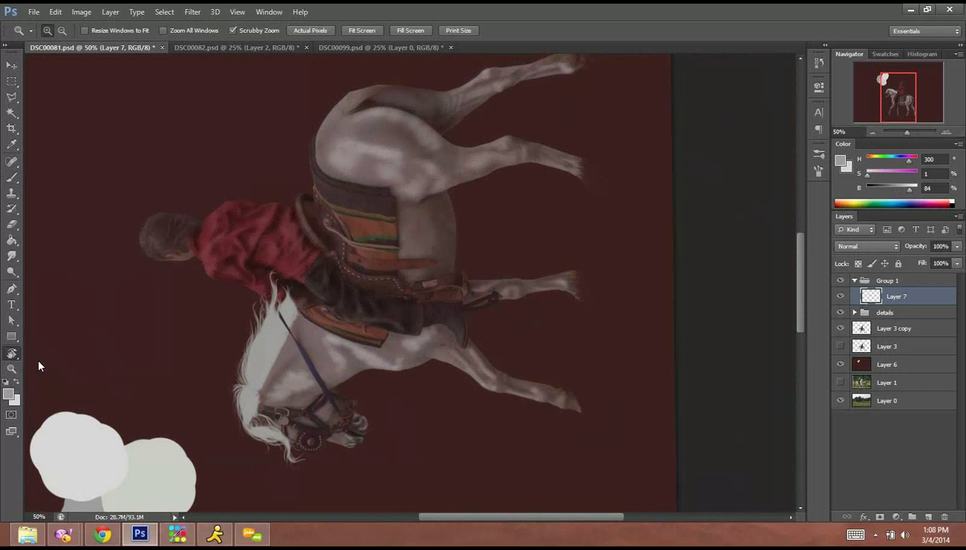
left_click_drag(144, 233, 403, 260)
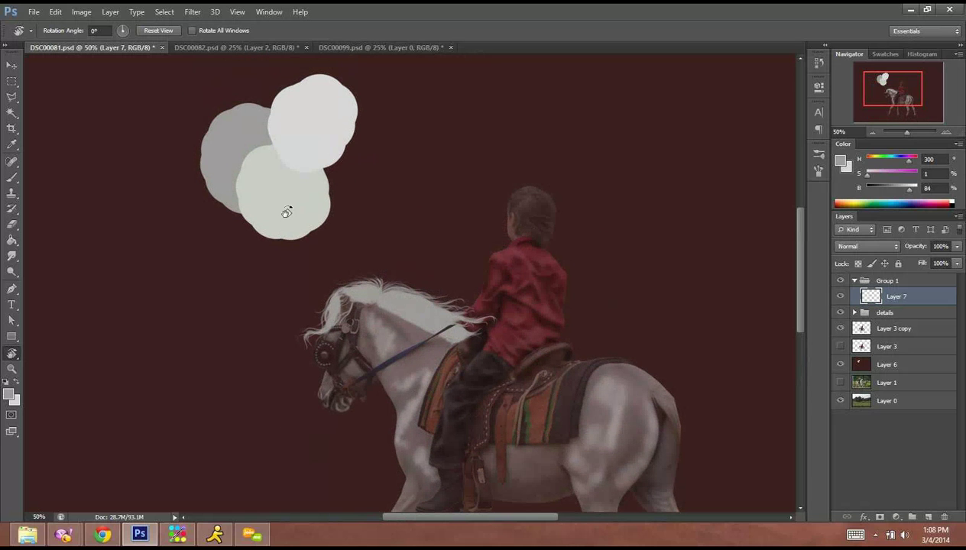
Sample the lightest of the three painted colour blobs as the brush colour.
left_click(11, 177)
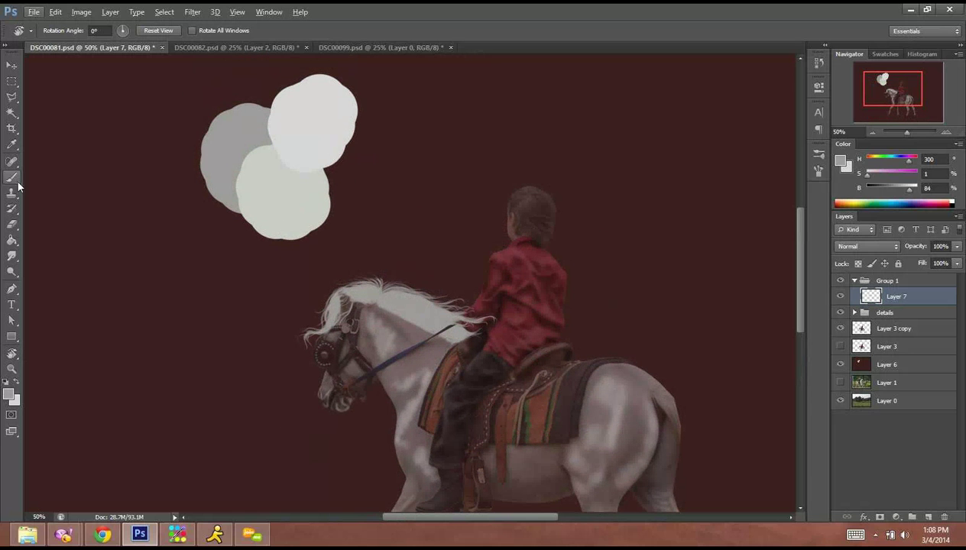
left_click(266, 200, "alt")
left_click(324, 123, "alt")
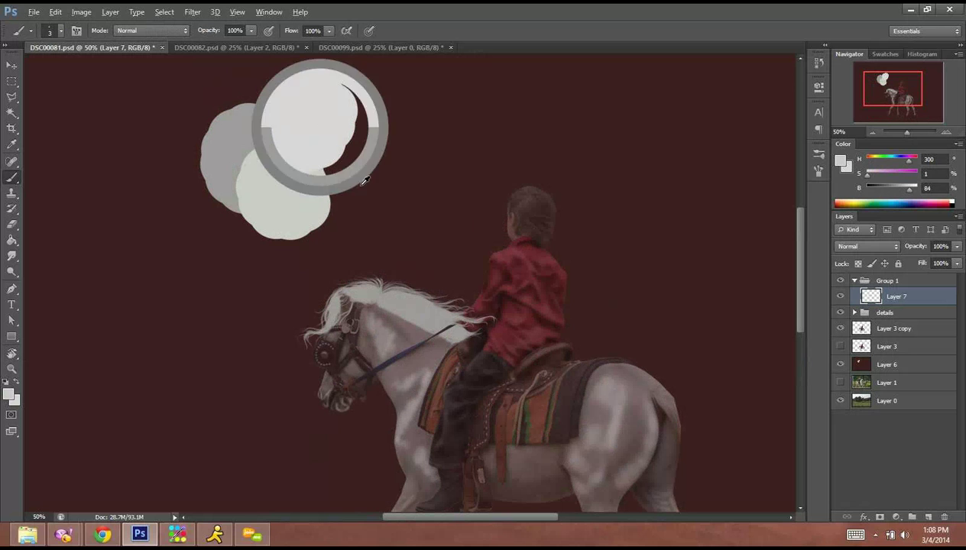
Add a new layer above Layer 7 for the mane highlights, viewing the mane at 300%.
left_click(948, 134)
left_click(948, 134)
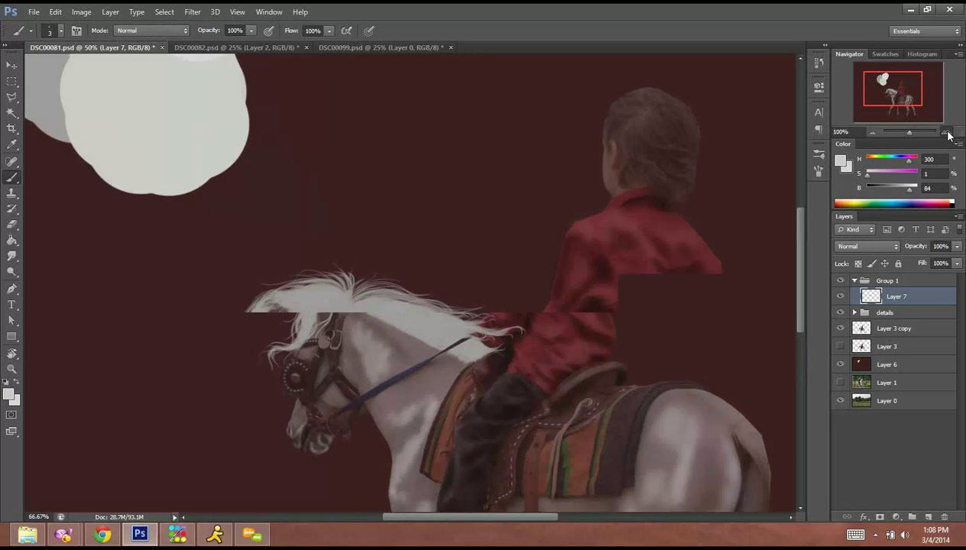
left_click(948, 134)
left_click(948, 134)
mouse_move(390, 342)
left_mouse_down()
mouse_move(494, 250)
mouse_move(478, 246)
mouse_move(573, 274)
mouse_move(657, 273)
left_mouse_up()
key("ctrl+shift+n")
key("Return")
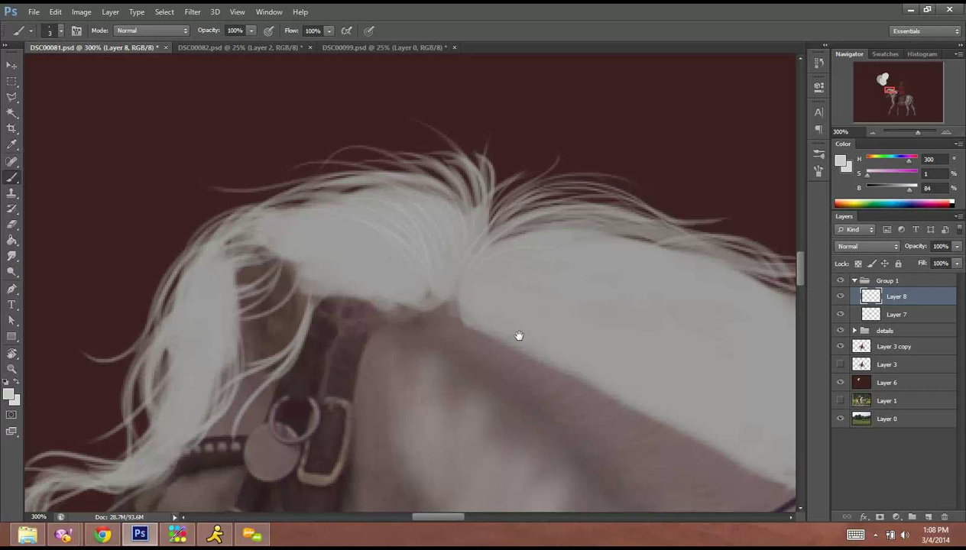
Rotate the canvas view so the neck mane runs downward and set the brush size to 4 px.
left_click_drag(517, 334, 242, 349)
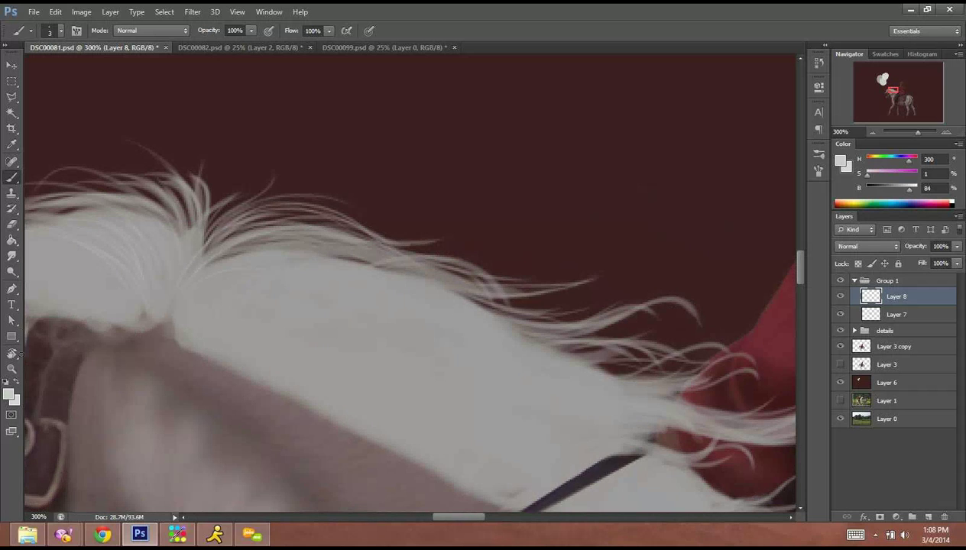
key("r")
mouse_move(284, 237)
left_mouse_down()
mouse_move(334, 199)
mouse_move(331, 185)
mouse_move(296, 209)
mouse_move(231, 300)
mouse_move(237, 391)
mouse_move(315, 466)
mouse_move(281, 270)
mouse_move(358, 214)
mouse_move(319, 223)
mouse_move(329, 243)
left_mouse_up()
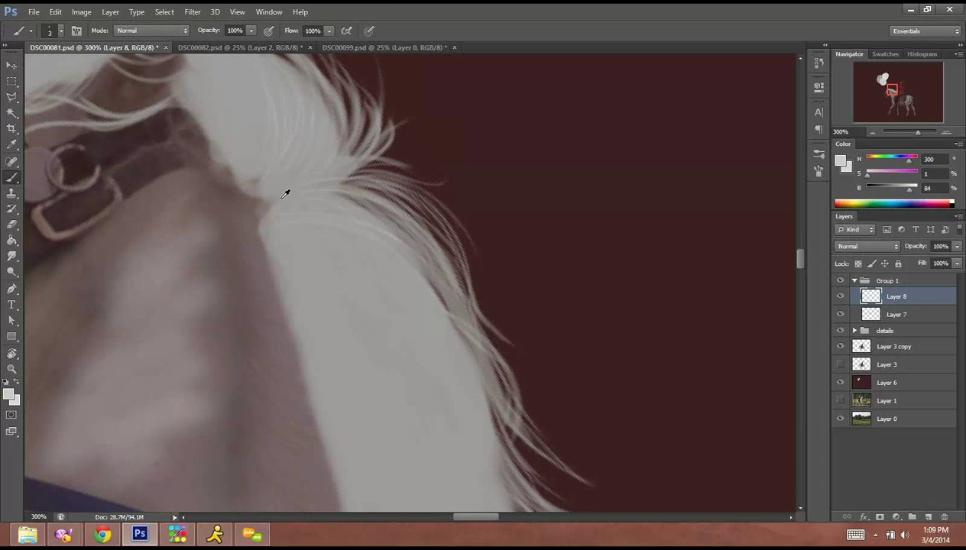
right_click(351, 234)
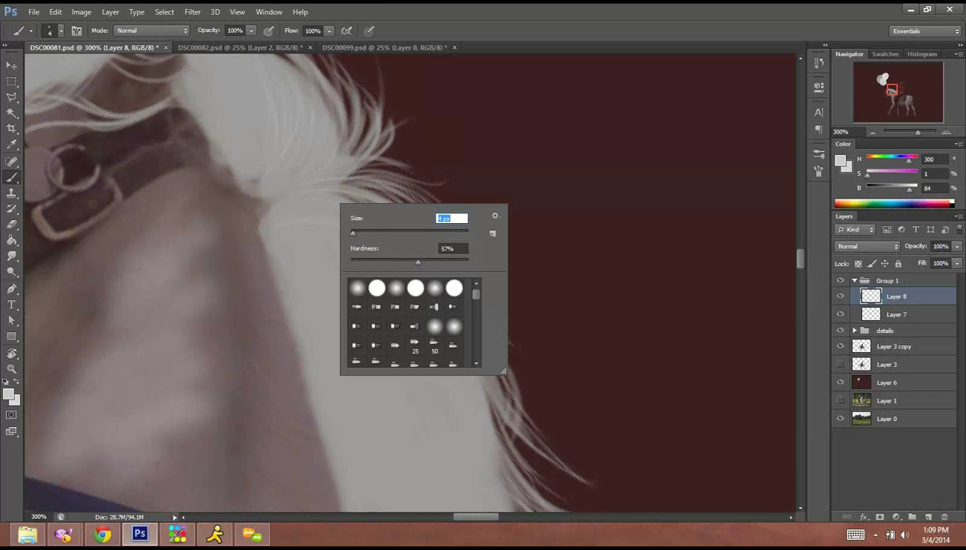
Erase the light strands already painted on Layer 8 with a soft 145 px eraser.
left_click(11, 226)
right_click(290, 154)
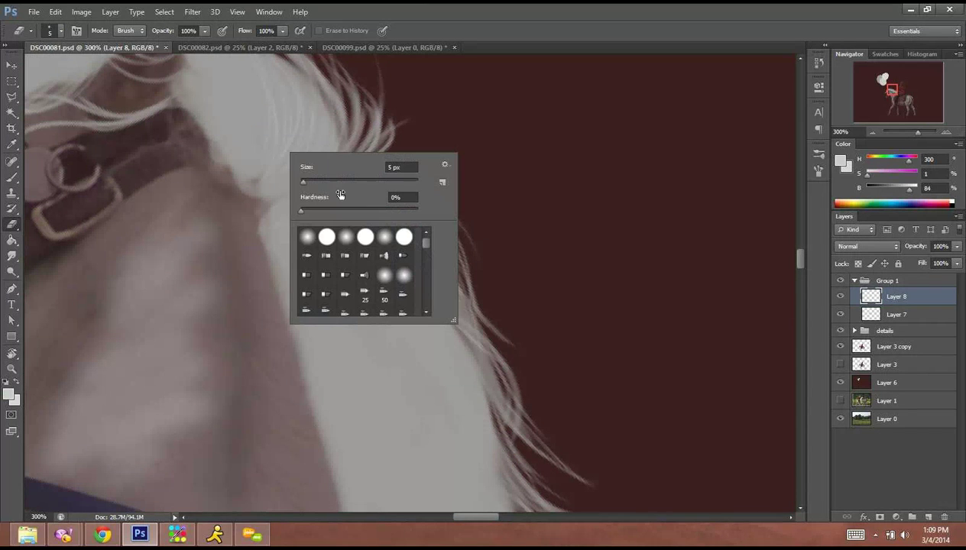
left_click_drag(358, 186, 373, 181)
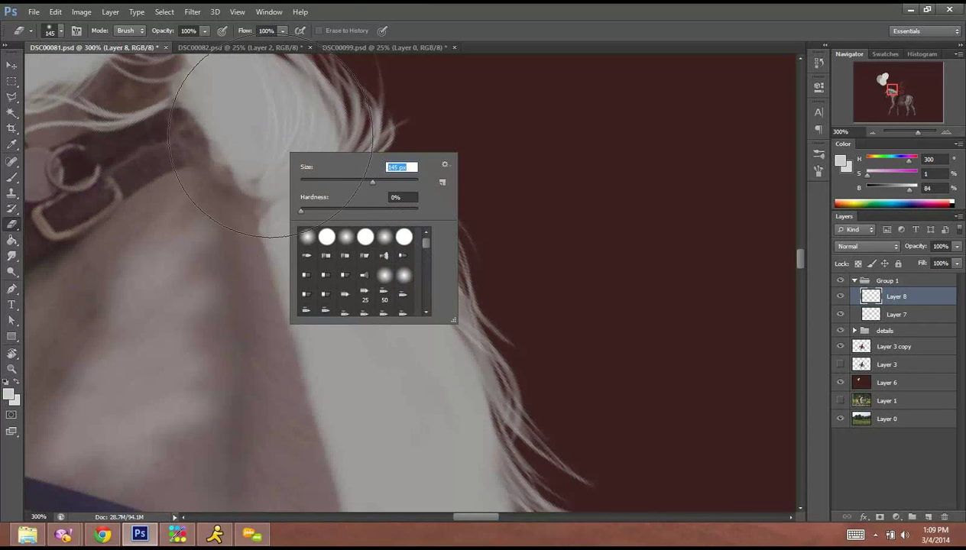
key("Return")
left_click(297, 95)
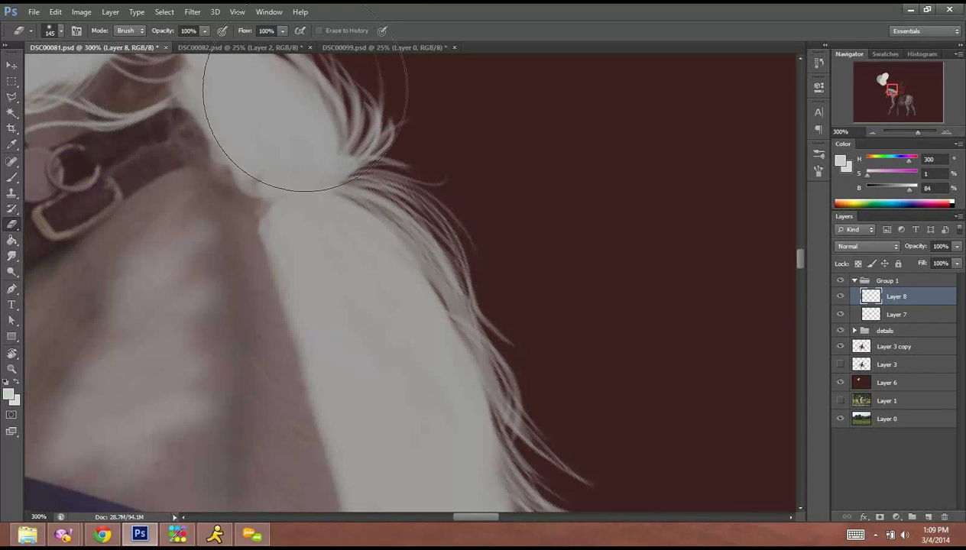
Paint light curved highlight strands with the brush from the parting along the outer edge of the neck mane.
key("b")
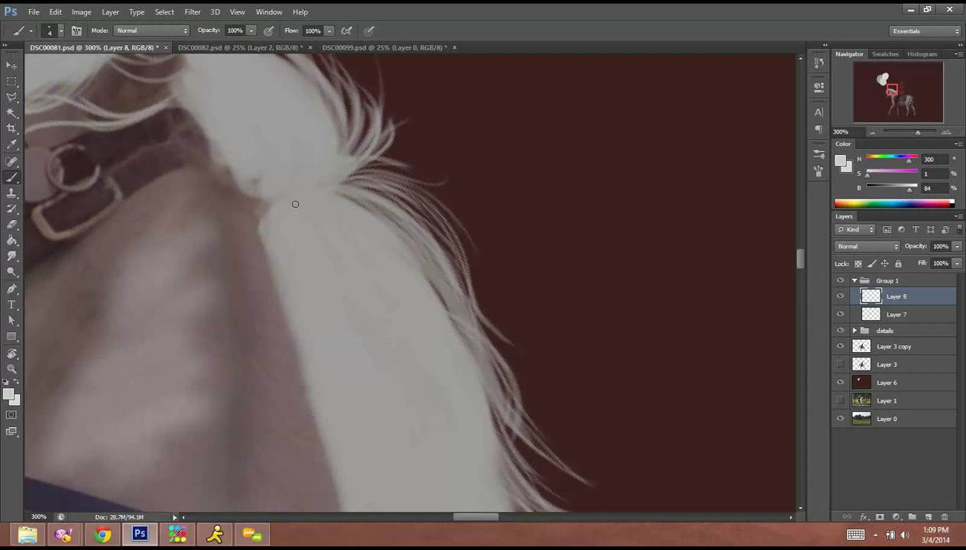
left_click_drag(310, 208, 419, 266)
left_click_drag(323, 209, 426, 286)
mouse_move(310, 195)
left_mouse_down()
mouse_move(517, 351)
mouse_move(444, 314)
left_mouse_up()
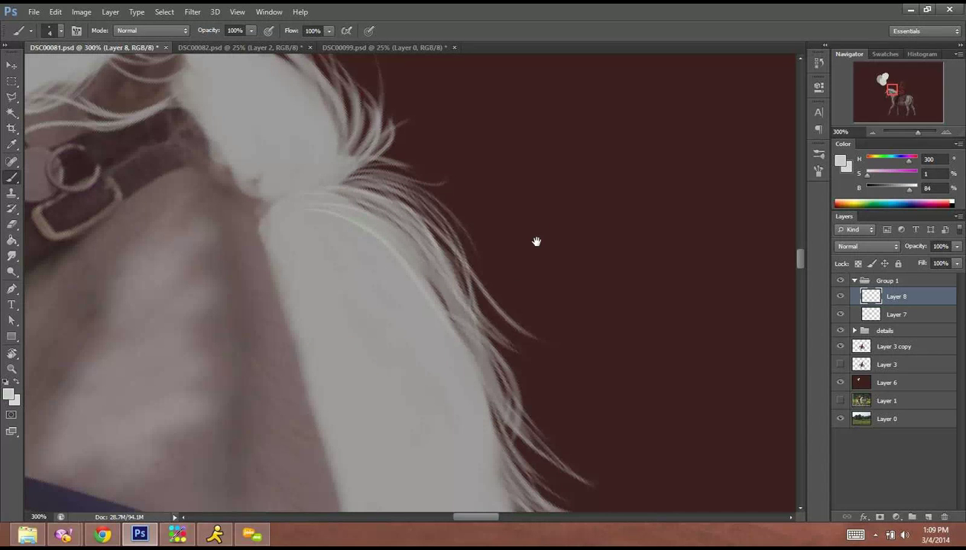
mouse_move(427, 185)
left_mouse_down()
mouse_move(438, 178)
mouse_move(502, 255)
left_mouse_up()
left_click_drag(397, 168, 582, 348)
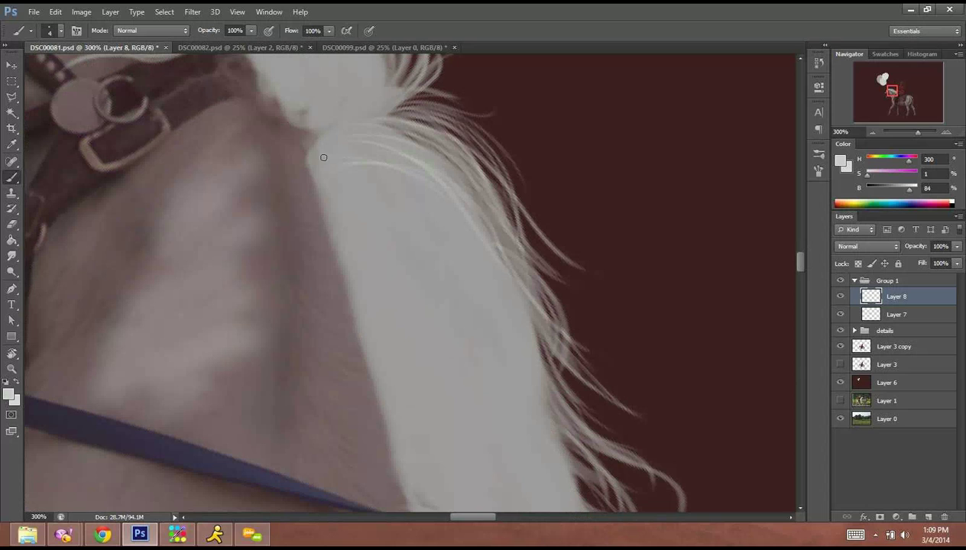
Paint more light curved strands with the 4 px brush from the parting across the top of the neck mane.
left_click_drag(327, 147, 464, 225)
left_click_drag(367, 159, 595, 319)
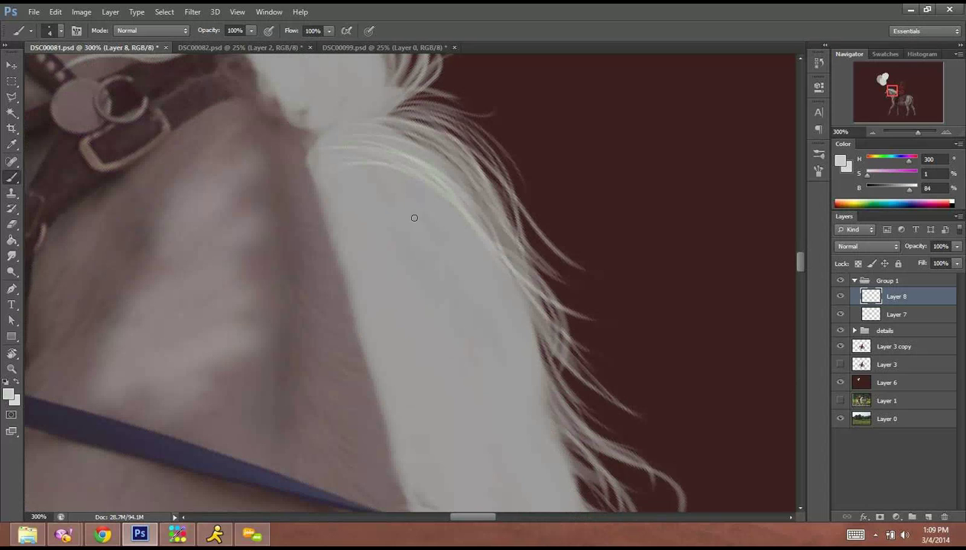
mouse_move(362, 176)
left_mouse_down()
mouse_move(437, 192)
mouse_move(495, 252)
left_mouse_up()
left_click_drag(425, 189, 587, 369)
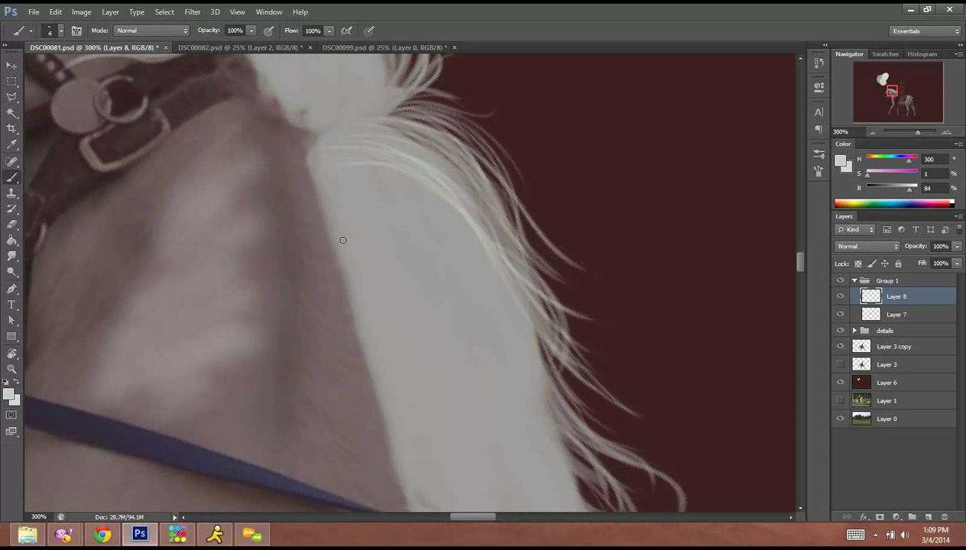
Paint a second band of light curved strands across the upper middle of the neck mane, redoing its uppermost stroke.
mouse_move(335, 273)
left_mouse_down()
mouse_move(474, 324)
mouse_move(497, 356)
left_mouse_up()
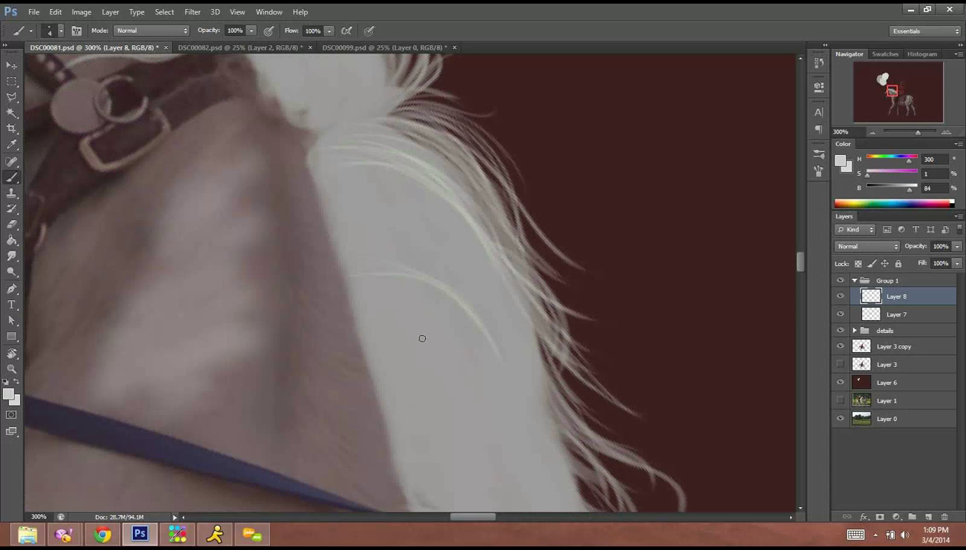
left_click_drag(590, 437, 604, 443)
left_click_drag(337, 260, 474, 339)
left_click_drag(330, 235, 452, 263)
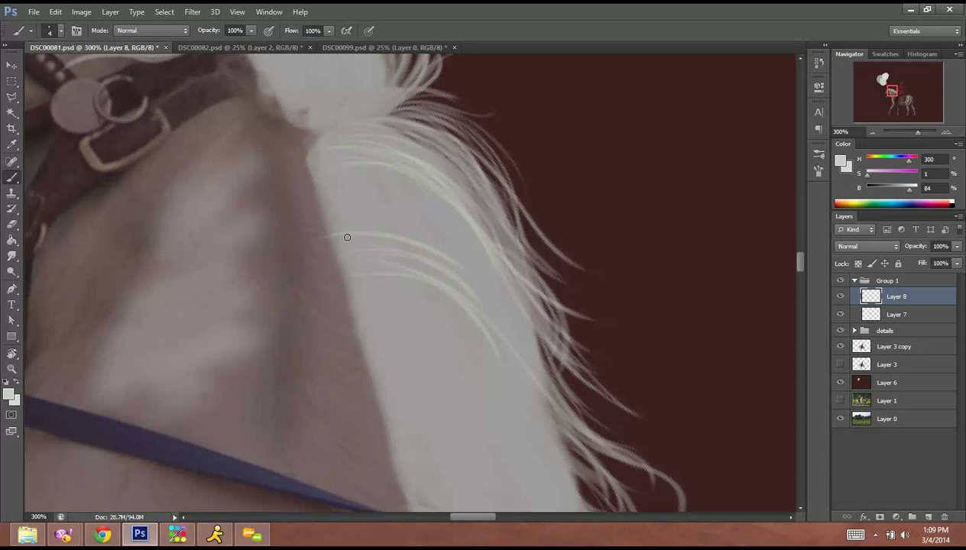
key("ctrl+z")
left_click_drag(334, 237, 452, 254)
left_click_drag(390, 241, 550, 367)
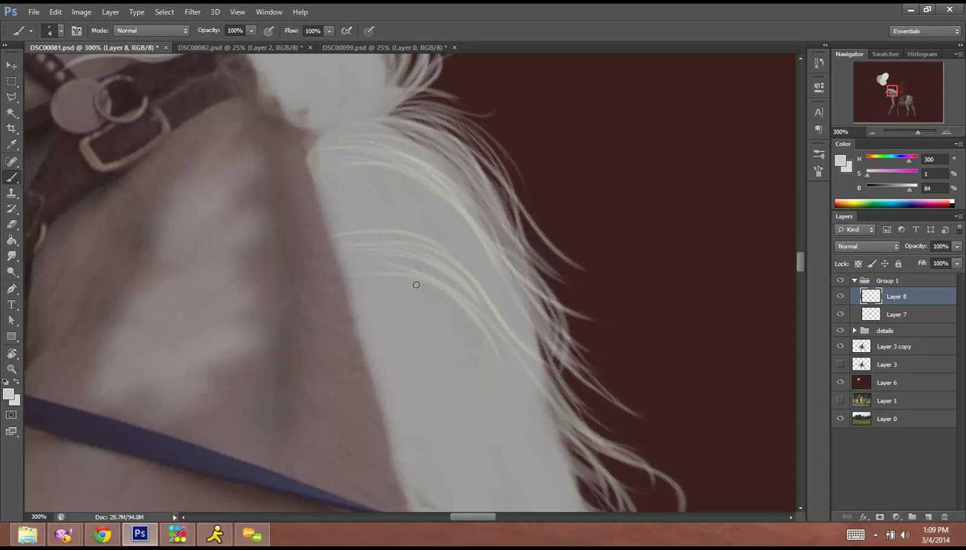
Fill the gap between the two bands of highlights with light strands sweeping to the mane's outer edge.
left_click_drag(357, 203, 480, 276)
left_click_drag(367, 220, 571, 390)
left_click_drag(330, 217, 471, 262)
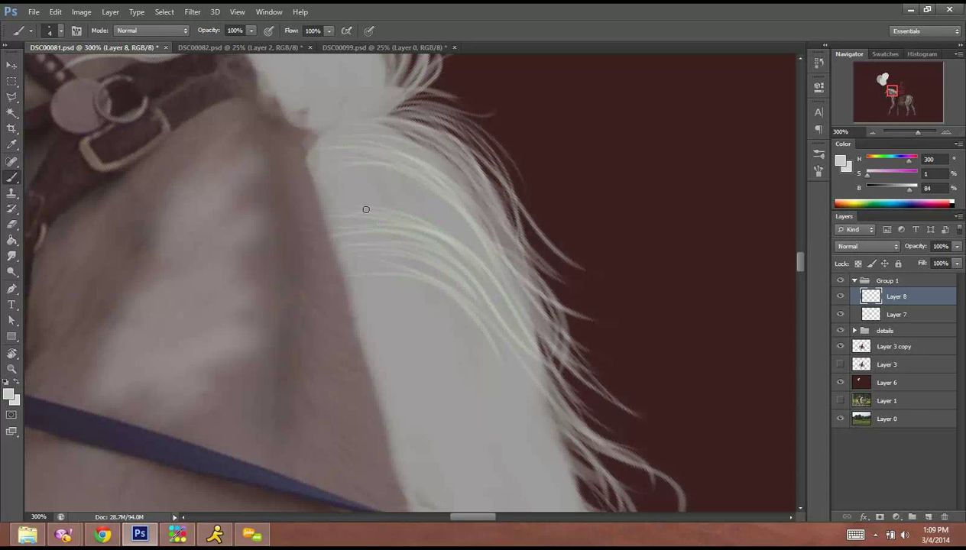
left_click_drag(362, 207, 451, 237)
mouse_move(344, 188)
left_mouse_down()
mouse_move(455, 240)
mouse_move(462, 305)
mouse_move(467, 237)
mouse_move(575, 393)
left_mouse_up()
Paint light strands along the lower outer edge of the mane, curling out over the dark background above the red shirt.
key("space")
left_click_drag(454, 242, 348, 139)
left_click_drag(438, 269, 537, 369)
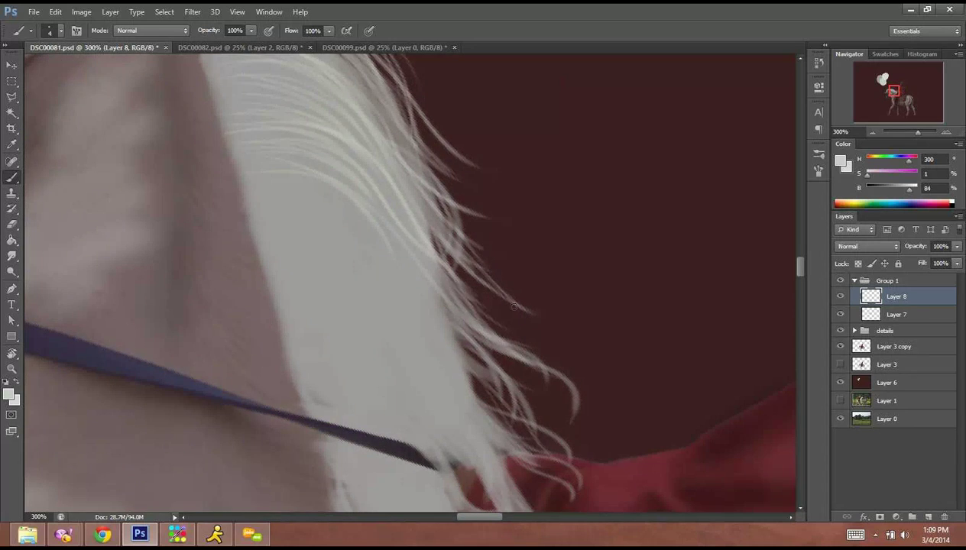
left_click_drag(438, 286, 526, 357)
left_click_drag(474, 323, 571, 446)
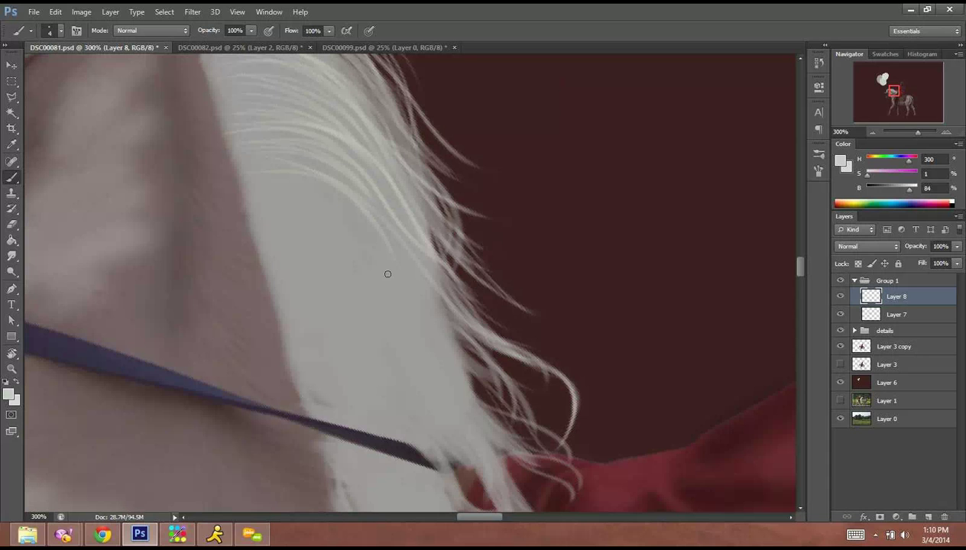
Thicken the highlights in the upper neck mane with more curved strands from the parting to the outer edge.
left_click_drag(404, 259, 472, 393)
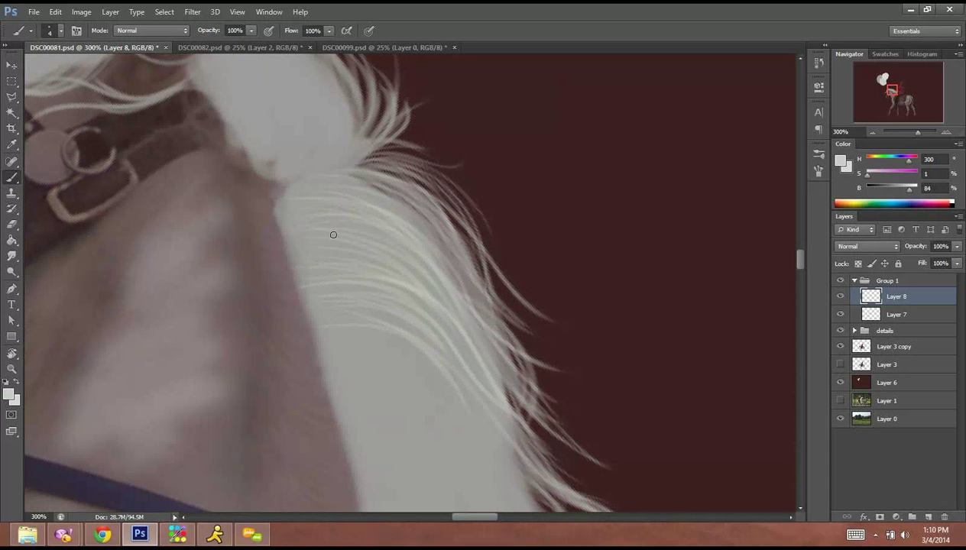
left_click_drag(325, 253, 451, 328)
left_click_drag(300, 243, 463, 324)
left_click_drag(315, 192, 389, 231)
left_click_drag(290, 175, 440, 304)
left_click_drag(382, 189, 536, 345)
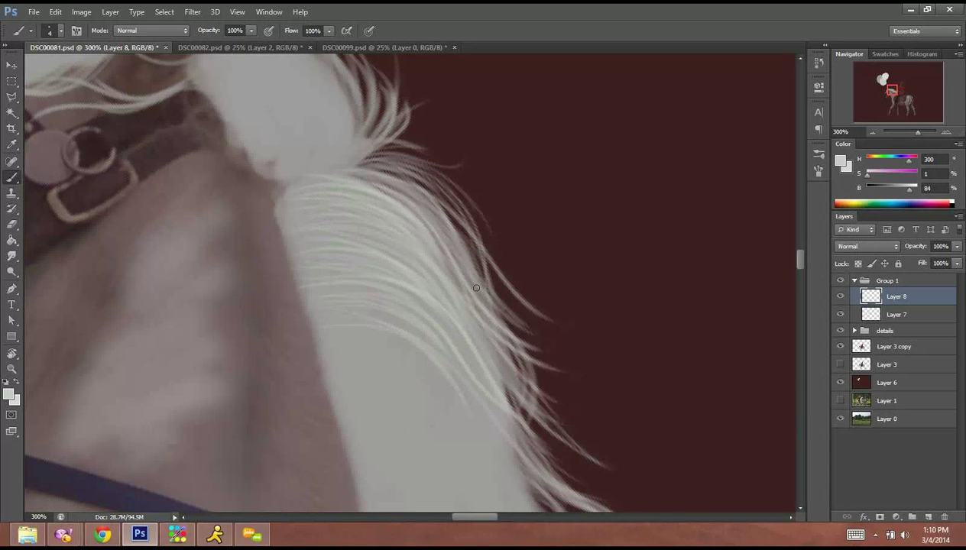
Paint long stray hairs that curl away from the mane's outer edge over the dark background.
left_click_drag(459, 270, 584, 344)
left_click_drag(487, 301, 590, 416)
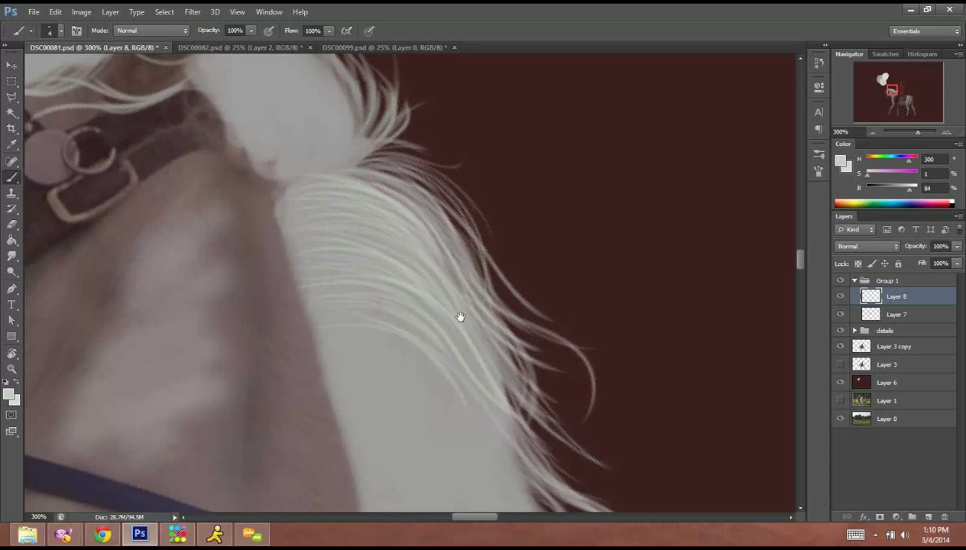
left_click_drag(460, 317, 416, 179)
left_click_drag(496, 286, 603, 338)
left_click_drag(512, 303, 626, 389)
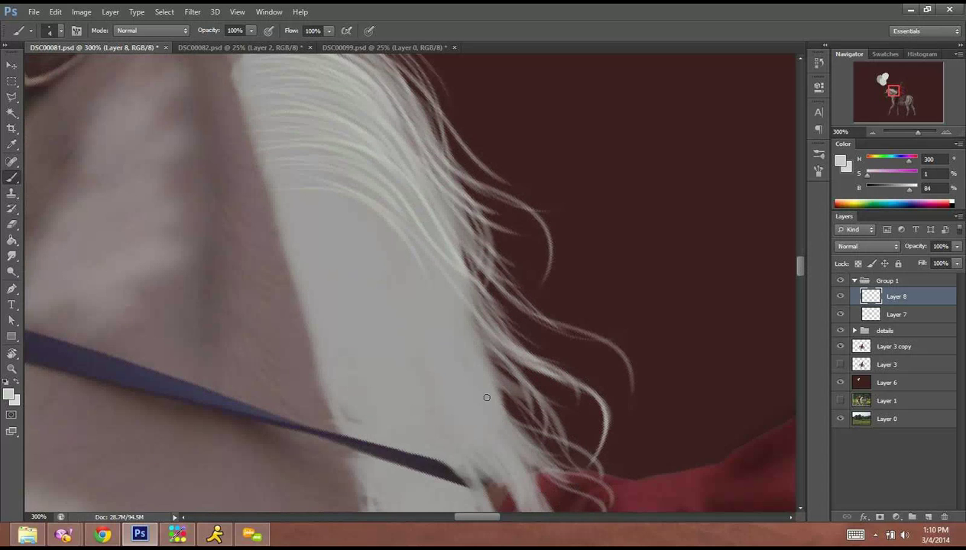
scroll(502, 239, "down", 3)
mouse_move(481, 239)
left_mouse_down()
mouse_move(592, 267)
mouse_move(617, 245)
left_mouse_up()
left_click_drag(491, 269, 528, 345)
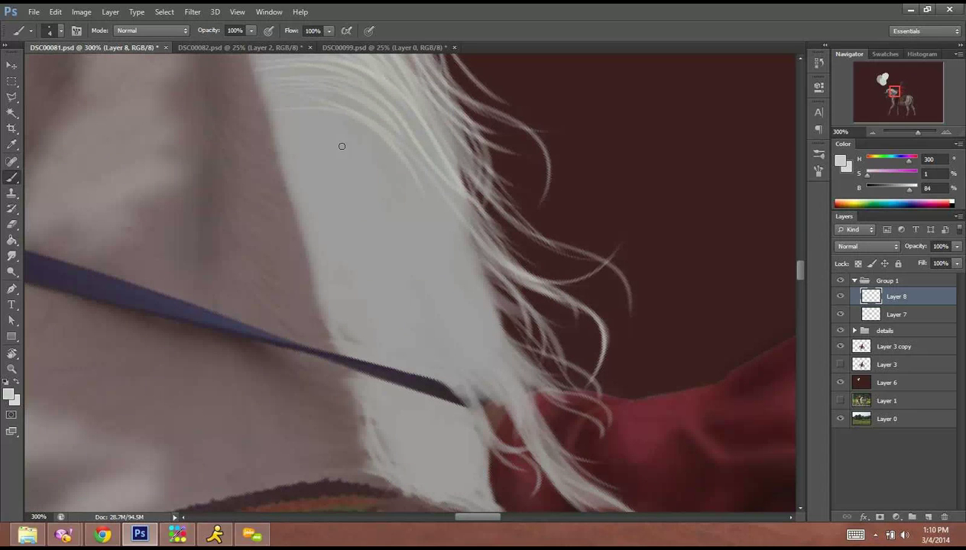
Undo the stray outer strand and paint a lock of curved highlights across the mane's bare area above the rein.
left_click_drag(433, 195, 546, 308)
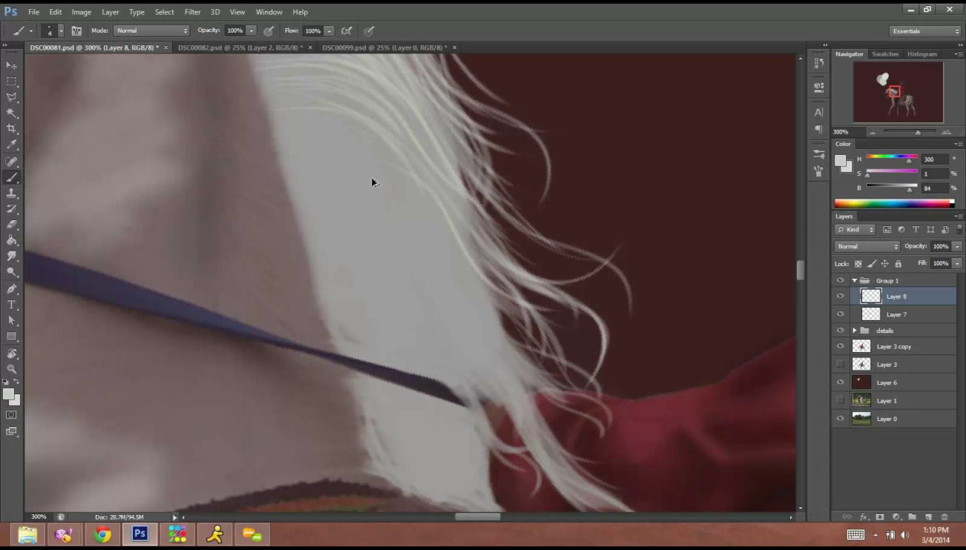
key("ctrl+z")
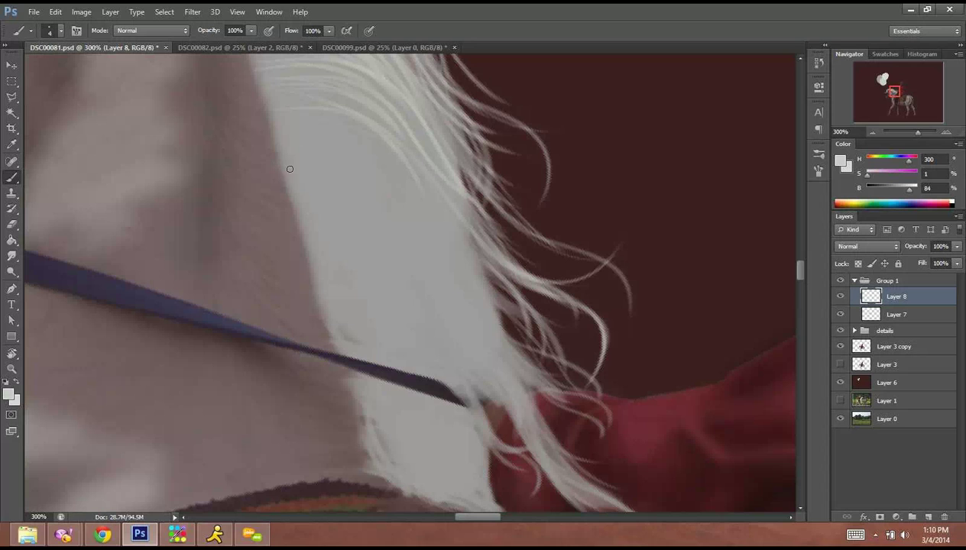
left_click_drag(412, 276, 432, 326)
left_click_drag(309, 183, 420, 266)
left_click_drag(295, 214, 505, 400)
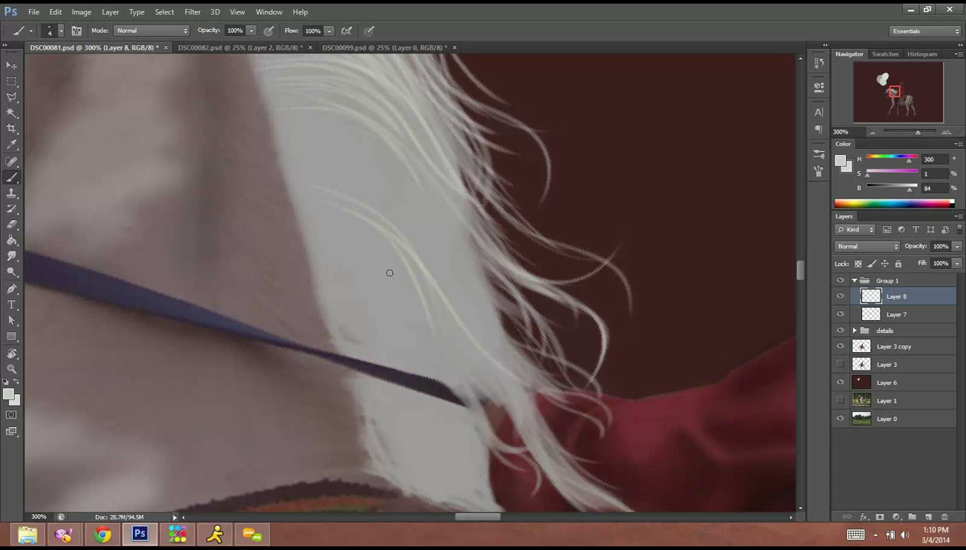
Paint curved strands around the rein where it crosses the mane, extending their tips over the red shirt.
scroll(440, 259, "down", 3)
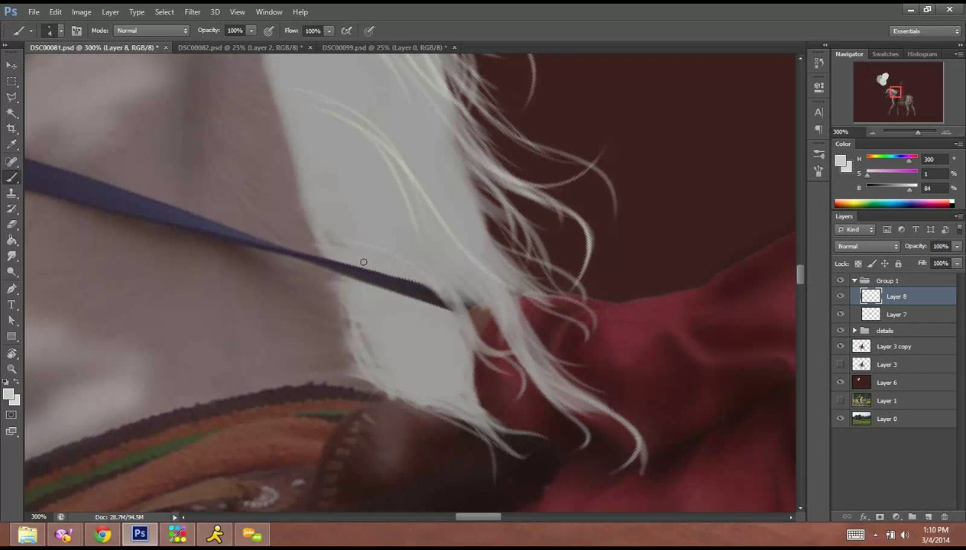
left_click_drag(399, 254, 483, 339)
key("ctrl+z")
left_click_drag(379, 245, 447, 332)
left_click_drag(371, 241, 539, 361)
left_click_drag(460, 330, 607, 366)
mouse_move(339, 262)
left_mouse_down()
mouse_move(434, 291)
mouse_move(520, 365)
left_mouse_up()
left_click_drag(459, 303, 620, 358)
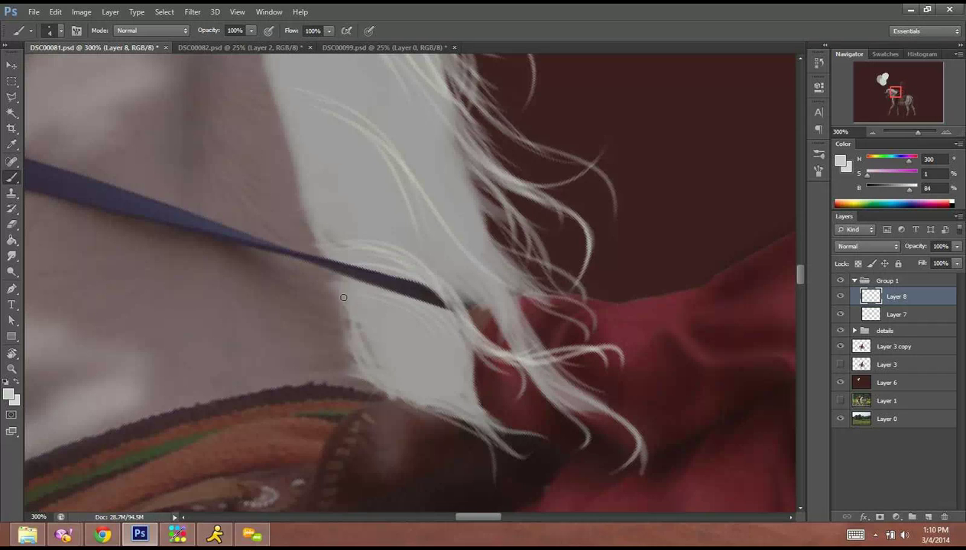
Paint light strands along the lower edge of the lock beneath the rein, with curling tips and first inner highlights.
mouse_move(373, 358)
left_mouse_down()
mouse_move(431, 395)
mouse_move(488, 410)
mouse_move(508, 452)
left_mouse_up()
left_click_drag(465, 404, 579, 472)
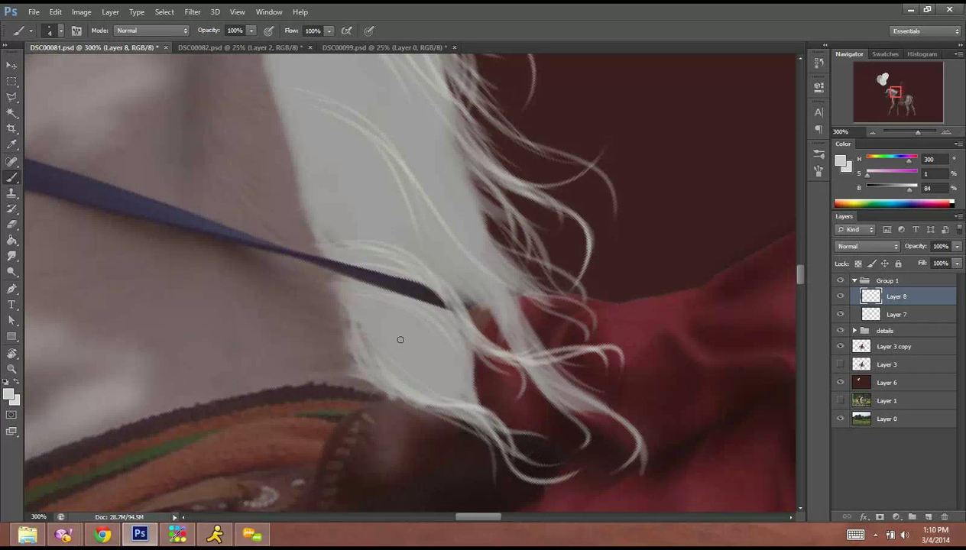
left_click_drag(384, 355, 474, 398)
mouse_move(427, 334)
left_mouse_down()
mouse_move(463, 374)
mouse_move(451, 355)
left_mouse_up()
left_click_drag(439, 325, 453, 374)
left_click_drag(357, 318, 440, 392)
left_click_drag(380, 337, 435, 380)
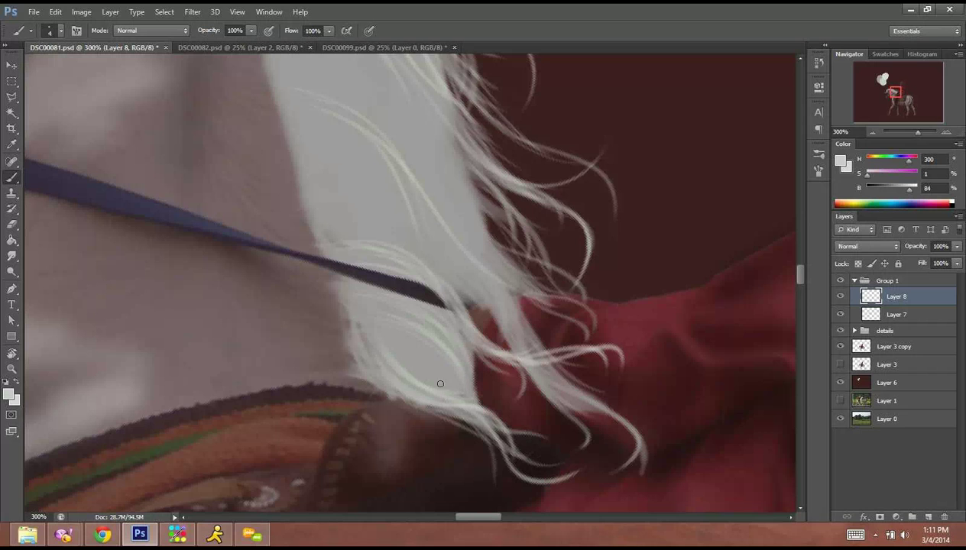
Fill the rest of the lock beneath the rein with dense, fine curved highlight strands.
left_click_drag(416, 349, 473, 409)
left_click_drag(419, 376, 470, 409)
left_click_drag(366, 318, 453, 385)
left_click_drag(399, 334, 442, 358)
mouse_move(358, 306)
left_mouse_down()
mouse_move(431, 332)
mouse_move(412, 397)
left_mouse_up()
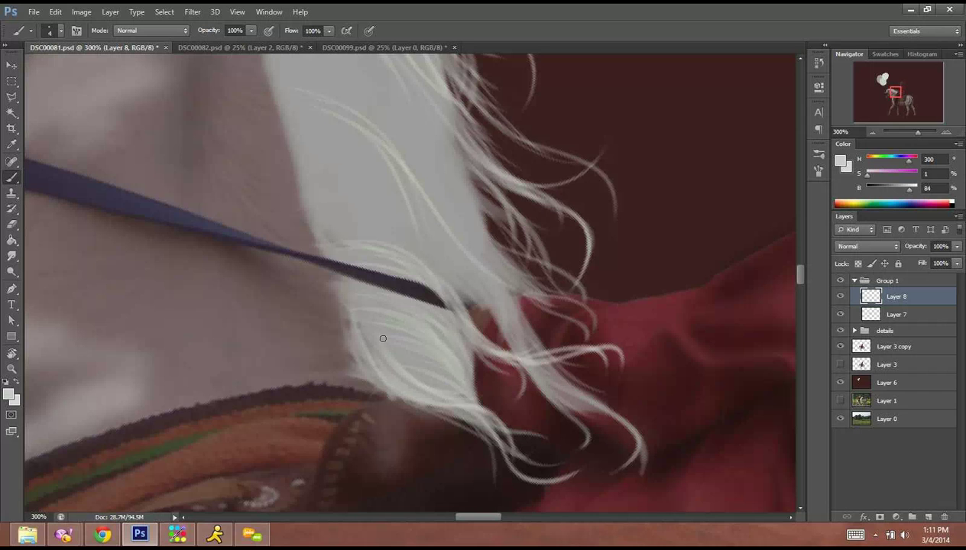
left_click_drag(363, 366, 416, 401)
left_click_drag(353, 327, 420, 401)
left_click_drag(381, 360, 523, 461)
Examine the painted mane on the whole horse at 50%, then return to it at 200%.
left_click_drag(401, 173, 500, 351)
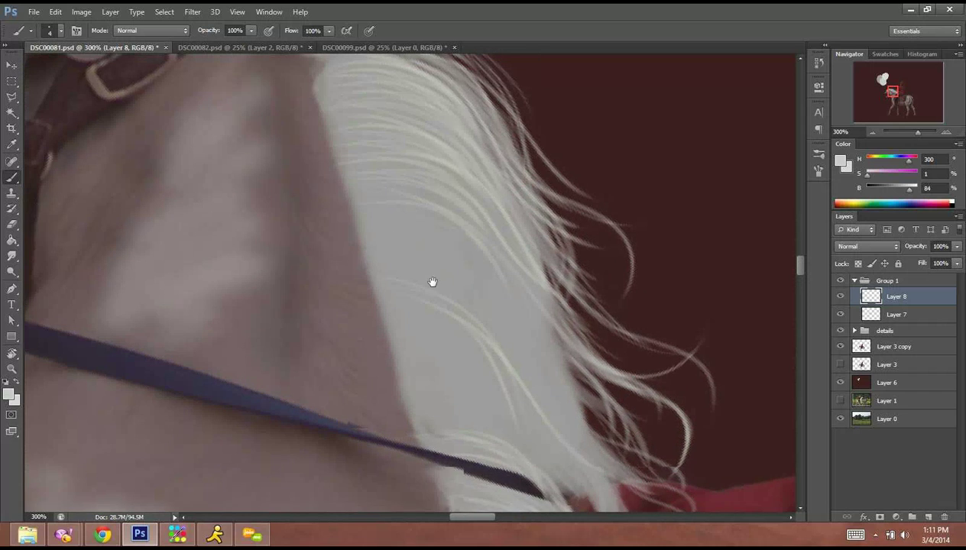
left_click(873, 131)
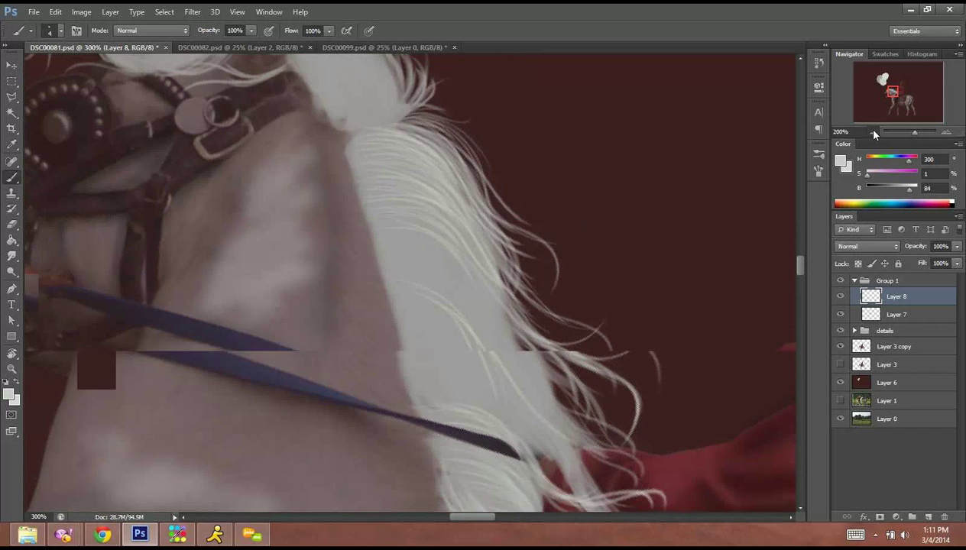
left_click(873, 132)
left_click(874, 131)
left_click(874, 131)
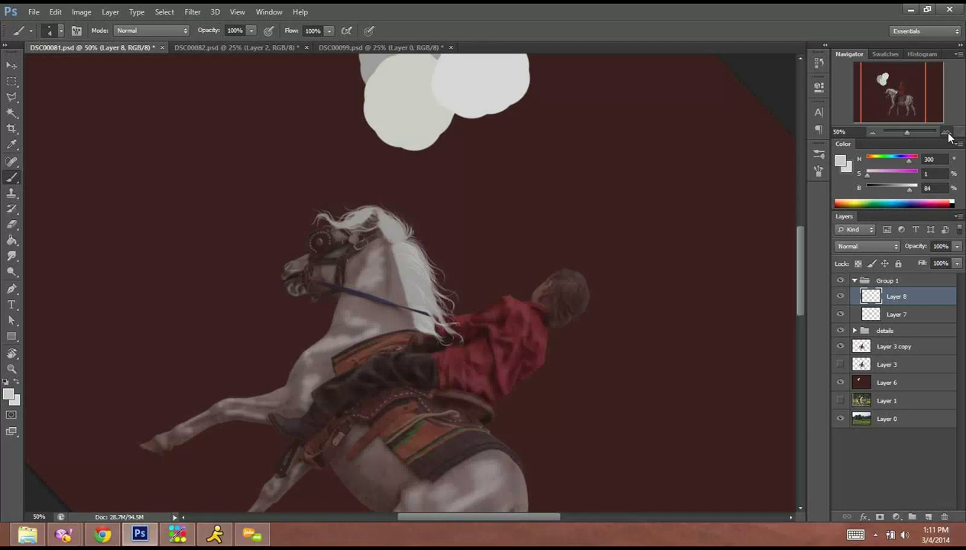
left_click(947, 131)
left_click(948, 132)
left_click(948, 134)
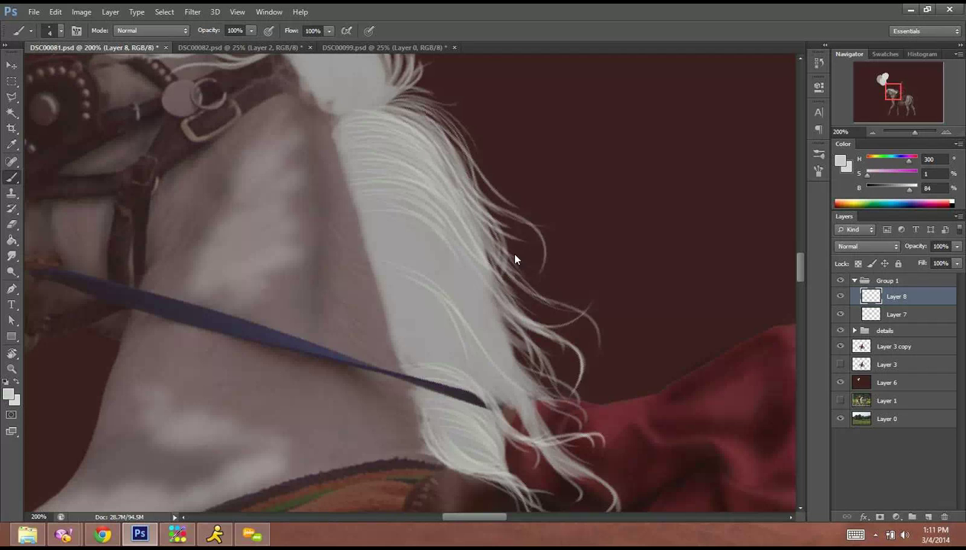
Paint short light strands in the gap between the upper highlights and the lock above the rein, toward the outer edge.
left_click_drag(524, 248, 513, 207)
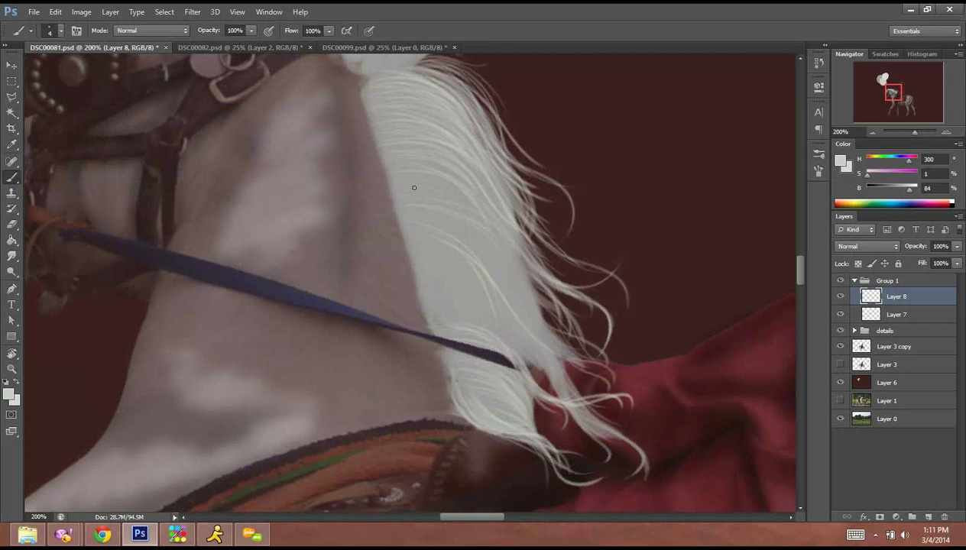
left_click_drag(519, 246, 576, 303)
left_click_drag(507, 261, 560, 309)
left_click_drag(520, 266, 538, 316)
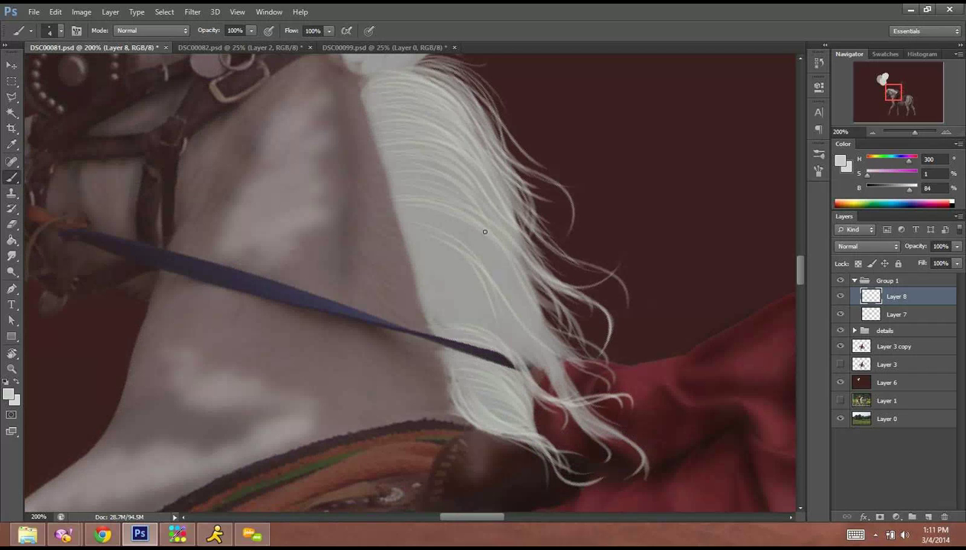
left_click_drag(505, 251, 529, 304)
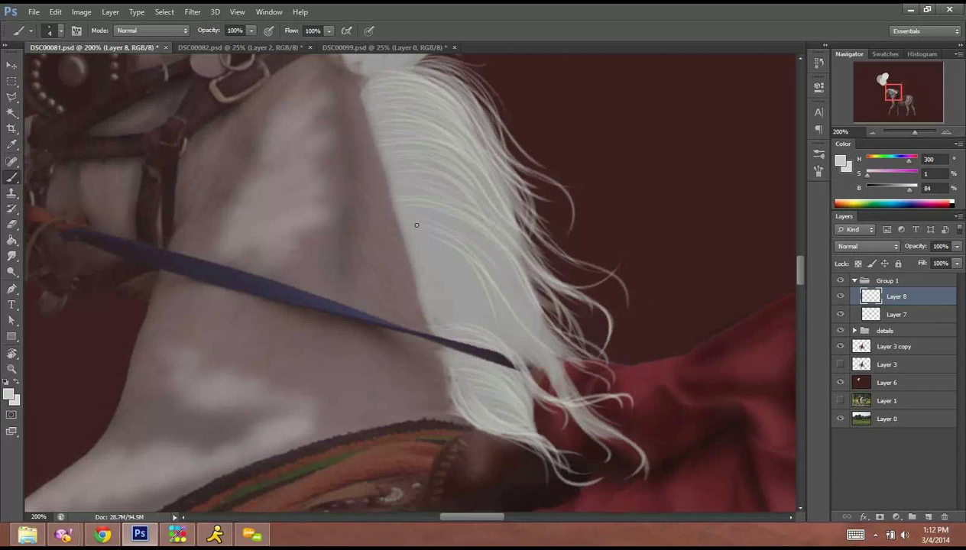
Paint longer strands from the middle of the neck mane out into the curling hairs at its outer edge.
left_click_drag(424, 214, 518, 298)
mouse_move(452, 232)
left_mouse_down()
mouse_move(552, 328)
mouse_move(589, 347)
left_mouse_up()
left_click_drag(481, 227, 565, 298)
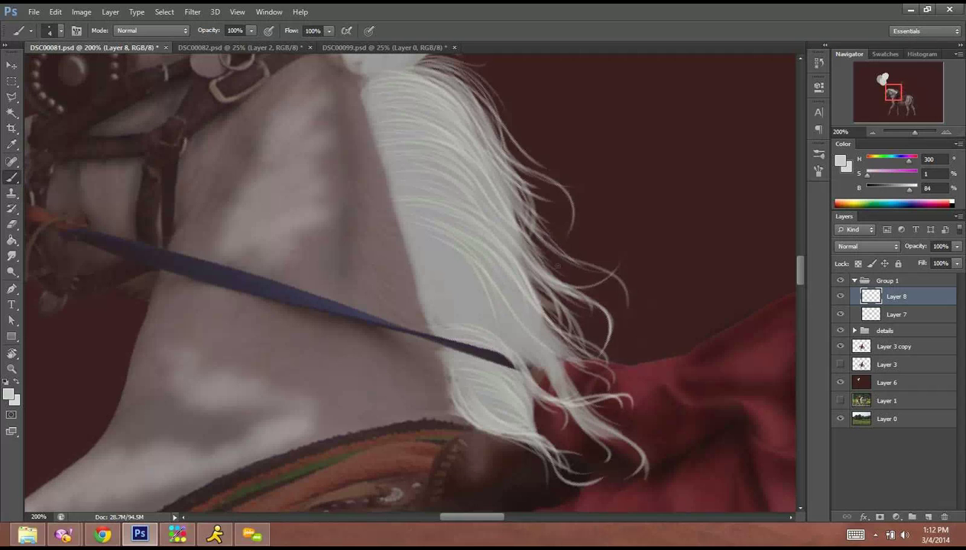
left_click_drag(503, 244, 583, 300)
left_click_drag(524, 277, 602, 350)
mouse_move(524, 280)
left_mouse_down()
mouse_move(562, 330)
mouse_move(612, 366)
left_mouse_up()
left_click_drag(442, 231, 479, 252)
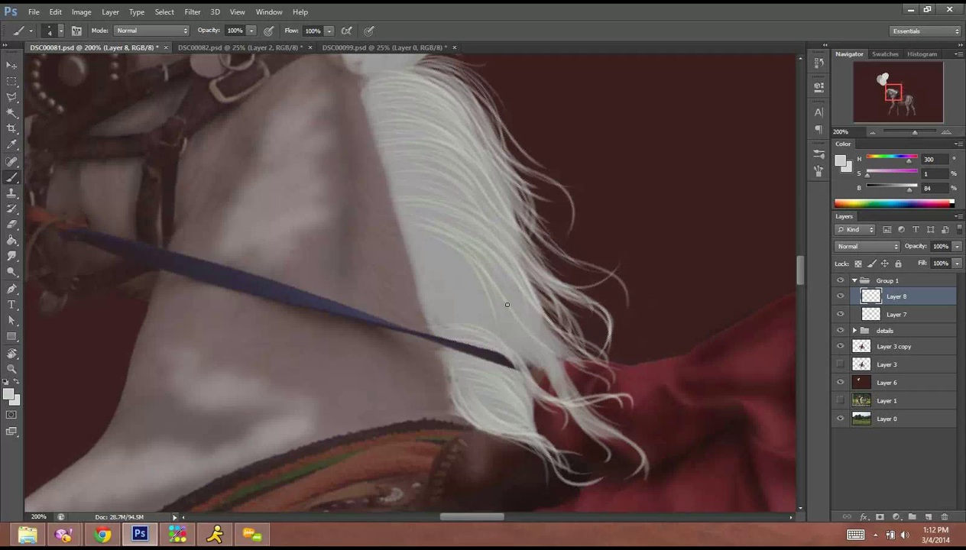
Fill the bare lower part of the neck mane just above the rein with fine curved strands.
mouse_move(528, 319)
left_mouse_down()
mouse_move(552, 335)
mouse_move(604, 408)
left_mouse_up()
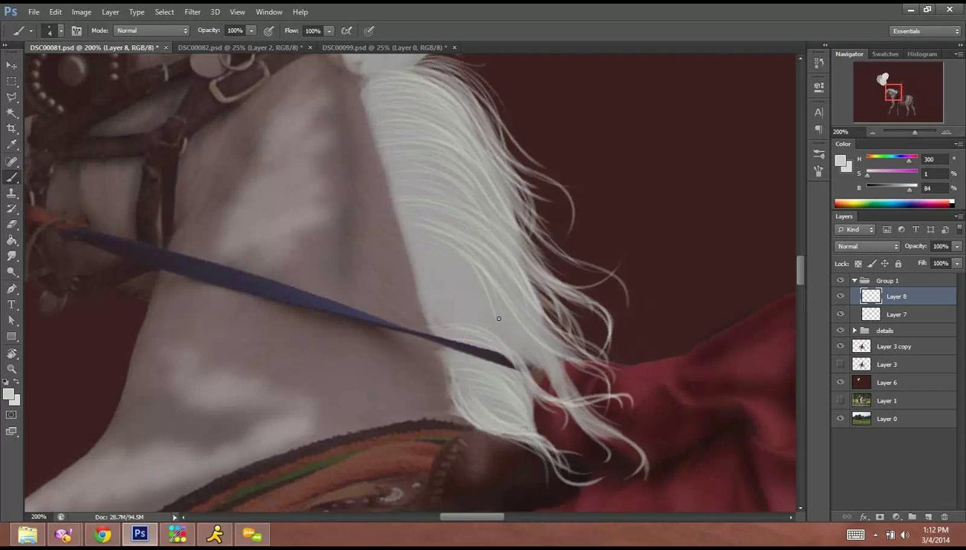
left_click_drag(460, 305, 537, 385)
left_click_drag(462, 314, 521, 347)
left_click_drag(432, 299, 513, 331)
left_click_drag(439, 280, 496, 313)
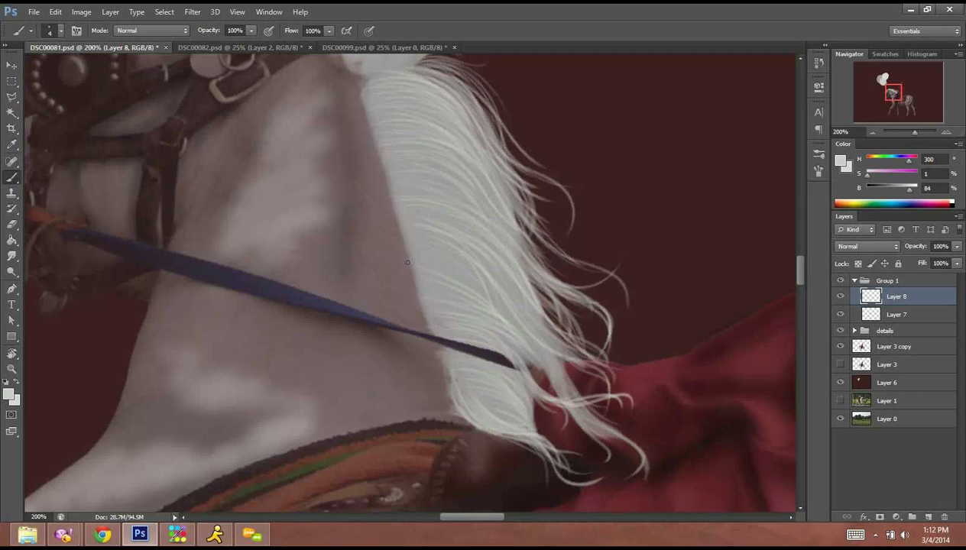
left_click_drag(431, 263, 490, 317)
left_click_drag(426, 289, 515, 324)
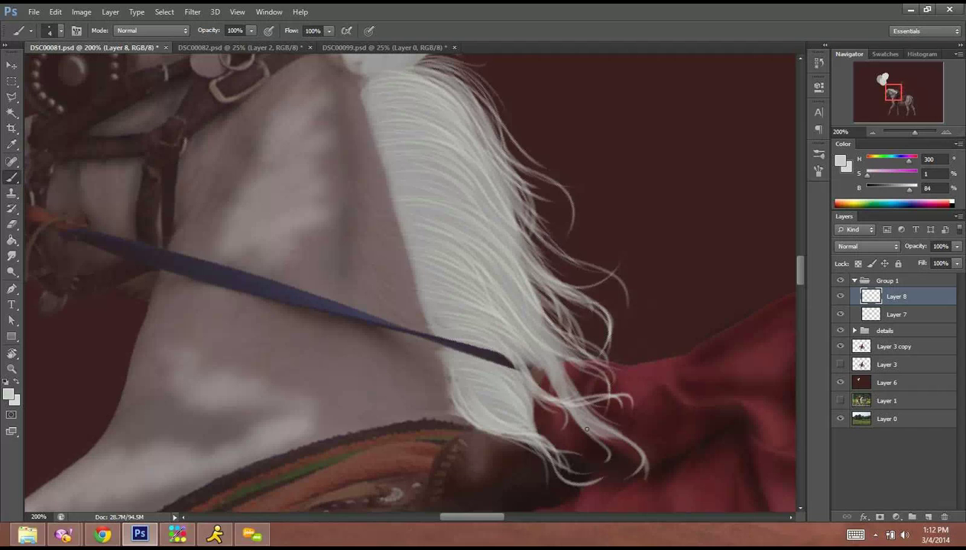
Paint light strands down the mane's lowest outer lock, with tips curling over the red shirt.
left_click_drag(546, 358, 603, 438)
left_click_drag(554, 383, 611, 437)
left_click_drag(570, 410, 650, 506)
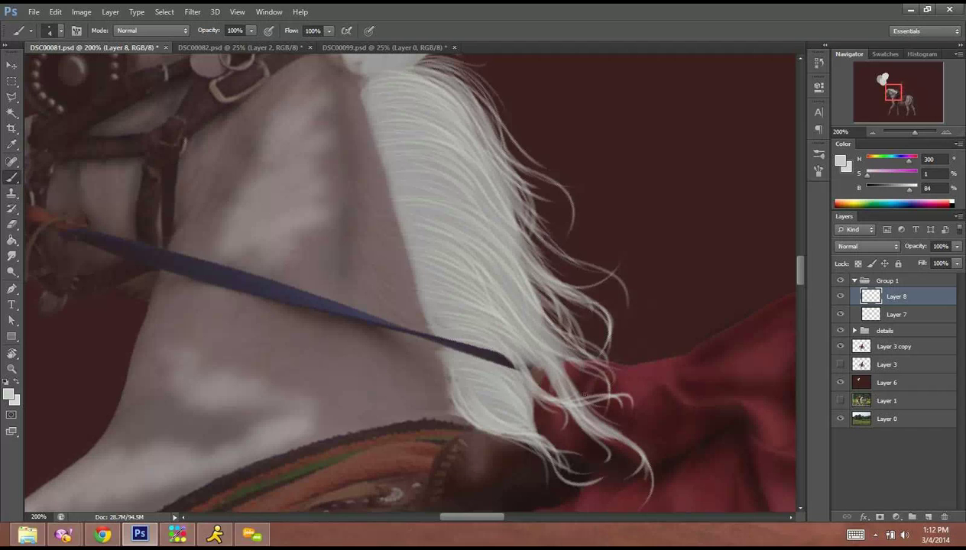
left_click_drag(560, 372, 612, 434)
Paint light strands through the mane's outer locks beside the rein's end, down to the curled tips over the red shirt.
left_click(946, 132)
left_click(945, 133)
left_click_drag(587, 368, 404, 447)
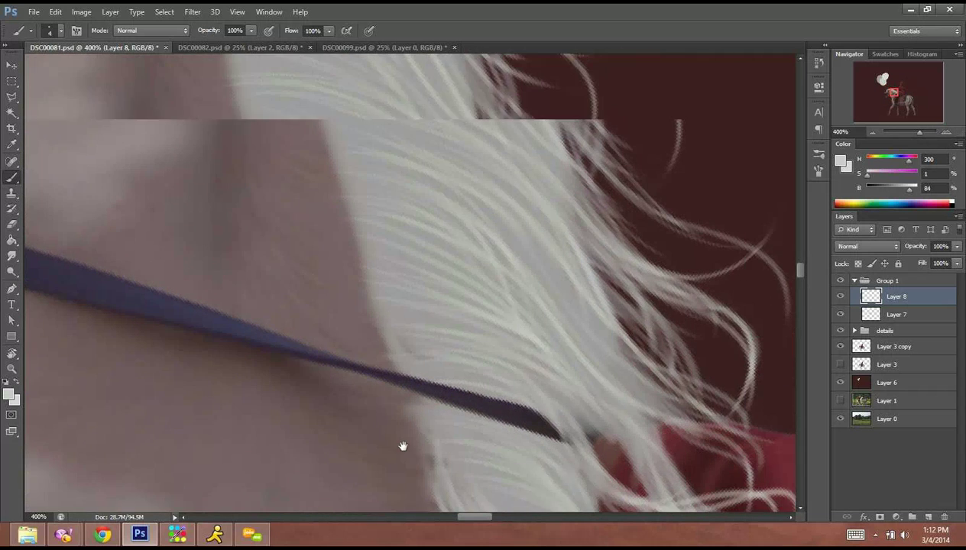
mouse_move(480, 392)
left_mouse_down()
mouse_move(341, 230)
mouse_move(547, 394)
left_mouse_up()
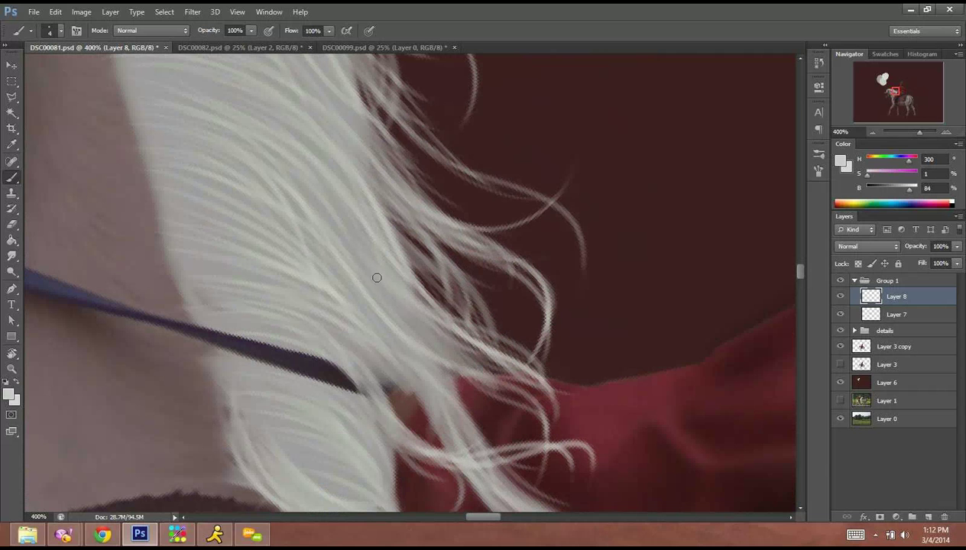
left_click_drag(376, 279, 509, 364)
mouse_move(391, 309)
left_mouse_down()
mouse_move(535, 395)
mouse_move(532, 452)
left_mouse_up()
mouse_move(448, 413)
left_mouse_down()
mouse_move(391, 228)
mouse_move(521, 331)
left_mouse_up()
left_click_drag(426, 269, 552, 370)
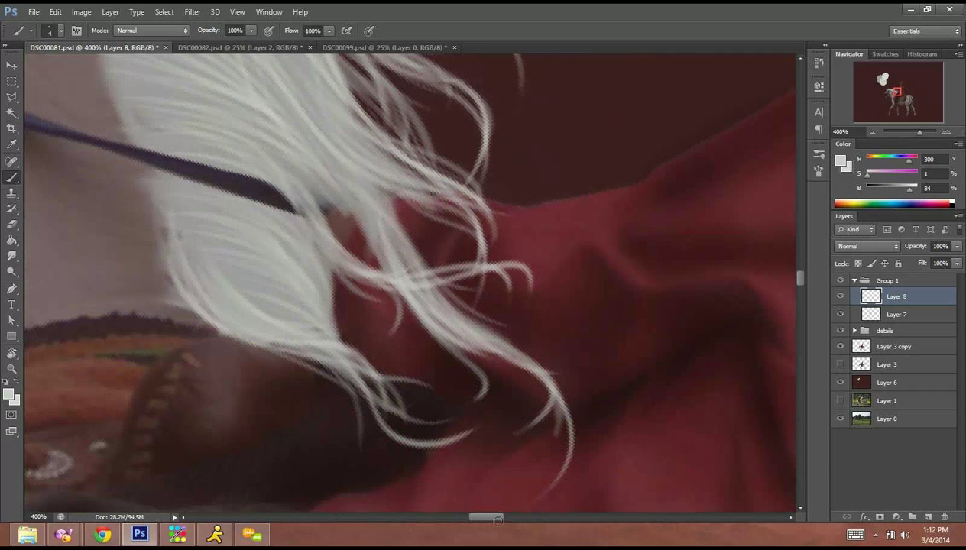
left_click_drag(439, 298, 563, 468)
left_click_drag(344, 196, 452, 371)
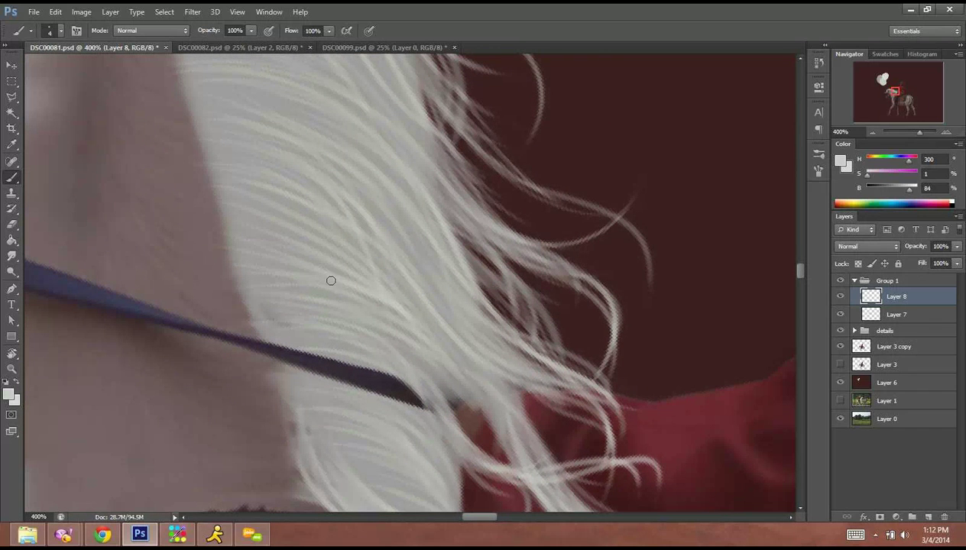
Paint a strand along the rein's upper edge and thicken the curling outer hairs just above the red shirt.
mouse_move(254, 333)
left_mouse_down()
mouse_move(373, 356)
mouse_move(415, 387)
left_mouse_up()
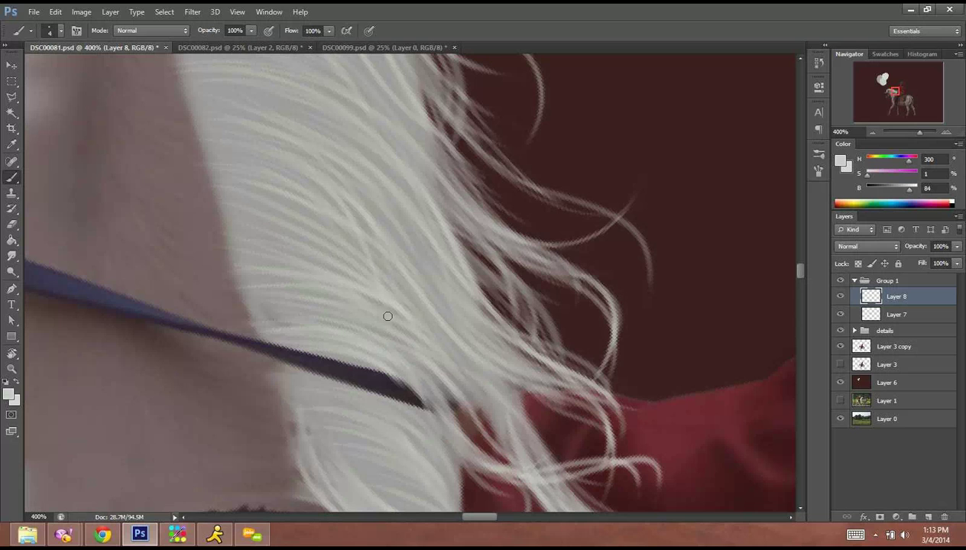
left_click_drag(439, 201, 517, 312)
mouse_move(460, 227)
left_mouse_down()
mouse_move(552, 359)
mouse_move(523, 301)
mouse_move(576, 354)
left_mouse_up()
left_click_drag(459, 258, 554, 332)
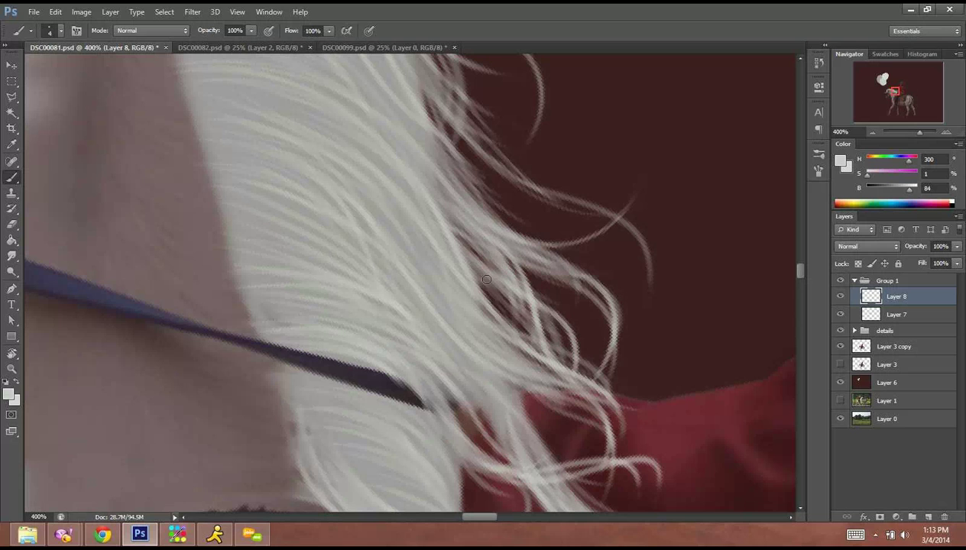
left_click_drag(480, 284, 609, 359)
left_click_drag(483, 315, 624, 438)
Paint curved light strands across the middle of the neck mane, from the neck side toward the outer edge.
scroll(442, 258, "up", 3)
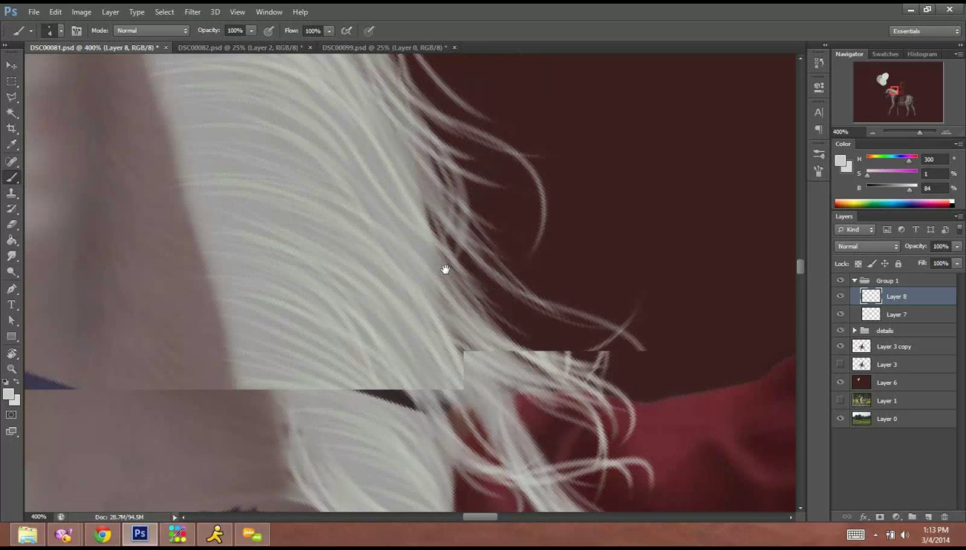
left_click_drag(320, 108, 451, 263)
mouse_move(183, 137)
left_mouse_down()
mouse_move(345, 210)
mouse_move(334, 194)
left_mouse_up()
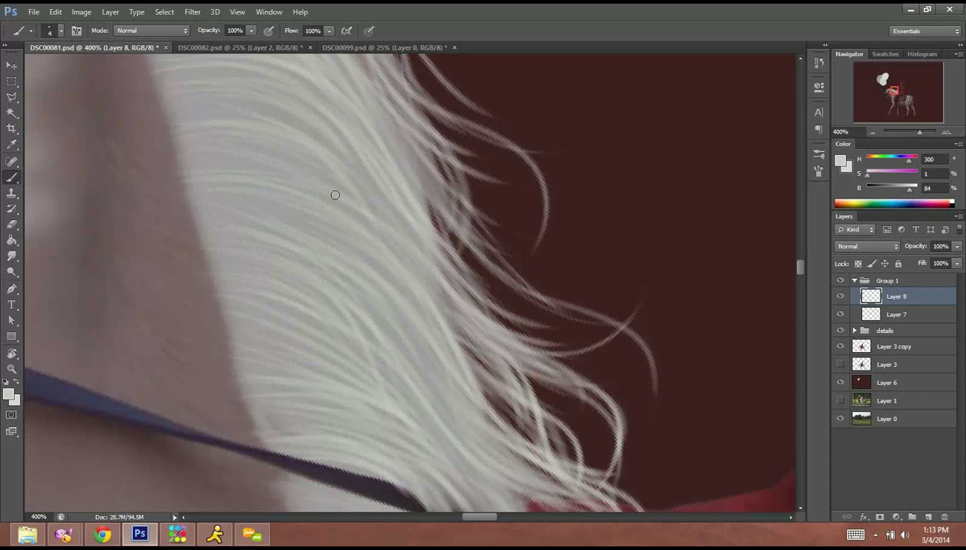
mouse_move(166, 157)
left_mouse_down()
mouse_move(379, 226)
mouse_move(372, 247)
left_mouse_up()
mouse_move(215, 188)
left_mouse_down()
mouse_move(377, 237)
mouse_move(390, 263)
mouse_move(280, 216)
mouse_move(398, 273)
left_mouse_up()
mouse_move(198, 224)
left_mouse_down()
mouse_move(357, 354)
mouse_move(335, 275)
mouse_move(379, 372)
left_mouse_up()
mouse_move(208, 251)
left_mouse_down()
mouse_move(325, 271)
mouse_move(368, 308)
left_mouse_up()
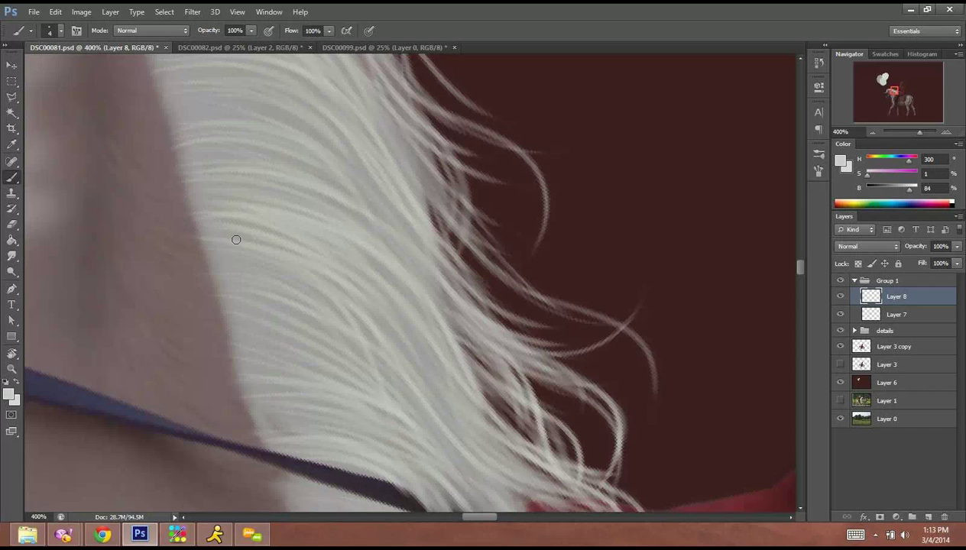
left_click_drag(233, 237, 329, 284)
mouse_move(208, 254)
left_mouse_down()
mouse_move(376, 323)
mouse_move(355, 330)
left_mouse_up()
left_click_drag(249, 266, 449, 388)
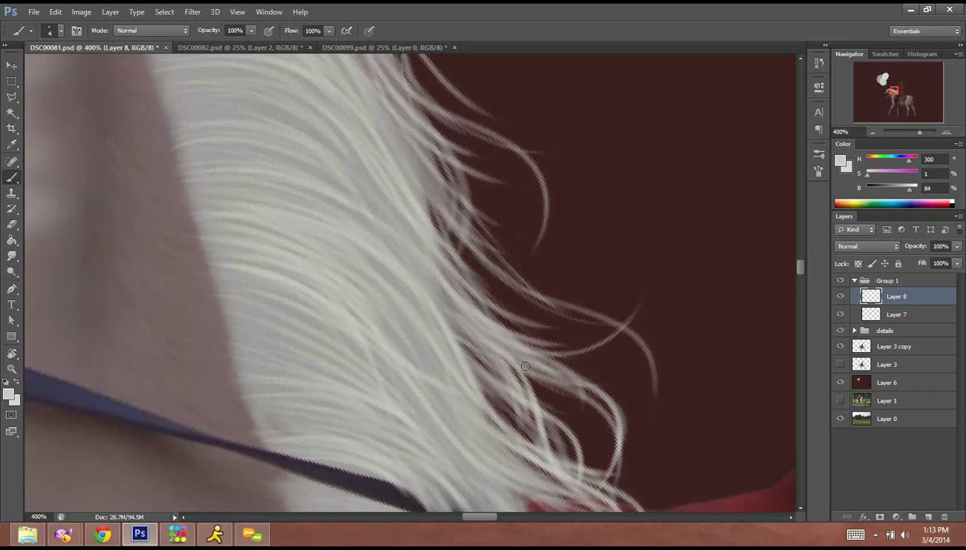
Fill the gray gaps in the neck mane's lower section above the rein with short curved strands.
left_click_drag(301, 309, 350, 343)
left_click_drag(281, 339, 345, 351)
left_click_drag(255, 323, 374, 372)
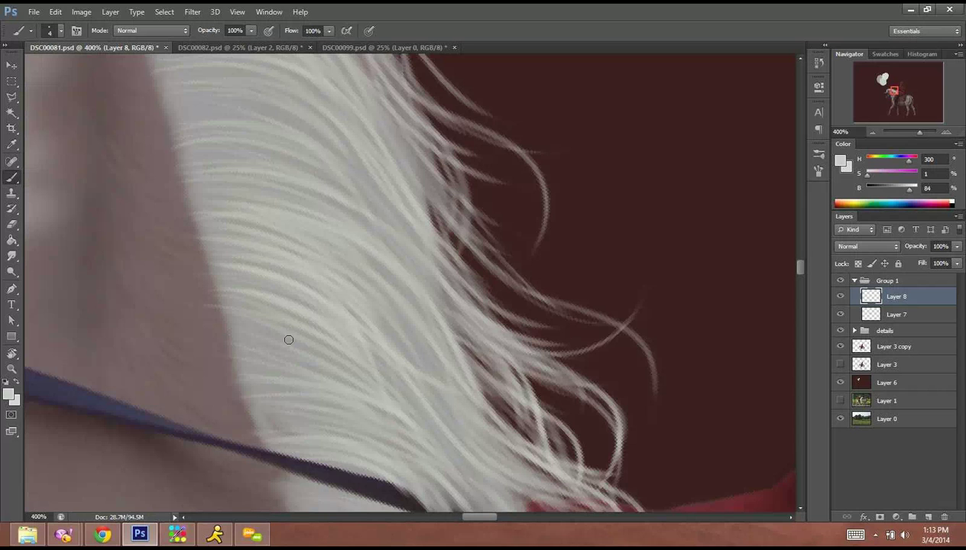
left_click_drag(285, 336, 380, 363)
left_click_drag(253, 344, 382, 388)
mouse_move(231, 329)
left_mouse_down()
mouse_move(383, 424)
mouse_move(394, 420)
left_mouse_up()
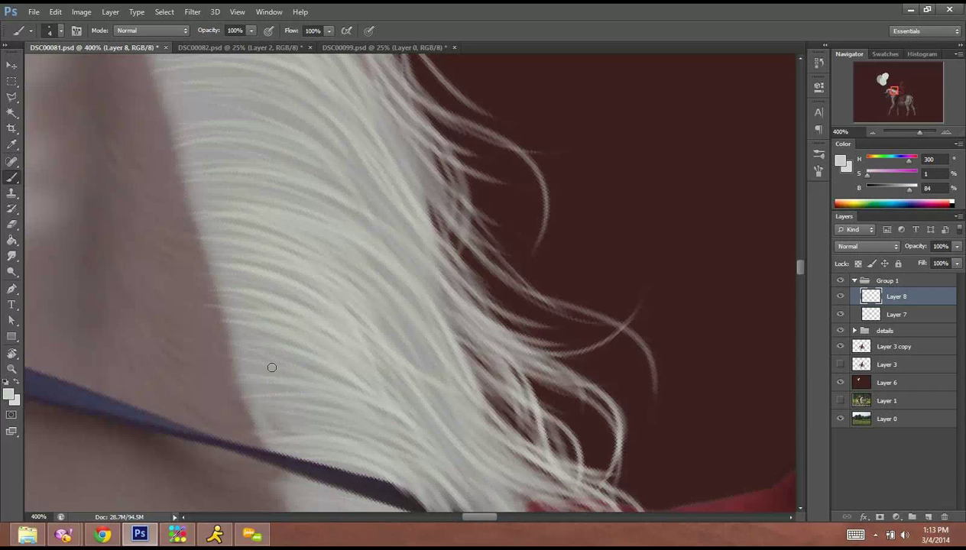
left_click_drag(269, 364, 400, 443)
left_click_drag(368, 379, 417, 506)
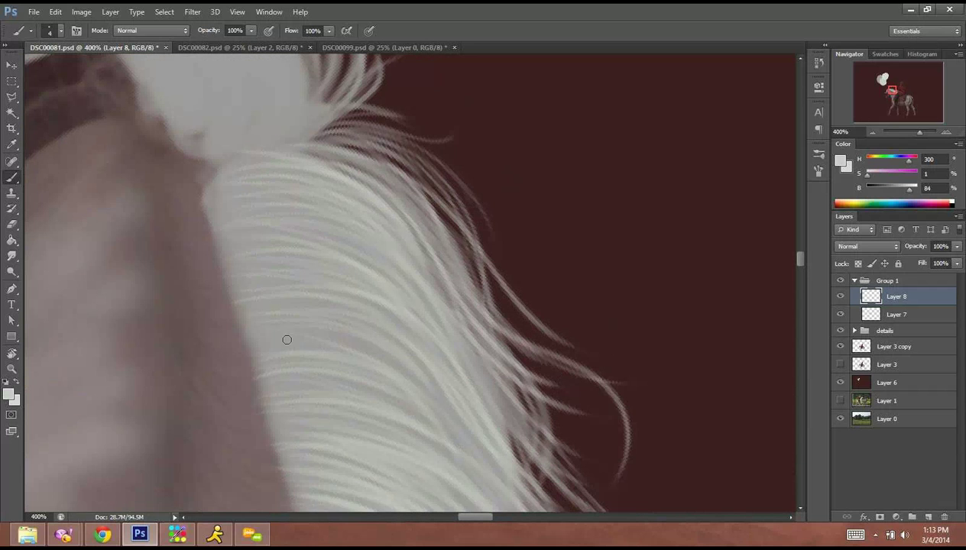
Paint light strands over the gray band in the upper neck mane, with a few tips overlapping the neck.
left_click_drag(286, 339, 366, 338)
mouse_move(247, 352)
left_mouse_down()
mouse_move(425, 408)
mouse_move(394, 356)
left_mouse_up()
left_click_drag(295, 344, 430, 400)
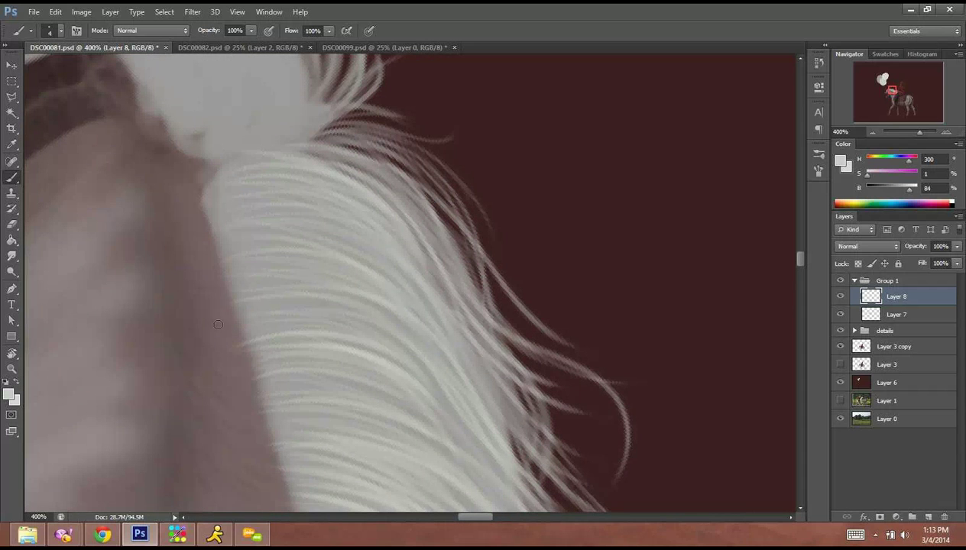
mouse_move(222, 320)
left_mouse_down()
mouse_move(413, 372)
mouse_move(258, 323)
mouse_move(337, 329)
mouse_move(275, 339)
mouse_move(291, 323)
mouse_move(292, 336)
mouse_move(272, 316)
left_mouse_up()
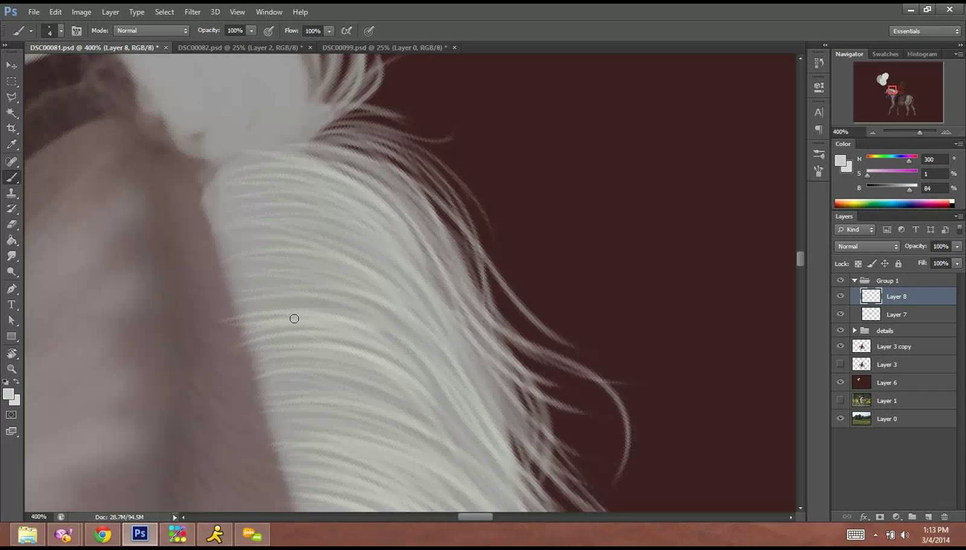
left_click_drag(392, 321, 269, 298)
left_click_drag(374, 302, 221, 277)
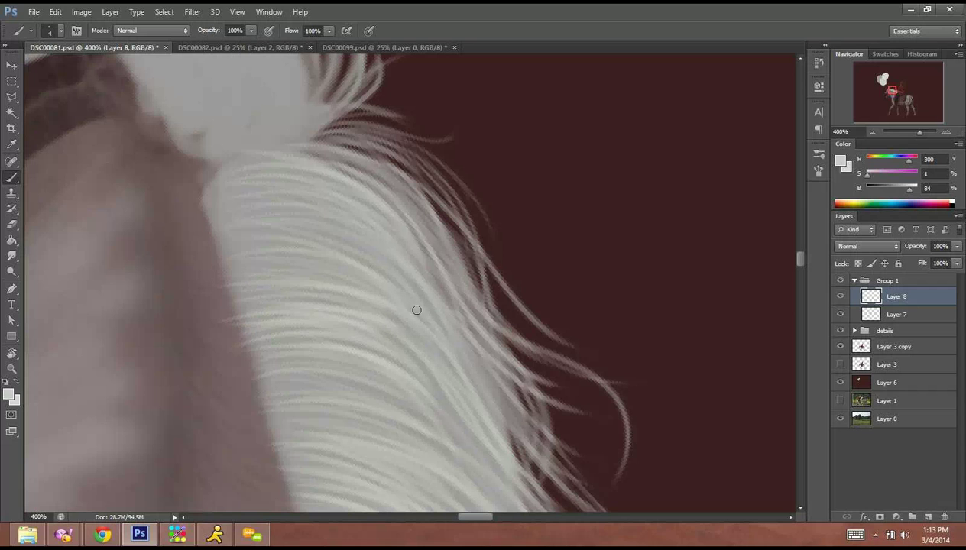
Continue the fine curved strands up the neck mane to just below the unpainted tuft at its top.
left_click_drag(385, 288, 240, 259)
mouse_move(359, 270)
left_mouse_down()
mouse_move(229, 251)
mouse_move(232, 240)
left_mouse_up()
left_click_drag(331, 246, 211, 231)
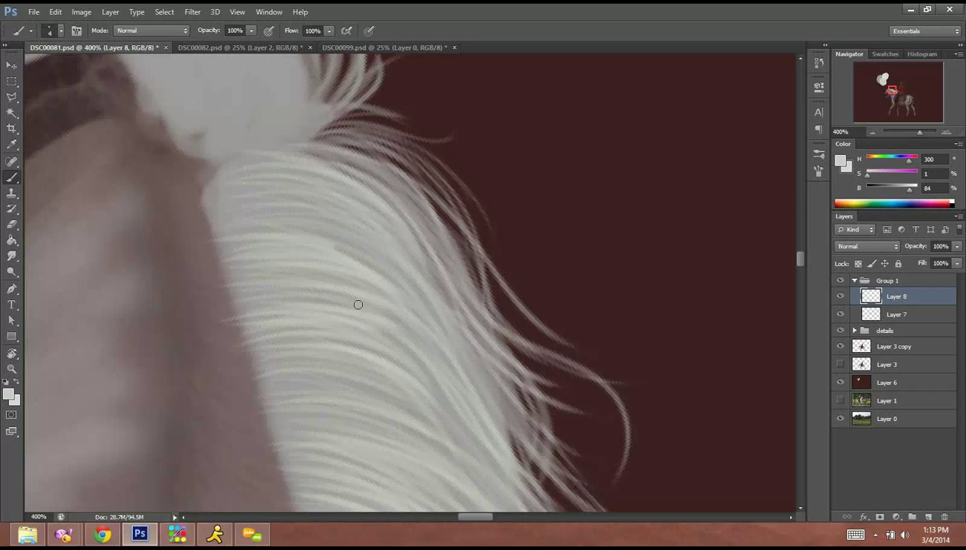
left_click_drag(396, 280, 208, 212)
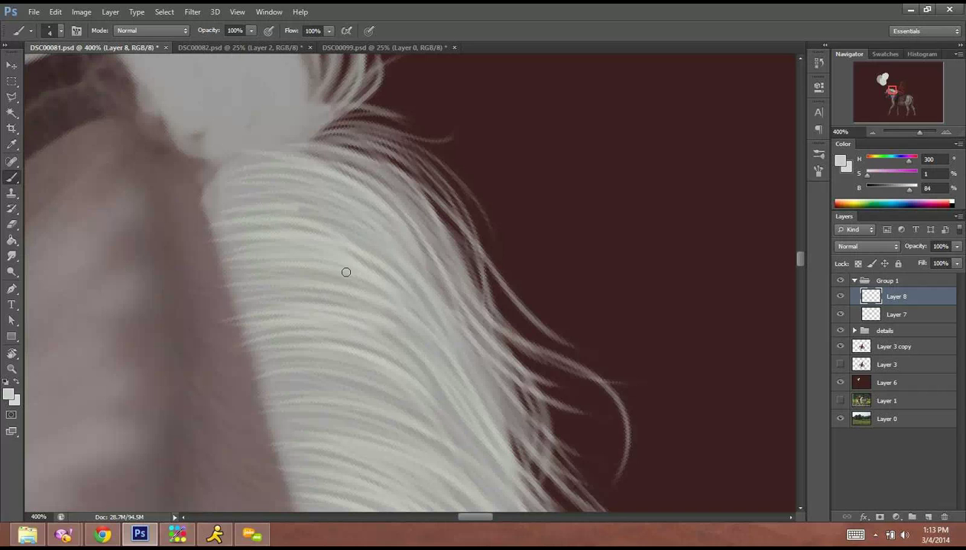
mouse_move(353, 237)
left_mouse_down()
mouse_move(204, 204)
mouse_move(214, 187)
left_mouse_up()
left_click_drag(360, 208, 218, 164)
Paint strands down the upper mane's outer edge, including a long stray hair curling out over the dark background.
mouse_move(403, 210)
left_mouse_down()
mouse_move(243, 150)
mouse_move(304, 150)
left_mouse_up()
left_click_drag(440, 241, 415, 195)
left_click_drag(371, 246, 226, 177)
mouse_move(481, 352)
left_mouse_down()
mouse_move(329, 180)
mouse_move(318, 80)
left_mouse_up()
left_click_drag(419, 235, 383, 159)
mouse_move(385, 179)
left_mouse_down()
mouse_move(454, 287)
mouse_move(524, 346)
left_mouse_up()
left_click_drag(462, 310, 694, 379)
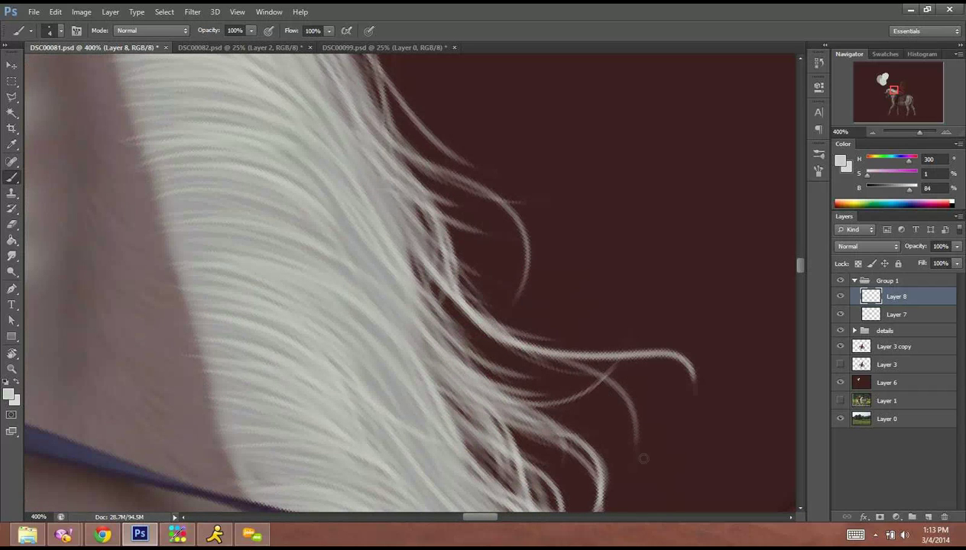
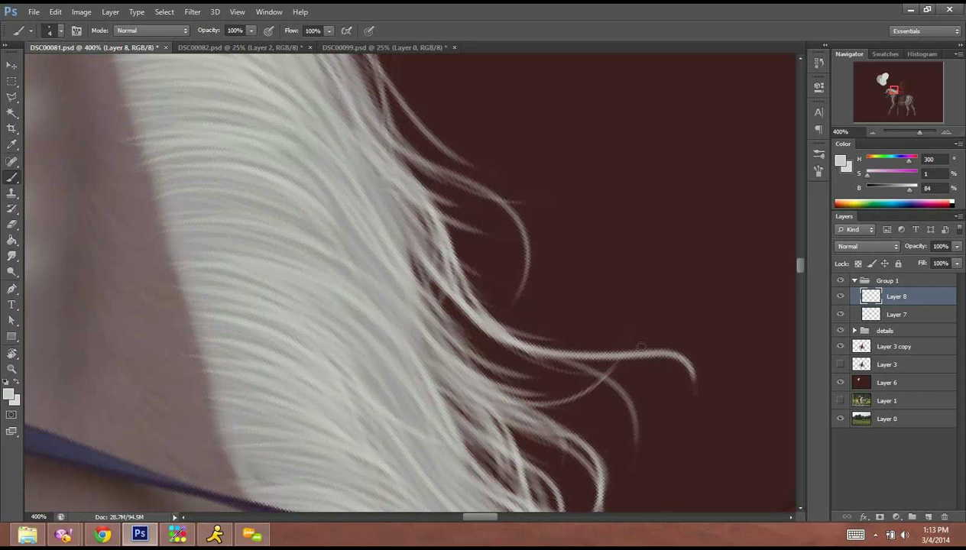
Paint the first light strands along the outer side of the smooth gray tuft between the neck mane and forelock.
left_click(872, 133)
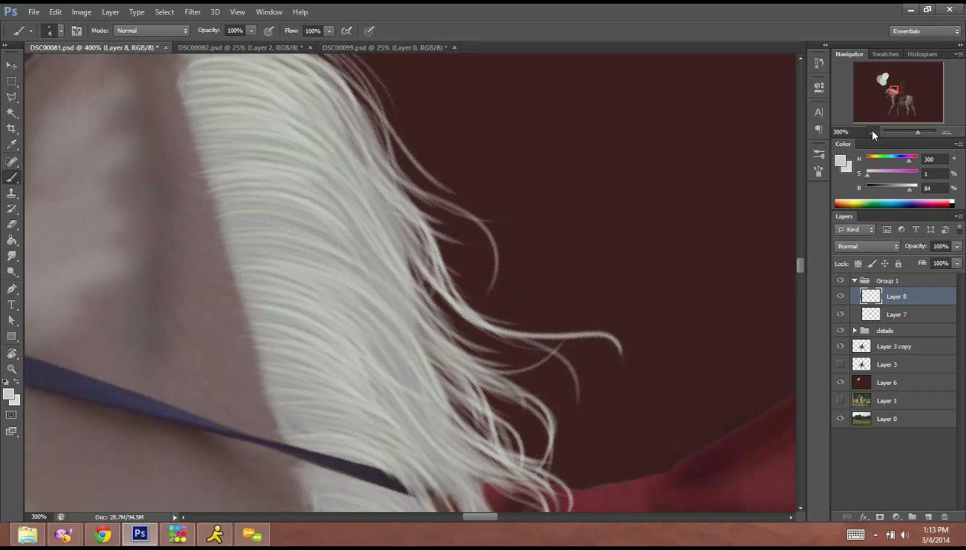
left_click(873, 132)
left_click(874, 132)
left_click(874, 133)
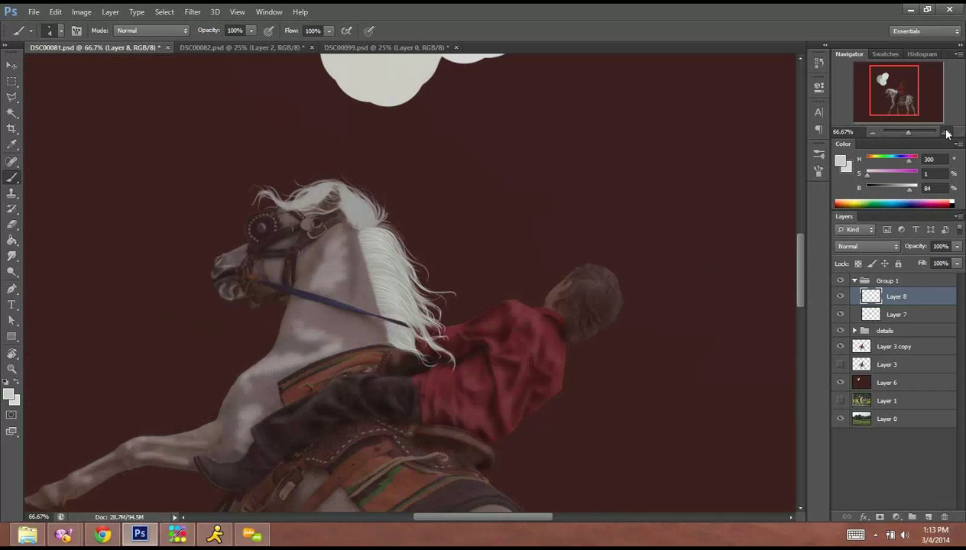
left_click(947, 133)
left_click(947, 133)
left_click(946, 132)
left_click_drag(421, 328, 581, 509)
left_click(11, 354)
key("r")
mouse_move(314, 458)
left_mouse_down()
mouse_move(524, 399)
mouse_move(564, 342)
mouse_move(556, 363)
mouse_move(470, 304)
mouse_move(679, 274)
mouse_move(669, 284)
left_mouse_up()
key("b")
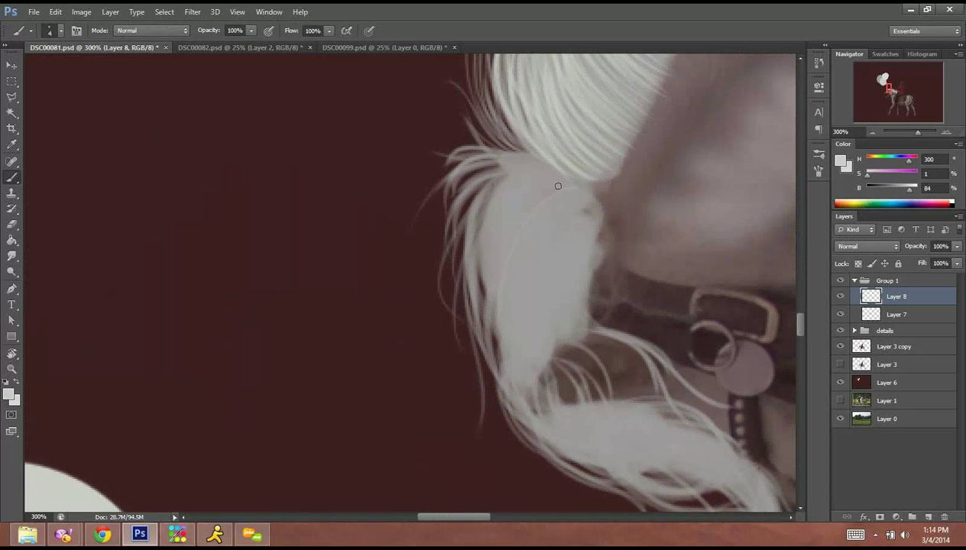
mouse_move(564, 188)
left_mouse_down()
mouse_move(492, 269)
mouse_move(516, 334)
mouse_move(504, 321)
mouse_move(485, 219)
left_mouse_up()
left_click_drag(488, 287, 467, 195)
mouse_move(485, 341)
left_mouse_down()
mouse_move(466, 204)
mouse_move(476, 326)
left_mouse_up()
mouse_move(486, 185)
left_mouse_down()
mouse_move(474, 325)
mouse_move(416, 479)
left_mouse_up()
Paint long light hairs along the neck mane's outer edge where it meets the tuft.
mouse_move(472, 293)
left_mouse_down()
mouse_move(439, 150)
mouse_move(461, 133)
left_mouse_up()
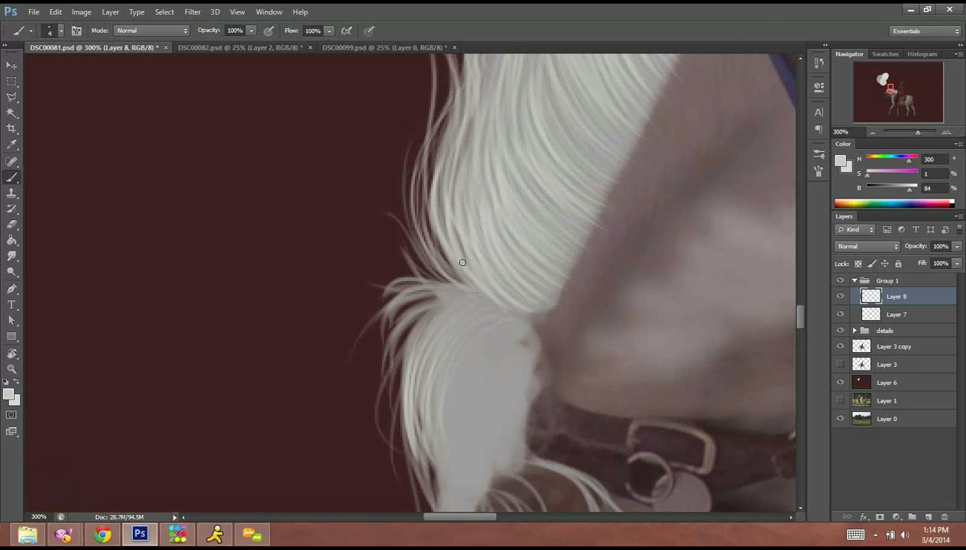
left_click_drag(428, 252, 423, 148)
left_click_drag(462, 285, 416, 141)
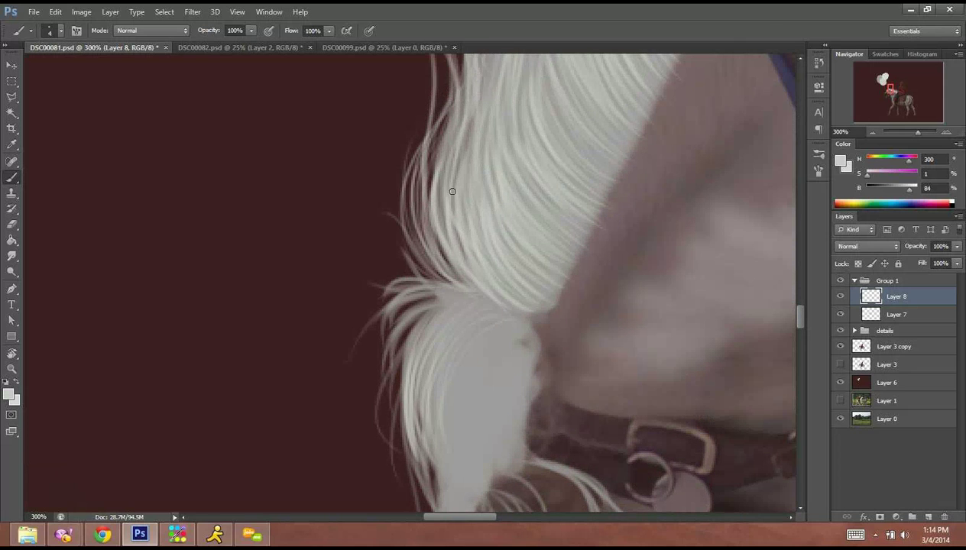
mouse_move(438, 268)
left_mouse_down()
mouse_move(409, 214)
mouse_move(413, 126)
left_mouse_up()
left_click_drag(435, 254, 422, 132)
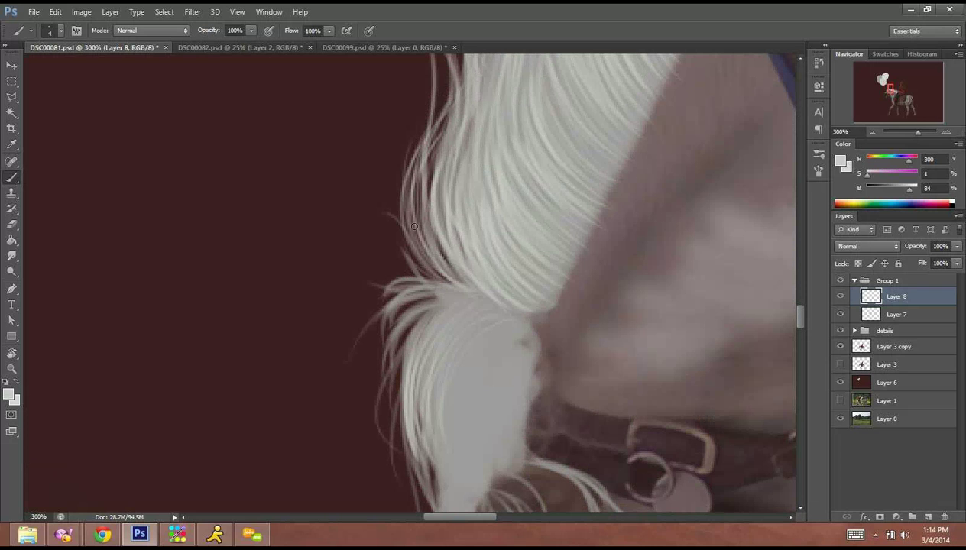
left_click_drag(409, 220, 458, 78)
Add strands to the flyaway hairs at the tuft's base and curve others down its outer half.
mouse_move(454, 293)
left_mouse_down()
mouse_move(482, 260)
mouse_move(400, 280)
left_mouse_up()
left_click_drag(486, 264, 405, 333)
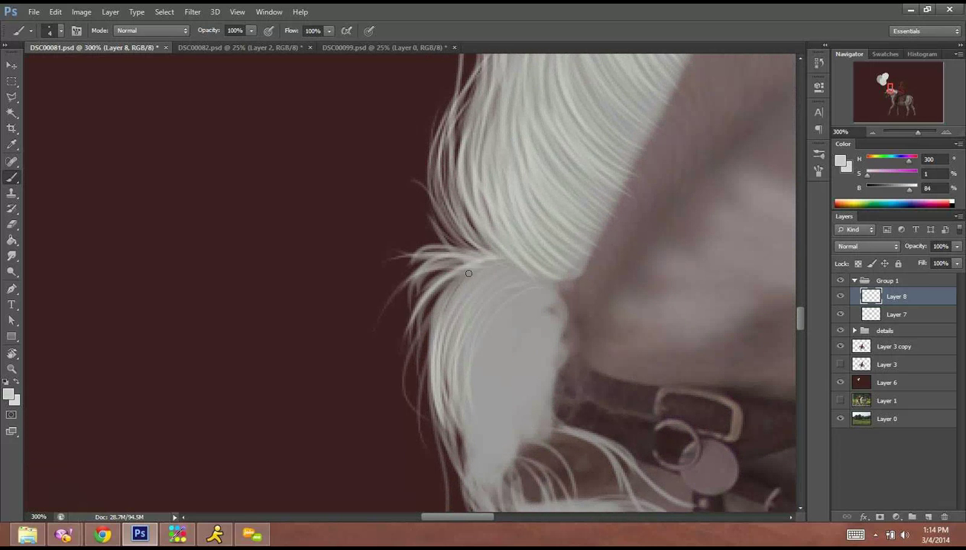
mouse_move(468, 274)
left_mouse_down()
mouse_move(474, 394)
mouse_move(442, 437)
left_mouse_up()
mouse_move(476, 324)
left_mouse_down()
mouse_move(451, 296)
mouse_move(425, 227)
mouse_move(445, 329)
left_mouse_up()
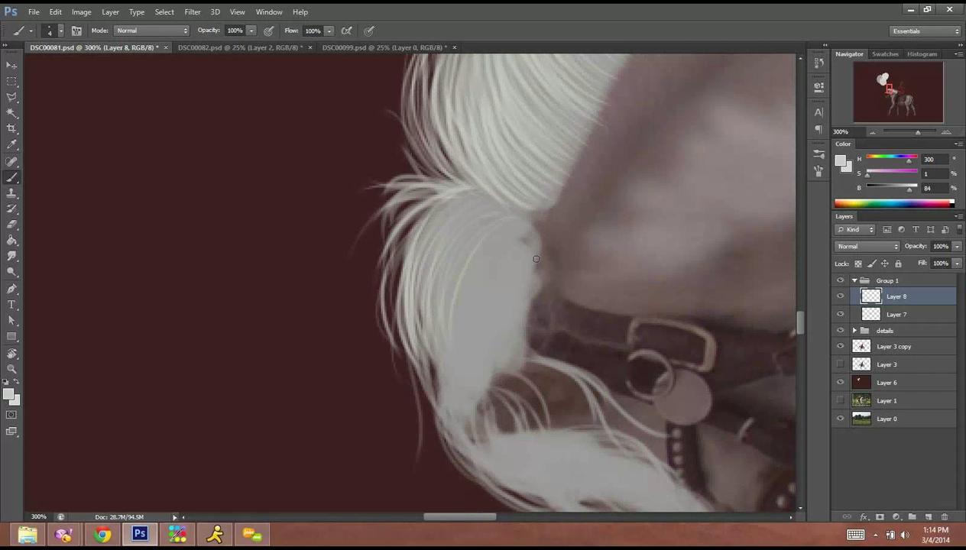
Paint long curved strands along the tuft's inner edge beside the bridle, with ends reaching toward the forelock.
left_click_drag(520, 230, 493, 420)
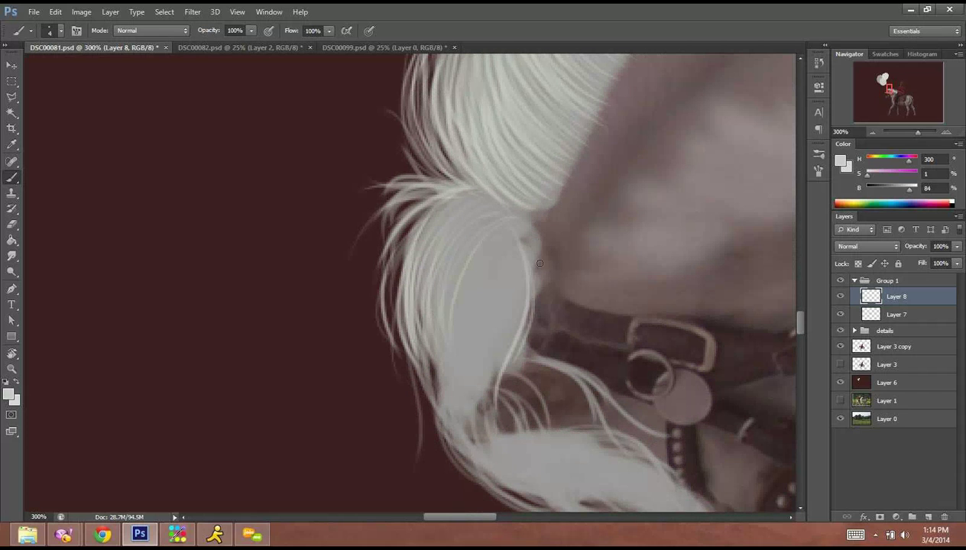
left_click_drag(518, 230, 510, 420)
mouse_move(502, 235)
left_mouse_down()
mouse_move(496, 373)
mouse_move(515, 421)
left_mouse_up()
left_click_drag(512, 231, 525, 442)
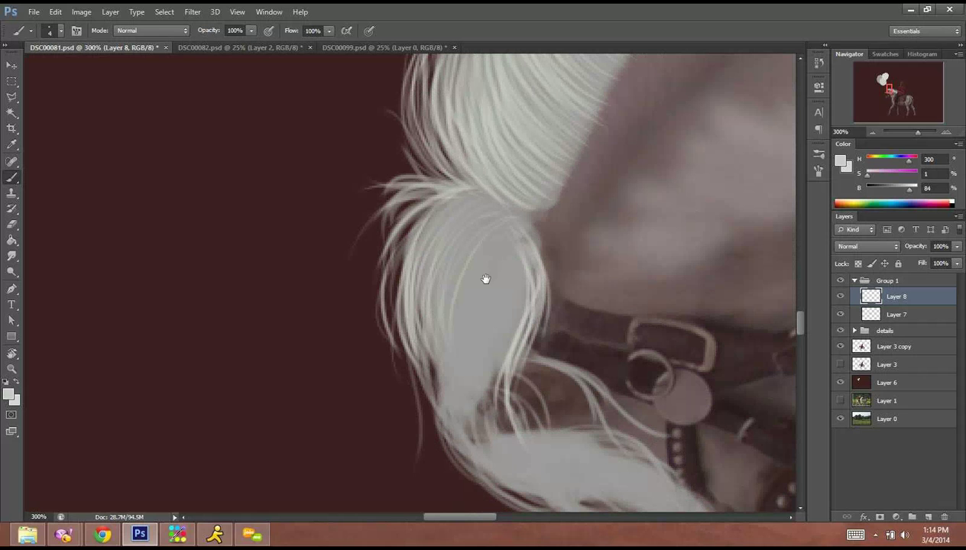
Fill the gray center of the tuft with fine light strands flowing toward the forelock.
left_click_drag(485, 279, 449, 224)
left_click_drag(475, 164, 441, 339)
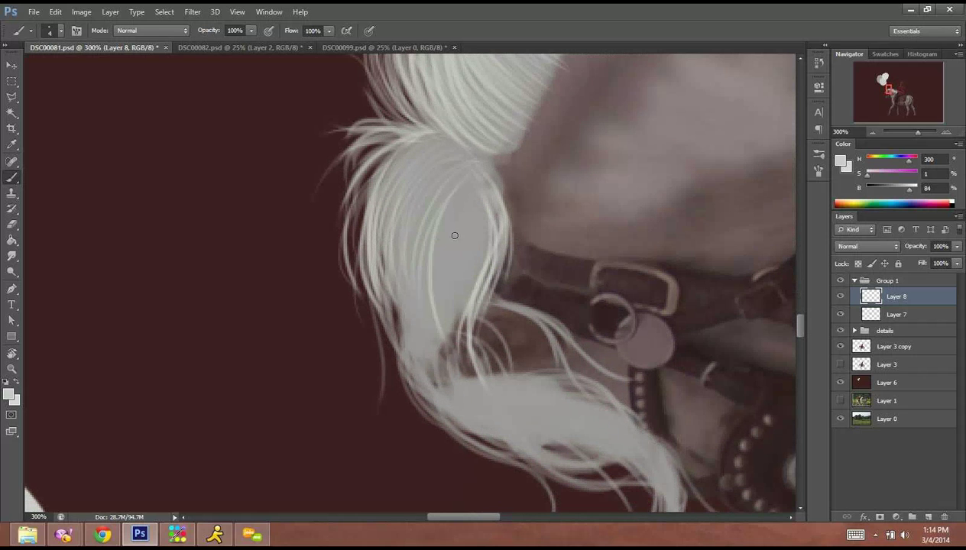
mouse_move(444, 193)
left_mouse_down()
mouse_move(417, 324)
mouse_move(426, 356)
left_mouse_up()
left_click_drag(438, 210, 449, 385)
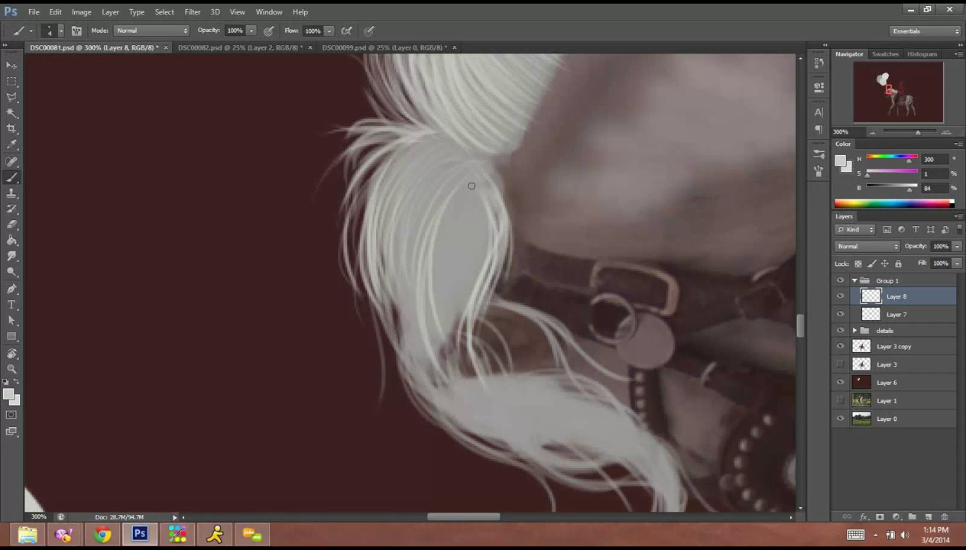
left_click_drag(467, 205, 458, 359)
left_click_drag(466, 230, 446, 315)
left_click_drag(457, 212, 448, 271)
left_click_drag(443, 233, 432, 312)
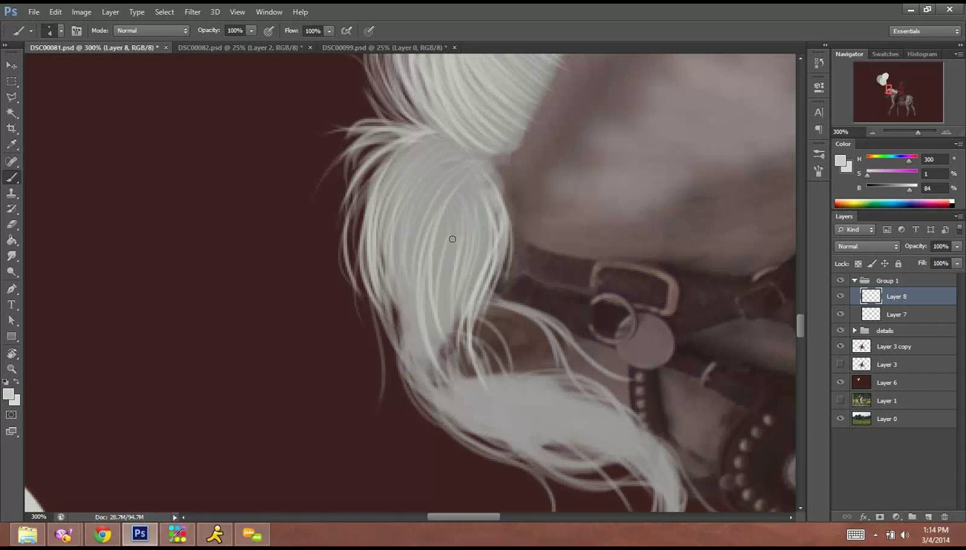
left_click_drag(441, 267, 446, 356)
left_click_drag(446, 219, 437, 309)
left_click_drag(436, 262, 426, 308)
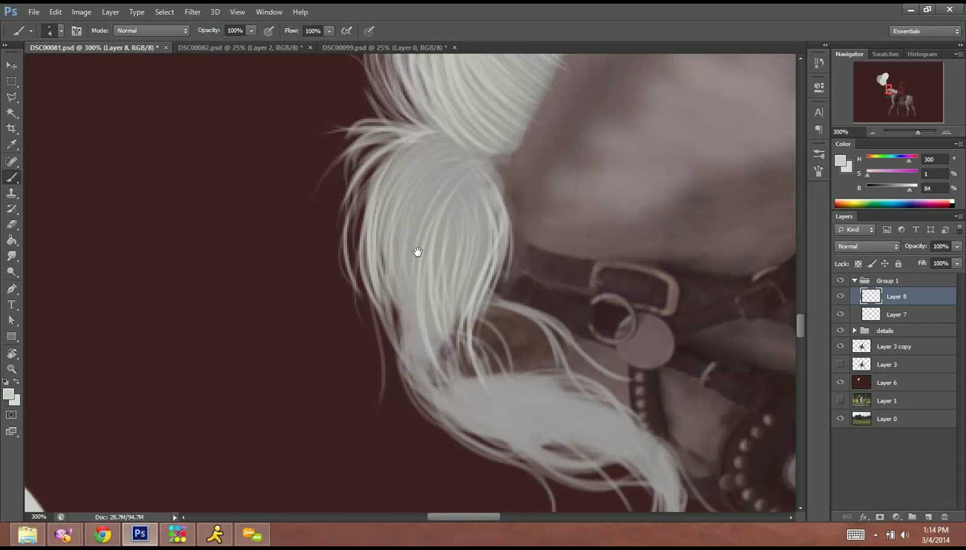
left_click_drag(418, 252, 367, 130)
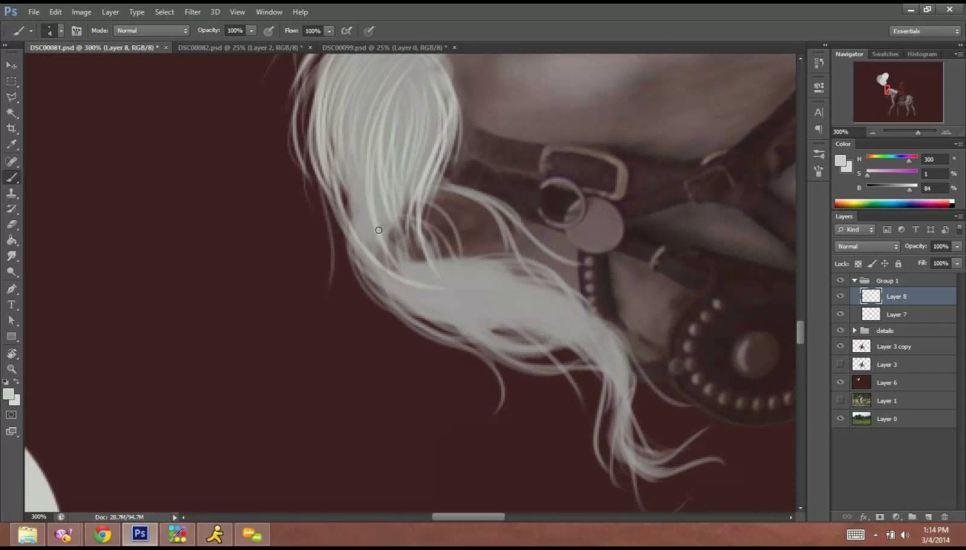
Paint long light strands from the tuft's lower end around the bend into the forelock.
left_click_drag(331, 183, 425, 283)
left_click_drag(359, 262, 520, 317)
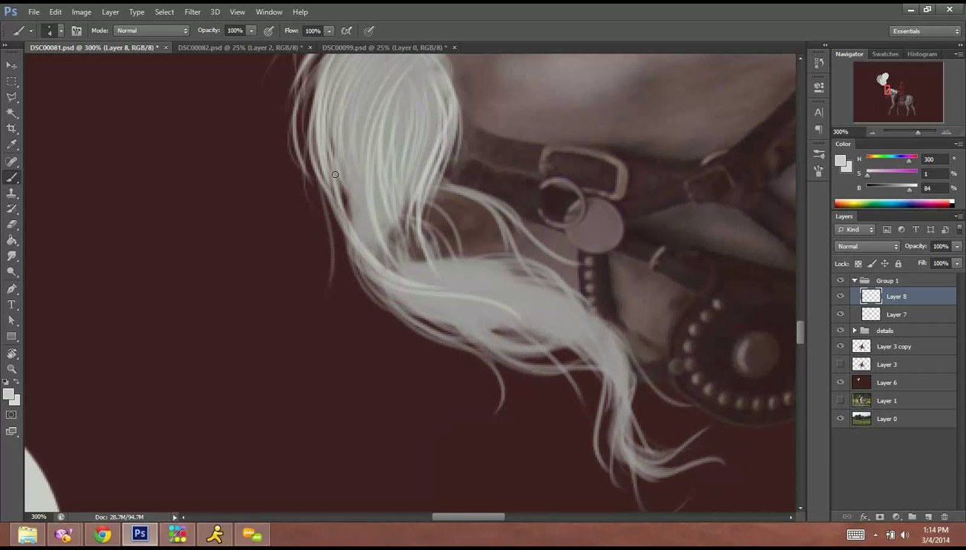
mouse_move(332, 155)
left_mouse_down()
mouse_move(358, 257)
mouse_move(360, 220)
mouse_move(370, 249)
left_mouse_up()
left_click_drag(356, 152, 417, 302)
left_click_drag(373, 220, 396, 268)
left_click_drag(381, 201, 419, 280)
mouse_move(404, 218)
left_mouse_down()
mouse_move(440, 270)
mouse_move(550, 324)
left_mouse_up()
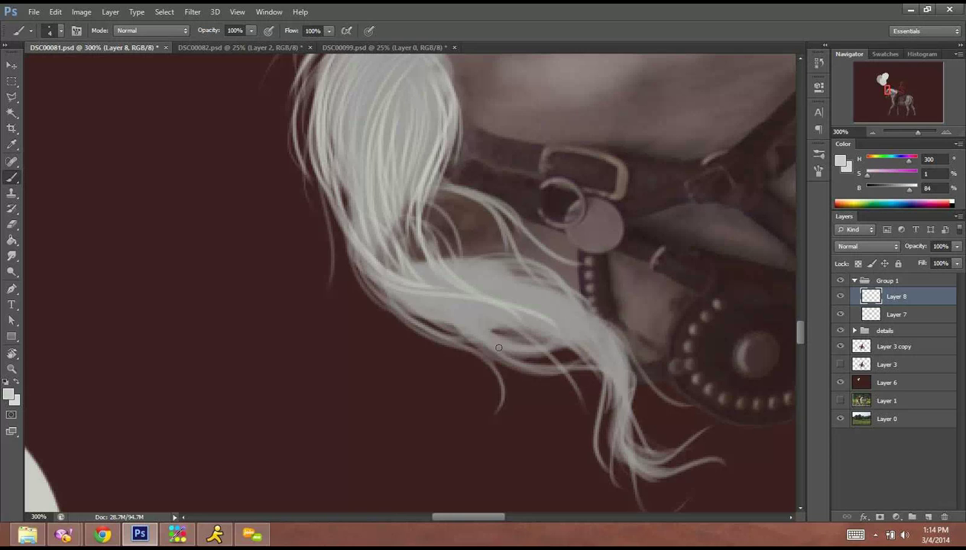
Paint strands along the forelock's lower outer edge, adding a loose curl and a long hair sweeping toward its hanging end.
left_click_drag(362, 261, 455, 341)
left_click_drag(380, 277, 509, 442)
left_click_drag(443, 311, 537, 329)
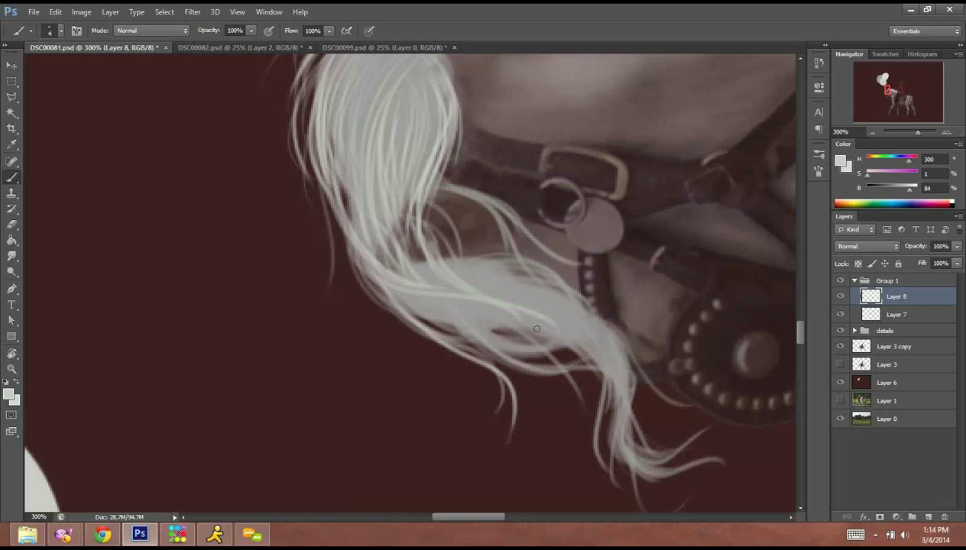
left_click_drag(474, 324, 569, 364)
left_click_drag(489, 352, 639, 416)
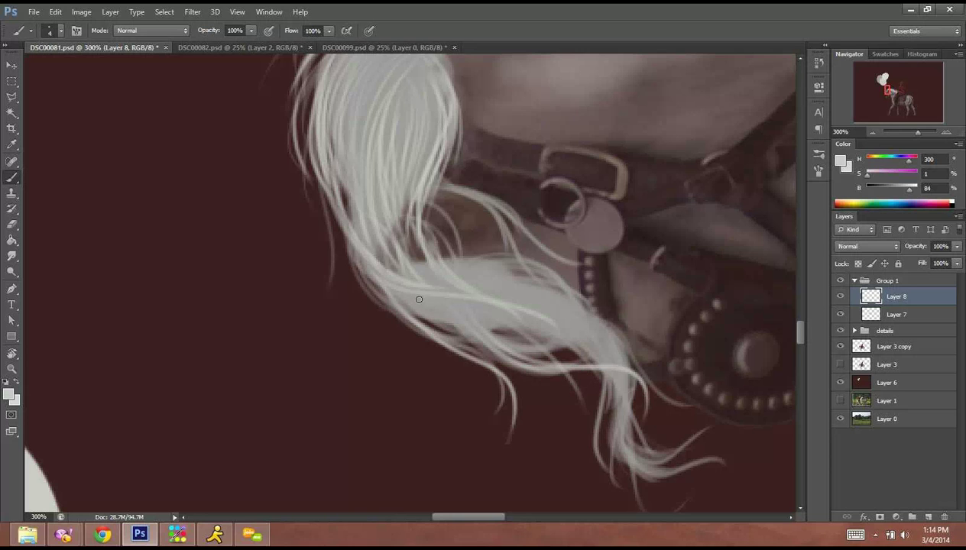
Fill the forelock's gray middle with fine strands flowing toward its hanging end.
left_click_drag(413, 326, 525, 307)
mouse_move(430, 306)
left_mouse_down()
mouse_move(518, 327)
mouse_move(584, 362)
left_mouse_up()
mouse_move(480, 273)
left_mouse_down()
mouse_move(585, 331)
mouse_move(591, 348)
left_mouse_up()
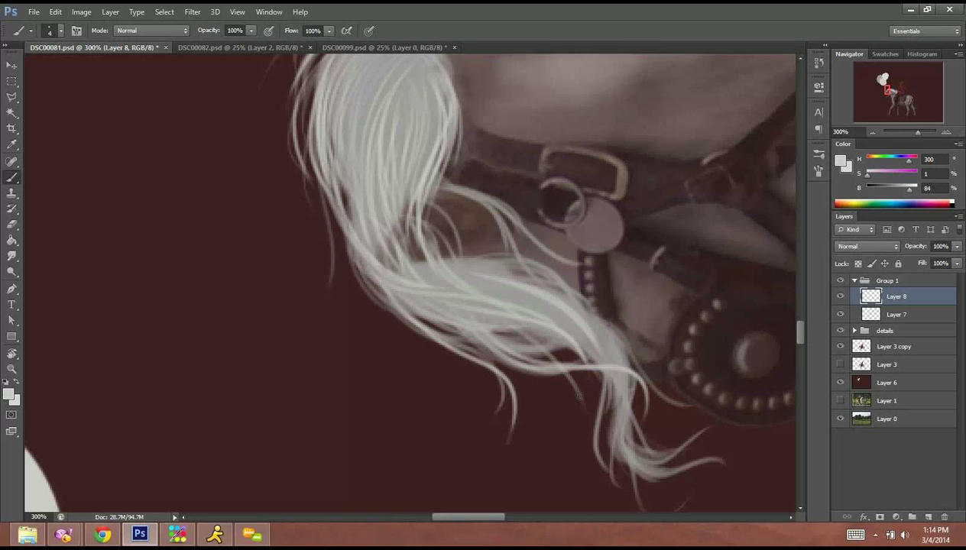
mouse_move(485, 286)
left_mouse_down()
mouse_move(589, 359)
mouse_move(604, 358)
left_mouse_up()
left_click_drag(568, 314, 614, 419)
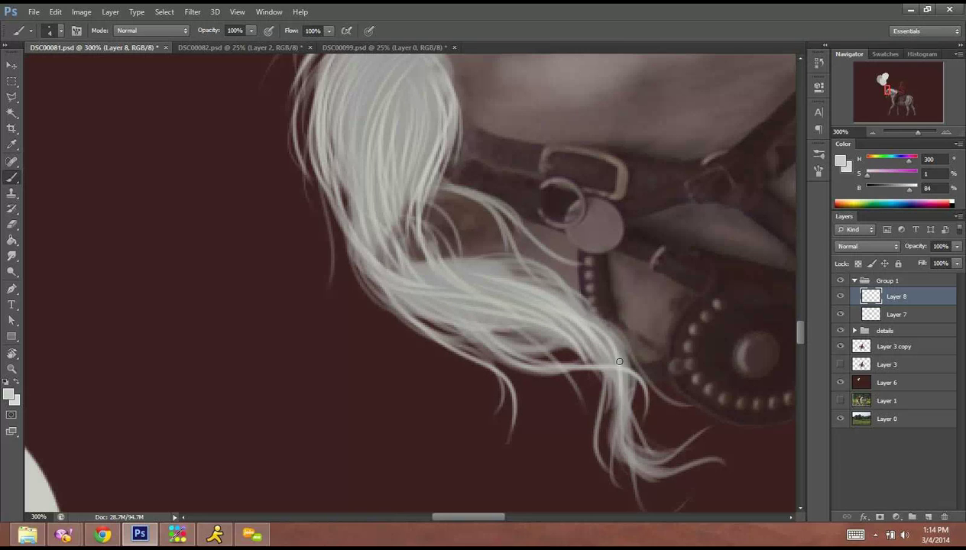
Paint strands down the forelock's hanging end and flick curled hairs outward from its tip.
left_click_drag(601, 329, 663, 485)
mouse_move(627, 405)
left_mouse_down()
mouse_move(416, 334)
mouse_move(502, 397)
left_mouse_up()
left_click_drag(441, 367, 556, 419)
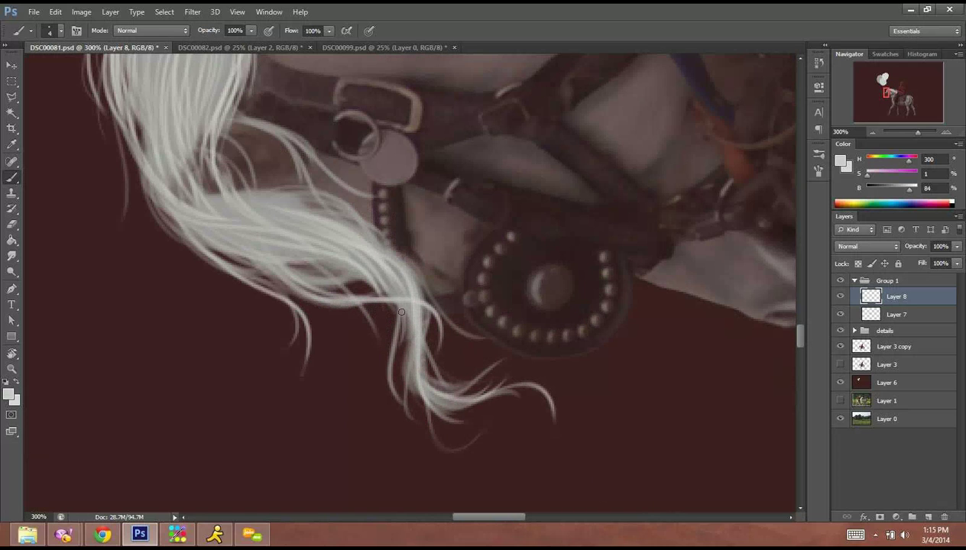
left_click_drag(402, 312, 401, 399)
left_click_drag(412, 341, 449, 409)
mouse_move(420, 363)
left_mouse_down()
mouse_move(472, 386)
mouse_move(510, 338)
left_mouse_up()
mouse_move(392, 254)
left_mouse_down()
mouse_move(428, 305)
mouse_move(401, 327)
mouse_move(393, 371)
left_mouse_up()
left_click_drag(397, 295, 425, 423)
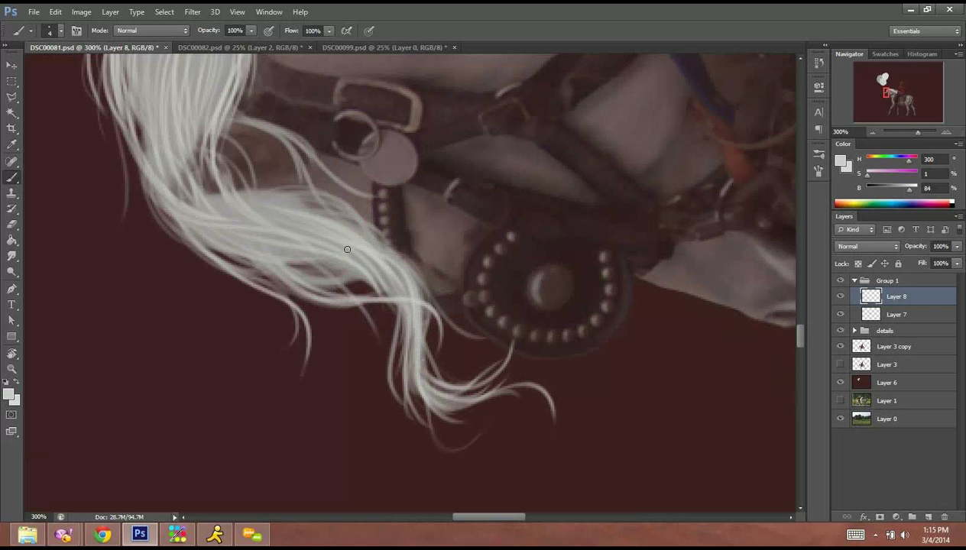
Layer more strands through the forelock's middle and sweep a long loose hair past the bridle's round studded ornament.
mouse_move(298, 271)
left_mouse_down()
mouse_move(349, 279)
mouse_move(359, 269)
left_mouse_up()
left_click_drag(298, 250, 359, 270)
left_click_drag(252, 197, 377, 254)
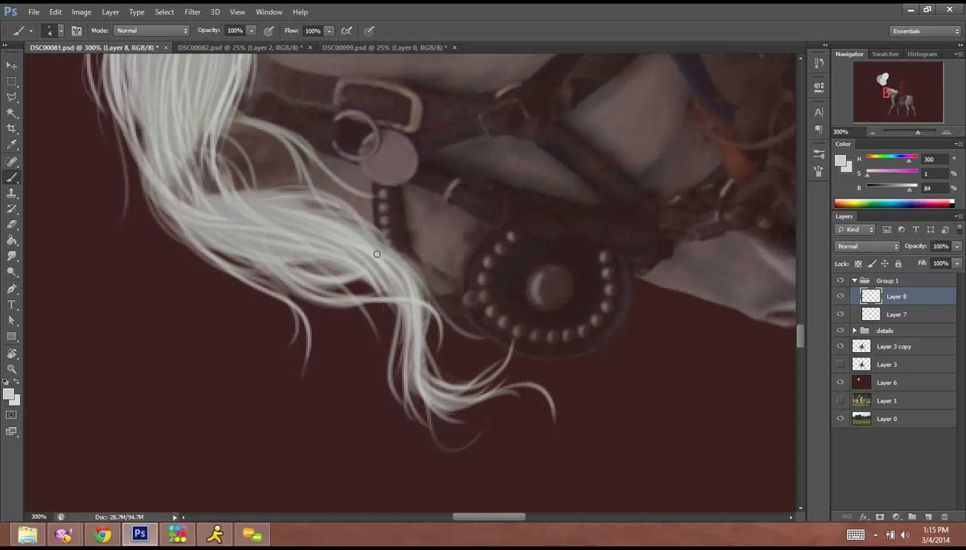
left_click_drag(269, 191, 424, 275)
mouse_move(299, 205)
left_mouse_down()
mouse_move(363, 237)
mouse_move(510, 354)
left_mouse_up()
left_click_drag(219, 233, 369, 298)
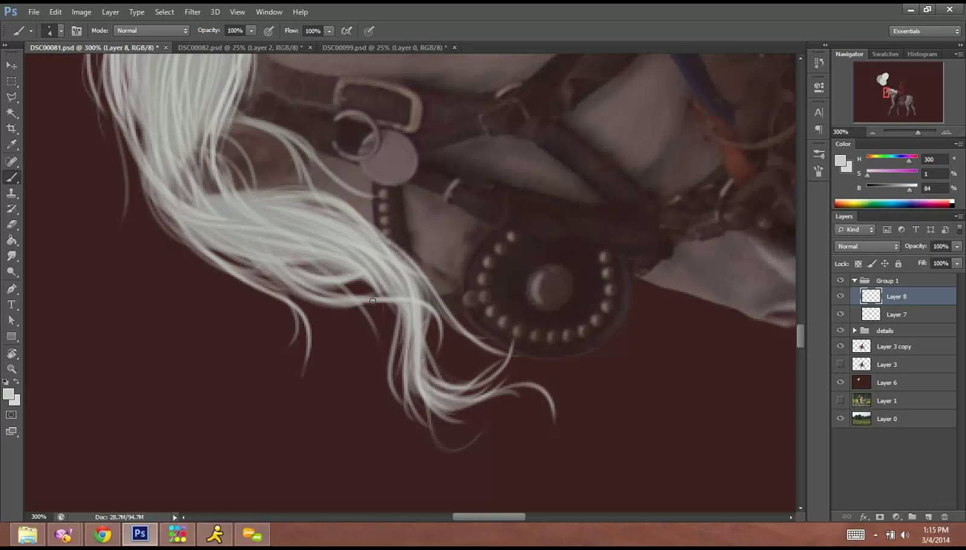
Add strands along the forelock's upper inner edge where it bends away from the tuft.
left_click_drag(317, 168, 331, 258)
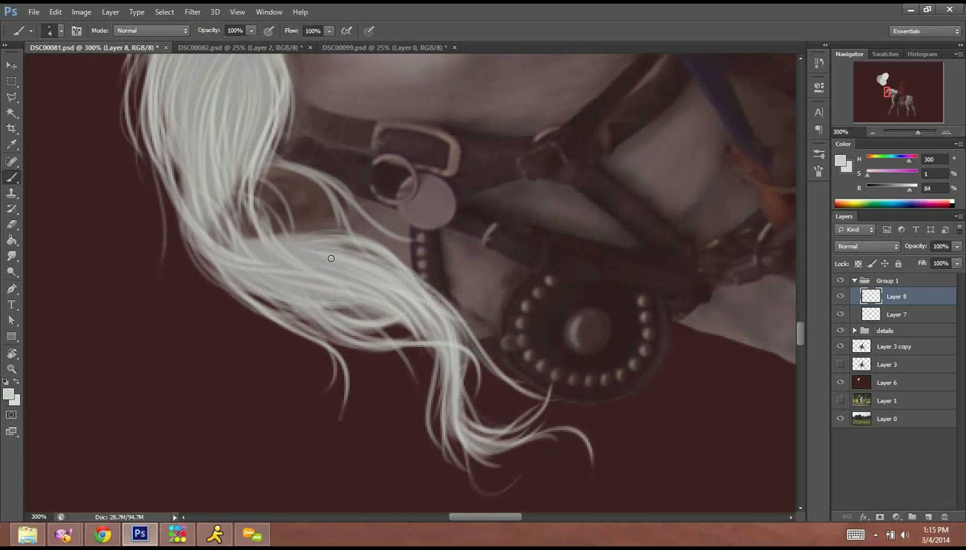
mouse_move(244, 226)
left_mouse_down()
mouse_move(298, 267)
mouse_move(348, 237)
left_mouse_up()
mouse_move(283, 238)
left_mouse_down()
mouse_move(362, 240)
mouse_move(447, 321)
left_mouse_up()
Layer curved strands over the tuft's upper and outer half, running from its base toward the forelock.
left_click_drag(338, 155, 404, 306)
left_click_drag(359, 270, 380, 315)
mouse_move(332, 217)
left_mouse_down()
mouse_move(293, 254)
mouse_move(286, 285)
left_mouse_up()
left_click_drag(308, 237, 285, 333)
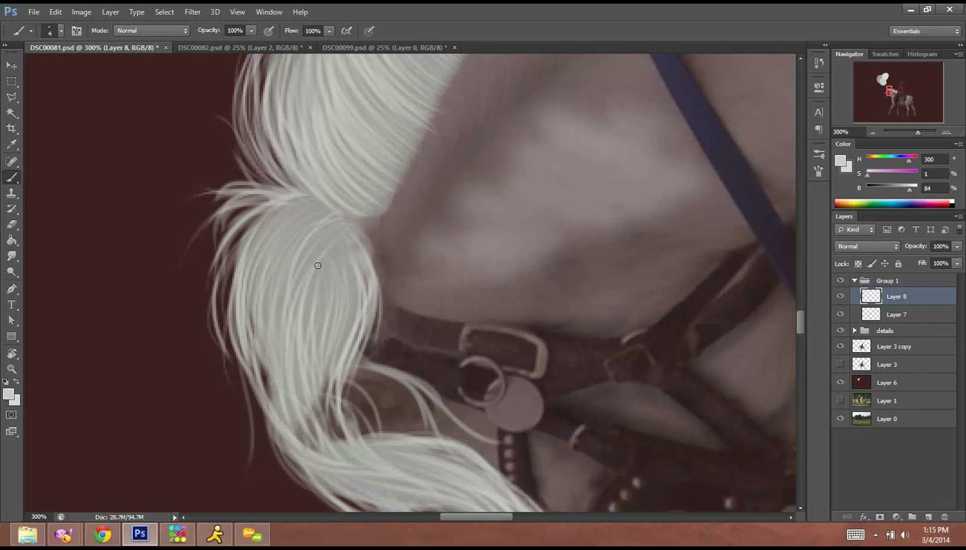
left_click_drag(306, 223, 257, 279)
left_click_drag(298, 225, 267, 317)
left_click_drag(266, 243, 249, 332)
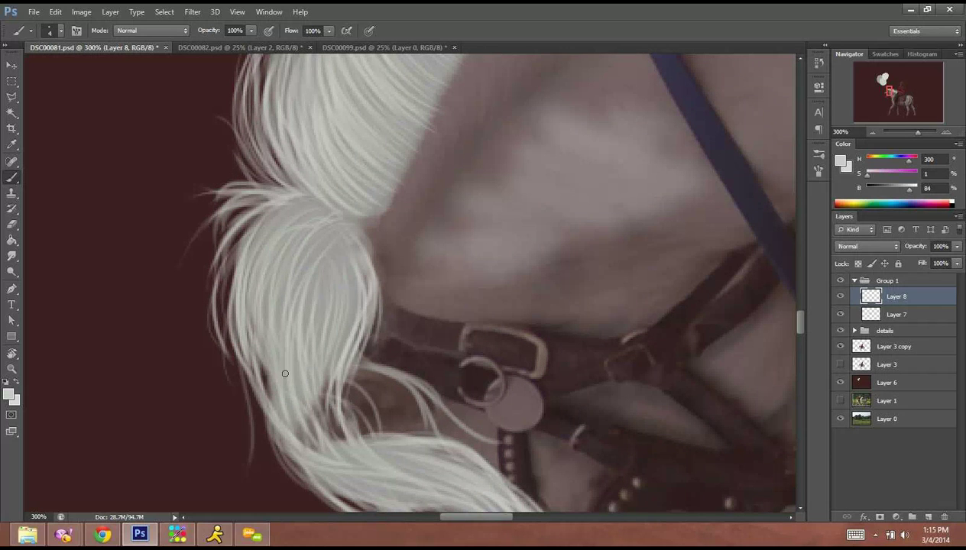
left_click_drag(309, 205, 249, 327)
left_click_drag(327, 233, 295, 317)
left_click_drag(295, 221, 287, 404)
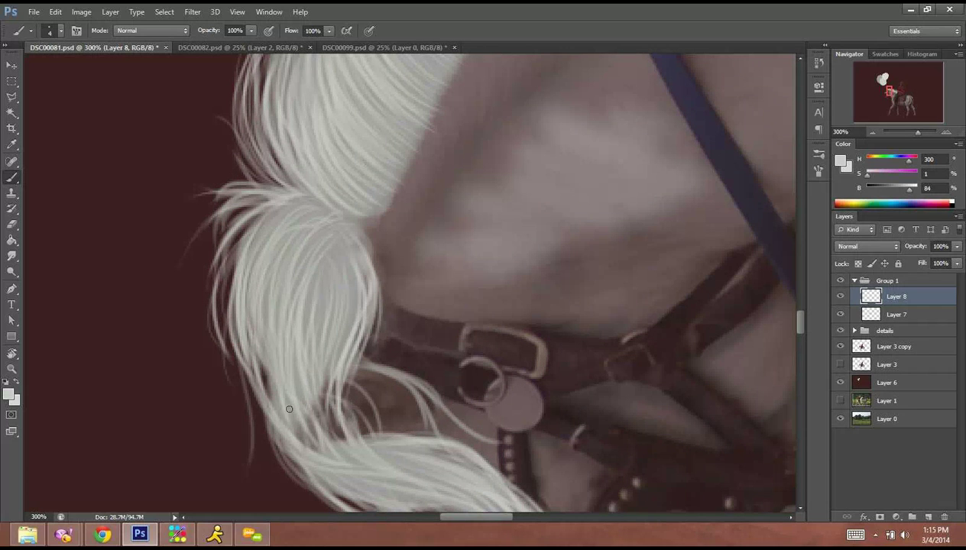
Add fine strands down the tuft's inner half and center, with one more along its outer side.
left_click_drag(334, 232, 351, 330)
left_click_drag(341, 216, 342, 361)
left_click_drag(333, 243, 311, 368)
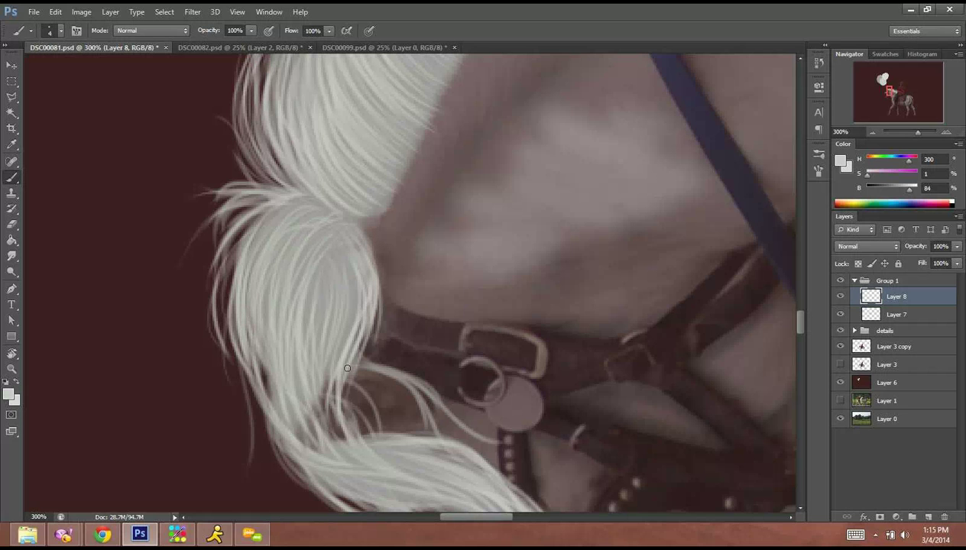
left_click_drag(315, 261, 306, 344)
left_click_drag(319, 198, 252, 363)
Sample a light gray from the forelock hair and add a new layer above the current hair layer in Group 1.
left_click_drag(404, 107, 351, 264)
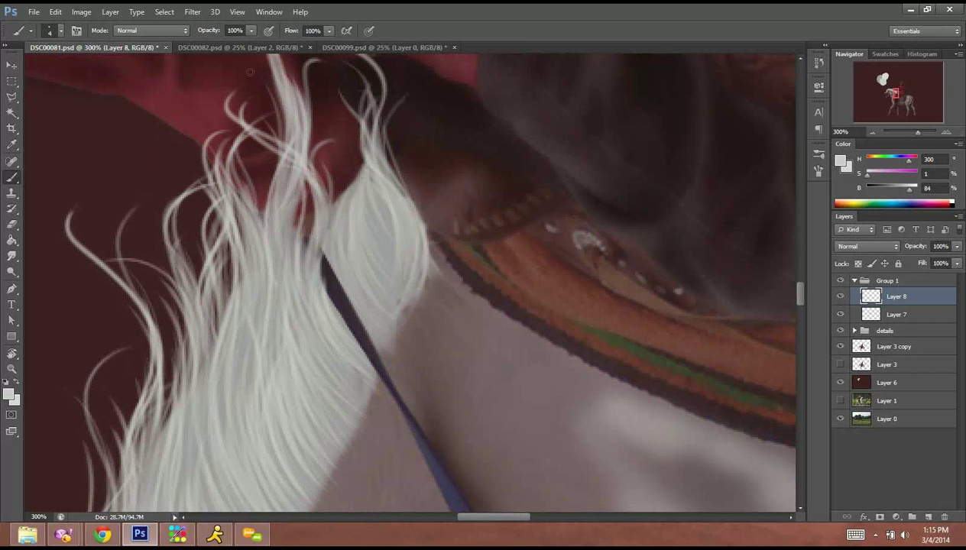
left_click_drag(288, 144, 277, 232)
scroll(310, 252, "up", 5)
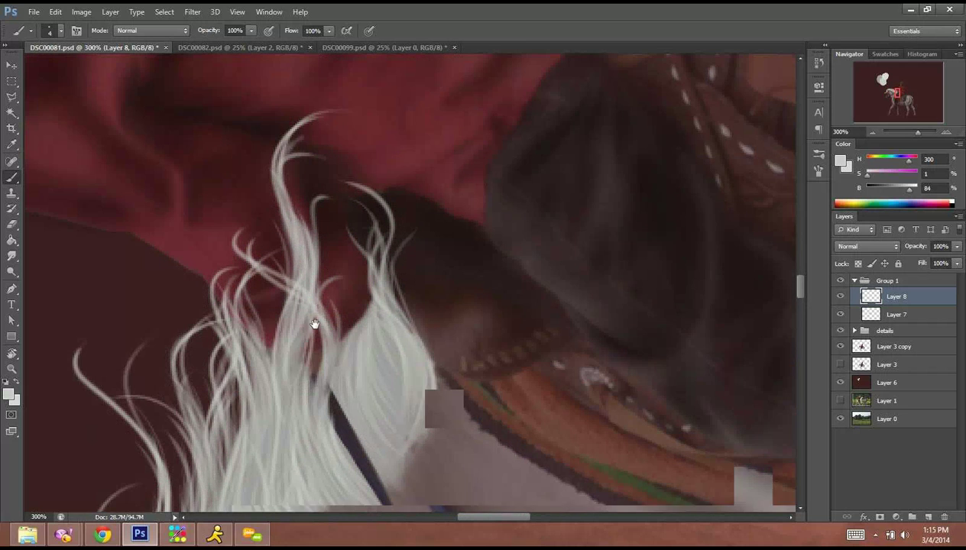
left_click_drag(317, 270, 288, 369)
left_click_drag(285, 432, 339, 200)
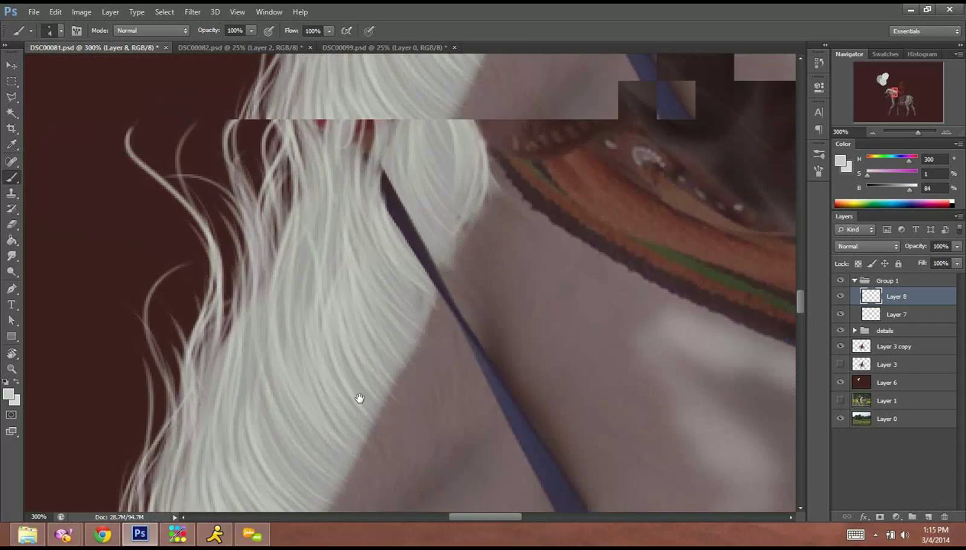
mouse_move(358, 399)
left_mouse_down()
mouse_move(482, 84)
mouse_move(285, 454)
mouse_move(244, 478)
left_mouse_up()
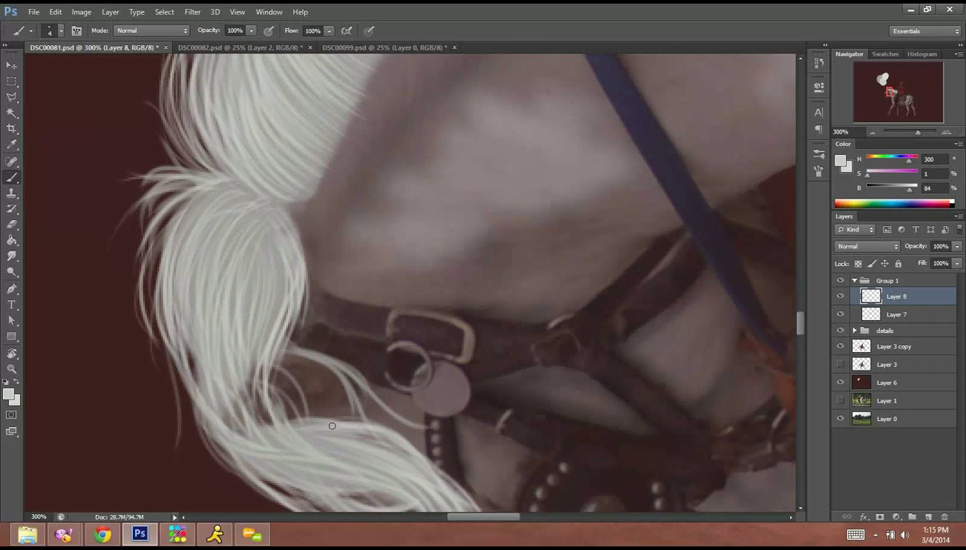
left_click(330, 425, "alt")
key("ctrl+shift+n")
key("Return")
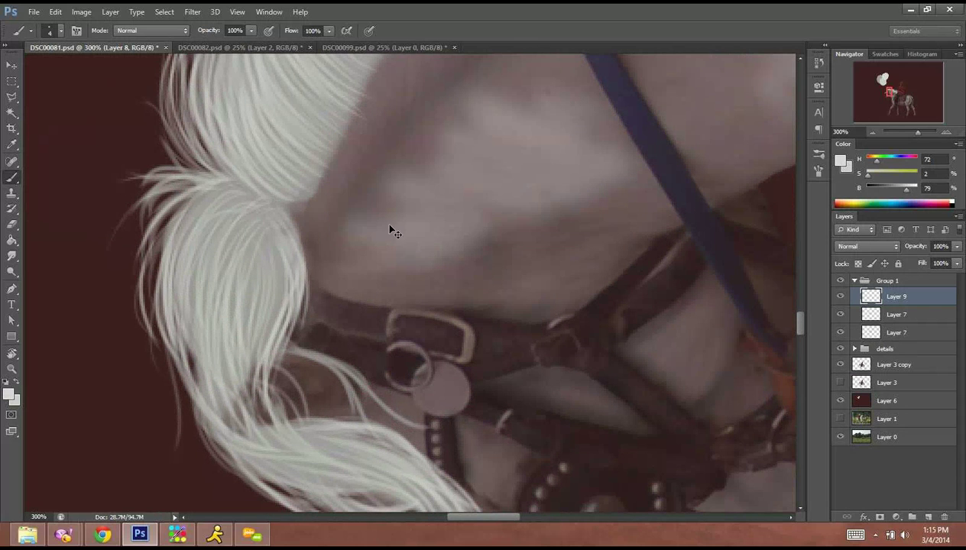
Paint strands on the new layer along the neck mane's outer edge above the tuft.
mouse_move(465, 300)
left_mouse_down()
mouse_move(539, 306)
mouse_move(535, 437)
left_mouse_up()
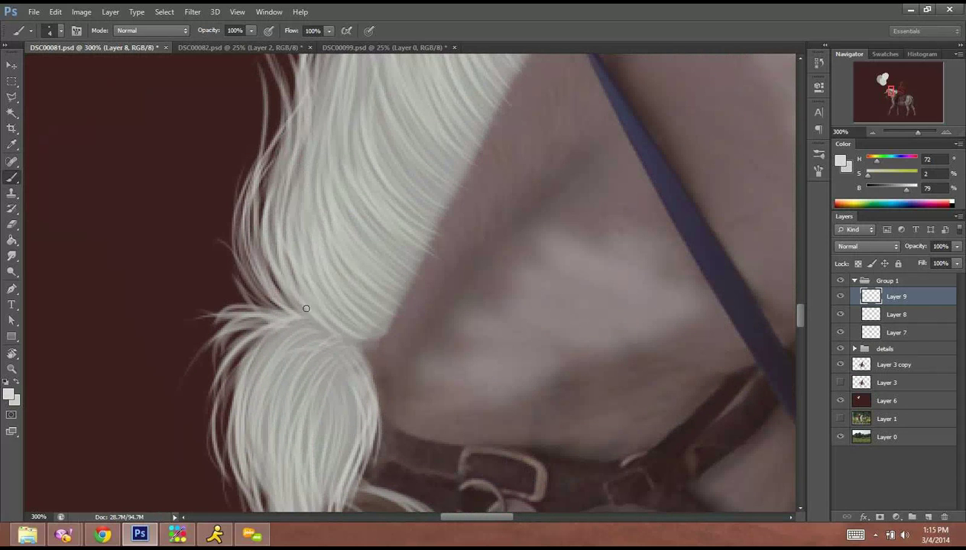
left_click_drag(262, 142, 229, 310)
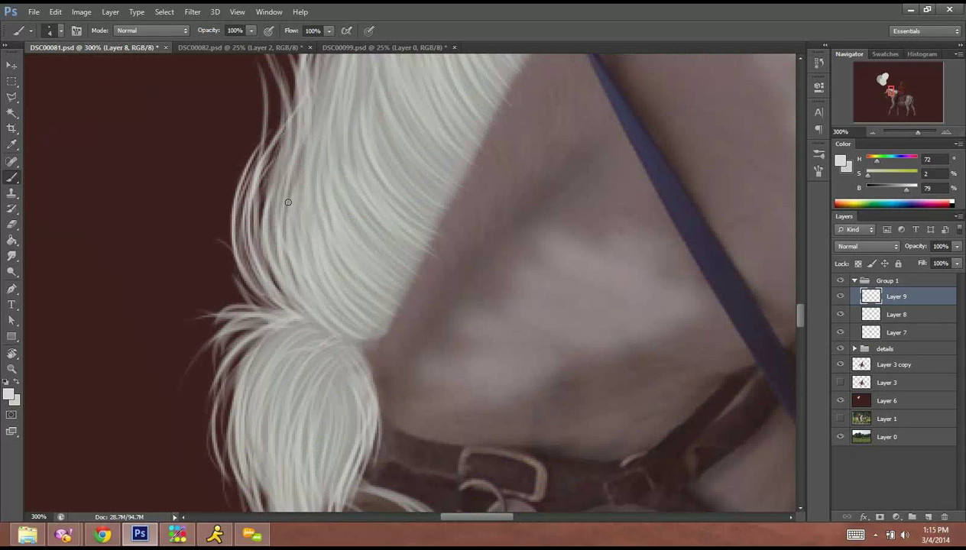
left_click_drag(268, 218, 293, 121)
mouse_move(363, 322)
left_mouse_down()
mouse_move(302, 198)
mouse_move(318, 208)
left_mouse_up()
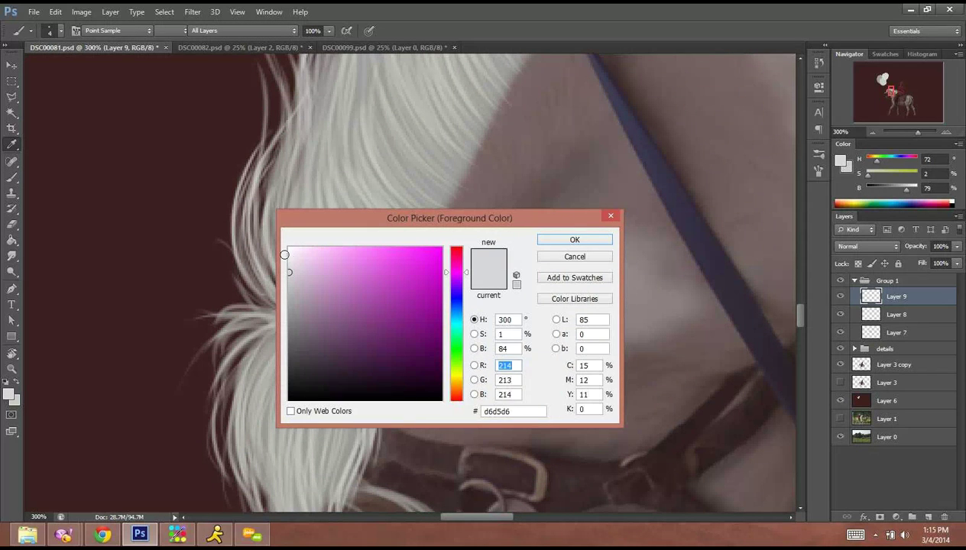
Set the foreground color to near-white #ececec and paint highlight strands on the lower neck mane just above the tuft.
left_click_drag(287, 255, 282, 259)
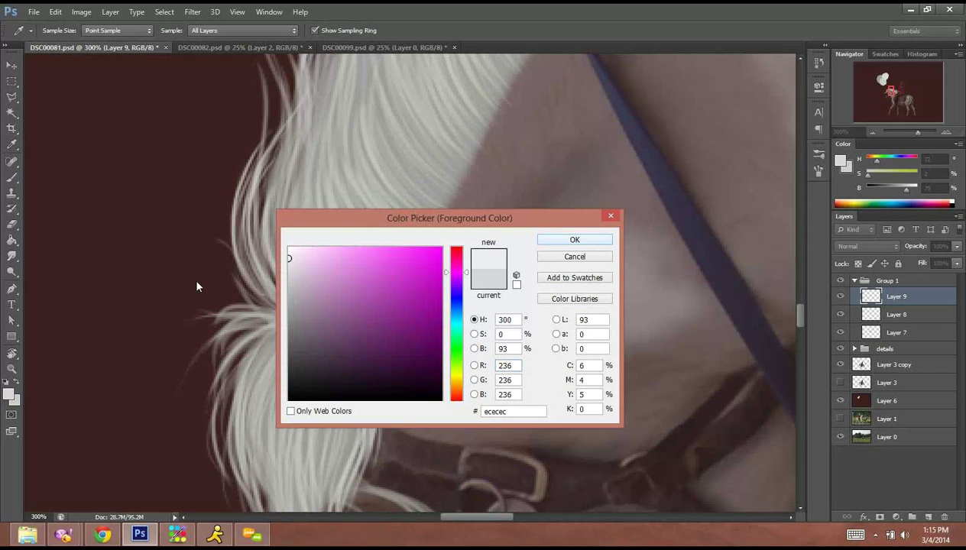
key("Return")
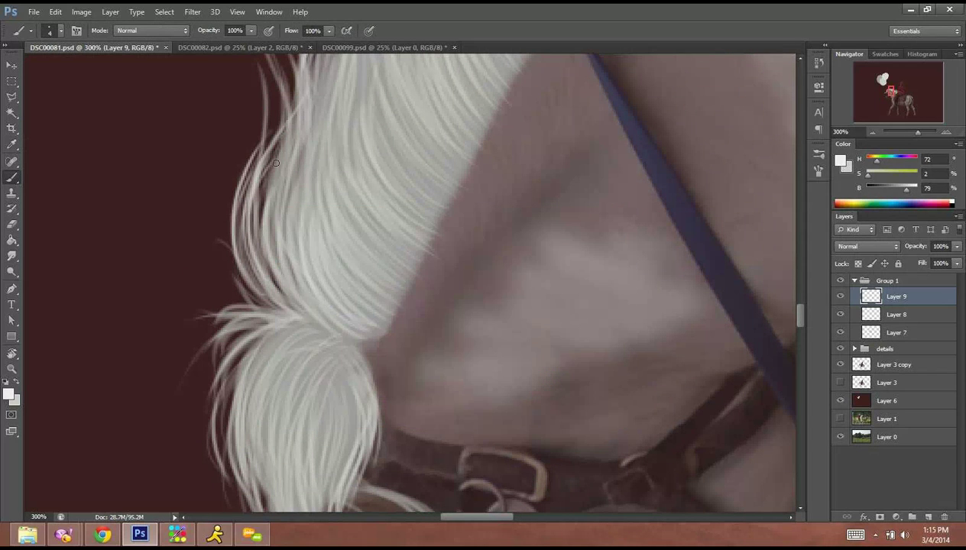
left_click_drag(357, 318, 368, 318)
left_click_drag(336, 136, 380, 315)
left_click_drag(324, 179, 382, 311)
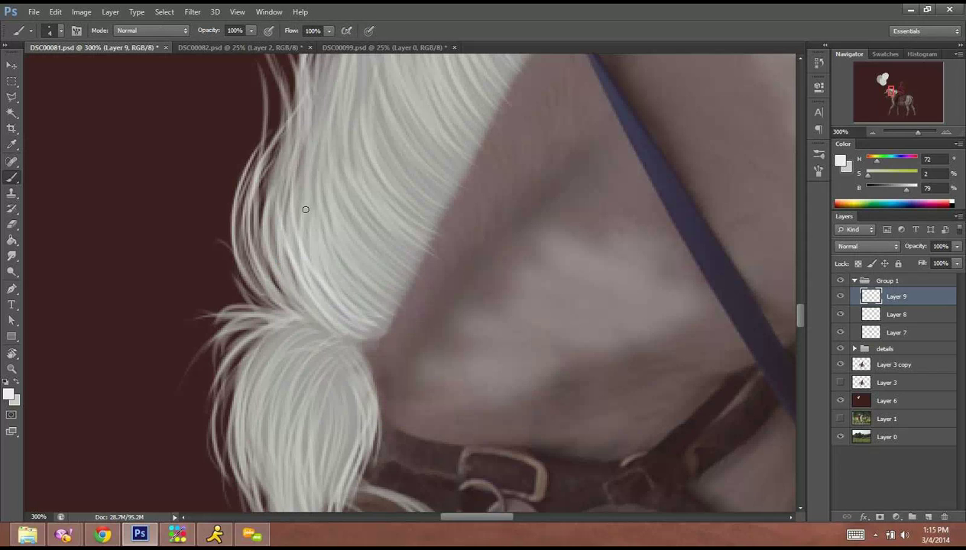
left_click_drag(356, 280, 381, 297)
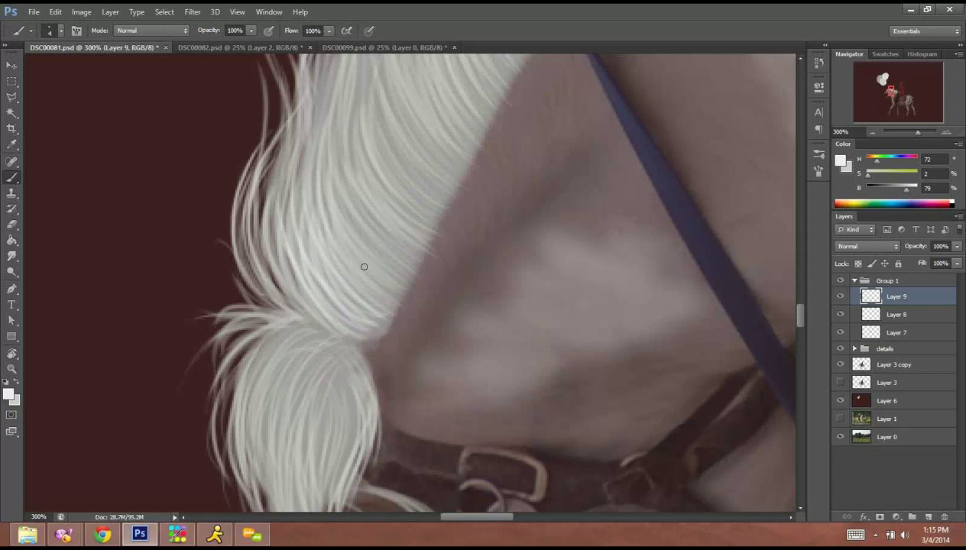
Paint long near-white highlights down the outer half of the neck mane, converging at the tuft's base.
left_click_drag(295, 151, 344, 300)
left_click_drag(293, 175, 346, 323)
left_click_drag(309, 114, 336, 310)
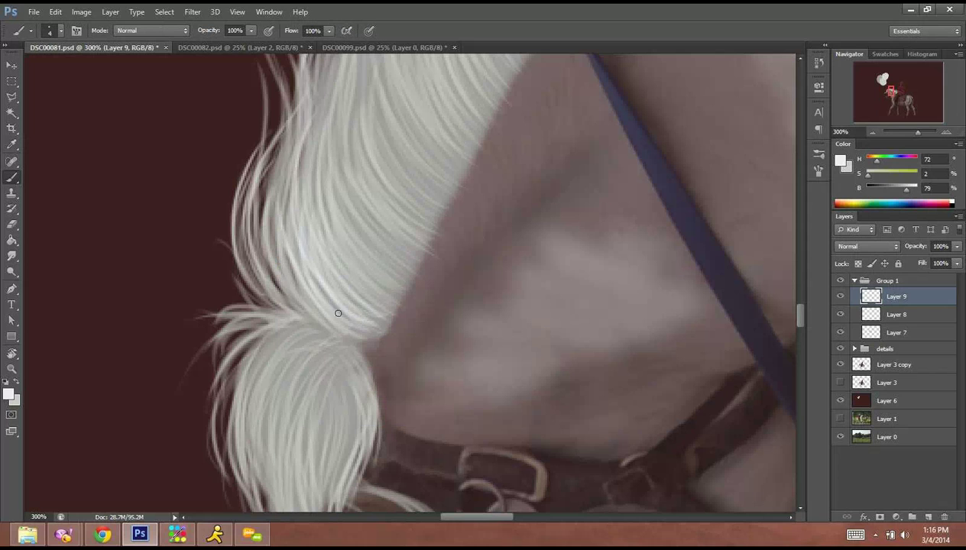
left_click_drag(296, 139, 304, 283)
mouse_move(334, 320)
left_mouse_down()
mouse_move(301, 156)
mouse_move(275, 161)
left_mouse_up()
mouse_move(303, 315)
left_mouse_down()
mouse_move(268, 134)
mouse_move(271, 141)
left_mouse_up()
left_click_drag(334, 320, 266, 142)
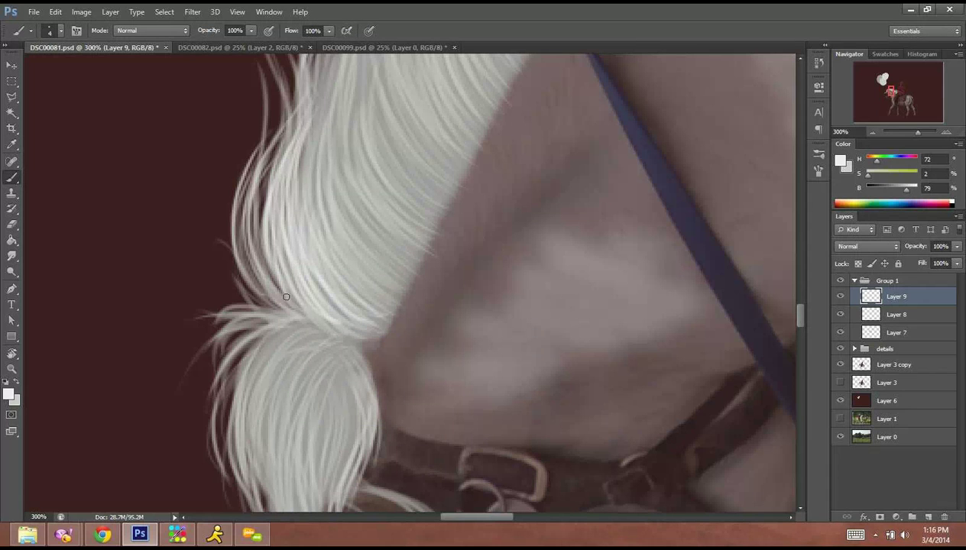
Brighten the neck mane's outermost locks with long near-white strands rising from the tuft's base.
left_click_drag(286, 297, 259, 223)
left_click_drag(338, 342, 268, 192)
left_click_drag(276, 294, 279, 118)
left_click_drag(275, 296, 260, 58)
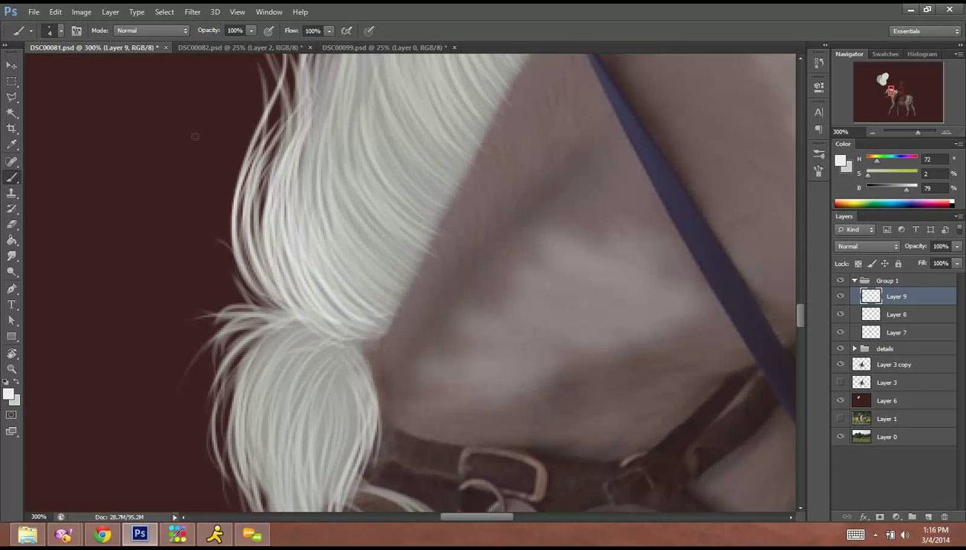
left_click_drag(329, 296, 289, 306)
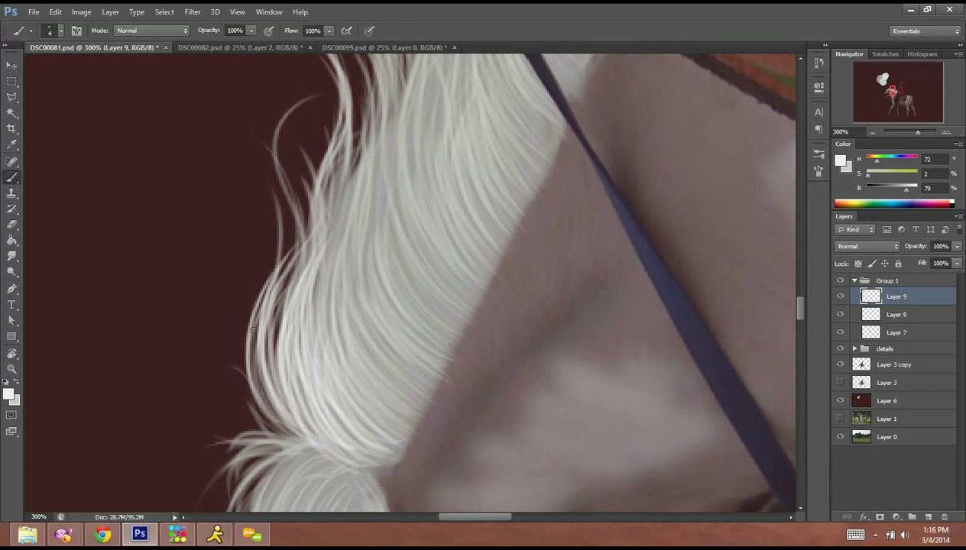
mouse_move(267, 260)
left_mouse_down()
mouse_move(305, 90)
mouse_move(312, 243)
left_mouse_up()
key("ctrl+z")
key("ctrl+z")
left_click_drag(261, 138, 278, 153)
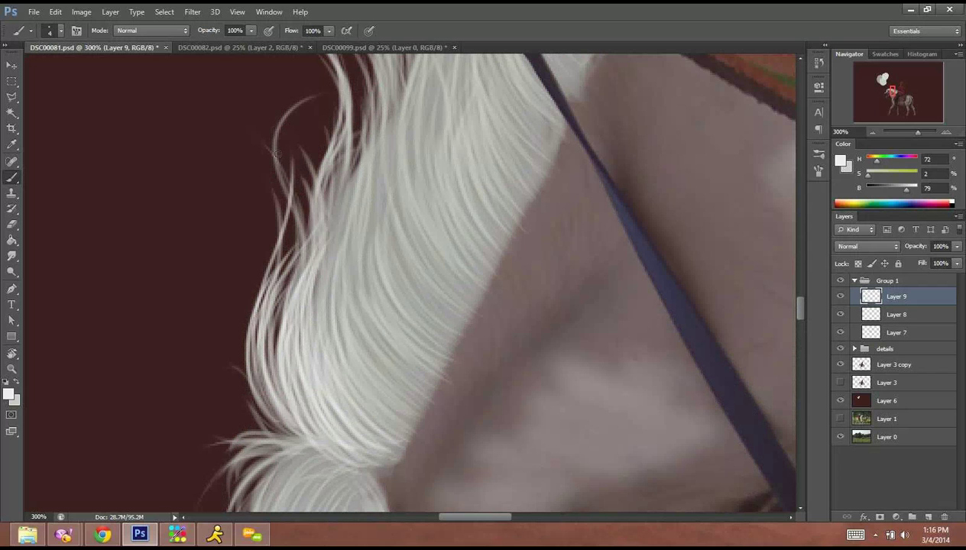
key("ctrl+z")
key("ctrl+z")
key("ctrl+z")
key("ctrl+z")
Paint near-white highlights over the flyaway hairs fanning out from the tuft's base.
mouse_move(347, 312)
left_mouse_down()
mouse_move(357, 210)
mouse_move(212, 218)
left_mouse_up()
mouse_move(293, 229)
left_mouse_down()
mouse_move(206, 252)
mouse_move(201, 327)
left_mouse_up()
mouse_move(295, 229)
left_mouse_down()
mouse_move(253, 265)
mouse_move(227, 359)
mouse_move(263, 414)
left_mouse_up()
mouse_move(290, 221)
left_mouse_down()
mouse_move(231, 116)
mouse_move(220, 187)
left_mouse_up()
left_click_drag(270, 206, 222, 124)
Paint near-white highlights down the tuft's outer side and around the bend into the forelock.
left_click_drag(301, 312, 308, 172)
left_click_drag(305, 112, 256, 249)
left_click_drag(286, 127, 293, 288)
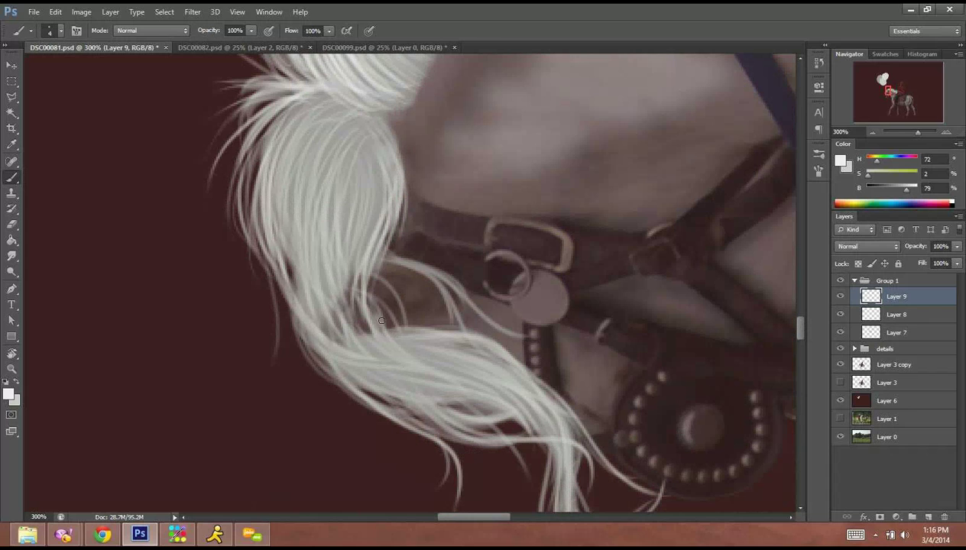
left_click_drag(262, 220, 311, 335)
left_click_drag(277, 243, 386, 364)
left_click_drag(295, 319, 508, 399)
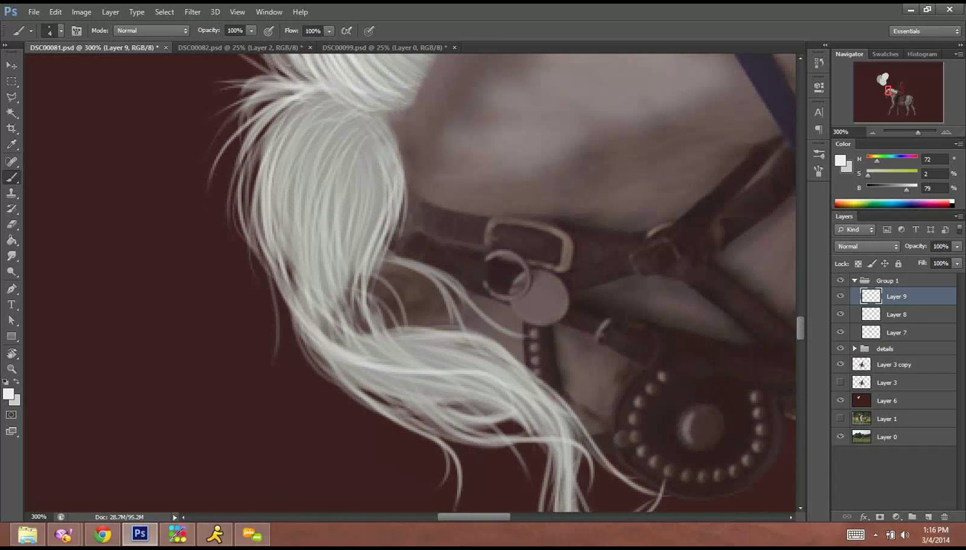
Brighten the tuft's inner edge beside the bridle with near-white strands curving into the forelock.
left_click_drag(363, 238, 366, 112)
mouse_move(405, 346)
left_mouse_down()
mouse_move(358, 112)
mouse_move(361, 212)
left_mouse_up()
left_click_drag(414, 342, 380, 145)
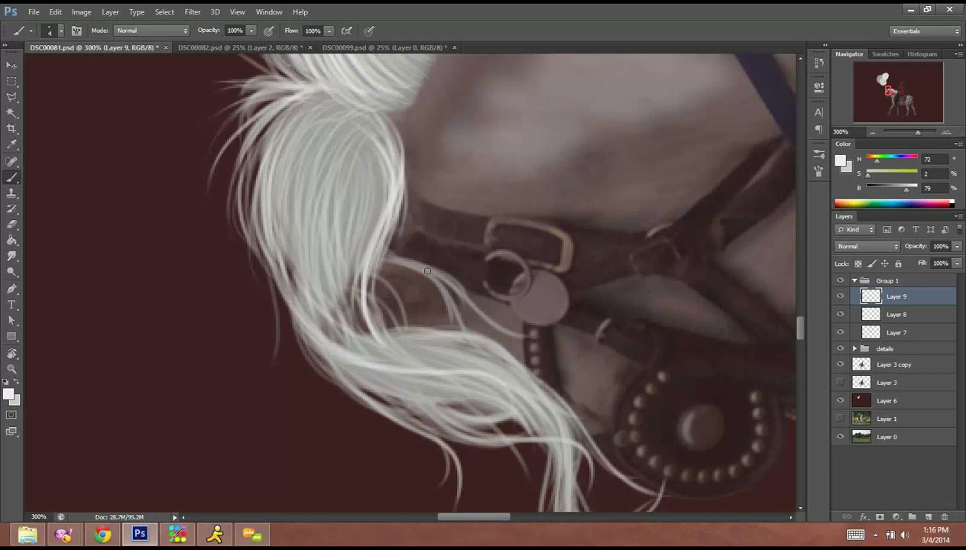
Paint near-white highlights on the wisp crossing the bridle strap and along the inner middle of the tuft.
left_click_drag(427, 271, 375, 248)
left_click_drag(493, 314, 378, 255)
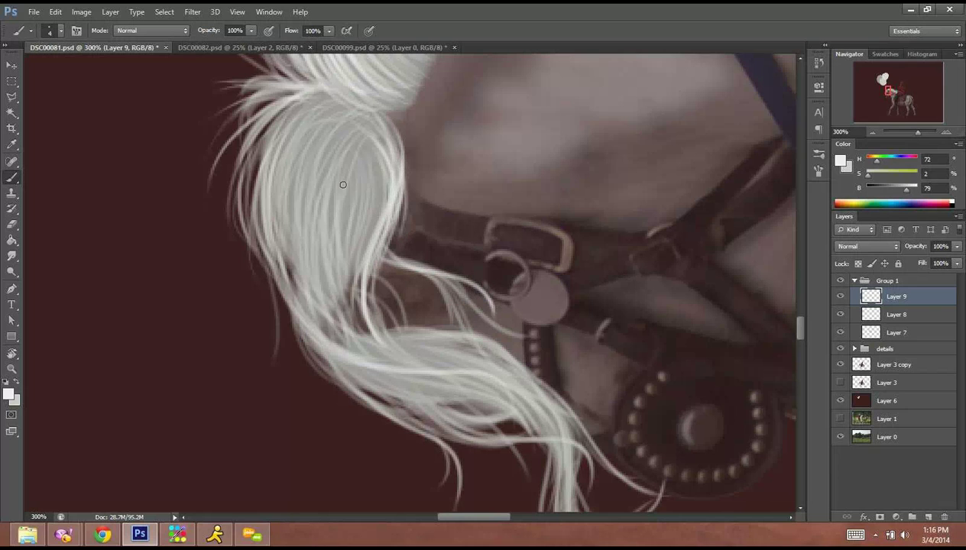
left_click_drag(377, 202, 368, 103)
left_click_drag(332, 256, 385, 108)
left_click_drag(324, 285, 370, 124)
left_click_drag(328, 302, 358, 148)
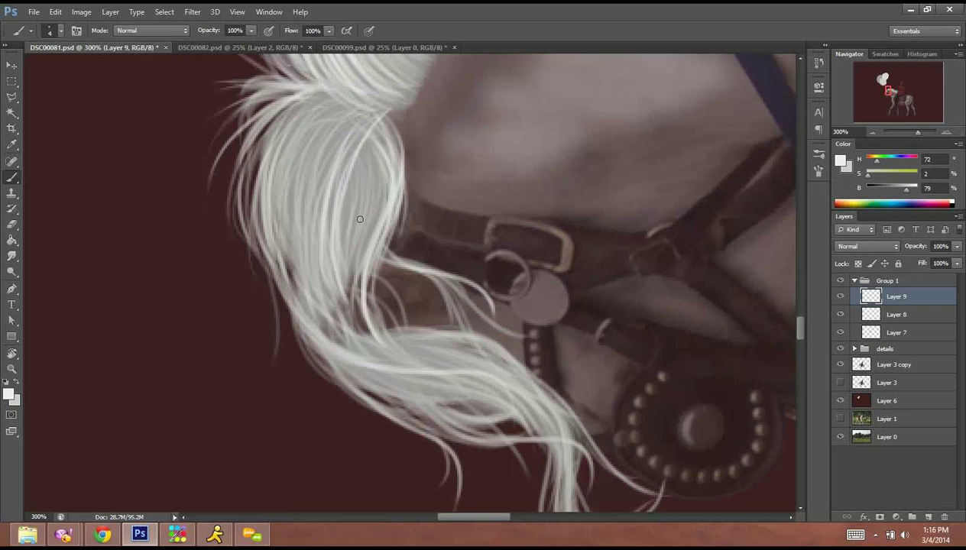
Fill the tuft's middle and outer side with near-white strands following its rounded shape from the tied base.
left_click_drag(379, 104, 319, 283)
mouse_move(341, 107)
left_mouse_down()
mouse_move(297, 258)
mouse_move(327, 111)
left_mouse_up()
mouse_move(279, 275)
left_mouse_down()
mouse_move(303, 124)
mouse_move(290, 135)
mouse_move(298, 139)
left_mouse_up()
left_click_drag(337, 102, 313, 137)
Paint long near-white strands from the tuft into the forelock's bend, and lighten the darker hollow near the tuft's inner edge.
left_click_drag(339, 158, 363, 349)
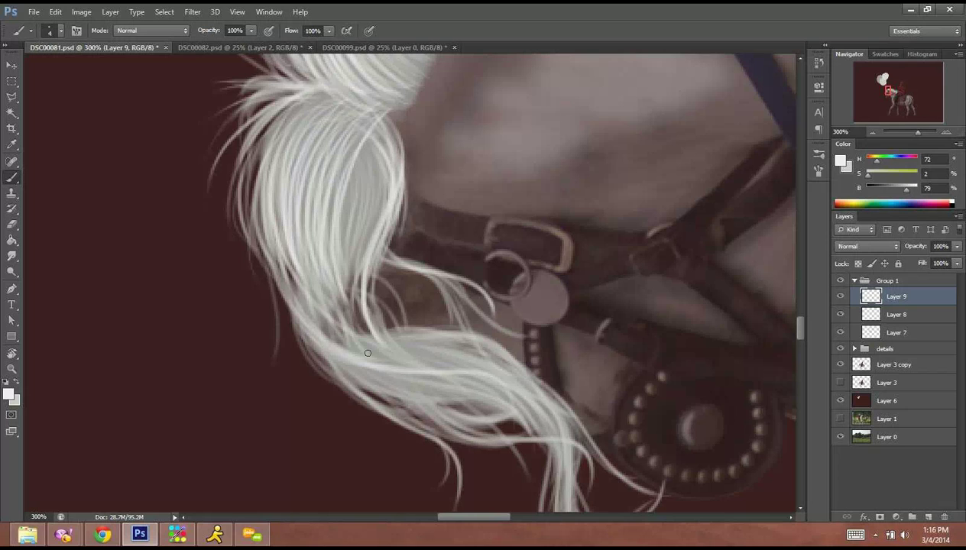
left_click_drag(308, 180, 378, 362)
left_click_drag(299, 245, 386, 364)
left_click_drag(294, 264, 366, 356)
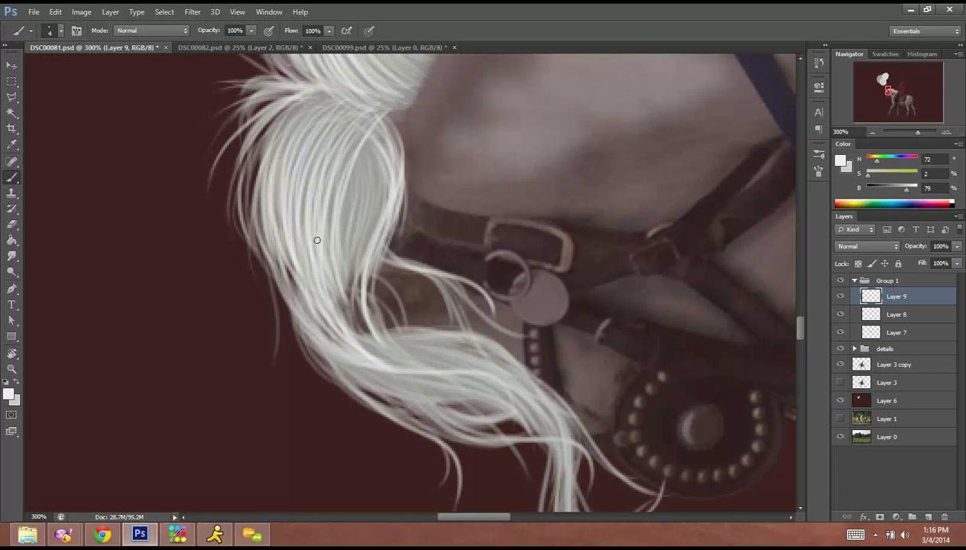
left_click_drag(329, 227, 399, 364)
left_click_drag(364, 151, 362, 239)
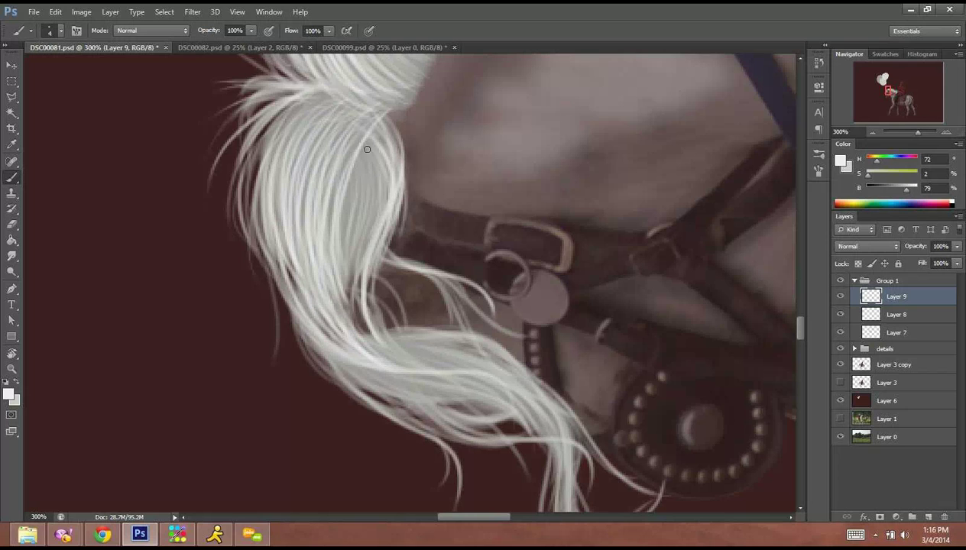
mouse_move(355, 154)
left_mouse_down()
mouse_move(348, 265)
mouse_move(356, 150)
mouse_move(344, 259)
mouse_move(354, 171)
mouse_move(361, 241)
left_mouse_up()
left_click_drag(352, 170, 357, 280)
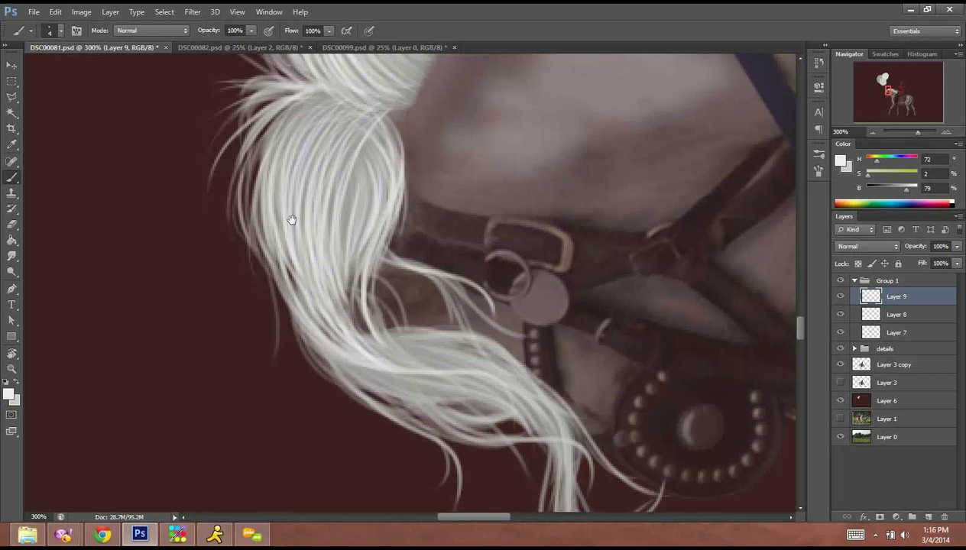
Brighten the forelock's sweep below the bend with flowing near-white strands leading into its hanging lock.
left_click_drag(367, 351, 297, 248)
left_click_drag(240, 228, 388, 393)
mouse_move(283, 279)
left_mouse_down()
mouse_move(400, 365)
mouse_move(409, 402)
left_mouse_up()
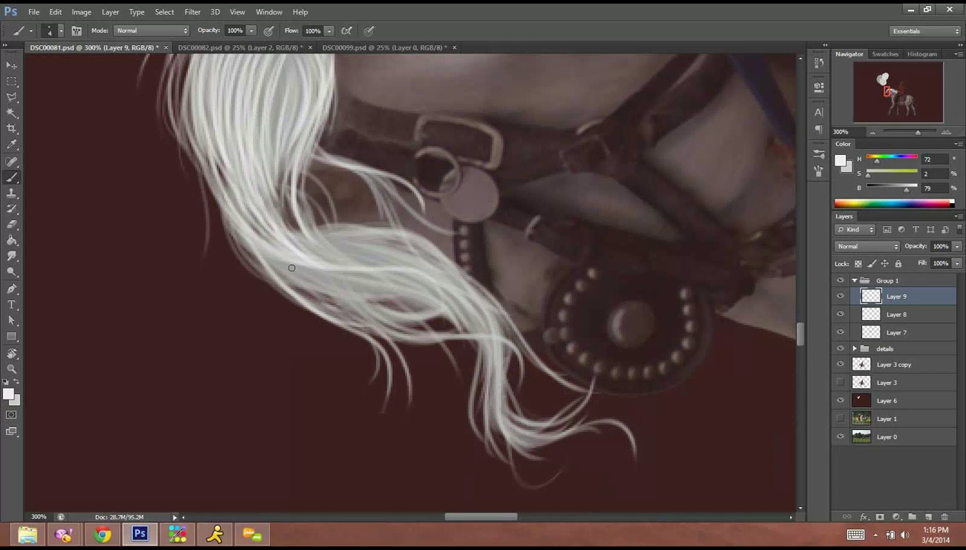
mouse_move(288, 254)
left_mouse_down()
mouse_move(420, 269)
mouse_move(469, 331)
left_mouse_up()
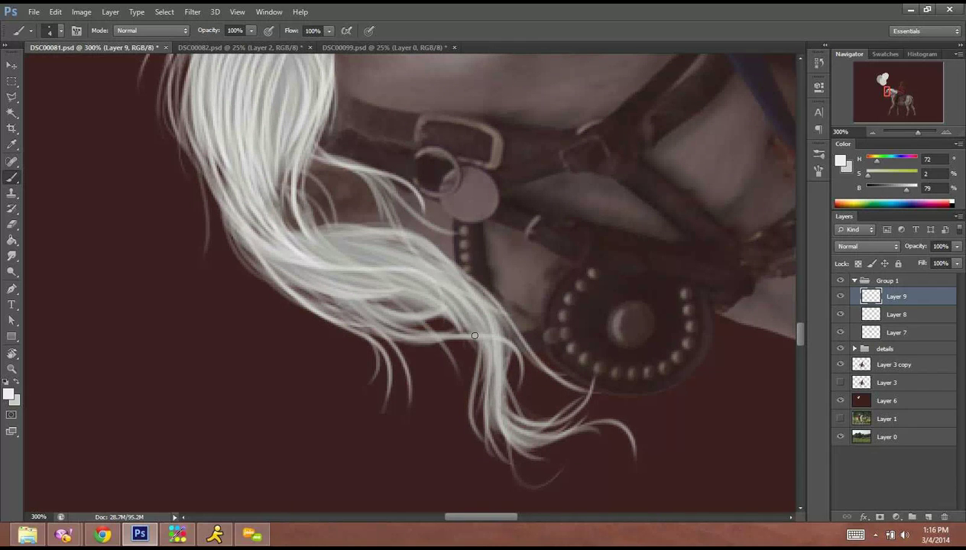
left_click_drag(373, 282, 470, 334)
mouse_move(418, 290)
left_mouse_down()
mouse_move(490, 375)
mouse_move(494, 407)
left_mouse_up()
mouse_move(429, 267)
left_mouse_down()
mouse_move(589, 404)
mouse_move(503, 430)
left_mouse_up()
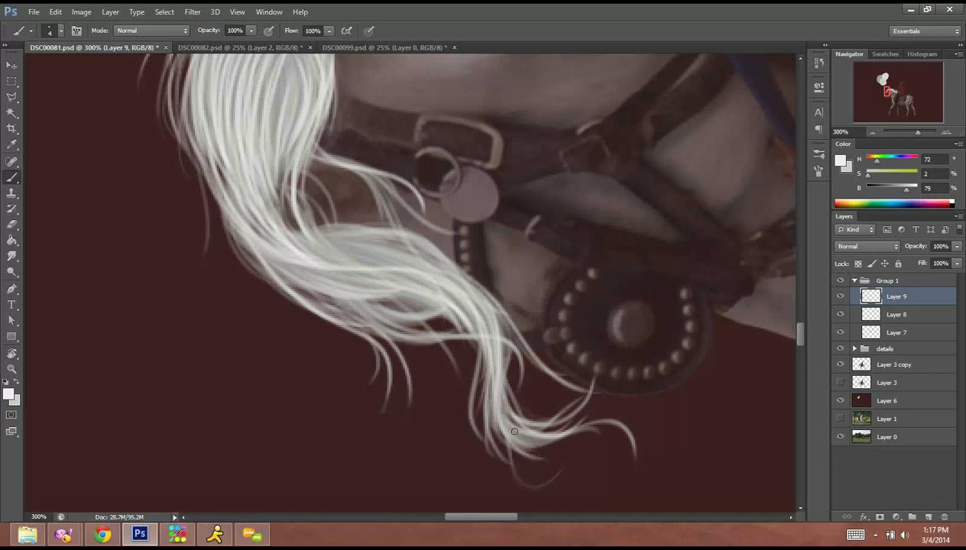
Add near-white strands down the forelock's hanging lock and a fine curl at its outer tip.
mouse_move(578, 423)
left_mouse_down()
mouse_move(519, 441)
mouse_move(655, 446)
left_mouse_up()
left_click_drag(482, 338, 484, 444)
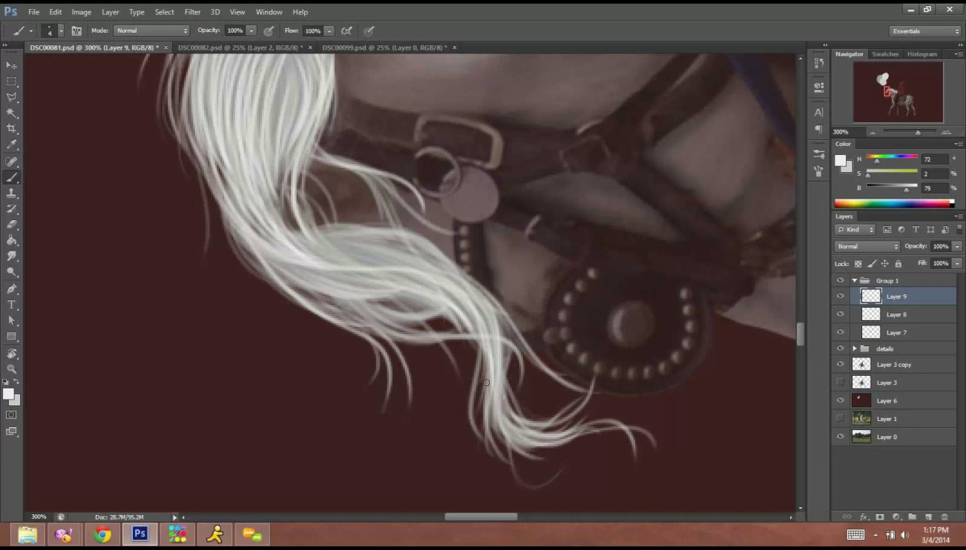
left_click_drag(484, 363, 527, 465)
Highlight the forelock's upper and lower edges with long near-white strands, extending the loose wisp beside the studded bridle ornament.
left_click_drag(313, 229, 441, 260)
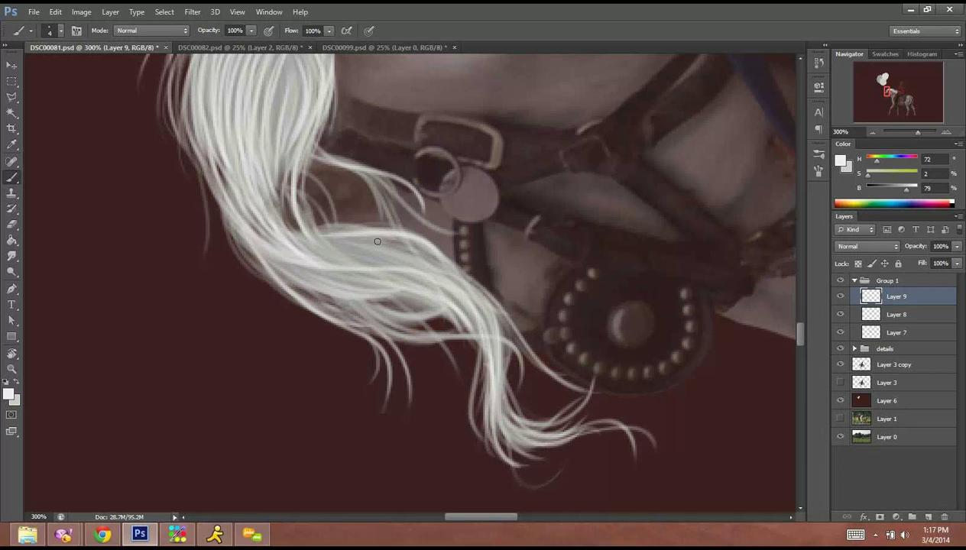
mouse_move(329, 243)
left_mouse_down()
mouse_move(443, 270)
mouse_move(462, 304)
left_mouse_up()
left_click_drag(366, 247, 500, 340)
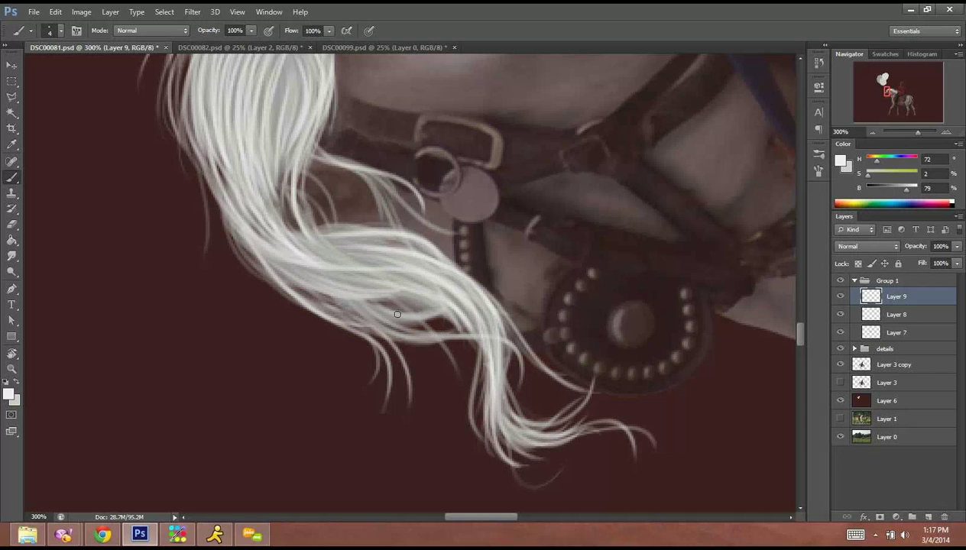
mouse_move(344, 297)
left_mouse_down()
mouse_move(488, 344)
mouse_move(529, 396)
left_mouse_up()
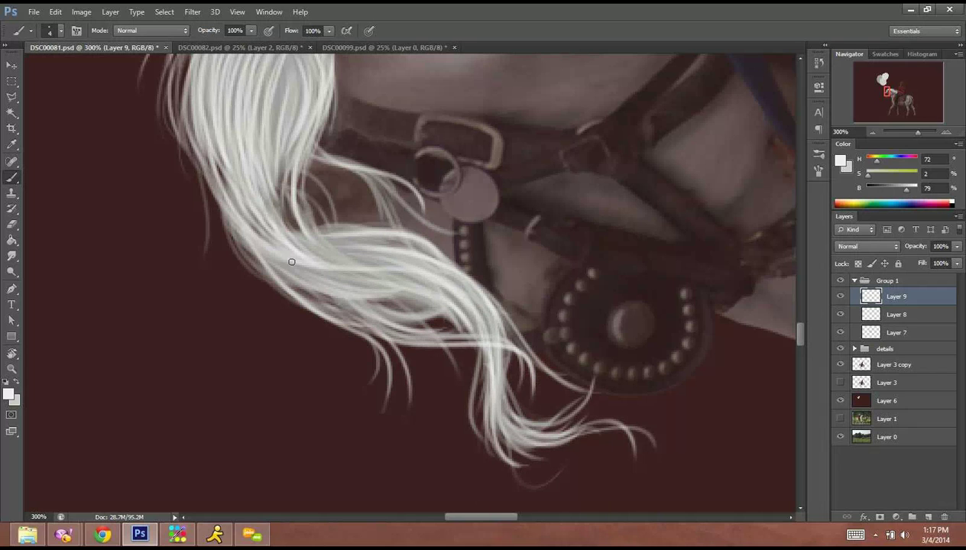
left_click_drag(228, 225, 325, 308)
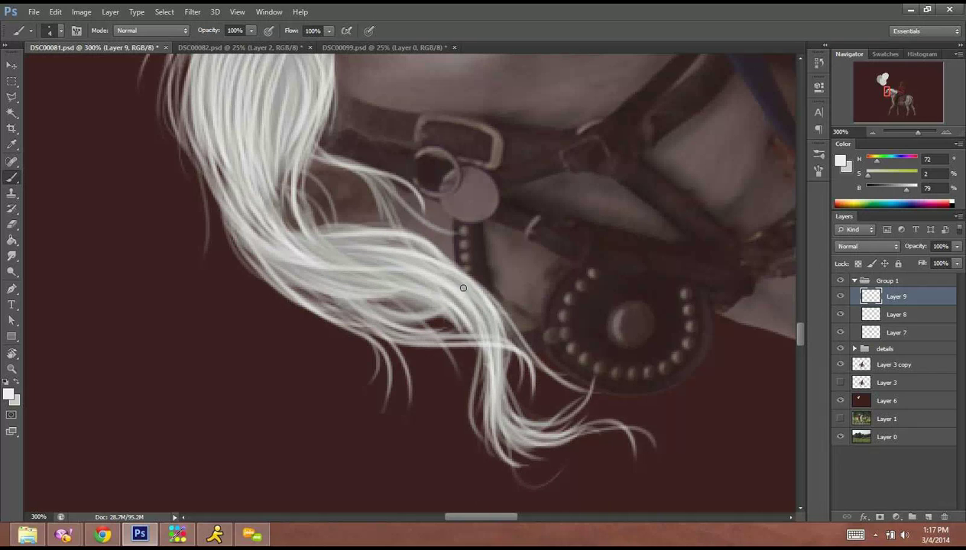
left_click_drag(463, 288, 605, 398)
Paint long near-white strands from the neck mane's roots below the tuft's base out to its flowing outer locks.
left_click_drag(456, 216, 492, 328)
left_click_drag(490, 161, 513, 329)
mouse_move(490, 157)
left_mouse_down()
mouse_move(523, 340)
mouse_move(371, 117)
left_mouse_up()
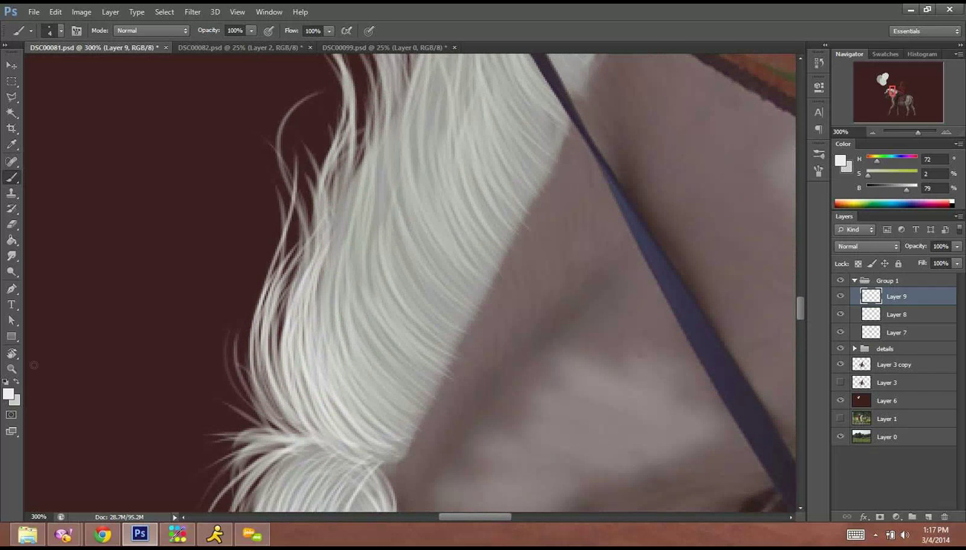
key("r")
mouse_move(170, 189)
left_mouse_down()
mouse_move(271, 110)
mouse_move(339, 82)
mouse_move(463, 70)
mouse_move(480, 84)
left_mouse_up()
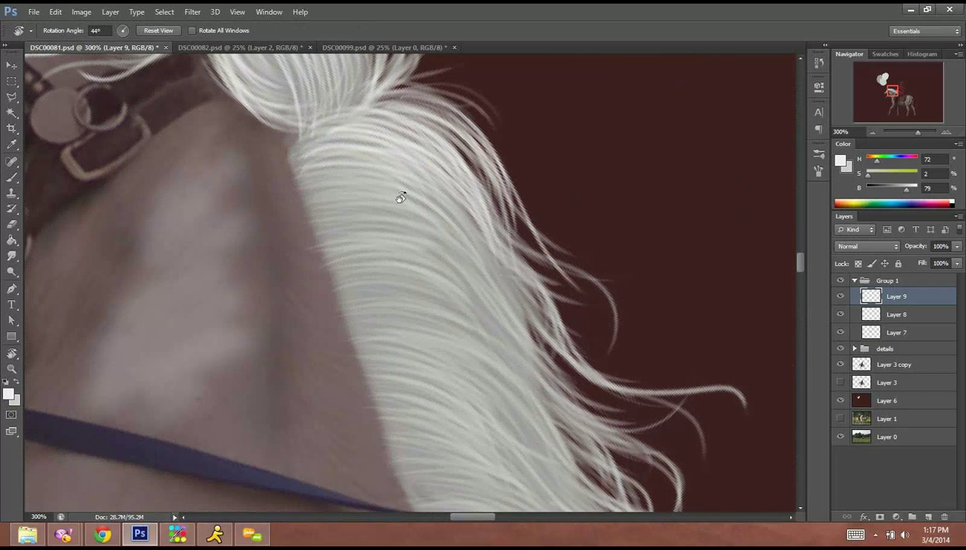
key("b")
mouse_move(304, 176)
left_mouse_down()
mouse_move(461, 245)
mouse_move(466, 283)
left_mouse_up()
left_click_drag(334, 181, 544, 336)
left_click_drag(326, 192, 619, 382)
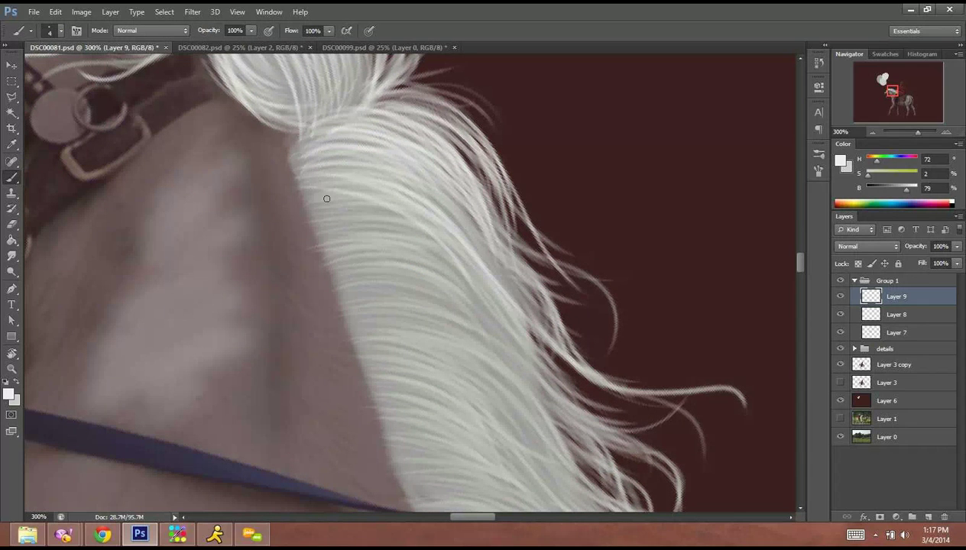
left_click_drag(367, 200, 486, 338)
left_click_drag(451, 253, 608, 398)
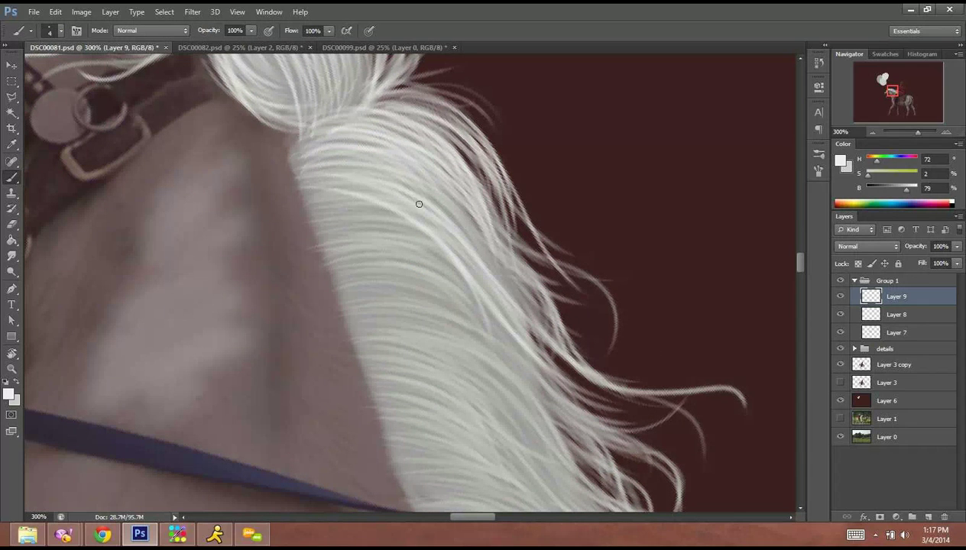
mouse_move(419, 204)
left_mouse_down()
mouse_move(516, 327)
mouse_move(602, 310)
left_mouse_up()
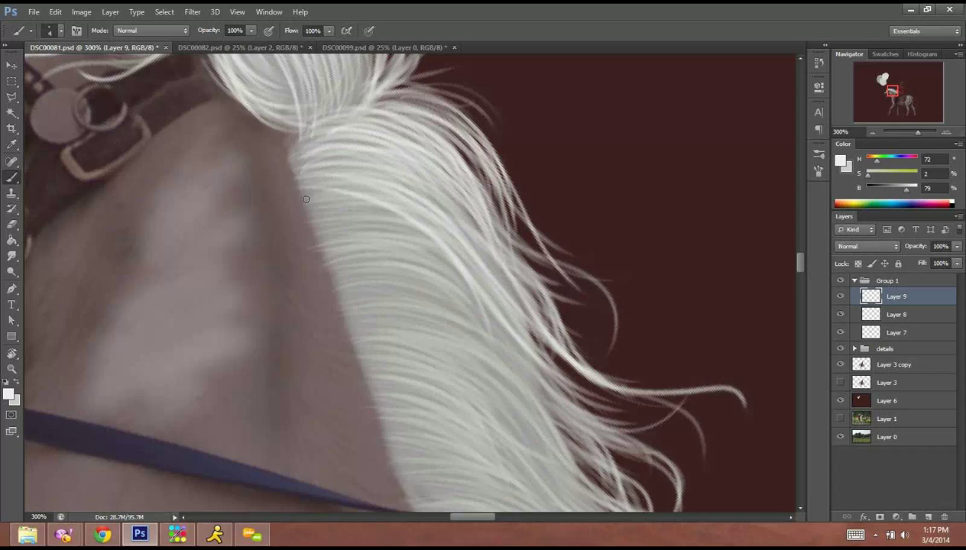
Brighten the neck mane's roots beside the tuft's base with short near-white strokes overlapping the coat.
left_click_drag(306, 199, 429, 178)
left_click_drag(332, 217, 433, 243)
mouse_move(301, 209)
left_mouse_down()
mouse_move(419, 228)
mouse_move(396, 211)
left_mouse_up()
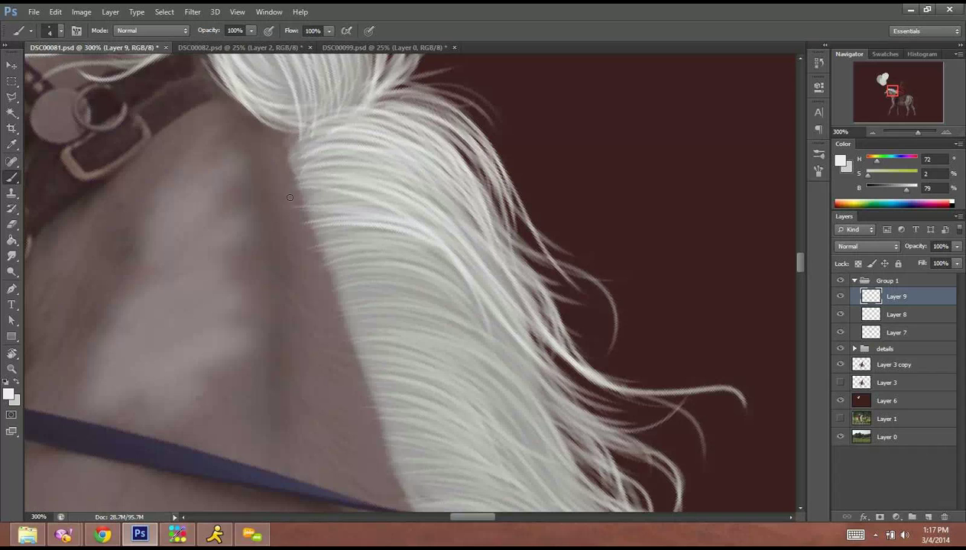
mouse_move(293, 178)
left_mouse_down()
mouse_move(408, 184)
mouse_move(377, 152)
left_mouse_up()
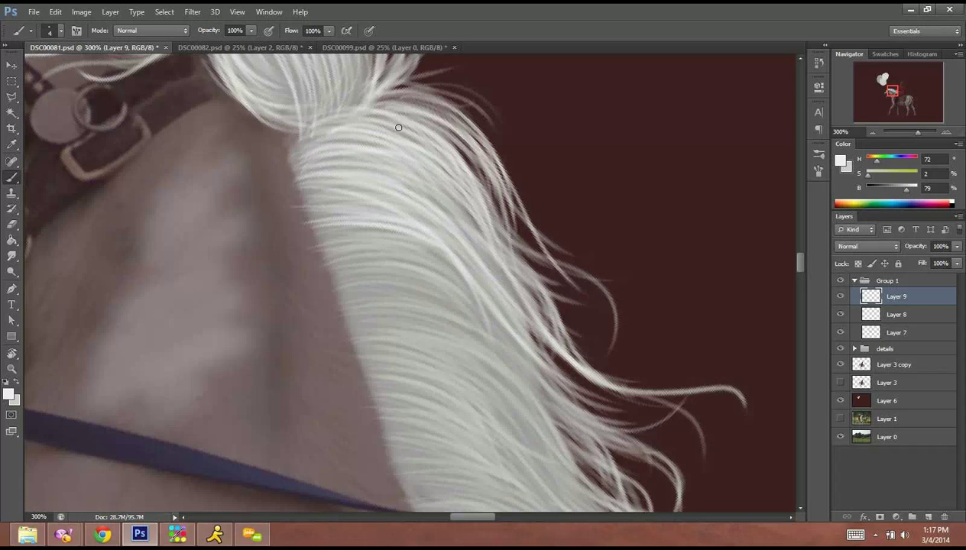
left_click_drag(373, 112, 295, 138)
Set the opacity of Layer 3 copy to 100% and make Layer 9 the active layer again.
left_click(899, 366)
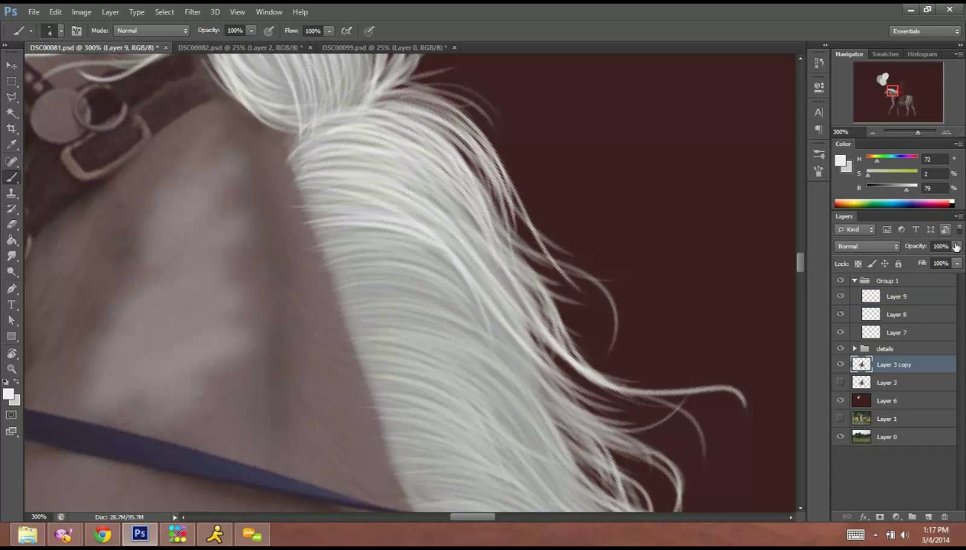
left_click_drag(956, 246, 944, 265)
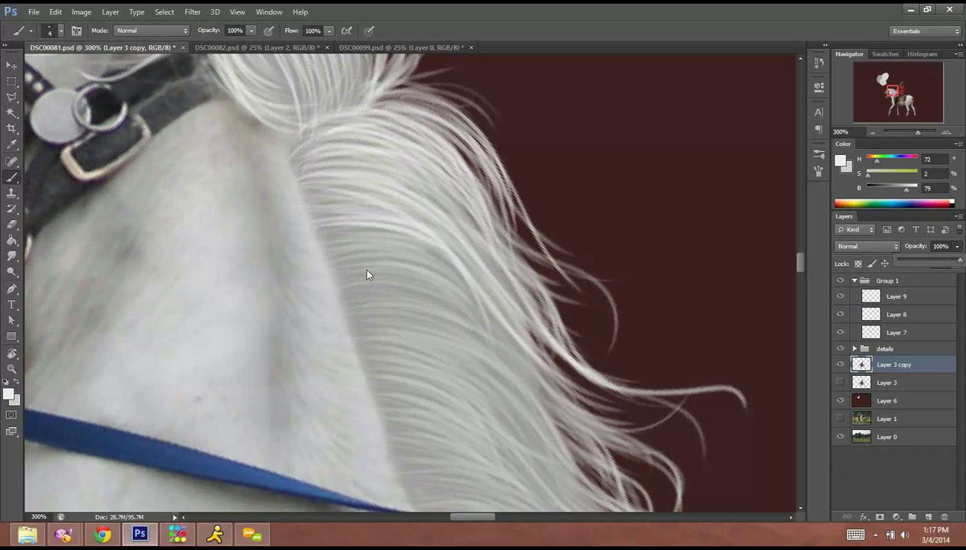
left_click(908, 297)
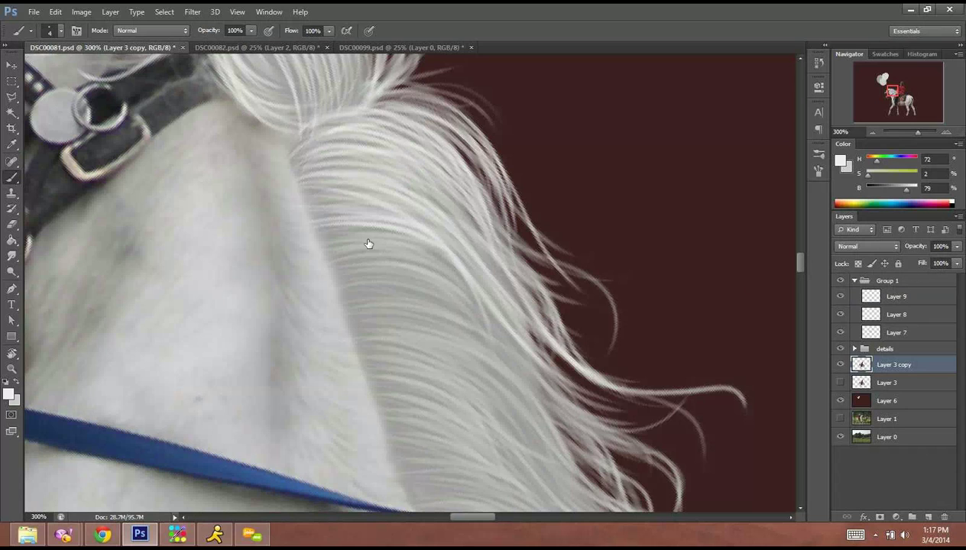
Paint curved near-white strands across the middle of the neck mane, from its roots toward the outer locks.
left_click_drag(323, 247, 484, 291)
left_click_drag(329, 268, 449, 312)
left_click_drag(345, 263, 477, 302)
mouse_move(354, 274)
left_mouse_down()
mouse_move(492, 326)
mouse_move(503, 379)
left_mouse_up()
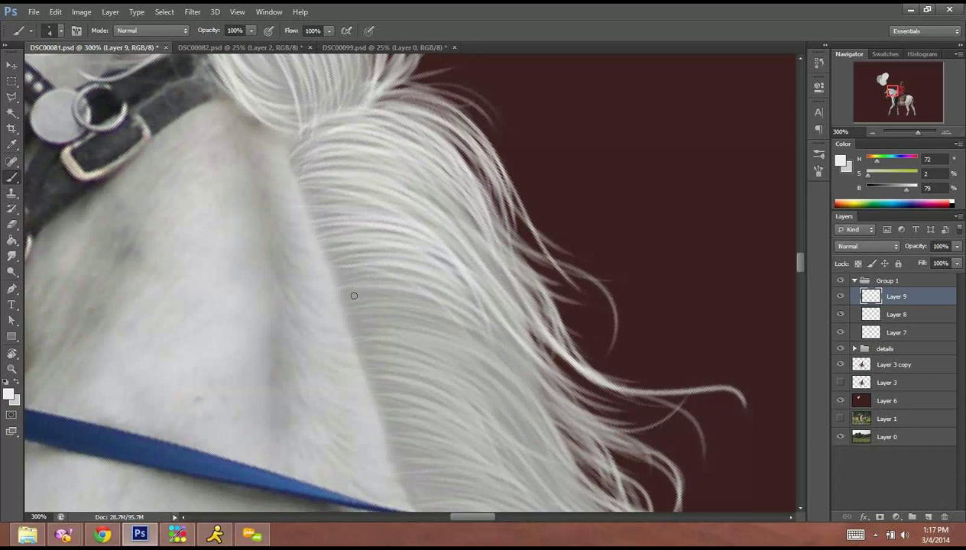
mouse_move(351, 293)
left_mouse_down()
mouse_move(458, 360)
mouse_move(501, 407)
left_mouse_up()
mouse_move(348, 314)
left_mouse_down()
mouse_move(512, 342)
mouse_move(528, 447)
left_mouse_up()
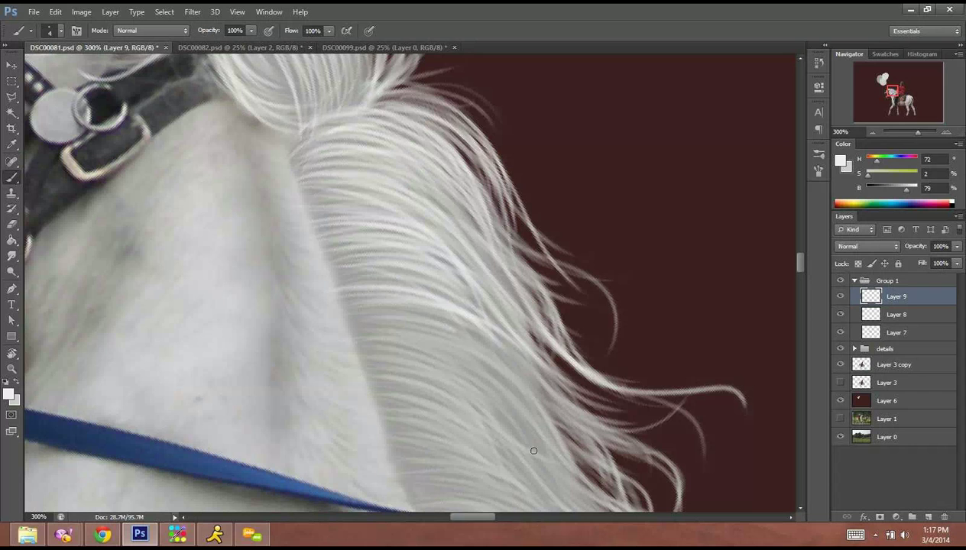
left_click_drag(399, 312, 583, 373)
Highlight the curling outer locks just above the rider's red sleeve, undoing the last stroke.
left_click_drag(459, 228, 334, 72)
left_click_drag(394, 211, 516, 283)
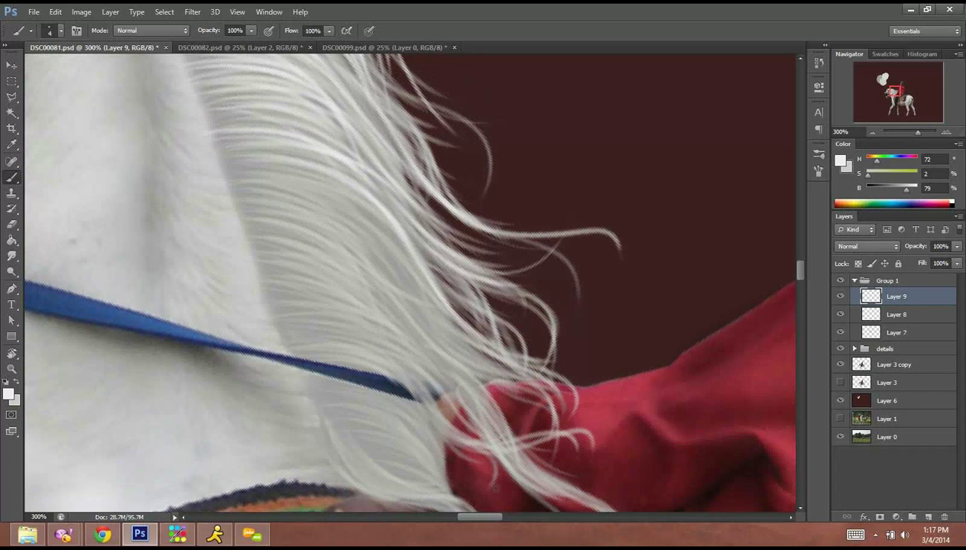
left_click_drag(413, 234, 557, 389)
mouse_move(409, 250)
left_mouse_down()
mouse_move(462, 289)
mouse_move(535, 376)
left_mouse_up()
key("ctrl+z")
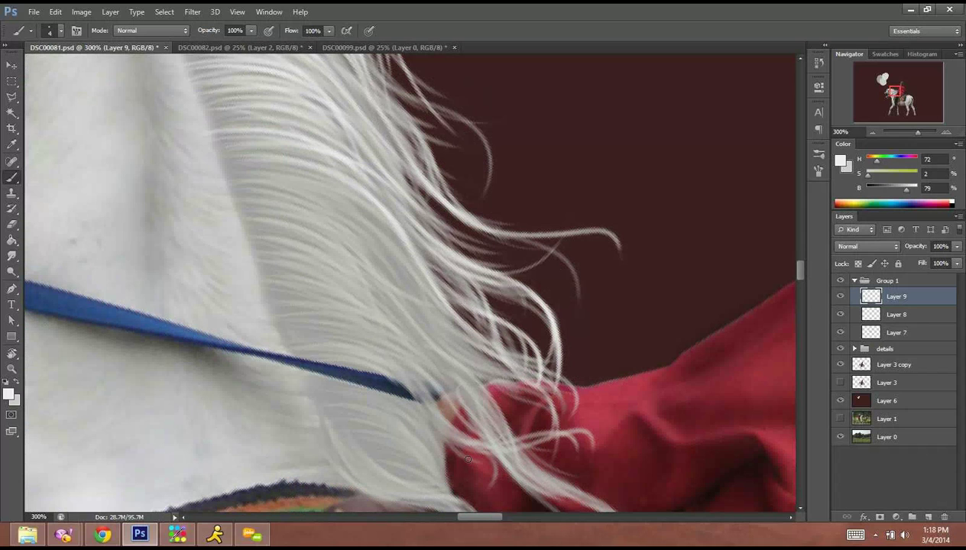
Layer near-white strands through the neck mane above the blue rein and add loose hairs over the red sleeve.
left_click_drag(374, 190, 425, 268)
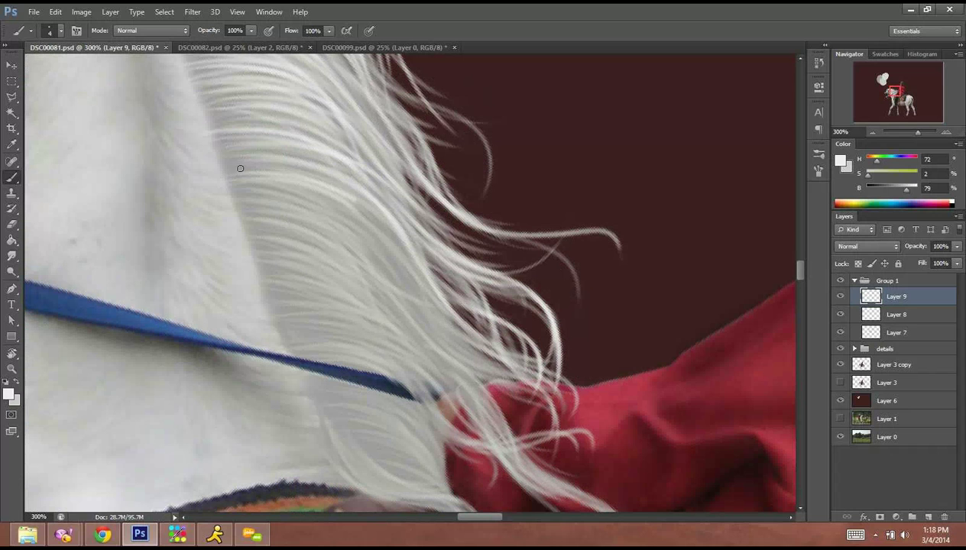
left_click_drag(250, 162, 392, 232)
left_click_drag(361, 200, 505, 331)
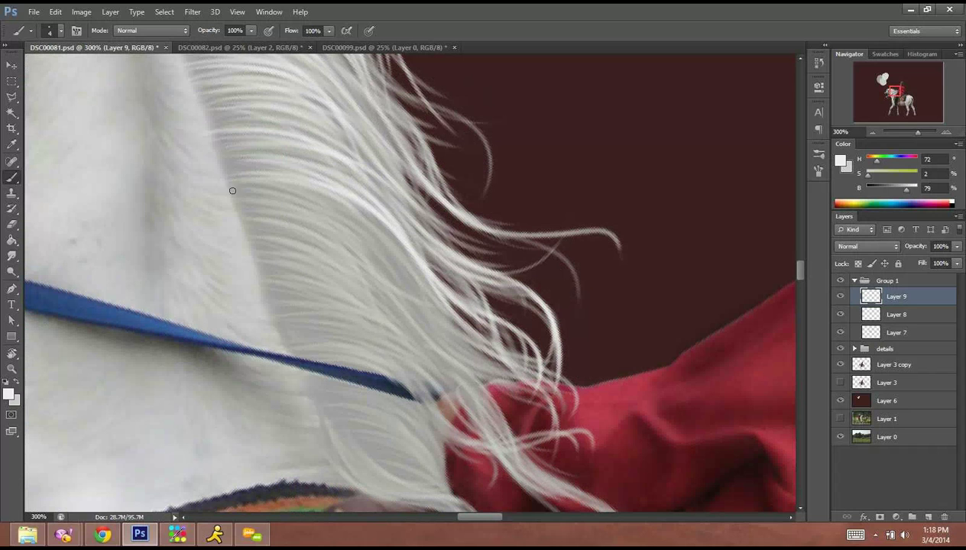
left_click_drag(255, 188, 386, 245)
left_click_drag(275, 189, 493, 357)
left_click_drag(380, 243, 493, 345)
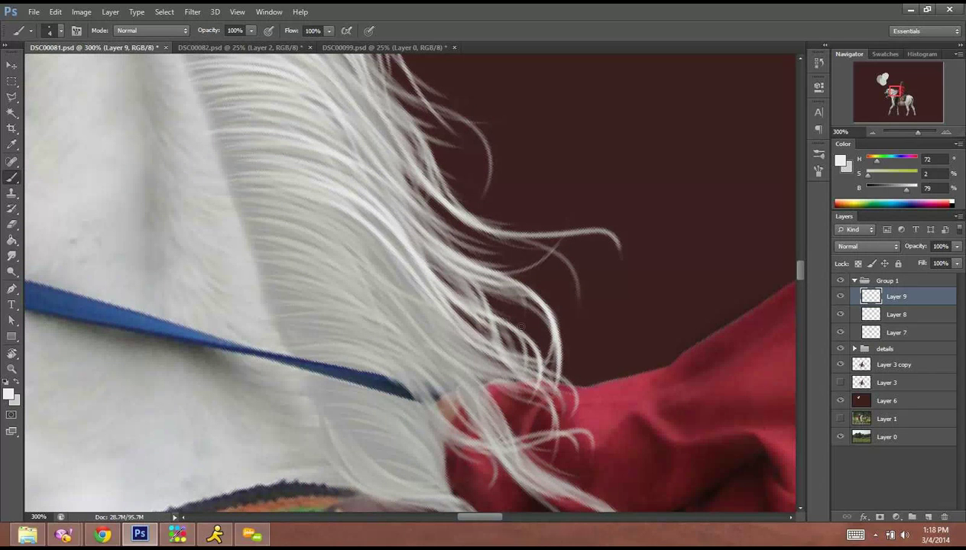
mouse_move(619, 385)
left_mouse_down()
mouse_move(399, 287)
mouse_move(506, 369)
left_mouse_up()
left_click_drag(400, 291, 552, 507)
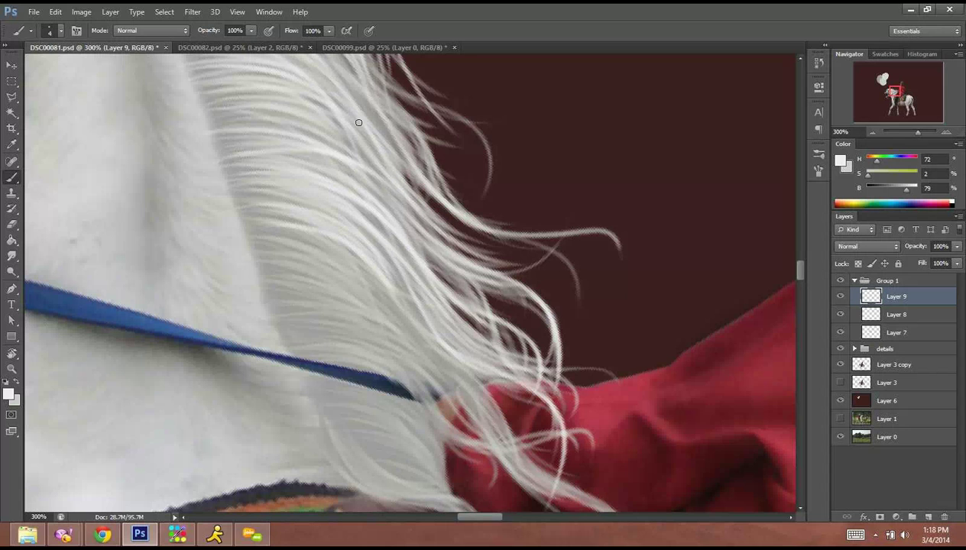
Highlight the flyaway locks curling from the neck mane's outer edge over the dark background.
left_click_drag(401, 194, 413, 295)
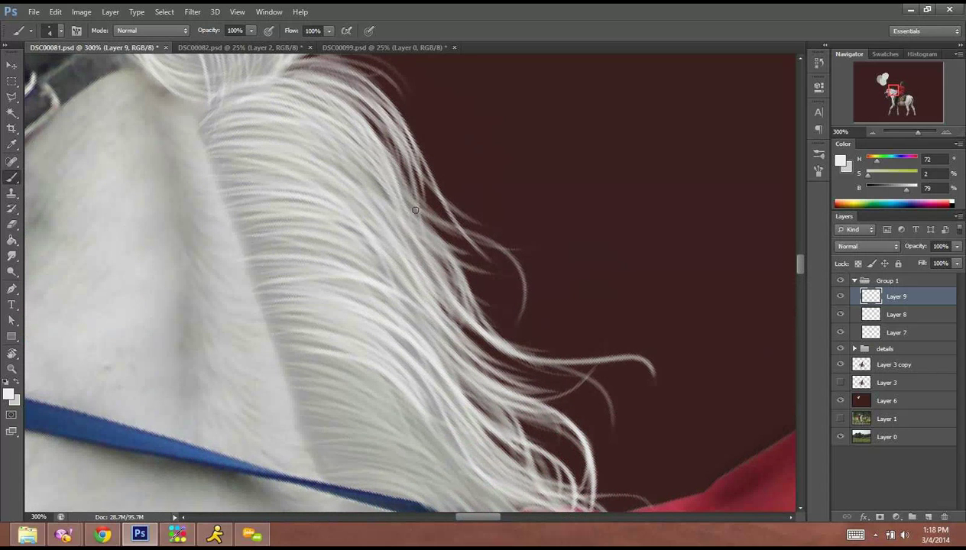
left_click_drag(394, 179, 510, 244)
left_click_drag(413, 204, 524, 333)
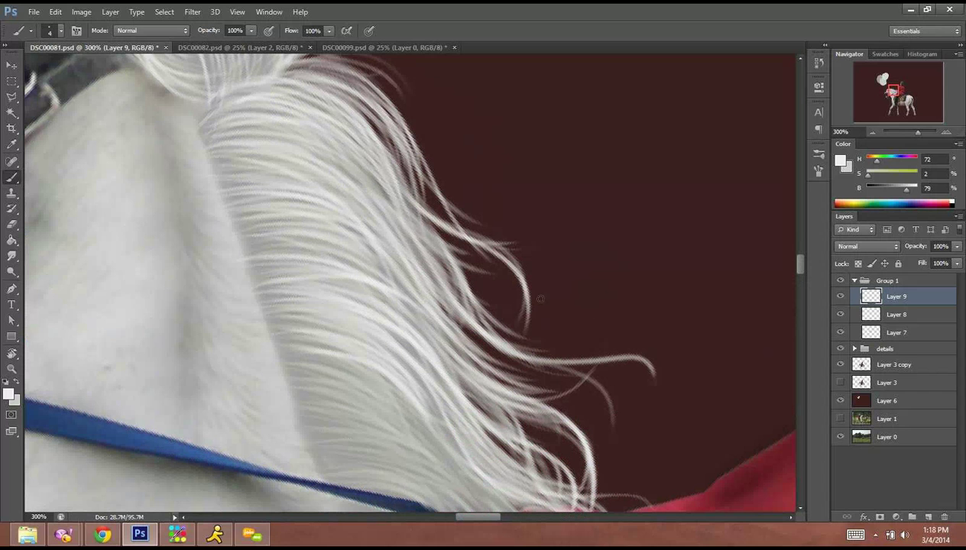
left_click_drag(392, 395, 352, 179)
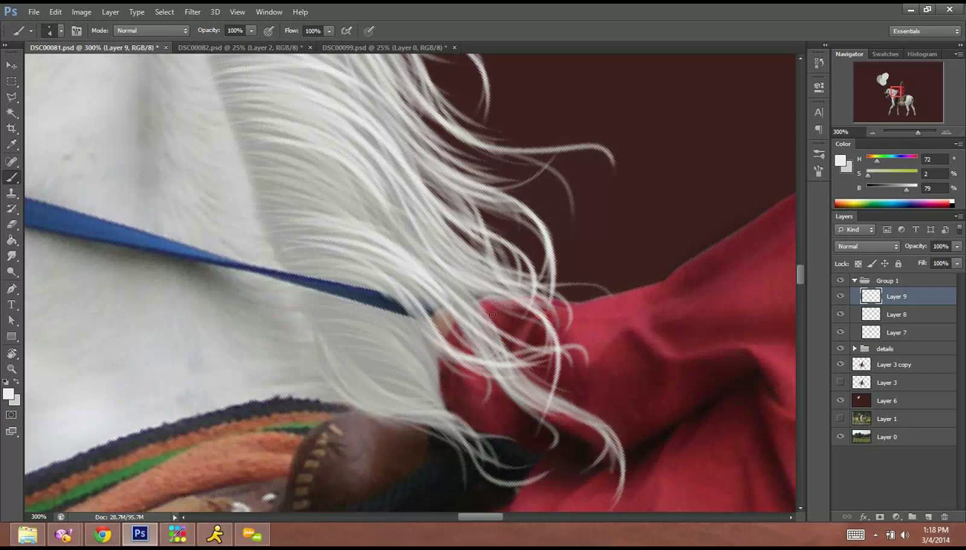
Extend a curling lock over the red sleeve and paint near-white strands through the mane just below the blue rein.
left_click_drag(616, 381, 442, 342)
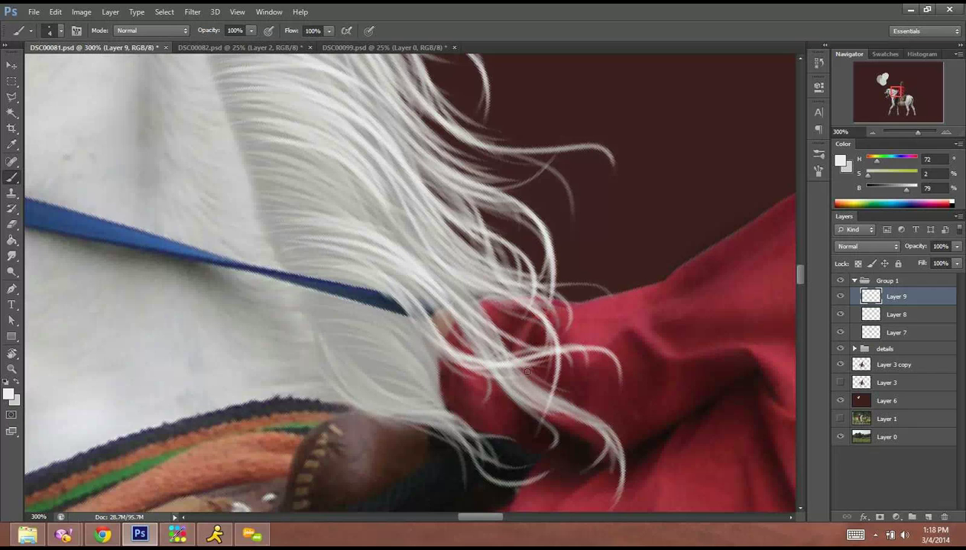
left_click_drag(286, 274, 406, 295)
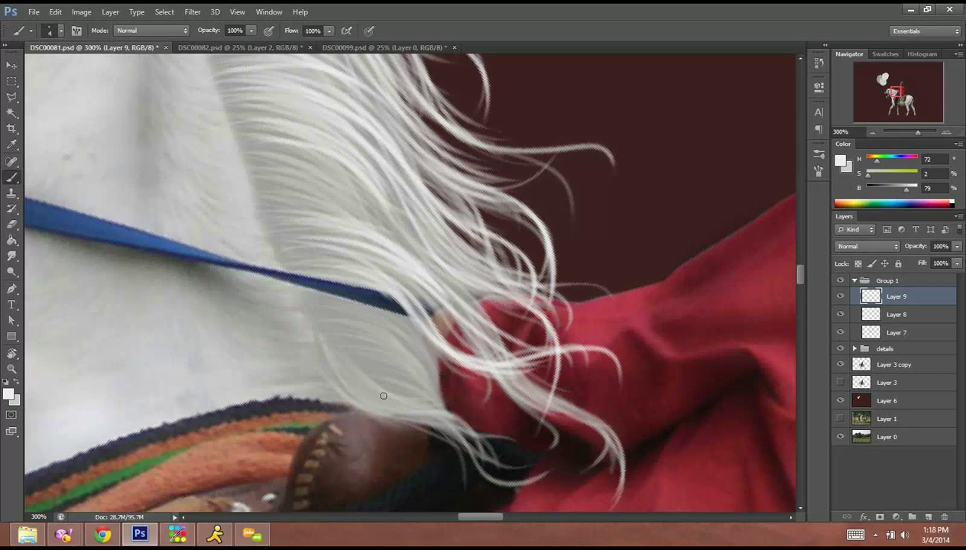
mouse_move(310, 283)
left_mouse_down()
mouse_move(413, 324)
mouse_move(409, 363)
left_mouse_up()
left_click_drag(341, 297, 403, 330)
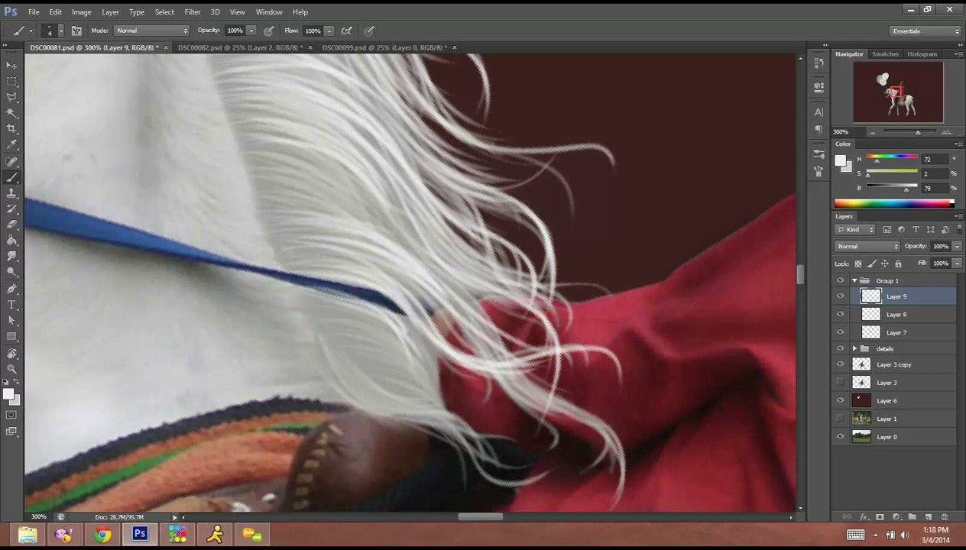
left_click_drag(495, 436, 399, 329)
mouse_move(312, 301)
left_mouse_down()
mouse_move(395, 390)
mouse_move(333, 331)
mouse_move(376, 325)
mouse_move(417, 360)
left_mouse_up()
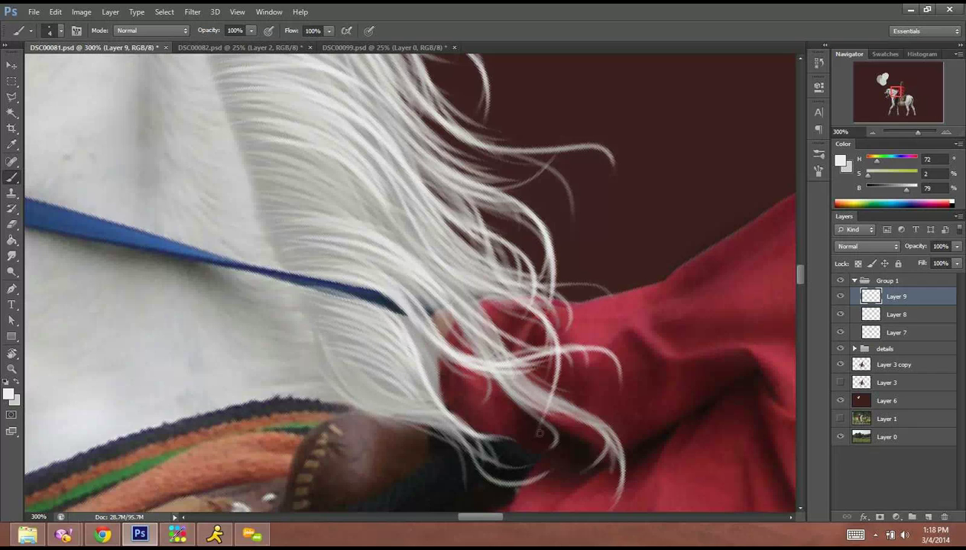
Highlight the lowest mane locks below the rein, curling their tips over the saddle and the rider's dark trousers.
left_click_drag(399, 318, 490, 442)
mouse_move(409, 333)
left_mouse_down()
mouse_move(448, 409)
mouse_move(501, 432)
left_mouse_up()
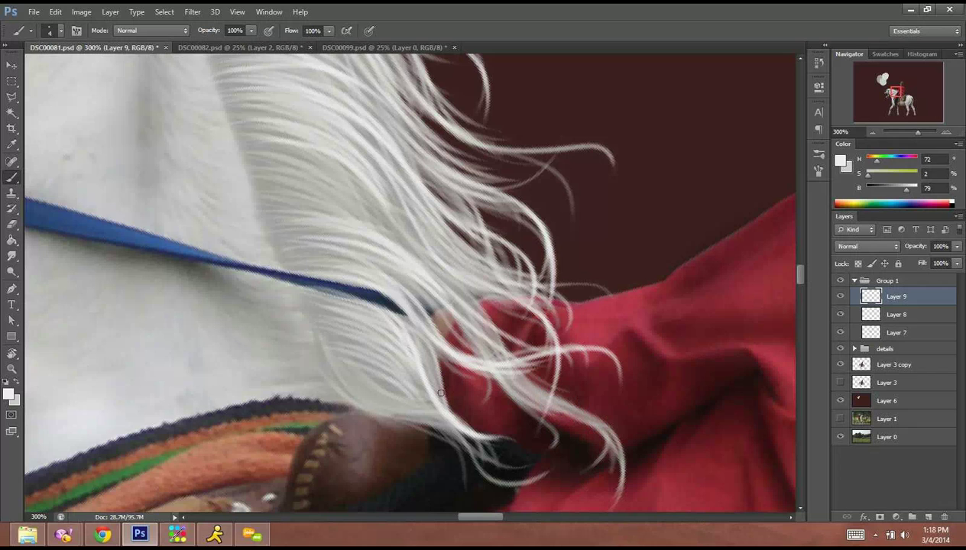
left_click_drag(435, 389, 541, 471)
mouse_move(391, 402)
left_mouse_down()
mouse_move(321, 328)
mouse_move(419, 407)
mouse_move(338, 375)
mouse_move(432, 422)
mouse_move(554, 459)
left_mouse_up()
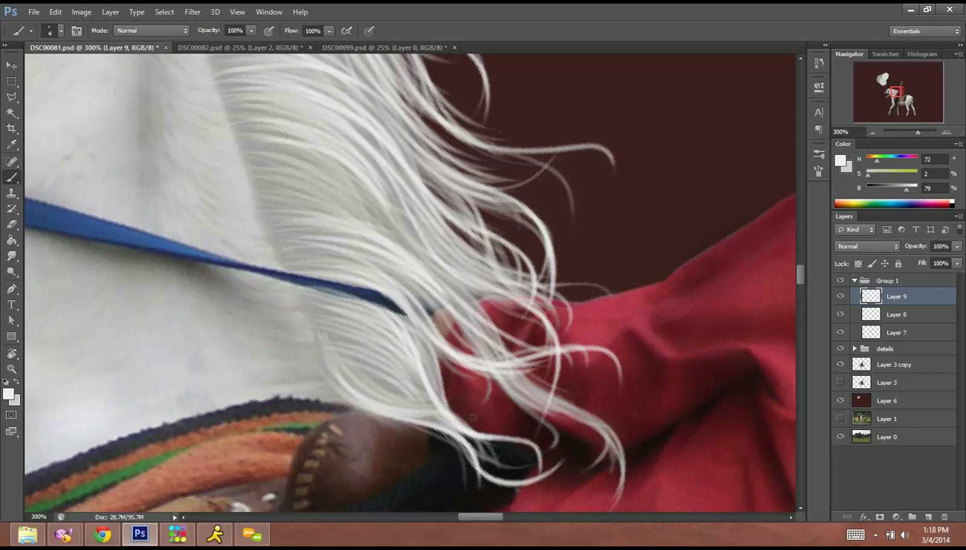
left_click_drag(406, 328, 439, 398)
left_click_drag(421, 354, 461, 418)
Strengthen the long locks falling across the red sleeve with additional near-white strands.
mouse_move(502, 366)
left_mouse_down()
mouse_move(584, 410)
mouse_move(610, 504)
left_mouse_up()
left_click_drag(427, 272, 505, 353)
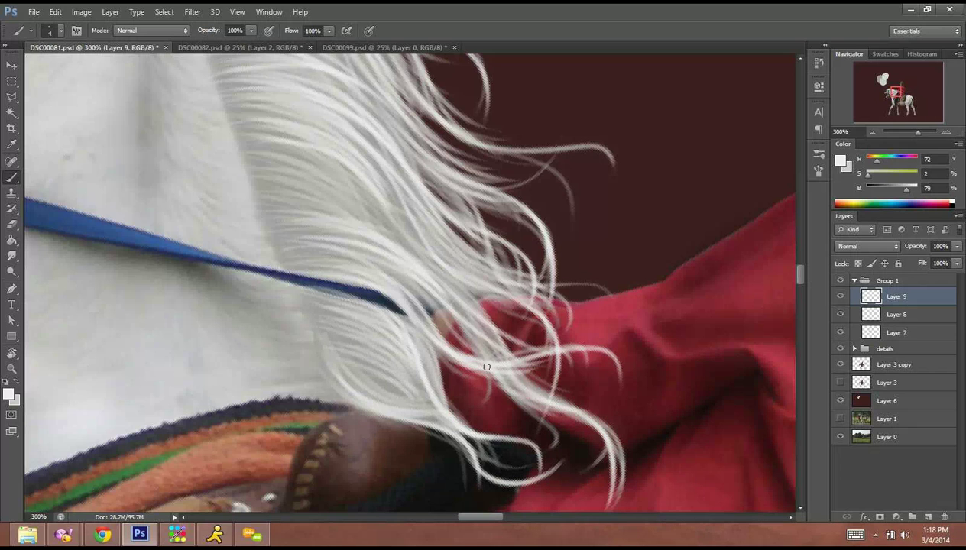
left_click_drag(438, 288, 496, 357)
left_click_drag(428, 294, 557, 411)
left_click_drag(465, 312, 591, 405)
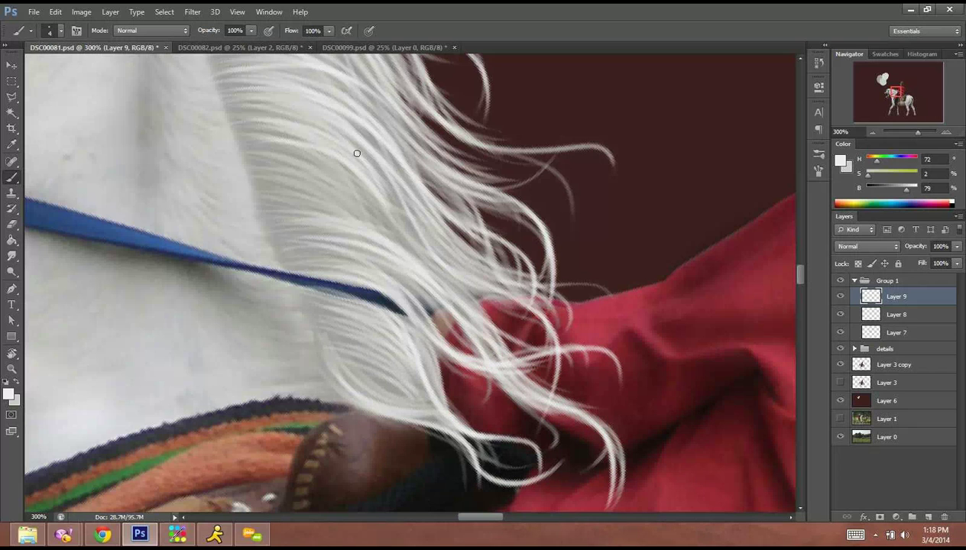
Fill the middle of the neck mane with fine near-white strands curving outward from the roots.
left_click_drag(246, 198, 364, 229)
left_click_drag(272, 197, 392, 238)
left_click_drag(278, 199, 401, 243)
left_click_drag(267, 181, 378, 223)
left_click_drag(250, 164, 382, 216)
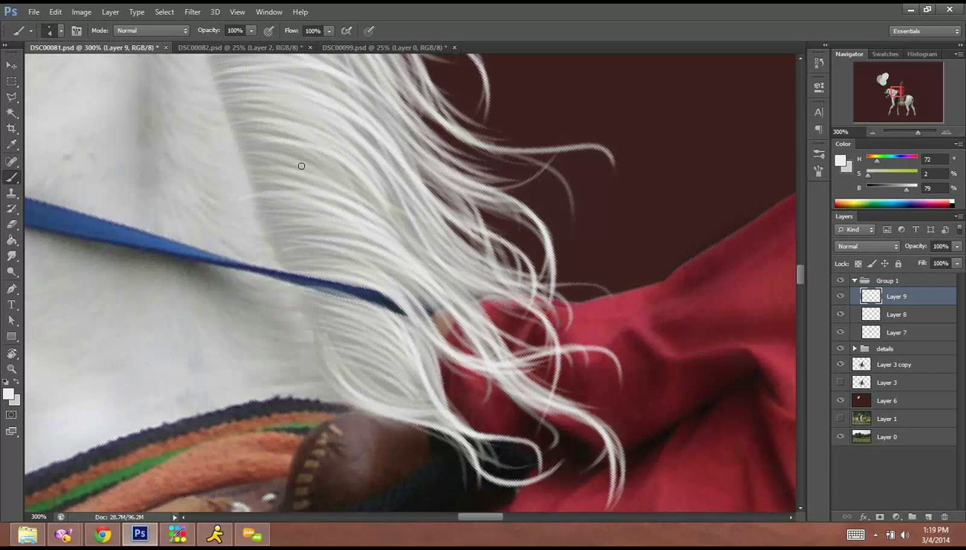
left_click_drag(297, 164, 373, 206)
left_click_drag(277, 146, 430, 267)
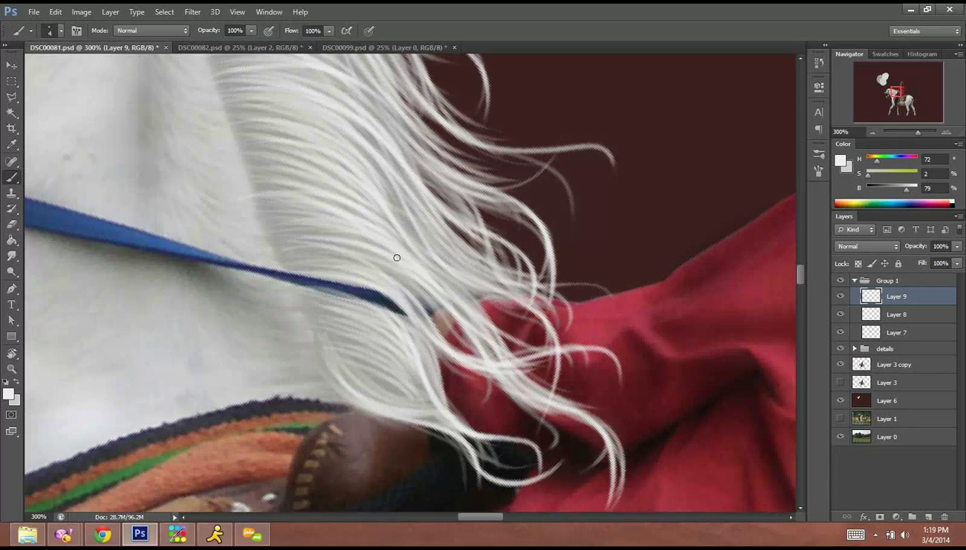
Add near-white root strands to the neck mane directly above the blue rein.
left_click_drag(269, 212, 396, 260)
left_click_drag(257, 234, 364, 257)
left_click_drag(271, 242, 398, 267)
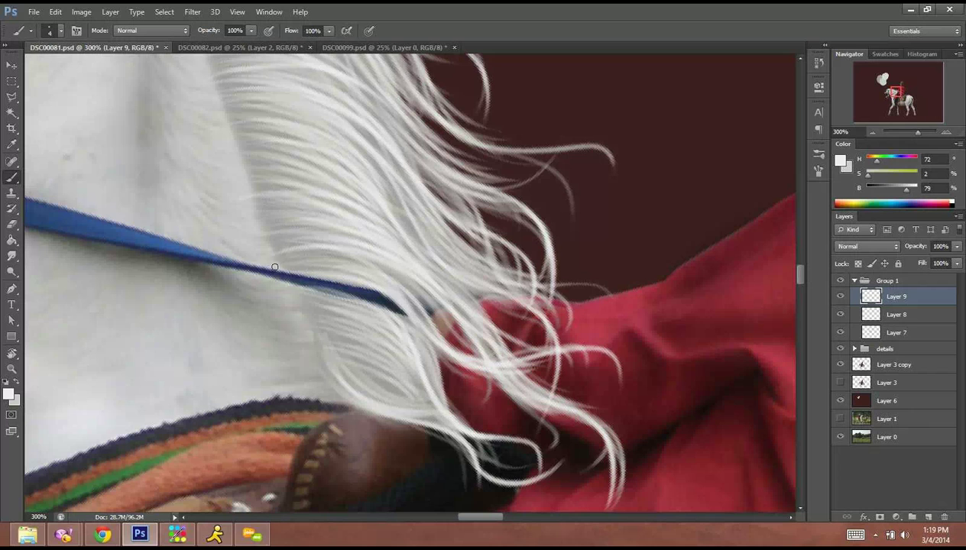
mouse_move(277, 255)
left_mouse_down()
mouse_move(411, 283)
mouse_move(442, 309)
left_mouse_up()
left_click_drag(265, 229, 377, 246)
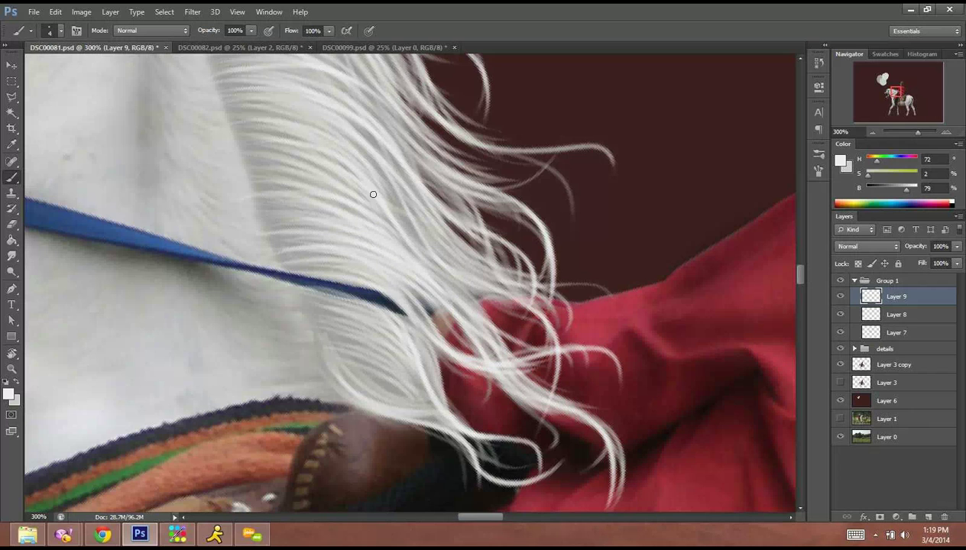
Examine the painted mane as a whole against the horse, rider and dark background.
left_click(873, 132)
left_click(872, 132)
left_click(893, 99)
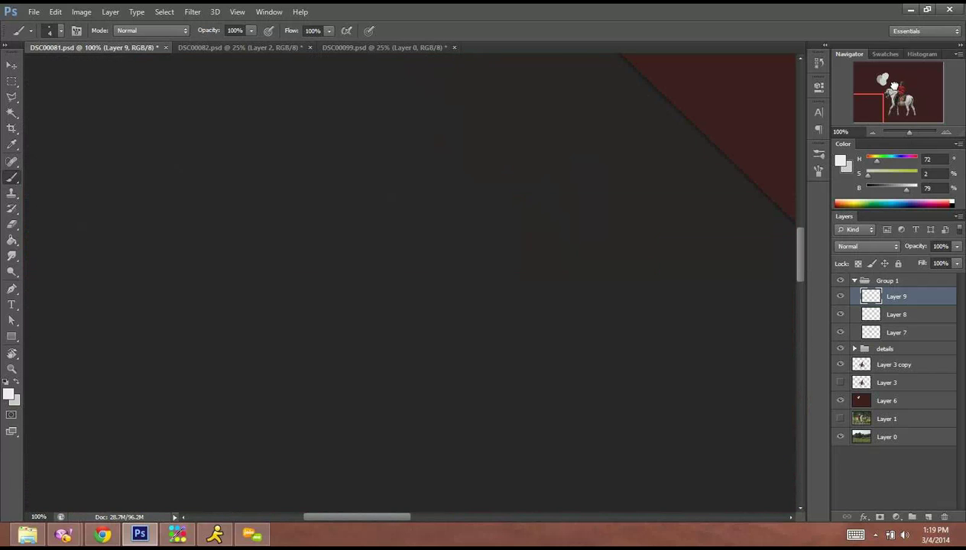
left_click_drag(881, 86, 902, 78)
left_click_drag(599, 305, 561, 237)
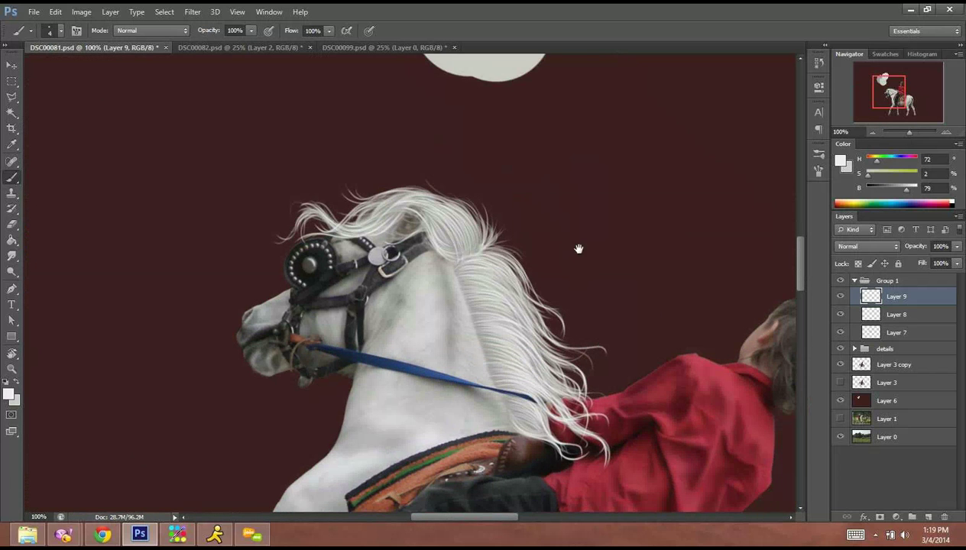
left_click(870, 132)
left_click(871, 131)
left_click(873, 132)
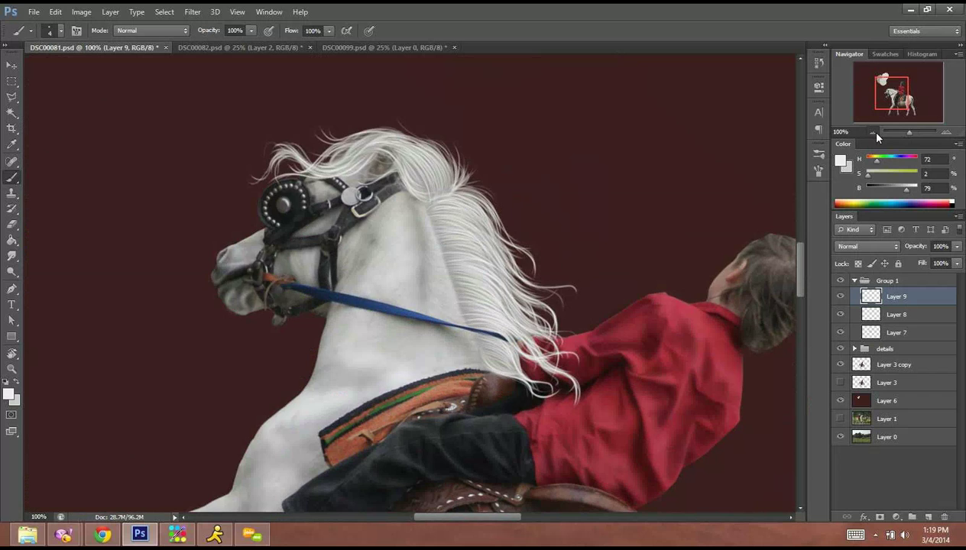
Create a new layer named Layer 10 above Layer 9 and reset the painting colours to default black and white.
left_click(946, 133)
left_click(947, 133)
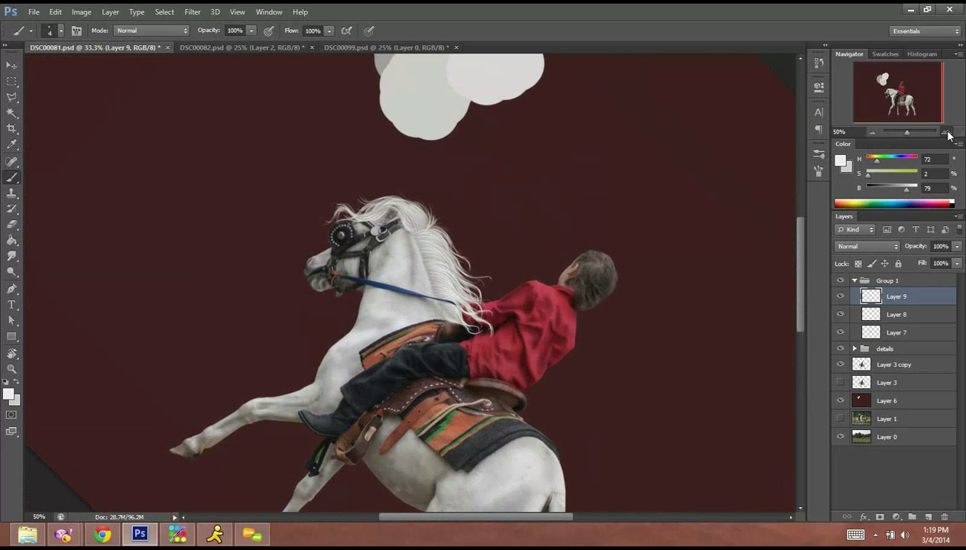
left_click(946, 133)
left_click(946, 133)
left_click(946, 133)
key("ctrl+shift+n")
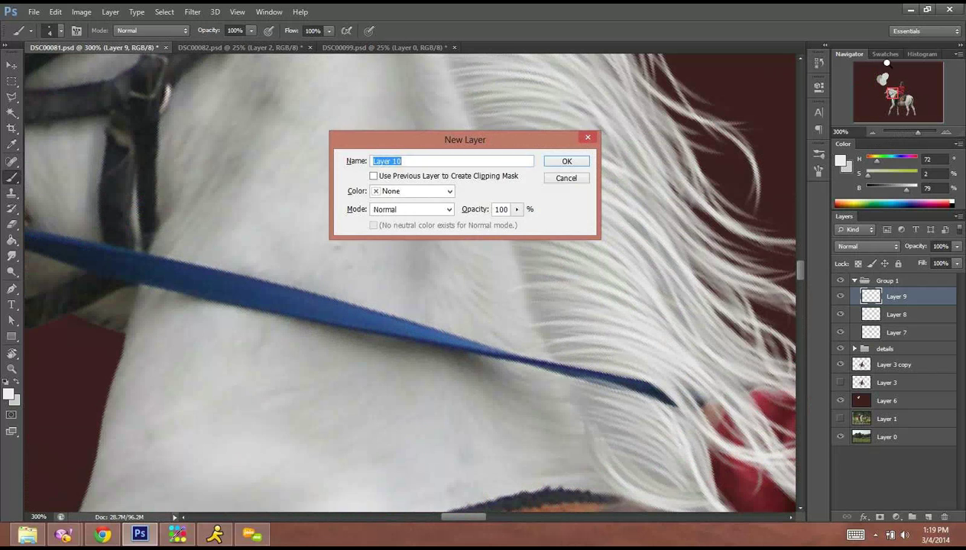
key("Return")
key("d")
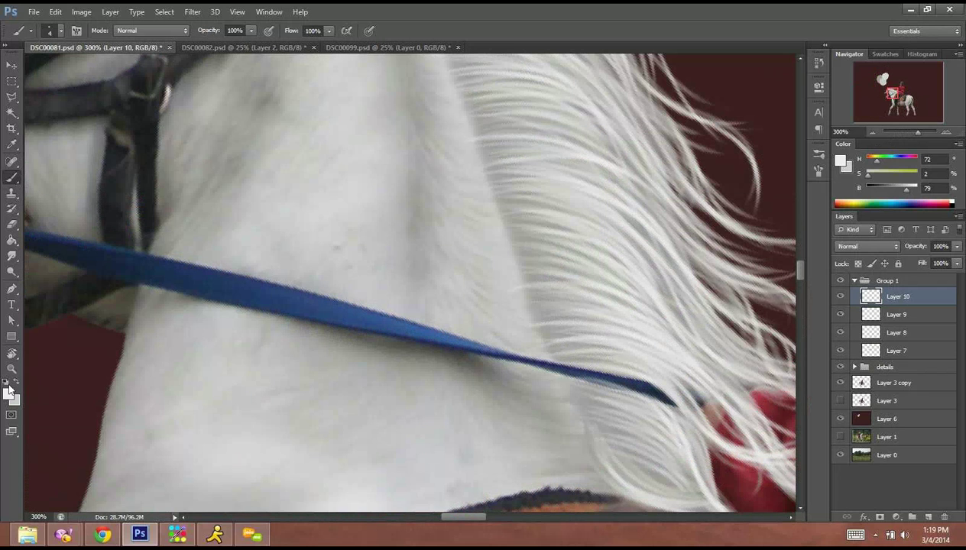
key("x")
key("x")
Set the brush size to 20 px and paint a thick black shadow band down the neck mane's roots to the rein.
left_click_drag(413, 265, 378, 306)
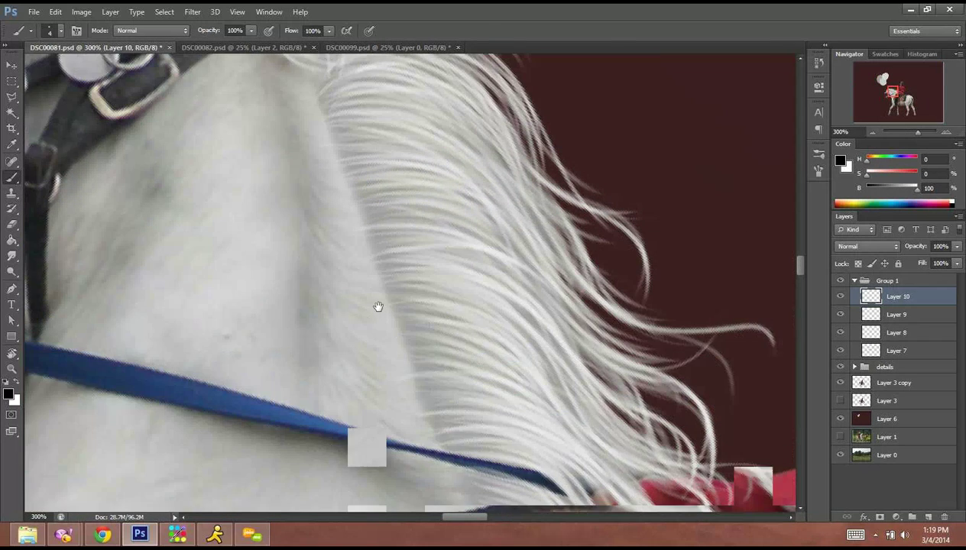
right_click(420, 303)
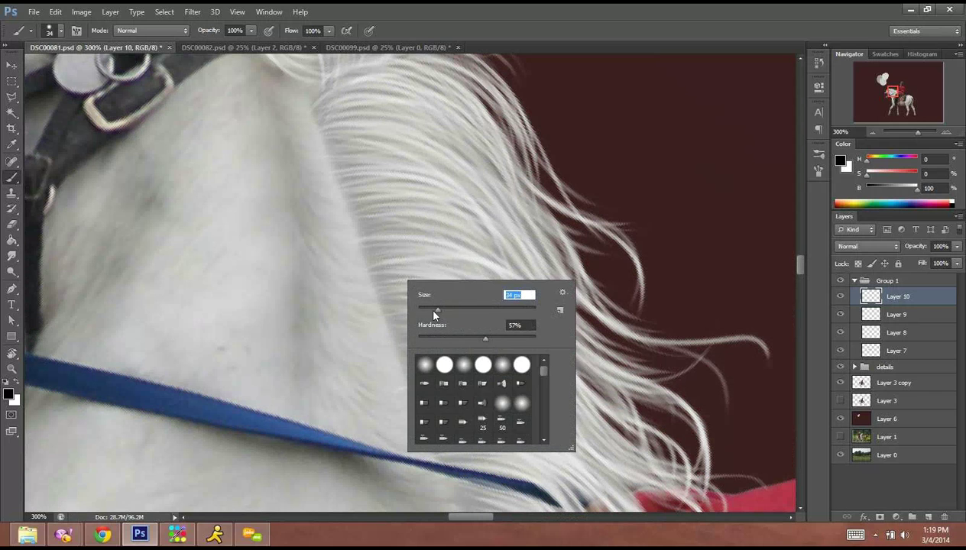
key("Return")
mouse_move(310, 136)
left_mouse_down()
mouse_move(339, 275)
mouse_move(378, 299)
mouse_move(410, 345)
mouse_move(434, 445)
mouse_move(447, 458)
left_mouse_up()
Paint black shadows along the mane's edge below the rein and around the locks over the saddle and red sleeve.
scroll(395, 231, "down", 5)
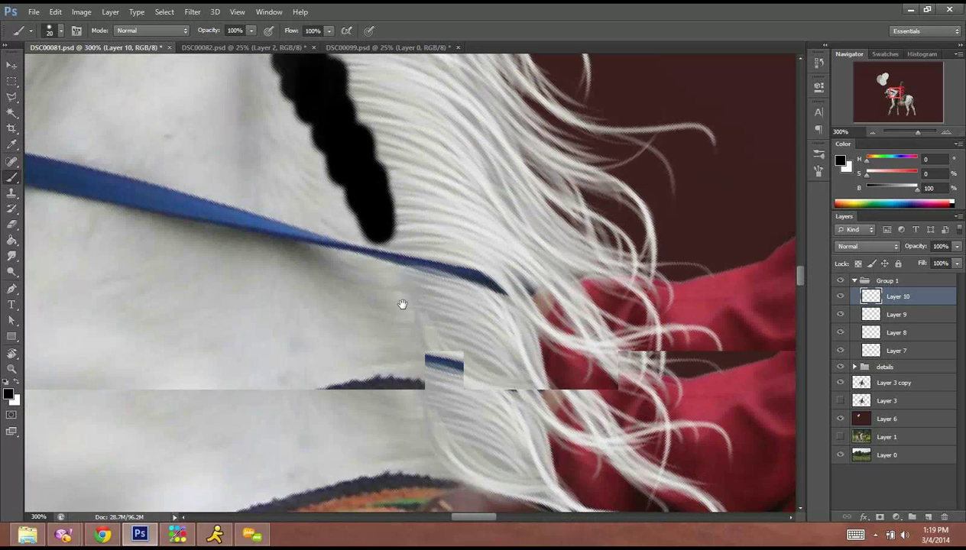
left_click_drag(407, 286, 478, 403)
mouse_move(512, 317)
left_mouse_down()
mouse_move(545, 374)
mouse_move(617, 416)
left_mouse_up()
left_click_drag(521, 285, 570, 323)
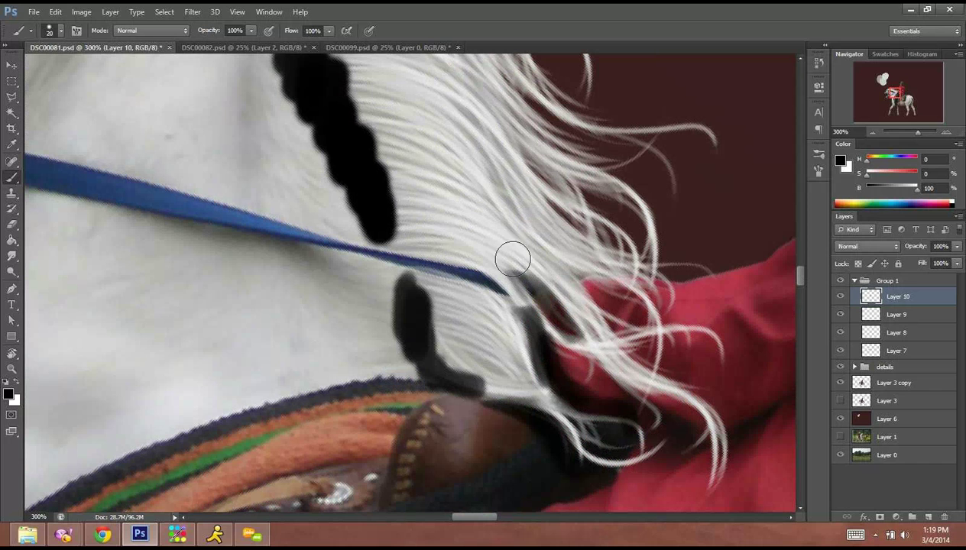
Extend the black shadow band up the neck mane's roots toward the horse's poll.
scroll(474, 397, "up", 5)
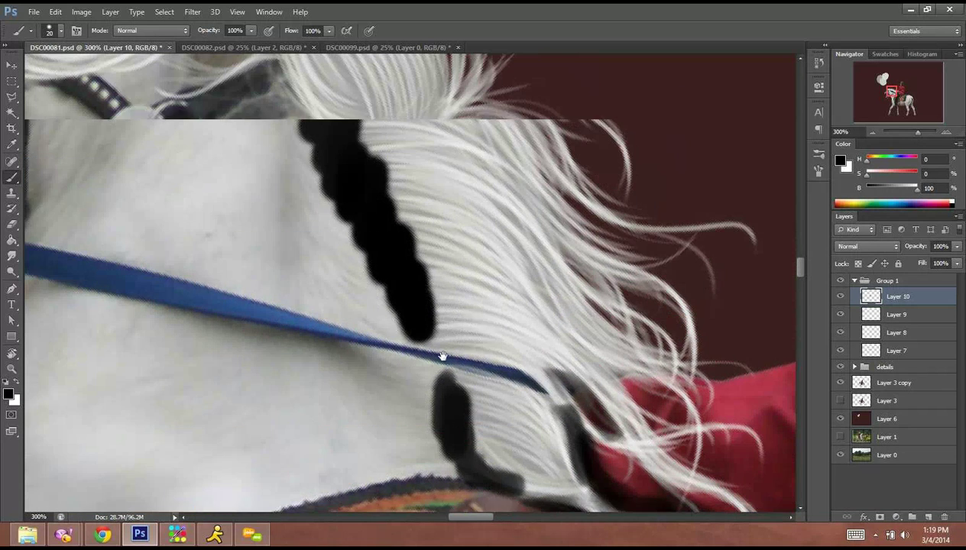
mouse_move(374, 160)
left_mouse_down()
mouse_move(453, 116)
mouse_move(394, 122)
left_mouse_up()
left_click_drag(420, 217, 464, 390)
left_click_drag(411, 302, 334, 188)
left_click_drag(434, 288, 423, 248)
mouse_move(443, 283)
left_mouse_down()
mouse_move(458, 245)
mouse_move(503, 270)
left_mouse_up()
mouse_move(255, 172)
left_mouse_down()
mouse_move(207, 209)
mouse_move(186, 177)
mouse_move(191, 185)
mouse_move(147, 209)
mouse_move(207, 164)
mouse_move(233, 115)
mouse_move(175, 137)
left_mouse_up()
left_click_drag(397, 289, 365, 129)
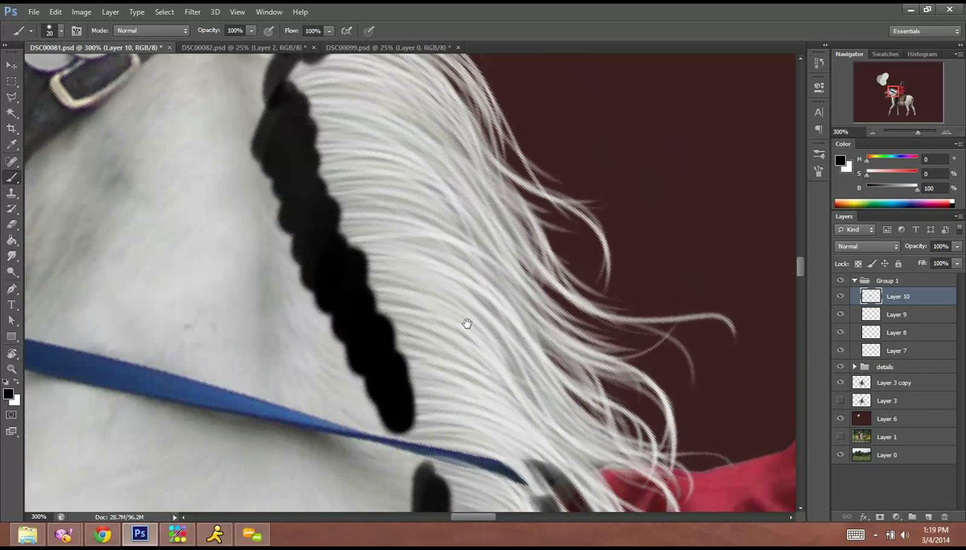
Paint tapered black shadow strokes between the outer mane locks above the rein and over the red sleeve.
left_click_drag(466, 323, 405, 212)
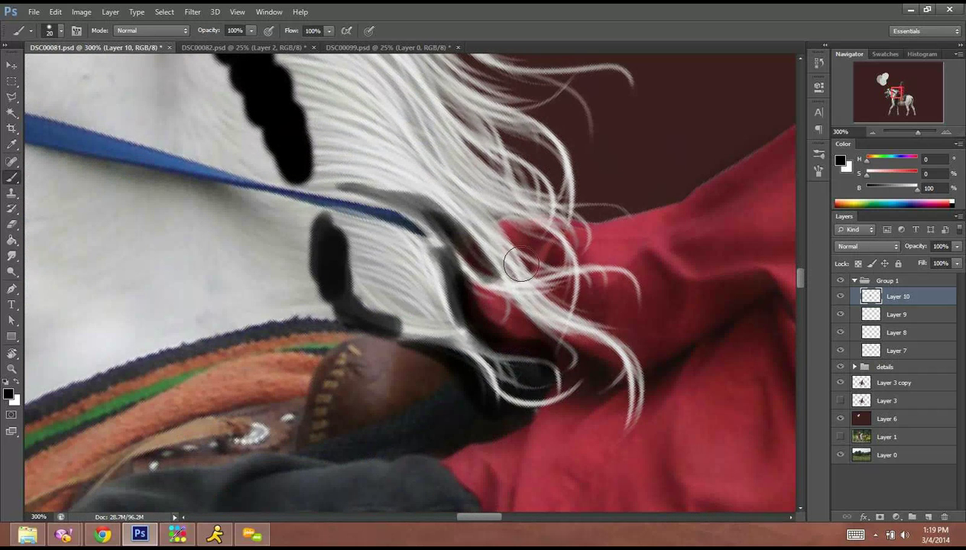
mouse_move(392, 67)
left_mouse_down()
mouse_move(442, 184)
mouse_move(434, 167)
left_mouse_up()
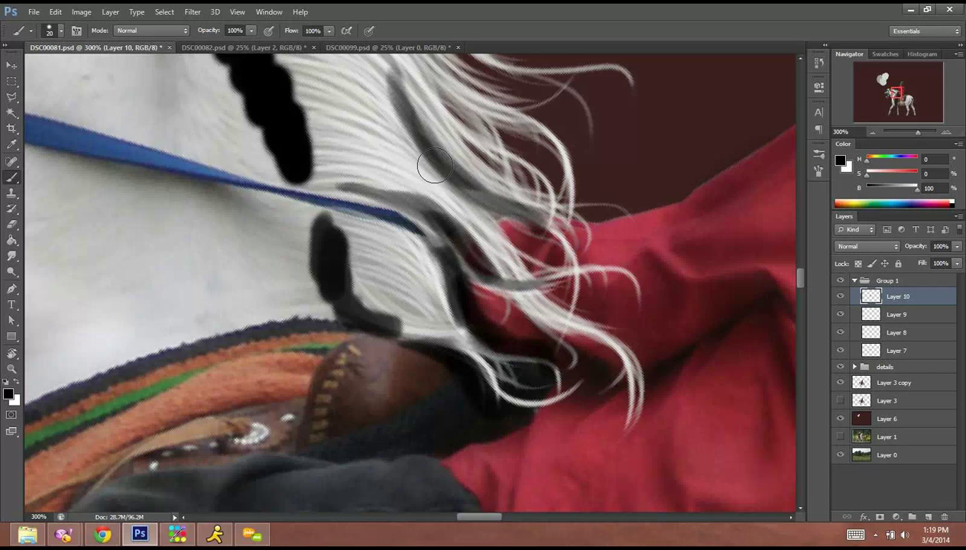
left_click_drag(471, 328, 516, 413)
left_click_drag(366, 158, 556, 349)
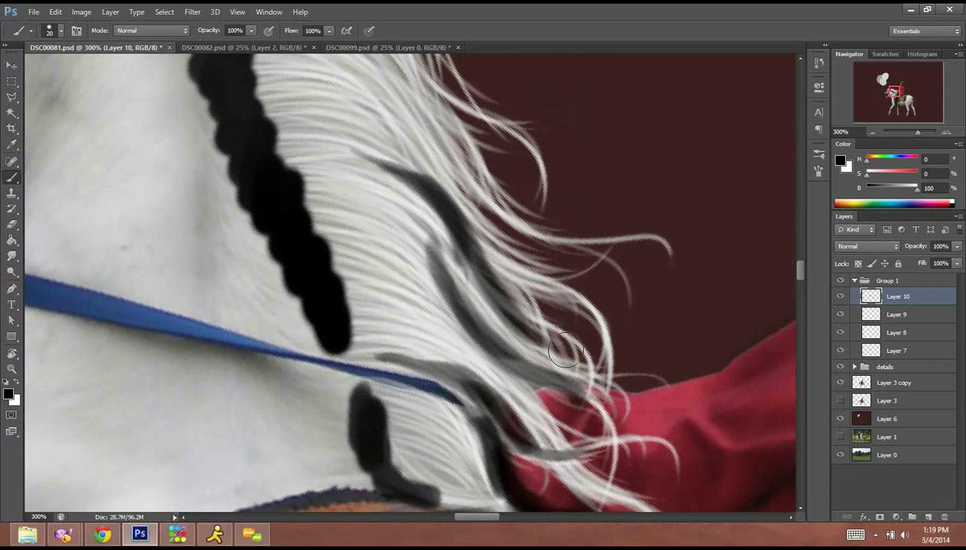
Switch to white and paint broad highlights across the middle of the neck mane, between the black shadow strokes.
key("x")
left_click_drag(327, 183, 461, 276)
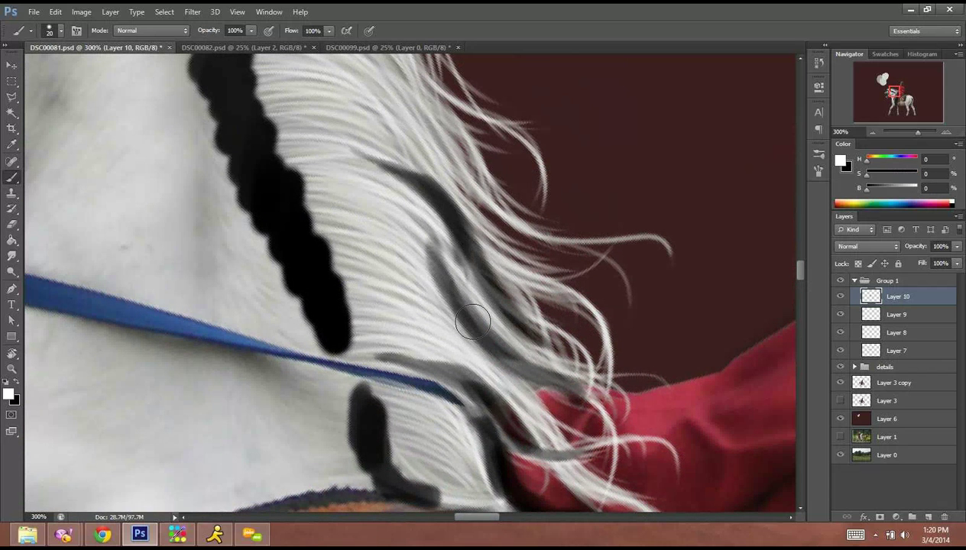
left_click_drag(559, 357, 571, 363)
left_click_drag(353, 227, 415, 283)
left_click_drag(359, 257, 418, 306)
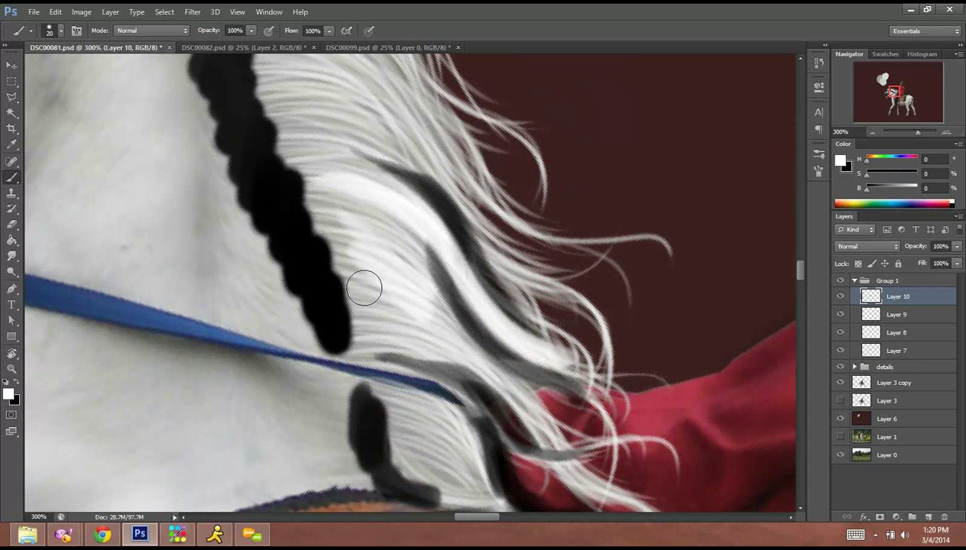
Paint broad white highlights down the locks over the red sleeve and through the mane below the rein.
mouse_move(362, 289)
left_mouse_down()
mouse_move(562, 452)
mouse_move(548, 452)
left_mouse_up()
left_click_drag(506, 405, 424, 207)
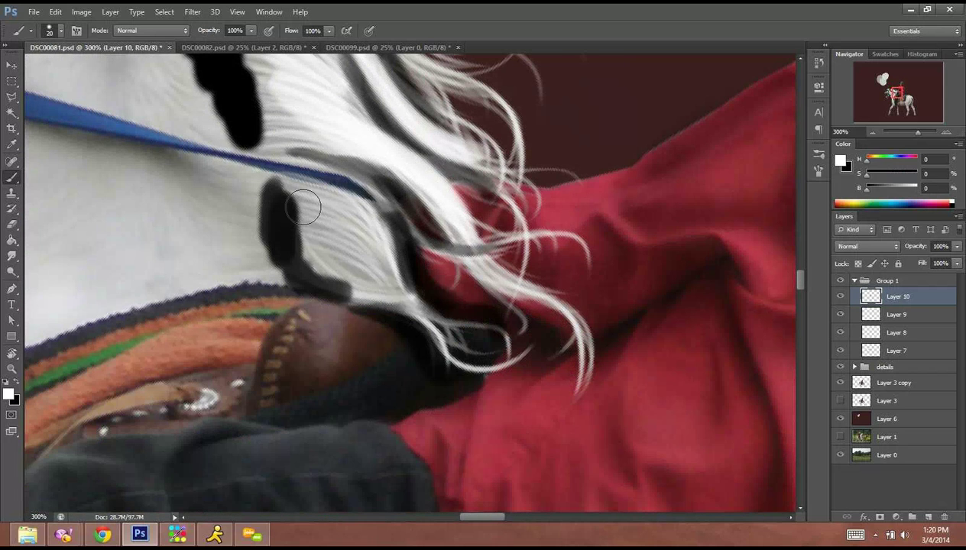
left_click_drag(304, 207, 432, 302)
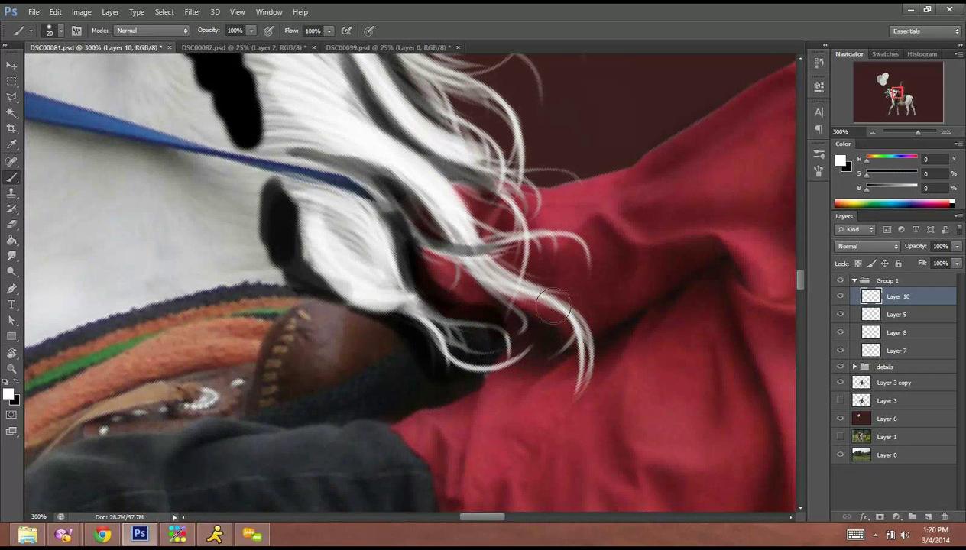
Sweep broad white highlights through the upper neck mane, from the roots out to the flyaway locks.
left_click_drag(383, 156, 453, 468)
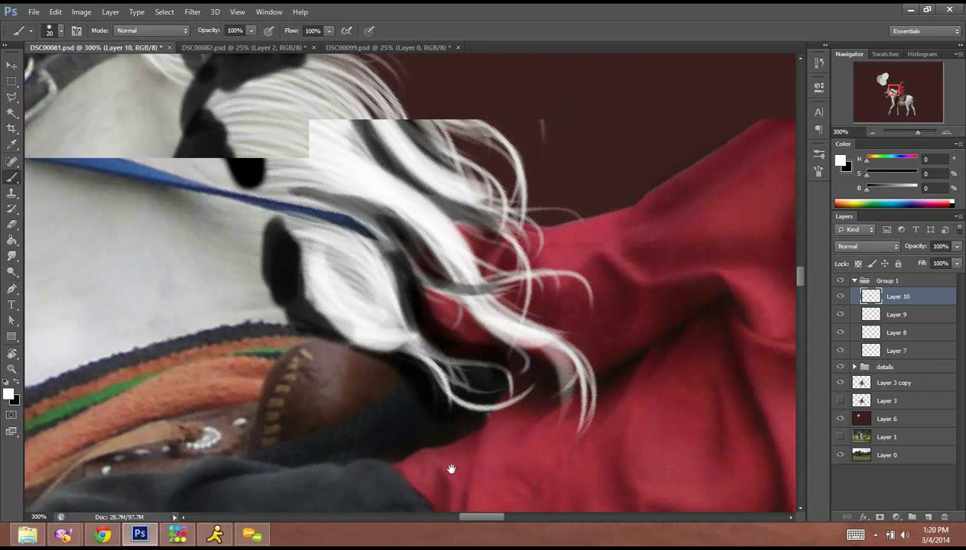
left_click_drag(327, 189, 564, 373)
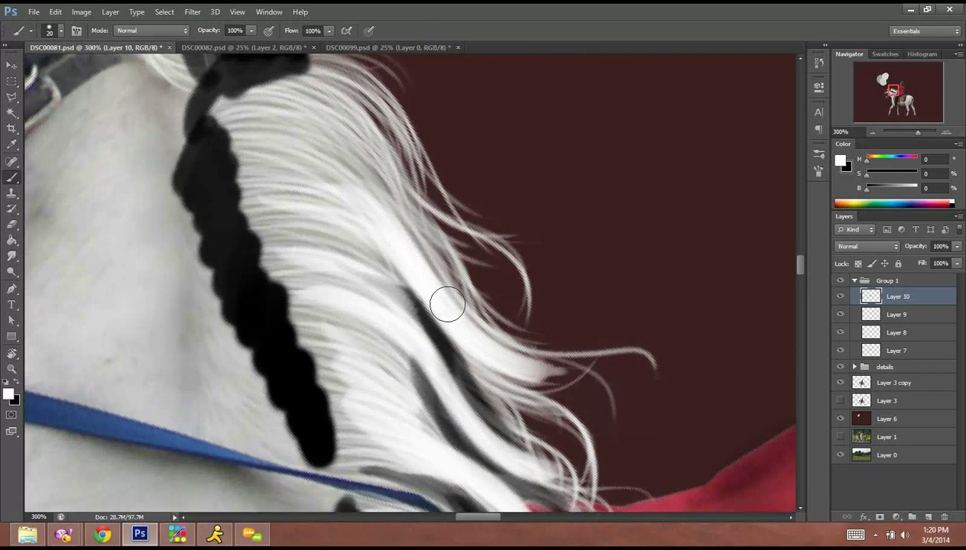
mouse_move(454, 315)
left_mouse_down()
mouse_move(562, 402)
mouse_move(609, 417)
left_mouse_up()
left_click_drag(302, 140, 391, 203)
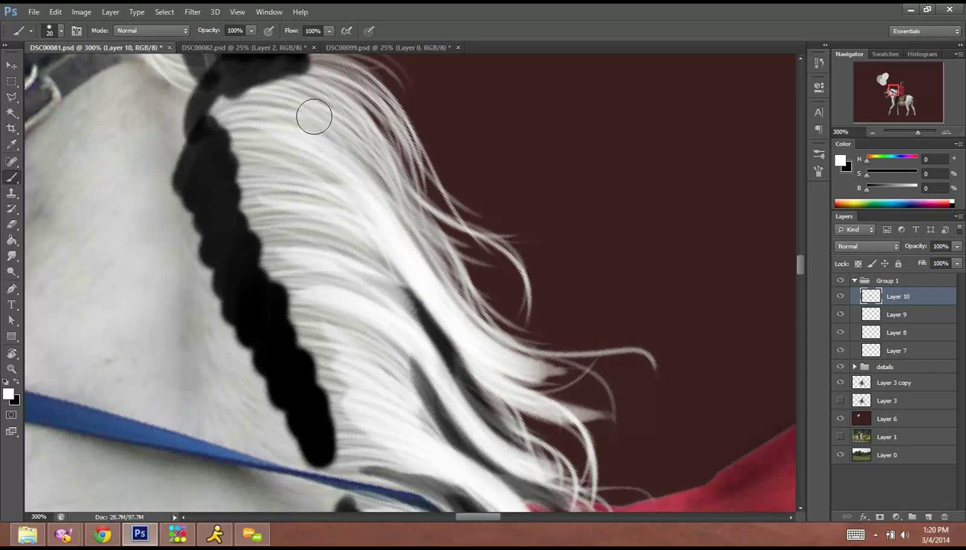
left_click_drag(314, 116, 415, 248)
left_click_drag(310, 99, 525, 345)
left_click_drag(243, 174, 368, 217)
left_click_drag(241, 186, 364, 248)
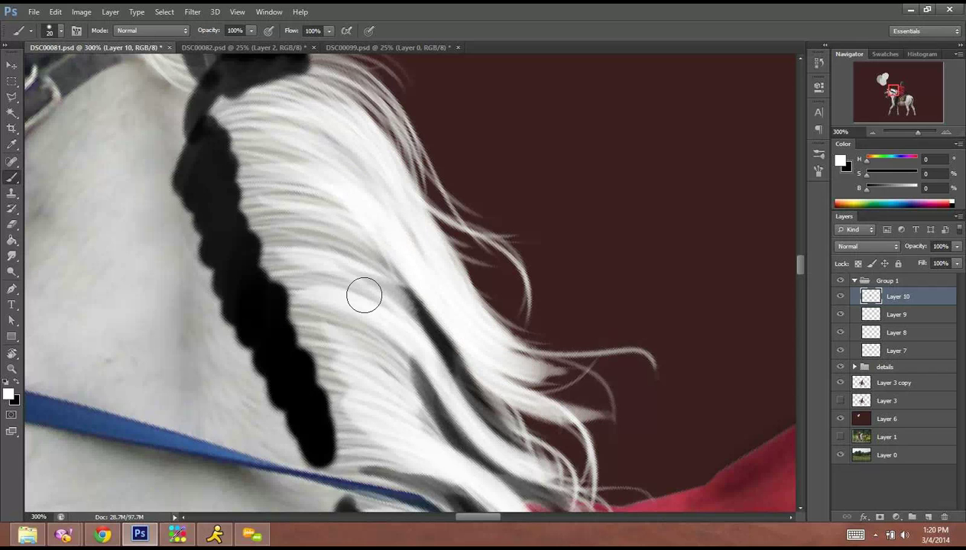
Brush more white highlights through the middle of the neck mane and over the locks behind the ears on Layer 10.
left_click_drag(251, 220, 384, 286)
left_click_drag(260, 238, 373, 295)
left_click_drag(308, 105, 372, 361)
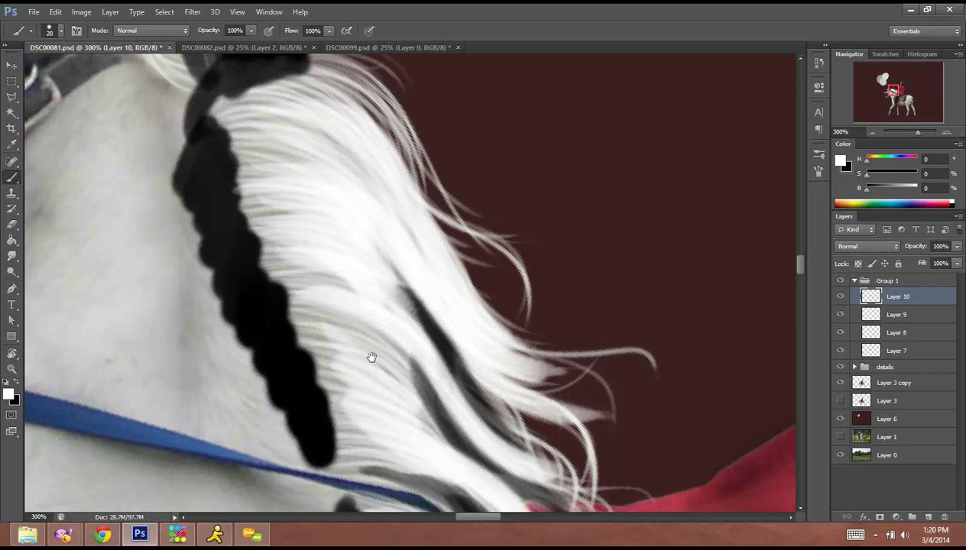
left_click_drag(172, 165, 257, 244)
left_click_drag(146, 174, 271, 290)
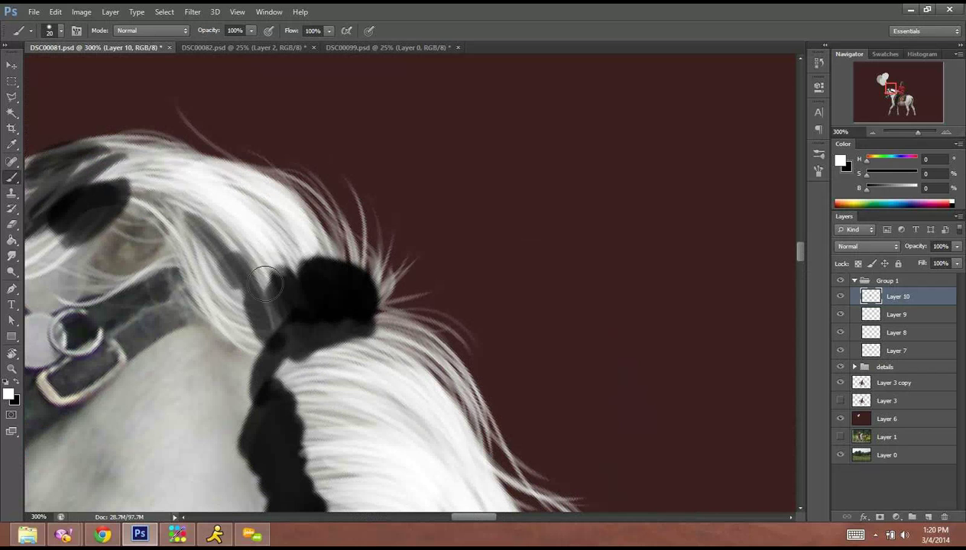
left_click_drag(120, 184, 264, 282)
mouse_move(170, 226)
left_mouse_down()
mouse_move(239, 319)
mouse_move(212, 297)
mouse_move(510, 310)
left_mouse_up()
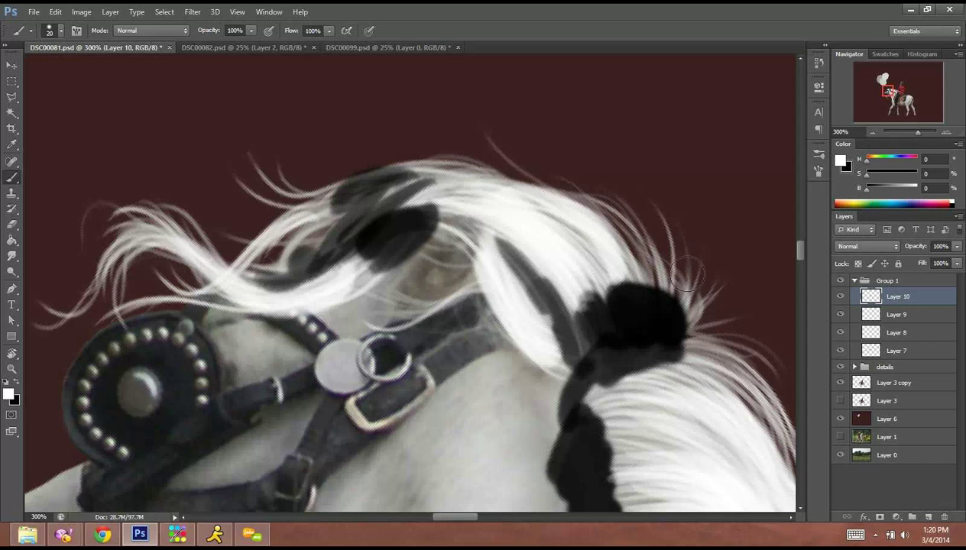
left_click_drag(448, 252, 436, 252)
scroll(575, 303, "down", 2)
scroll(575, 303, "right", 2)
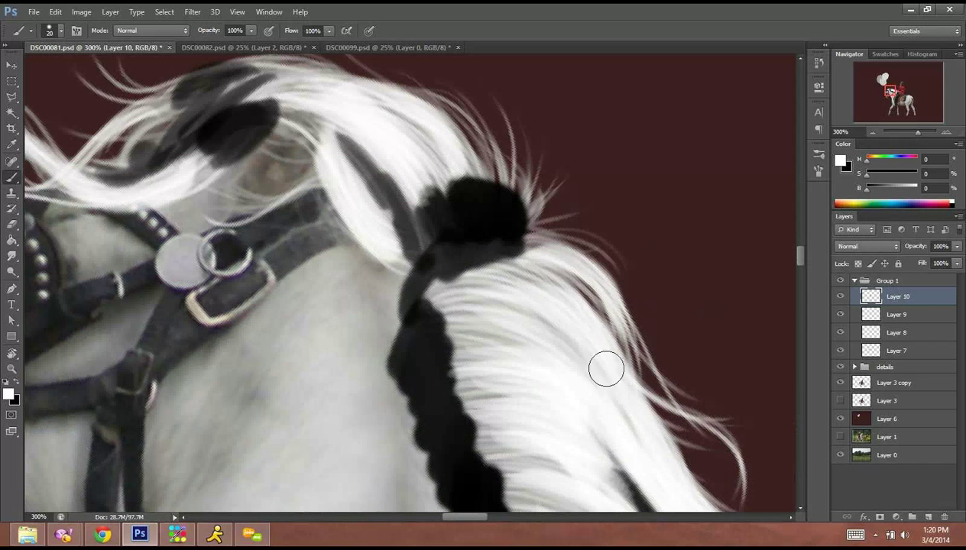
Apply a 5.3-pixel Gaussian Blur to Layer 10 and set its blend mode to Soft Light.
left_click(875, 131)
left_click(874, 132)
left_click(875, 131)
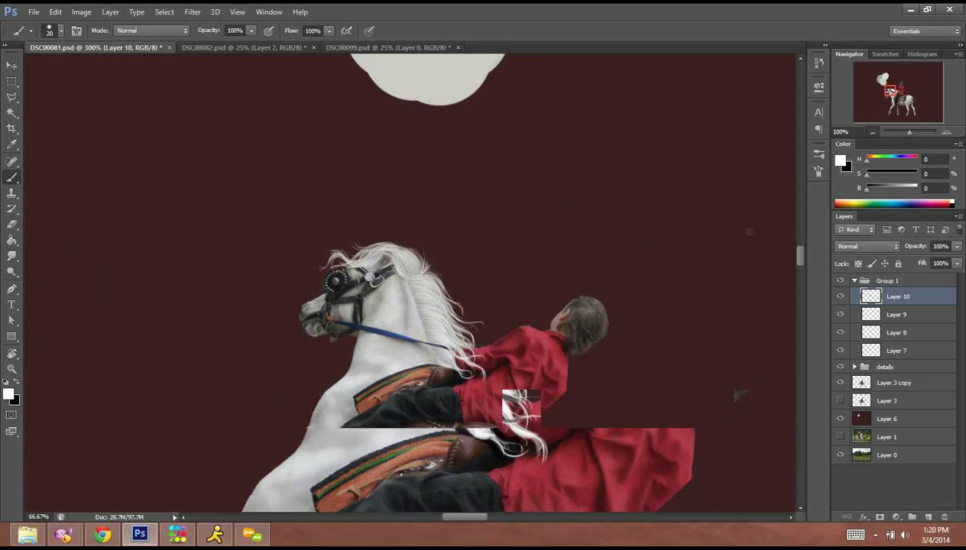
left_click(873, 133)
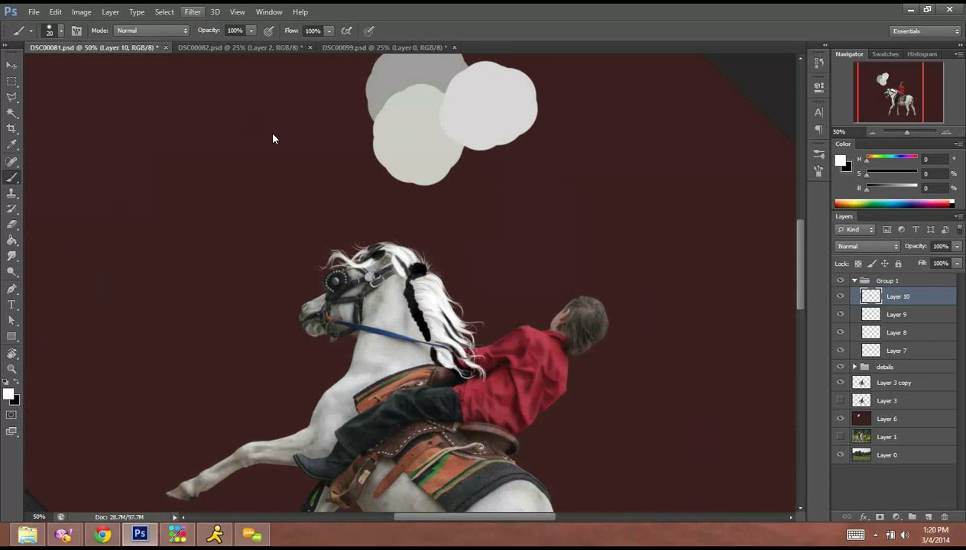
mouse_move(272, 133)
left_click(390, 218)
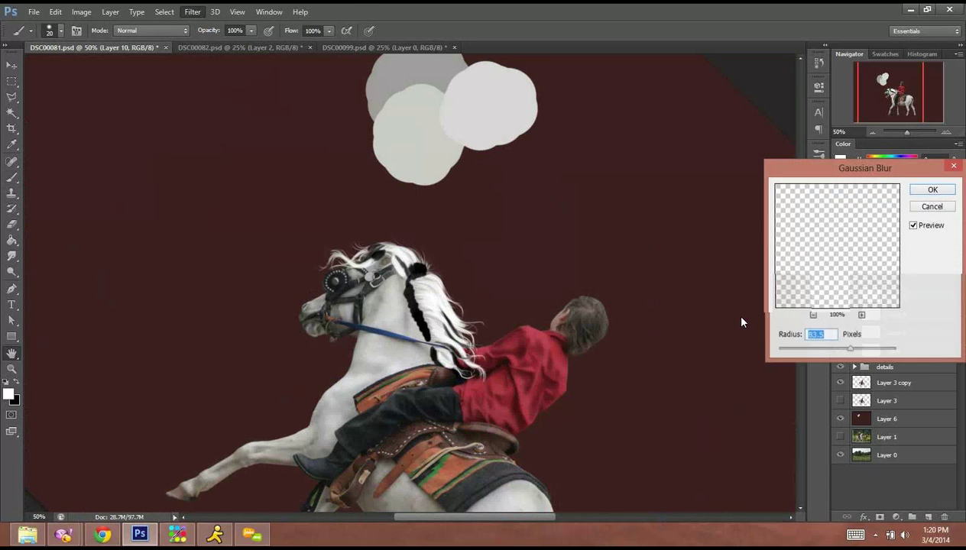
left_click(806, 351)
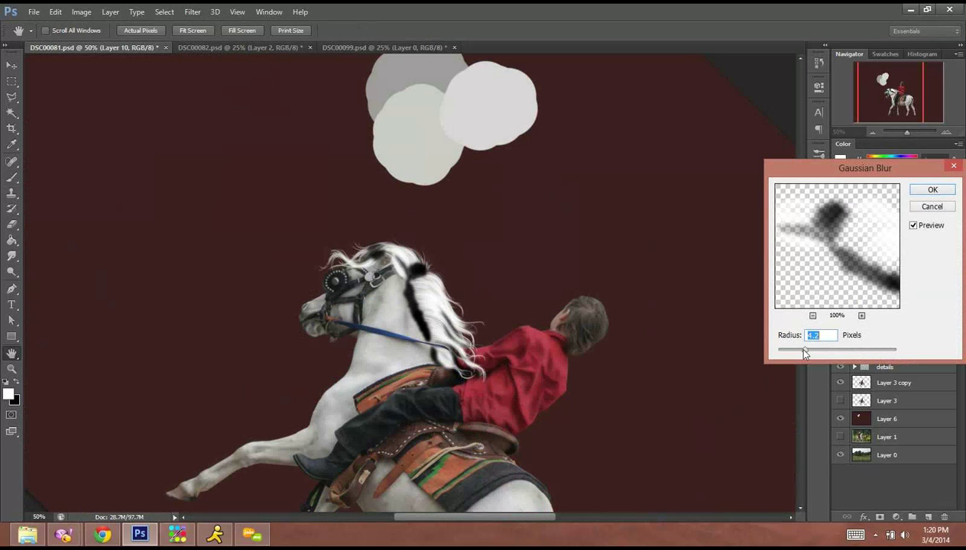
left_click_drag(804, 353, 812, 352)
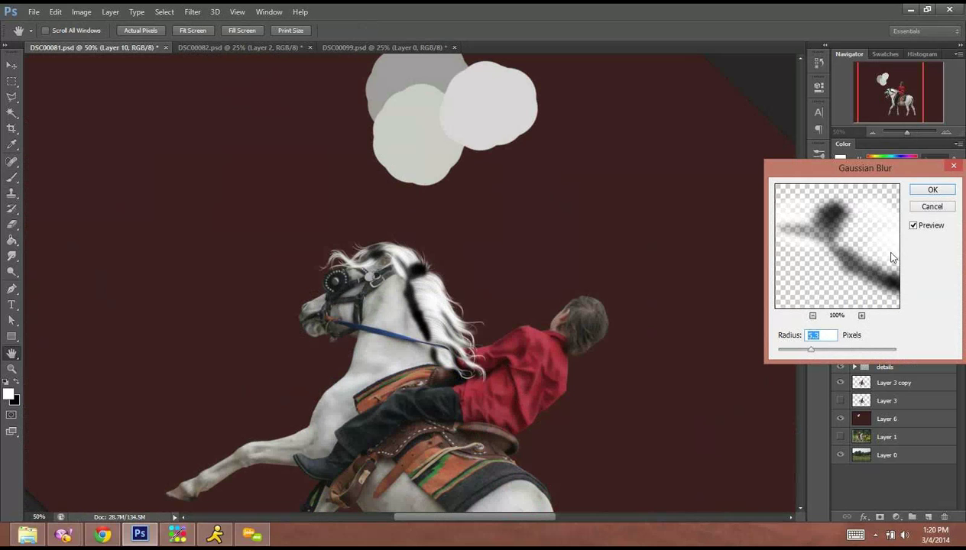
left_click(933, 191)
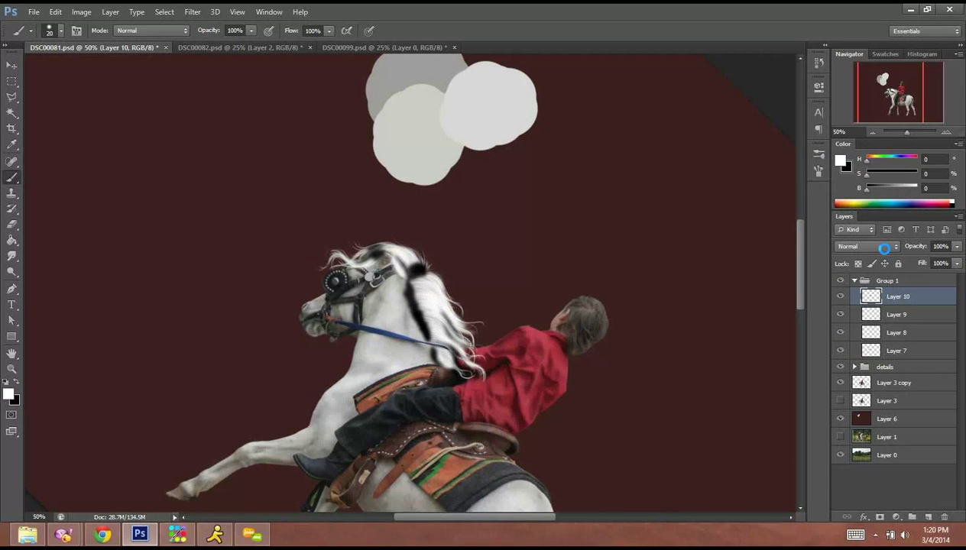
left_click(873, 246)
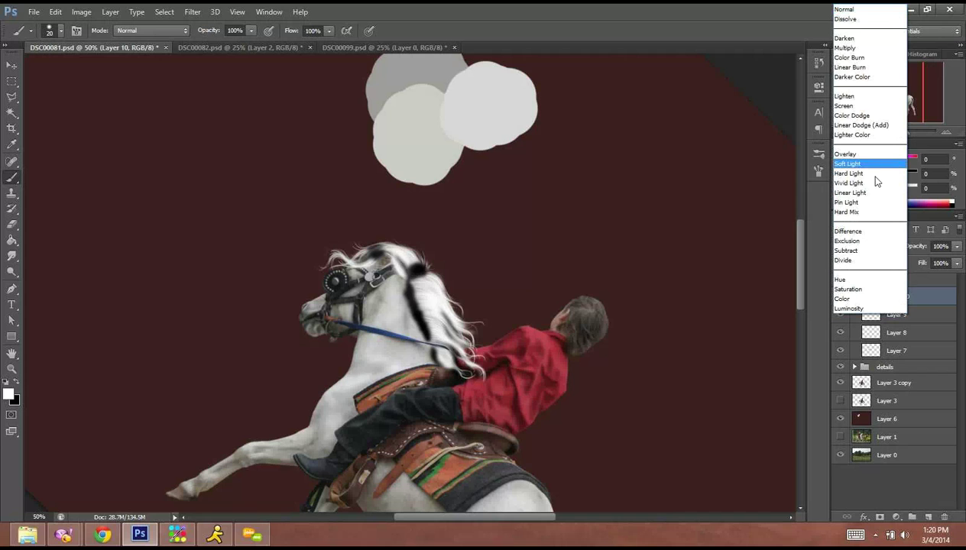
left_click(872, 164)
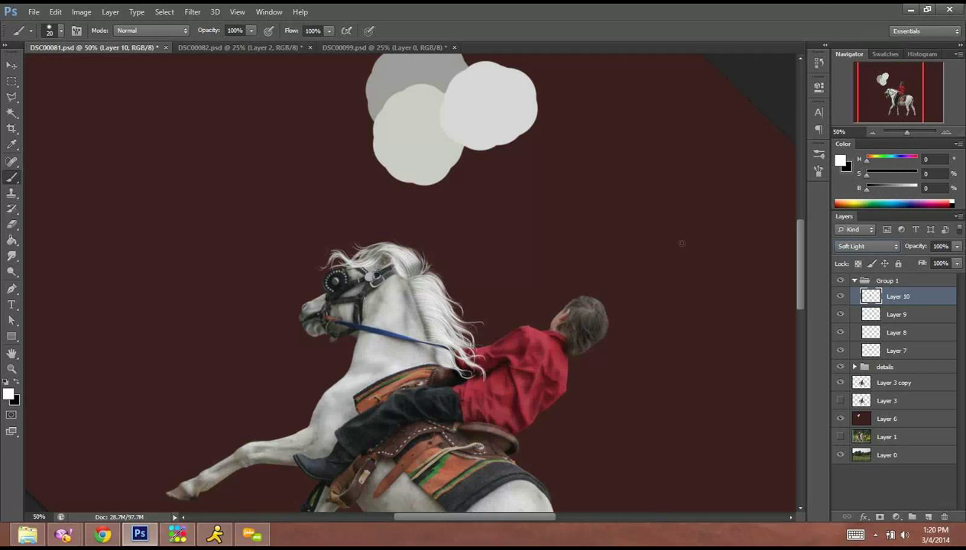
Select the dark shadow patch at the crest behind the horse's ears using the Lasso tool with a 40 px feather.
left_click(11, 97)
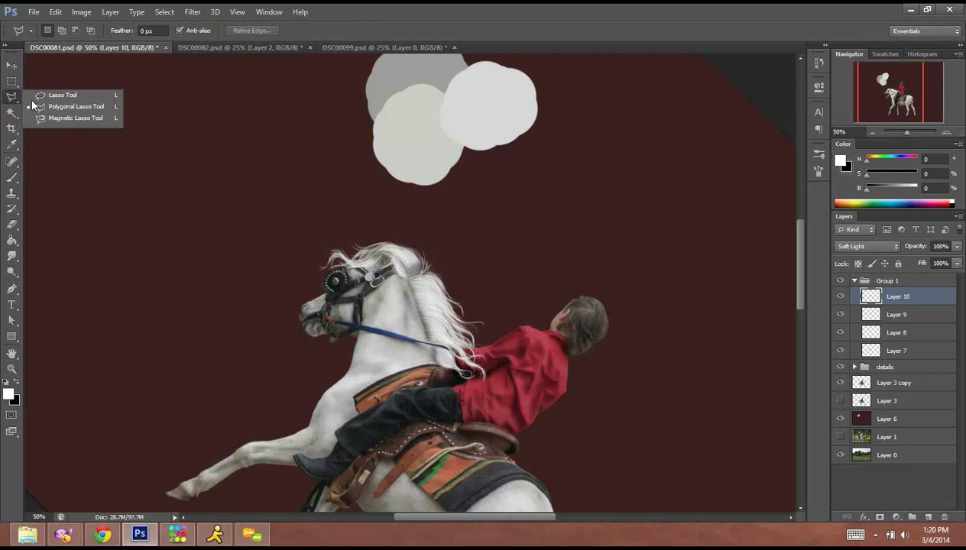
left_click(93, 97)
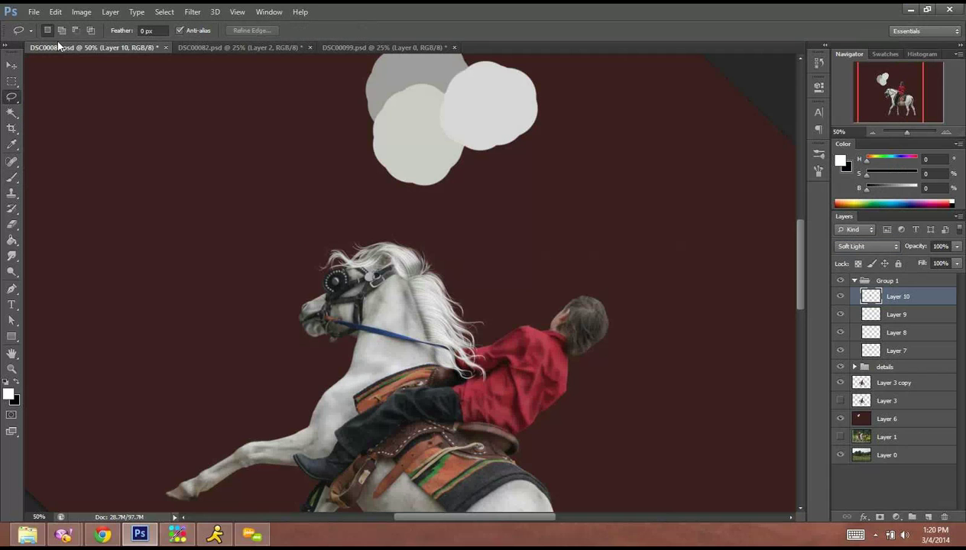
left_click(153, 31)
type("40")
key("Return")
mouse_move(419, 245)
left_mouse_down()
mouse_move(415, 287)
mouse_move(388, 321)
mouse_move(424, 266)
left_mouse_up()
left_click(487, 208)
Apply a 10-pixel Gaussian Blur to the selected shadow patch and clear the selection.
left_click(137, 11)
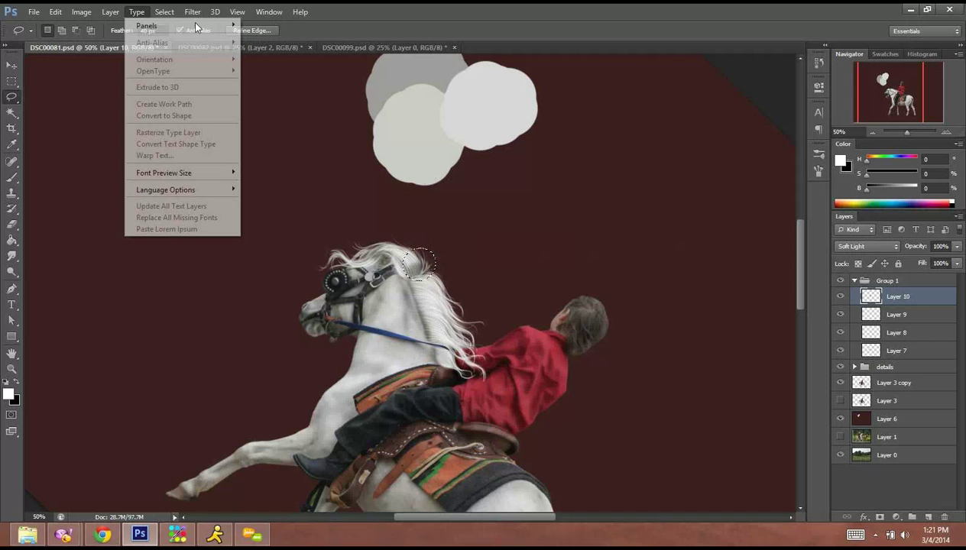
left_click(241, 134)
key("alt+t")
mouse_move(306, 135)
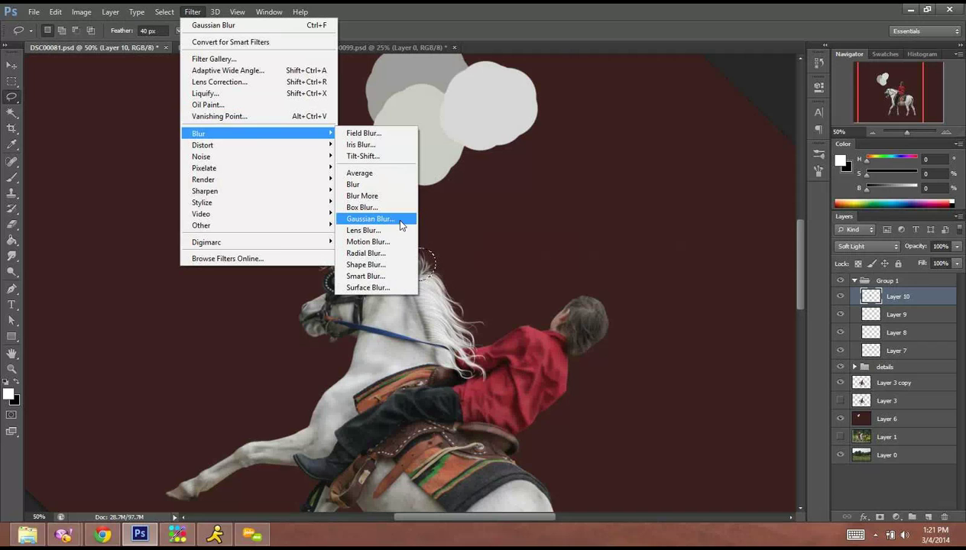
key("Return")
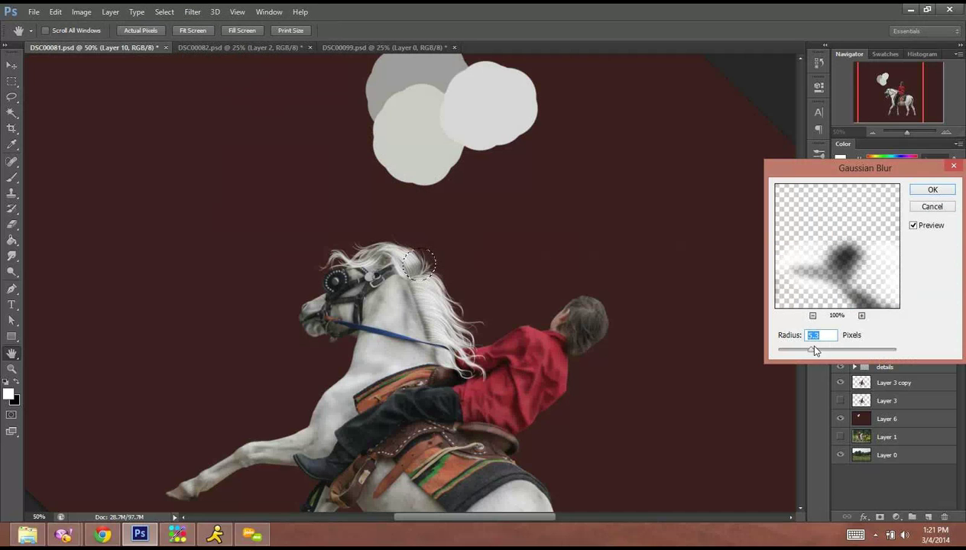
left_click_drag(815, 350, 820, 351)
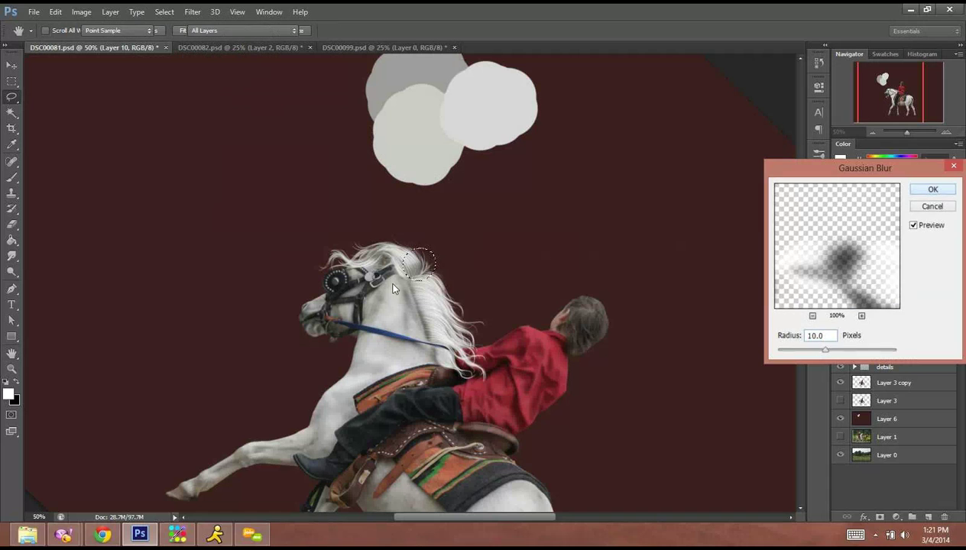
key("Return")
key("ctrl+d")
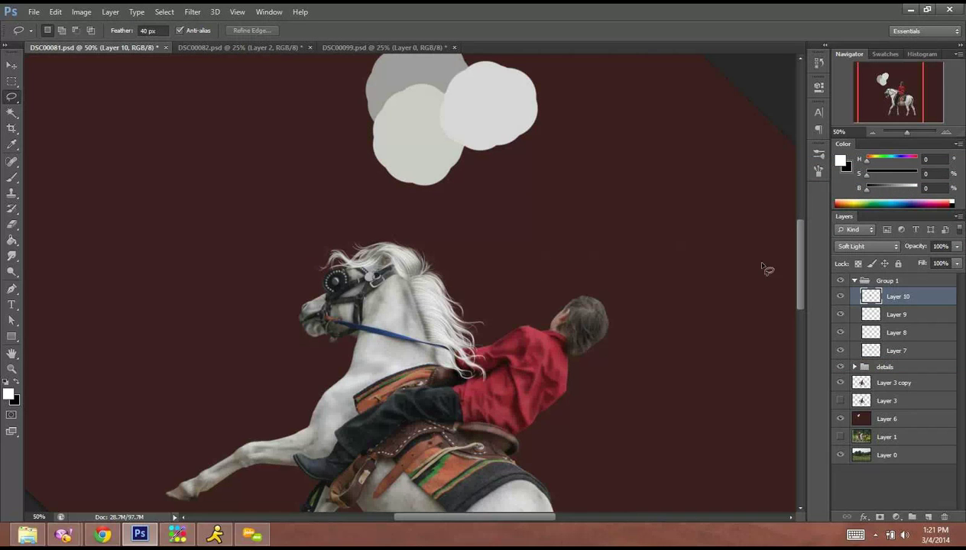
Collapse Group 1 and switch its visibility off and on to compare the image with and without the painted mane.
left_click(854, 281)
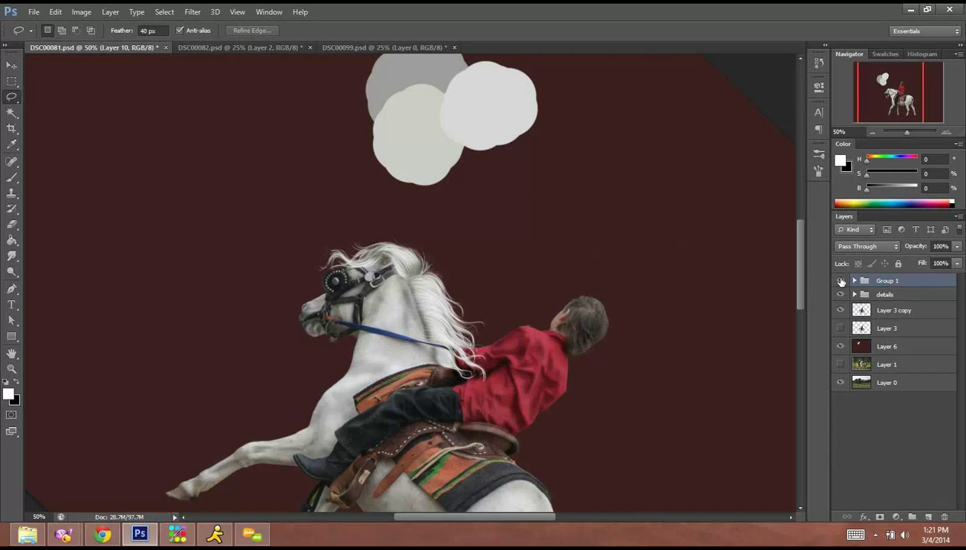
left_click(842, 282)
left_click(842, 281)
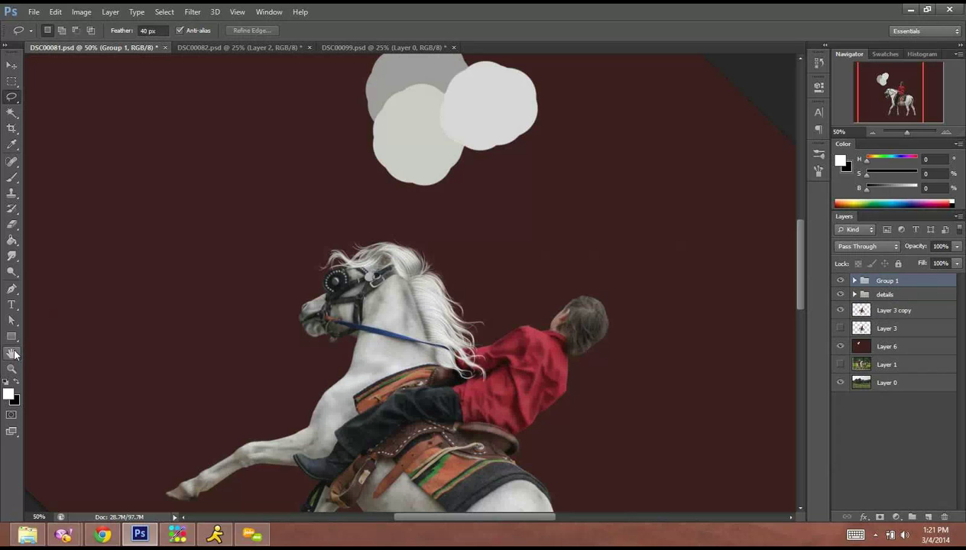
Reset the canvas rotation to 0° and toggle Layer 6 off and on to check the horse against the meadow.
left_click_drag(12, 353, 84, 368)
left_click_drag(340, 420, 354, 419)
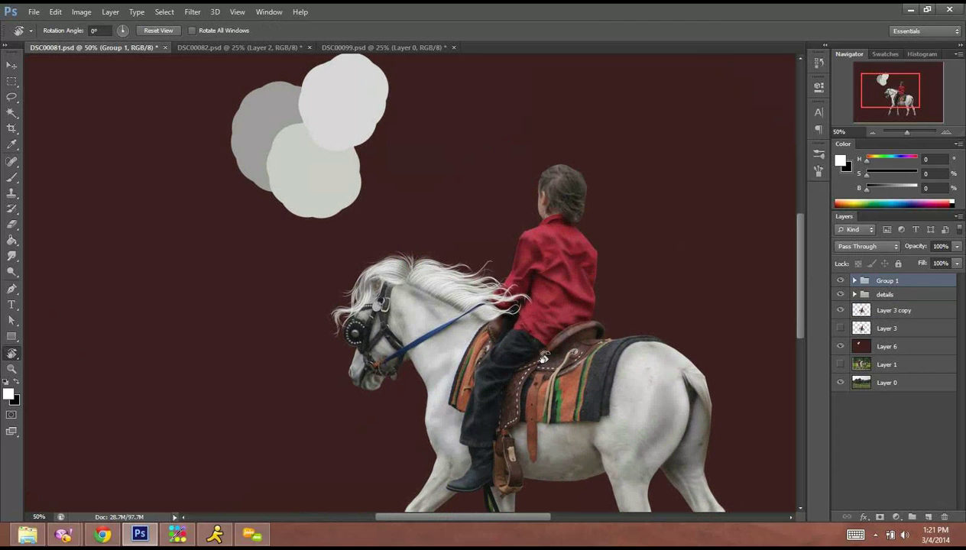
left_click_drag(554, 284, 484, 130)
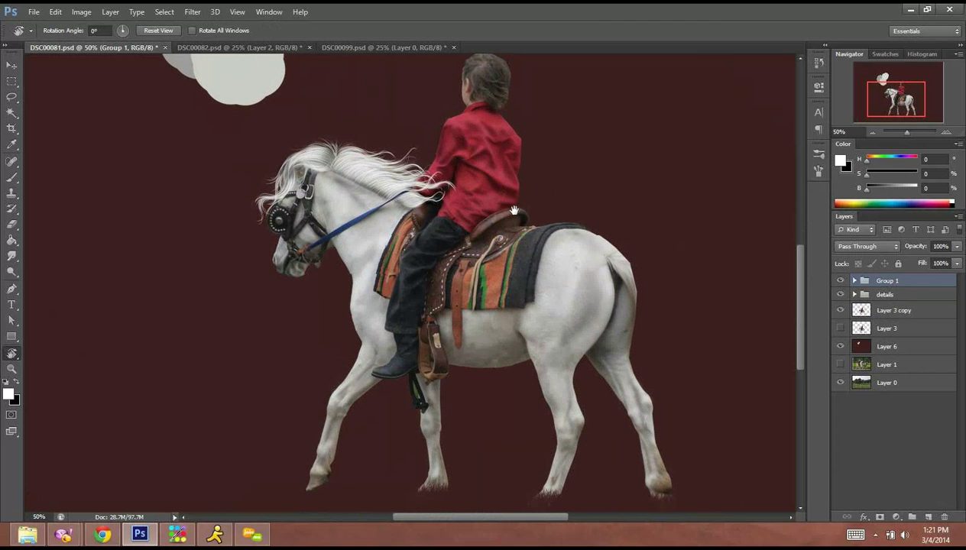
left_click(841, 365)
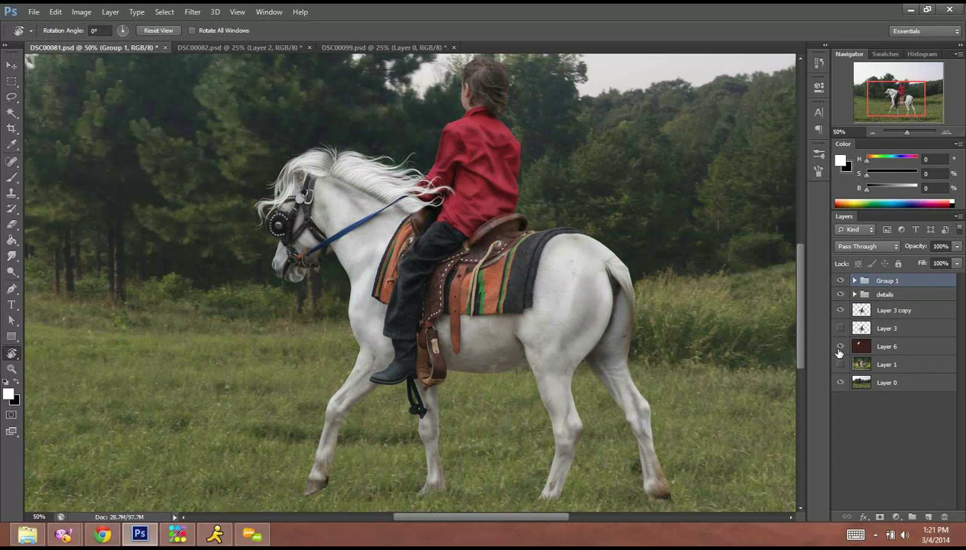
left_click(841, 347)
Sample the darkest grey swatch as the brush colour and create a new layer inside a new group above Group 1.
left_click(13, 179)
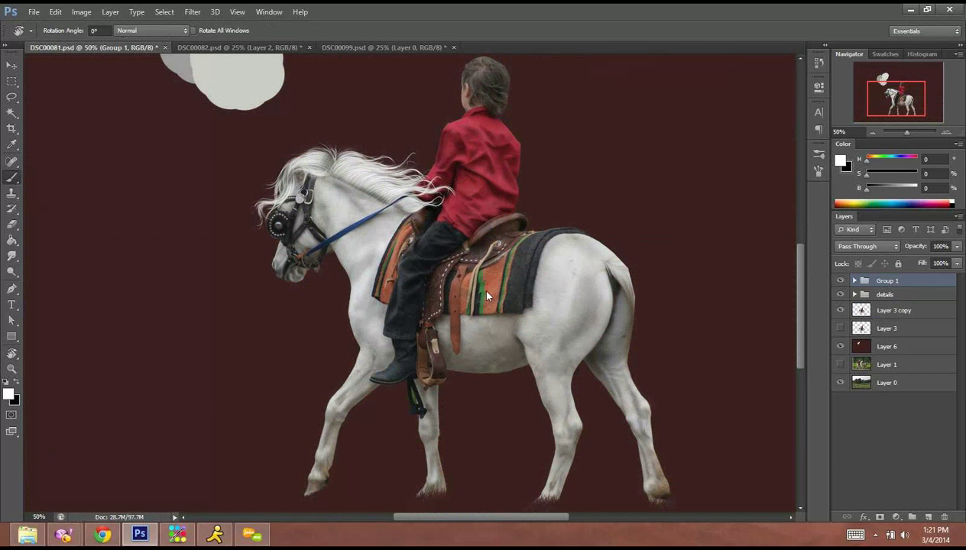
left_click_drag(335, 131, 376, 254)
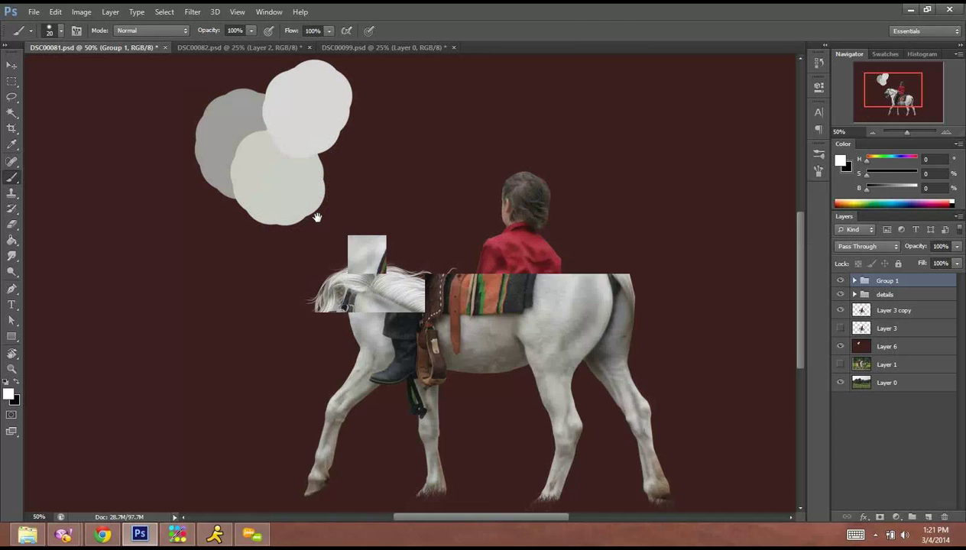
key("x")
left_click(220, 135, "alt")
left_click_drag(654, 334, 583, 237)
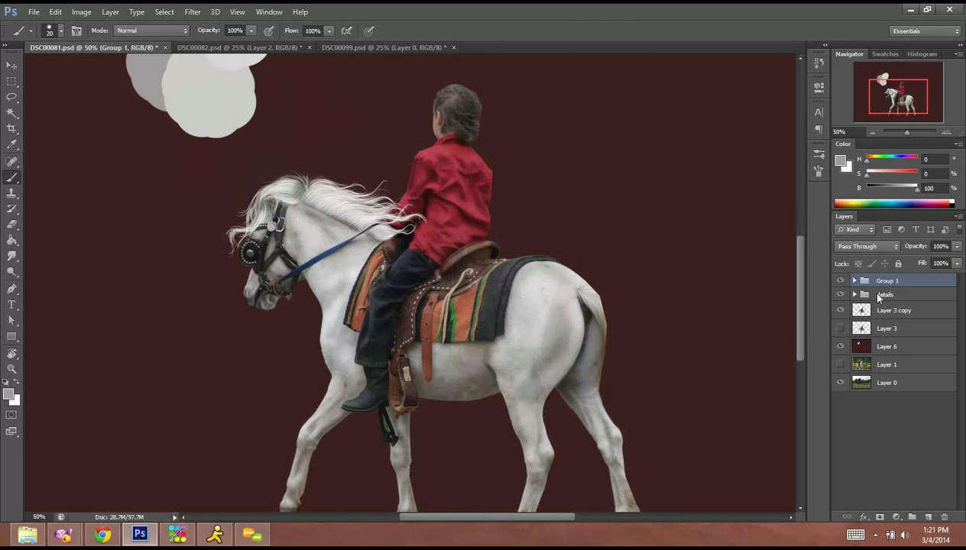
left_click(913, 516)
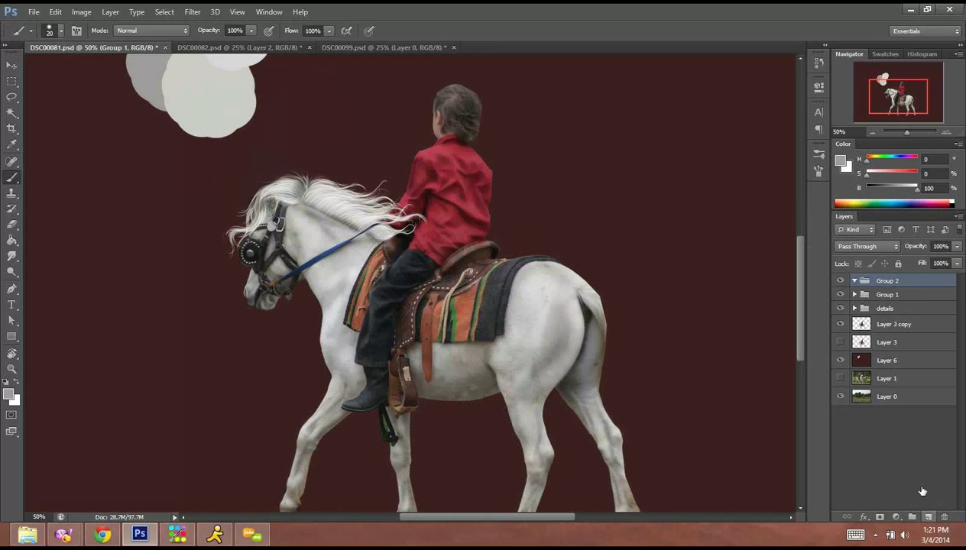
left_click(929, 517)
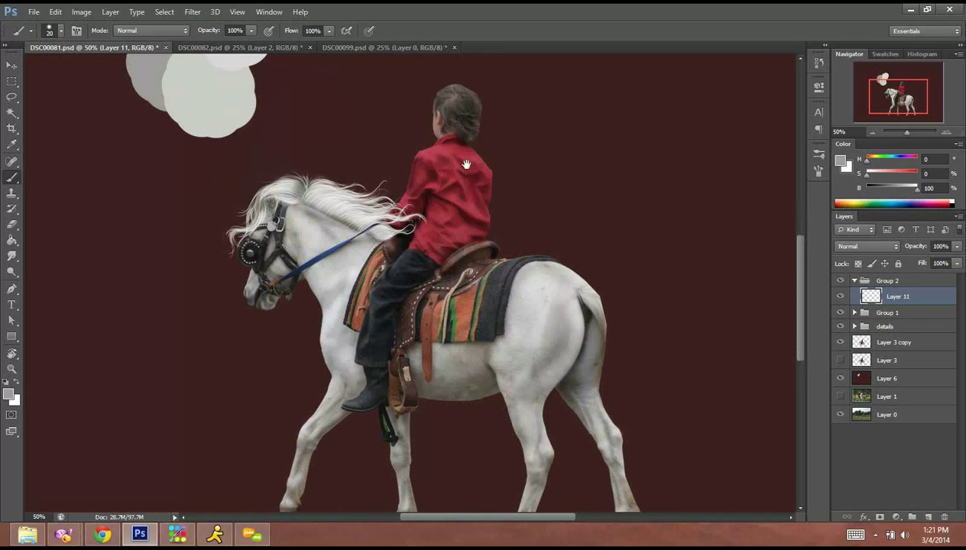
Paint curved grey base strands flowing from the root of the horse's tail on Layer 11, undoing one misplaced stroke.
left_click_drag(466, 164, 379, 88)
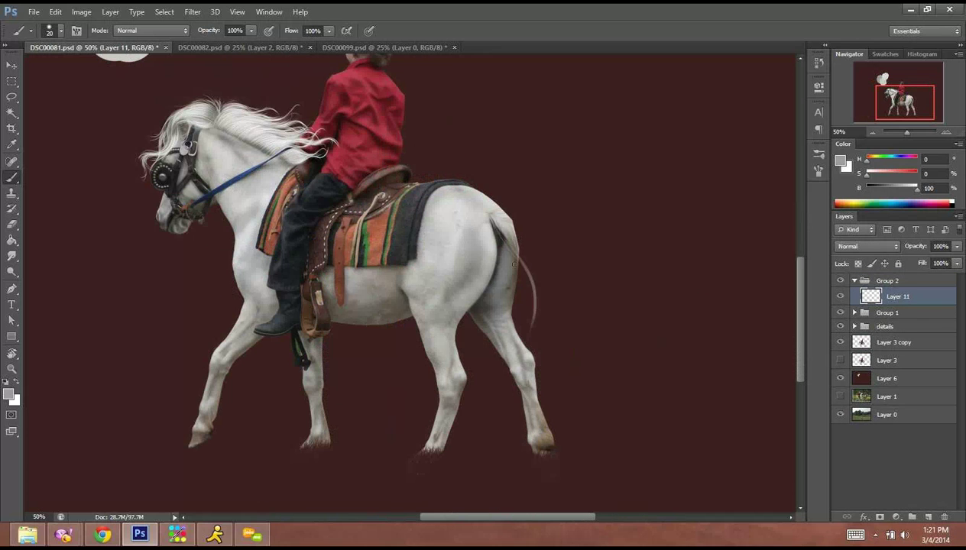
left_click_drag(513, 256, 564, 401)
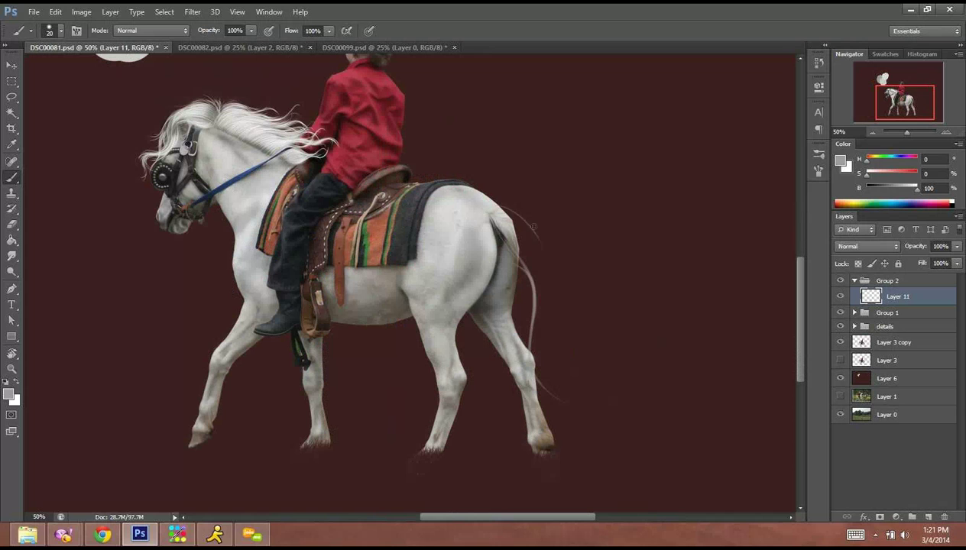
key("ctrl+z")
left_click_drag(514, 217, 564, 265)
left_click_drag(508, 214, 565, 245)
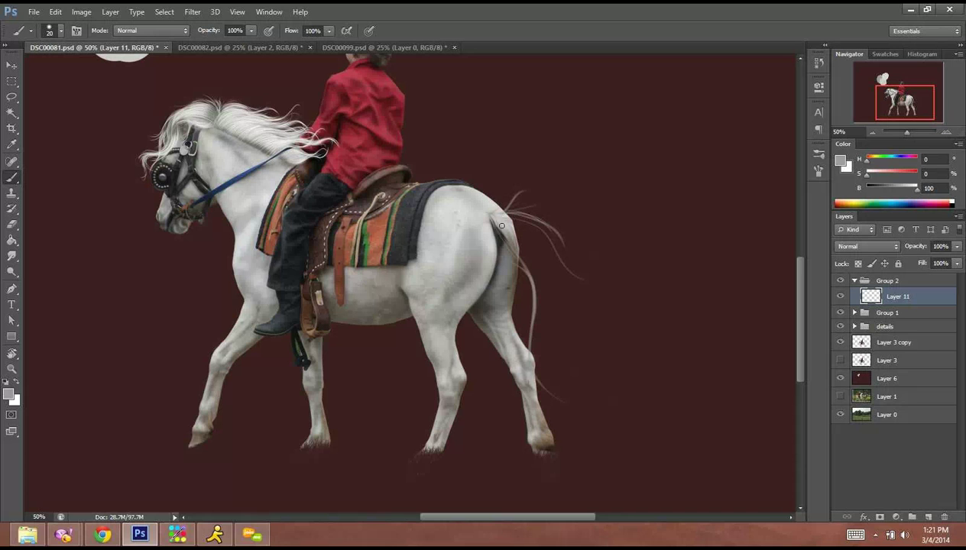
left_click_drag(509, 219, 513, 317)
Add grey tail strands sweeping outward behind the hind hock and more along the outer upper tail.
mouse_move(515, 230)
left_mouse_down()
mouse_move(563, 299)
mouse_move(588, 360)
mouse_move(465, 203)
left_mouse_up()
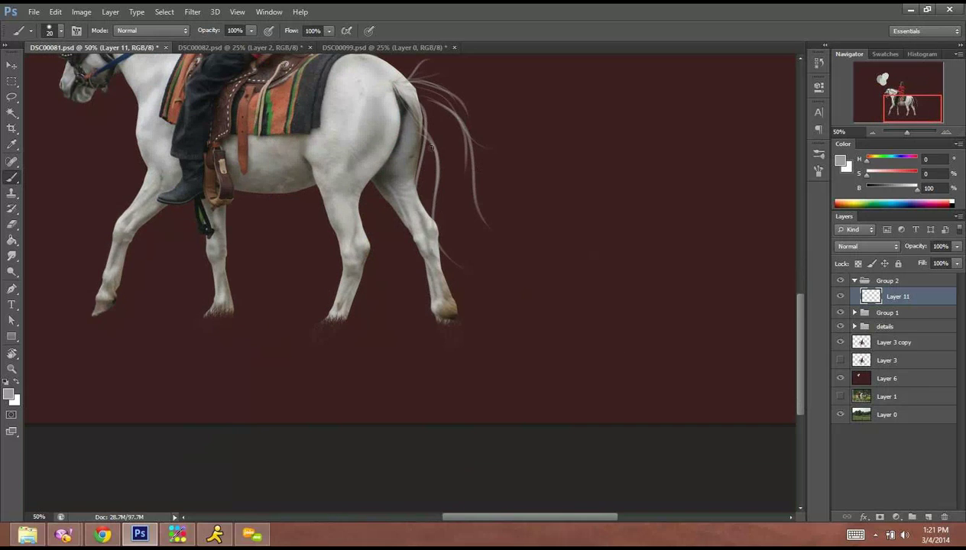
left_click_drag(437, 246, 509, 288)
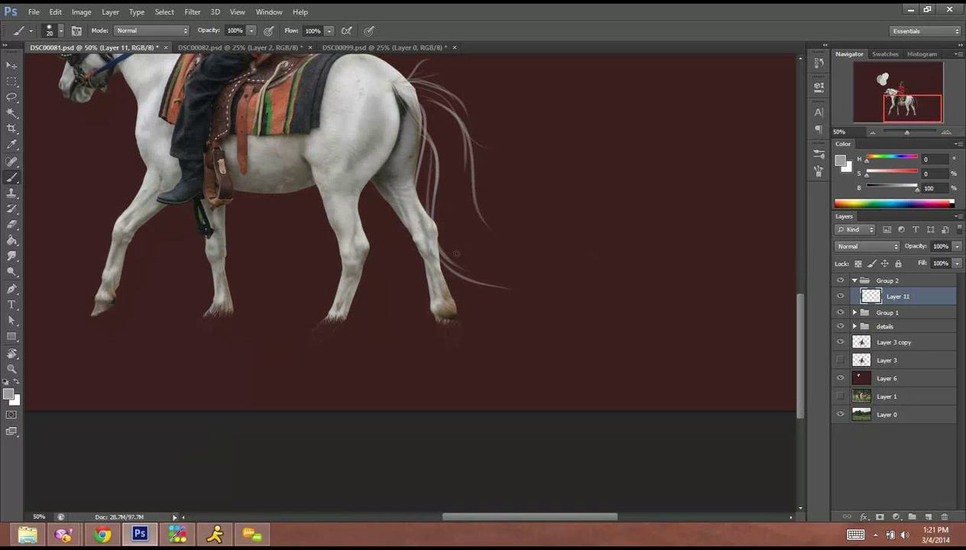
left_click_drag(442, 247, 533, 297)
left_click_drag(415, 81, 499, 162)
left_click_drag(441, 98, 491, 203)
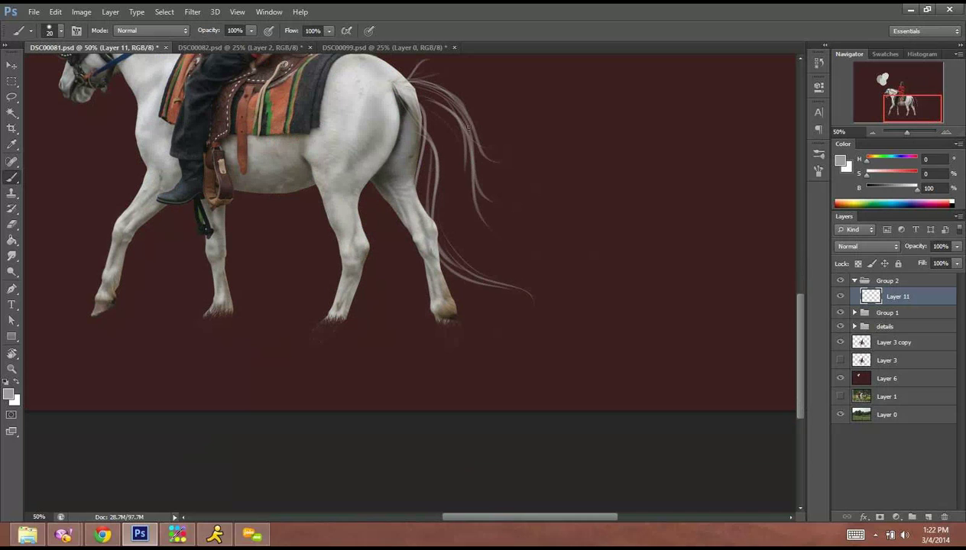
Add long grey strands sweeping from the tail's outer edge down to the curling tips behind the hind hoof.
mouse_move(467, 131)
left_mouse_down()
mouse_move(518, 192)
mouse_move(522, 261)
left_mouse_up()
mouse_move(472, 217)
left_mouse_down()
mouse_move(516, 265)
mouse_move(566, 274)
mouse_move(515, 278)
left_mouse_up()
left_click_drag(464, 250, 571, 315)
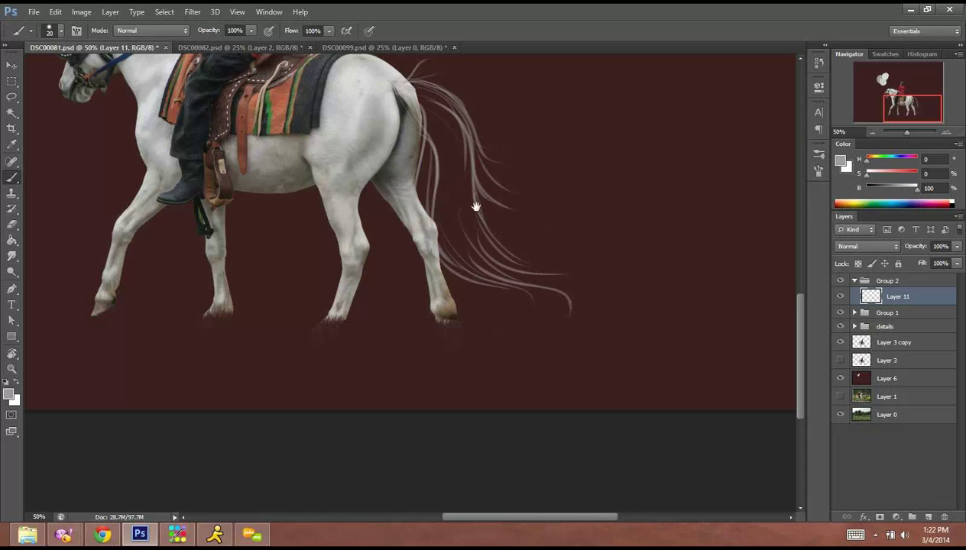
Lower the opacity of Layer 3 copy to 22% and make Layer 11 active again.
left_click_drag(530, 284, 579, 364)
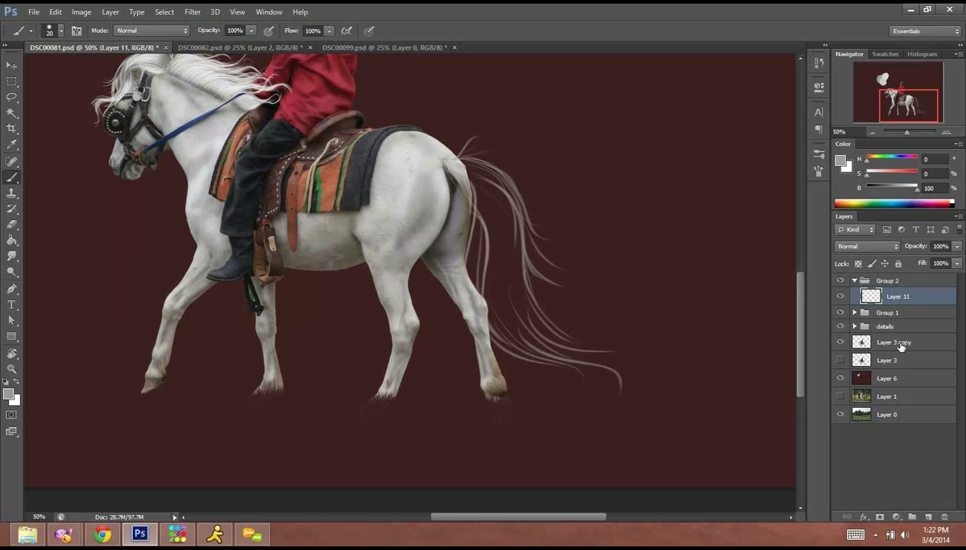
left_click(902, 344)
left_click(957, 246)
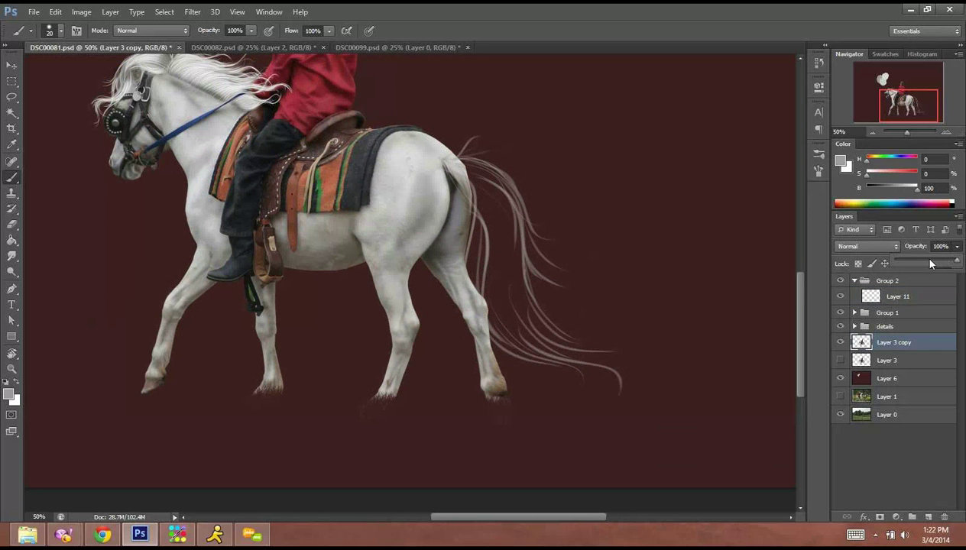
left_click_drag(925, 260, 910, 266)
left_click(897, 296)
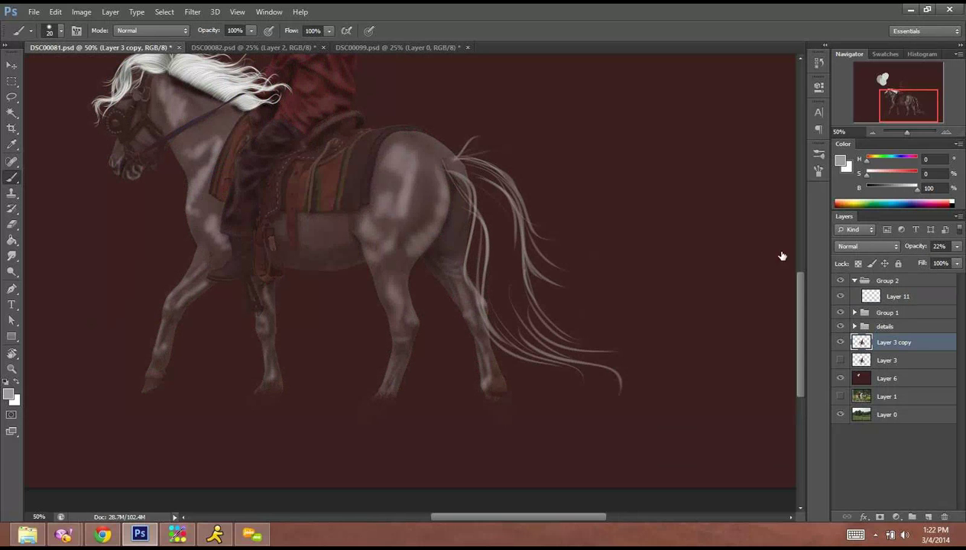
Paint more grey strands down the tail's inner side beside the thigh and along its lower sweep.
left_click_drag(453, 175, 459, 269)
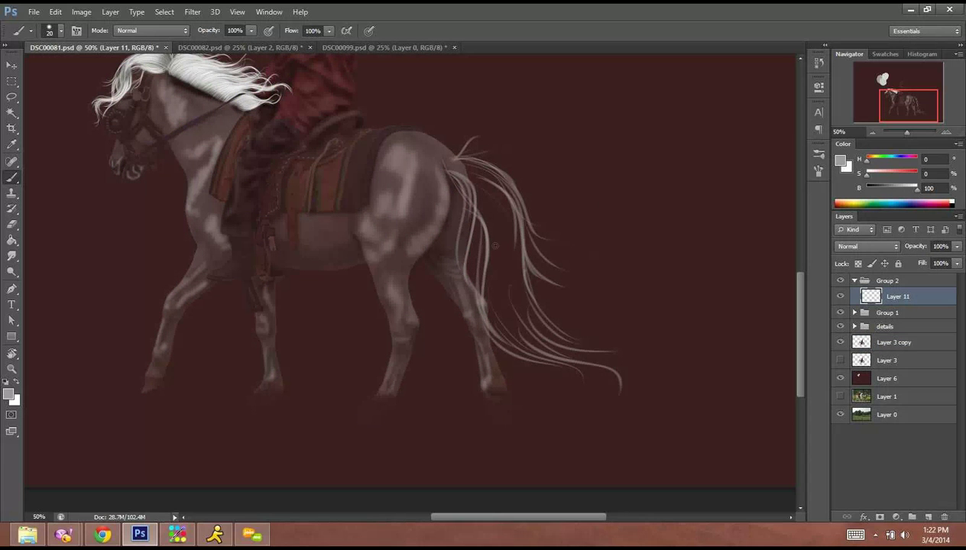
left_click_drag(459, 228, 481, 296)
left_click_drag(463, 234, 489, 327)
mouse_move(463, 252)
left_mouse_down()
mouse_move(505, 340)
mouse_move(610, 385)
left_mouse_up()
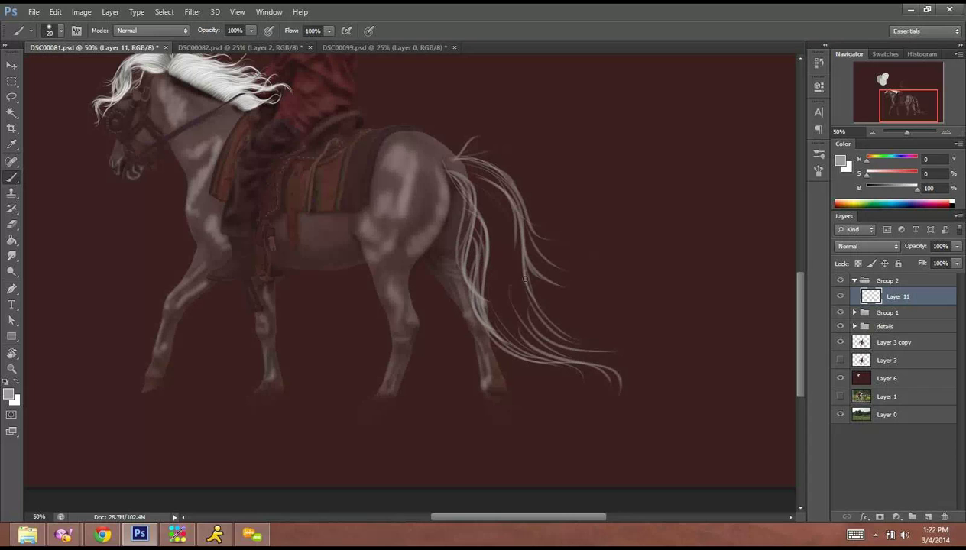
mouse_move(528, 295)
left_mouse_down()
mouse_move(562, 334)
mouse_move(596, 347)
left_mouse_up()
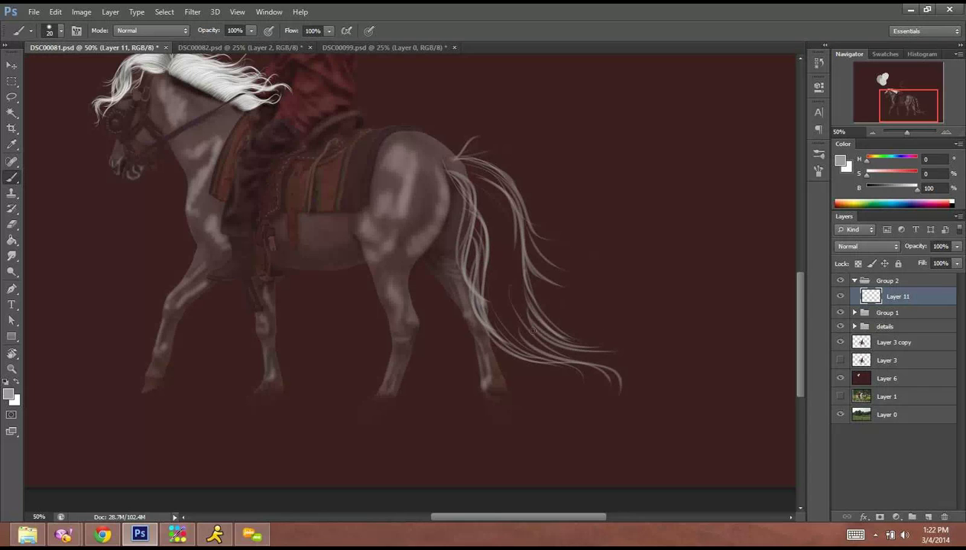
left_click_drag(531, 336, 607, 384)
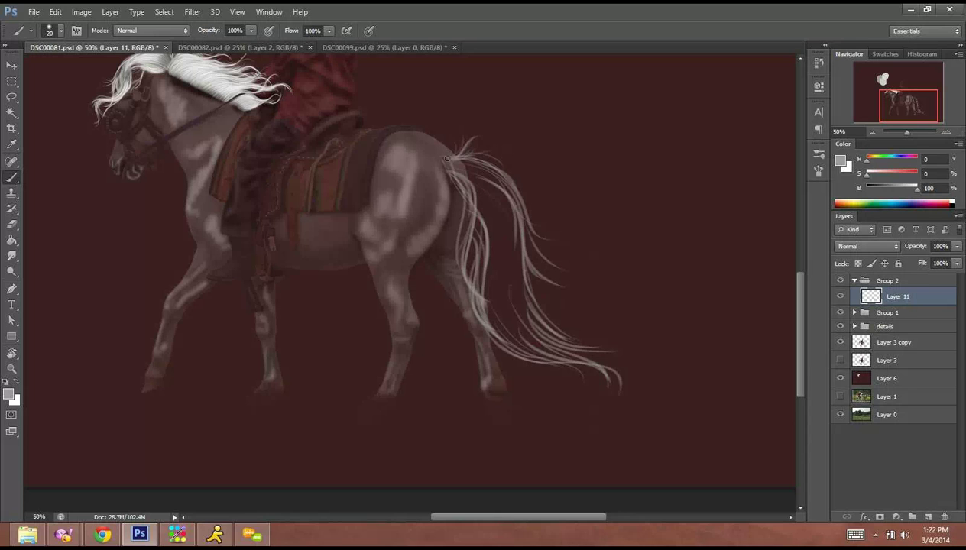
Add grey strands from the tail root along the outer curve and extend wispy ends past the tail's tip.
mouse_move(447, 160)
left_mouse_down()
mouse_move(511, 211)
mouse_move(502, 266)
left_mouse_up()
mouse_move(505, 193)
left_mouse_down()
mouse_move(533, 298)
mouse_move(608, 344)
left_mouse_up()
left_click_drag(549, 344, 636, 356)
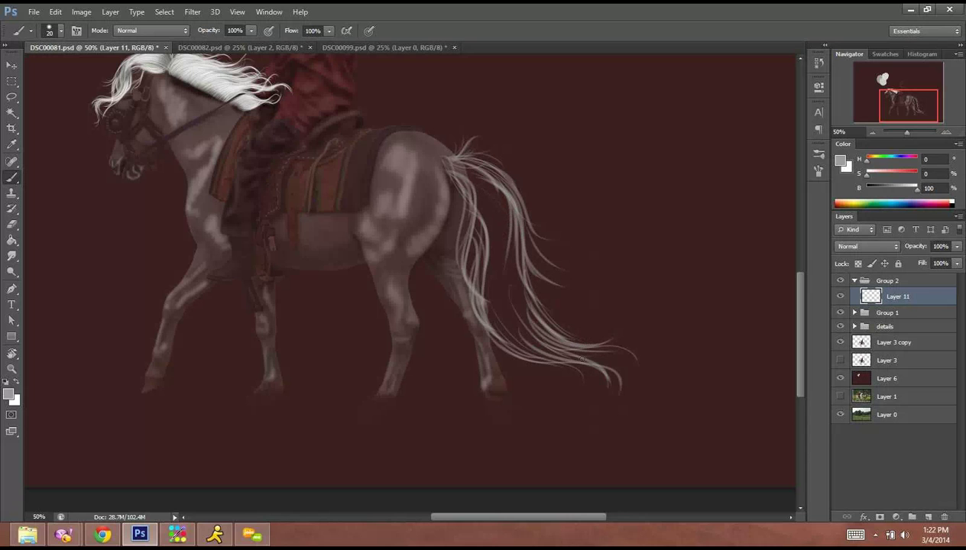
left_click_drag(544, 346, 656, 386)
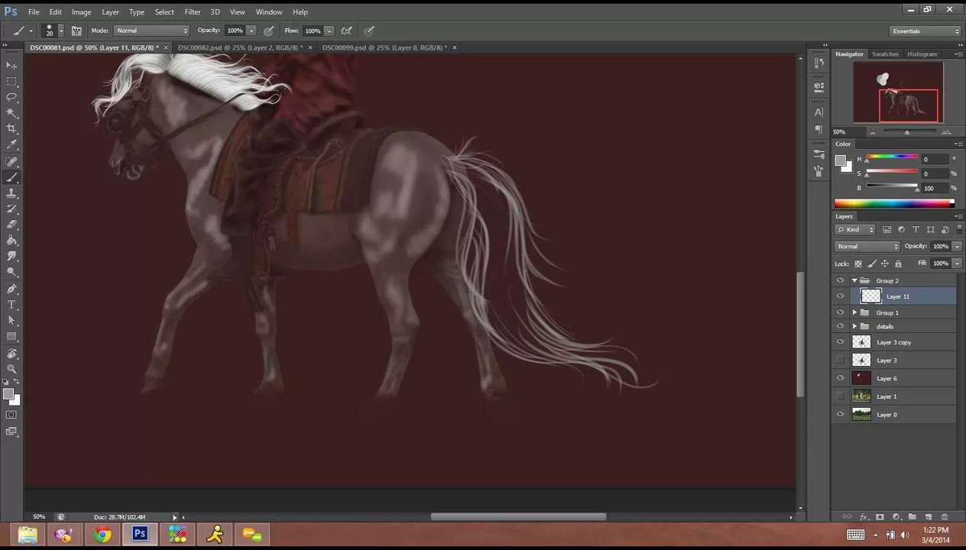
Set the brush size to 31 and block in the tail's upper outer curve with solid grey from the root downward.
left_click(873, 132)
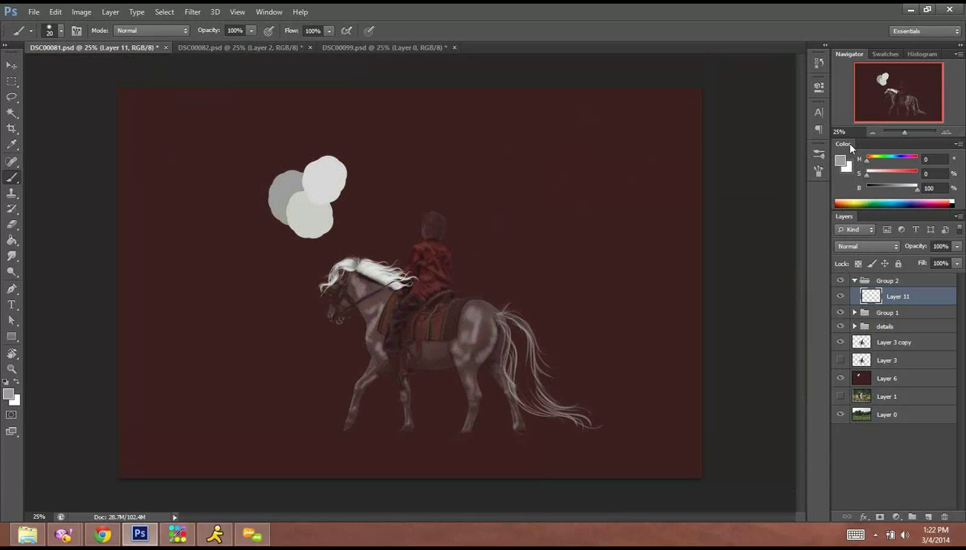
left_click(945, 133)
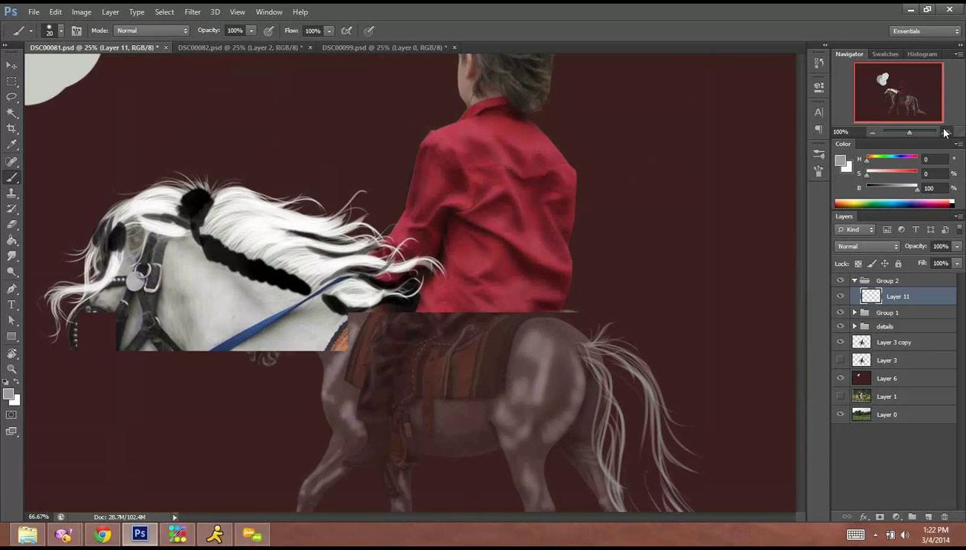
left_click_drag(611, 283, 309, 96)
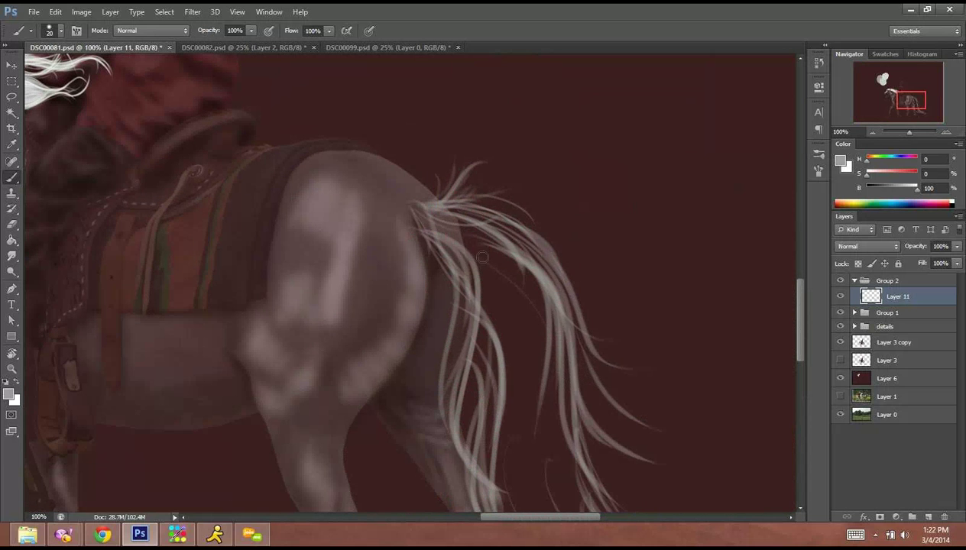
right_click(482, 258)
type("31")
key("Return")
mouse_move(419, 215)
left_mouse_down()
mouse_move(512, 238)
mouse_move(540, 269)
left_mouse_up()
mouse_move(463, 218)
left_mouse_down()
mouse_move(555, 313)
mouse_move(527, 305)
mouse_move(545, 397)
left_mouse_up()
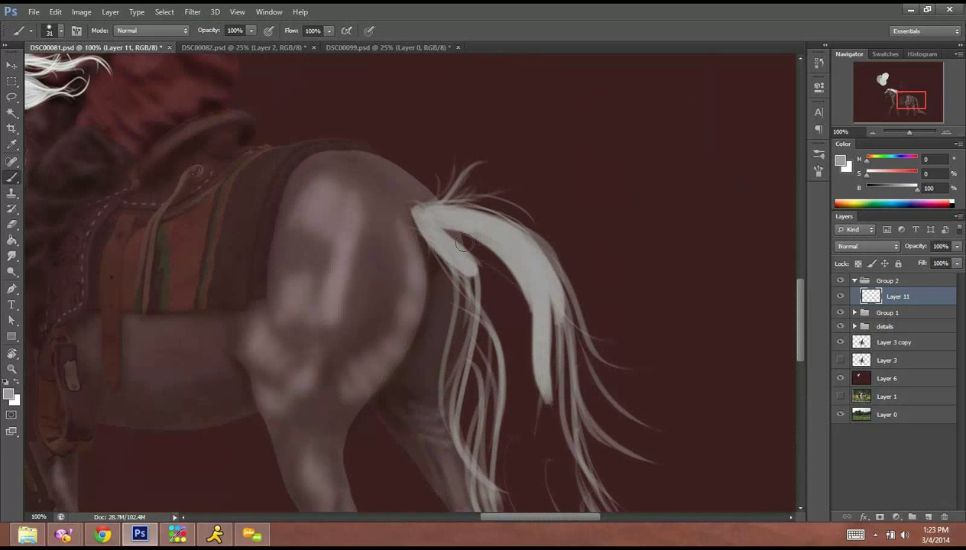
mouse_move(447, 229)
left_mouse_down()
mouse_move(511, 308)
mouse_move(537, 409)
left_mouse_up()
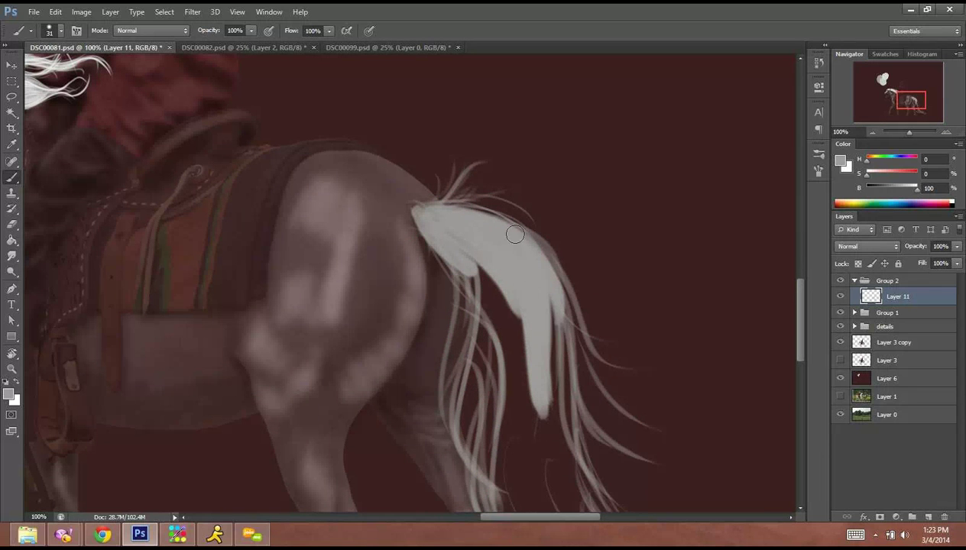
left_click_drag(514, 235, 543, 421)
left_click_drag(514, 264, 545, 412)
mouse_move(527, 337)
left_mouse_down()
mouse_move(565, 459)
mouse_move(536, 428)
left_mouse_up()
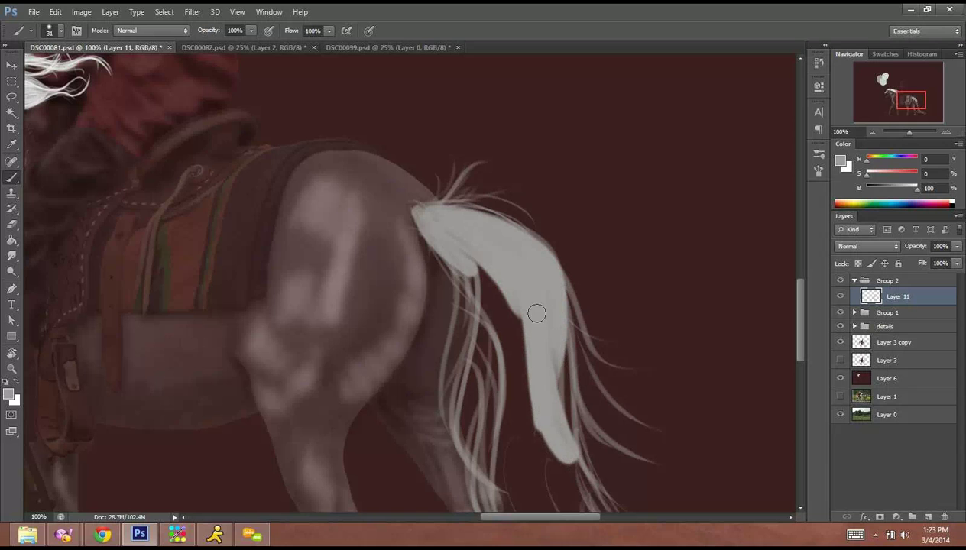
Fill the middle of the tail with grey, closing the gap between its outer mass and inner strands.
mouse_move(537, 313)
left_mouse_down()
mouse_move(549, 455)
mouse_move(509, 442)
left_mouse_up()
mouse_move(466, 264)
left_mouse_down()
mouse_move(447, 367)
mouse_move(477, 310)
mouse_move(451, 467)
left_mouse_up()
left_click_drag(487, 295, 496, 448)
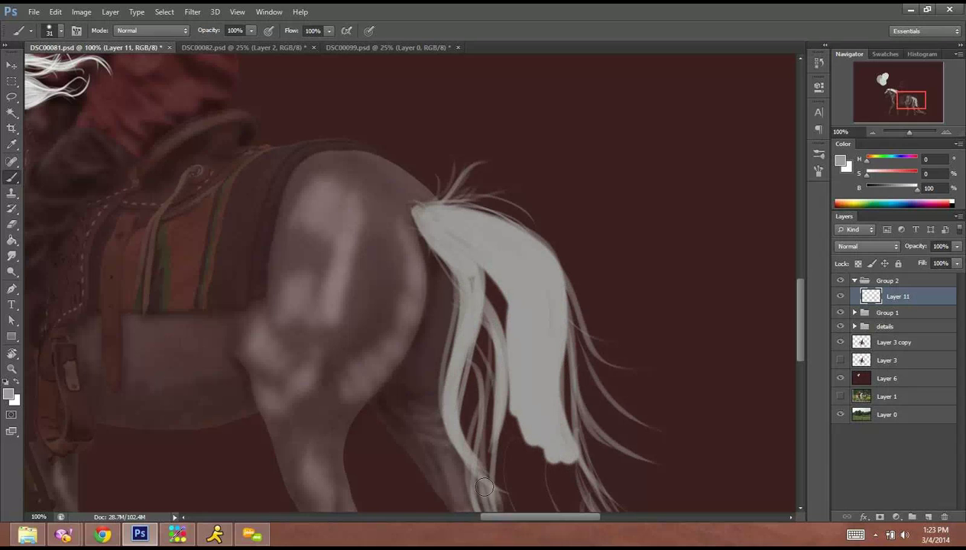
mouse_move(475, 333)
left_mouse_down()
mouse_move(470, 459)
mouse_move(493, 428)
left_mouse_up()
left_click_drag(496, 367, 527, 485)
left_click_drag(478, 298, 493, 352)
left_click_drag(473, 260, 498, 421)
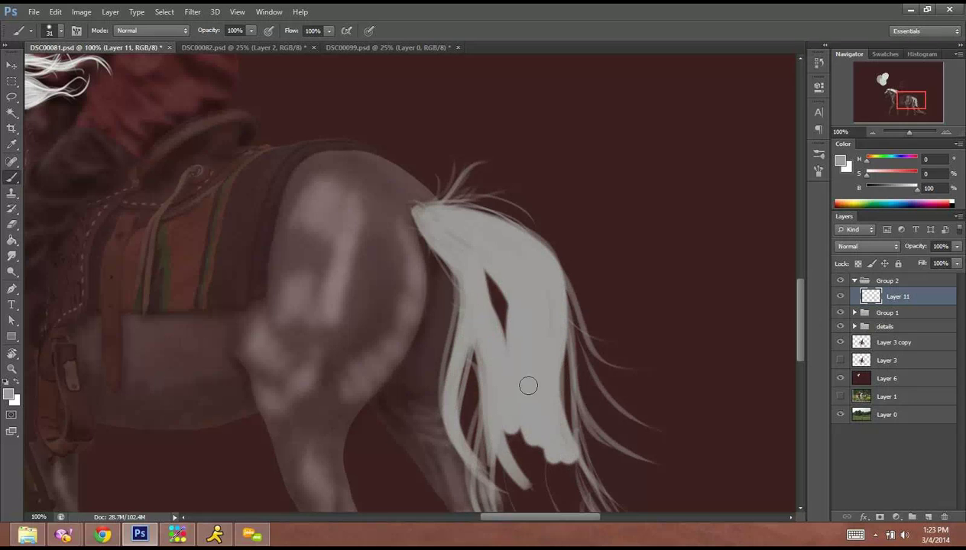
mouse_move(491, 277)
left_mouse_down()
mouse_move(531, 400)
mouse_move(531, 479)
left_mouse_up()
left_click_drag(510, 405, 518, 475)
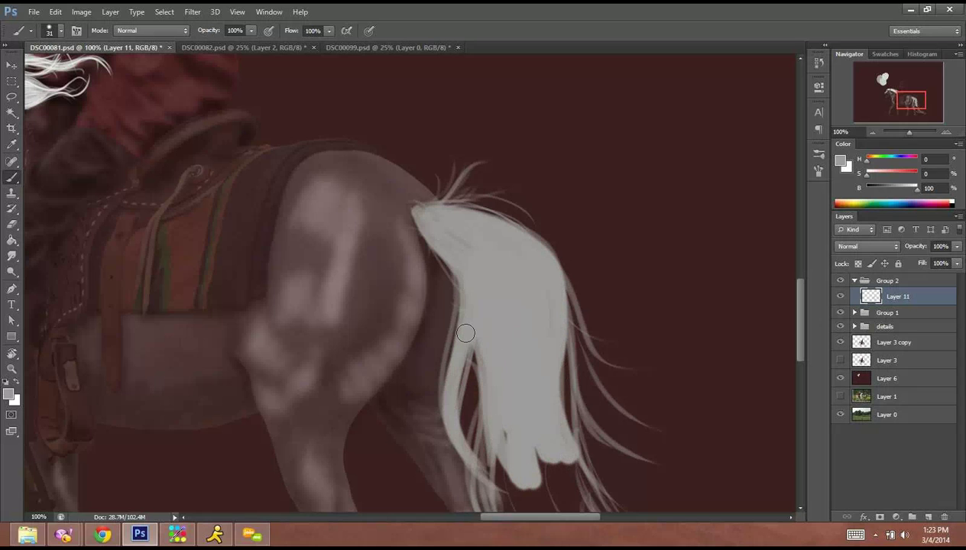
Fill the tail's inner edge beside the hind leg with grey, undoing the last misplaced stroke.
left_click_drag(461, 330, 480, 393)
left_click_drag(465, 348, 499, 468)
mouse_move(503, 421)
left_mouse_down()
mouse_move(455, 238)
mouse_move(432, 320)
left_mouse_up()
left_click_drag(430, 269, 470, 359)
mouse_move(419, 243)
left_mouse_down()
mouse_move(460, 384)
mouse_move(573, 436)
left_mouse_up()
key("ctrl+z")
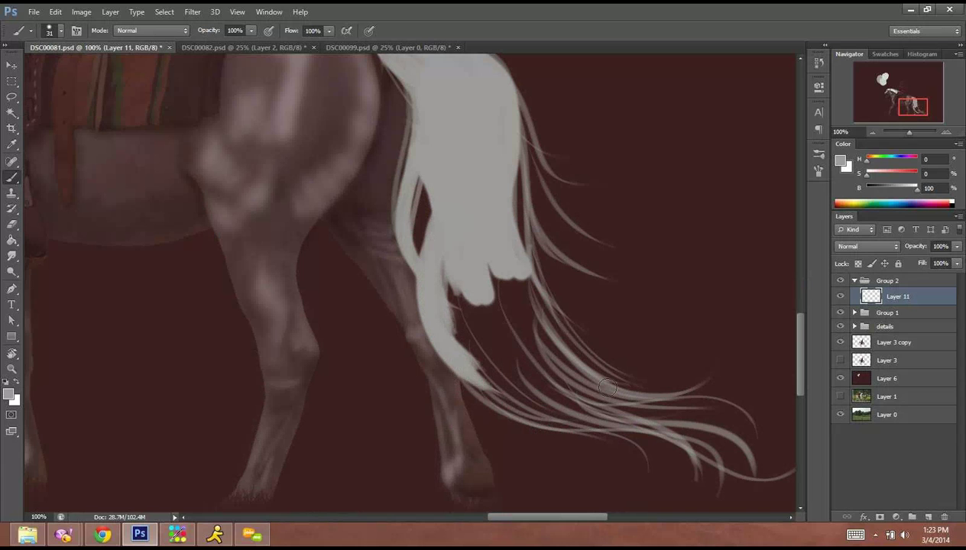
Block in the lower tail with solid grey down to where the tip strands fan out, narrowing the inner gap.
mouse_move(439, 334)
left_mouse_down()
mouse_move(570, 418)
mouse_move(588, 419)
left_mouse_up()
left_click_drag(438, 292, 601, 410)
mouse_move(479, 228)
left_mouse_down()
mouse_move(521, 327)
mouse_move(579, 398)
left_mouse_up()
mouse_move(497, 248)
left_mouse_down()
mouse_move(560, 371)
mouse_move(578, 382)
left_mouse_up()
mouse_move(483, 288)
left_mouse_down()
mouse_move(539, 402)
mouse_move(444, 259)
mouse_move(533, 407)
left_mouse_up()
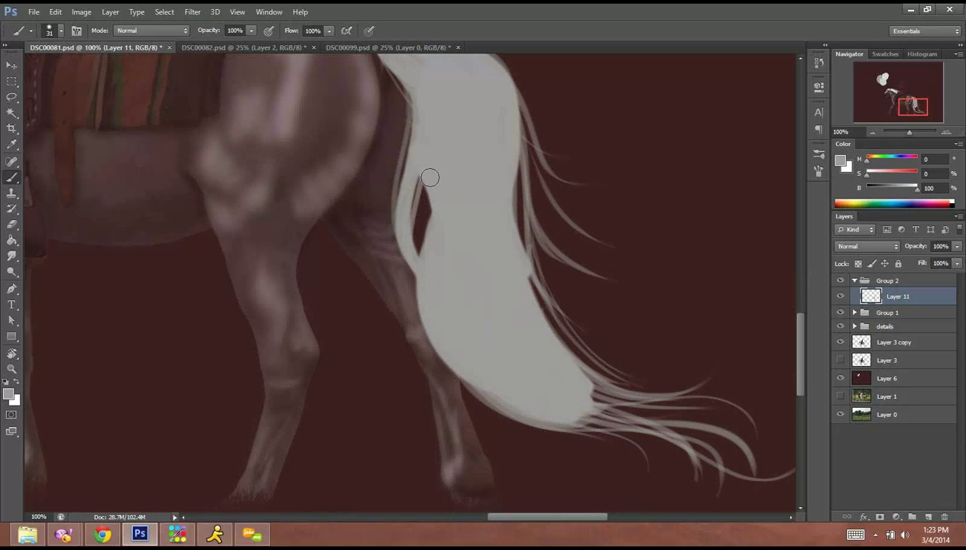
left_click_drag(430, 177, 428, 253)
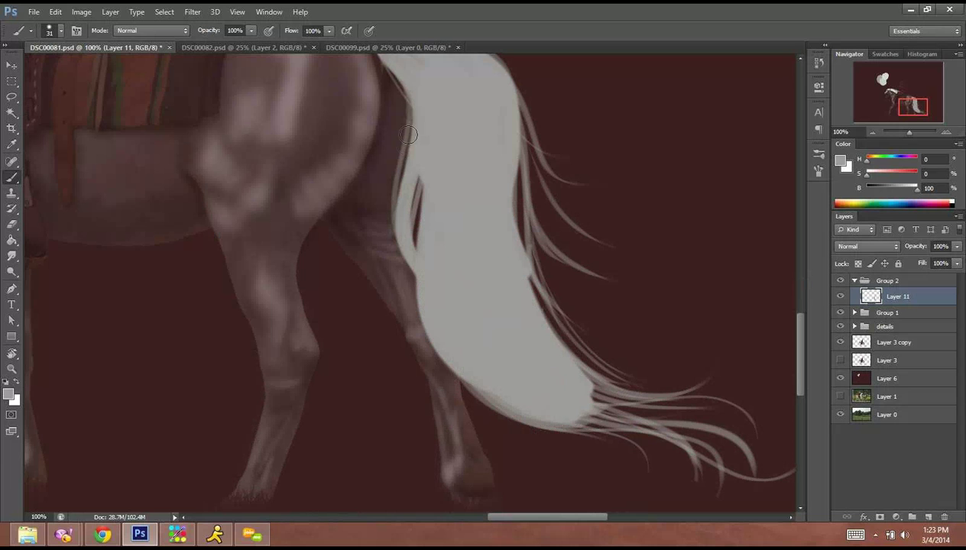
Touch up the grey fill below the tail root and extend it into the strands at the lower end.
left_click_drag(446, 286, 495, 488)
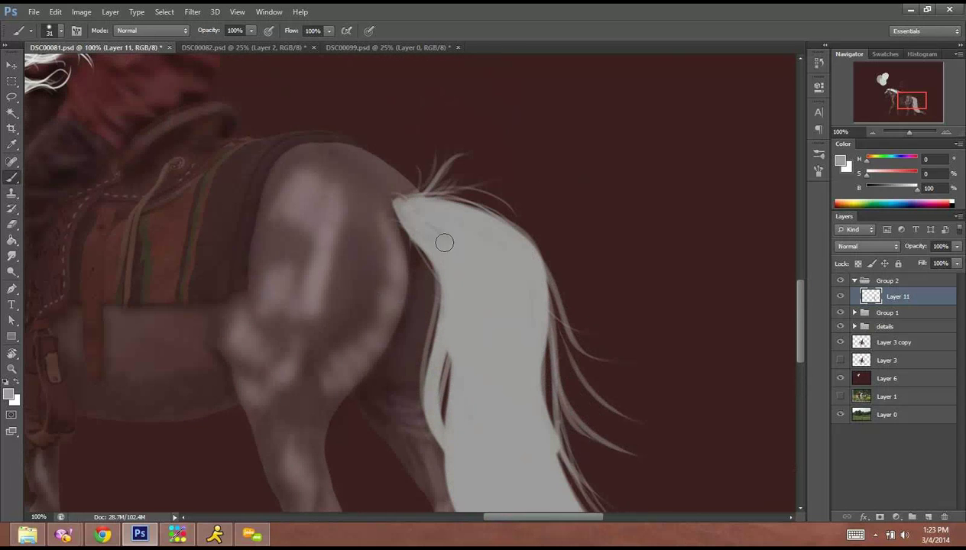
left_click_drag(427, 245, 442, 337)
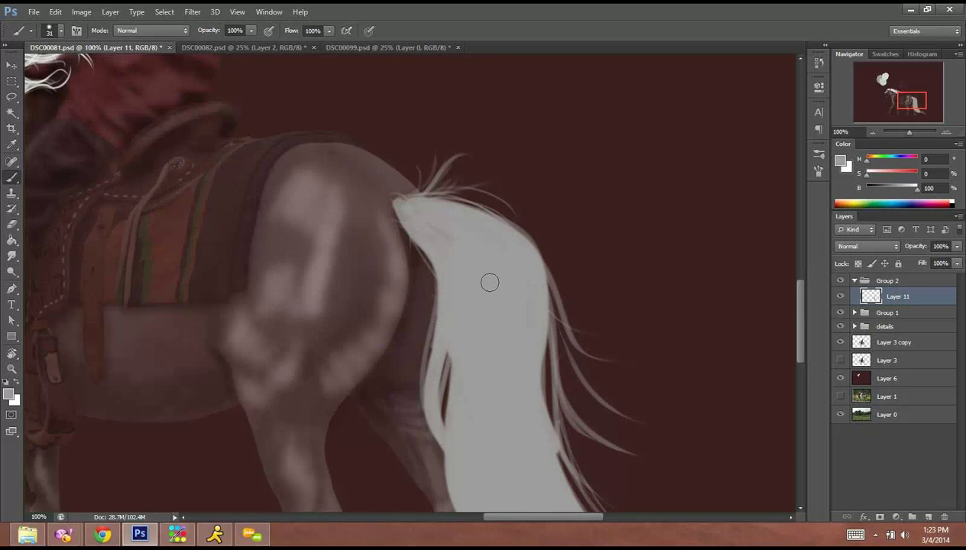
mouse_move(550, 376)
left_mouse_down()
mouse_move(458, 220)
mouse_move(454, 177)
mouse_move(438, 161)
left_mouse_up()
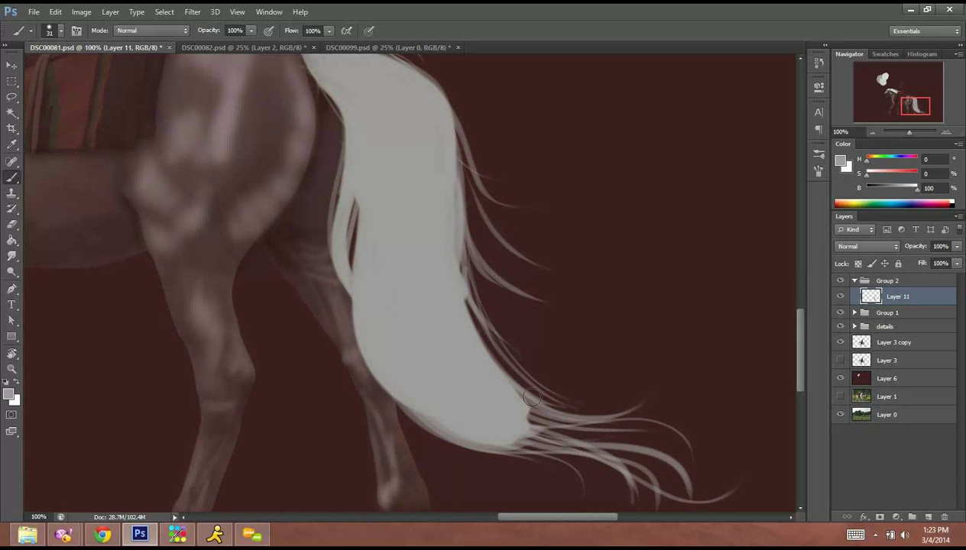
mouse_move(523, 393)
left_mouse_down()
mouse_move(460, 183)
mouse_move(567, 427)
mouse_move(599, 443)
left_mouse_up()
left_click_drag(519, 435, 672, 462)
Reduce the brush size to 16 and thicken the tail's tip with curling grey strands of varied length.
mouse_move(383, 353)
left_mouse_down()
mouse_move(350, 342)
mouse_move(378, 386)
left_mouse_up()
right_click(375, 357)
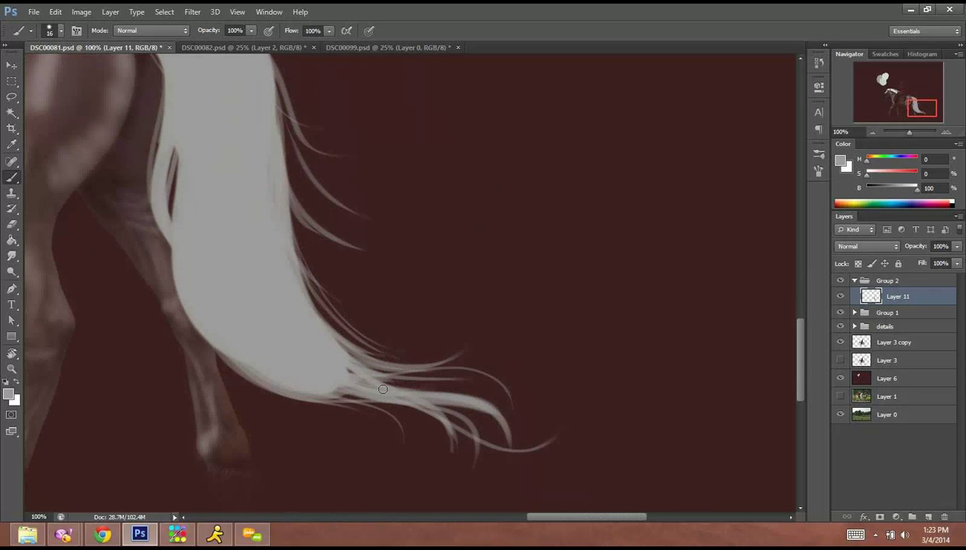
mouse_move(314, 382)
left_mouse_down()
mouse_move(382, 396)
mouse_move(459, 460)
left_mouse_up()
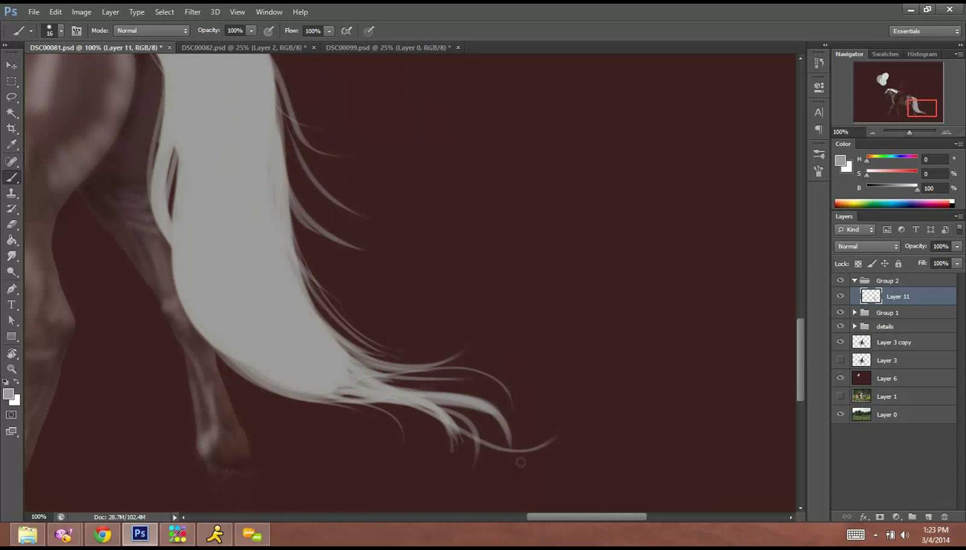
left_click_drag(451, 425, 500, 468)
left_click_drag(348, 354, 420, 366)
left_click_drag(335, 335, 431, 367)
left_click_drag(332, 334, 466, 350)
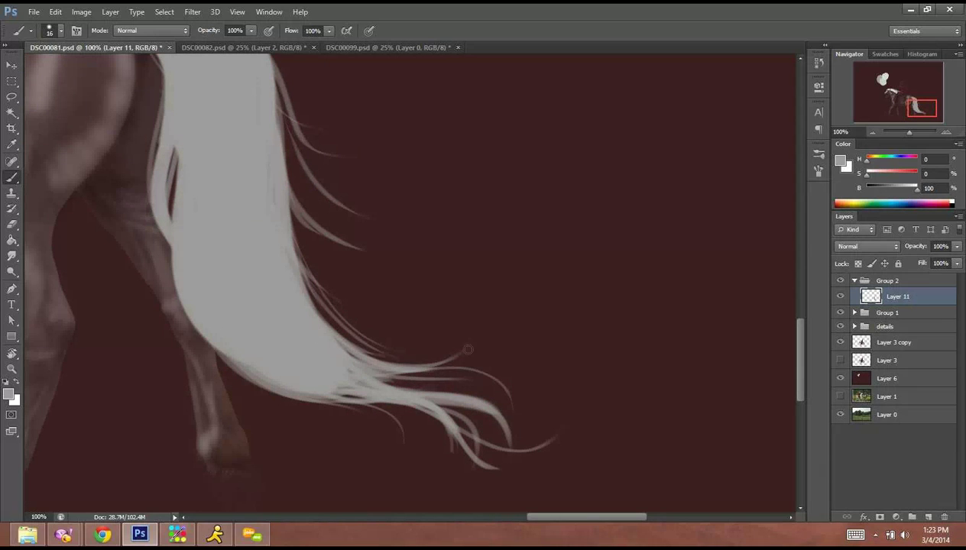
mouse_move(348, 348)
left_mouse_down()
mouse_move(521, 380)
mouse_move(525, 399)
left_mouse_up()
mouse_move(368, 370)
left_mouse_down()
mouse_move(428, 385)
mouse_move(610, 467)
left_mouse_up()
Fill the dark gaps where the solid tail narrows into the tip strands.
mouse_move(327, 347)
left_mouse_down()
mouse_move(245, 333)
mouse_move(342, 380)
left_mouse_up()
left_click_drag(255, 332, 382, 375)
left_click_drag(248, 331, 363, 359)
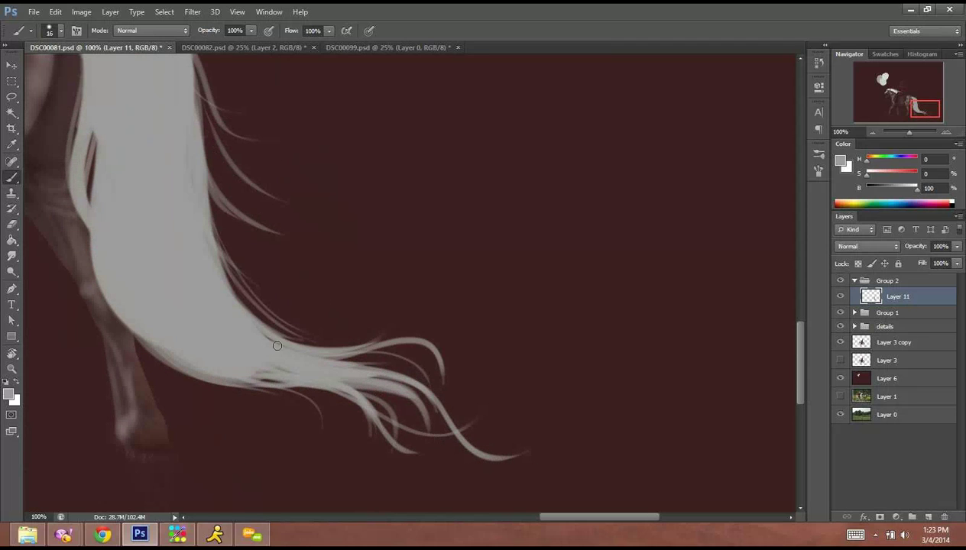
mouse_move(228, 342)
left_mouse_down()
mouse_move(295, 364)
mouse_move(267, 383)
mouse_move(262, 363)
mouse_move(359, 389)
mouse_move(308, 370)
mouse_move(360, 366)
left_mouse_up()
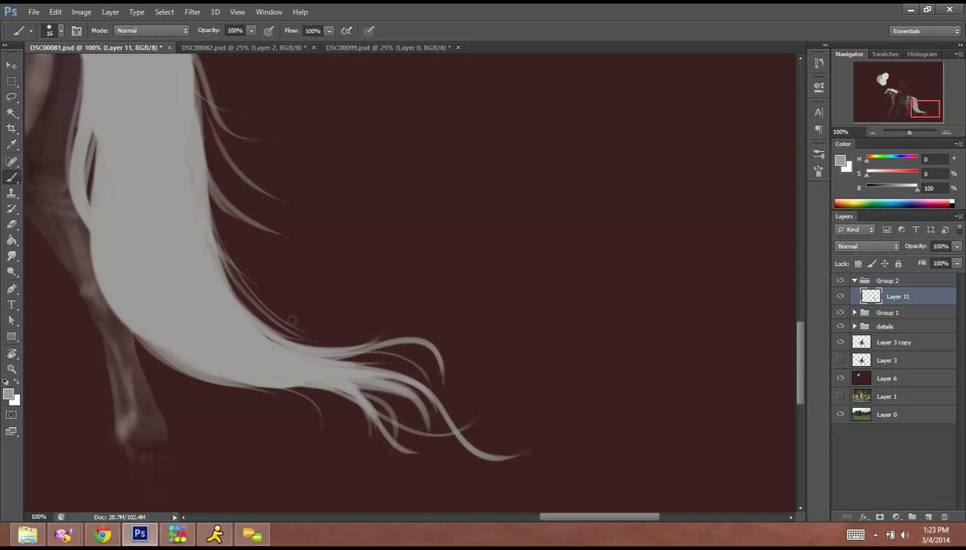
Thicken the loose strands along the tail's outer edge and add flowing ones curving toward the tip.
left_click_drag(229, 239, 269, 299)
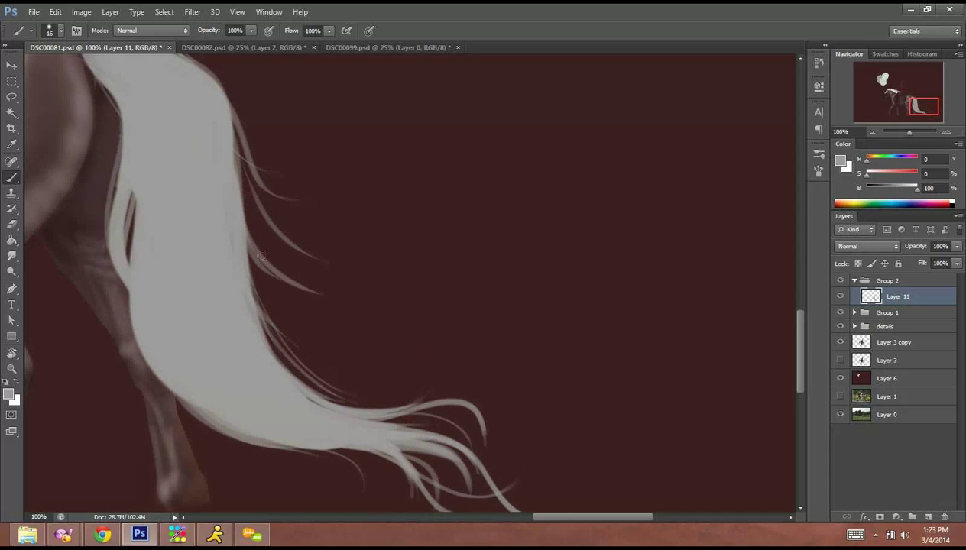
left_click_drag(249, 239, 294, 279)
left_click_drag(251, 264, 336, 309)
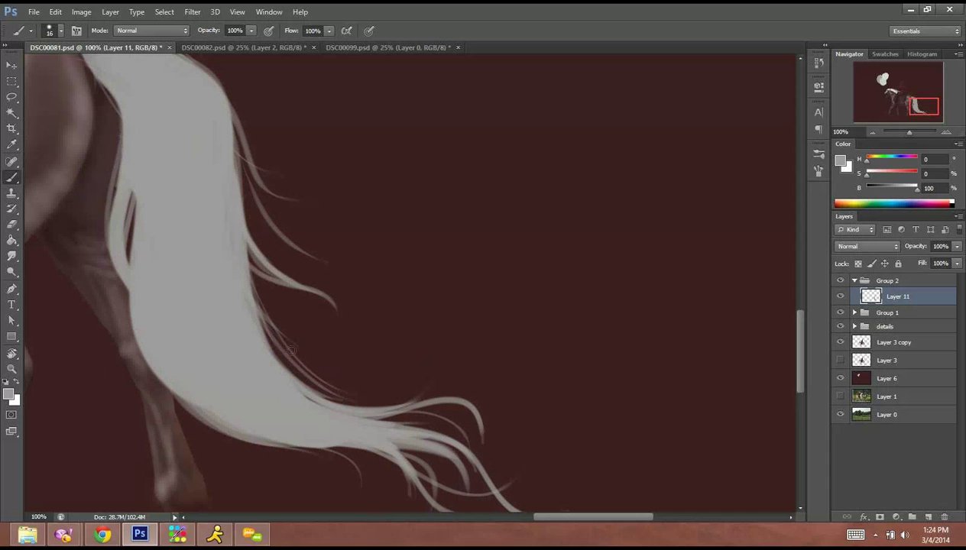
left_click_drag(252, 258, 293, 348)
mouse_move(251, 291)
left_mouse_down()
mouse_move(318, 383)
mouse_move(358, 402)
left_mouse_up()
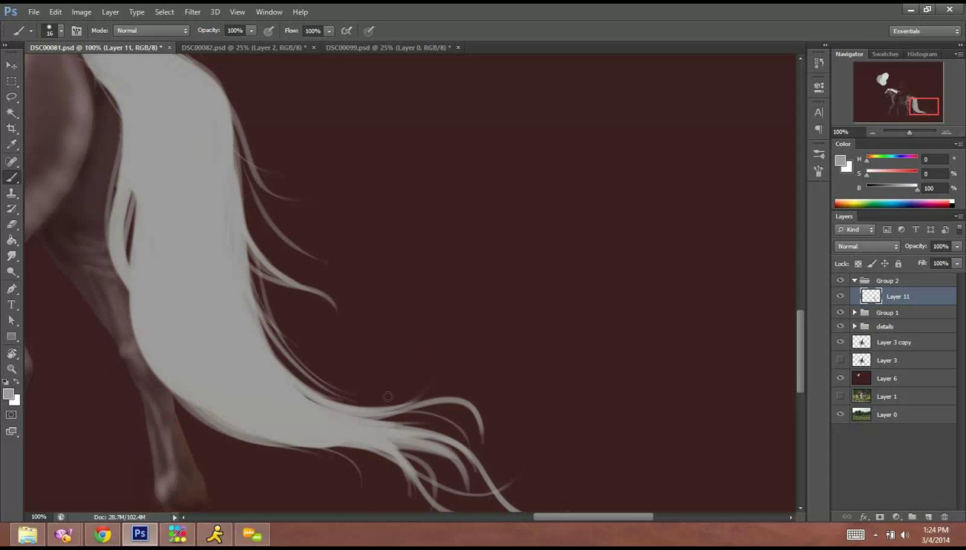
left_click_drag(266, 306, 362, 398)
mouse_move(273, 344)
left_mouse_down()
mouse_move(366, 399)
mouse_move(364, 365)
mouse_move(287, 384)
mouse_move(471, 451)
mouse_move(464, 390)
left_mouse_up()
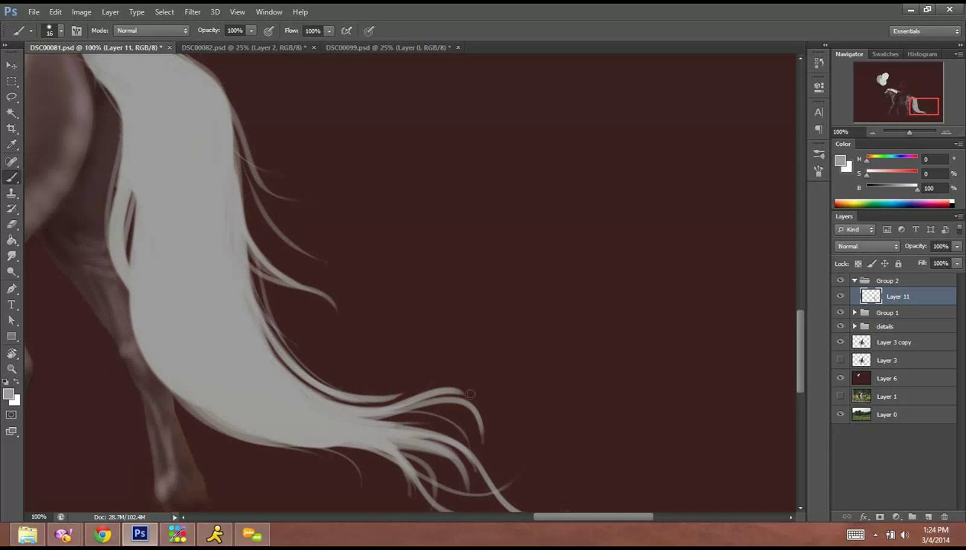
left_click(874, 133)
left_click(874, 133)
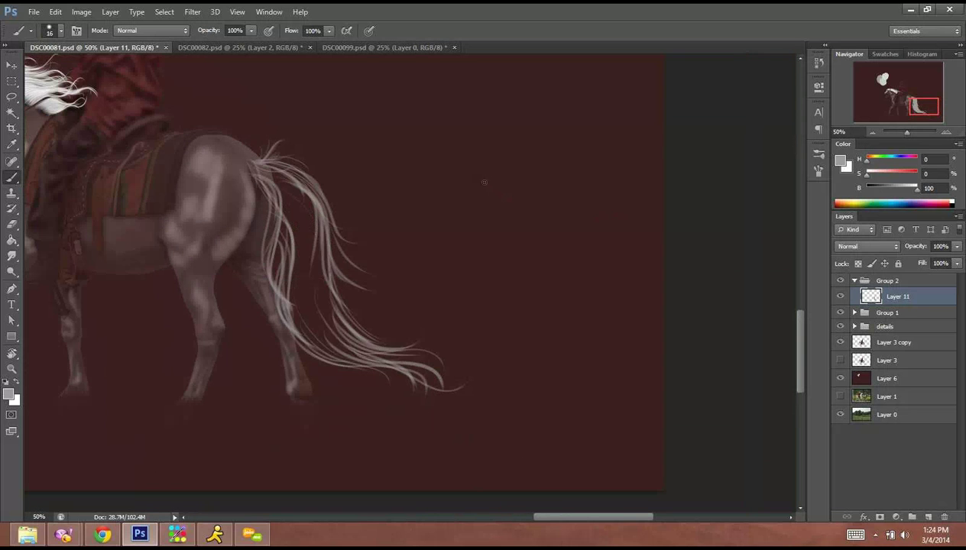
Erase the entire painted tail from Layer 11 and set the brush to 25 px for repainting it.
left_click_drag(528, 224, 607, 246)
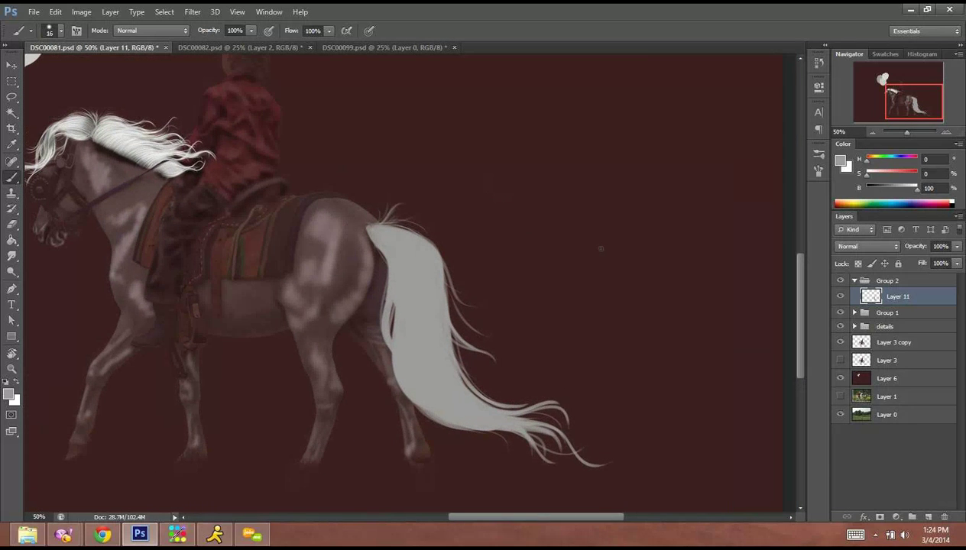
left_click(12, 225)
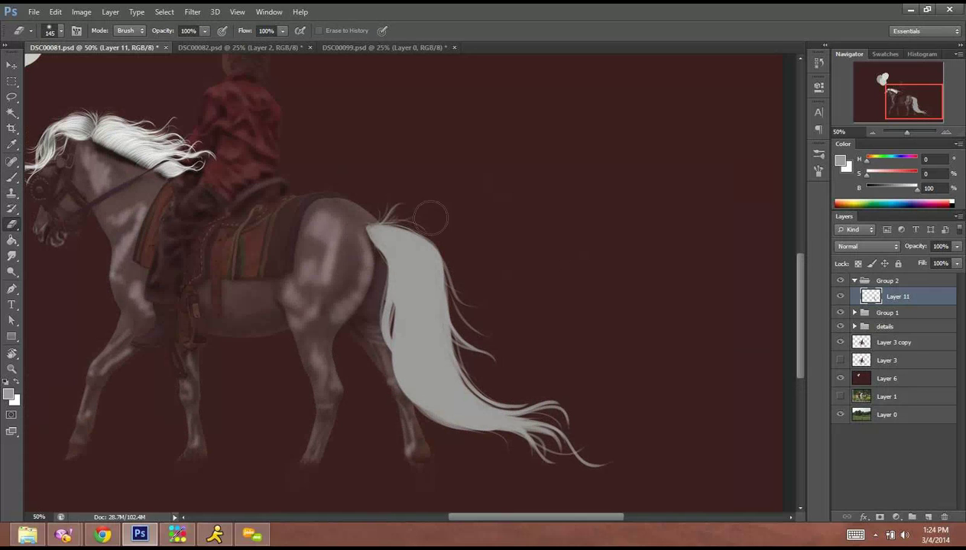
left_click_drag(362, 242, 404, 190)
left_click_drag(379, 264, 435, 169)
mouse_move(383, 317)
left_mouse_down()
mouse_move(453, 199)
mouse_move(467, 247)
mouse_move(455, 328)
mouse_move(571, 409)
mouse_move(607, 453)
mouse_move(539, 459)
left_mouse_up()
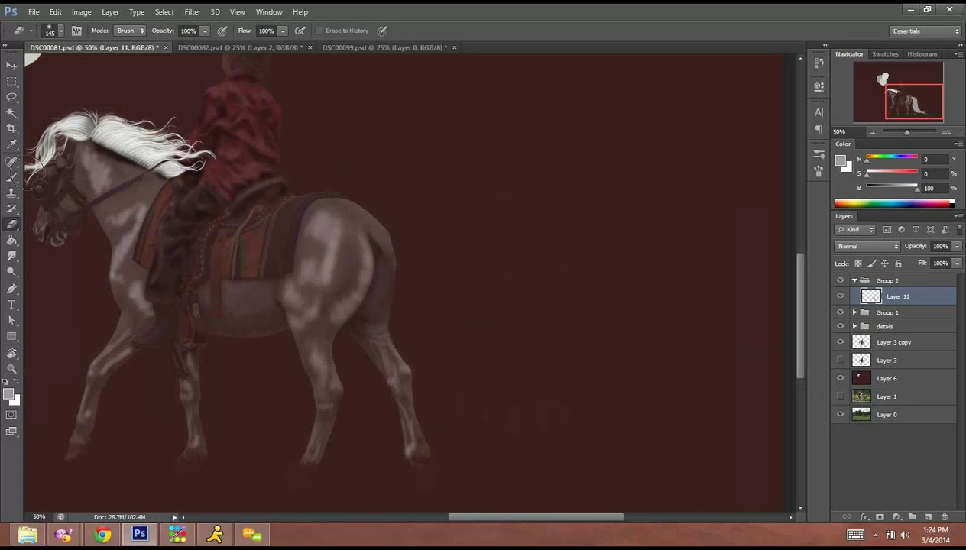
left_click(11, 176)
right_click(411, 263)
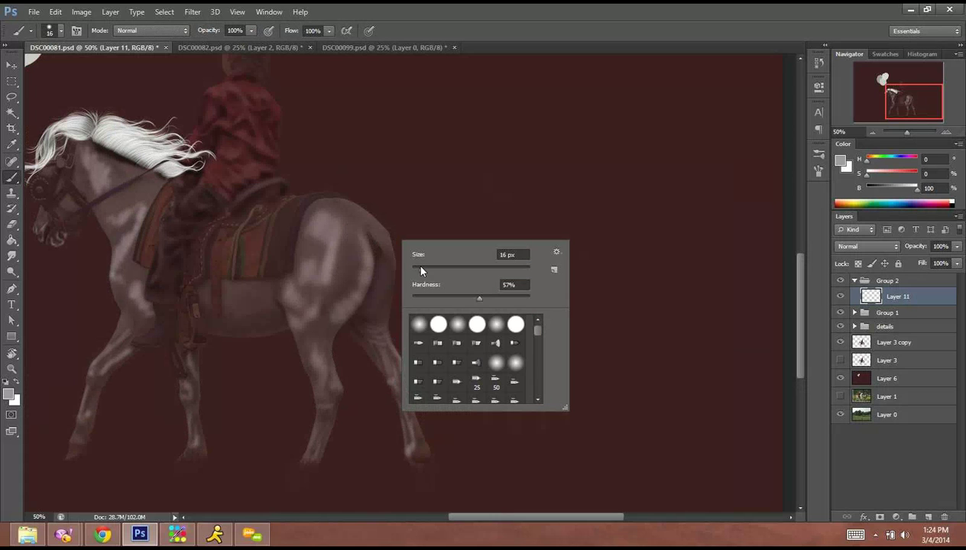
Sketch the new tail's inner and outer contours with long grey strands flowing from the tail root toward the ground.
left_click_drag(374, 222, 410, 255)
mouse_move(375, 223)
left_mouse_down()
mouse_move(411, 242)
mouse_move(417, 233)
mouse_move(447, 290)
left_mouse_up()
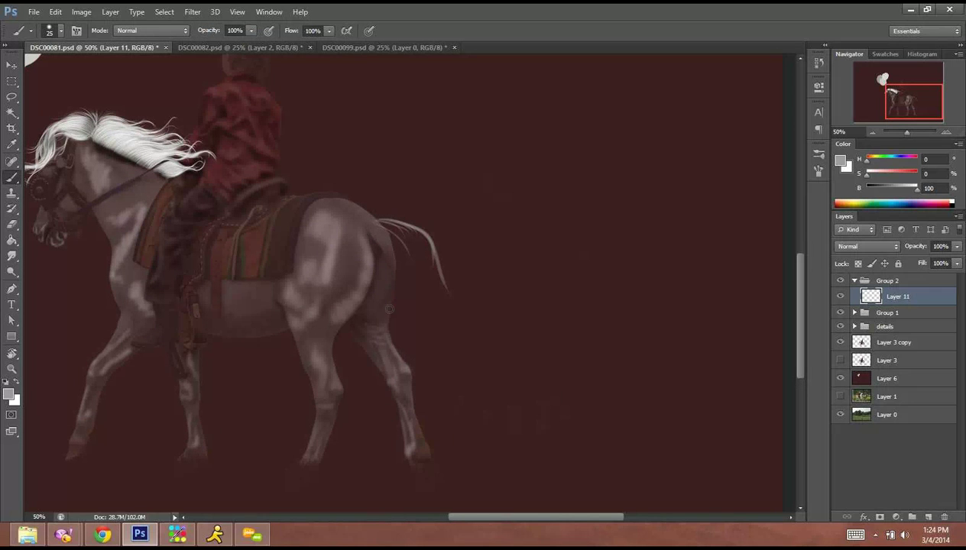
left_click_drag(389, 253, 396, 336)
left_click_drag(382, 224, 392, 396)
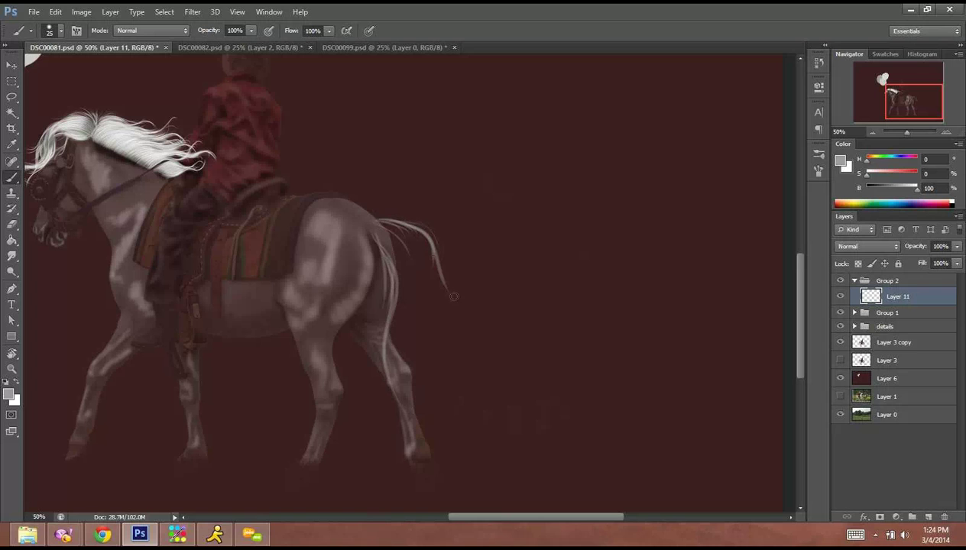
left_click_drag(439, 242, 456, 308)
mouse_move(441, 268)
left_mouse_down()
mouse_move(461, 312)
mouse_move(442, 356)
mouse_move(448, 343)
mouse_move(468, 417)
left_mouse_up()
left_click_drag(397, 384, 460, 436)
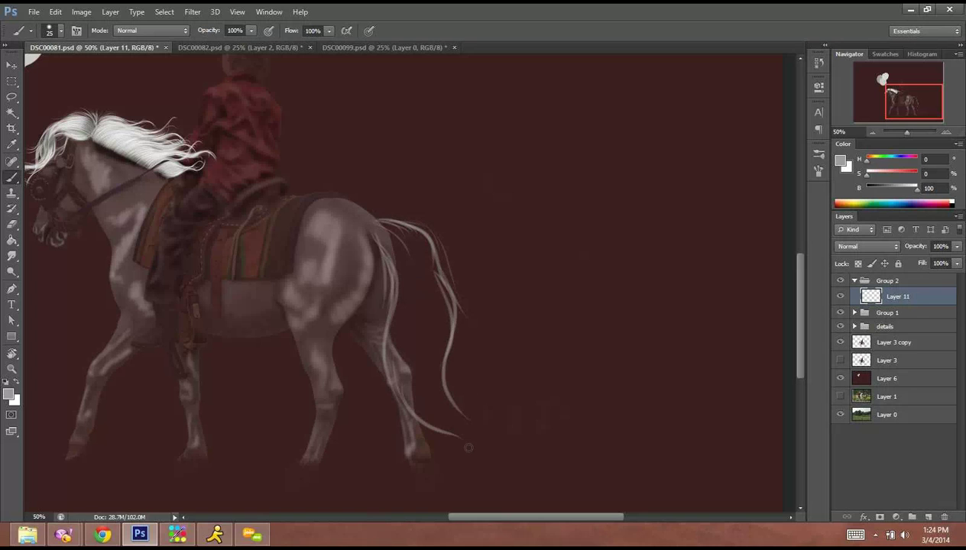
Sketch curved strands sweeping outward to form the tail's tip, undoing and redrawing the unsatisfactory strokes.
mouse_move(417, 399)
left_mouse_down()
mouse_move(499, 462)
mouse_move(491, 458)
left_mouse_up()
key("ctrl+alt+z")
key("ctrl+alt+z")
mouse_move(435, 406)
left_mouse_down()
mouse_move(494, 431)
mouse_move(530, 477)
left_mouse_up()
mouse_move(433, 381)
left_mouse_down()
mouse_move(475, 422)
mouse_move(549, 463)
left_mouse_up()
mouse_move(448, 426)
left_mouse_down()
mouse_move(519, 433)
mouse_move(472, 422)
mouse_move(539, 433)
mouse_move(482, 431)
mouse_move(549, 468)
left_mouse_up()
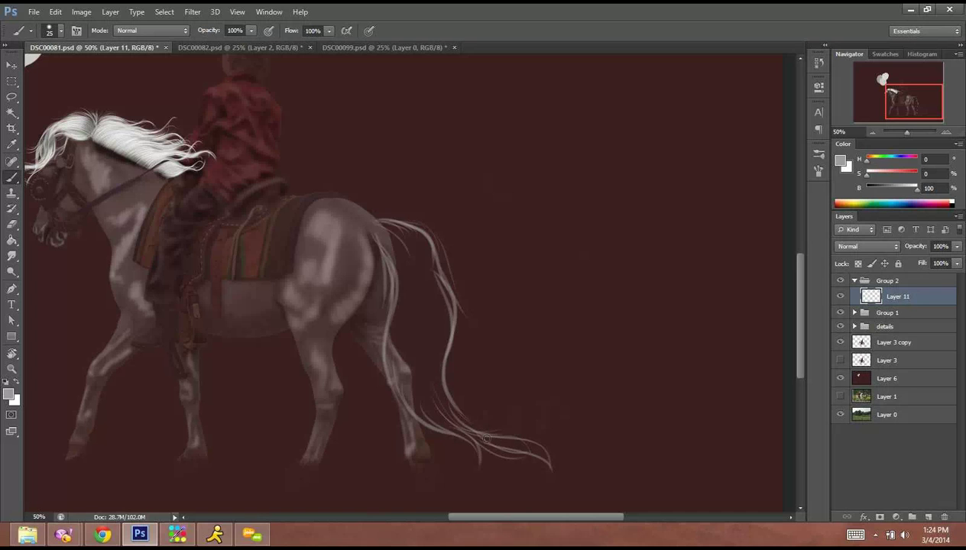
key("ctrl+z")
left_click_drag(462, 426, 550, 456)
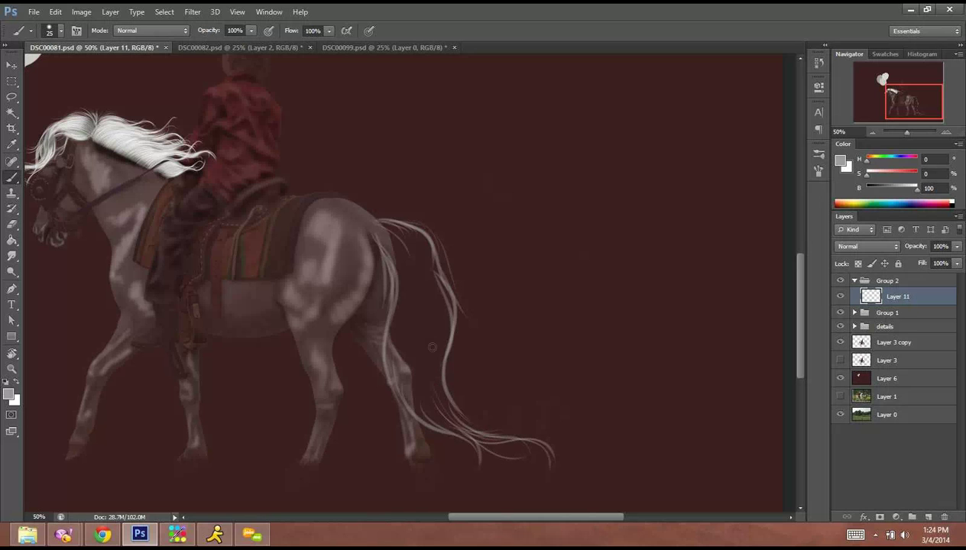
Add a few short grey strands around the tail root and its upper arc.
left_click_drag(425, 268, 438, 304)
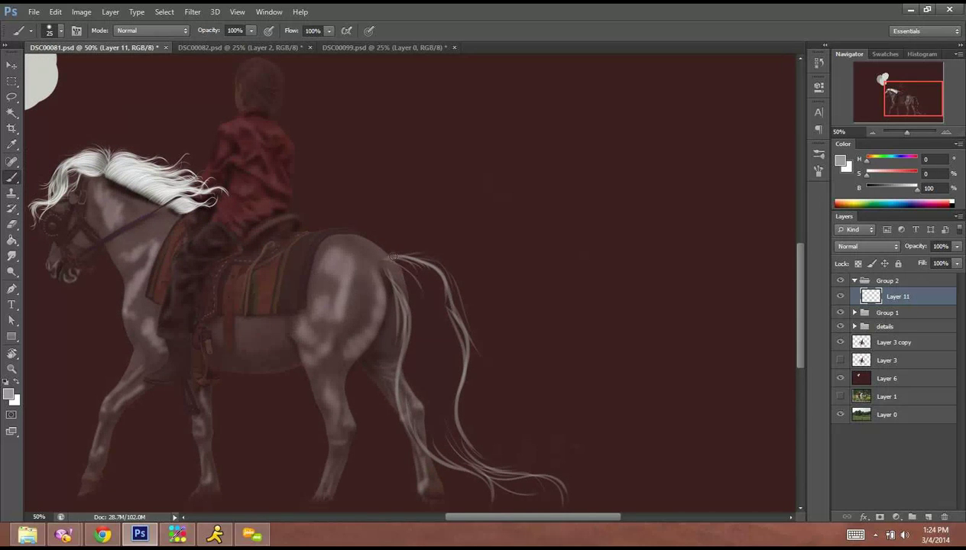
mouse_move(392, 254)
left_mouse_down()
mouse_move(441, 279)
mouse_move(444, 270)
mouse_move(441, 312)
mouse_move(438, 265)
mouse_move(454, 297)
left_mouse_up()
mouse_move(419, 265)
left_mouse_down()
mouse_move(457, 310)
mouse_move(440, 375)
left_mouse_up()
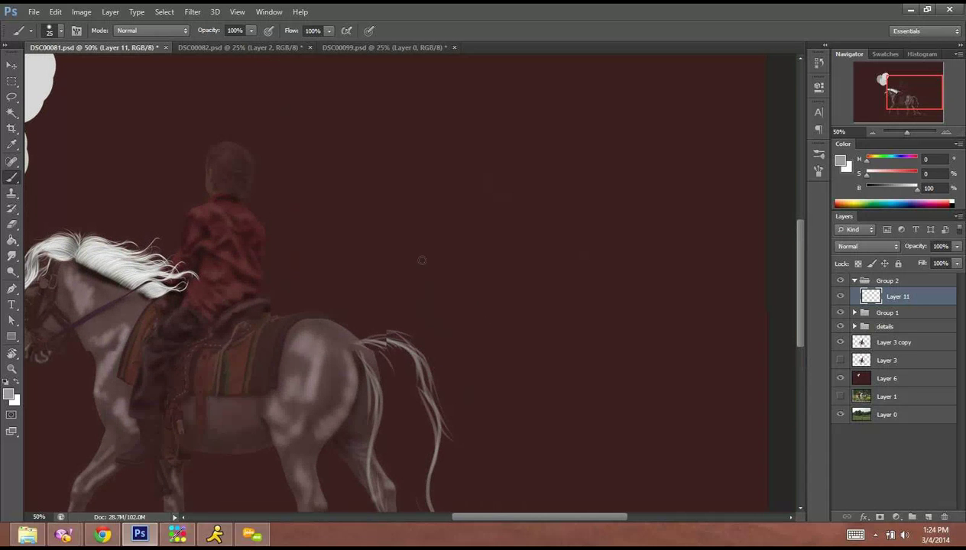
Write "Hi" with a small heart on the empty background behind the rider.
left_click_drag(422, 259, 486, 325)
mouse_move(437, 245)
left_mouse_down()
mouse_move(483, 299)
mouse_move(504, 282)
left_mouse_up()
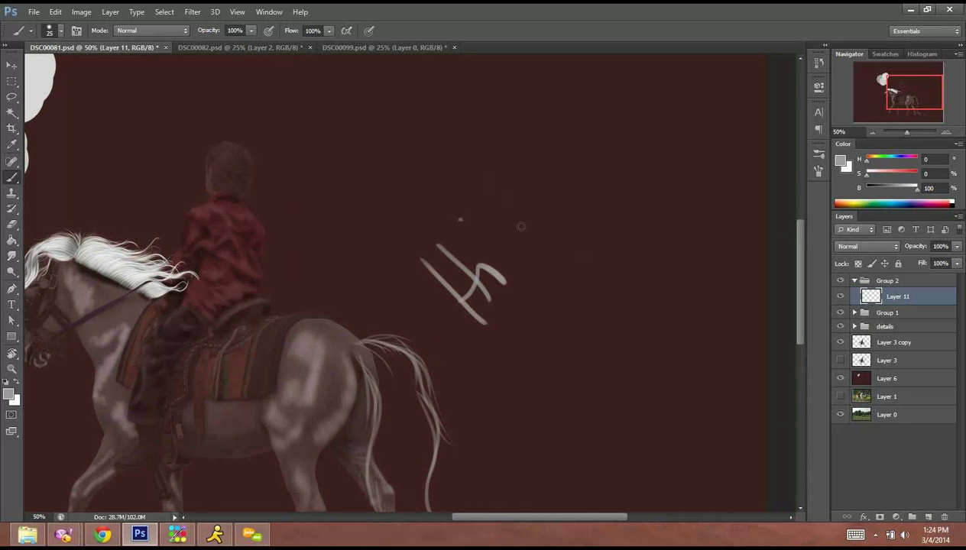
mouse_move(512, 215)
left_mouse_down()
mouse_move(540, 251)
mouse_move(514, 200)
mouse_move(543, 251)
left_mouse_up()
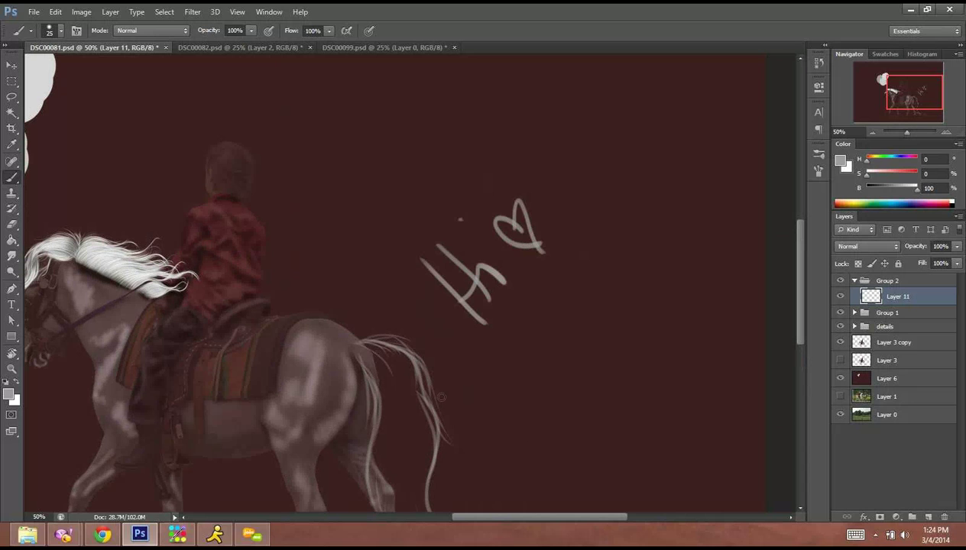
Erase the handwritten greeting and heart along with all the sketched tail strands.
left_click(12, 224)
mouse_move(416, 249)
left_mouse_down()
mouse_move(451, 288)
mouse_move(549, 231)
mouse_move(438, 274)
mouse_move(399, 361)
left_mouse_up()
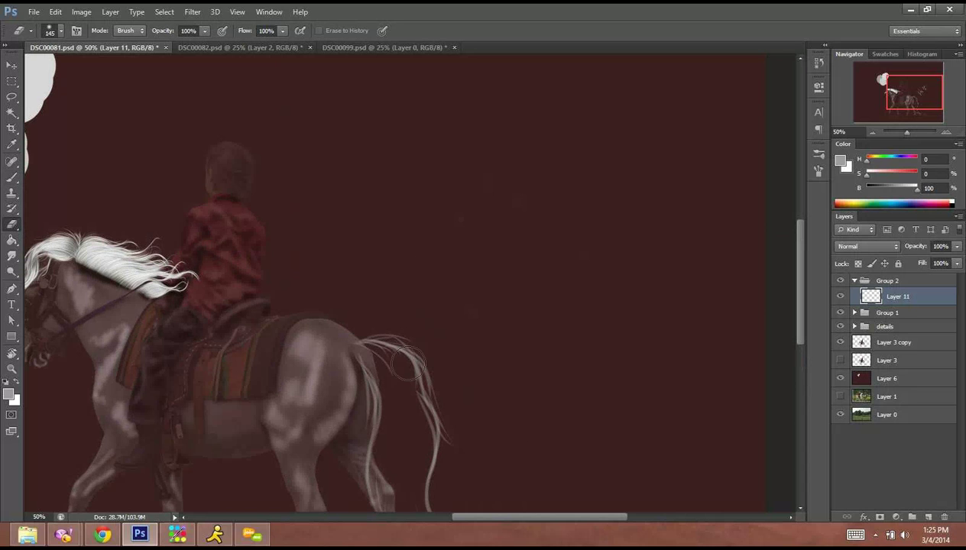
left_click_drag(494, 316, 489, 174)
mouse_move(420, 202)
left_mouse_down()
mouse_move(392, 166)
mouse_move(346, 259)
mouse_move(339, 352)
mouse_move(354, 401)
mouse_move(424, 310)
mouse_move(446, 438)
mouse_move(509, 402)
left_mouse_up()
Paint short wispy grey strands at the tail root and the first strands arching outward and down at 100% zoom.
left_click(12, 176)
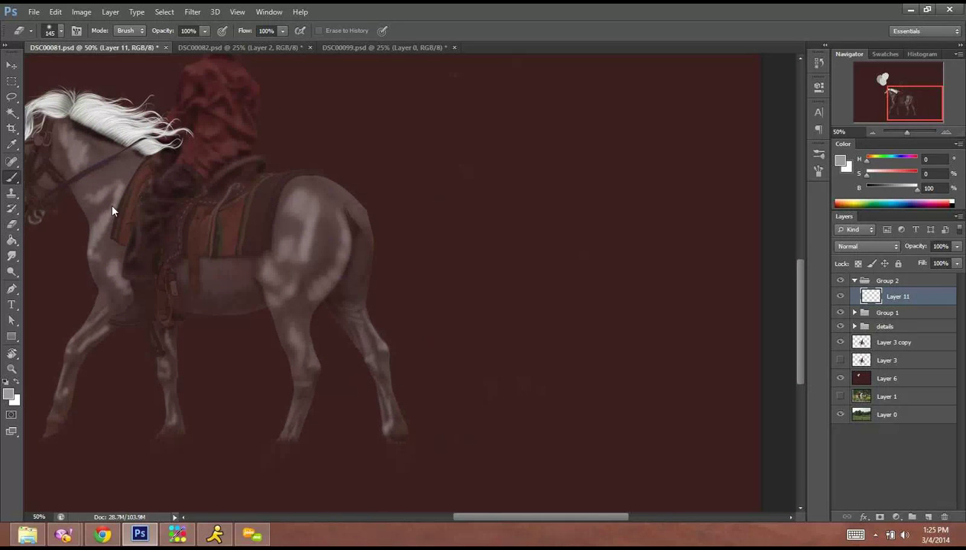
mouse_move(445, 259)
left_mouse_down()
mouse_move(507, 315)
mouse_move(535, 323)
left_mouse_up()
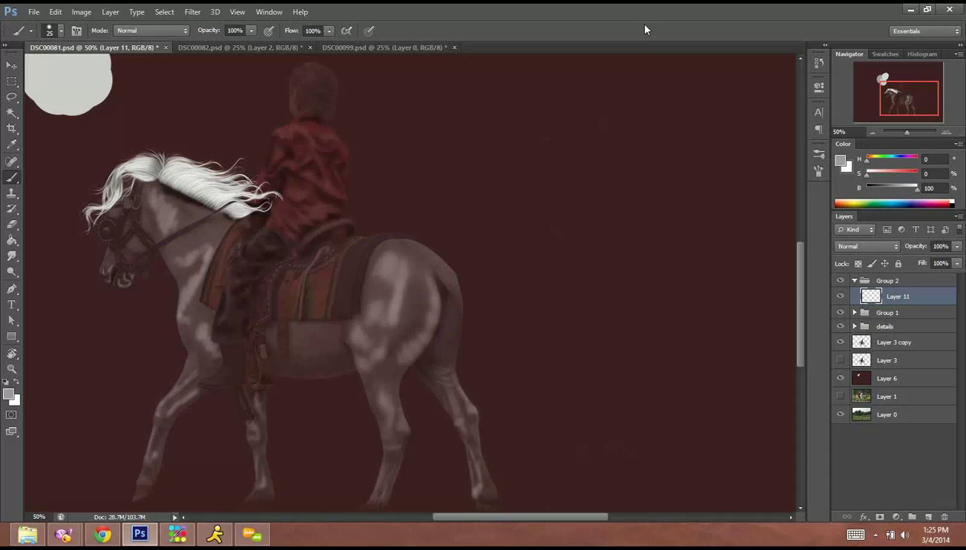
left_click(946, 132)
left_click(945, 132)
mouse_move(418, 236)
left_mouse_down()
mouse_move(356, 228)
mouse_move(451, 225)
mouse_move(434, 232)
mouse_move(483, 237)
mouse_move(513, 348)
left_mouse_up()
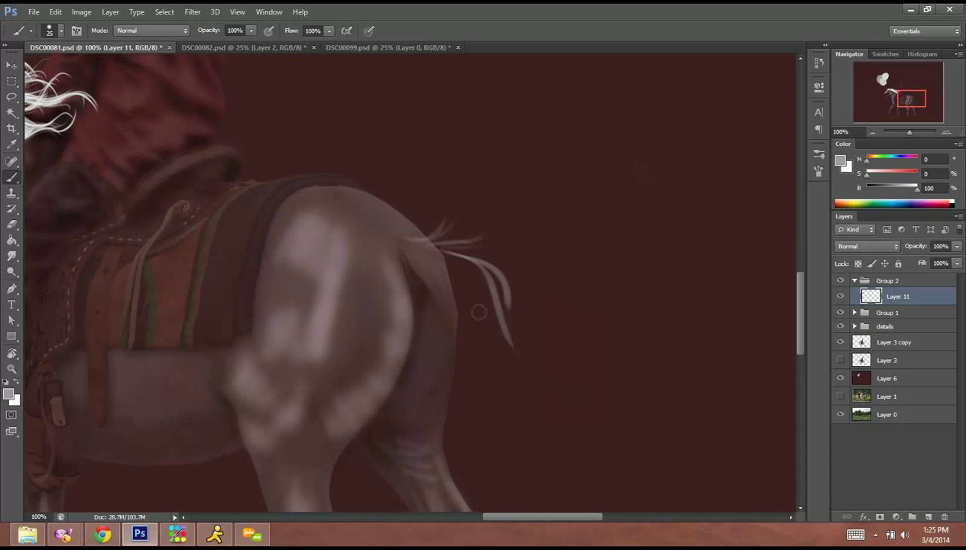
left_click_drag(401, 254, 429, 298)
mouse_move(405, 257)
left_mouse_down()
mouse_move(439, 330)
mouse_move(456, 408)
left_mouse_up()
Paint long, overlapping grey strands from the tail root down along the back of the hind leg.
left_click_drag(510, 271, 516, 185)
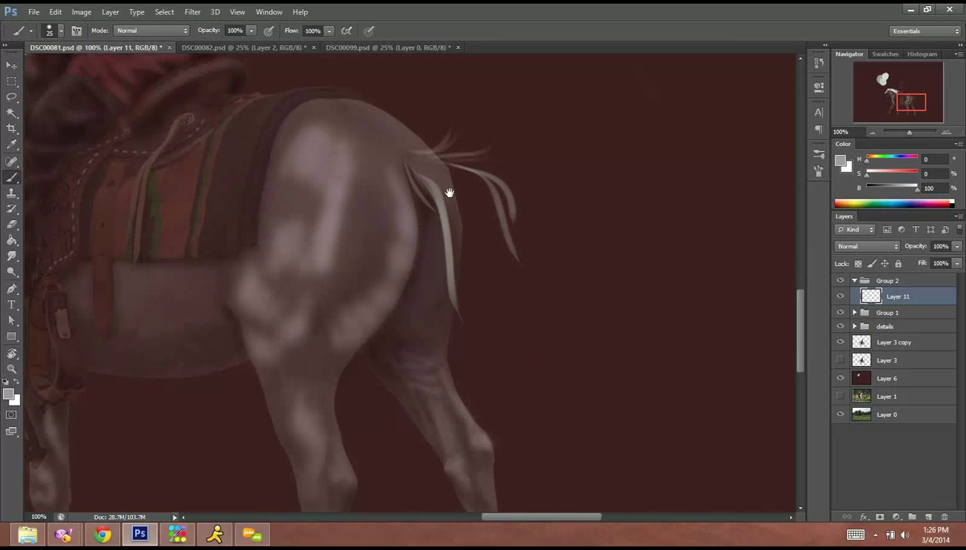
left_click_drag(431, 172, 510, 343)
left_click_drag(456, 203, 482, 378)
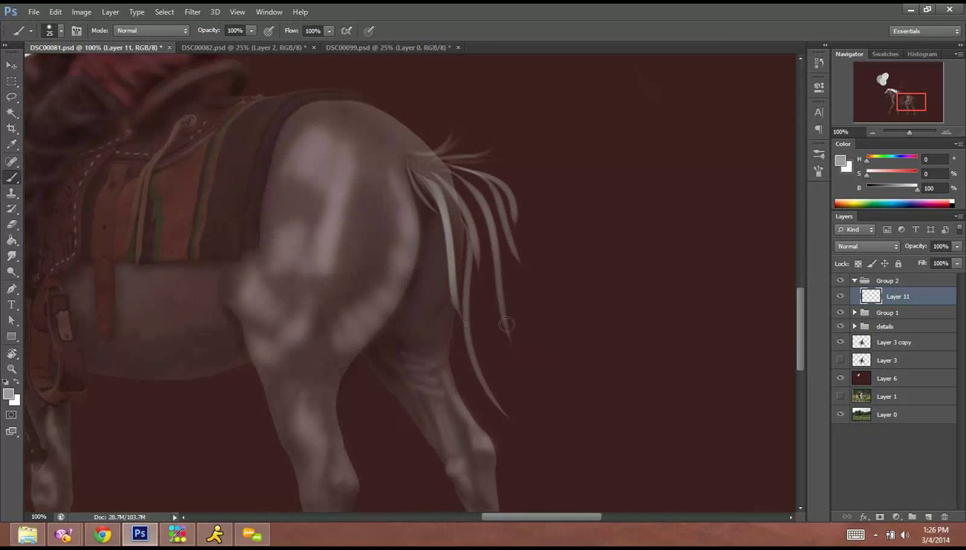
left_click_drag(501, 321, 505, 212)
left_click_drag(470, 149, 456, 329)
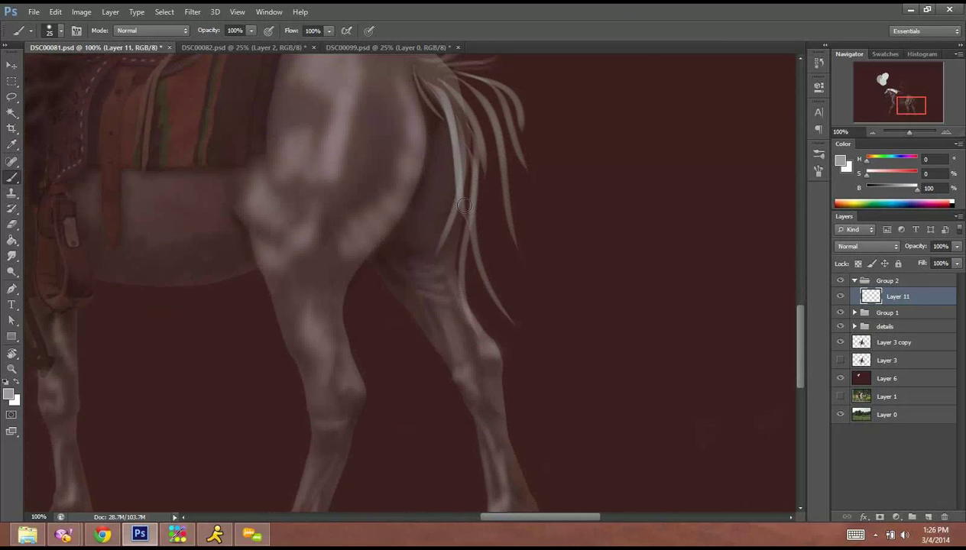
left_click_drag(459, 214, 490, 366)
mouse_move(456, 245)
left_mouse_down()
mouse_move(538, 413)
mouse_move(538, 379)
left_mouse_up()
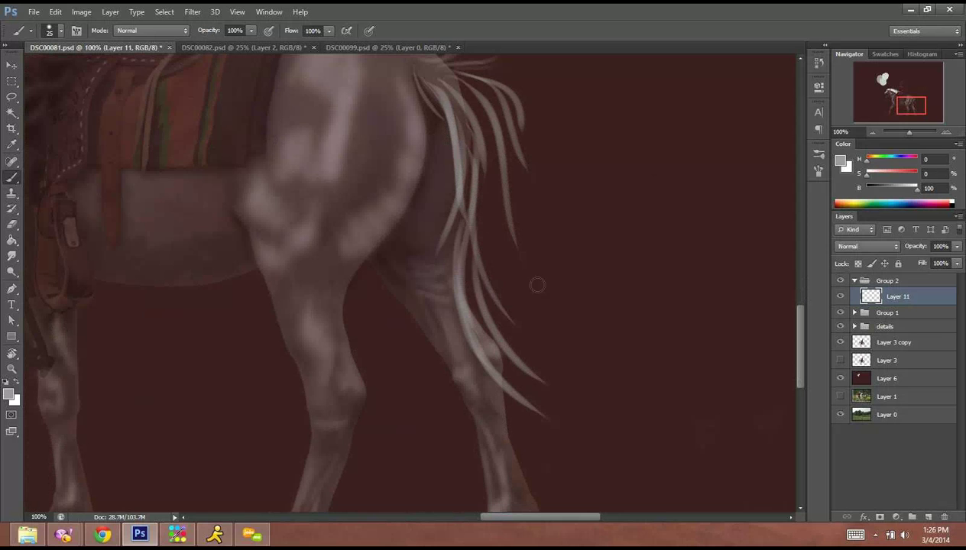
Paint the tail's outer contour with strands arching away from the root and falling behind the horse.
left_click_drag(488, 246, 476, 306)
mouse_move(405, 176)
left_mouse_down()
mouse_move(465, 193)
mouse_move(511, 227)
left_mouse_up()
mouse_move(461, 190)
left_mouse_down()
mouse_move(545, 273)
mouse_move(557, 322)
left_mouse_up()
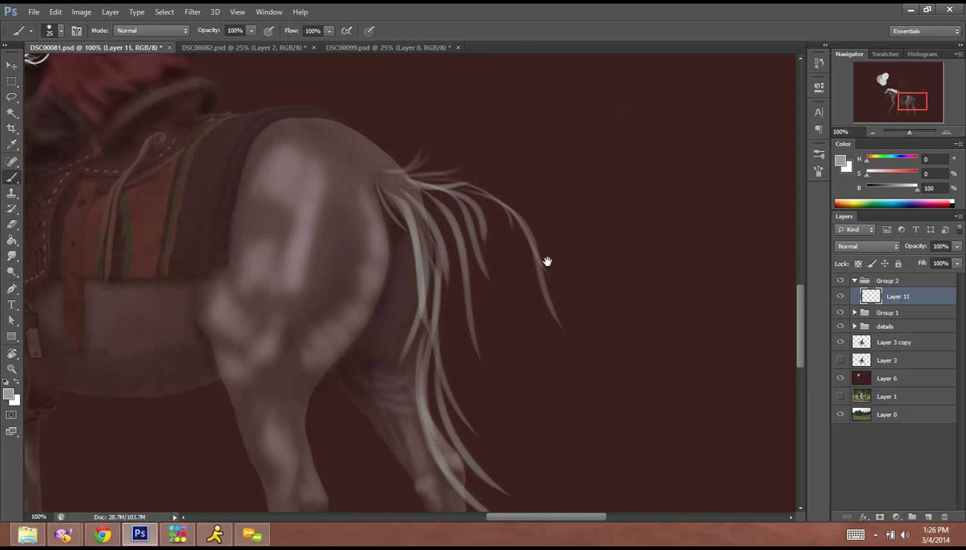
mouse_move(541, 261)
left_mouse_down()
mouse_move(473, 179)
mouse_move(537, 370)
left_mouse_up()
left_click_drag(500, 246, 549, 406)
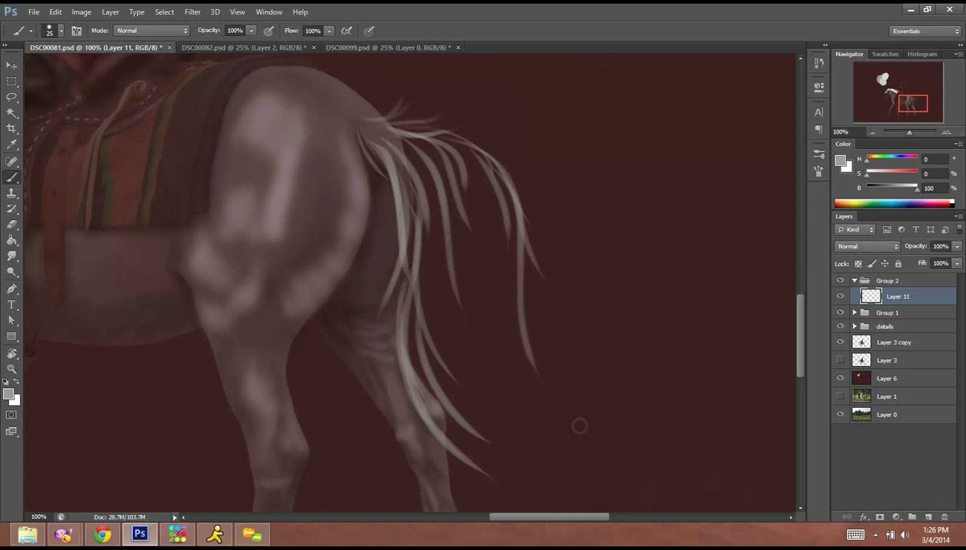
Extend the tail's outer contour downward with overlapping strands that bend into an S-curve near the ground.
left_click_drag(505, 296, 453, 188)
left_click_drag(463, 164, 520, 313)
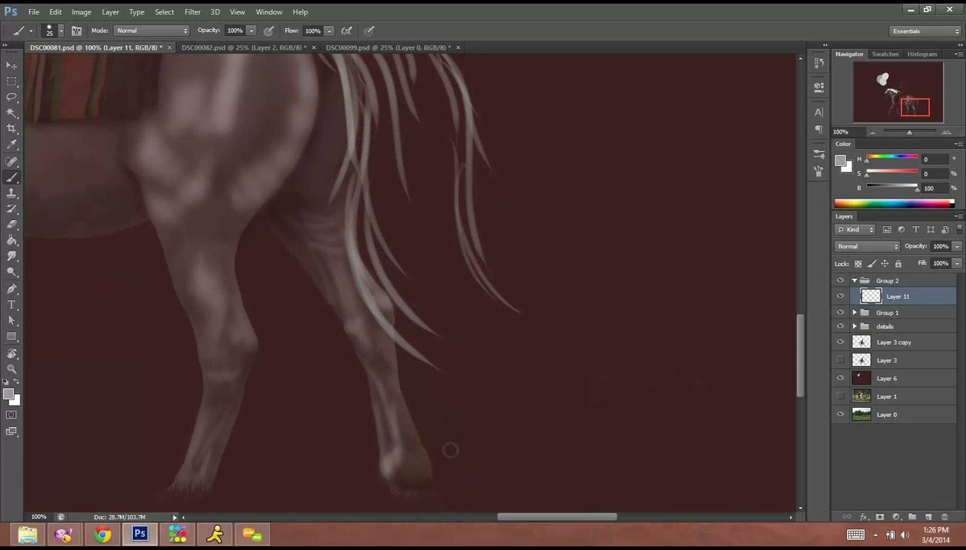
left_click_drag(457, 234, 522, 393)
left_click_drag(472, 294, 497, 510)
left_click_drag(522, 273, 516, 191)
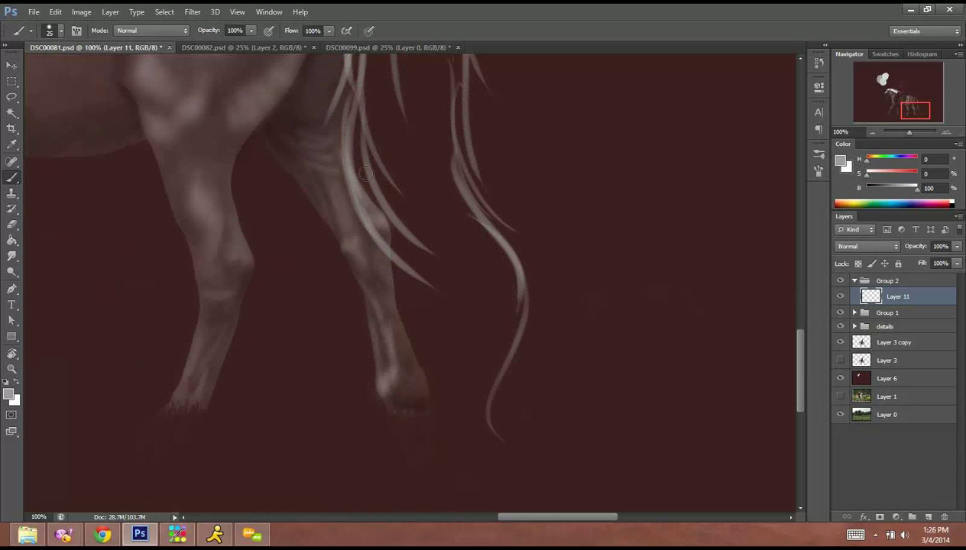
Extend the inner strands from the hind leg into the lower curve and thicken them with overlapping strokes.
mouse_move(367, 197)
left_mouse_down()
mouse_move(434, 269)
mouse_move(497, 459)
left_mouse_up()
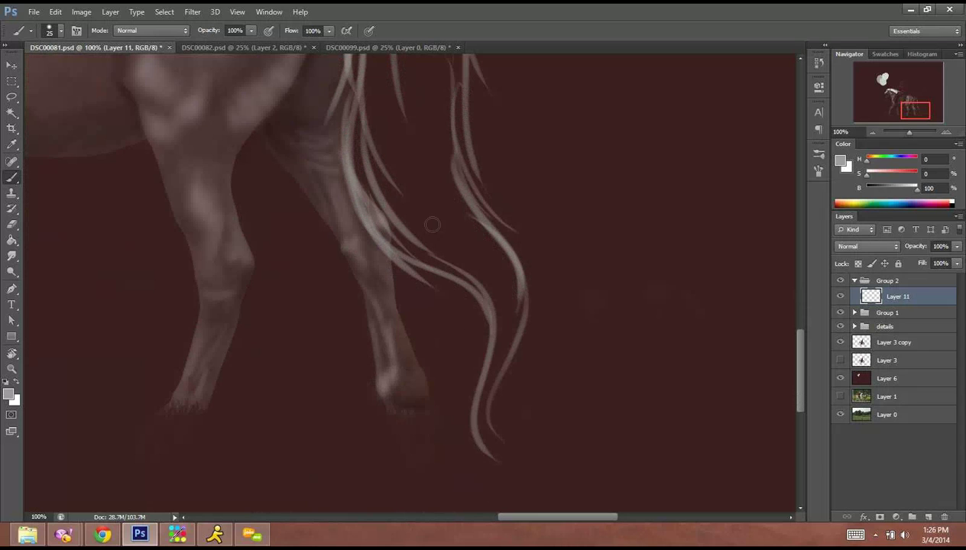
left_click_drag(371, 201, 405, 237)
left_click_drag(350, 144, 490, 306)
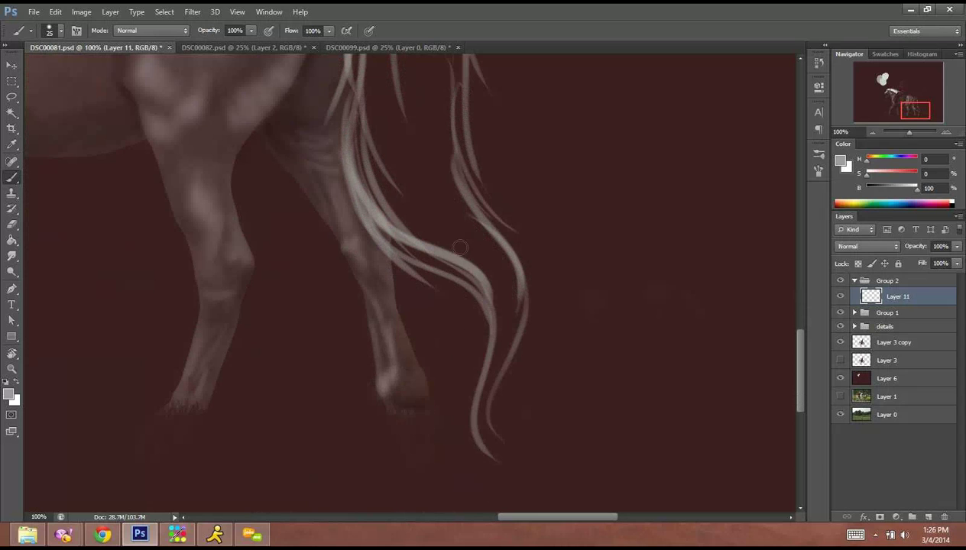
left_click_drag(455, 244, 495, 358)
mouse_move(464, 246)
left_mouse_down()
mouse_move(495, 276)
mouse_move(481, 446)
left_mouse_up()
Fill the tail's lower bend where both sides merge and draw out a thin curling strand at the tip.
left_click_drag(444, 205, 492, 337)
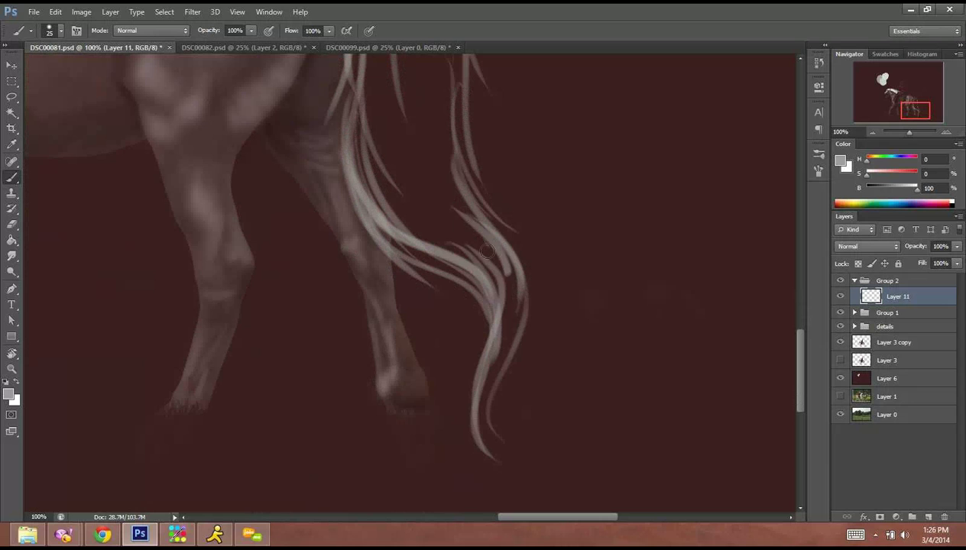
left_click_drag(486, 254, 505, 436)
left_click_drag(489, 222, 477, 401)
left_click_drag(511, 292, 513, 460)
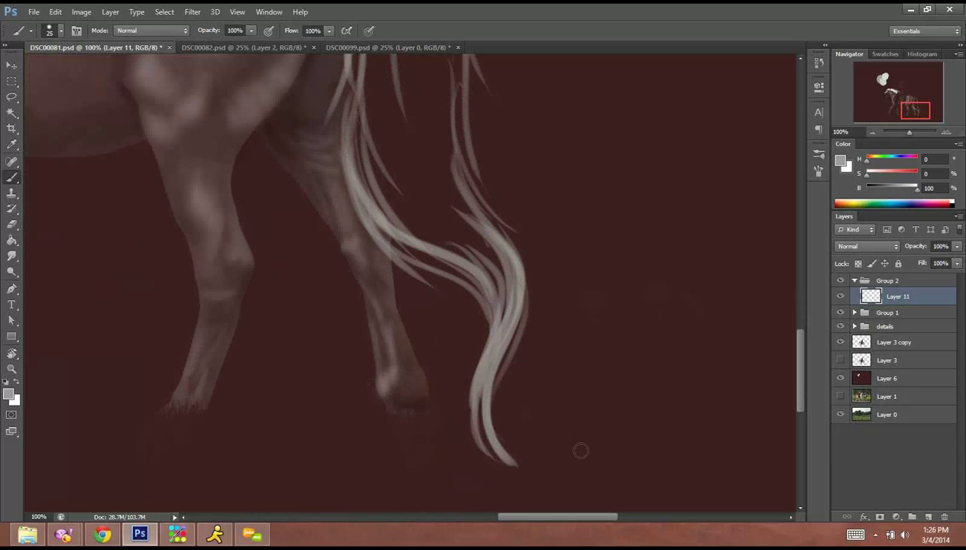
left_click_drag(471, 409, 540, 468)
mouse_move(475, 433)
left_mouse_down()
mouse_move(569, 464)
mouse_move(587, 483)
left_mouse_up()
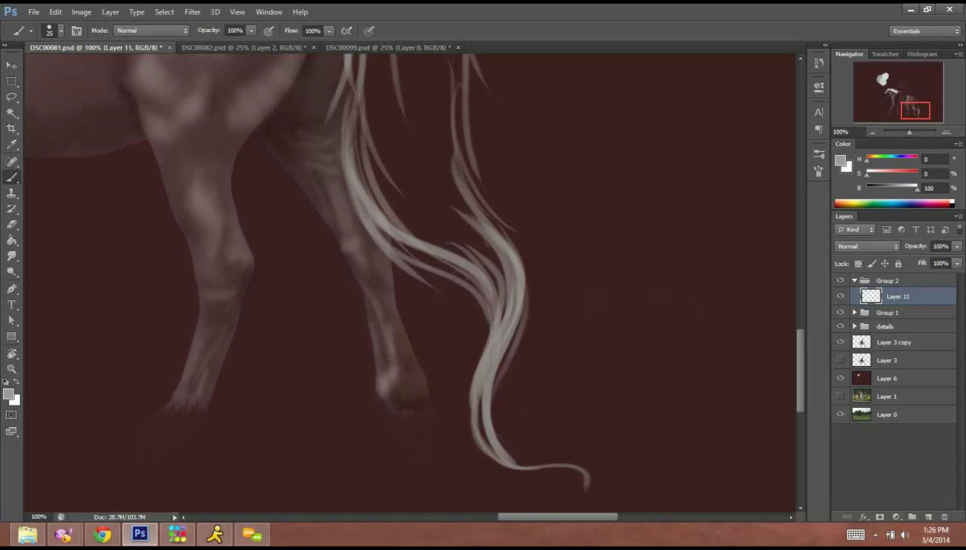
Thicken the middle of the tail's outer side with overlapping strands leading into the lower bend.
left_click_drag(455, 109, 512, 223)
left_click_drag(453, 149, 517, 281)
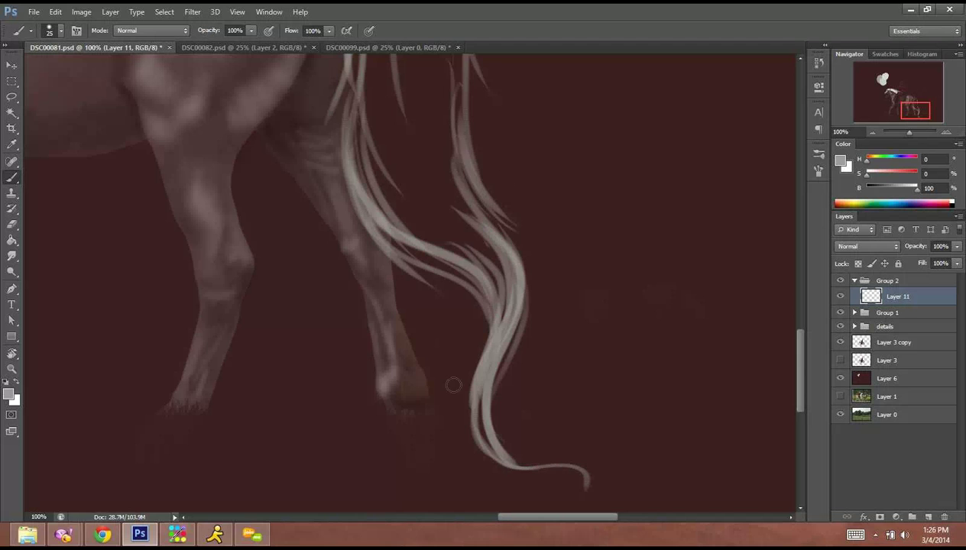
left_click_drag(437, 147, 506, 228)
left_click_drag(441, 147, 451, 367)
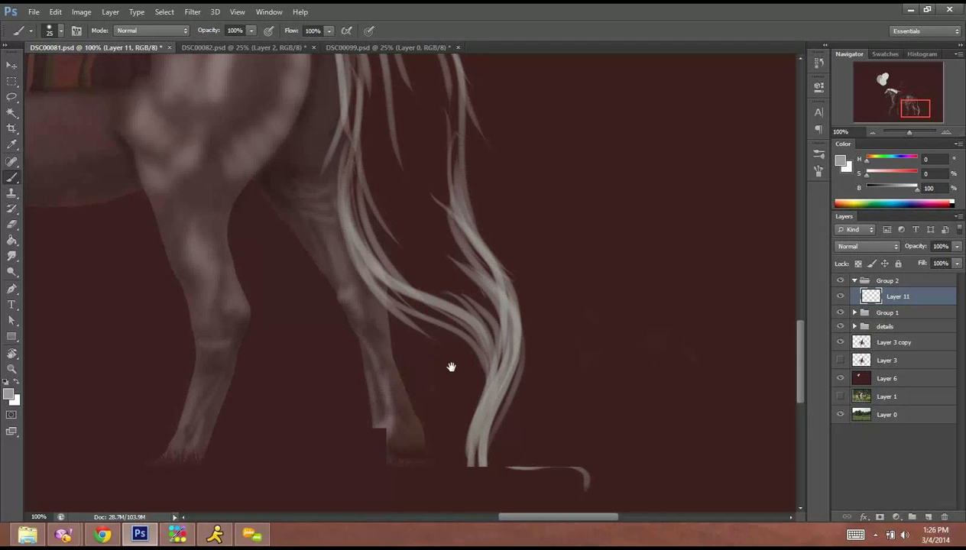
Thicken the outer arch from the tail root down to the middle and the inner strand beside the hind leg.
left_click_drag(321, 150, 437, 248)
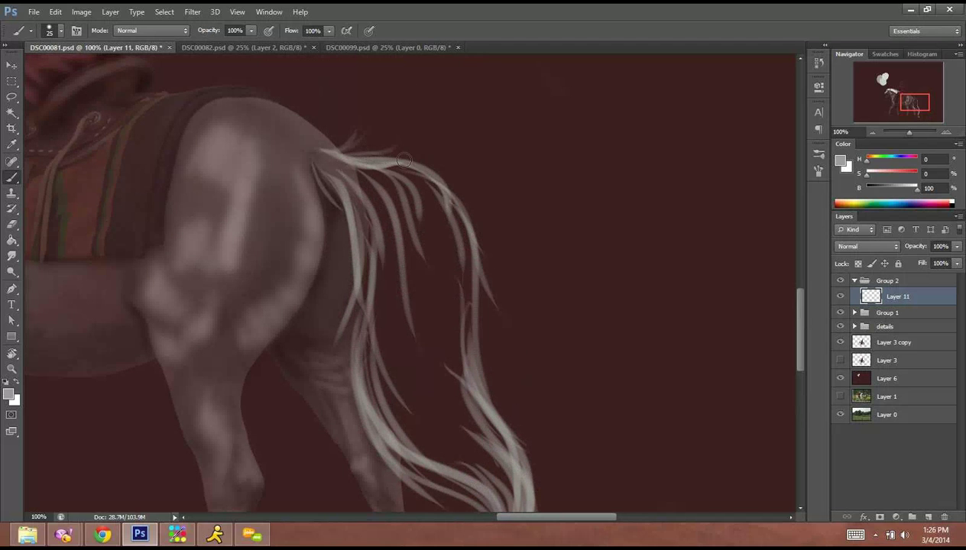
mouse_move(405, 160)
left_mouse_down()
mouse_move(468, 256)
mouse_move(459, 359)
left_mouse_up()
left_click_drag(428, 195, 474, 269)
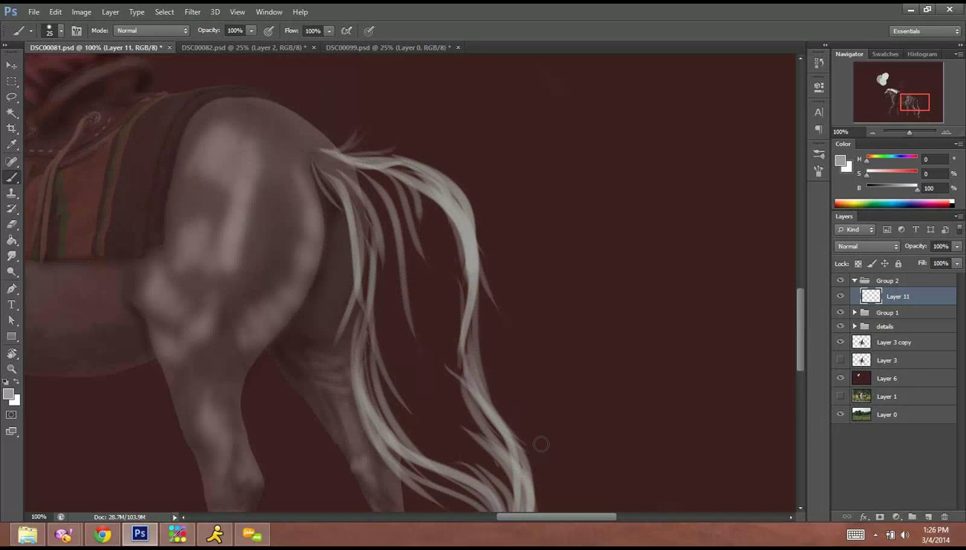
left_click_drag(480, 417, 468, 267)
mouse_move(325, 161)
left_mouse_down()
mouse_move(361, 268)
mouse_move(375, 382)
left_mouse_up()
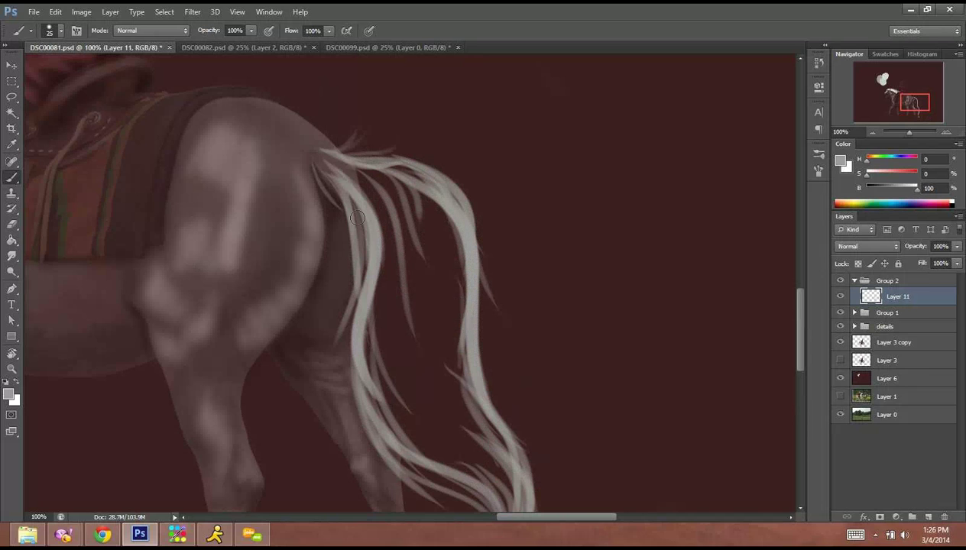
Thicken the inner strand from the tail root and add broad hanging strands beneath the upper arch.
mouse_move(322, 158)
left_mouse_down()
mouse_move(366, 241)
mouse_move(361, 355)
left_mouse_up()
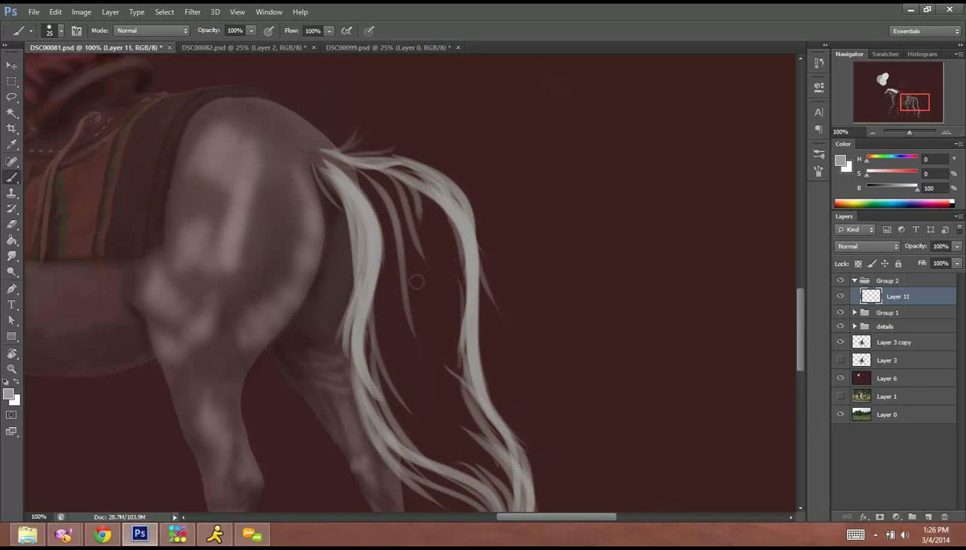
mouse_move(329, 162)
left_mouse_down()
mouse_move(387, 237)
mouse_move(382, 313)
mouse_move(416, 261)
left_mouse_up()
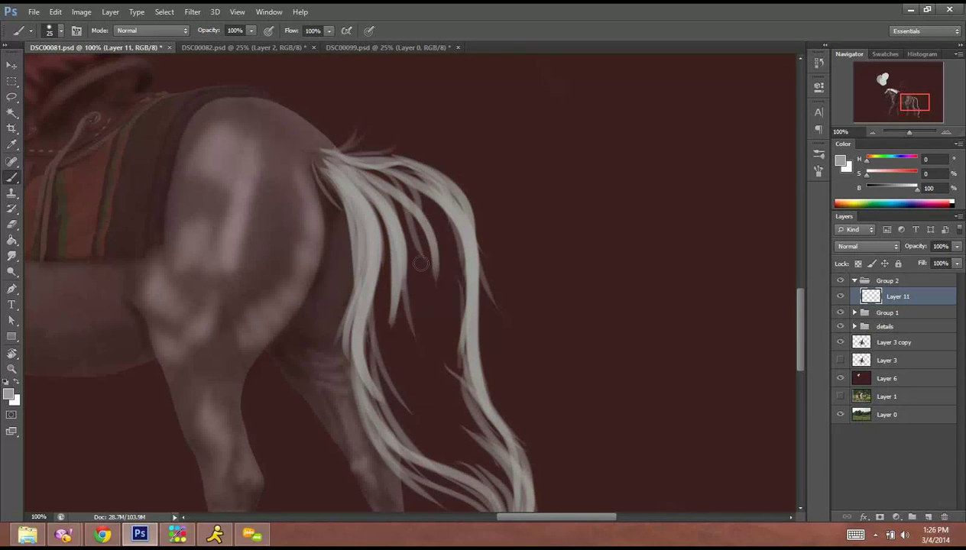
left_click_drag(341, 168, 437, 245)
mouse_move(376, 166)
left_mouse_down()
mouse_move(446, 251)
mouse_move(456, 304)
left_mouse_up()
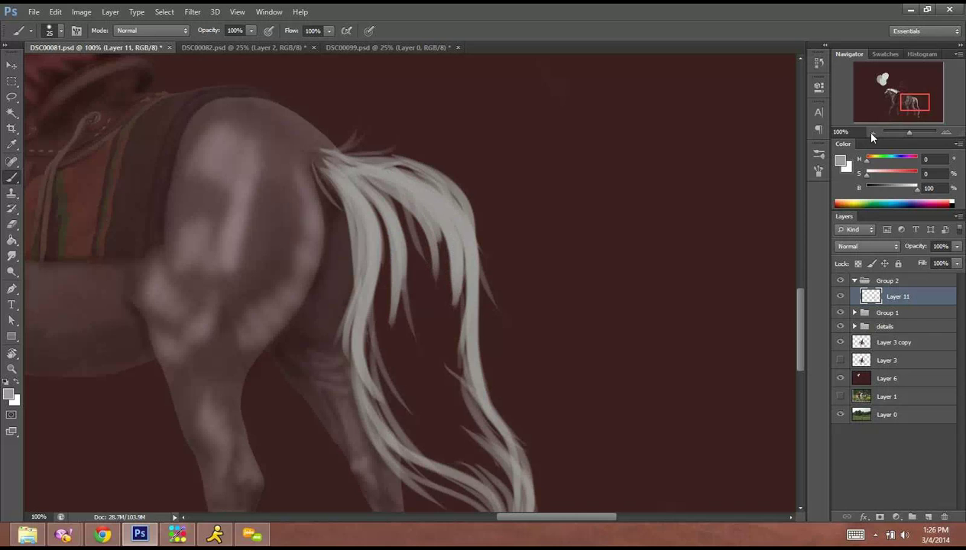
Build up the tail's inner side with overlapping strands curving past the hind hoof into the lower bend.
left_click(871, 132)
key("ctrl+minus")
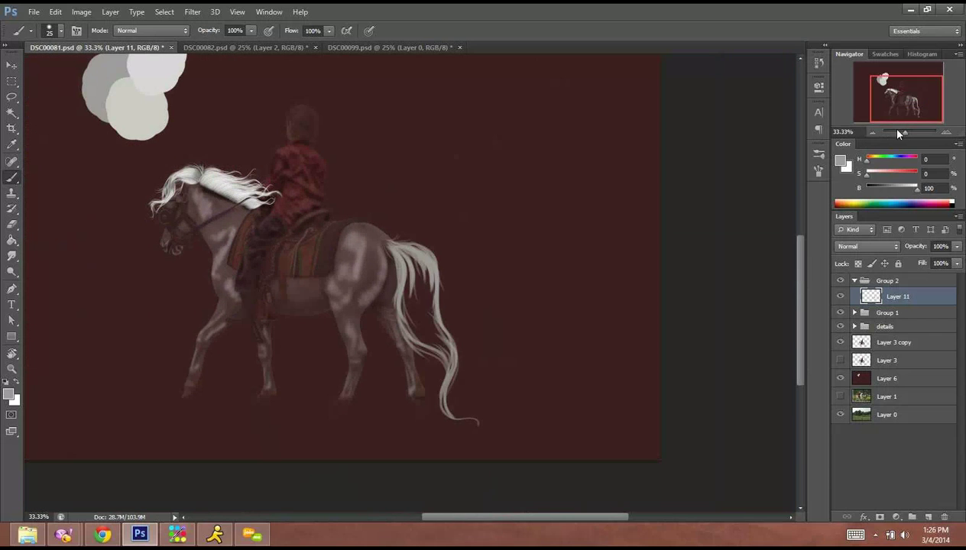
left_click(944, 132)
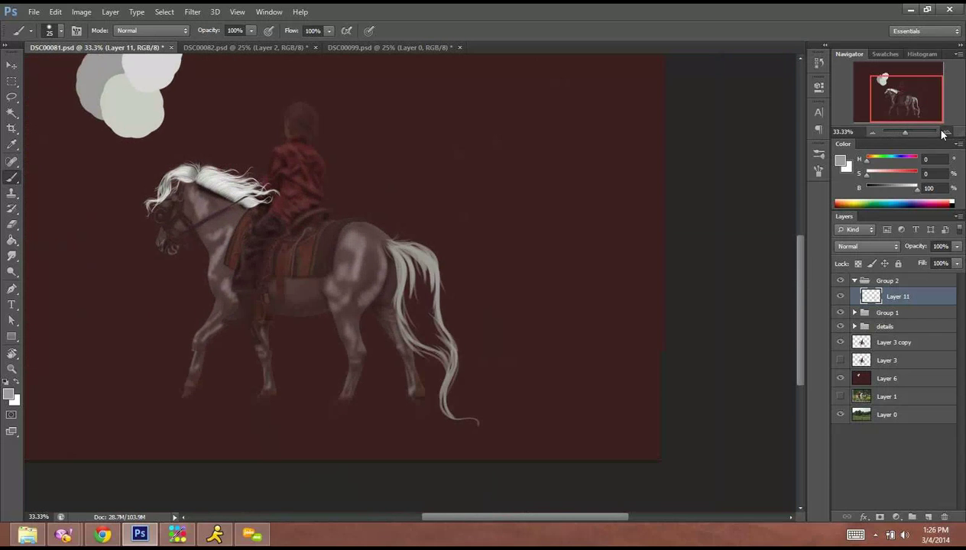
left_click(944, 132)
left_click(943, 133)
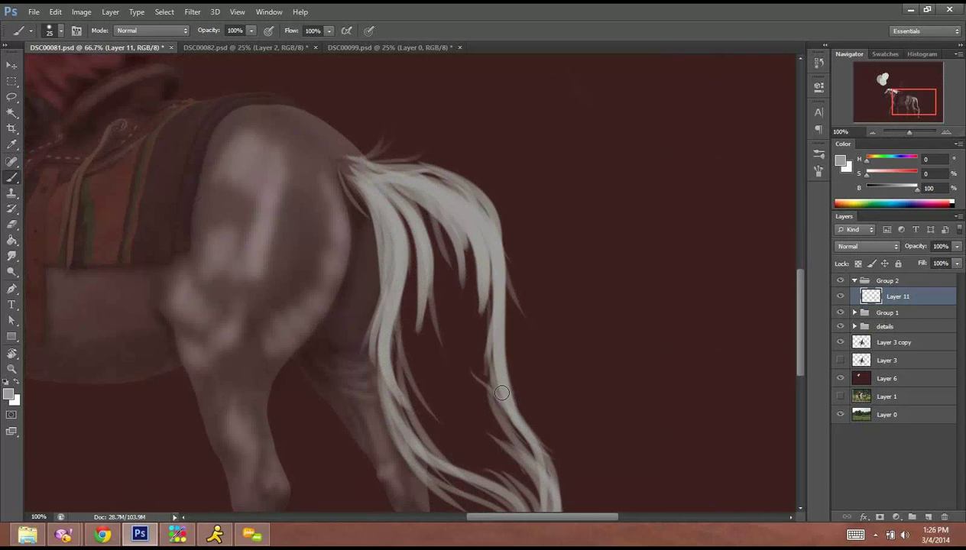
scroll(417, 166, "down", 5)
left_click_drag(409, 338, 373, 258)
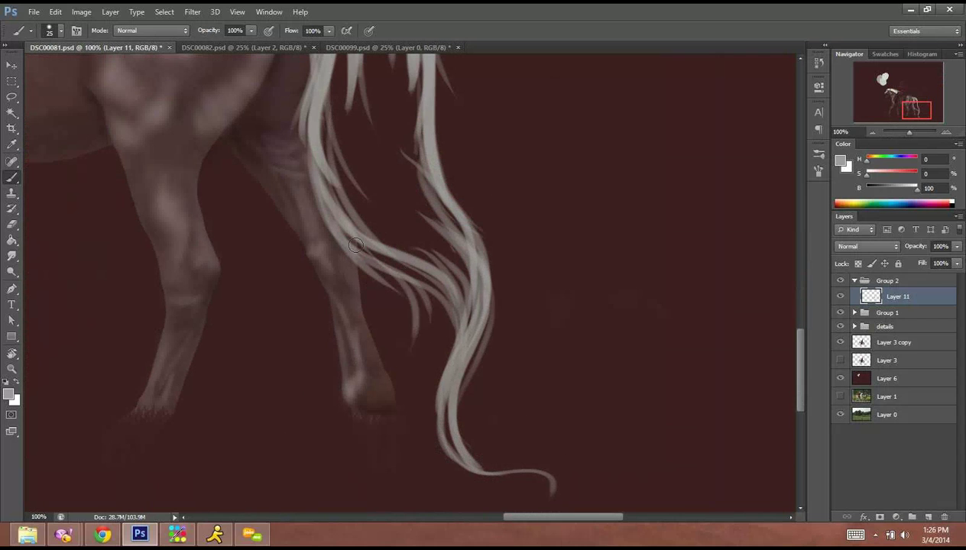
left_click_drag(419, 380, 363, 246)
left_click_drag(440, 424, 413, 274)
left_click_drag(429, 331, 376, 244)
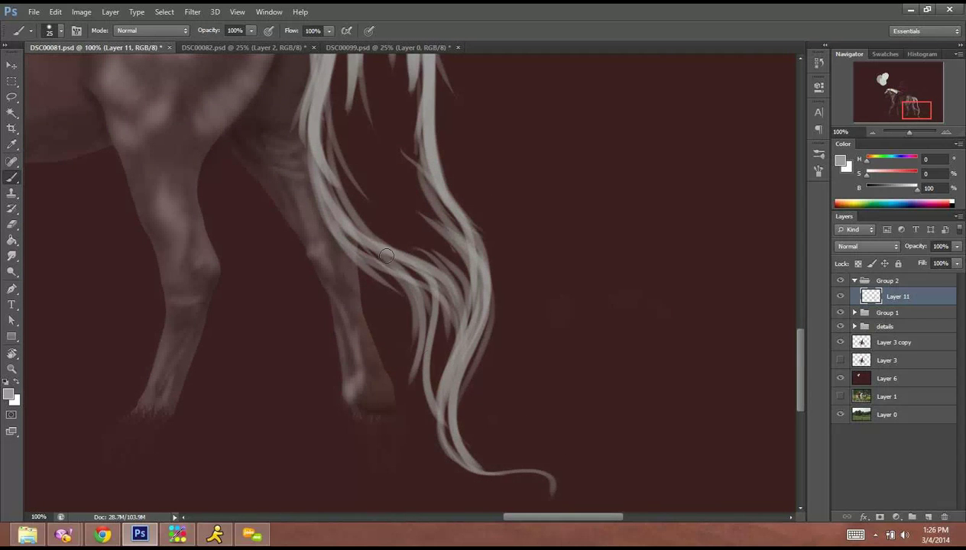
left_click_drag(428, 369, 373, 249)
left_click_drag(433, 397, 406, 257)
left_click_drag(424, 396, 382, 254)
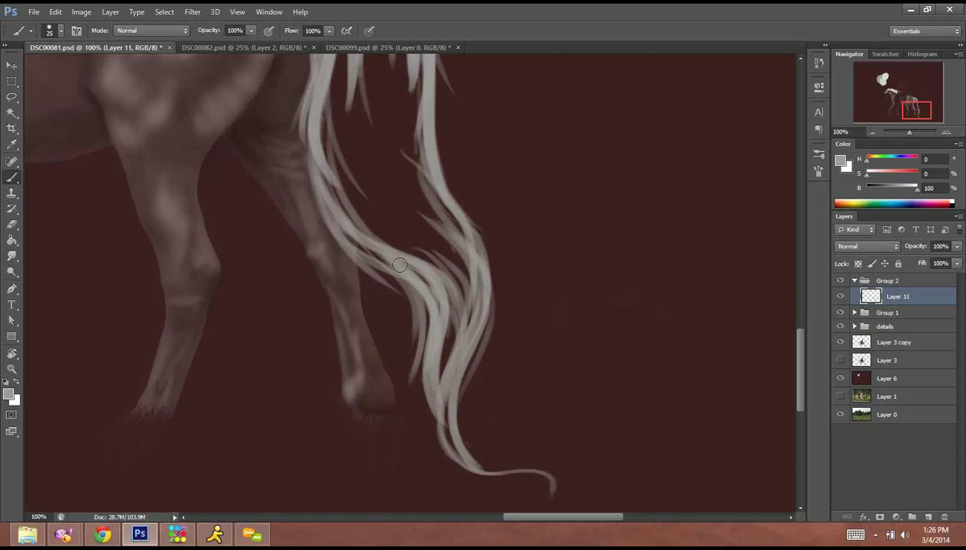
Fill the gaps where both sides of the tail merge and add strands fanning upward from the junction.
mouse_move(448, 419)
left_mouse_down()
mouse_move(485, 381)
mouse_move(451, 302)
mouse_move(402, 257)
mouse_move(438, 344)
left_mouse_up()
mouse_move(424, 265)
left_mouse_down()
mouse_move(446, 308)
mouse_move(441, 381)
left_mouse_up()
left_click_drag(448, 309, 445, 356)
mouse_move(453, 321)
left_mouse_down()
mouse_move(425, 218)
mouse_move(409, 210)
left_mouse_up()
left_click_drag(453, 298, 419, 206)
left_click_drag(454, 348, 428, 214)
left_click_drag(462, 253, 456, 391)
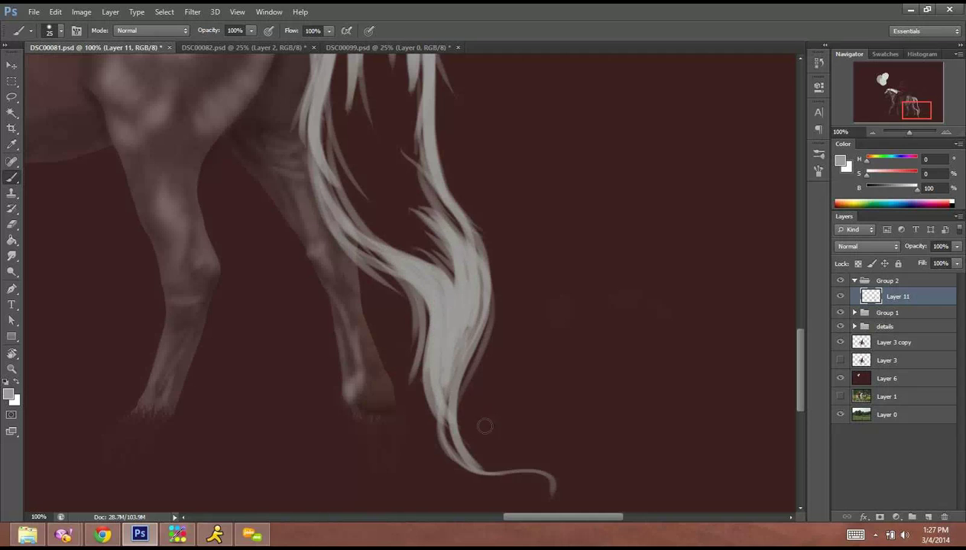
Thicken the narrow end of the tail down to the curling tip.
left_click_drag(456, 318, 448, 435)
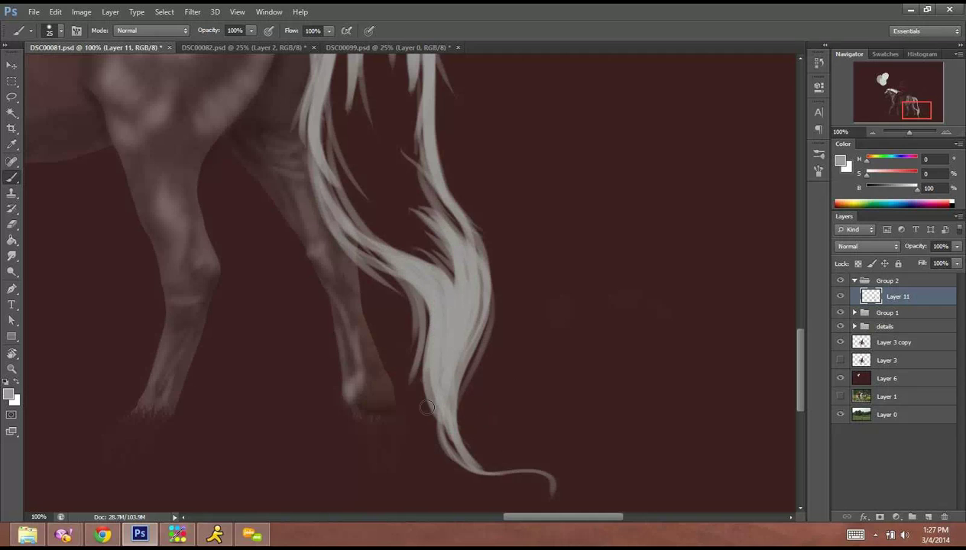
mouse_move(454, 361)
left_mouse_down()
mouse_move(448, 432)
mouse_move(488, 472)
left_mouse_up()
left_click_drag(442, 417, 555, 481)
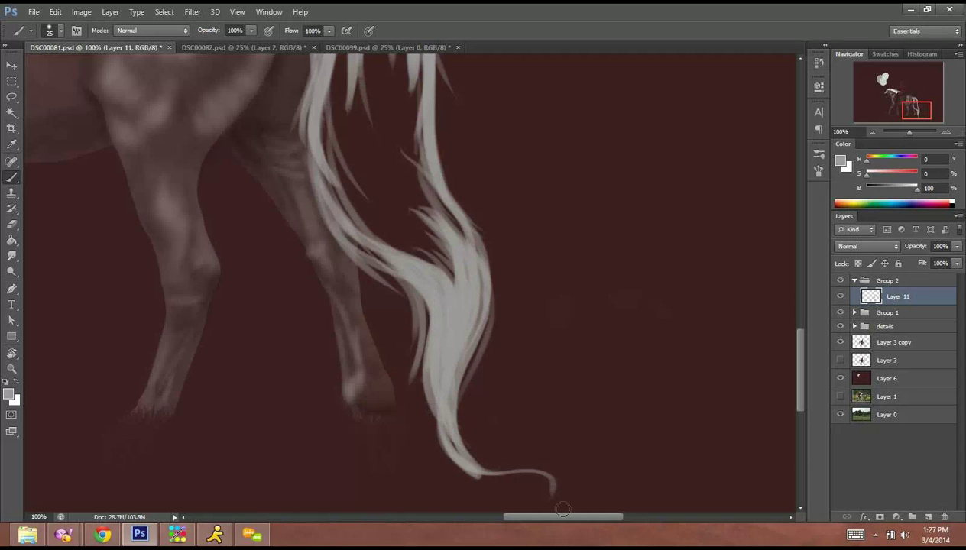
Widen the tail's inner side and start filling the lower part of the central gap in solid grey.
left_click(872, 131)
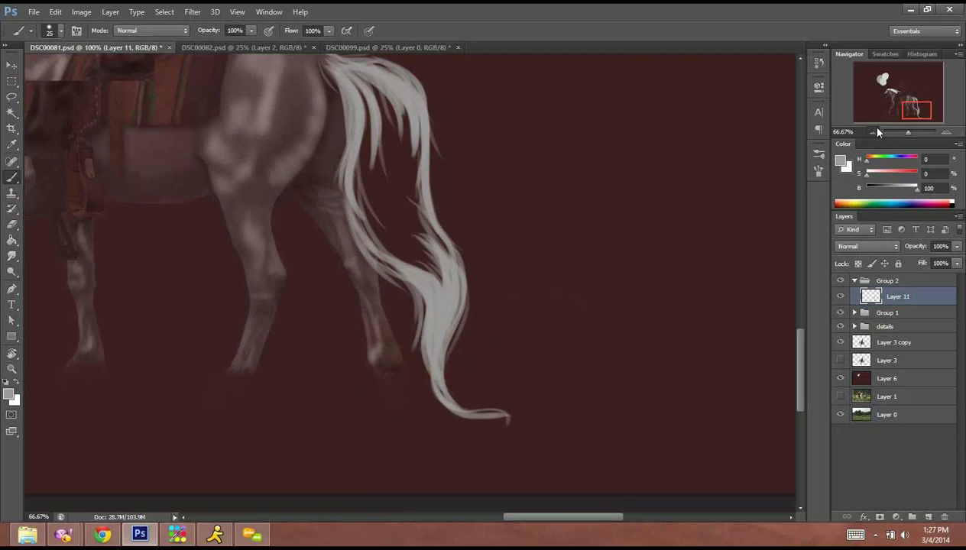
left_click_drag(398, 267, 4, 282)
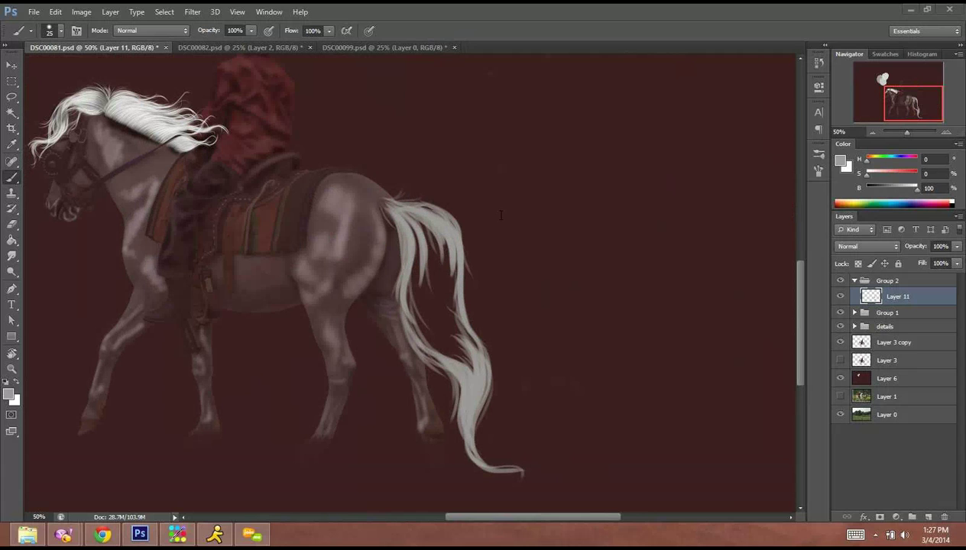
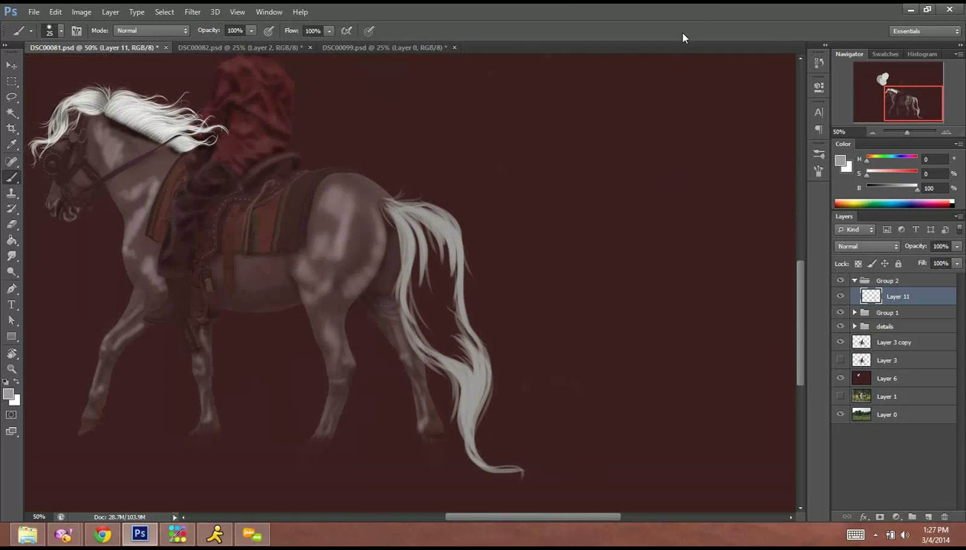
left_click(948, 134)
left_click_drag(426, 315, 406, 274)
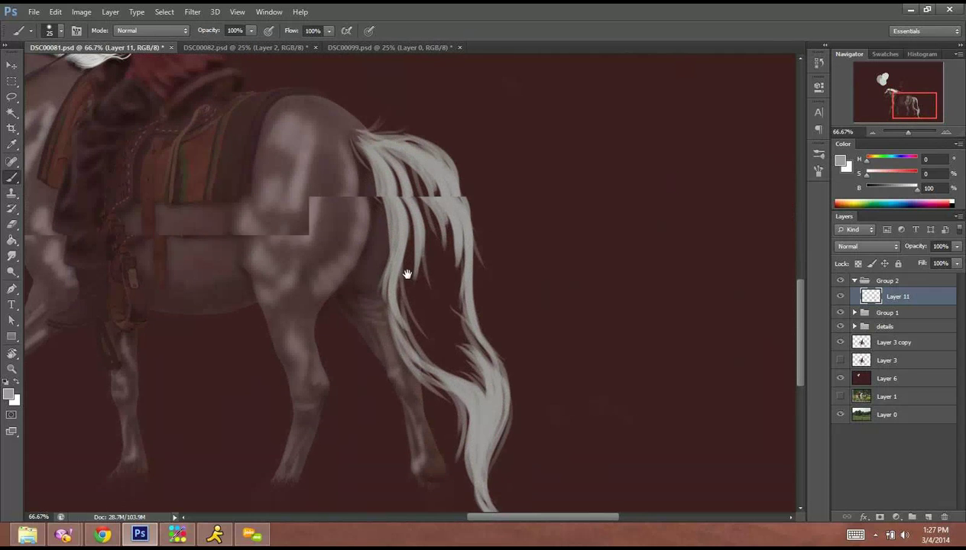
left_click_drag(415, 322, 389, 218)
mouse_move(436, 335)
left_mouse_down()
mouse_move(418, 238)
mouse_move(435, 326)
mouse_move(407, 241)
mouse_move(449, 339)
mouse_move(422, 265)
mouse_move(386, 247)
left_mouse_up()
mouse_move(462, 353)
left_mouse_down()
mouse_move(410, 294)
mouse_move(421, 330)
left_mouse_up()
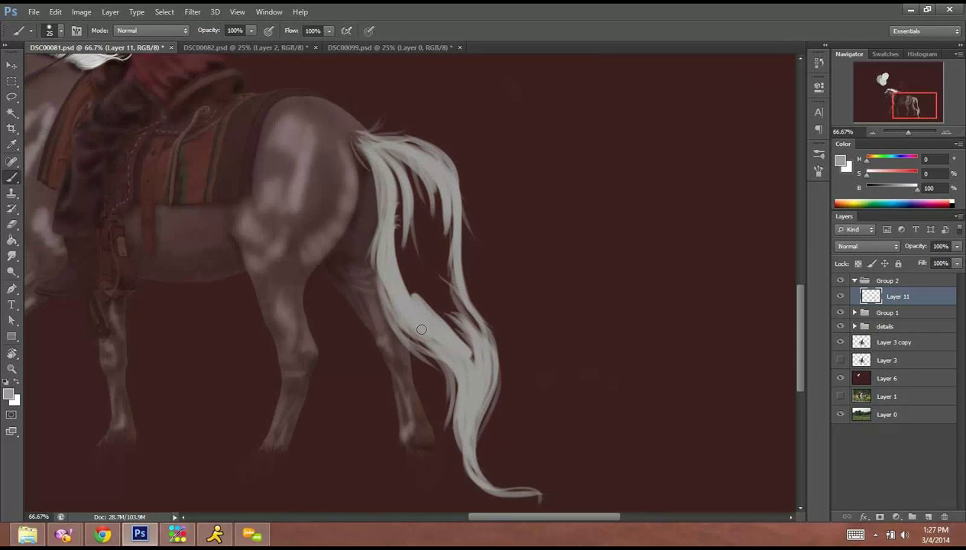
mouse_move(467, 359)
left_mouse_down()
mouse_move(422, 299)
mouse_move(427, 263)
left_mouse_up()
left_click_drag(455, 313, 424, 222)
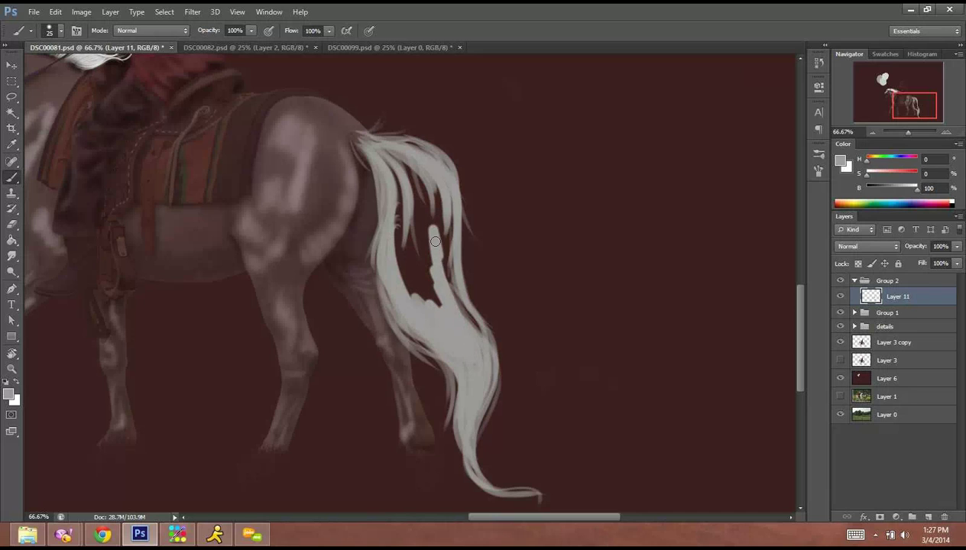
Fill the rest of the tail's central gap up to the arch to make one solid grey mass.
mouse_move(431, 187)
left_mouse_down()
mouse_move(444, 285)
mouse_move(443, 199)
left_mouse_up()
mouse_move(451, 309)
left_mouse_down()
mouse_move(472, 338)
mouse_move(443, 247)
mouse_move(469, 337)
left_mouse_up()
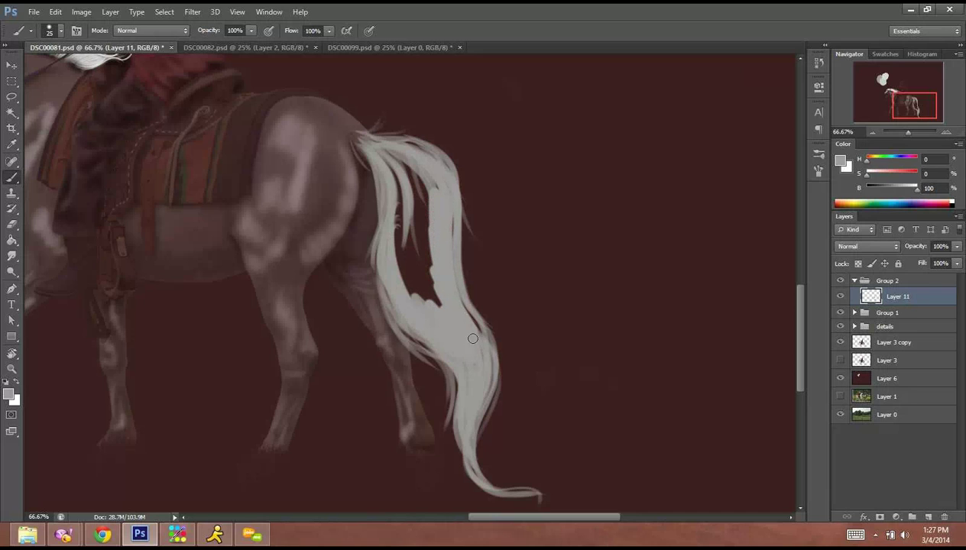
mouse_move(425, 263)
left_mouse_down()
mouse_move(430, 197)
mouse_move(437, 301)
left_mouse_up()
mouse_move(414, 195)
left_mouse_down()
mouse_move(429, 288)
mouse_move(413, 294)
mouse_move(394, 218)
left_mouse_up()
left_click_drag(393, 146, 399, 187)
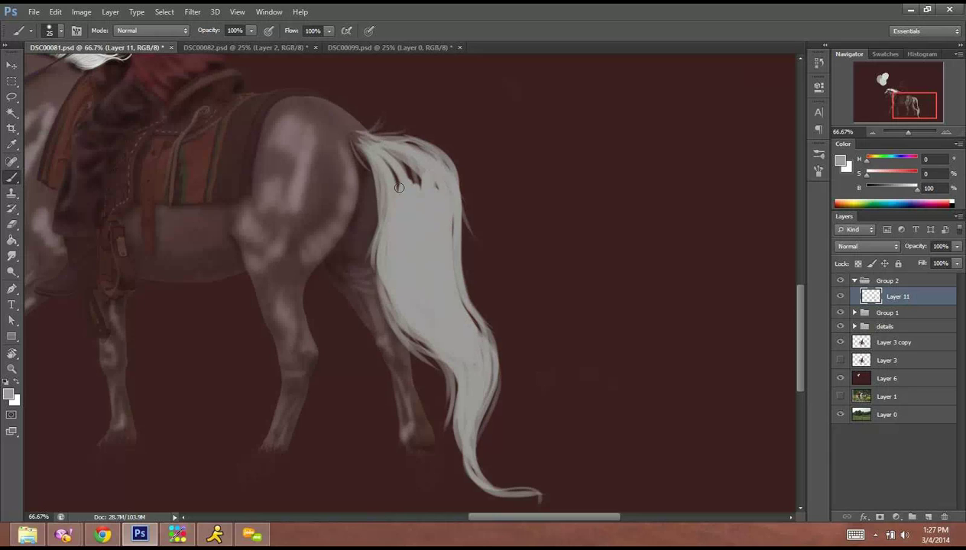
mouse_move(381, 150)
left_mouse_down()
mouse_move(406, 211)
mouse_move(416, 181)
mouse_move(386, 152)
mouse_move(440, 205)
mouse_move(412, 165)
mouse_move(448, 187)
mouse_move(422, 171)
left_mouse_up()
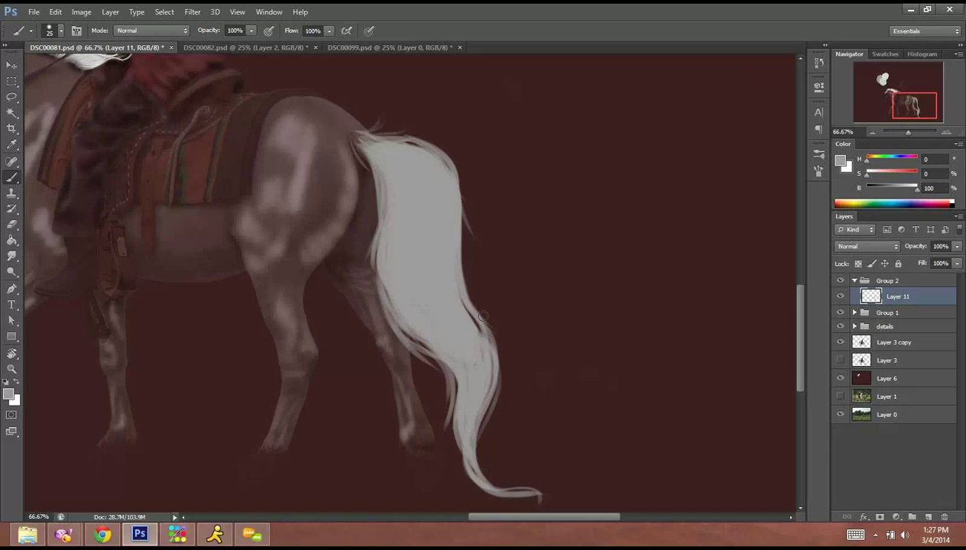
Close the thin gaps along the tail's lower inner edge and fill out the root and upper edge.
mouse_move(472, 404)
left_mouse_down()
mouse_move(395, 281)
mouse_move(415, 306)
left_mouse_up()
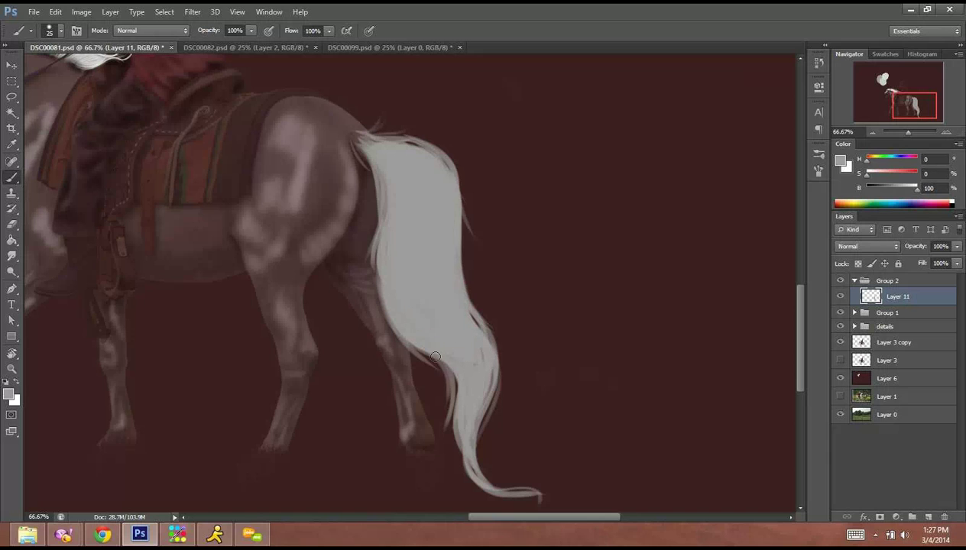
left_click_drag(436, 375, 445, 391)
left_click_drag(412, 341, 444, 420)
mouse_move(366, 140)
left_mouse_down()
mouse_move(398, 154)
mouse_move(376, 145)
left_mouse_up()
left_click_drag(384, 176, 357, 140)
left_click_drag(395, 199, 360, 149)
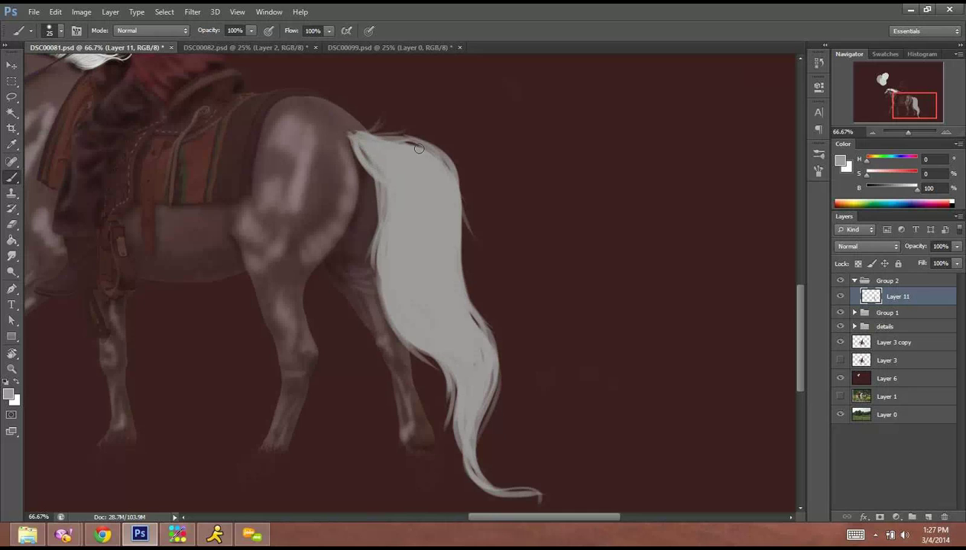
left_click_drag(419, 149, 389, 142)
left_click_drag(427, 170, 376, 136)
Erase the entire painted tail from Layer 11 with the Eraser tool at size 145.
left_click(871, 131)
left_click(871, 132)
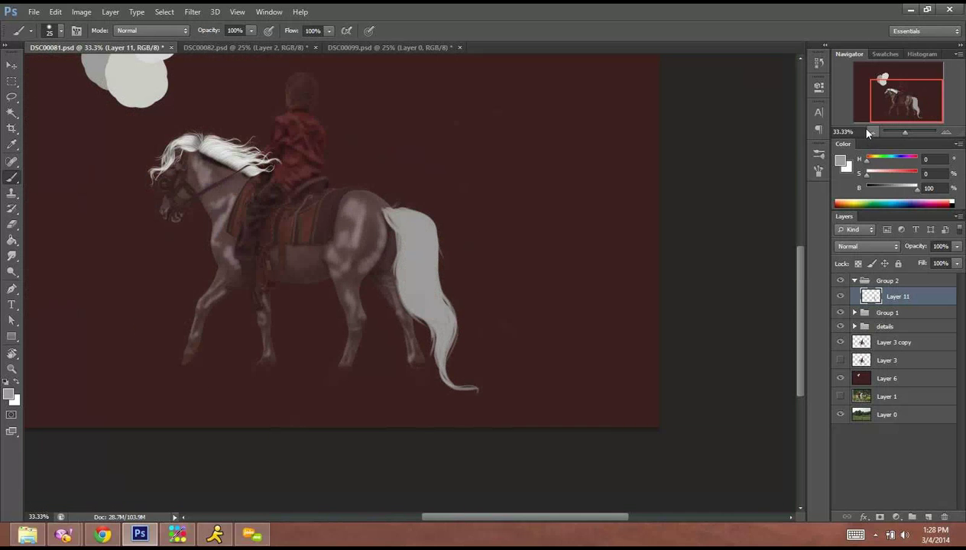
left_click(12, 224)
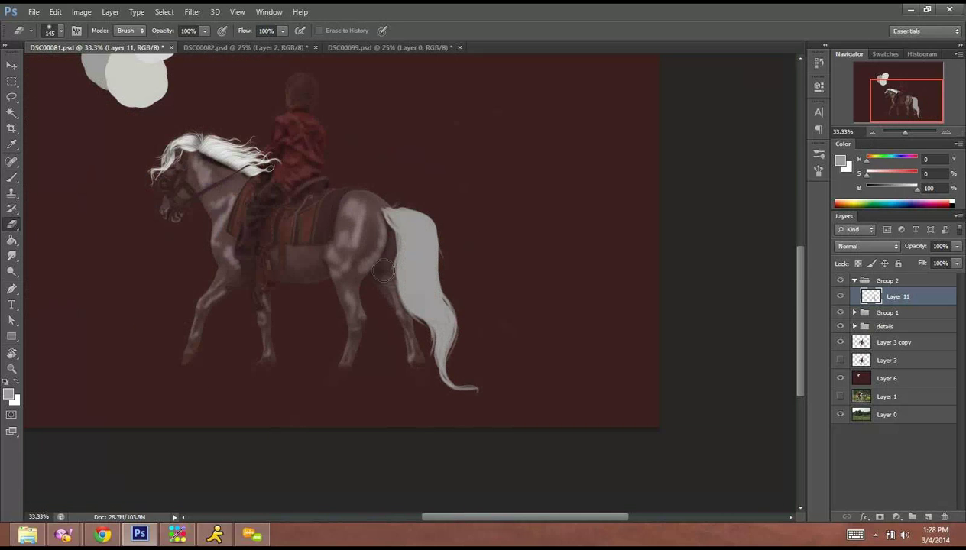
mouse_move(425, 163)
left_mouse_down()
mouse_move(391, 336)
mouse_move(437, 305)
mouse_move(468, 316)
mouse_move(468, 388)
left_mouse_up()
Switch to Chrome and open the Photography 2013 folder inside the deviantART gallery's "not stock" folder.
left_click(115, 531)
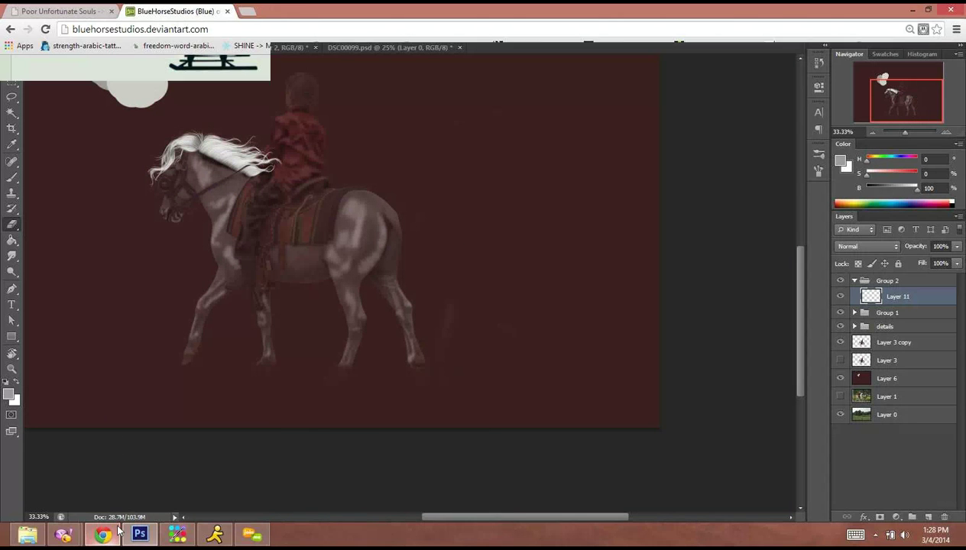
scroll(386, 353, "up", 7)
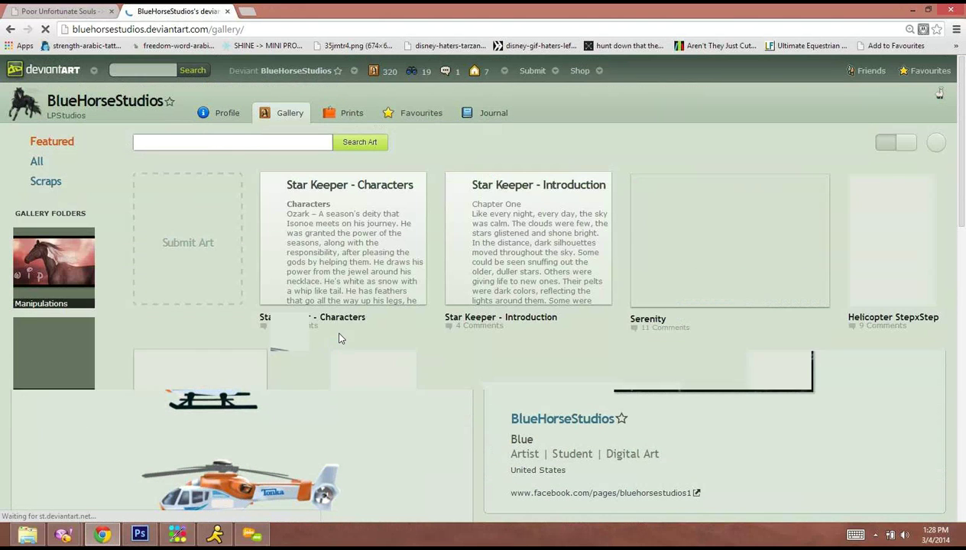
scroll(260, 344, "down", 4)
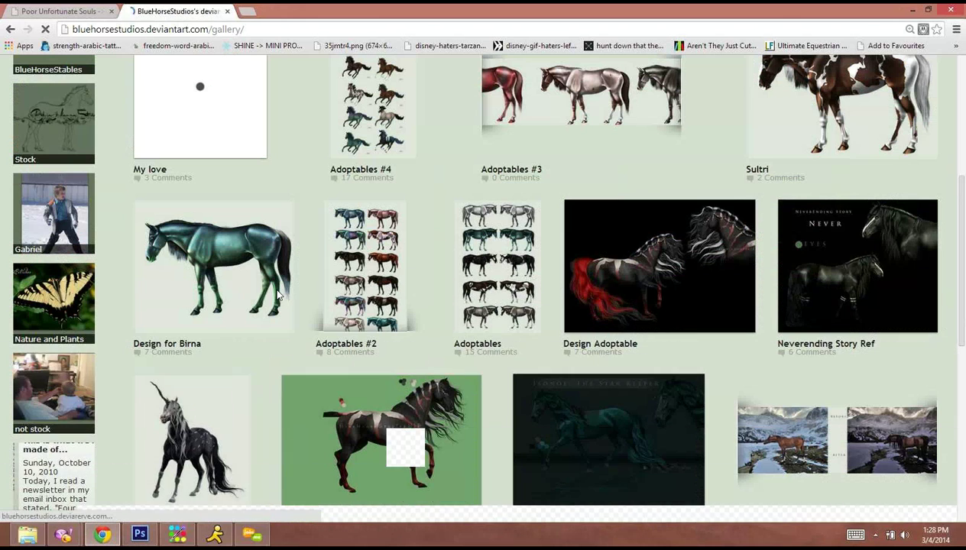
left_click(78, 395)
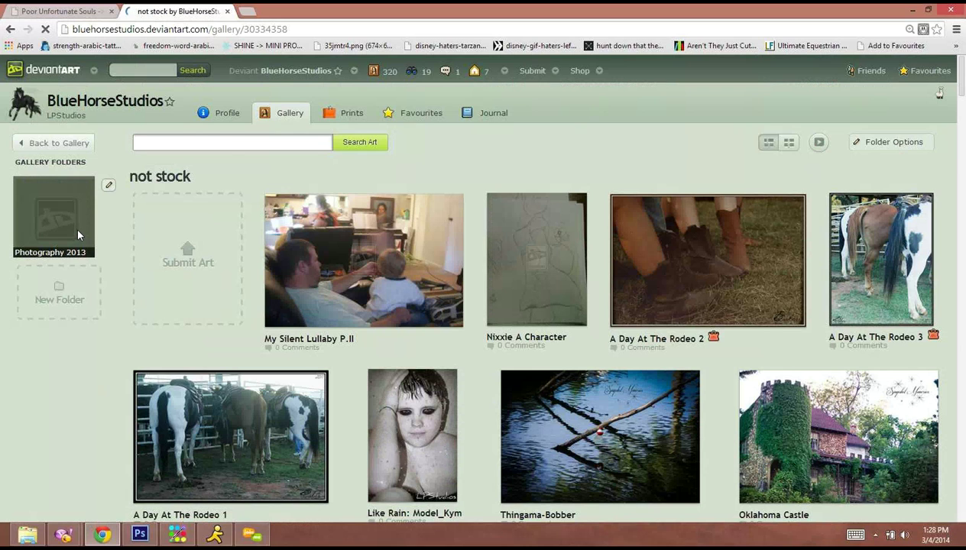
left_click(77, 232)
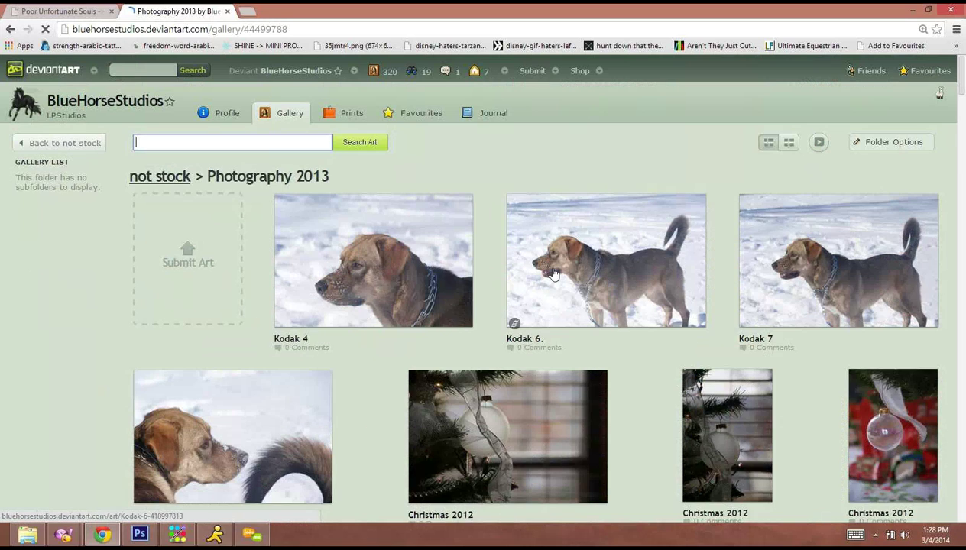
Open the My Cowboy5 photo from the gallery to study the white horse's tail, and return to Photoshop.
scroll(554, 274, "down", 5)
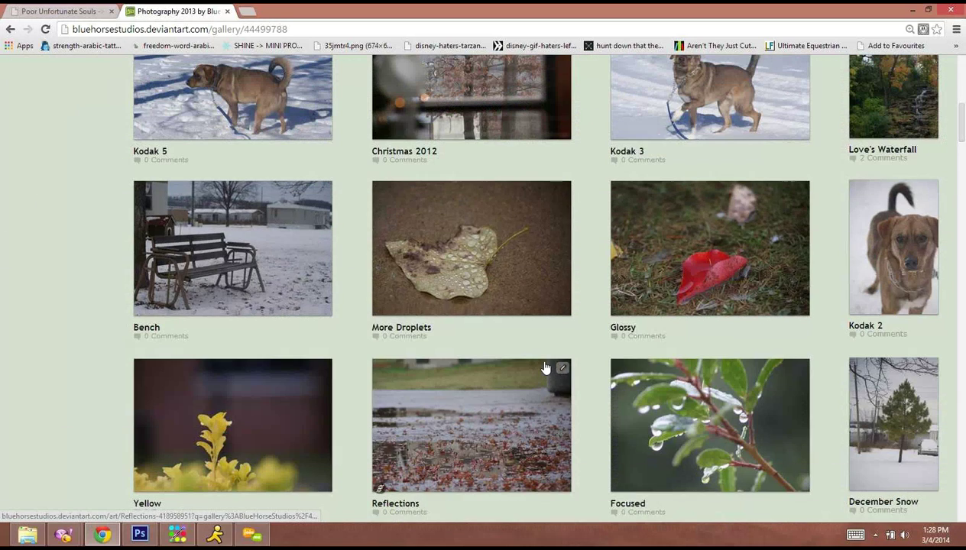
scroll(545, 276, "down", 5)
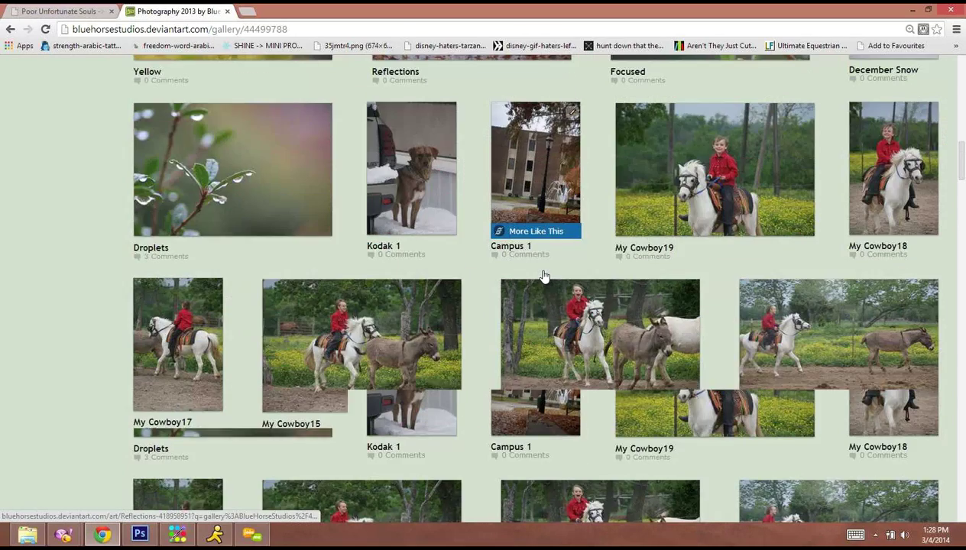
scroll(545, 276, "down", 3)
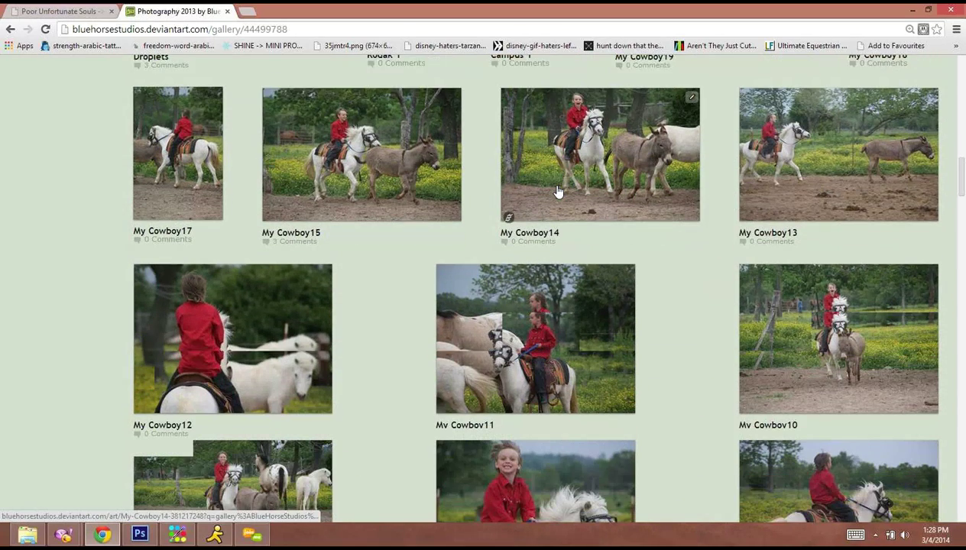
scroll(558, 191, "down", 3)
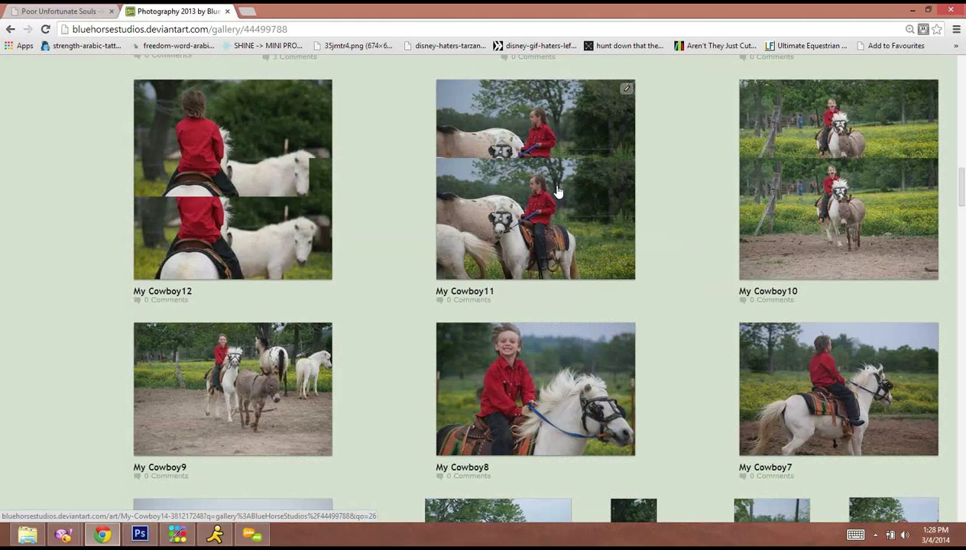
scroll(558, 191, "down", 3)
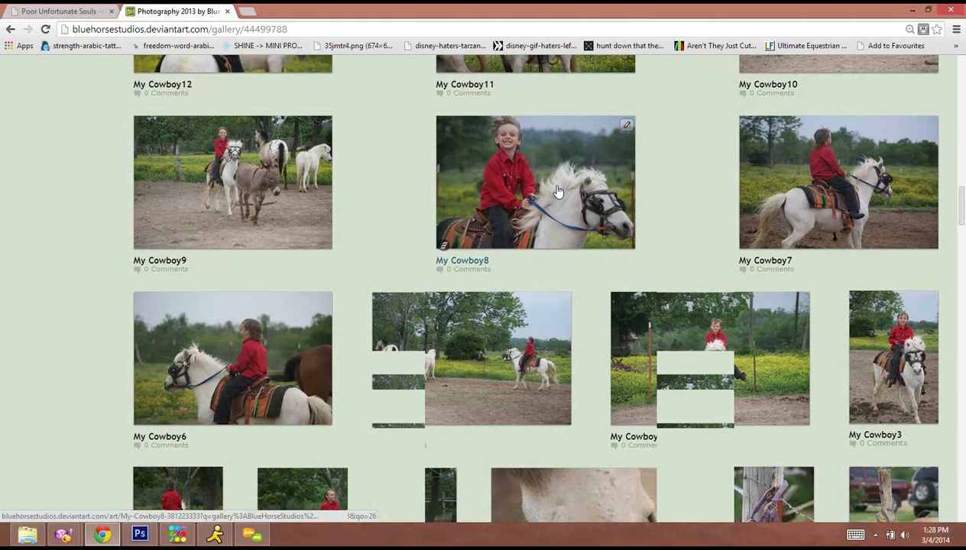
left_click(541, 324)
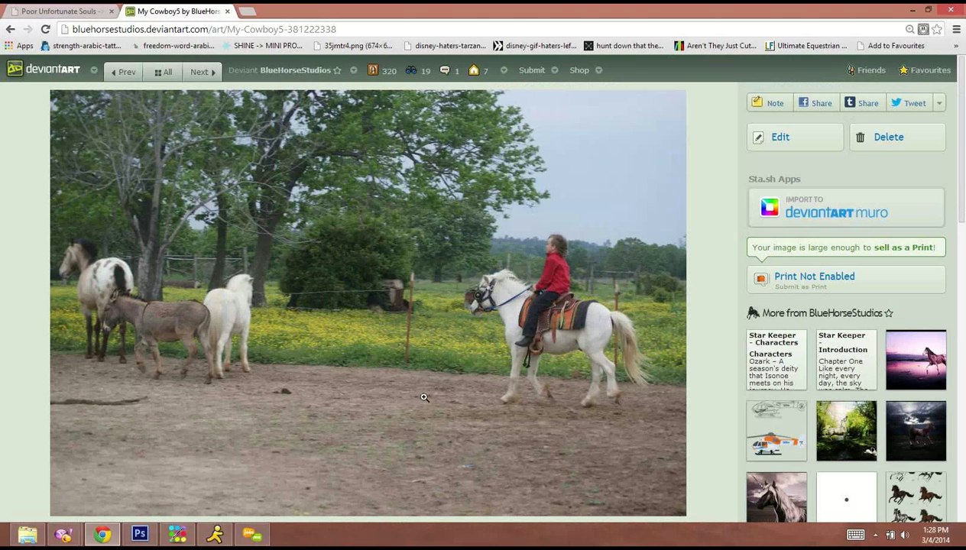
left_click(142, 533)
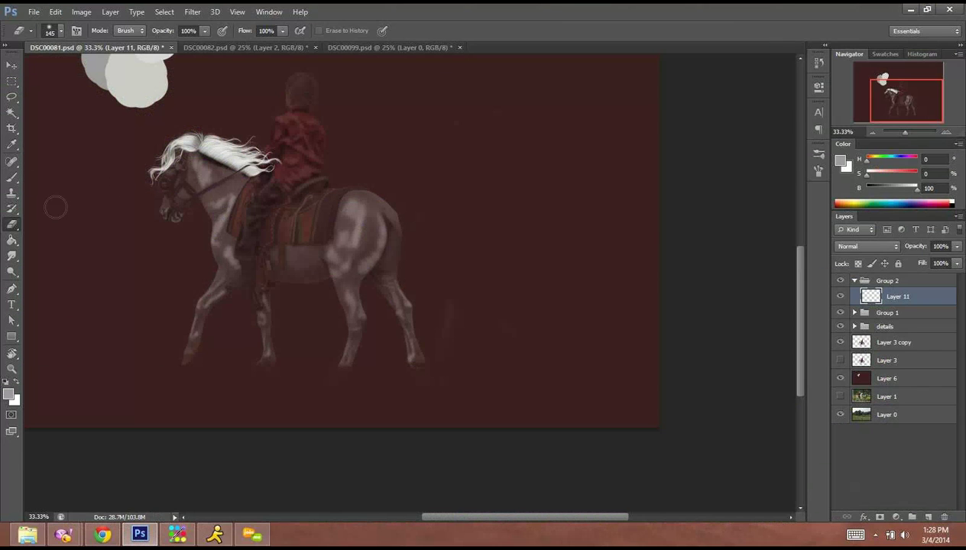
Sketch the tail's arched outer edge and inner edge on Layer 11 in thin grey strands with the size 25 Brush.
left_click(10, 178)
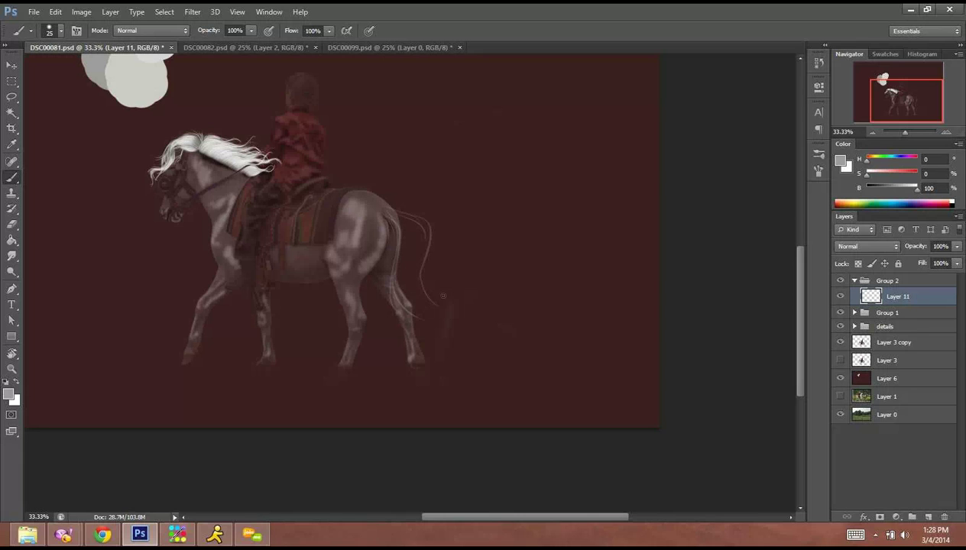
left_click_drag(392, 287, 461, 341)
mouse_move(424, 227)
left_mouse_down()
mouse_move(425, 261)
mouse_move(452, 283)
mouse_move(418, 269)
mouse_move(459, 288)
mouse_move(457, 329)
left_mouse_up()
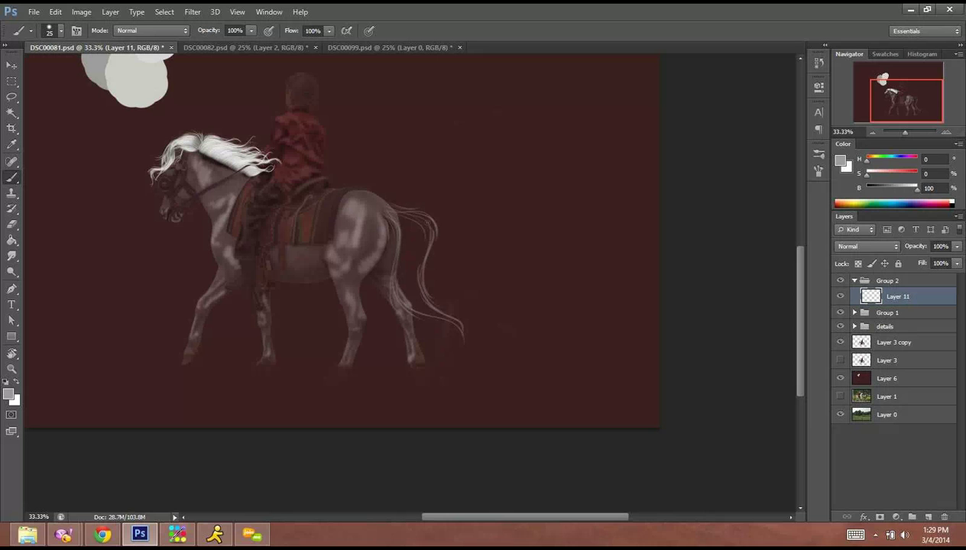
left_click(946, 133)
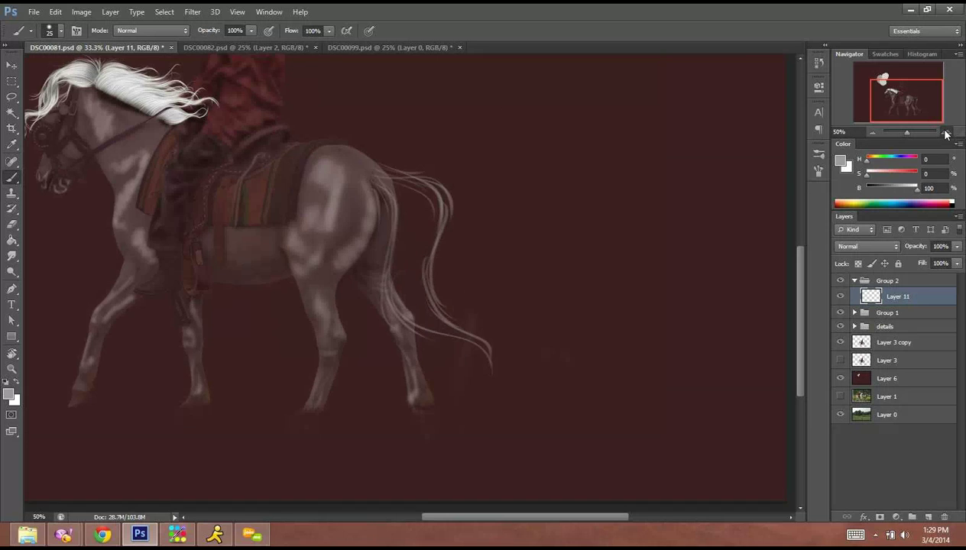
left_click(947, 133)
mouse_move(415, 194)
left_mouse_down()
mouse_move(383, 166)
mouse_move(399, 304)
left_mouse_up()
left_click_drag(383, 265, 410, 331)
left_click_drag(378, 295, 428, 379)
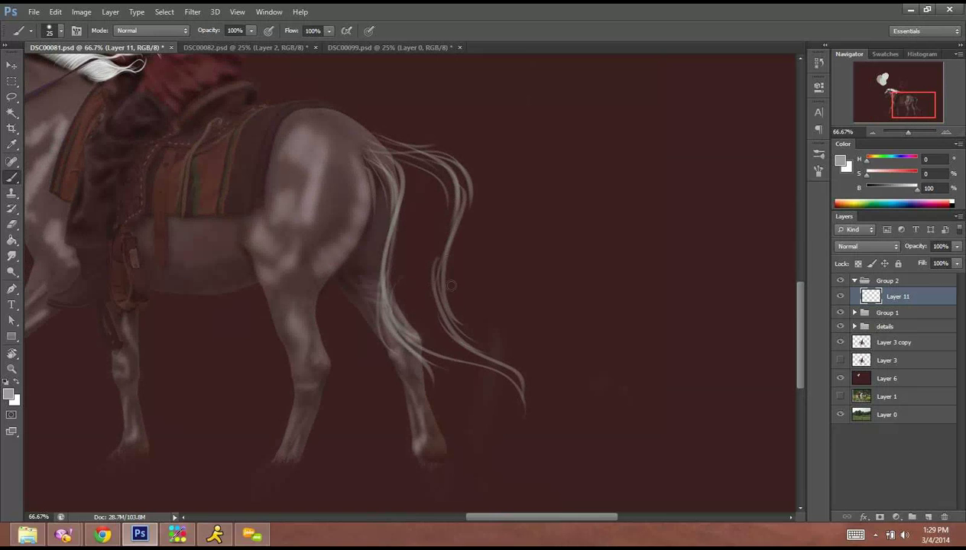
Extend the tail's lower end into a long curved tip and thicken the outer arch with extra strands.
left_click_drag(450, 335, 471, 348)
left_click_drag(432, 328, 519, 420)
left_click_drag(489, 358, 587, 441)
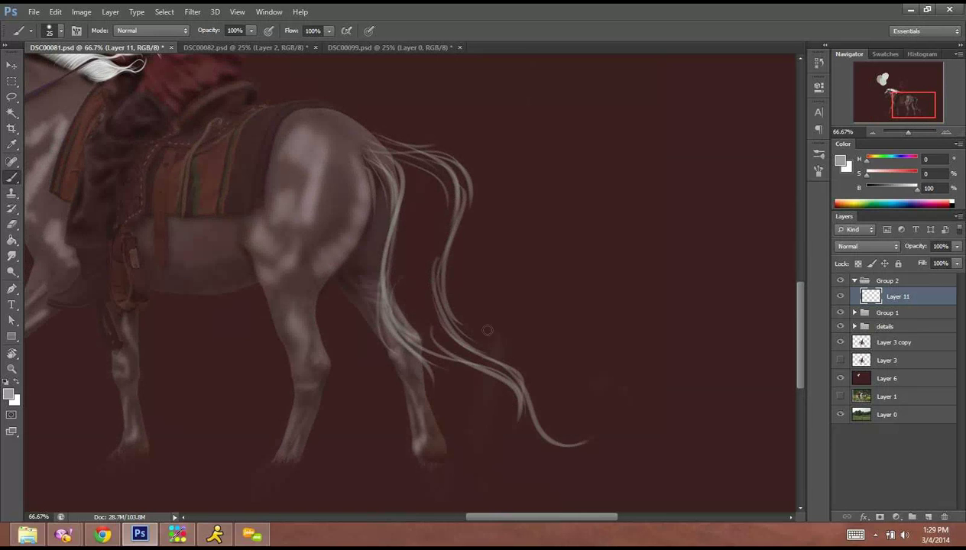
mouse_move(364, 140)
left_mouse_down()
mouse_move(423, 146)
mouse_move(457, 188)
left_mouse_up()
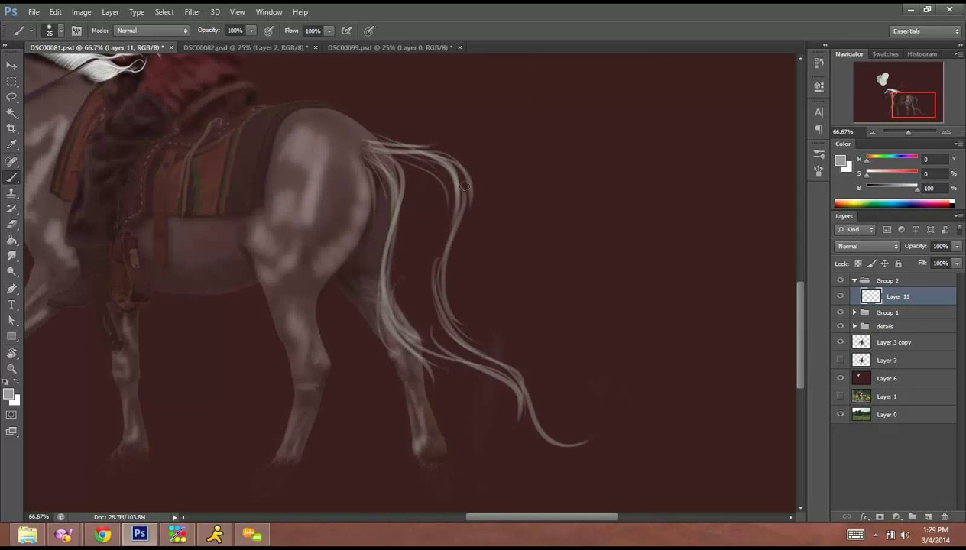
left_click_drag(413, 142, 440, 224)
key("ctrl+z")
mouse_move(373, 142)
left_mouse_down()
mouse_move(470, 182)
mouse_move(451, 232)
mouse_move(462, 314)
mouse_move(498, 334)
left_mouse_up()
left_click_drag(439, 298, 528, 350)
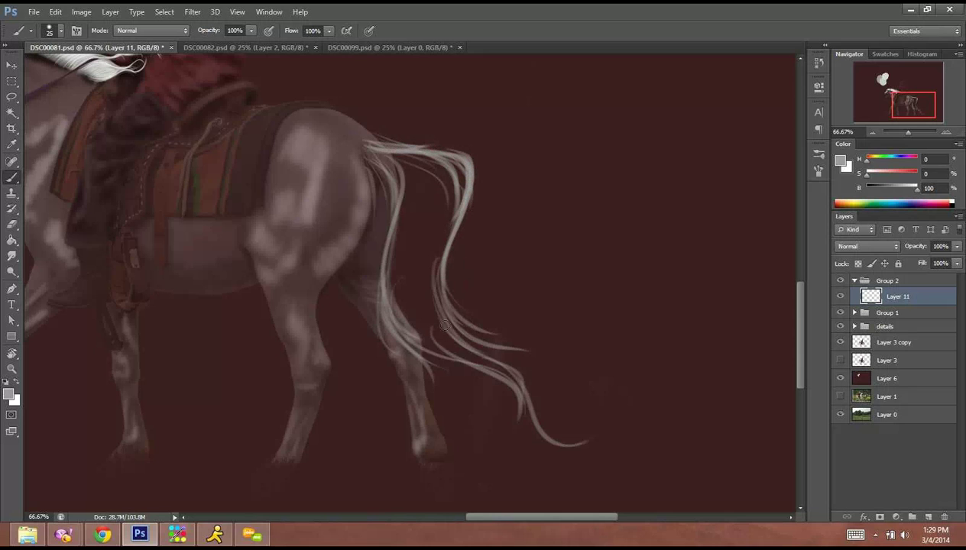
Add grey strands across the tail's lower end and along its inner edge beside the hind leg.
left_click_drag(438, 324, 522, 396)
left_click_drag(486, 350, 589, 455)
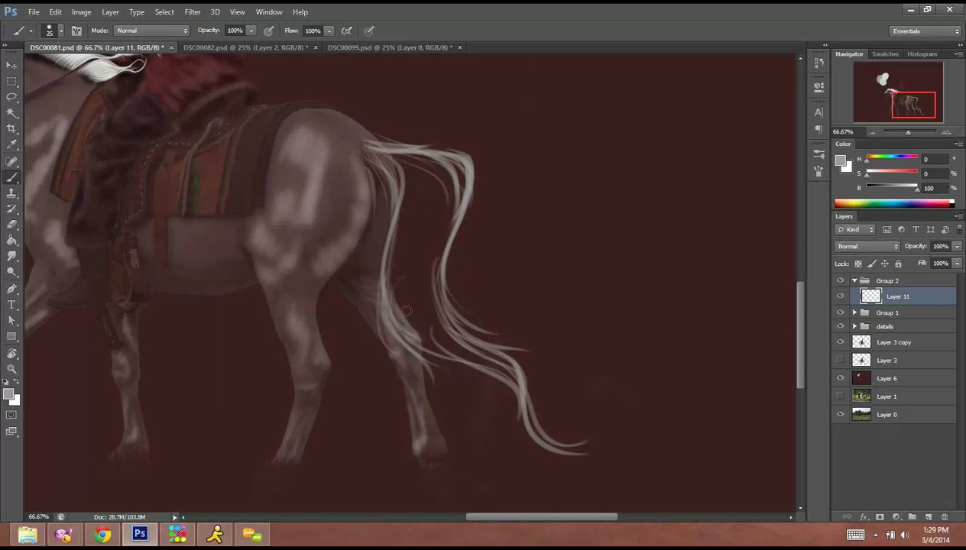
left_click_drag(391, 321, 451, 391)
mouse_move(444, 346)
left_mouse_down()
mouse_move(465, 396)
mouse_move(511, 388)
mouse_move(527, 405)
left_mouse_up()
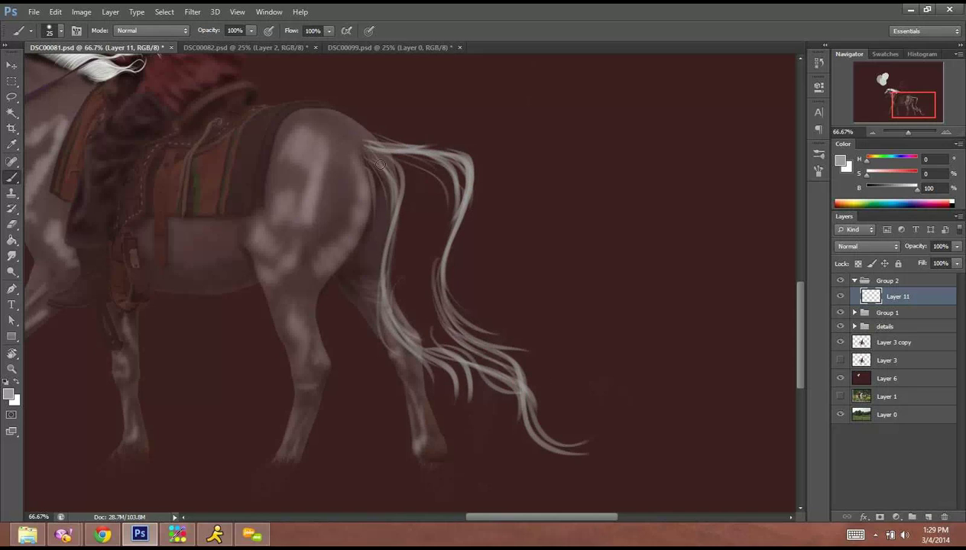
left_click_drag(380, 165, 396, 270)
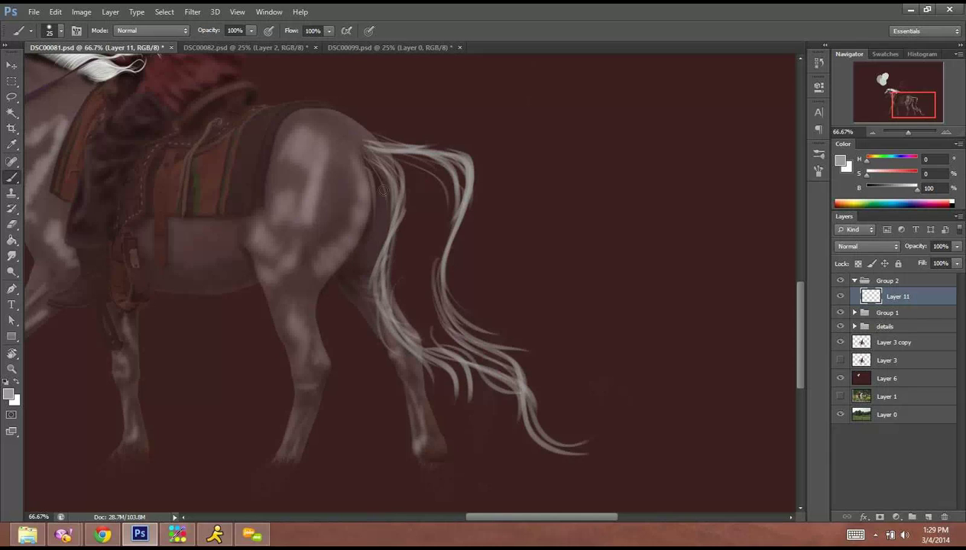
left_click_drag(384, 190, 366, 298)
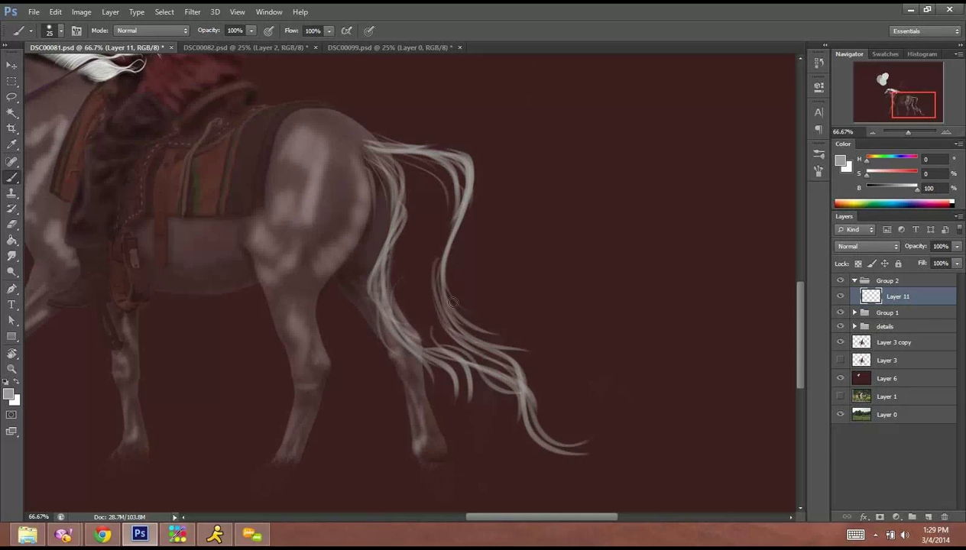
left_click_drag(437, 281, 480, 347)
left_click_drag(445, 305, 534, 373)
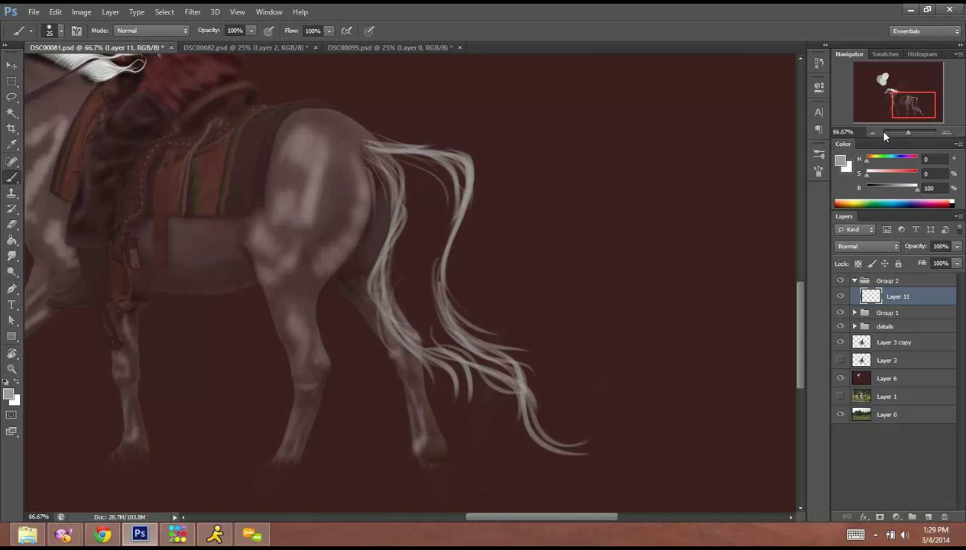
Erase all the tail strands from Layer 11 with the Eraser tool at size 145.
left_click(870, 133)
left_click(870, 132)
left_click(870, 132)
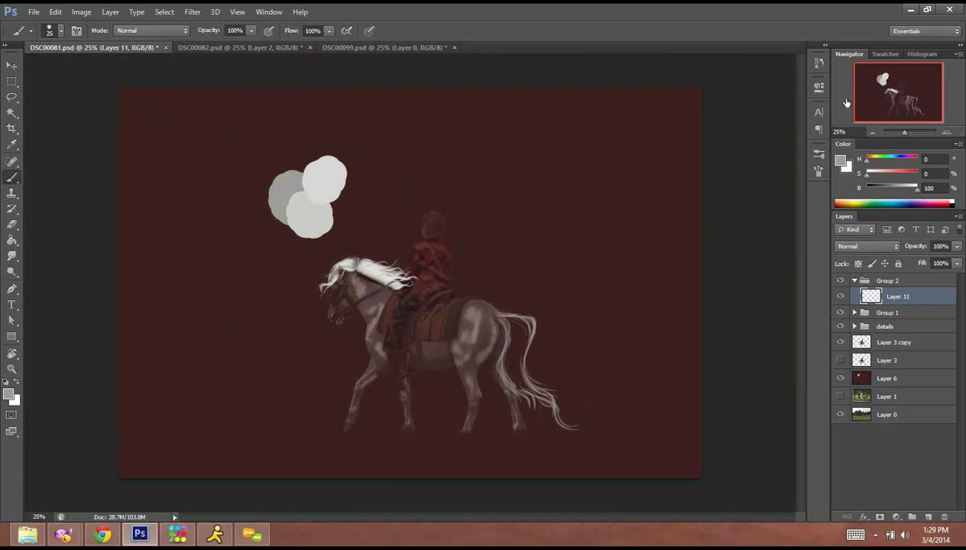
left_click(13, 225)
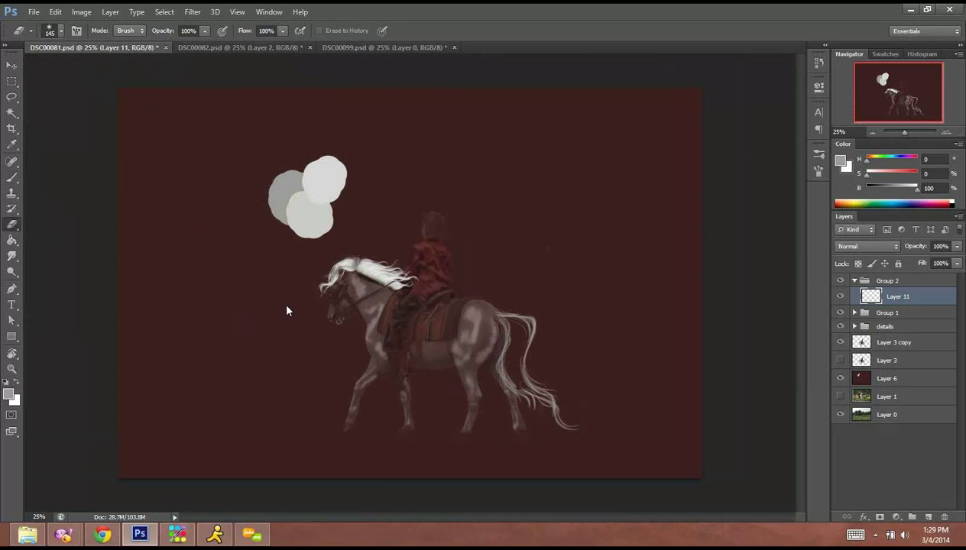
left_click_drag(498, 312, 497, 371)
mouse_move(521, 300)
left_mouse_down()
mouse_move(528, 403)
mouse_move(561, 394)
mouse_move(533, 399)
left_mouse_up()
Handwrite "Ponies Suck" sideways on the empty canvas in front of the horse with the Brush.
left_click(12, 178)
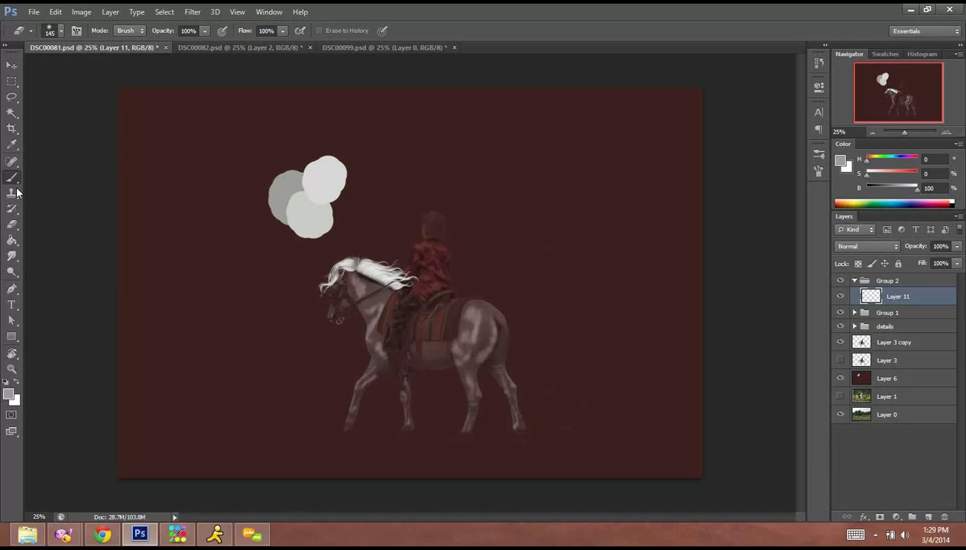
mouse_move(205, 440)
left_mouse_down()
mouse_move(153, 437)
mouse_move(208, 373)
mouse_move(183, 329)
left_mouse_up()
left_click_drag(203, 327, 183, 311)
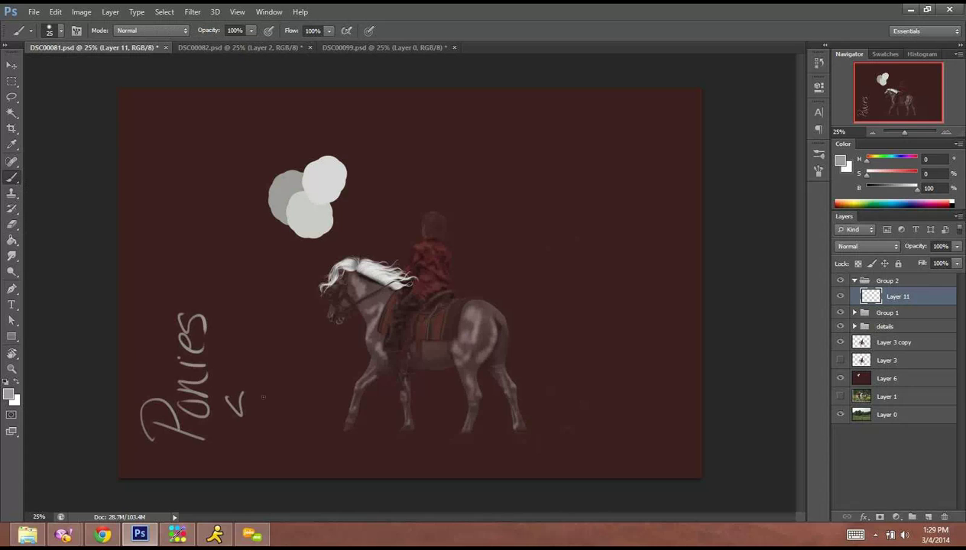
left_click_drag(263, 397, 259, 316)
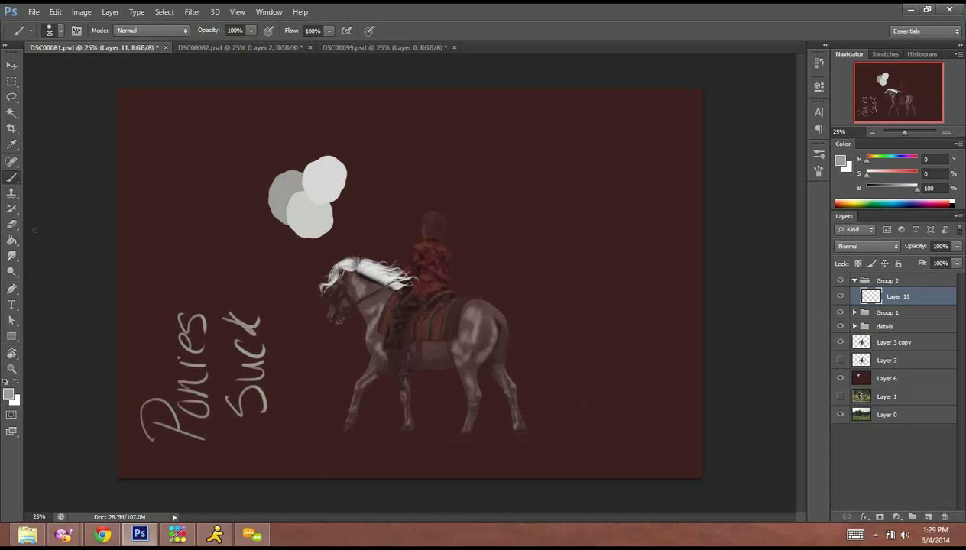
Erase the handwritten words from Layer 11 with the size 145 Eraser.
left_click(11, 224)
right_click(157, 403)
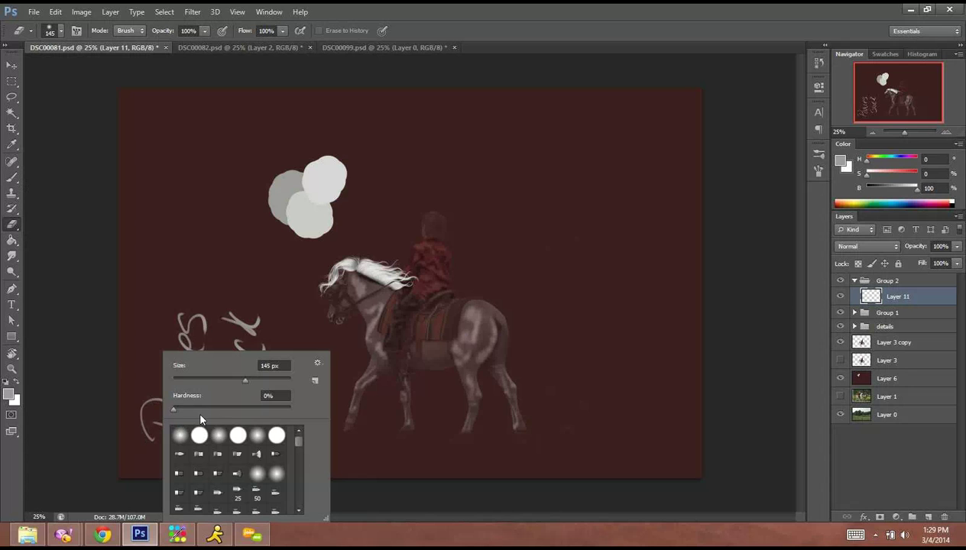
mouse_move(175, 311)
left_mouse_down()
mouse_move(186, 454)
mouse_move(215, 376)
mouse_move(251, 398)
mouse_move(264, 337)
left_mouse_up()
mouse_move(155, 414)
left_mouse_down()
mouse_move(136, 380)
mouse_move(139, 409)
left_mouse_up()
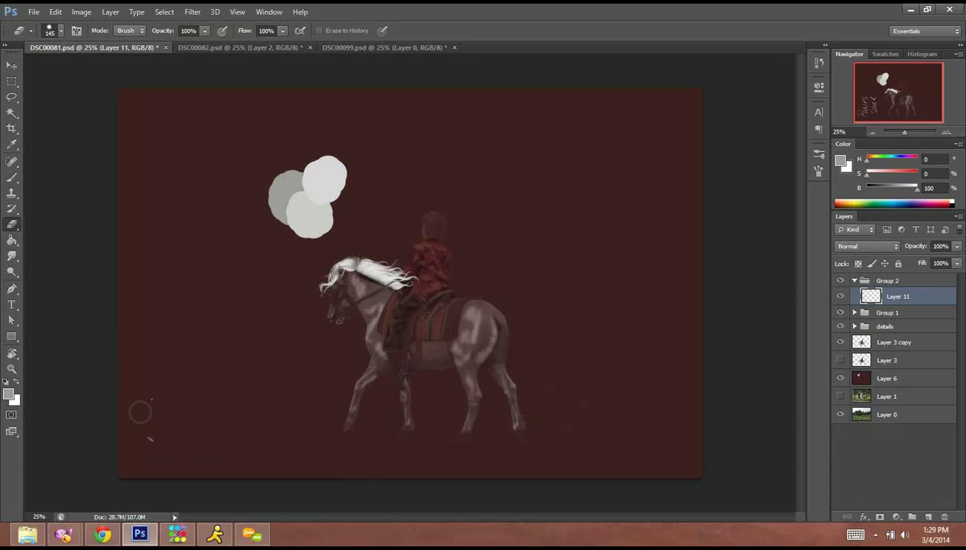
Paint the first curved grey strands at the tail's root on the horse's rump with the size 25 Brush at 200% zoom.
left_click(12, 178)
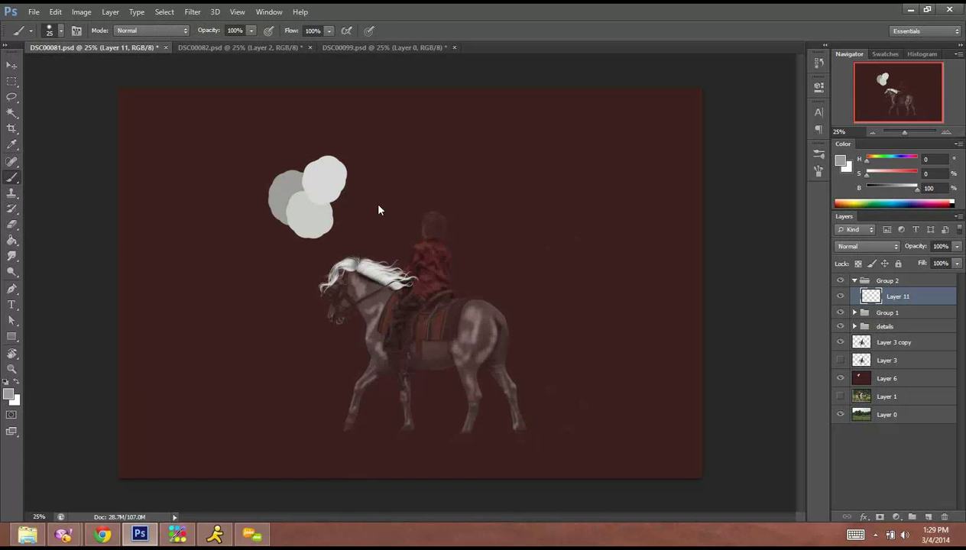
left_click(946, 135)
left_click(945, 135)
left_click(946, 135)
left_click(946, 134)
left_click(946, 134)
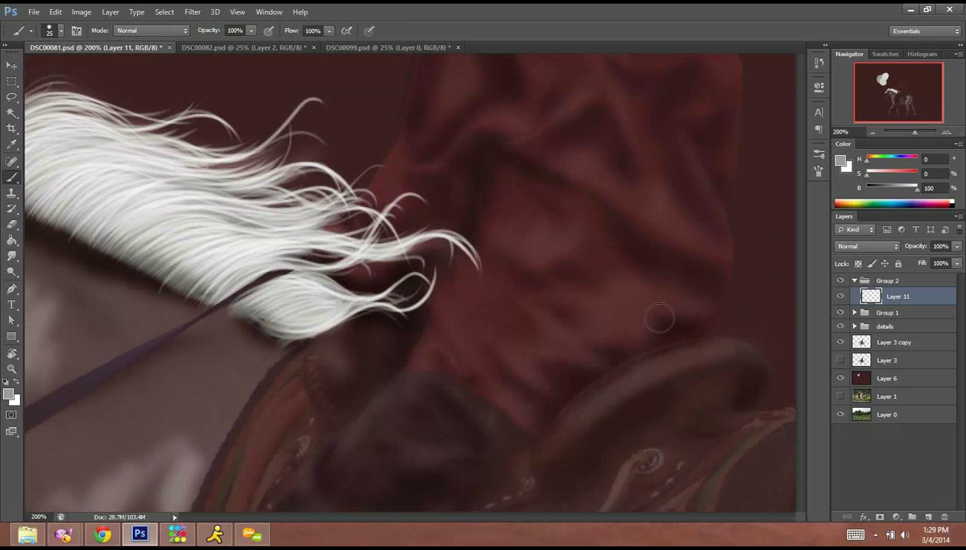
mouse_move(655, 339)
left_mouse_down()
mouse_move(410, 279)
mouse_move(211, 168)
left_mouse_up()
left_click_drag(470, 264, 242, 107)
left_click_drag(415, 226, 493, 397)
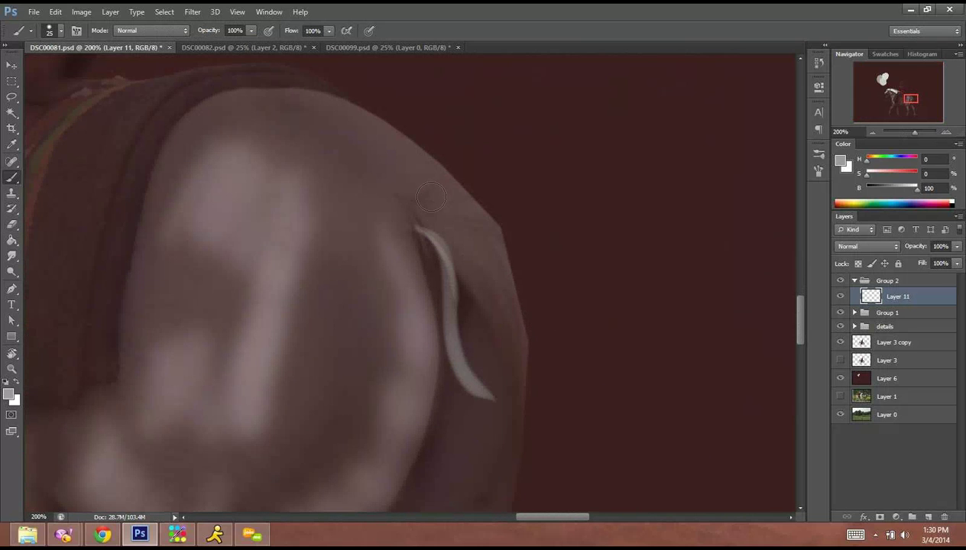
mouse_move(457, 190)
left_mouse_down()
mouse_move(504, 182)
mouse_move(452, 191)
mouse_move(555, 234)
left_mouse_up()
left_click_drag(488, 201, 568, 343)
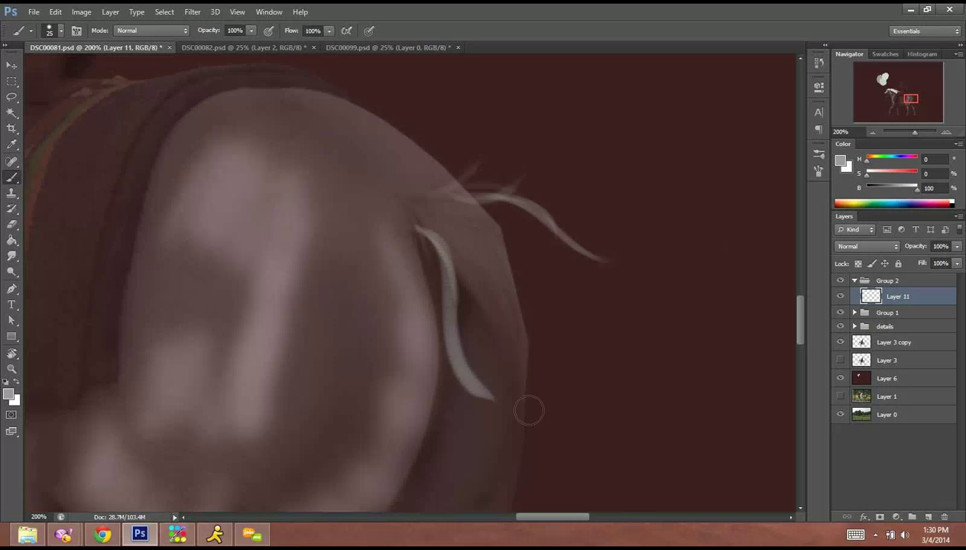
Brush several curved light grey hair strands flowing outward and down from the base of the horse's tail.
mouse_move(545, 233)
left_mouse_down()
mouse_move(588, 286)
mouse_move(634, 388)
left_mouse_up()
left_click_drag(571, 337, 562, 331)
left_click_drag(564, 266, 546, 123)
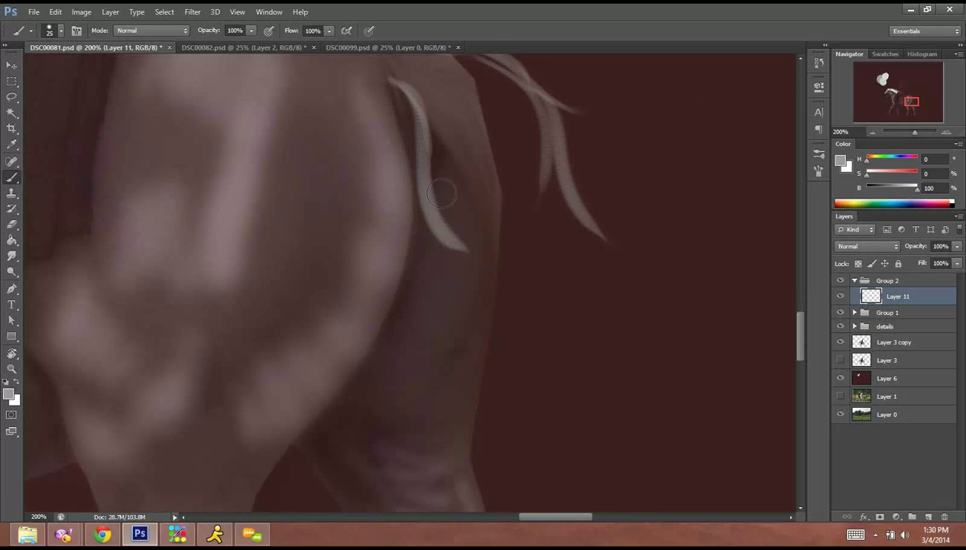
left_click_drag(505, 277, 457, 439)
left_click_drag(431, 209, 557, 264)
left_click_drag(567, 328, 618, 386)
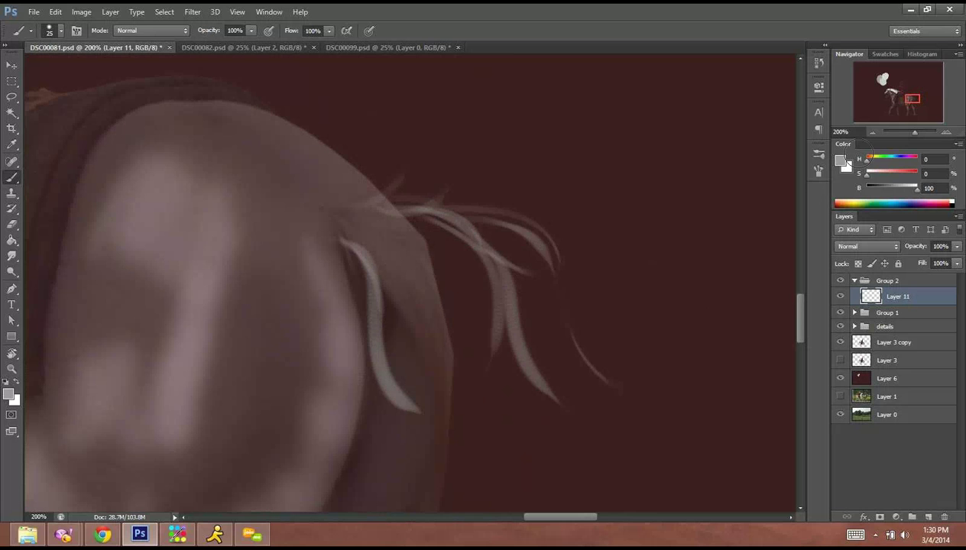
Extend the outer edge of the tail with long grey strands curving down to about hock level.
left_click(873, 132)
left_click(873, 132)
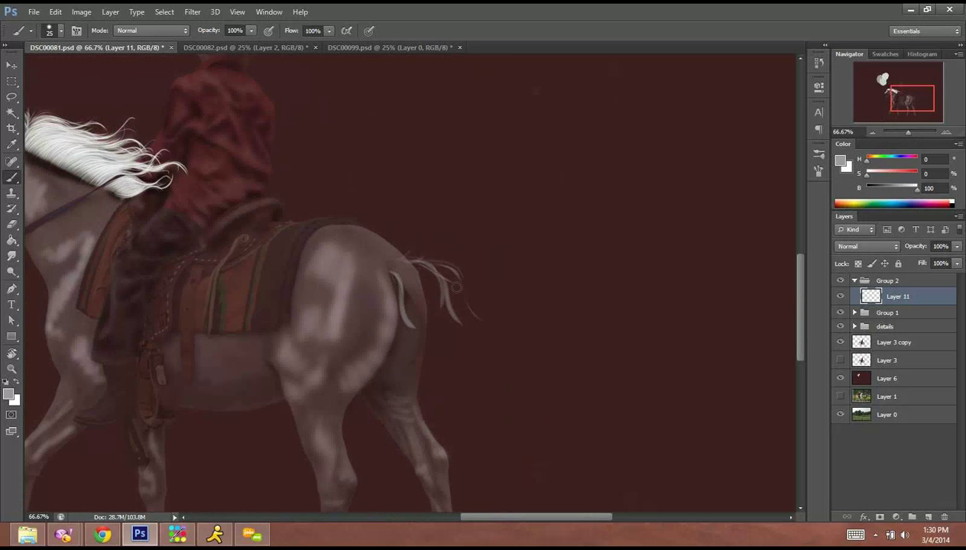
left_click_drag(414, 260, 487, 323)
mouse_move(445, 275)
left_mouse_down()
mouse_move(510, 341)
mouse_move(531, 231)
mouse_move(550, 206)
mouse_move(527, 214)
mouse_move(524, 380)
left_mouse_up()
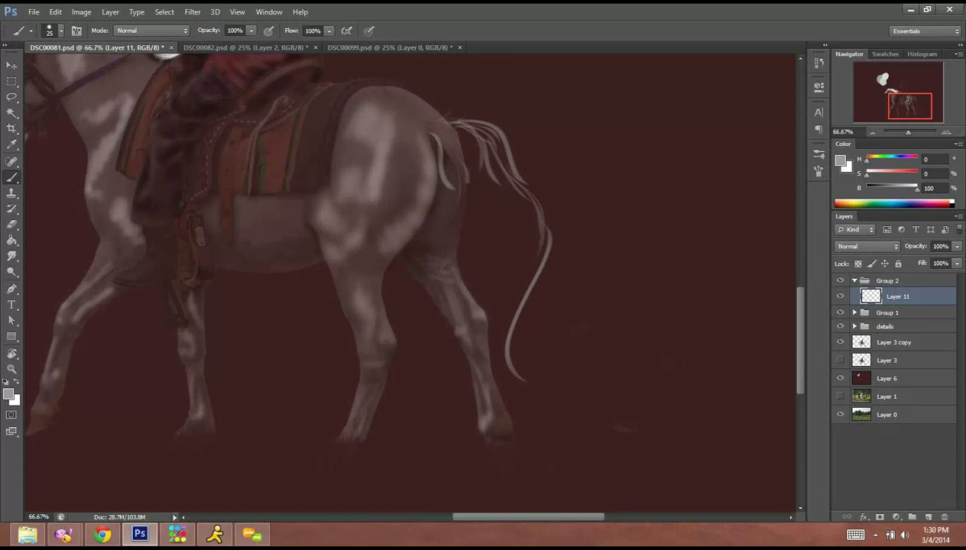
Paint long wavy strands for the tail's inner edge down the hind leg, with a tip flicking outward past the hoof.
left_click_drag(446, 270, 465, 208)
left_click_drag(451, 251, 474, 352)
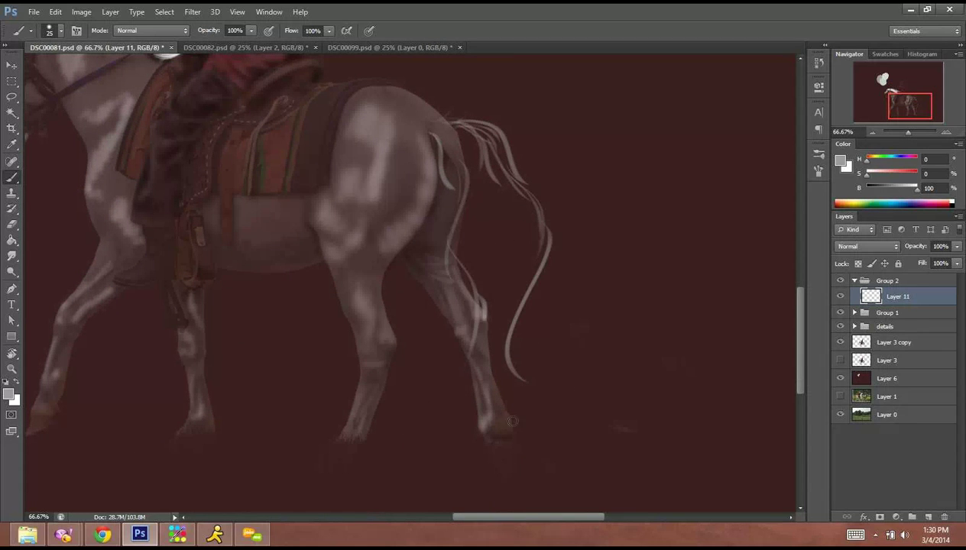
left_click_drag(471, 317, 497, 417)
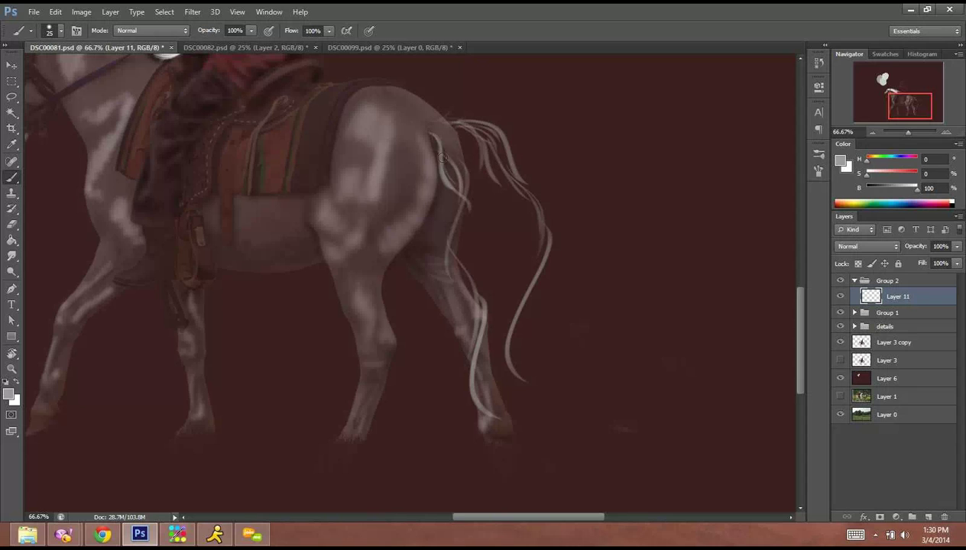
left_click_drag(442, 157, 457, 237)
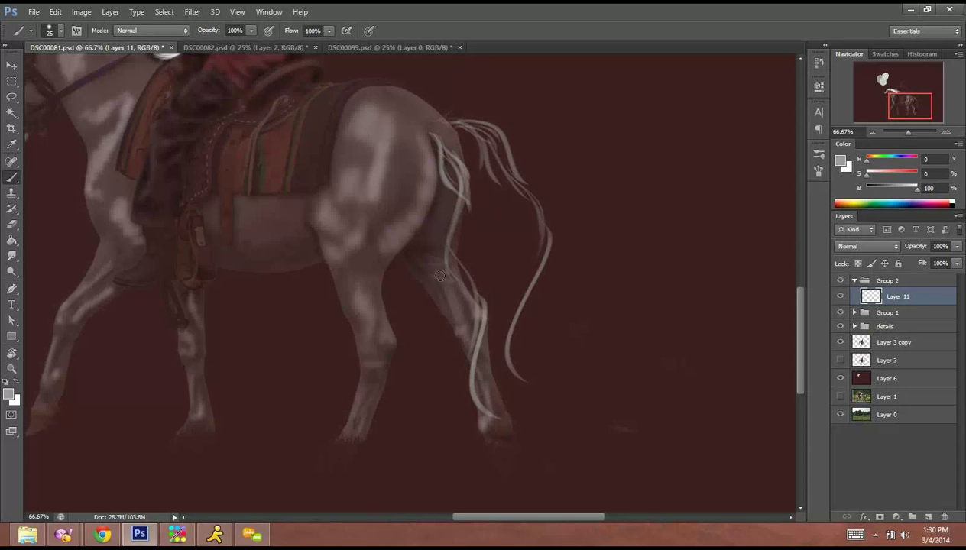
left_click_drag(463, 220, 467, 336)
left_click_drag(451, 253, 461, 399)
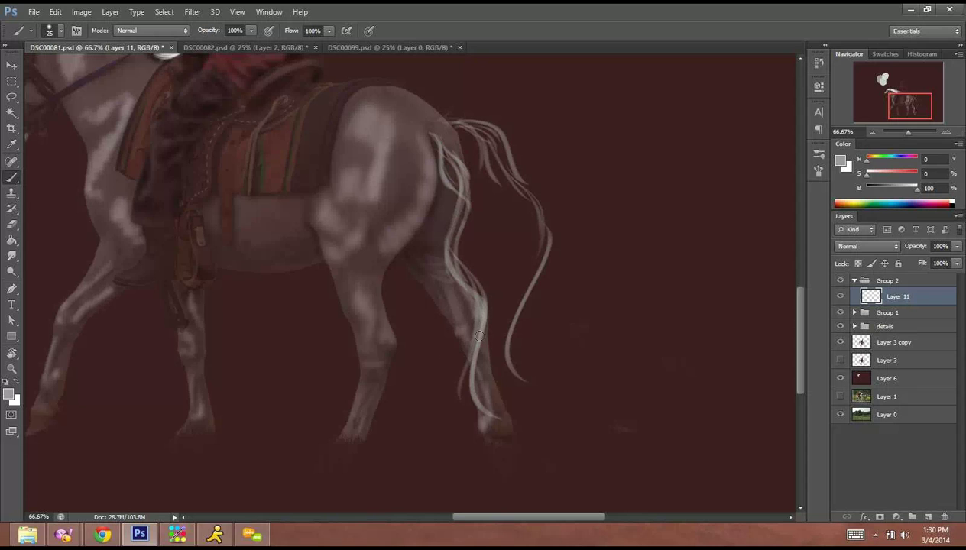
mouse_move(489, 277)
left_mouse_down()
mouse_move(480, 341)
mouse_move(489, 405)
mouse_move(554, 445)
left_mouse_up()
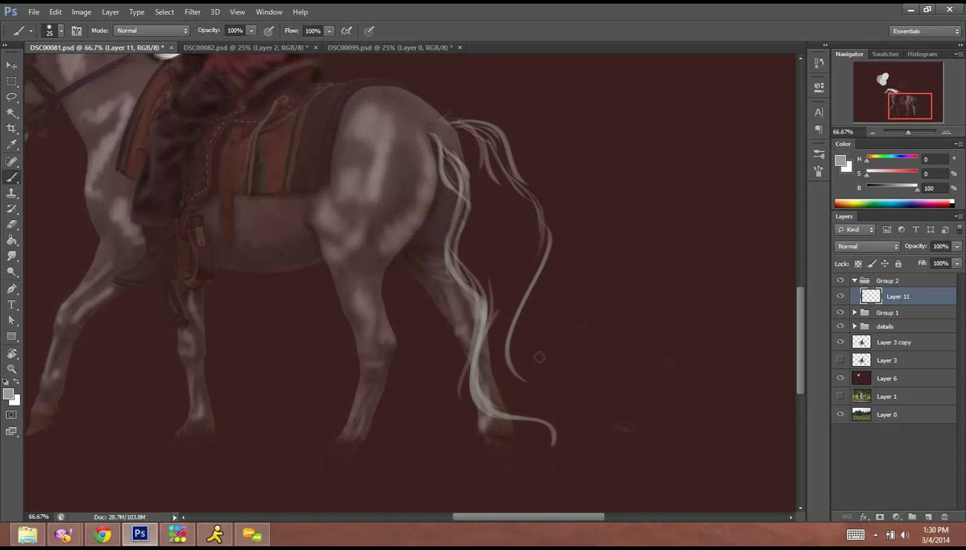
Thicken the tail's outer strands, undo the overly long end stroke, and add another strand to the lower tip.
mouse_move(523, 200)
left_mouse_down()
mouse_move(535, 249)
mouse_move(515, 335)
left_mouse_up()
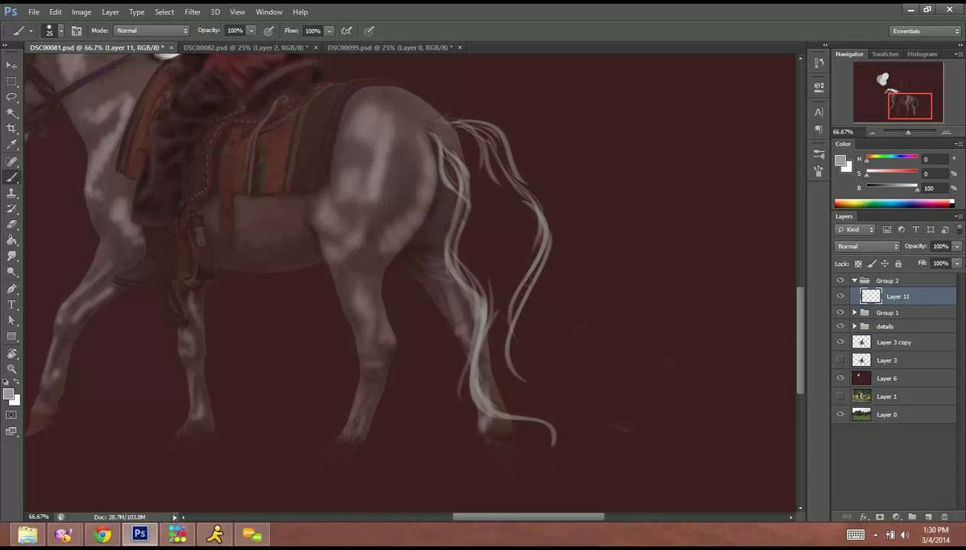
left_click_drag(528, 282, 510, 373)
mouse_move(528, 320)
left_mouse_down()
mouse_move(572, 367)
mouse_move(571, 396)
left_mouse_up()
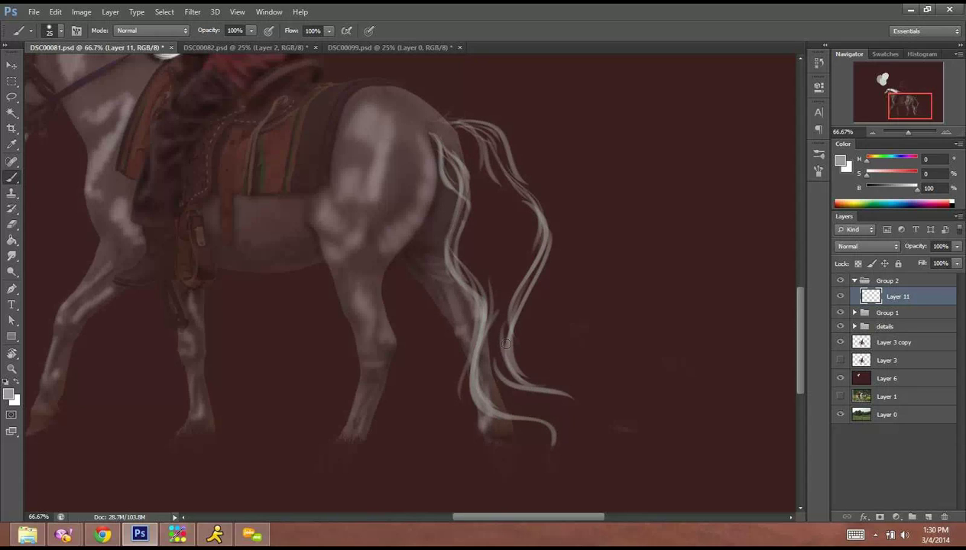
key("ctrl+z")
mouse_move(503, 354)
left_mouse_down()
mouse_move(518, 396)
mouse_move(566, 437)
left_mouse_up()
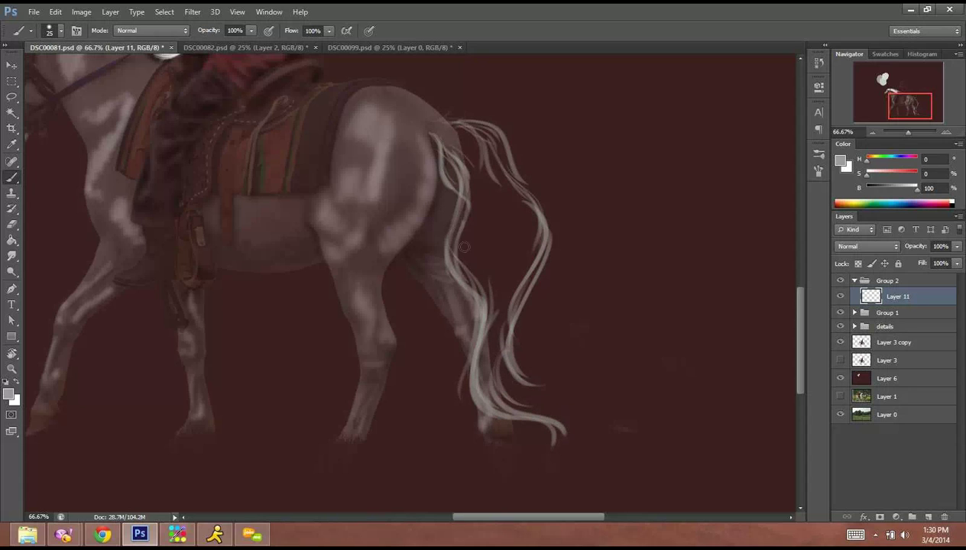
Add overlapping grey strands between the inner and outer edges of the tail, from its base to the lower end.
left_click_drag(475, 149, 467, 285)
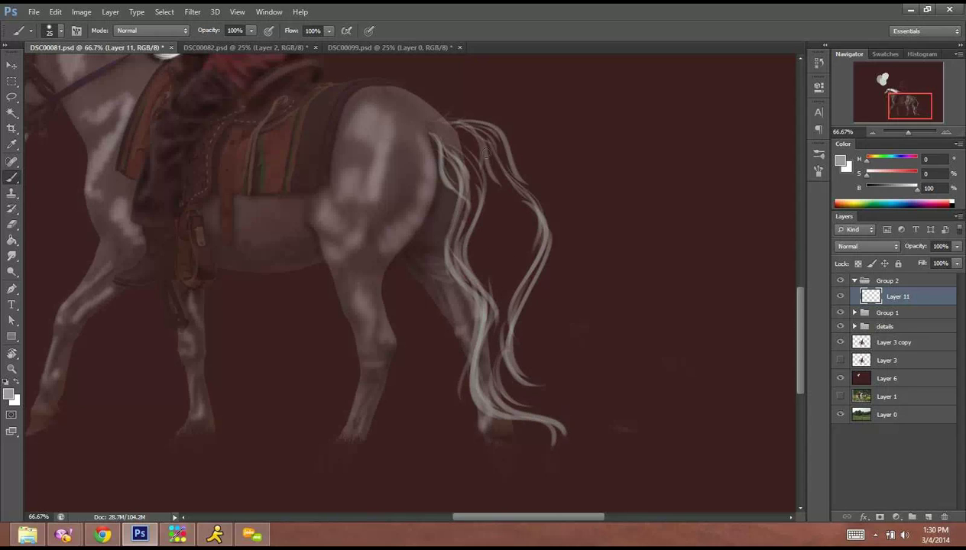
left_click_drag(483, 151, 500, 253)
left_click_drag(456, 127, 508, 191)
left_click_drag(478, 144, 535, 223)
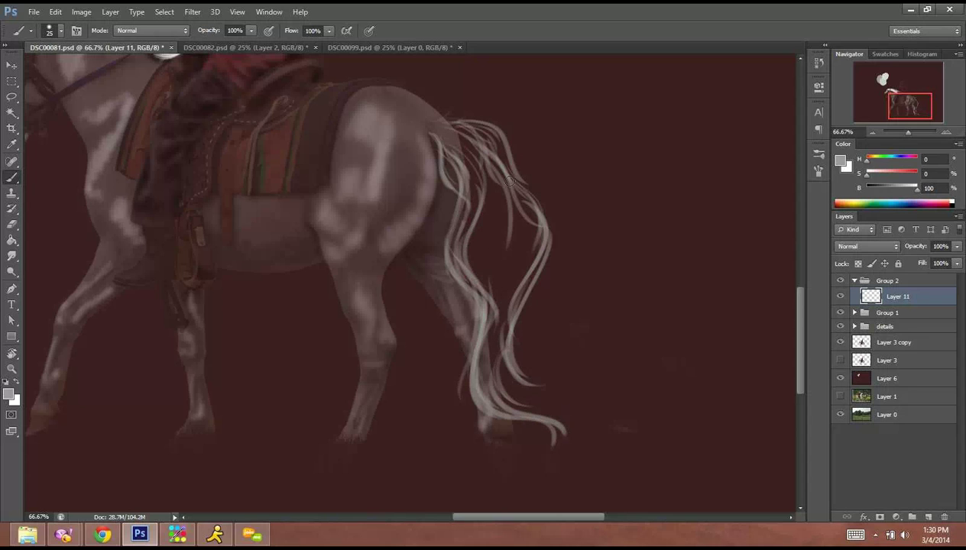
mouse_move(488, 175)
left_mouse_down()
mouse_move(501, 310)
mouse_move(509, 238)
mouse_move(542, 219)
mouse_move(536, 415)
left_mouse_up()
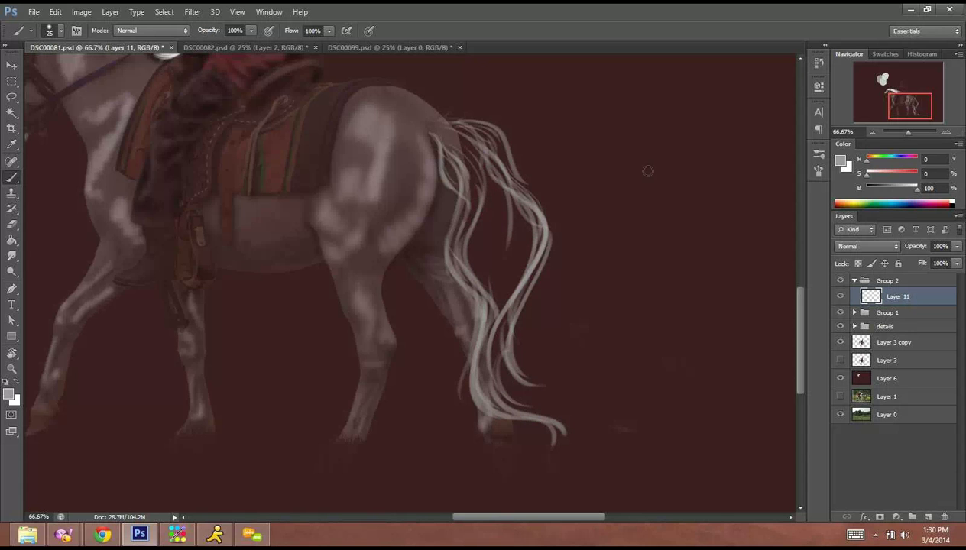
Examine the tail's overall shape and length against the whole horse, then return to the tail's base.
left_click(873, 132)
left_click(873, 131)
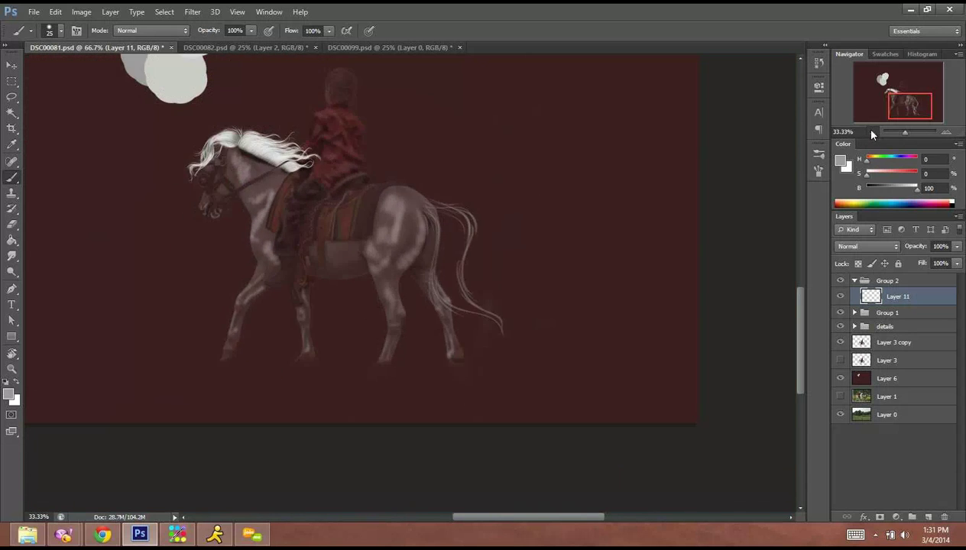
left_click(873, 131)
left_click(948, 134)
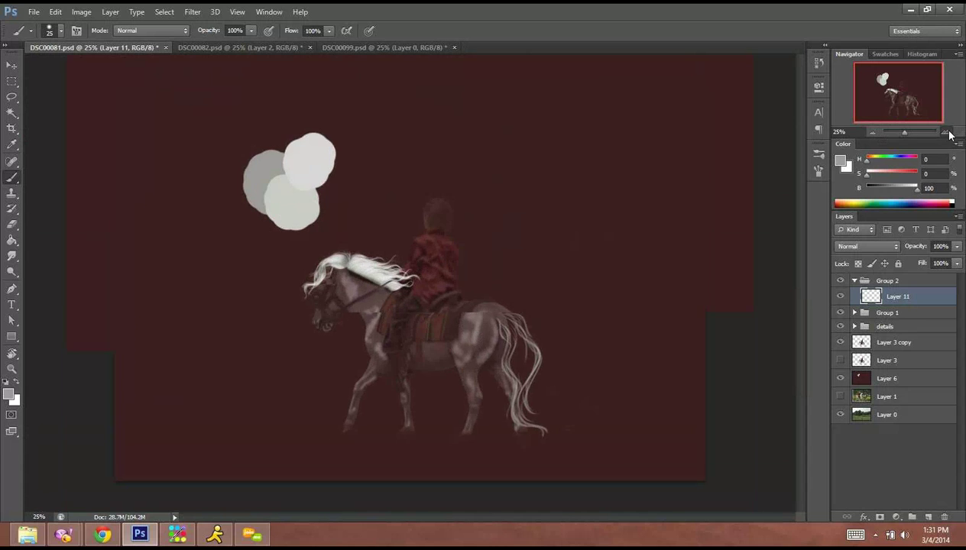
left_click(948, 134)
left_click(948, 134)
left_click_drag(575, 337, 263, 208)
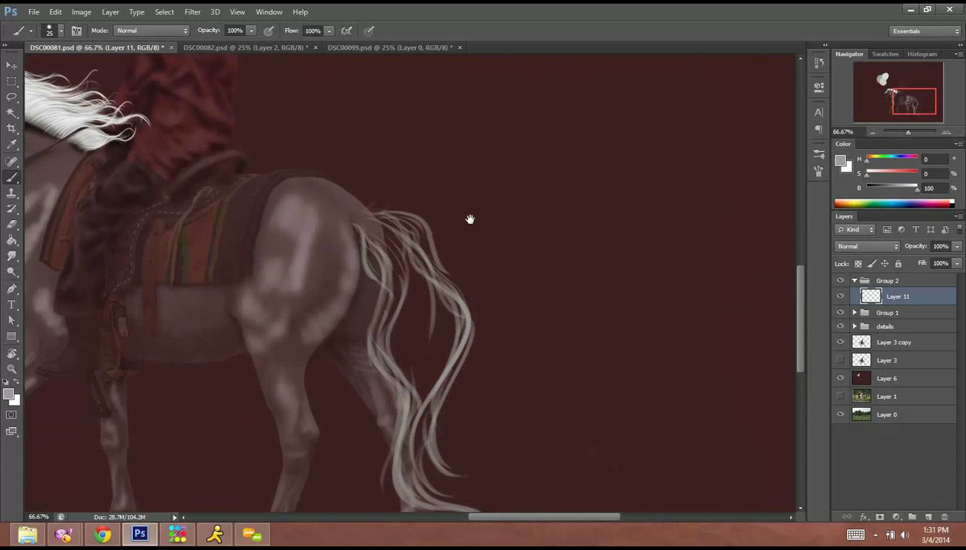
left_click(946, 136)
left_click(947, 135)
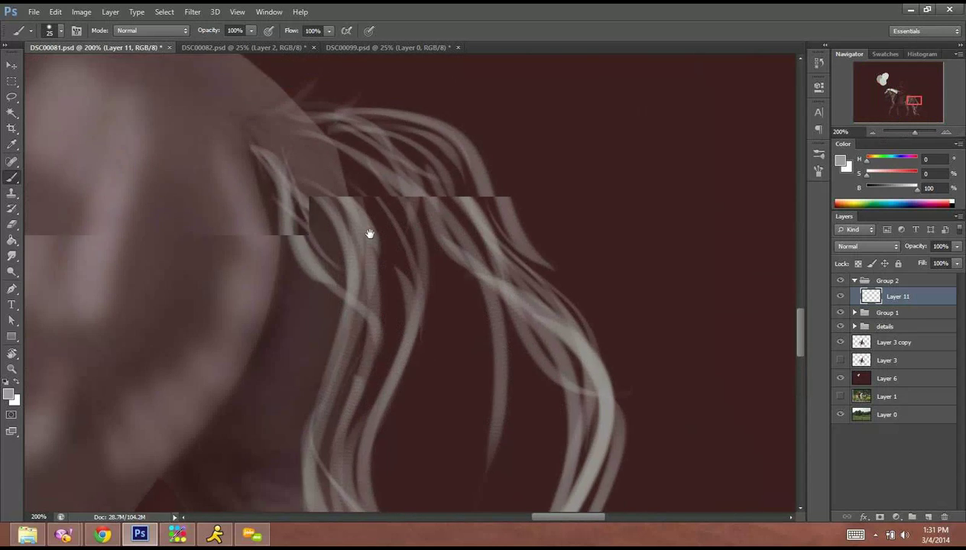
Thicken the strands at the root of the tail where it meets the rump, undoing one unwanted stroke.
left_click_drag(294, 220, 351, 278)
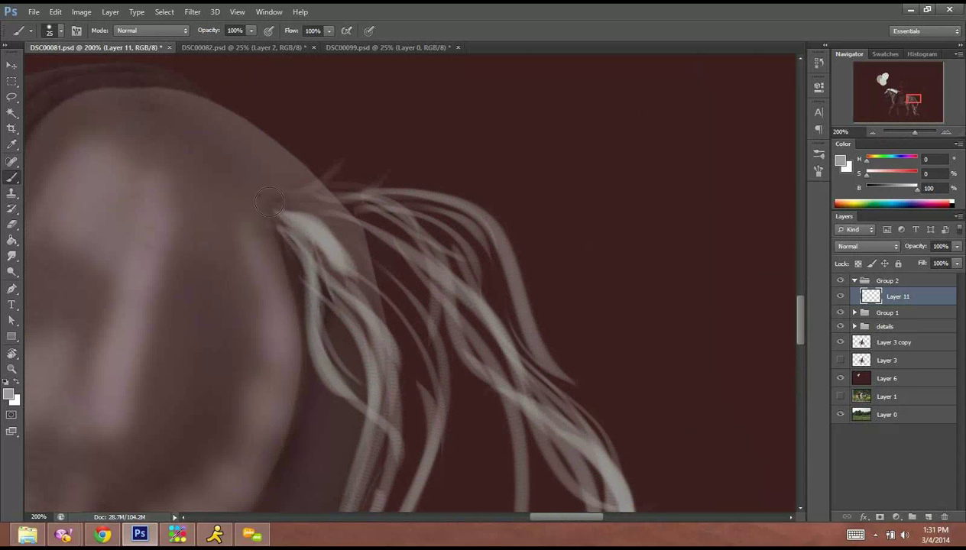
left_click_drag(277, 198, 367, 274)
left_click_drag(278, 198, 375, 256)
key("ctrl+z")
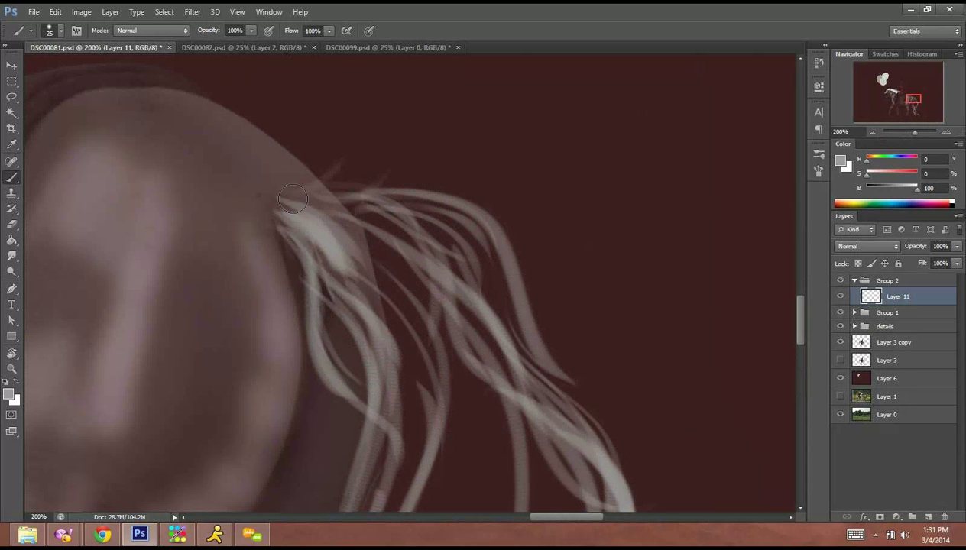
mouse_move(280, 200)
left_mouse_down()
mouse_move(378, 237)
mouse_move(422, 225)
left_mouse_up()
mouse_move(328, 206)
left_mouse_down()
mouse_move(413, 213)
mouse_move(468, 273)
left_mouse_up()
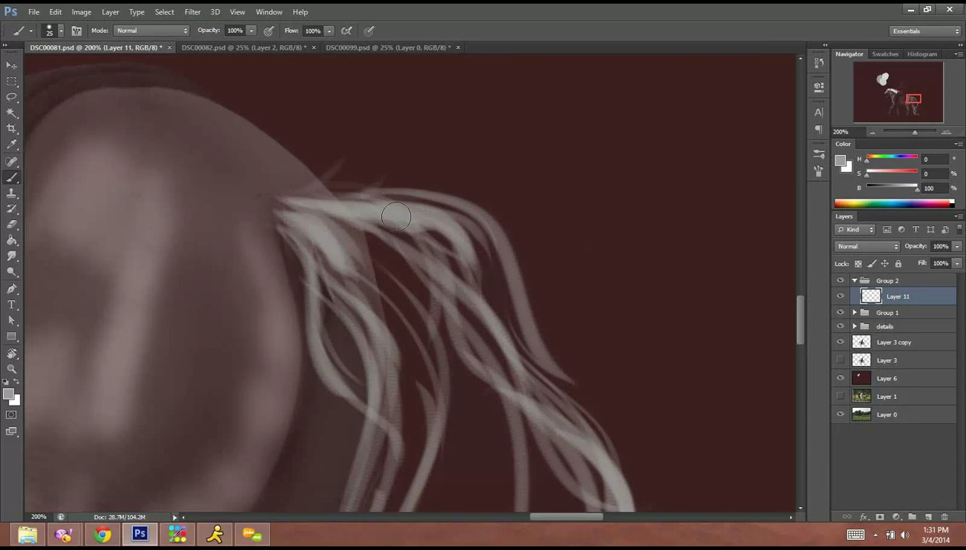
Paint the arched outer edge of the upper tail and fill the area inside it with solid light grey.
left_click_drag(394, 215, 500, 324)
mouse_move(421, 224)
left_mouse_down()
mouse_move(525, 387)
mouse_move(589, 428)
left_mouse_up()
left_click_drag(351, 202, 409, 222)
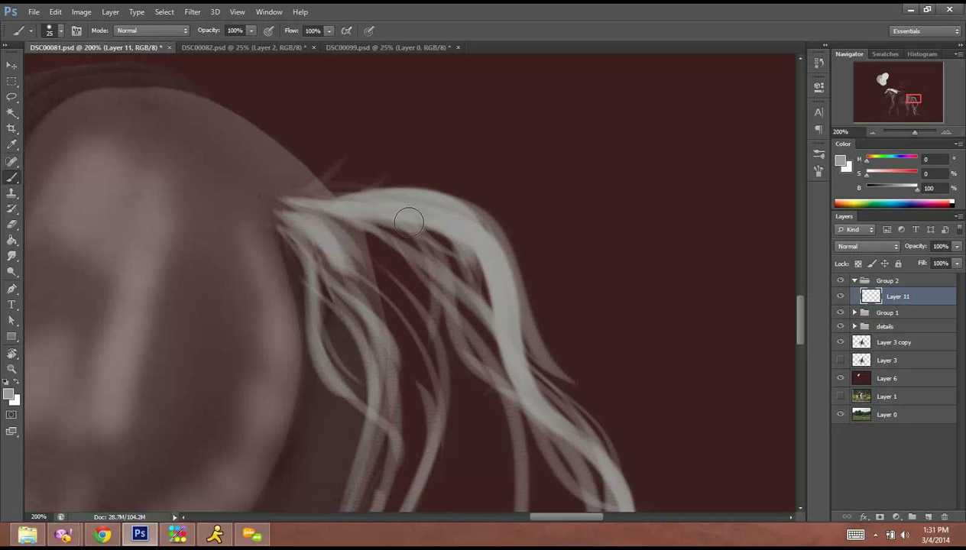
mouse_move(299, 199)
left_mouse_down()
mouse_move(448, 349)
mouse_move(403, 236)
mouse_move(466, 329)
mouse_move(468, 313)
mouse_move(494, 395)
mouse_move(474, 290)
mouse_move(479, 252)
mouse_move(476, 303)
mouse_move(430, 246)
mouse_move(403, 314)
mouse_move(392, 232)
mouse_move(369, 243)
mouse_move(295, 206)
mouse_move(327, 248)
mouse_move(308, 251)
mouse_move(349, 253)
mouse_move(384, 325)
mouse_move(403, 405)
mouse_move(328, 297)
mouse_move(387, 451)
mouse_move(343, 255)
mouse_move(418, 489)
mouse_move(457, 387)
mouse_move(484, 502)
mouse_move(497, 446)
mouse_move(518, 430)
mouse_move(500, 451)
left_mouse_up()
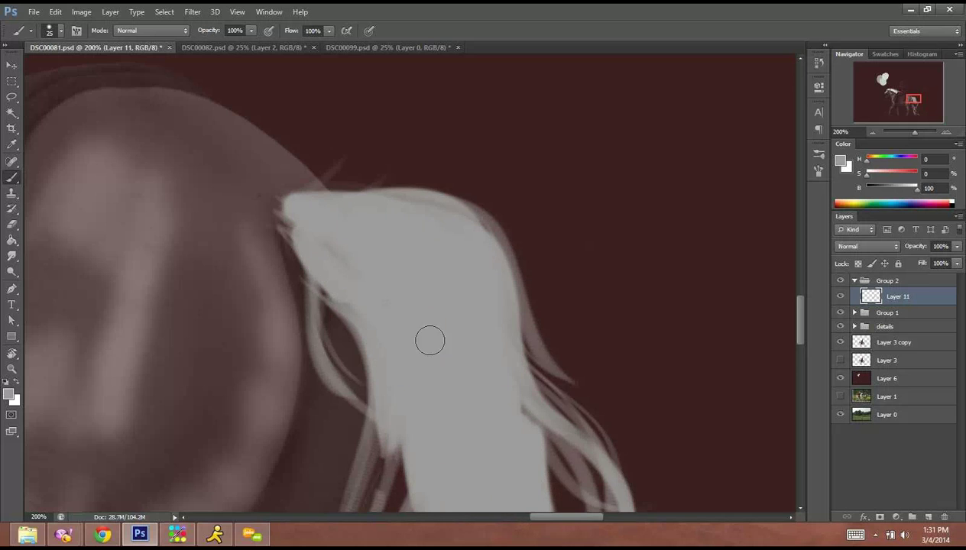
Thicken the inner and outer edge strands along the middle section of the tail.
left_click_drag(405, 274, 427, 105)
left_click_drag(640, 374, 597, 481)
mouse_move(337, 119)
left_mouse_down()
mouse_move(359, 212)
mouse_move(375, 229)
left_mouse_up()
mouse_move(360, 140)
left_mouse_down()
mouse_move(381, 248)
mouse_move(398, 204)
mouse_move(468, 371)
left_mouse_up()
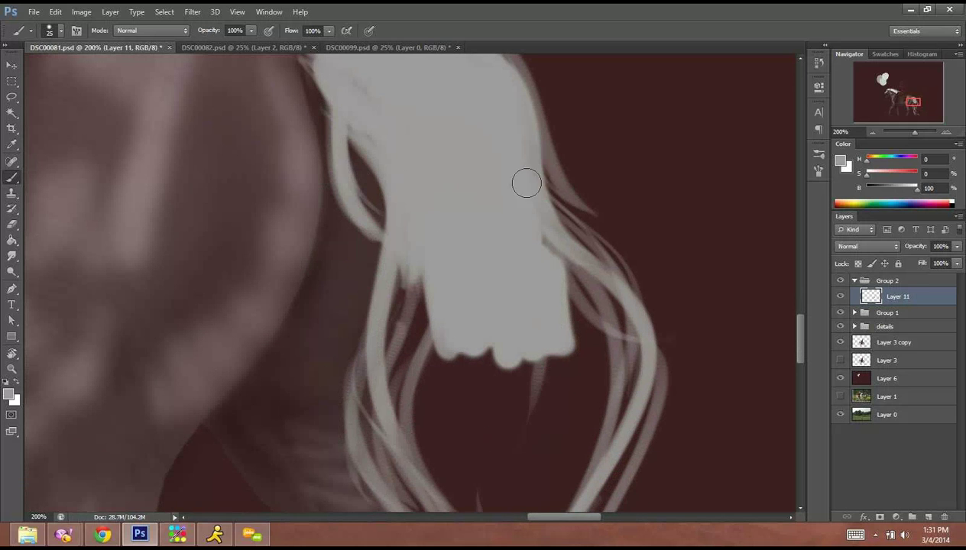
mouse_move(526, 181)
left_mouse_down()
mouse_move(609, 242)
mouse_move(587, 493)
mouse_move(520, 211)
mouse_move(632, 339)
left_mouse_up()
Fill the middle section of the tail with solid light grey down to where the strands narrow together.
mouse_move(509, 328)
left_mouse_down()
mouse_move(489, 278)
mouse_move(499, 164)
left_mouse_up()
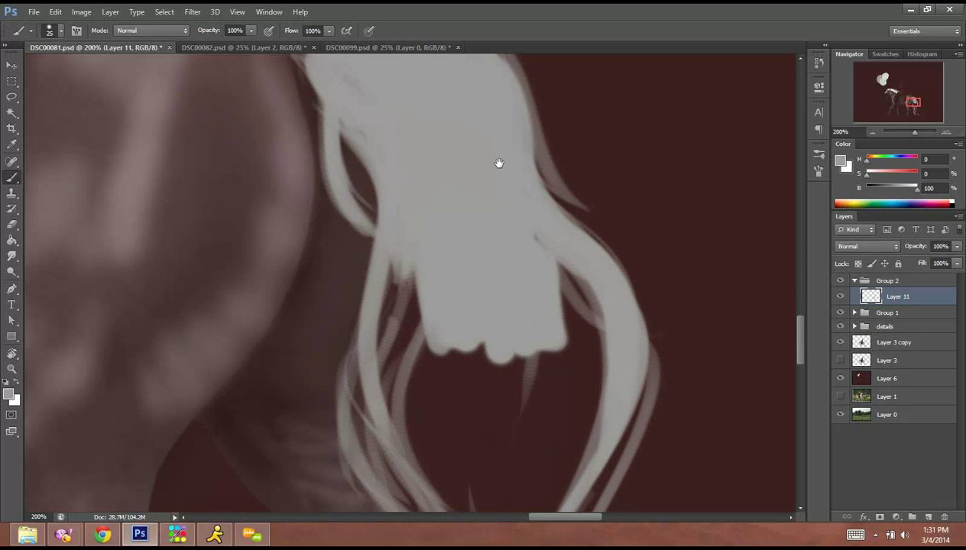
left_click_drag(380, 111, 454, 331)
mouse_move(361, 189)
left_mouse_down()
mouse_move(423, 366)
mouse_move(396, 268)
mouse_move(352, 184)
mouse_move(464, 358)
mouse_move(382, 201)
mouse_move(410, 258)
left_mouse_up()
mouse_move(383, 140)
left_mouse_down()
mouse_move(424, 349)
mouse_move(415, 127)
mouse_move(444, 146)
mouse_move(481, 398)
mouse_move(477, 323)
mouse_move(501, 257)
mouse_move(511, 283)
mouse_move(542, 199)
mouse_move(541, 155)
mouse_move(561, 136)
mouse_move(541, 92)
mouse_move(580, 273)
mouse_move(582, 144)
mouse_move(571, 165)
mouse_move(563, 315)
mouse_move(539, 69)
mouse_move(528, 100)
mouse_move(451, 153)
mouse_move(396, 113)
mouse_move(399, 87)
mouse_move(426, 171)
left_mouse_up()
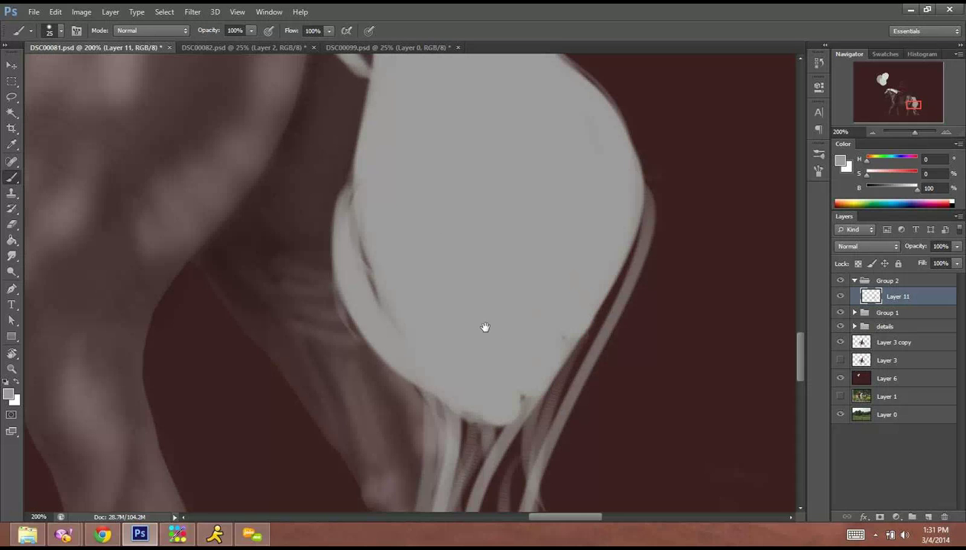
Thicken the outer and inner edge strands of the lower tail below the filled area.
left_click_drag(576, 252, 549, 248)
mouse_move(554, 330)
left_mouse_down()
mouse_move(589, 228)
mouse_move(562, 325)
left_mouse_up()
mouse_move(593, 191)
left_mouse_down()
mouse_move(595, 268)
mouse_move(507, 506)
left_mouse_up()
mouse_move(532, 403)
left_mouse_down()
mouse_move(498, 304)
mouse_move(564, 100)
left_mouse_up()
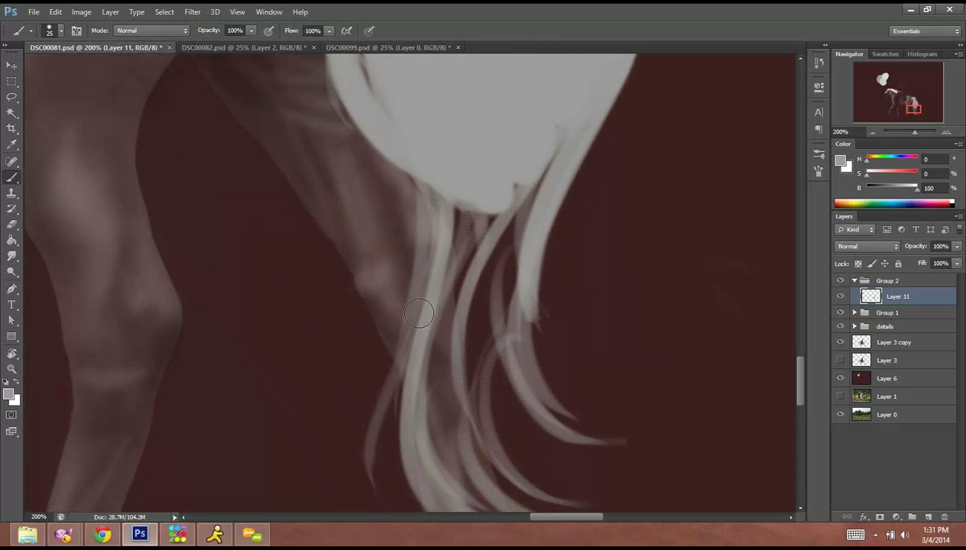
left_click_drag(423, 164, 414, 379)
left_click_drag(430, 206, 425, 501)
Redo the outward-curling strand at the lower tail with a longer tip, and thicken the strands beside it.
left_click_drag(525, 299, 612, 449)
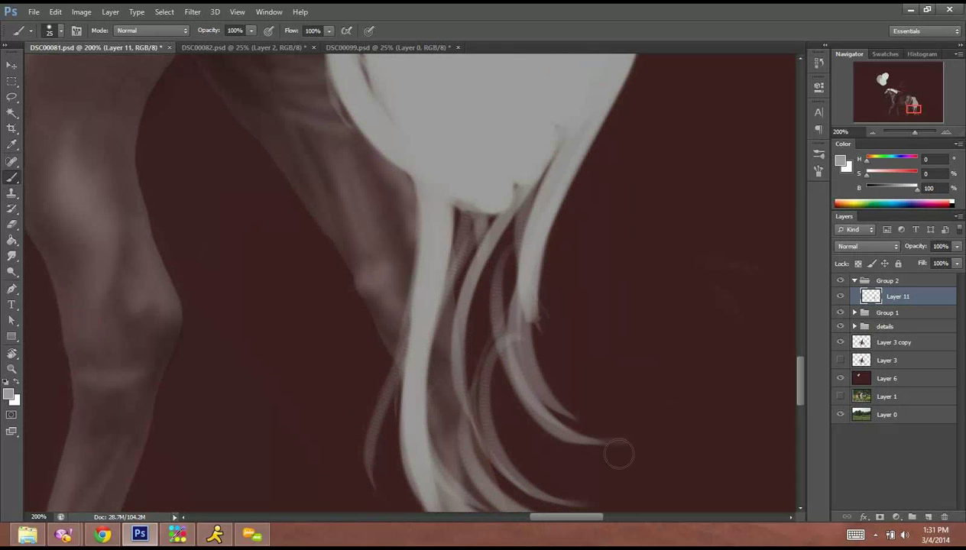
key("ctrl+z")
left_click_drag(522, 292, 621, 407)
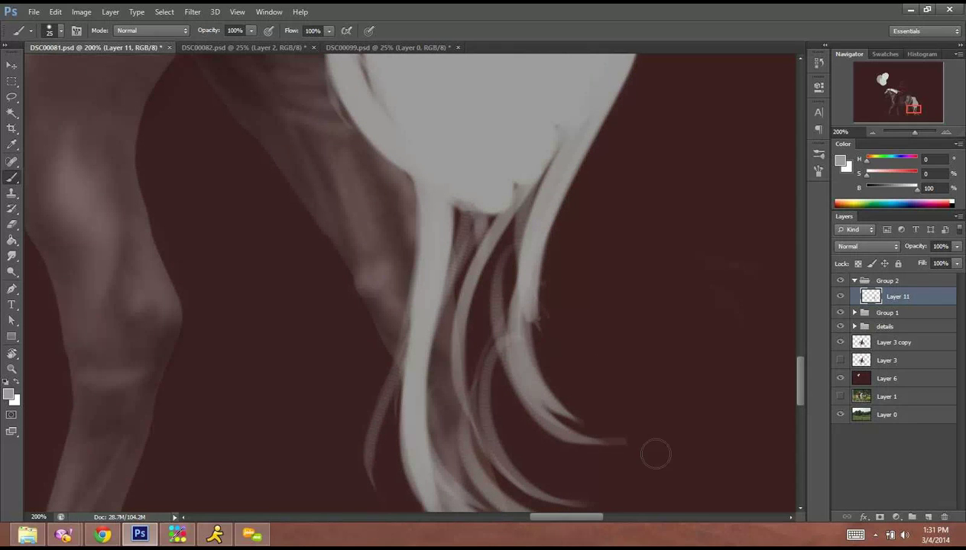
left_click_drag(673, 480, 525, 305)
left_click_drag(479, 363, 521, 196)
left_click_drag(518, 288, 508, 493)
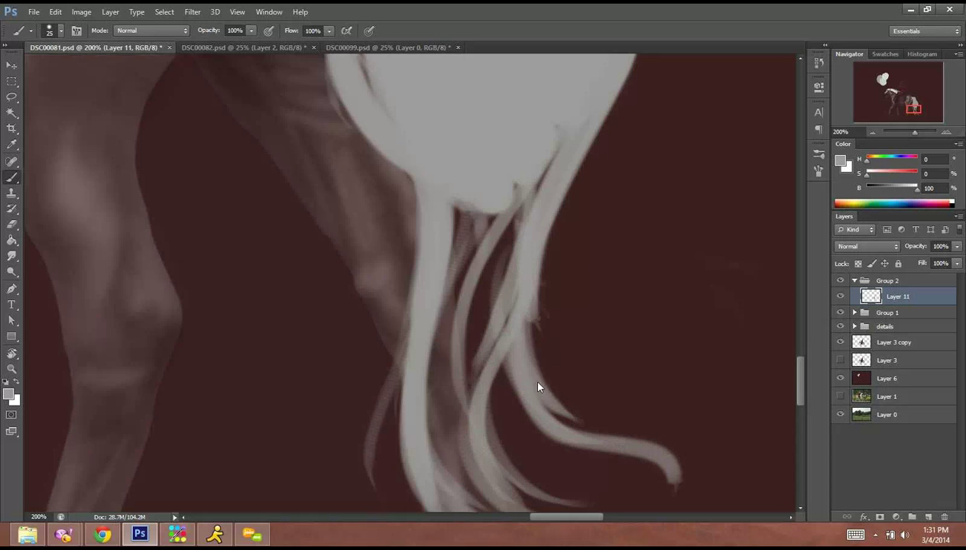
Thicken the tail tip sweeping over the hoof and fill the gaps between the lower strands with solid grey.
mouse_move(537, 387)
left_mouse_down()
mouse_move(390, 201)
mouse_move(420, 195)
mouse_move(378, 260)
mouse_move(395, 305)
left_mouse_up()
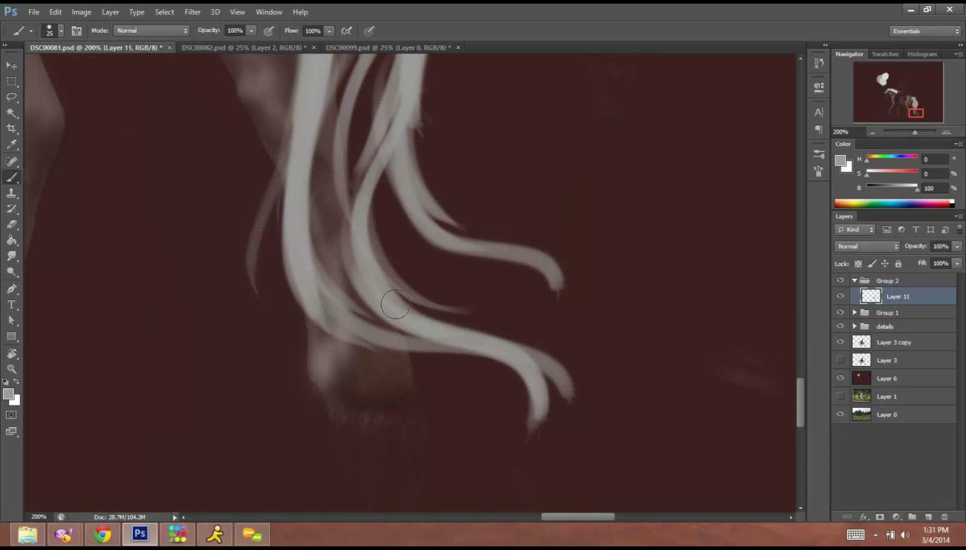
left_click_drag(330, 291, 388, 321)
mouse_move(314, 205)
left_mouse_down()
mouse_move(332, 297)
mouse_move(402, 327)
left_mouse_up()
left_click_drag(343, 129, 331, 293)
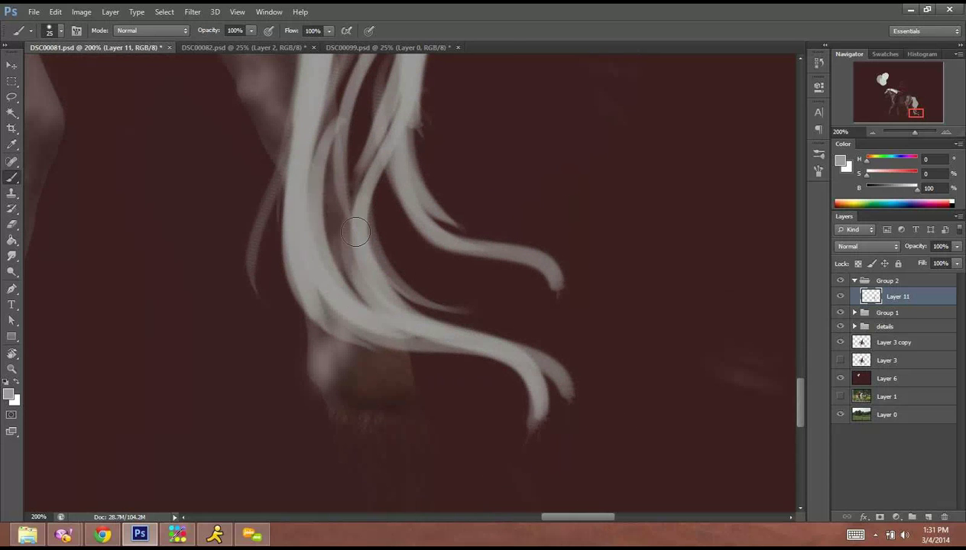
mouse_move(312, 159)
left_mouse_down()
mouse_move(385, 322)
mouse_move(493, 378)
left_mouse_up()
mouse_move(329, 156)
left_mouse_down()
mouse_move(339, 128)
mouse_move(350, 229)
mouse_move(375, 77)
left_mouse_up()
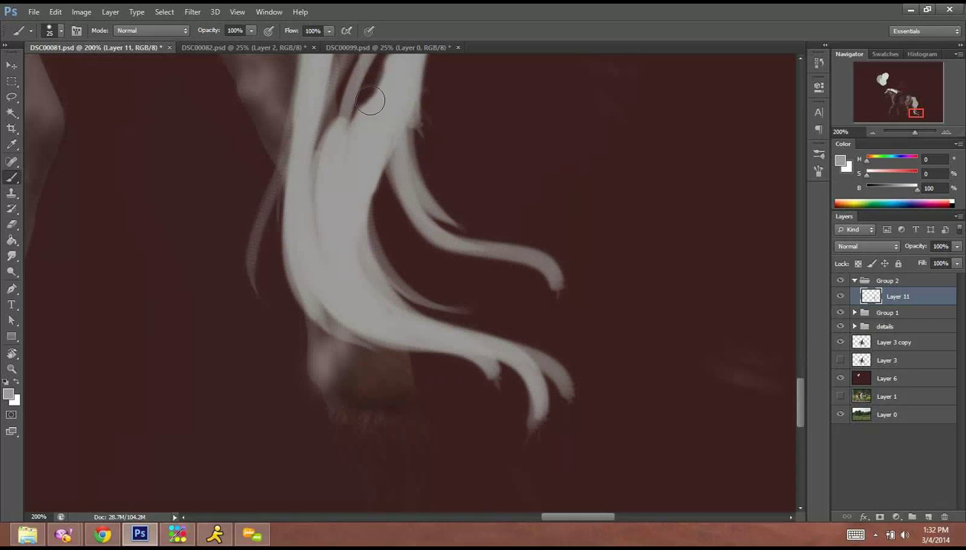
scroll(323, 352, "up", 3)
mouse_move(357, 206)
left_mouse_down()
mouse_move(321, 205)
mouse_move(412, 168)
mouse_move(369, 276)
left_mouse_up()
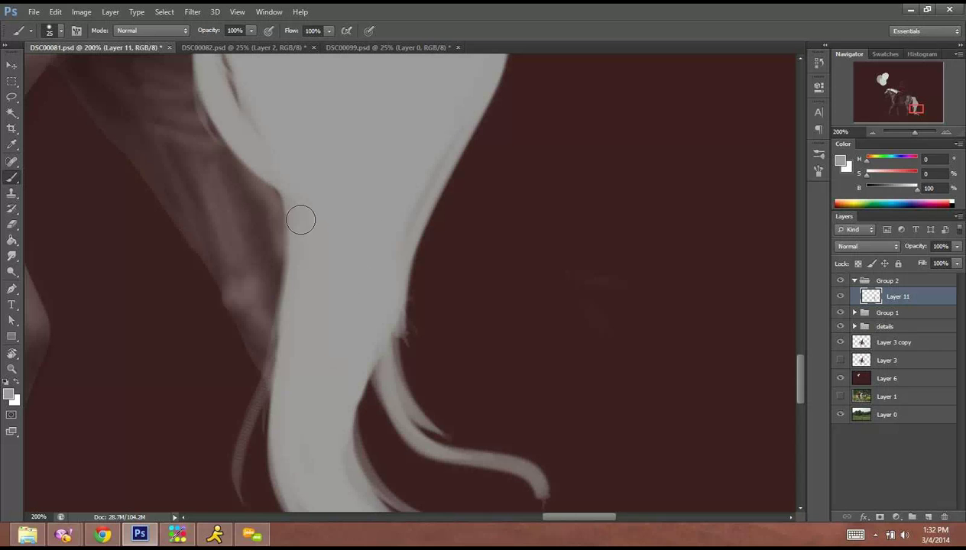
Set the brush size to 29 px and paint strands arching beyond the outer edge of the upper tail.
mouse_move(325, 198)
left_mouse_down()
mouse_move(330, 189)
mouse_move(334, 418)
left_mouse_up()
left_click_drag(211, 305, 230, 222)
left_click_drag(293, 153, 275, 399)
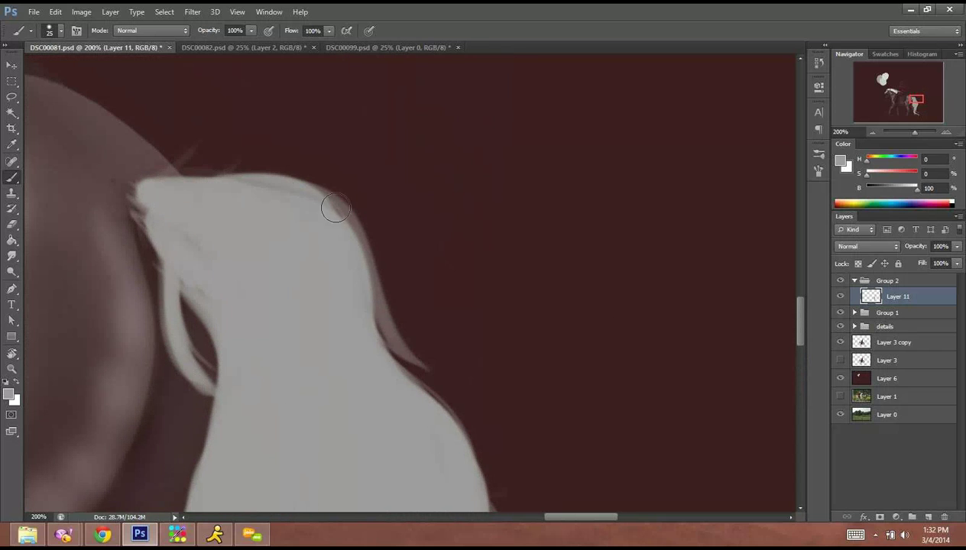
right_click(341, 264)
left_click(163, 188)
left_click_drag(234, 179, 390, 224)
left_click_drag(306, 197, 429, 358)
left_click_drag(373, 232, 419, 382)
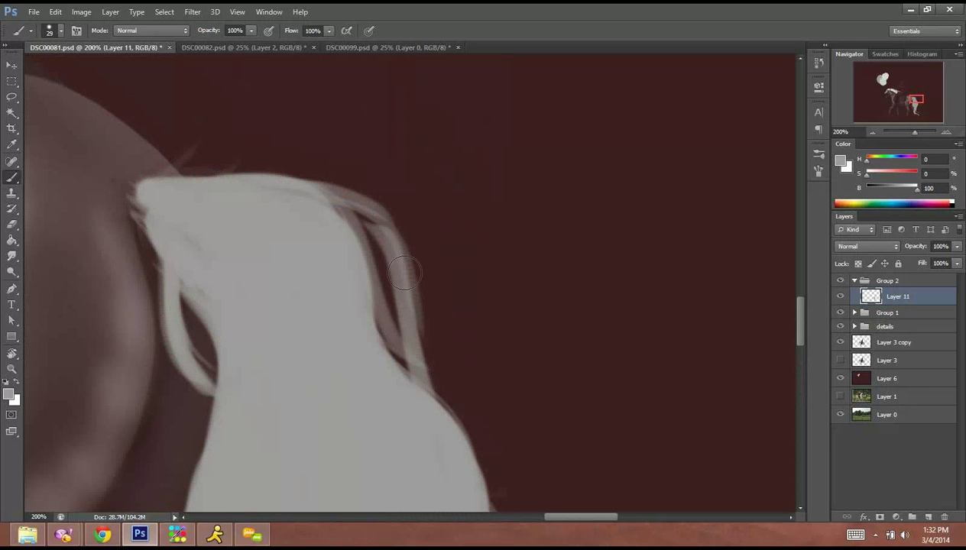
Fill the gaps between the outer upper strands with solid grey and smooth the outer edge down toward the middle.
mouse_move(328, 212)
left_mouse_down()
mouse_move(388, 321)
mouse_move(395, 364)
left_mouse_up()
left_click_drag(342, 227, 410, 419)
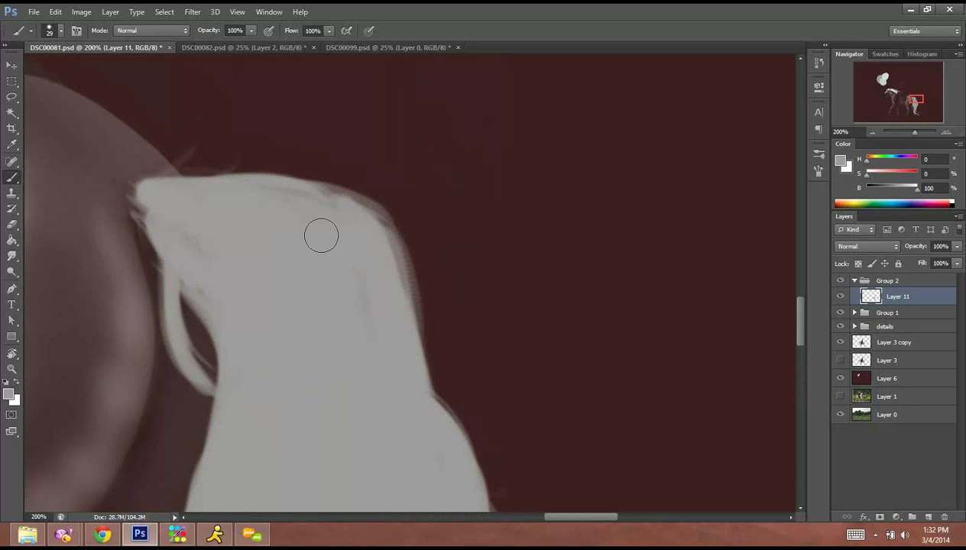
left_click_drag(266, 199, 360, 283)
left_click_drag(384, 243, 468, 441)
left_click_drag(386, 273, 497, 481)
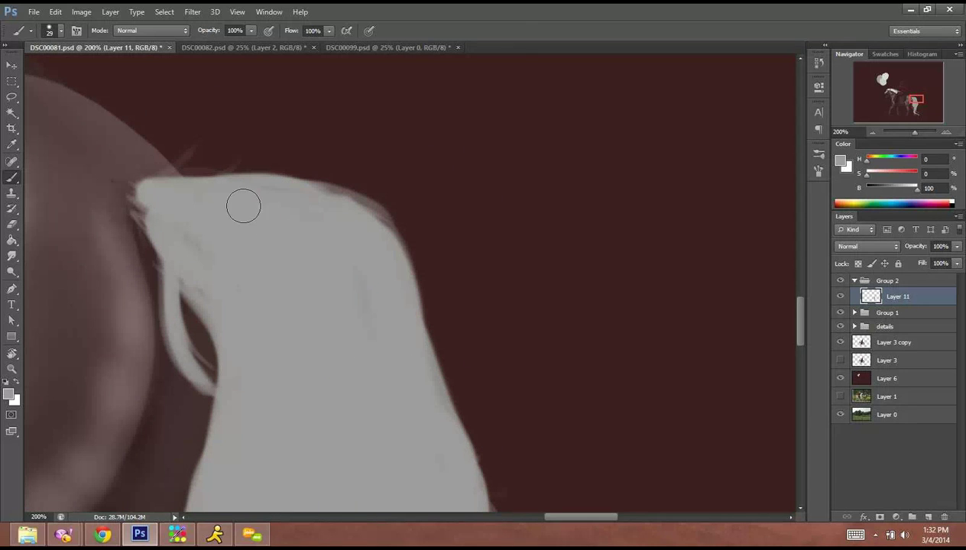
Set the brush size to 6 px and draw fine wispy hairs rising from the tail base.
right_click(304, 274)
left_click(318, 297)
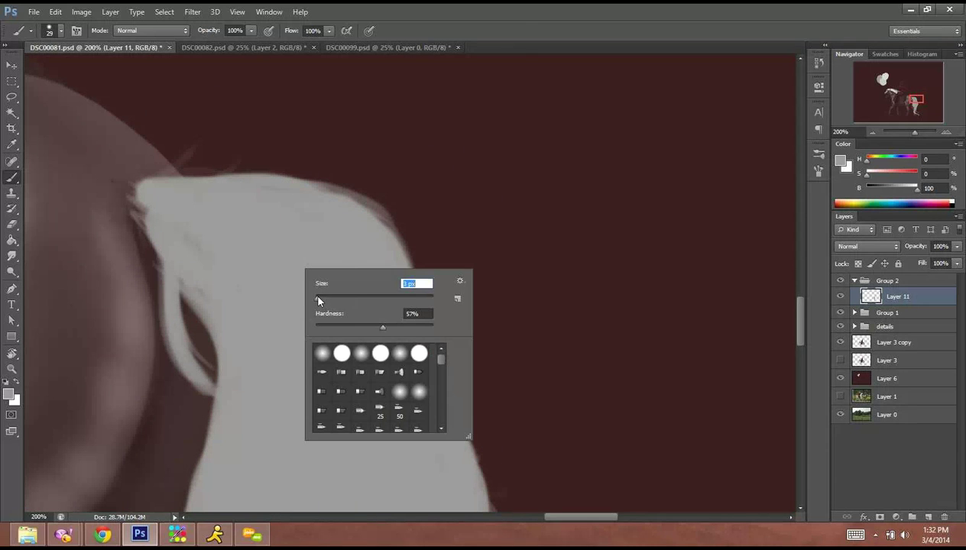
left_click(191, 118)
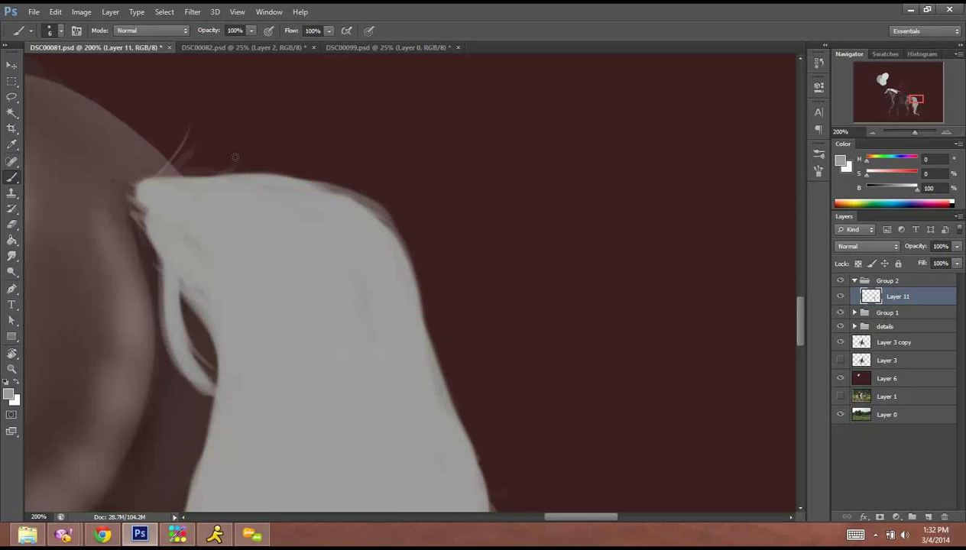
mouse_move(168, 174)
left_mouse_down()
mouse_move(283, 168)
mouse_move(168, 194)
left_mouse_up()
left_click_drag(246, 159, 162, 193)
left_click_drag(212, 145, 156, 184)
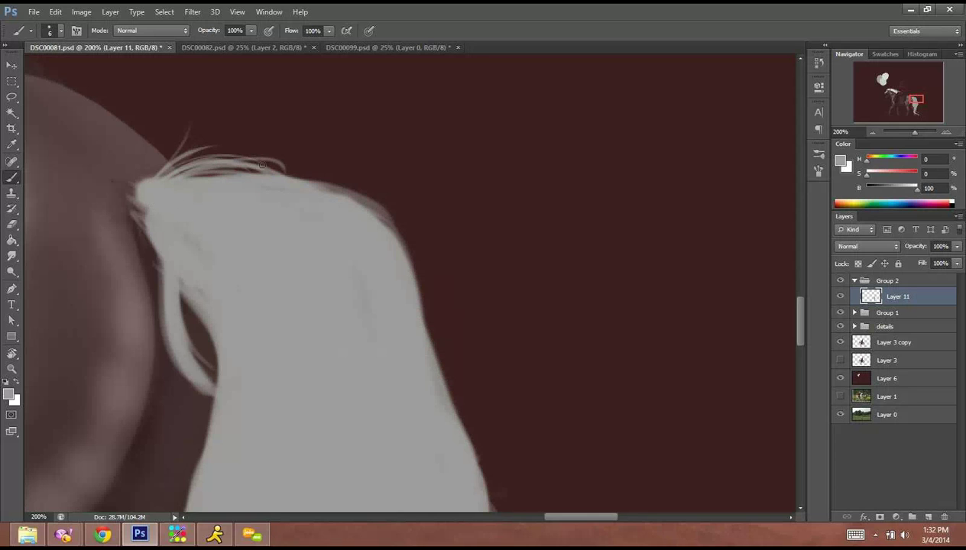
Add fine overlapping strands sweeping from the tail base over the top curve toward the outer edge.
left_click_drag(263, 156, 172, 193)
mouse_move(206, 141)
left_mouse_down()
mouse_move(156, 178)
mouse_move(239, 161)
left_mouse_up()
left_click_drag(184, 175, 299, 170)
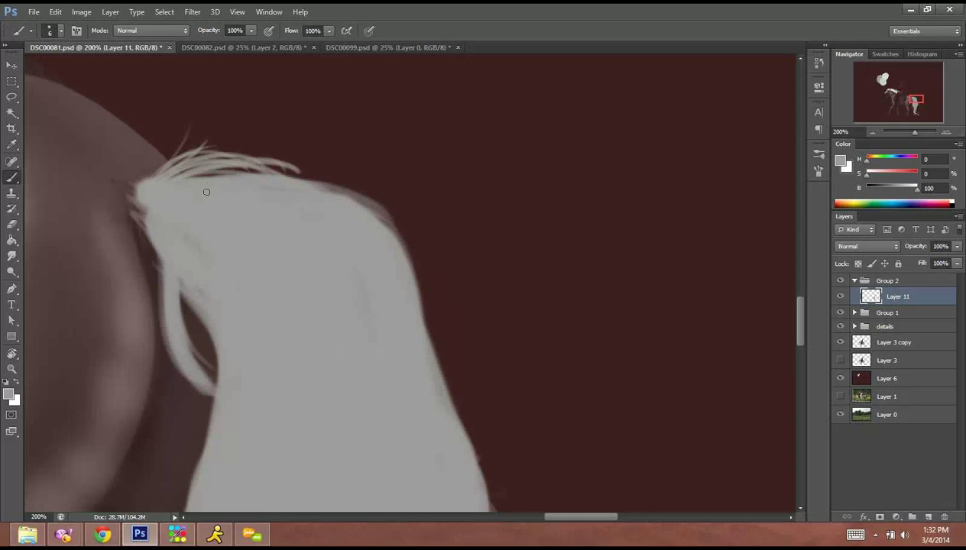
left_click_drag(214, 181, 345, 193)
left_click_drag(246, 165, 343, 195)
left_click_drag(289, 174, 382, 226)
Draw fine strands along the inner edge of the upper tail and around its small looped strand.
left_click_drag(136, 220, 161, 335)
mouse_move(176, 285)
left_mouse_down()
mouse_move(214, 411)
mouse_move(183, 336)
mouse_move(216, 383)
mouse_move(266, 210)
left_mouse_up()
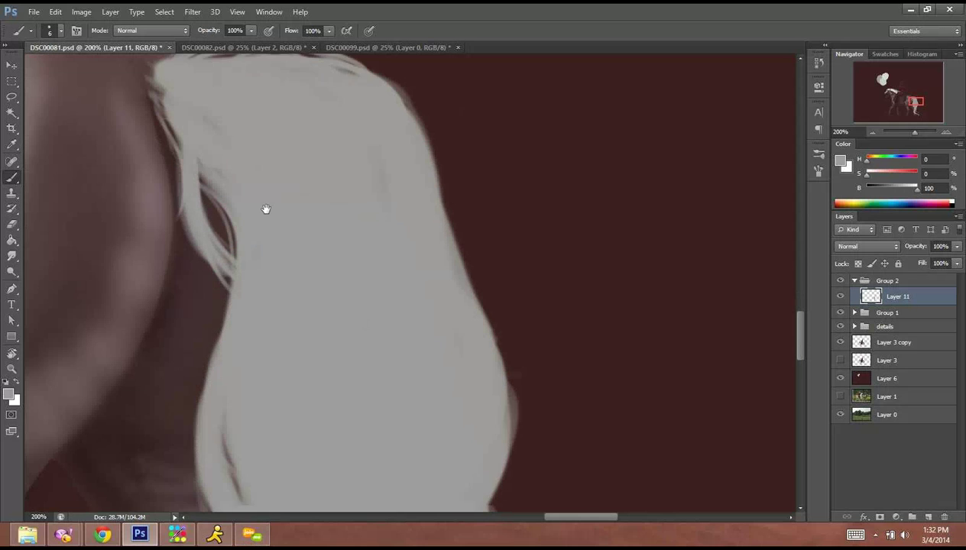
mouse_move(233, 292)
left_mouse_down()
mouse_move(183, 205)
mouse_move(206, 246)
mouse_move(194, 120)
left_mouse_up()
left_click_drag(245, 248, 194, 116)
left_click_drag(224, 266, 191, 150)
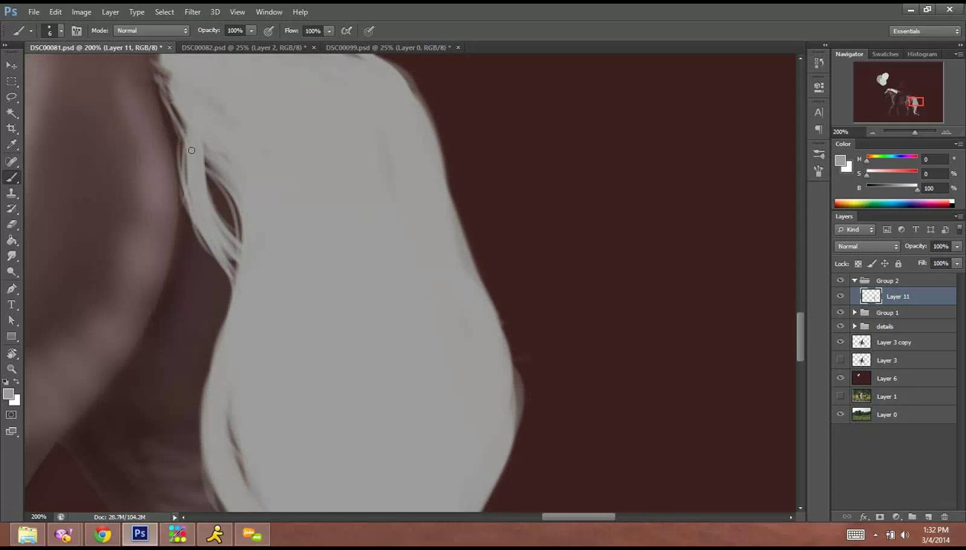
Set the brush size to 13 px and thicken the looped strand where it rejoins the tail.
right_click(277, 272)
left_click_drag(301, 308, 306, 308)
left_click_drag(208, 233, 240, 274)
left_click_drag(198, 209, 255, 272)
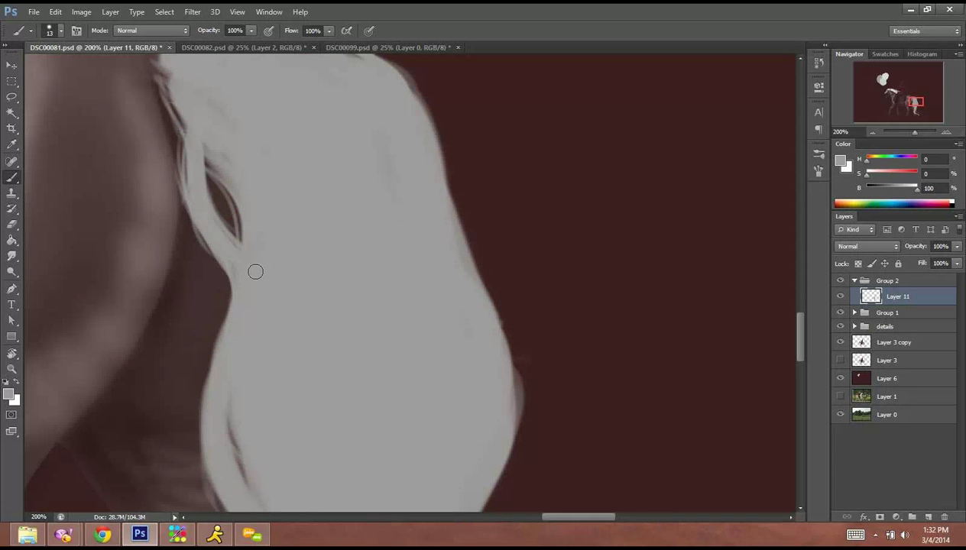
Set the brush size to 4 px and draw a thin strand down the tail's inner edge below the loop.
right_click(300, 296)
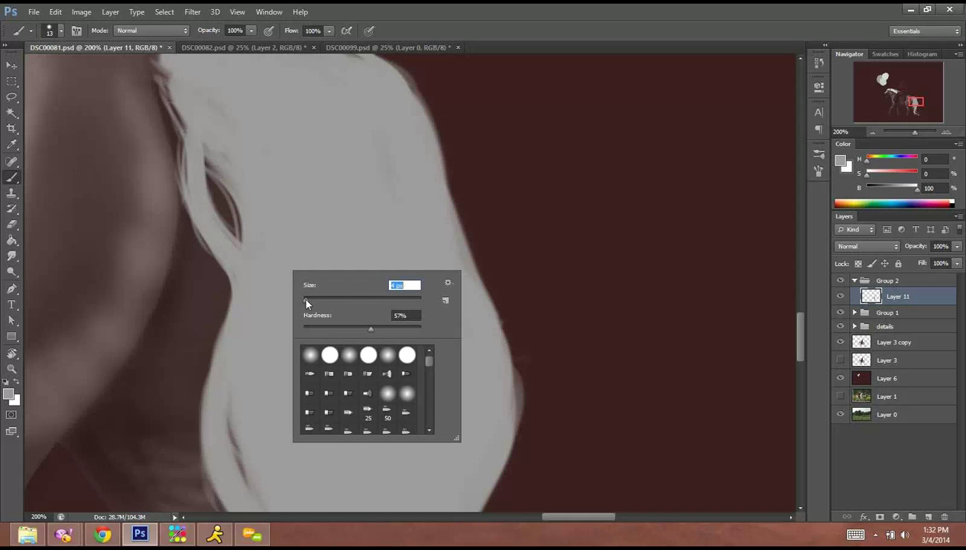
key("Return")
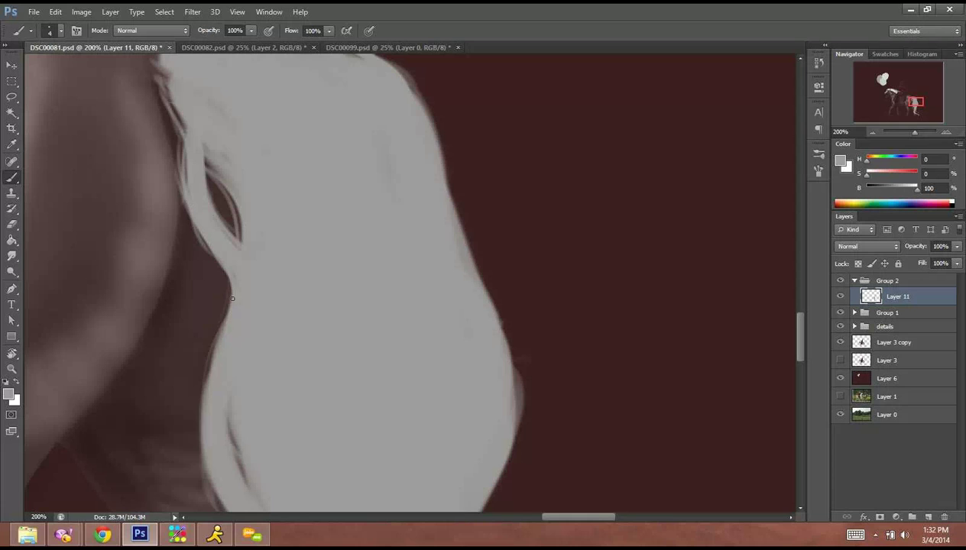
left_click_drag(232, 299, 203, 401)
Draw thin flyaway strands along the outer edge of the upper tail.
key("space")
left_click_drag(393, 217, 354, 382)
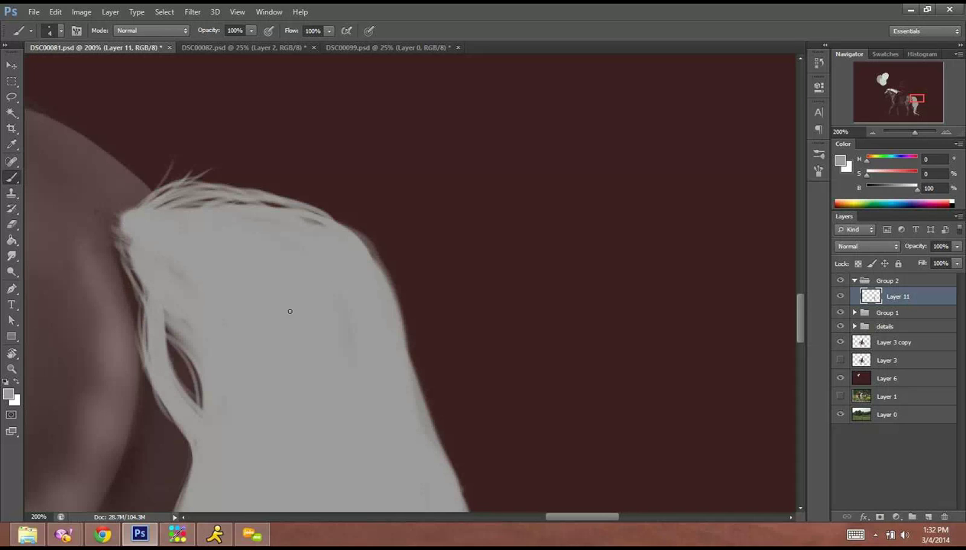
mouse_move(327, 226)
left_mouse_down()
mouse_move(394, 310)
mouse_move(436, 415)
left_mouse_up()
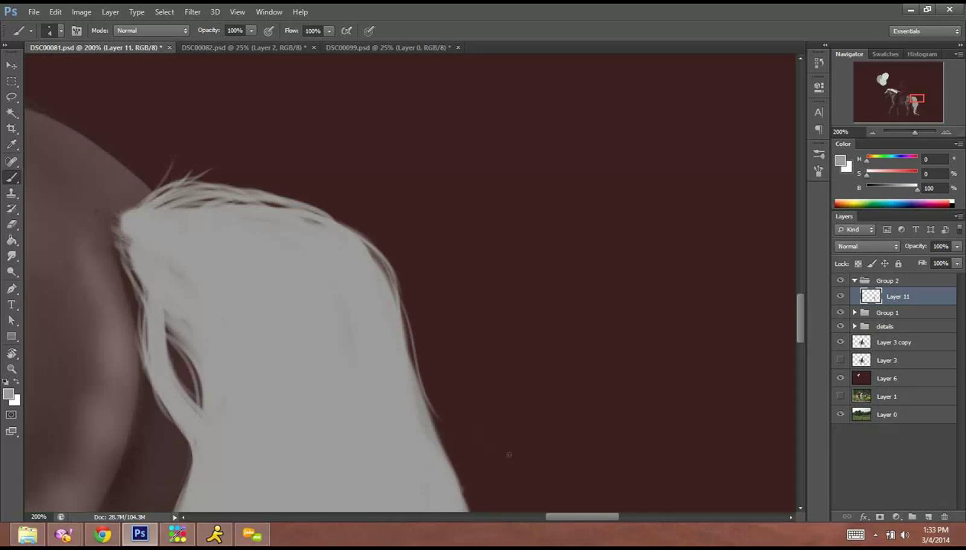
mouse_move(425, 362)
left_mouse_down()
mouse_move(351, 179)
mouse_move(331, 170)
mouse_move(413, 289)
left_mouse_up()
left_click_drag(347, 233, 392, 336)
Add thin loose strands along the outer bulge of the middle tail.
mouse_move(368, 265)
left_mouse_down()
mouse_move(397, 386)
mouse_move(391, 341)
mouse_move(361, 461)
left_mouse_up()
left_click_drag(393, 333, 405, 405)
left_click_drag(369, 279, 398, 394)
left_click_drag(382, 455, 373, 508)
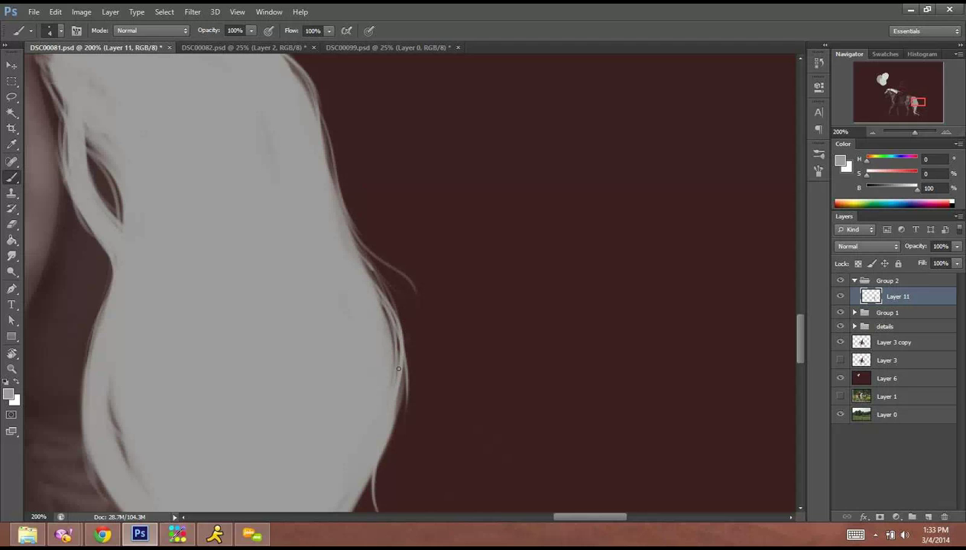
left_click_drag(368, 269, 398, 330)
Erase the inner bulge of the middle tail with a 50 px eraser to slim its outline.
left_click_drag(359, 402, 399, 239)
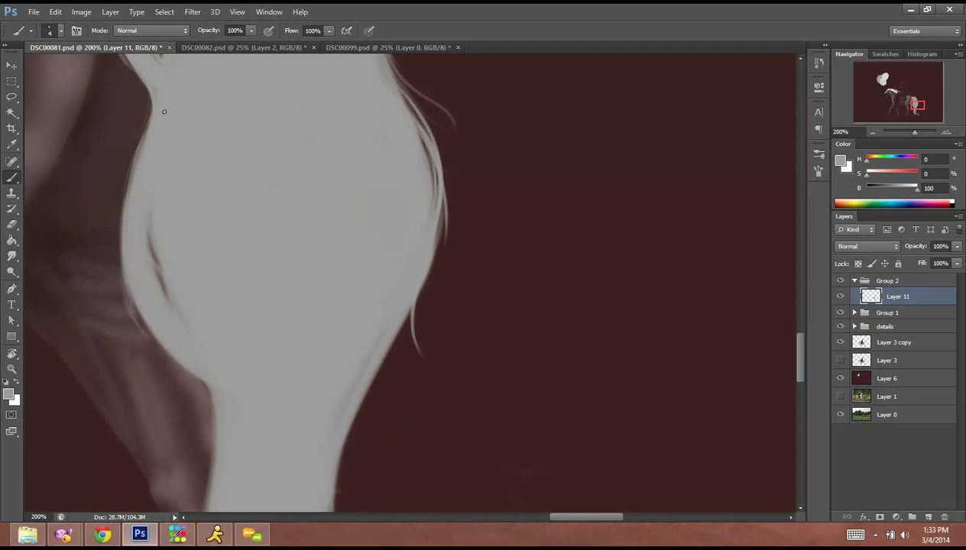
left_click(12, 224)
right_click(126, 254)
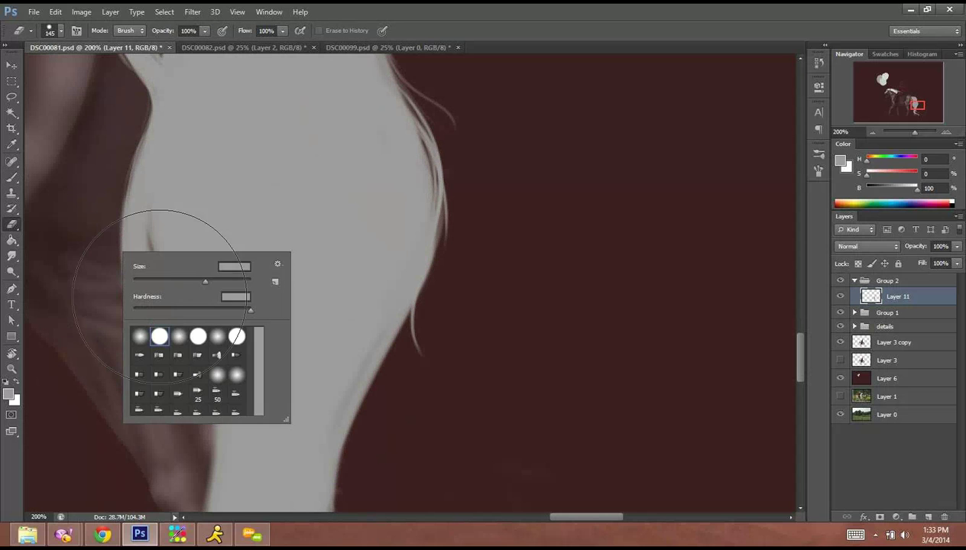
left_click_drag(162, 284, 161, 284)
left_click(153, 312)
mouse_move(114, 118)
left_mouse_down()
mouse_move(158, 350)
mouse_move(123, 111)
mouse_move(191, 359)
mouse_move(207, 390)
mouse_move(113, 123)
mouse_move(194, 287)
mouse_move(218, 382)
left_mouse_up()
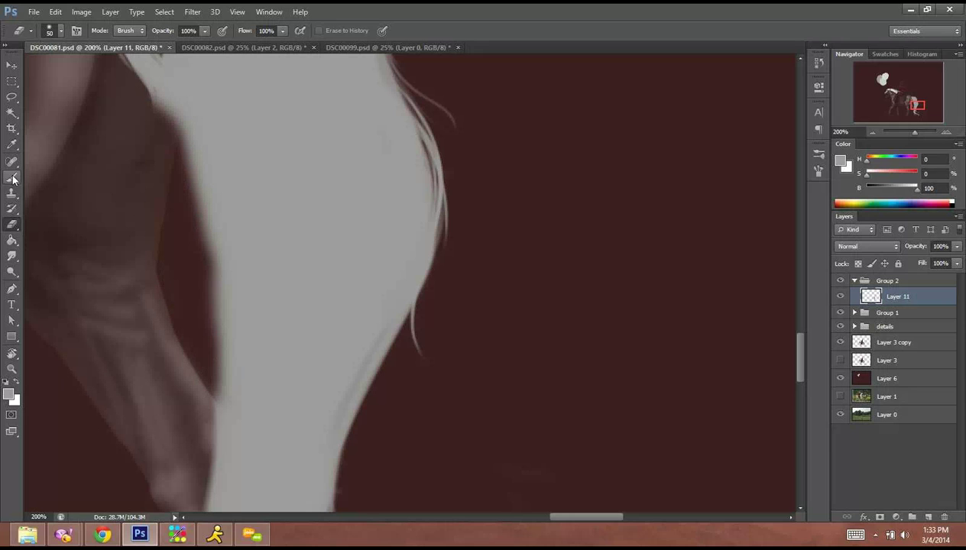
Set the brush size to 14 px and paint new tapering strands down the erased inner edge of the tail.
key("b")
right_click(176, 209)
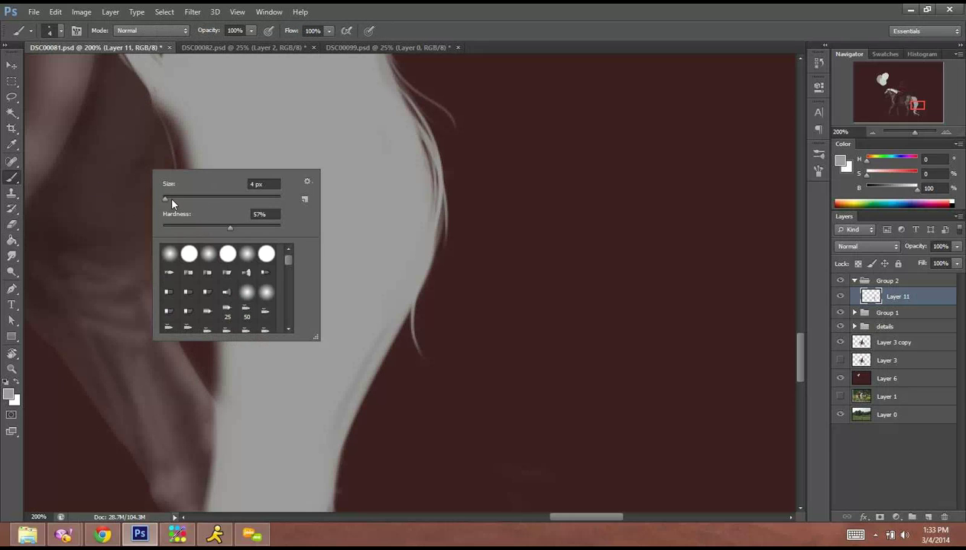
type("14")
key("Return")
left_click_drag(158, 101, 191, 289)
mouse_move(188, 182)
left_mouse_down()
mouse_move(211, 276)
mouse_move(200, 492)
left_mouse_up()
left_click_drag(239, 399, 256, 152)
left_click_drag(208, 91, 223, 255)
left_click_drag(203, 128, 218, 274)
left_click_drag(219, 358, 229, 477)
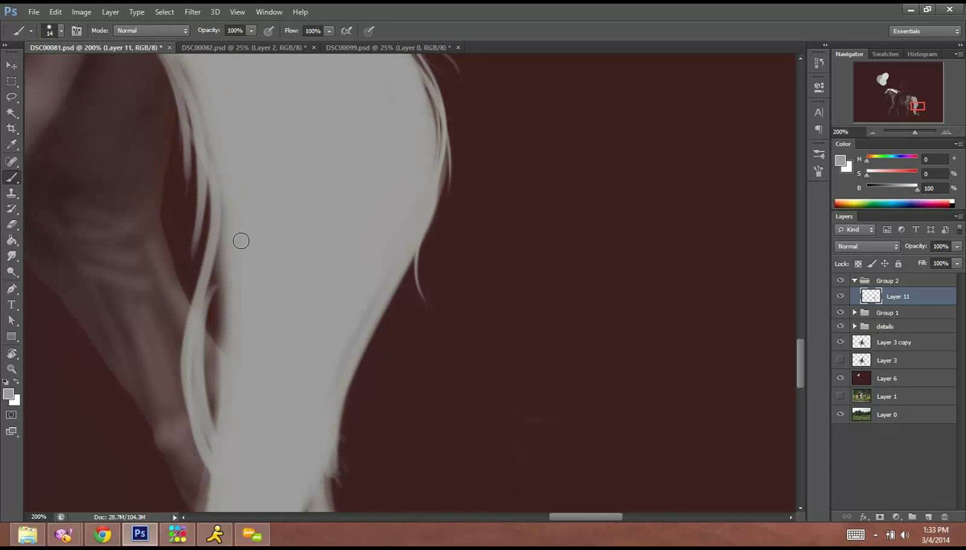
Fill the space between the new inner strands and the tail body with solid grey.
left_click_drag(221, 245, 214, 435)
left_click_drag(222, 281, 208, 382)
mouse_move(220, 222)
left_mouse_down()
mouse_move(208, 309)
mouse_move(199, 97)
mouse_move(169, 55)
left_mouse_up()
left_click_drag(197, 371, 197, 332)
left_click_drag(196, 336, 191, 392)
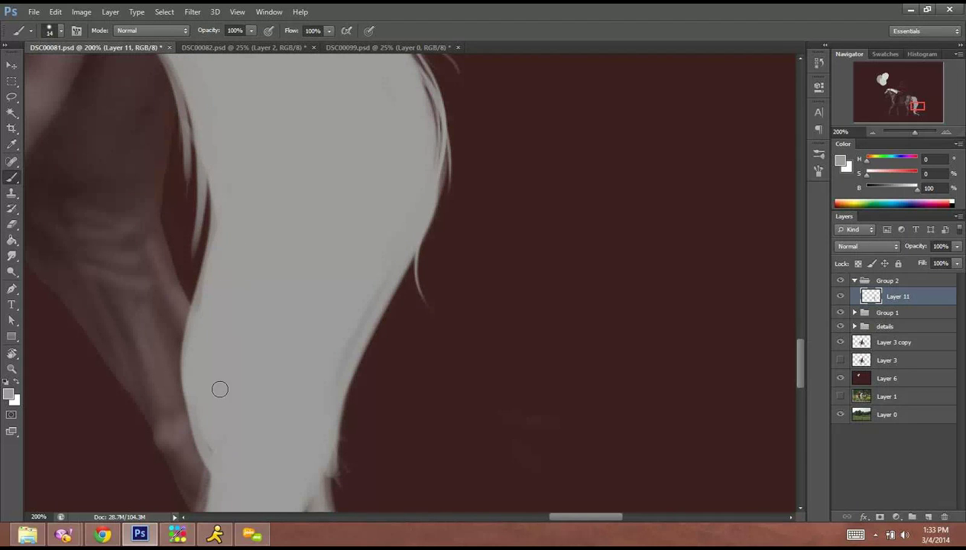
Paint a looping strand along the middle tail's inner edge that rejoins the tail body lower down.
left_click_drag(196, 96, 183, 267)
left_click_drag(162, 235, 192, 391)
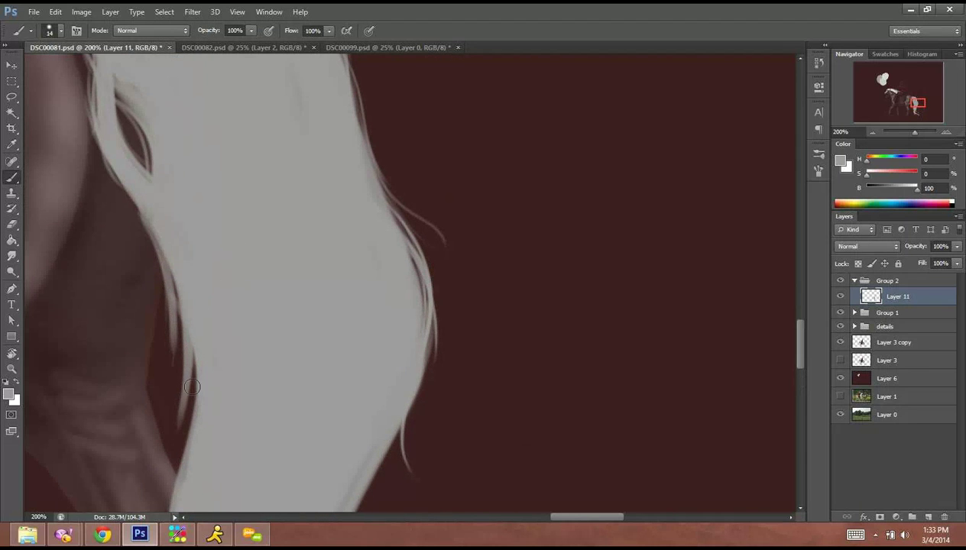
right_click(191, 263)
mouse_move(121, 175)
left_mouse_down()
mouse_move(162, 268)
mouse_move(177, 370)
left_mouse_up()
left_click_drag(143, 222, 180, 483)
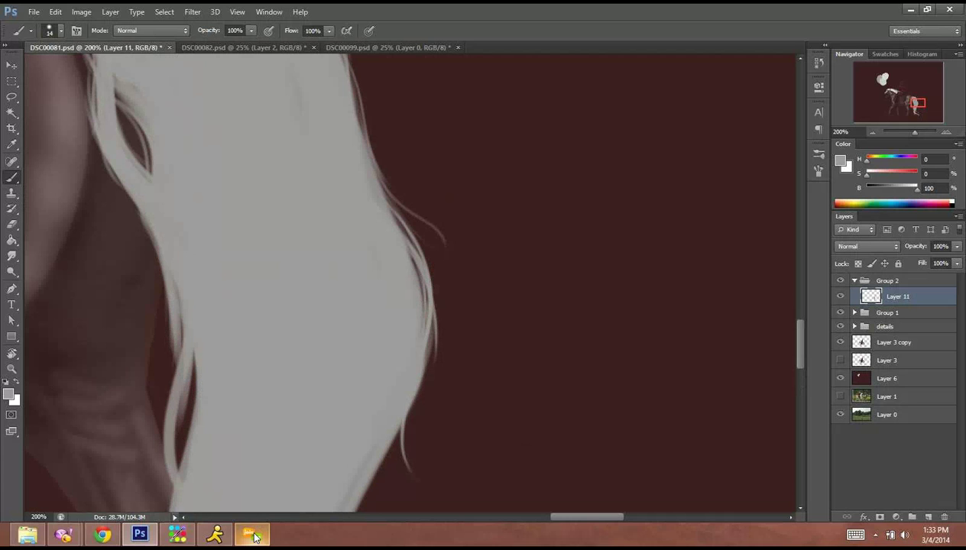
Set the brush size to 7 px and draw finer strands beside the inner looping strand of the middle tail.
right_click(185, 294)
key("Tab")
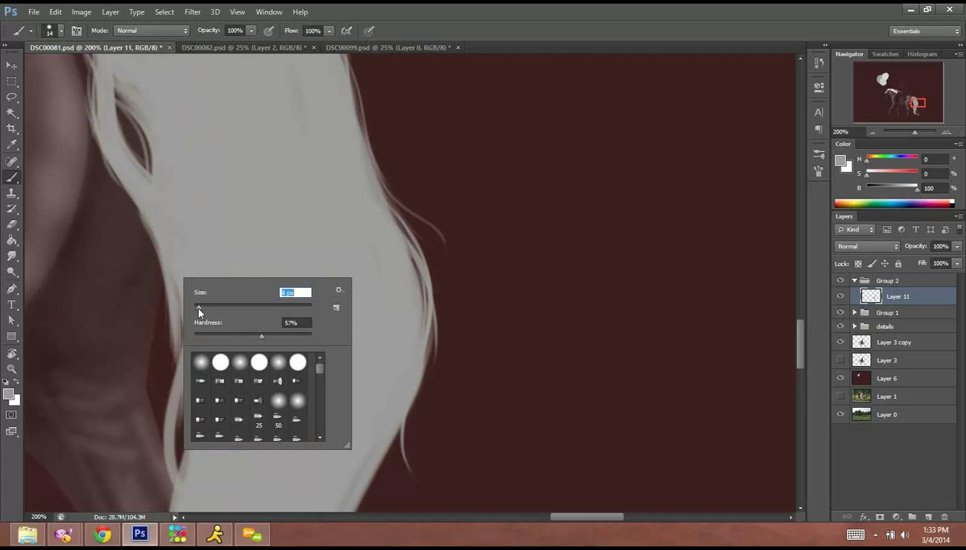
type("7")
key("Return")
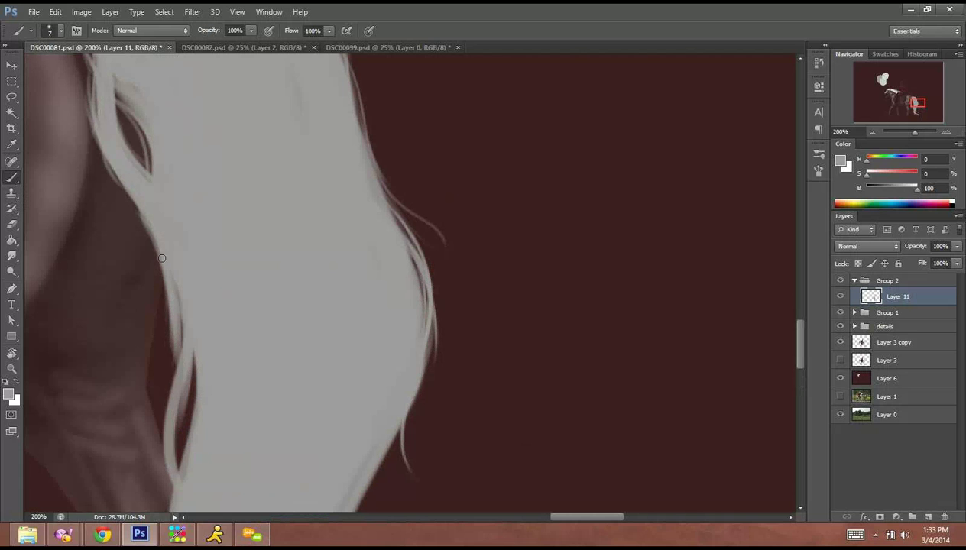
left_click_drag(128, 188, 175, 356)
left_click_drag(162, 233, 160, 498)
Draw thin strands along both sides of the outward-curling strand at the lower tail.
left_click_drag(228, 257, 190, 142)
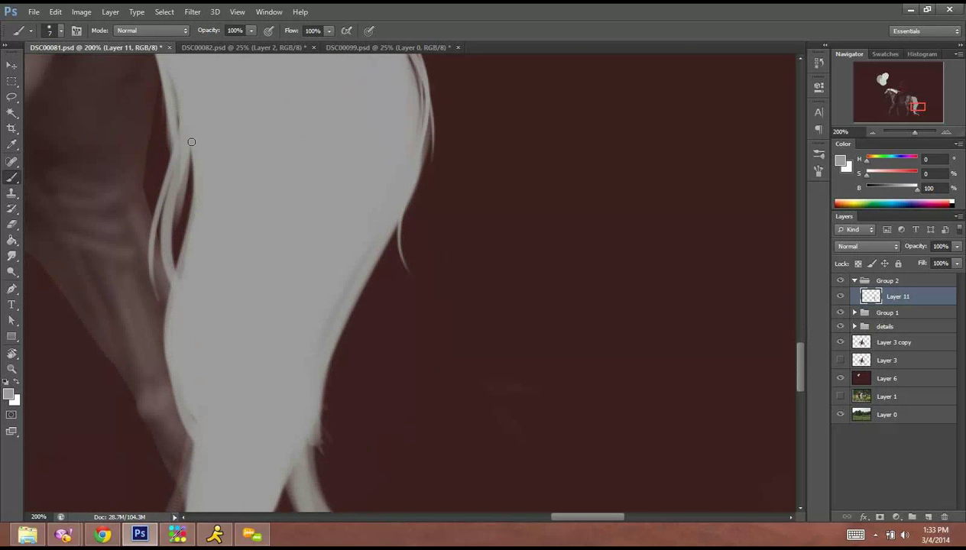
left_click_drag(313, 367, 315, 170)
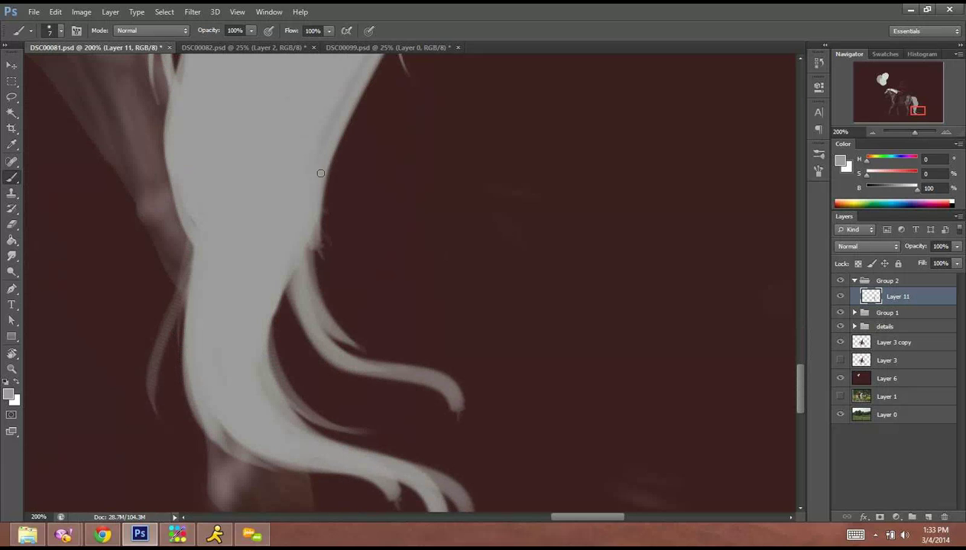
mouse_move(317, 225)
left_mouse_down()
mouse_move(348, 316)
mouse_move(371, 347)
left_mouse_up()
left_click_drag(311, 294, 468, 381)
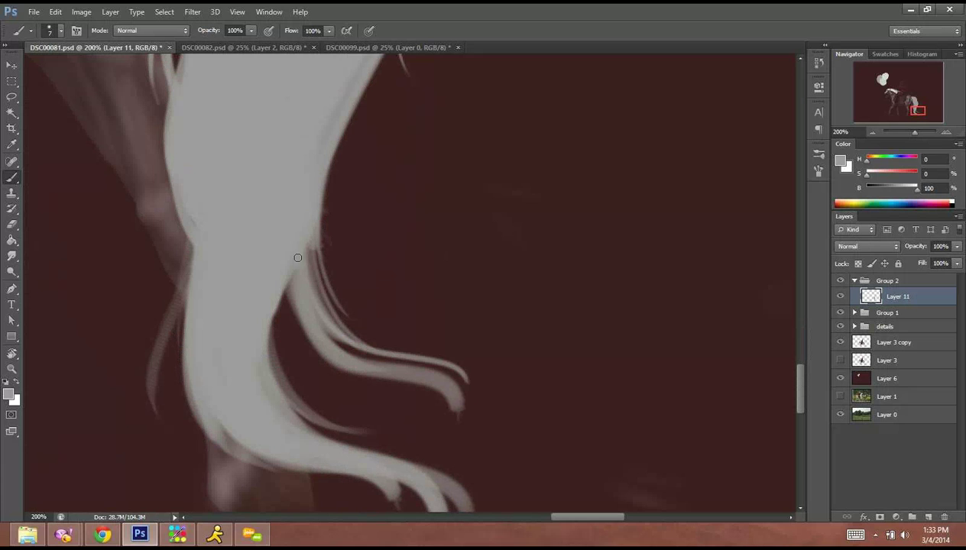
mouse_move(291, 289)
left_mouse_down()
mouse_move(300, 338)
mouse_move(333, 365)
left_mouse_up()
left_click_drag(303, 323, 457, 397)
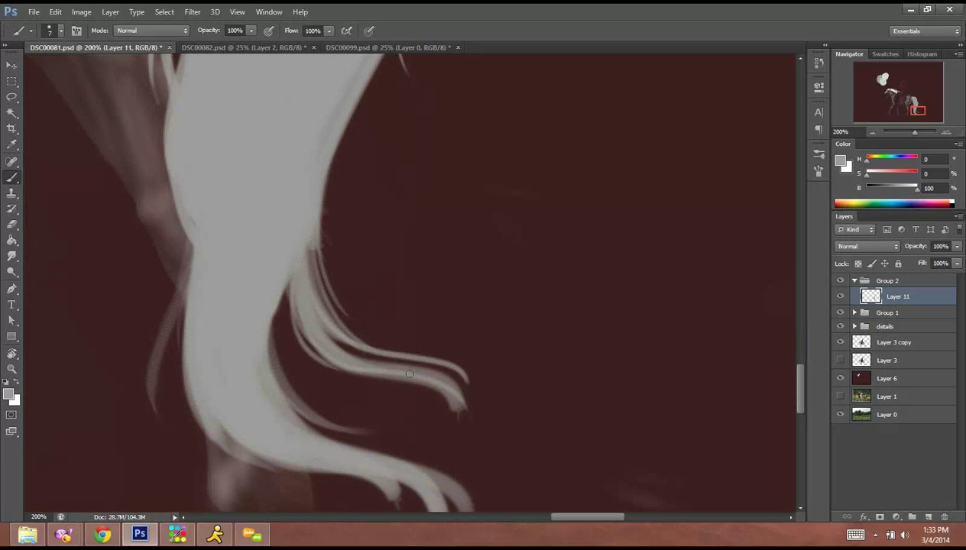
Extend the outward-curling strand with a thin trailing tip and draw thin curved strands beneath it.
left_click_drag(390, 359, 486, 467)
mouse_move(286, 298)
left_mouse_down()
mouse_move(314, 426)
mouse_move(332, 436)
left_mouse_up()
left_click_drag(280, 338, 418, 420)
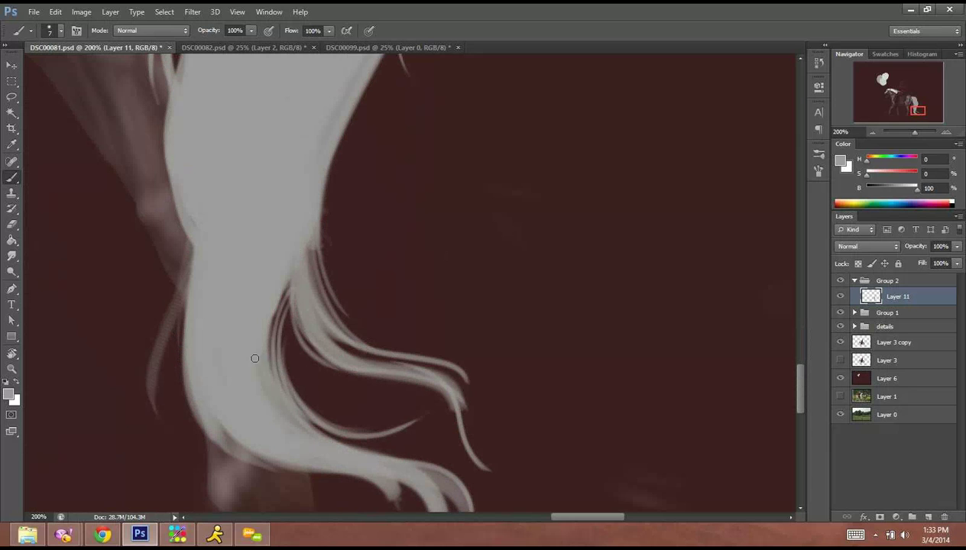
Redraw the loose strand on the lower tail's inner side and add thin strands along the edge above and beside it.
left_click_drag(189, 264, 178, 450)
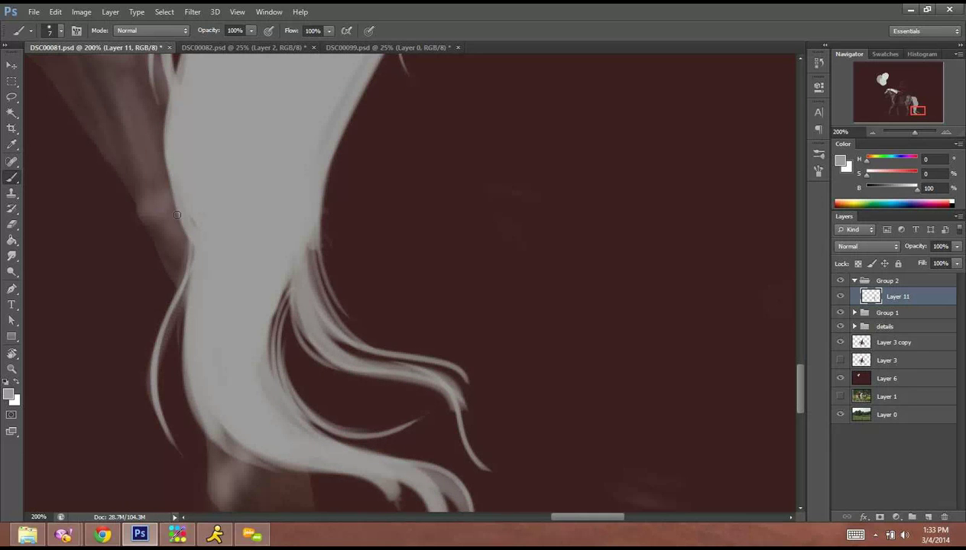
left_click_drag(166, 309, 177, 138)
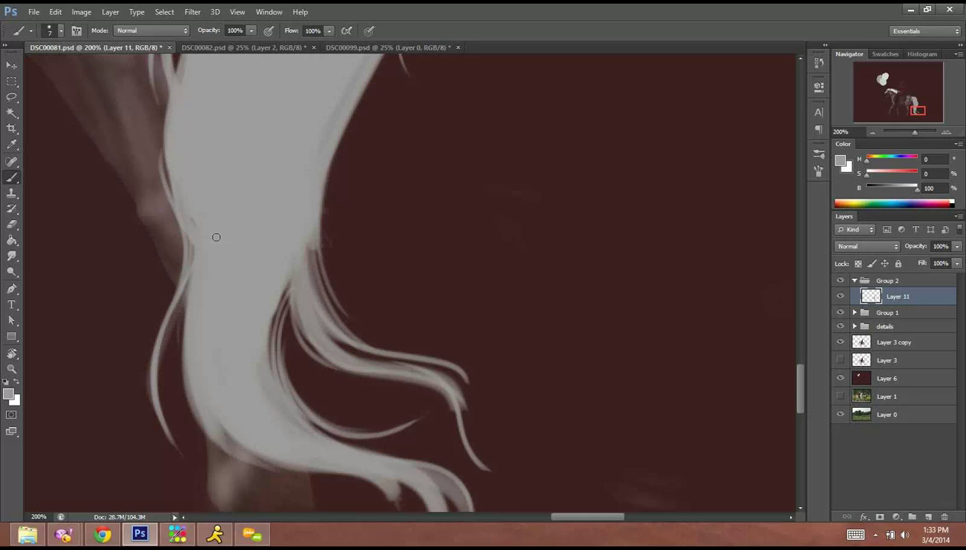
left_click_drag(188, 225, 177, 98)
left_click_drag(192, 251, 177, 142)
left_click_drag(186, 270, 177, 182)
left_click_drag(190, 253, 178, 387)
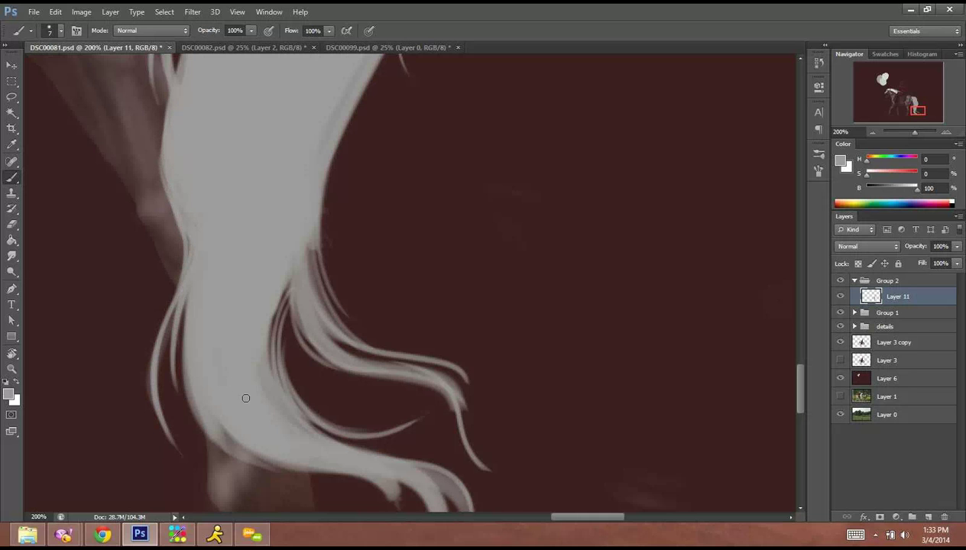
mouse_move(243, 393)
left_mouse_down()
mouse_move(165, 196)
mouse_move(211, 280)
left_mouse_up()
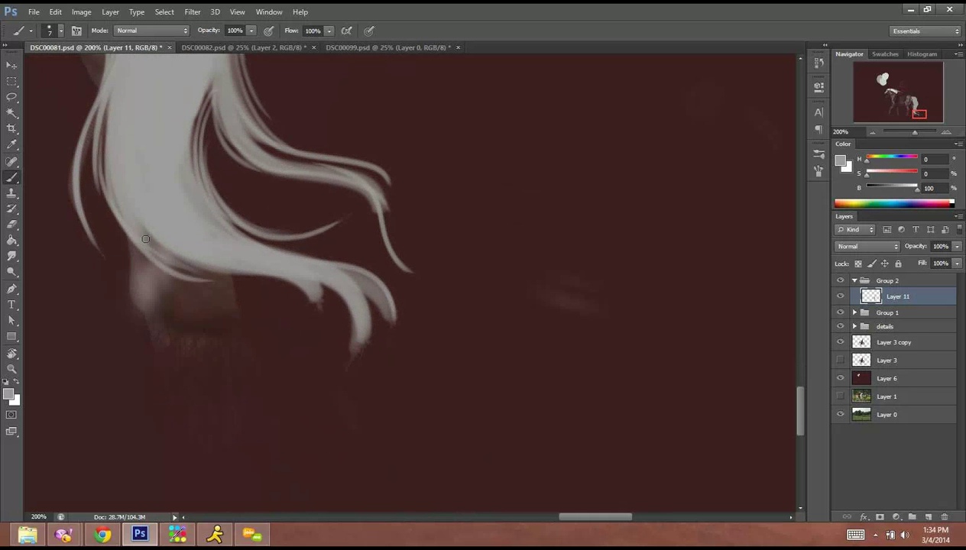
Extend the tail's lowest end with long, thin strands that trail downward and curve outward at the tips.
mouse_move(138, 231)
left_mouse_down()
mouse_move(210, 264)
mouse_move(343, 408)
left_mouse_up()
right_click(407, 409)
mouse_move(324, 268)
left_mouse_down()
mouse_move(357, 370)
mouse_move(436, 375)
mouse_move(402, 367)
left_mouse_up()
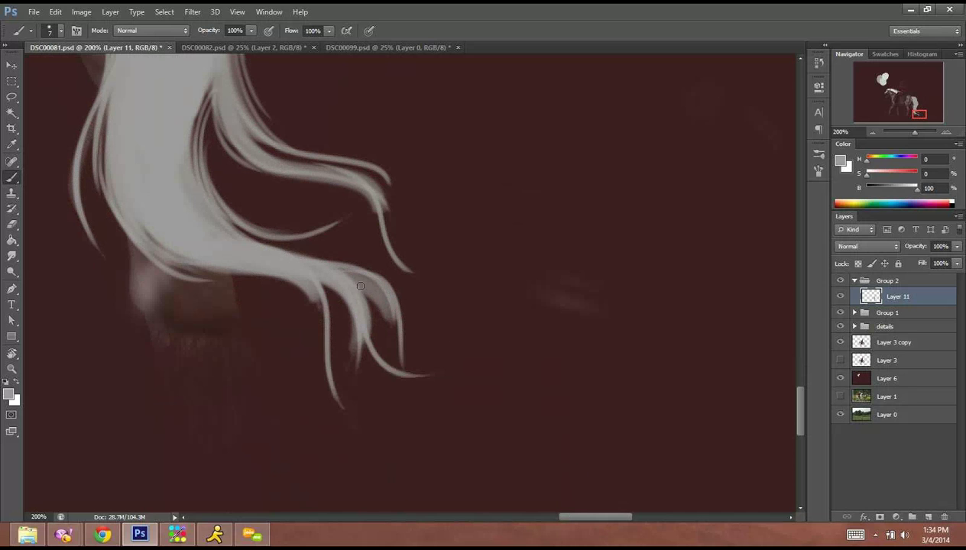
left_click_drag(352, 279, 455, 386)
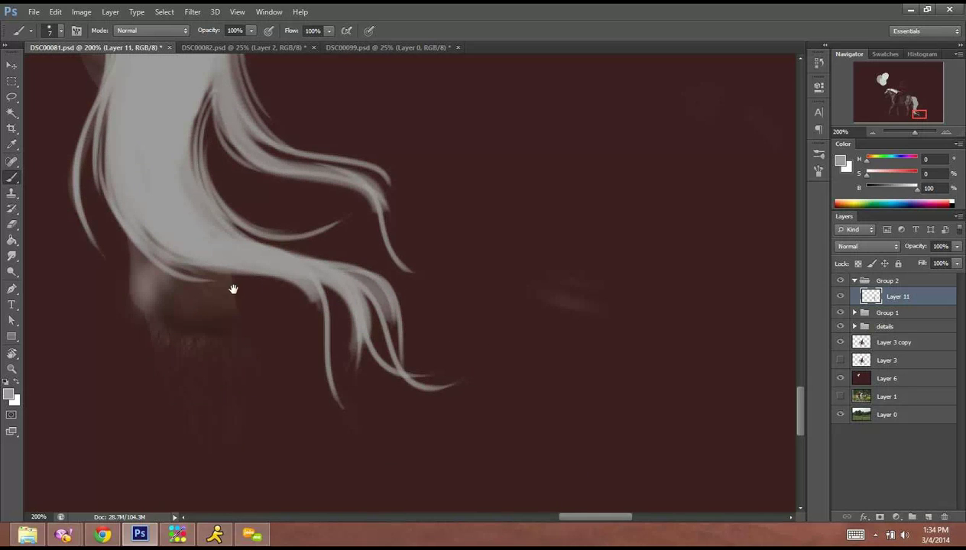
Draw strands along the upper tail's inner edge and around the small gap, narrowing the opening.
scroll(233, 286, "up", 6)
mouse_move(364, 211)
left_mouse_down()
mouse_move(315, 309)
mouse_move(292, 451)
mouse_move(321, 482)
left_mouse_up()
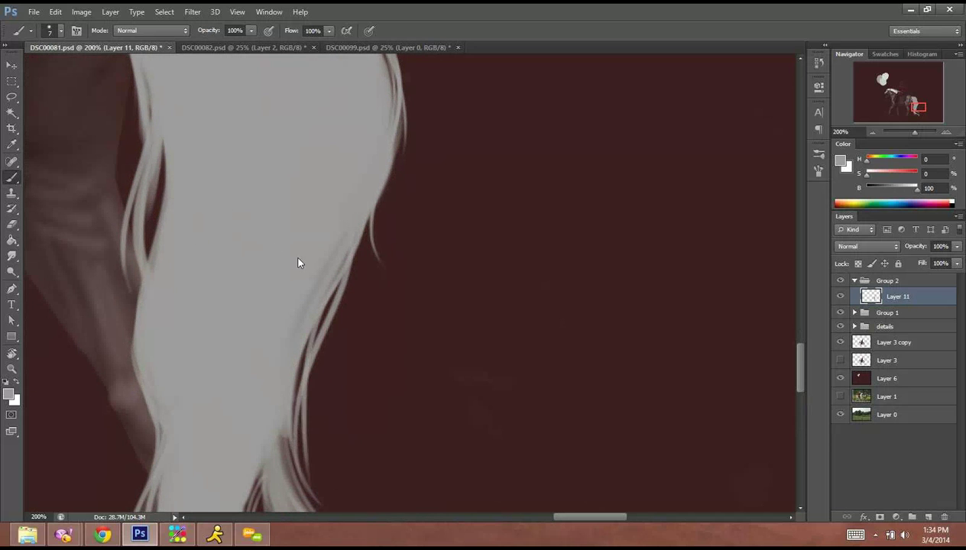
scroll(244, 321, "up", 5)
left_click_drag(292, 263, 312, 358)
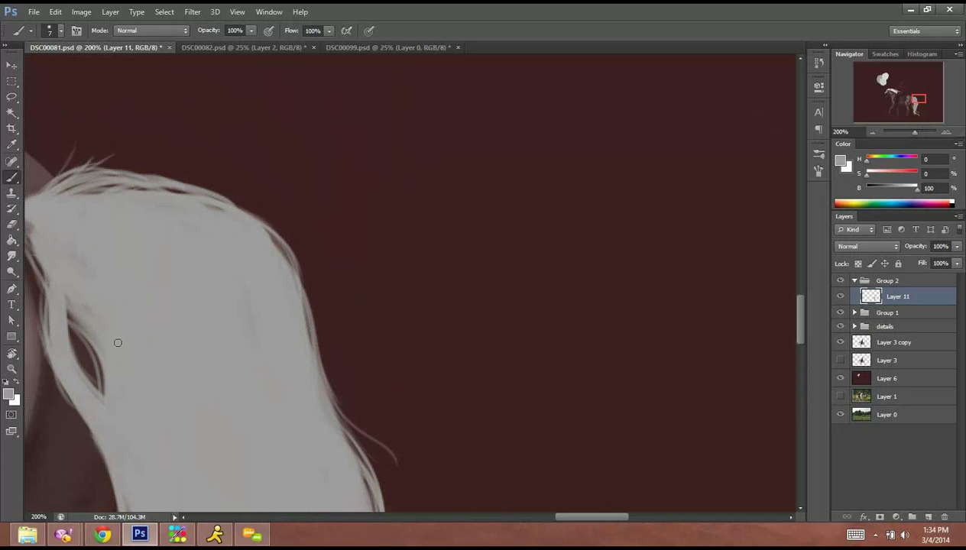
left_click_drag(183, 263, 275, 228)
left_click_drag(111, 191, 126, 269)
left_click_drag(130, 227, 153, 352)
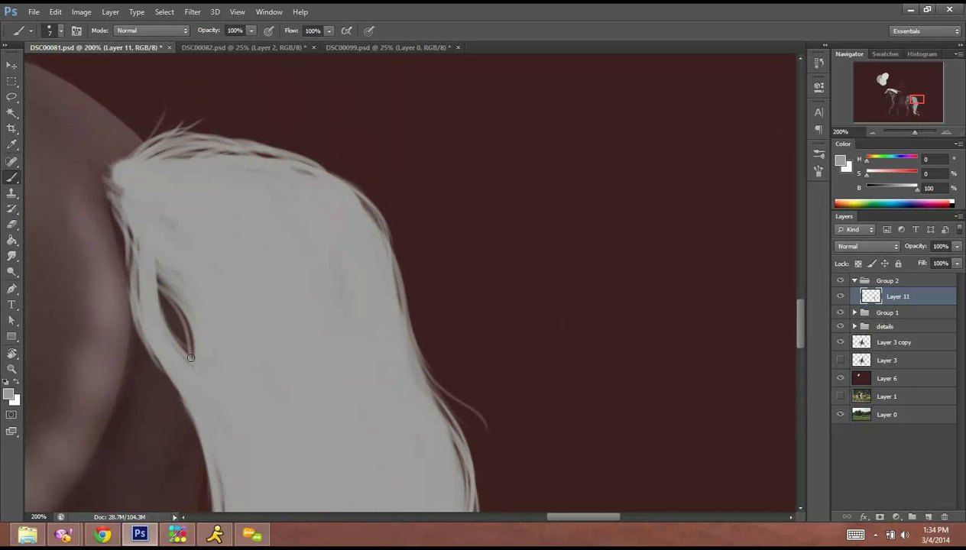
mouse_move(128, 226)
left_mouse_down()
mouse_move(138, 300)
mouse_move(136, 290)
mouse_move(183, 301)
mouse_move(192, 344)
left_mouse_up()
left_click_drag(156, 271, 225, 414)
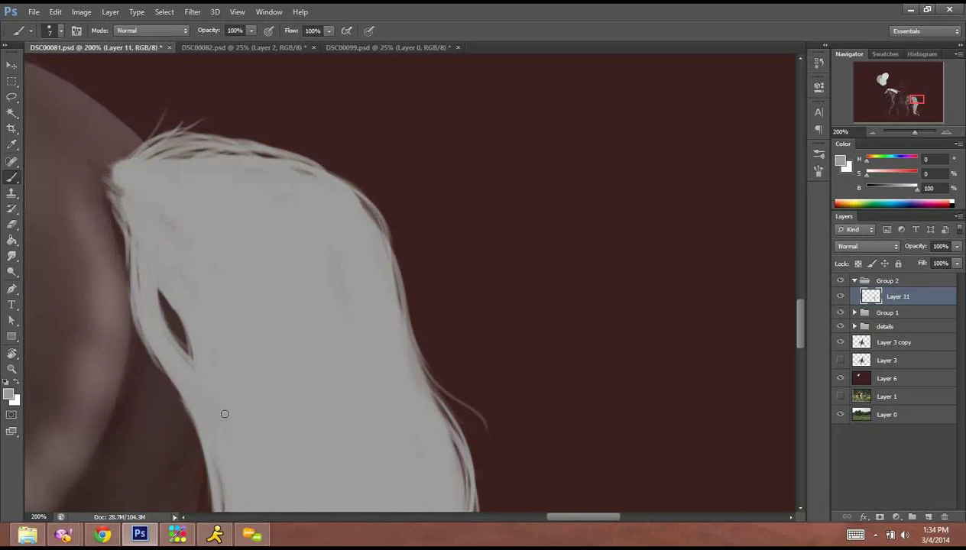
Set the brush size to 3 px and draw fine hairs in the small gap and loose flyaways off the upper inner edge.
right_click(206, 229)
left_click(224, 269)
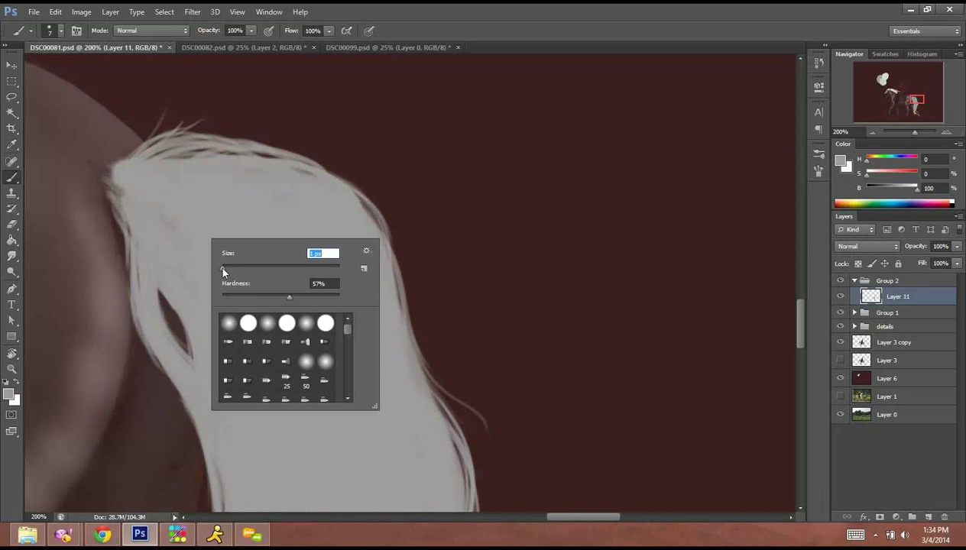
type("3")
key("Return")
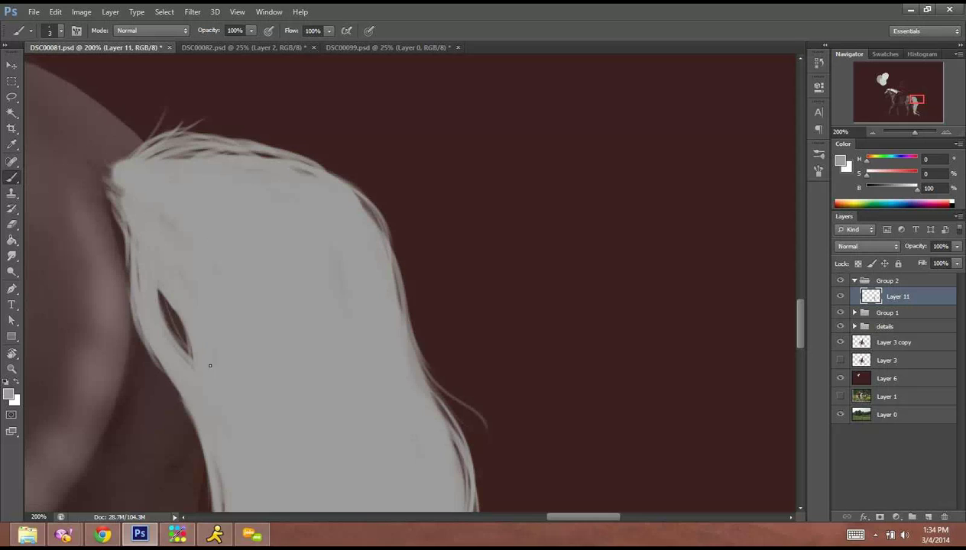
left_click_drag(160, 291, 191, 357)
left_click_drag(125, 247, 102, 365)
mouse_move(133, 317)
left_mouse_down()
mouse_move(184, 415)
mouse_move(194, 473)
left_mouse_up()
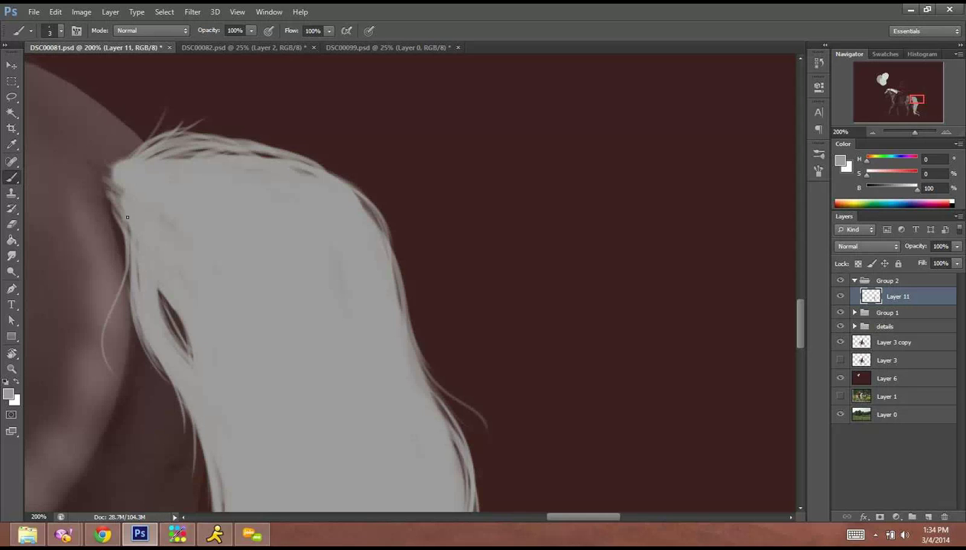
Draw fine hairs over the tail's arched top edge and another short one beside the small gap.
mouse_move(116, 164)
left_mouse_down()
mouse_move(169, 115)
mouse_move(267, 146)
left_mouse_up()
mouse_move(210, 135)
left_mouse_down()
mouse_move(295, 151)
mouse_move(341, 179)
left_mouse_up()
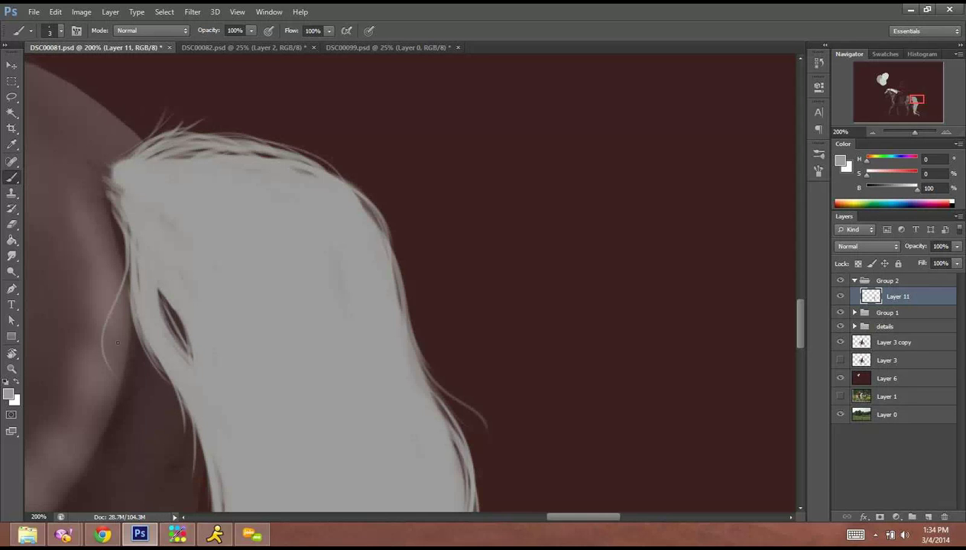
left_click_drag(147, 316, 135, 361)
Draw fine curved hairs along the outer edge where the middle tail bulges outward.
left_click_drag(171, 356, 104, 247)
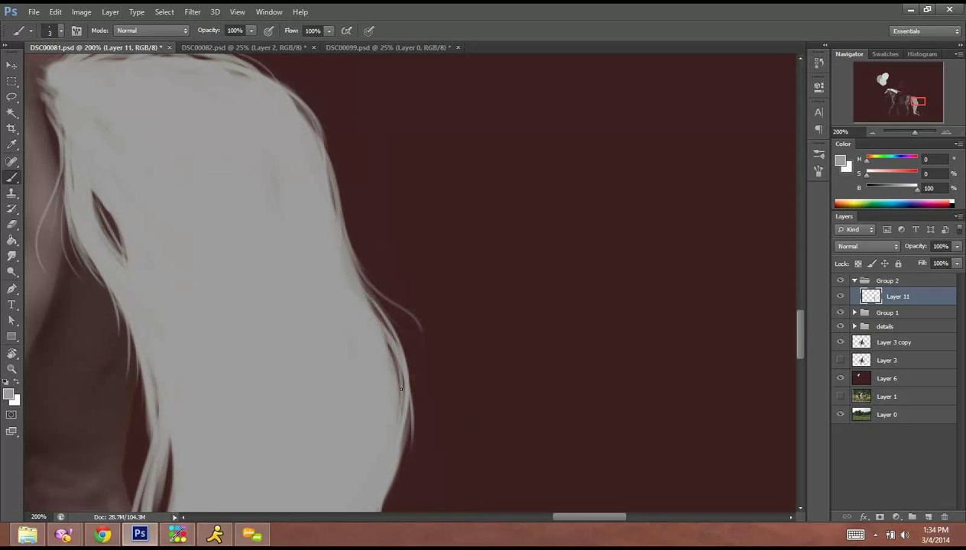
mouse_move(404, 367)
left_mouse_down()
mouse_move(372, 389)
mouse_move(365, 318)
left_mouse_up()
left_click_drag(421, 396, 390, 473)
Draw fine hairs around and across the looping strands on the middle tail's inner edge.
left_click_drag(248, 405, 308, 182)
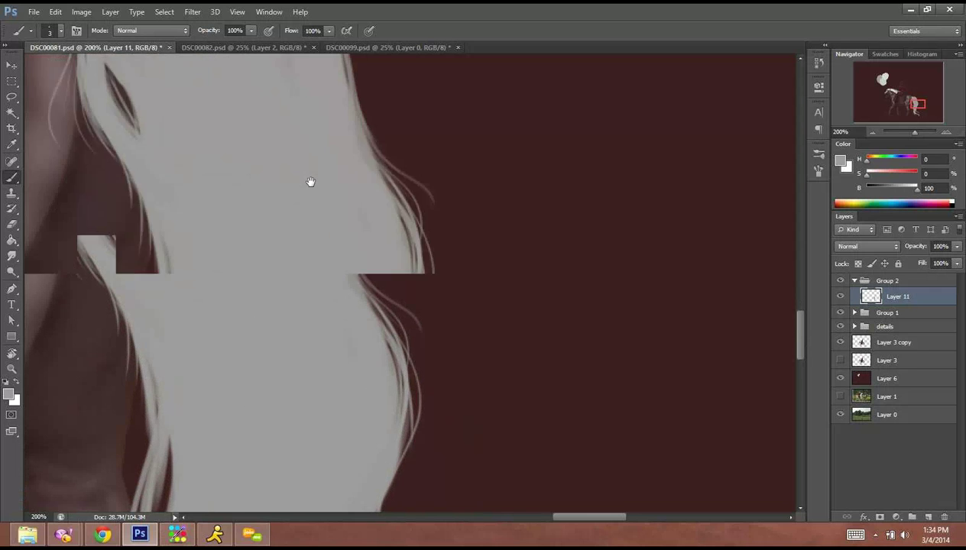
left_click_drag(200, 330, 191, 375)
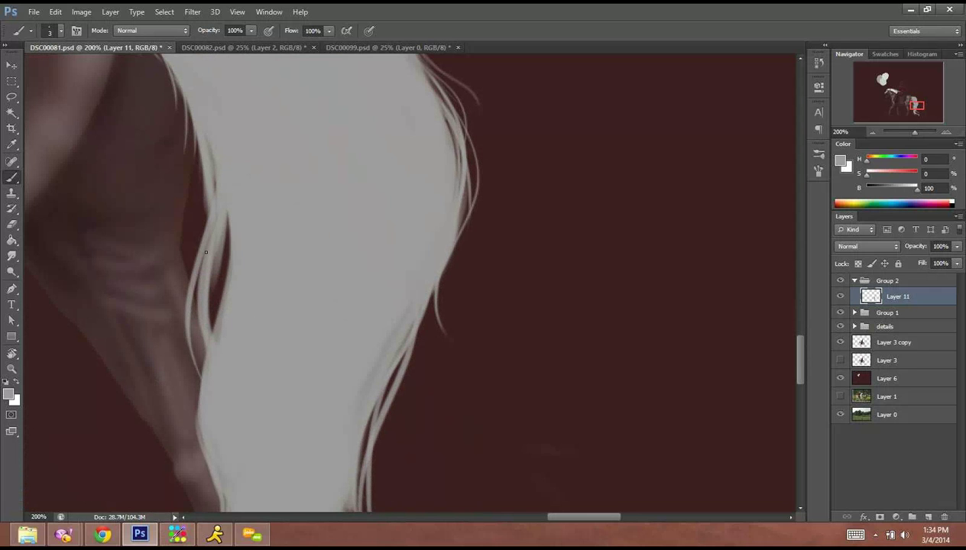
mouse_move(207, 252)
left_mouse_down()
mouse_move(202, 353)
mouse_move(212, 307)
mouse_move(210, 326)
left_mouse_up()
left_click_drag(224, 229, 209, 315)
left_click_drag(227, 248, 213, 326)
left_click_drag(204, 156, 198, 221)
left_click_drag(202, 179, 183, 248)
mouse_move(206, 201)
left_mouse_down()
mouse_move(173, 315)
mouse_move(202, 362)
left_mouse_up()
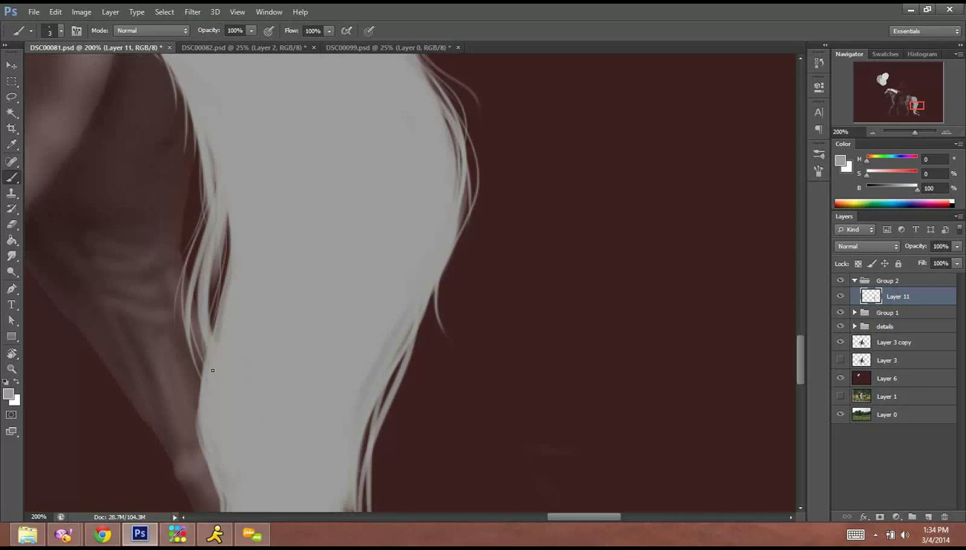
left_click_drag(196, 294, 203, 354)
Draw fine hairs down the inner edge from below the looping strands to the tail's narrow section.
left_click_drag(236, 425, 246, 292)
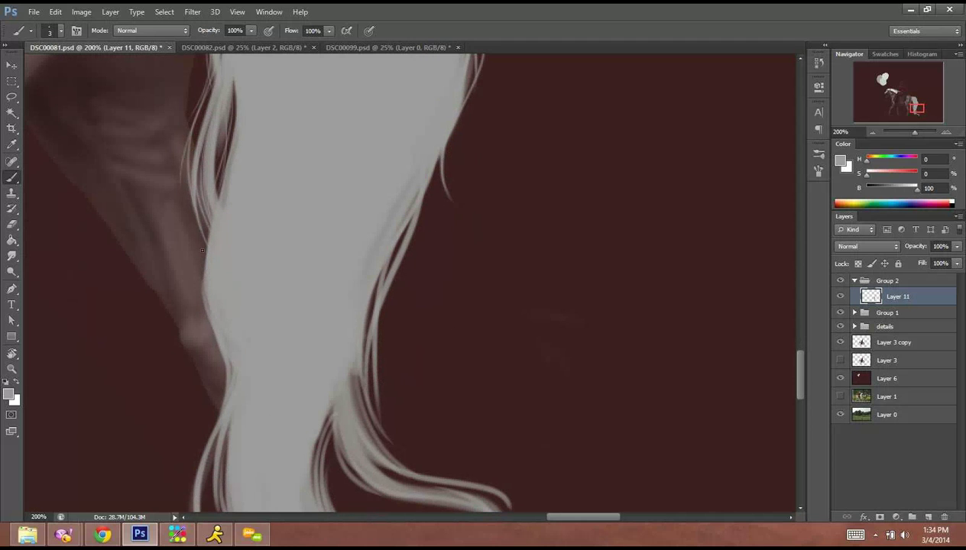
left_click_drag(205, 222, 200, 355)
left_click_drag(217, 290, 196, 422)
mouse_move(231, 360)
left_mouse_down()
mouse_move(273, 213)
mouse_move(222, 257)
mouse_move(198, 375)
left_mouse_up()
Draw fine hairs beside the loose inner strands of the lower tail and one curved hair beneath its bend.
left_click_drag(239, 279, 251, 417)
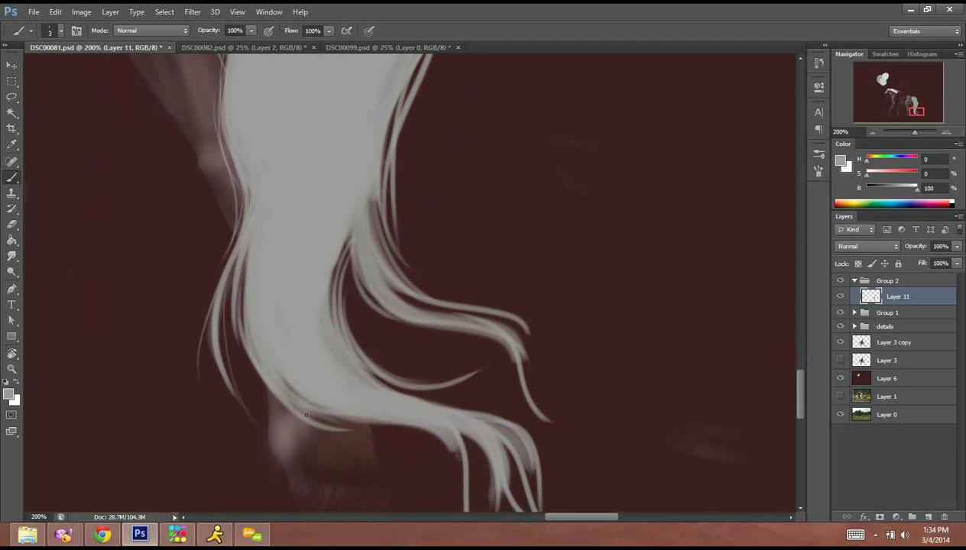
left_click_drag(265, 355, 215, 424)
left_click_drag(255, 301, 229, 378)
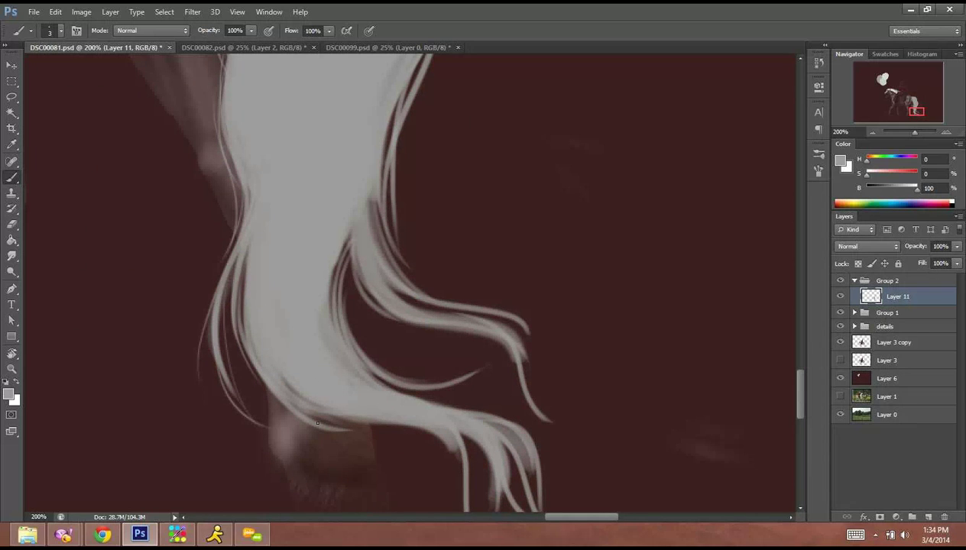
left_click_drag(309, 422, 433, 438)
Draw fine hairs along the curved strand inside the lower tail's opening and extend its tip outward.
left_click_drag(340, 255, 338, 331)
left_click_drag(332, 261, 327, 324)
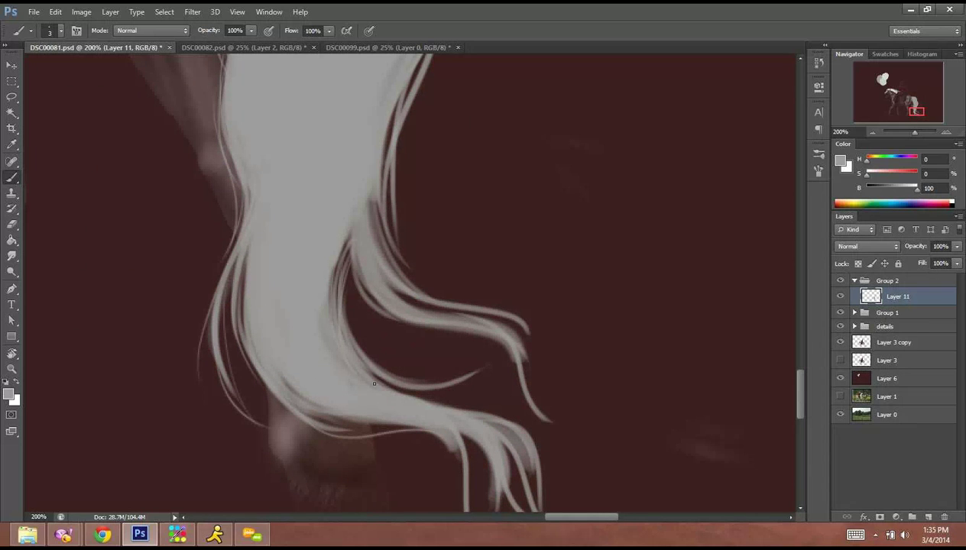
mouse_move(344, 245)
left_mouse_down()
mouse_move(342, 343)
mouse_move(331, 321)
mouse_move(380, 366)
left_mouse_up()
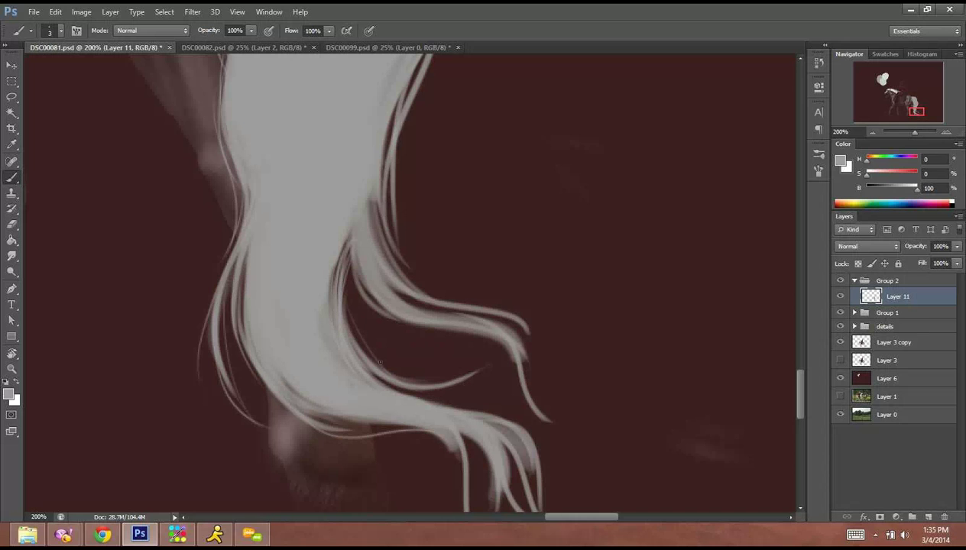
left_click_drag(434, 383, 541, 370)
Draw fine hairs along the outward-curling strand, including a long flyaway trailing past its tip.
mouse_move(374, 224)
left_mouse_down()
mouse_move(425, 294)
mouse_move(467, 298)
left_mouse_up()
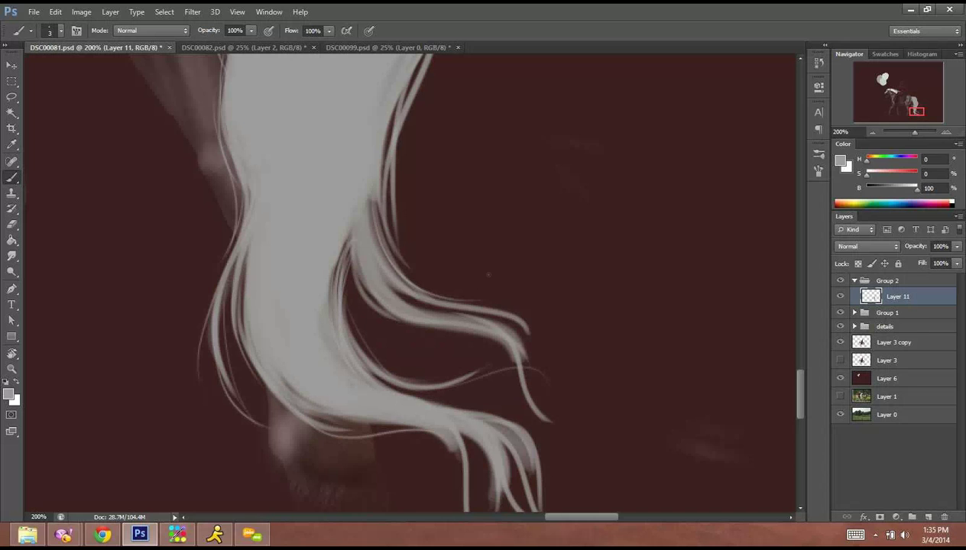
left_click_drag(405, 295, 544, 363)
mouse_move(367, 285)
left_mouse_down()
mouse_move(457, 331)
mouse_move(586, 446)
left_mouse_up()
Fill the lower tail's inner edge with fine overlapping hairs that follow the bend and sweep underneath it.
left_click_drag(341, 371, 317, 317)
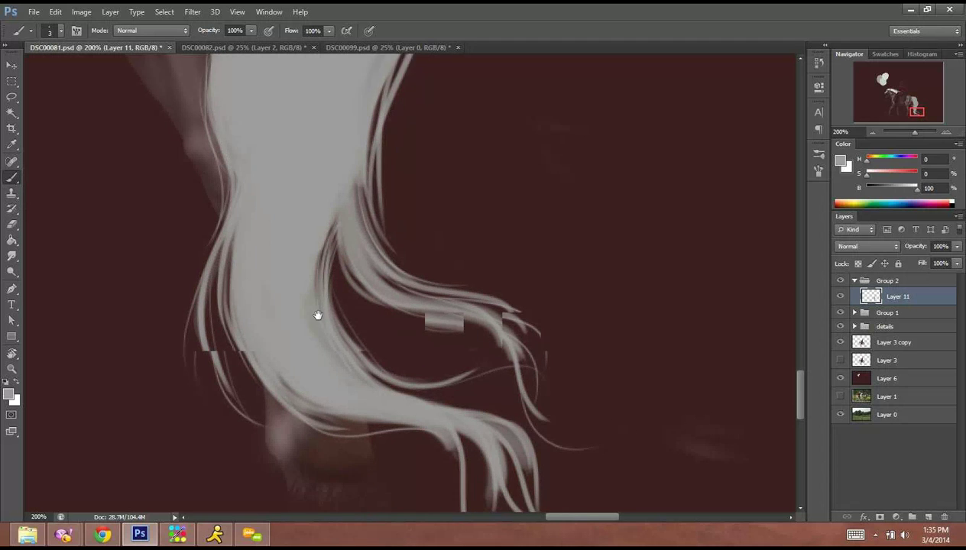
left_click_drag(205, 254, 229, 301)
left_click_drag(206, 219, 251, 340)
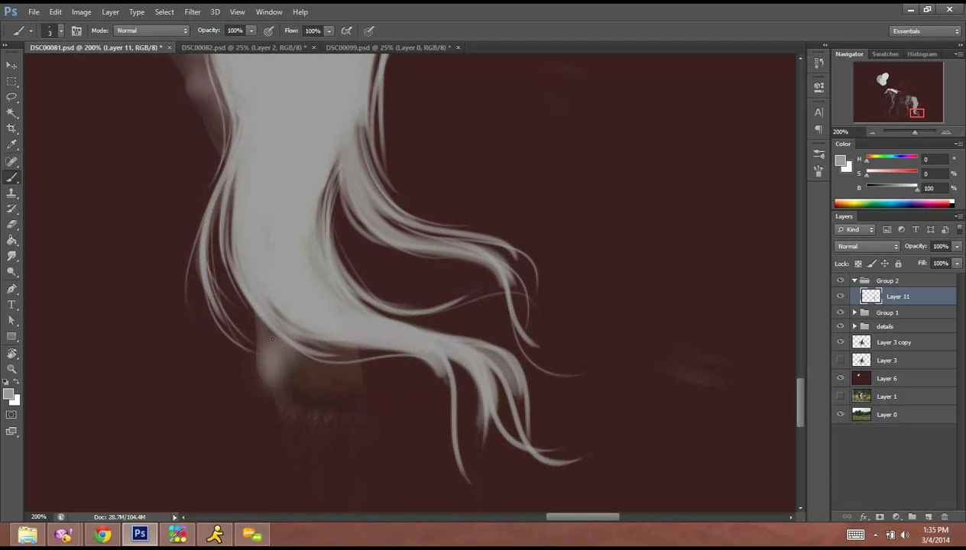
left_click_drag(208, 212, 259, 330)
left_click_drag(215, 230, 265, 332)
left_click_drag(220, 254, 309, 369)
left_click_drag(231, 273, 352, 366)
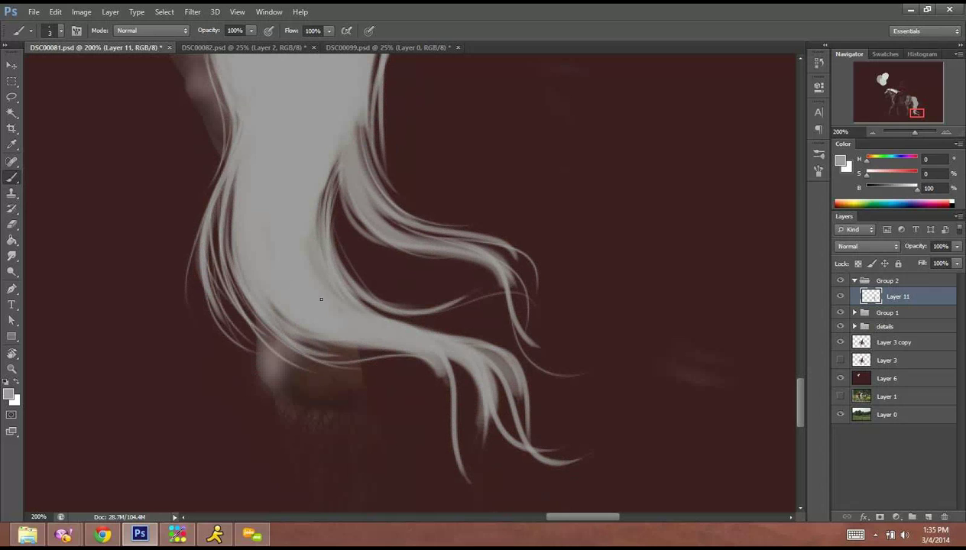
left_click_drag(248, 302, 387, 350)
Extend the tips of the tail's lowest strands with long, thin curving hairs.
left_click_drag(444, 361, 496, 530)
left_click_drag(350, 256, 219, 123)
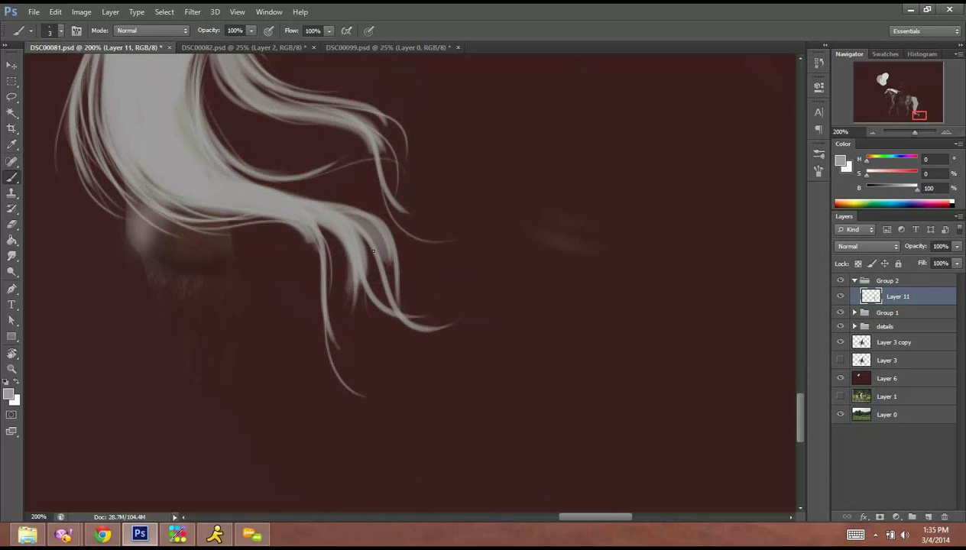
left_click_drag(367, 291, 482, 310)
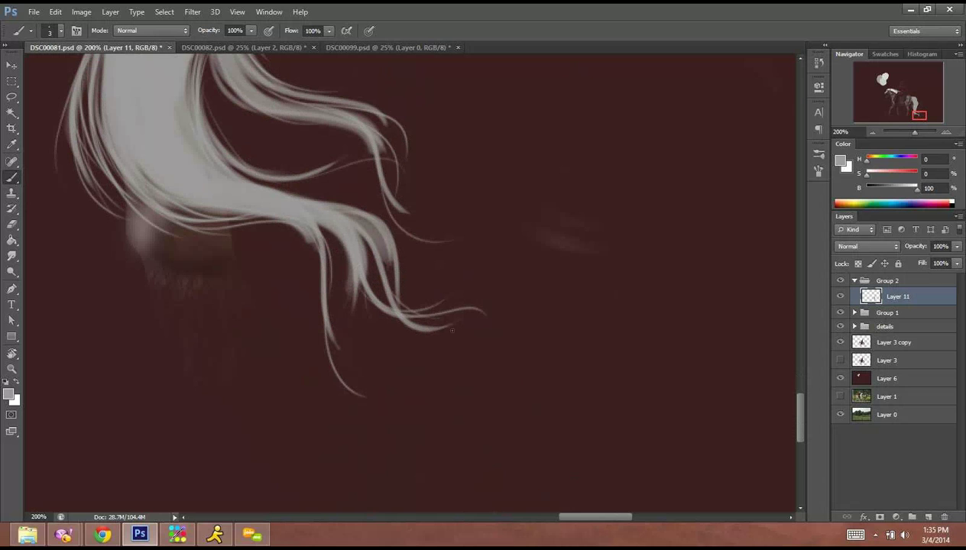
left_click_drag(399, 305, 526, 375)
Draw fine hairs between and across the strands at the tail's lowest end.
left_click_drag(345, 278, 374, 347)
left_click_drag(321, 239, 332, 275)
mouse_move(323, 224)
left_mouse_down()
mouse_move(342, 290)
mouse_move(347, 274)
left_mouse_up()
left_click_drag(368, 290, 395, 293)
left_click_drag(329, 214, 377, 295)
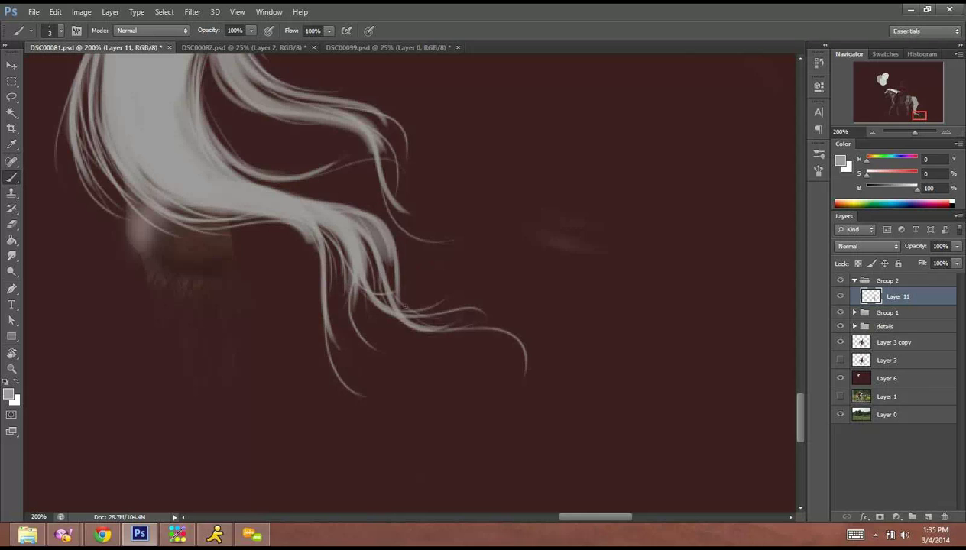
left_click_drag(385, 240, 432, 328)
Draw fine curved hairs along both sides of the opening beneath the outward-curling strand.
left_click_drag(244, 216, 246, 304)
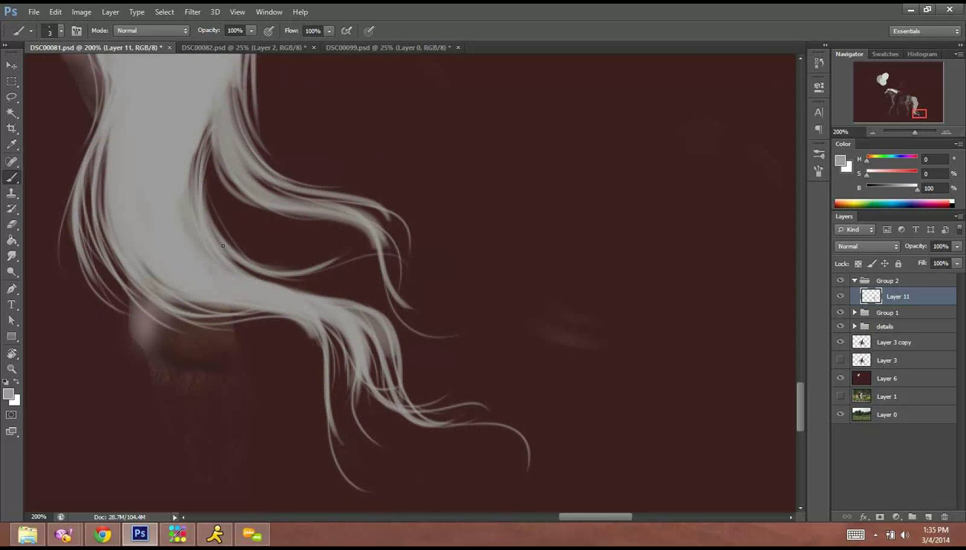
mouse_move(213, 156)
left_mouse_down()
mouse_move(206, 228)
mouse_move(232, 252)
left_mouse_up()
mouse_move(208, 195)
left_mouse_down()
mouse_move(281, 271)
mouse_move(376, 309)
left_mouse_up()
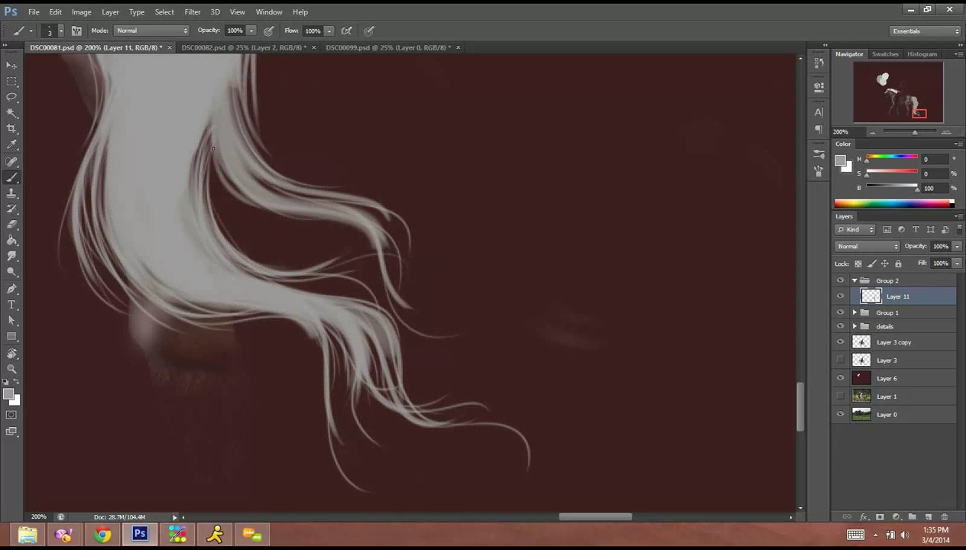
mouse_move(213, 151)
left_mouse_down()
mouse_move(296, 221)
mouse_move(250, 204)
mouse_move(346, 224)
left_mouse_up()
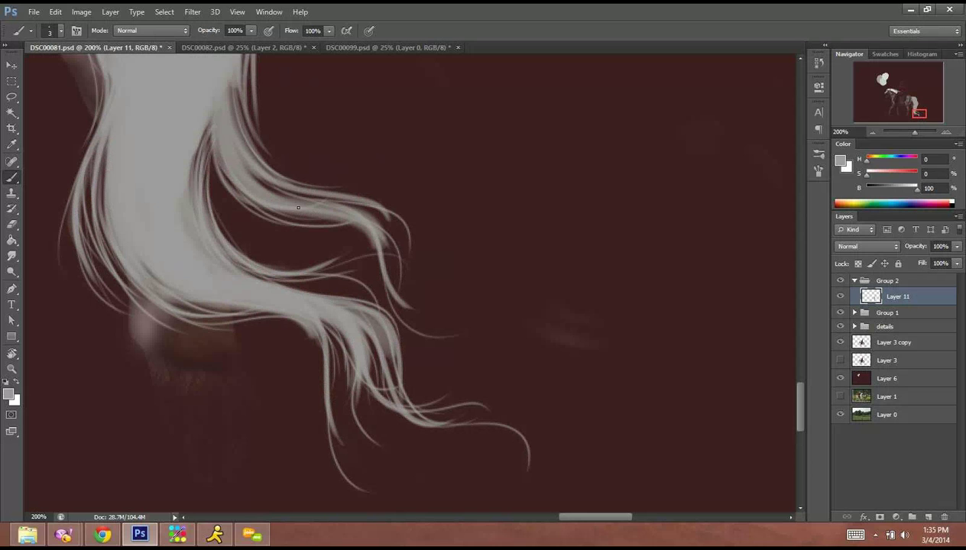
Set the brush size to 7 px and paint strands through the base of the outward-curling strand.
scroll(383, 327, "up", 3)
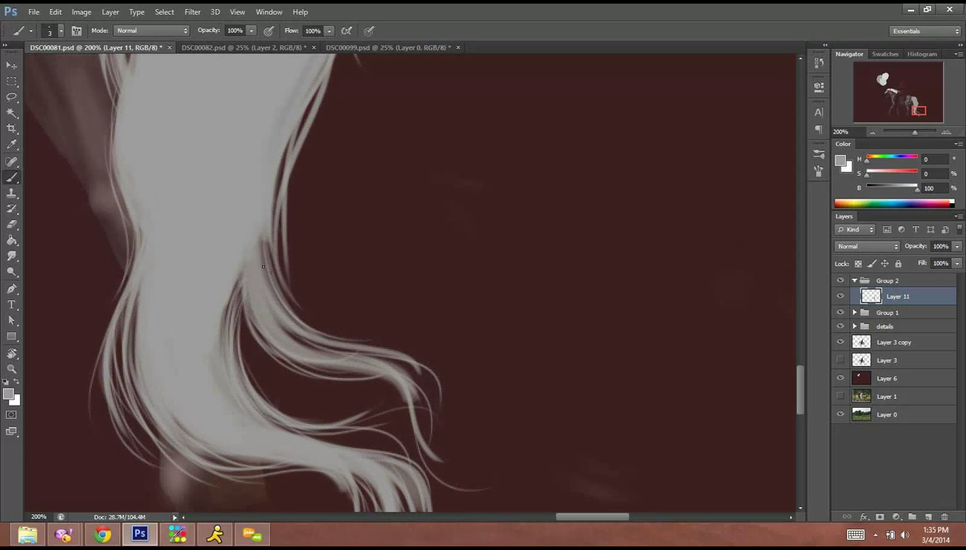
right_click(286, 302)
type("7")
key("Return")
left_click_drag(277, 335, 256, 231)
left_click_drag(281, 341, 253, 226)
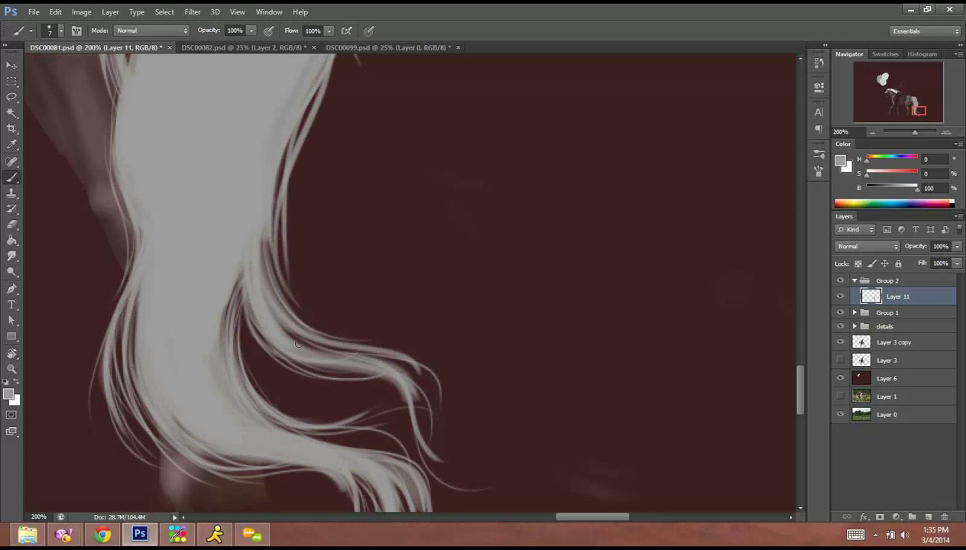
left_click_drag(287, 346, 245, 289)
mouse_move(306, 321)
left_mouse_down()
mouse_move(262, 231)
mouse_move(297, 327)
left_mouse_up()
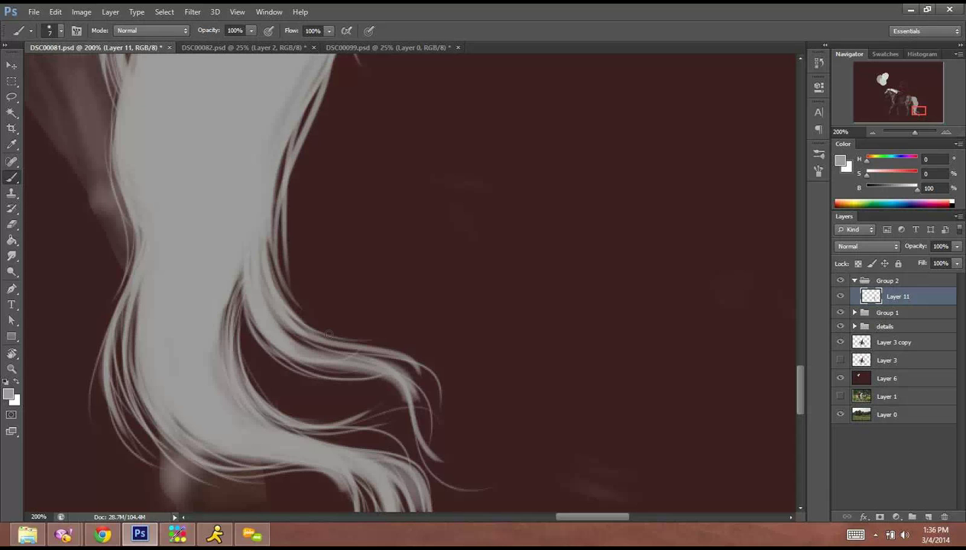
Draw curved strands from the tail's outer edge down over the top of the outward-curling strand.
mouse_move(402, 224)
left_mouse_down()
mouse_move(399, 389)
mouse_move(368, 380)
mouse_move(336, 260)
left_mouse_up()
left_click_drag(303, 214, 328, 403)
left_click_drag(293, 251, 334, 410)
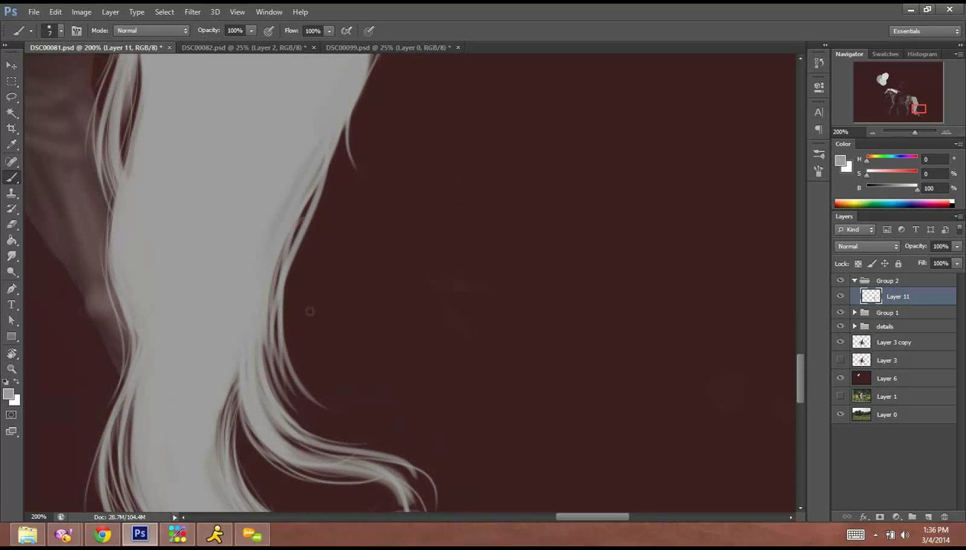
left_click_drag(276, 318, 375, 498)
left_click_drag(315, 410, 386, 459)
Set the brush size to 3 px and draw fine hairs along the outward-curling strand to its tip.
left_click_drag(362, 278, 370, 315)
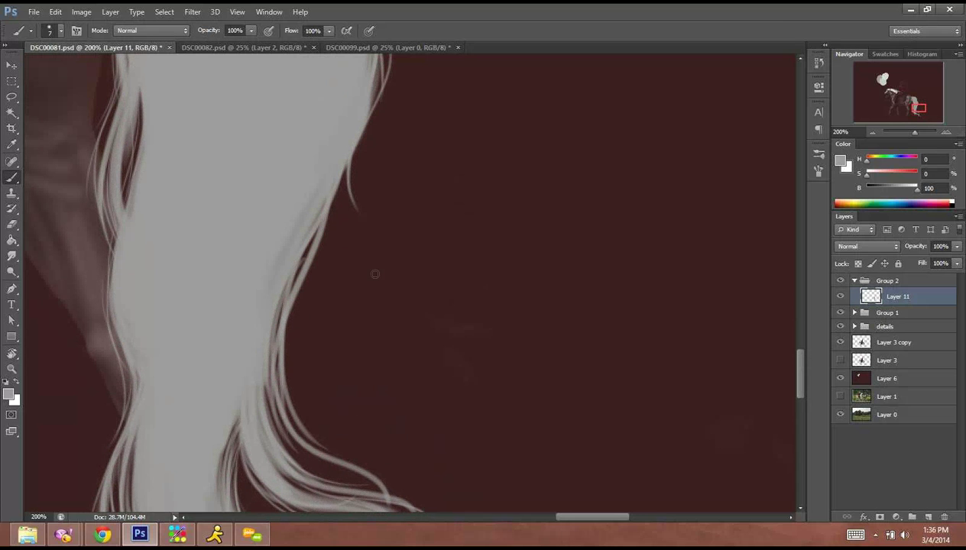
right_click(371, 306)
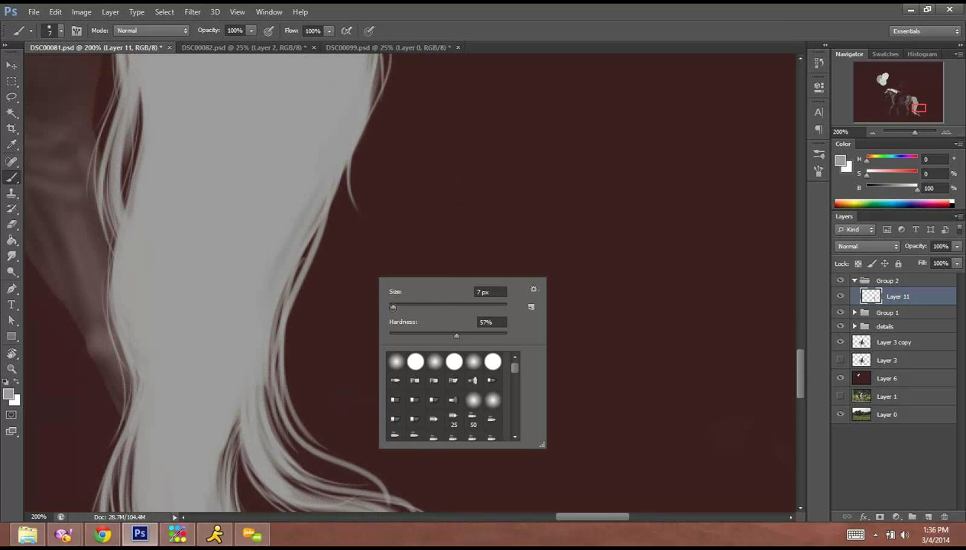
left_click(293, 386)
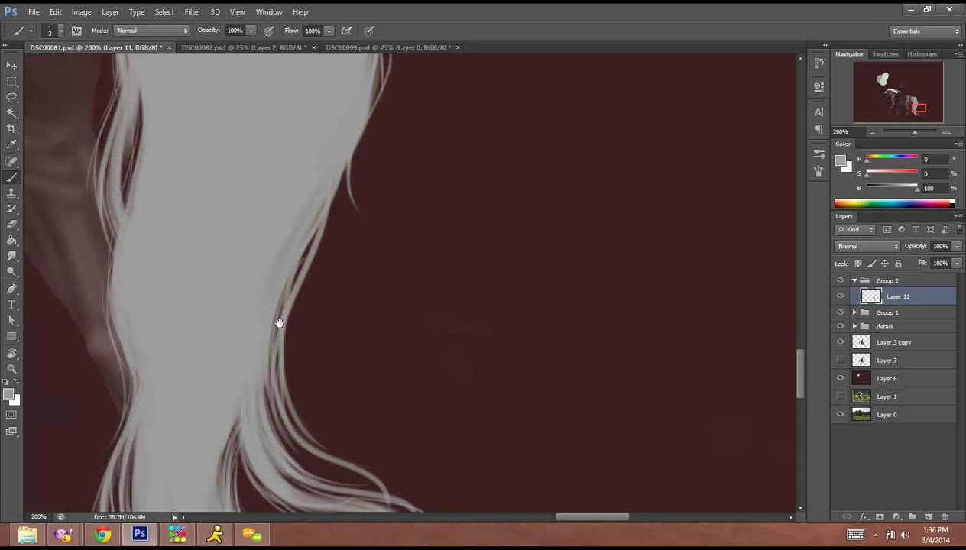
left_click_drag(306, 422, 263, 284)
mouse_move(220, 252)
left_mouse_down()
mouse_move(296, 331)
mouse_move(330, 348)
mouse_move(375, 417)
left_mouse_up()
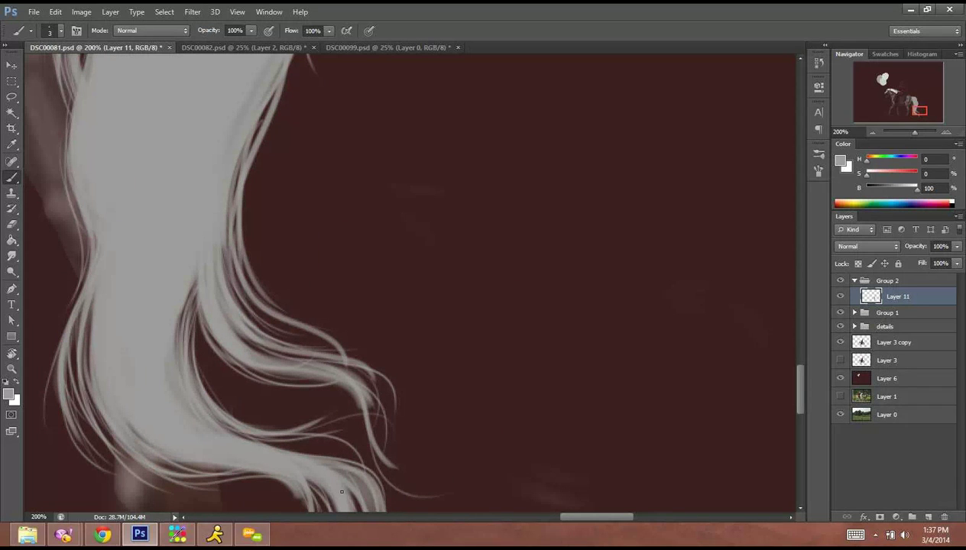
left_click_drag(377, 395, 354, 363)
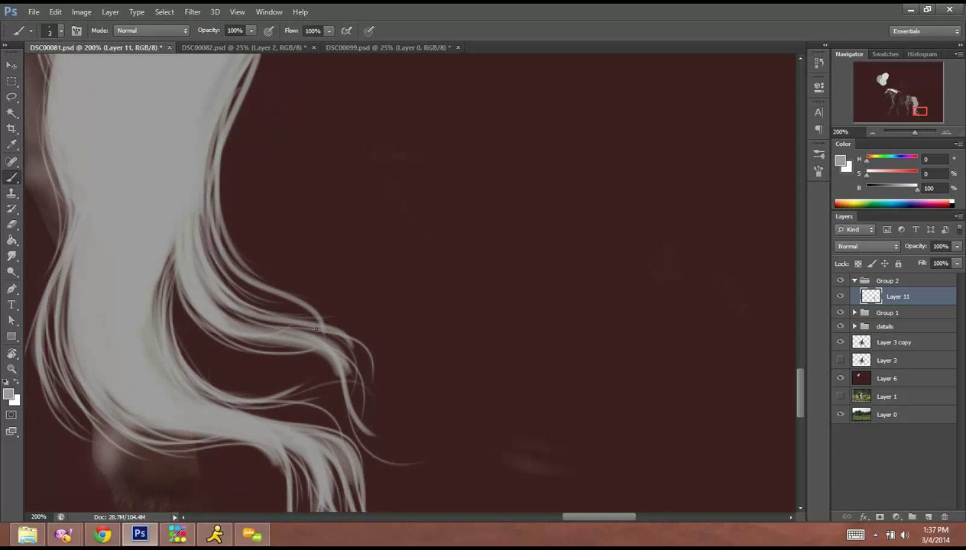
left_click_drag(307, 342, 329, 374)
left_click_drag(289, 276, 328, 373)
left_click_drag(292, 190, 287, 237)
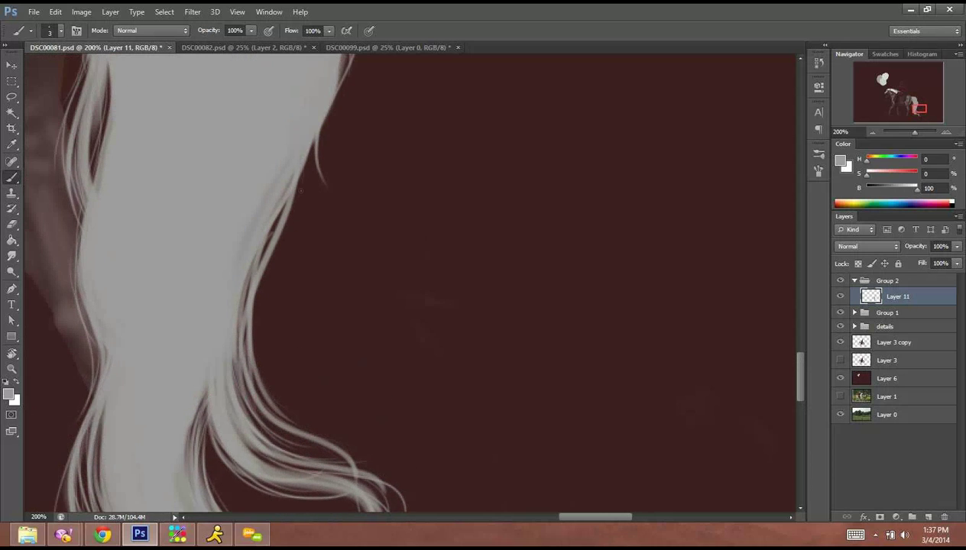
Draw thin loose hairs down the tail's outer edge above the outward-curling strand.
left_click_drag(300, 168, 284, 217)
mouse_move(299, 169)
left_mouse_down()
mouse_move(258, 255)
mouse_move(276, 231)
left_mouse_up()
mouse_move(309, 147)
left_mouse_down()
mouse_move(260, 333)
mouse_move(276, 390)
left_mouse_up()
mouse_move(252, 343)
left_mouse_down()
mouse_move(290, 414)
mouse_move(341, 447)
left_mouse_up()
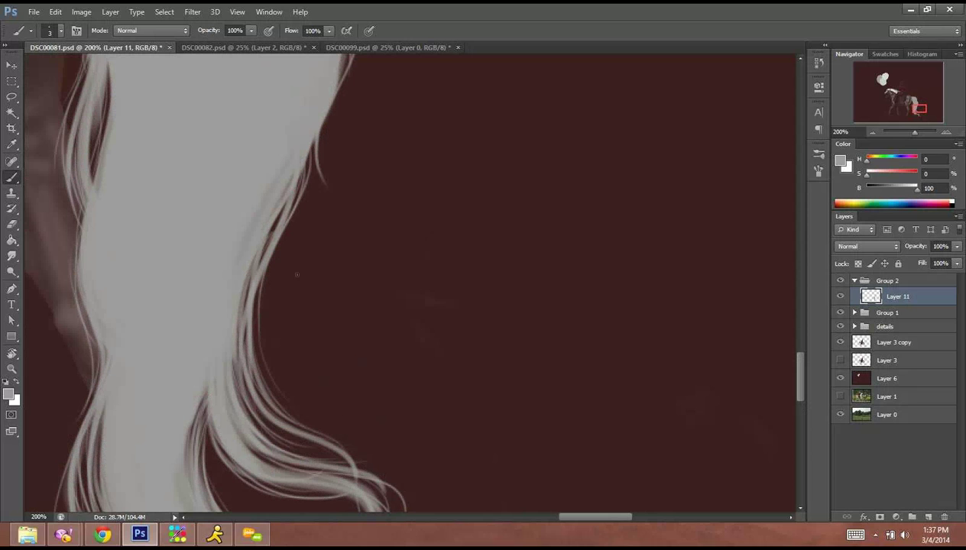
scroll(297, 274, "up", 5)
mouse_move(336, 174)
left_mouse_down()
mouse_move(318, 308)
mouse_move(343, 373)
left_mouse_up()
left_click_drag(302, 307, 274, 380)
Add fine hairs along the tail's inner edge beside the long narrow opening near the hind leg.
mouse_move(296, 325)
left_mouse_down()
mouse_move(271, 398)
mouse_move(371, 283)
left_mouse_up()
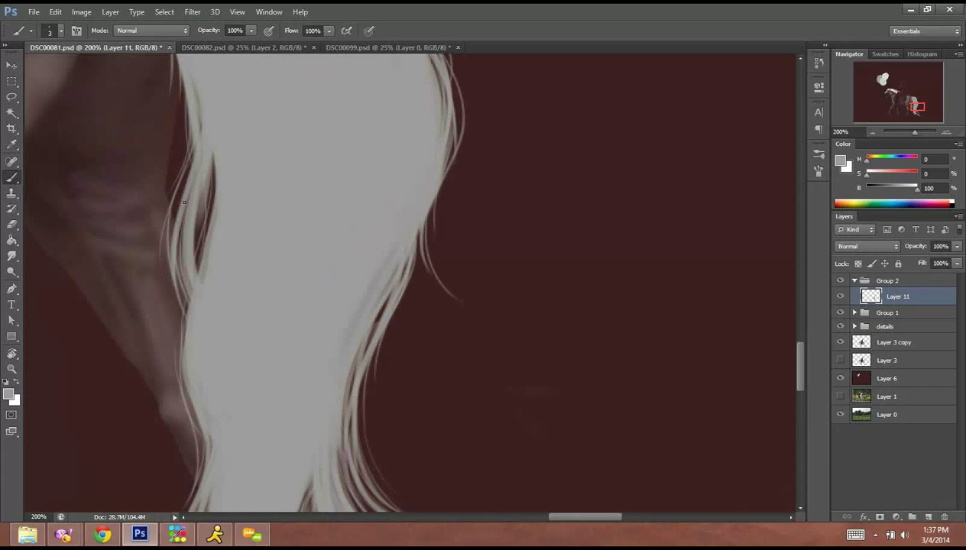
left_click_drag(170, 229, 181, 313)
left_click_drag(173, 276, 184, 319)
Draw flyaway hairs along the tail's upper outer edge, replacing the wide arching one with a hair closer to the base.
key("space")
left_click_drag(514, 232, 547, 481)
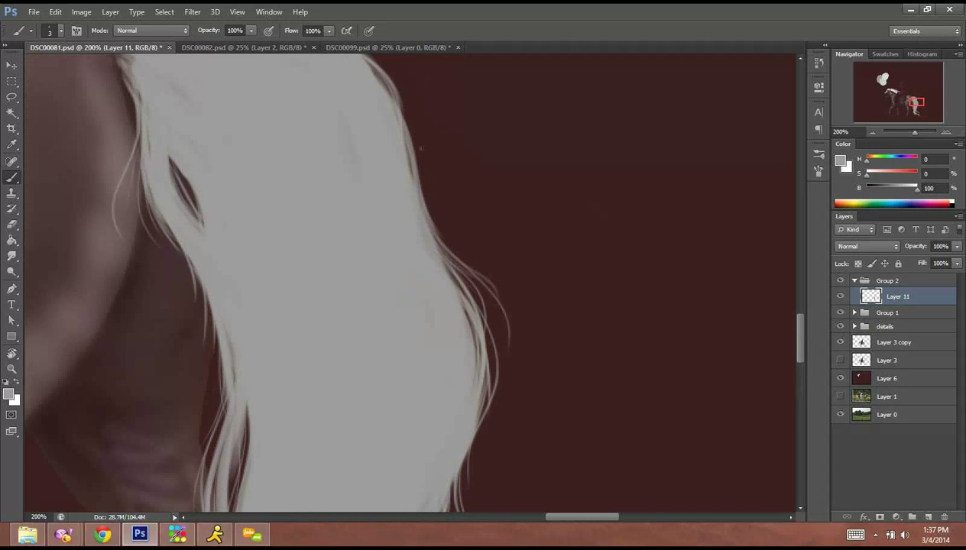
left_click_drag(444, 256, 451, 315)
left_click_drag(390, 217, 474, 375)
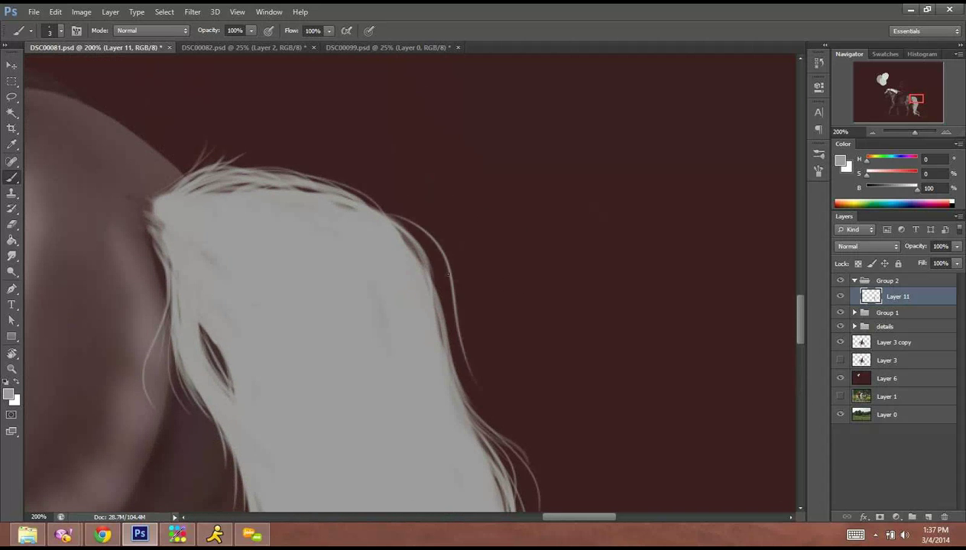
key("ctrl+z")
mouse_move(383, 211)
left_mouse_down()
mouse_move(522, 419)
mouse_move(505, 381)
mouse_move(489, 401)
left_mouse_up()
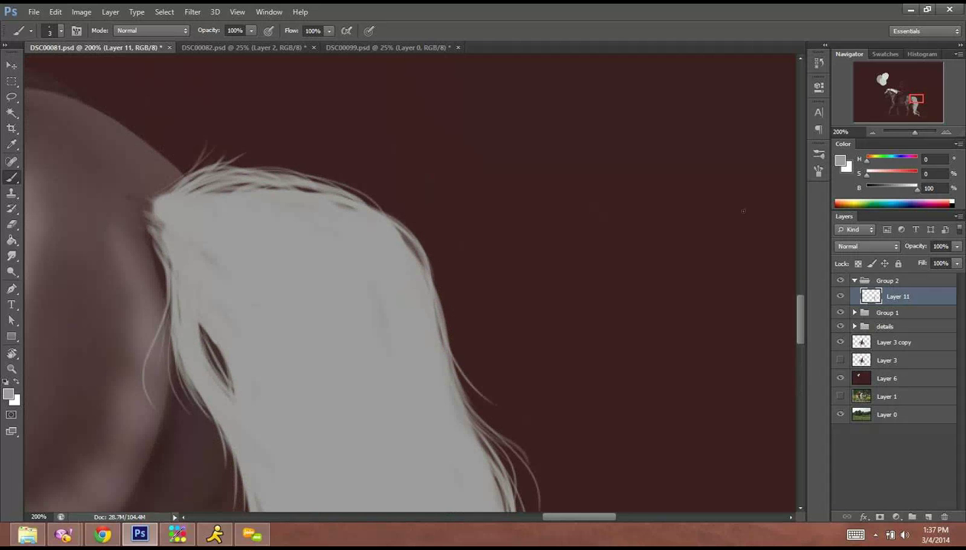
Sample the greenish-grey and the lightest grey swatch blobs above the horse as the two painting colours.
left_click(870, 133)
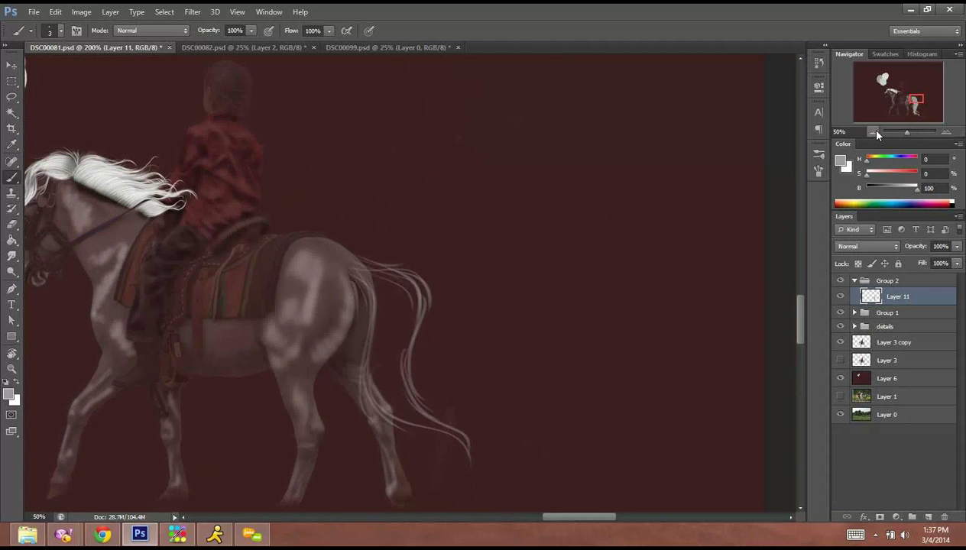
left_click_drag(648, 299, 694, 221)
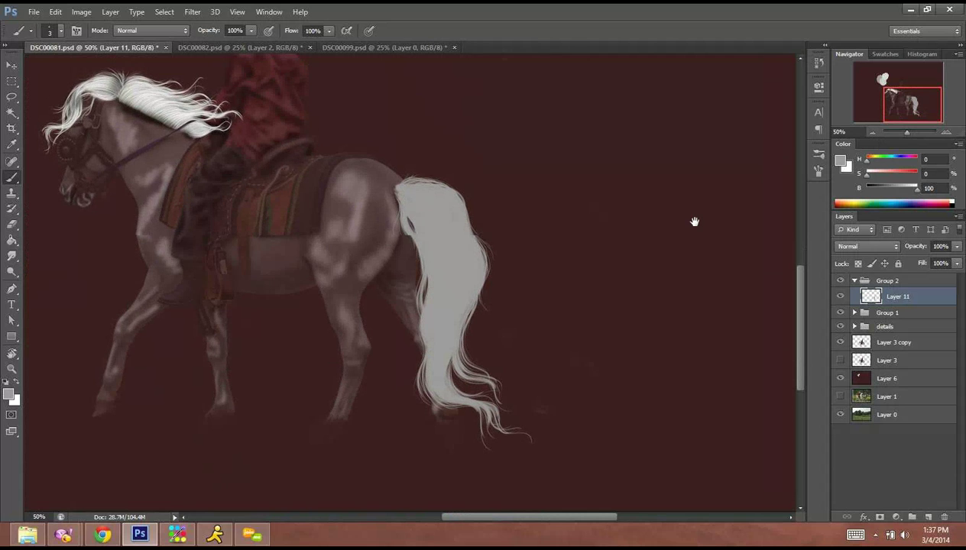
left_click_drag(157, 304, 288, 436)
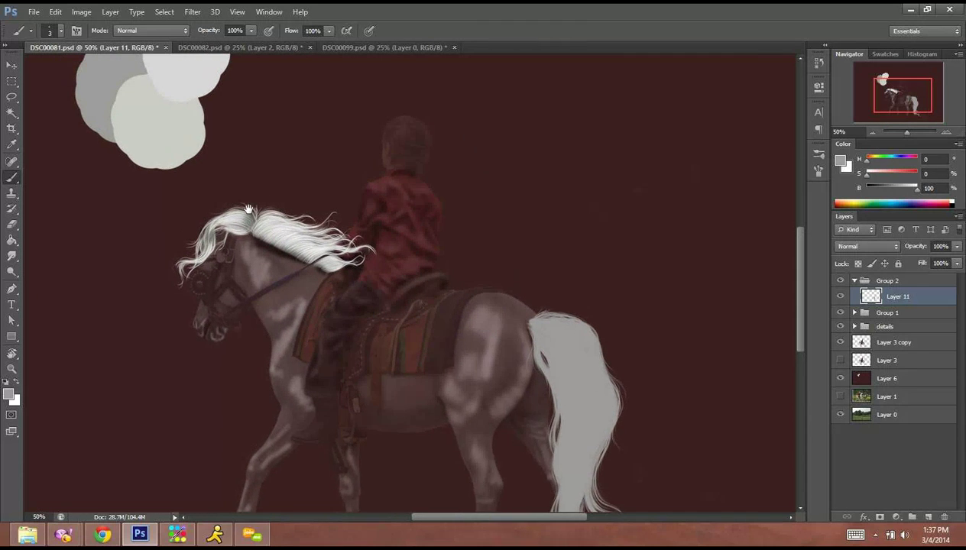
left_click_drag(248, 210, 248, 271)
key("x")
left_click(170, 194, "alt")
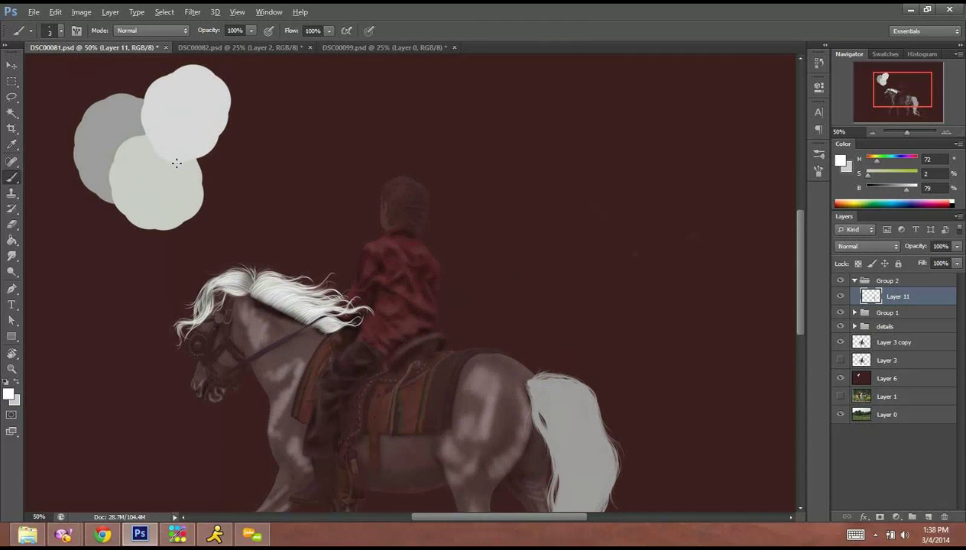
key("x")
left_click(191, 114, "alt")
Set the lighter colour to #f4f4f4 and sample the greenish-grey swatch as the active painting colour.
left_click(17, 382)
left_click(9, 394)
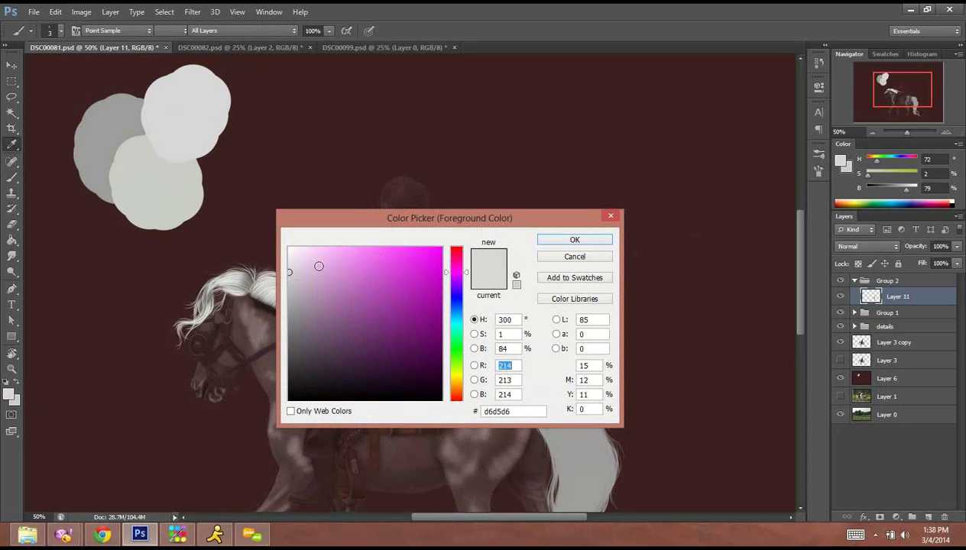
left_click_drag(289, 272, 289, 253)
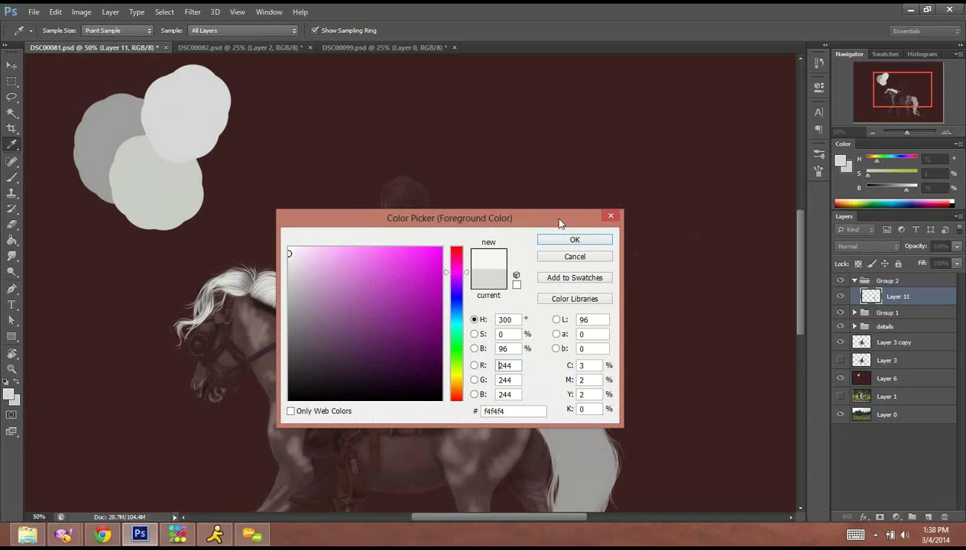
key("Return")
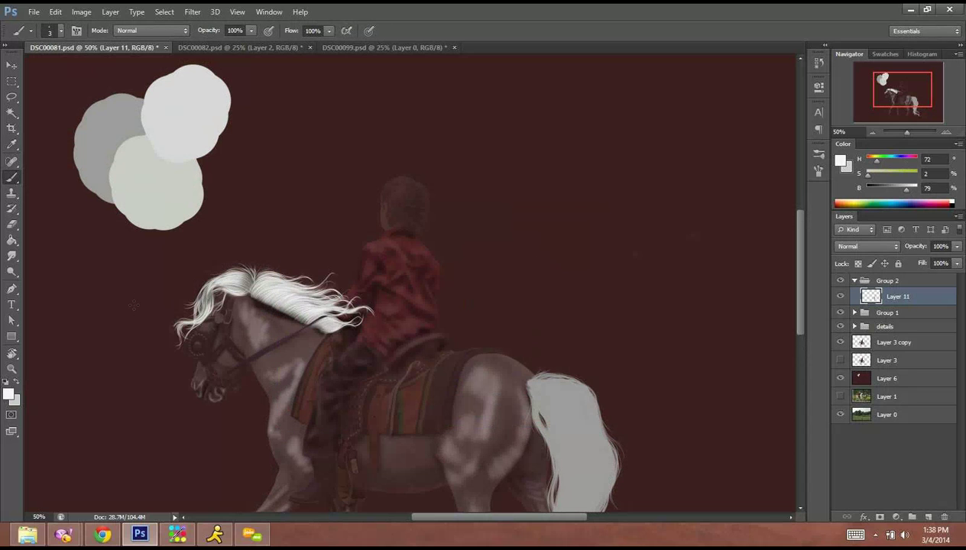
left_click(162, 199, "alt")
Set the brush size to 4 px and add a new layer above Layer 11 in Group 2.
left_click_drag(695, 370, 610, 152)
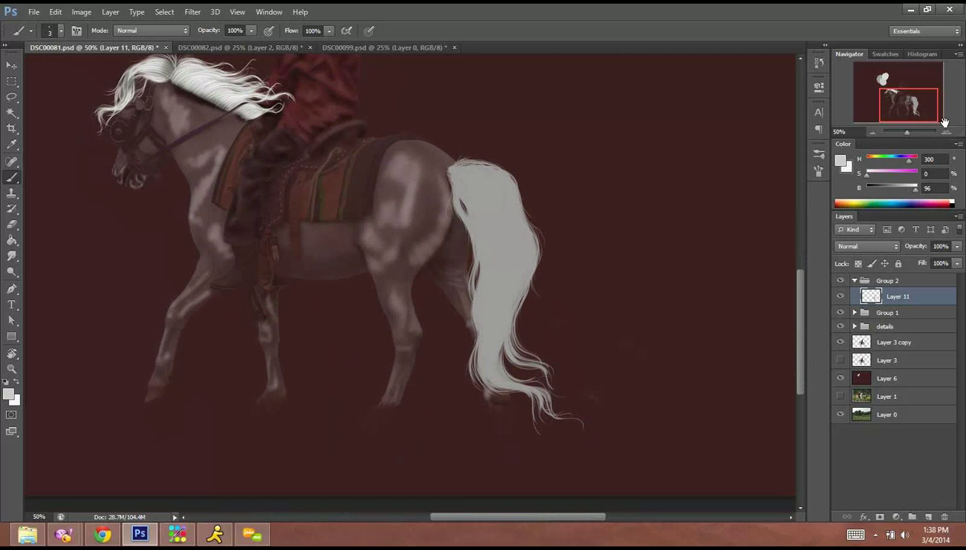
left_click(947, 133)
left_click(947, 133)
left_click(946, 134)
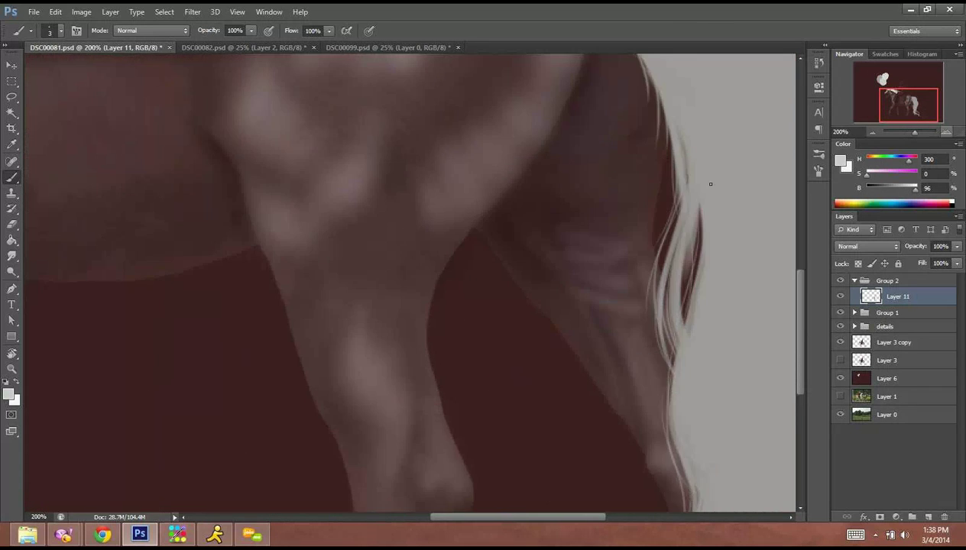
left_click_drag(677, 136, 589, 328)
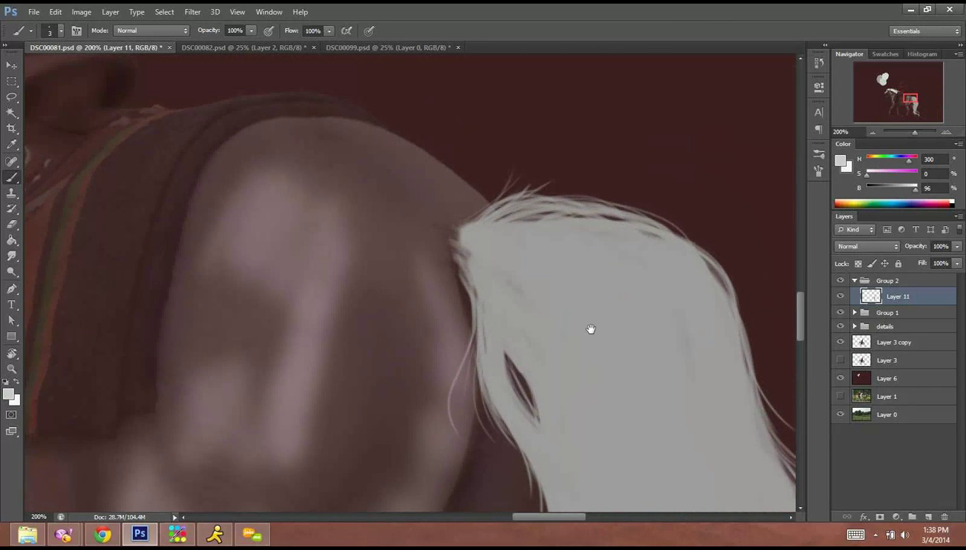
right_click(538, 228)
left_click(548, 250)
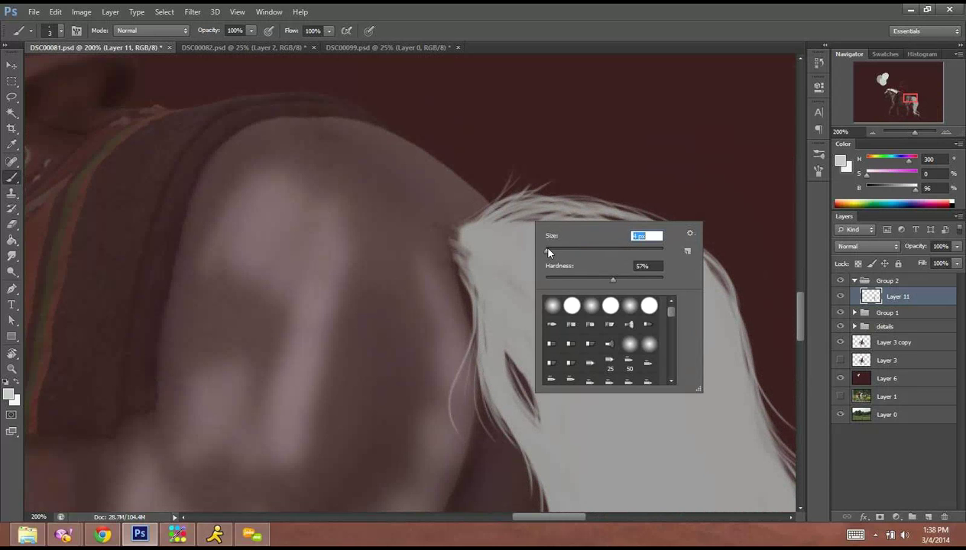
left_click(886, 296)
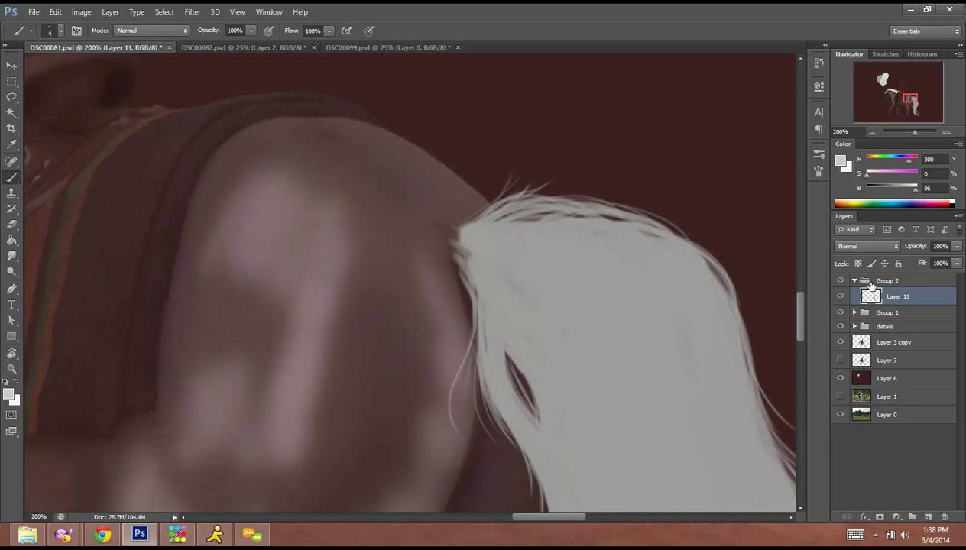
key("ctrl+shift+n")
key("Return")
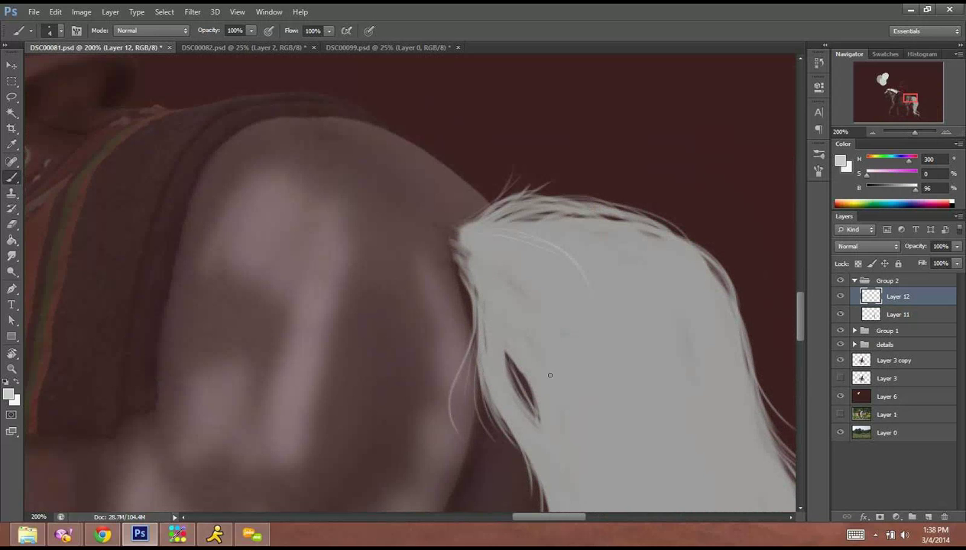
Try fanning light strands from the tail's root across the grey base, and erase them with a 50 px eraser.
mouse_move(490, 232)
left_mouse_down()
mouse_move(587, 300)
mouse_move(604, 340)
left_mouse_up()
key("r")
mouse_move(142, 413)
left_mouse_down()
mouse_move(241, 442)
mouse_move(319, 441)
left_mouse_up()
key("b")
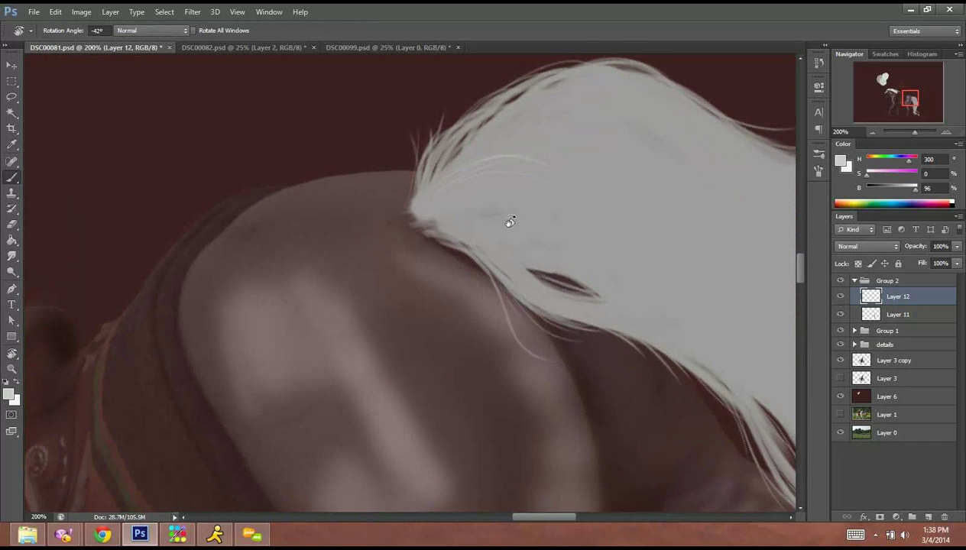
left_click_drag(484, 278, 464, 342)
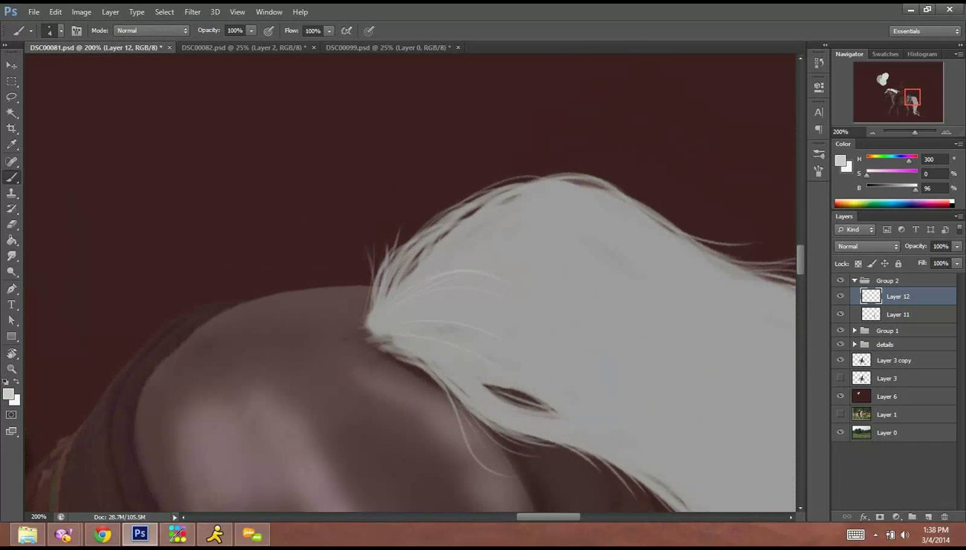
mouse_move(611, 391)
left_mouse_down()
mouse_move(541, 330)
mouse_move(457, 341)
left_mouse_up()
mouse_move(525, 259)
left_mouse_down()
mouse_move(474, 259)
mouse_move(456, 240)
left_mouse_up()
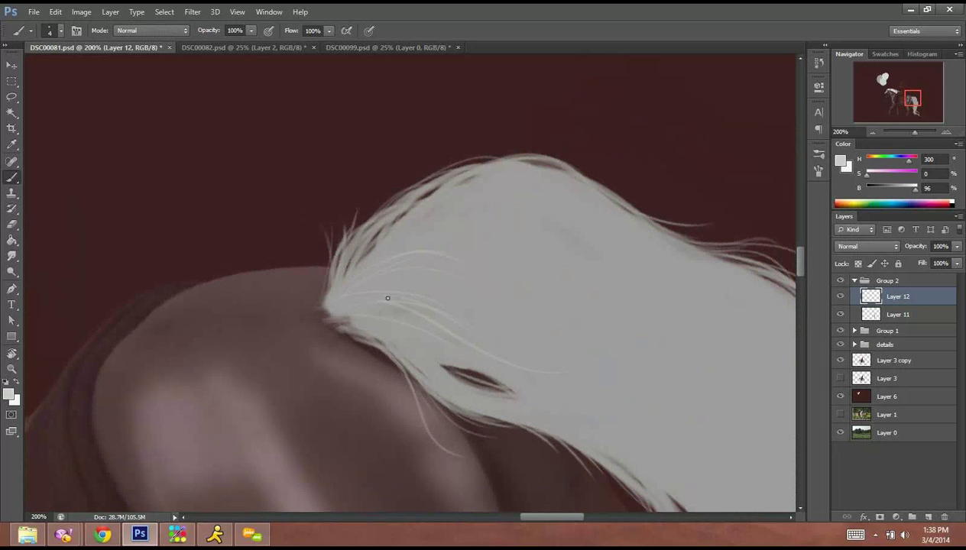
left_click_drag(477, 319, 657, 387)
left_click(12, 224)
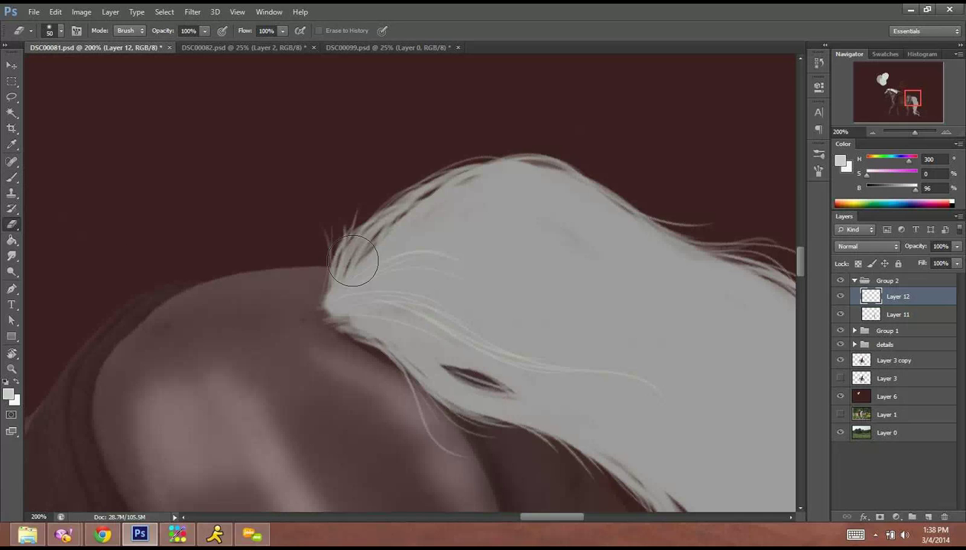
mouse_move(361, 252)
left_mouse_down()
mouse_move(414, 315)
mouse_move(431, 418)
mouse_move(487, 425)
left_mouse_up()
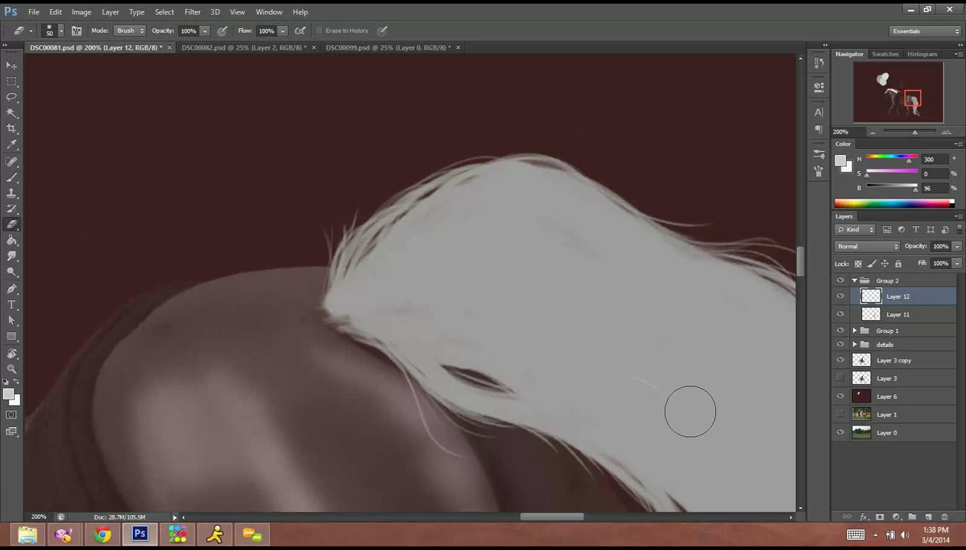
Draw a curved light strand from the tail's root towards the small slit-shaped opening with the 4 px brush.
left_click(12, 175)
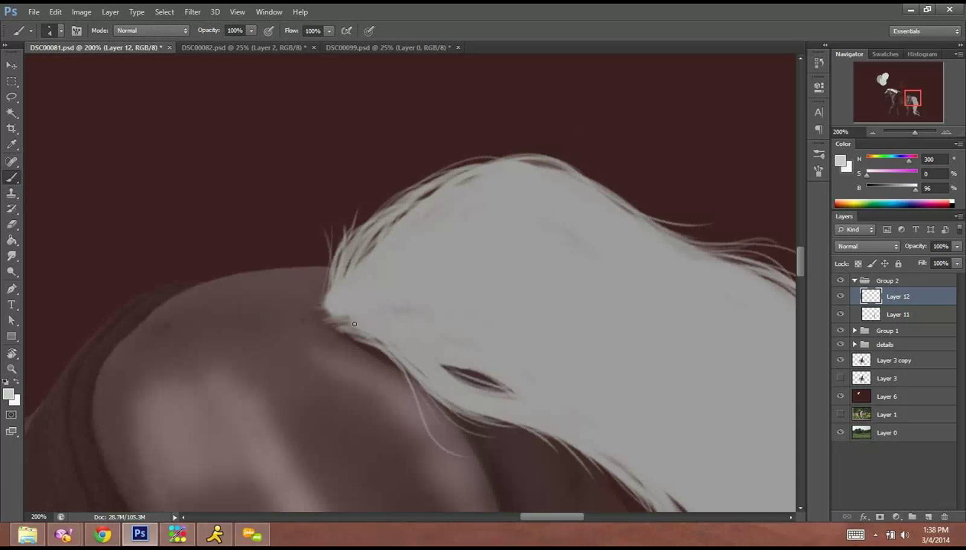
mouse_move(370, 319)
left_mouse_down()
mouse_move(454, 327)
mouse_move(362, 318)
mouse_move(468, 328)
left_mouse_up()
key("r")
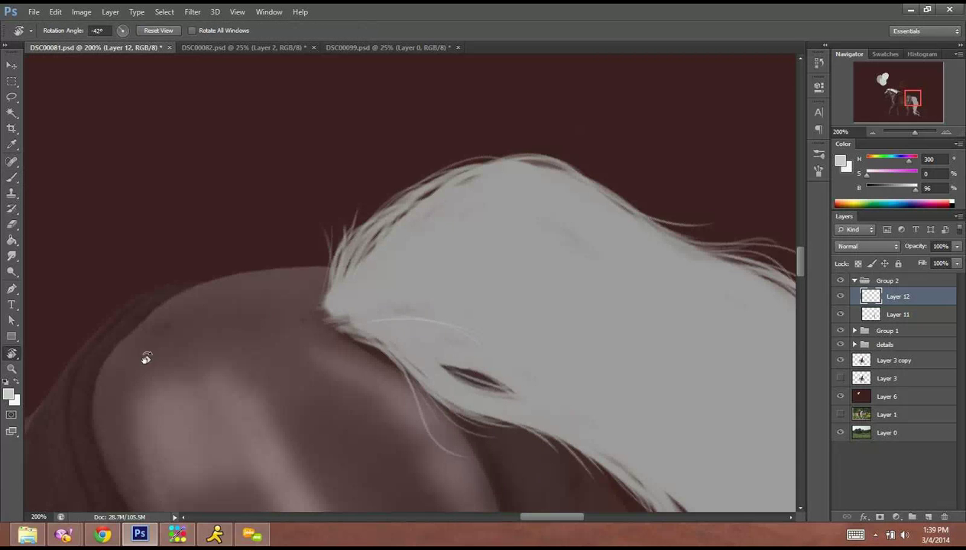
left_click_drag(145, 358, 171, 195)
key("b")
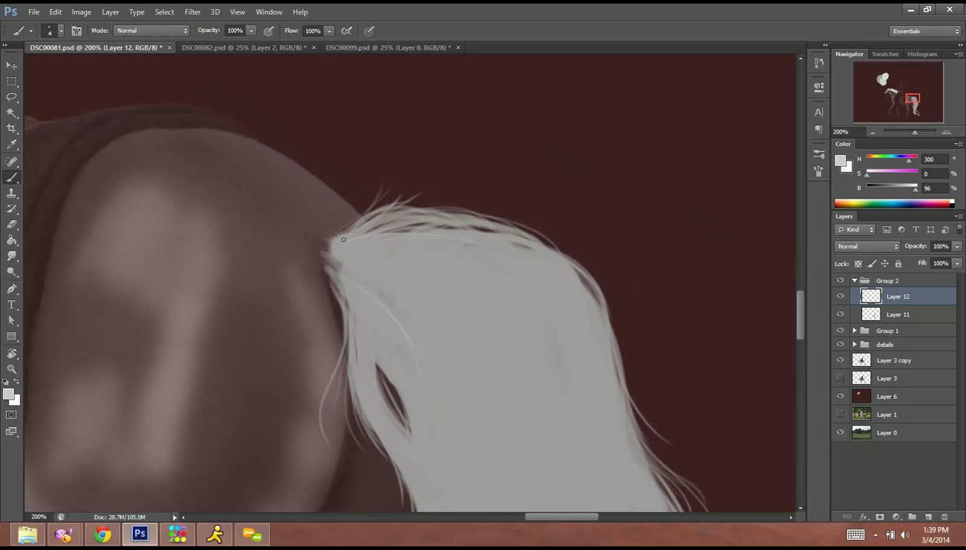
Paint light strands from the tail's root over its upper arch and down just inside the outer edge.
left_click_drag(343, 239, 477, 213)
left_click_drag(375, 234, 497, 222)
left_click_drag(405, 222, 523, 230)
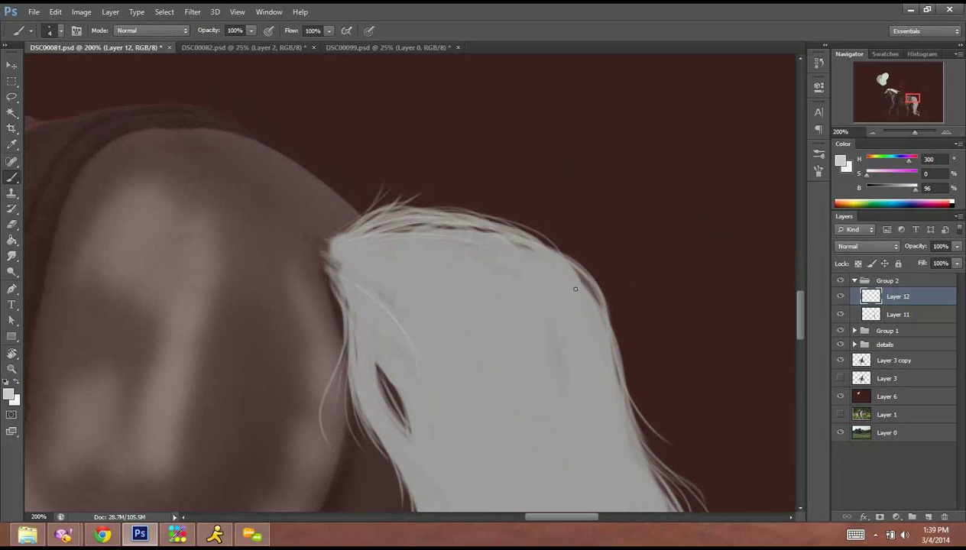
mouse_move(424, 229)
left_mouse_down()
mouse_move(553, 268)
mouse_move(578, 300)
left_mouse_up()
left_click_drag(541, 255, 612, 480)
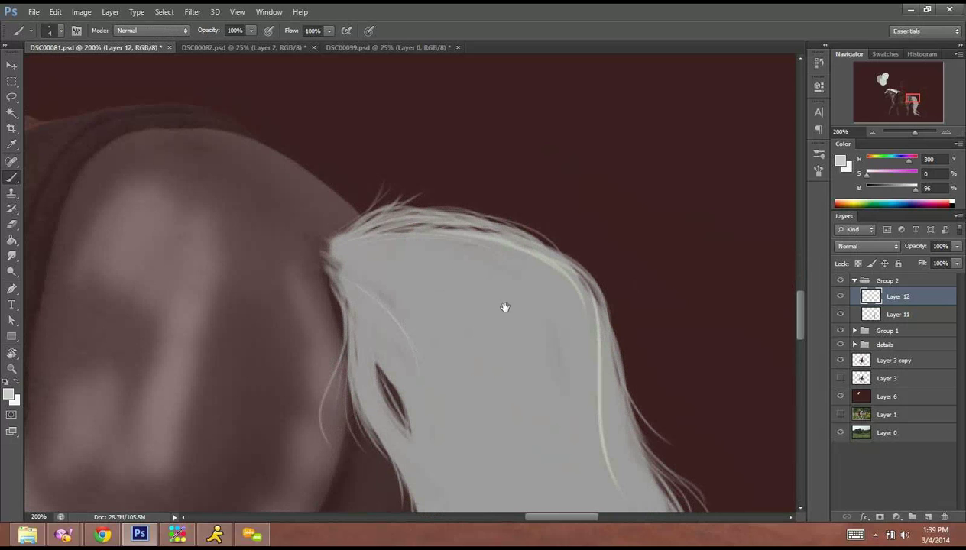
left_click_drag(504, 308, 436, 211)
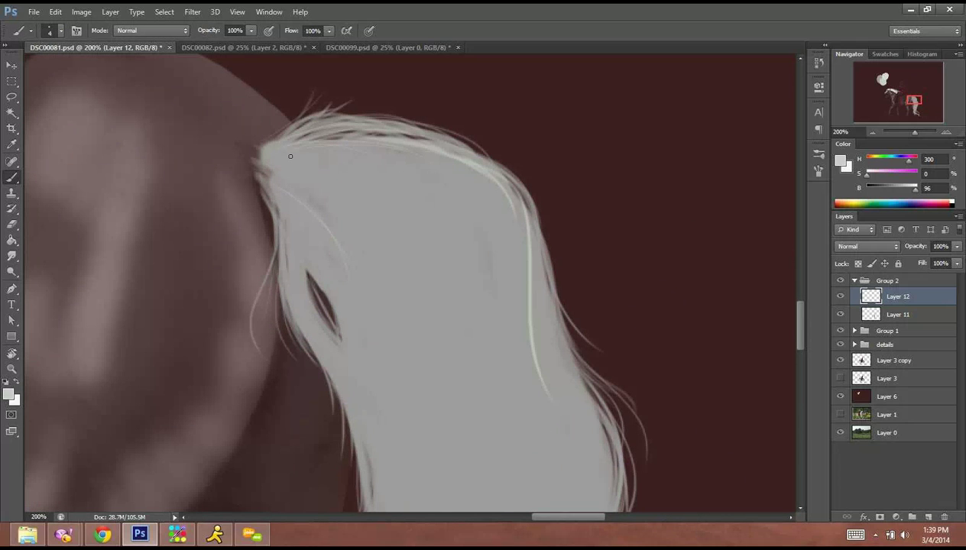
Paint curved light strands from the tail's root over the arch and down the outer half of the grey base.
left_click_drag(333, 164, 463, 251)
mouse_move(367, 166)
left_mouse_down()
mouse_move(456, 239)
mouse_move(478, 374)
left_mouse_up()
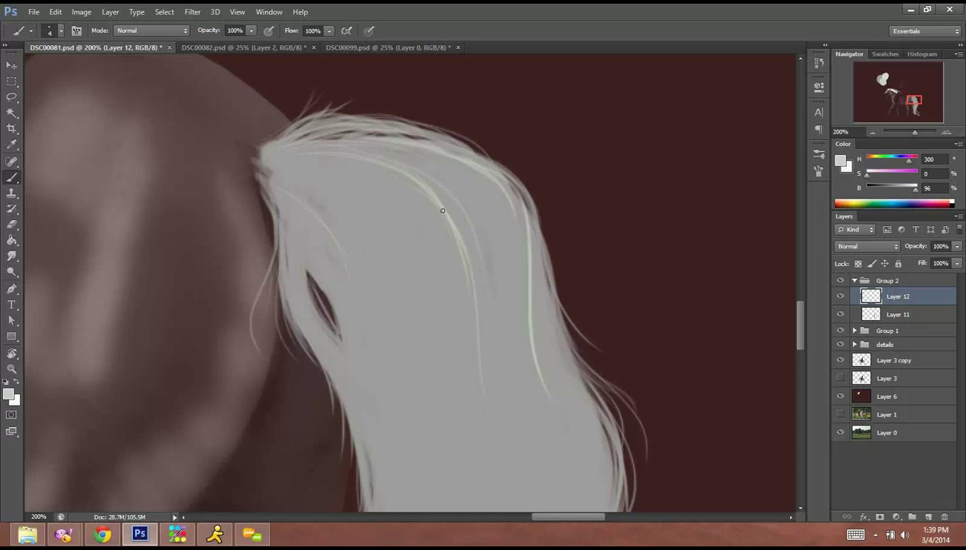
key("ctrl+z")
left_click_drag(446, 205, 465, 365)
left_click_drag(504, 445, 535, 494)
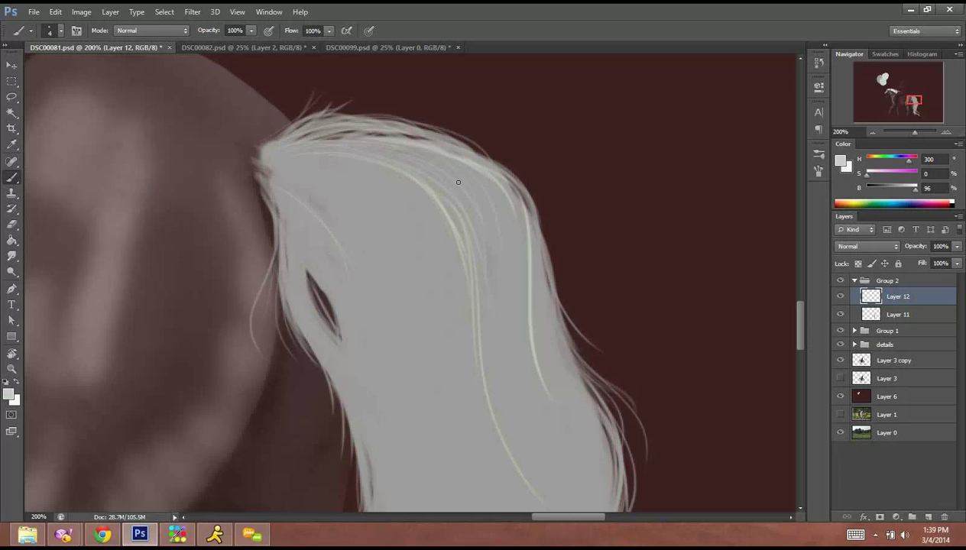
left_click_drag(499, 209, 514, 373)
Paint light strands fanning from the tail's root down between the slit-shaped opening and the outer strands.
left_click_drag(295, 171, 373, 271)
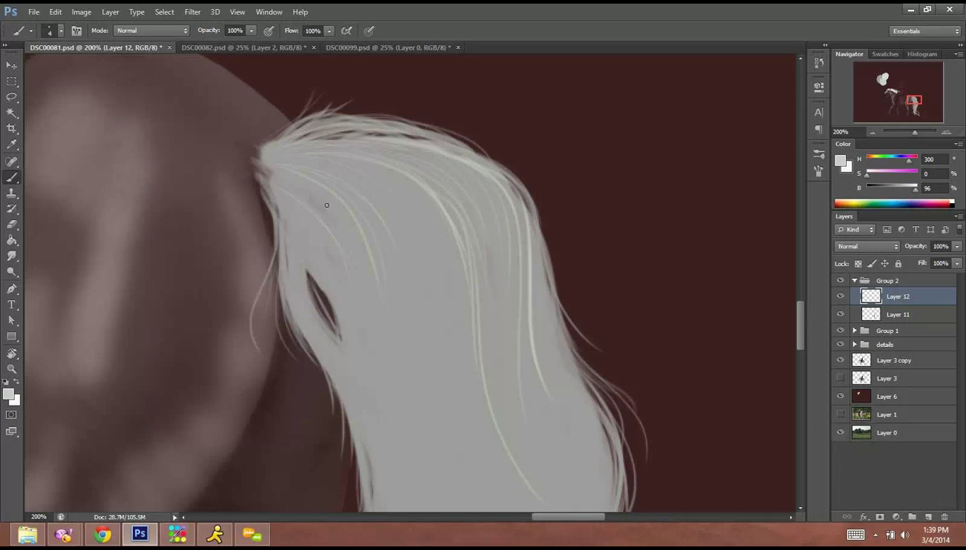
left_click_drag(327, 205, 442, 482)
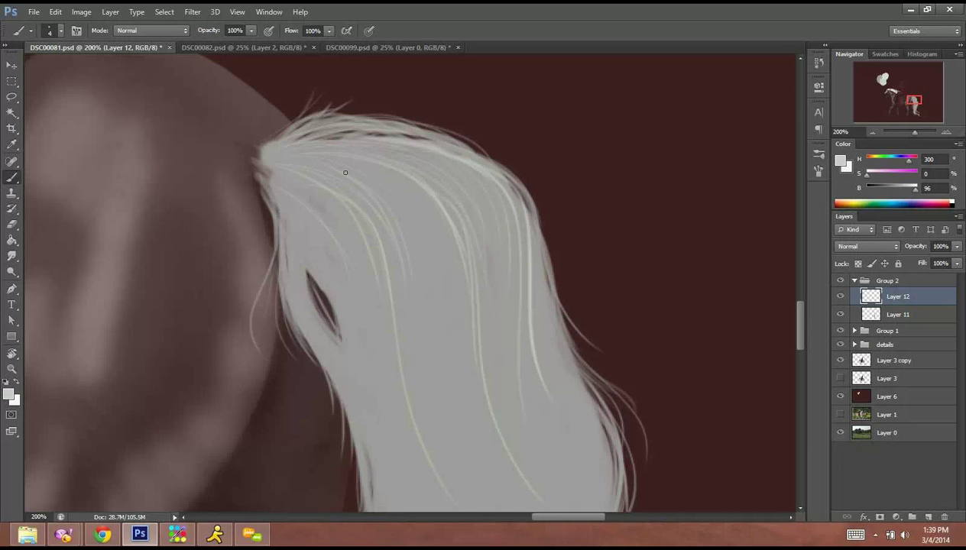
left_click_drag(373, 190, 421, 275)
left_click_drag(380, 189, 447, 348)
left_click_drag(346, 160, 444, 419)
left_click_drag(434, 205, 487, 456)
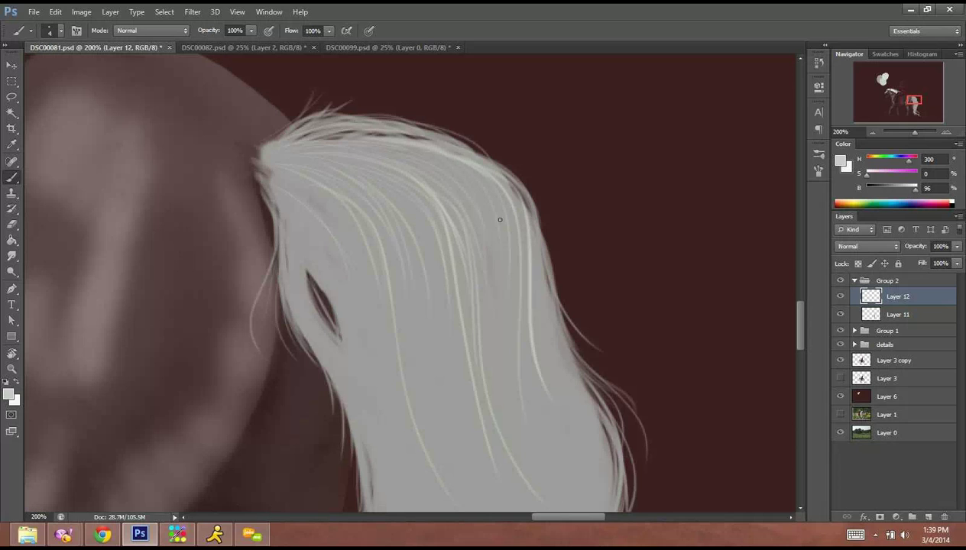
Add a light strand along the tail's outer arch and more strands from the root down beside the slit-shaped opening.
mouse_move(384, 124)
left_mouse_down()
mouse_move(471, 153)
mouse_move(534, 253)
left_mouse_up()
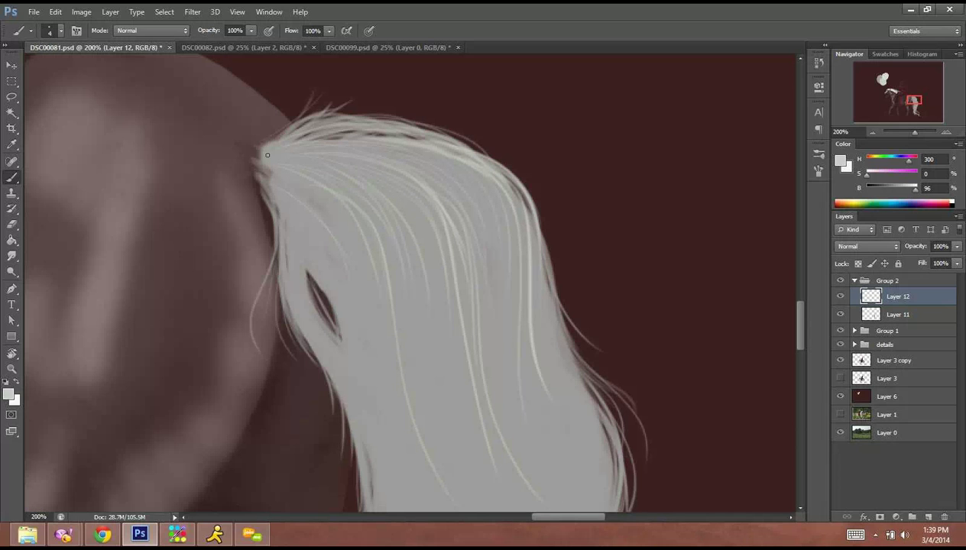
left_click_drag(326, 67, 287, 145)
key("ctrl+z")
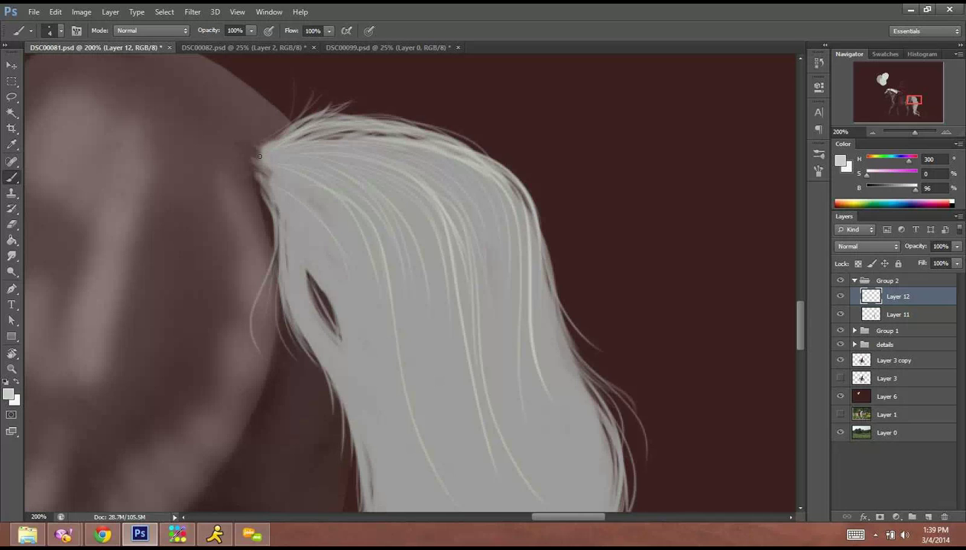
left_click_drag(273, 167, 380, 344)
left_click_drag(344, 218, 393, 425)
Paint overlapping S-curved light strands past the slit-shaped opening, continuing the inner lock down into the middle of the tail.
left_click_drag(455, 335, 510, 218)
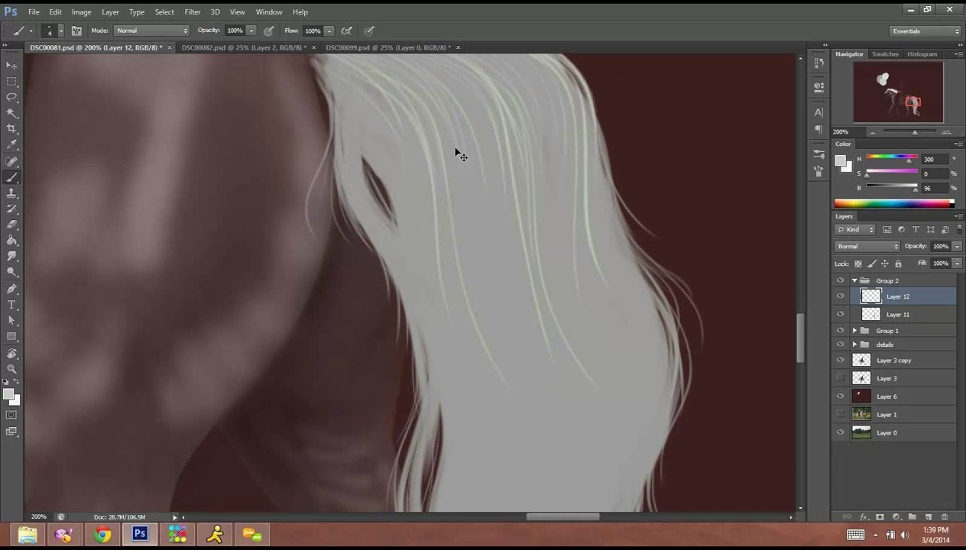
left_click_drag(422, 154, 441, 226)
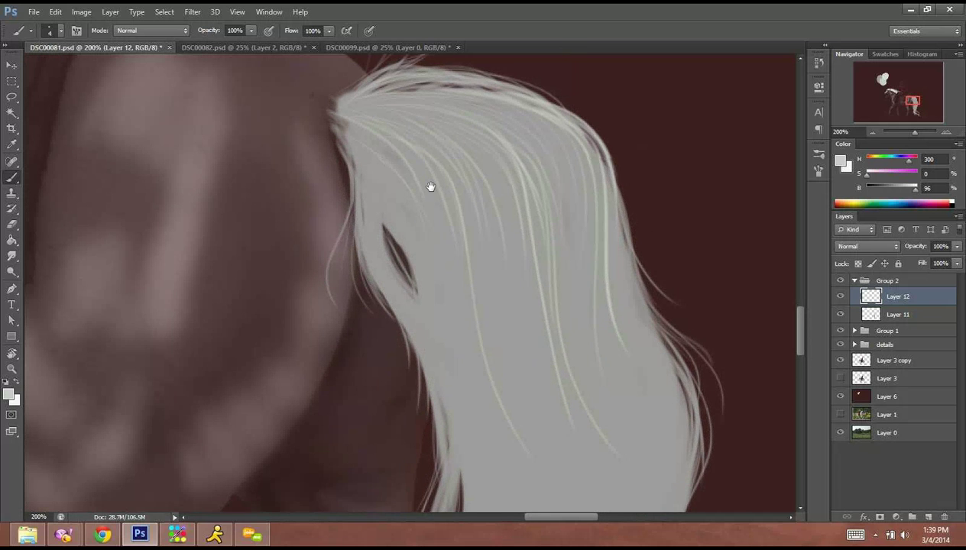
mouse_move(462, 294)
left_mouse_down()
mouse_move(460, 205)
mouse_move(489, 319)
left_mouse_up()
left_click_drag(454, 229, 511, 457)
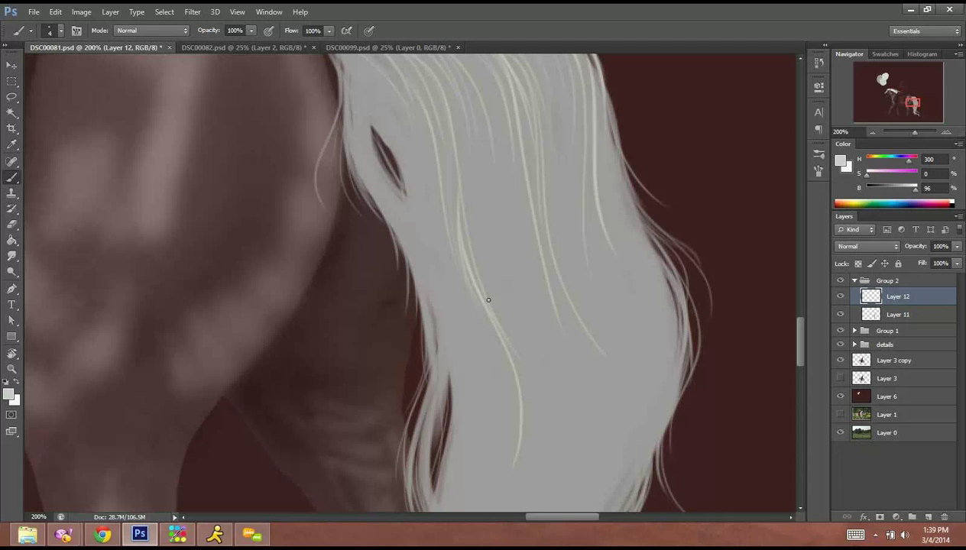
mouse_move(442, 138)
left_mouse_down()
mouse_move(483, 324)
mouse_move(511, 352)
mouse_move(517, 314)
left_mouse_up()
left_click_drag(460, 270, 488, 321)
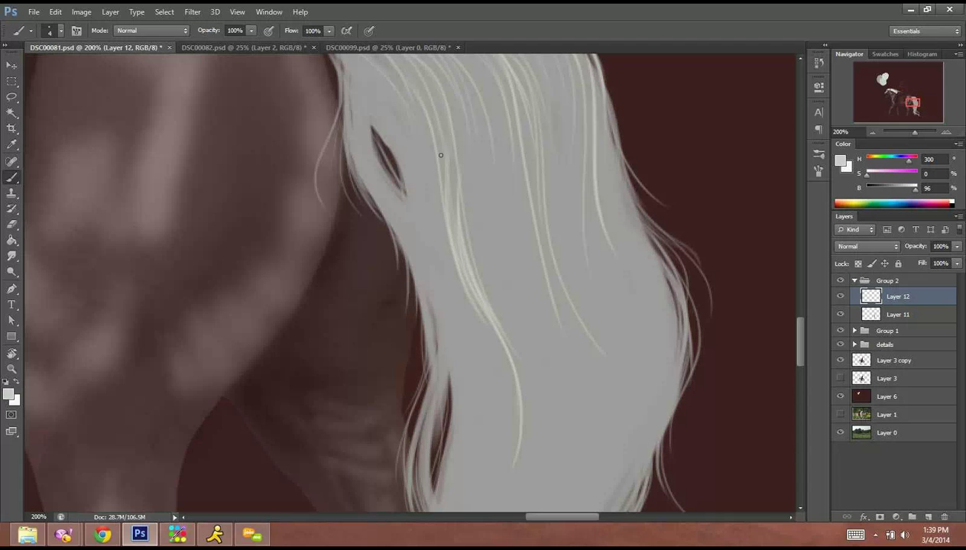
Thicken the inner lock with light strands running from the root along the outer side of the slit-shaped opening.
left_click_drag(439, 158, 442, 203)
mouse_move(422, 153)
left_mouse_down()
mouse_move(452, 228)
mouse_move(448, 352)
mouse_move(461, 308)
mouse_move(474, 355)
left_mouse_up()
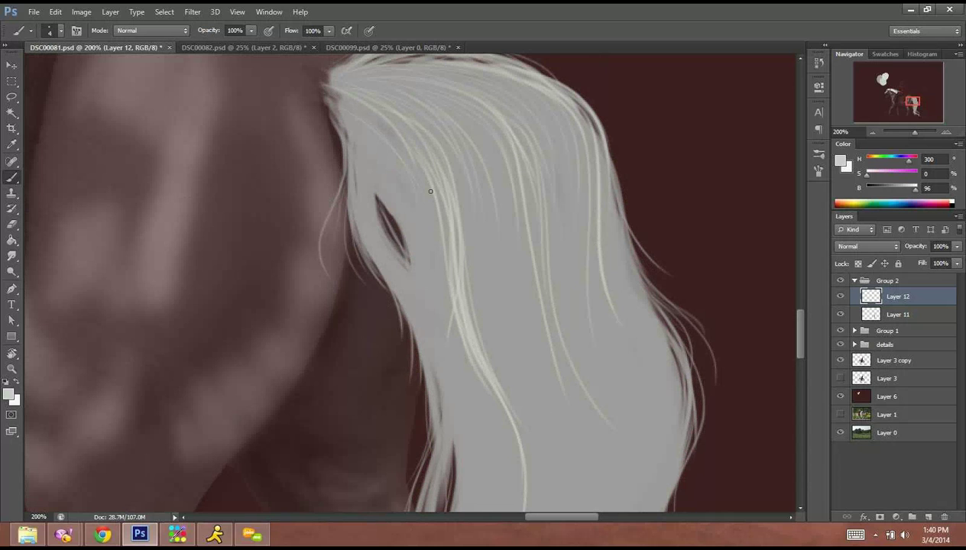
mouse_move(384, 133)
left_mouse_down()
mouse_move(429, 203)
mouse_move(425, 226)
left_mouse_up()
left_click_drag(410, 163, 462, 395)
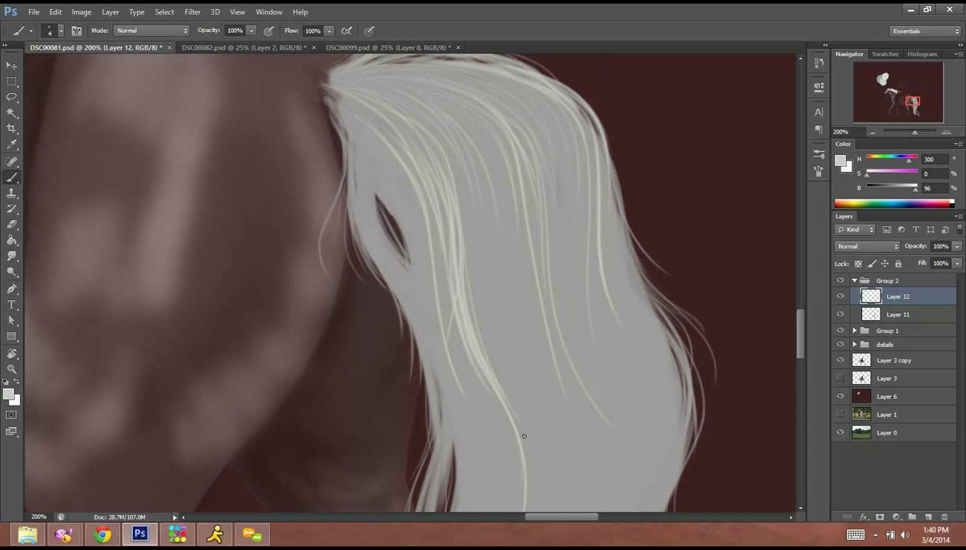
Paint light strands down the tail's inner edge, between the slit-shaped opening and the horse's hindquarters.
mouse_move(350, 169)
left_mouse_down()
mouse_move(390, 306)
mouse_move(377, 252)
left_mouse_up()
mouse_move(359, 195)
left_mouse_down()
mouse_move(405, 303)
mouse_move(423, 429)
left_mouse_up()
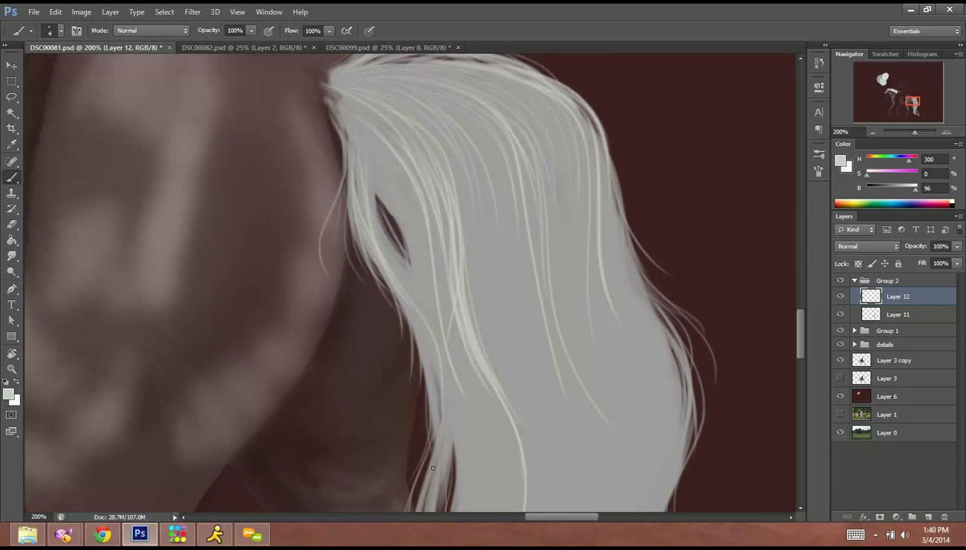
left_click_drag(366, 150, 425, 302)
left_click_drag(360, 225, 443, 400)
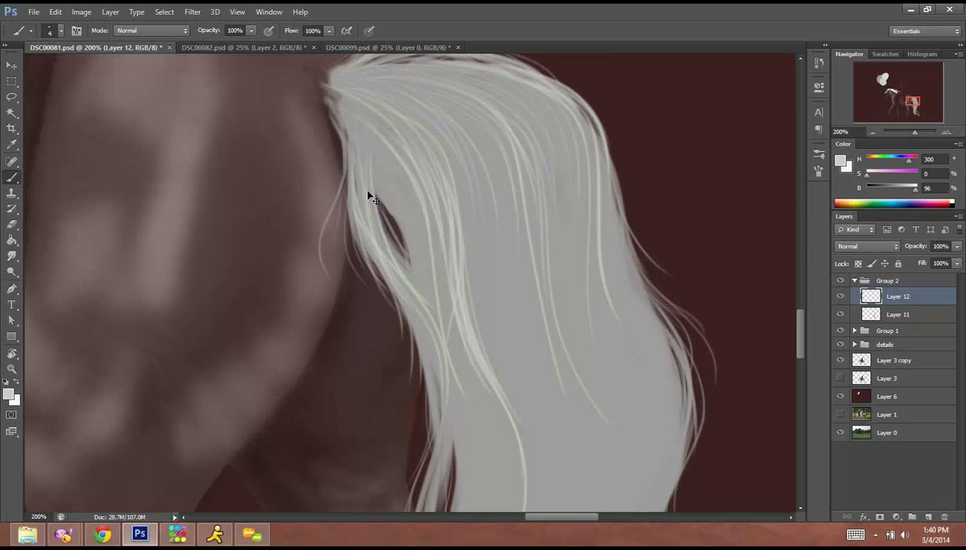
key("ctrl+z")
Continue the light strands from beneath the slit-shaped opening down the inner edge into the narrow lower lock.
left_click_drag(370, 225, 416, 301)
left_click_drag(381, 253, 443, 393)
left_click_drag(422, 297, 466, 510)
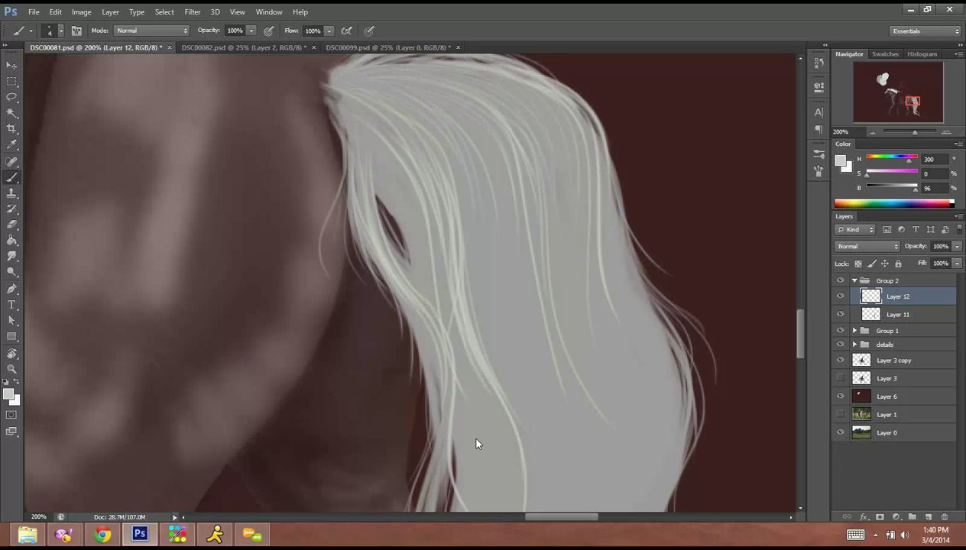
key("ctrl+z")
mouse_move(427, 324)
left_mouse_down()
mouse_move(443, 426)
mouse_move(435, 508)
left_mouse_up()
Fill the area above and along the outer side of the slit-shaped opening with short and medium light strands.
left_click_drag(393, 170, 408, 212)
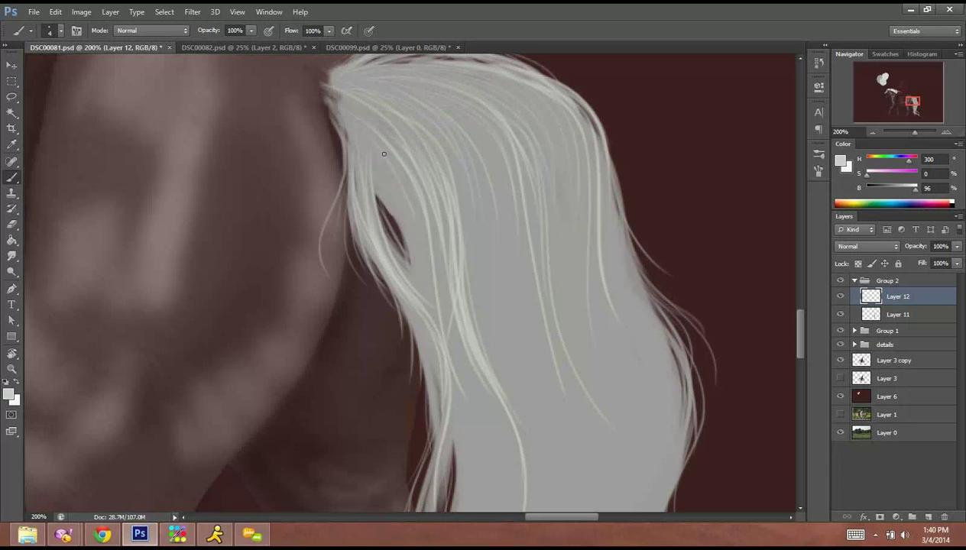
left_click_drag(381, 153, 411, 262)
left_click_drag(359, 135, 405, 286)
left_click_drag(368, 158, 419, 283)
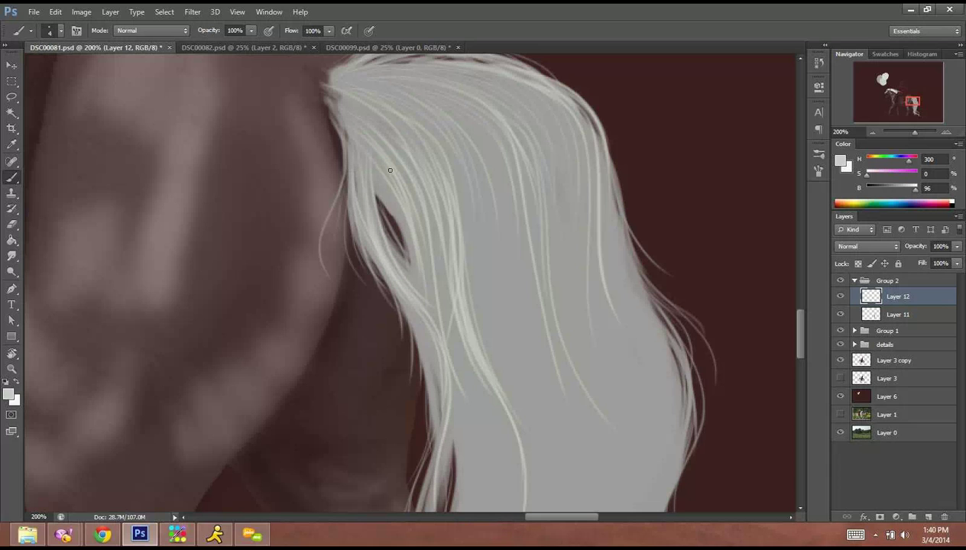
left_click_drag(405, 195, 423, 249)
left_click_drag(381, 193, 410, 264)
left_click_drag(389, 213, 422, 291)
mouse_move(416, 202)
left_mouse_down()
mouse_move(429, 279)
mouse_move(425, 217)
mouse_move(448, 335)
left_mouse_up()
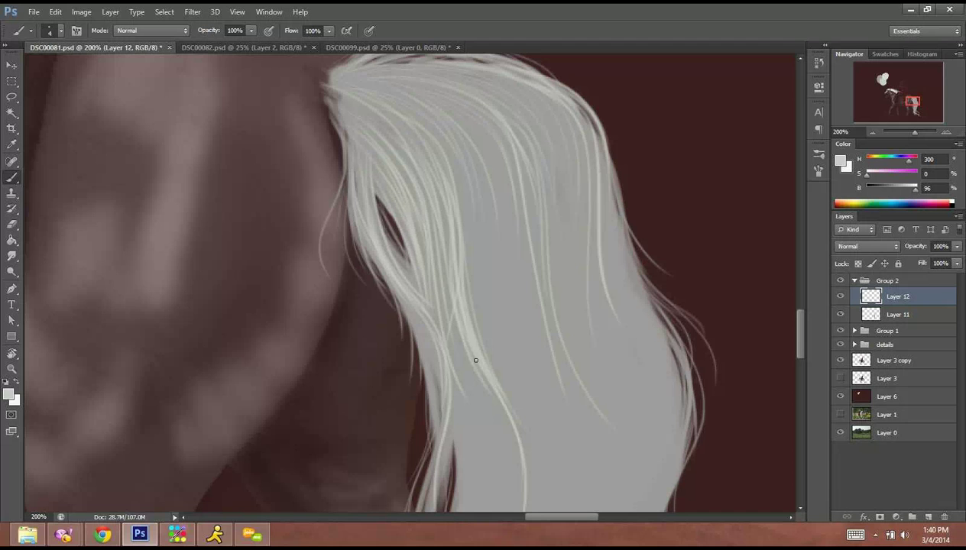
Paint light strands down the narrow inner lock and past the lower opening, curving into the grey base below.
left_click_drag(483, 380, 517, 156)
mouse_move(447, 153)
left_mouse_down()
mouse_move(440, 183)
mouse_move(452, 264)
left_mouse_up()
left_click_drag(463, 178, 450, 440)
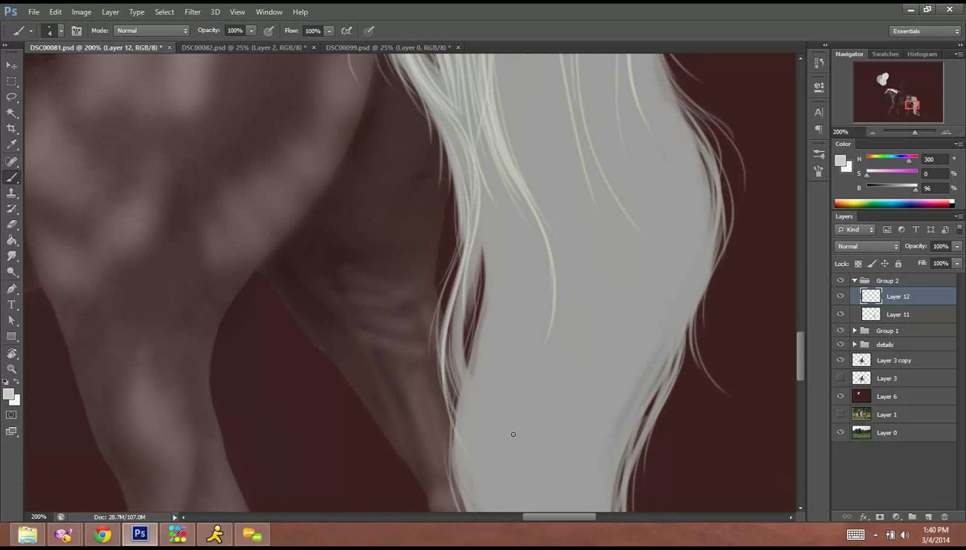
mouse_move(455, 318)
left_mouse_down()
mouse_move(457, 370)
mouse_move(511, 505)
left_mouse_up()
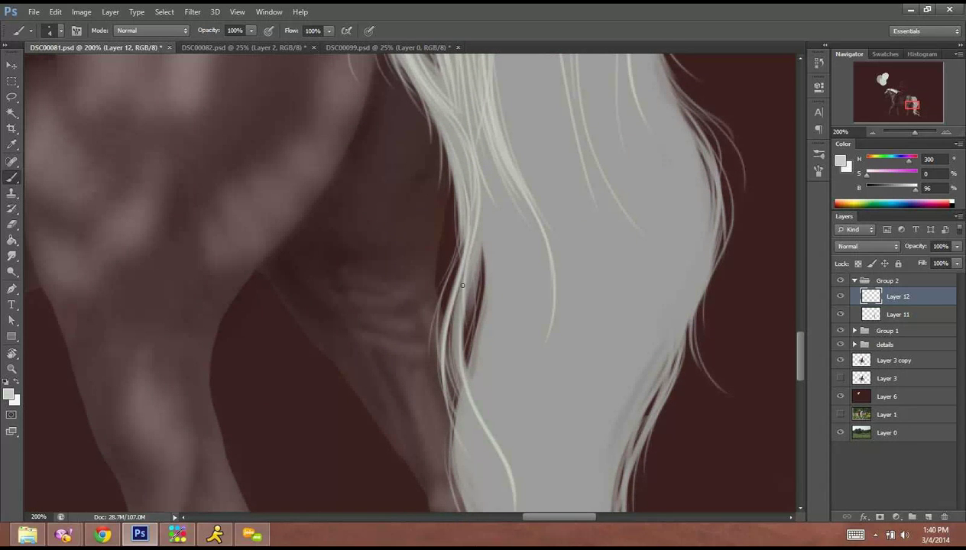
mouse_move(458, 304)
left_mouse_down()
mouse_move(454, 389)
mouse_move(483, 434)
left_mouse_up()
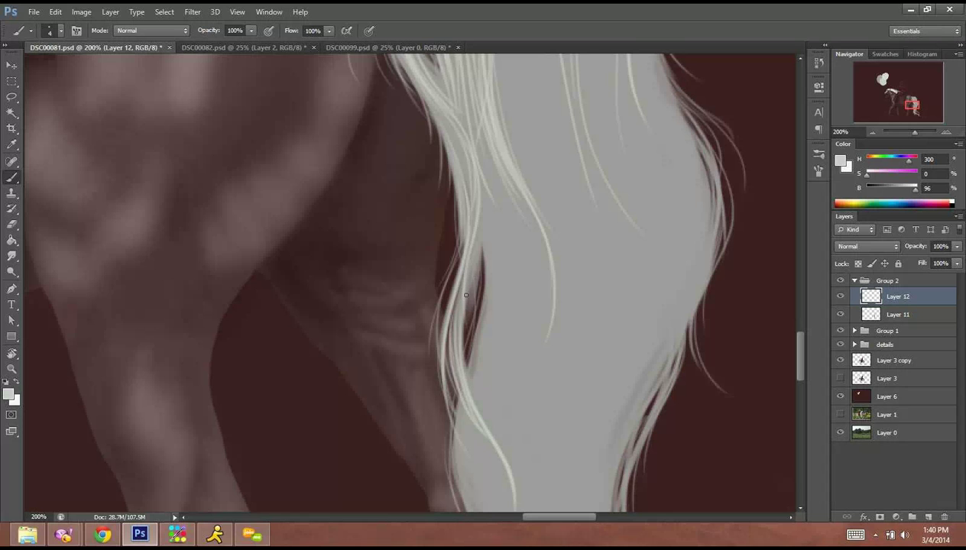
left_click_drag(465, 308, 454, 392)
Add light strands above the lower opening, where the inner locks merge and bend into the narrow lock.
mouse_move(478, 265)
left_mouse_down()
mouse_move(460, 274)
mouse_move(439, 326)
left_mouse_up()
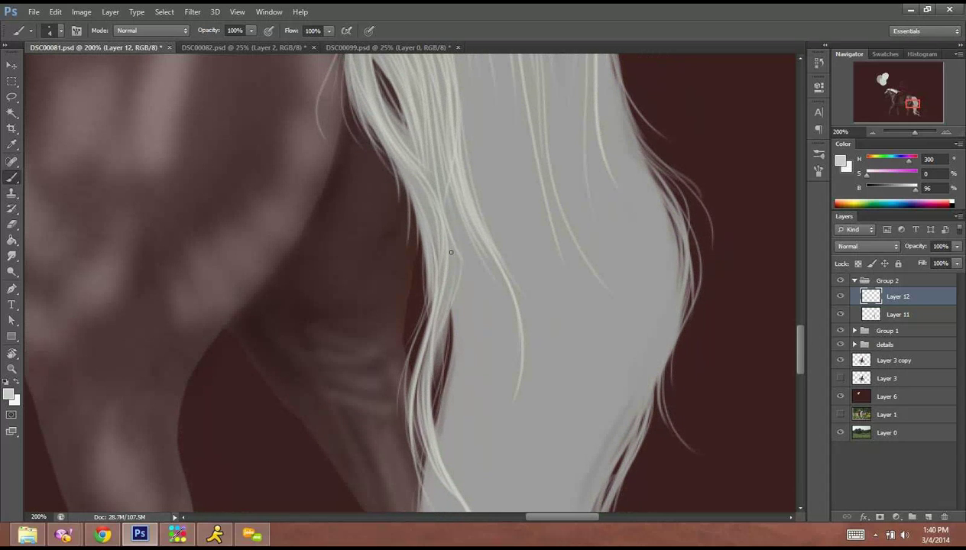
left_click_drag(458, 240, 442, 391)
left_click_drag(455, 259, 418, 463)
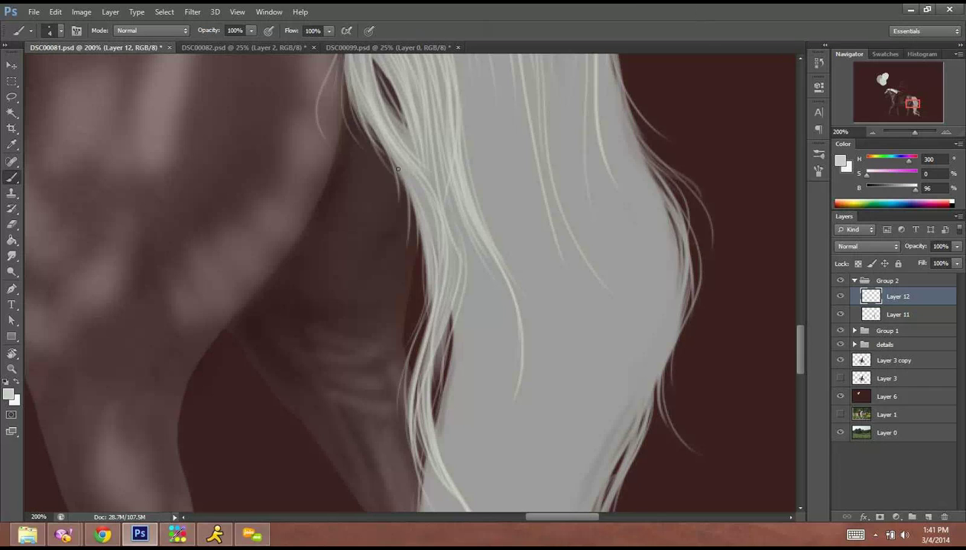
left_click_drag(421, 197, 436, 253)
mouse_move(432, 214)
left_mouse_down()
mouse_move(439, 274)
mouse_move(454, 274)
left_mouse_up()
mouse_move(455, 197)
left_mouse_down()
mouse_move(465, 274)
mouse_move(451, 227)
left_mouse_up()
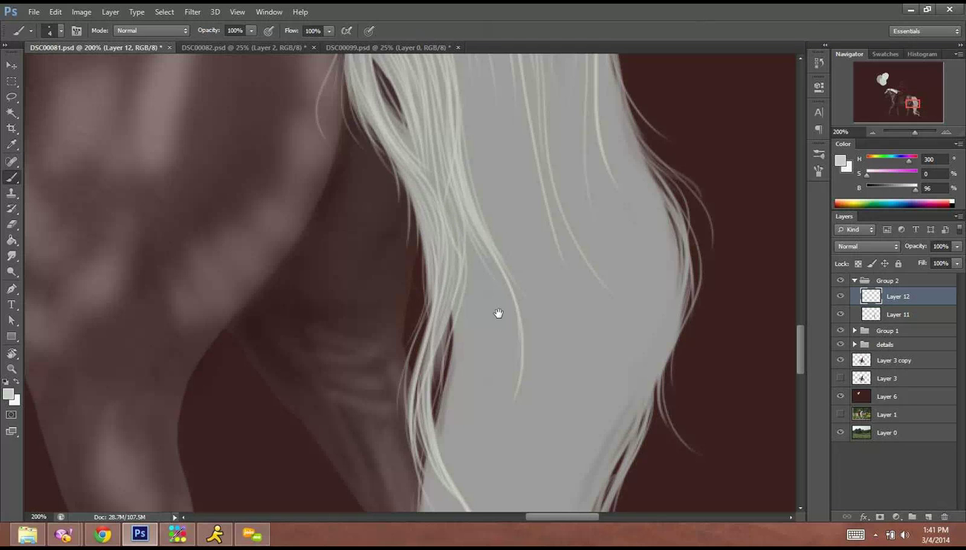
Paint light strands down the upper middle of the tail, filling the gap between the inner lock and the central strands.
left_click_drag(498, 315, 526, 164)
mouse_move(512, 210)
left_mouse_down()
mouse_move(477, 238)
mouse_move(455, 392)
left_mouse_up()
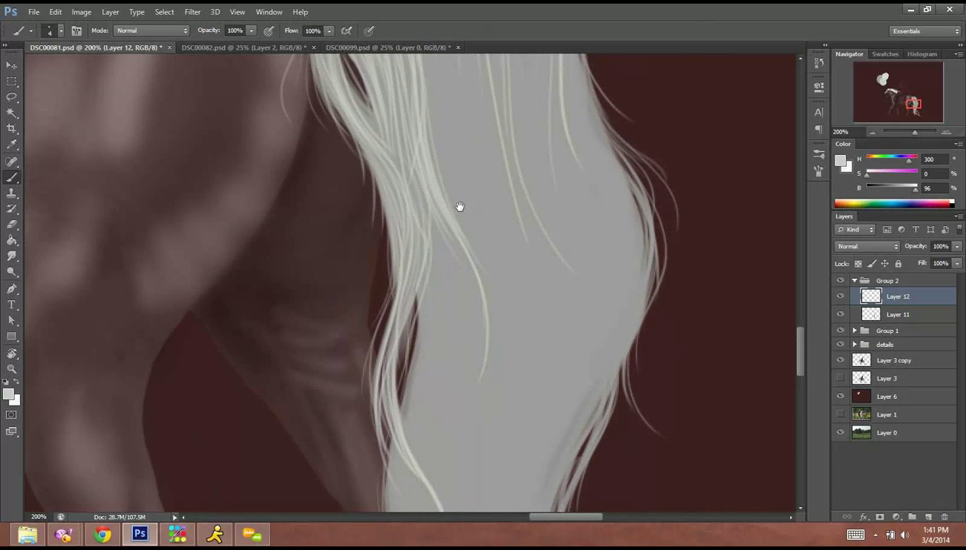
left_click_drag(461, 122, 451, 245)
mouse_move(392, 102)
left_mouse_down()
mouse_move(417, 213)
mouse_move(424, 187)
left_mouse_up()
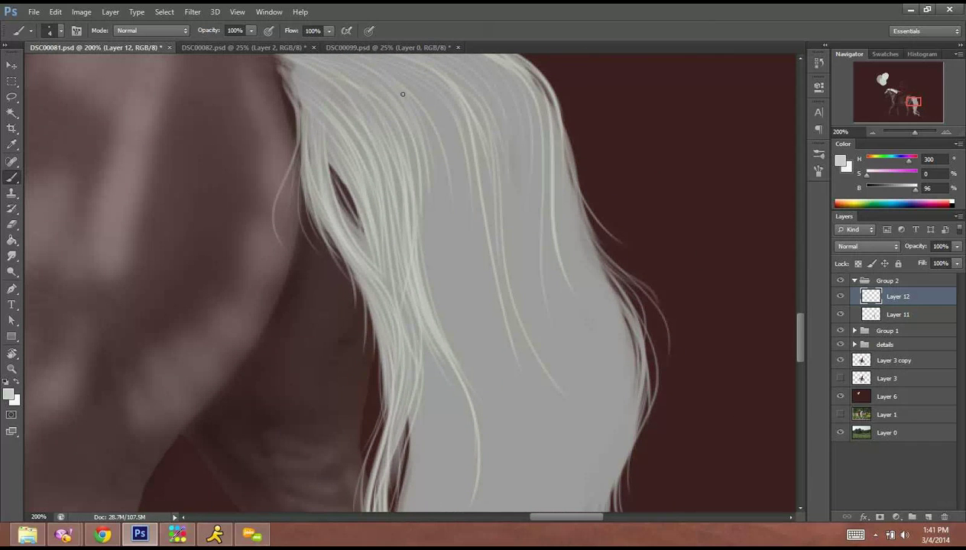
mouse_move(425, 123)
left_mouse_down()
mouse_move(439, 230)
mouse_move(456, 207)
left_mouse_up()
left_click_drag(437, 106, 462, 254)
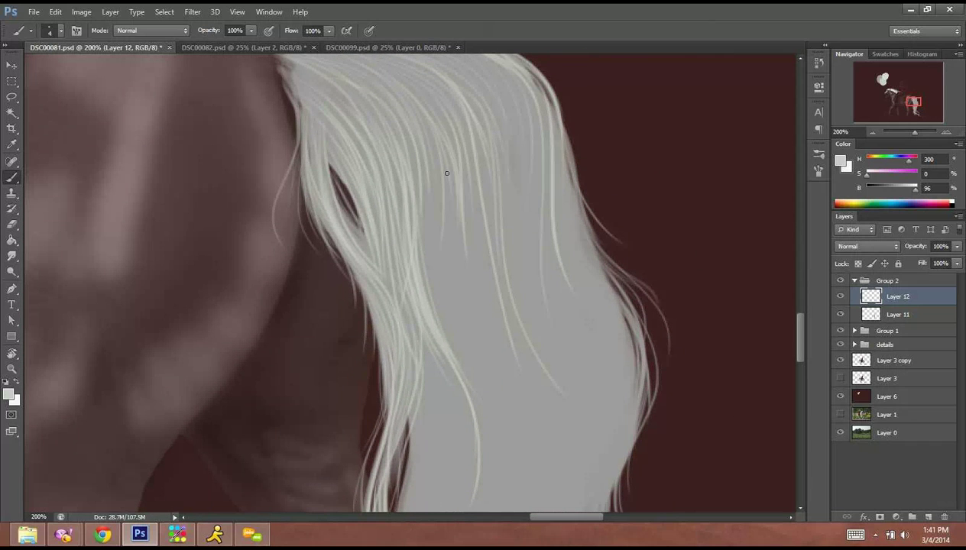
left_click_drag(458, 128, 497, 387)
left_click_drag(485, 279, 471, 264)
key("ctrl+z")
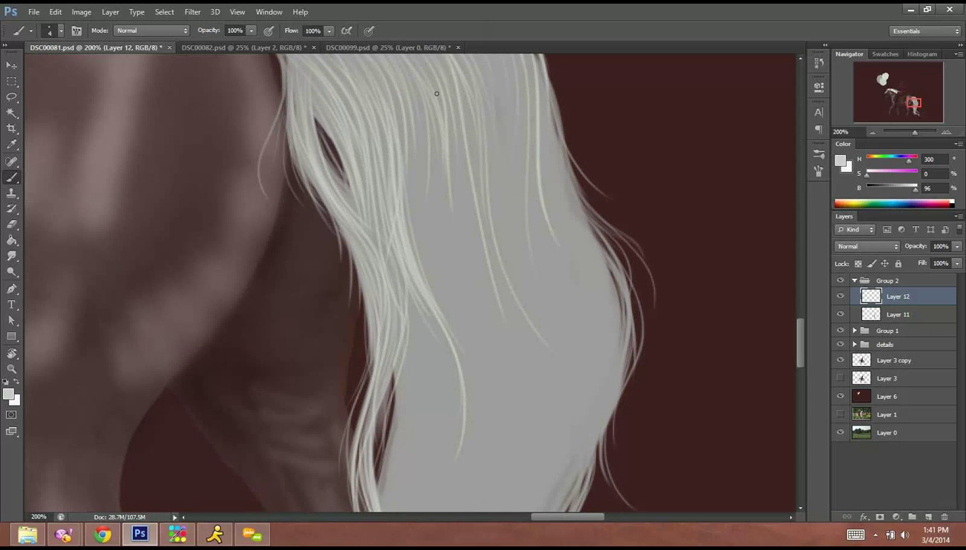
left_click_drag(439, 145, 439, 167)
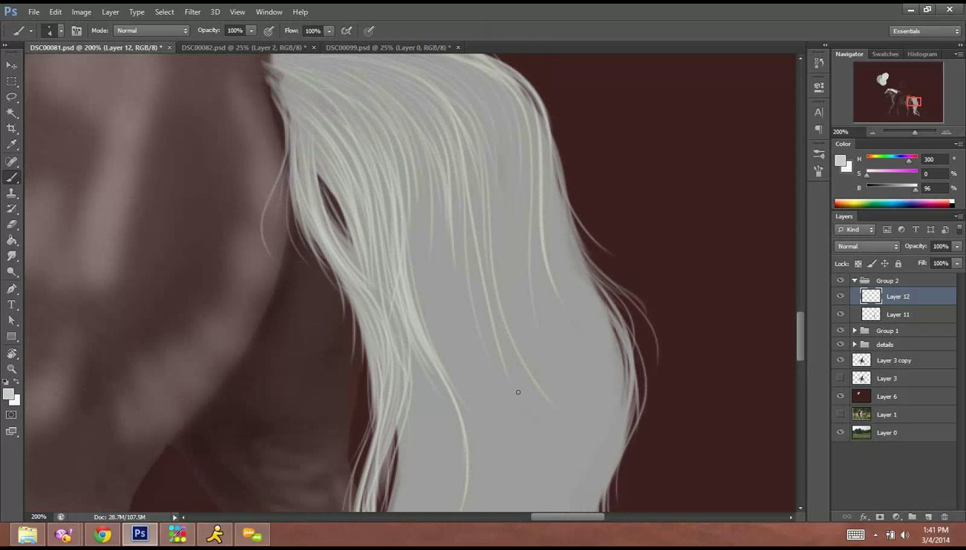
Extend the central lock with overlapping light strands curving down into the lower half of the tail.
left_click_drag(485, 293, 514, 485)
left_click_drag(498, 352, 489, 257)
key("ctrl+z")
mouse_move(439, 130)
left_mouse_down()
mouse_move(496, 302)
mouse_move(502, 421)
left_mouse_up()
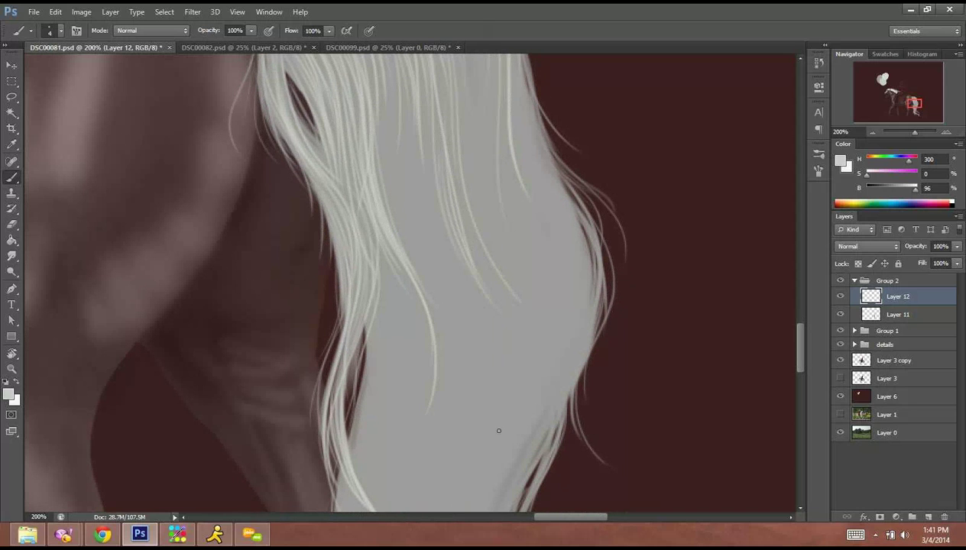
left_click_drag(445, 153, 502, 288)
left_click_drag(454, 219, 517, 362)
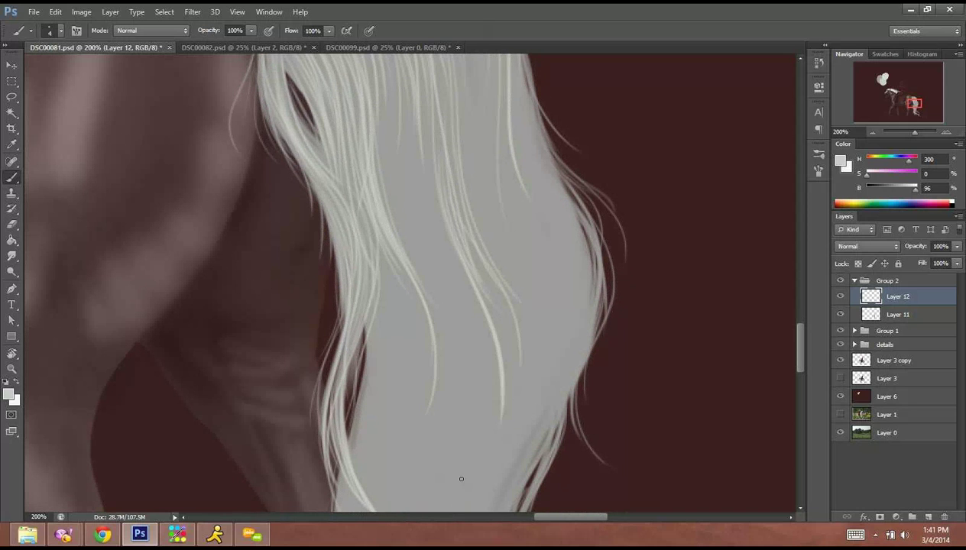
Paint long light strands from the central lock's end, sweeping down and back inward through the tail's lower part.
left_click_drag(475, 280, 510, 440)
mouse_move(457, 280)
left_mouse_down()
mouse_move(507, 341)
mouse_move(472, 543)
left_mouse_up()
mouse_move(500, 383)
left_mouse_down()
mouse_move(476, 262)
mouse_move(432, 485)
left_mouse_up()
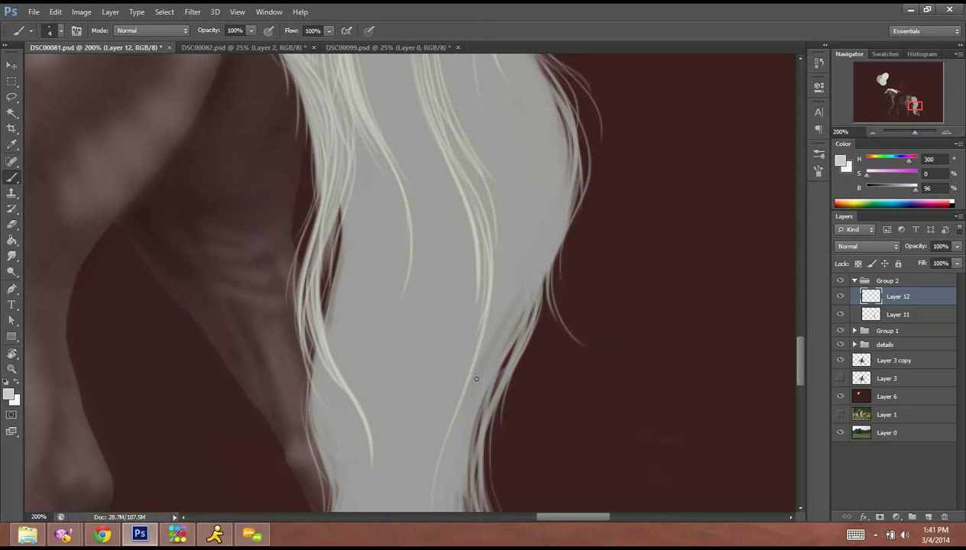
mouse_move(482, 187)
left_mouse_down()
mouse_move(477, 355)
mouse_move(491, 289)
mouse_move(475, 435)
left_mouse_up()
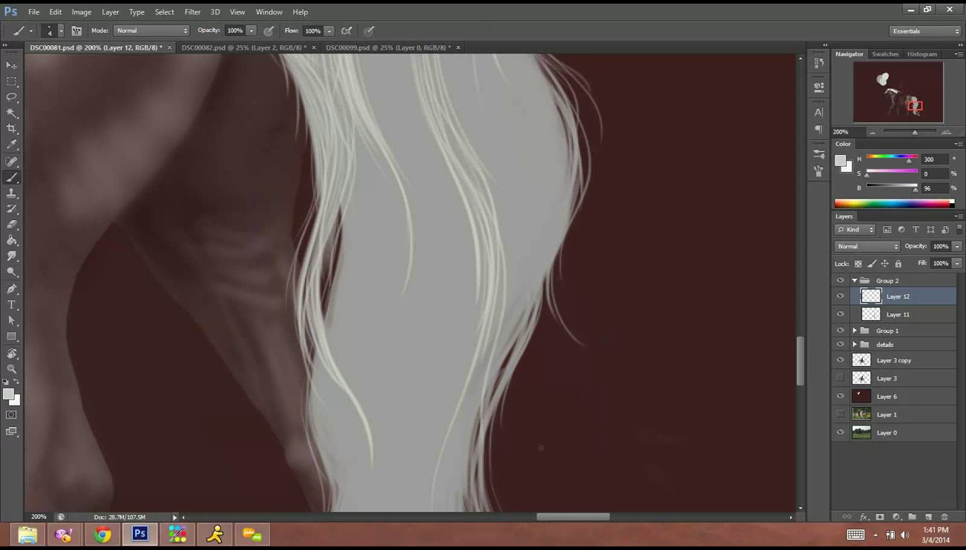
left_click_drag(431, 215, 378, 395)
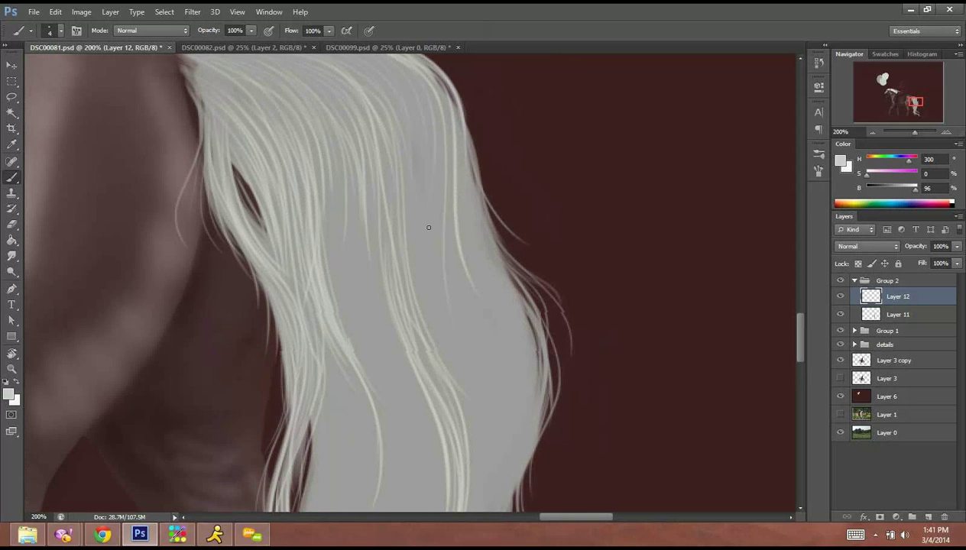
Paint light strands down the tail's upper outer half, lengthening the outer lock, and undo the last strokes at its tip.
mouse_move(429, 227)
left_mouse_down()
mouse_move(423, 309)
mouse_move(429, 288)
left_mouse_up()
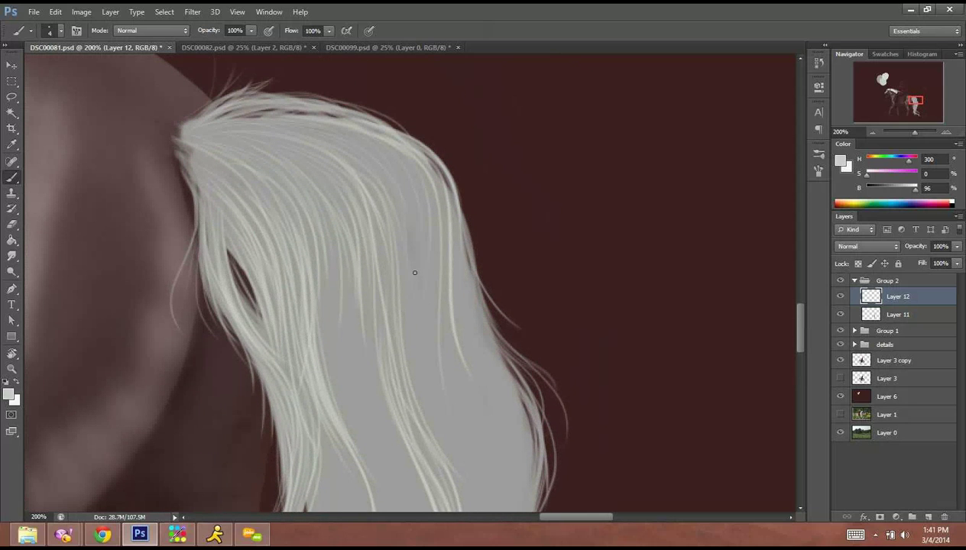
left_click_drag(374, 168, 403, 258)
mouse_move(367, 142)
left_mouse_down()
mouse_move(418, 227)
mouse_move(411, 337)
left_mouse_up()
left_click_drag(418, 175, 427, 246)
mouse_move(430, 175)
left_mouse_down()
mouse_move(441, 302)
mouse_move(481, 417)
left_mouse_up()
left_click_drag(446, 330, 470, 387)
left_click_drag(438, 354, 457, 384)
left_click_drag(466, 394, 496, 494)
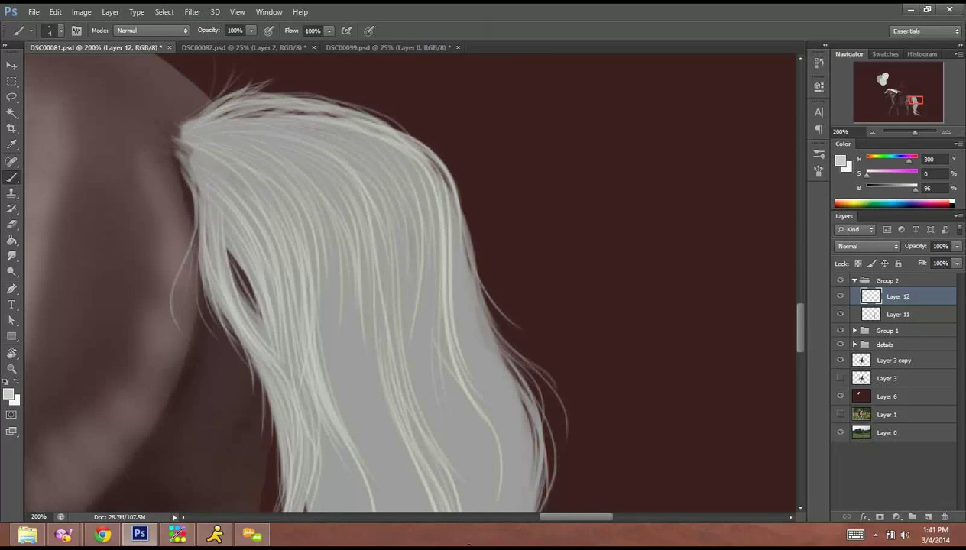
key("ctrl+alt+z")
key("ctrl+alt+z")
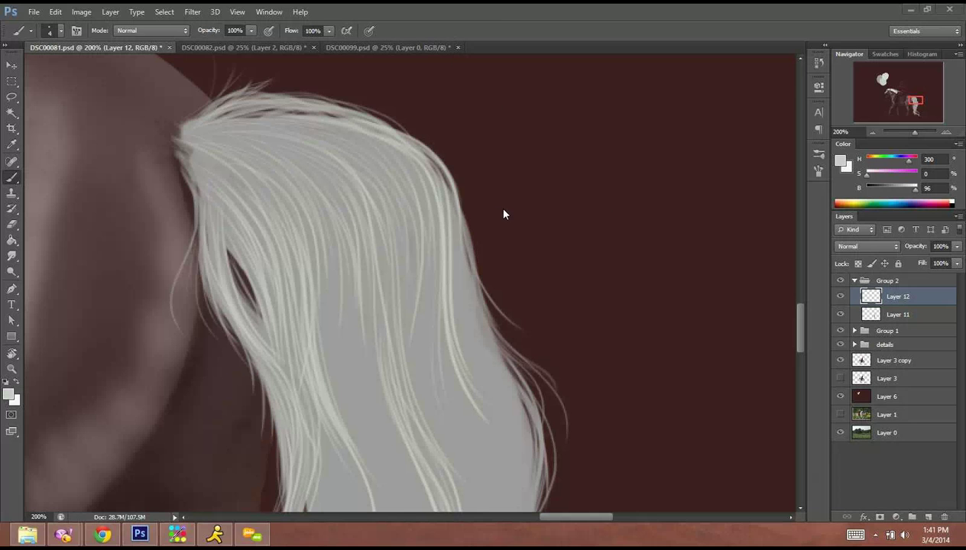
left_click(519, 318)
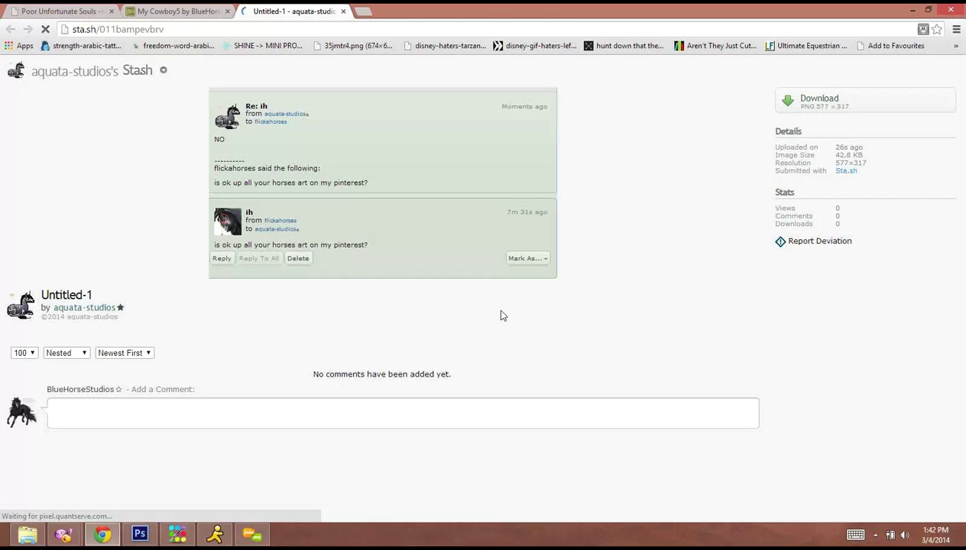
left_click(140, 537)
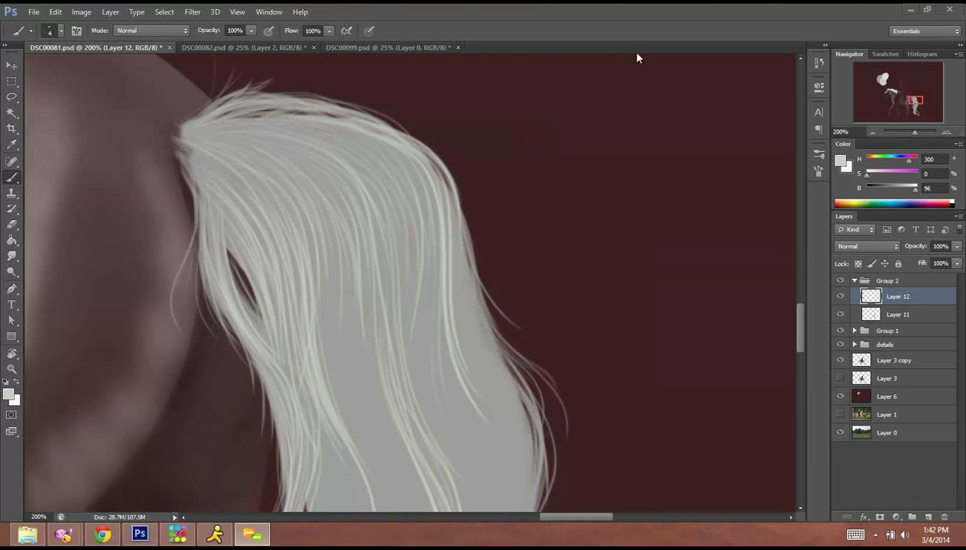
Add light strands between the central lock and the outer lock, undoing the strokes that run too far down.
scroll(467, 179, "down", 3)
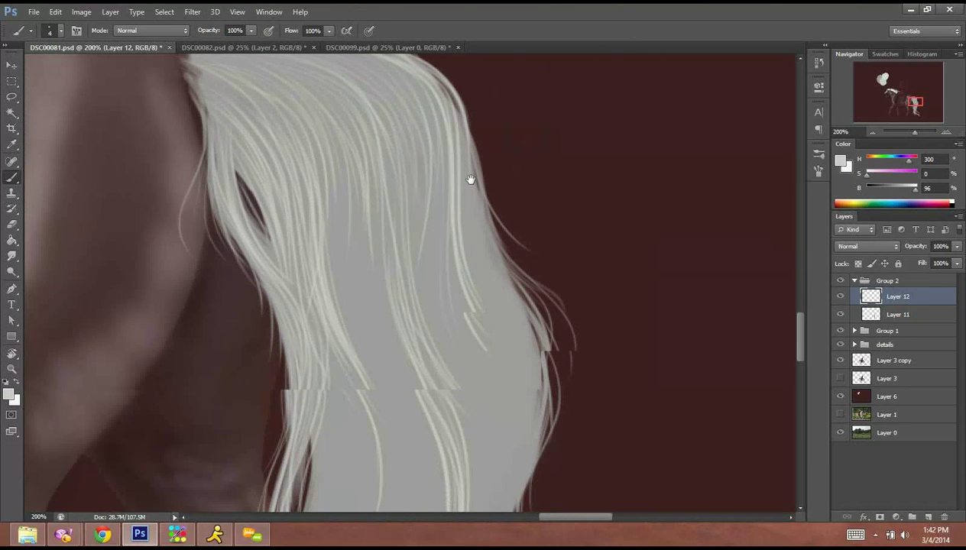
left_click_drag(445, 182, 466, 358)
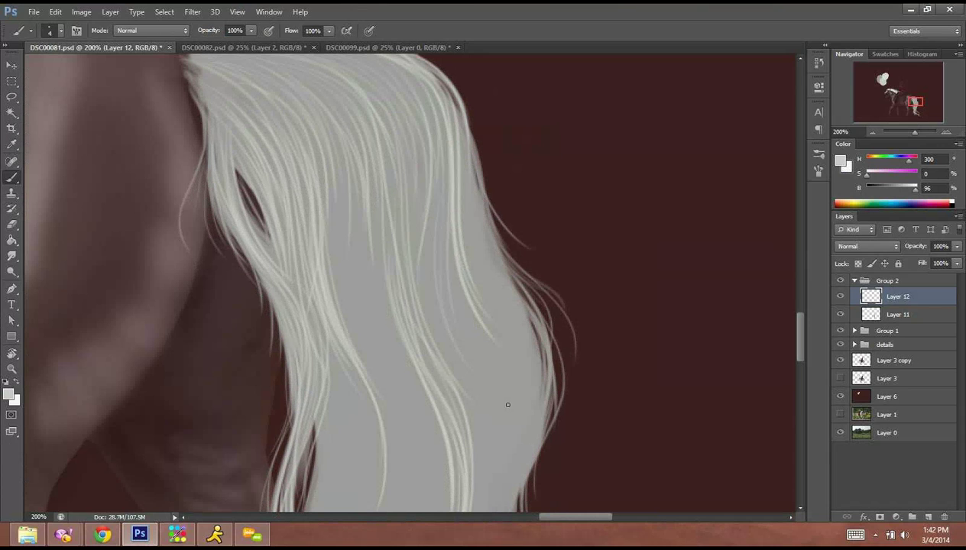
left_click_drag(441, 199, 467, 372)
left_click_drag(493, 472, 423, 303)
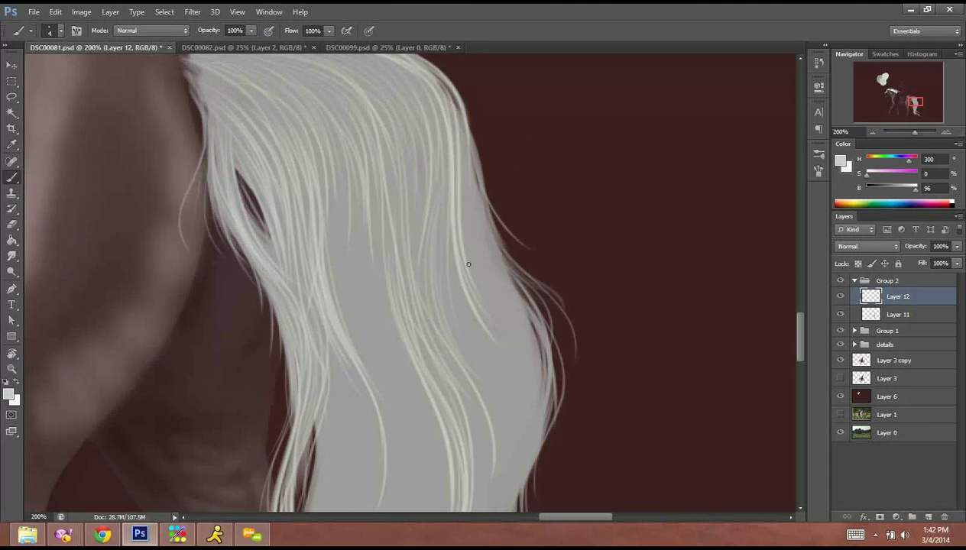
key("ctrl+z")
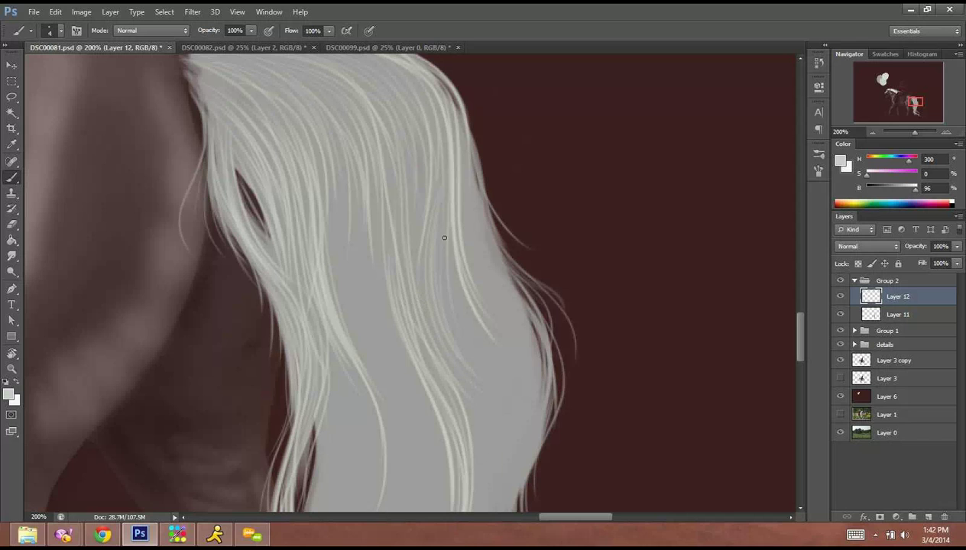
mouse_move(436, 264)
left_mouse_down()
mouse_move(495, 396)
mouse_move(508, 491)
left_mouse_up()
key("ctrl+z")
Paint long light strands down the tail's outer edge, following the outward bulge and curving back in below it.
left_click_drag(463, 162, 502, 272)
mouse_move(467, 201)
left_mouse_down()
mouse_move(540, 361)
mouse_move(534, 414)
left_mouse_up()
left_click_drag(492, 266, 511, 461)
left_click_drag(504, 300, 505, 509)
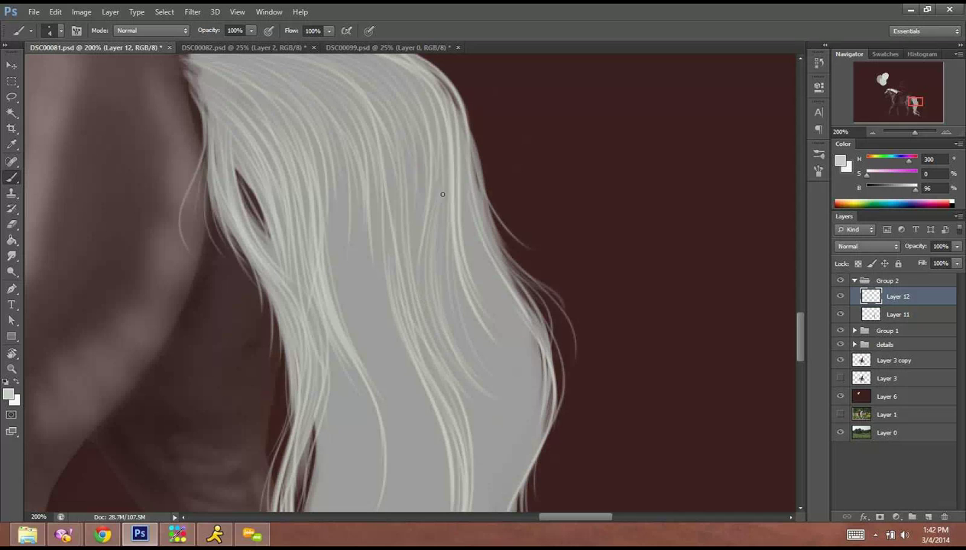
Fill the area between the outer lock and the tail's outer edge with overlapping light strands, undoing the last stroke.
left_click_drag(493, 230, 504, 222)
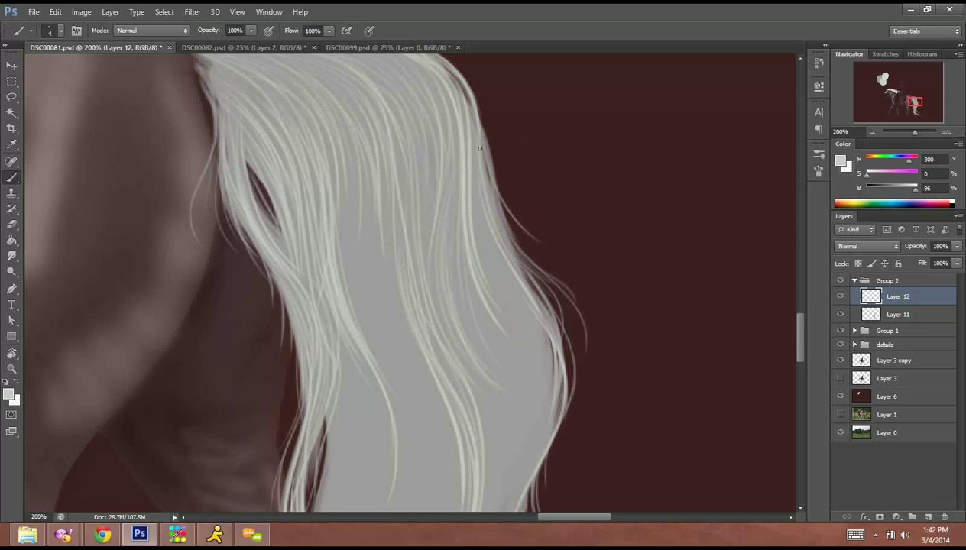
mouse_move(477, 154)
left_mouse_down()
mouse_move(518, 262)
mouse_move(550, 278)
left_mouse_up()
left_click_drag(496, 228, 560, 336)
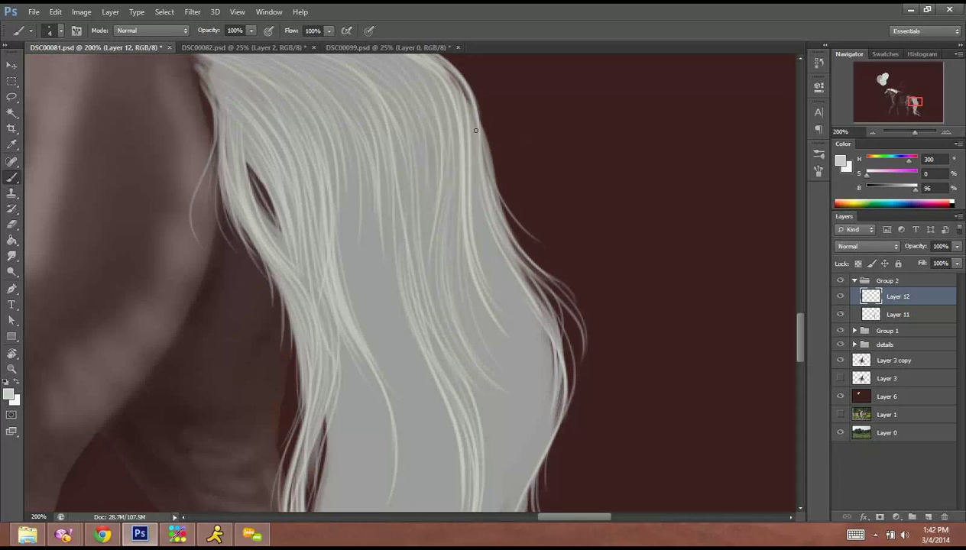
mouse_move(467, 157)
left_mouse_down()
mouse_move(488, 249)
mouse_move(528, 303)
left_mouse_up()
left_click_drag(482, 205, 523, 318)
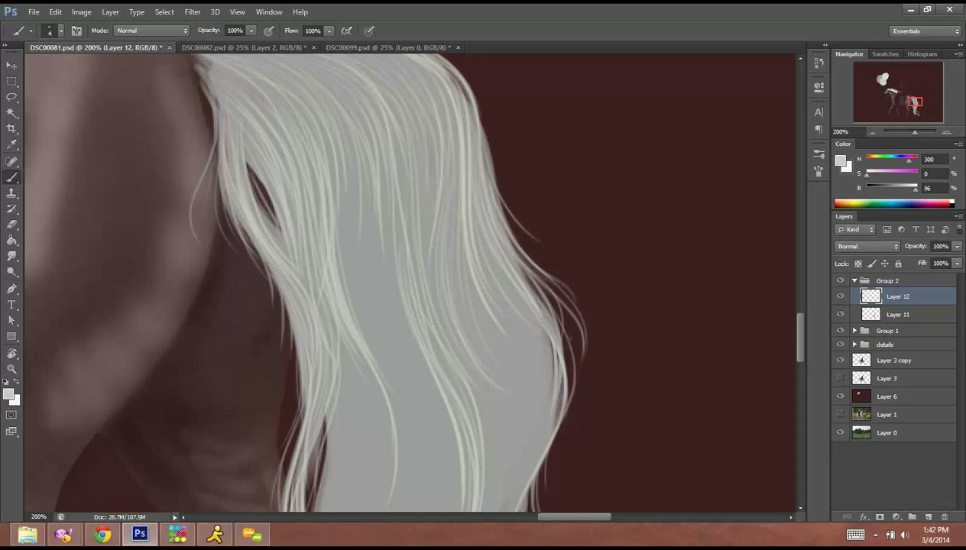
left_click_drag(469, 237, 549, 416)
mouse_move(520, 314)
left_mouse_down()
mouse_move(540, 452)
mouse_move(549, 443)
left_mouse_up()
mouse_move(500, 319)
left_mouse_down()
mouse_move(483, 155)
mouse_move(527, 197)
mouse_move(480, 428)
left_mouse_up()
key("ctrl+z")
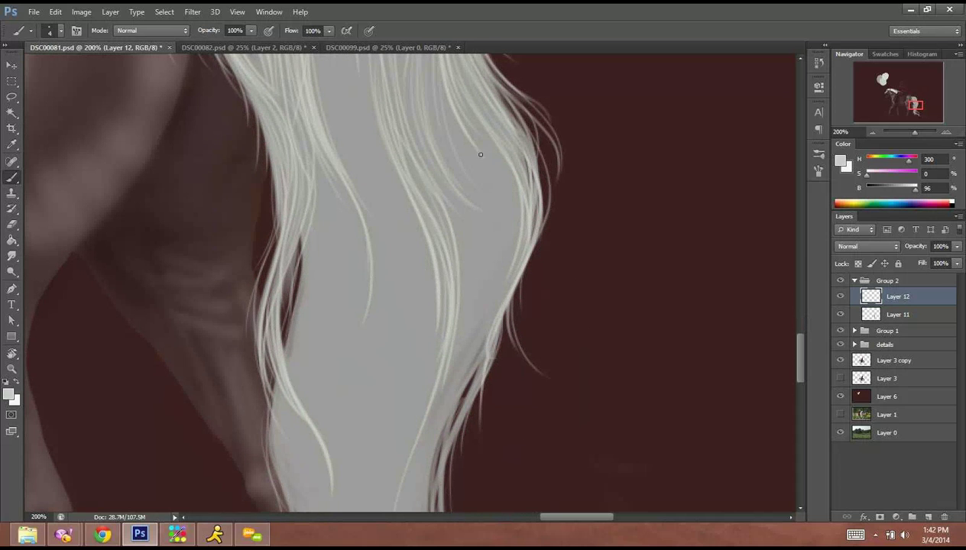
Thicken the inner lock's tip and extend it with light strands curving down into the tail's lower half.
mouse_move(443, 266)
left_mouse_down()
mouse_move(468, 393)
mouse_move(525, 311)
left_mouse_up()
mouse_move(408, 142)
left_mouse_down()
mouse_move(418, 312)
mouse_move(429, 301)
mouse_move(419, 309)
left_mouse_up()
left_click_drag(406, 186, 446, 353)
left_click_drag(393, 279, 442, 471)
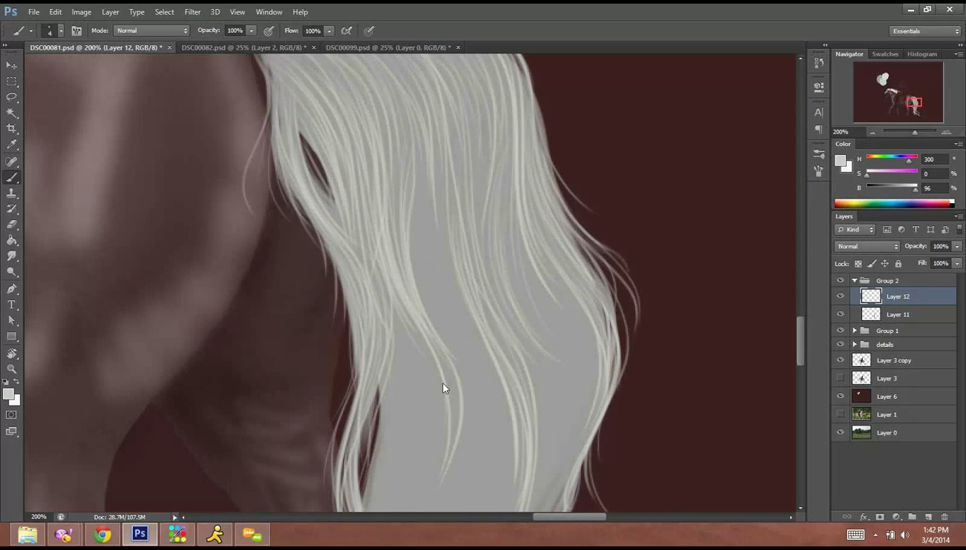
left_click_drag(458, 299, 451, 241)
left_click_drag(422, 475, 439, 229)
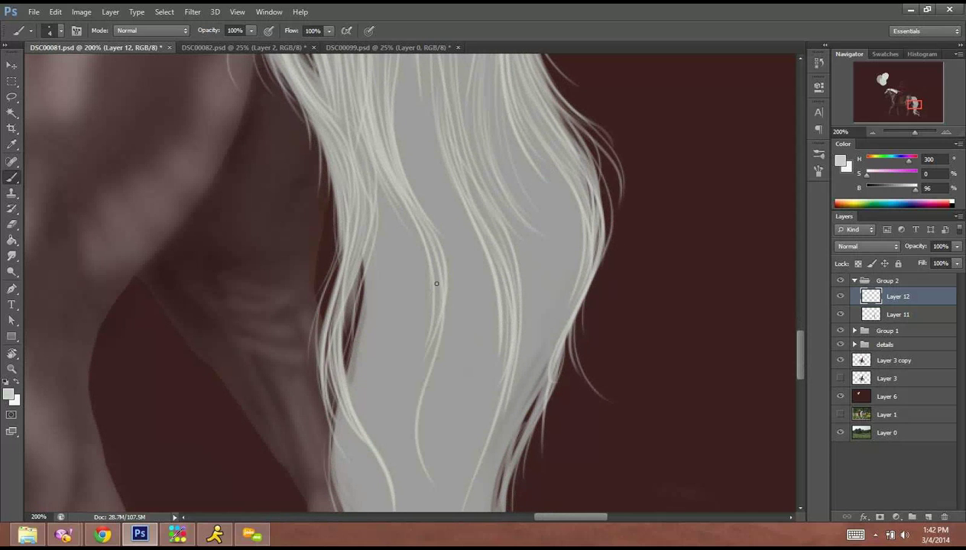
left_click_drag(436, 181, 437, 263)
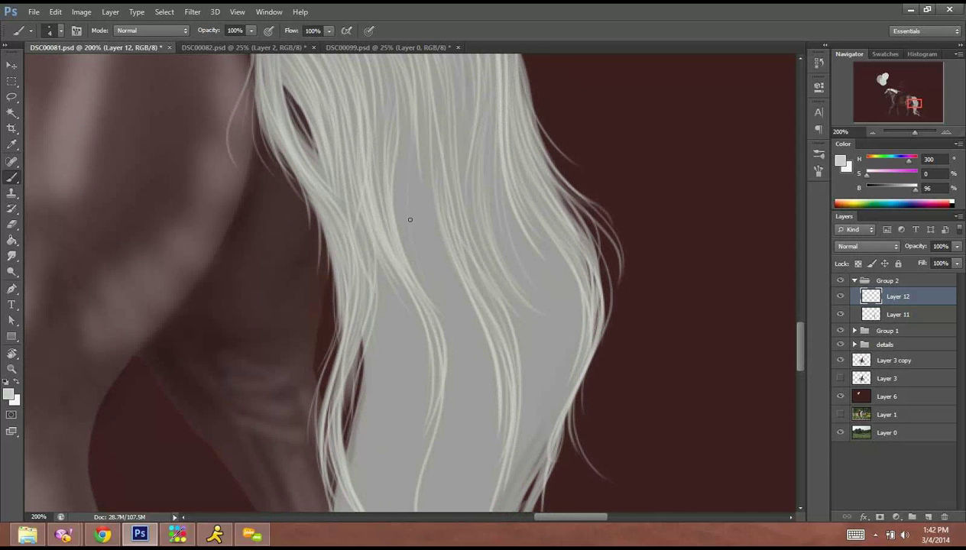
Fill the gap between the inner lock and the central lock with curved light strands, undoing the overlong strokes.
mouse_move(412, 128)
left_mouse_down()
mouse_move(483, 339)
mouse_move(505, 361)
left_mouse_up()
mouse_move(435, 156)
left_mouse_down()
mouse_move(509, 344)
mouse_move(461, 306)
mouse_move(483, 435)
left_mouse_up()
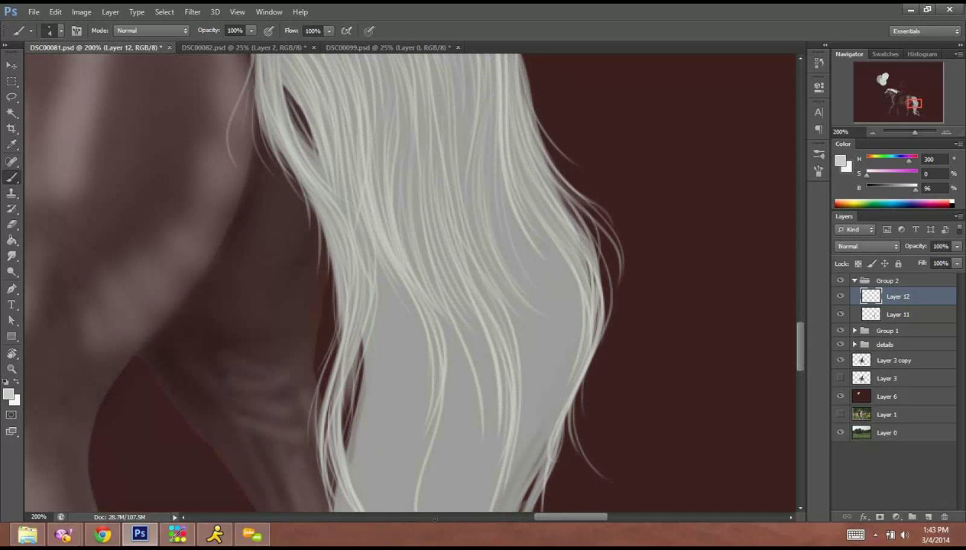
key("ctrl+z")
mouse_move(419, 214)
left_mouse_down()
mouse_move(490, 358)
mouse_move(482, 433)
left_mouse_up()
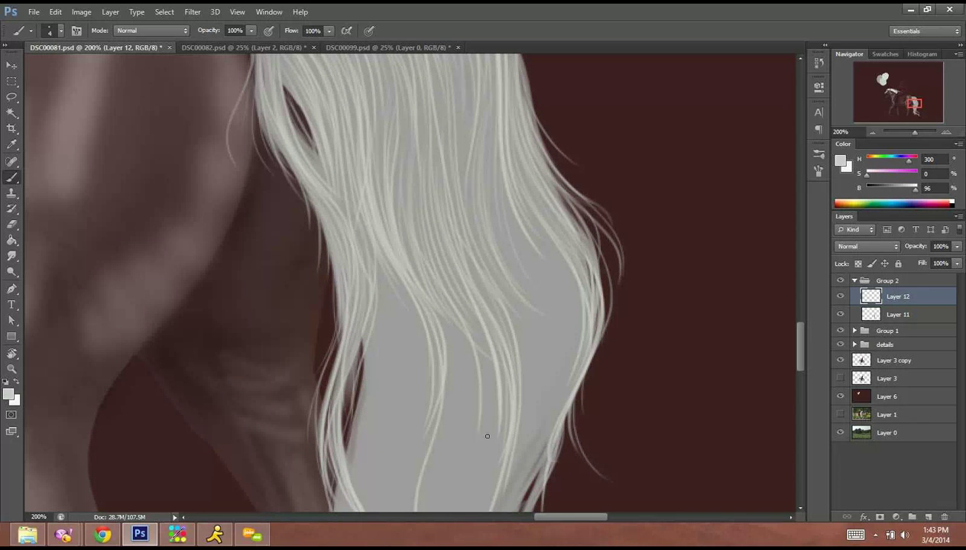
key("ctrl+z")
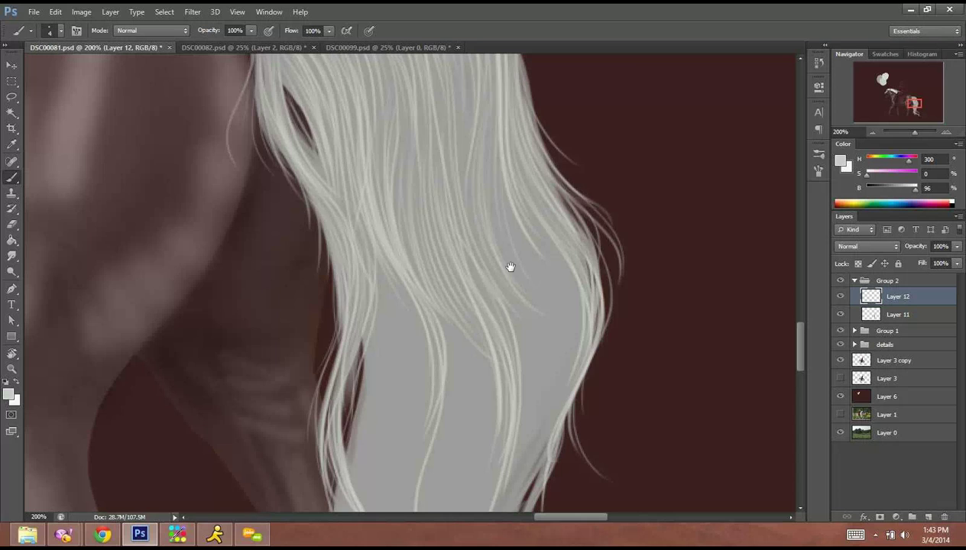
Paint a group of fine light strands beside the narrow inner opening, running down to the narrow lock's tip.
left_click_drag(512, 265, 556, 178)
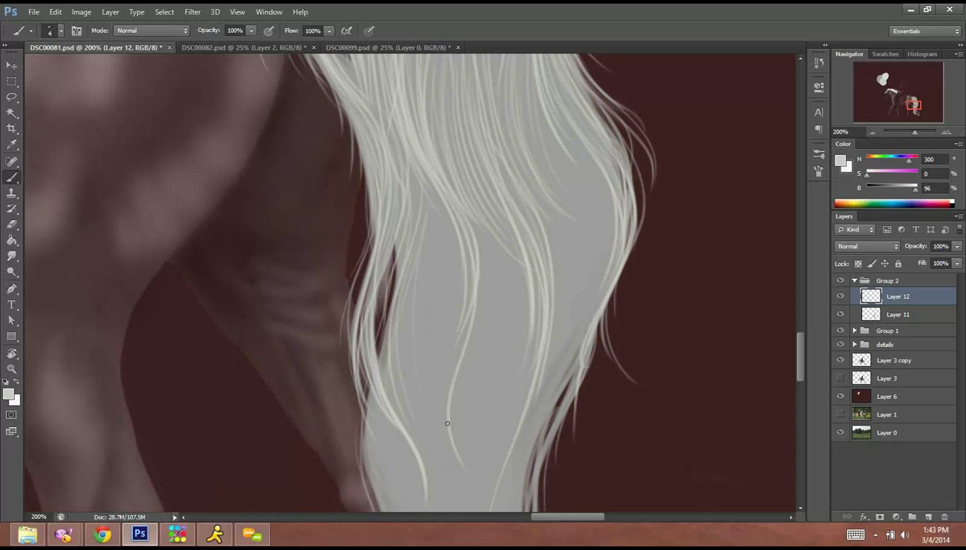
left_click_drag(463, 319, 476, 246)
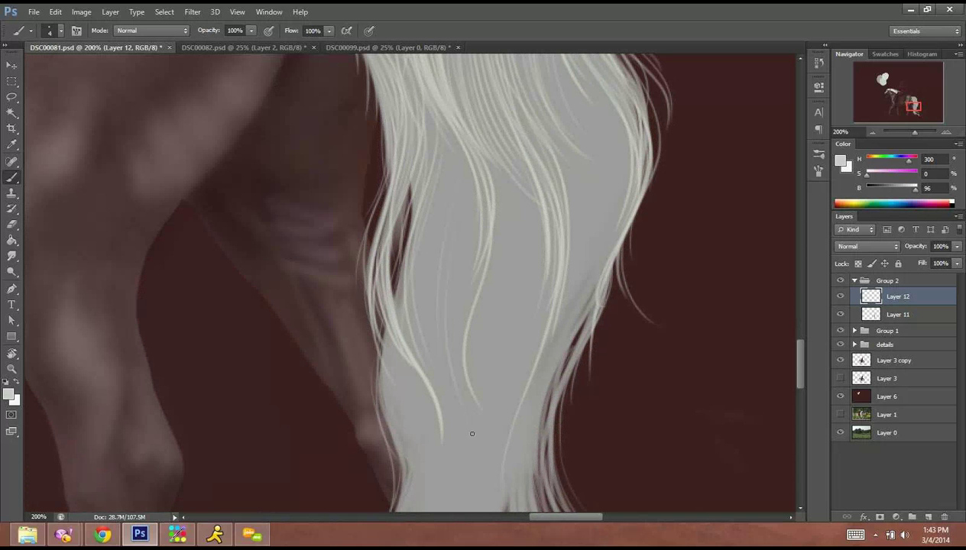
left_click_drag(447, 404, 463, 214)
left_click_drag(437, 410, 452, 220)
mouse_move(437, 350)
left_mouse_down()
mouse_move(445, 185)
mouse_move(437, 372)
left_mouse_up()
left_click_drag(437, 163, 436, 380)
left_click_drag(433, 201, 446, 414)
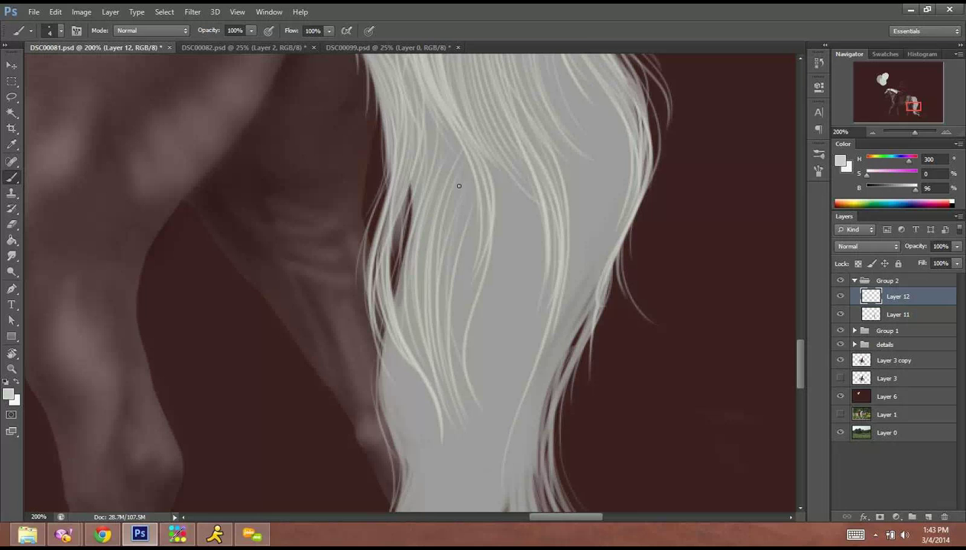
Extend the narrow lock's tip with a long light strand and add a strand beside the inner lock.
left_click_drag(451, 186, 477, 510)
left_click_drag(485, 334, 477, 310)
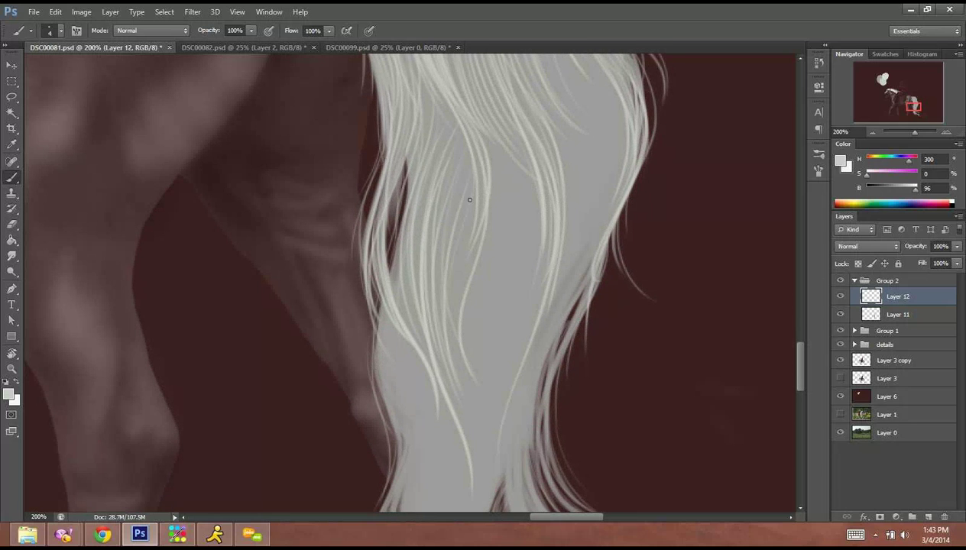
left_click_drag(468, 201, 477, 447)
left_click_drag(563, 155, 516, 417)
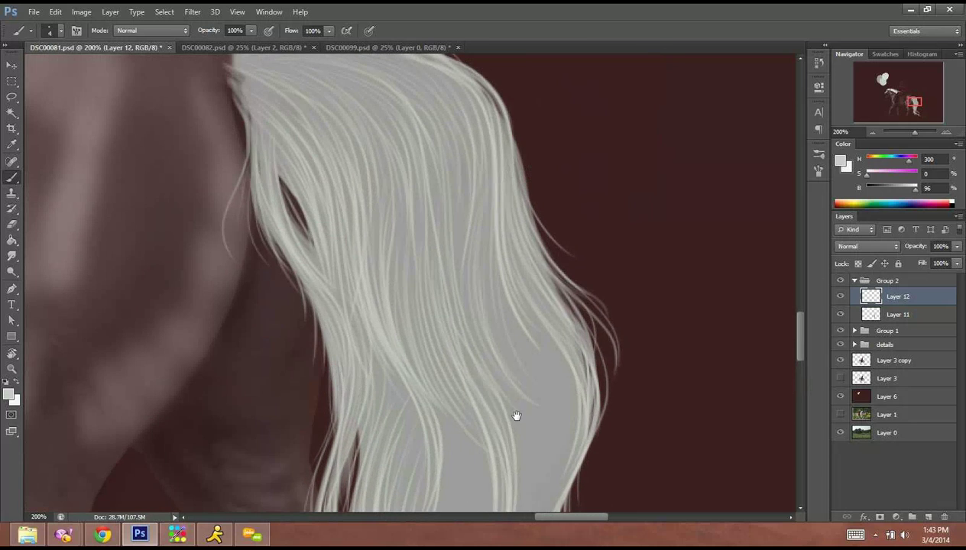
left_click_drag(420, 444, 500, 136)
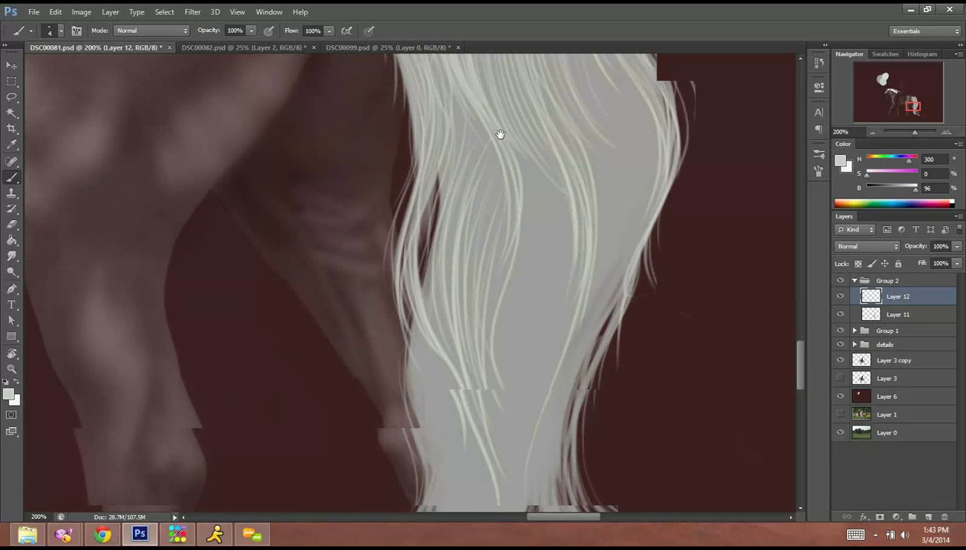
Paint light strands along the tail's lower inner edge, curving around the bend above the hind hoof.
left_click_drag(454, 269, 451, 260)
mouse_move(419, 203)
left_mouse_down()
mouse_move(436, 276)
mouse_move(418, 375)
left_mouse_up()
left_click_drag(446, 286, 407, 450)
left_click_drag(473, 377, 457, 211)
left_click_drag(421, 181, 449, 349)
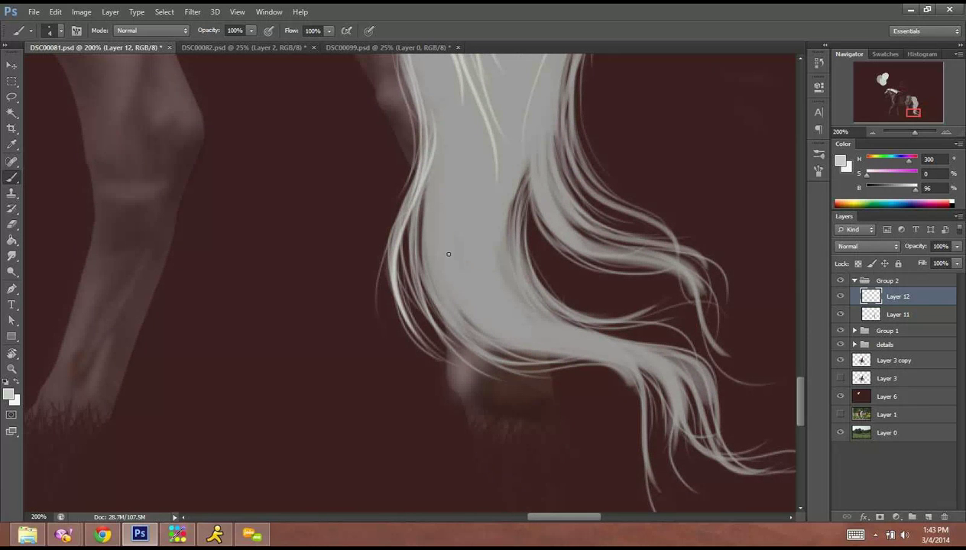
left_click_drag(414, 207, 487, 378)
mouse_move(441, 143)
left_mouse_down()
mouse_move(442, 251)
mouse_move(461, 238)
left_mouse_up()
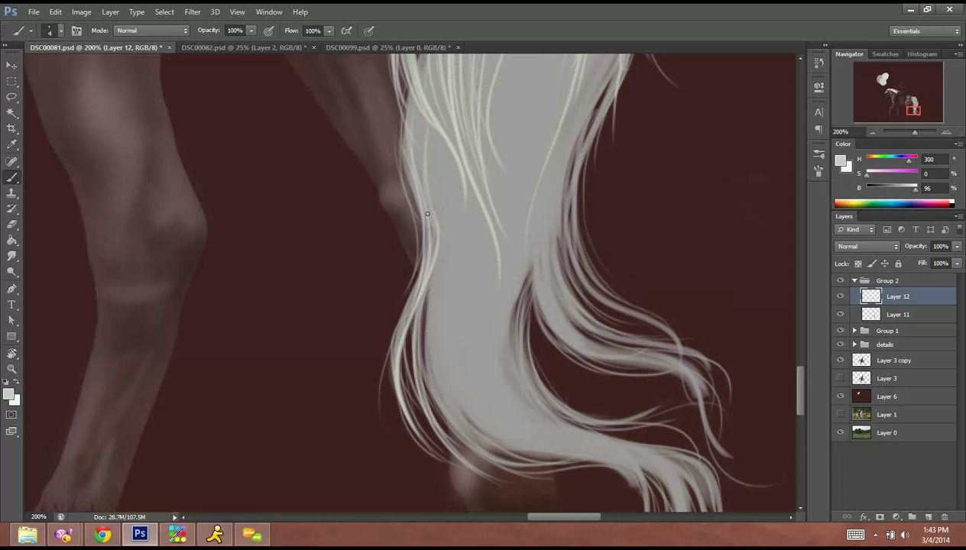
Add overlapping light strands down the inner edge, joining the narrow lock to the strands of the lower bend.
left_click_drag(418, 136, 424, 215)
left_click_drag(418, 178, 425, 271)
left_click_drag(414, 135, 419, 274)
left_click_drag(441, 221, 427, 154)
left_click_drag(420, 333, 444, 157)
mouse_move(439, 301)
left_mouse_down()
mouse_move(441, 184)
mouse_move(457, 439)
left_mouse_up()
mouse_move(465, 322)
left_mouse_down()
mouse_move(447, 286)
mouse_move(490, 432)
left_mouse_up()
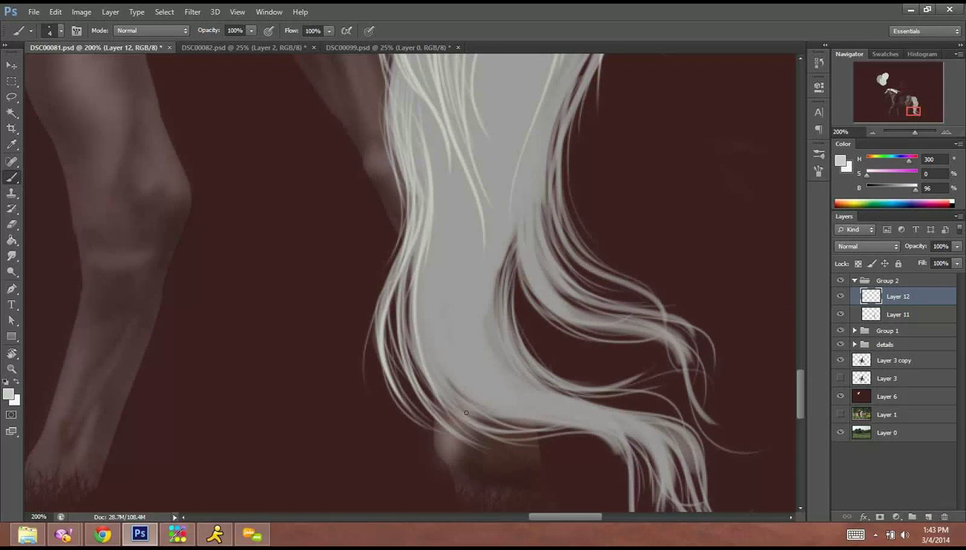
Paint light strands along the underside of the lower bend, sweeping across above the hoof toward the tail's end.
left_click_drag(413, 299, 466, 412)
mouse_move(416, 335)
left_mouse_down()
mouse_move(491, 425)
mouse_move(539, 439)
left_mouse_up()
left_click_drag(441, 373, 602, 433)
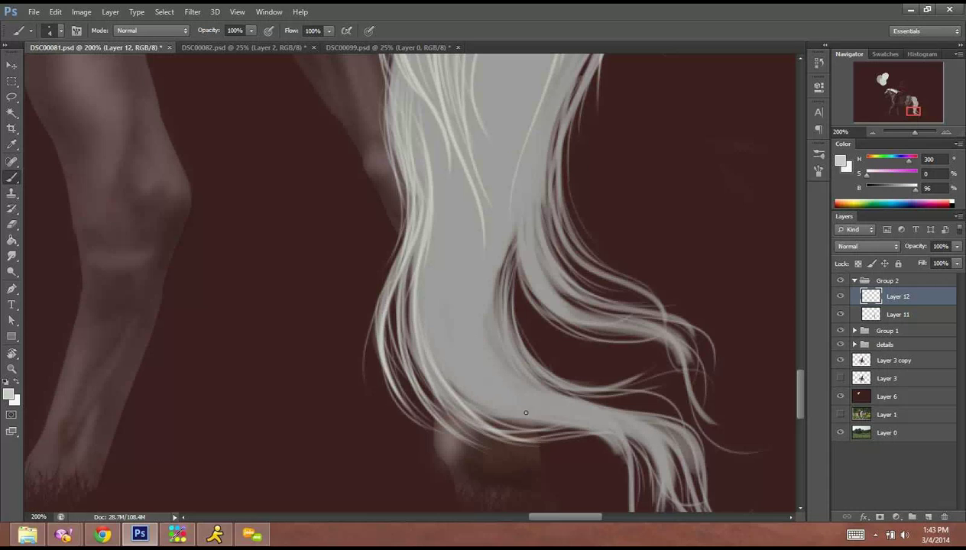
left_click_drag(422, 348, 493, 440)
left_click_drag(428, 327, 539, 447)
left_click_drag(433, 353, 552, 438)
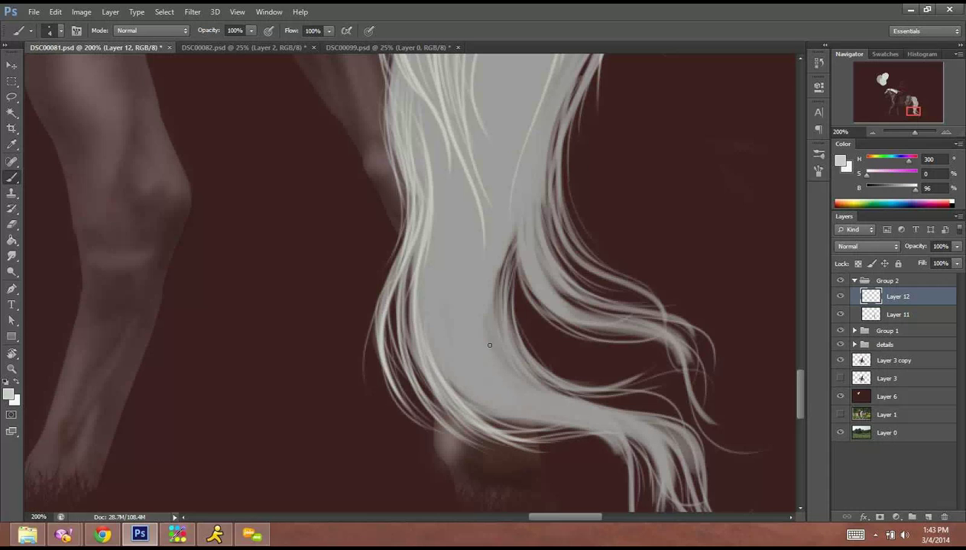
Fill the middle of the lower bend with curved light strands starting below the narrow lock's tip.
left_click_drag(448, 251, 489, 396)
left_click_drag(440, 278, 485, 403)
left_click_drag(452, 271, 493, 397)
left_click_drag(448, 252, 504, 419)
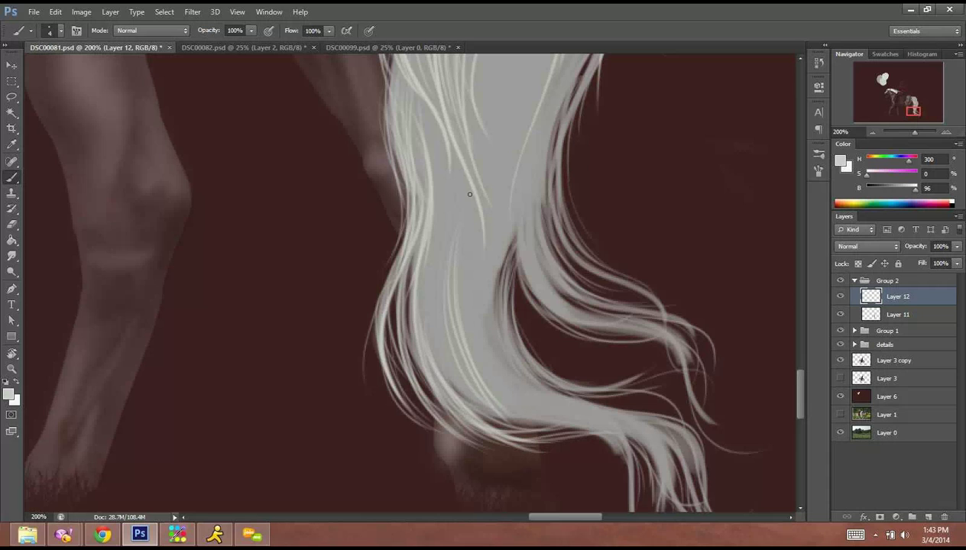
left_click_drag(432, 268, 484, 403)
left_click_drag(433, 218, 489, 400)
mouse_move(428, 286)
left_mouse_down()
mouse_move(502, 418)
mouse_move(428, 318)
mouse_move(506, 420)
left_mouse_up()
Sweep long light strands through the lower bend toward the trailing end, filling up to the gap between the end locks.
left_click_drag(423, 330, 544, 429)
left_click_drag(454, 334, 538, 423)
left_click_drag(460, 287, 552, 407)
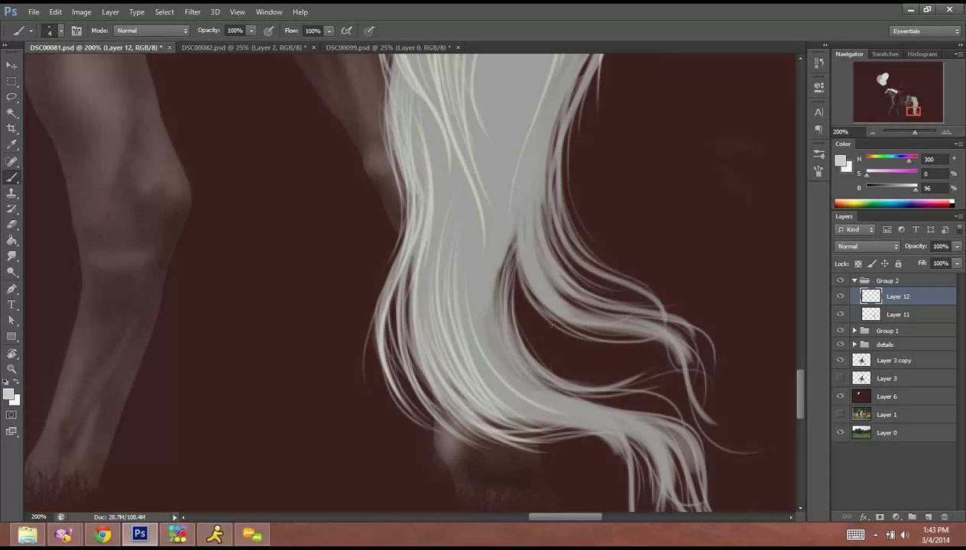
mouse_move(483, 304)
left_mouse_down()
mouse_move(572, 392)
mouse_move(555, 396)
left_mouse_up()
left_click_drag(483, 269, 569, 398)
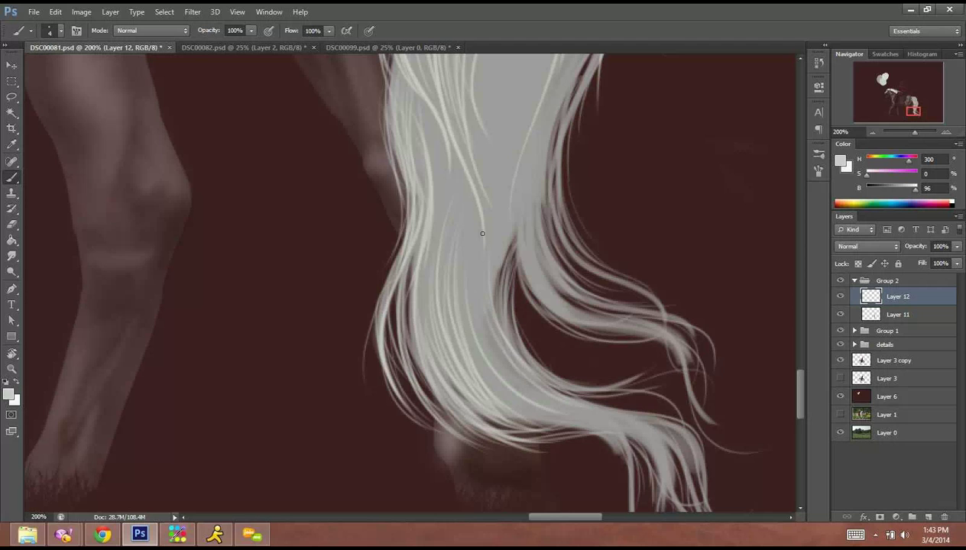
mouse_move(473, 305)
left_mouse_down()
mouse_move(564, 402)
mouse_move(688, 474)
left_mouse_up()
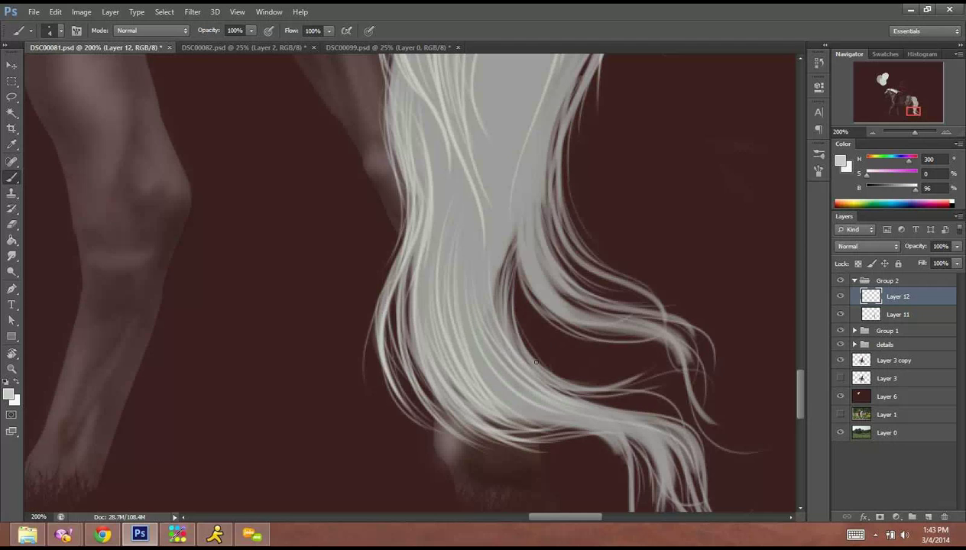
Paint light strands from the lower bend into the trailing end, thickening the lowest hanging lock and the start of the curled lock.
left_click_drag(537, 363, 445, 254)
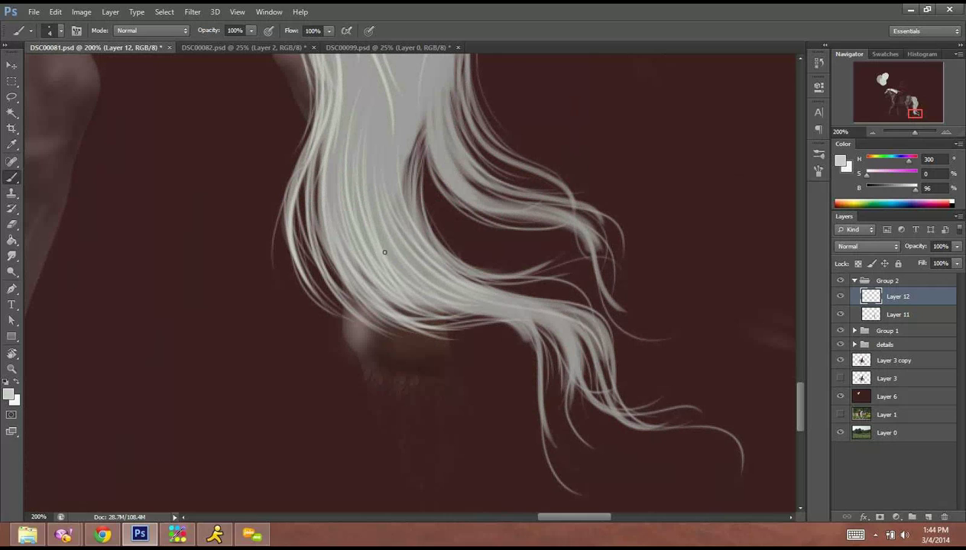
left_click_drag(391, 268, 543, 366)
mouse_move(470, 299)
left_mouse_down()
mouse_move(583, 485)
mouse_move(569, 416)
left_mouse_up()
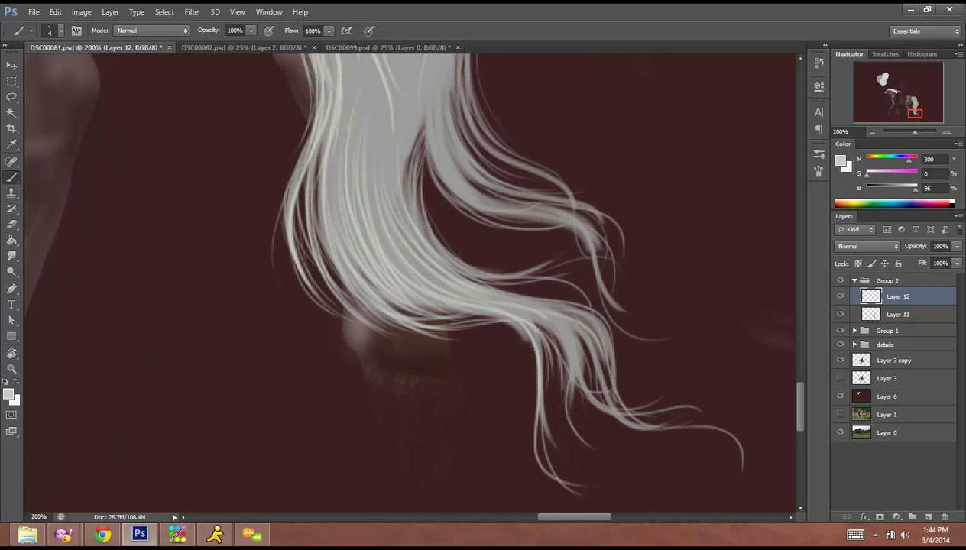
key("ctrl+z")
left_click_drag(500, 306, 587, 375)
left_click_drag(549, 327, 615, 405)
left_click_drag(573, 357, 631, 396)
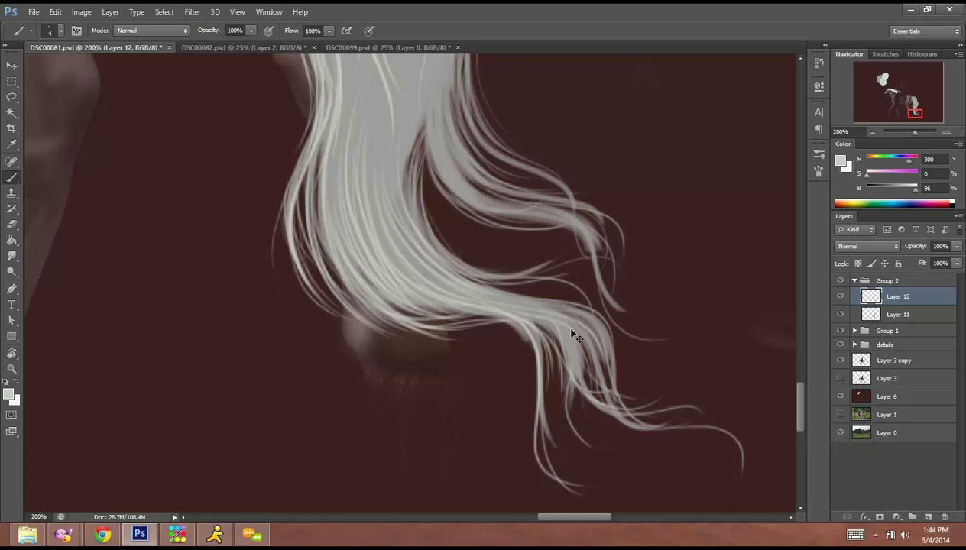
Undo the last strand and paint light strands down through the curled end lock toward its trailing tips.
key("ctrl+z")
left_click_drag(571, 332, 626, 400)
left_click_drag(566, 354, 648, 407)
left_click_drag(570, 384, 704, 419)
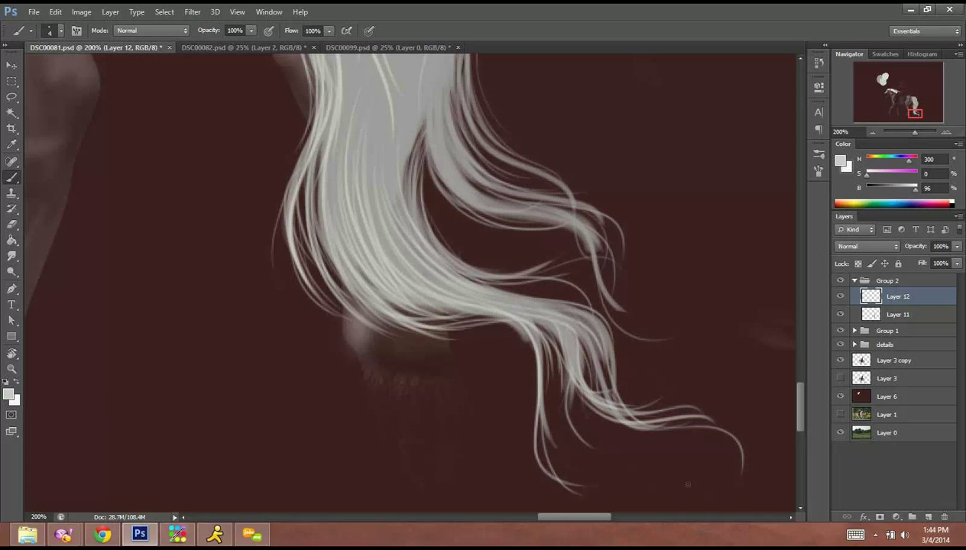
mouse_move(551, 322)
left_mouse_down()
mouse_move(581, 406)
mouse_move(601, 376)
left_mouse_up()
left_click_drag(570, 306, 678, 440)
left_click_drag(557, 315, 628, 433)
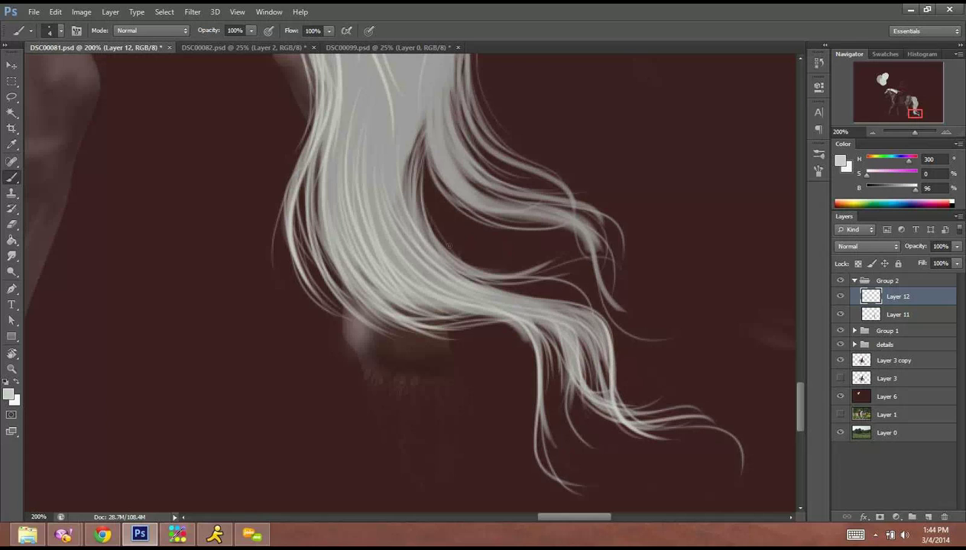
Add light strands along the inner edge of the lower bend, following the gap beneath the outer lock.
mouse_move(422, 130)
left_mouse_down()
mouse_move(424, 241)
mouse_move(468, 271)
left_mouse_up()
left_click_drag(416, 204, 521, 284)
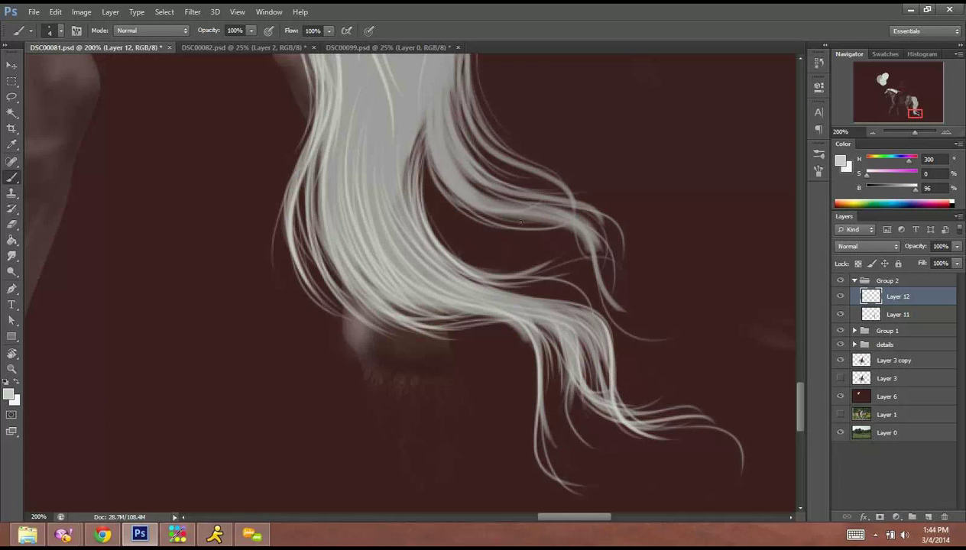
left_click_drag(454, 233, 596, 239)
key("ctrl+z")
mouse_move(456, 262)
left_mouse_down()
mouse_move(539, 265)
mouse_move(600, 299)
left_mouse_up()
Paint long light strands down the grey middle of the tail above the lower bend, blending them into the bend's strands.
left_click_drag(418, 101, 416, 214)
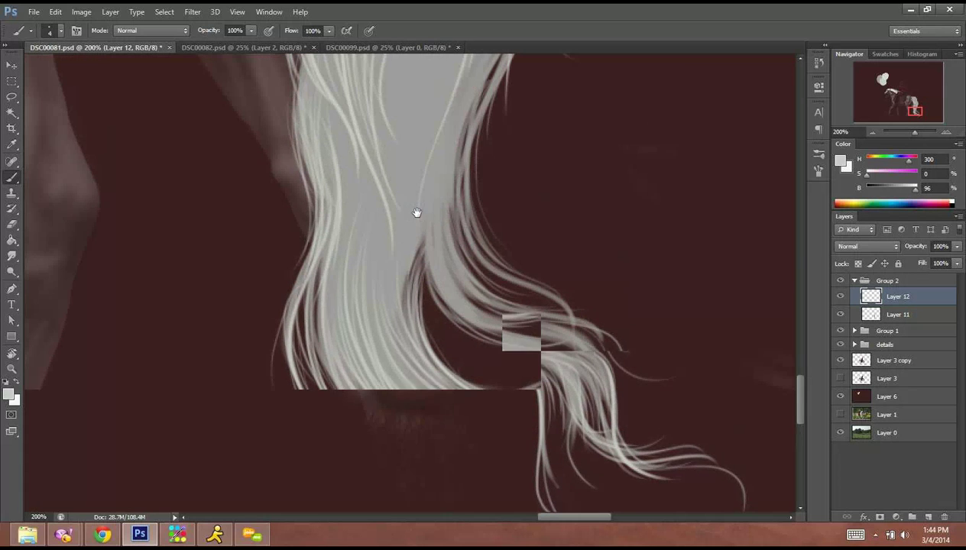
left_click_drag(341, 126, 333, 300)
mouse_move(339, 165)
left_mouse_down()
mouse_move(324, 243)
mouse_move(343, 363)
left_mouse_up()
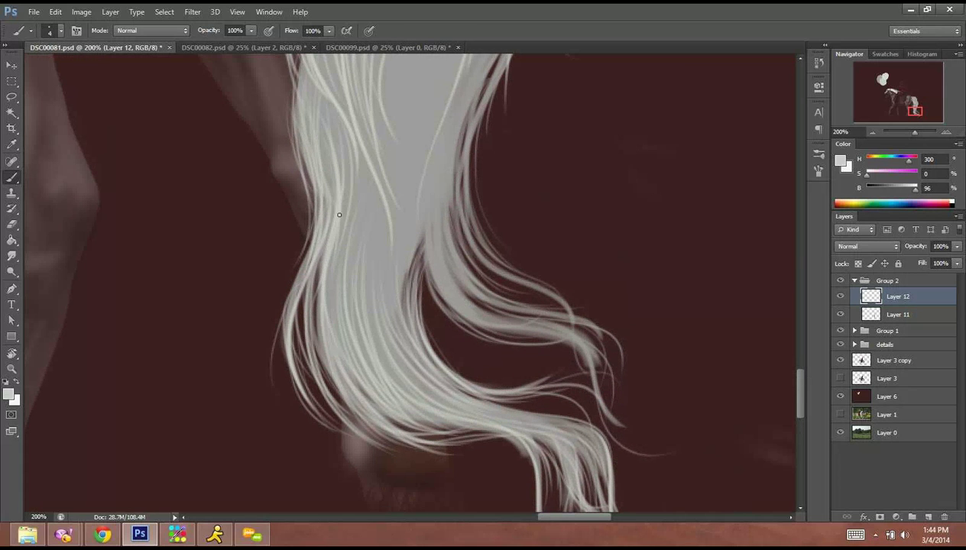
left_click_drag(339, 215, 361, 392)
left_click_drag(372, 177, 358, 326)
left_click_drag(362, 129, 387, 194)
mouse_move(373, 159)
left_mouse_down()
mouse_move(407, 267)
mouse_move(361, 280)
mouse_move(370, 315)
left_mouse_up()
left_click_drag(373, 207, 395, 378)
mouse_move(379, 253)
left_mouse_down()
mouse_move(367, 313)
mouse_move(392, 380)
mouse_move(410, 380)
mouse_move(407, 361)
left_mouse_up()
left_click_drag(384, 279, 409, 358)
left_click_drag(401, 251, 424, 368)
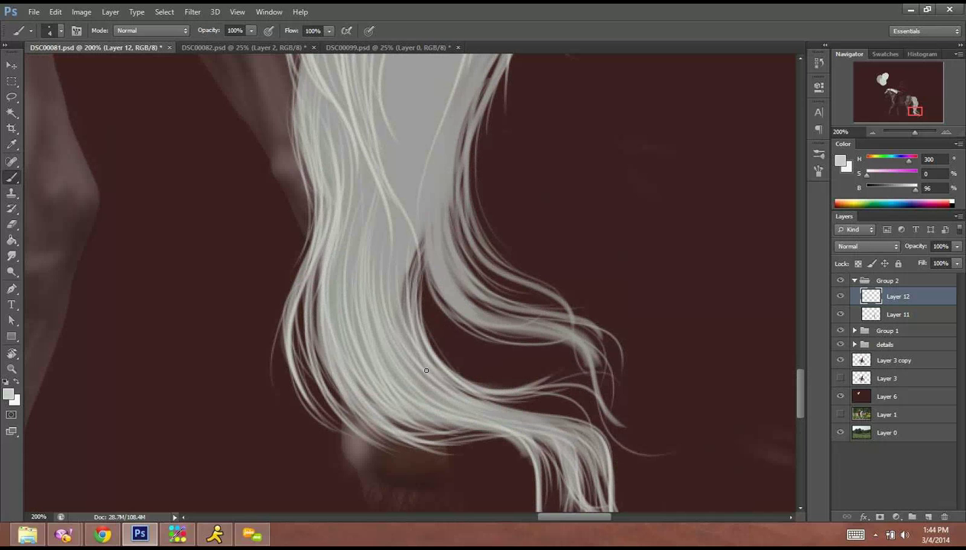
Paint curved light strands over the grey area at mid-tail, between the central wavy locks.
scroll(406, 278, "up", 5)
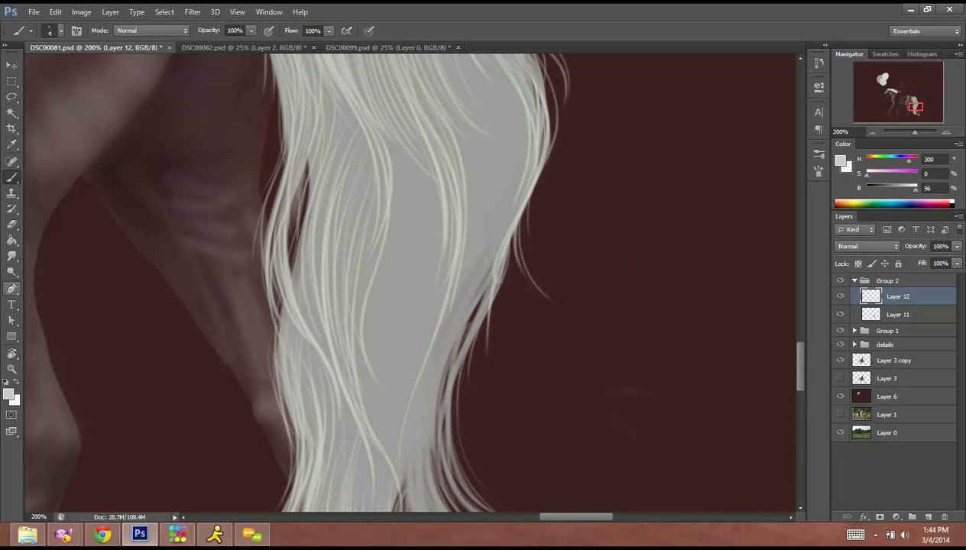
left_click(11, 353)
left_click_drag(184, 352, 422, 253)
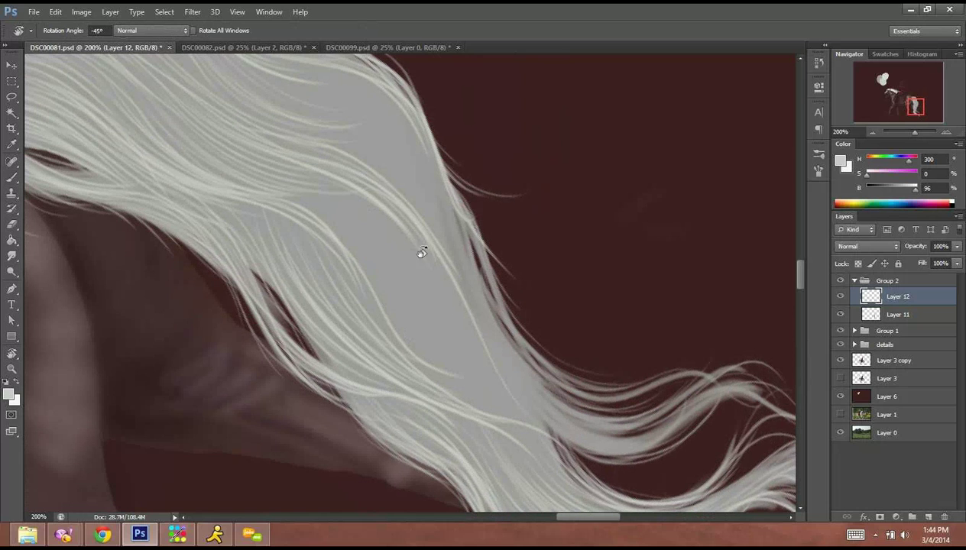
key("b")
mouse_move(390, 337)
left_mouse_down()
mouse_move(344, 228)
mouse_move(355, 236)
left_mouse_up()
left_click_drag(412, 310, 358, 225)
left_click_drag(422, 327, 392, 255)
left_click_drag(447, 341, 399, 231)
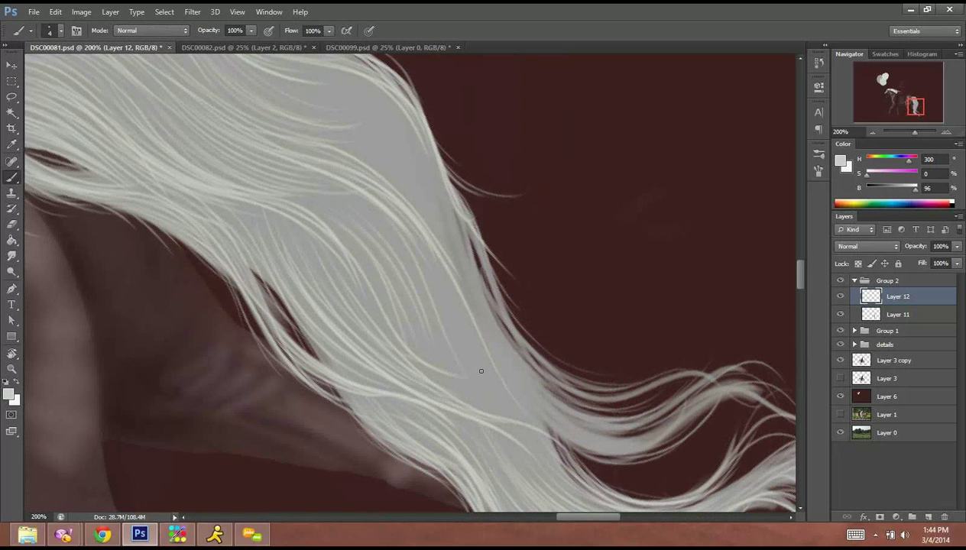
Extend the mid-tail strands along the central lock down to where the crossing lock passes over it.
left_click_drag(446, 341, 399, 245)
left_click_drag(454, 323, 423, 250)
left_click_drag(483, 401, 451, 320)
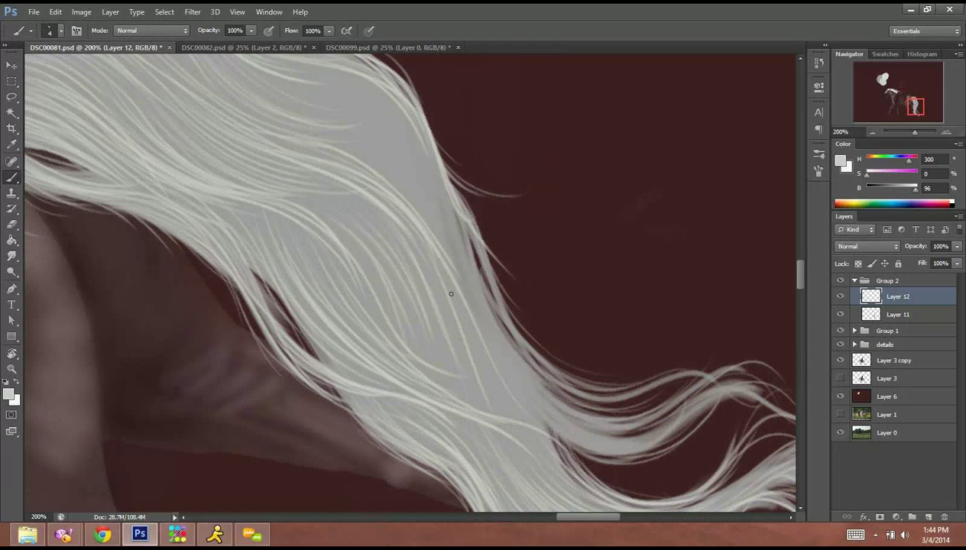
left_click_drag(504, 425, 433, 264)
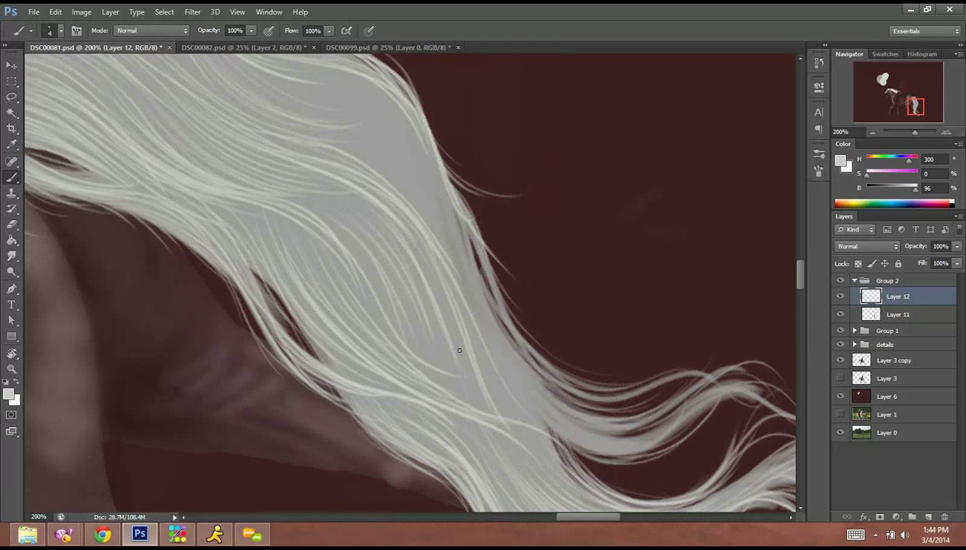
left_click_drag(481, 406, 402, 239)
left_click_drag(429, 332, 383, 243)
left_click_drag(466, 390, 426, 310)
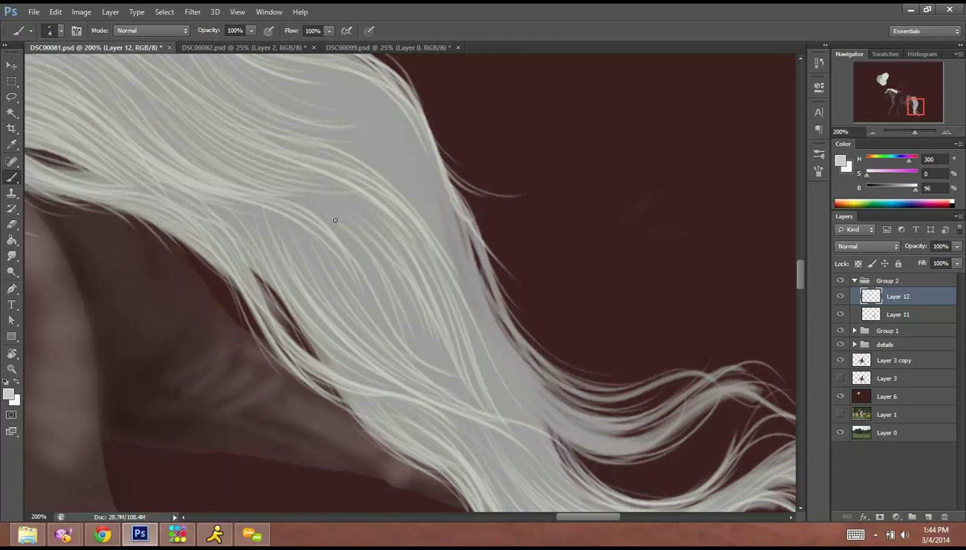
Fill the remaining gaps inside the mid-tail curve with short overlapping light strands.
left_click_drag(412, 342, 360, 242)
left_click_drag(380, 283, 350, 240)
left_click_drag(389, 315, 342, 225)
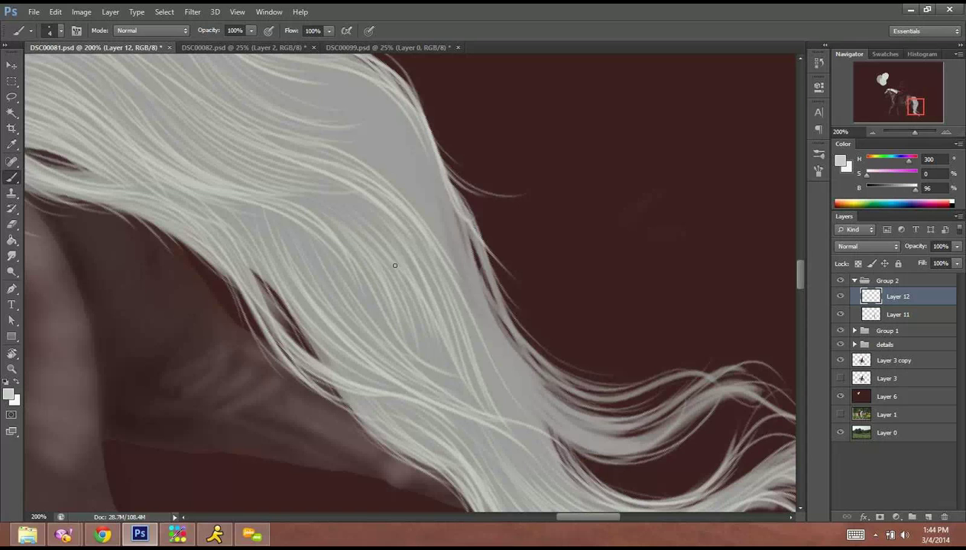
left_click_drag(391, 264, 330, 205)
mouse_move(463, 420)
left_mouse_down()
mouse_move(394, 274)
mouse_move(409, 272)
left_mouse_up()
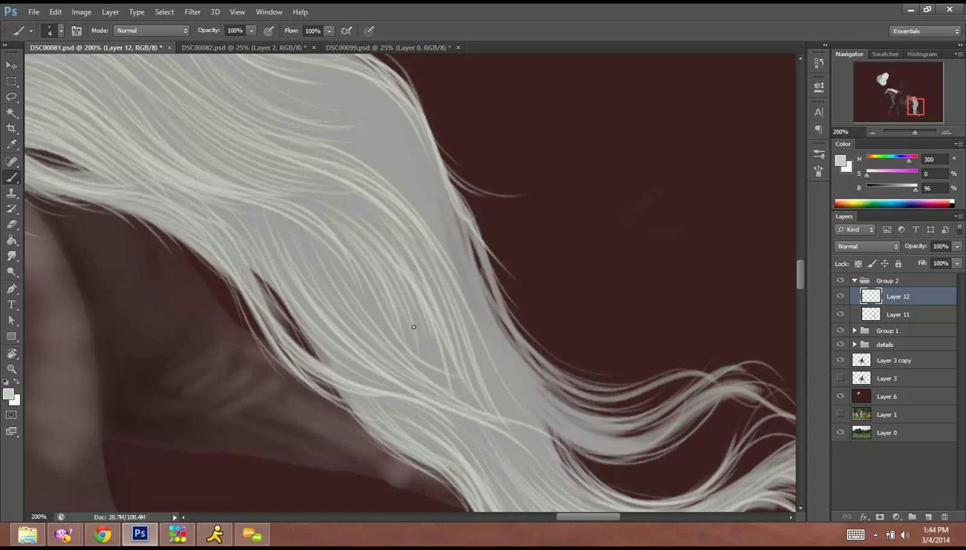
Paint light strands along the crossing lock, curling its tip down over the start of the lower bend.
key("space")
left_click_drag(435, 334, 374, 231)
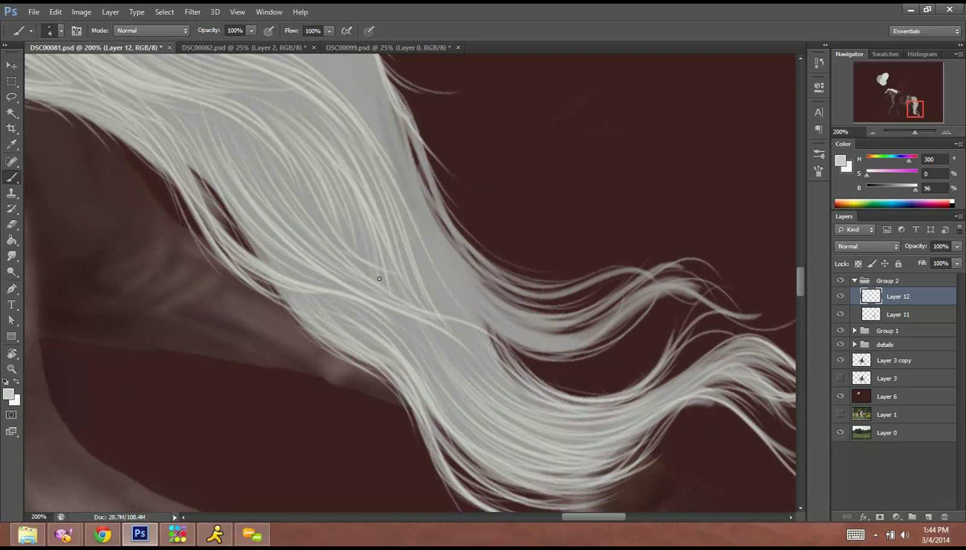
mouse_move(312, 205)
left_mouse_down()
mouse_move(403, 287)
mouse_move(440, 307)
mouse_move(490, 380)
left_mouse_up()
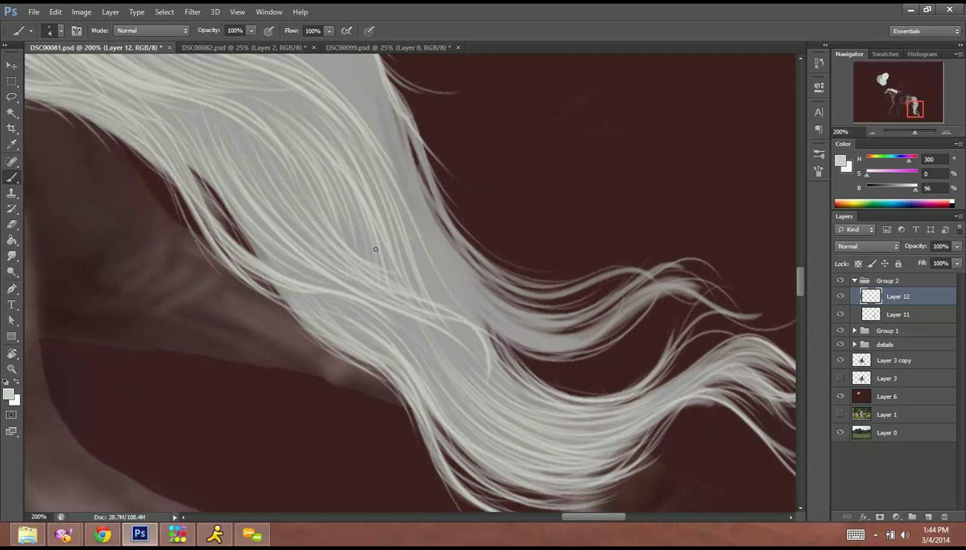
left_click_drag(330, 243, 458, 318)
Paint light strands over the upper outer curve of the tail, sweeping across the grey area toward the outer edge.
mouse_move(330, 137)
left_mouse_down()
mouse_move(336, 287)
mouse_move(327, 310)
left_mouse_up()
left_click_drag(188, 128, 273, 174)
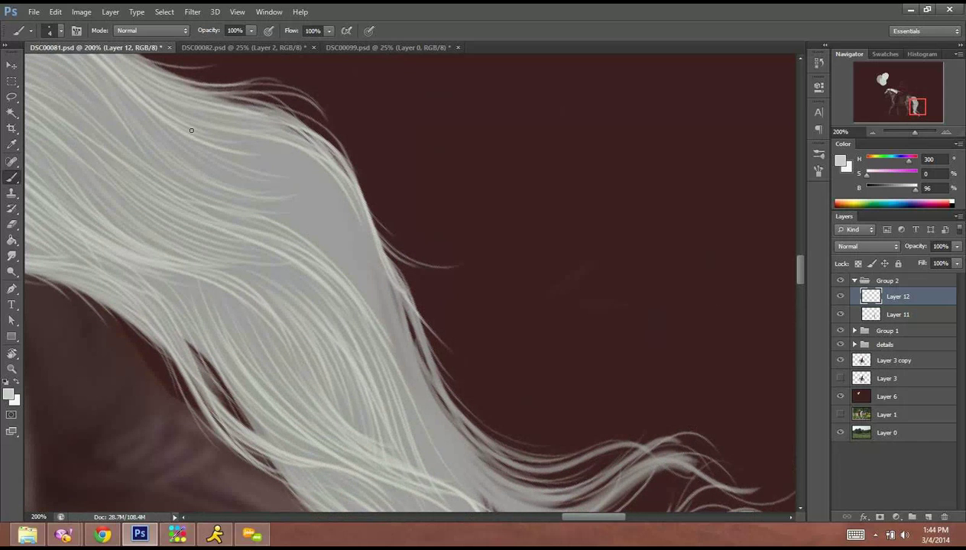
left_click_drag(206, 157, 375, 233)
left_click_drag(211, 165, 357, 263)
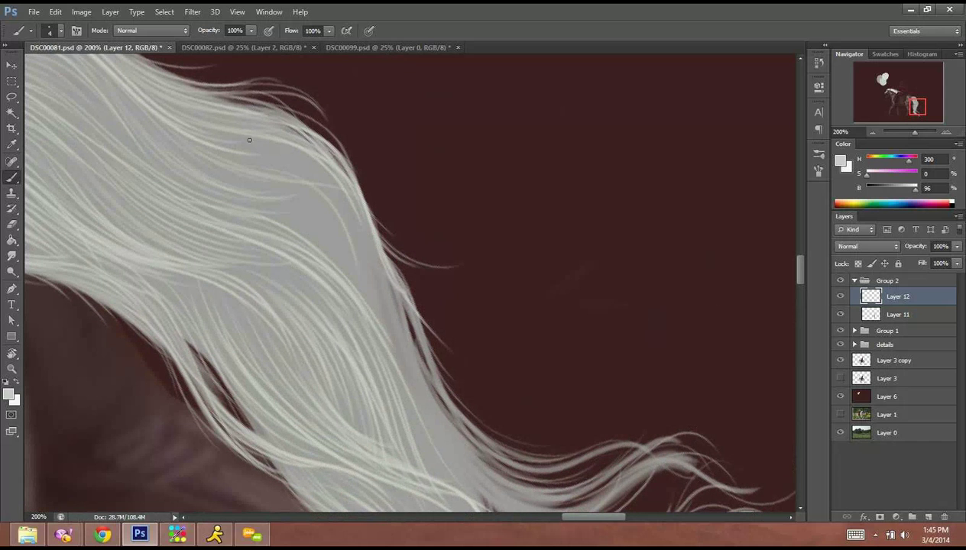
key("ctrl+z")
left_click_drag(240, 143, 348, 210)
mouse_move(287, 136)
left_mouse_down()
mouse_move(356, 198)
mouse_move(367, 231)
left_mouse_up()
left_click_drag(269, 155, 416, 399)
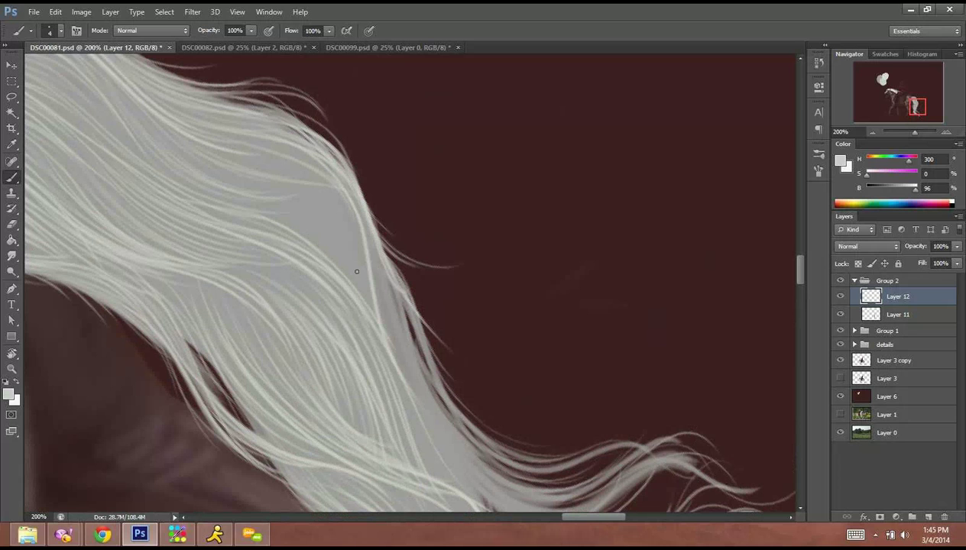
Undo the last strand and paint long light strands around the upper curve and down inside the outer edge.
key("ctrl+z")
left_click_drag(331, 165, 496, 445)
mouse_move(259, 159)
left_mouse_down()
mouse_move(332, 201)
mouse_move(351, 228)
left_mouse_up()
left_click_drag(298, 161, 392, 313)
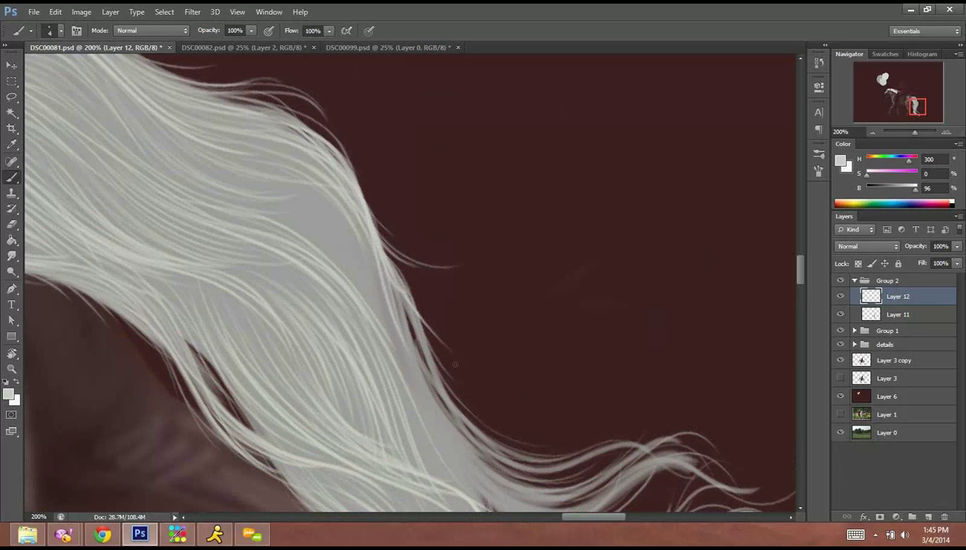
left_click_drag(266, 156, 376, 311)
left_click_drag(337, 203, 444, 450)
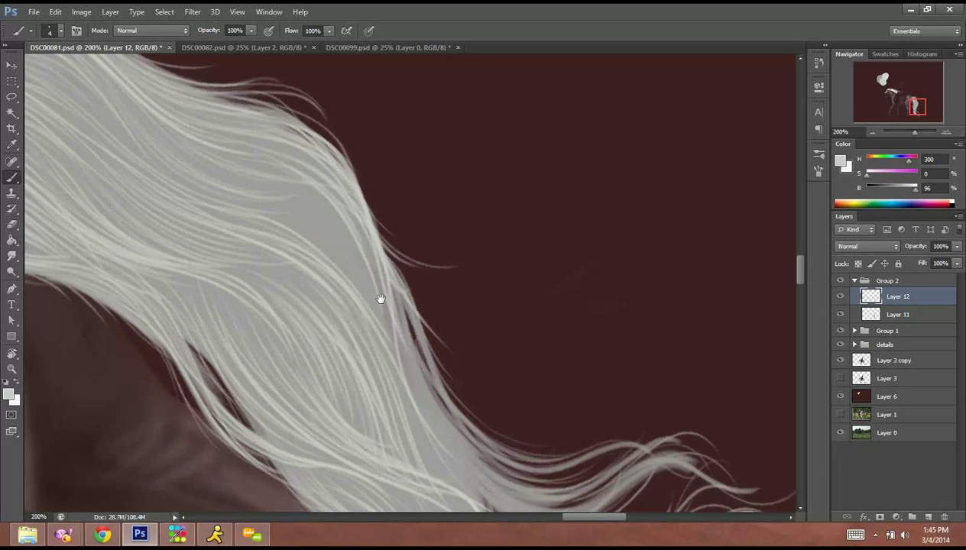
Paint light strands down the tail's outer edge and into the upper side of the outer flowing lock.
left_click_drag(407, 357, 372, 286)
left_click_drag(344, 212, 403, 358)
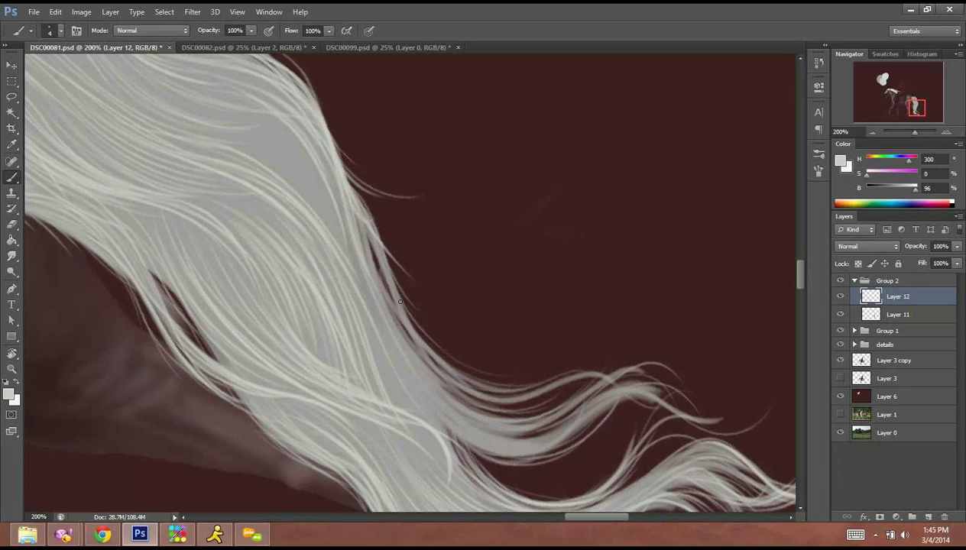
left_click_drag(379, 257, 429, 341)
mouse_move(394, 301)
left_mouse_down()
mouse_move(501, 393)
mouse_move(541, 387)
left_mouse_up()
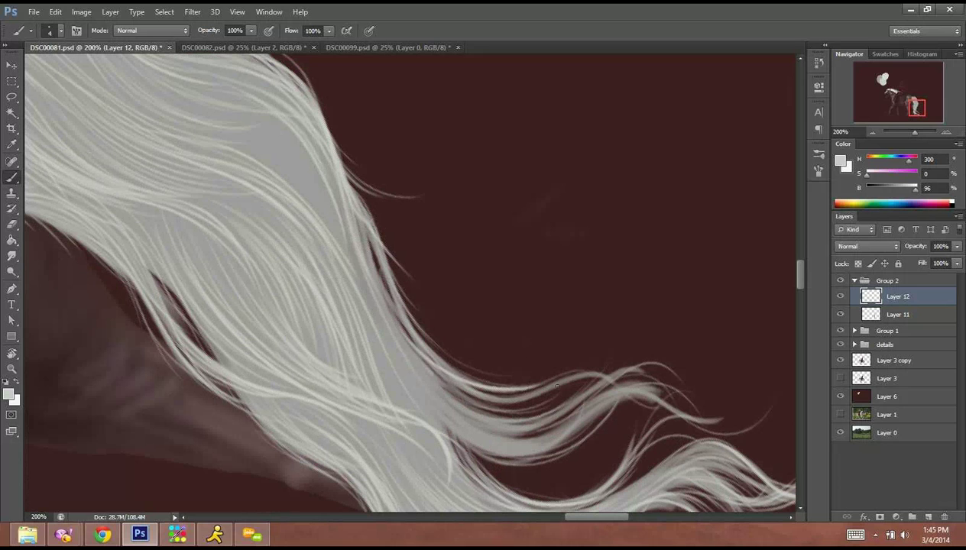
left_click_drag(430, 366, 569, 386)
left_click_drag(482, 386, 635, 397)
left_click_drag(353, 224, 466, 399)
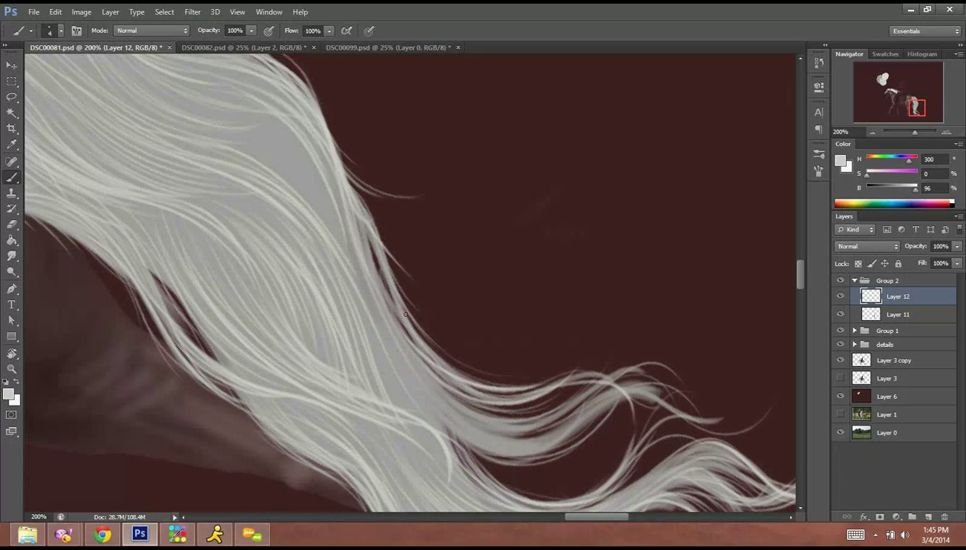
left_click_drag(367, 254, 497, 412)
Fill the outer flowing lock with long light strands sweeping along its curve toward the tip.
mouse_move(425, 382)
left_mouse_down()
mouse_move(497, 414)
mouse_move(596, 386)
left_mouse_up()
mouse_move(455, 415)
left_mouse_down()
mouse_move(549, 410)
mouse_move(607, 379)
mouse_move(681, 366)
left_mouse_up()
left_click_drag(447, 406, 555, 442)
left_click_drag(467, 422, 575, 445)
left_click_drag(477, 394, 596, 428)
left_click_drag(489, 428, 692, 394)
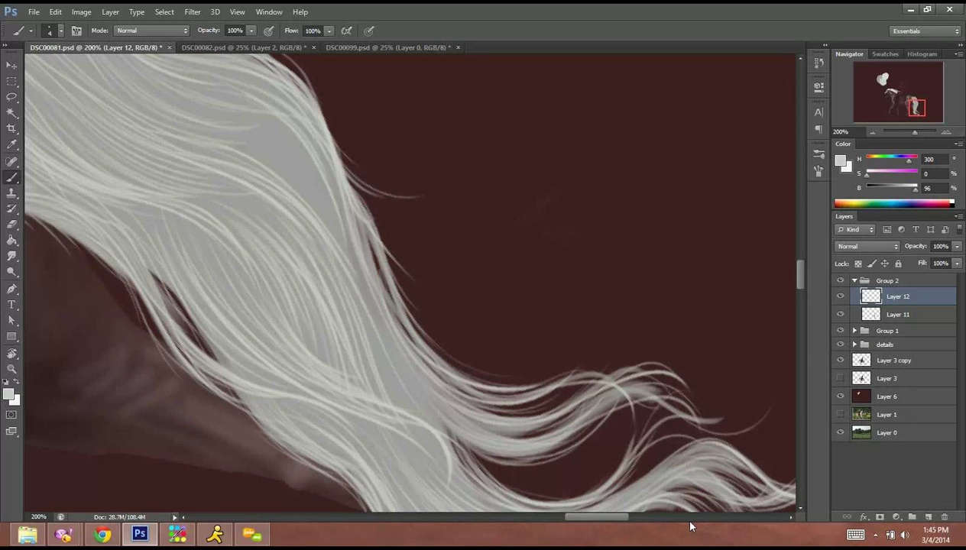
mouse_move(462, 419)
left_mouse_down()
mouse_move(557, 429)
mouse_move(680, 374)
left_mouse_up()
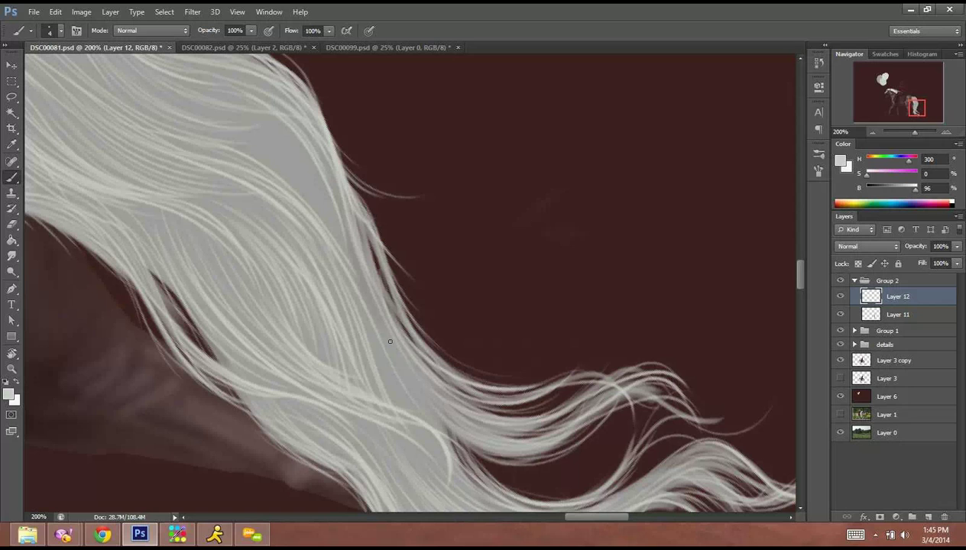
Cover the grey strip between the mid-tail strands and the outer lock with long light strands.
left_click_drag(386, 317, 490, 451)
left_click_drag(371, 299, 412, 387)
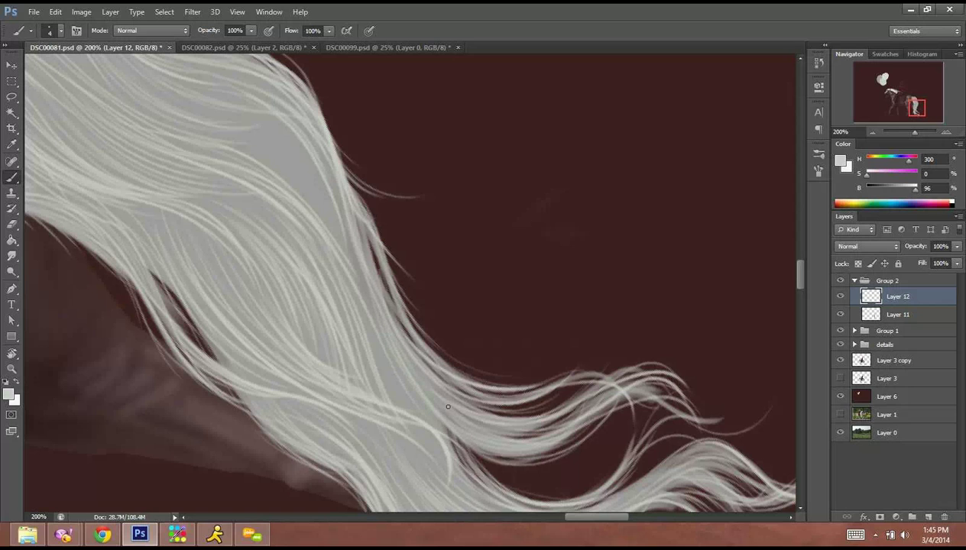
mouse_move(352, 253)
left_mouse_down()
mouse_move(381, 353)
mouse_move(418, 415)
left_mouse_up()
left_click_drag(363, 276, 475, 452)
left_click_drag(345, 289, 390, 392)
left_click_drag(368, 350, 445, 406)
left_click_drag(281, 217, 315, 256)
left_click_drag(333, 286, 358, 349)
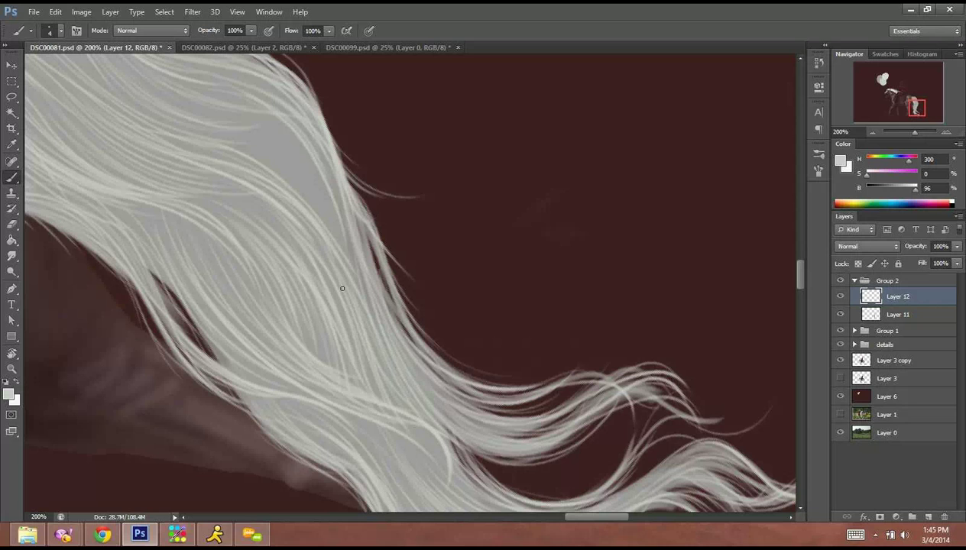
Fill the grey patch inside the upper outer curve with light strands flowing down toward mid-tail.
mouse_move(314, 245)
left_mouse_down()
mouse_move(385, 397)
mouse_move(390, 488)
left_mouse_up()
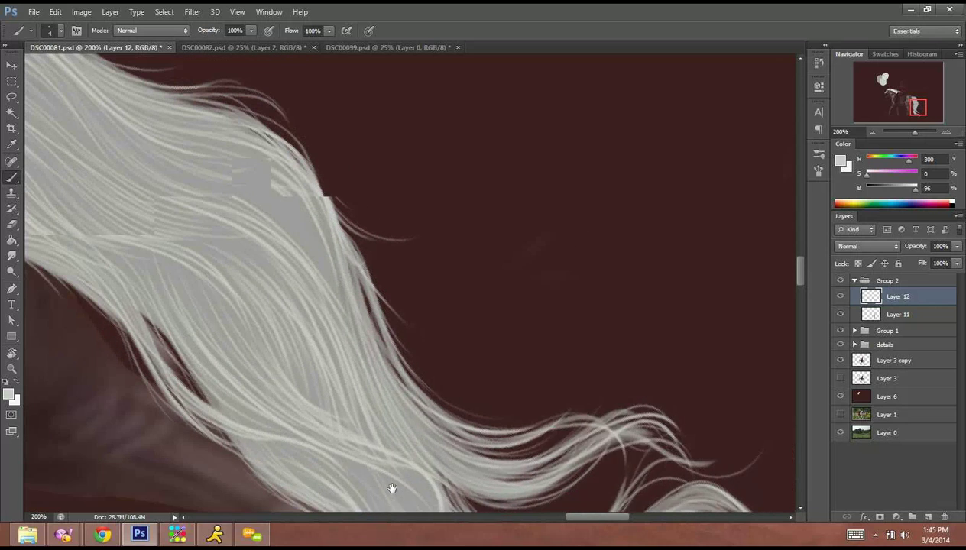
left_click_drag(176, 174, 301, 228)
left_click_drag(202, 189, 316, 249)
left_click_drag(251, 191, 312, 244)
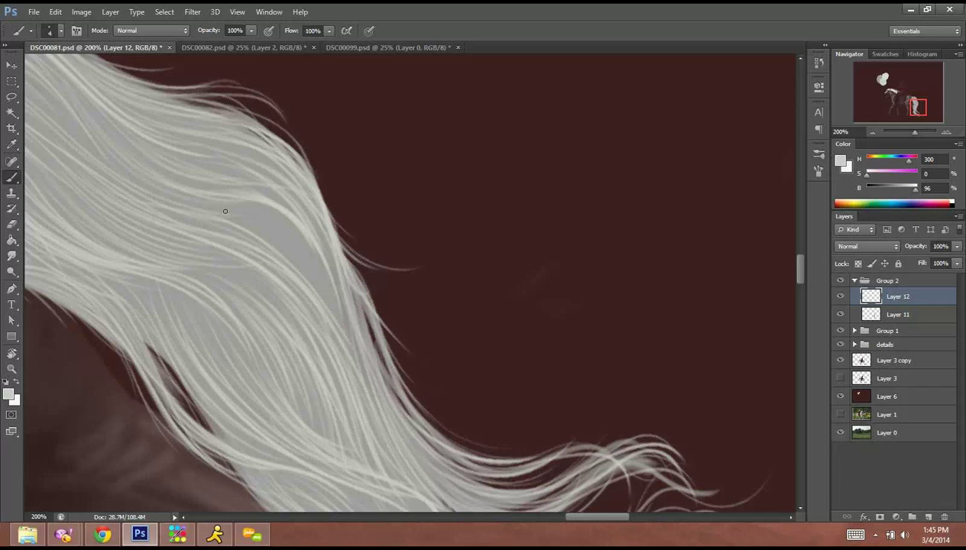
mouse_move(243, 212)
left_mouse_down()
mouse_move(315, 286)
mouse_move(321, 265)
mouse_move(310, 292)
left_mouse_up()
left_click_drag(273, 241, 327, 297)
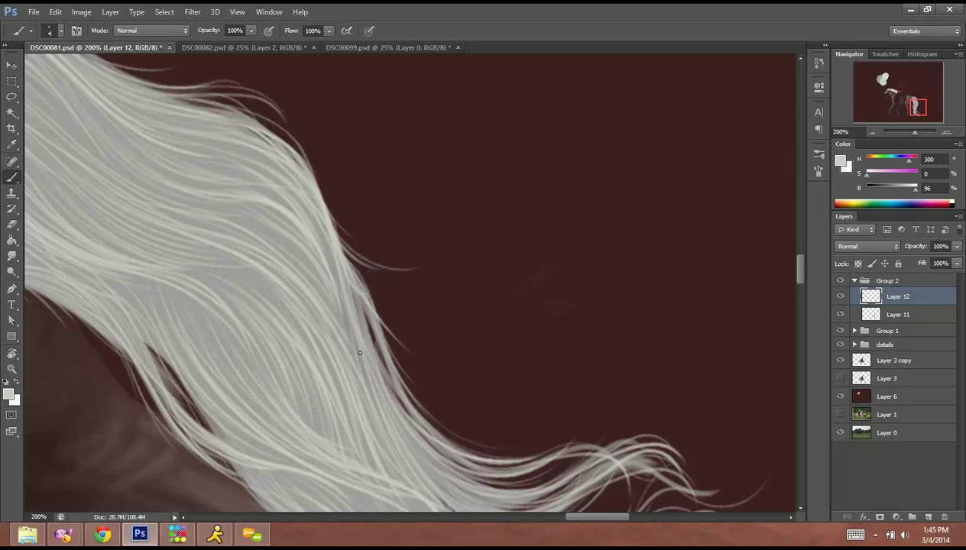
left_click_drag(250, 221, 336, 310)
mouse_move(254, 222)
left_mouse_down()
mouse_move(301, 261)
mouse_move(346, 333)
left_mouse_up()
left_click_drag(261, 226, 348, 339)
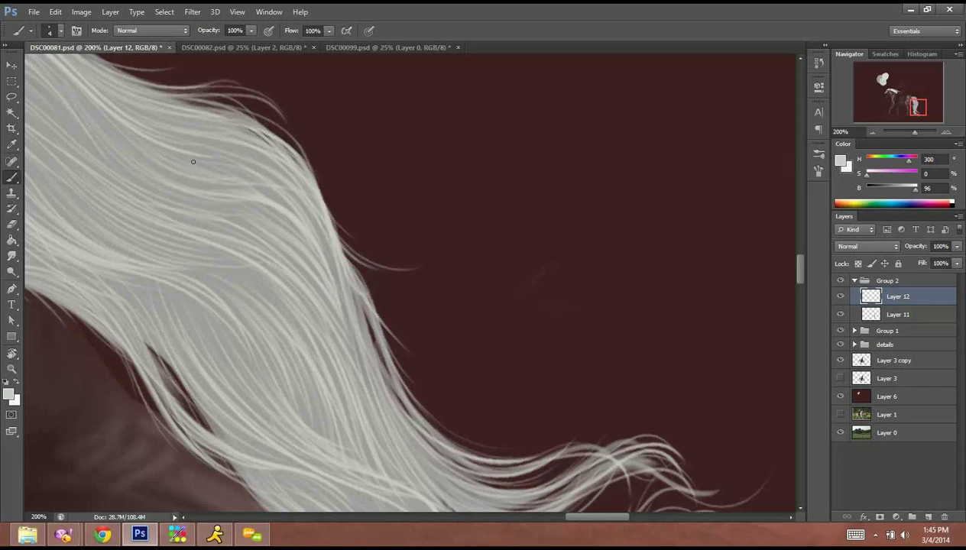
Paint light strands over the grey areas in the middle of the upper tail, flowing down toward the outer bend.
left_click_drag(194, 162, 312, 225)
left_click_drag(196, 141, 315, 206)
key("space")
mouse_move(474, 320)
left_mouse_down()
mouse_move(640, 318)
mouse_move(615, 271)
mouse_move(481, 120)
mouse_move(509, 192)
left_mouse_up()
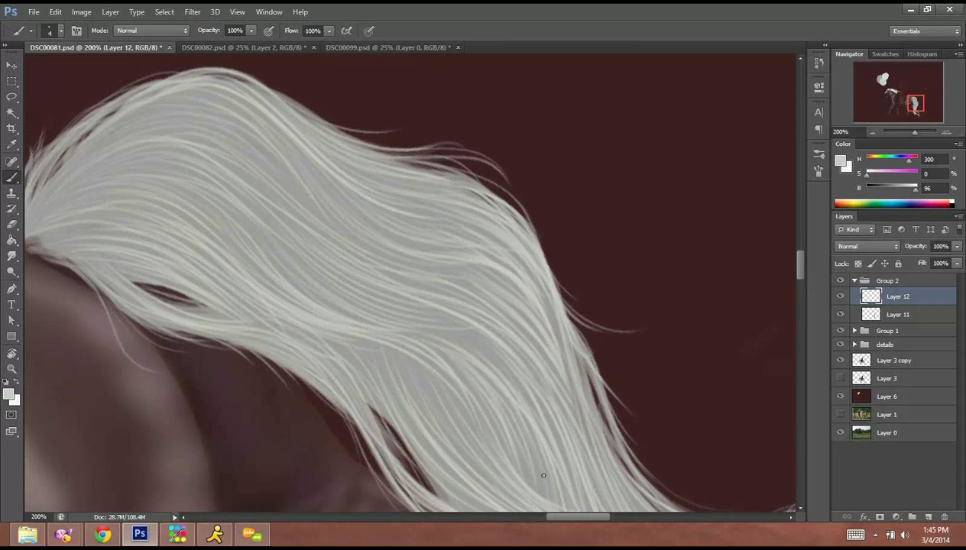
mouse_move(438, 333)
left_mouse_down()
mouse_move(535, 474)
mouse_move(535, 432)
left_mouse_up()
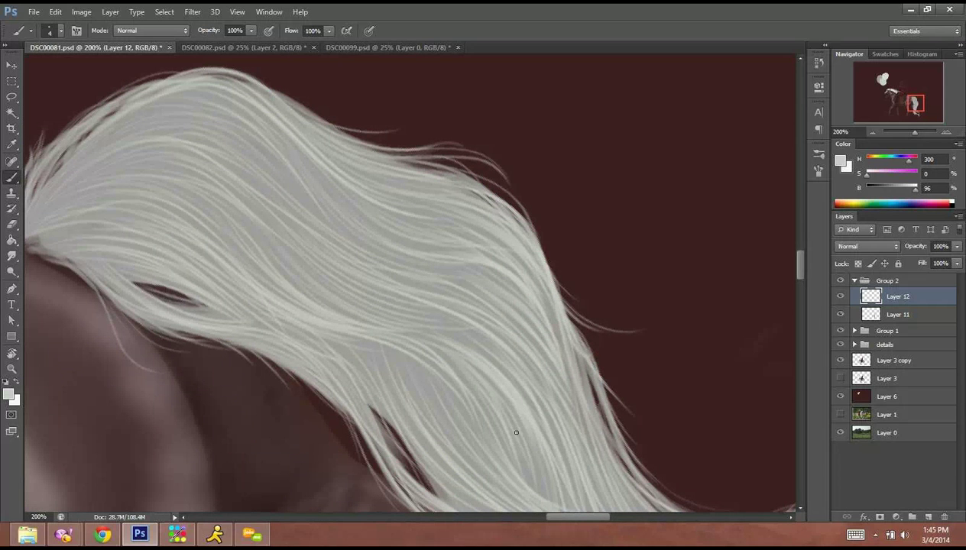
left_click_drag(503, 362, 556, 466)
left_click_drag(421, 375, 394, 254)
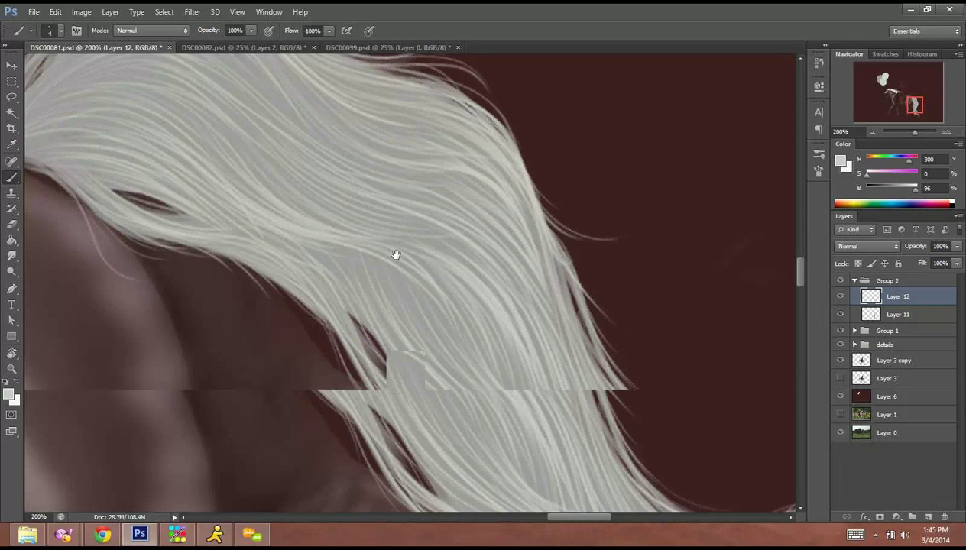
Fill the grey patch beside the narrow dark gap at mid-tail with light strands following the downward flow.
left_click_drag(405, 312, 482, 383)
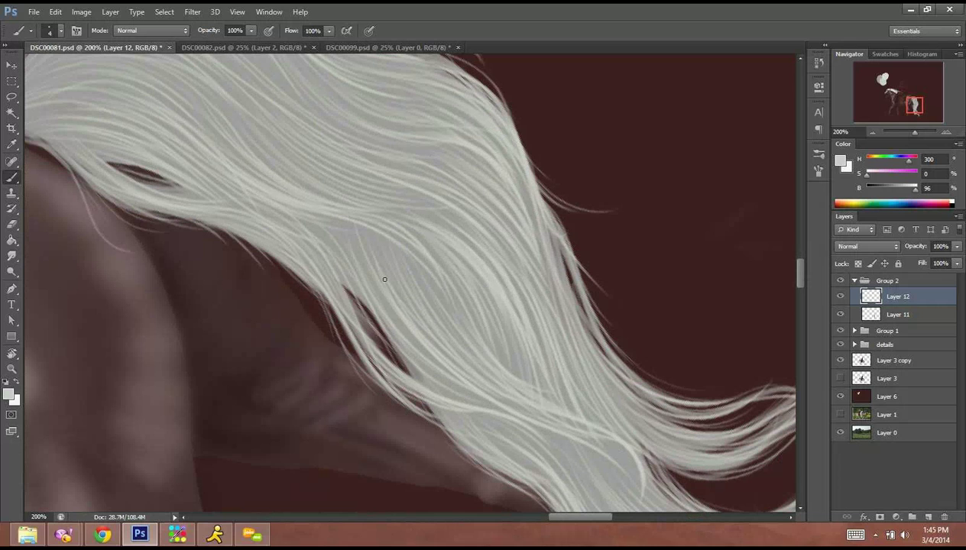
left_click_drag(382, 276, 503, 396)
left_click_drag(382, 294, 458, 380)
mouse_move(370, 276)
left_mouse_down()
mouse_move(449, 381)
mouse_move(484, 396)
mouse_move(365, 288)
left_mouse_up()
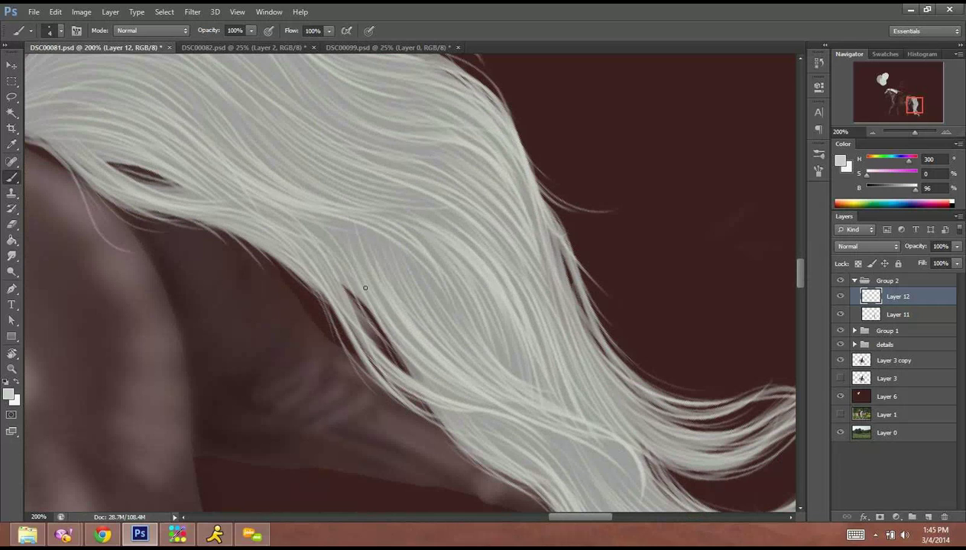
left_click_drag(412, 338, 373, 286)
mouse_move(450, 375)
left_mouse_down()
mouse_move(379, 303)
mouse_move(403, 290)
left_mouse_up()
left_click_drag(448, 336, 391, 256)
mouse_move(474, 356)
left_mouse_down()
mouse_move(414, 279)
mouse_move(436, 306)
left_mouse_up()
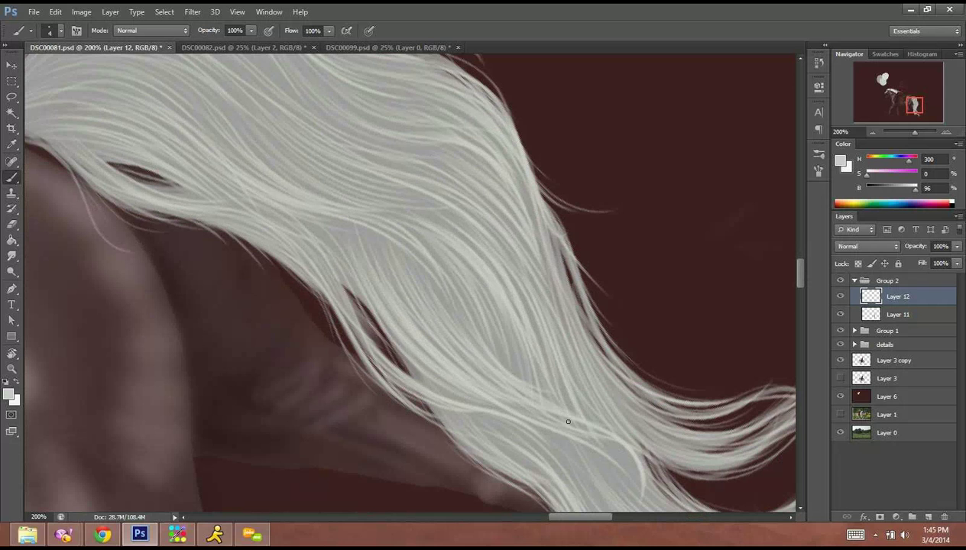
Paint light strands through the lower tail's bend, sweeping from beneath the crossing lock into the outward curve.
left_click_drag(486, 399, 371, 205)
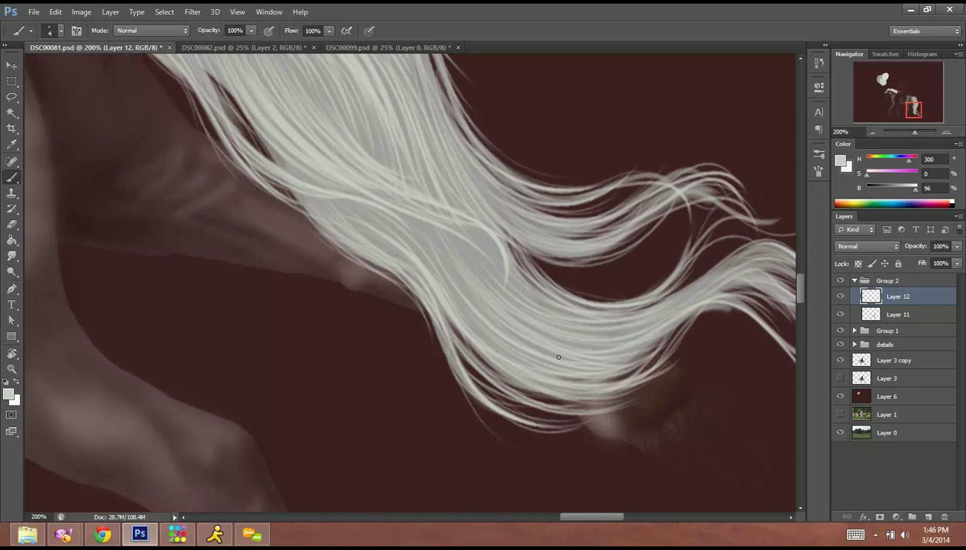
mouse_move(559, 357)
left_mouse_down()
mouse_move(442, 261)
mouse_move(443, 280)
left_mouse_up()
left_click_drag(599, 360, 483, 333)
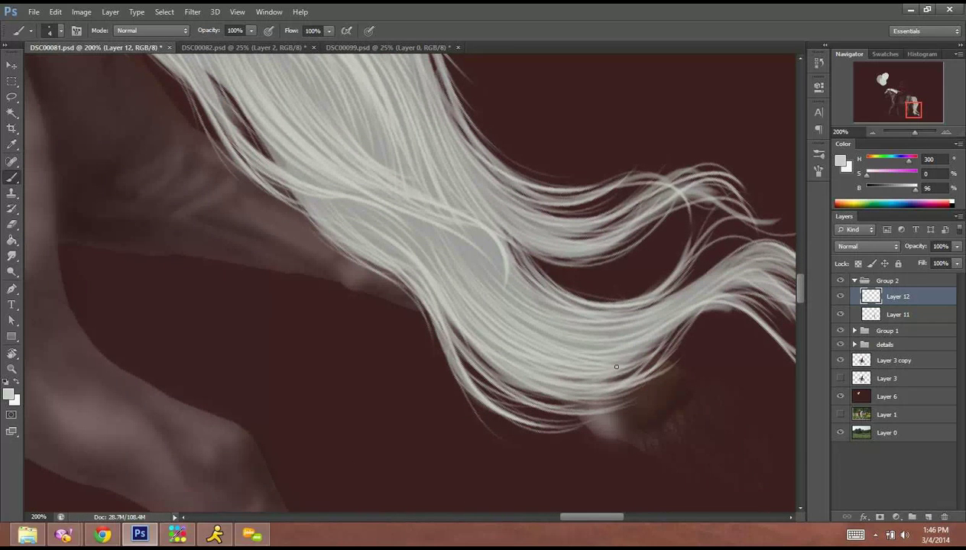
left_click_drag(528, 363, 460, 309)
left_click_drag(573, 325, 445, 224)
left_click_drag(553, 303, 448, 240)
left_click_drag(530, 318, 490, 253)
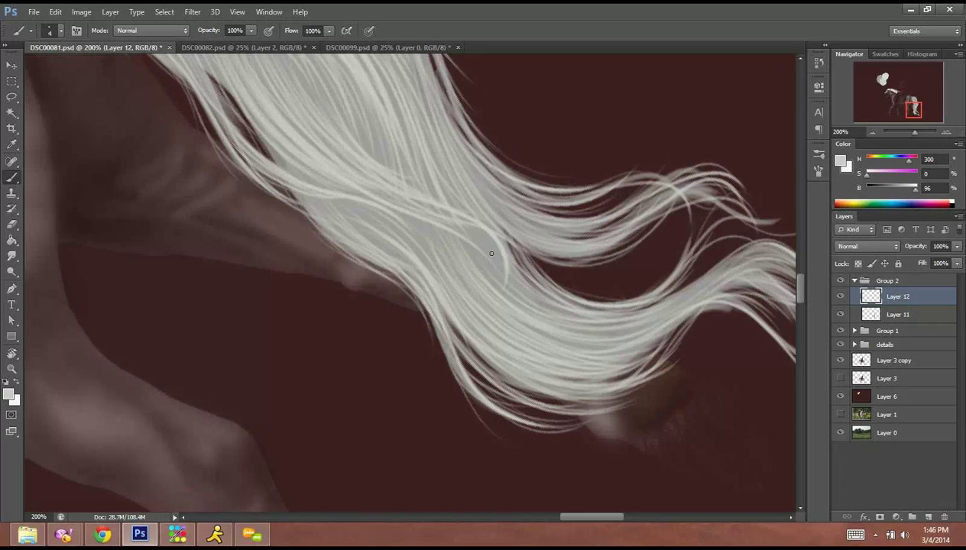
Cover the grey patch around the hooked end of the crossing lock with short light strands.
left_click_drag(514, 289, 484, 259)
left_click_drag(561, 314, 473, 229)
left_click_drag(549, 298, 494, 264)
left_click_drag(566, 321, 469, 260)
mouse_move(535, 304)
left_mouse_down()
mouse_move(466, 233)
mouse_move(467, 218)
left_mouse_up()
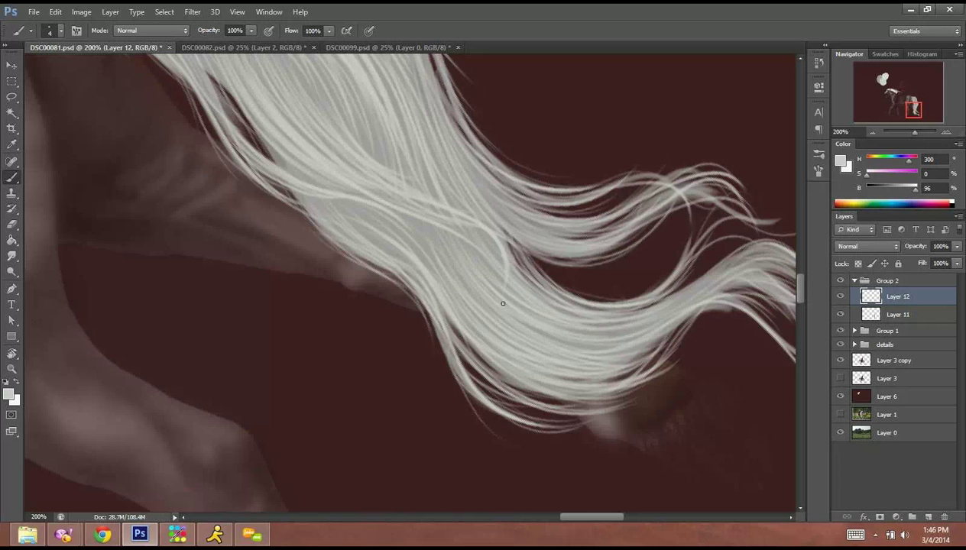
left_click_drag(500, 263, 483, 229)
left_click_drag(504, 317, 508, 335)
Fill the lower tail's inner side below the crossing lock with light strands running down into the bend.
key("space")
left_click_drag(359, 148, 397, 165)
left_click_drag(387, 241, 444, 290)
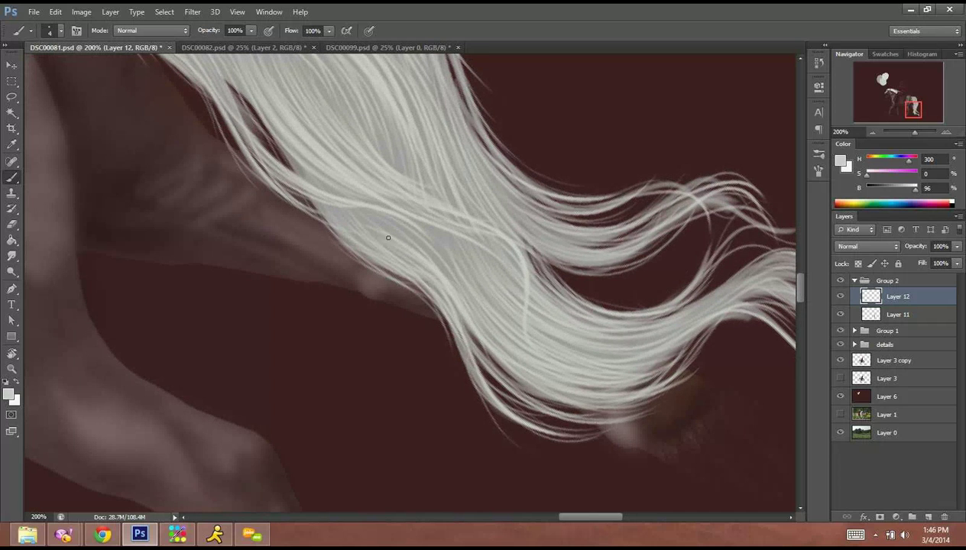
left_click_drag(379, 214, 442, 274)
left_click_drag(404, 231, 483, 314)
left_click_drag(426, 252, 486, 329)
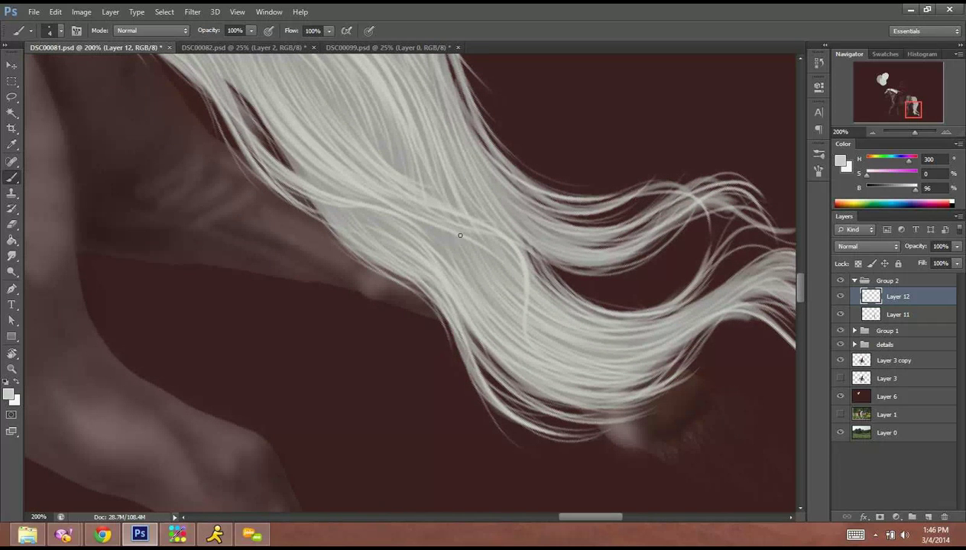
Swap to the near-white foreground colour and add a new layer above the tail strands for highlights.
key("space")
left_click_drag(416, 202, 524, 354)
left_click_drag(449, 237, 499, 330)
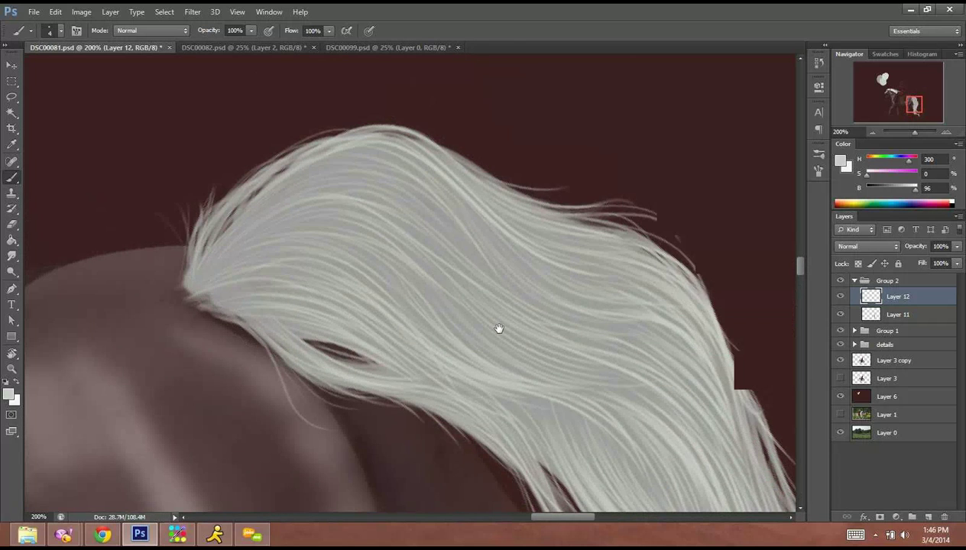
key("x")
key("ctrl+shift+n")
key("Return")
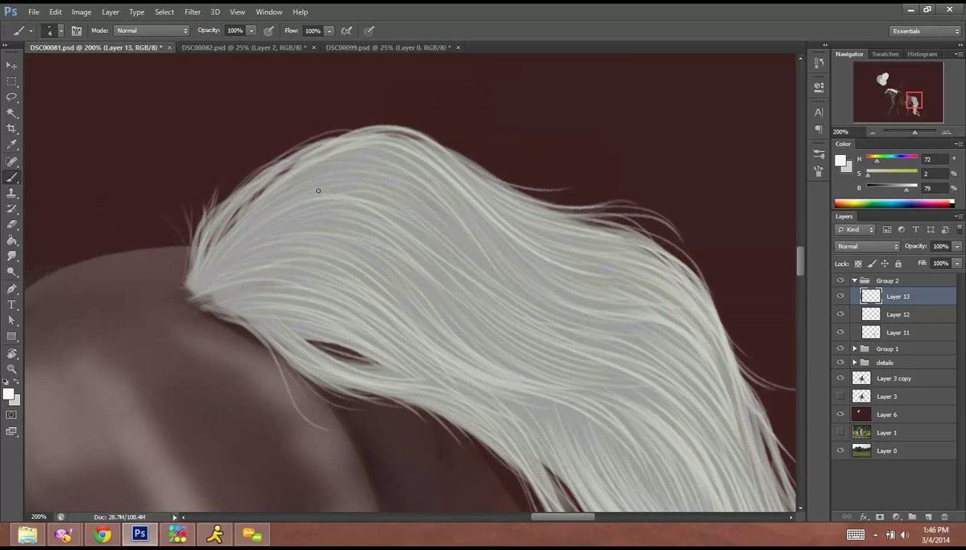
Paint near-white highlight strands from the dock up along the tail's upper arch.
mouse_move(212, 259)
left_mouse_down()
mouse_move(307, 173)
mouse_move(196, 278)
left_mouse_up()
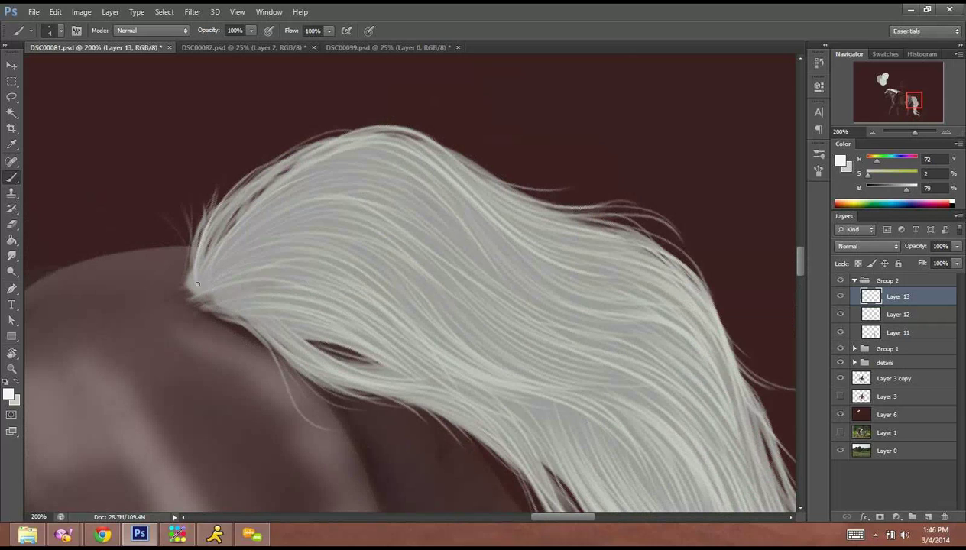
left_click_drag(246, 183, 223, 243)
left_click_drag(193, 277, 202, 202)
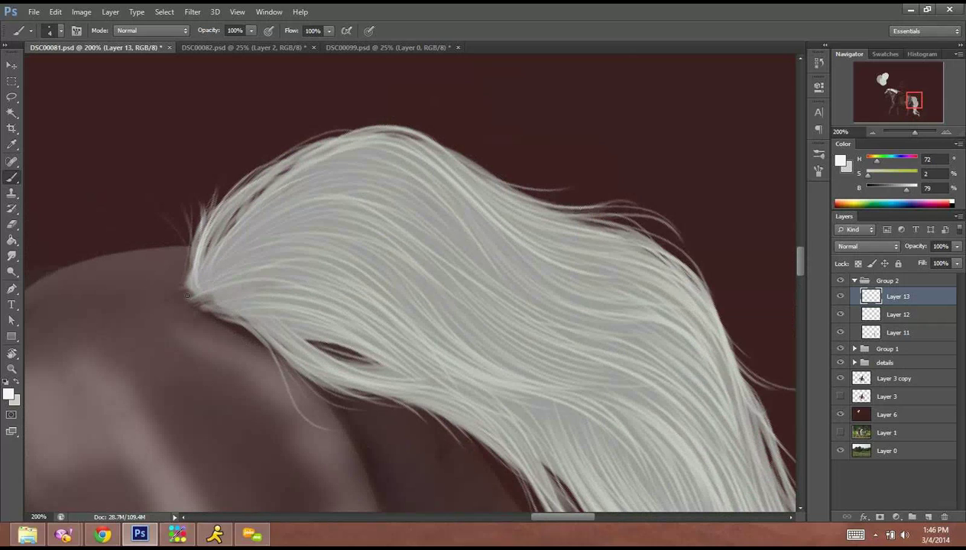
mouse_move(189, 285)
left_mouse_down()
mouse_move(176, 221)
mouse_move(161, 229)
mouse_move(192, 250)
mouse_move(213, 188)
mouse_move(196, 239)
mouse_move(294, 153)
left_mouse_up()
mouse_move(210, 244)
left_mouse_down()
mouse_move(287, 179)
mouse_move(355, 153)
left_mouse_up()
left_click_drag(211, 240, 314, 159)
left_click_drag(251, 195, 312, 150)
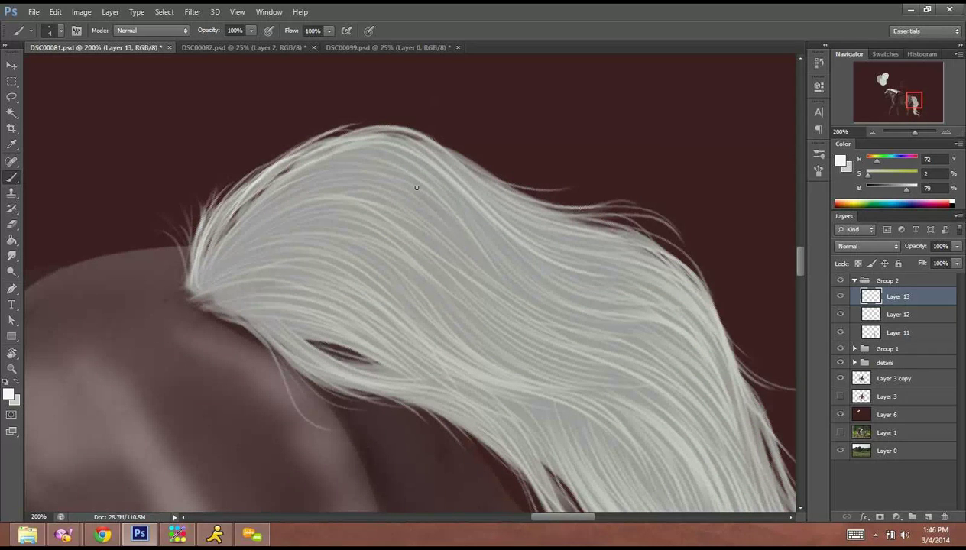
left_click_drag(208, 262, 330, 174)
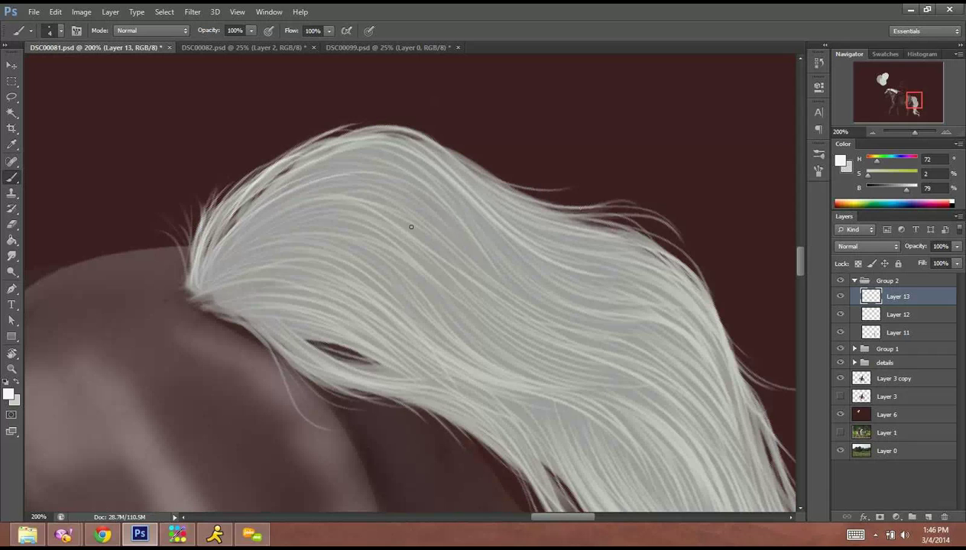
left_click_drag(275, 192, 400, 157)
Paint bright white strands from the dock along the upper side of the dark gap near the tail's underside.
mouse_move(217, 310)
left_mouse_down()
mouse_move(324, 328)
mouse_move(362, 355)
mouse_move(327, 336)
left_mouse_up()
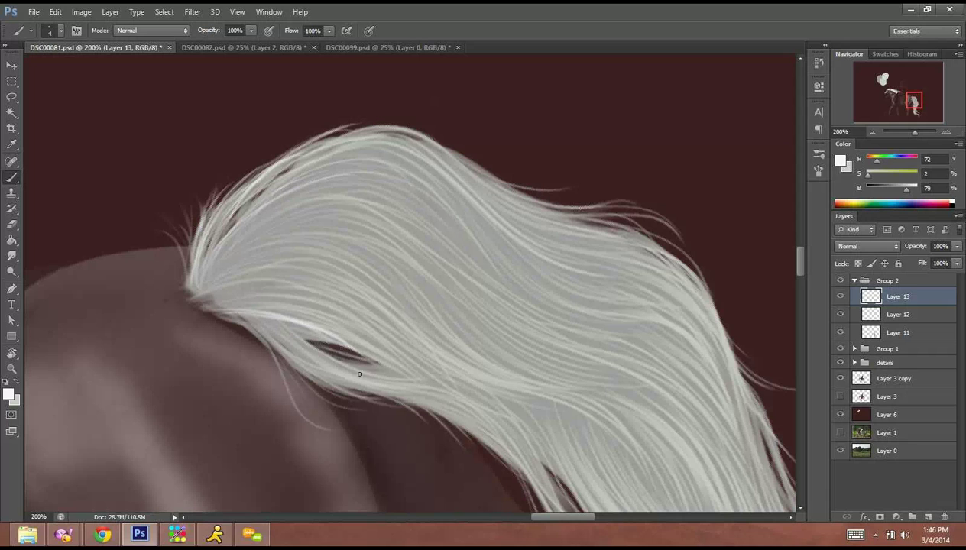
left_click_drag(249, 314, 341, 338)
left_click_drag(210, 292, 340, 327)
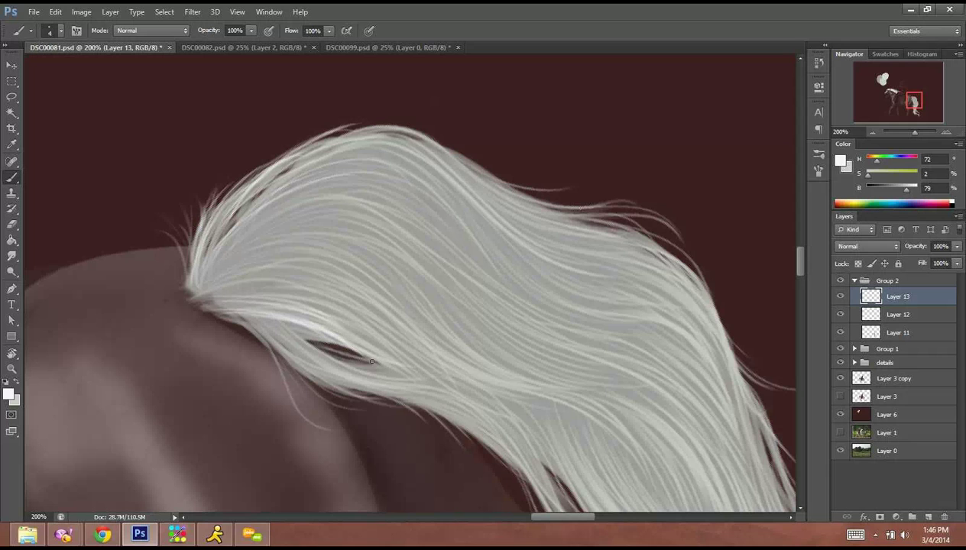
left_click_drag(248, 306, 402, 380)
mouse_move(242, 284)
left_mouse_down()
mouse_move(344, 302)
mouse_move(373, 344)
left_mouse_up()
Add curved white highlights fanning from the dock through the middle of the upper tail.
mouse_move(211, 280)
left_mouse_down()
mouse_move(270, 224)
mouse_move(377, 214)
left_mouse_up()
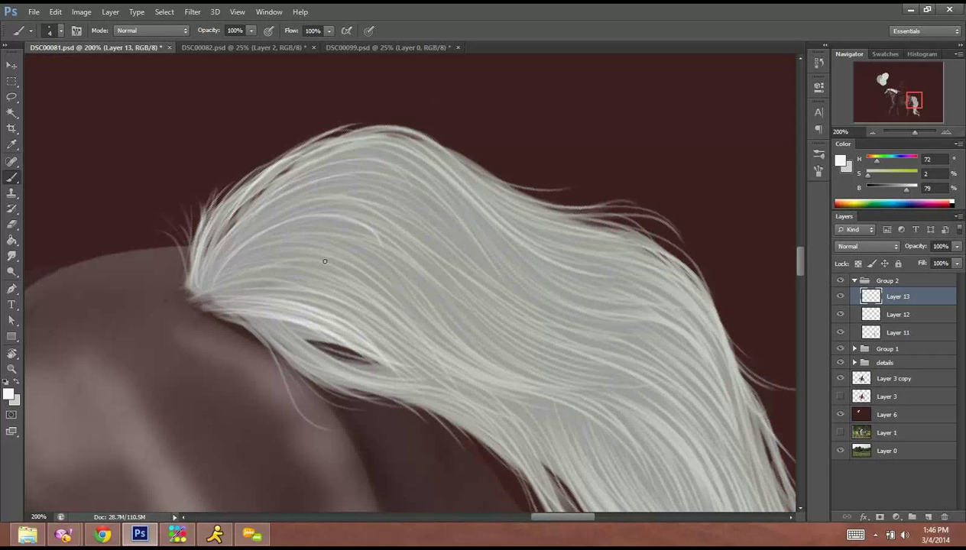
left_click_drag(212, 266, 328, 199)
left_click_drag(228, 249, 335, 194)
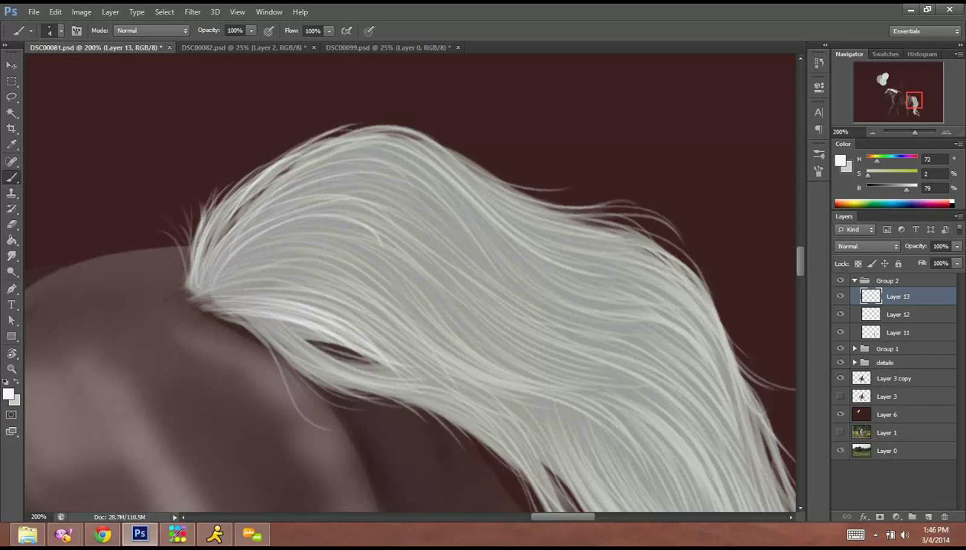
Rotate the canvas so the tail hangs downward and paint white highlights curving from the dock over its crown.
key("r")
left_click_drag(52, 359, 98, 300)
left_click_drag(122, 199, 151, 155)
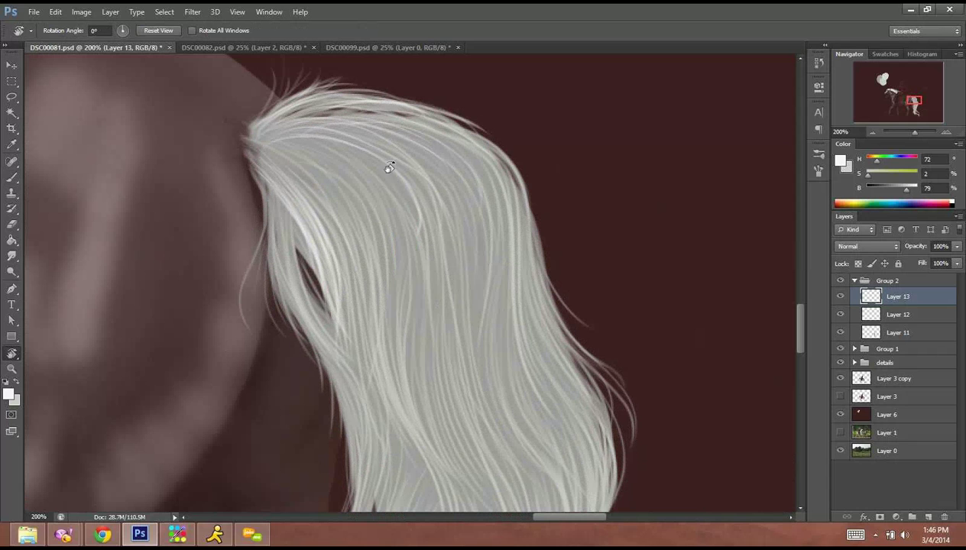
key("b")
left_click_drag(281, 144, 404, 210)
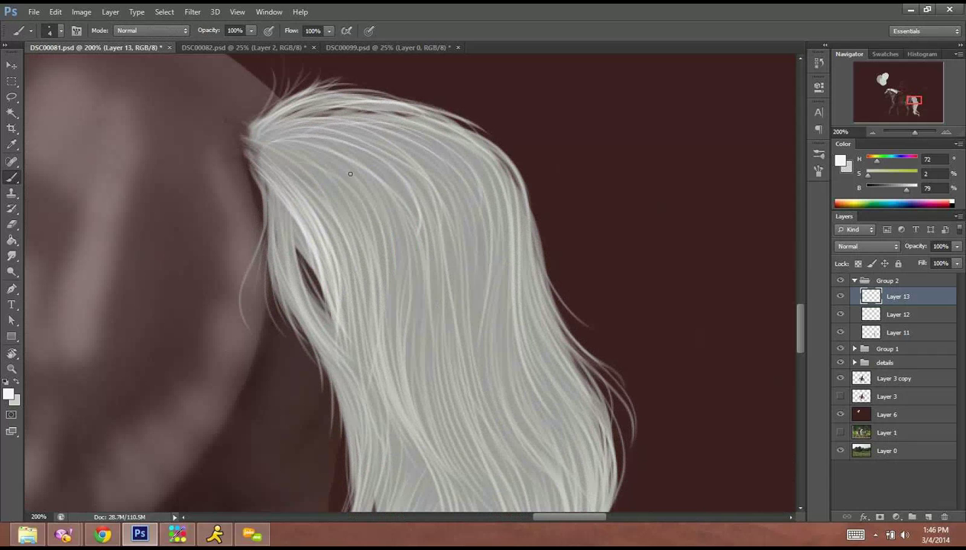
left_click_drag(320, 144, 410, 269)
mouse_move(306, 149)
left_mouse_down()
mouse_move(388, 257)
mouse_move(378, 223)
left_mouse_up()
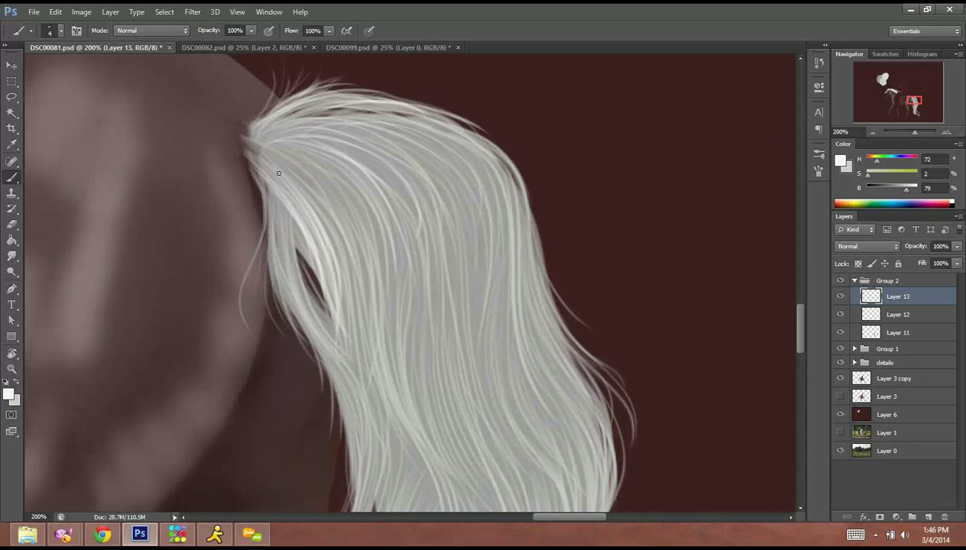
Redo the inner highlight stroke and add long white strands from the dock down the tail's inner side.
left_click_drag(307, 176, 369, 289)
key("ctrl+z")
mouse_move(269, 149)
left_mouse_down()
mouse_move(363, 308)
mouse_move(354, 288)
left_mouse_up()
mouse_move(297, 171)
left_mouse_down()
mouse_move(332, 220)
mouse_move(353, 296)
left_mouse_up()
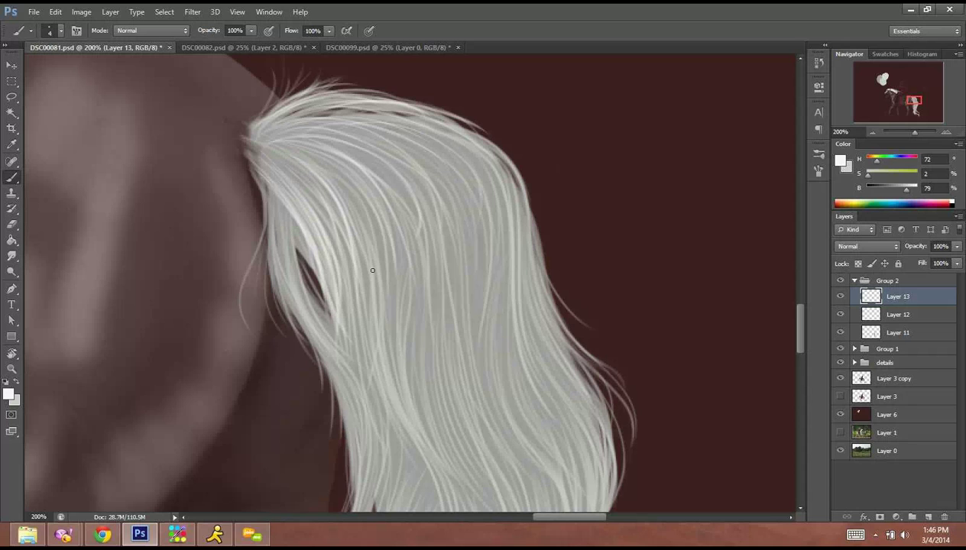
left_click_drag(311, 159, 372, 278)
left_click_drag(299, 138, 384, 272)
left_click_drag(316, 159, 410, 438)
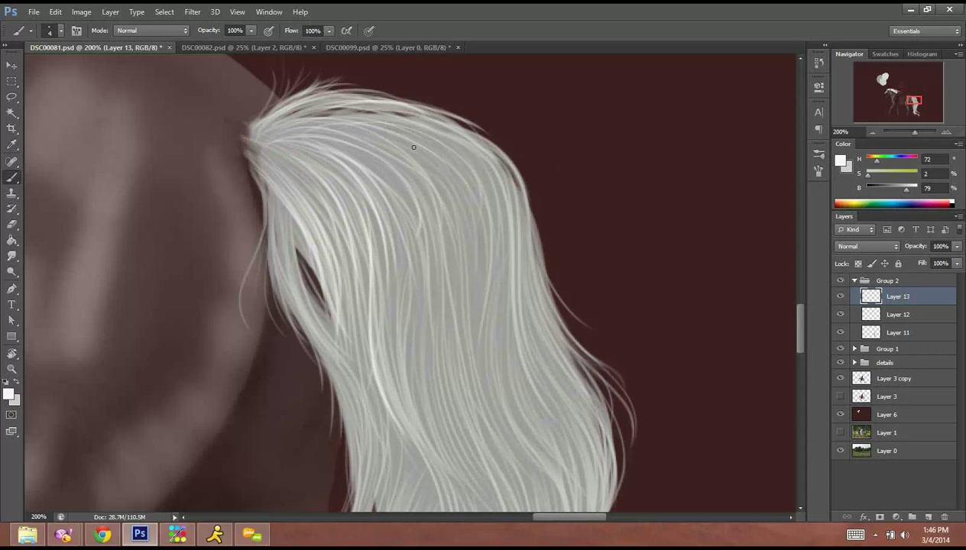
Paint white highlight strands across the centre of the upper tail, curving over the crown and downward.
left_click_drag(328, 149, 436, 235)
left_click_drag(367, 169, 432, 293)
left_click_drag(394, 191, 440, 324)
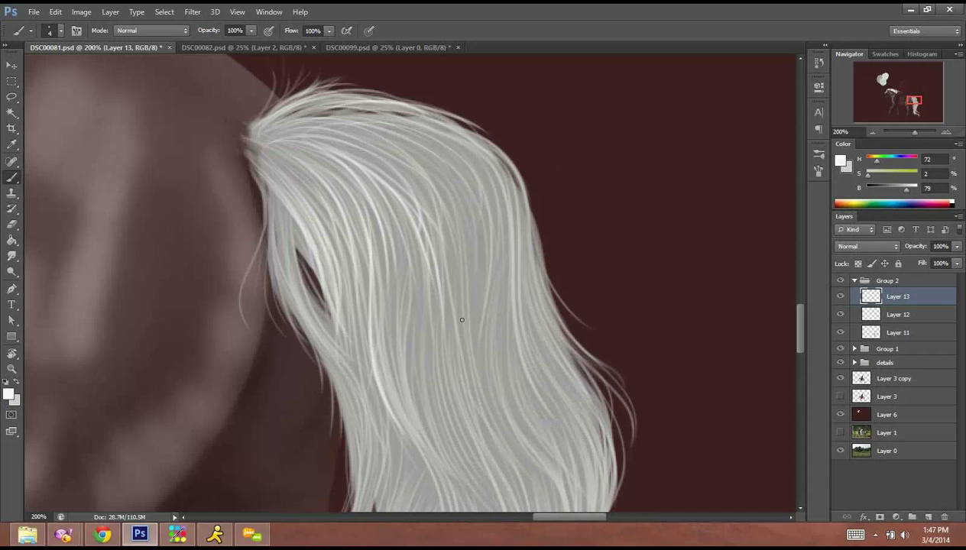
mouse_move(367, 146)
left_mouse_down()
mouse_move(438, 307)
mouse_move(356, 139)
mouse_move(462, 354)
mouse_move(407, 166)
mouse_move(471, 257)
left_mouse_up()
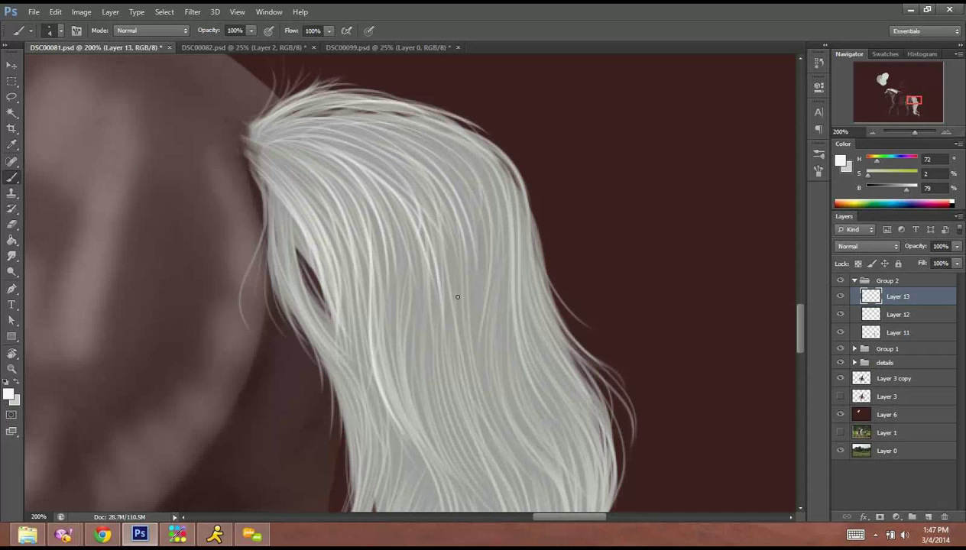
left_click_drag(379, 138, 474, 268)
left_click_drag(422, 151, 483, 257)
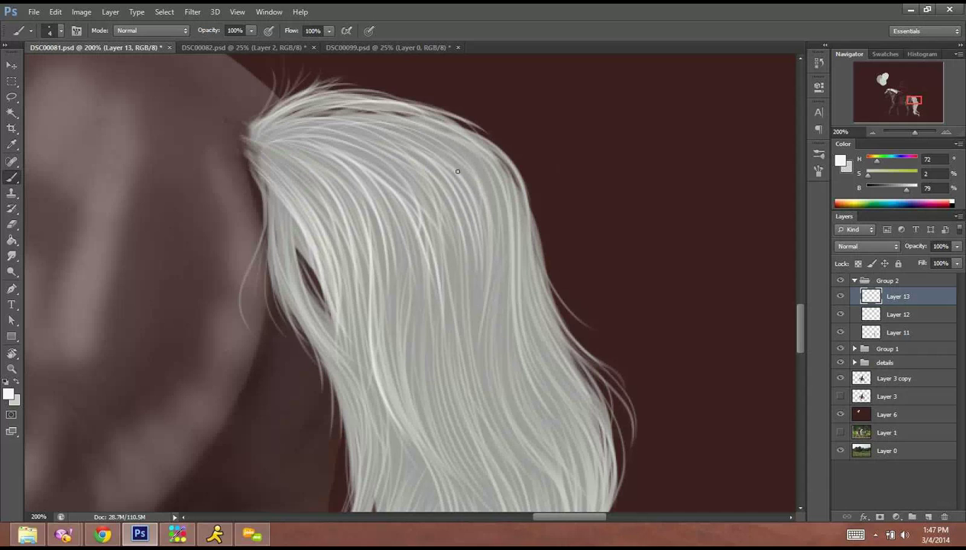
Paint long white strands from the outer crown down the outer half of the tail.
mouse_move(444, 134)
left_mouse_down()
mouse_move(501, 282)
mouse_move(498, 506)
left_mouse_up()
mouse_move(477, 146)
left_mouse_down()
mouse_move(512, 320)
mouse_move(548, 385)
left_mouse_up()
left_click_drag(469, 130, 512, 257)
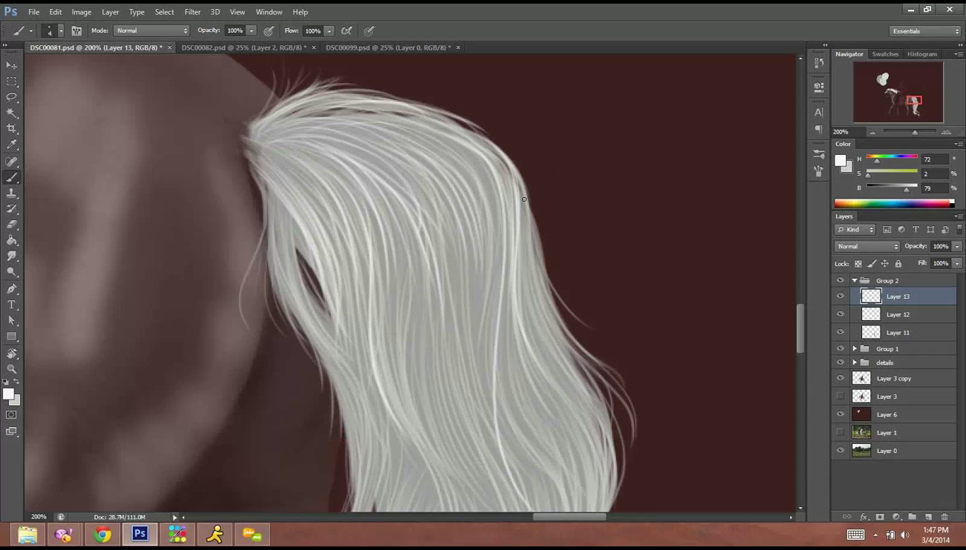
Highlight the tail's outer edge and its flyaway lock with white strands sweeping down and outward.
left_click_drag(520, 219, 555, 332)
mouse_move(529, 265)
left_mouse_down()
mouse_move(627, 373)
mouse_move(631, 430)
left_mouse_up()
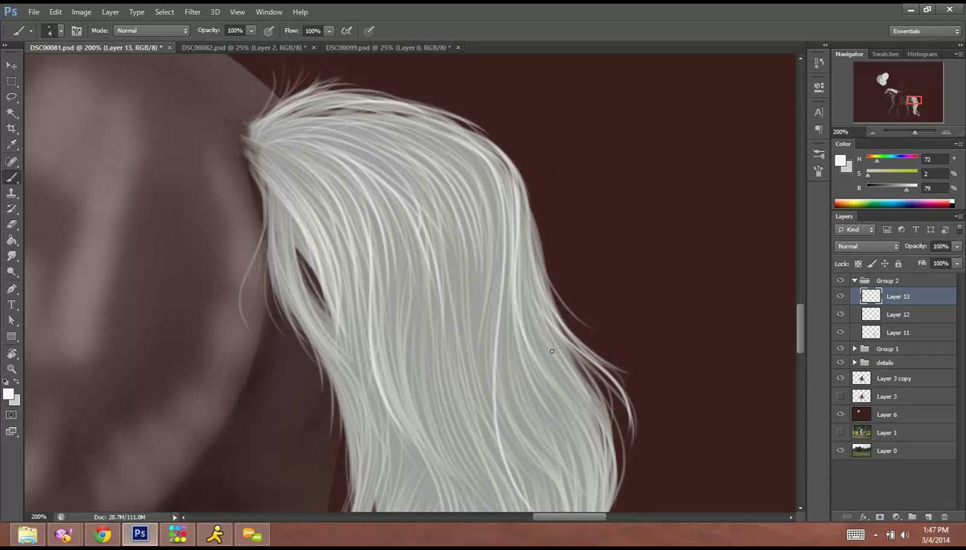
left_click_drag(521, 244, 572, 383)
left_click_drag(529, 269, 593, 407)
left_click_drag(540, 304, 590, 395)
left_click_drag(545, 337, 617, 493)
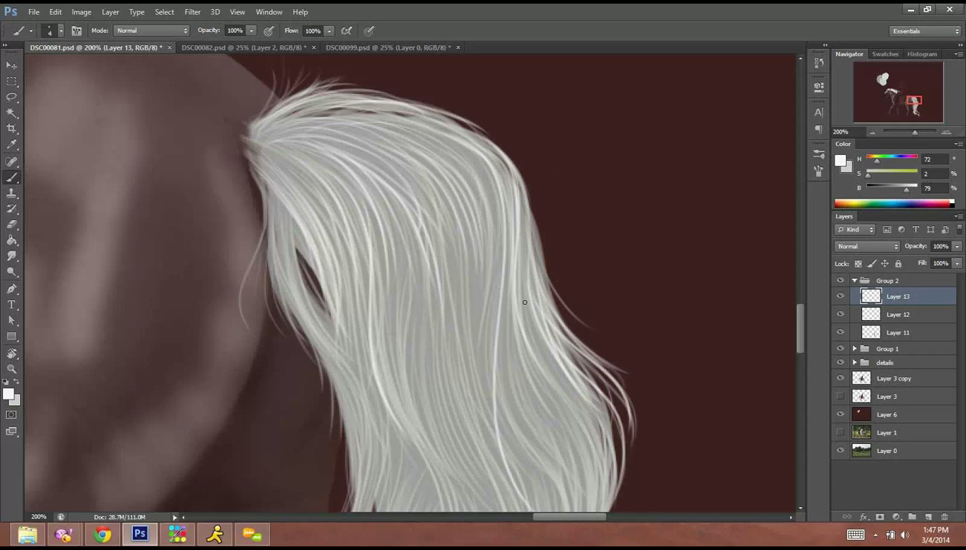
Paint white highlight strands along the outer bulge of the mid-tail, curving down and back inward, and redo one misplaced stroke.
scroll(558, 183, "down", 5)
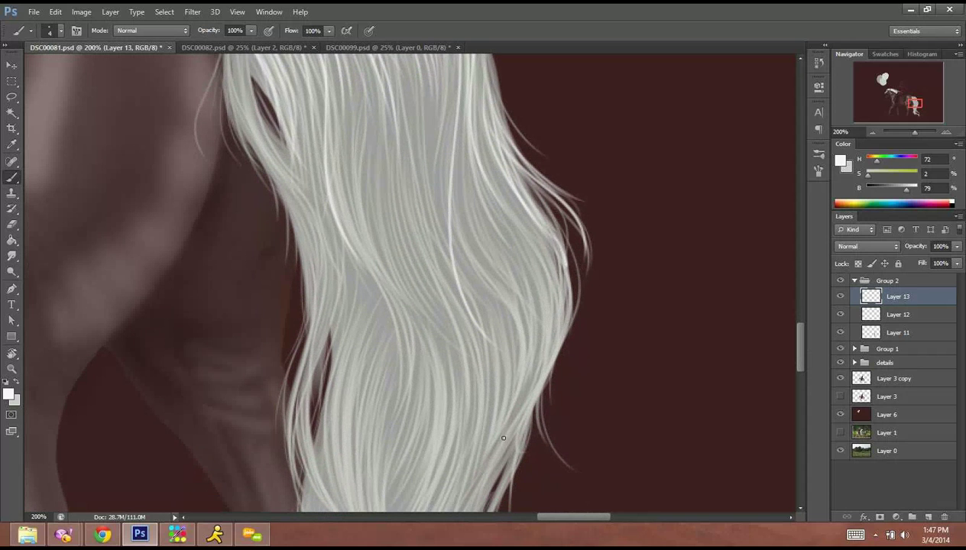
left_click_drag(566, 266, 565, 344)
mouse_move(485, 131)
left_mouse_down()
mouse_move(555, 275)
mouse_move(552, 365)
left_mouse_up()
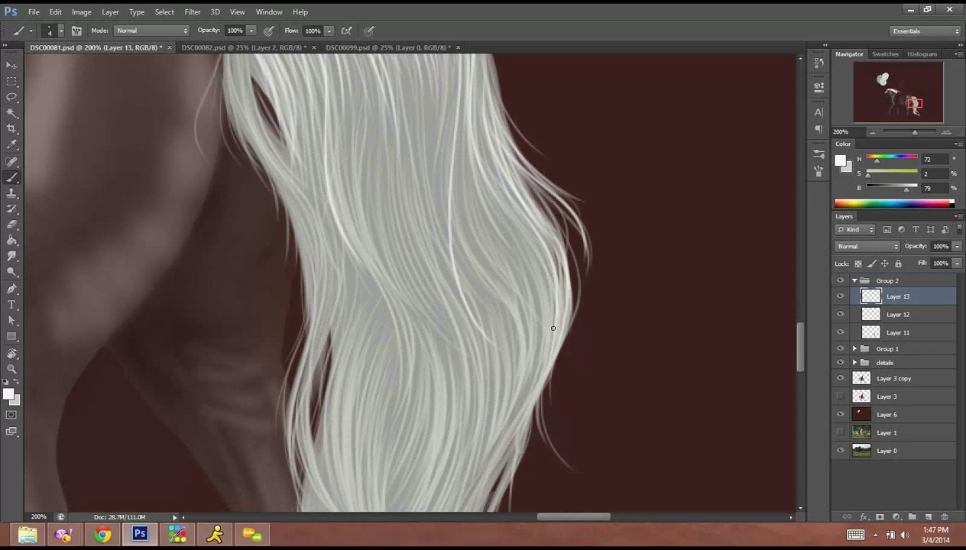
left_click_drag(510, 223, 546, 430)
key("ctrl+z")
left_click_drag(472, 113, 530, 354)
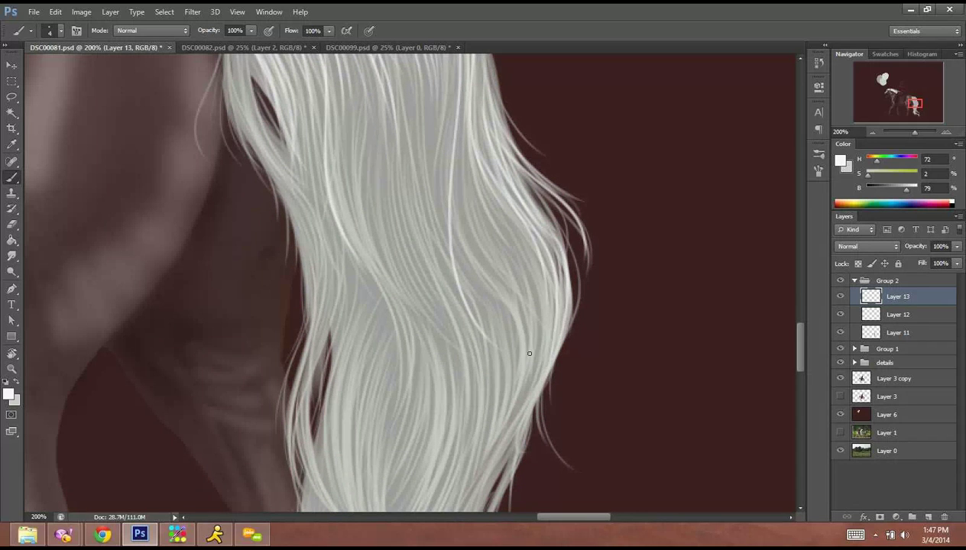
left_click_drag(507, 214, 533, 397)
mouse_move(524, 262)
left_mouse_down()
mouse_move(529, 417)
mouse_move(491, 508)
left_mouse_up()
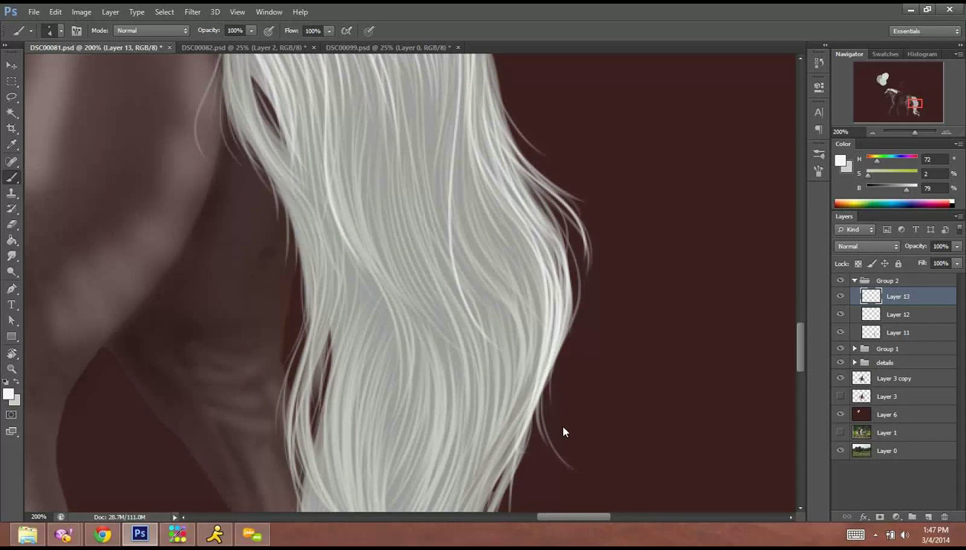
mouse_move(477, 172)
left_mouse_down()
mouse_move(507, 244)
mouse_move(531, 343)
left_mouse_up()
left_click_drag(538, 264, 517, 405)
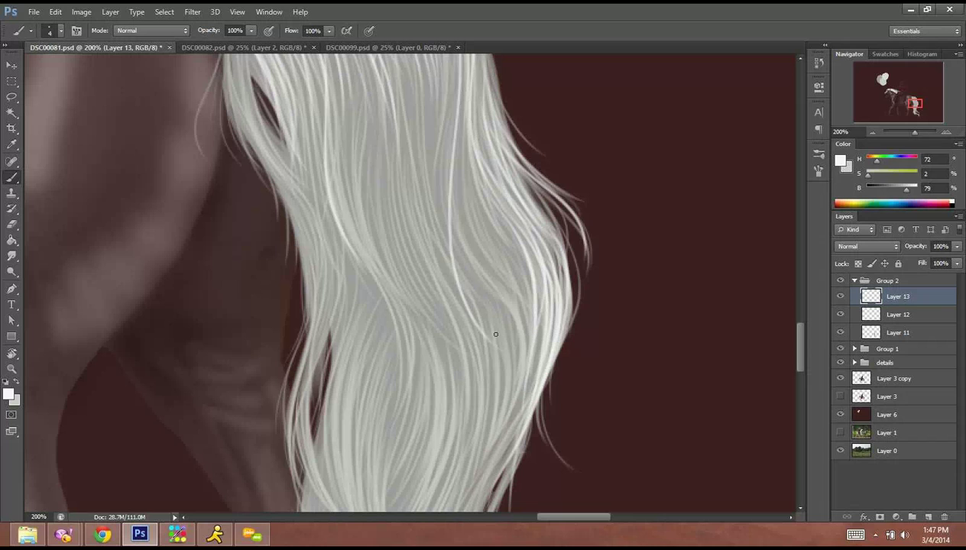
Layer curved white strands just inside the mid-tail's outer bulge, following the bend down toward the narrowing lower tail.
left_click_drag(461, 138, 488, 289)
left_click_drag(463, 225, 498, 289)
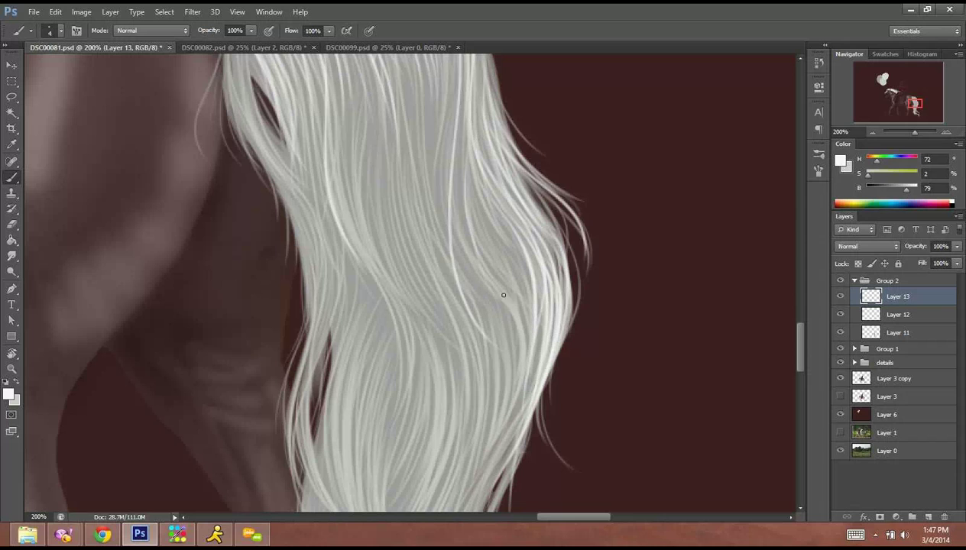
left_click_drag(455, 146, 507, 302)
left_click_drag(451, 193, 489, 283)
mouse_move(474, 170)
left_mouse_down()
mouse_move(511, 300)
mouse_move(506, 322)
left_mouse_up()
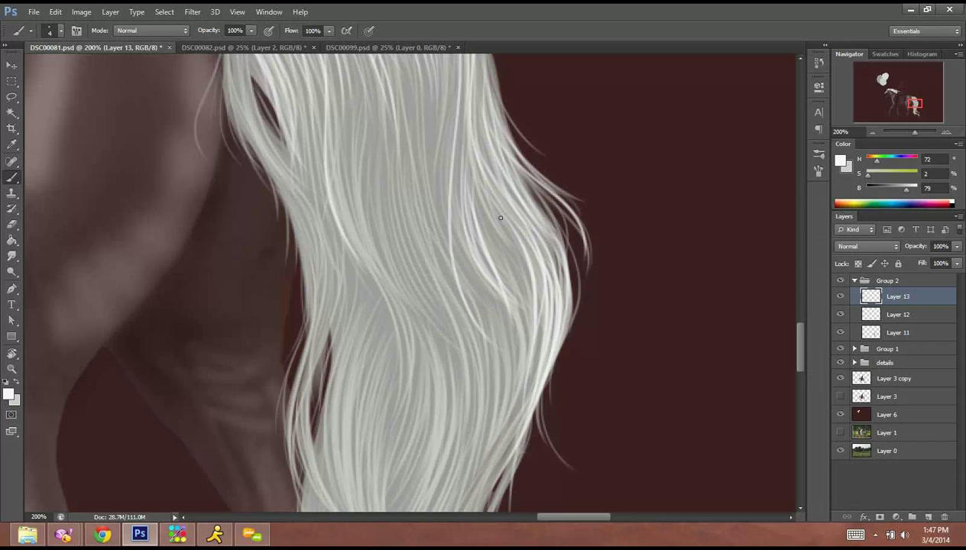
left_click_drag(489, 231, 517, 327)
left_click_drag(496, 211, 529, 335)
left_click_drag(523, 250, 519, 388)
left_click_drag(474, 203, 517, 297)
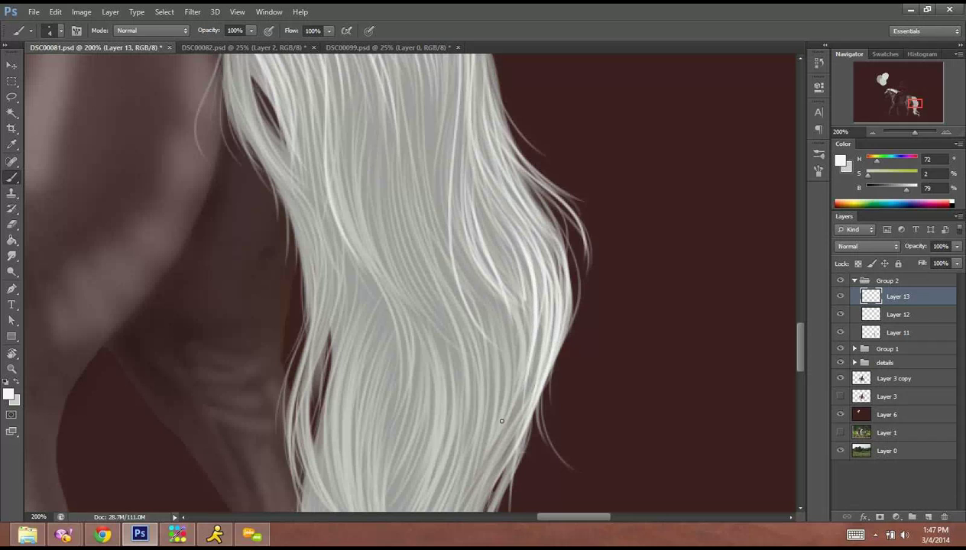
mouse_move(495, 232)
left_mouse_down()
mouse_move(513, 393)
mouse_move(494, 506)
left_mouse_up()
Add long white strands from the centre of the tail's crown down into the mid-tail.
left_click_drag(436, 149, 511, 283)
mouse_move(382, 89)
left_mouse_down()
mouse_move(466, 202)
mouse_move(422, 154)
mouse_move(468, 298)
left_mouse_up()
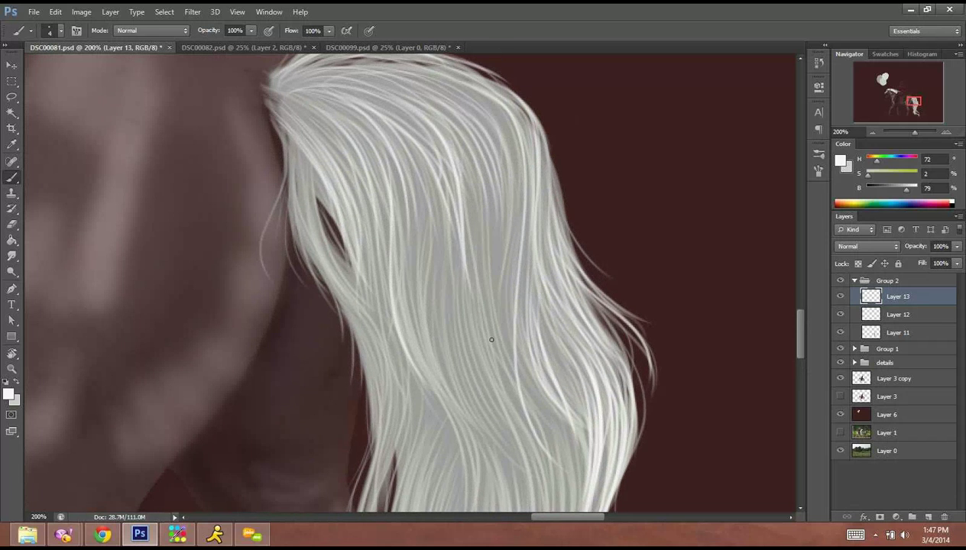
mouse_move(447, 91)
left_mouse_down()
mouse_move(493, 208)
mouse_move(468, 267)
left_mouse_up()
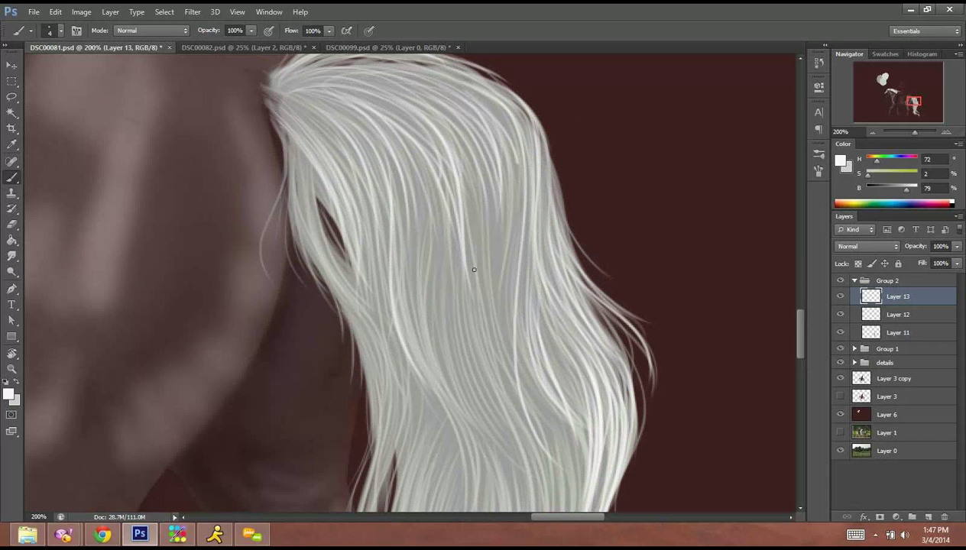
mouse_move(477, 93)
left_mouse_down()
mouse_move(517, 243)
mouse_move(503, 399)
left_mouse_up()
left_click_drag(509, 281, 511, 138)
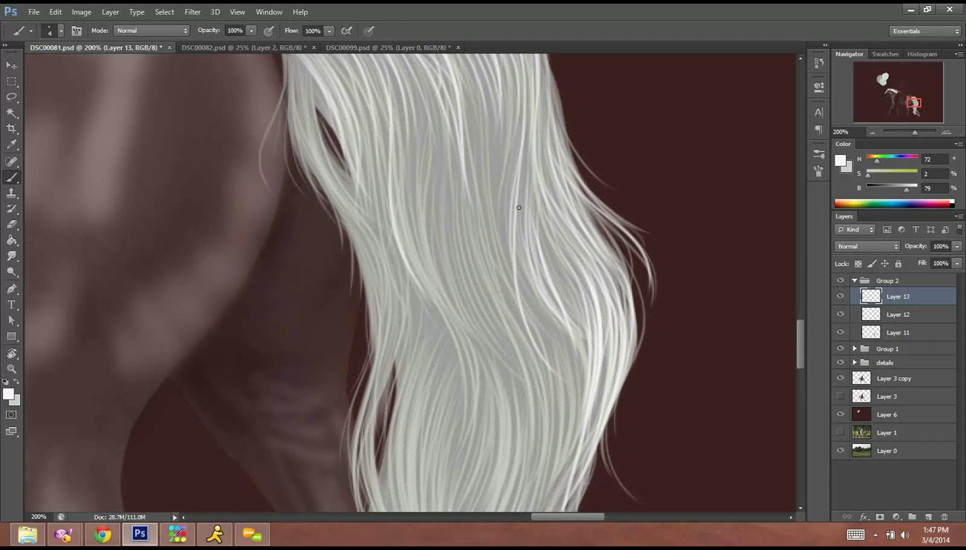
Paint white strands sweeping from the middle of the tail outward into the bend, and extend one down the lower tail.
mouse_move(518, 207)
left_mouse_down()
mouse_move(546, 327)
mouse_move(561, 329)
left_mouse_up()
left_click_drag(516, 230, 558, 347)
left_click_drag(514, 262, 576, 393)
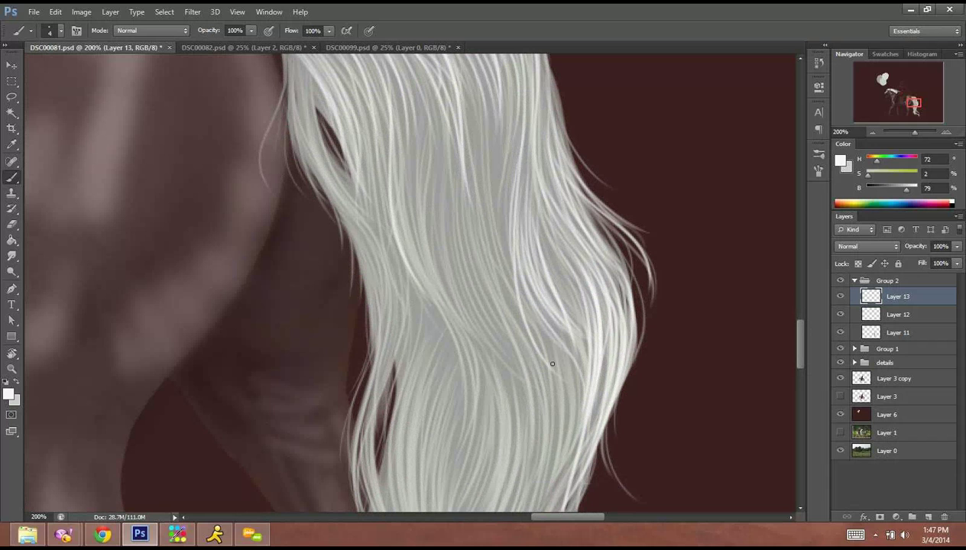
mouse_move(540, 335)
left_mouse_down()
mouse_move(554, 514)
mouse_move(557, 385)
mouse_move(535, 508)
left_mouse_up()
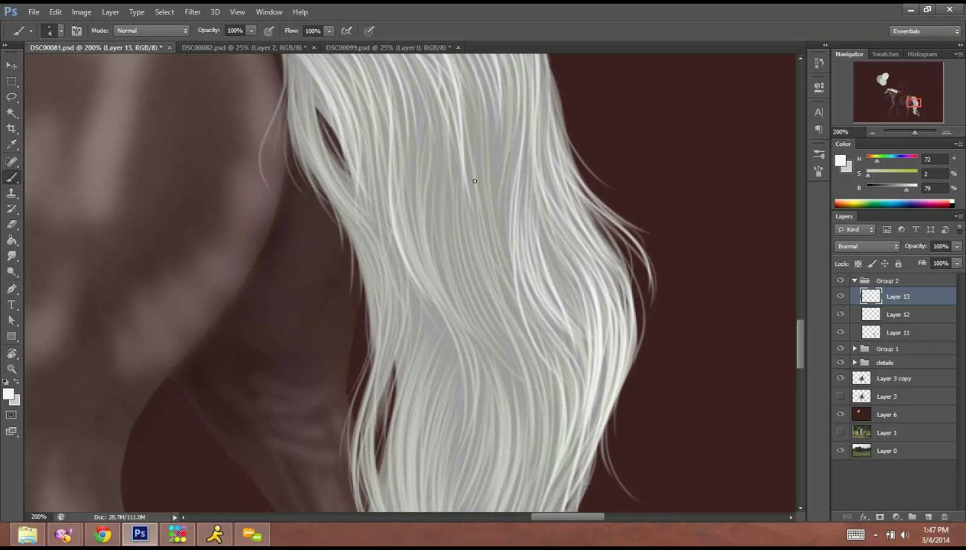
Fill the centre of the mid-tail with long white strands running downward and curving slightly toward the outer side.
left_click_drag(450, 180, 447, 191)
mouse_move(476, 118)
left_mouse_down()
mouse_move(505, 305)
mouse_move(498, 259)
left_mouse_up()
mouse_move(490, 145)
left_mouse_down()
mouse_move(505, 281)
mouse_move(503, 260)
mouse_move(494, 305)
mouse_move(520, 359)
left_mouse_up()
left_click_drag(464, 164, 523, 394)
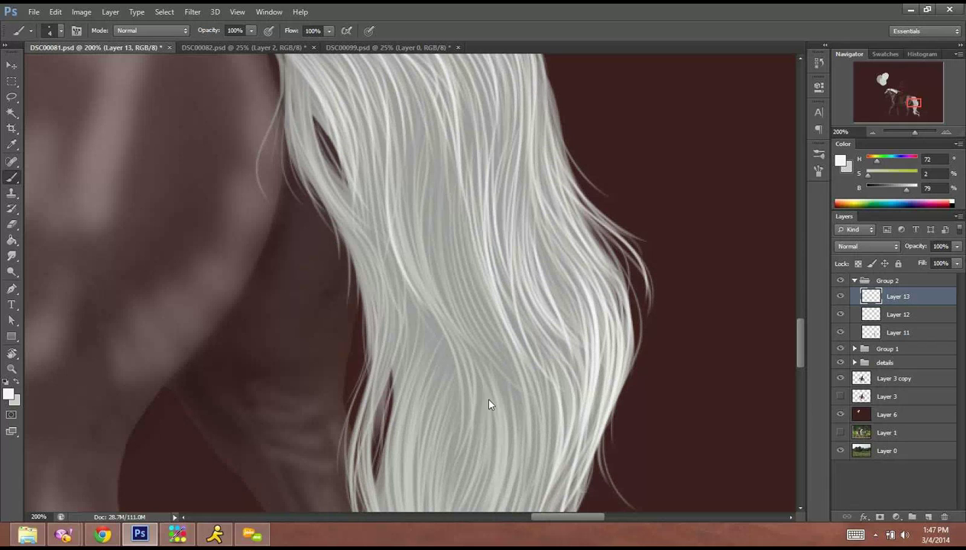
left_click_drag(469, 191, 513, 387)
mouse_move(442, 184)
left_mouse_down()
mouse_move(487, 359)
mouse_move(504, 374)
left_mouse_up()
mouse_move(436, 159)
left_mouse_down()
mouse_move(437, 203)
mouse_move(474, 338)
mouse_move(454, 318)
mouse_move(481, 333)
left_mouse_up()
left_click_drag(452, 186, 494, 419)
left_click_drag(427, 115, 419, 268)
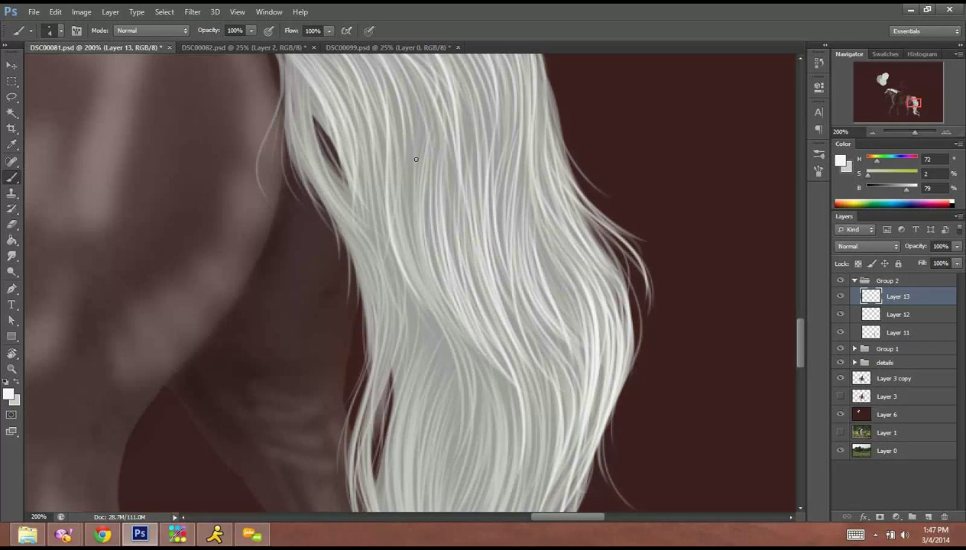
Paint white strands down the inner half of the mid-tail and continue the central lock in a curve toward the lower tail.
left_click_drag(413, 158, 443, 310)
mouse_move(417, 136)
left_mouse_down()
mouse_move(444, 314)
mouse_move(455, 329)
left_mouse_up()
left_click_drag(390, 233, 465, 447)
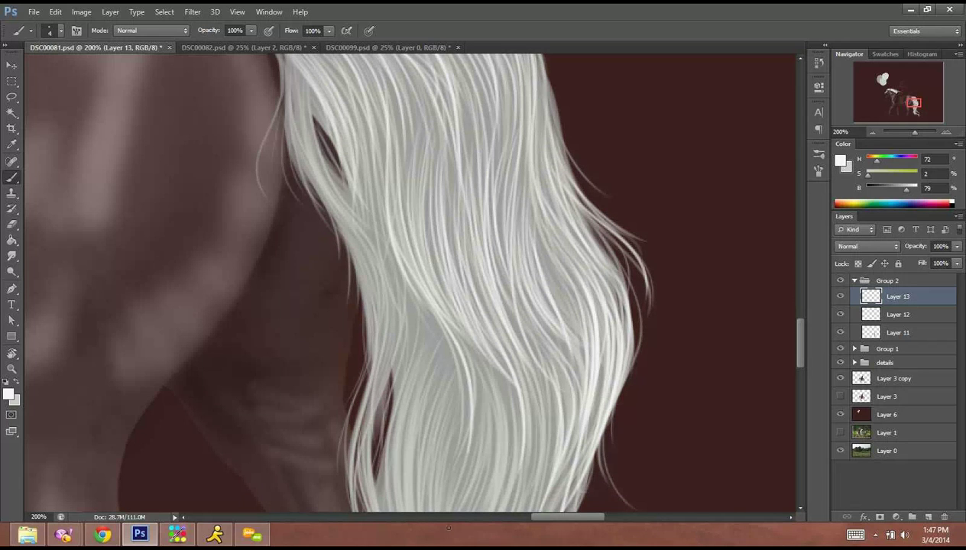
left_click_drag(467, 367, 454, 540)
mouse_move(461, 332)
left_mouse_down()
mouse_move(404, 187)
mouse_move(414, 399)
left_mouse_up()
left_click_drag(396, 211, 385, 416)
left_click_drag(399, 234, 401, 393)
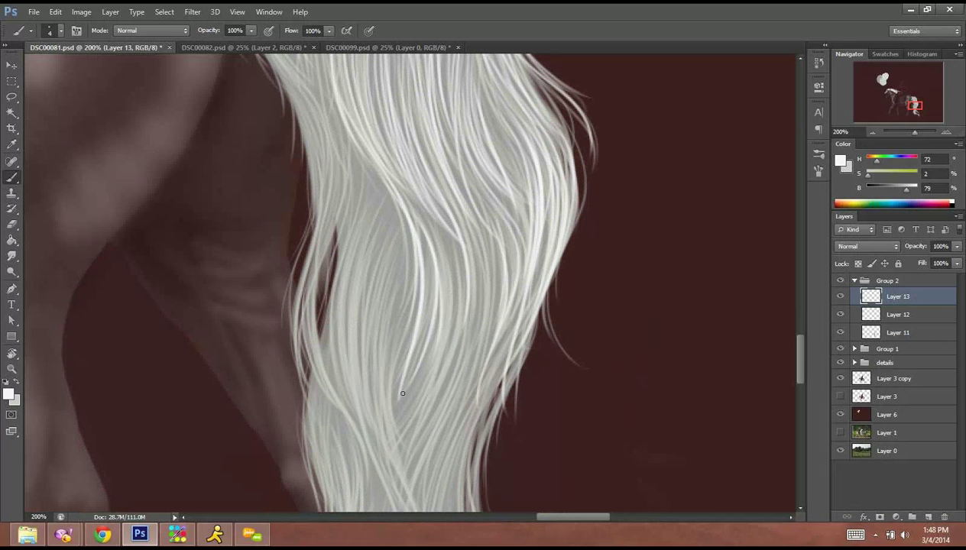
Highlight the centre of the lower tail with white strands that bow outward and taper back inward.
left_click_drag(418, 211, 437, 348)
mouse_move(439, 242)
left_mouse_down()
mouse_move(448, 354)
mouse_move(447, 338)
left_mouse_up()
left_click_drag(445, 338, 425, 404)
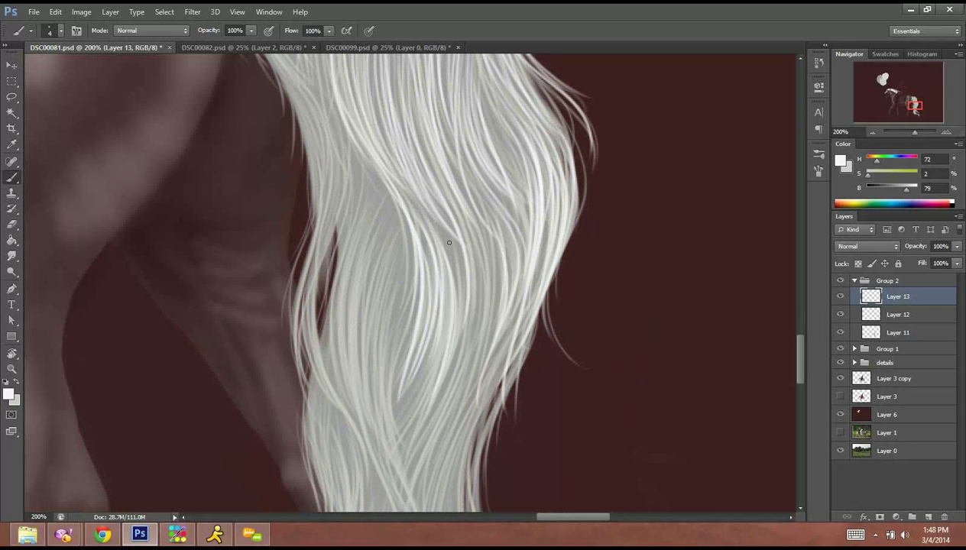
left_click_drag(437, 263, 462, 504)
left_click_drag(459, 243, 447, 386)
left_click_drag(471, 235, 489, 379)
left_click_drag(471, 262, 446, 479)
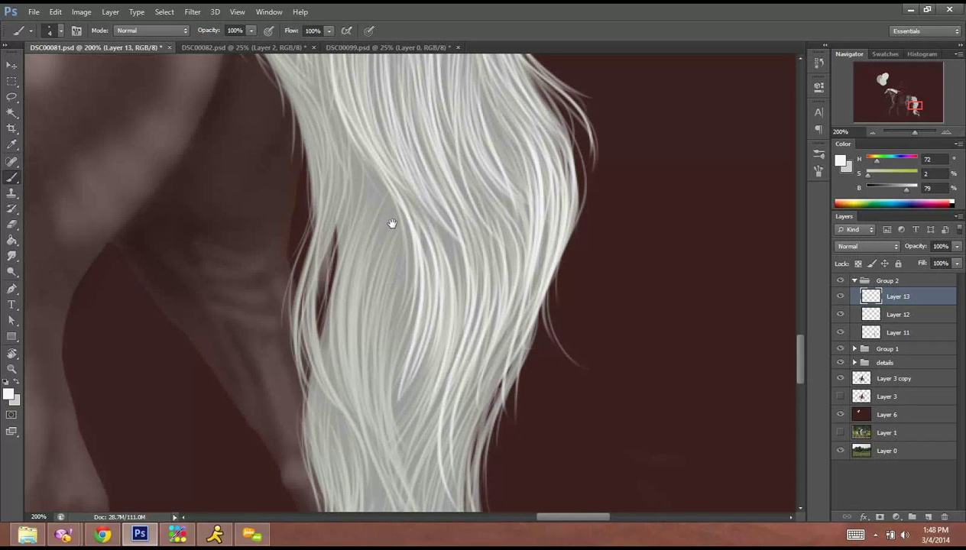
left_click_drag(430, 314, 481, 453)
Paint white strands beside and below the dark gap on the tail's inner side, sweeping down toward the centre.
left_click_drag(367, 169, 384, 200)
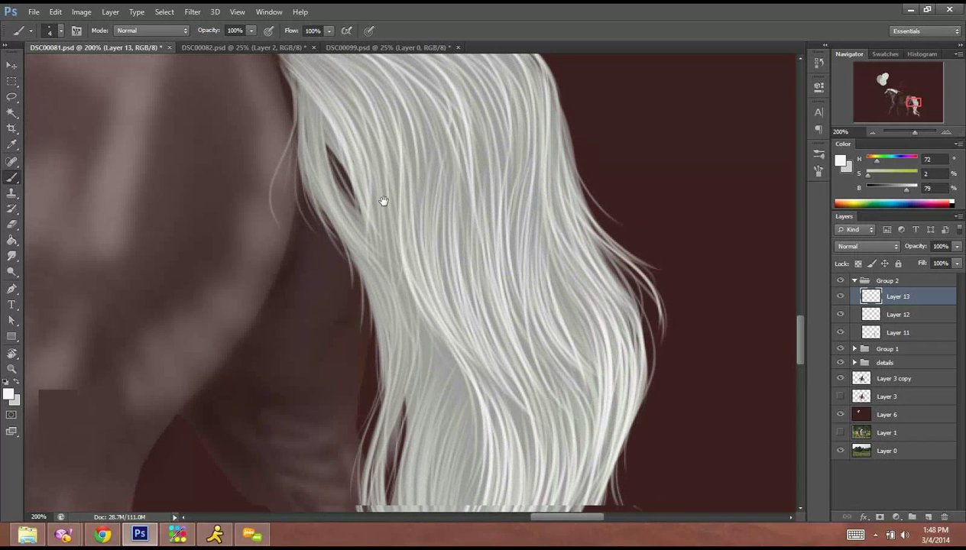
left_click_drag(367, 140, 383, 231)
left_click_drag(371, 136, 392, 303)
mouse_move(385, 185)
left_mouse_down()
mouse_move(406, 298)
mouse_move(392, 271)
mouse_move(440, 402)
left_mouse_up()
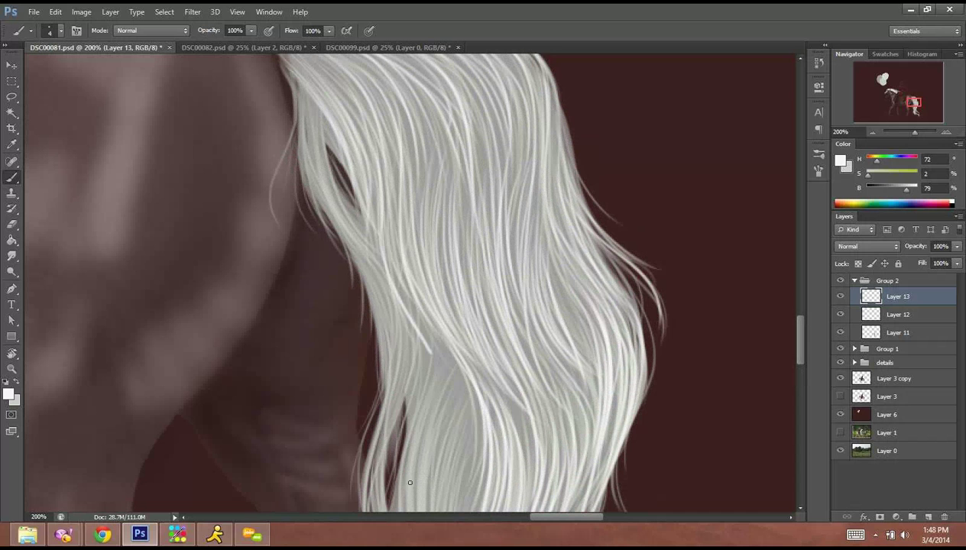
left_click_drag(384, 228, 441, 339)
left_click_drag(382, 250, 434, 377)
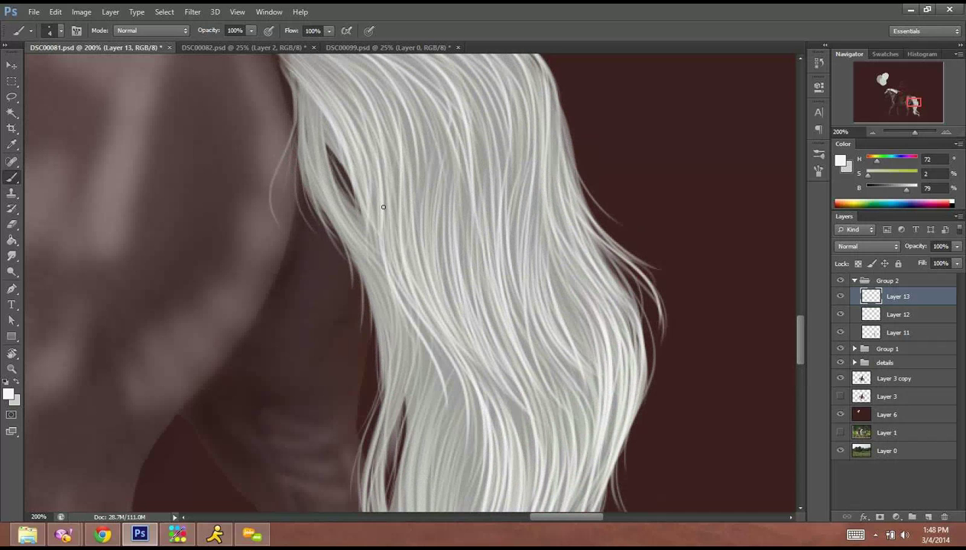
left_click_drag(383, 206, 409, 279)
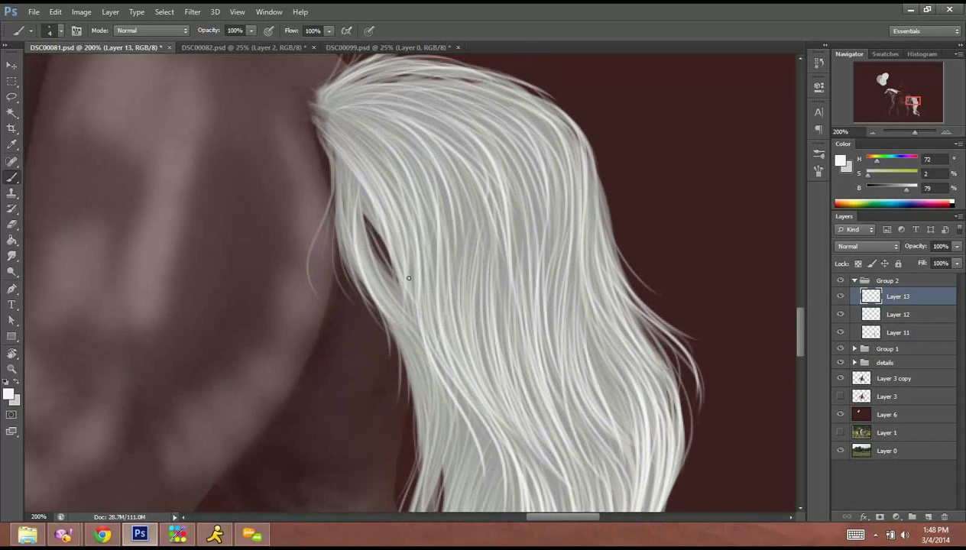
Highlight the narrow inner lock beside the dark gap and add a flyaway strand over the horse's hindquarter.
mouse_move(342, 208)
left_mouse_down()
mouse_move(406, 354)
mouse_move(418, 419)
left_mouse_up()
left_click_drag(339, 168, 385, 300)
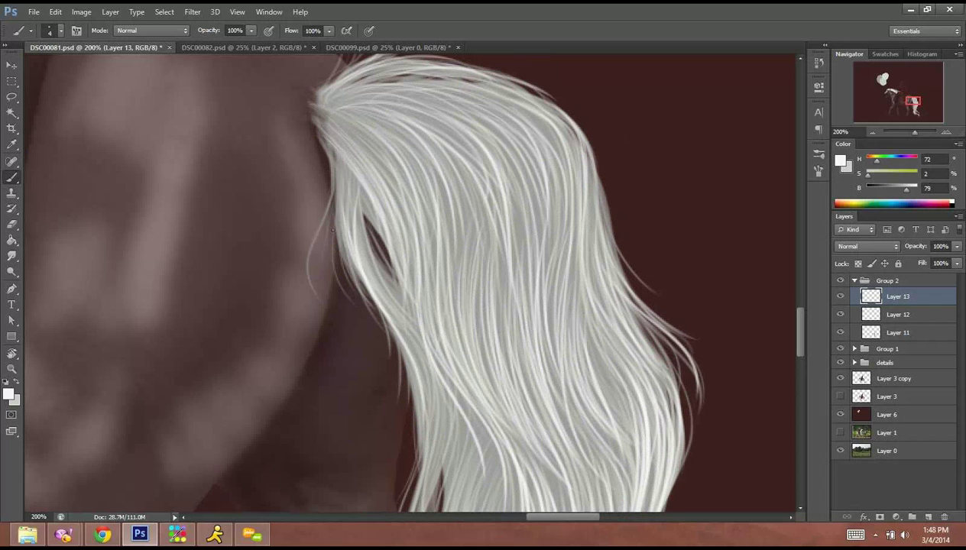
left_click_drag(328, 151, 293, 278)
mouse_move(336, 160)
left_mouse_down()
mouse_move(349, 252)
mouse_move(382, 289)
left_mouse_up()
left_click_drag(353, 176, 402, 308)
Paint white strands down the tail's inner edge below the upper gap, replacing the first attempt.
left_click_drag(347, 217, 405, 436)
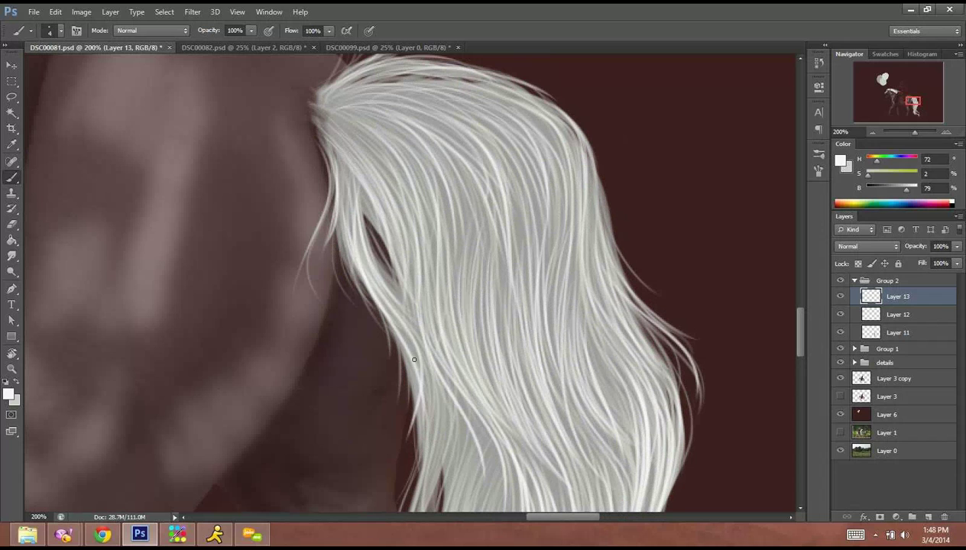
key("ctrl+z")
left_click_drag(368, 269, 422, 448)
left_click_drag(401, 312, 423, 440)
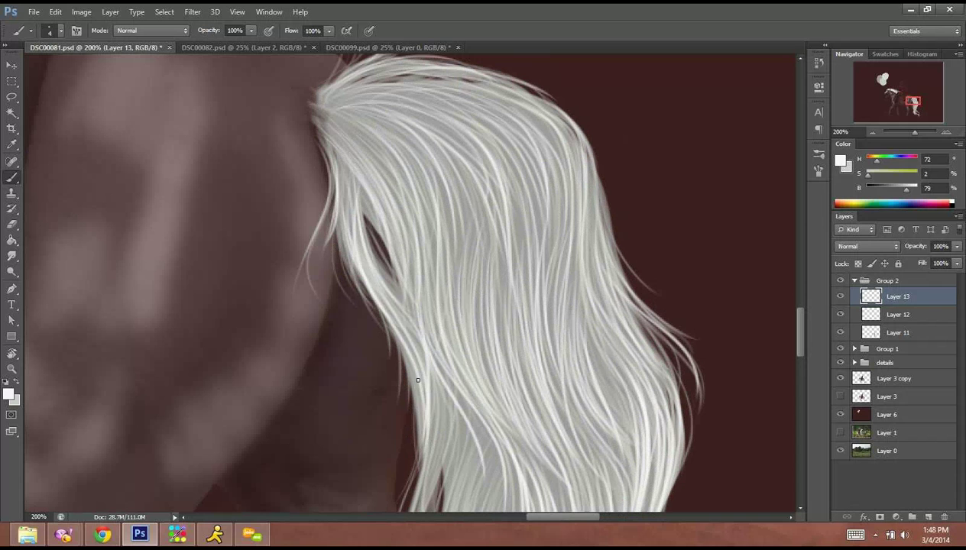
mouse_move(381, 278)
left_mouse_down()
mouse_move(412, 324)
mouse_move(427, 468)
left_mouse_up()
Undo the stray inner-edge stroke and add white strands around the lower dark gap on the tail's inner side.
mouse_move(424, 277)
left_mouse_down()
mouse_move(433, 200)
mouse_move(404, 375)
left_mouse_up()
left_click_drag(438, 231, 423, 361)
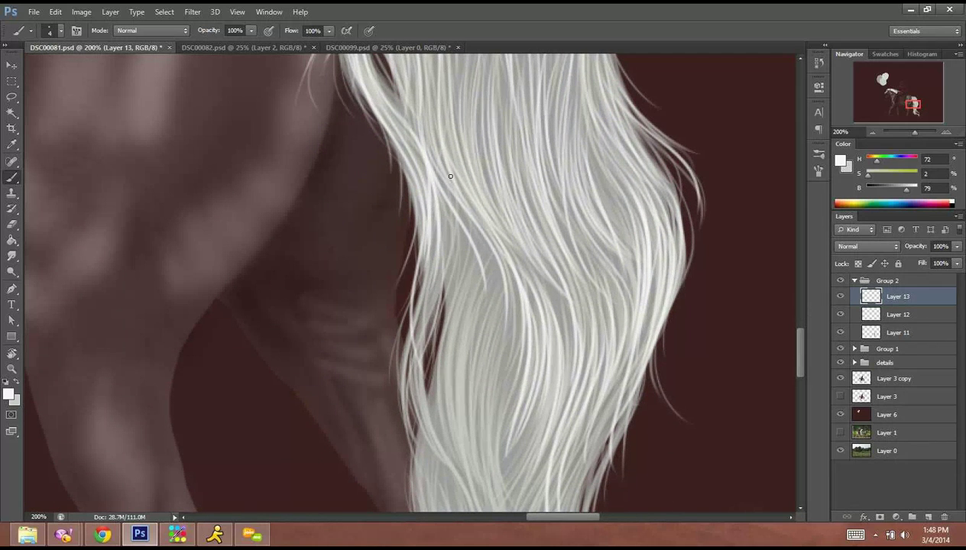
key("ctrl+z")
mouse_move(430, 221)
left_mouse_down()
mouse_move(398, 326)
mouse_move(459, 483)
left_mouse_up()
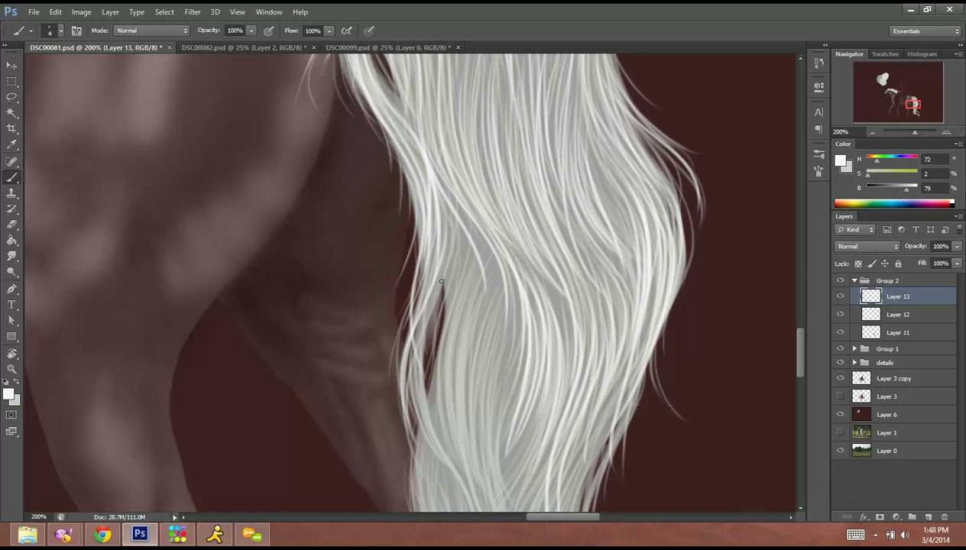
left_click_drag(441, 278, 447, 464)
mouse_move(452, 362)
left_mouse_down()
mouse_move(424, 207)
mouse_move(376, 280)
left_mouse_up()
left_click_drag(454, 279, 396, 422)
left_click_drag(393, 146, 384, 315)
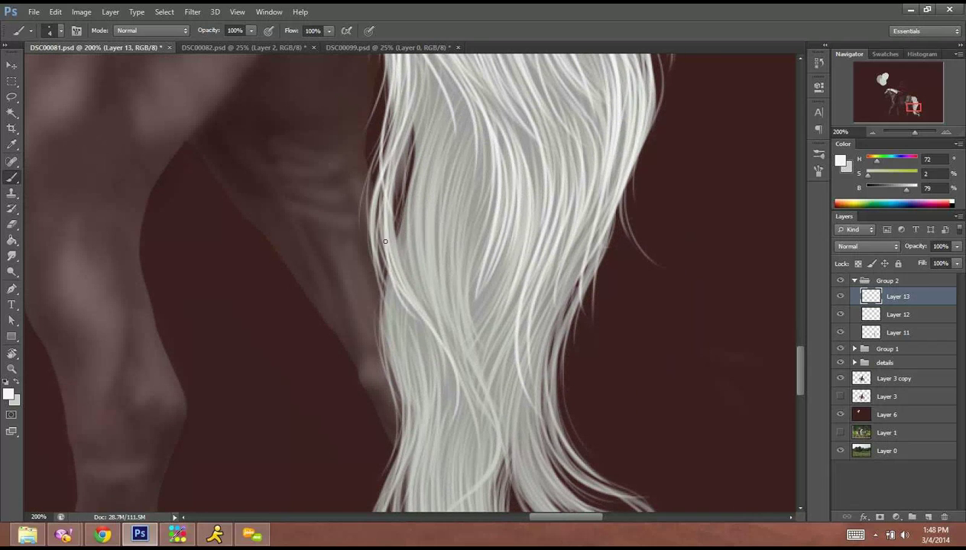
Brighten the thin inner lock beside the lower gap with white strands curving down toward the tail's centre.
left_click_drag(385, 242, 419, 312)
left_click_drag(414, 107, 436, 291)
left_click_drag(399, 146, 466, 332)
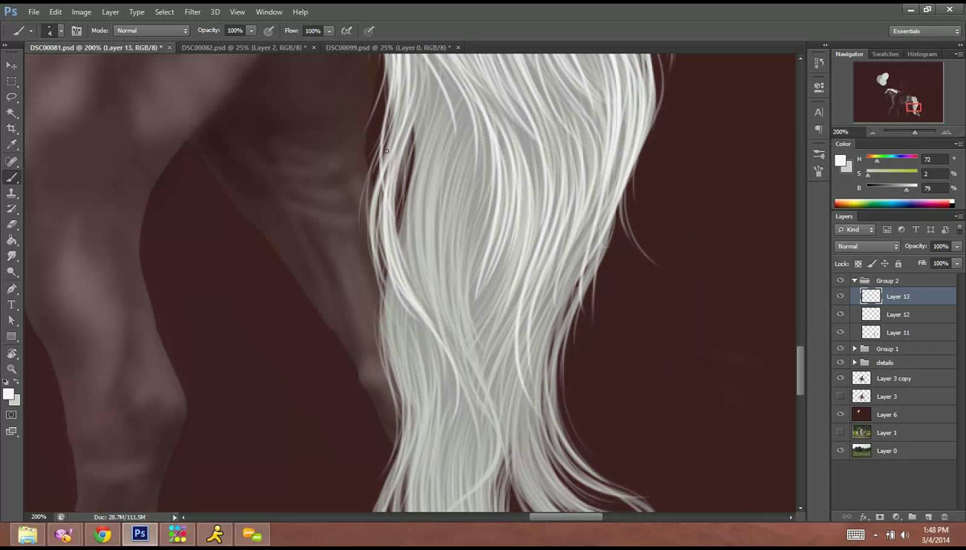
left_click_drag(390, 179, 373, 303)
left_click_drag(411, 153, 402, 203)
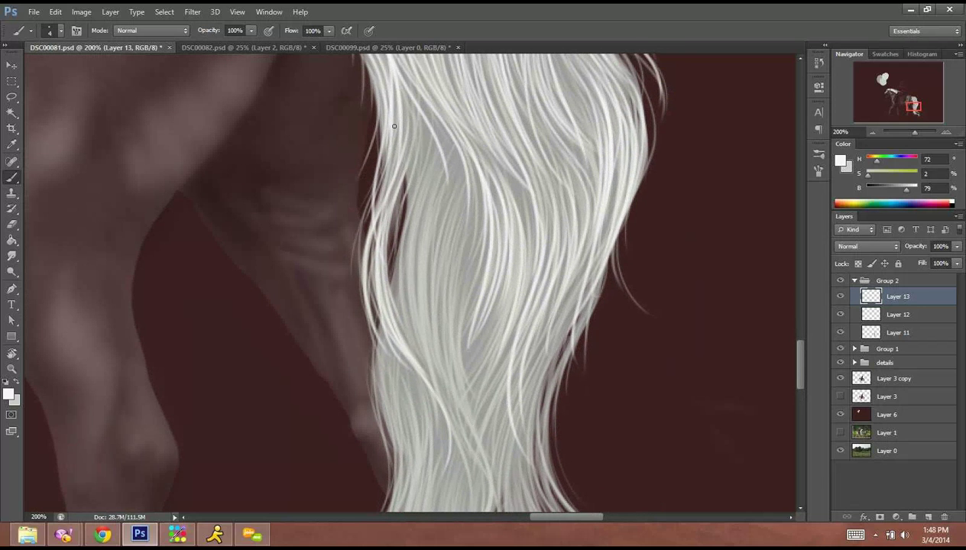
Paint long white strands from above the lower gap down the inner half of the lower tail, converging near the crossing lock.
left_click_drag(403, 112, 385, 210)
left_click_drag(411, 107, 378, 230)
left_click_drag(425, 123, 401, 324)
mouse_move(419, 153)
left_mouse_down()
mouse_move(401, 325)
mouse_move(409, 333)
left_mouse_up()
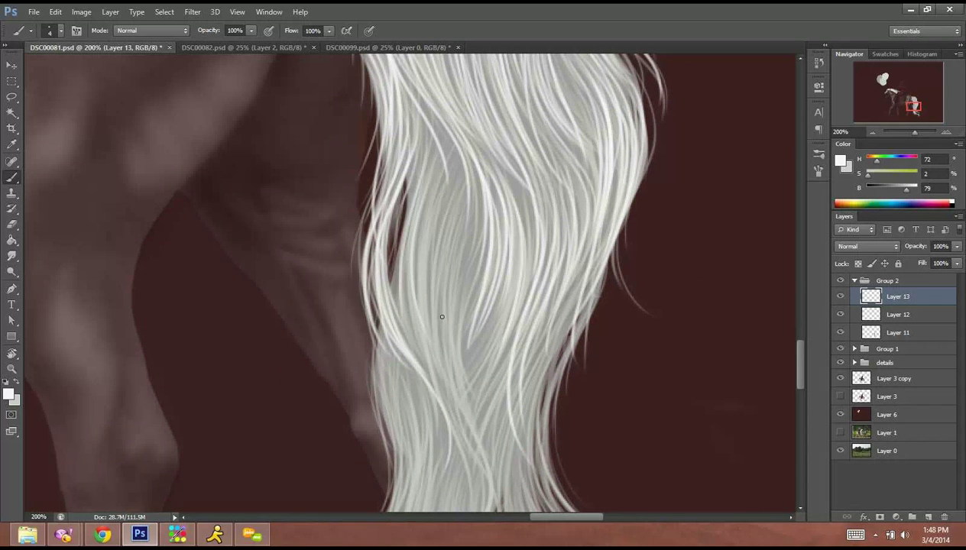
left_click_drag(432, 202, 405, 361)
left_click_drag(421, 220, 401, 351)
mouse_move(441, 191)
left_mouse_down()
mouse_move(415, 364)
mouse_move(424, 378)
left_mouse_up()
mouse_move(450, 153)
left_mouse_down()
mouse_move(412, 350)
mouse_move(431, 390)
left_mouse_up()
left_click_drag(465, 170, 439, 388)
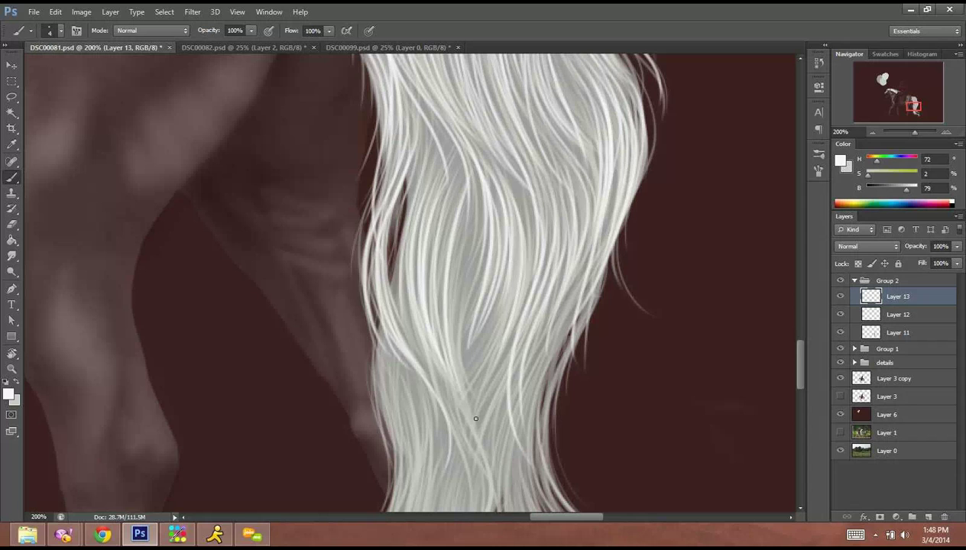
left_click_drag(450, 185, 442, 405)
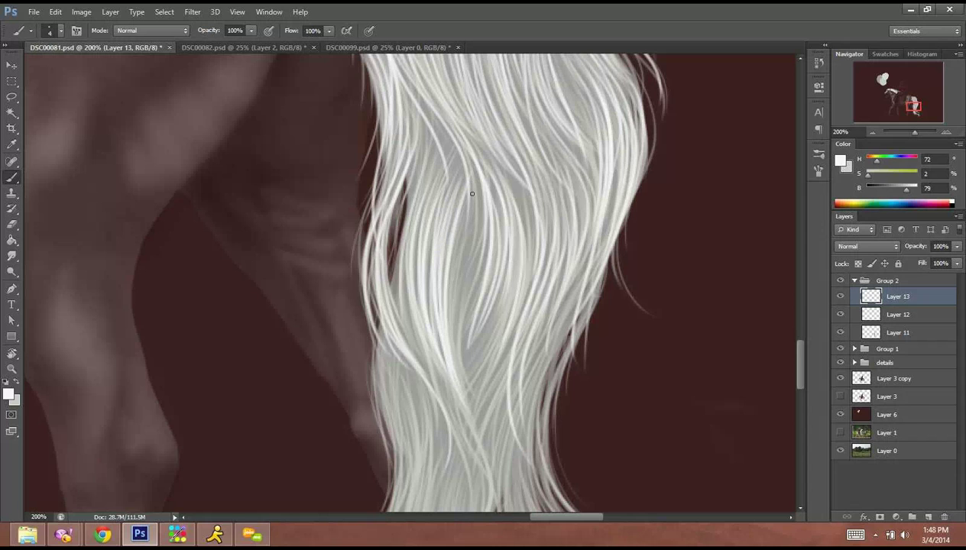
Highlight the crossing lock in the lower tail with long white strands running down toward the tail's flared end.
left_click_drag(462, 202, 483, 434)
left_click_drag(441, 276, 493, 509)
left_click_drag(487, 359, 450, 146)
left_click_drag(396, 162, 438, 271)
mouse_move(405, 205)
left_mouse_down()
mouse_move(446, 284)
mouse_move(393, 189)
left_mouse_up()
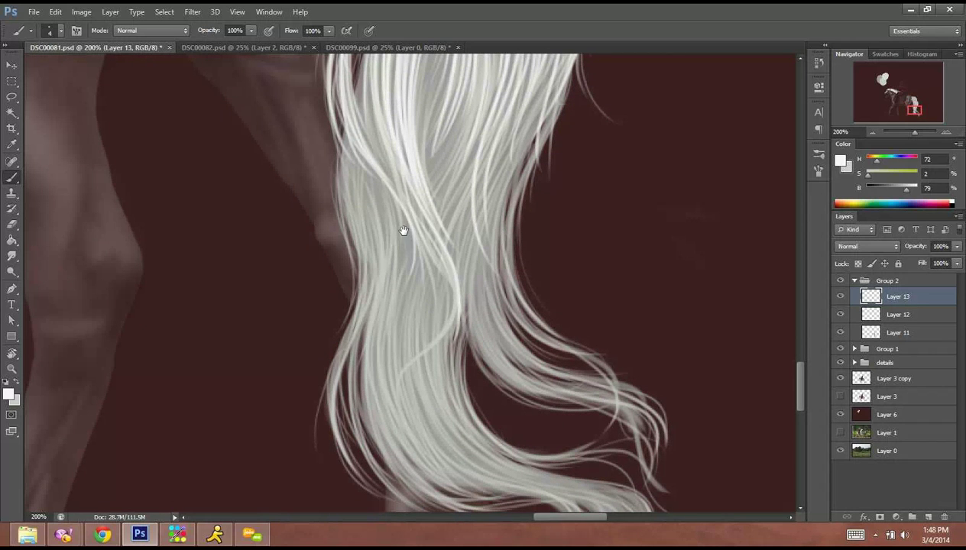
Paint white strands down the loose inner-edge locks of the lower tail, curving them in toward the bottom bend.
mouse_move(405, 231)
left_mouse_down()
mouse_move(428, 246)
mouse_move(456, 227)
mouse_move(459, 201)
left_mouse_up()
mouse_move(395, 132)
left_mouse_down()
mouse_move(413, 231)
mouse_move(399, 290)
mouse_move(405, 210)
left_mouse_up()
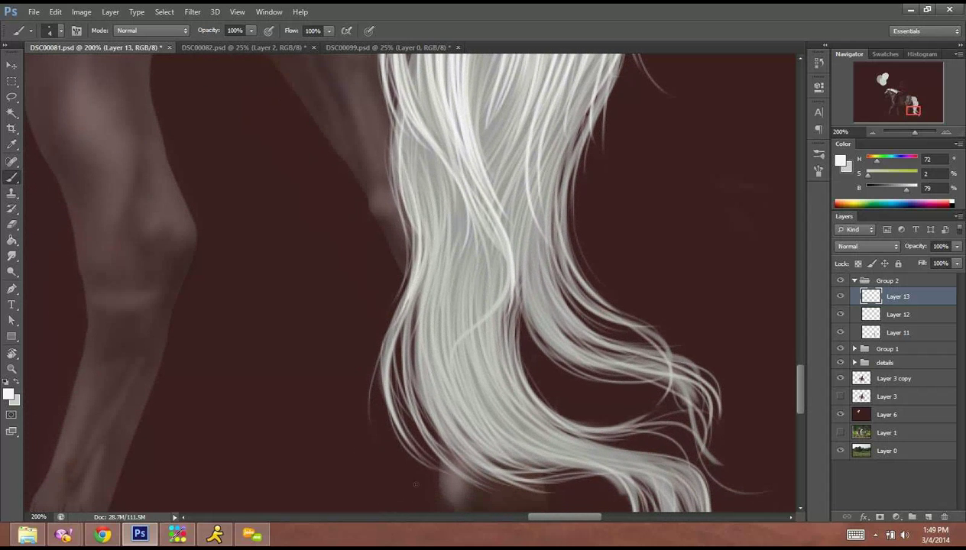
mouse_move(373, 424)
left_mouse_down()
mouse_move(404, 300)
mouse_move(411, 454)
left_mouse_up()
left_click_drag(419, 286, 434, 443)
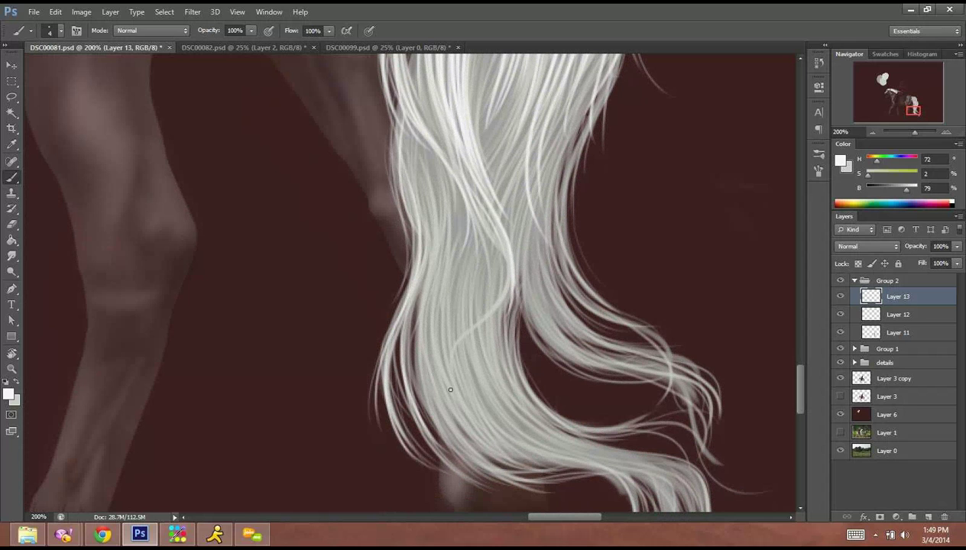
mouse_move(401, 343)
left_mouse_down()
mouse_move(412, 405)
mouse_move(469, 474)
left_mouse_up()
left_click_drag(451, 439, 419, 272)
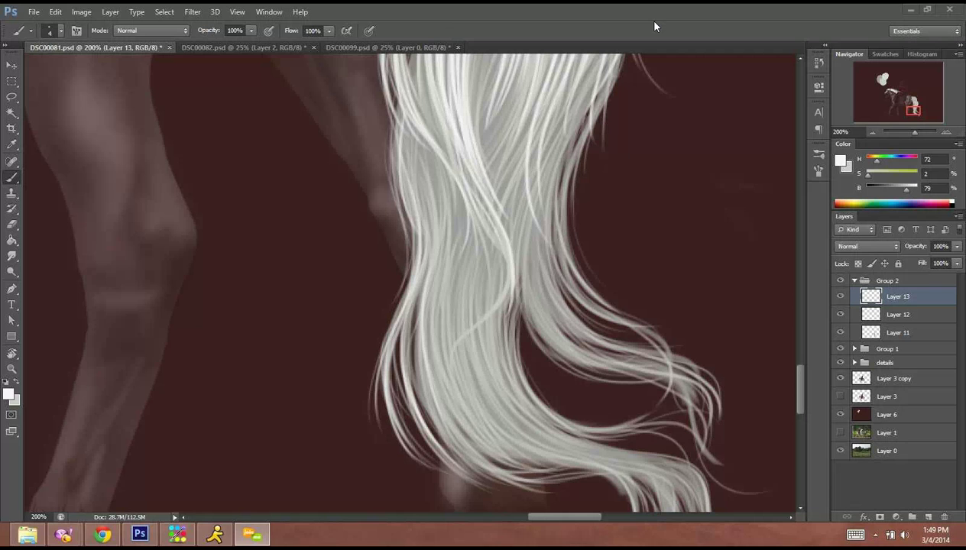
Add long white strands from beside the start of the crossing lock down the inner half of the lower tail to the bend.
left_click_drag(478, 266, 476, 256)
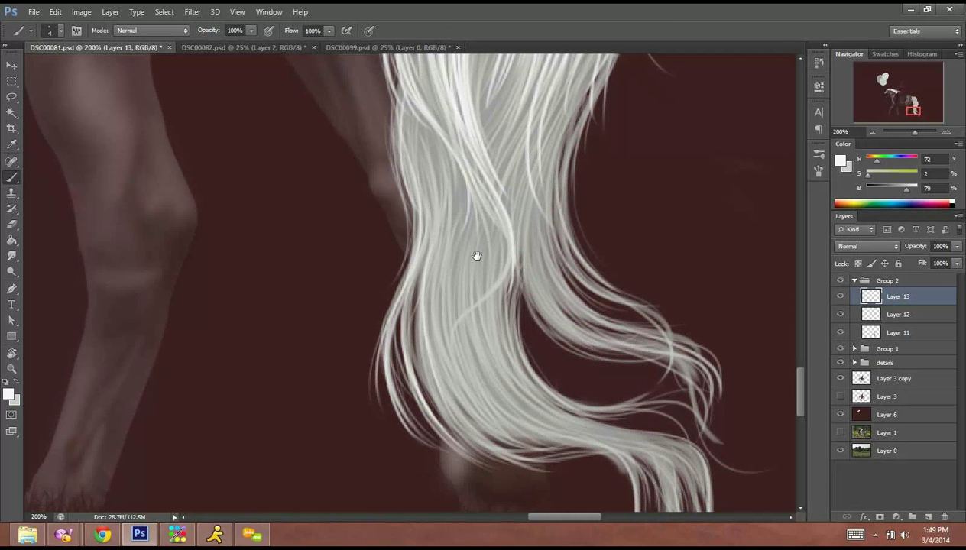
mouse_move(408, 131)
left_mouse_down()
mouse_move(420, 246)
mouse_move(422, 230)
left_mouse_up()
left_click_drag(425, 148, 436, 226)
left_click_drag(421, 169, 448, 290)
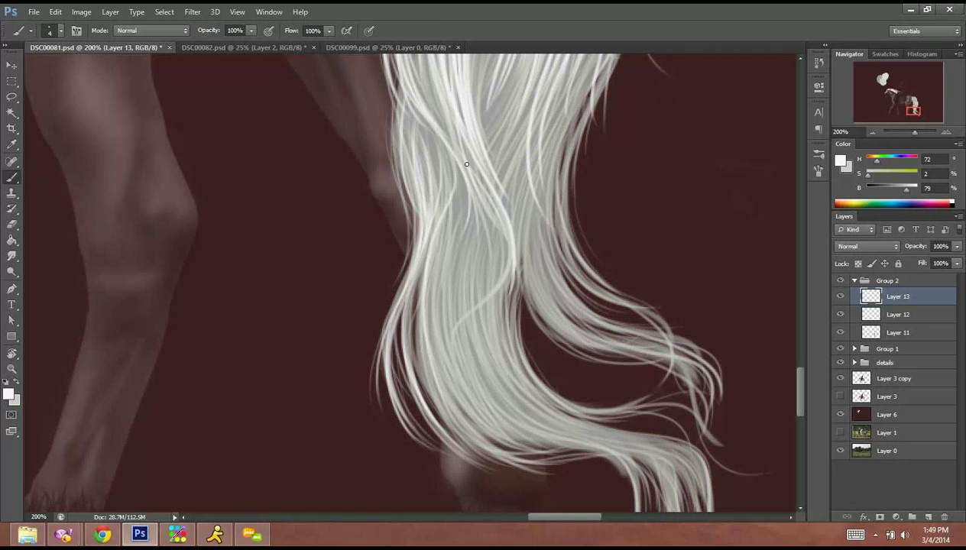
left_click_drag(451, 193, 433, 361)
mouse_move(442, 225)
left_mouse_down()
mouse_move(428, 390)
mouse_move(467, 438)
left_mouse_up()
left_click_drag(428, 325, 489, 444)
mouse_move(422, 304)
left_mouse_down()
mouse_move(491, 451)
mouse_move(504, 459)
left_mouse_up()
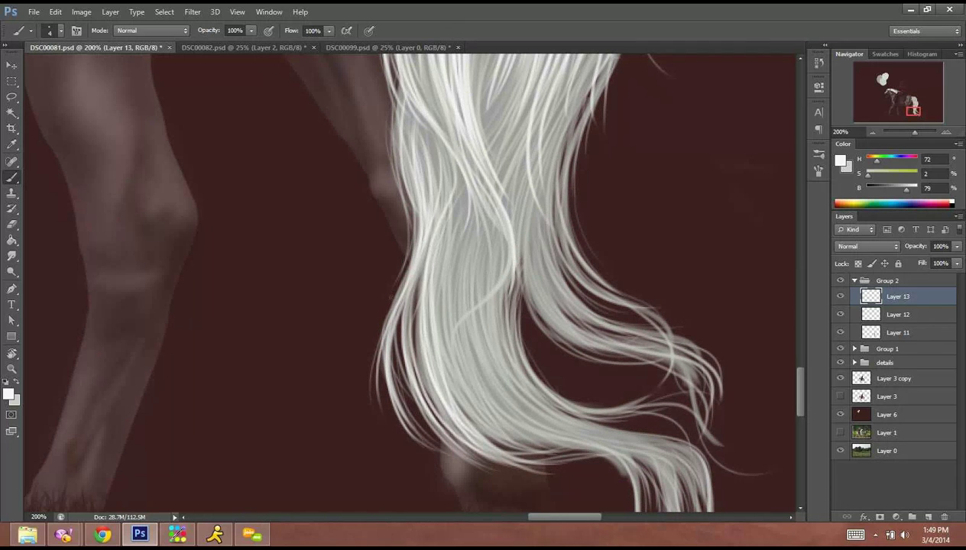
Paint long white strands from beneath the crossing lock through the middle of the lower tail, sweeping outward at the bend.
left_click_drag(463, 369, 341, 239)
left_click_drag(341, 304, 519, 389)
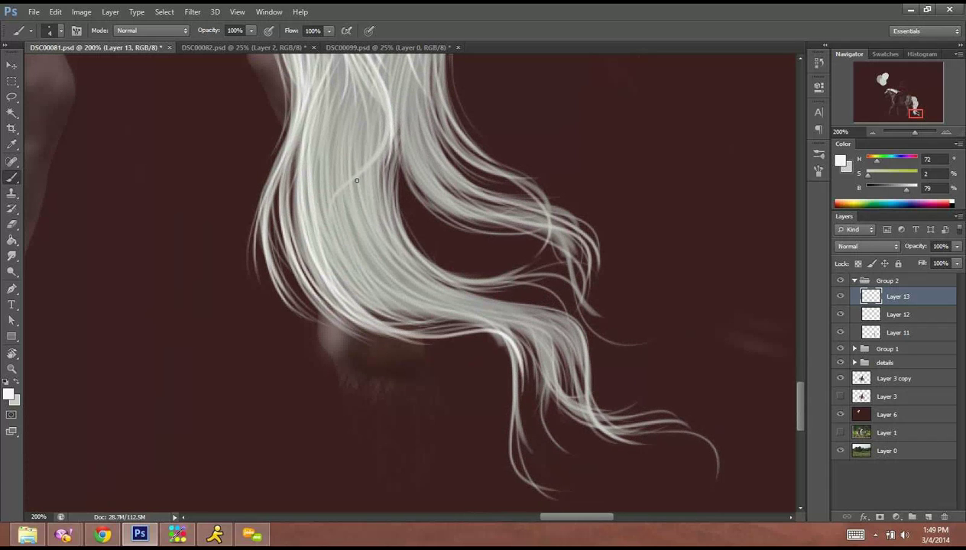
left_click_drag(358, 83, 379, 289)
mouse_move(335, 121)
left_mouse_down()
mouse_move(398, 307)
mouse_move(413, 321)
left_mouse_up()
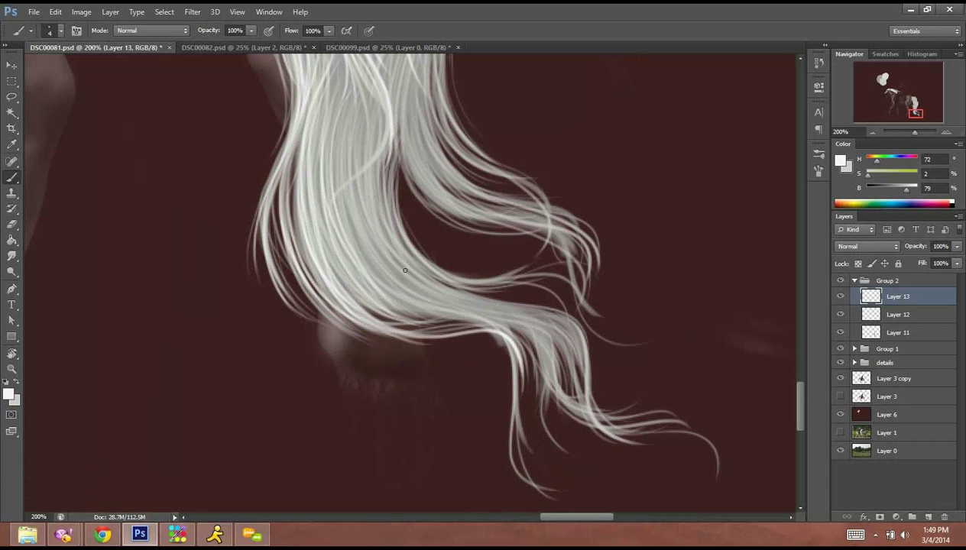
left_click_drag(314, 152, 421, 312)
mouse_move(329, 215)
left_mouse_down()
mouse_move(432, 314)
mouse_move(421, 312)
left_mouse_up()
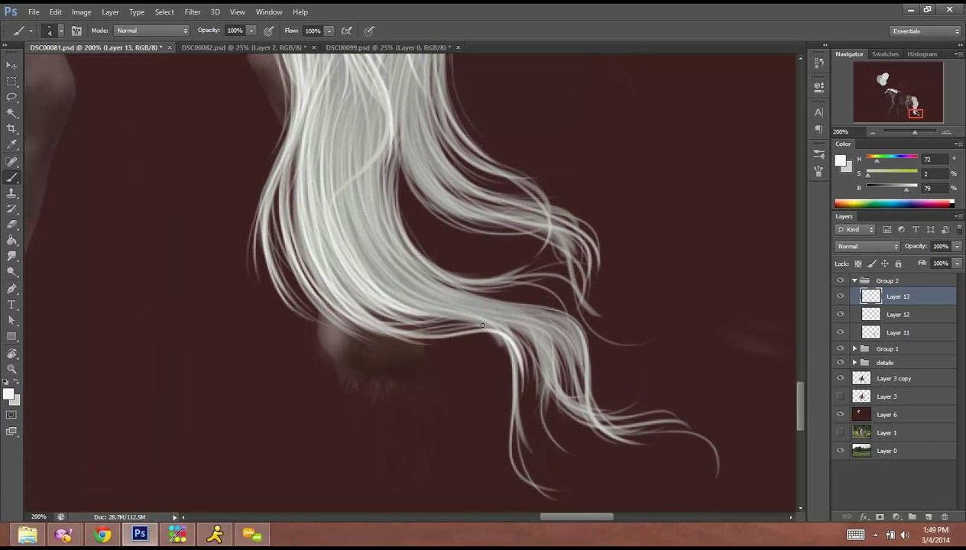
Carry white strands around the tail's bottom bend and down into the start of the hanging end lock.
left_click_drag(321, 249, 448, 327)
left_click_drag(339, 217, 468, 305)
left_click_drag(376, 230, 520, 355)
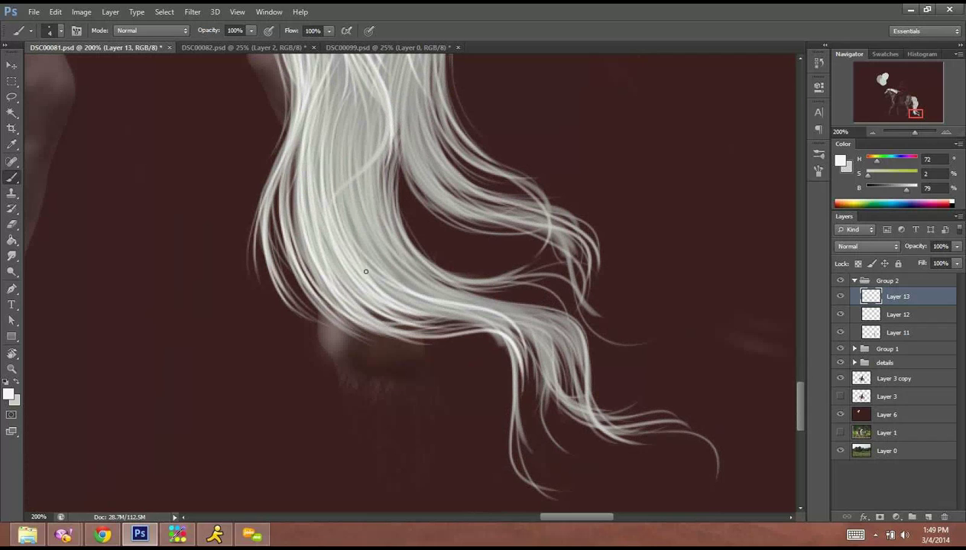
mouse_move(373, 279)
left_mouse_down()
mouse_move(458, 312)
mouse_move(516, 357)
left_mouse_up()
left_click_drag(382, 278, 533, 358)
Highlight the edge of the lower end lock with white strands following the dark gap between the two end locks.
left_click_drag(386, 138, 442, 281)
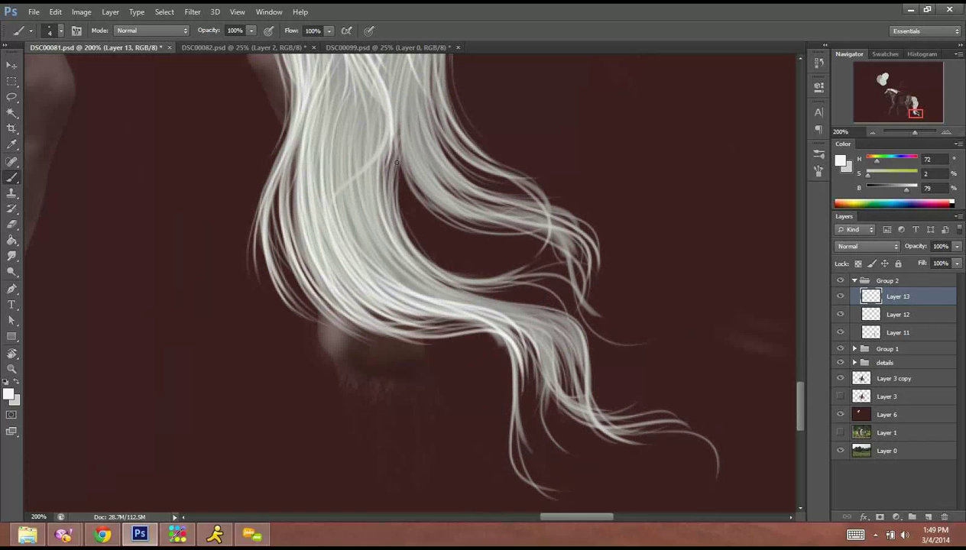
left_click_drag(384, 162, 459, 269)
left_click_drag(384, 207, 505, 275)
left_click_drag(411, 260, 546, 357)
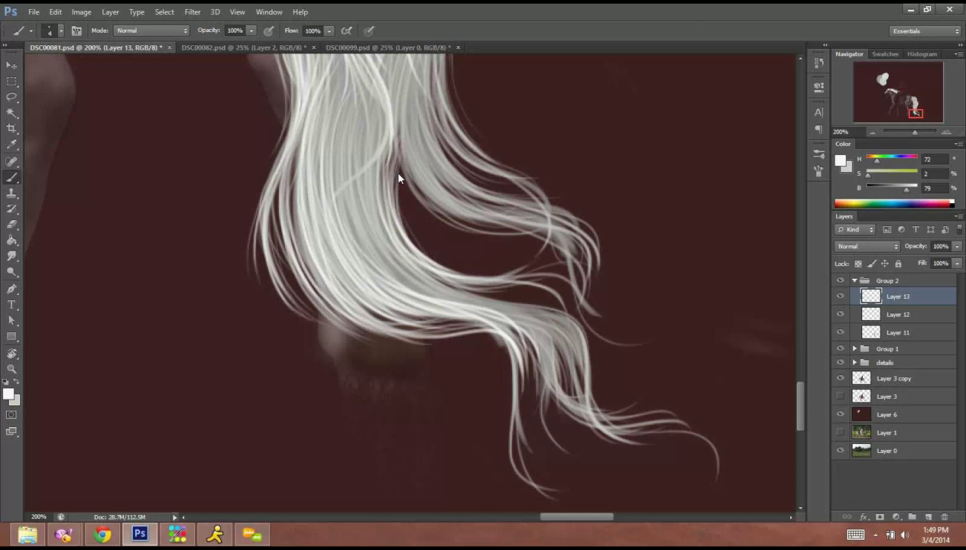
Fill the grey centre of the lower tail around the crossing lock with long downward white strands.
mouse_move(362, 139)
left_mouse_down()
mouse_move(375, 251)
mouse_move(391, 260)
left_mouse_up()
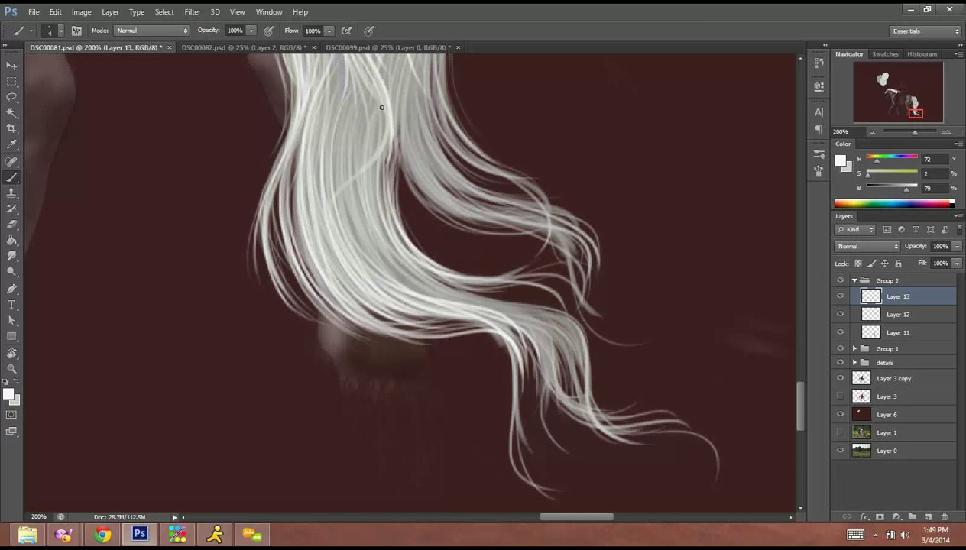
mouse_move(378, 107)
left_mouse_down()
mouse_move(407, 266)
mouse_move(391, 264)
left_mouse_up()
mouse_move(348, 107)
left_mouse_down()
mouse_move(342, 150)
mouse_move(394, 269)
left_mouse_up()
mouse_move(341, 106)
left_mouse_down()
mouse_move(337, 192)
mouse_move(410, 283)
left_mouse_up()
mouse_move(336, 117)
left_mouse_down()
mouse_move(333, 171)
mouse_move(405, 277)
left_mouse_up()
left_click_drag(338, 205, 395, 283)
Paint white strands along the outward sweep of the lower end lock and down into its tip.
mouse_move(386, 218)
left_mouse_down()
mouse_move(247, 182)
mouse_move(214, 157)
left_mouse_up()
left_click_drag(213, 210, 346, 250)
left_click_drag(232, 234, 410, 312)
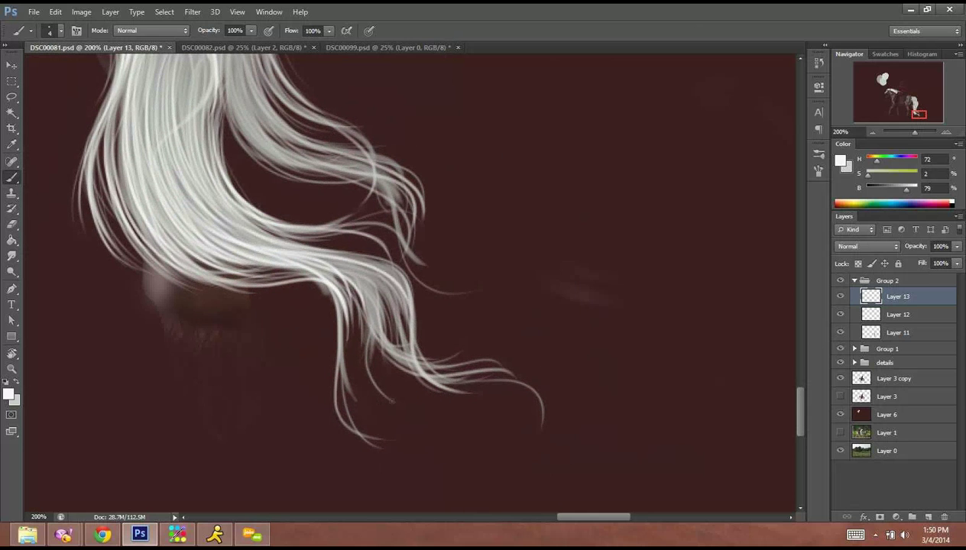
mouse_move(333, 247)
left_mouse_down()
mouse_move(402, 328)
mouse_move(409, 305)
mouse_move(440, 390)
left_mouse_up()
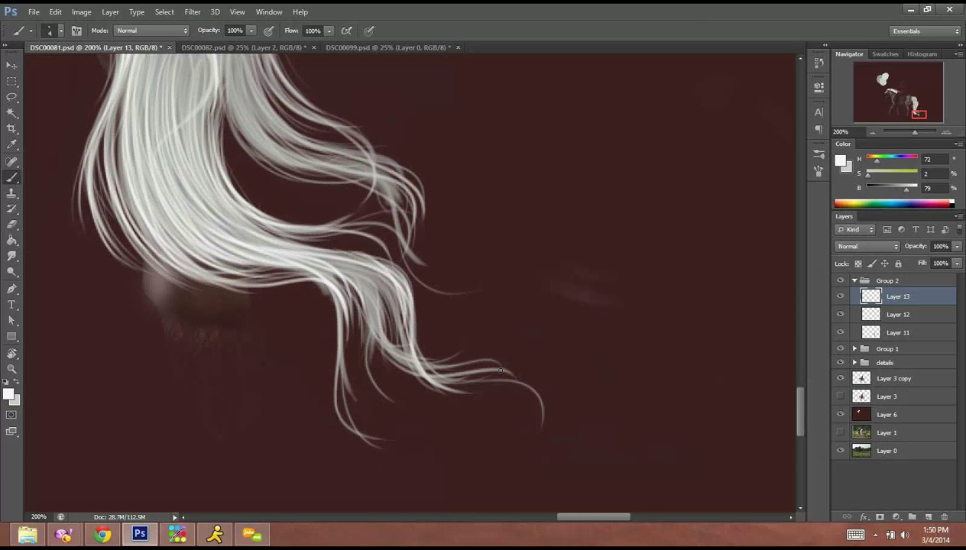
Brighten the tip of the lower end lock with white strands, extending one outward into a long curl.
left_click_drag(344, 262, 380, 332)
left_click_drag(359, 300, 463, 371)
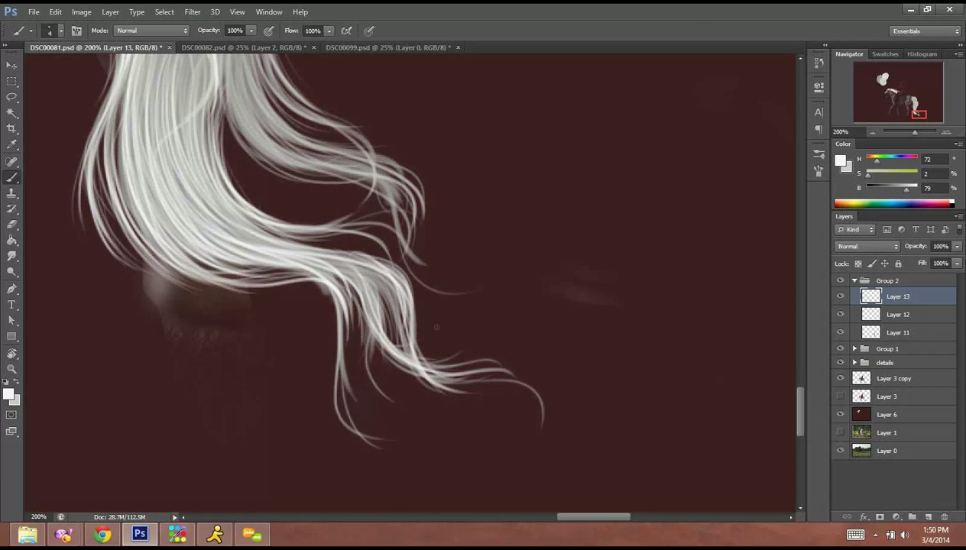
left_click_drag(375, 334, 547, 403)
left_click_drag(369, 269, 425, 370)
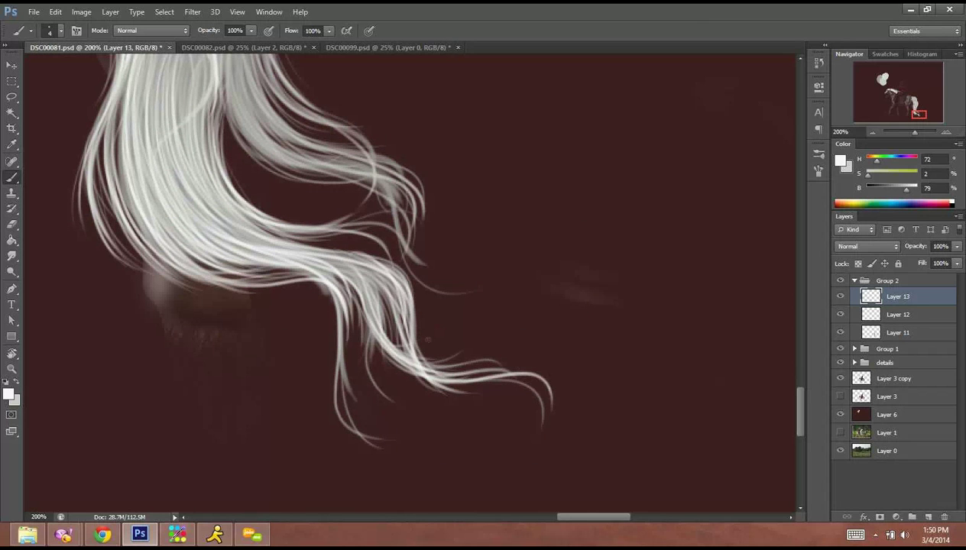
left_click_drag(385, 295, 451, 377)
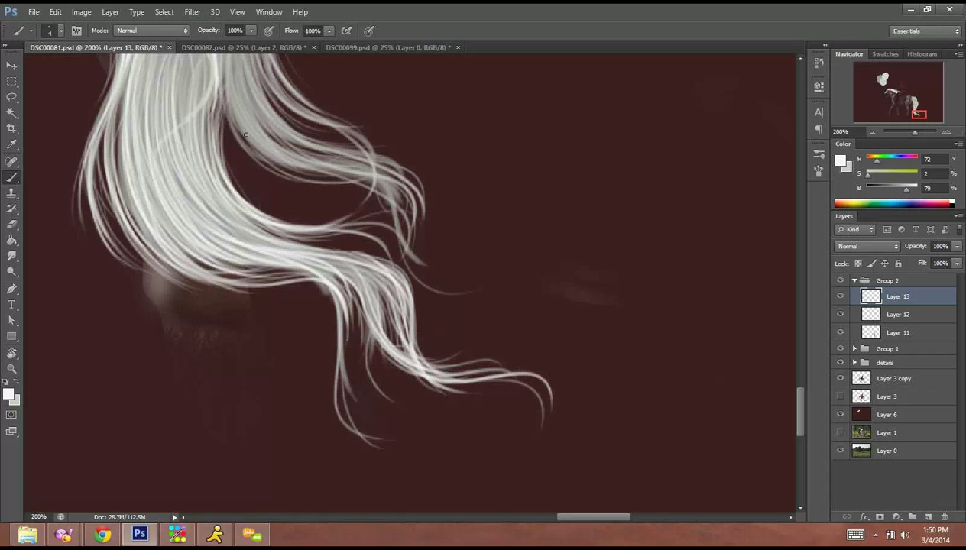
Highlight the outer end lock with white strands running from the crossing point along its curve and outer edge.
left_click_drag(253, 123, 284, 366)
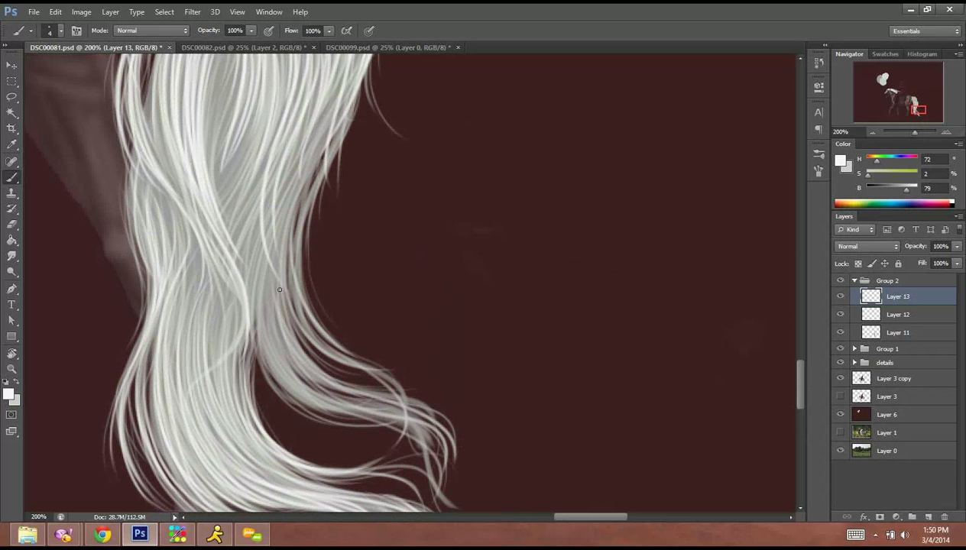
left_click_drag(279, 289, 350, 401)
left_click_drag(267, 306, 353, 402)
left_click_drag(276, 336, 363, 413)
left_click_drag(263, 332, 367, 401)
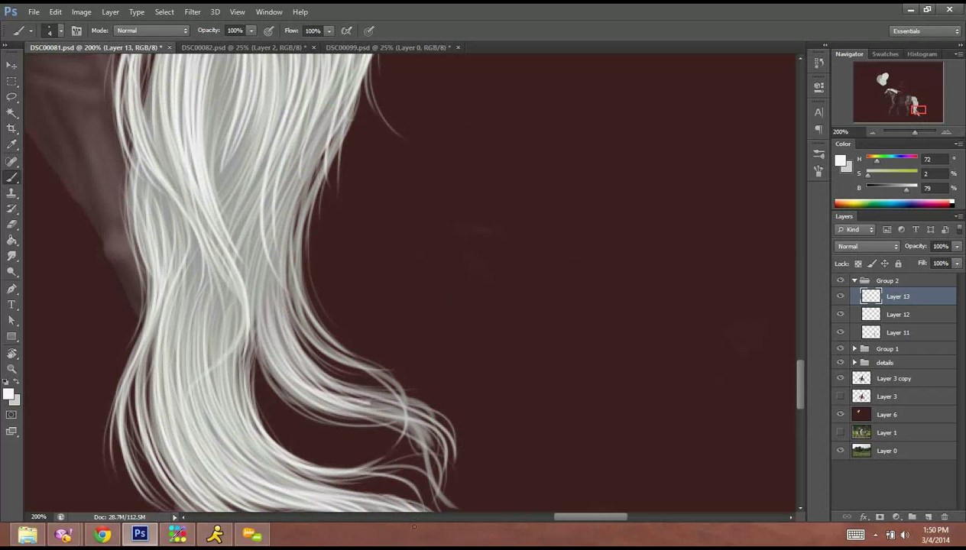
mouse_move(293, 232)
left_mouse_down()
mouse_move(295, 318)
mouse_move(364, 335)
left_mouse_up()
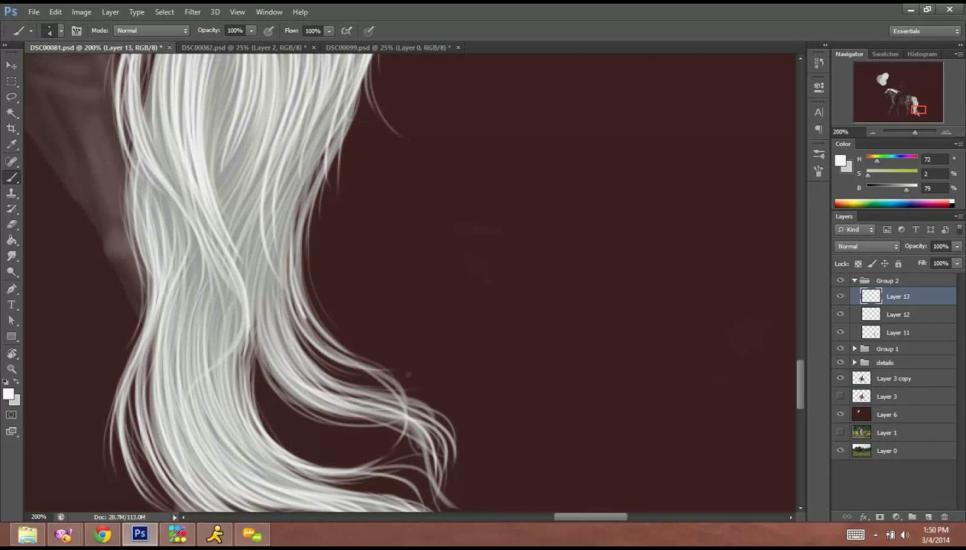
left_click_drag(293, 272, 441, 425)
Add a thin strand crossing the outer end lock's tip and more white strands through its curve toward the curled ends.
mouse_move(404, 383)
left_mouse_down()
mouse_move(358, 270)
mouse_move(355, 283)
left_mouse_up()
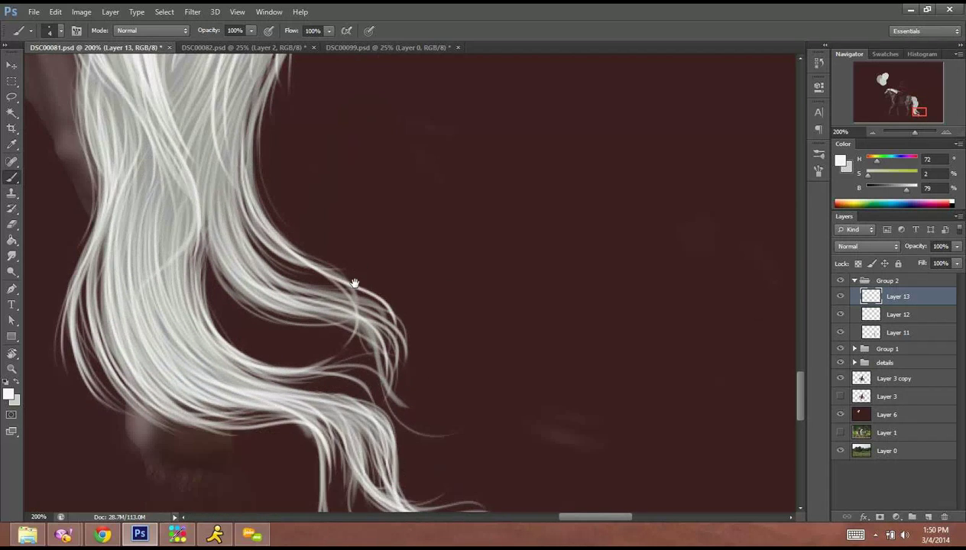
mouse_move(335, 381)
left_mouse_down()
mouse_move(368, 309)
mouse_move(419, 415)
mouse_move(354, 294)
left_mouse_up()
left_click_drag(222, 197, 314, 298)
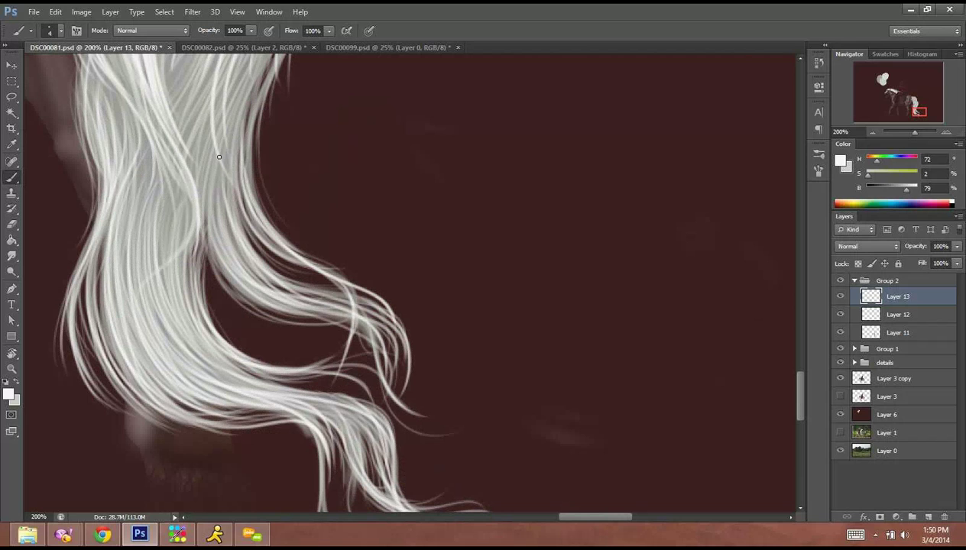
left_click_drag(211, 177, 321, 321)
left_click_drag(208, 228, 314, 321)
left_click_drag(225, 267, 347, 323)
left_click_drag(260, 296, 379, 391)
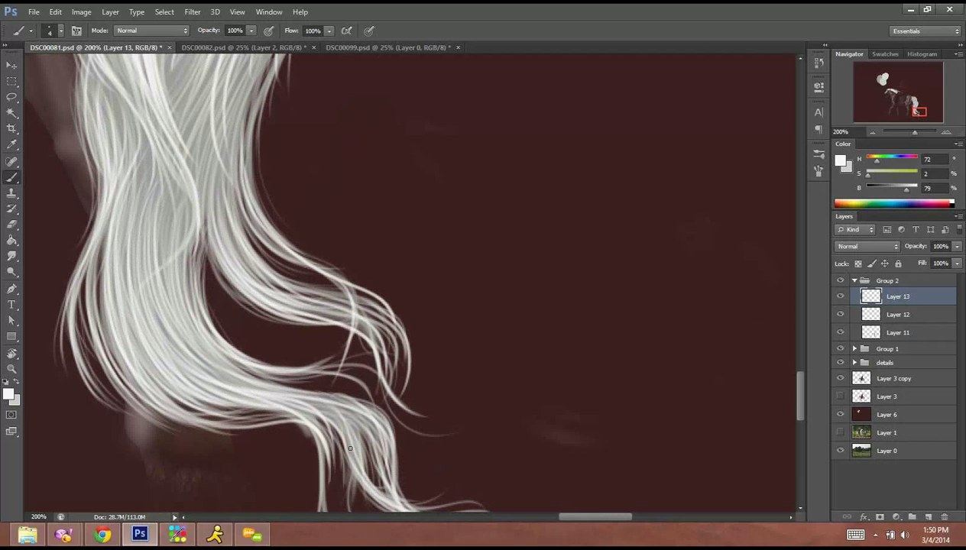
Rotate the canvas and paint white strands over the shaded area above the crossing lock, running down across that lock.
left_click_drag(245, 192, 298, 320)
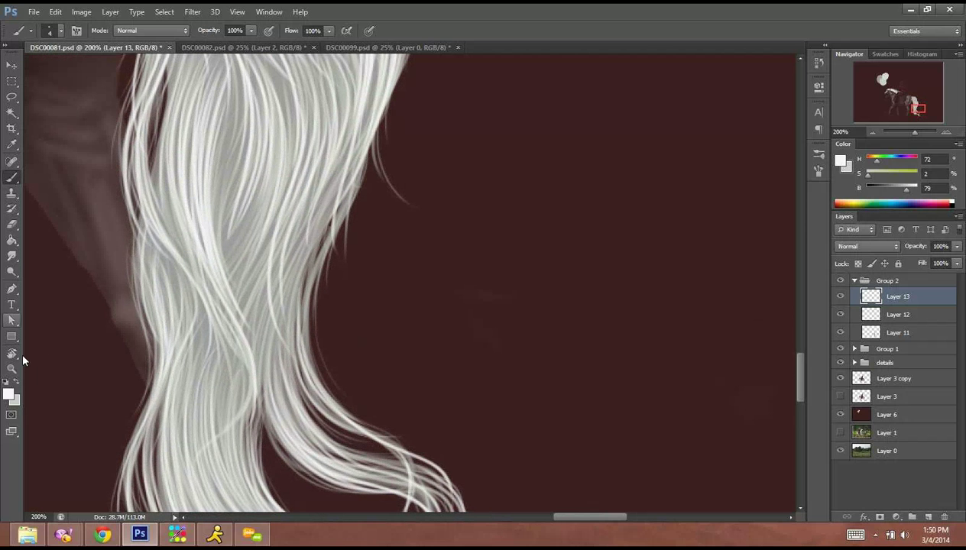
key("r")
left_click_drag(59, 356, 325, 409)
key("b")
scroll(367, 194, "down", 4)
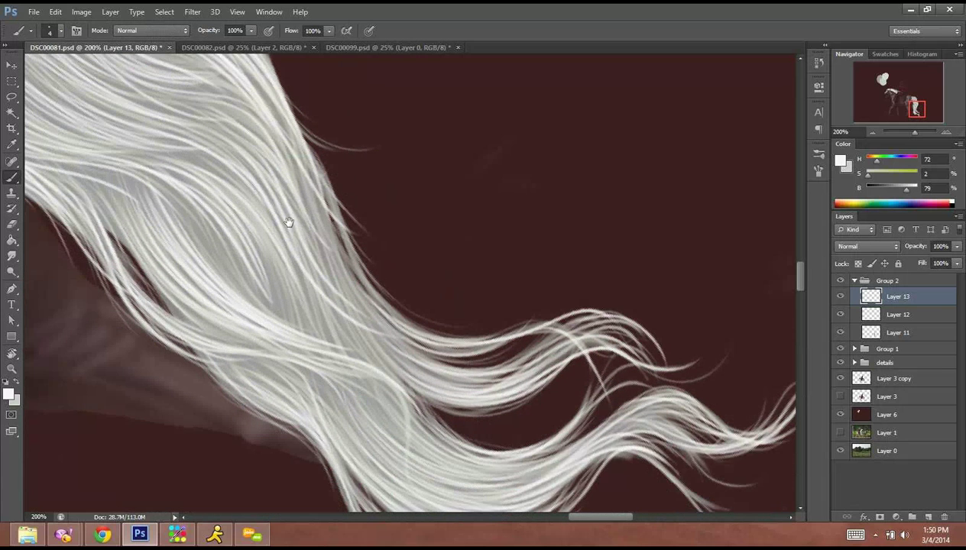
left_click_drag(195, 228, 239, 287)
left_click_drag(203, 221, 296, 322)
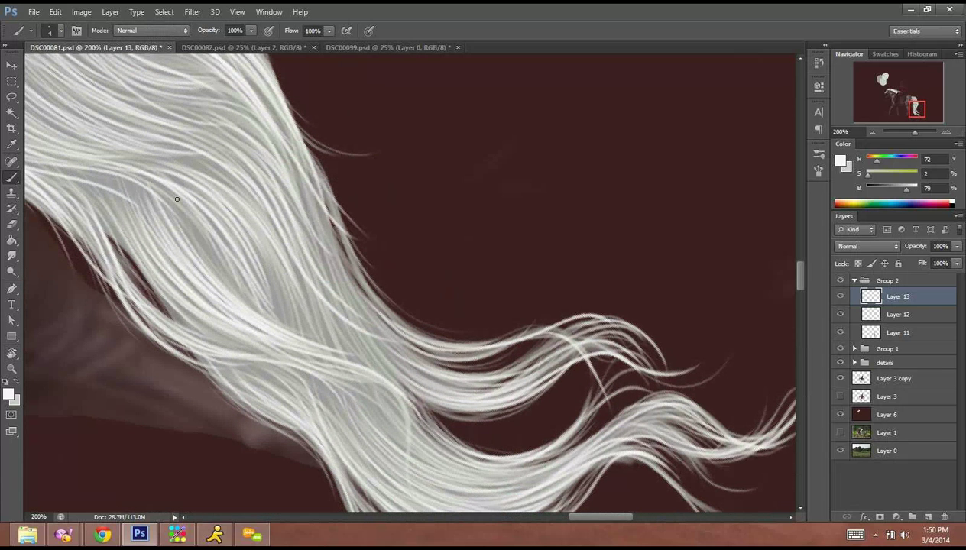
left_click_drag(174, 197, 281, 310)
mouse_move(169, 217)
left_mouse_down()
mouse_move(309, 325)
mouse_move(359, 396)
left_mouse_up()
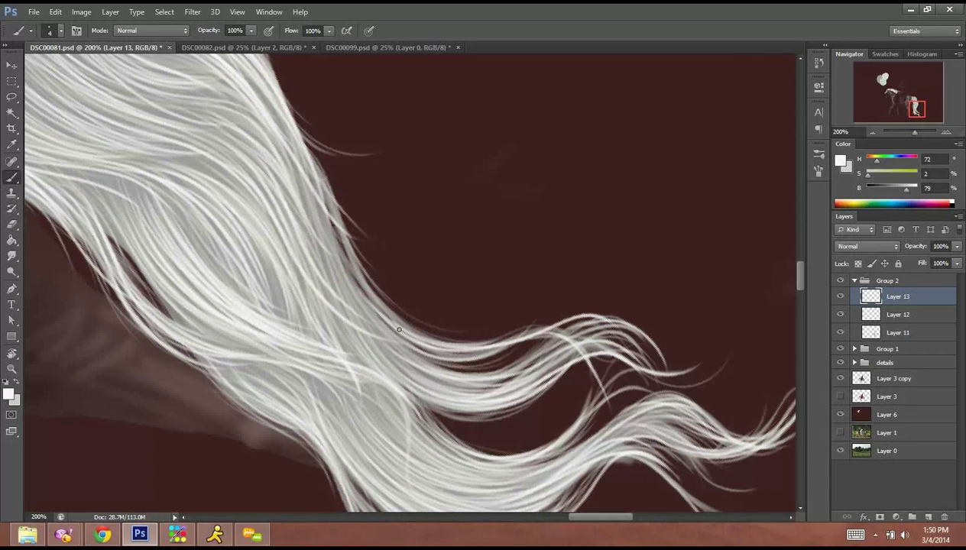
Paint long white strands down the outer side of the mid-tail, flowing into the start of the outer end lock.
left_click_drag(321, 192, 379, 316)
mouse_move(296, 177)
left_mouse_down()
mouse_move(378, 324)
mouse_move(419, 362)
left_mouse_up()
left_click_drag(300, 231, 411, 360)
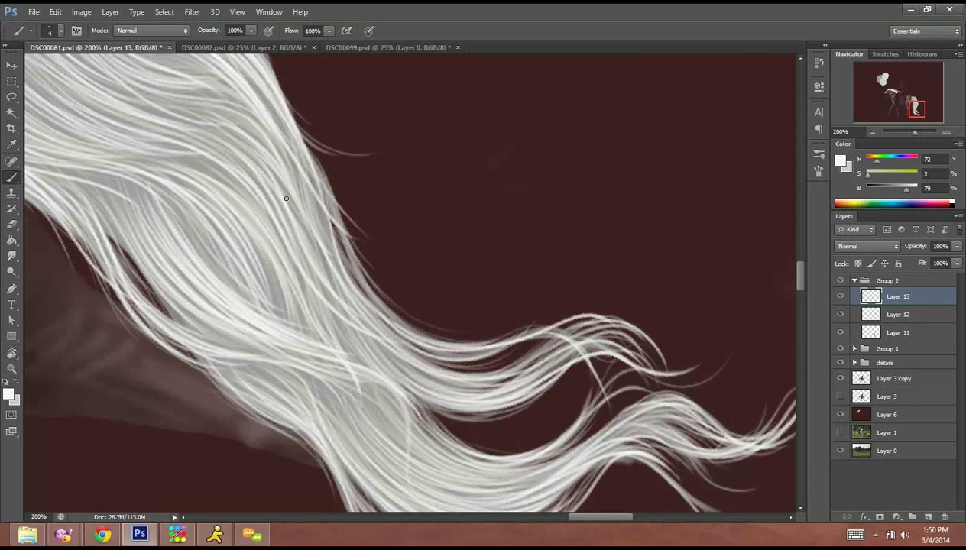
mouse_move(286, 199)
left_mouse_down()
mouse_move(420, 359)
mouse_move(416, 381)
left_mouse_up()
left_click_drag(302, 245, 433, 402)
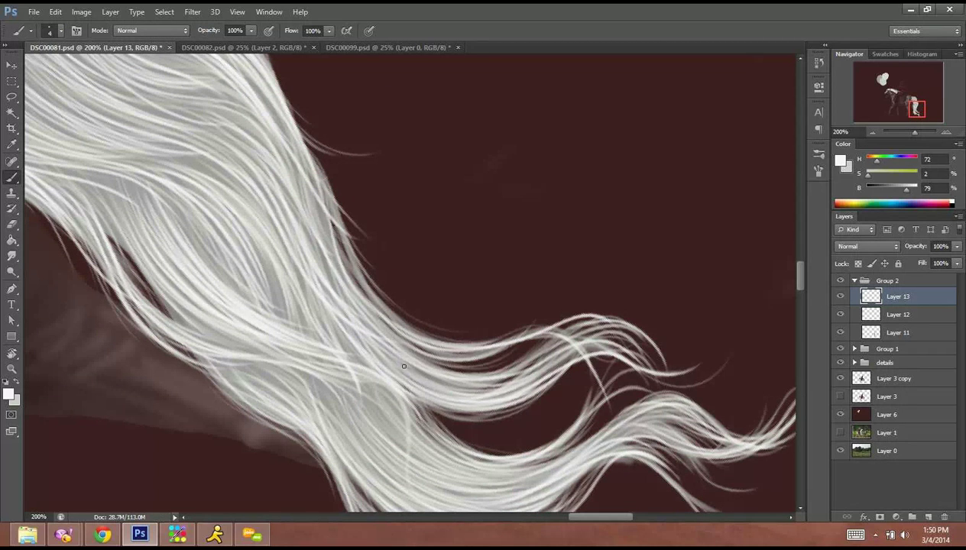
Add white strands to the mid-tail beside the lower dark gap, following the crossing lock's curve.
left_click_drag(334, 288, 388, 339)
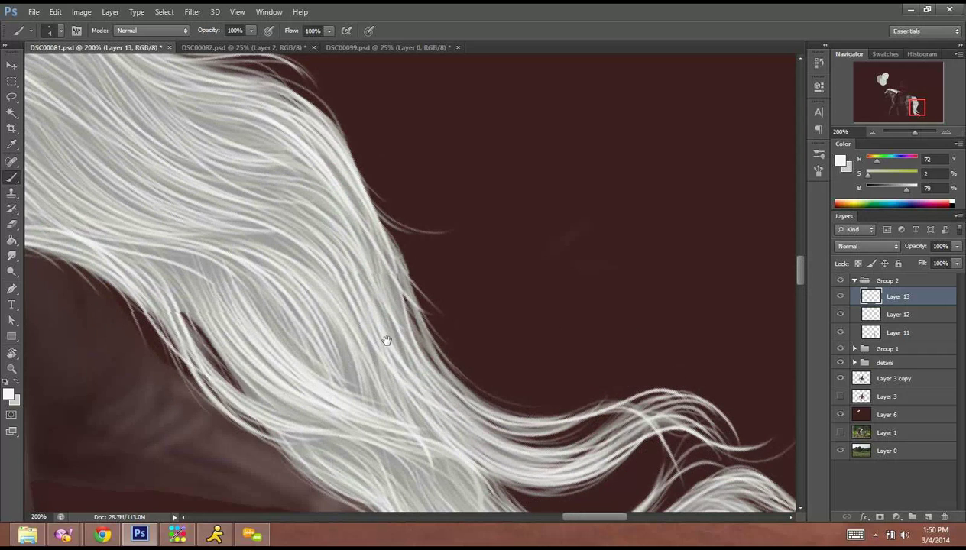
left_click_drag(243, 281, 333, 385)
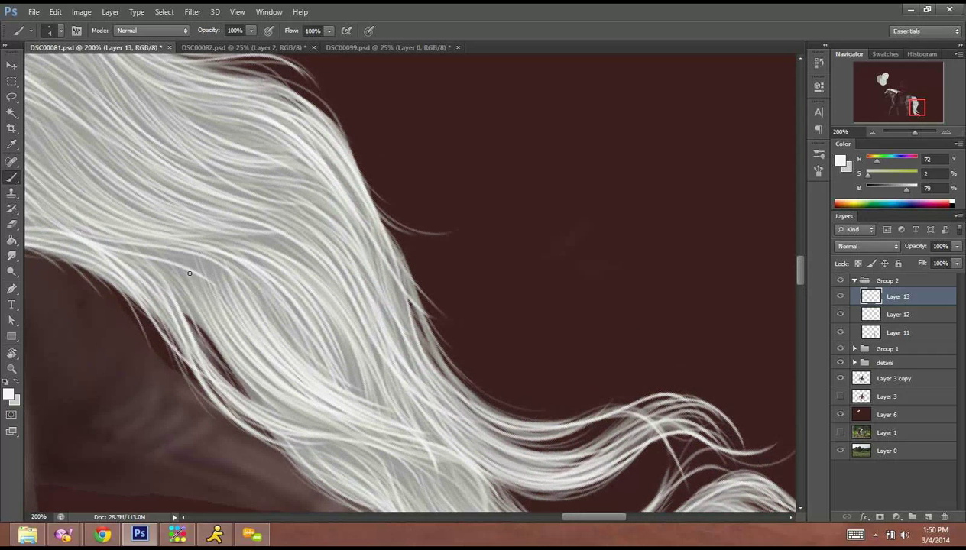
left_click_drag(214, 323, 411, 452)
Highlight the middle of the upper tail near its base with curved white strands following the hair flow.
mouse_move(336, 201)
left_mouse_down()
mouse_move(377, 287)
mouse_move(524, 389)
left_mouse_up()
left_click_drag(229, 311, 363, 407)
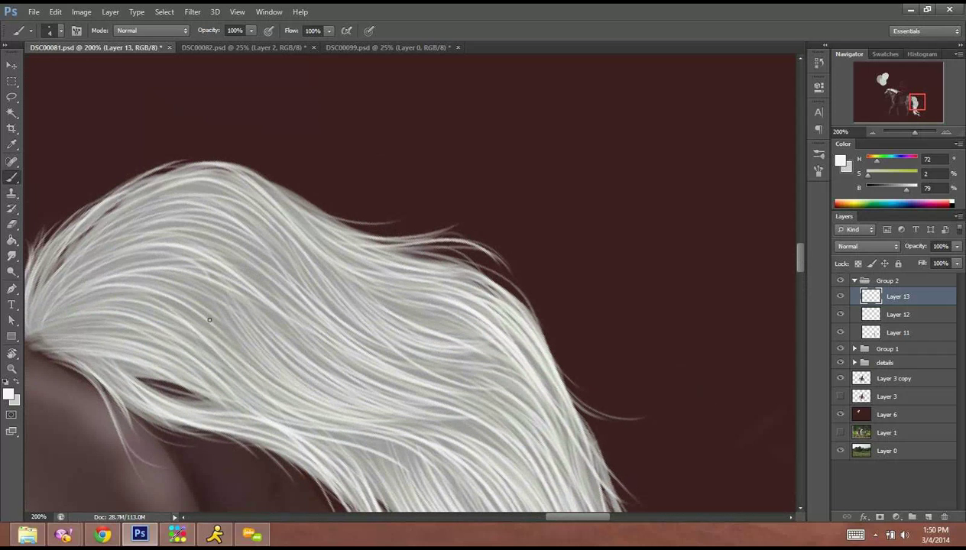
left_click_drag(153, 278, 257, 340)
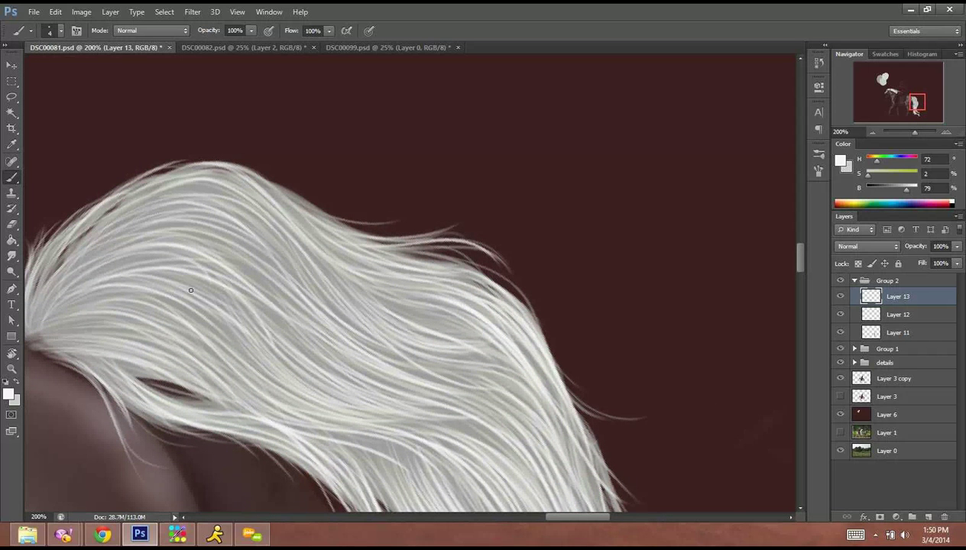
left_click_drag(191, 290, 289, 344)
left_click_drag(231, 297, 361, 387)
left_click_drag(145, 297, 272, 380)
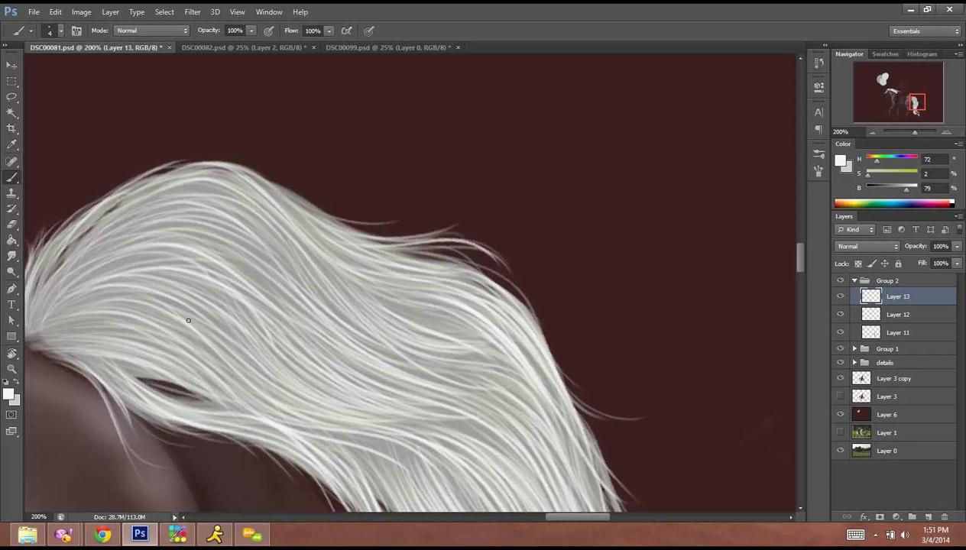
Paint curved white strands through the middle of the upper tail, sweeping down from its crest towards the mid-tail.
left_click_drag(207, 331, 373, 422)
left_click_drag(167, 198, 304, 297)
left_click_drag(243, 223, 353, 326)
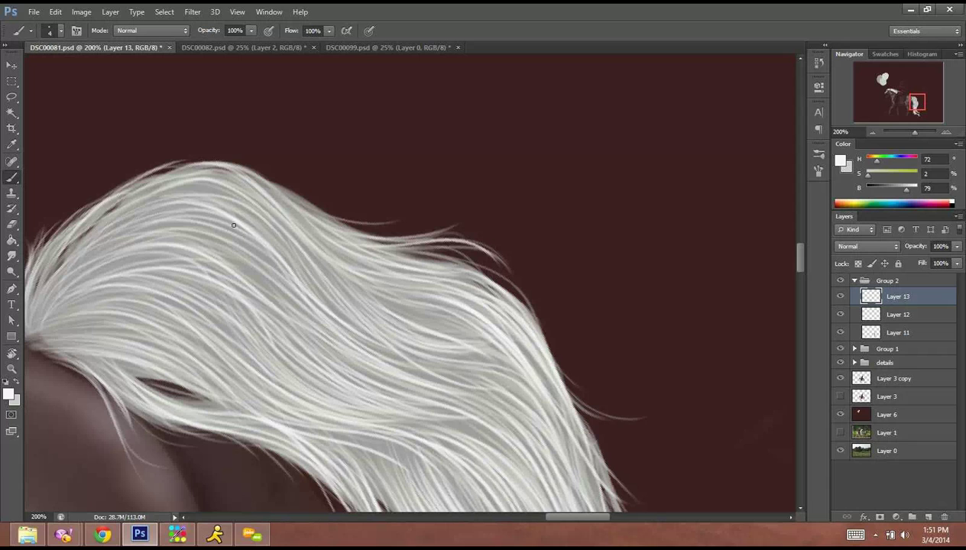
left_click_drag(200, 188, 324, 304)
left_click_drag(234, 211, 382, 338)
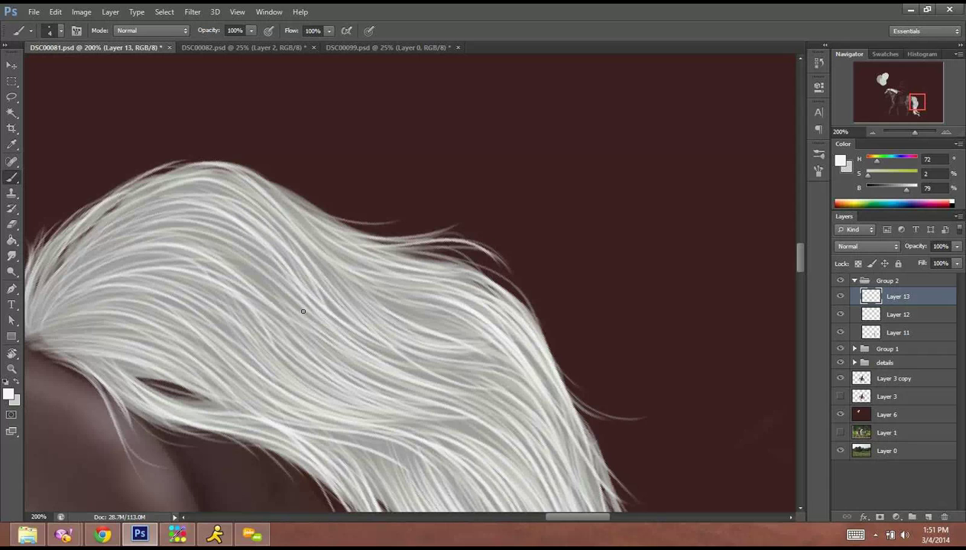
mouse_move(173, 231)
left_mouse_down()
mouse_move(305, 314)
mouse_move(368, 330)
mouse_move(332, 339)
left_mouse_up()
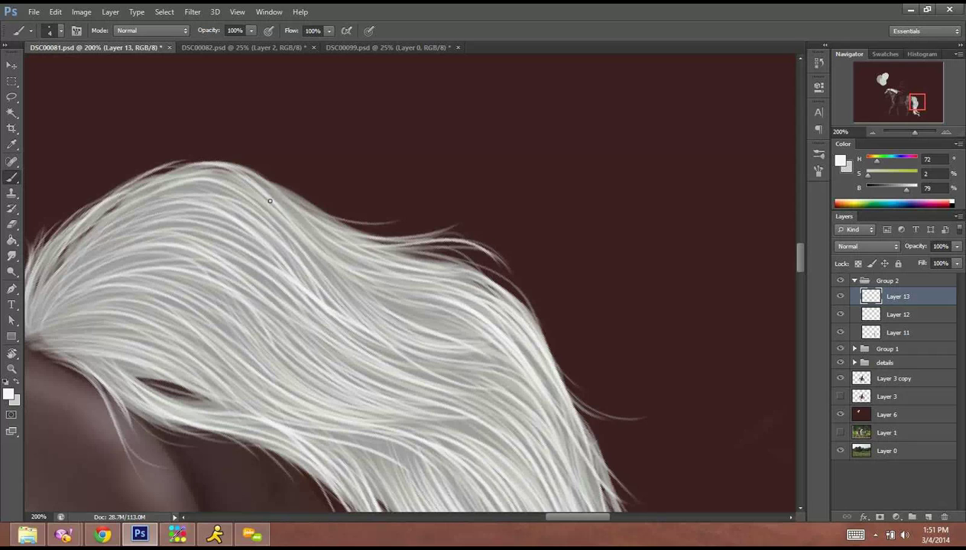
Add thin flyaway strands lifting off the outer edge of the upper tail, just past its crest.
left_click_drag(269, 201, 382, 238)
key("ctrl+z")
left_click_drag(286, 196, 396, 225)
mouse_move(293, 195)
left_mouse_down()
mouse_move(435, 217)
mouse_move(463, 208)
left_mouse_up()
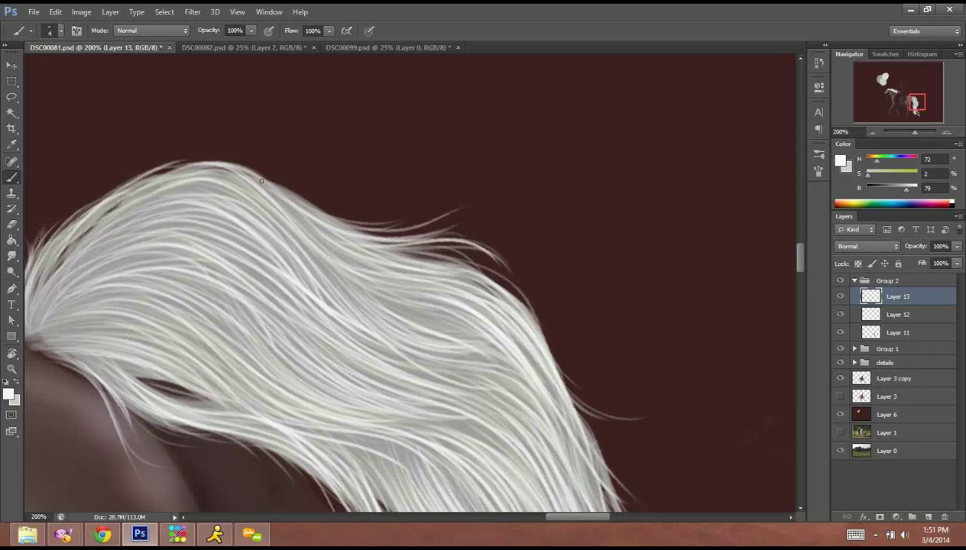
Paint white strands from below the tail's crest across the outer bend, following the hair flow.
mouse_move(291, 217)
left_mouse_down()
mouse_move(412, 273)
mouse_move(477, 283)
left_mouse_up()
left_click_drag(306, 248, 467, 337)
mouse_move(315, 253)
left_mouse_down()
mouse_move(371, 310)
mouse_move(452, 342)
left_mouse_up()
mouse_move(288, 222)
left_mouse_down()
mouse_move(416, 337)
mouse_move(454, 342)
mouse_move(342, 260)
left_mouse_up()
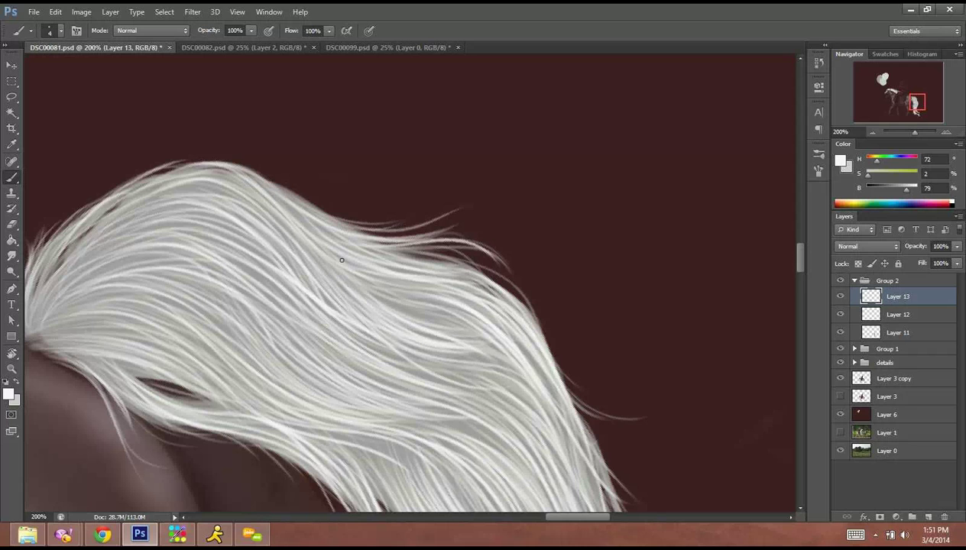
left_click_drag(497, 359, 359, 292)
Highlight the hair at the tail base with white strands fanning out towards the small dark gap beside the rump.
left_click_drag(451, 338, 606, 290)
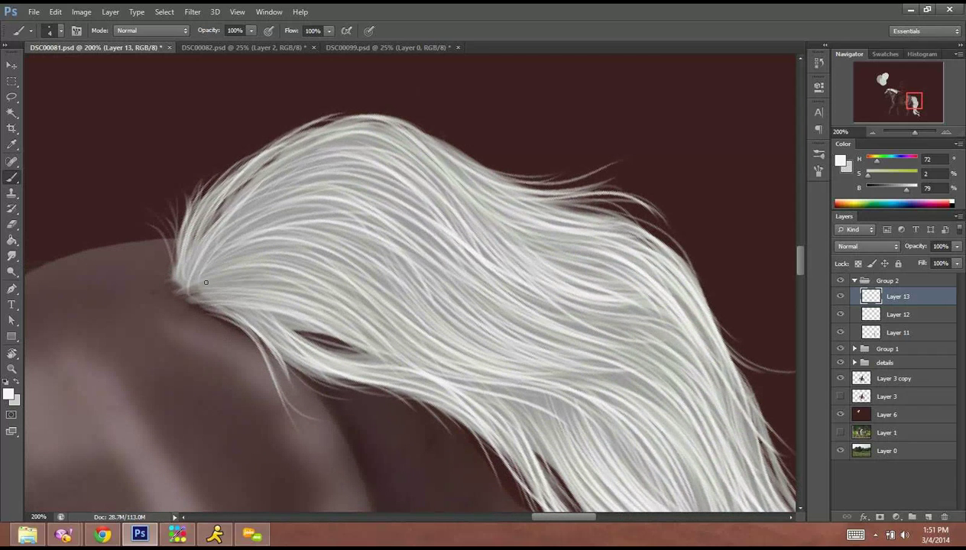
left_click_drag(205, 282, 282, 222)
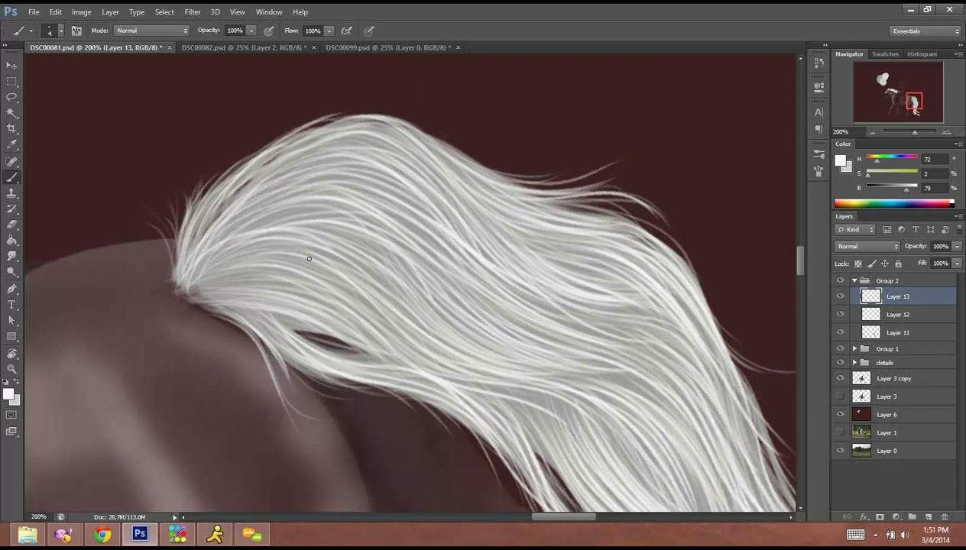
mouse_move(308, 258)
left_mouse_down()
mouse_move(172, 285)
mouse_move(321, 265)
mouse_move(193, 288)
mouse_move(340, 310)
left_mouse_up()
left_click_drag(195, 288, 332, 310)
left_click_drag(202, 309, 349, 353)
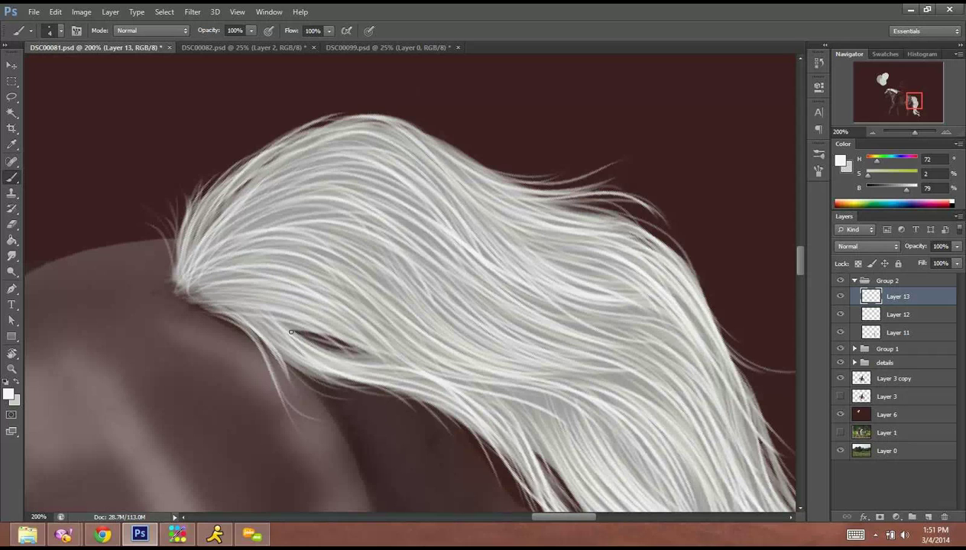
left_click_drag(217, 284, 349, 330)
Set the opacity of Layer 3 copy to 100% and make Layer 13 the active layer again.
left_click_drag(455, 208, 432, 216)
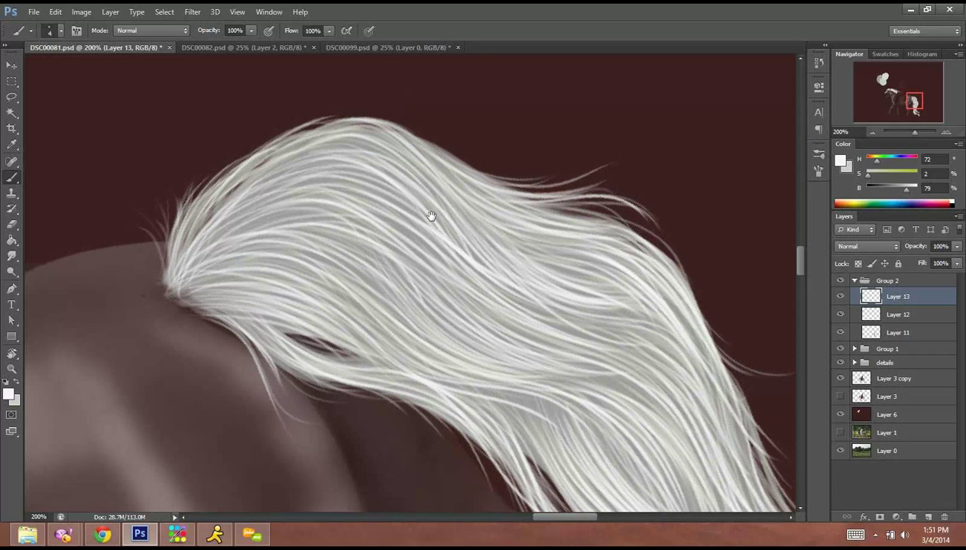
left_click(874, 132)
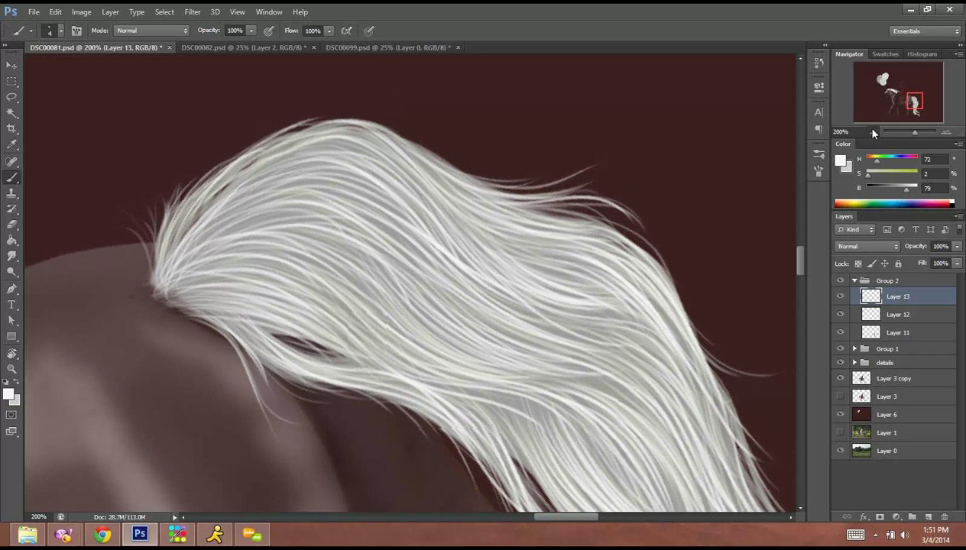
left_click(873, 133)
left_click(873, 132)
left_click(874, 133)
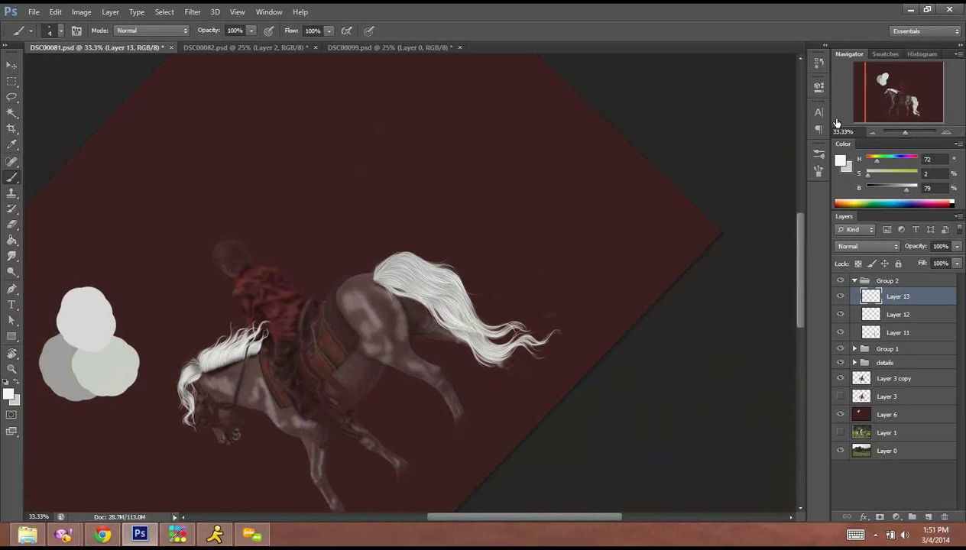
left_click(895, 379)
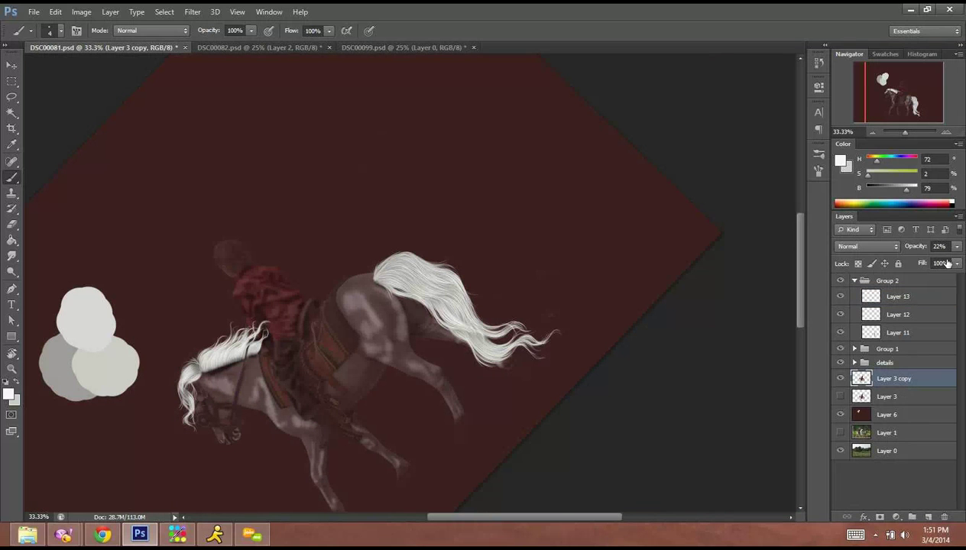
left_click(956, 246)
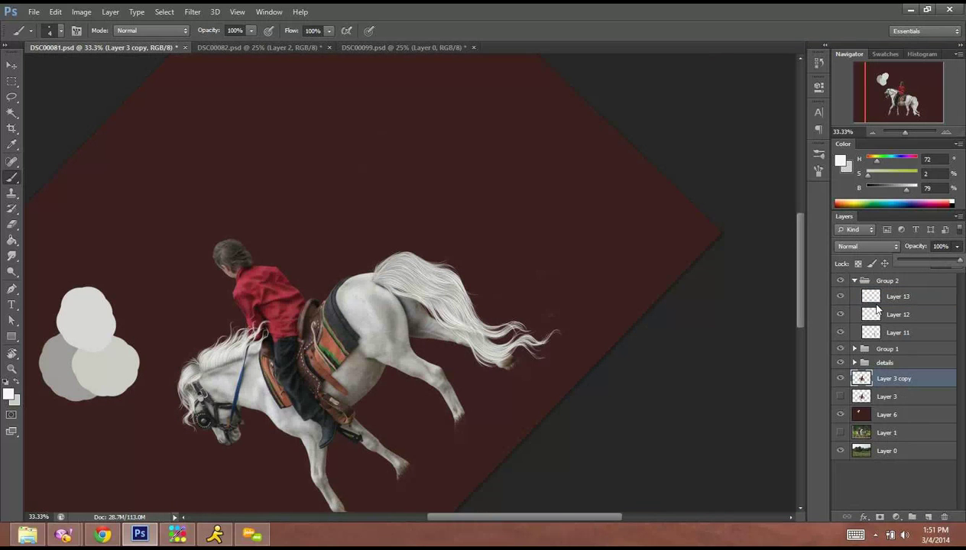
left_click(927, 301)
left_click(916, 297)
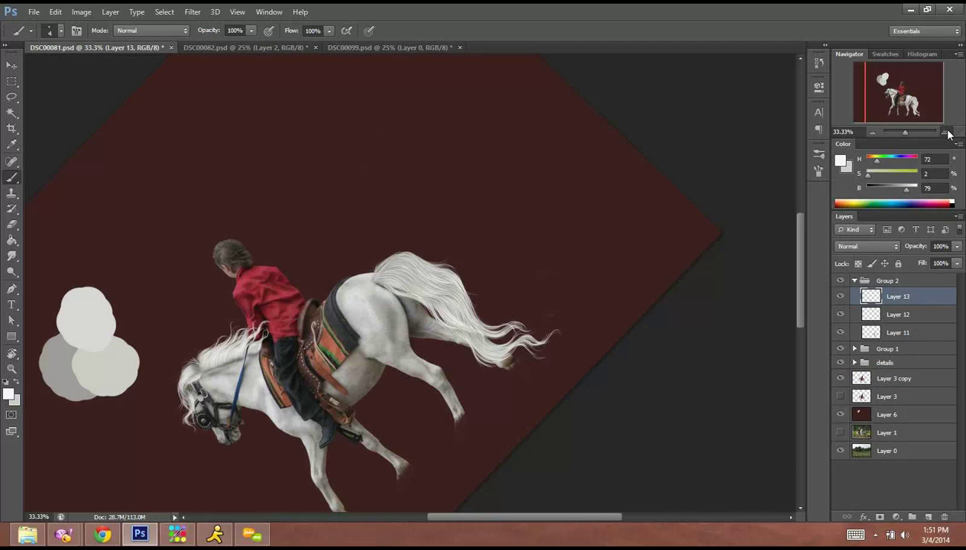
Load the tail shape of Layer 11 as a selection and add a new layer above Layer 13.
left_click(947, 132)
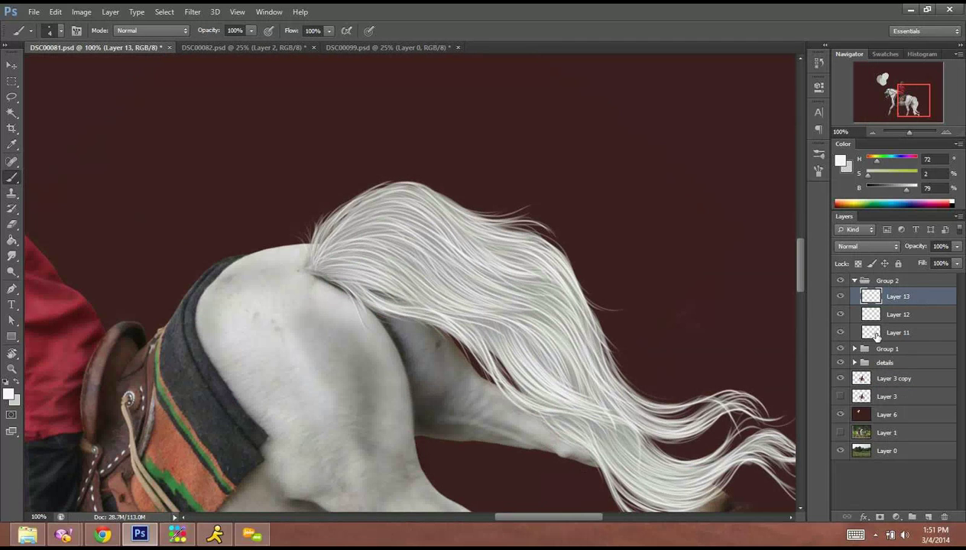
left_click(872, 329, "ctrl")
key("ctrl+shift+n")
key("Return")
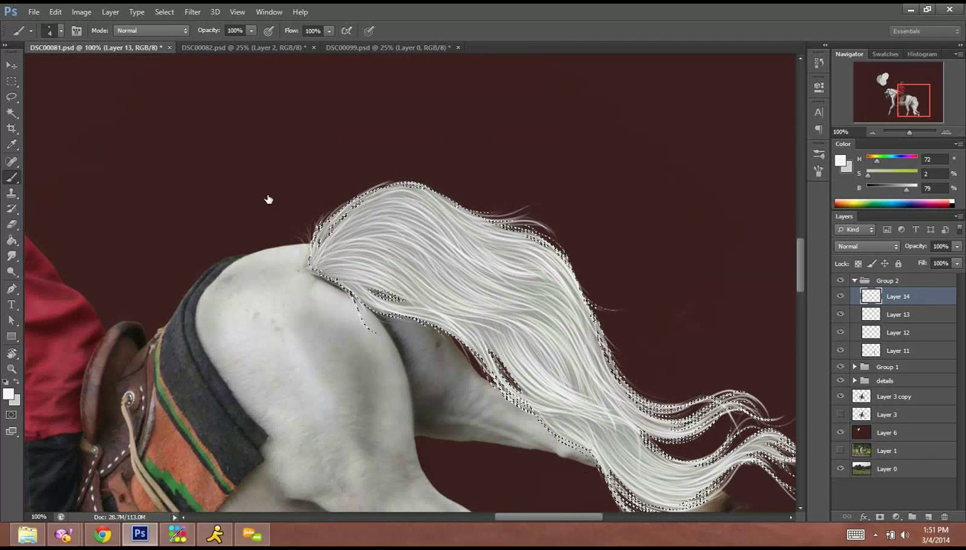
With a 20 px black brush, paint shadow patches beside the small gap, across the mid-tail and inside the outer bend.
key("d")
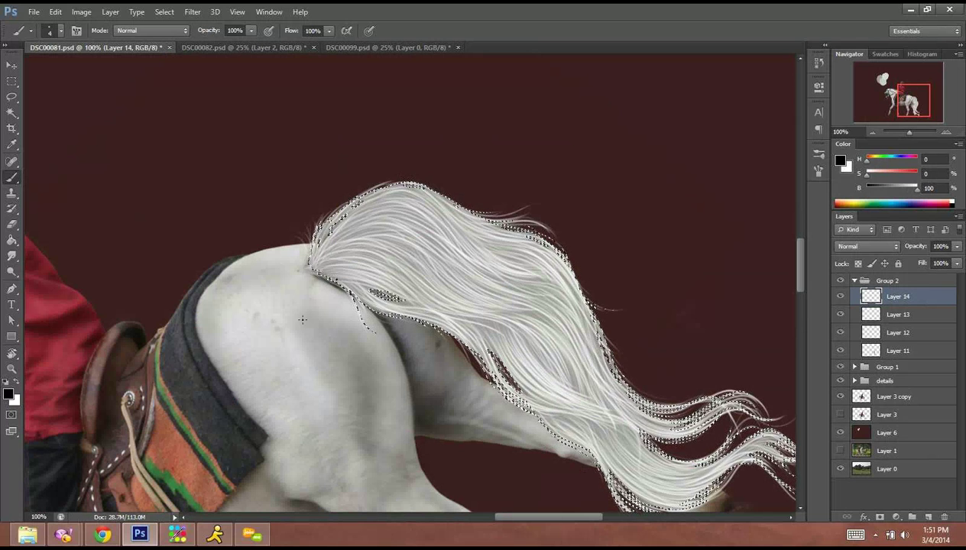
right_click(493, 257)
left_click_drag(517, 279, 526, 281)
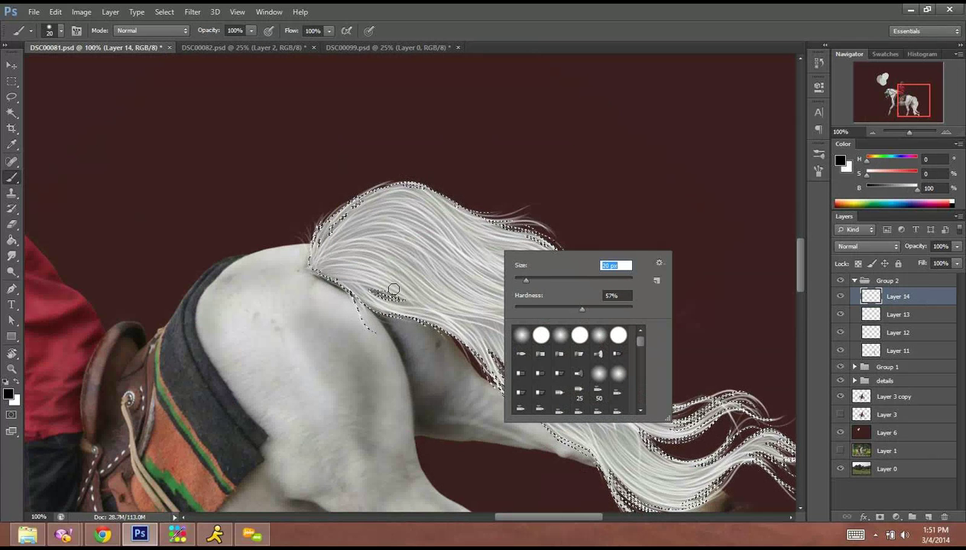
mouse_move(327, 278)
left_mouse_down()
mouse_move(489, 330)
mouse_move(516, 312)
left_mouse_up()
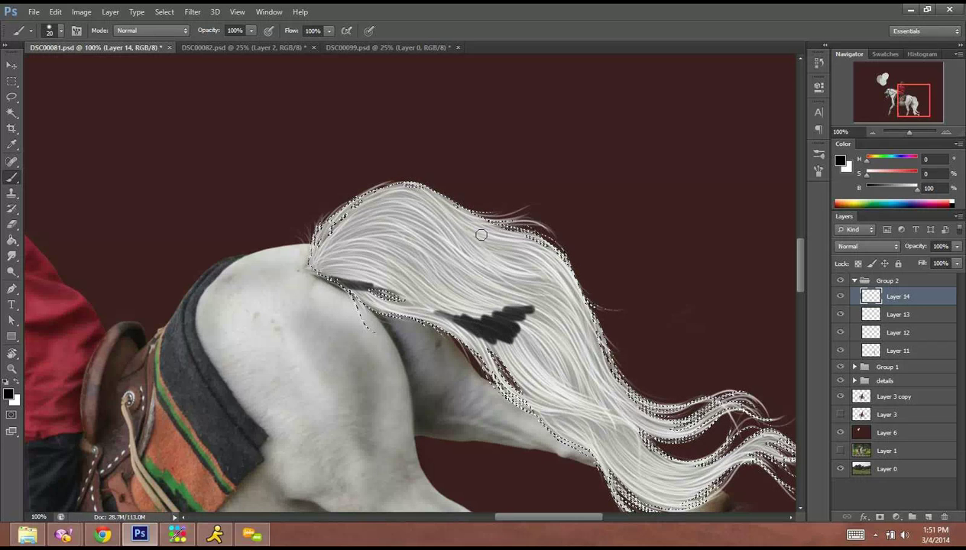
mouse_move(481, 235)
left_mouse_down()
mouse_move(460, 226)
mouse_move(535, 282)
mouse_move(554, 334)
left_mouse_up()
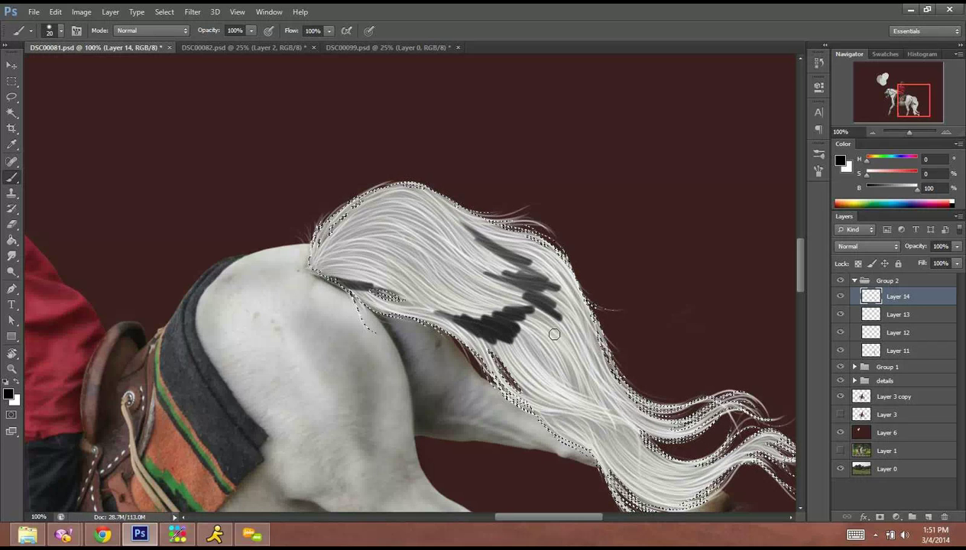
Paint black shadows along the crest from the tail base and in diagonal bands down the lower mid-tail.
mouse_move(315, 264)
left_mouse_down()
mouse_move(335, 222)
mouse_move(411, 188)
mouse_move(432, 195)
left_mouse_up()
mouse_move(509, 336)
left_mouse_down()
mouse_move(539, 367)
mouse_move(604, 399)
left_mouse_up()
left_click_drag(545, 412, 639, 444)
mouse_move(497, 346)
left_mouse_down()
mouse_move(556, 406)
mouse_move(583, 413)
left_mouse_up()
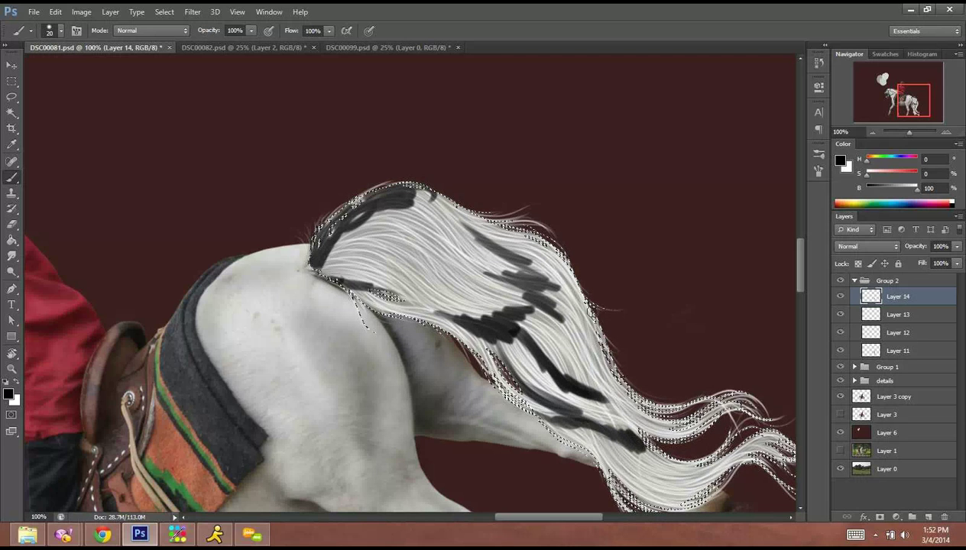
Extend the black shadows along the tail's outer and under edges and darken the area where the end locks split.
mouse_move(592, 321)
left_mouse_down()
mouse_move(641, 441)
mouse_move(489, 291)
mouse_move(511, 360)
mouse_move(553, 373)
left_mouse_up()
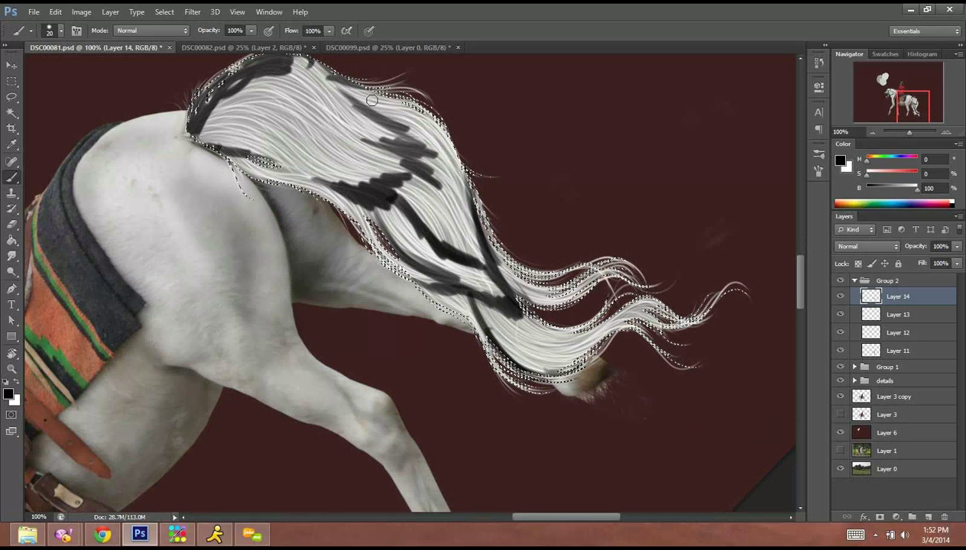
left_click_drag(330, 75, 401, 123)
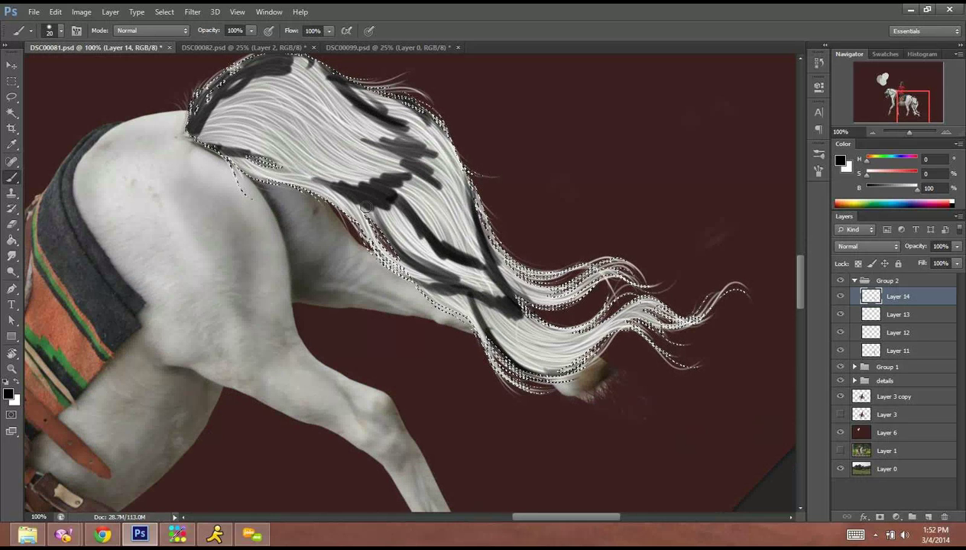
left_click_drag(333, 190, 212, 146)
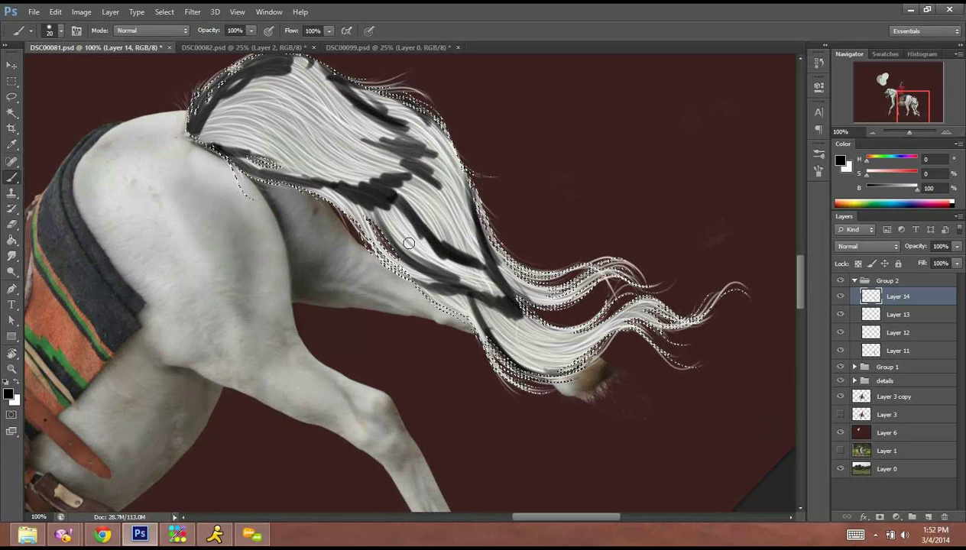
mouse_move(393, 261)
left_mouse_down()
mouse_move(472, 321)
mouse_move(501, 326)
mouse_move(535, 287)
mouse_move(510, 307)
left_mouse_up()
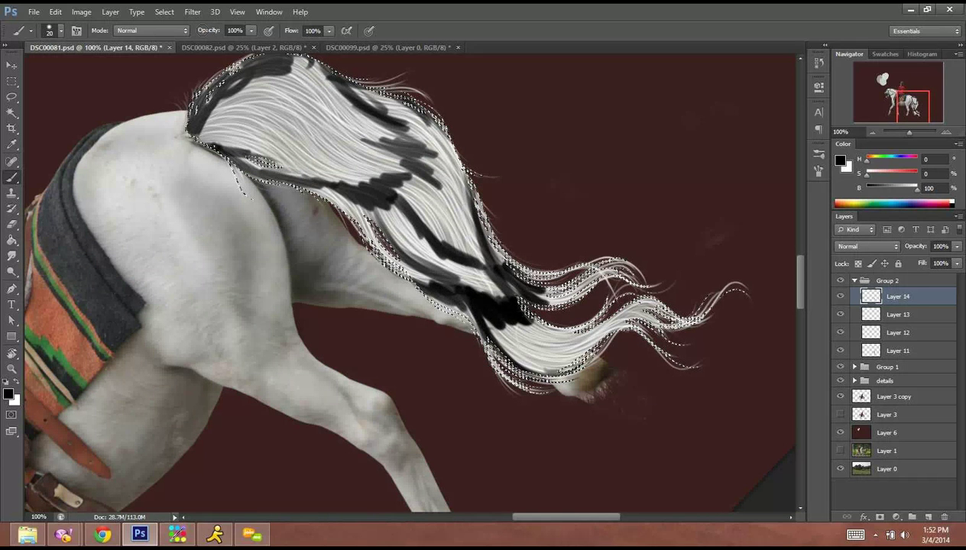
Start applying a filter to the black shadow strokes on the new layer.
left_click(192, 12)
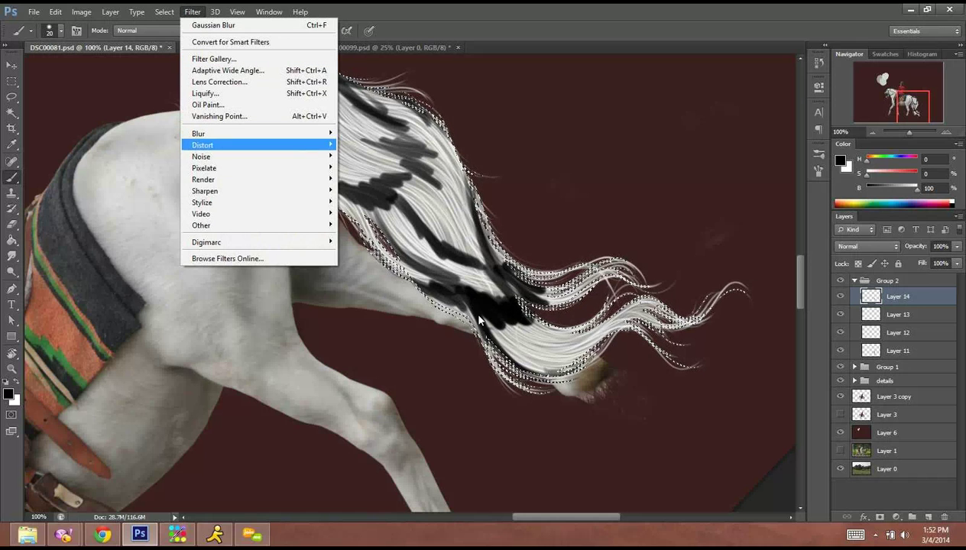
Paint white highlight strokes between the black shadow strokes along the horse's tail on Layer 14 with the 20 px brush.
left_click(12, 179)
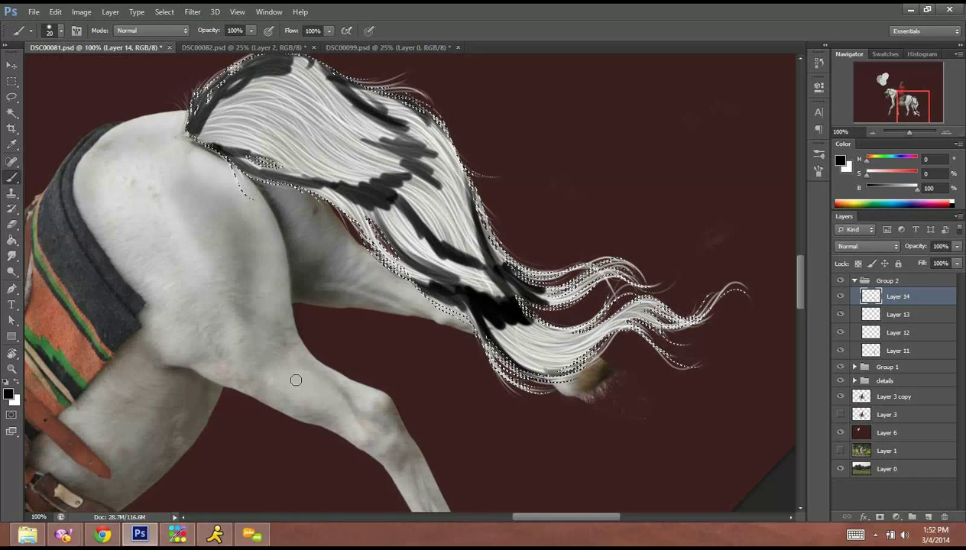
key("x")
key("ctrl+d")
left_click_drag(334, 248, 378, 399)
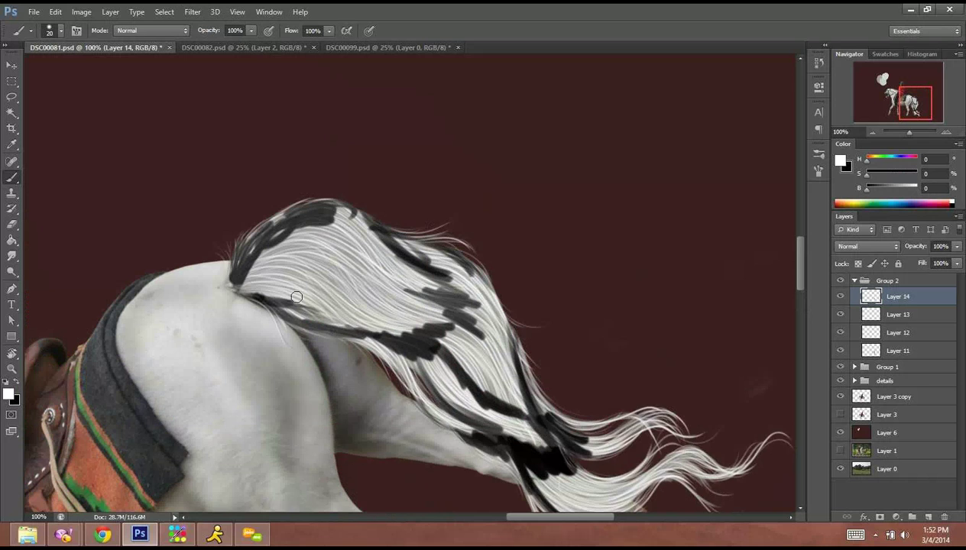
mouse_move(262, 280)
left_mouse_down()
mouse_move(336, 307)
mouse_move(350, 297)
mouse_move(313, 271)
mouse_move(345, 260)
mouse_move(350, 223)
mouse_move(442, 288)
left_mouse_up()
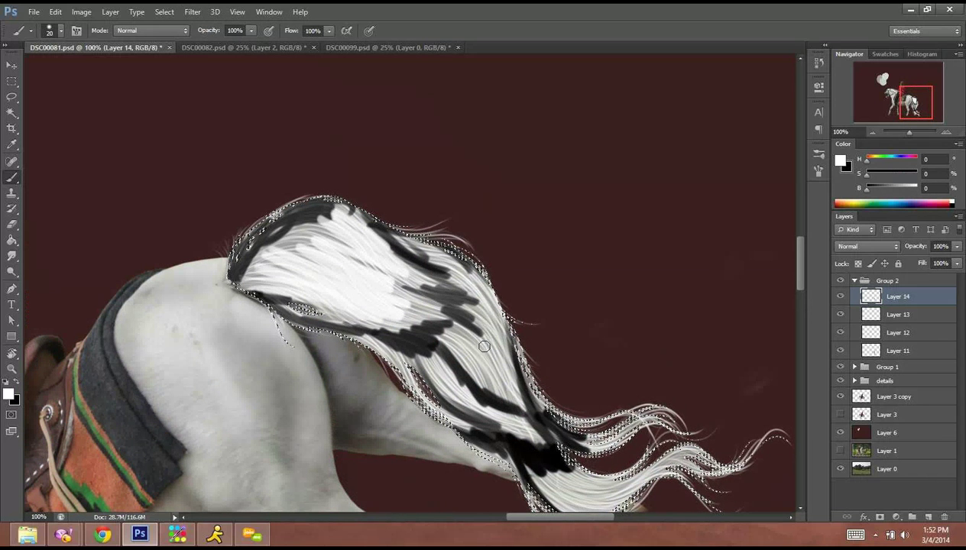
mouse_move(422, 252)
left_mouse_down()
mouse_move(473, 288)
mouse_move(531, 430)
left_mouse_up()
mouse_move(475, 363)
left_mouse_down()
mouse_move(424, 250)
mouse_move(437, 255)
mouse_move(413, 227)
mouse_move(433, 222)
mouse_move(461, 277)
left_mouse_up()
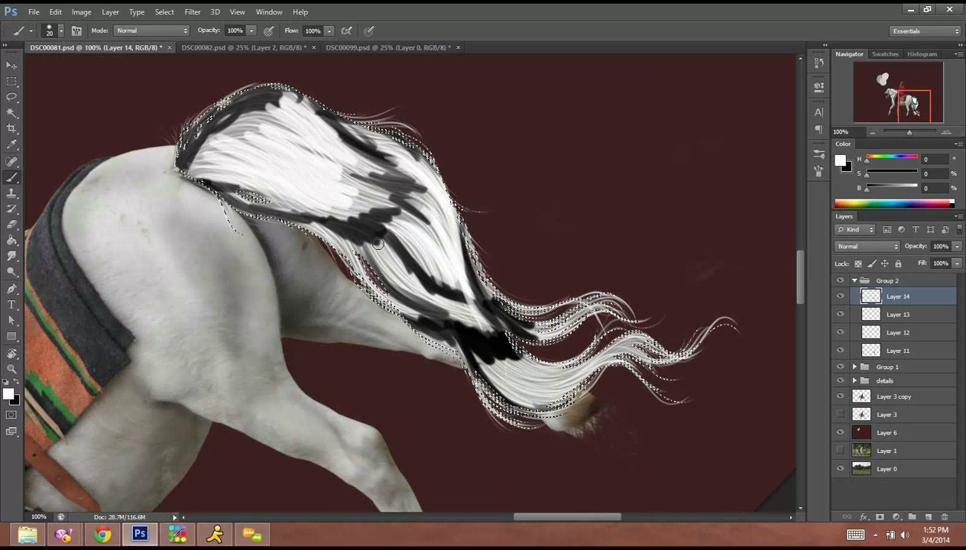
left_click_drag(379, 244, 428, 297)
left_click_drag(383, 266, 490, 318)
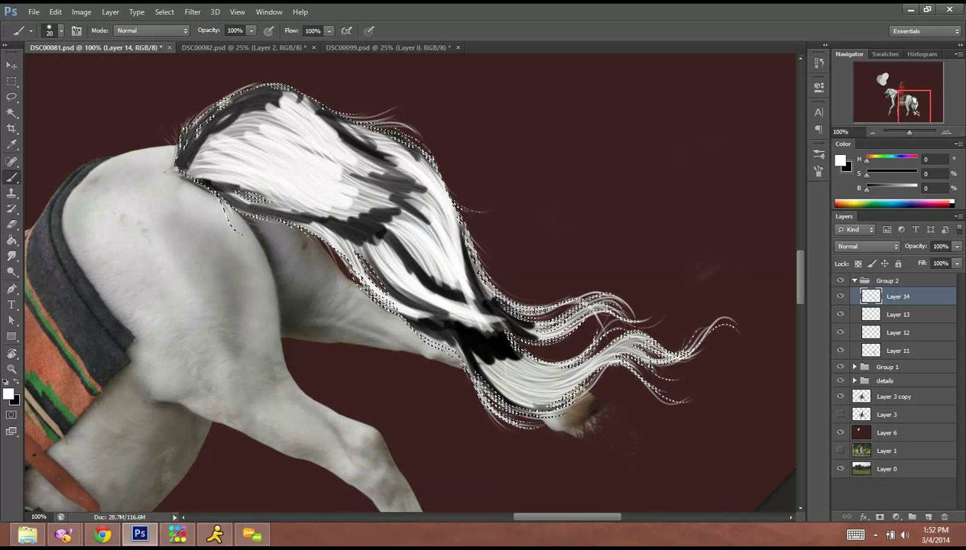
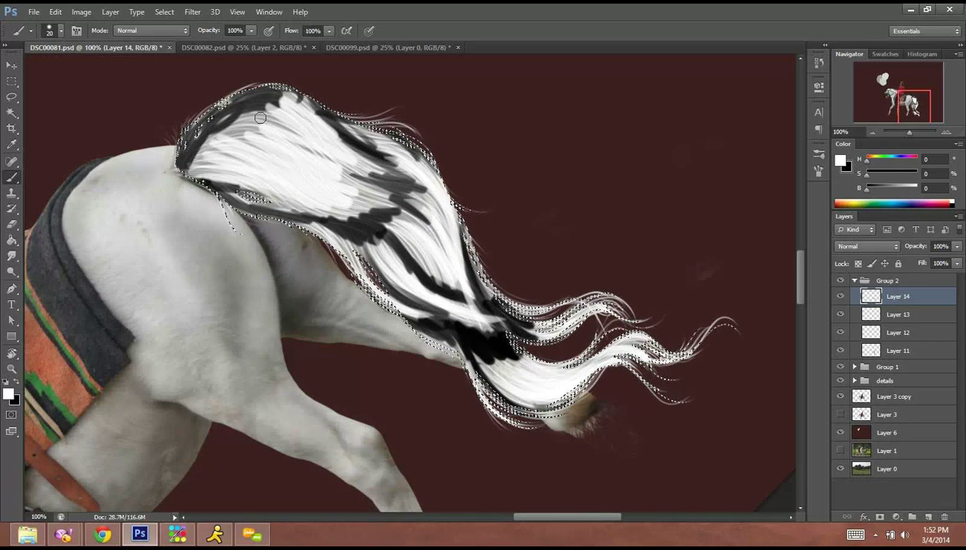
Soften the painted black and white tail strokes on Layer 14 into smooth shading with a Gaussian Blur.
left_click(196, 13)
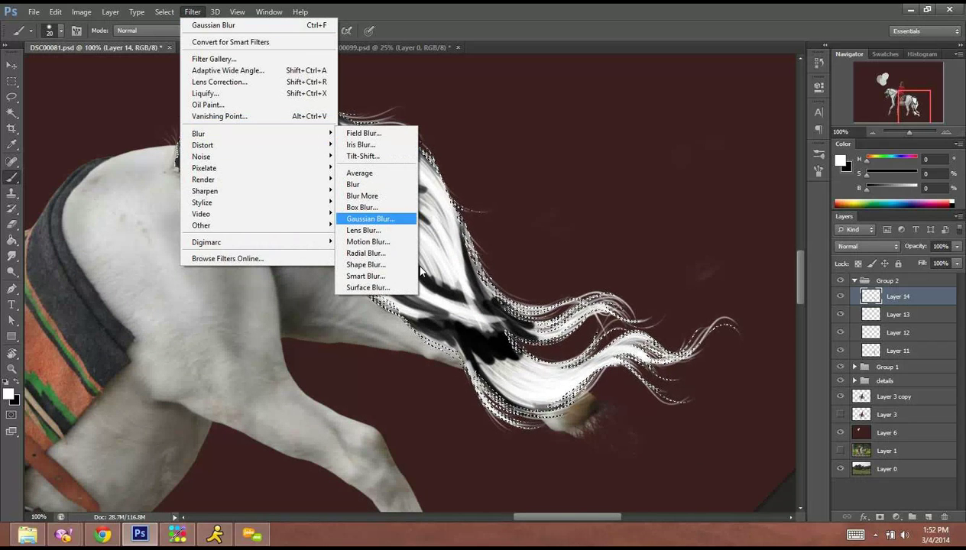
left_click(371, 218)
left_click(831, 351)
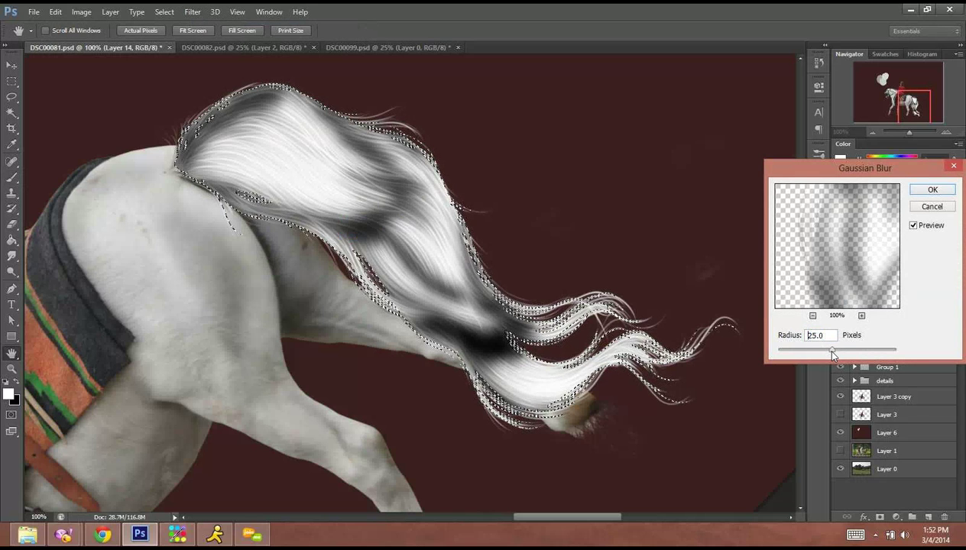
left_click(827, 353)
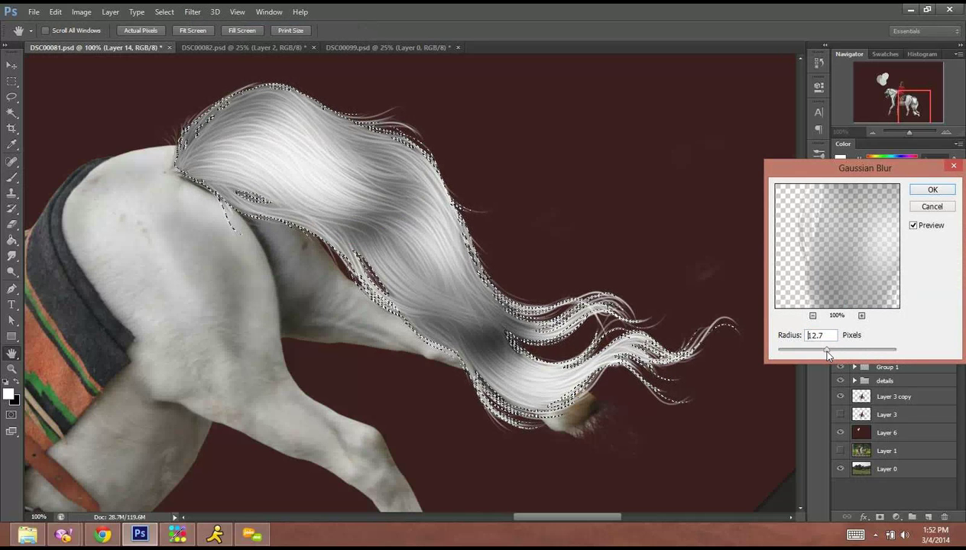
left_click_drag(827, 353, 829, 352)
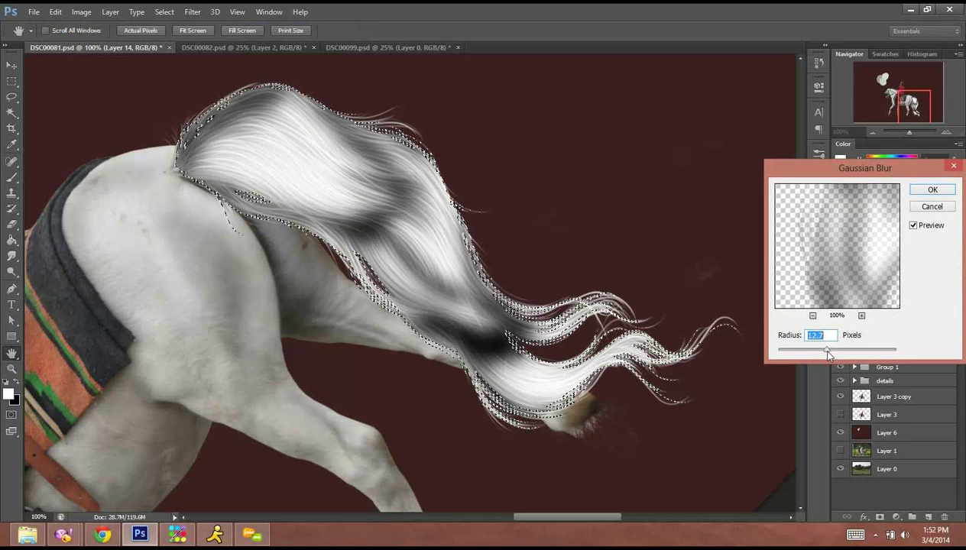
left_click(932, 189)
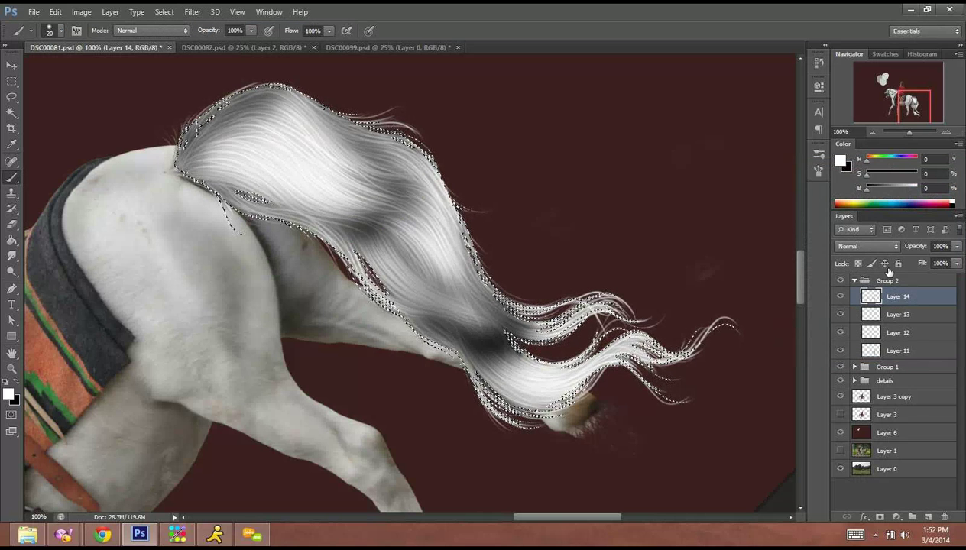
Set Layer 14's blend mode to Soft Light and clear the tail selection.
left_click(867, 246)
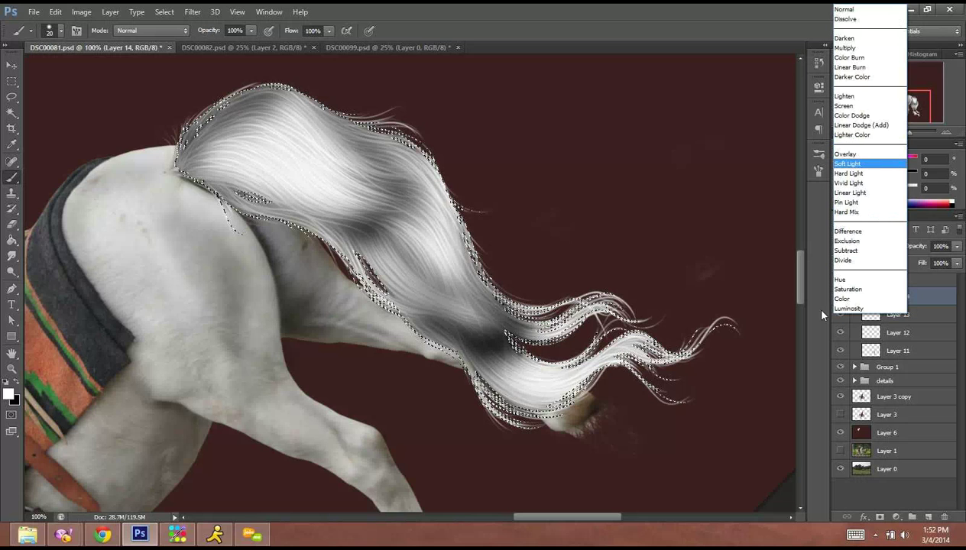
key("Return")
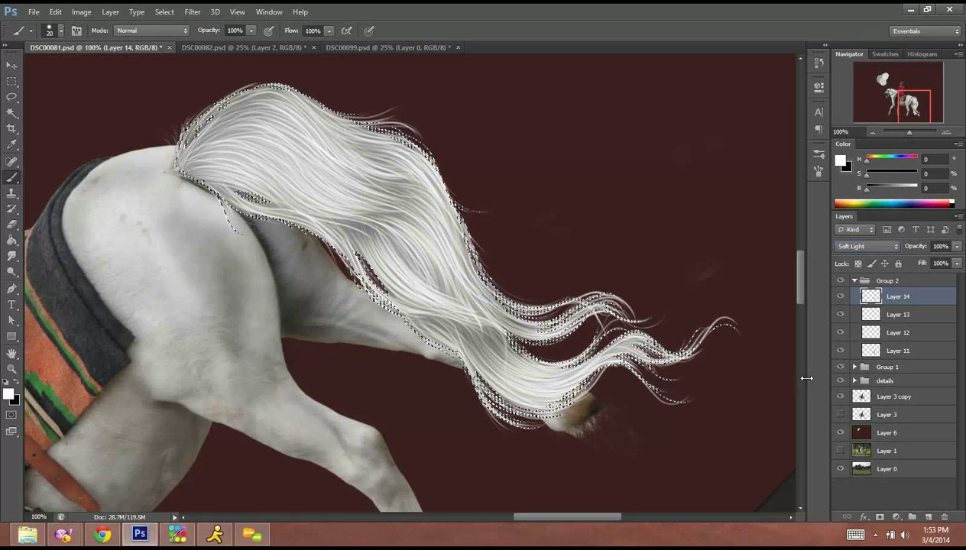
key("ctrl+d")
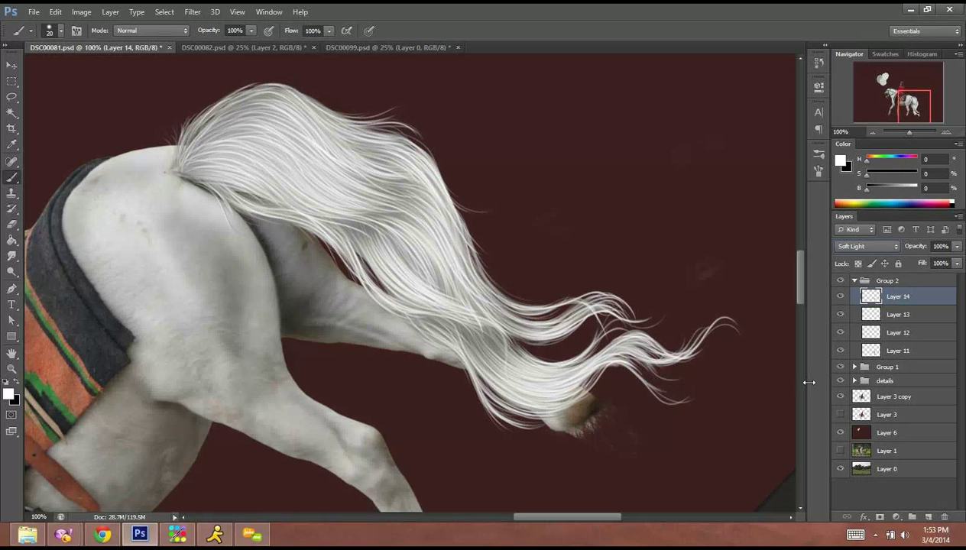
Reset the canvas rotation to 0° and check the horse and rider against the landscape by temporarily hiding the dark red Layer 6.
left_click(873, 132)
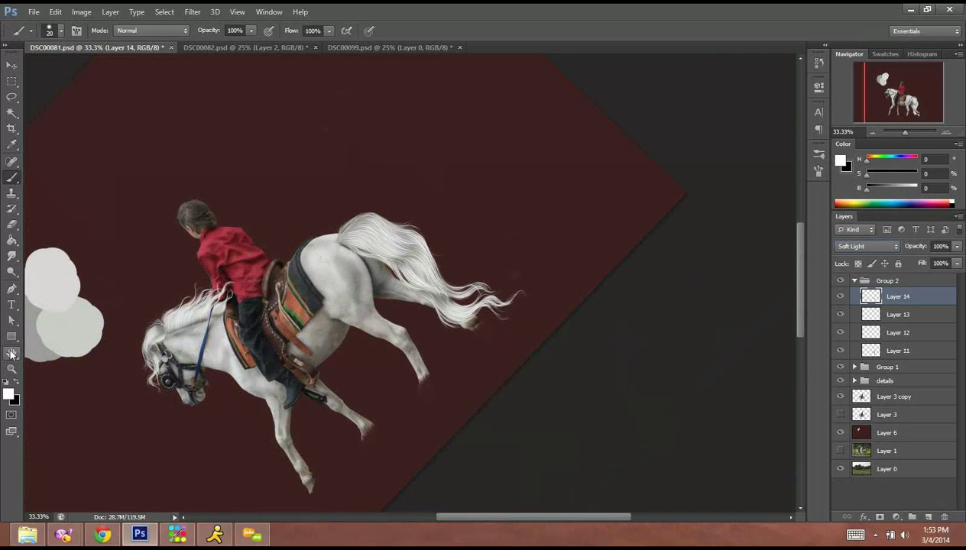
left_click(11, 354)
left_click(43, 363)
left_click_drag(113, 388, 164, 154)
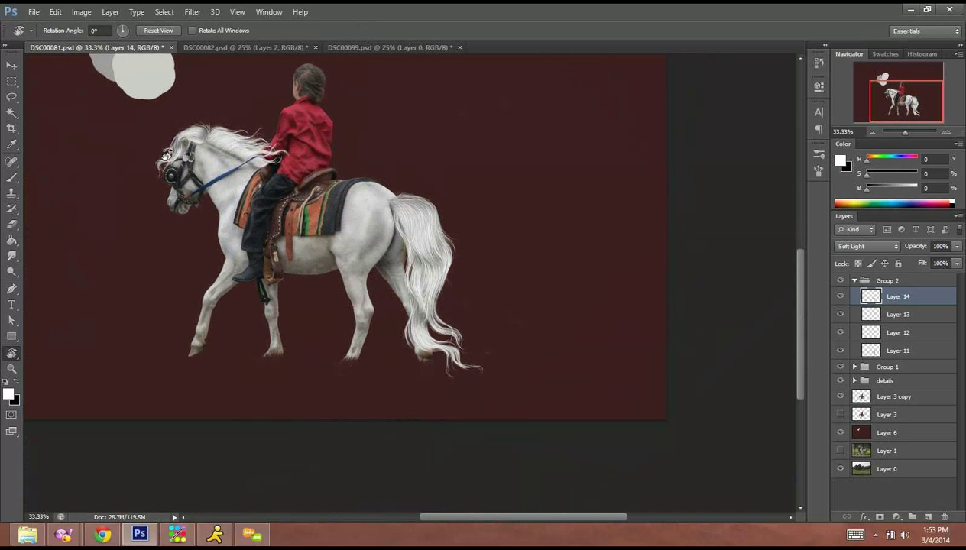
left_click_drag(314, 182, 470, 255)
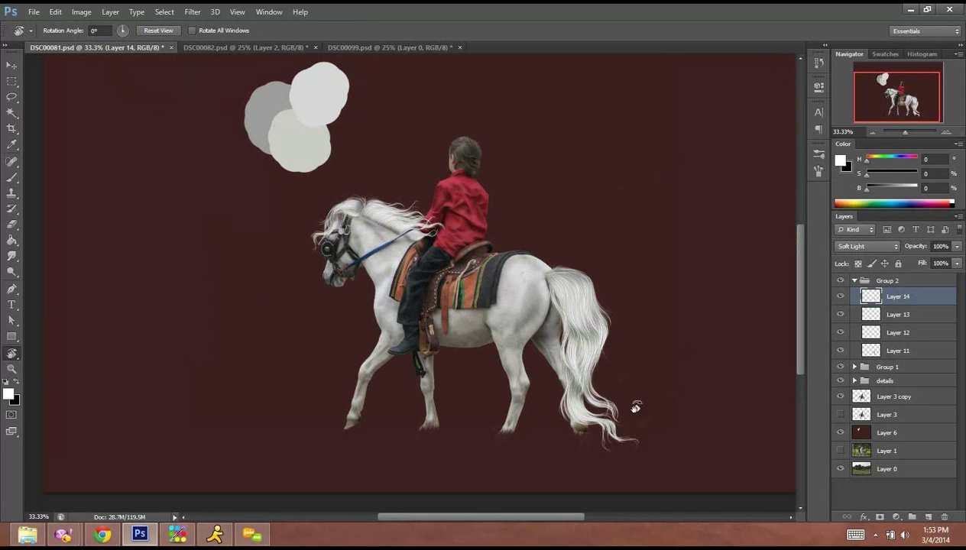
left_click(840, 433)
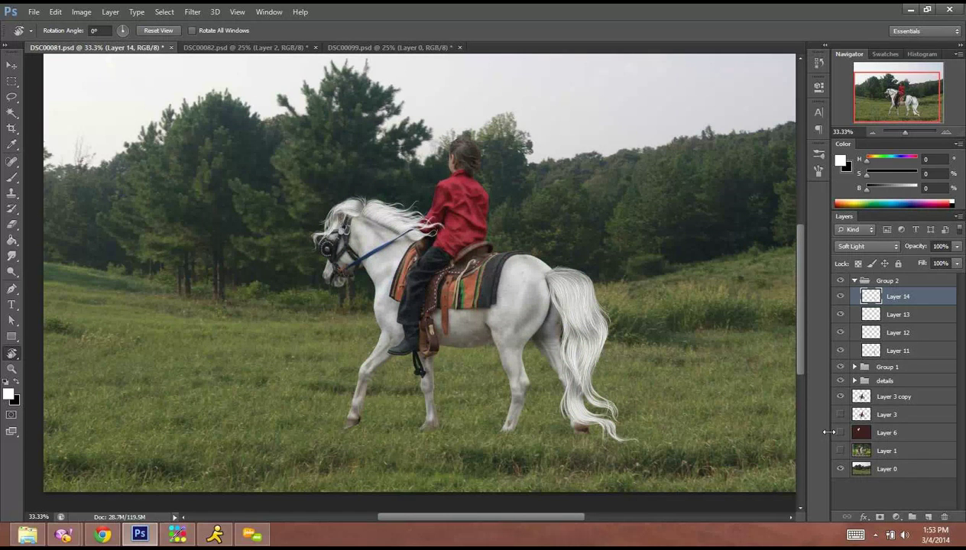
left_click(841, 432)
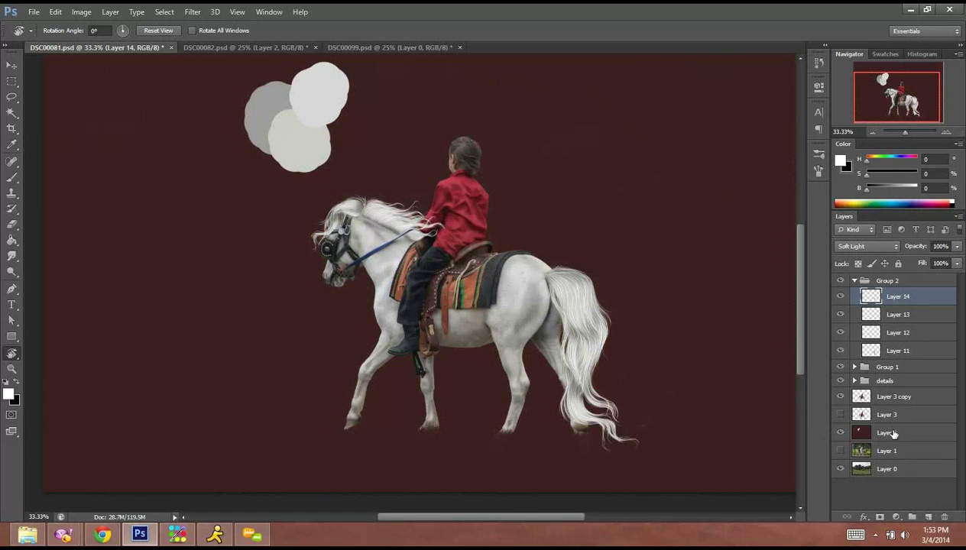
Collapse Group 2, then create a new layer group above the details group with an empty layer inside for the rider's hair.
left_click(887, 433)
left_click(948, 133)
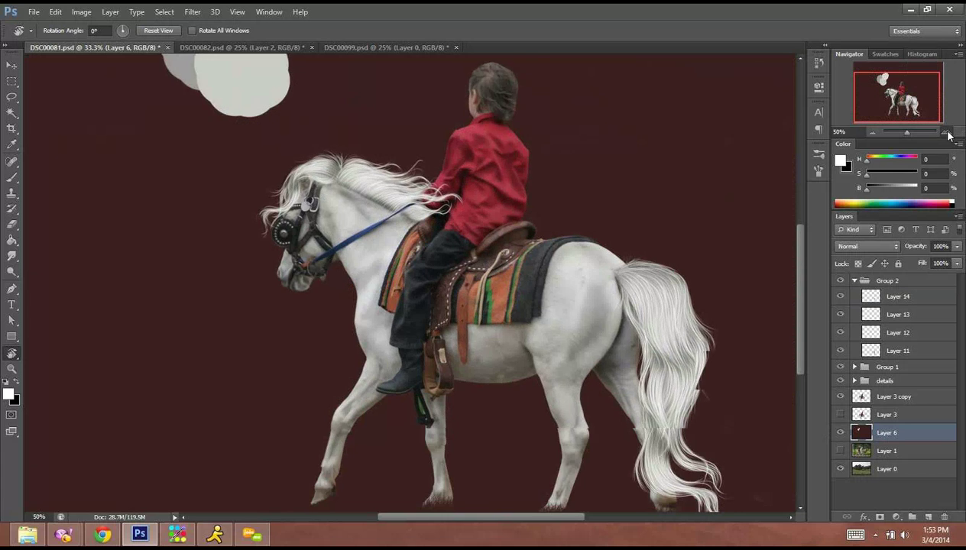
left_click(948, 132)
left_click(947, 132)
left_click(947, 132)
left_click_drag(722, 110, 652, 215)
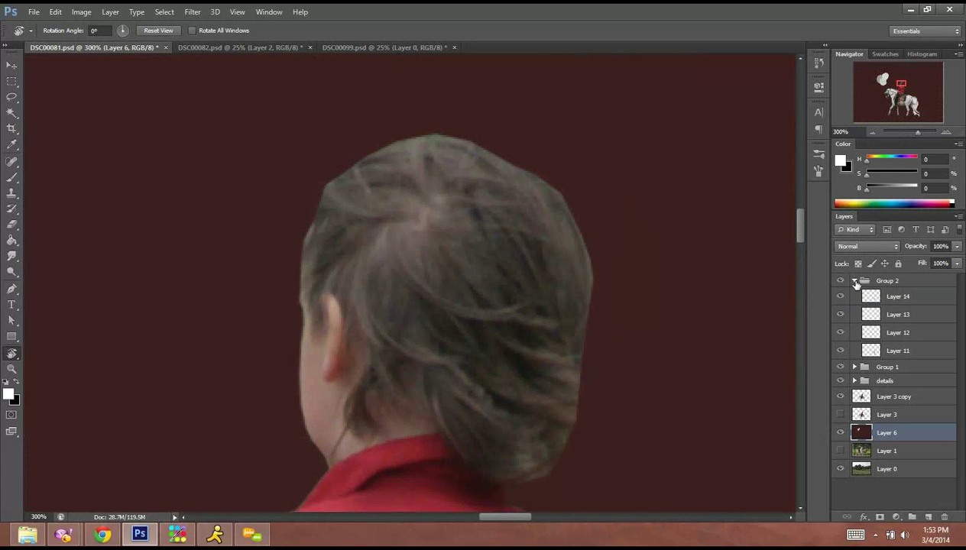
left_click(855, 281)
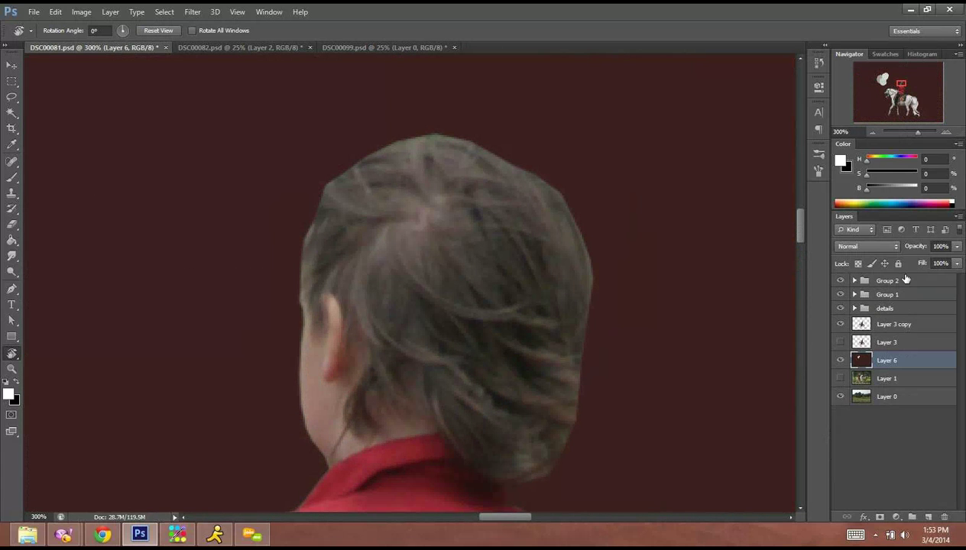
left_click(912, 517)
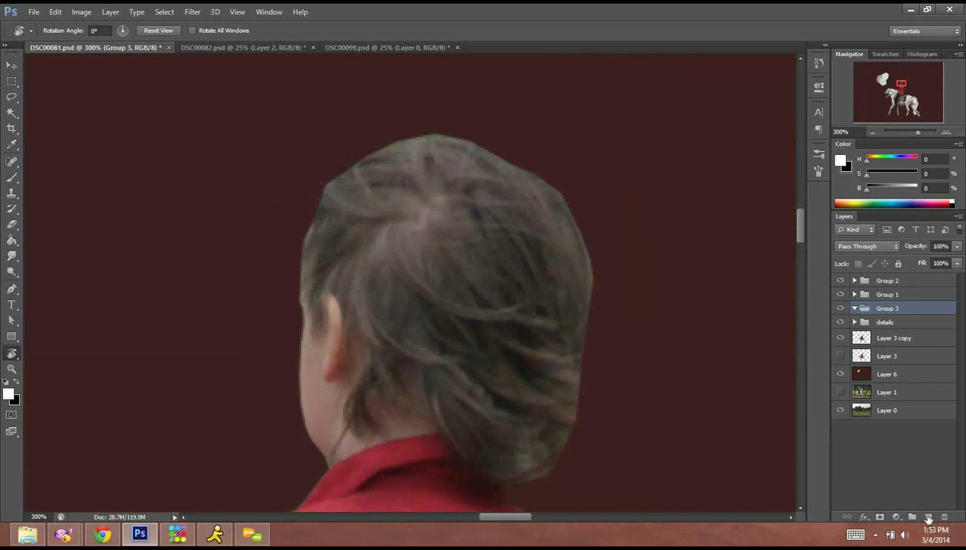
left_click(928, 519)
Select the dark red Layer 6 and set the Brush tool to 33 px with 100% hardness.
left_click(883, 392)
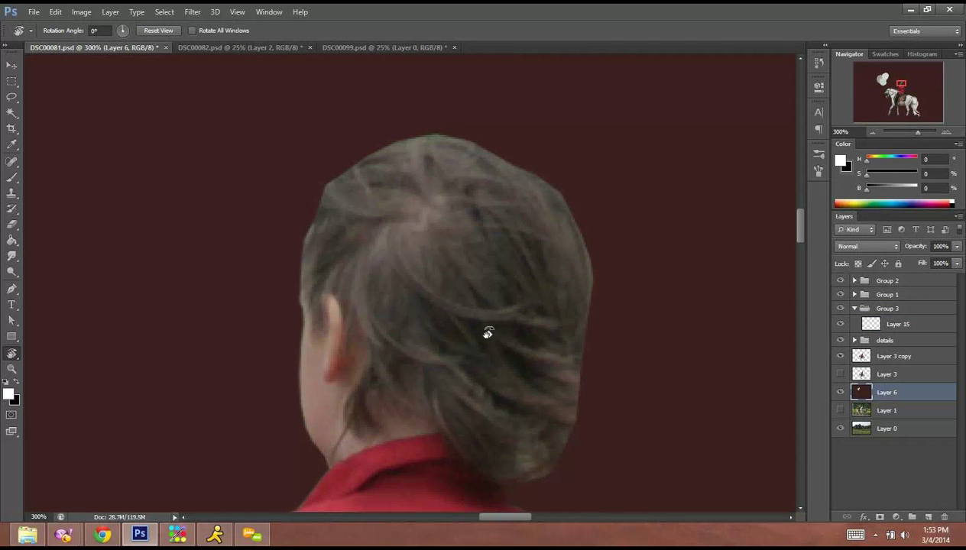
left_click(12, 176)
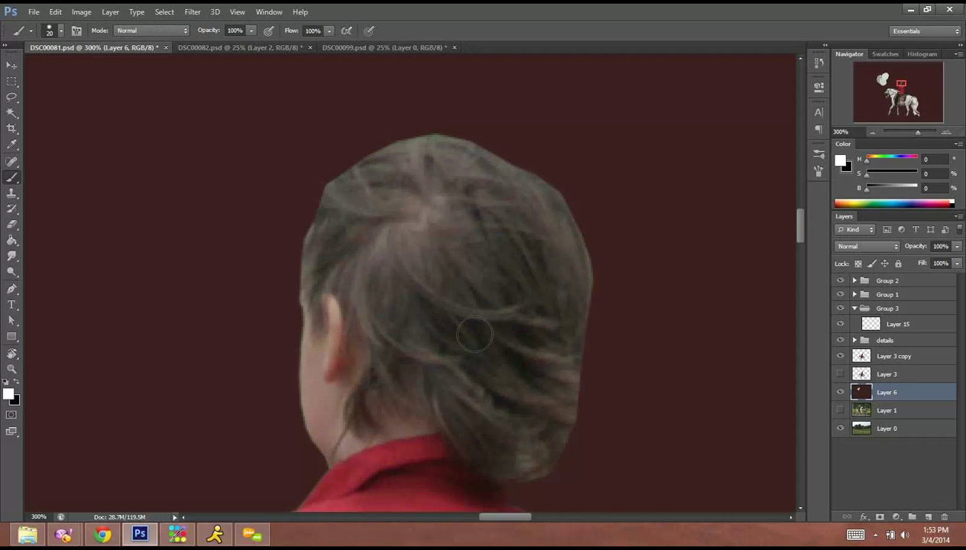
left_click(474, 328, "alt")
right_click(573, 306)
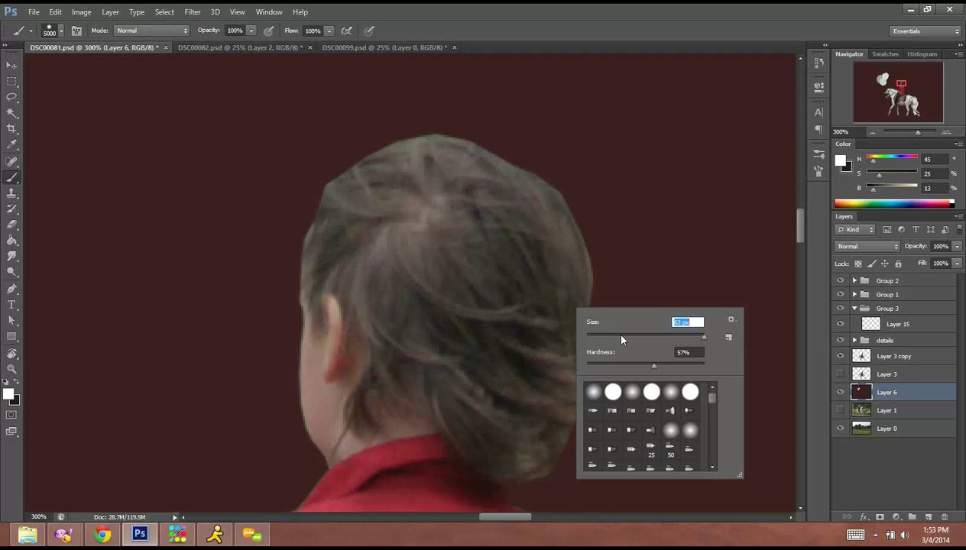
left_click_drag(622, 339, 607, 338)
left_click_drag(662, 365, 731, 361)
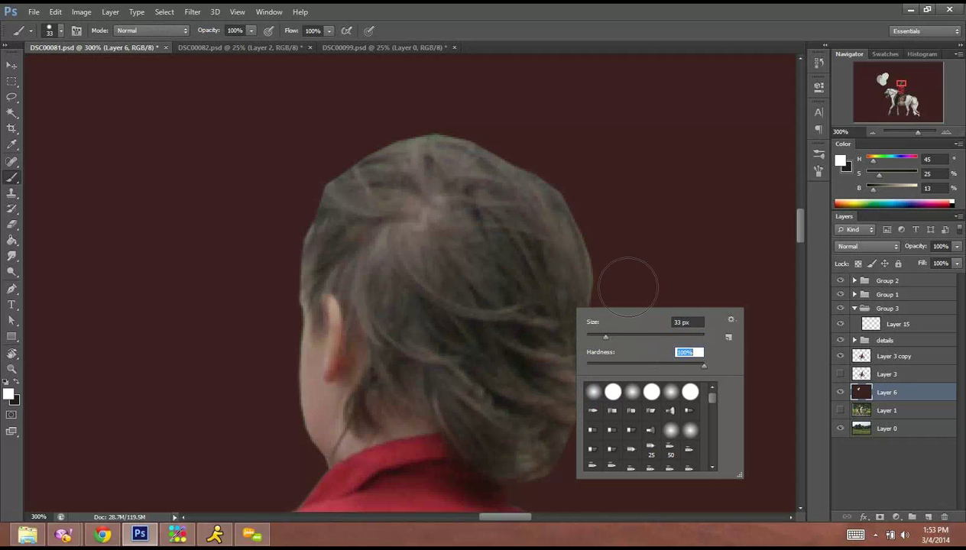
left_click(612, 32)
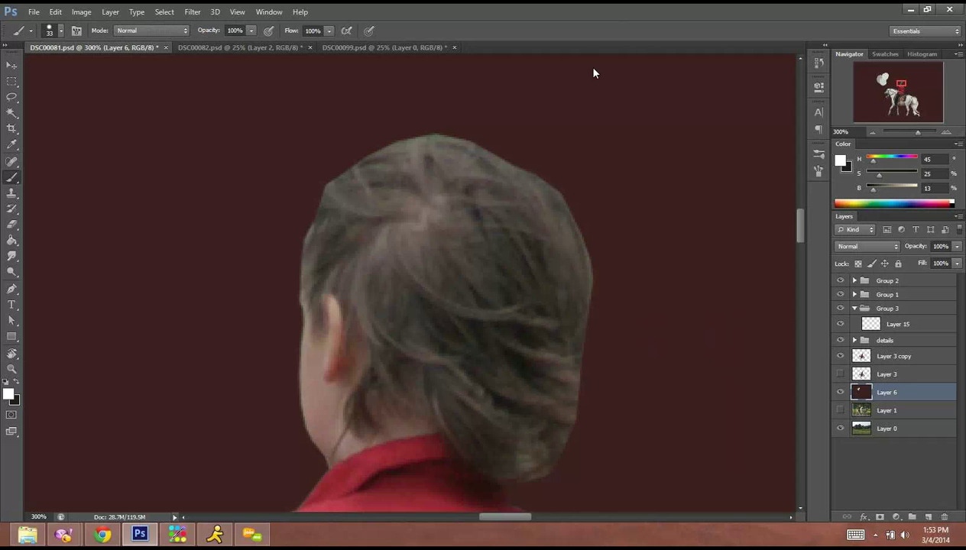
Sample four hair tones from dark to light off the rider's head and paint each as a swatch beside it on Layer 6.
left_click(528, 252, "alt")
key("x")
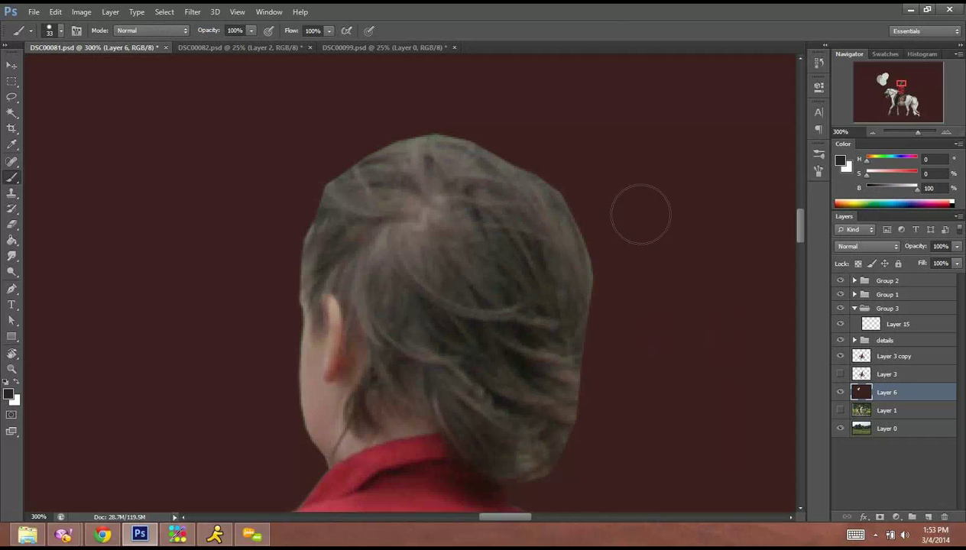
left_click_drag(643, 195, 712, 202)
left_click(557, 241, "alt")
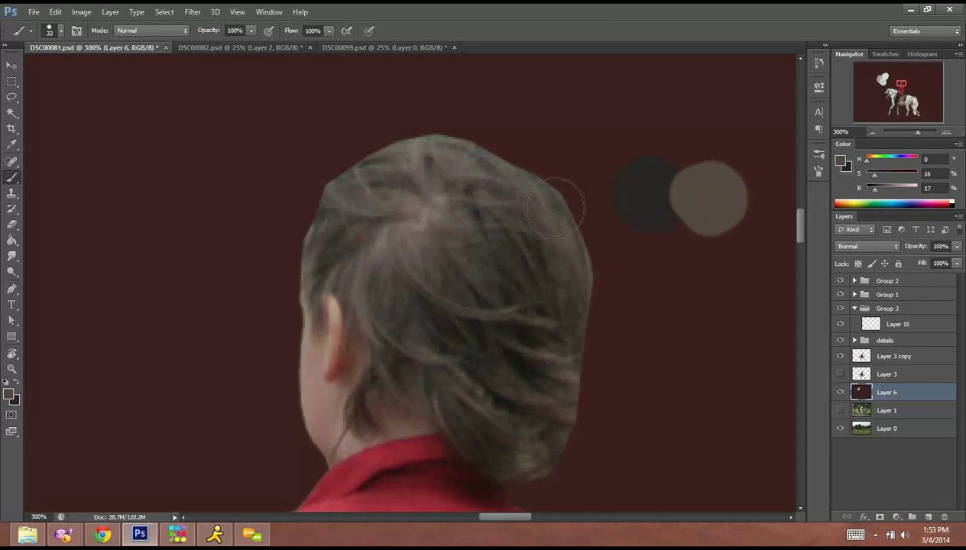
left_click(444, 207, "alt")
left_click_drag(717, 237, 684, 248)
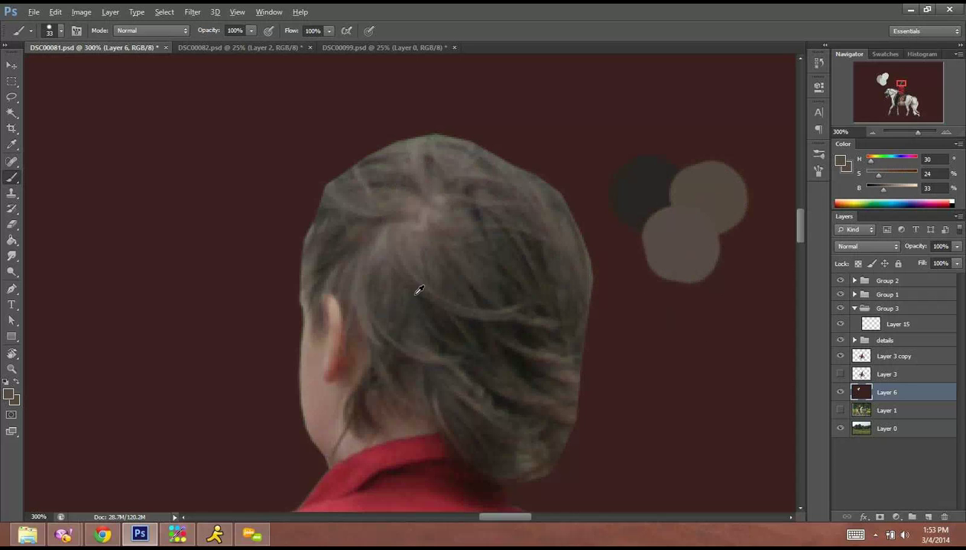
left_click(387, 233, "alt")
left_click(740, 247)
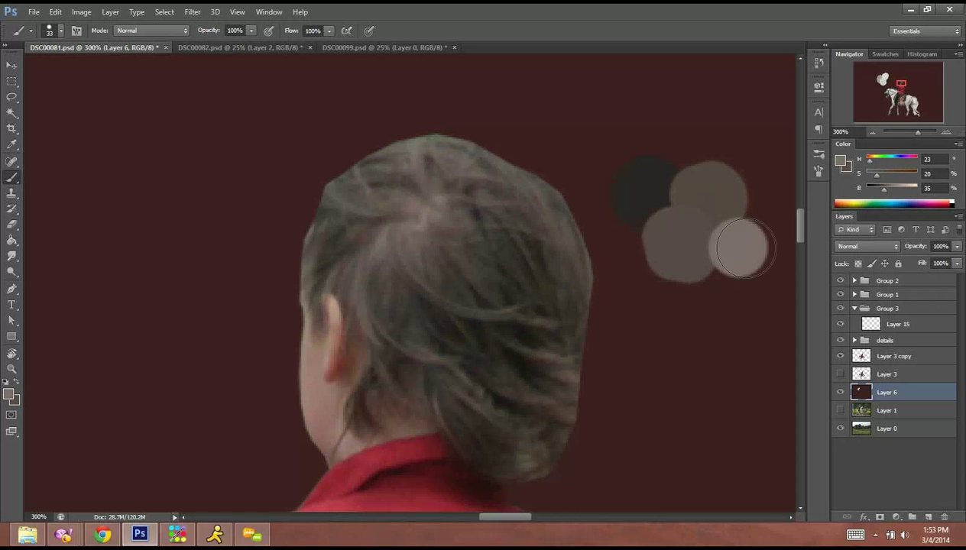
Pick up the darkest hair swatch as the painting colour and set the brush to 6 px with 45% hardness.
left_click(633, 208, "alt")
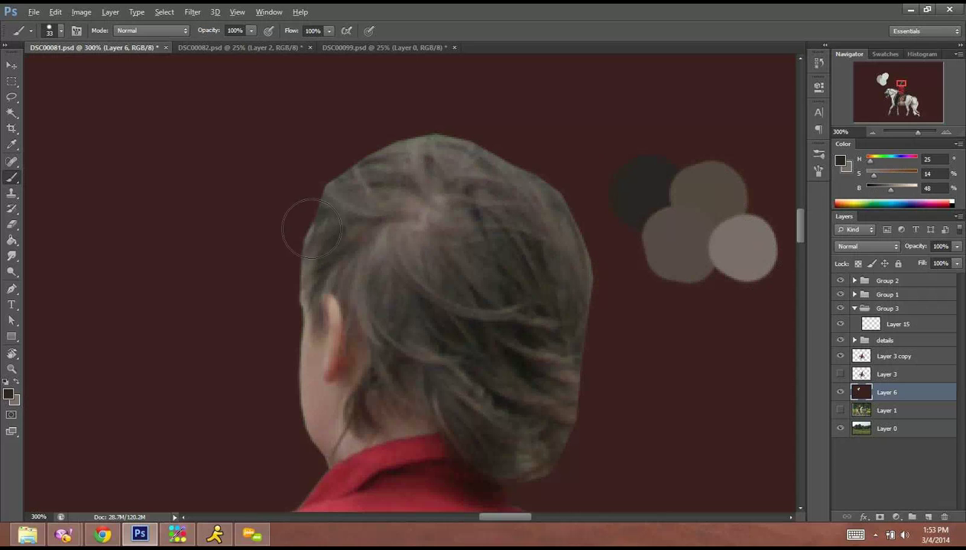
right_click(434, 271)
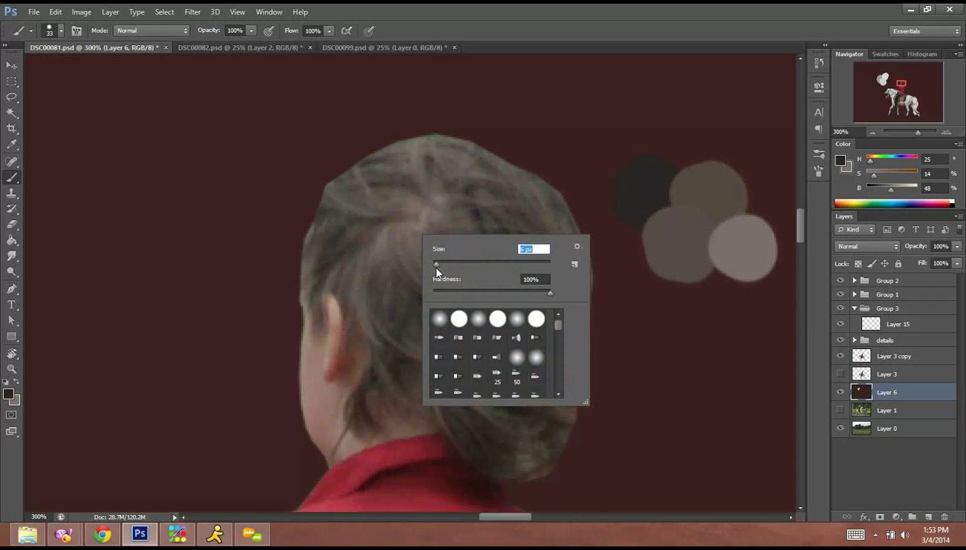
left_click_drag(492, 292, 485, 293)
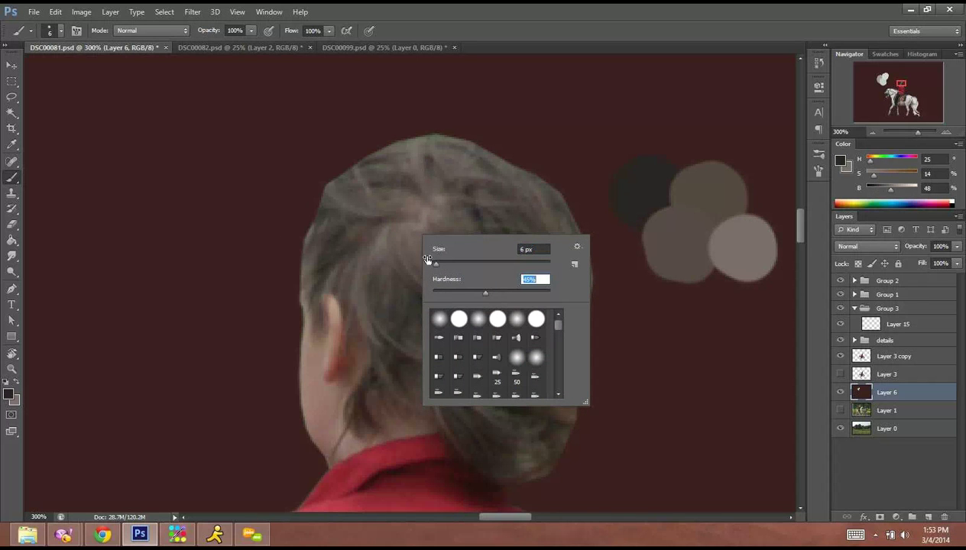
On Layer 15 in Group 3, paint thin dark strands following the hair flow over the back and lower edge of the rider's head.
left_click(365, 272)
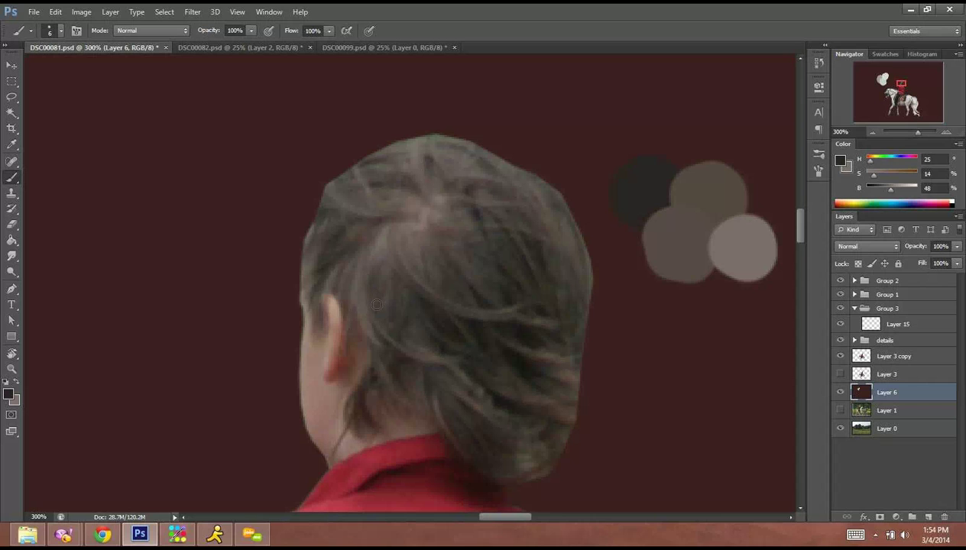
left_click(923, 331)
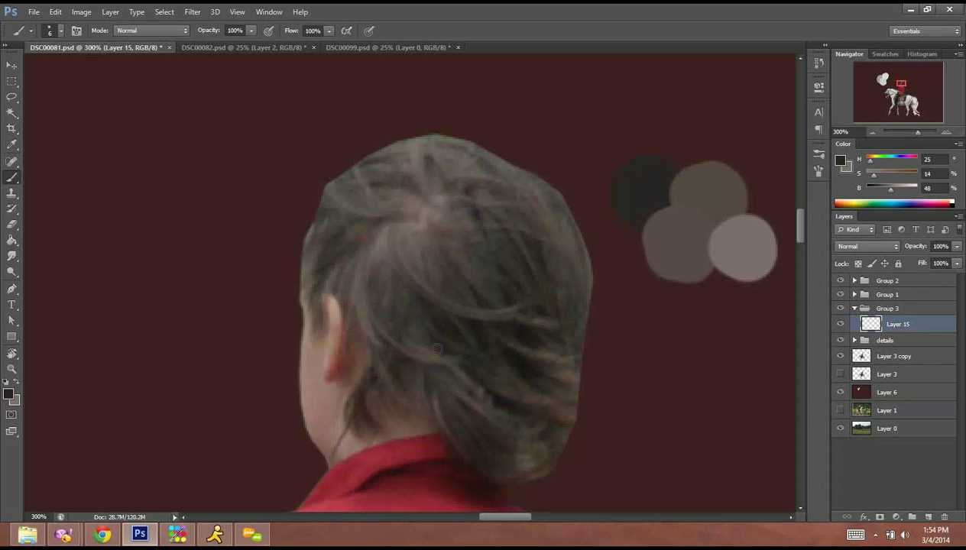
left_click_drag(362, 263, 374, 338)
mouse_move(357, 279)
left_mouse_down()
mouse_move(369, 325)
mouse_move(441, 353)
left_mouse_up()
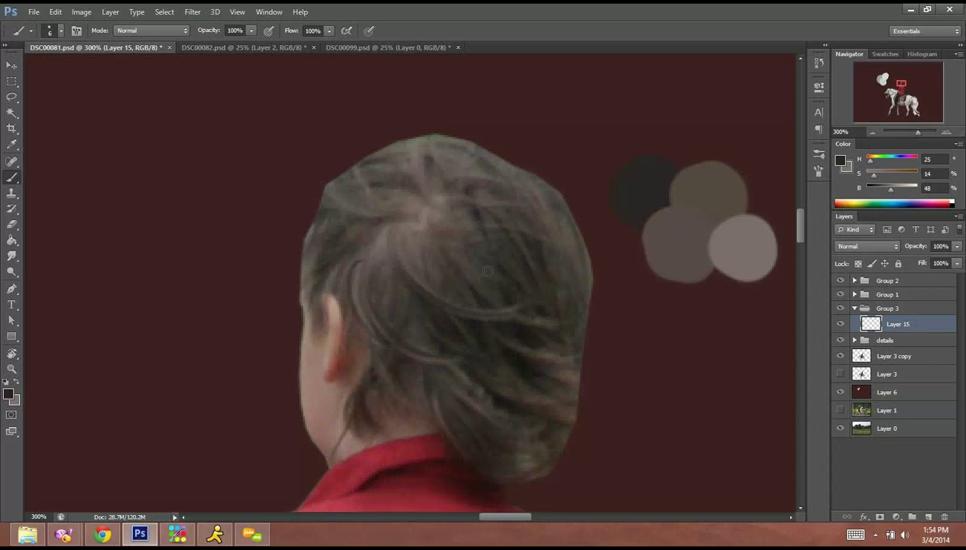
left_click_drag(462, 311, 501, 395)
left_click_drag(402, 316, 415, 337)
left_click_drag(510, 471, 551, 461)
left_click_drag(442, 390, 385, 322)
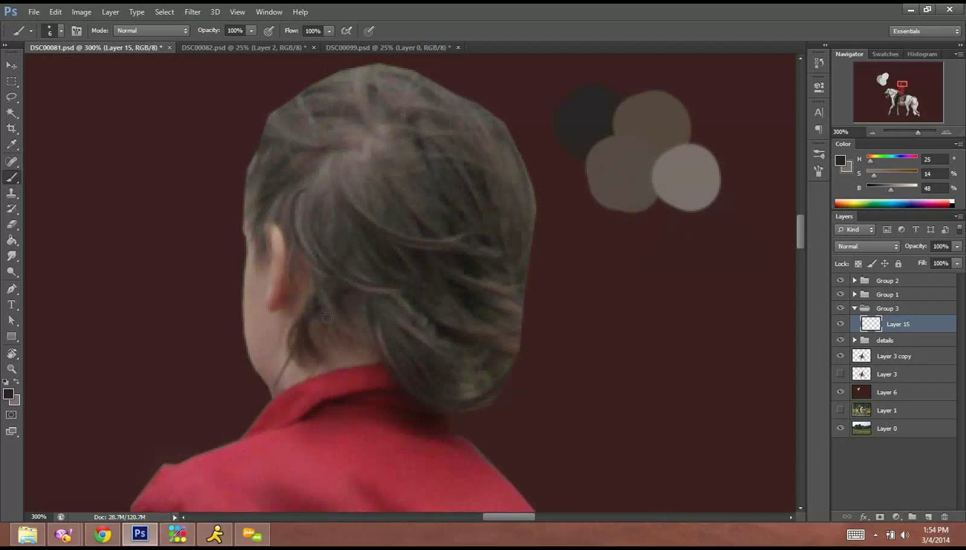
Paint dark strands along the nape, around and over the ear, and down the hairline beside the rider's face.
left_click_drag(295, 351, 308, 303)
left_click_drag(318, 356, 370, 363)
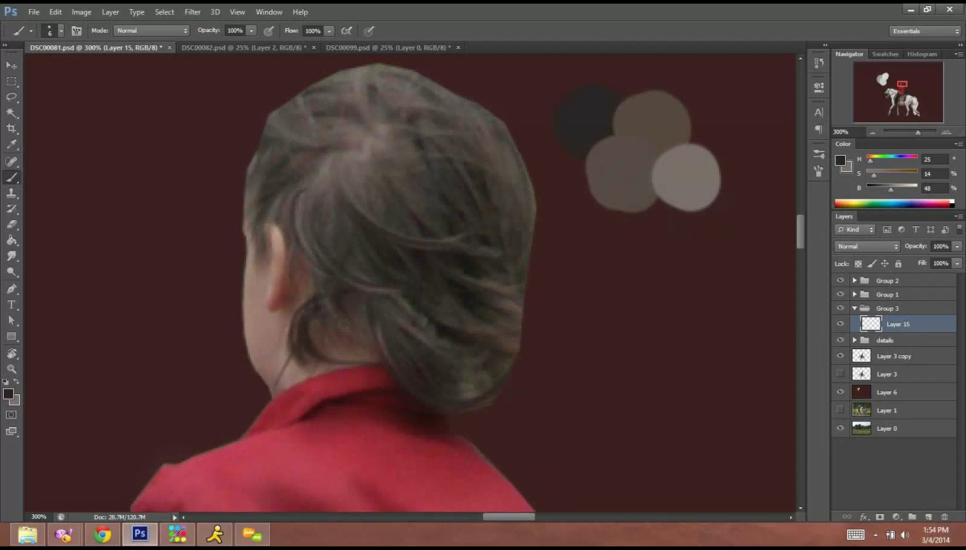
left_click_drag(319, 318, 363, 348)
mouse_move(277, 262)
left_mouse_down()
mouse_move(272, 221)
mouse_move(303, 277)
left_mouse_up()
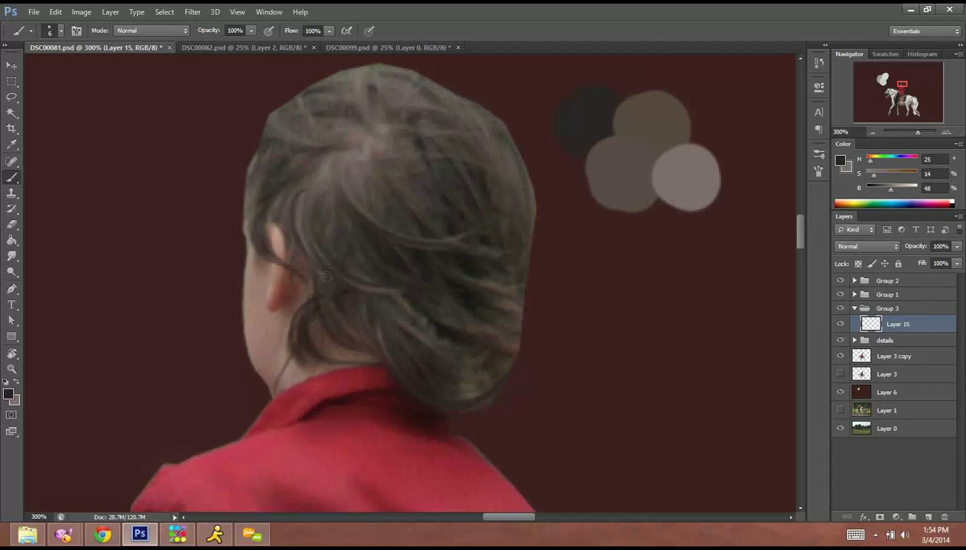
left_click_drag(272, 221, 307, 276)
left_click_drag(266, 149, 246, 220)
mouse_move(252, 165)
left_mouse_down()
mouse_move(292, 224)
mouse_move(254, 167)
mouse_move(304, 232)
mouse_move(269, 169)
mouse_move(273, 253)
mouse_move(254, 221)
left_mouse_up()
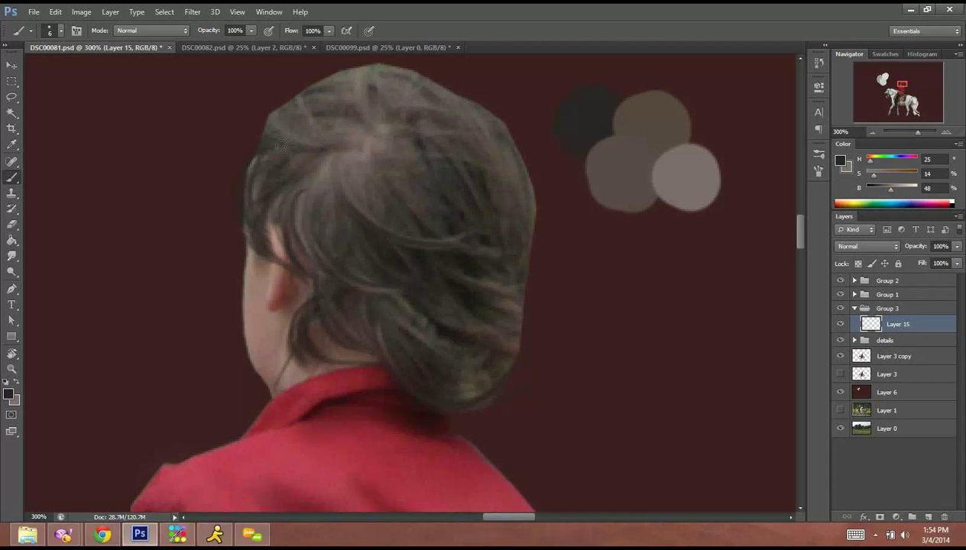
Paint dark wisps over the crown and along the rear outline of the head to break up its hard cut-out edge.
left_click_drag(318, 241, 298, 406)
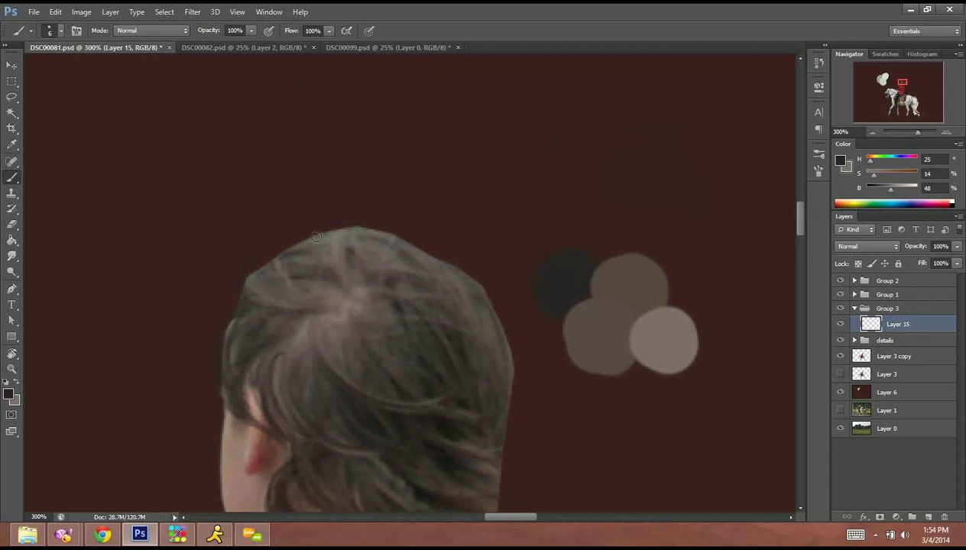
mouse_move(273, 299)
left_mouse_down()
mouse_move(348, 241)
mouse_move(273, 288)
mouse_move(359, 235)
mouse_move(281, 289)
mouse_move(261, 265)
left_mouse_up()
mouse_move(376, 239)
left_mouse_down()
mouse_move(405, 249)
mouse_move(430, 269)
left_mouse_up()
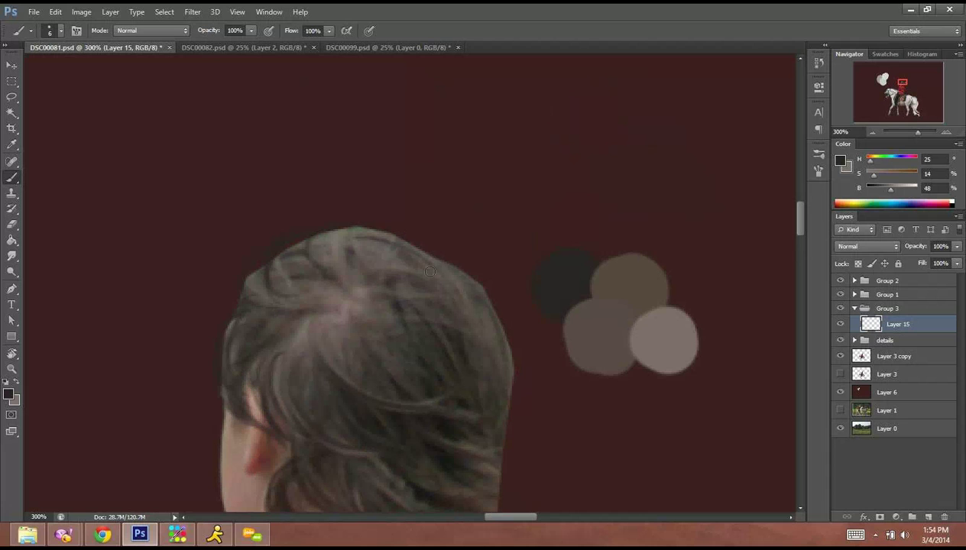
left_click_drag(476, 317, 462, 261)
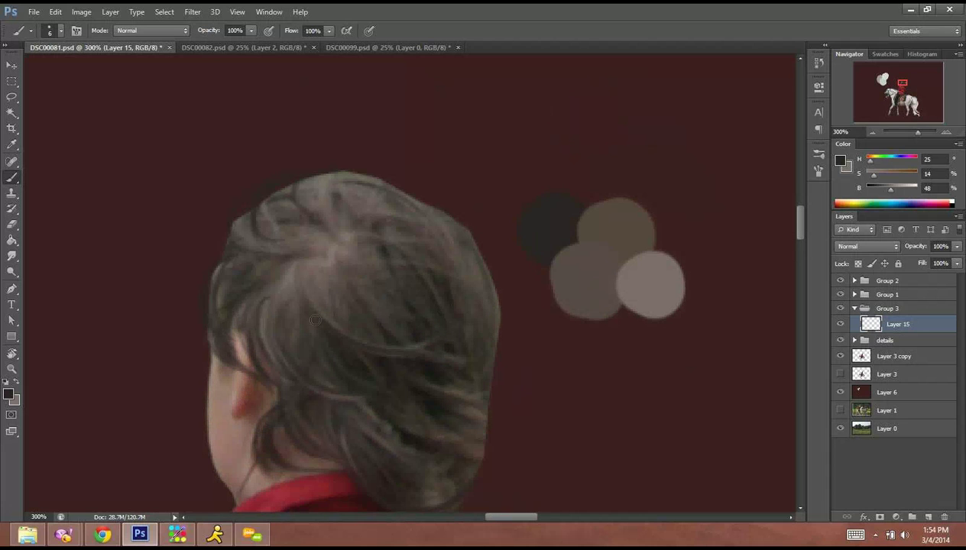
left_click_drag(390, 372, 486, 403)
left_click_drag(403, 214, 489, 272)
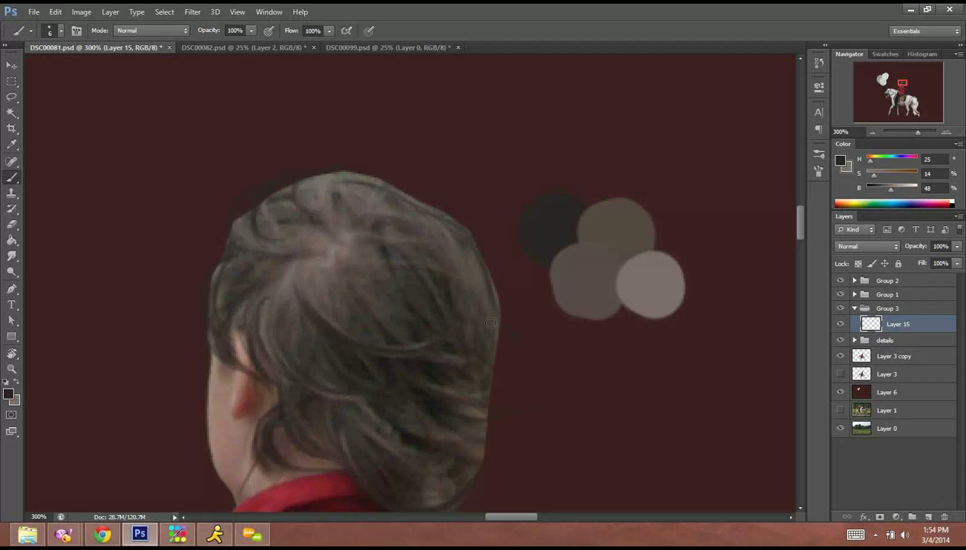
left_click_drag(468, 239, 443, 194)
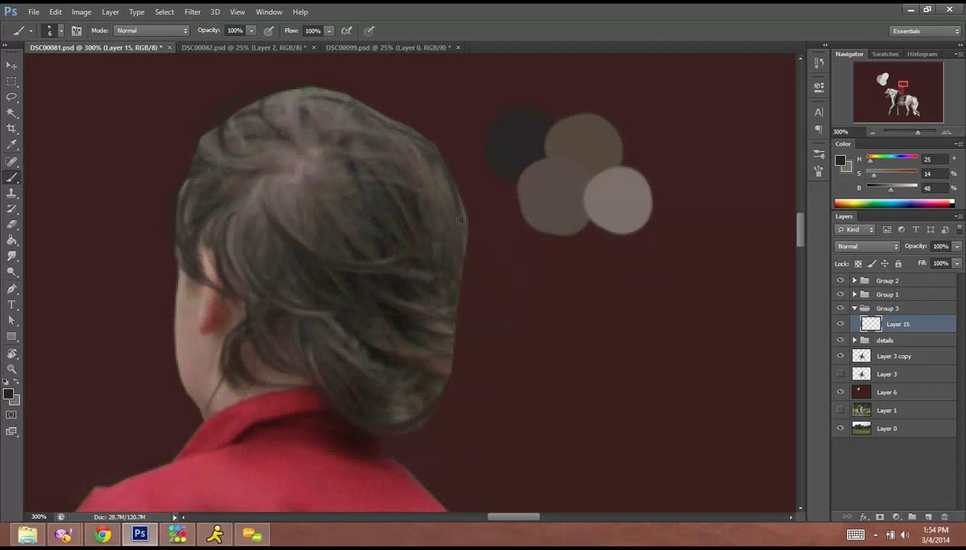
On Layer 6, outline the four hair swatches with a freehand Lasso selection using a 0 px feather.
left_click(887, 392)
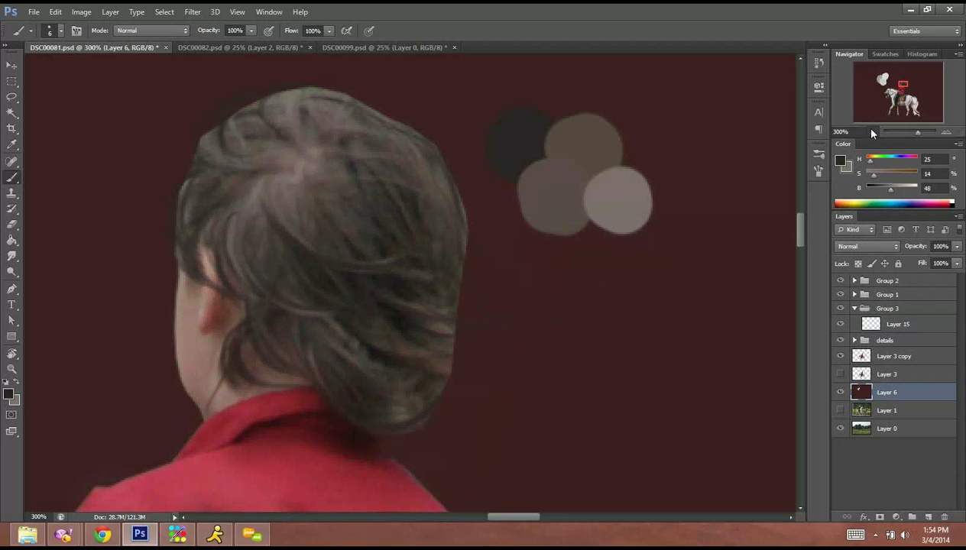
left_click(873, 132)
left_click(873, 132)
left_click(873, 132)
left_click(873, 132)
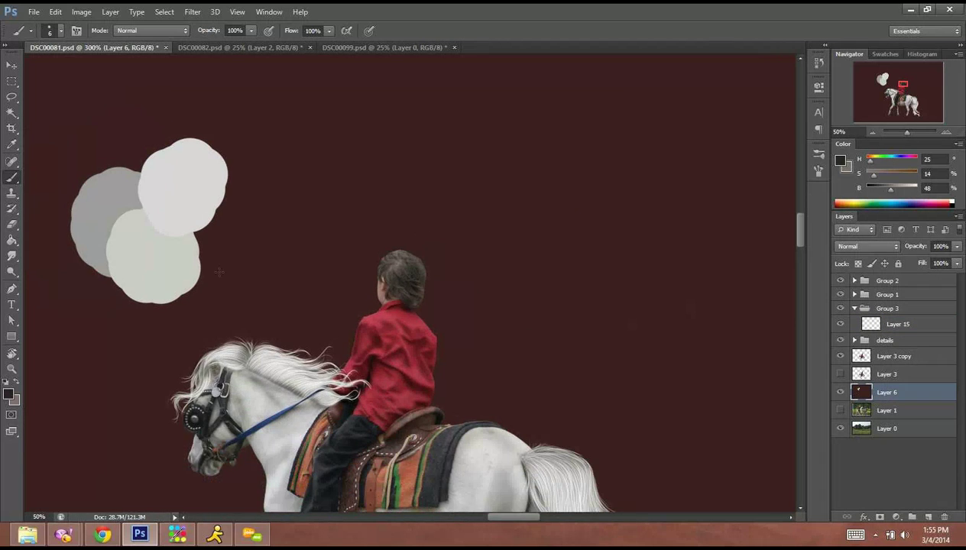
left_click(15, 100)
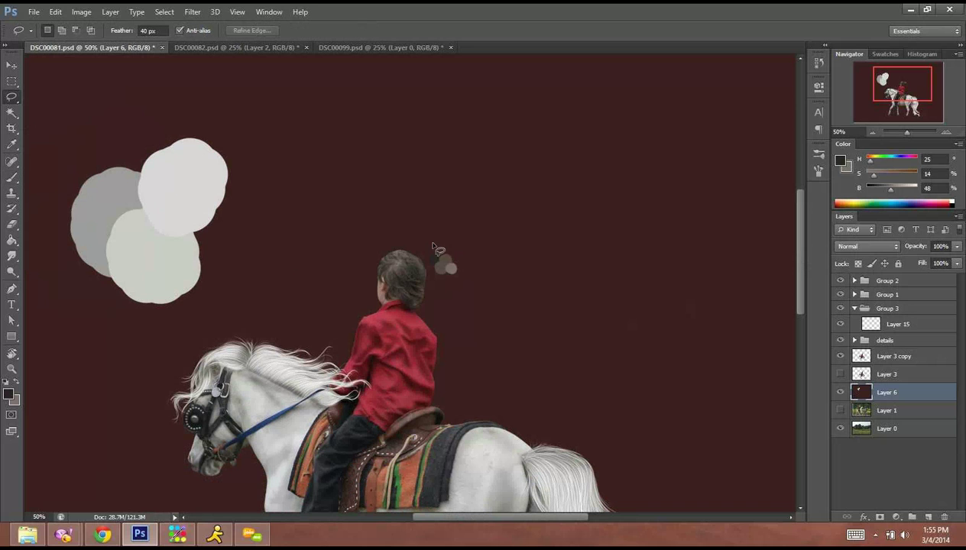
right_click(441, 246)
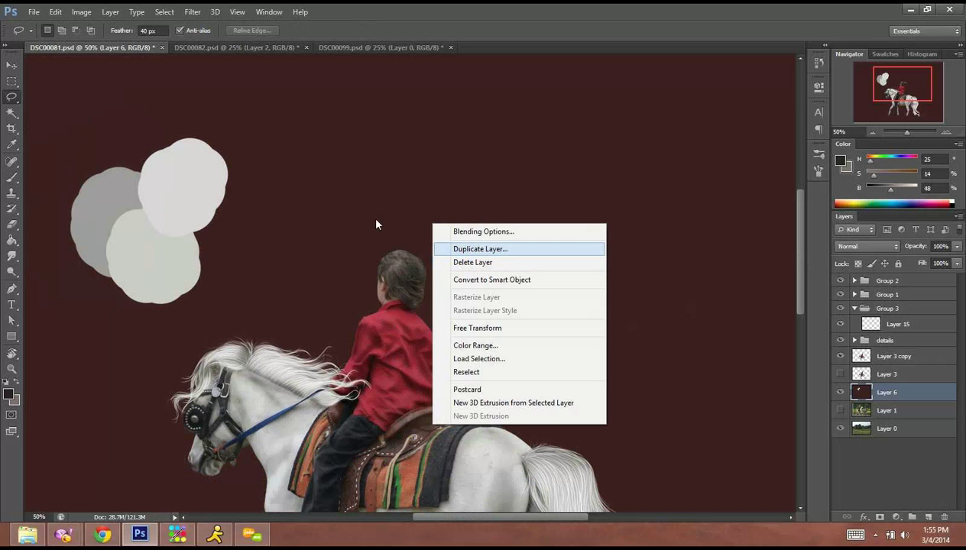
left_click(136, 37)
left_click(163, 33)
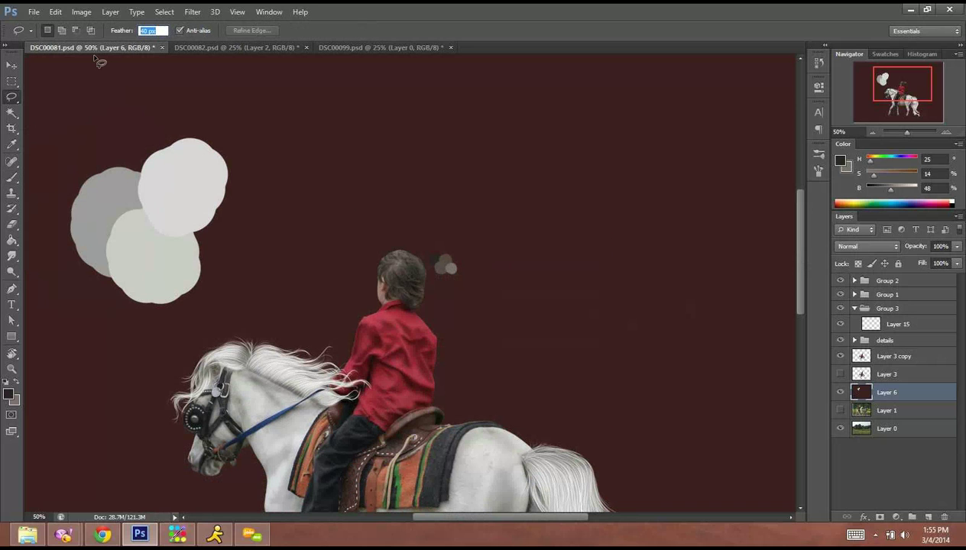
key("Return")
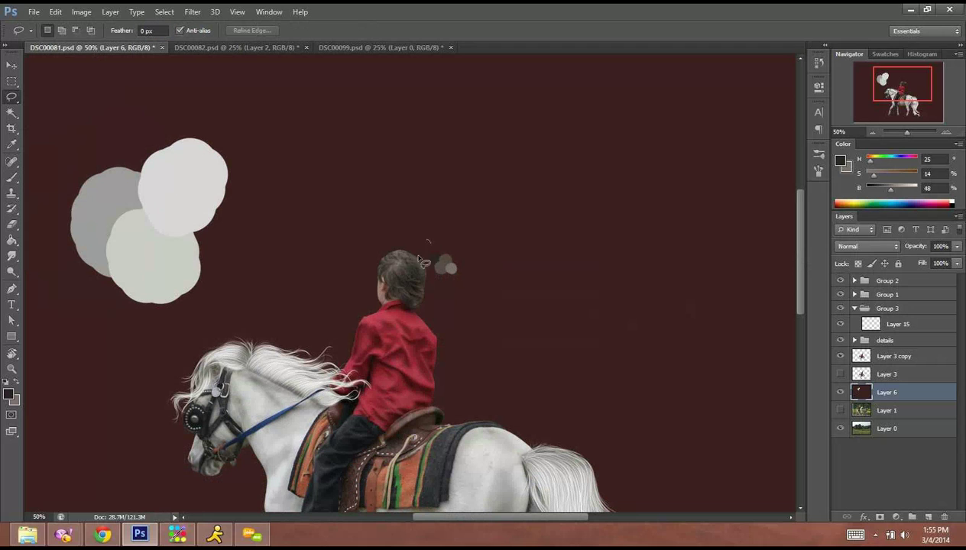
mouse_move(424, 262)
left_mouse_down()
mouse_move(414, 268)
mouse_move(410, 256)
left_mouse_up()
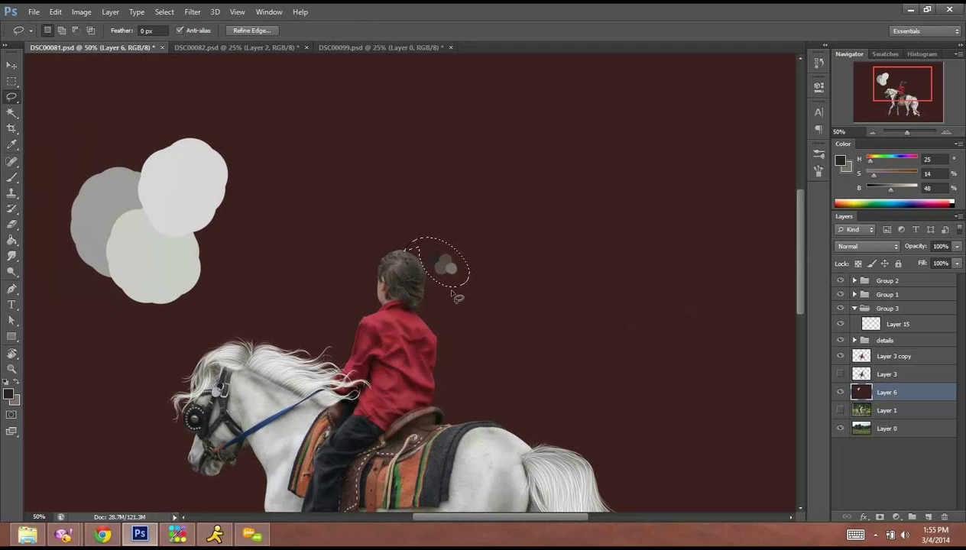
Fill Layer 6 outside the hair swatch area with dusty pink (H 0, S 30, B 78) using the Paint Bucket, and deselect.
left_click(7, 381)
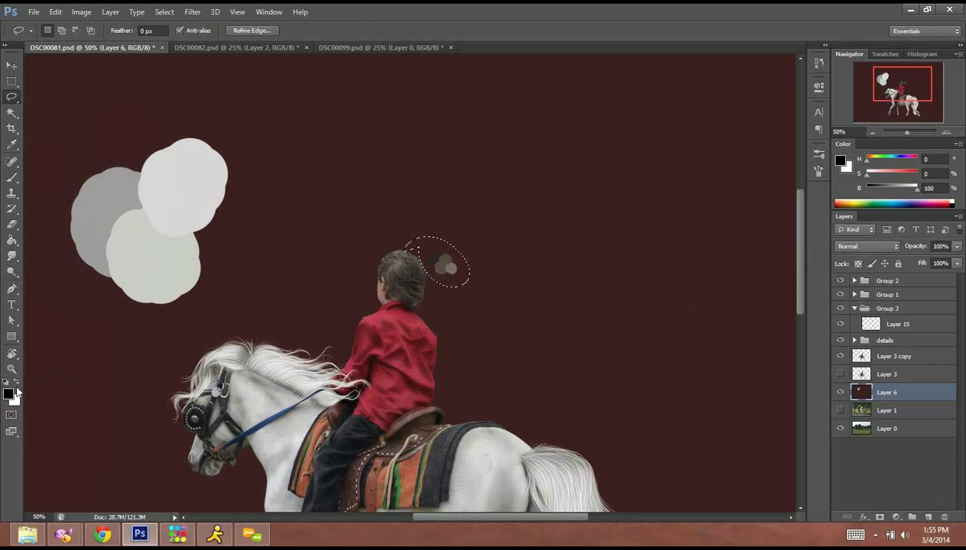
left_click(10, 393)
left_click(334, 282)
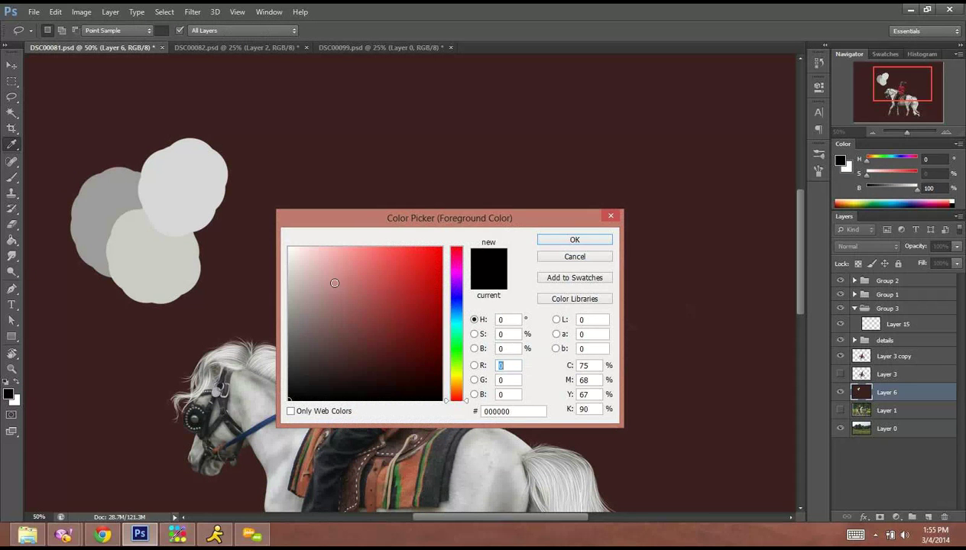
left_click(577, 240)
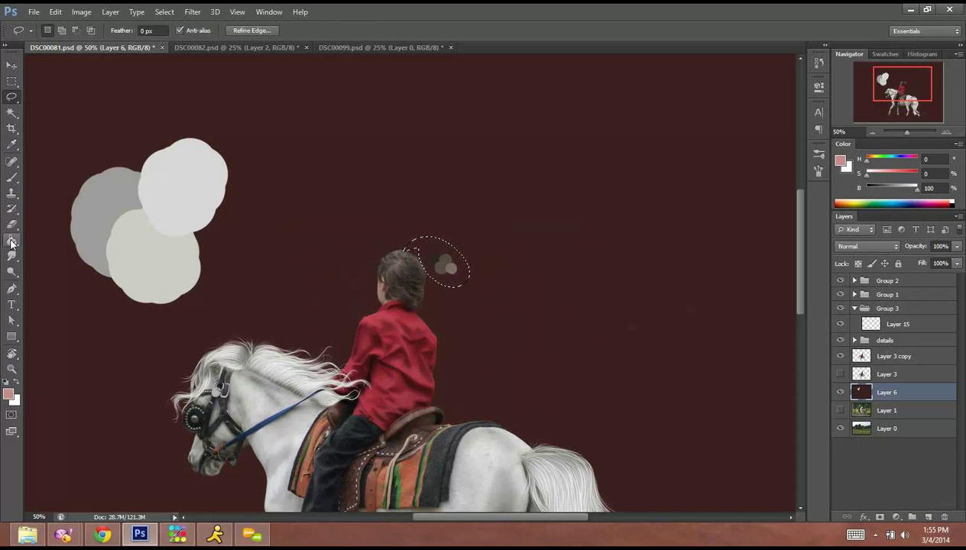
left_click(11, 240)
left_click(151, 258)
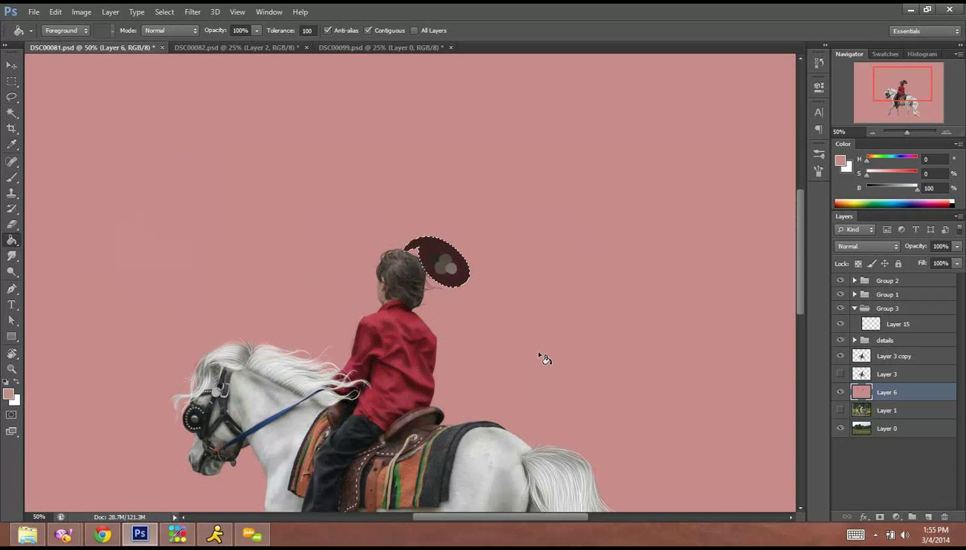
key("ctrl+d")
Return to Layer 15 with the Brush tool and sample the darkest hair swatch as the painting colour.
left_click(947, 133)
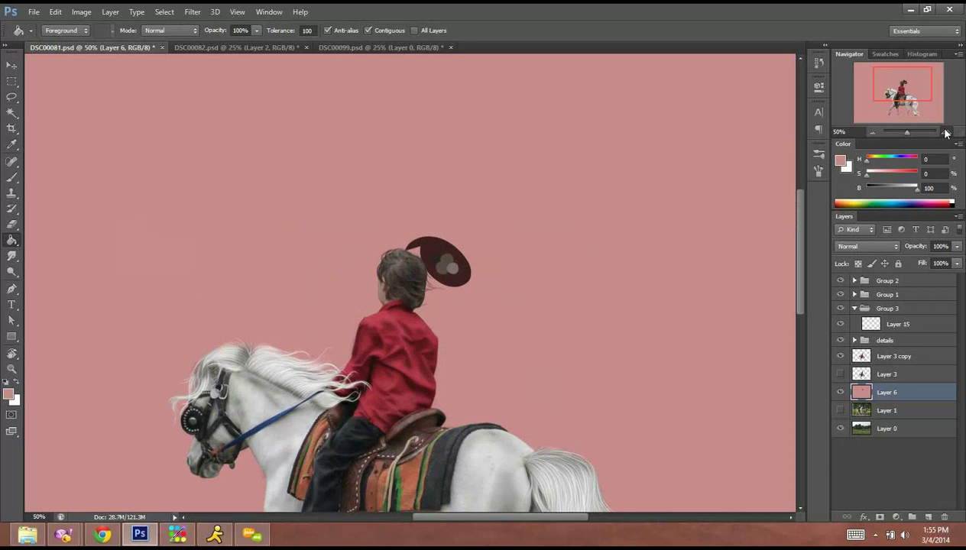
left_click(946, 133)
left_click(946, 133)
left_click(946, 133)
left_click(947, 134)
left_click_drag(659, 267, 466, 337)
left_click(893, 326)
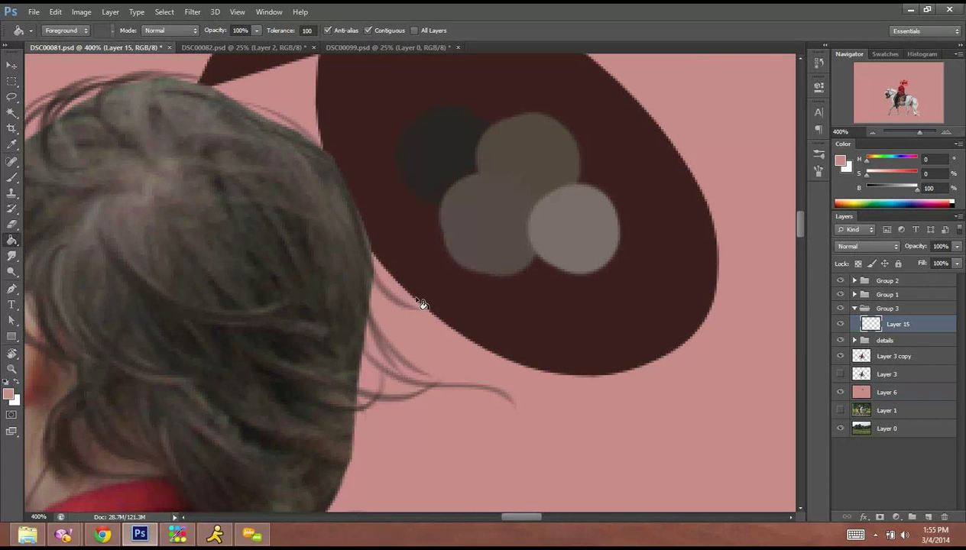
key("b")
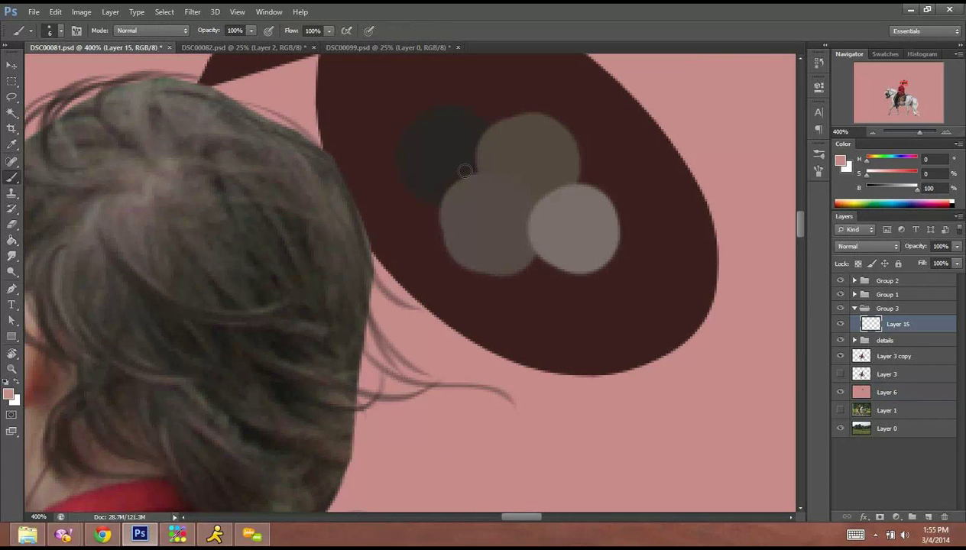
left_click(447, 140, "alt")
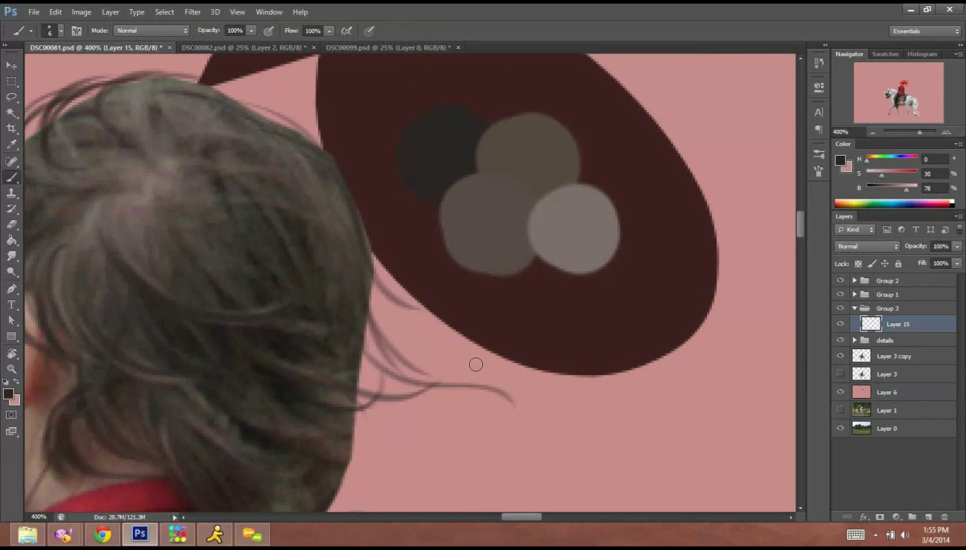
Thicken and extend the dark flyaway strands sweeping outward from the back of the rider's head.
left_click_drag(550, 326, 624, 288)
mouse_move(433, 322)
left_mouse_down()
mouse_move(463, 310)
mouse_move(502, 348)
left_mouse_up()
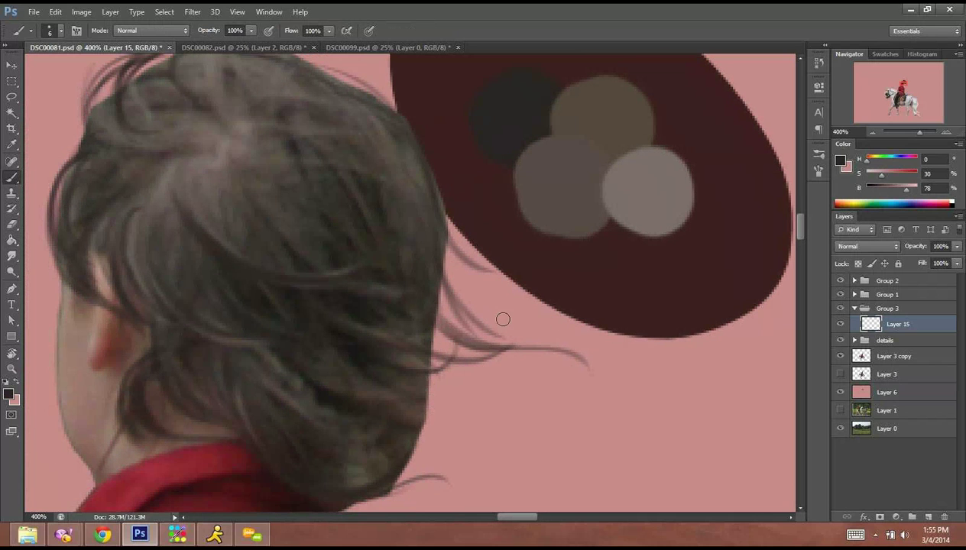
left_click_drag(443, 353, 582, 373)
mouse_move(413, 358)
left_mouse_down()
mouse_move(489, 356)
mouse_move(484, 349)
left_mouse_up()
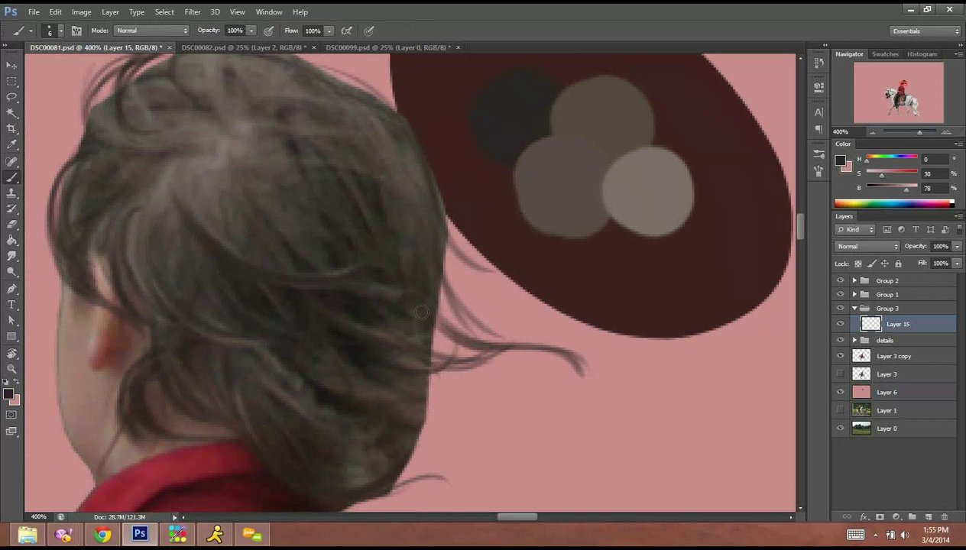
mouse_move(426, 336)
left_mouse_down()
mouse_move(468, 351)
mouse_move(477, 336)
left_mouse_up()
mouse_move(427, 357)
left_mouse_down()
mouse_move(526, 348)
mouse_move(491, 343)
mouse_move(537, 283)
left_mouse_up()
left_click_drag(451, 344, 505, 347)
left_click_drag(444, 346, 504, 310)
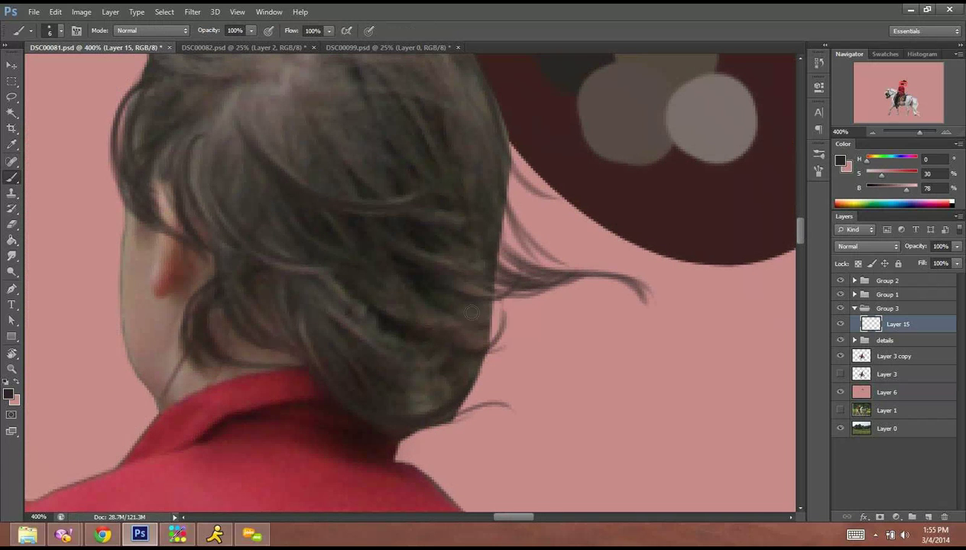
Paint curled dark strands flicking out past the lower back edge of the hair, above the collar.
left_click_drag(418, 320, 495, 341)
left_click_drag(430, 303, 498, 337)
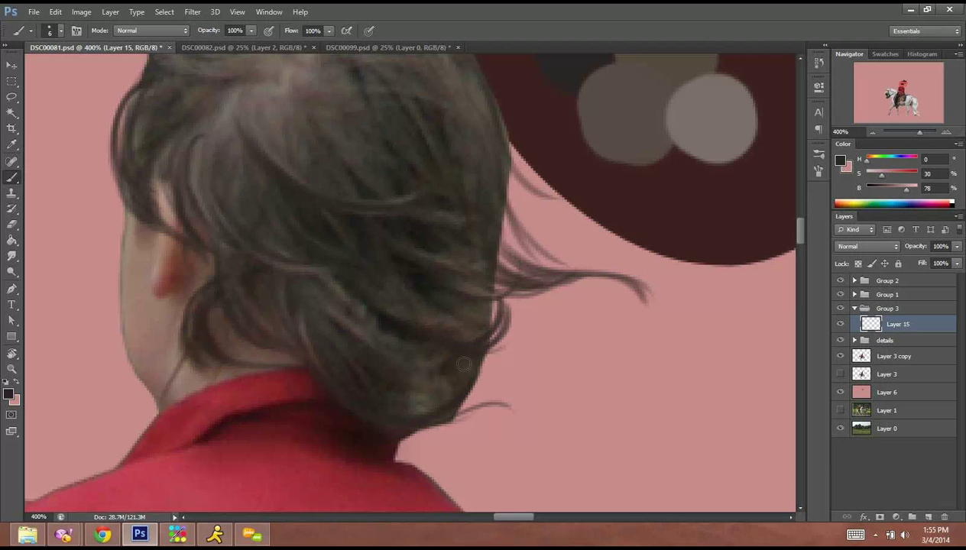
mouse_move(413, 396)
left_mouse_down()
mouse_move(413, 346)
mouse_move(526, 402)
left_mouse_up()
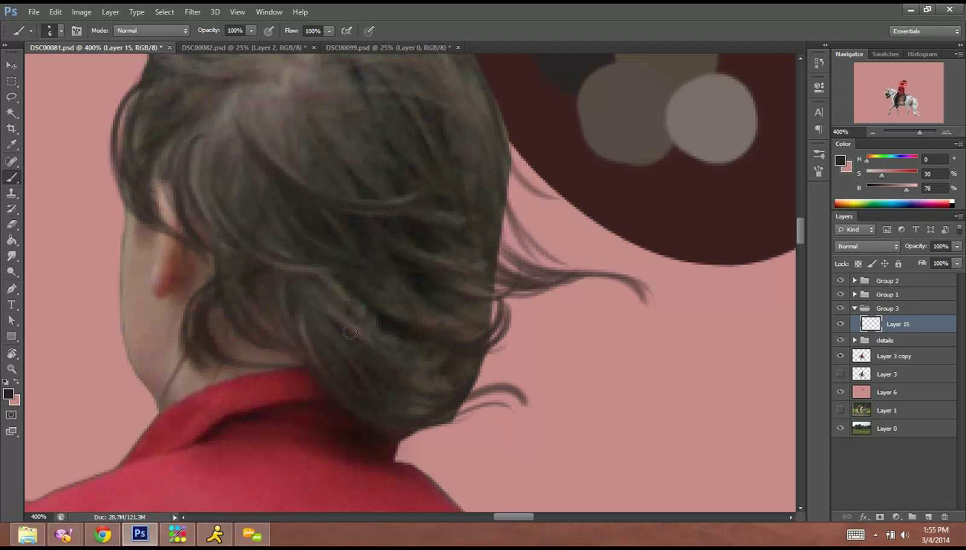
Paint dark strands running from the crown's parting toward the ear and the face side of the head.
scroll(389, 273, "up", 8)
scroll(388, 273, "left", 3)
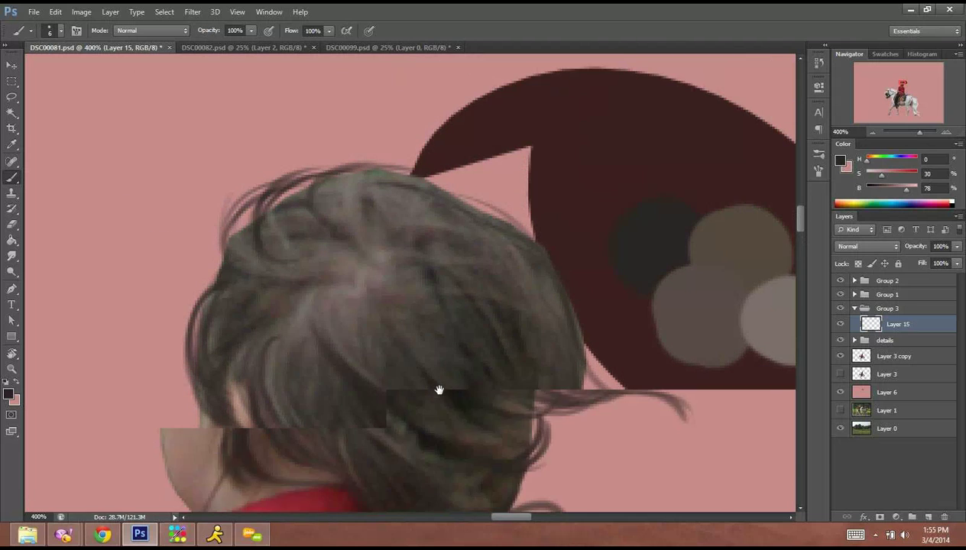
mouse_move(297, 310)
left_mouse_down()
mouse_move(327, 385)
mouse_move(317, 354)
left_mouse_up()
mouse_move(296, 285)
left_mouse_down()
mouse_move(235, 294)
mouse_move(243, 321)
left_mouse_up()
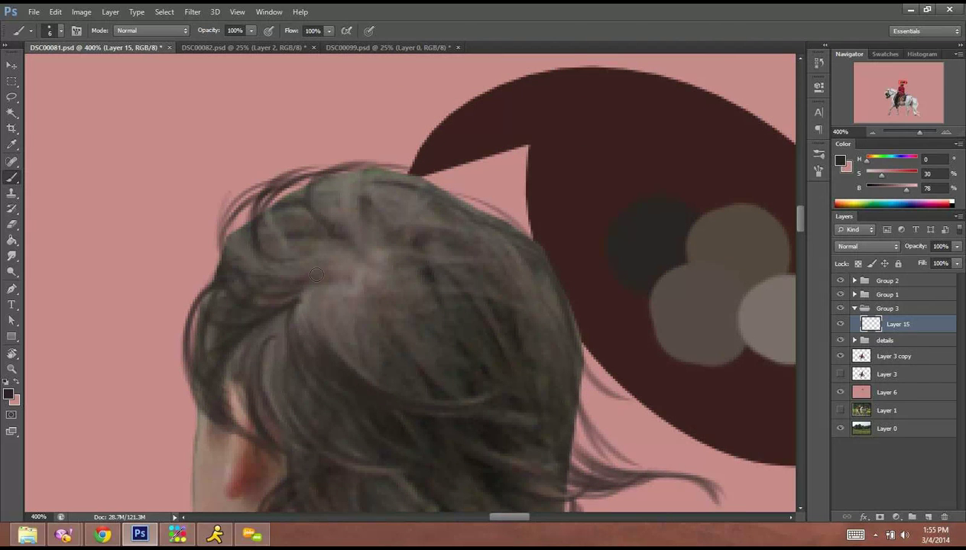
mouse_move(361, 278)
left_mouse_down()
mouse_move(304, 288)
mouse_move(275, 282)
left_mouse_up()
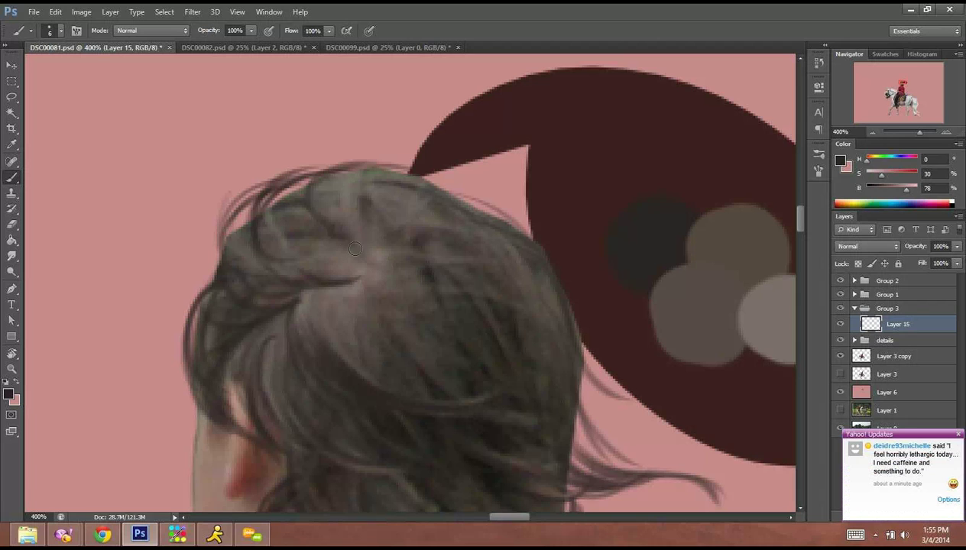
Paint dark curved strands around the crown's parting, running toward the face side of the head.
left_click_drag(354, 248, 335, 291)
mouse_move(350, 243)
left_mouse_down()
mouse_move(402, 221)
mouse_move(393, 277)
mouse_move(406, 283)
left_mouse_up()
mouse_move(384, 258)
left_mouse_down()
mouse_move(360, 292)
mouse_move(346, 279)
left_mouse_up()
left_click_drag(327, 283, 278, 351)
left_click_drag(317, 292, 299, 298)
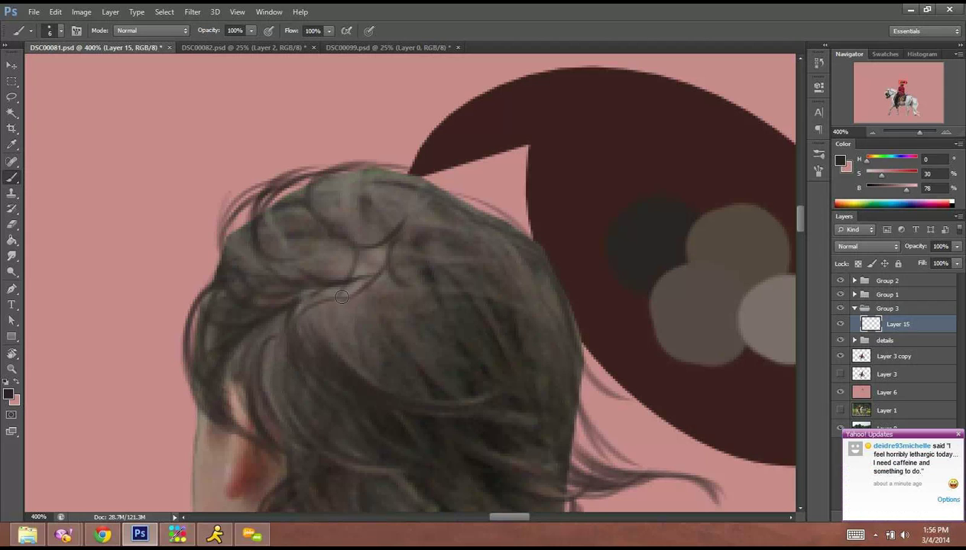
left_click_drag(350, 318, 324, 365)
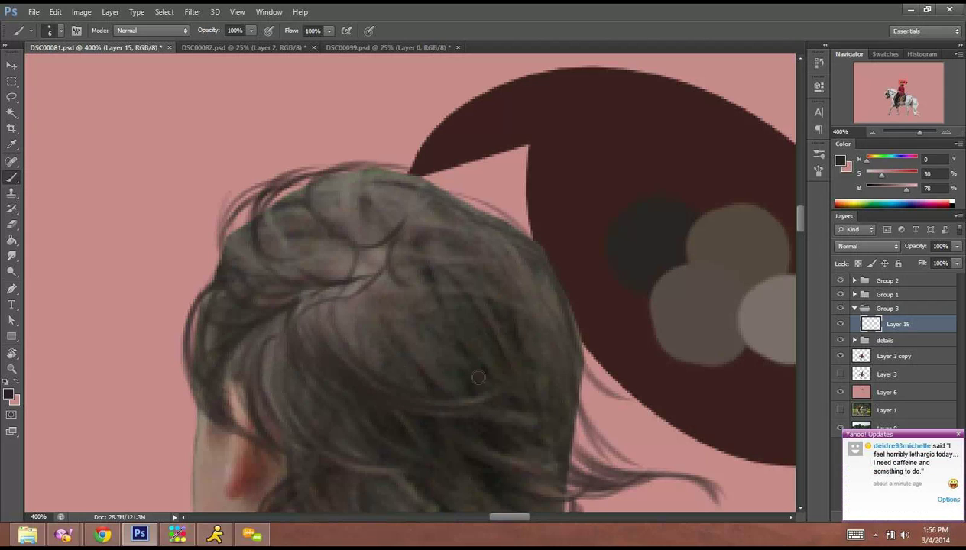
Paint dark strands fanning from the parting down and across the back of the head.
left_click_drag(370, 312, 358, 341)
mouse_move(376, 305)
left_mouse_down()
mouse_move(371, 324)
mouse_move(436, 355)
left_mouse_up()
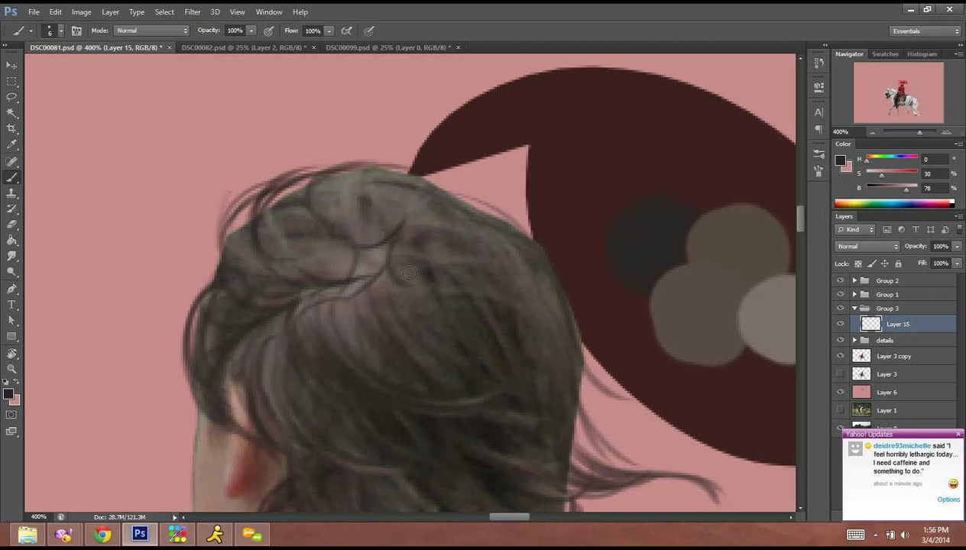
left_click_drag(390, 280, 442, 347)
left_click_drag(399, 266, 431, 306)
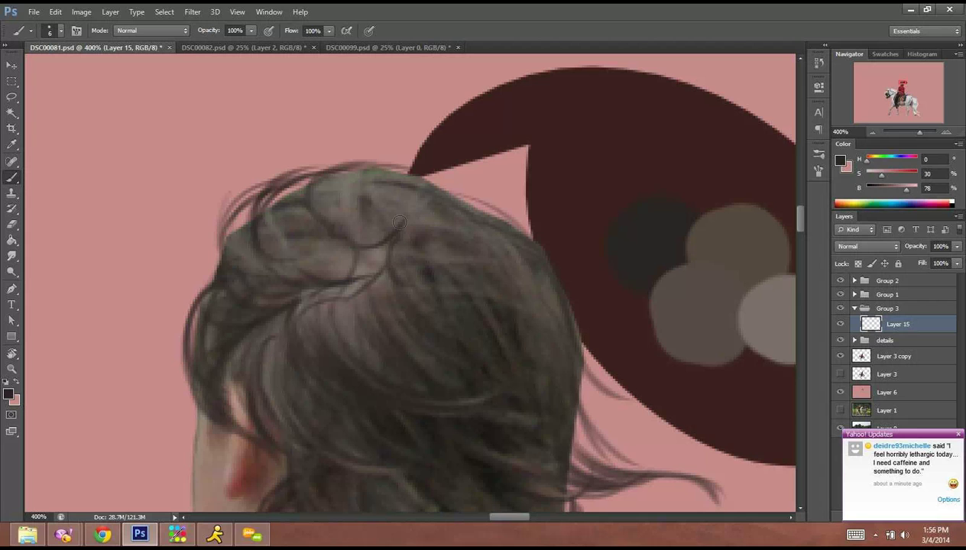
mouse_move(393, 240)
left_mouse_down()
mouse_move(449, 315)
mouse_move(432, 312)
left_mouse_up()
mouse_move(402, 226)
left_mouse_down()
mouse_move(497, 265)
mouse_move(476, 235)
mouse_move(510, 263)
left_mouse_up()
left_click_drag(458, 246, 528, 292)
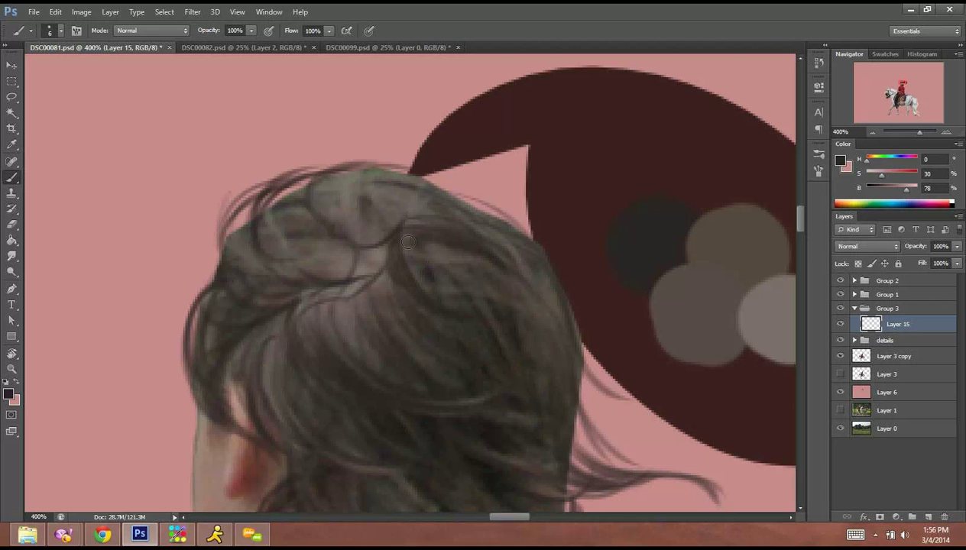
mouse_move(396, 232)
left_mouse_down()
mouse_move(327, 241)
mouse_move(377, 243)
left_mouse_up()
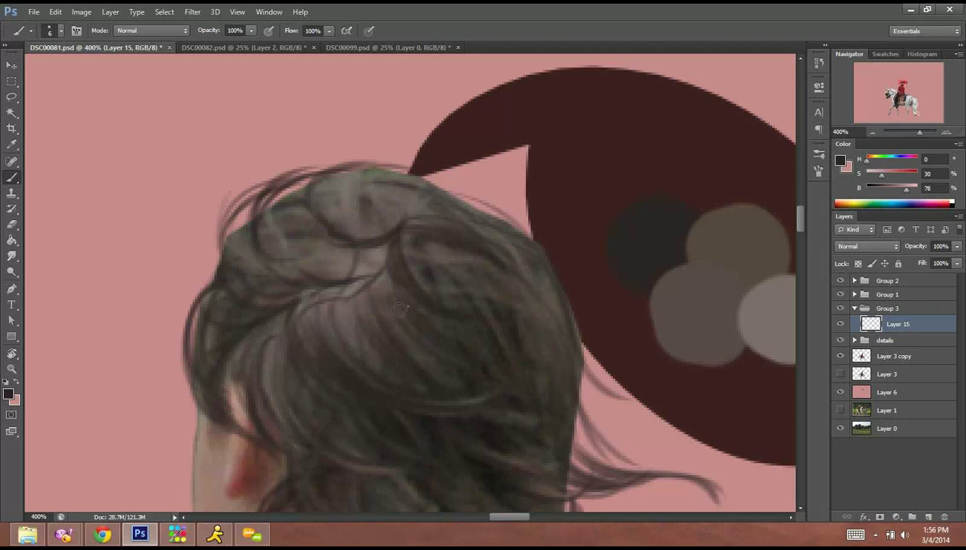
Enlarge the brush to 26 px and fill the back and lower hair with solid dark colour.
right_click(401, 306)
left_click(432, 334)
mouse_move(382, 328)
left_mouse_down()
mouse_move(310, 343)
mouse_move(384, 311)
mouse_move(423, 270)
mouse_move(508, 302)
left_mouse_up()
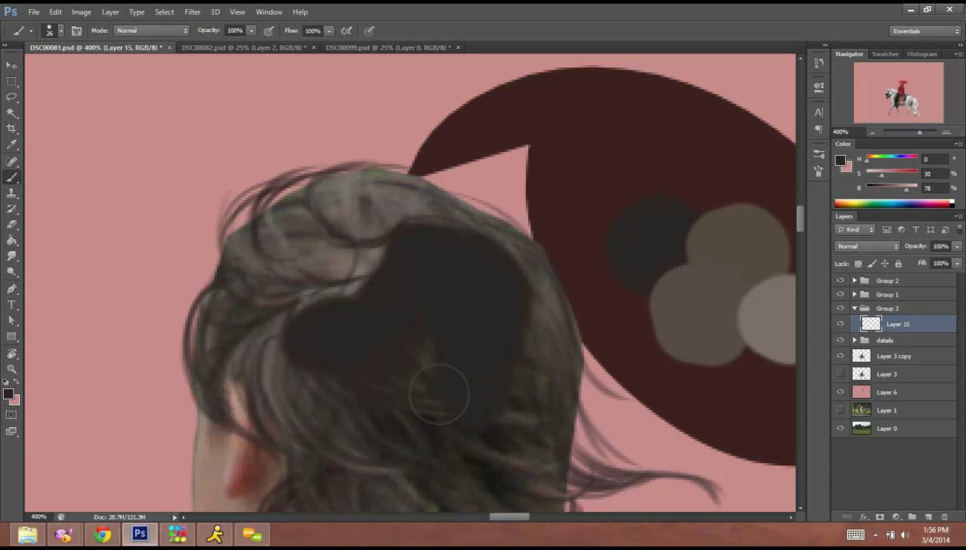
mouse_move(438, 393)
left_mouse_down()
mouse_move(324, 362)
mouse_move(334, 431)
mouse_move(280, 360)
mouse_move(256, 352)
mouse_move(266, 399)
mouse_move(255, 358)
mouse_move(379, 303)
mouse_move(497, 276)
mouse_move(535, 349)
mouse_move(500, 409)
mouse_move(442, 351)
mouse_move(424, 181)
left_mouse_up()
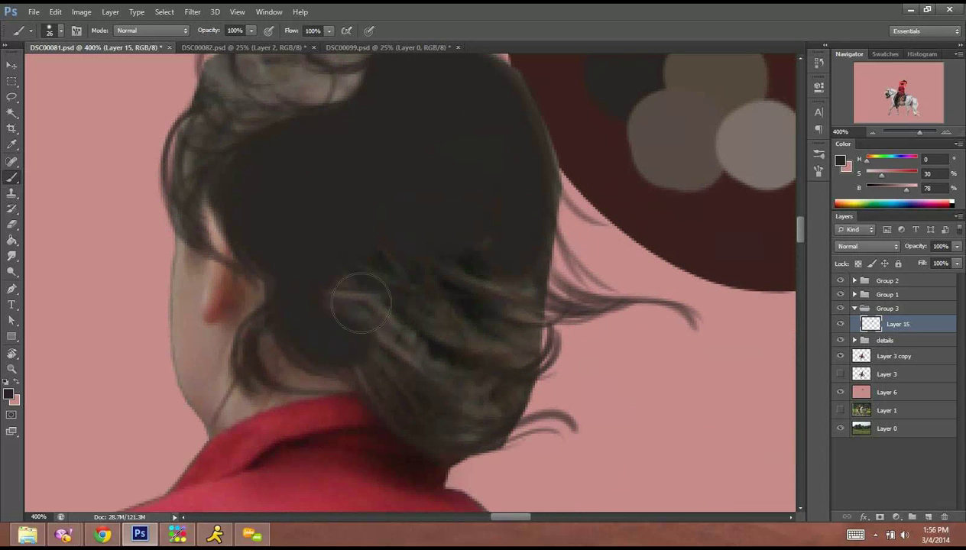
mouse_move(361, 304)
left_mouse_down()
mouse_move(345, 320)
mouse_move(449, 415)
mouse_move(487, 381)
mouse_move(470, 356)
mouse_move(447, 384)
mouse_move(431, 371)
mouse_move(488, 357)
mouse_move(410, 244)
mouse_move(409, 214)
mouse_move(524, 292)
mouse_move(476, 259)
mouse_move(533, 274)
mouse_move(461, 215)
left_mouse_up()
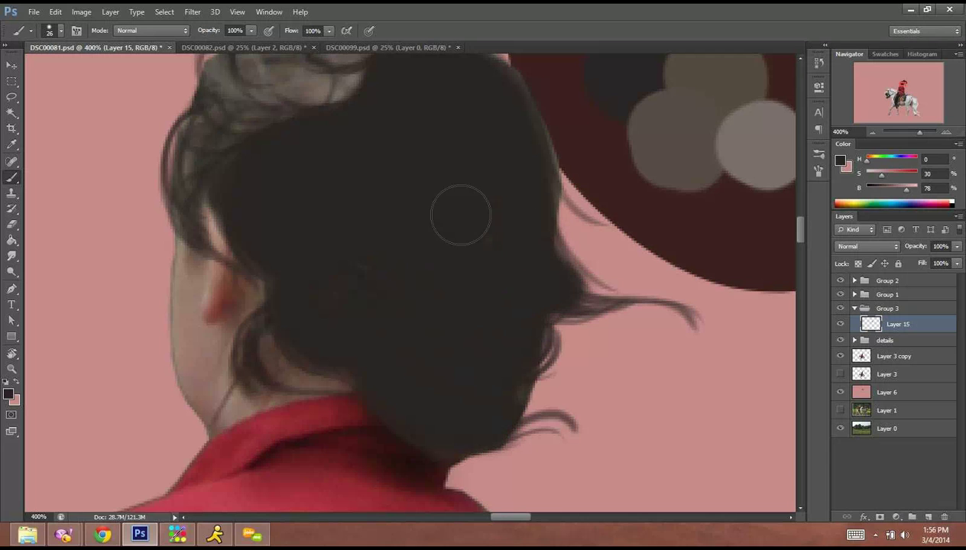
left_click_drag(451, 308, 438, 381)
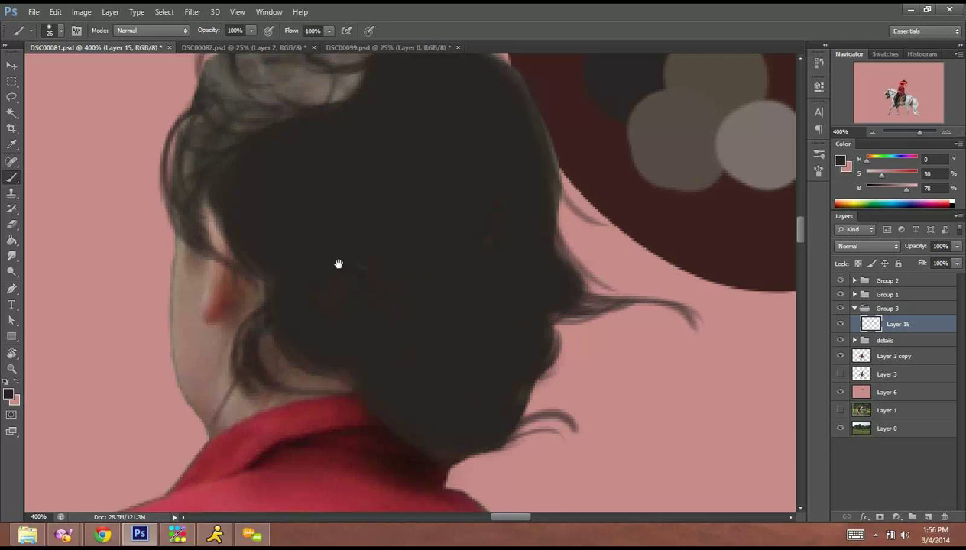
Lower the opacity of Layer 3 copy to 51% and make Layer 15 active again.
left_click_drag(338, 263, 425, 298)
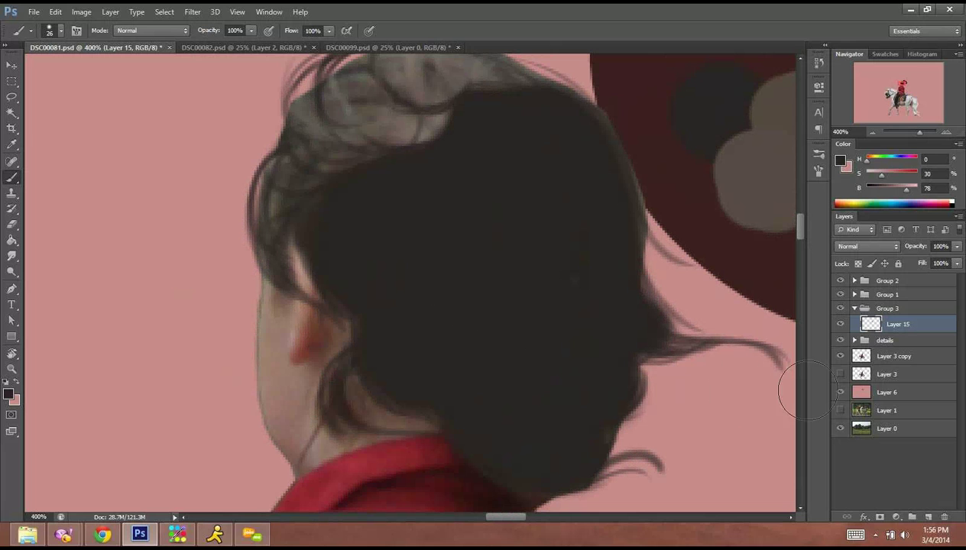
left_click(920, 357)
left_click_drag(957, 246, 940, 265)
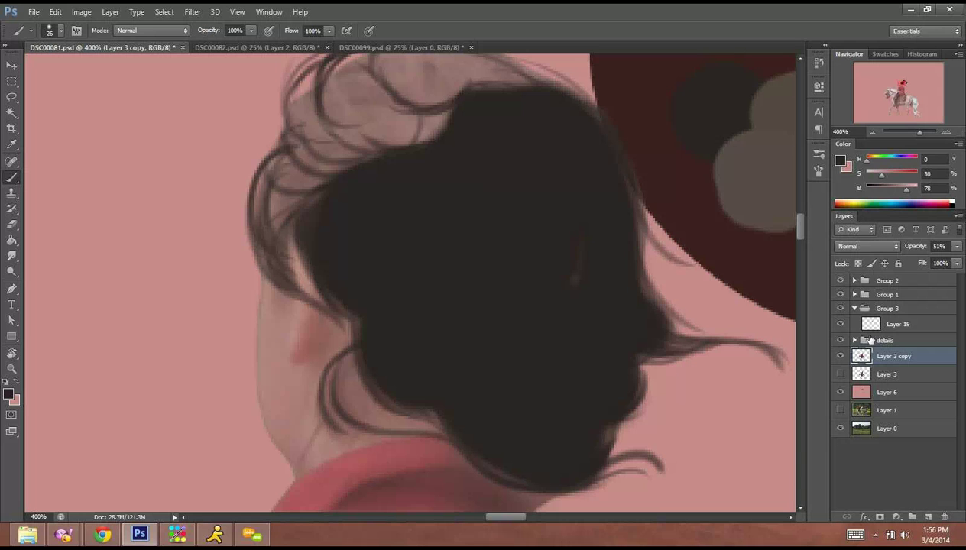
left_click(892, 324)
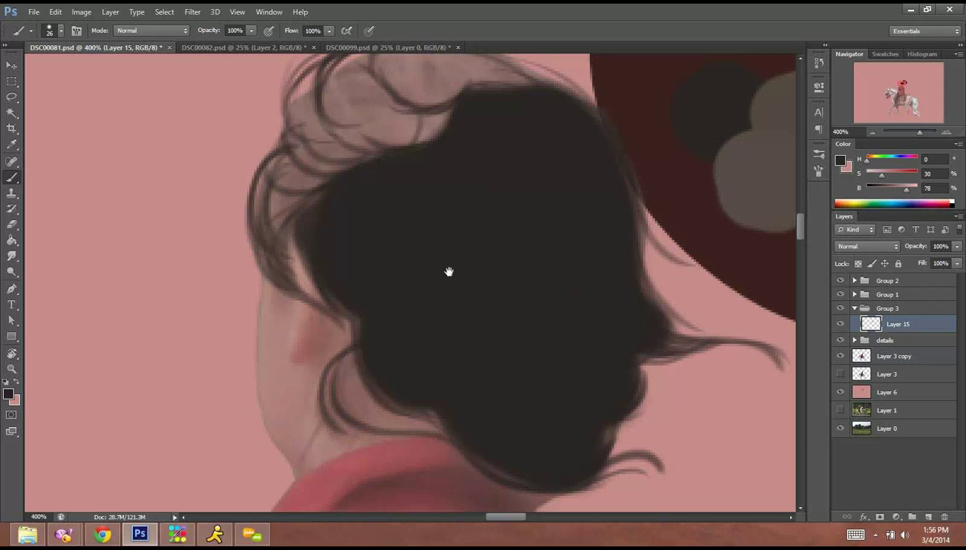
Fill the crown and the front of the hair above the face with the solid dark colour.
left_click_drag(449, 272, 507, 394)
mouse_move(505, 246)
left_mouse_down()
mouse_move(470, 273)
mouse_move(502, 266)
mouse_move(430, 262)
mouse_move(468, 288)
mouse_move(482, 239)
mouse_move(446, 297)
mouse_move(497, 257)
mouse_move(429, 283)
mouse_move(460, 283)
mouse_move(403, 298)
mouse_move(448, 292)
mouse_move(389, 280)
mouse_move(447, 292)
mouse_move(392, 254)
mouse_move(423, 319)
mouse_move(396, 338)
left_mouse_up()
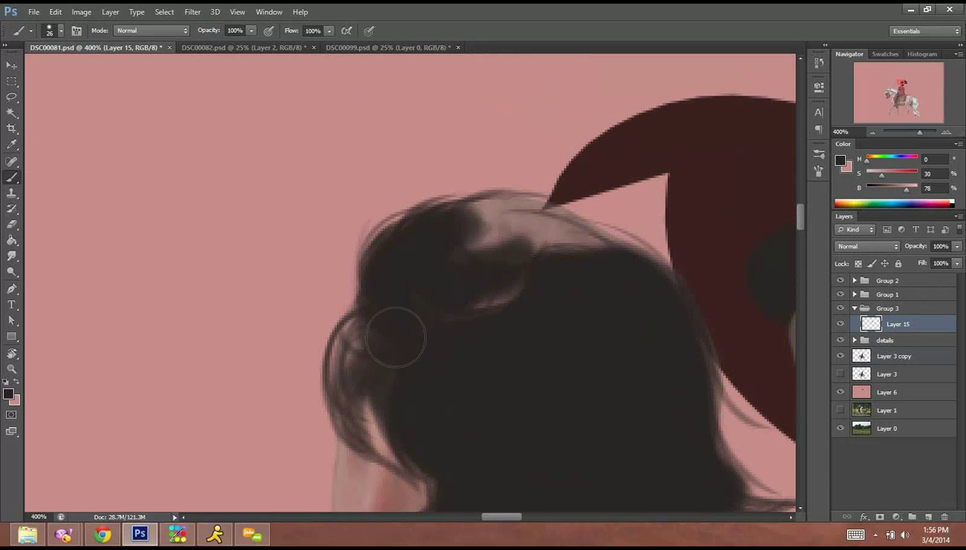
mouse_move(481, 237)
left_mouse_down()
mouse_move(564, 228)
mouse_move(474, 232)
mouse_move(597, 267)
mouse_move(507, 229)
mouse_move(631, 325)
left_mouse_up()
left_click_drag(561, 244, 631, 334)
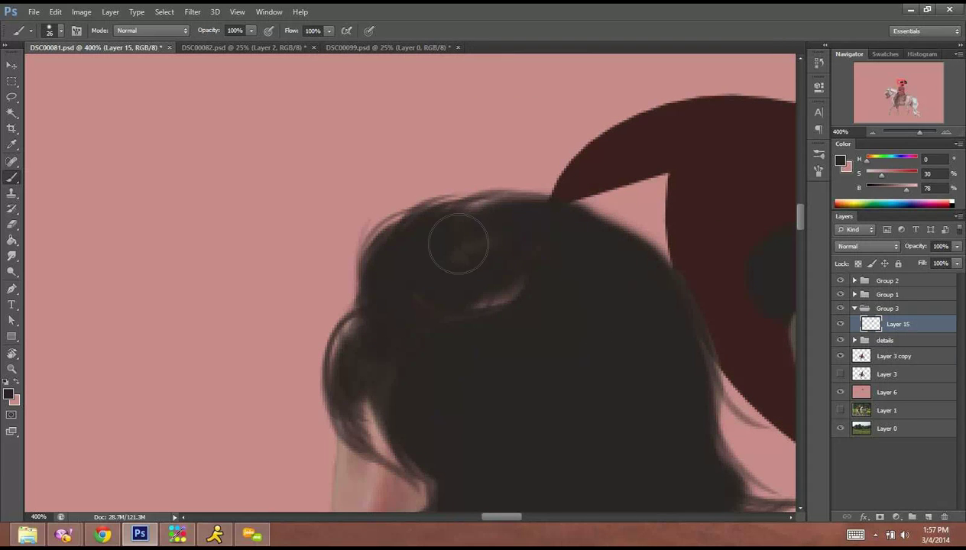
mouse_move(458, 243)
left_mouse_down()
mouse_move(476, 227)
mouse_move(574, 338)
mouse_move(516, 281)
mouse_move(557, 385)
mouse_move(461, 408)
mouse_move(449, 233)
mouse_move(439, 278)
left_mouse_up()
Reduce the brush to 12 px and thicken the dark locks curling below the ear toward the collar.
right_click(492, 285)
left_click_drag(516, 315, 508, 315)
mouse_move(417, 384)
left_mouse_down()
mouse_move(409, 388)
mouse_move(417, 462)
left_mouse_up()
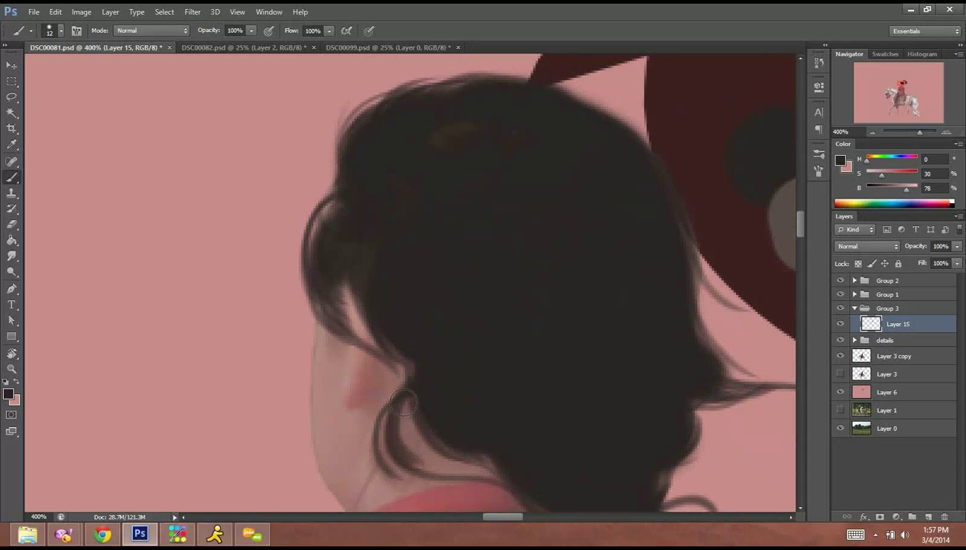
mouse_move(403, 403)
left_mouse_down()
mouse_move(488, 443)
mouse_move(400, 405)
mouse_move(513, 428)
mouse_move(433, 392)
mouse_move(449, 458)
mouse_move(459, 394)
mouse_move(485, 460)
left_mouse_up()
left_click_drag(453, 389, 495, 458)
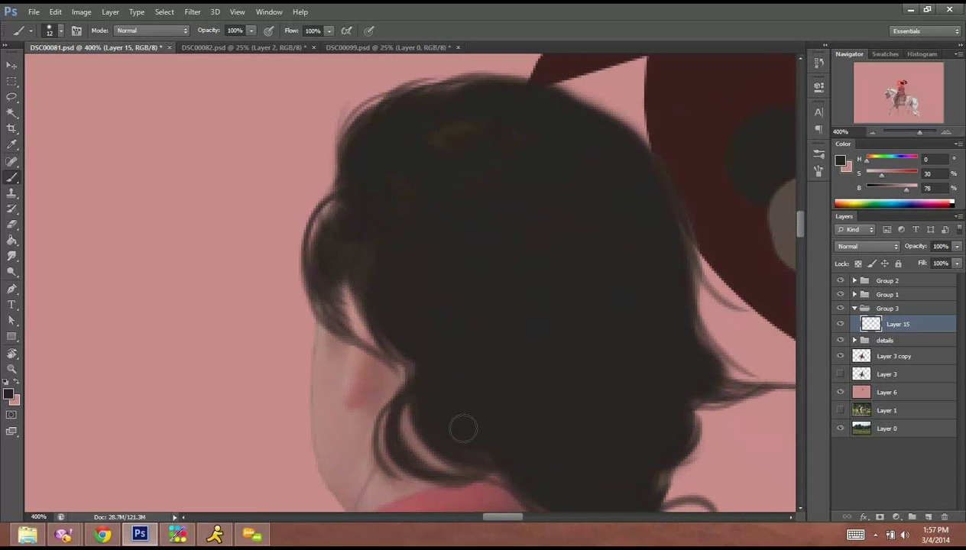
mouse_move(408, 375)
left_mouse_down()
mouse_move(373, 435)
mouse_move(393, 468)
left_mouse_up()
left_click_drag(403, 401, 417, 474)
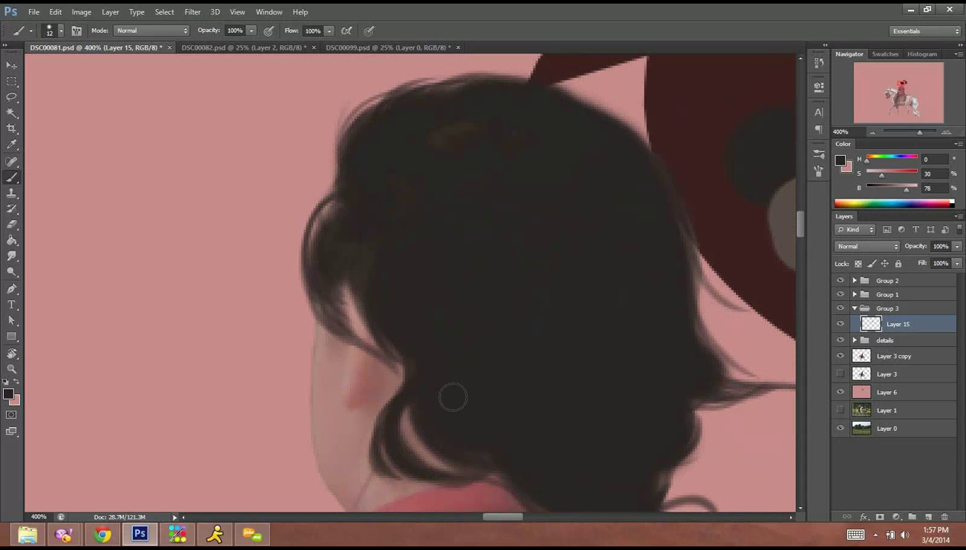
left_click_drag(452, 397, 533, 500)
Try thick dark strands flicking outward from the lower back edge of the hair, then undo them.
mouse_move(517, 391)
left_mouse_down()
mouse_move(278, 367)
mouse_move(217, 325)
left_mouse_up()
mouse_move(341, 390)
left_mouse_down()
mouse_move(462, 410)
mouse_move(494, 385)
mouse_move(499, 434)
left_mouse_up()
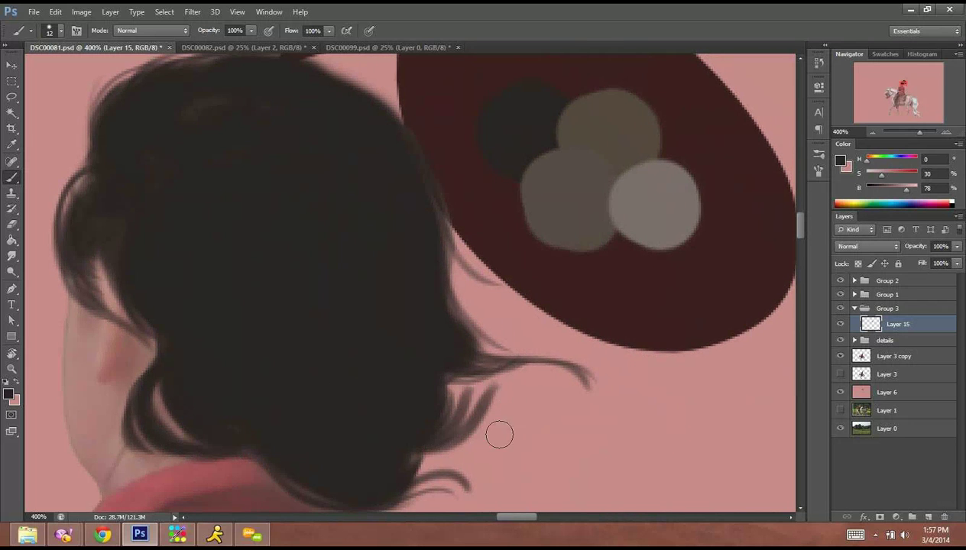
left_click_drag(422, 444, 535, 416)
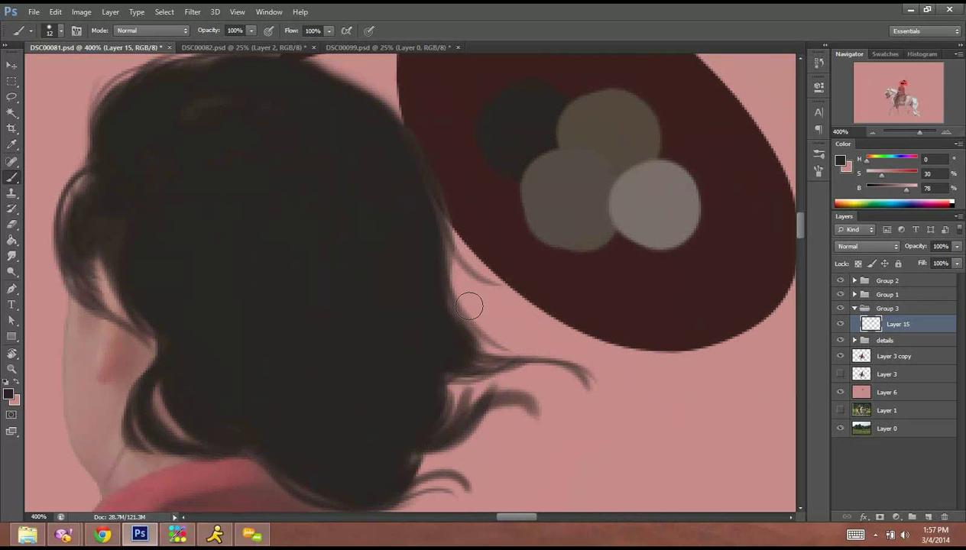
key("ctrl+alt+z")
key("ctrl+alt+z")
key("ctrl+alt+z")
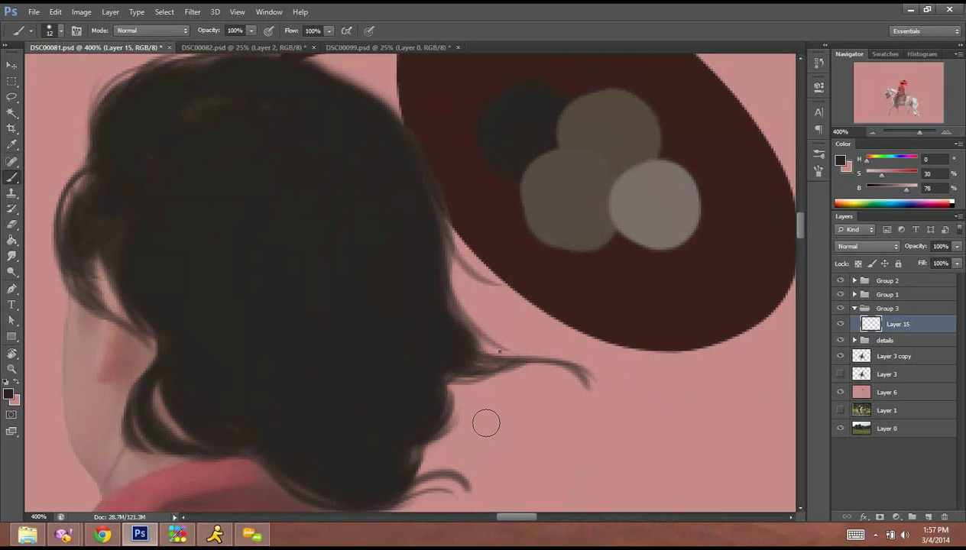
Set the brush to 5 px and paint thin dark flyaways sweeping outward from the back of the hair.
right_click(517, 377)
left_click_drag(517, 377, 506, 376)
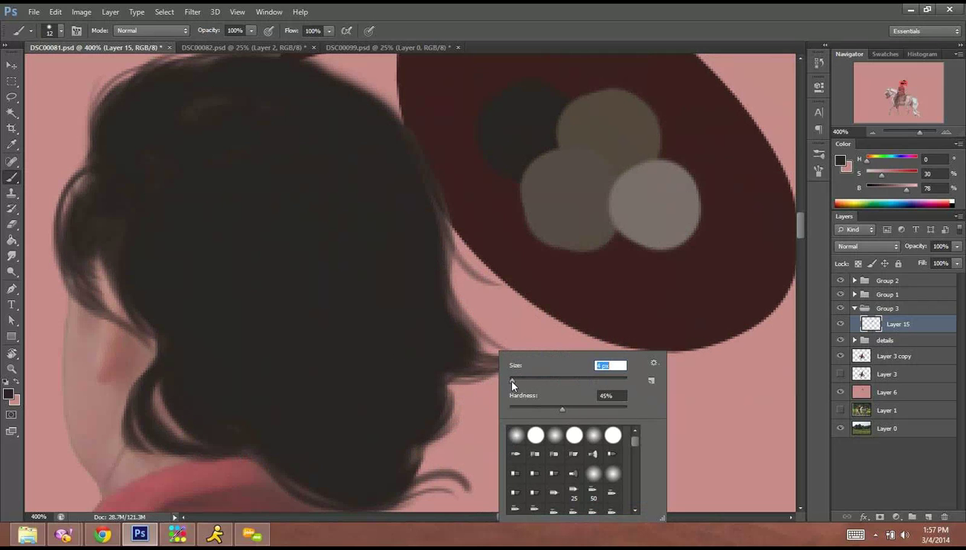
mouse_move(397, 440)
left_mouse_down()
mouse_move(445, 444)
mouse_move(454, 429)
left_mouse_up()
left_click_drag(404, 410, 463, 389)
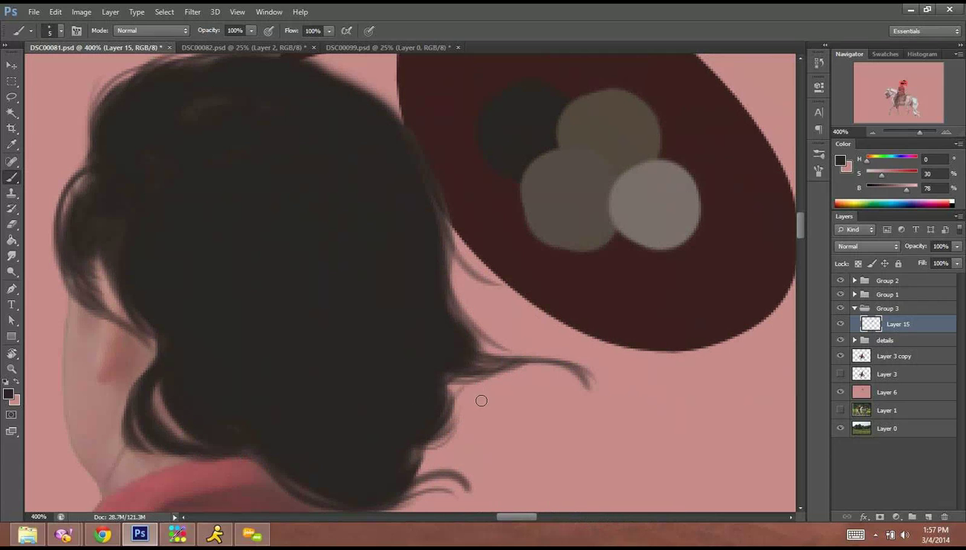
mouse_move(453, 352)
left_mouse_down()
mouse_move(560, 343)
mouse_move(571, 393)
left_mouse_up()
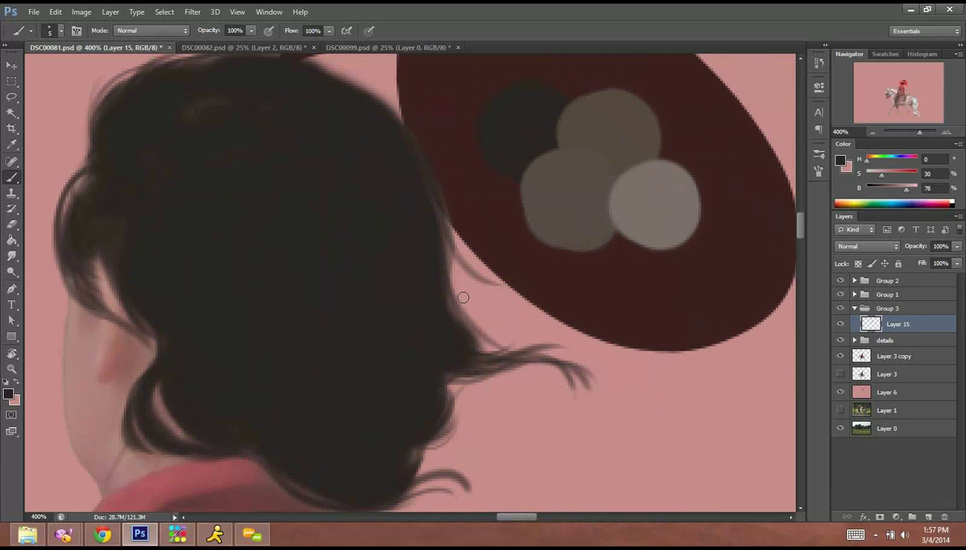
mouse_move(435, 245)
left_mouse_down()
mouse_move(463, 312)
mouse_move(483, 333)
left_mouse_up()
left_click_drag(451, 294, 585, 351)
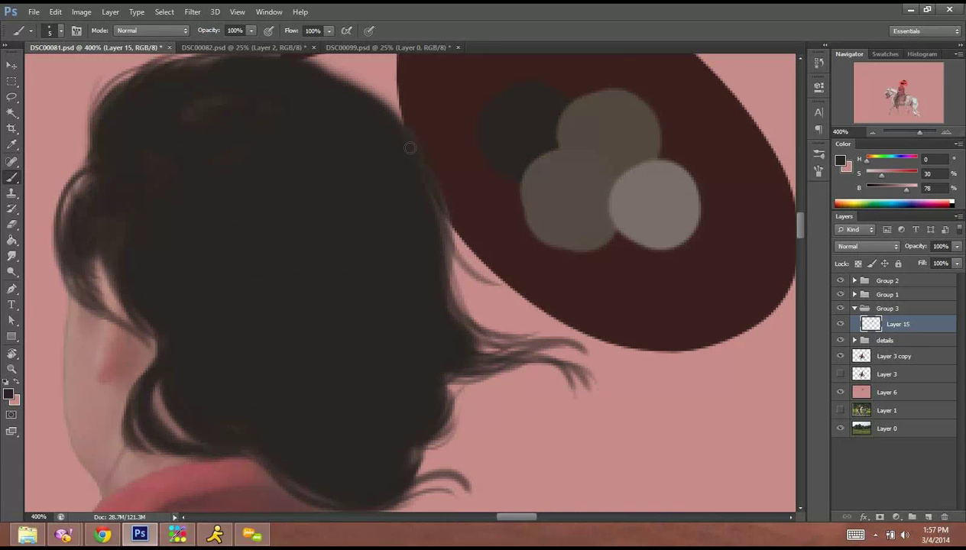
left_click_drag(457, 176, 509, 379)
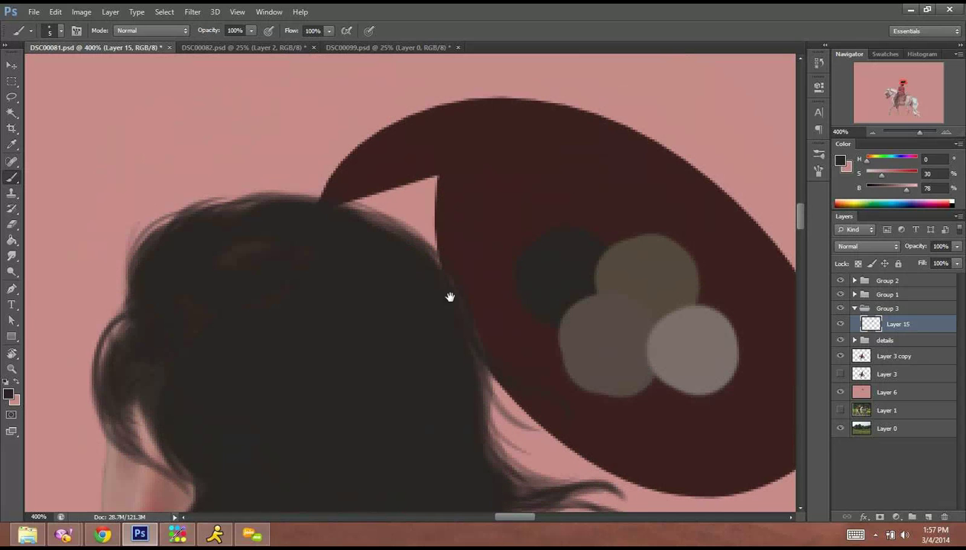
Paint long wavy dark strands flowing outward from the lower back edge of the hair, above the collar.
left_click_drag(451, 297, 451, 57)
mouse_move(520, 360)
left_mouse_down()
mouse_move(445, 354)
mouse_move(562, 396)
left_mouse_up()
key("alt")
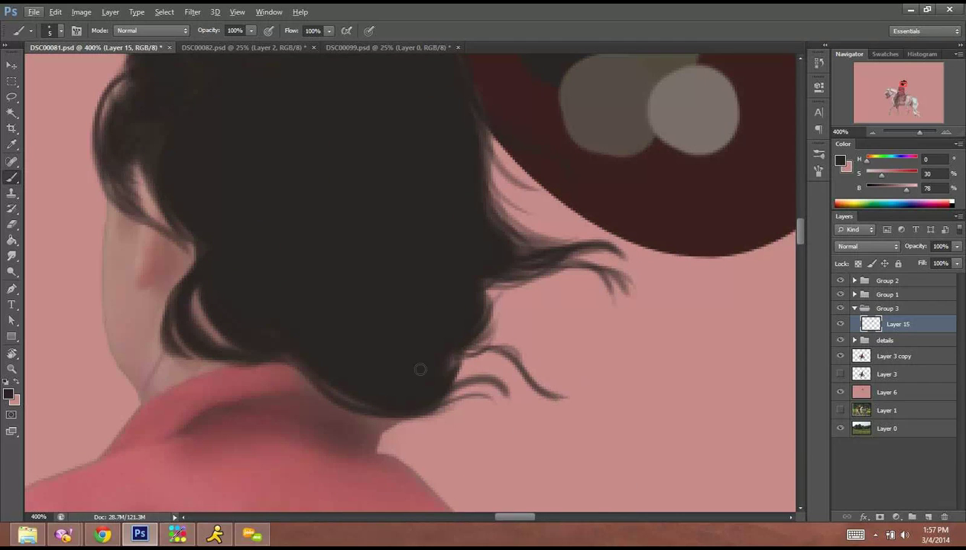
mouse_move(457, 383)
left_mouse_down()
mouse_move(473, 362)
mouse_move(509, 358)
mouse_move(557, 392)
left_mouse_up()
key("alt")
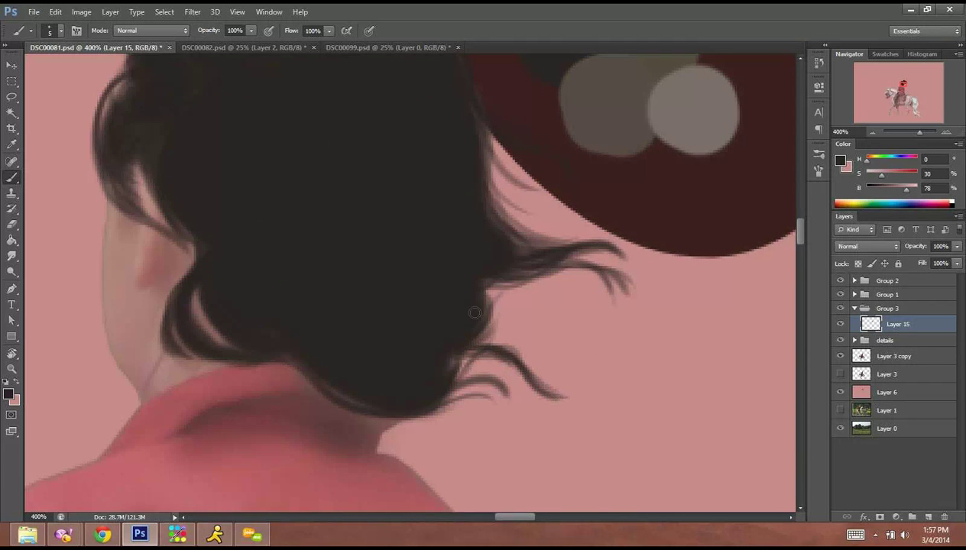
mouse_move(458, 341)
left_mouse_down()
mouse_move(508, 362)
mouse_move(466, 334)
mouse_move(481, 349)
mouse_move(503, 342)
mouse_move(475, 333)
mouse_move(471, 344)
mouse_move(439, 340)
mouse_move(500, 340)
left_mouse_up()
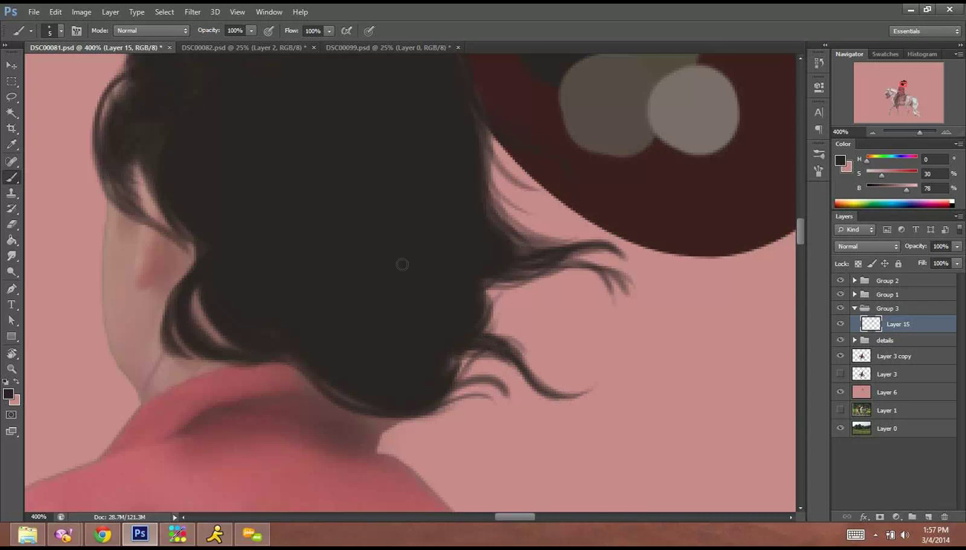
left_click_drag(336, 413, 373, 404)
mouse_move(436, 399)
left_mouse_down()
mouse_move(505, 388)
mouse_move(544, 435)
left_mouse_up()
Paint dark loose strands along the front and top outline of the crown.
mouse_move(266, 310)
left_mouse_down()
mouse_move(439, 329)
mouse_move(422, 329)
left_mouse_up()
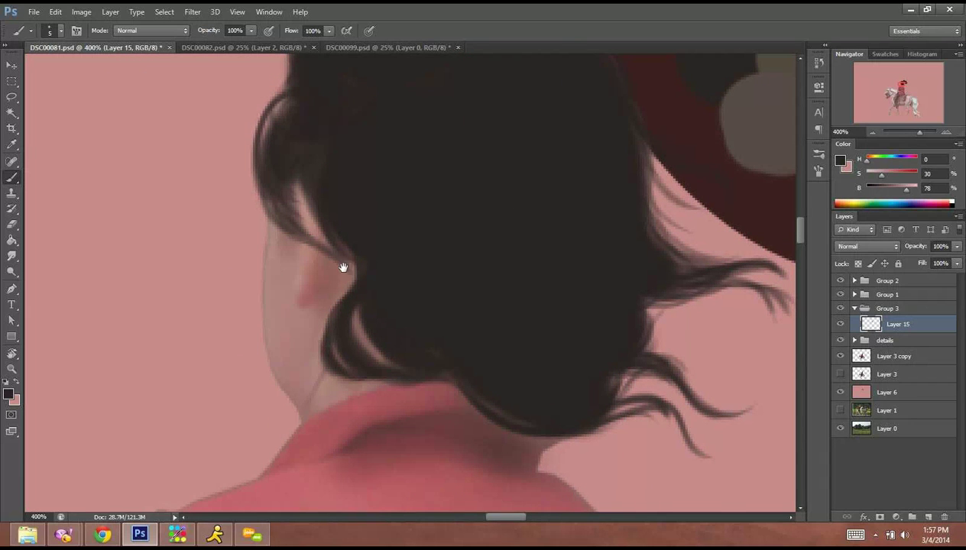
left_click_drag(345, 263, 379, 331)
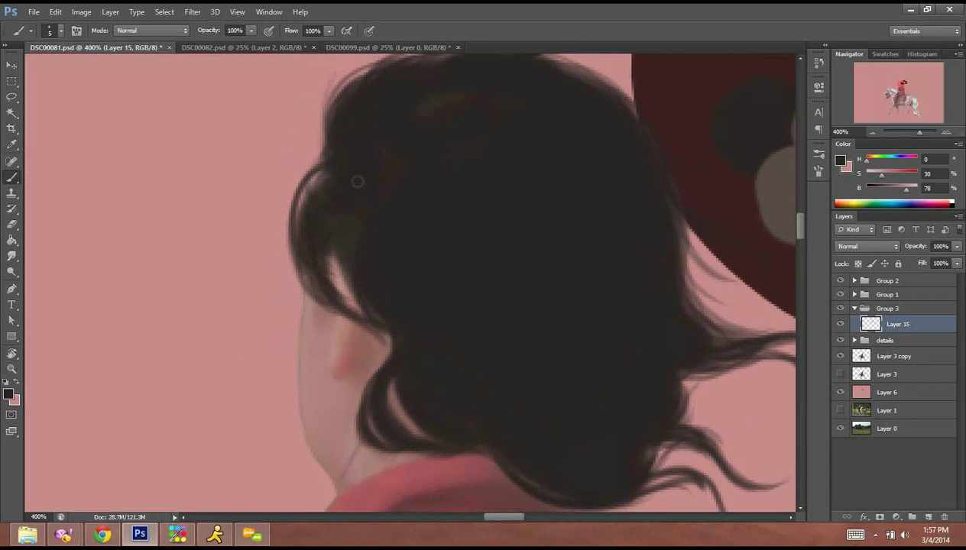
left_click_drag(386, 255, 404, 337)
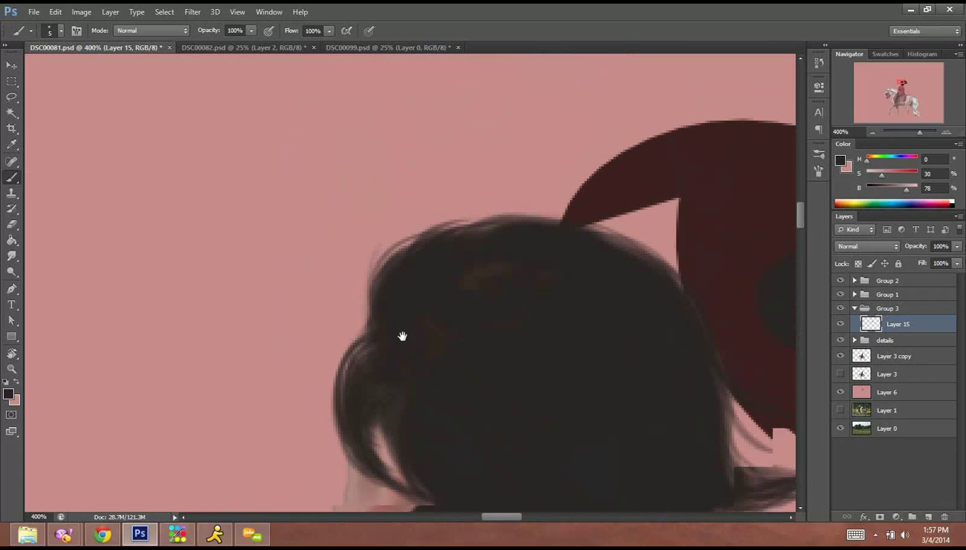
mouse_move(397, 247)
left_mouse_down()
mouse_move(474, 219)
mouse_move(538, 213)
left_mouse_up()
mouse_move(476, 224)
left_mouse_down()
mouse_move(554, 217)
mouse_move(663, 267)
left_mouse_up()
Reduce the brush to 3 px and paint fine flyaway hairs along the crown and back outline.
right_click(513, 335)
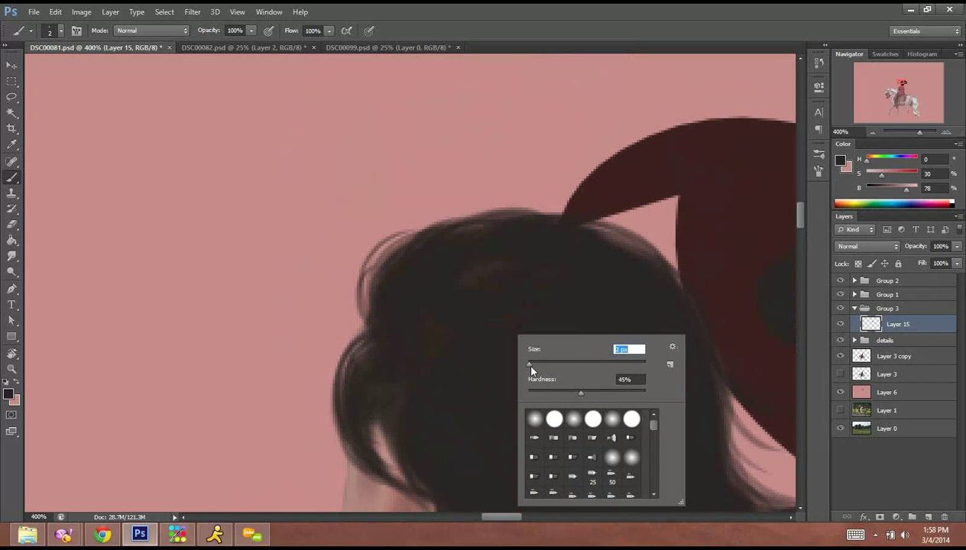
left_click_drag(532, 369, 530, 367)
mouse_move(377, 331)
left_mouse_down()
mouse_move(358, 315)
mouse_move(373, 256)
mouse_move(424, 276)
mouse_move(439, 260)
mouse_move(535, 222)
mouse_move(568, 272)
mouse_move(455, 186)
left_mouse_up()
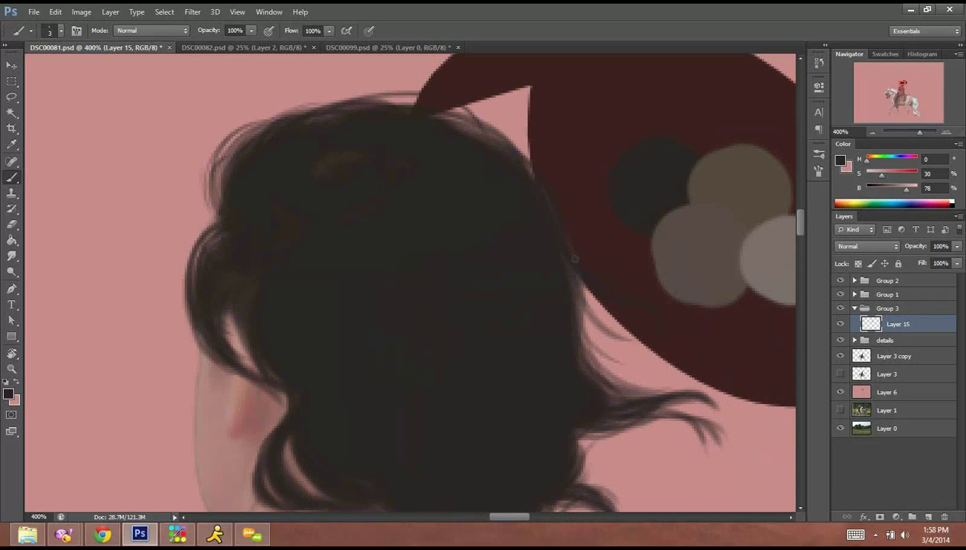
mouse_move(575, 259)
left_mouse_down()
mouse_move(670, 343)
mouse_move(618, 329)
left_mouse_up()
mouse_move(575, 294)
left_mouse_down()
mouse_move(657, 357)
mouse_move(460, 298)
left_mouse_up()
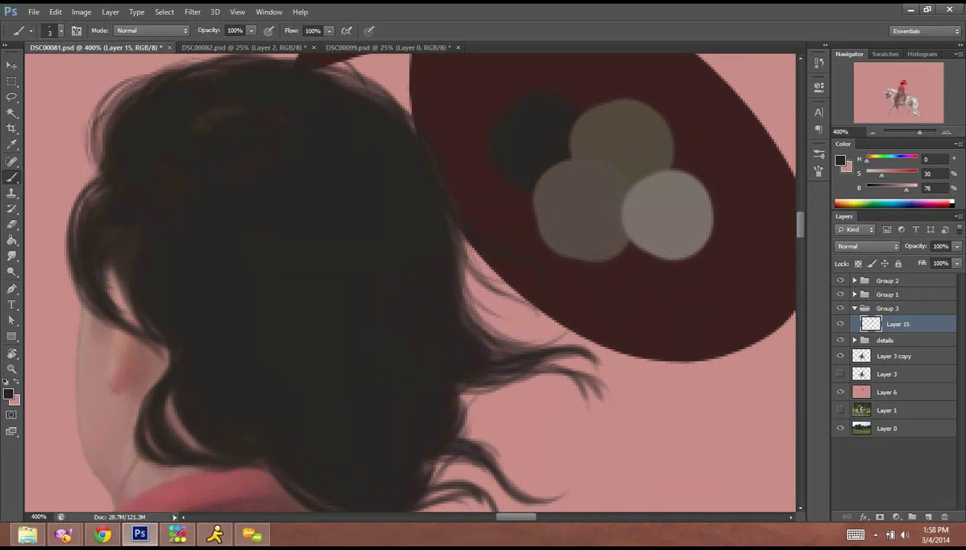
Paint fine dark flyaway hairs off the wavy locks blowing outward from the back and nape of the hair.
left_click_drag(572, 346, 644, 396)
mouse_move(526, 371)
left_mouse_down()
mouse_move(595, 383)
mouse_move(605, 429)
left_mouse_up()
left_click_drag(458, 393, 538, 374)
left_click_drag(463, 434, 560, 502)
mouse_move(477, 448)
left_mouse_down()
mouse_move(491, 352)
mouse_move(506, 340)
left_mouse_up()
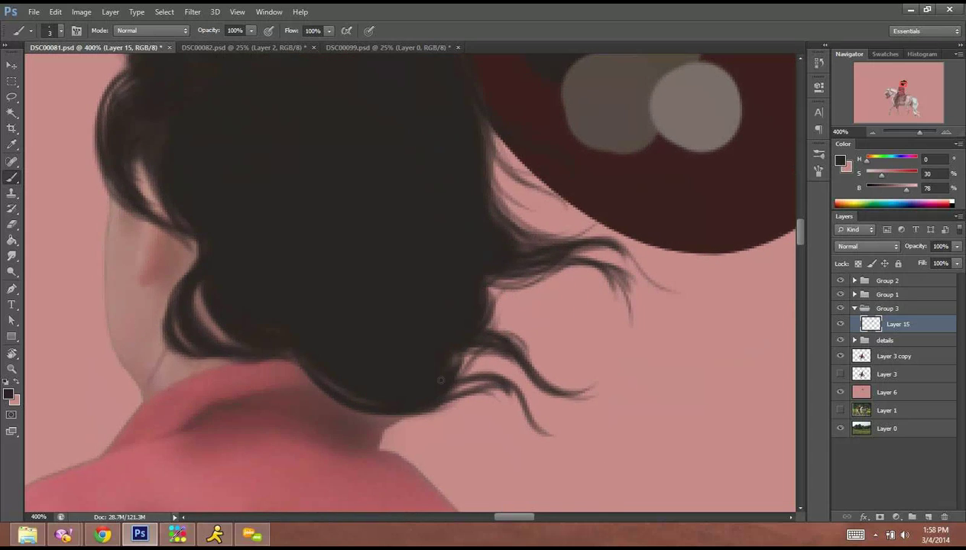
left_click_drag(459, 372, 500, 365)
left_click_drag(447, 401, 519, 411)
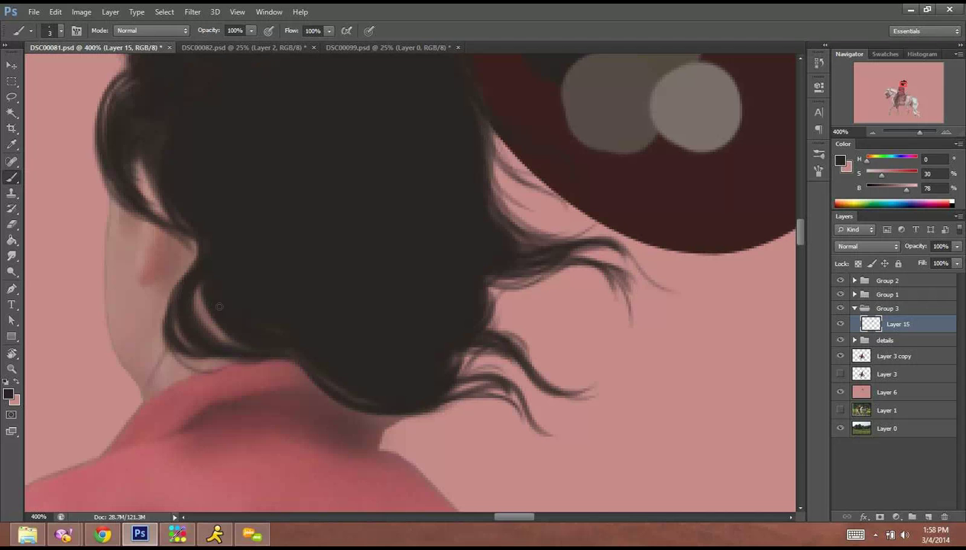
Examine the hair silhouette against the whole rider and horse at a reduced view scale.
left_click(873, 132)
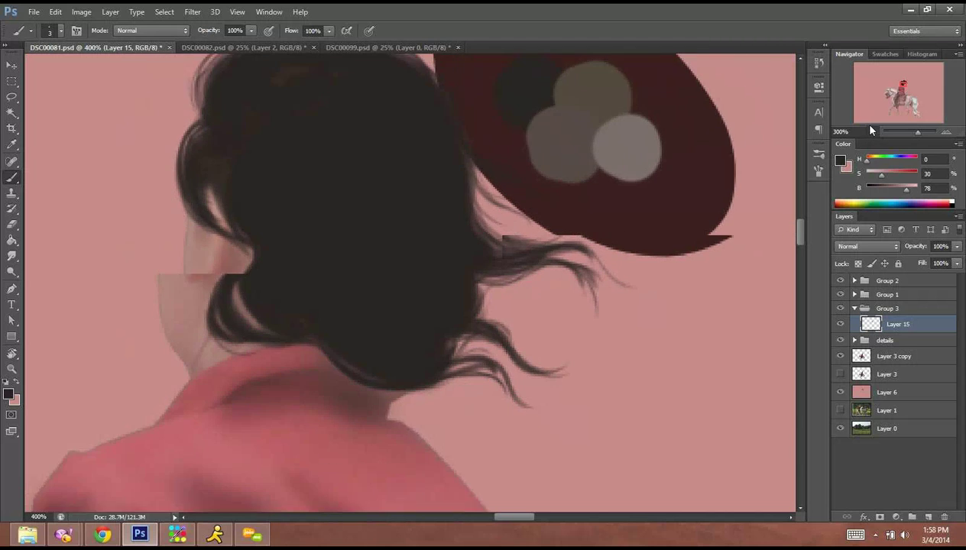
left_click_drag(874, 119, 904, 81)
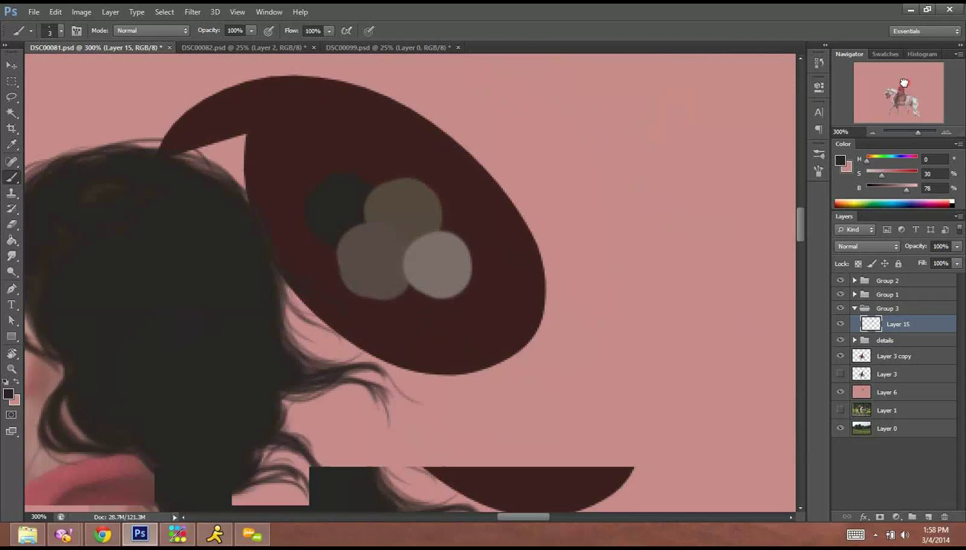
left_click(873, 132)
left_click(873, 132)
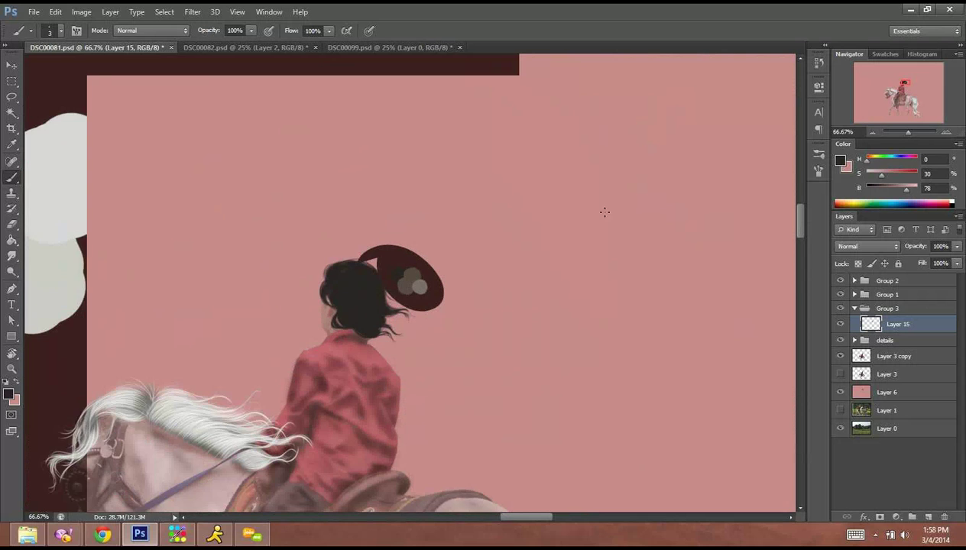
left_click_drag(585, 282, 671, 315)
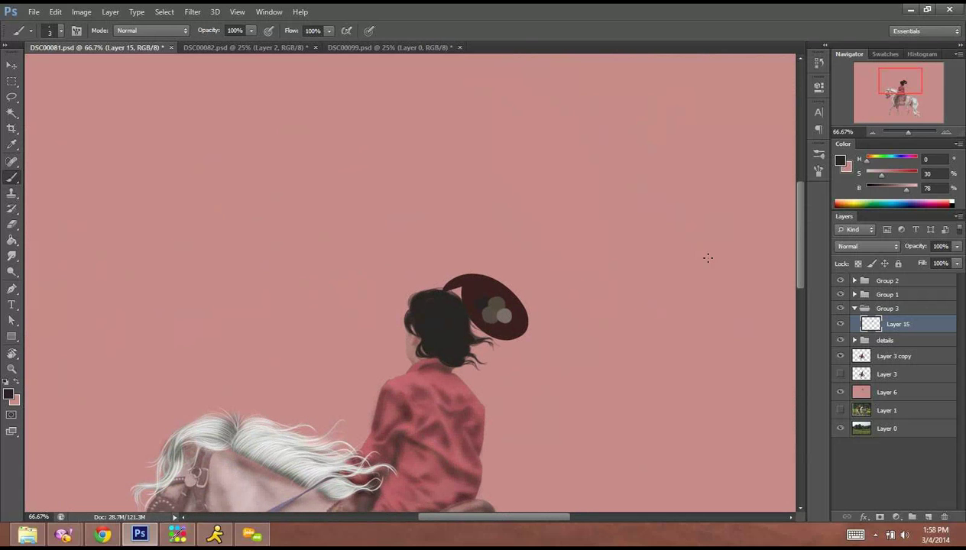
left_click(944, 132)
left_click(943, 132)
left_click(944, 132)
left_click(943, 132)
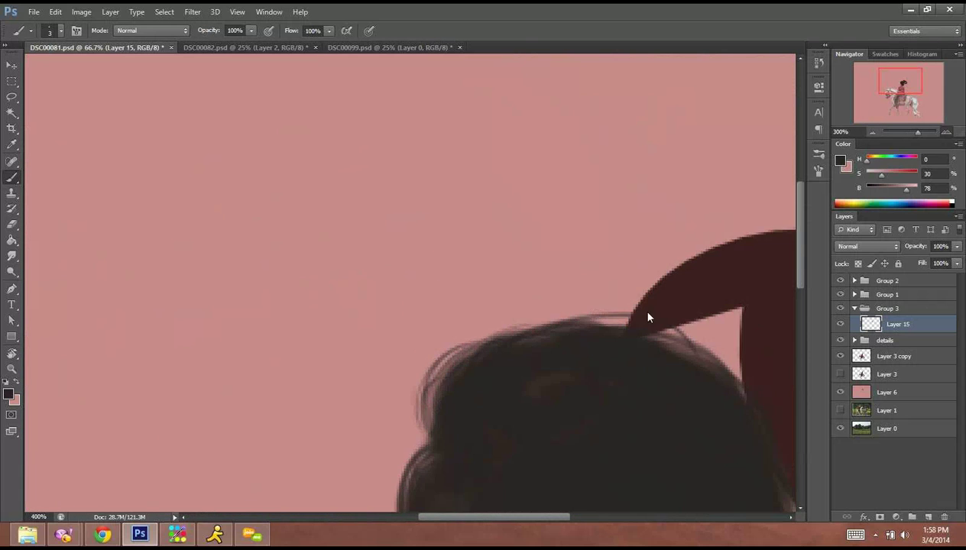
Sample the brown and the light grey palette swatches as foreground and background colours, and add a new layer above the dark hair base.
left_click_drag(644, 333, 259, 205)
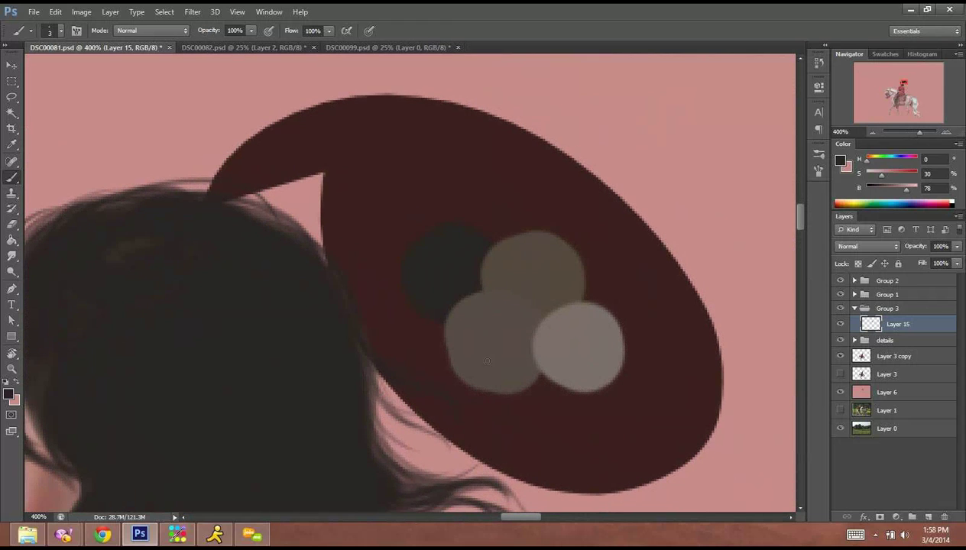
left_click(483, 339, "alt")
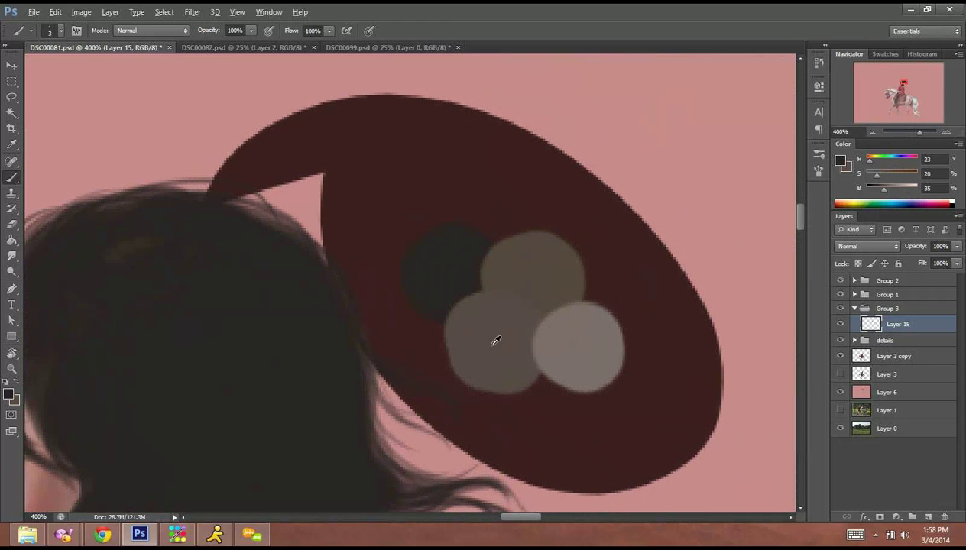
left_click(565, 263, "alt")
left_click(569, 325, "alt")
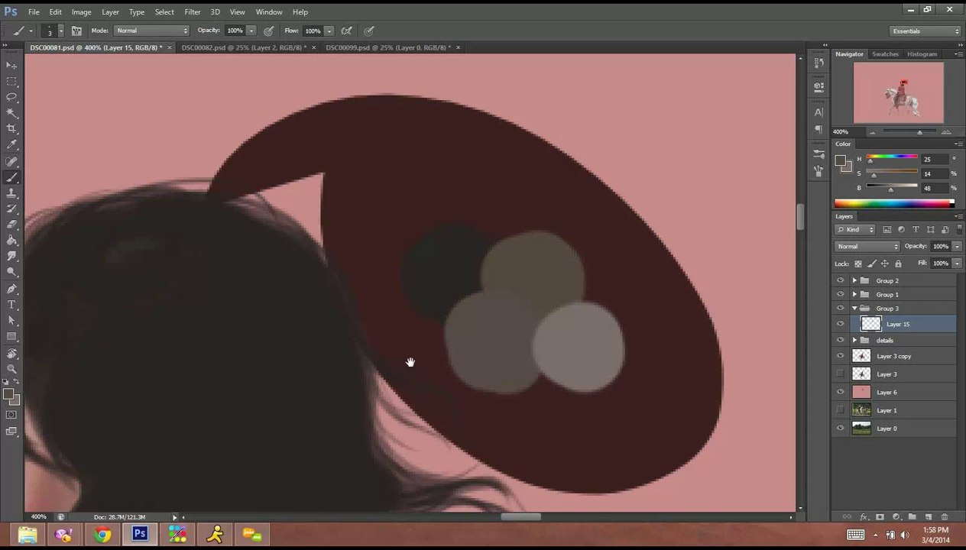
left_click_drag(410, 360, 583, 356)
key("ctrl+shift+n")
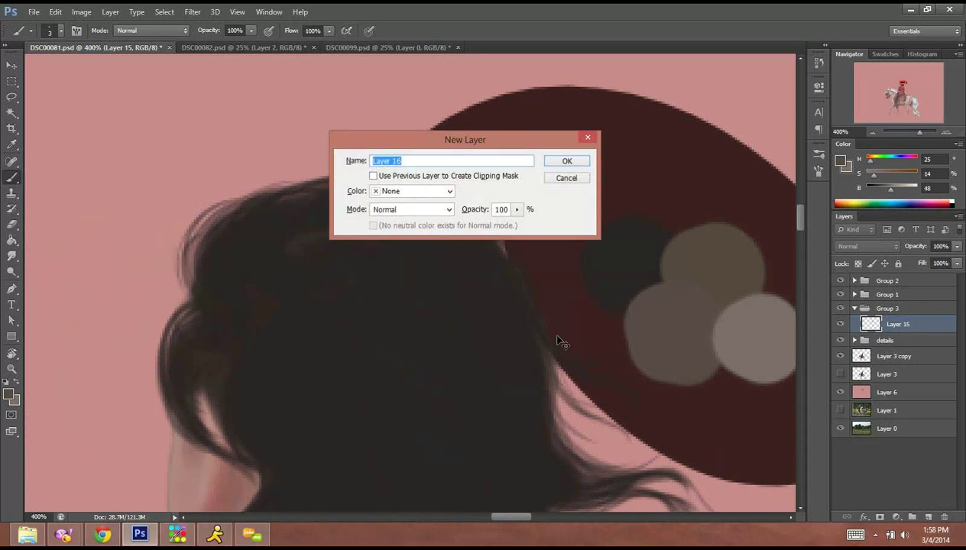
key("Return")
Paint fine brown strands curving over the front of the crown and along the lock framing the face.
left_click_drag(518, 311, 580, 363)
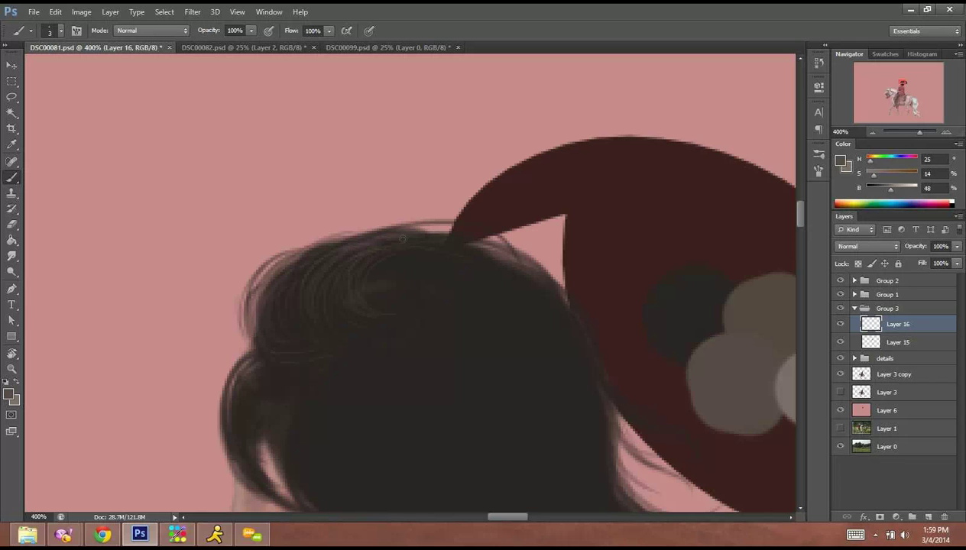
left_click_drag(442, 316, 541, 253)
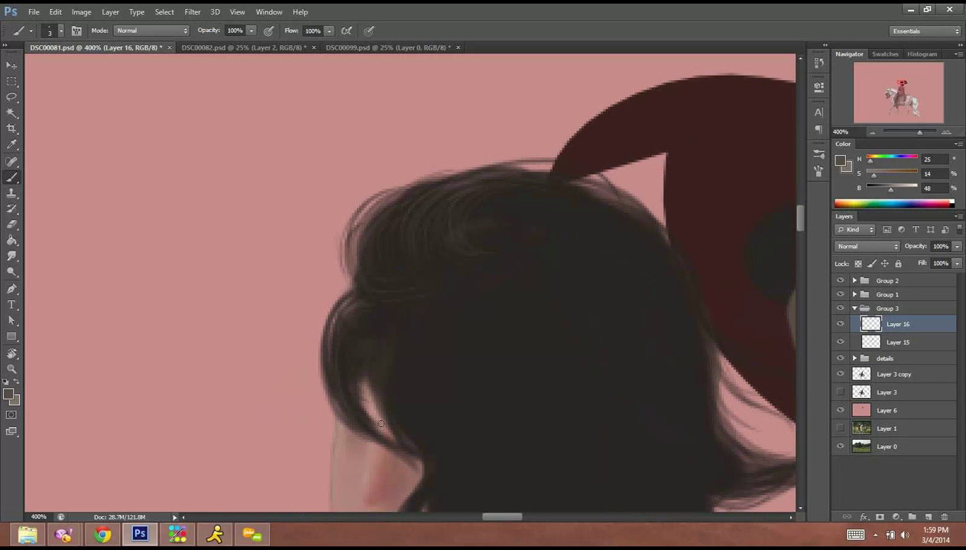
left_click_drag(362, 436, 443, 459)
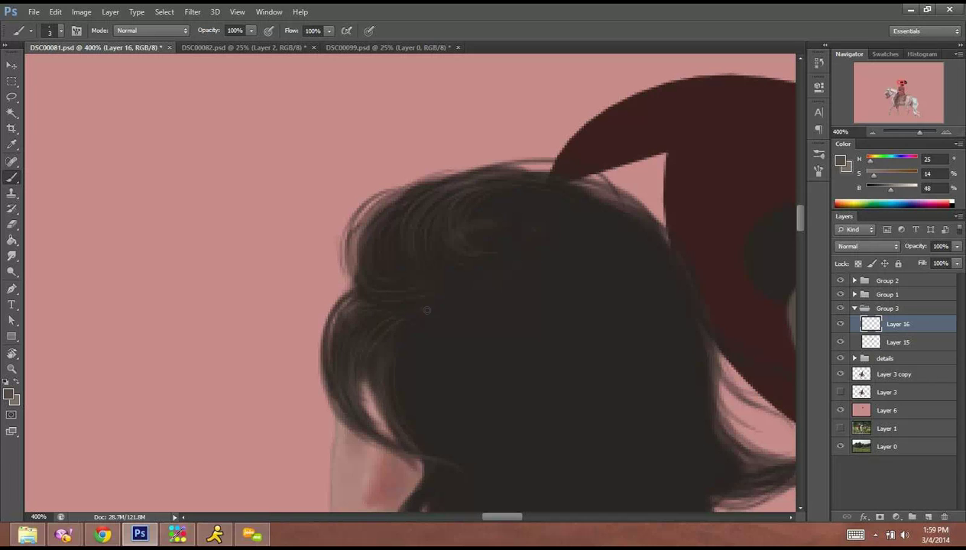
left_click_drag(452, 379, 315, 270)
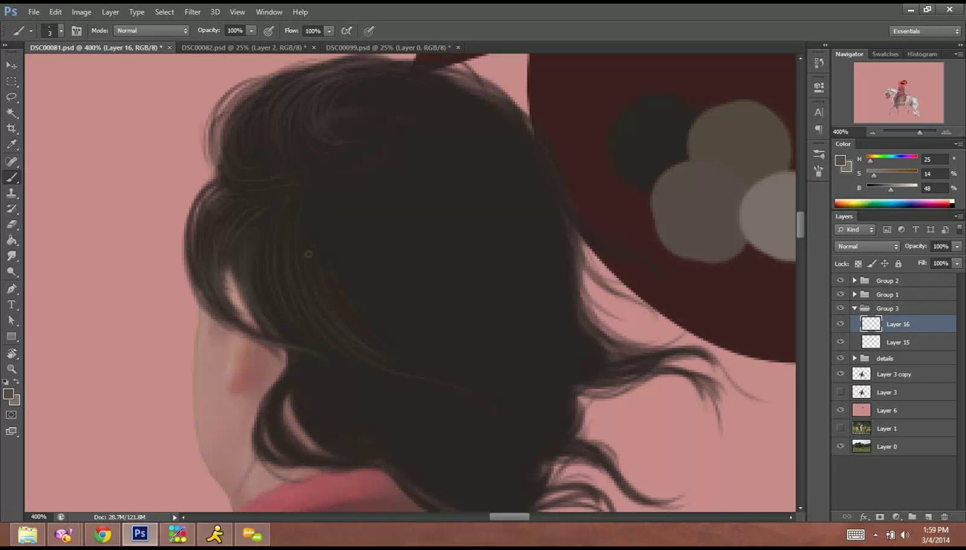
Paint long brown strands down the back of the head, adding a loose curved flyaway over the dark oval.
left_click_drag(368, 252, 344, 328)
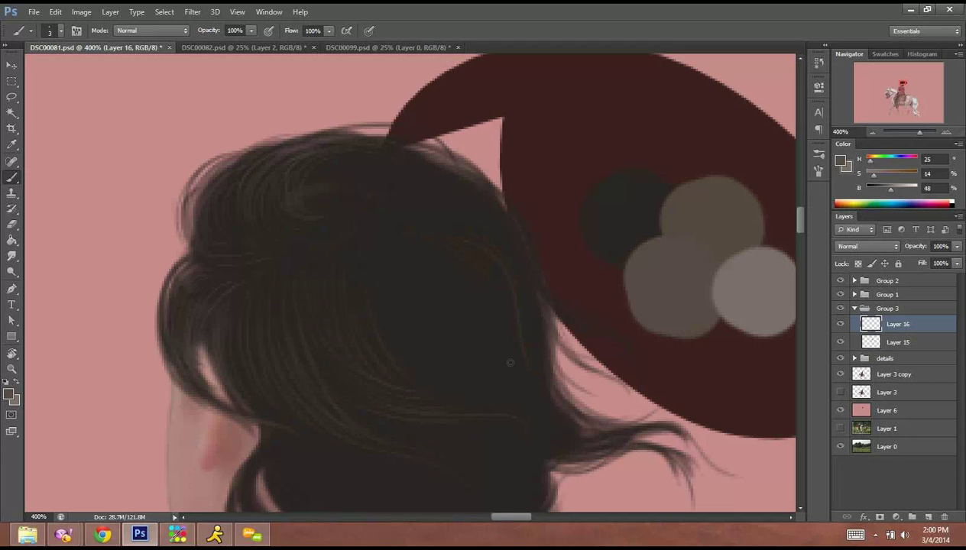
left_click_drag(503, 237, 526, 354)
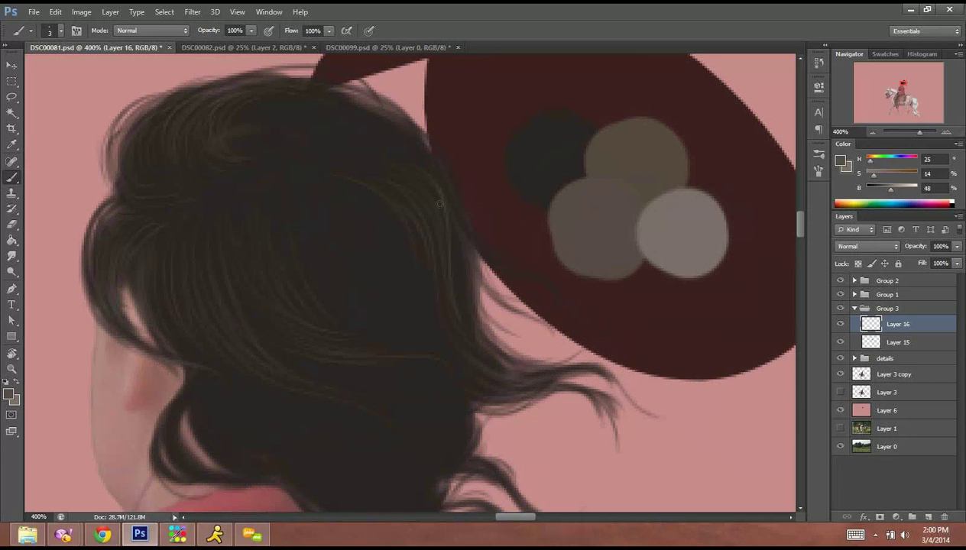
left_click_drag(478, 246, 561, 285)
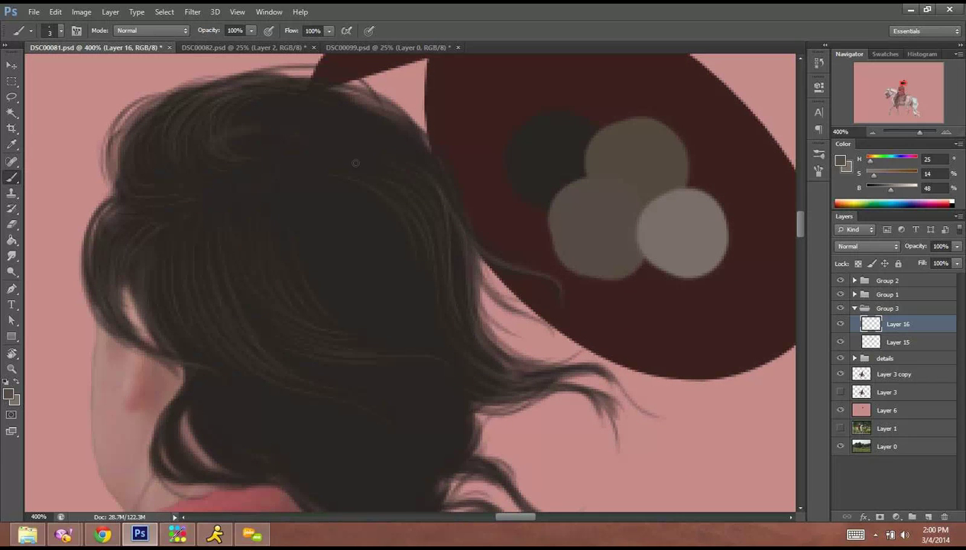
left_click_drag(375, 186, 438, 327)
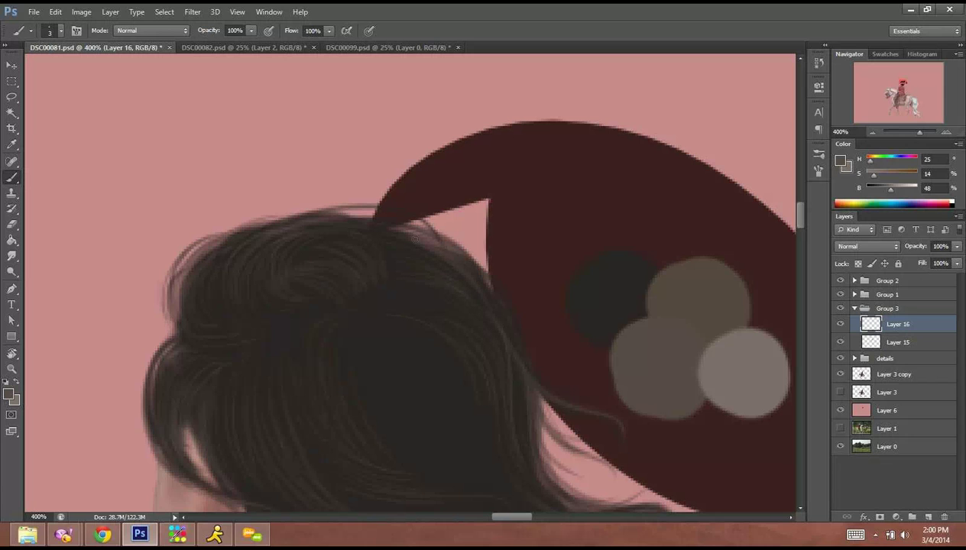
left_click_drag(466, 269, 524, 389)
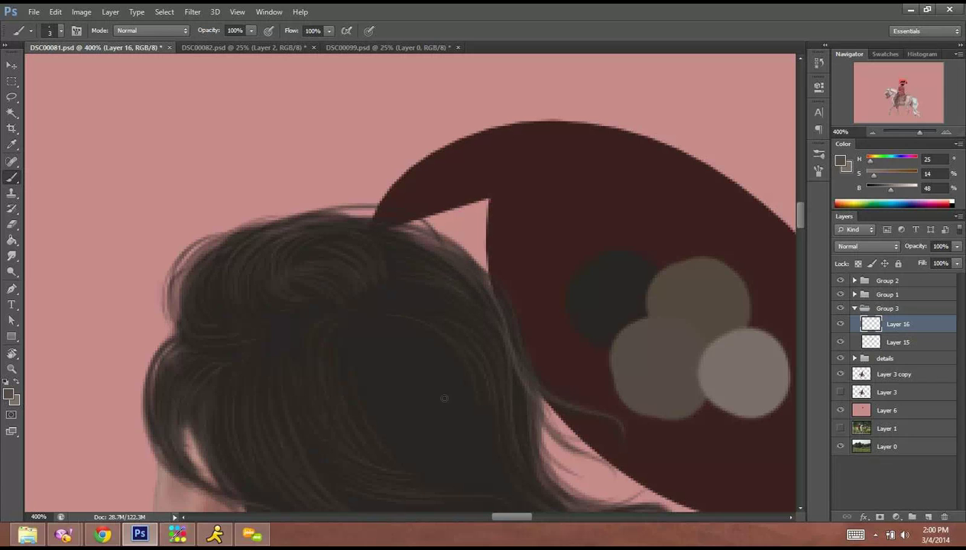
Fill the dark middle of the hair with curved brown strands flowing from the crown toward the back locks.
left_click_drag(457, 313, 478, 224)
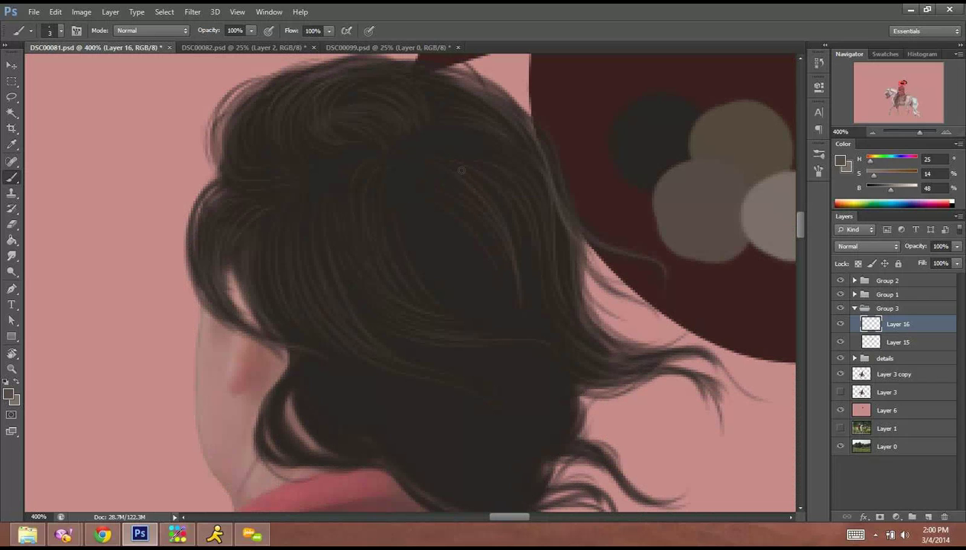
left_click_drag(497, 210, 523, 329)
left_click_drag(564, 170, 571, 227)
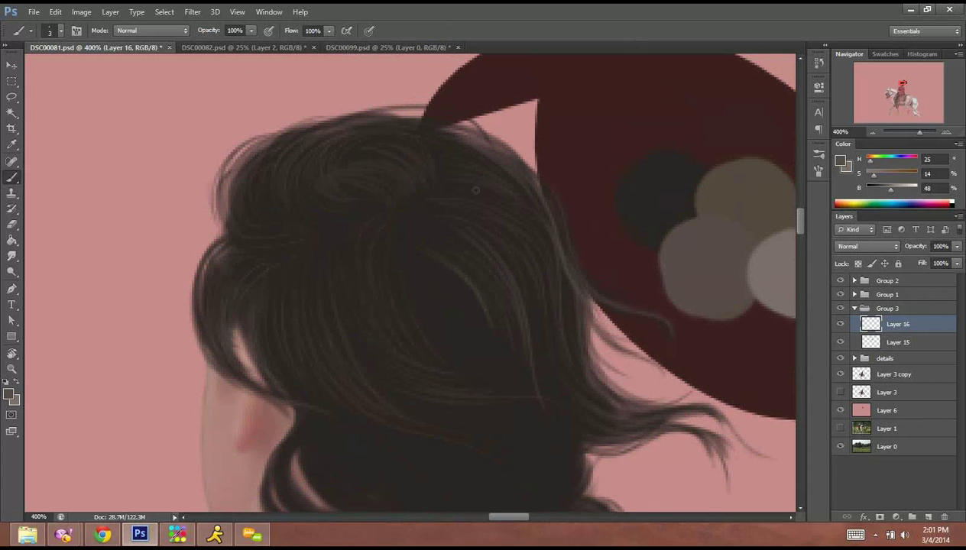
left_click_drag(489, 348, 549, 230)
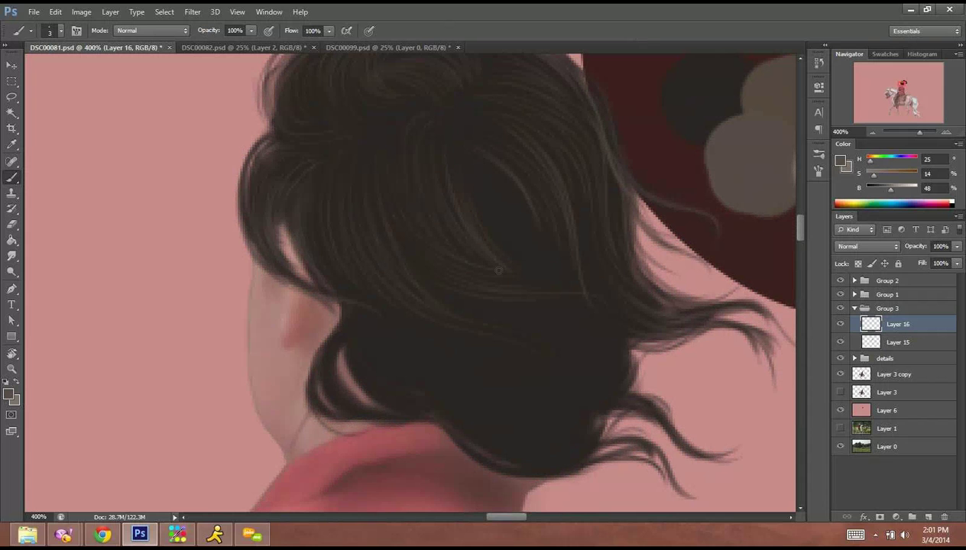
mouse_move(538, 276)
left_mouse_down()
mouse_move(587, 351)
mouse_move(508, 293)
mouse_move(621, 326)
left_mouse_up()
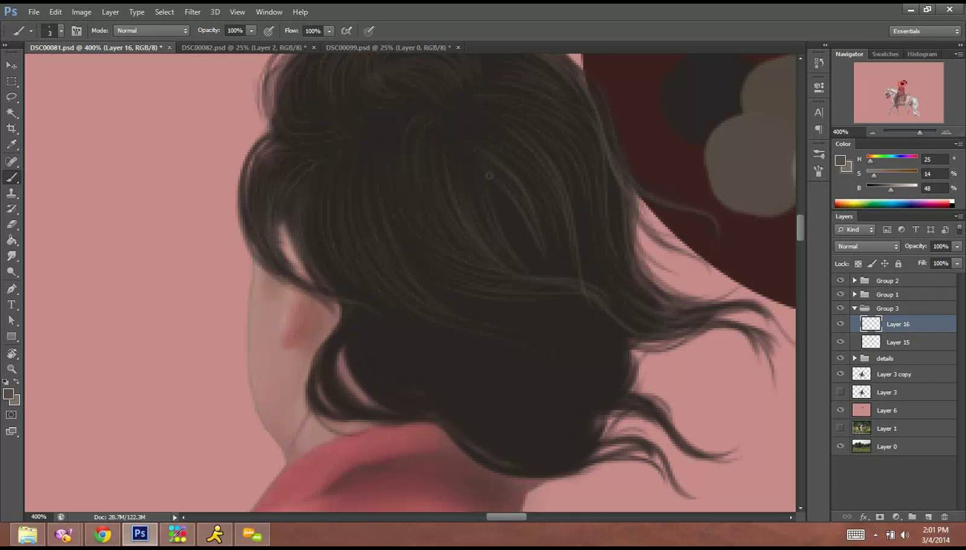
mouse_move(489, 176)
left_mouse_down()
mouse_move(523, 268)
mouse_move(518, 254)
left_mouse_up()
left_click_drag(492, 213, 520, 276)
left_click_drag(509, 169, 550, 249)
Paint brown strands along the lower front curl and sweep a wavy lock across the nape.
left_click_drag(508, 282, 516, 197)
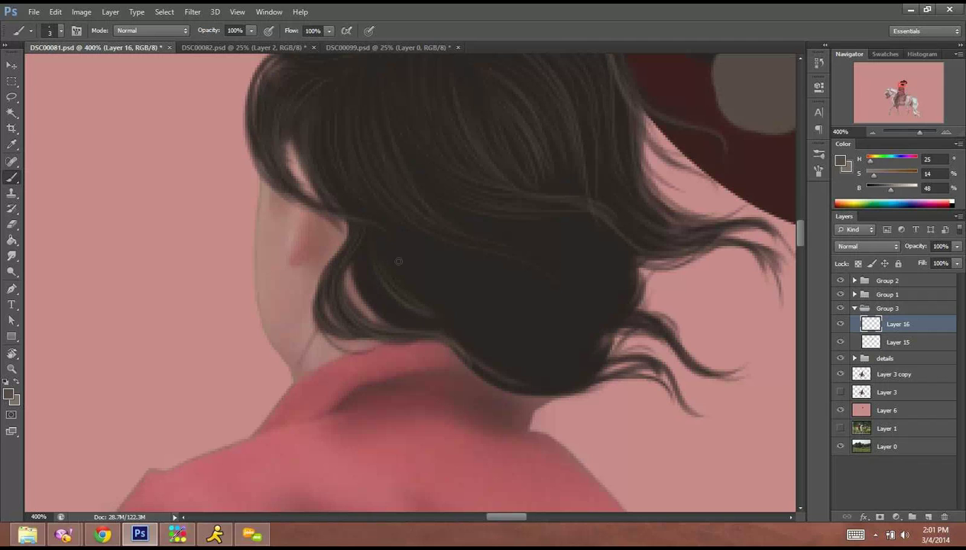
left_click_drag(357, 267, 440, 322)
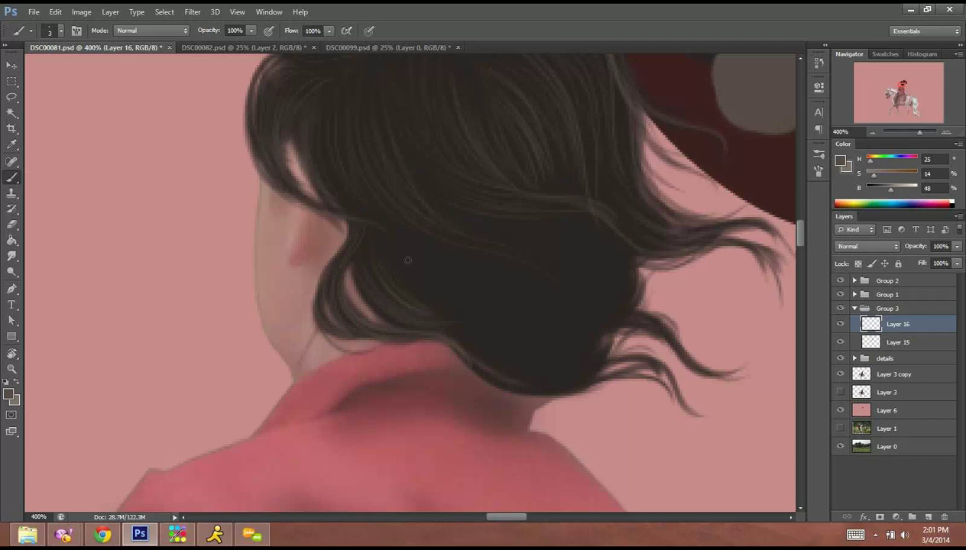
left_click_drag(380, 265, 564, 316)
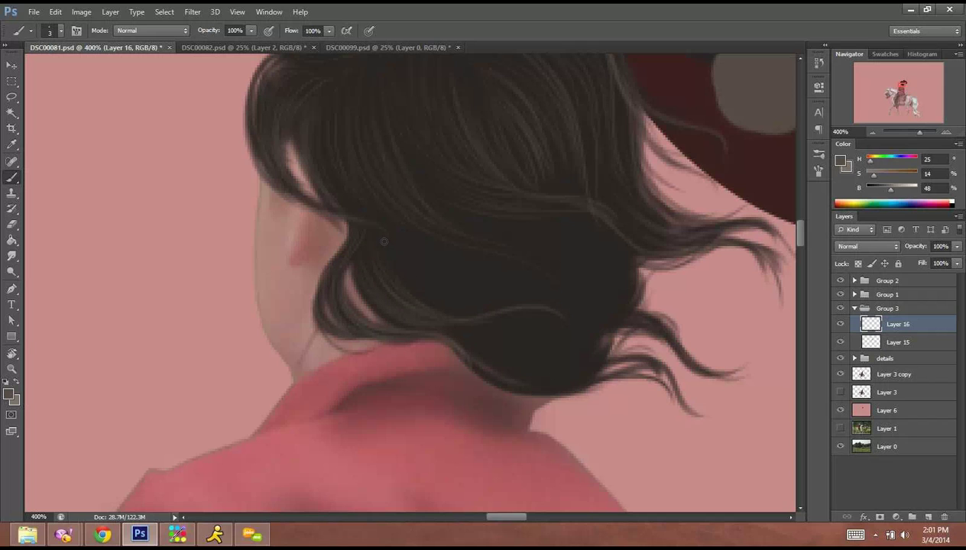
mouse_move(416, 296)
left_mouse_down()
mouse_move(468, 276)
mouse_move(557, 306)
left_mouse_up()
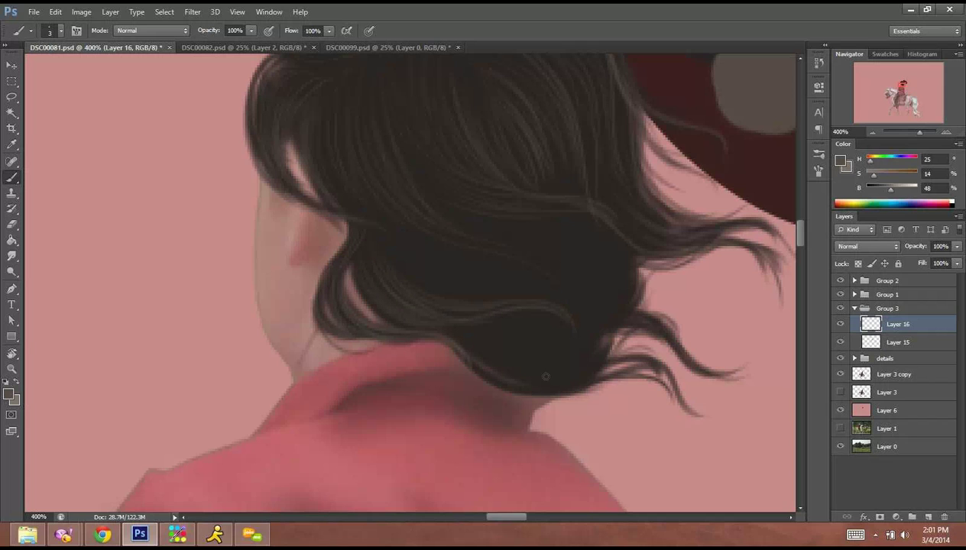
Paint brown strands along the hair's lower edge, the outflowing back lock and the remaining dark area above the nape.
left_click_drag(529, 383, 602, 360)
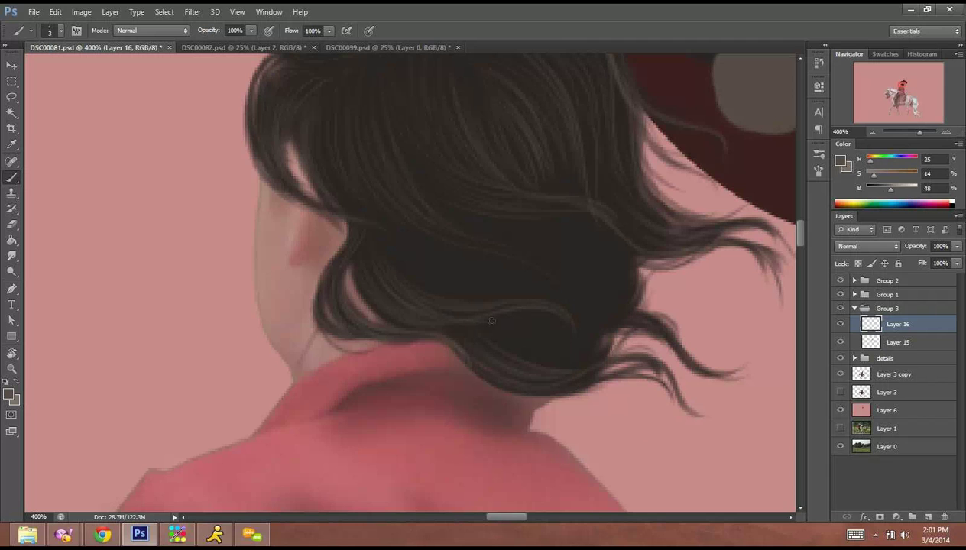
left_click_drag(547, 356, 580, 355)
left_click_drag(520, 335, 593, 343)
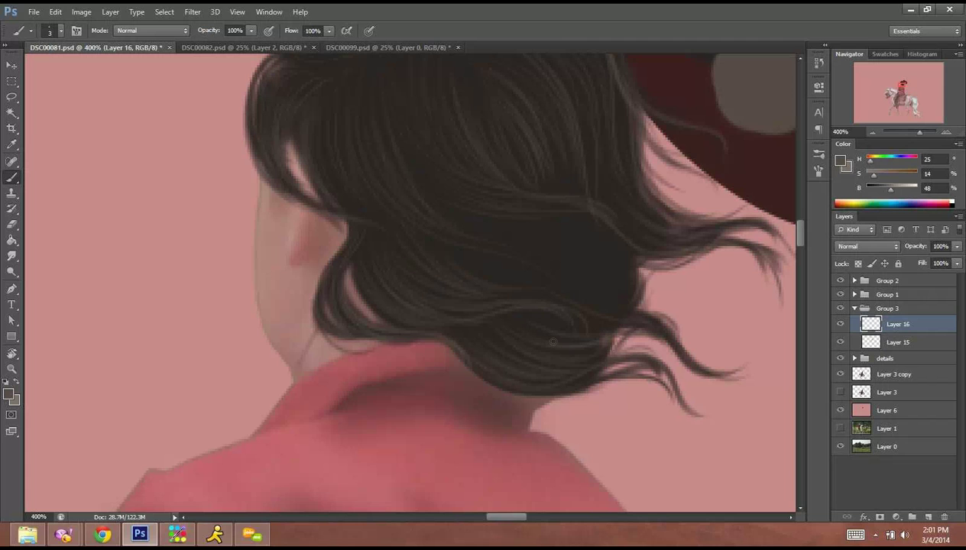
left_click_drag(624, 315, 731, 367)
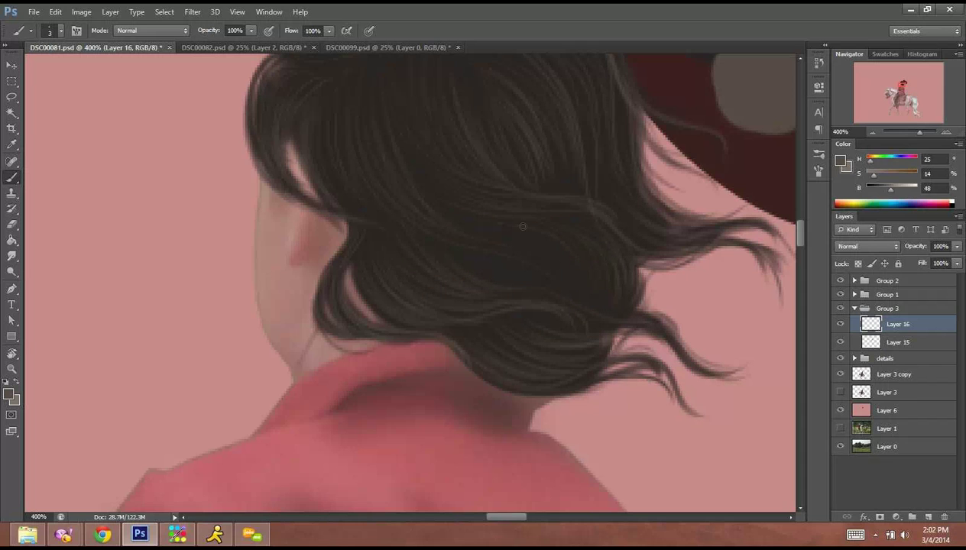
left_click_drag(507, 227, 561, 298)
left_click_drag(507, 248, 548, 269)
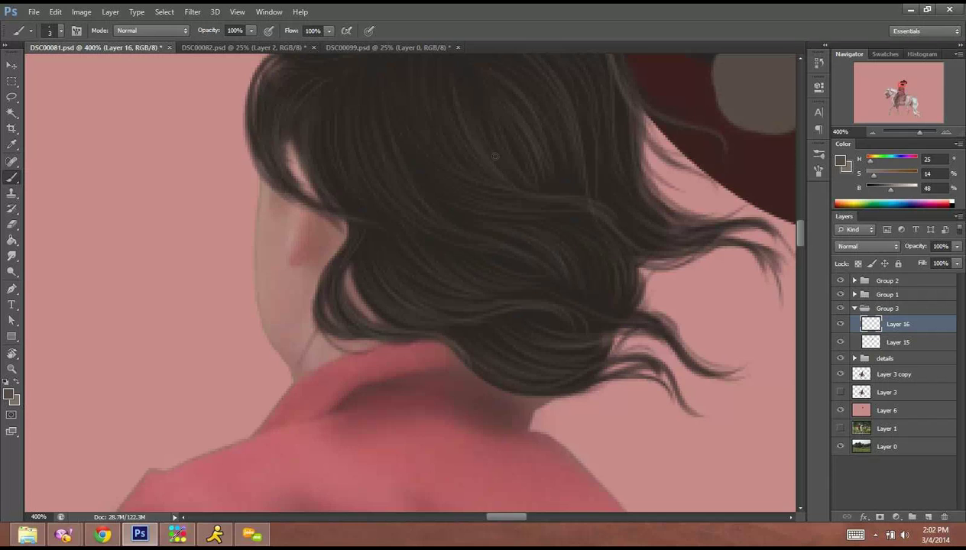
Switch to the lighter grey-brown colour and add a new layer above the brown strands.
left_click_drag(509, 138, 449, 331)
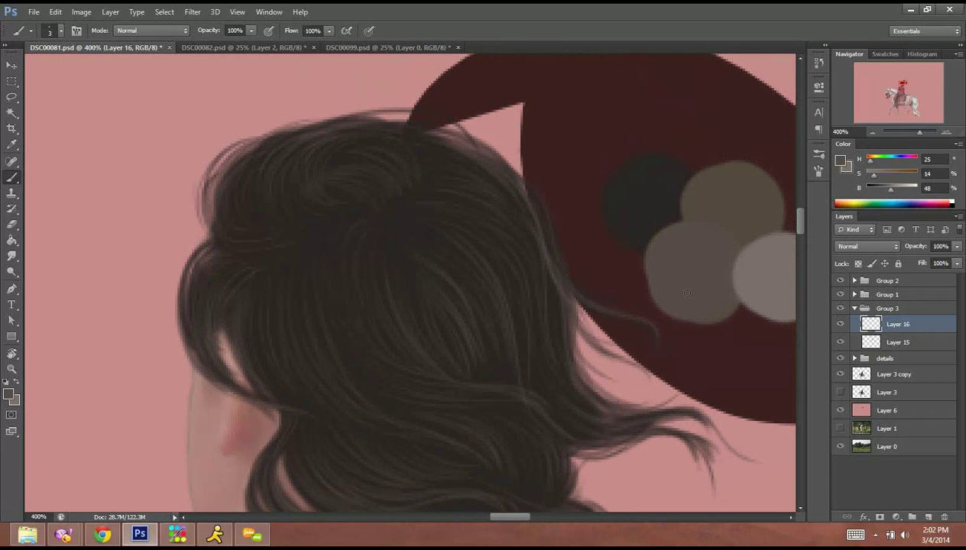
key("x")
key("ctrl+shift+n")
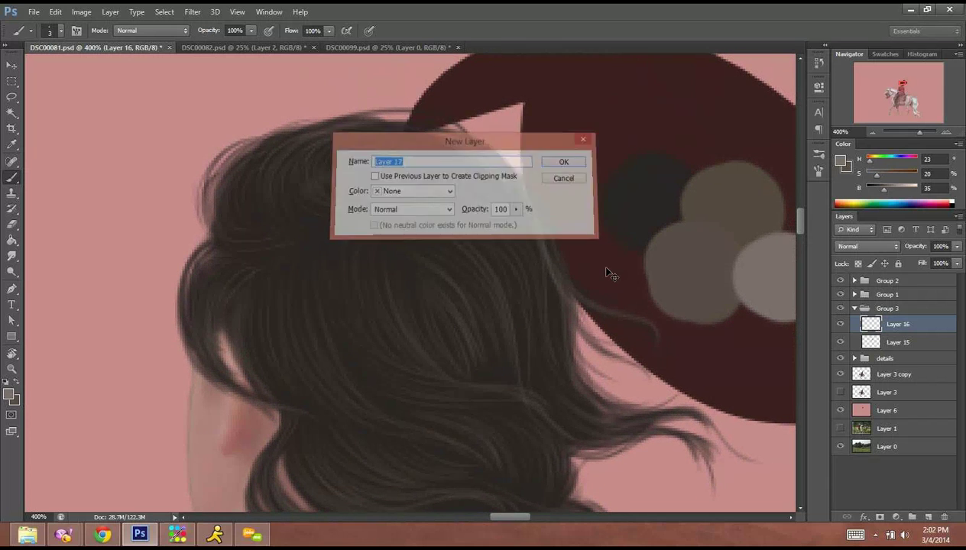
key("Return")
left_click_drag(490, 199, 536, 157)
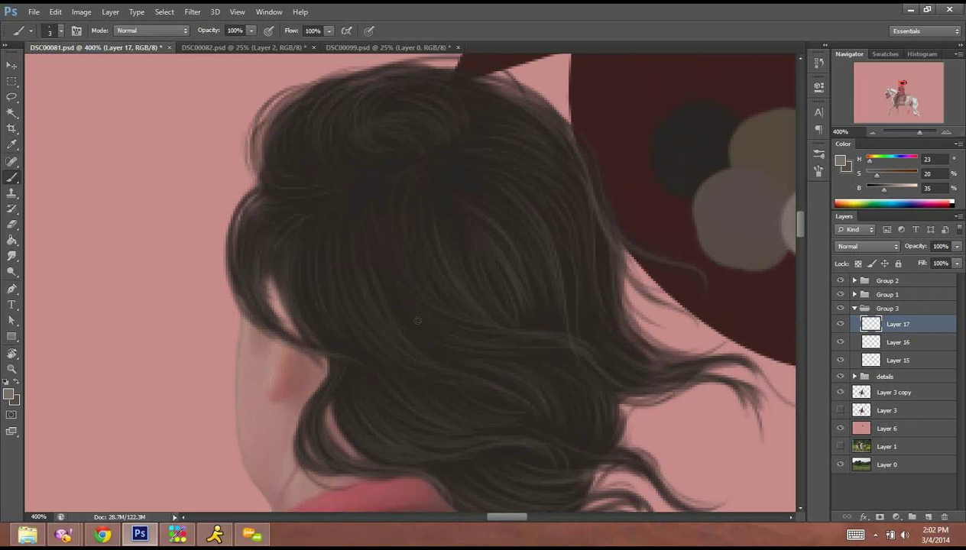
Paint grey-brown highlight strands down the middle of the hair and along the wavy lock sweeping toward the back.
mouse_move(347, 256)
left_mouse_down()
mouse_move(393, 347)
mouse_move(387, 340)
left_mouse_up()
left_click_drag(343, 290, 425, 365)
left_click_drag(312, 230, 458, 353)
mouse_move(351, 190)
left_mouse_down()
mouse_move(363, 282)
mouse_move(380, 292)
left_mouse_up()
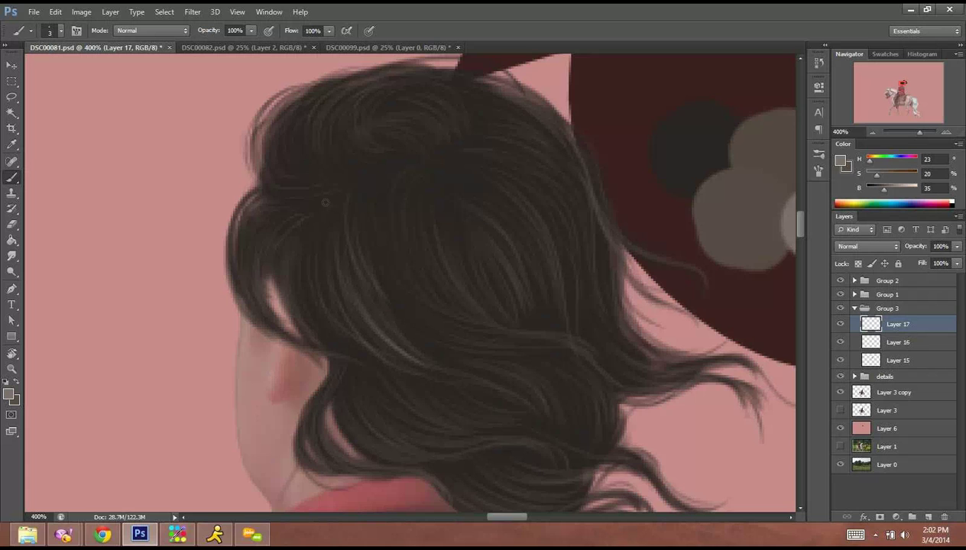
left_click_drag(355, 325, 454, 372)
left_click_drag(422, 304, 515, 329)
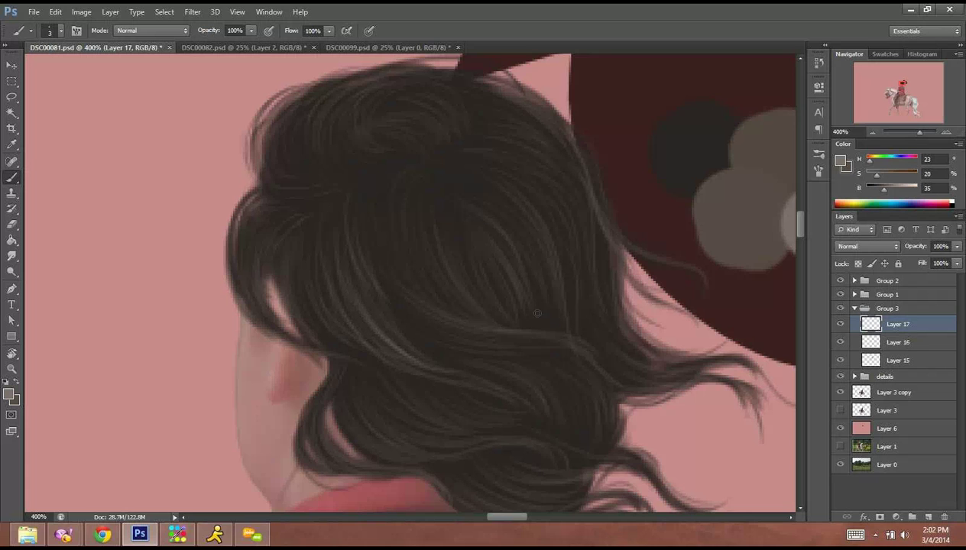
mouse_move(437, 326)
left_mouse_down()
mouse_move(520, 338)
mouse_move(609, 378)
left_mouse_up()
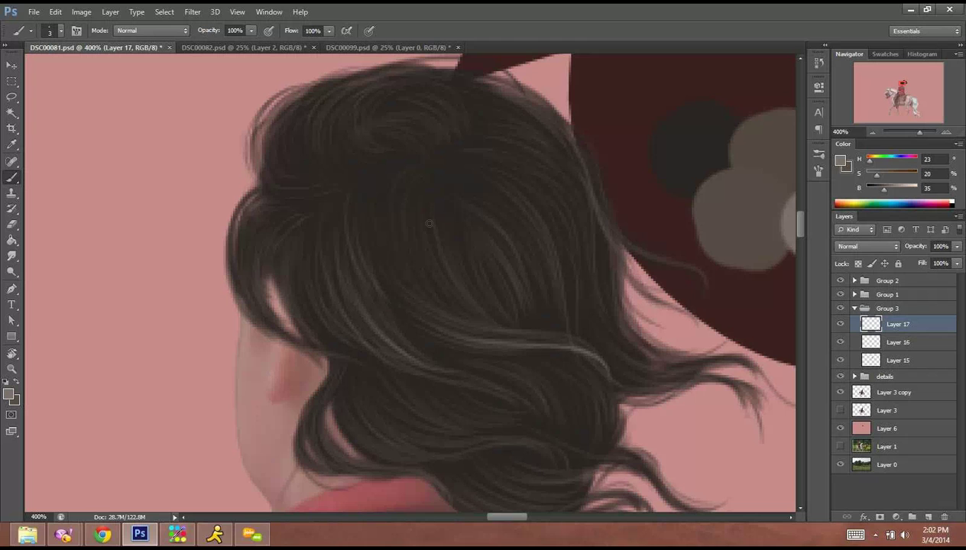
Paint lighter strands from below the crown down the back of the hair and along the wisp flowing over the hat.
left_click_drag(451, 292, 430, 207)
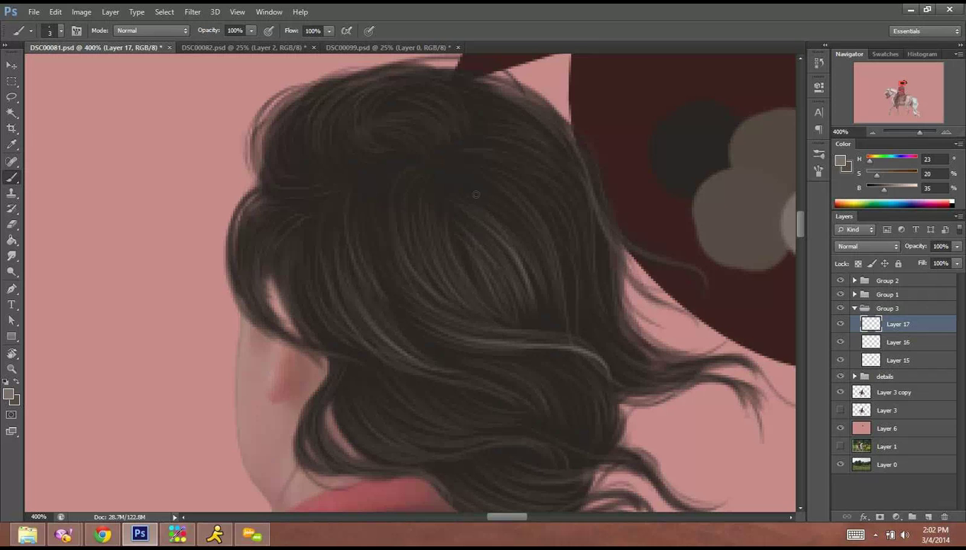
left_click_drag(507, 197, 567, 310)
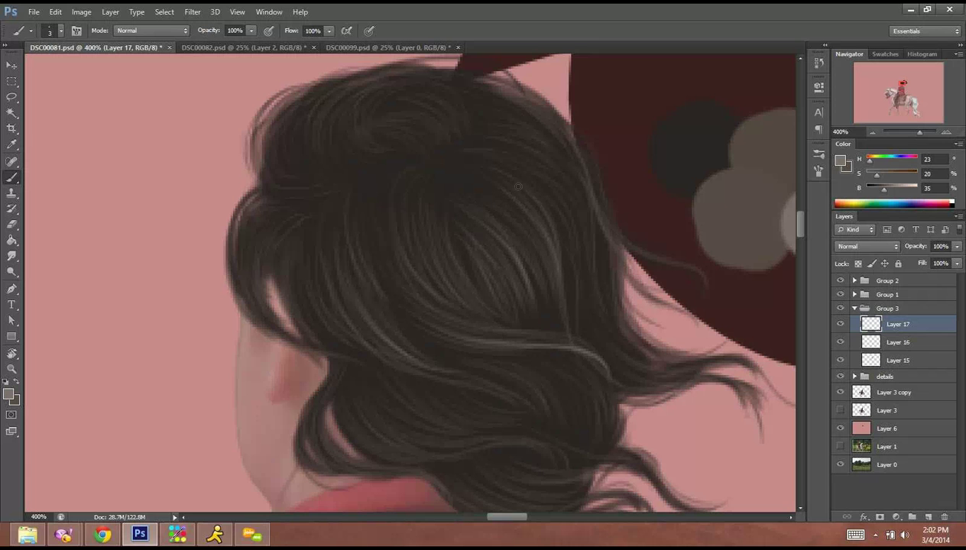
mouse_move(482, 177)
left_mouse_down()
mouse_move(453, 274)
mouse_move(428, 304)
mouse_move(510, 409)
left_mouse_up()
left_click_drag(434, 283, 552, 477)
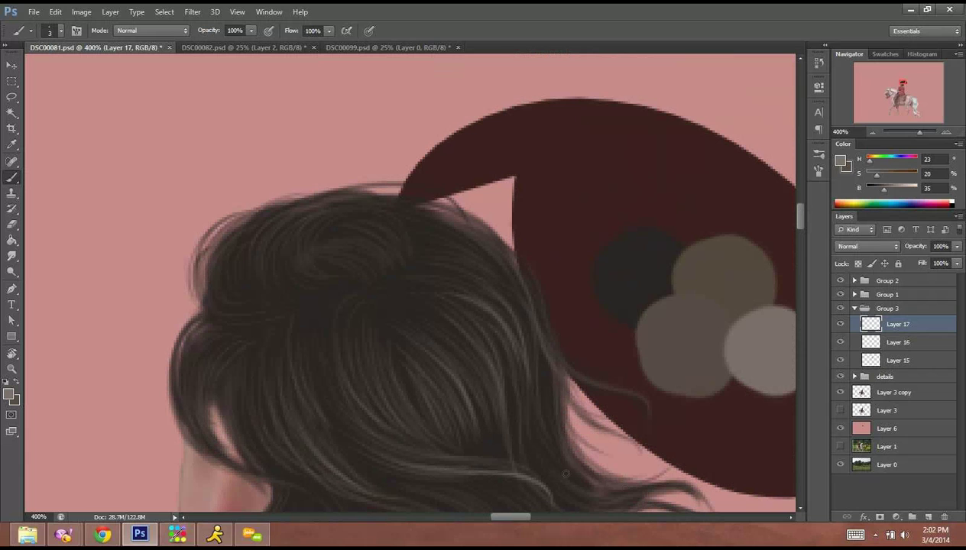
left_click_drag(501, 300, 558, 465)
left_click_drag(479, 270, 528, 345)
mouse_move(510, 273)
left_mouse_down()
mouse_move(554, 359)
mouse_move(654, 422)
left_mouse_up()
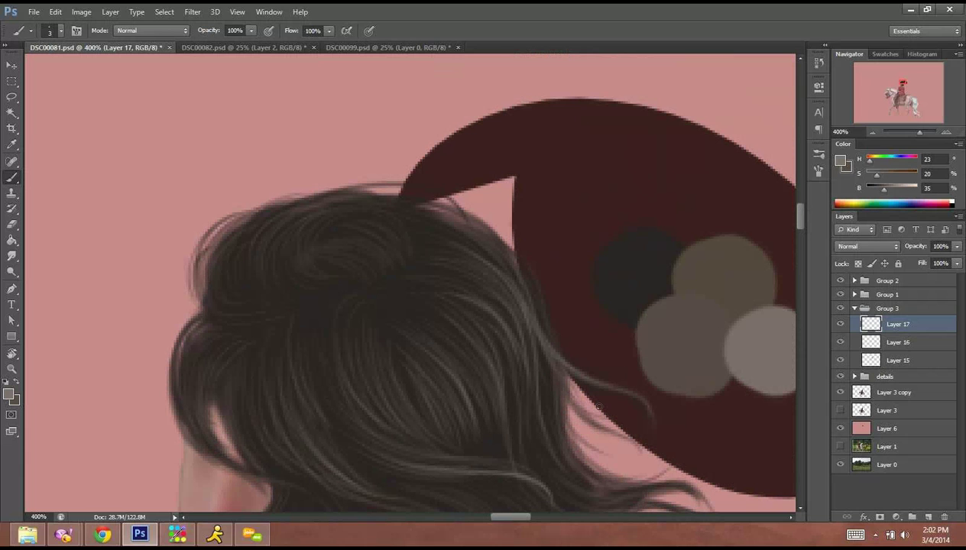
left_click_drag(512, 255, 558, 349)
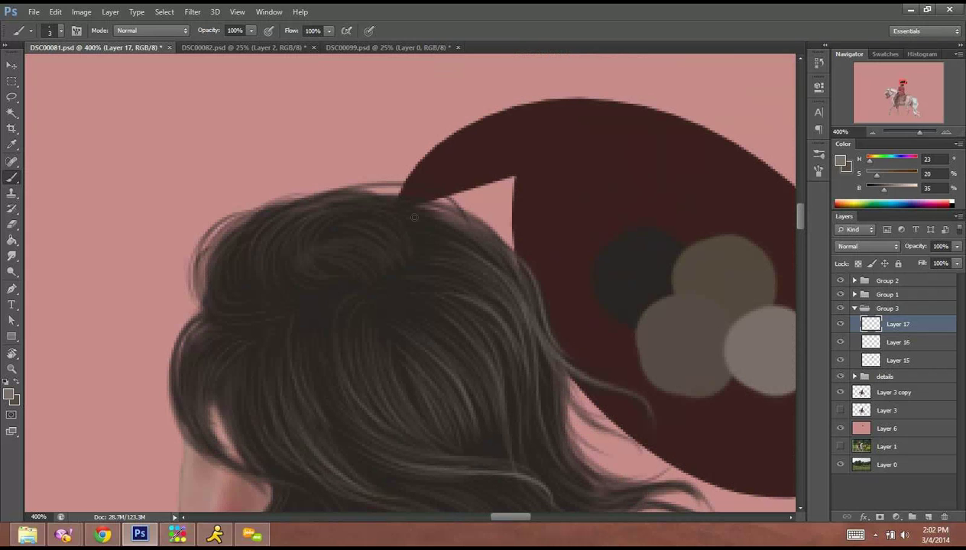
Paint lighter strands over the top of the head and the raised front section, with fine flyaways along its outline.
left_click_drag(469, 228, 495, 266)
left_click_drag(428, 220, 508, 273)
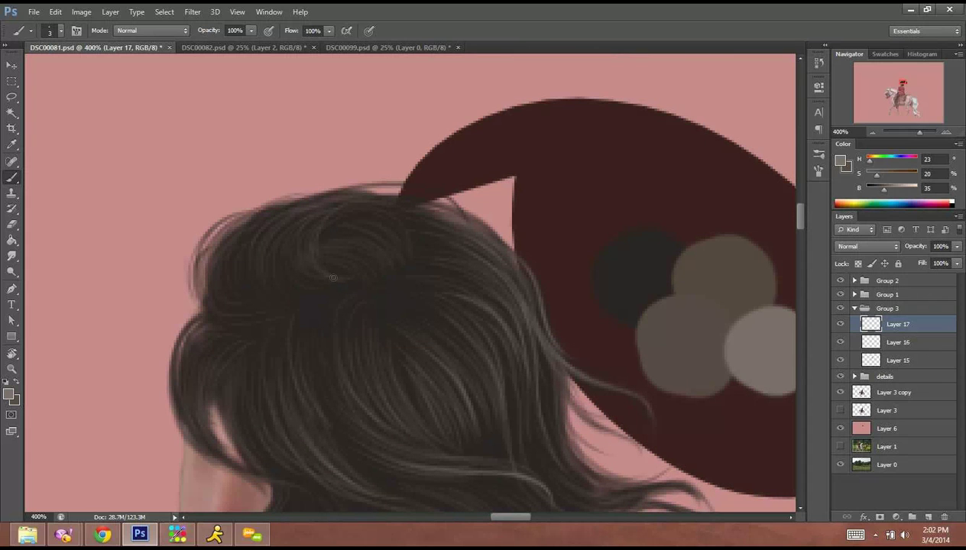
mouse_move(337, 209)
left_mouse_down()
mouse_move(321, 266)
mouse_move(283, 266)
left_mouse_up()
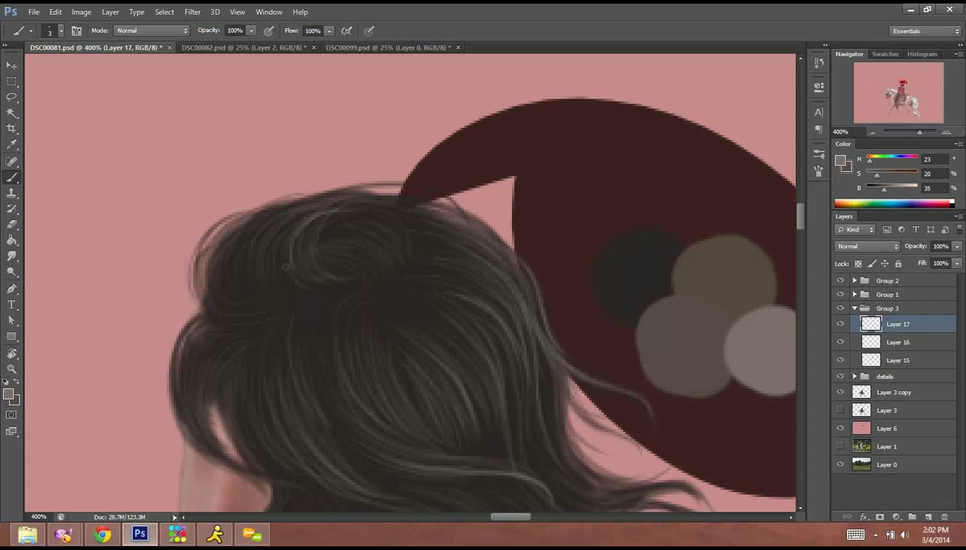
mouse_move(349, 232)
left_mouse_down()
mouse_move(292, 217)
mouse_move(269, 234)
mouse_move(265, 273)
left_mouse_up()
left_click_drag(252, 214, 242, 268)
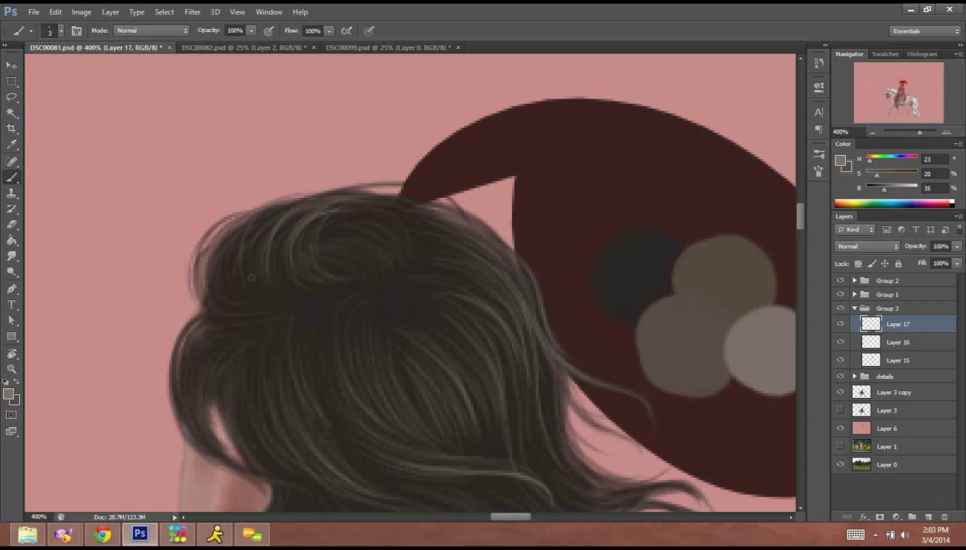
left_click_drag(237, 222, 214, 261)
mouse_move(313, 196)
left_mouse_down()
mouse_move(234, 264)
mouse_move(233, 250)
left_mouse_up()
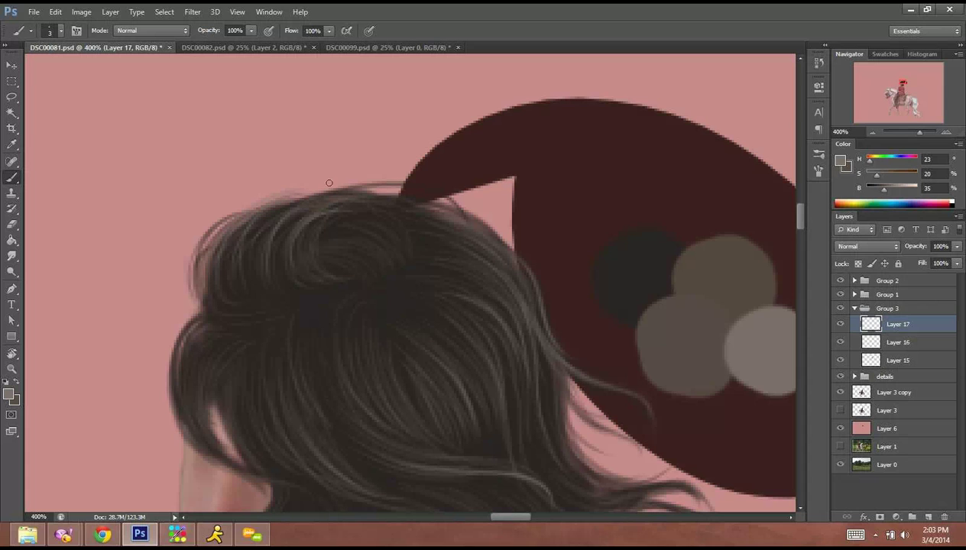
left_click_drag(347, 177, 234, 256)
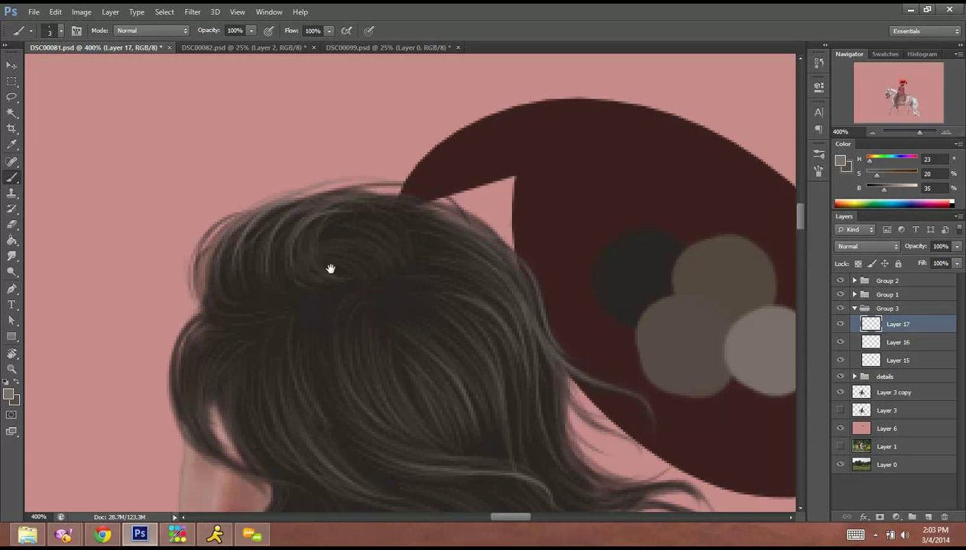
Add lighter strands to the crown swirl and the front hair just beneath the raised section.
mouse_move(331, 268)
left_mouse_down()
mouse_move(375, 236)
mouse_move(414, 230)
left_mouse_up()
left_click_drag(385, 199, 432, 219)
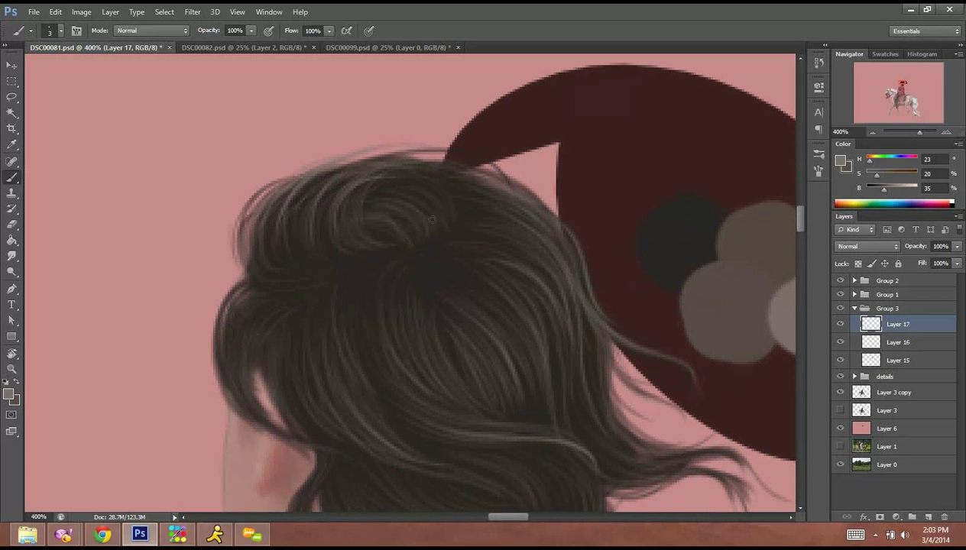
left_click_drag(388, 288, 461, 224)
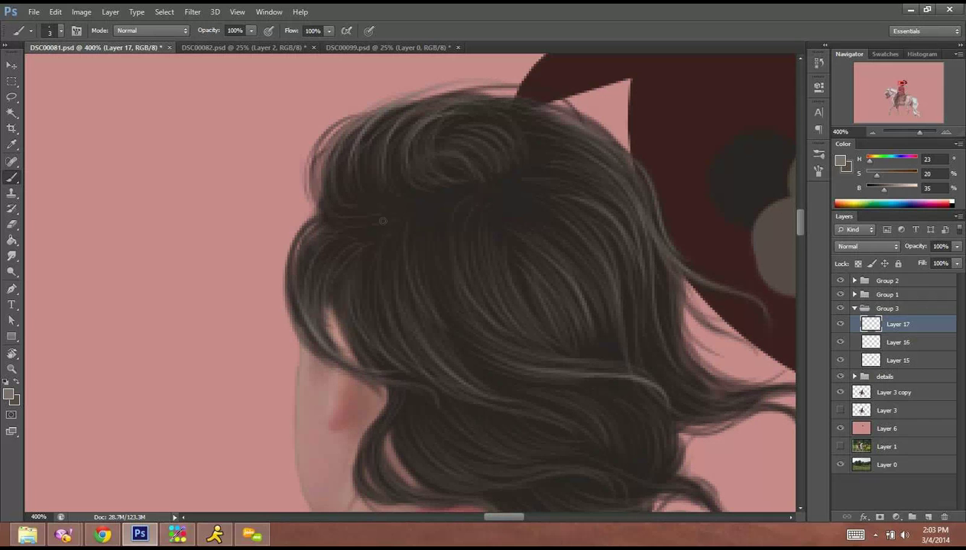
left_click_drag(383, 221, 360, 274)
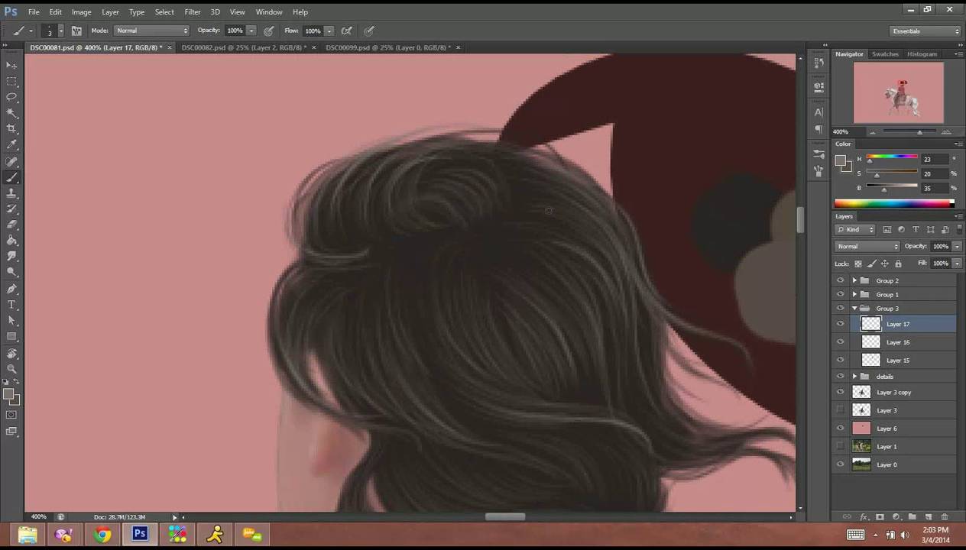
Paint lighter strands through the lower hair and the curl beside the ear, following the waves above the collar.
left_click_drag(503, 361, 442, 177)
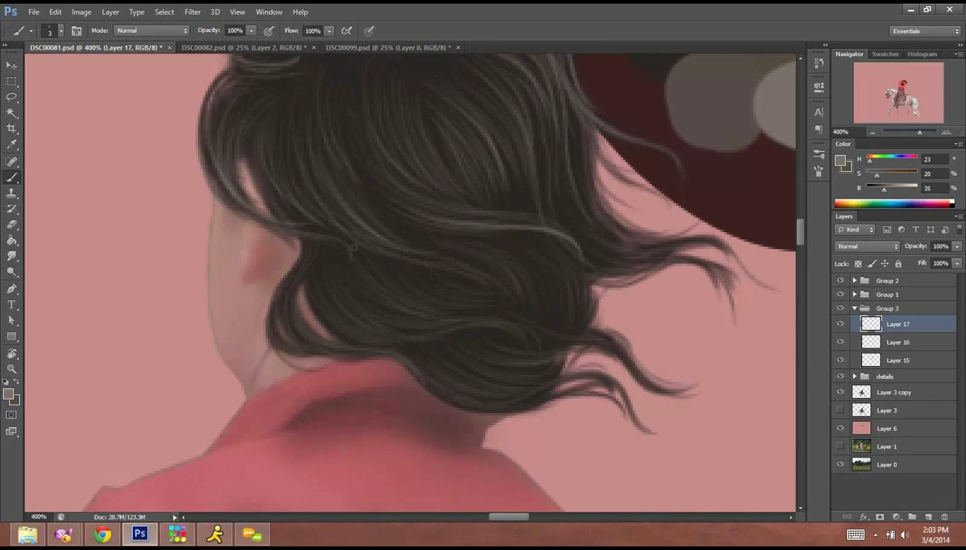
left_click_drag(383, 277, 457, 305)
mouse_move(393, 272)
left_mouse_down()
mouse_move(472, 298)
mouse_move(463, 291)
mouse_move(533, 297)
left_mouse_up()
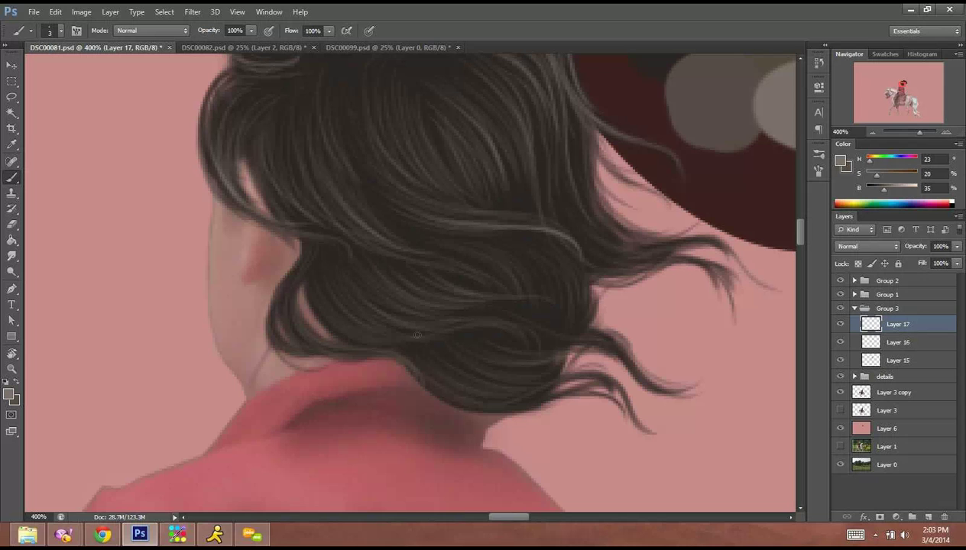
mouse_move(338, 260)
left_mouse_down()
mouse_move(413, 329)
mouse_move(388, 335)
left_mouse_up()
mouse_move(318, 305)
left_mouse_down()
mouse_move(393, 339)
mouse_move(437, 306)
mouse_move(511, 340)
left_mouse_up()
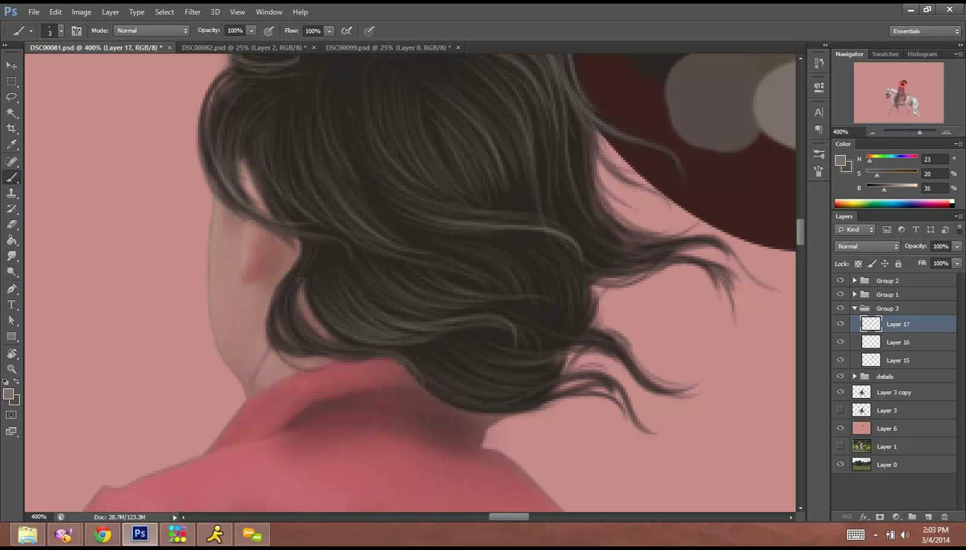
mouse_move(305, 250)
left_mouse_down()
mouse_move(283, 329)
mouse_move(343, 348)
left_mouse_up()
left_click_drag(287, 322, 362, 356)
left_click_drag(304, 337, 412, 364)
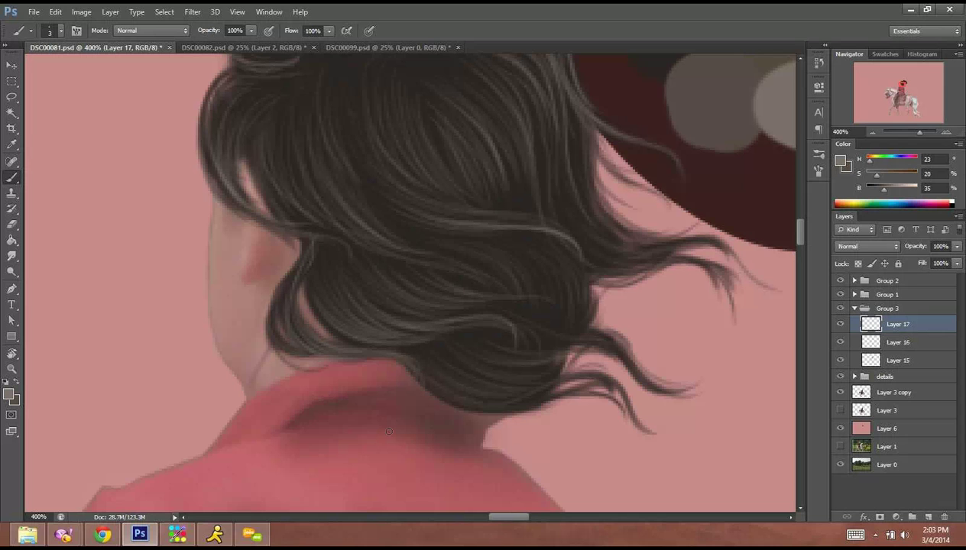
left_click_drag(286, 283, 271, 348)
Paint lighter curved strands along the hair's bottom edge above the collar and into the lower outflowing lock.
left_click_drag(337, 298, 253, 256)
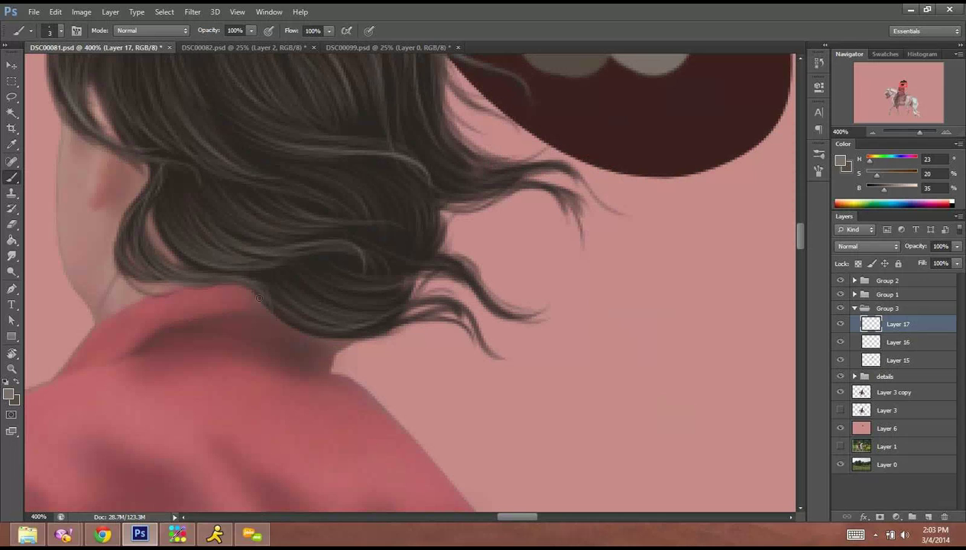
left_click_drag(284, 330, 407, 298)
left_click_drag(310, 285, 386, 307)
left_click_drag(316, 297, 359, 308)
mouse_move(311, 274)
left_mouse_down()
mouse_move(382, 291)
mouse_move(395, 281)
left_mouse_up()
left_click_drag(327, 289, 392, 297)
left_click_drag(367, 255, 471, 289)
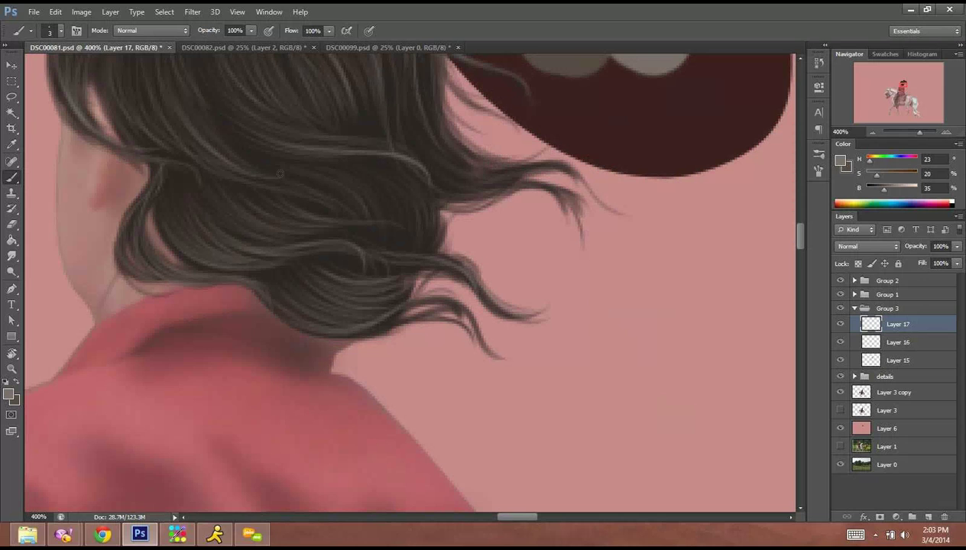
Fill the dark area beneath the wavy lock at the back with lighter strands curving downward.
left_click_drag(298, 168, 361, 210)
mouse_move(324, 182)
left_mouse_down()
mouse_move(359, 214)
mouse_move(378, 210)
left_mouse_up()
left_click_drag(344, 161, 397, 222)
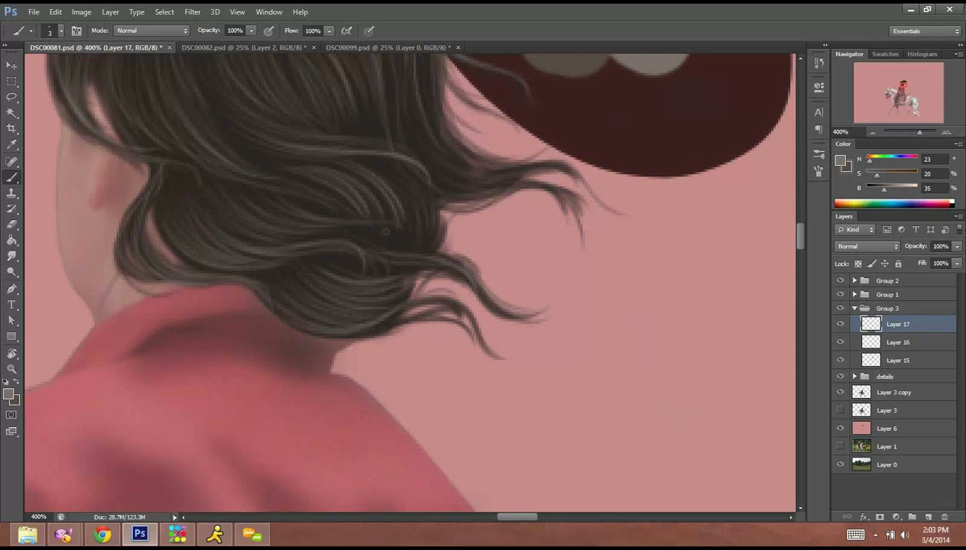
mouse_move(389, 164)
left_mouse_down()
mouse_move(405, 220)
mouse_move(419, 234)
mouse_move(430, 223)
left_mouse_up()
left_click_drag(398, 180, 422, 228)
mouse_move(356, 177)
left_mouse_down()
mouse_move(398, 233)
mouse_move(391, 248)
left_mouse_up()
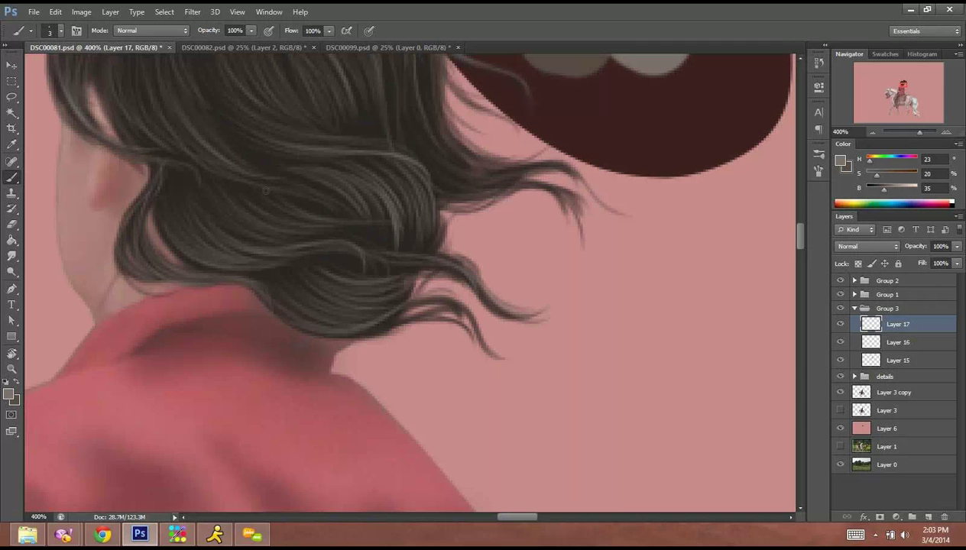
Paint lighter strands along the upper outflowing back lock out to its tips.
left_click_drag(492, 126, 474, 213)
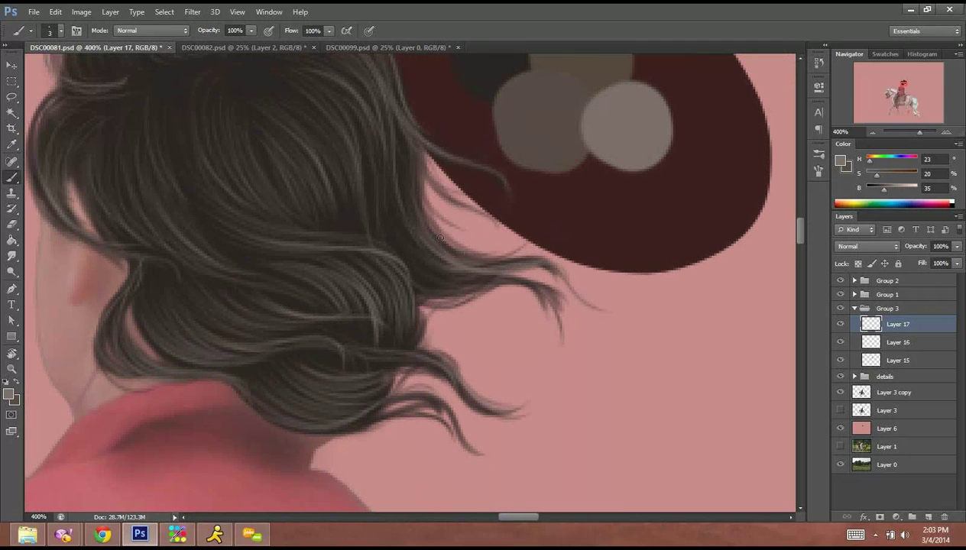
left_click_drag(395, 231, 484, 289)
left_click_drag(430, 273, 544, 273)
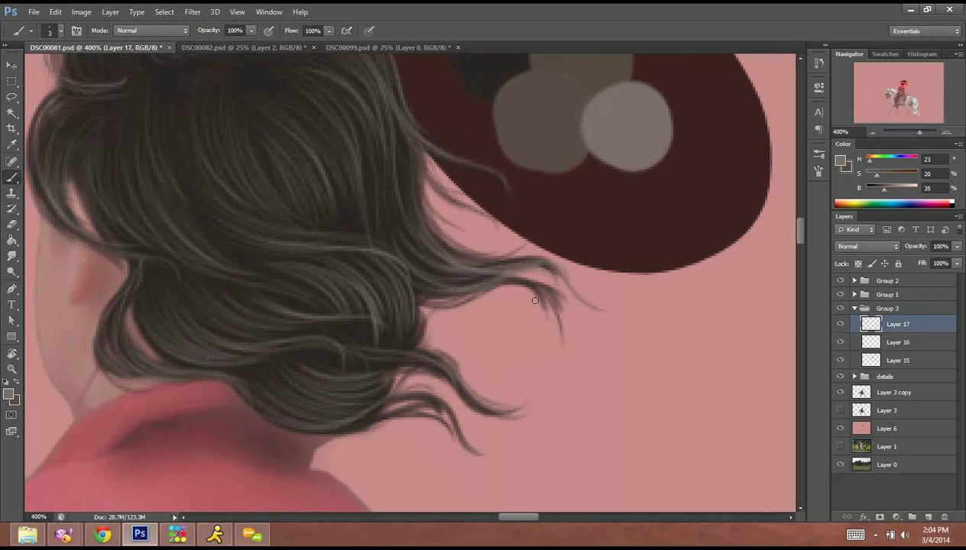
left_click_drag(466, 290, 562, 318)
Raise the opacity of Layer 3 copy to 100% to compare the painted hair with the full-colour rider.
left_click_drag(665, 282, 759, 411)
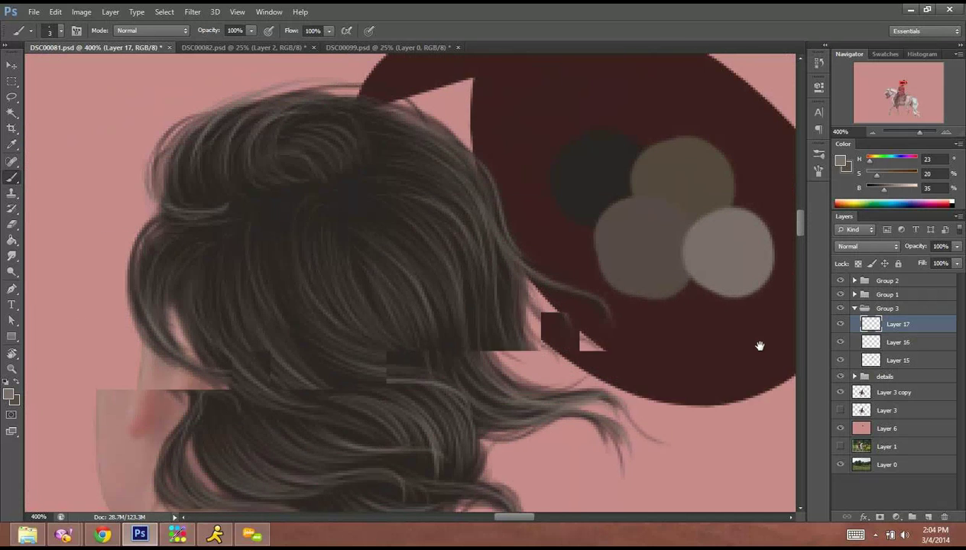
left_click(872, 132)
left_click(872, 131)
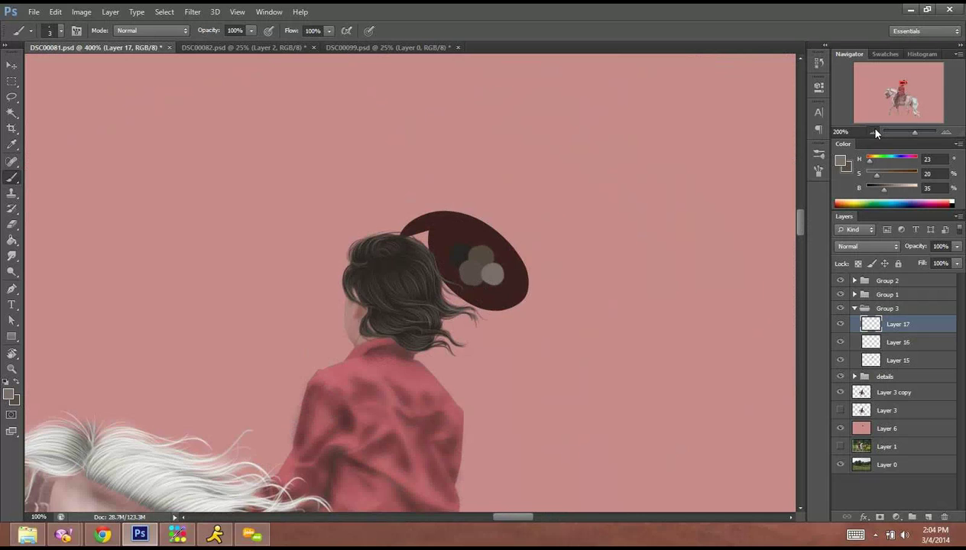
left_click(872, 132)
scroll(686, 357, "down", 1)
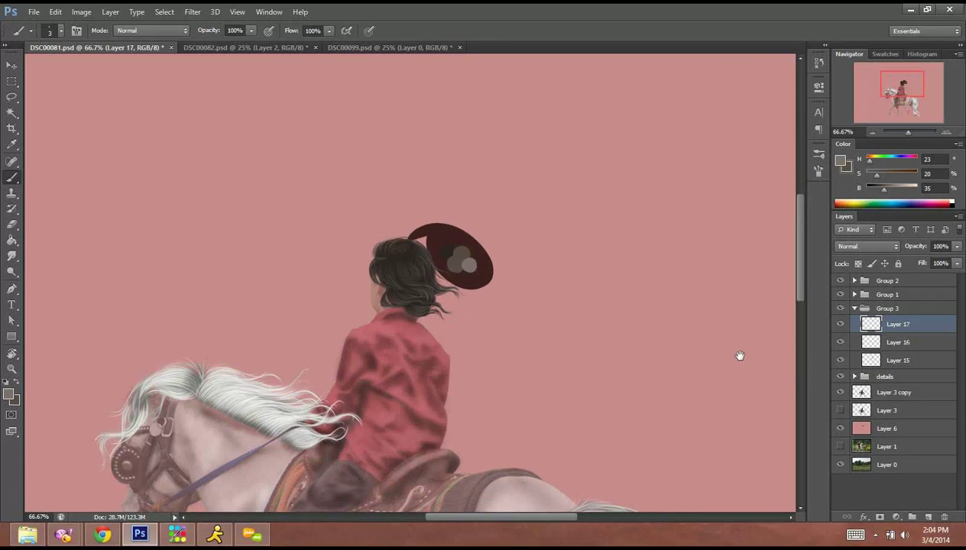
left_click(893, 392)
mouse_move(957, 246)
left_mouse_down()
mouse_move(941, 265)
mouse_move(960, 261)
left_mouse_up()
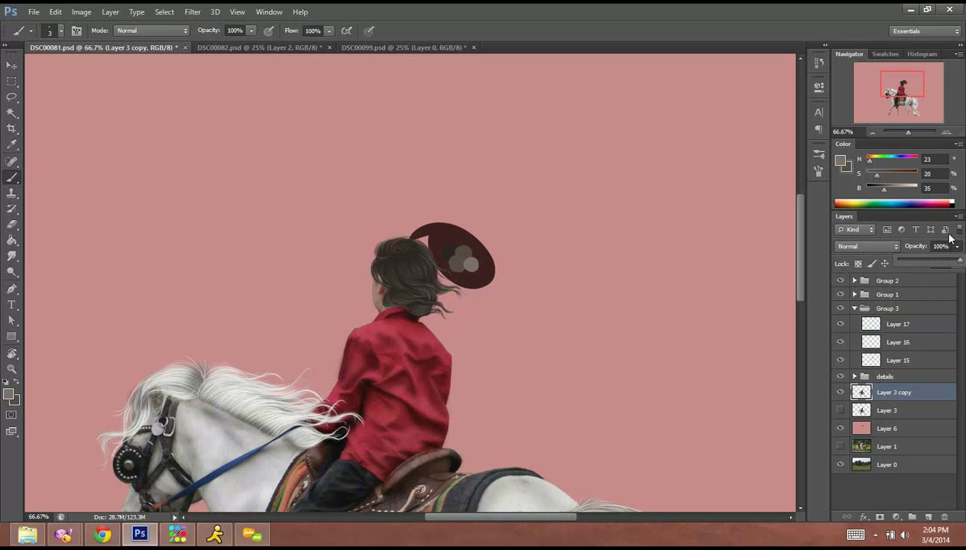
Add a new layer directly above Layer 17 in the hair group.
left_click(948, 133)
left_click(948, 133)
left_click(948, 133)
left_click(948, 133)
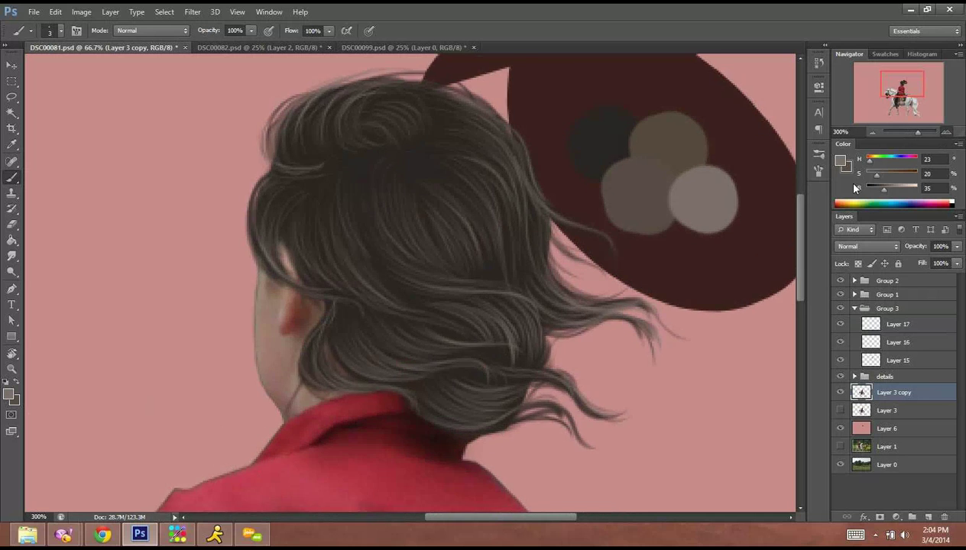
left_click(948, 133)
left_click(925, 322)
left_click_drag(575, 236, 520, 271)
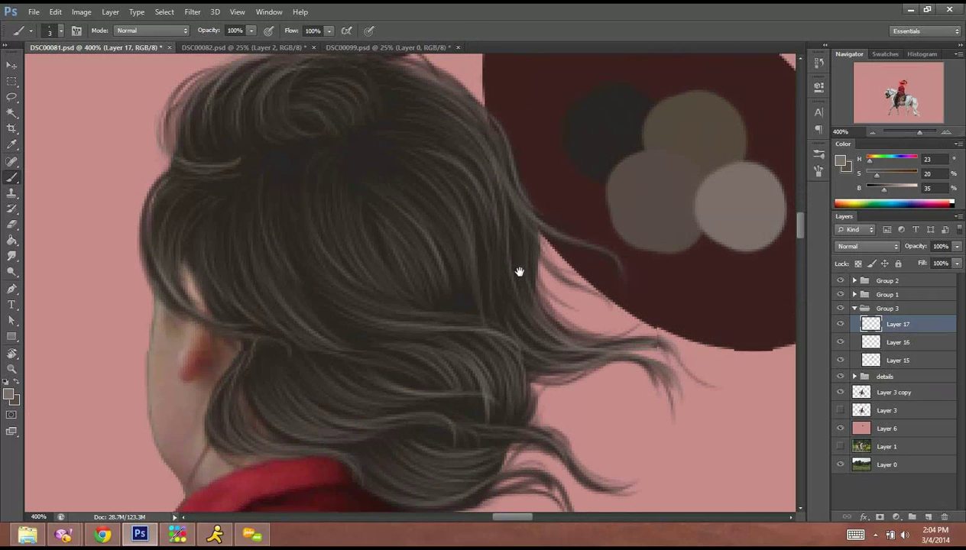
key("ctrl+shift+n")
key("Return")
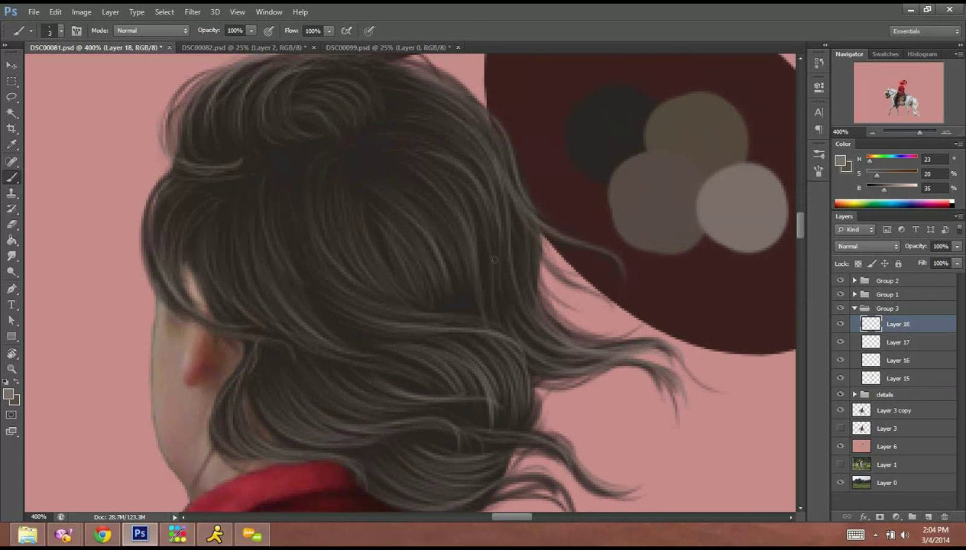
Set the foreground colour to dark brown #342820 for the hair.
left_click(9, 395)
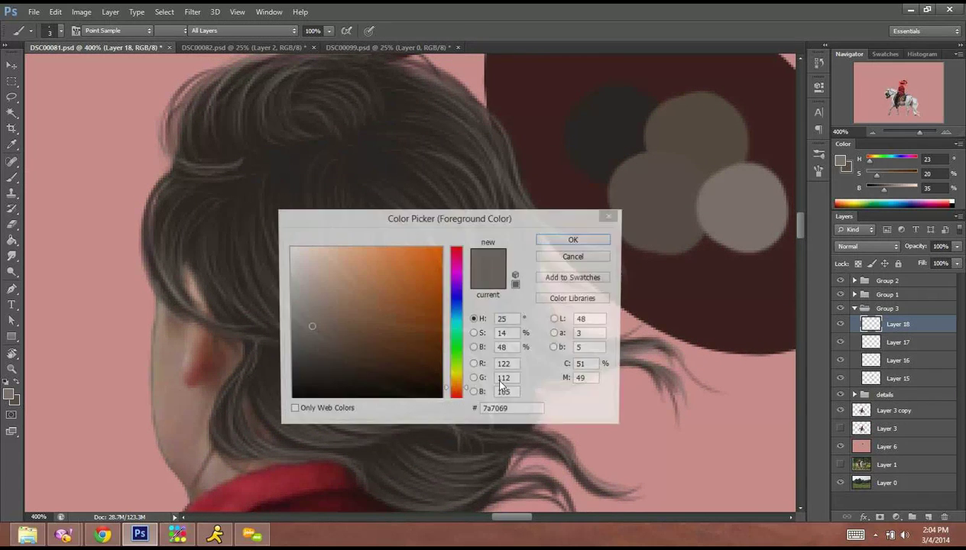
left_click(367, 361)
left_click(375, 366)
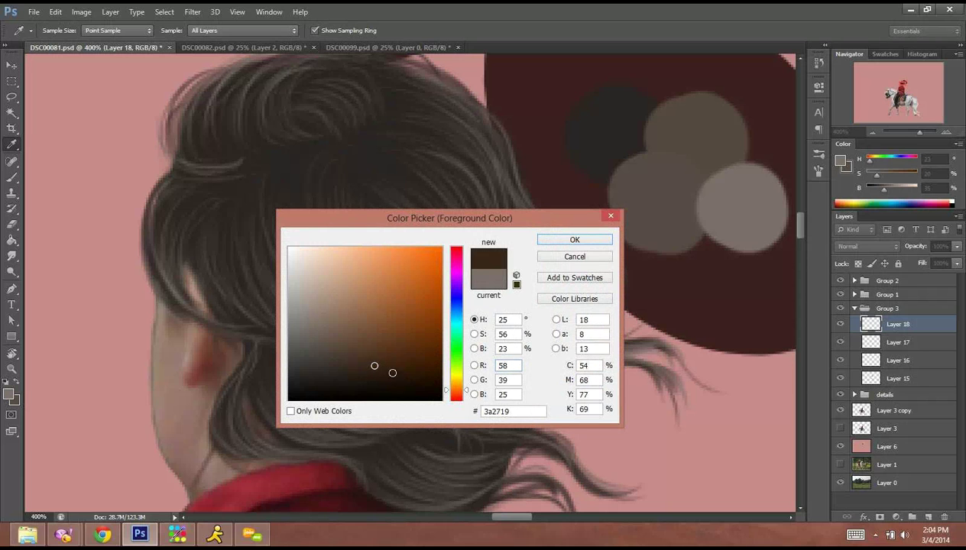
mouse_move(393, 373)
left_mouse_down()
mouse_move(403, 384)
mouse_move(347, 369)
left_mouse_up()
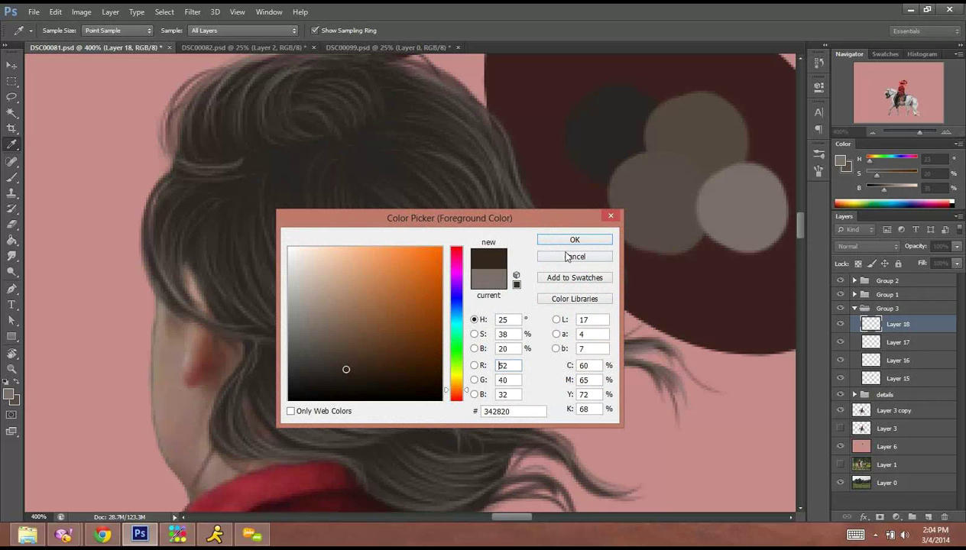
key("b")
left_click(575, 240)
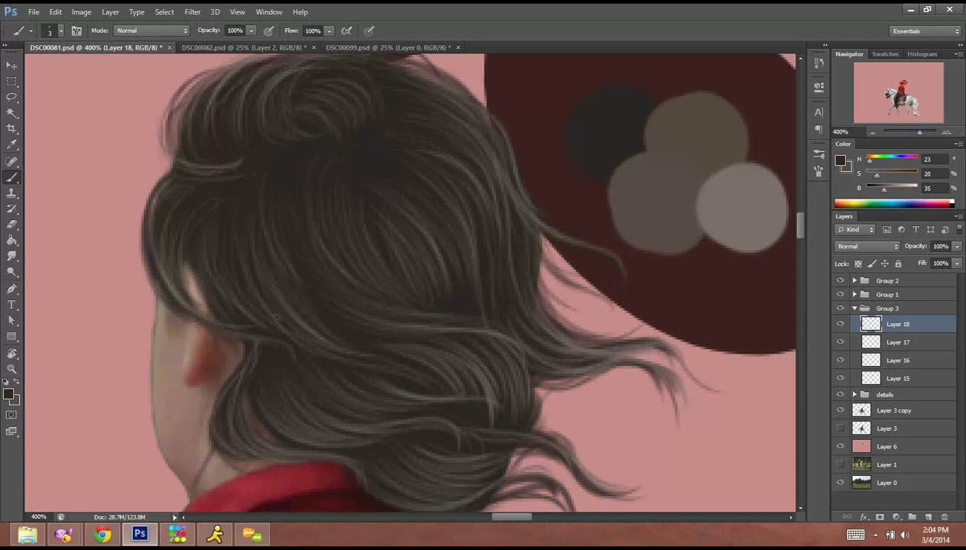
key("e")
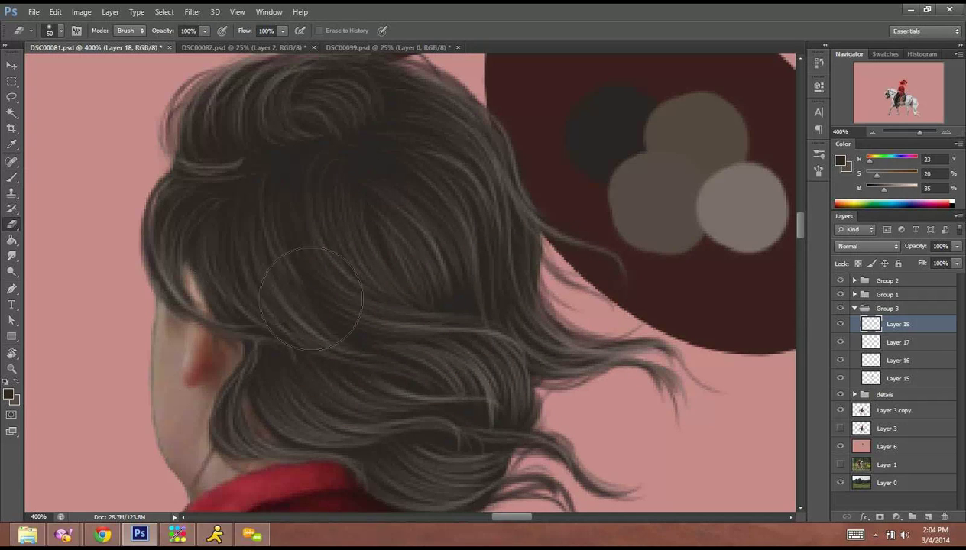
Set the foreground colour to warm brown #977862 and switch back to the Brush tool.
left_click(10, 394)
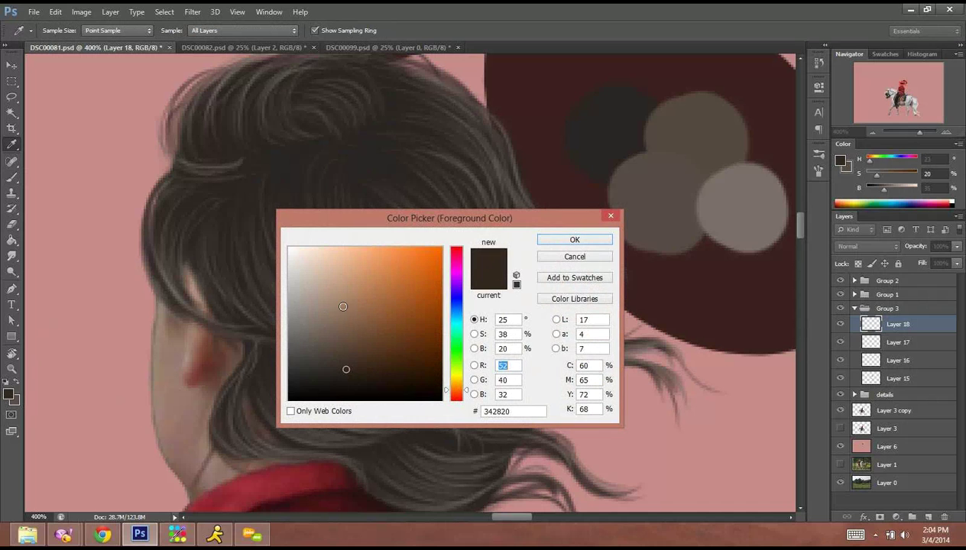
left_click(343, 309)
left_click(556, 240)
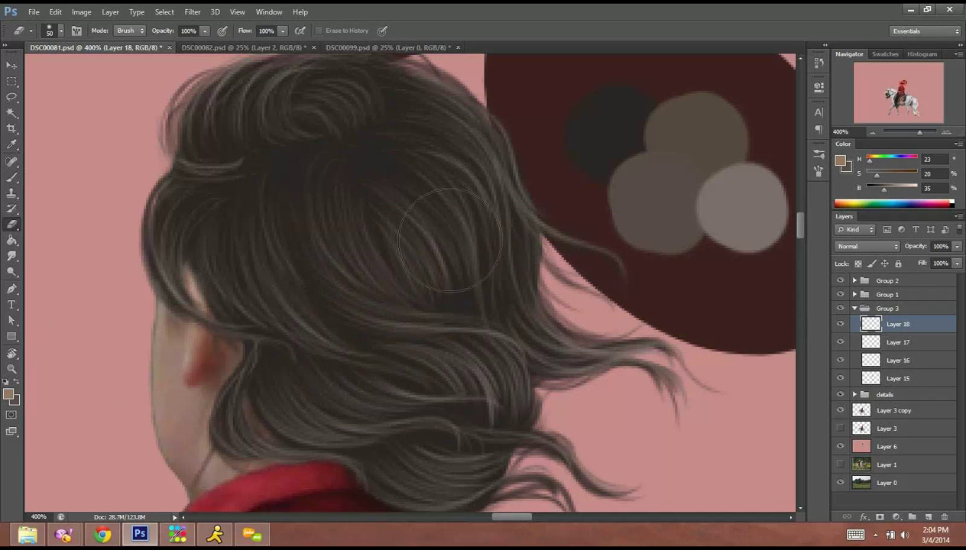
left_click(10, 178)
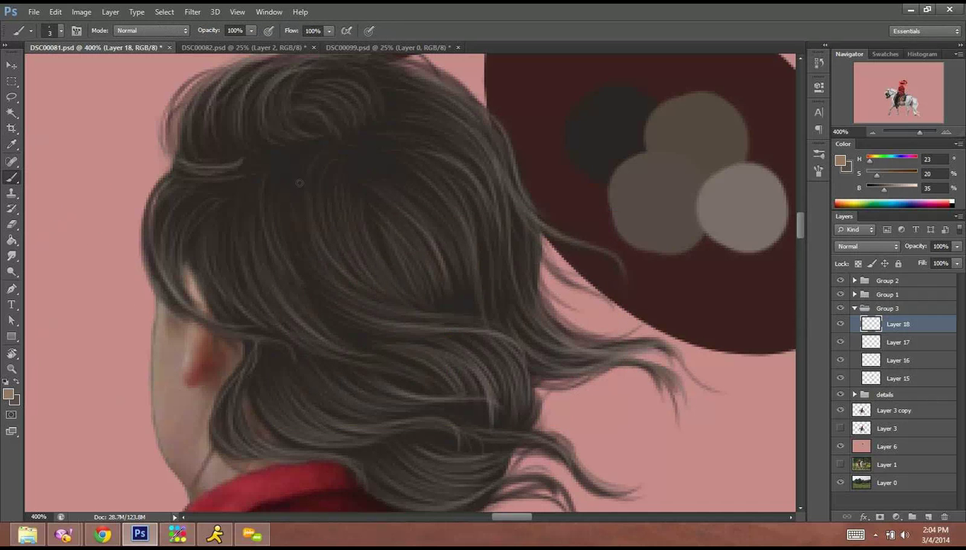
Paint thin warm brown strands on Layer 18, following the curves across the middle of the back of the head.
left_click_drag(303, 226, 386, 302)
left_click_drag(311, 264, 390, 312)
left_click_drag(334, 283, 419, 331)
left_click_drag(365, 268, 337, 227)
left_click_drag(387, 281, 354, 231)
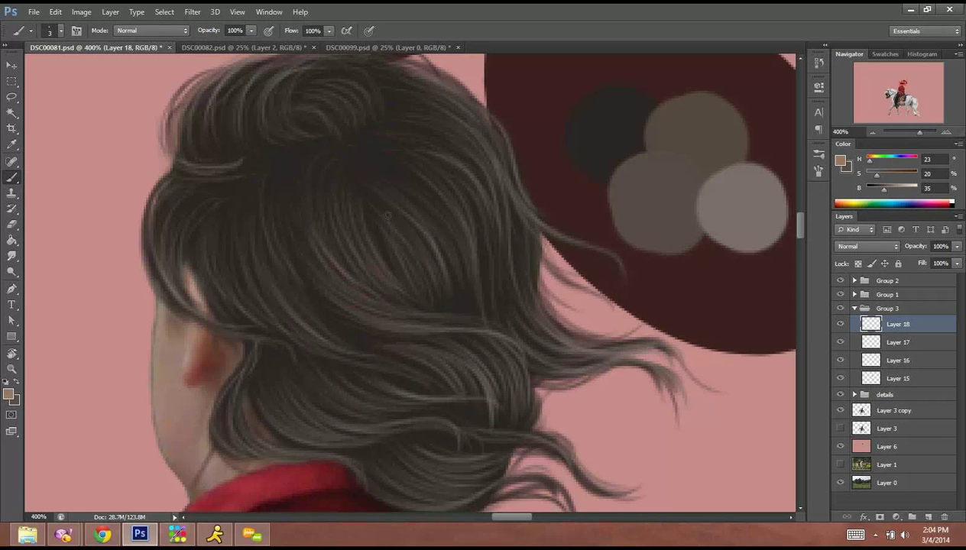
left_click_drag(457, 261, 406, 192)
left_click_drag(396, 250, 420, 248)
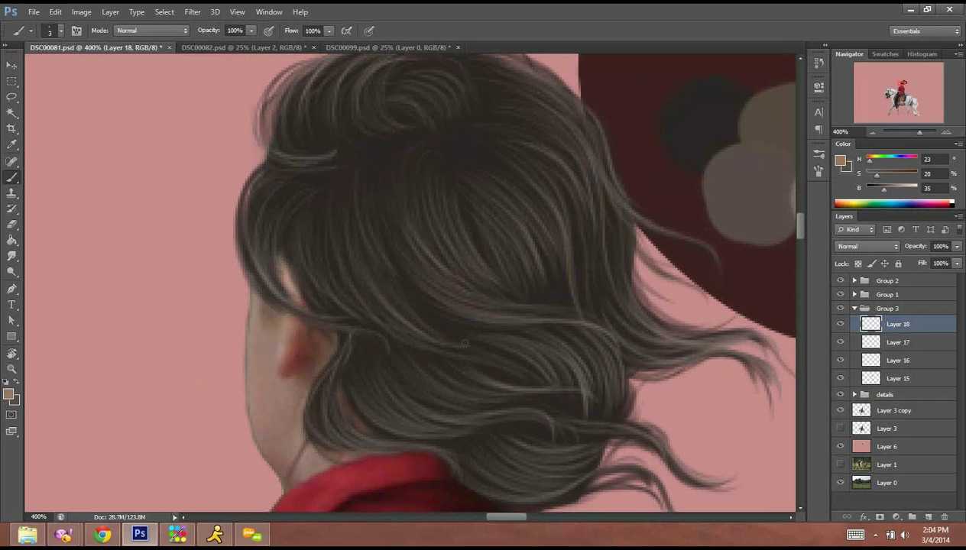
Add warm brown strands sweeping above and behind the ear and along the lower wavy locks.
left_click_drag(354, 269, 399, 324)
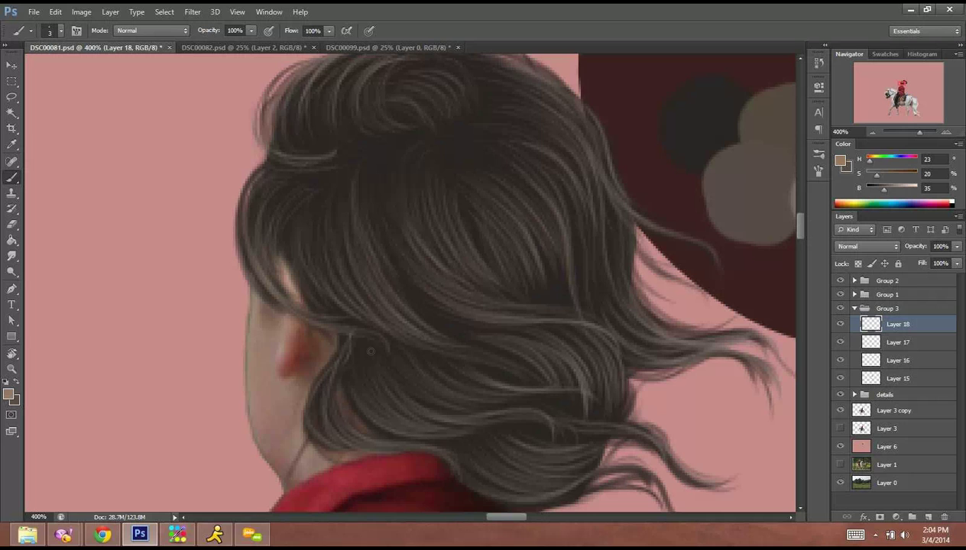
mouse_move(370, 291)
left_mouse_down()
mouse_move(373, 265)
mouse_move(315, 271)
mouse_move(303, 341)
mouse_move(382, 359)
mouse_move(438, 386)
left_mouse_up()
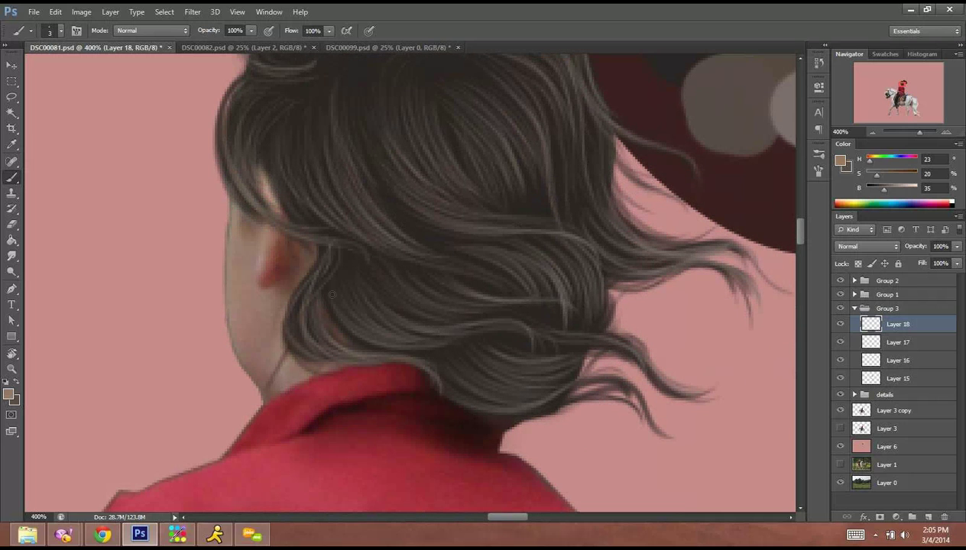
left_click_drag(364, 311, 432, 336)
left_click_drag(342, 328, 445, 345)
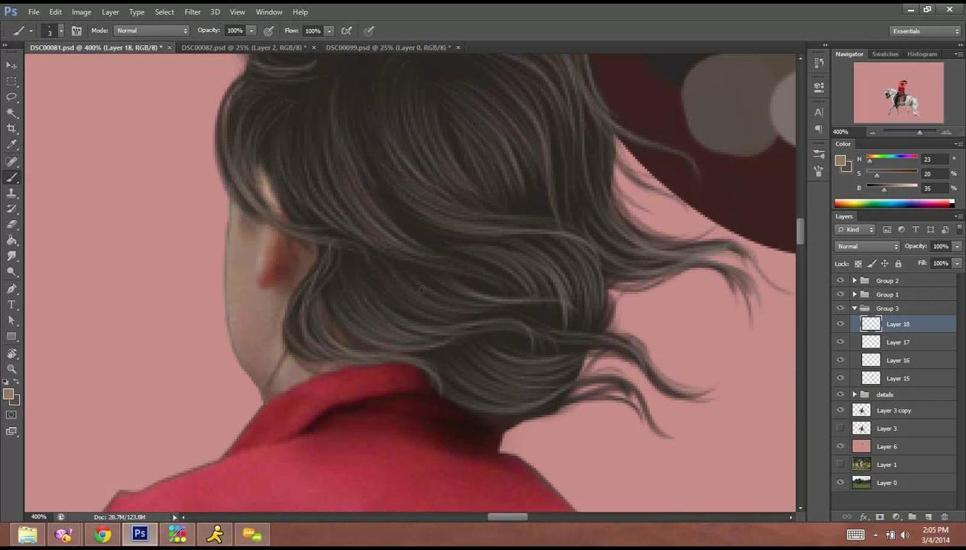
mouse_move(373, 290)
left_mouse_down()
mouse_move(449, 320)
mouse_move(532, 311)
left_mouse_up()
Move Layer 18 below Layer 17 in the hair group.
left_click_drag(382, 175, 395, 263)
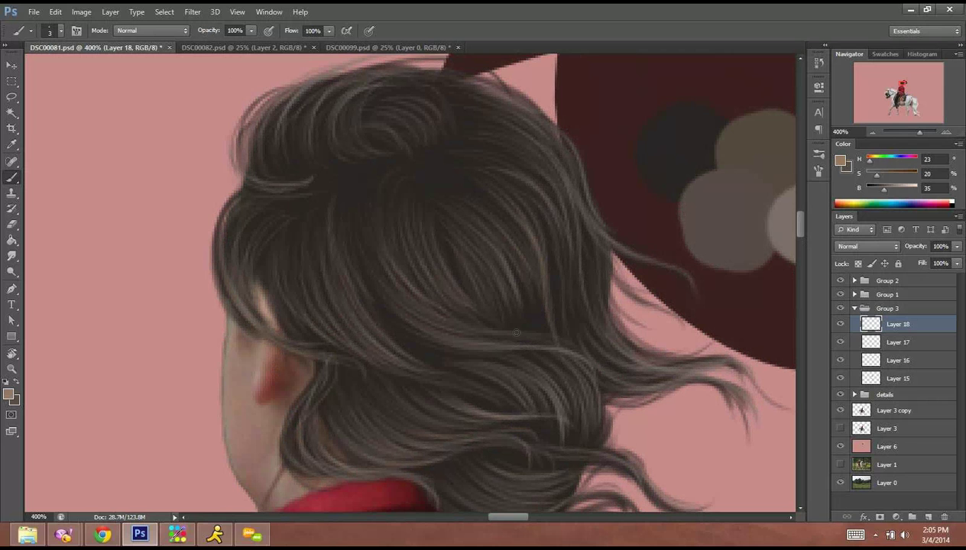
left_click_drag(387, 177, 457, 249)
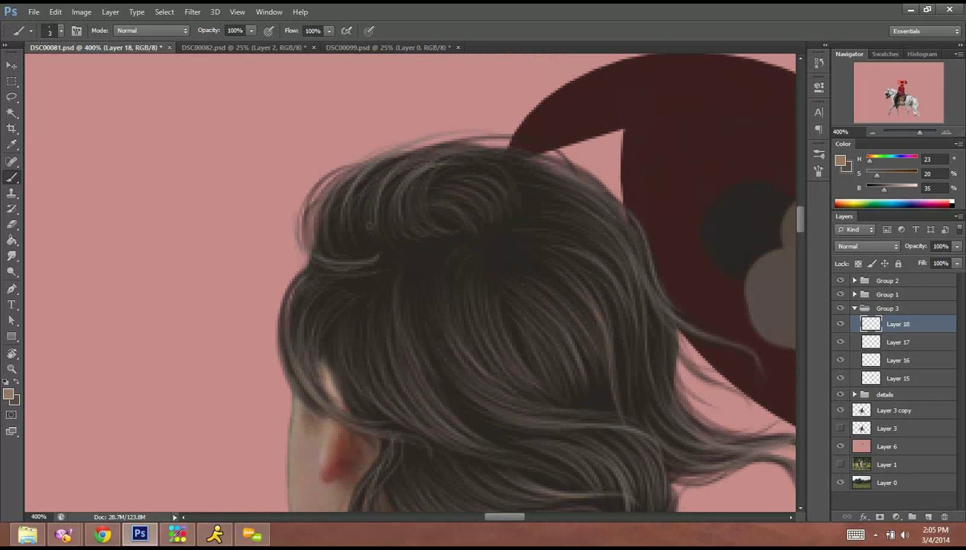
left_click_drag(906, 333, 864, 352)
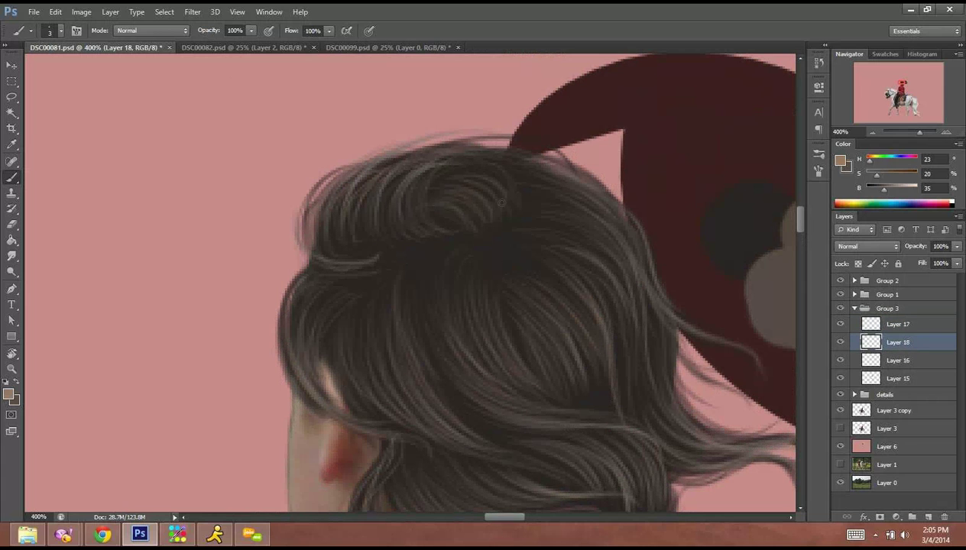
Paint warm brown strands under the front roll, down the back edge, and through the outflowing and lower locks.
left_click_drag(305, 266, 366, 272)
mouse_move(573, 203)
left_mouse_down()
mouse_move(616, 325)
mouse_move(738, 444)
left_mouse_up()
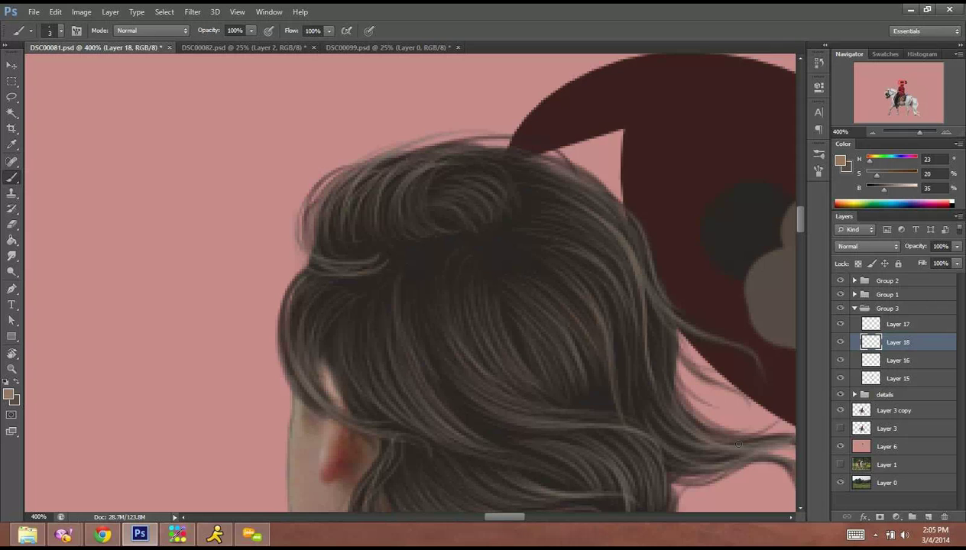
mouse_move(551, 274)
left_mouse_down()
mouse_move(423, 170)
mouse_move(483, 248)
mouse_move(448, 222)
left_mouse_up()
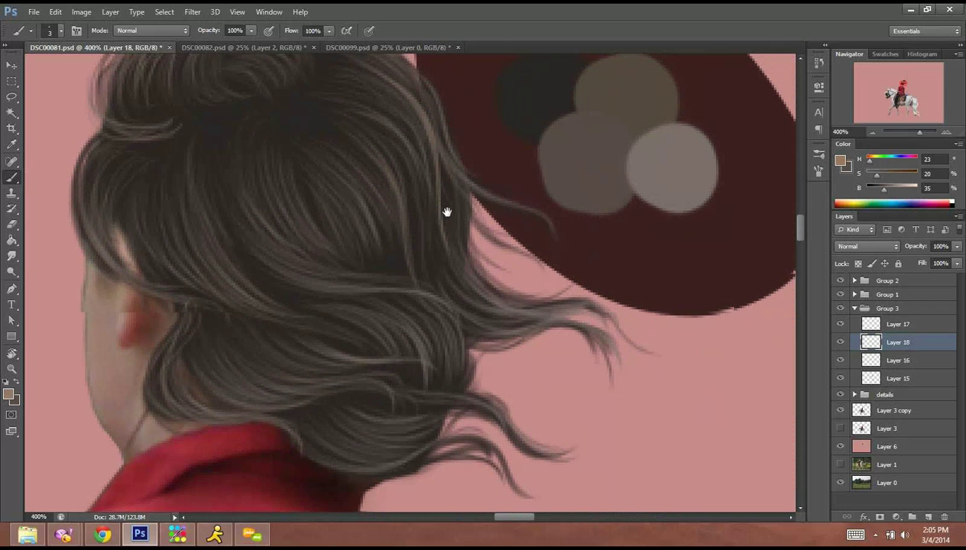
left_click_drag(476, 314, 533, 321)
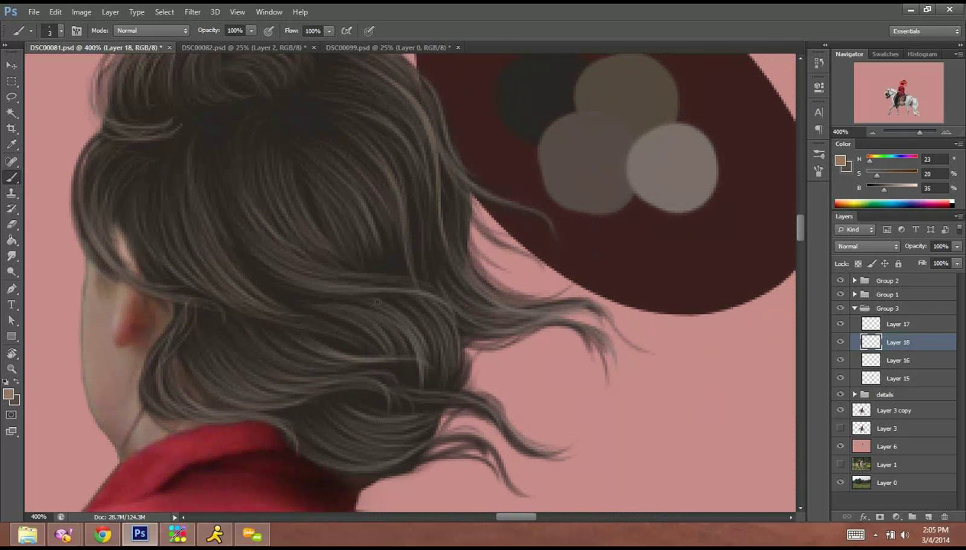
left_click_drag(298, 298, 371, 325)
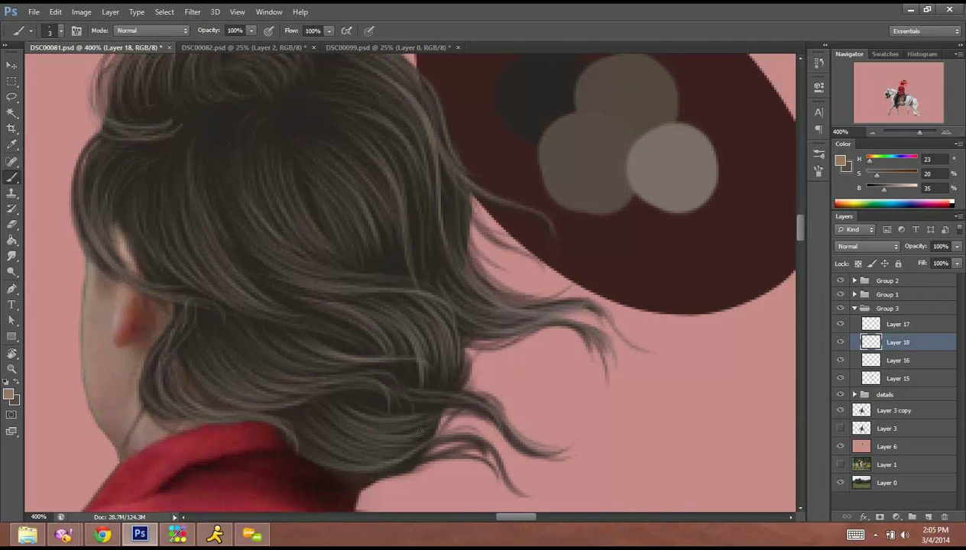
left_click_drag(350, 463, 426, 446)
Set the foreground colour to pale yellow #d6be84 and add a new layer directly above Layer 18.
left_click(872, 131)
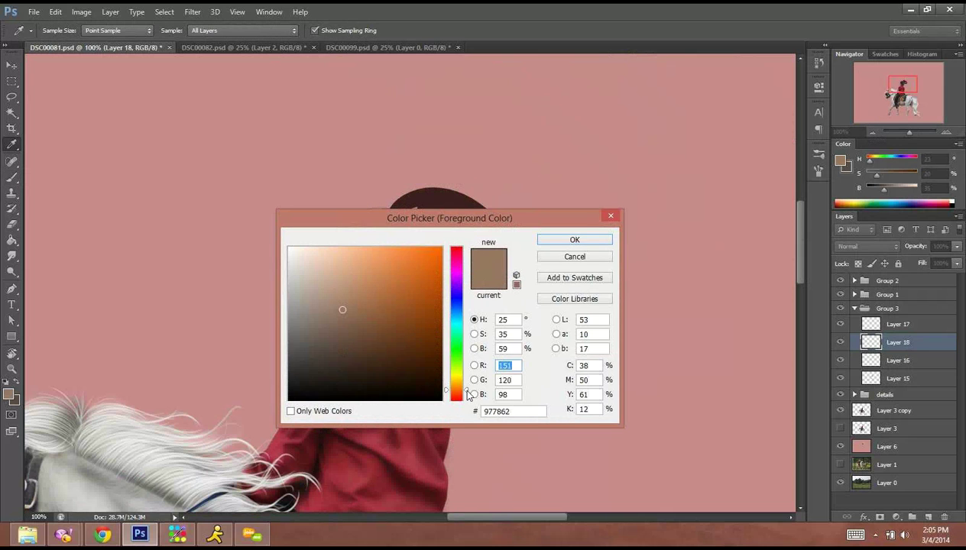
left_click_drag(466, 392, 466, 383)
left_click(347, 271)
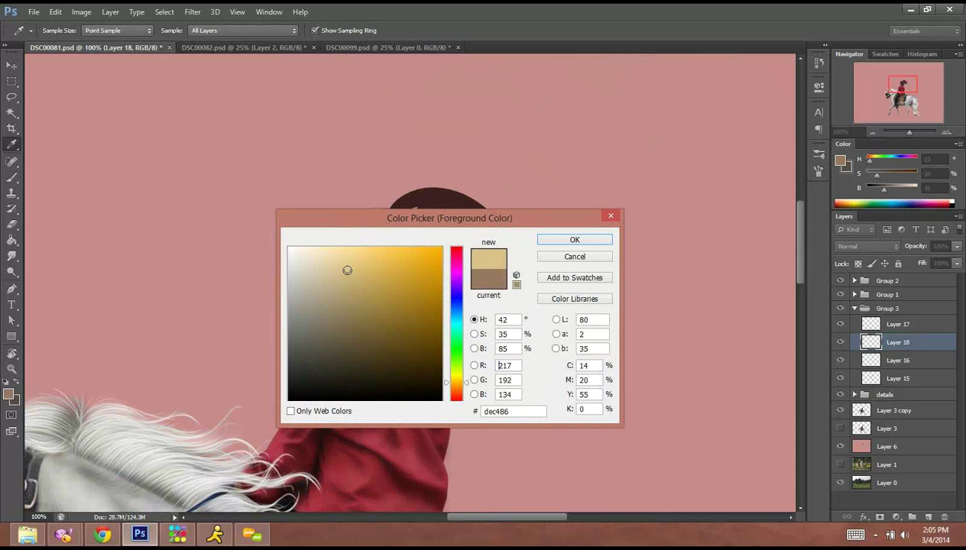
left_click(579, 239)
key("b")
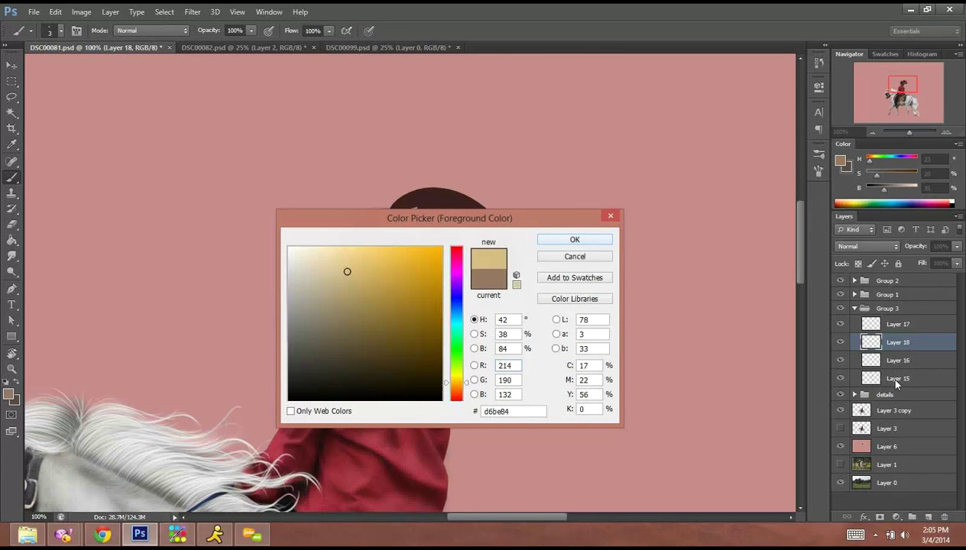
key("ctrl+shift+n")
key("Return")
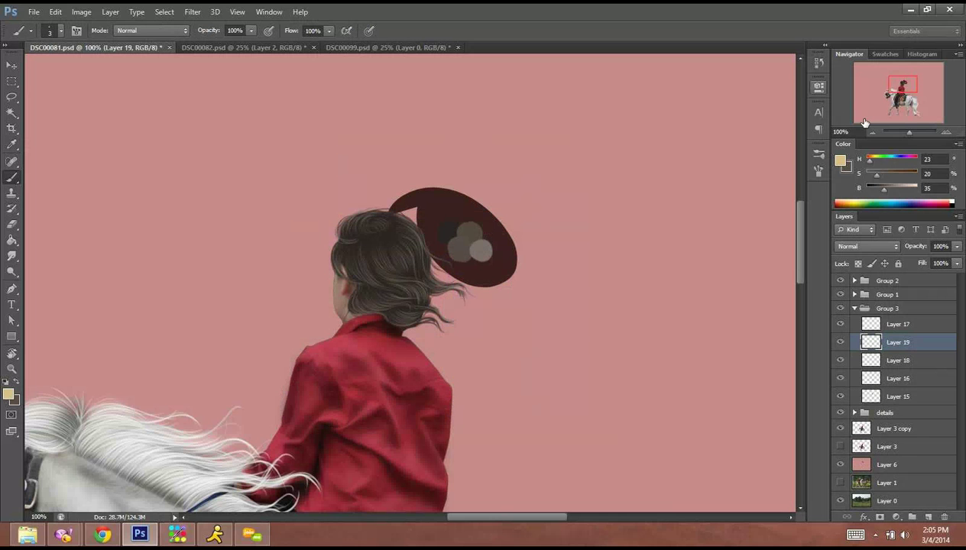
Paint pale yellow highlight strands across the middle of the hair on Layer 19.
left_click(947, 134)
left_click(947, 134)
left_click(947, 134)
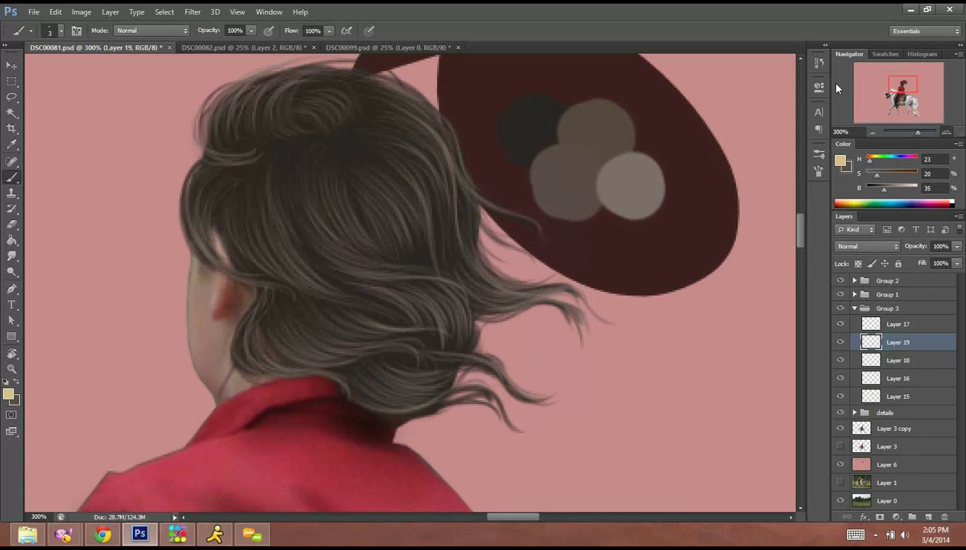
left_click_drag(358, 199, 440, 251)
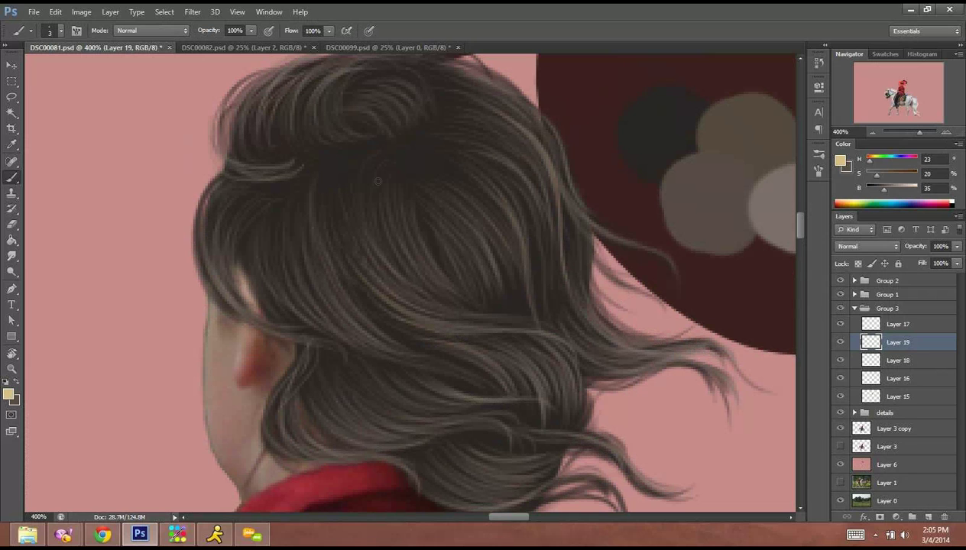
mouse_move(385, 255)
left_mouse_down()
mouse_move(461, 314)
mouse_move(522, 326)
left_mouse_up()
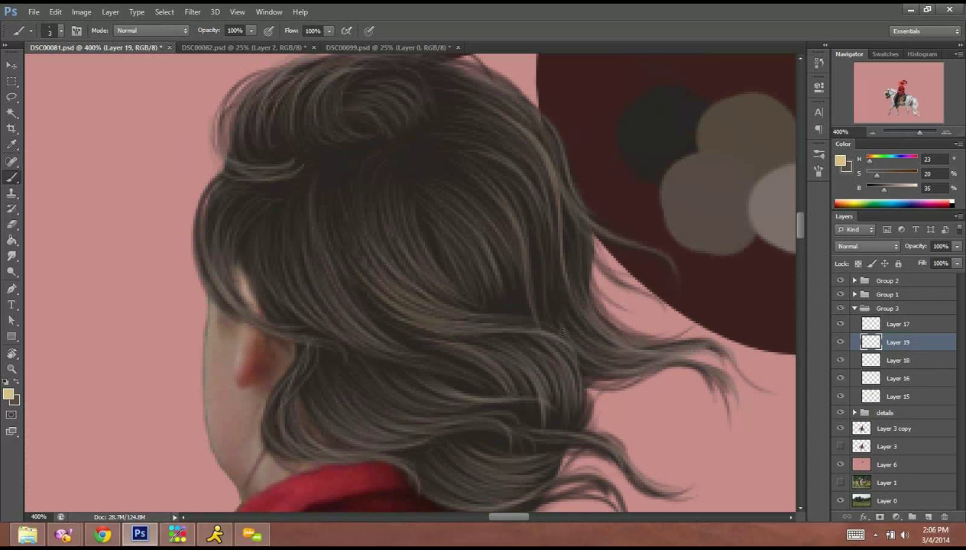
Review the hair at 100% zoom and delete Layer 19 with the pale yellow strands.
left_click(875, 133)
left_click(874, 133)
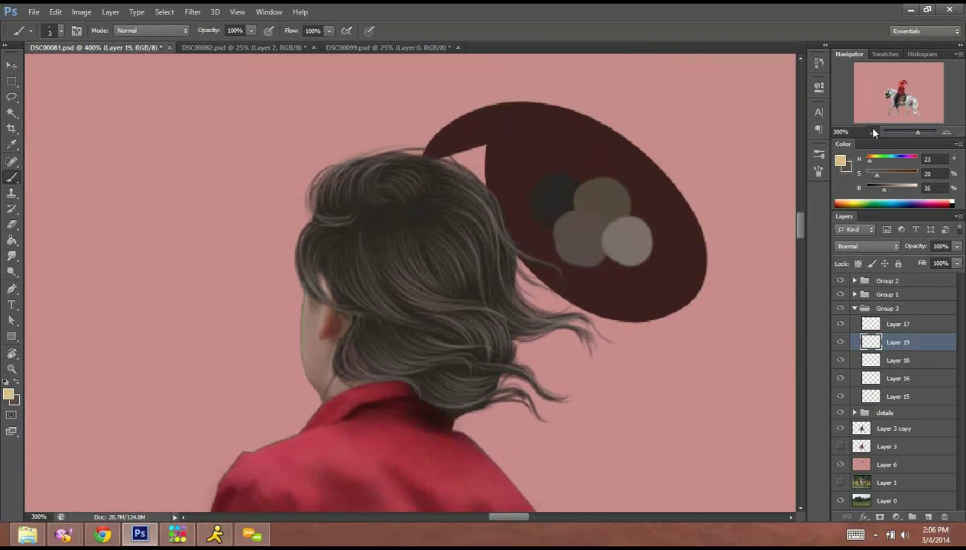
left_click(875, 133)
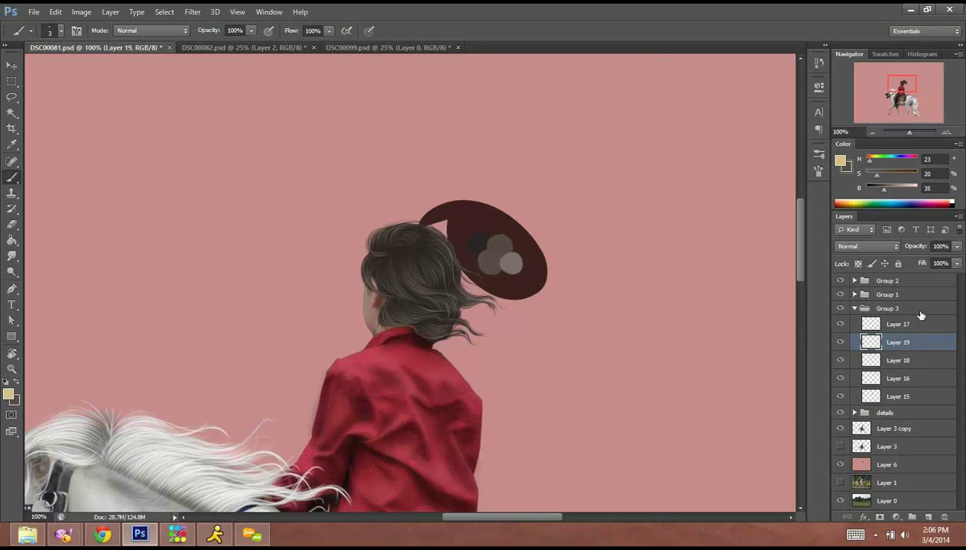
left_click_drag(931, 356, 943, 516)
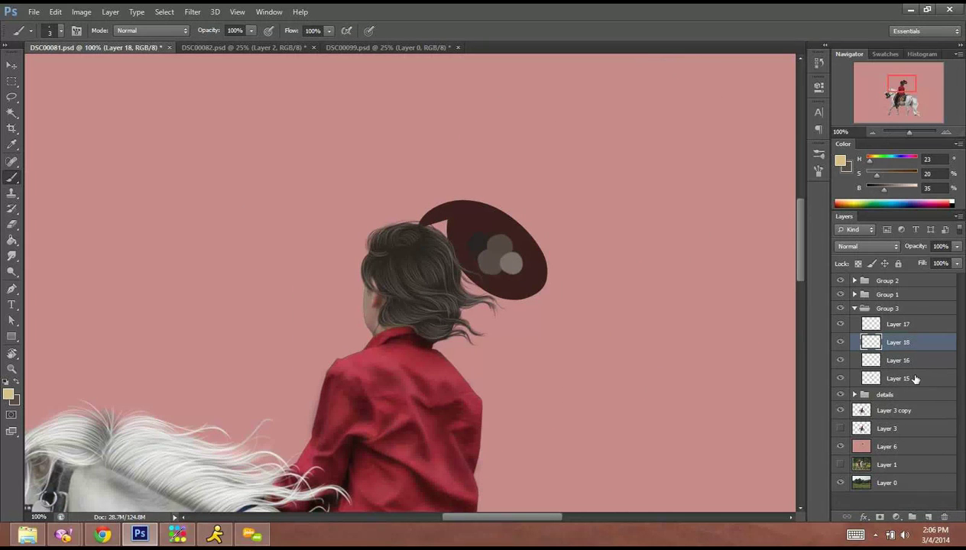
Load the hair shape of Layer 17 as a selection and add a new layer directly above Layer 17.
left_click(876, 325, "ctrl")
left_click(906, 324)
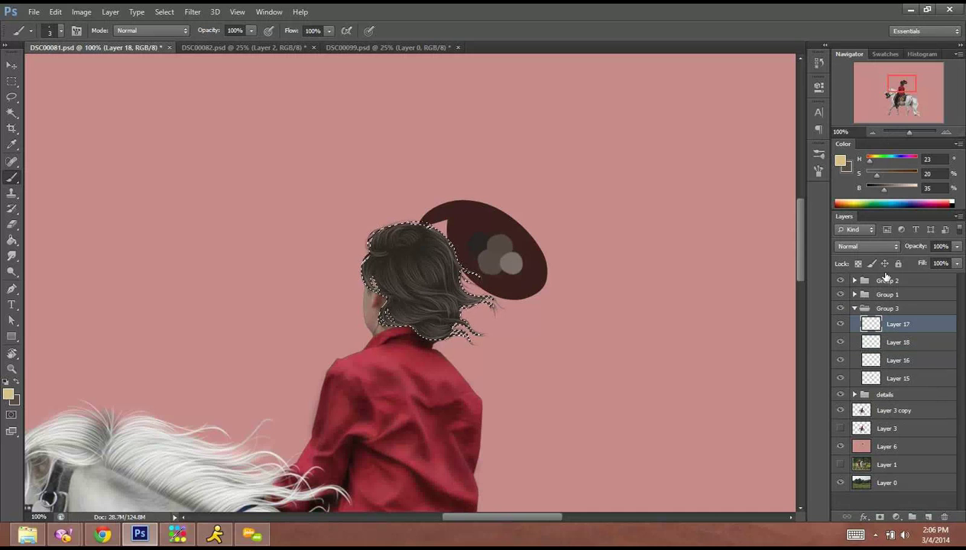
key("ctrl+shift+n")
key("Return")
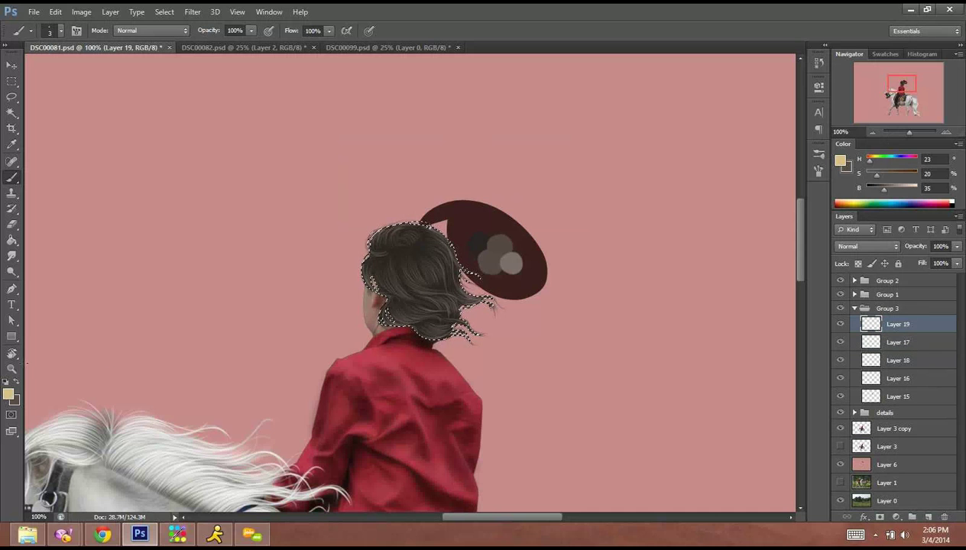
Paint black shadows across the crown of the hair on Layer 19, using default colours and a 16 px brush.
key("d")
key("ctrl+d")
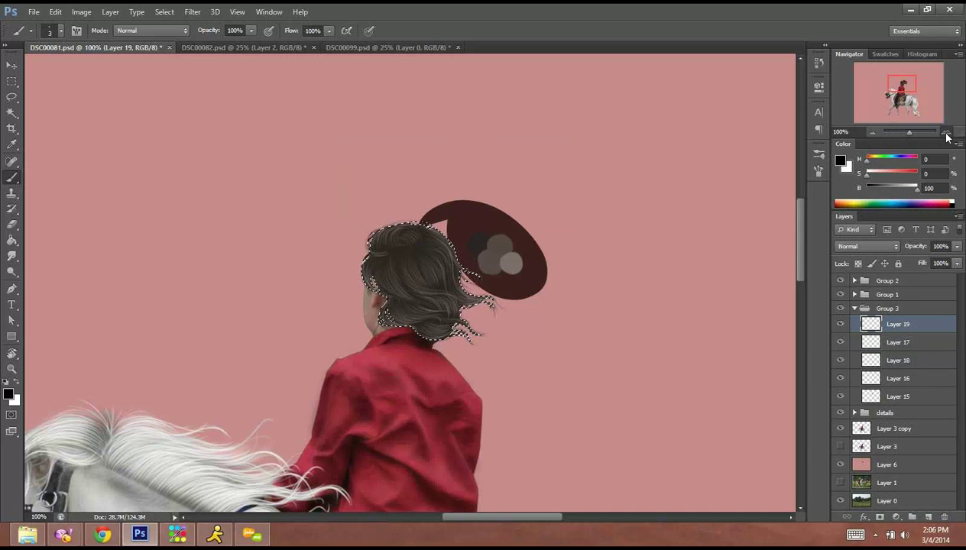
left_click(947, 133)
left_click(947, 133)
left_click(947, 133)
left_click(947, 133)
right_click(464, 305)
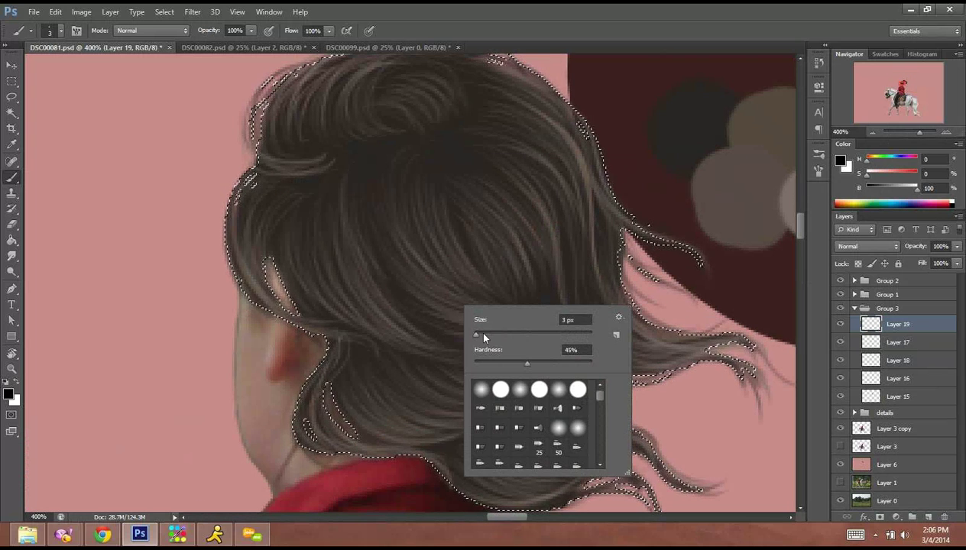
left_click_drag(478, 334, 484, 334)
key("Return")
mouse_move(378, 150)
left_mouse_down()
mouse_move(340, 157)
mouse_move(279, 146)
left_mouse_up()
mouse_move(378, 147)
left_mouse_down()
mouse_move(471, 152)
mouse_move(475, 112)
mouse_move(406, 134)
mouse_move(416, 67)
mouse_move(430, 106)
left_mouse_up()
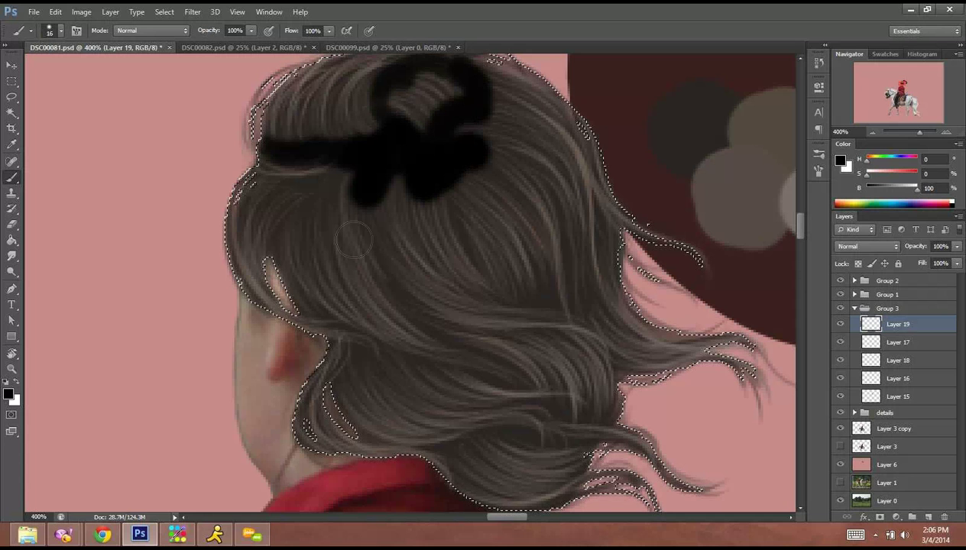
Paint curved black shadow bands through the middle of the hair and a dark patch behind the ear.
mouse_move(340, 184)
left_mouse_down()
mouse_move(277, 246)
mouse_move(278, 260)
mouse_move(319, 200)
mouse_move(435, 329)
left_mouse_up()
mouse_move(438, 188)
left_mouse_down()
mouse_move(497, 287)
mouse_move(555, 291)
left_mouse_up()
mouse_move(513, 164)
left_mouse_down()
mouse_move(547, 284)
mouse_move(557, 284)
left_mouse_up()
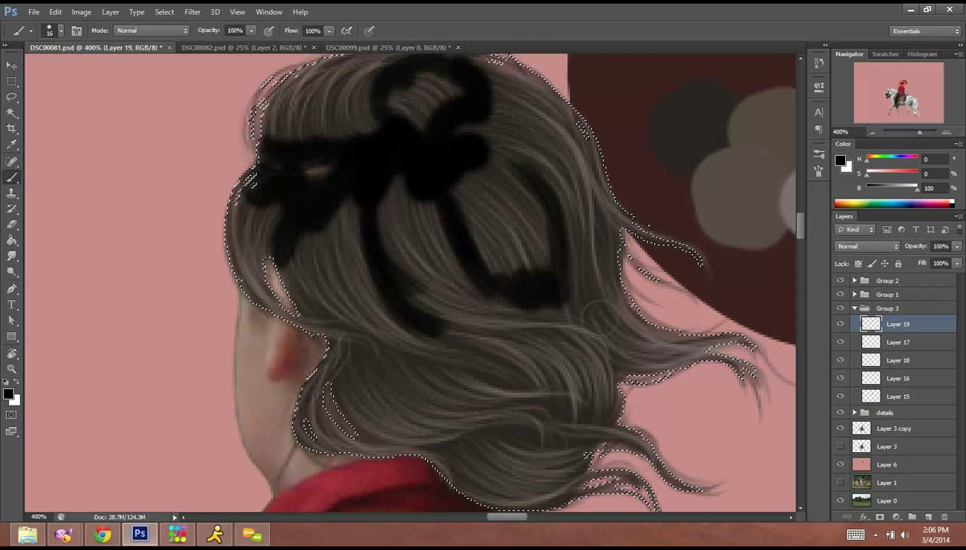
left_click_drag(563, 223, 576, 301)
left_click_drag(348, 325, 528, 393)
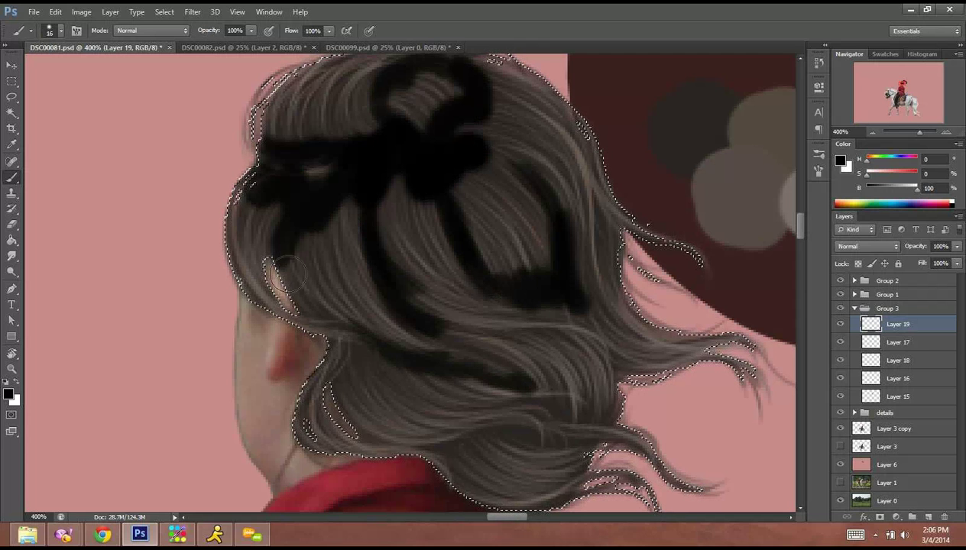
left_click_drag(275, 260, 304, 302)
mouse_move(381, 367)
left_mouse_down()
mouse_move(369, 353)
mouse_move(340, 394)
left_mouse_up()
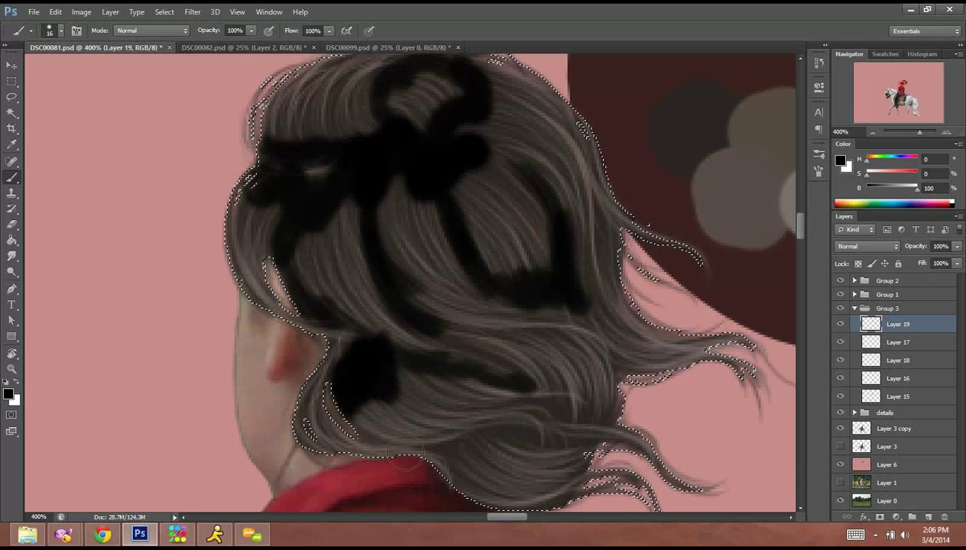
Extend the black shading along the lower hair, up its back edge and around the front of the crown.
mouse_move(459, 463)
left_mouse_down()
mouse_move(509, 432)
mouse_move(610, 413)
left_mouse_up()
left_click_drag(604, 353, 594, 202)
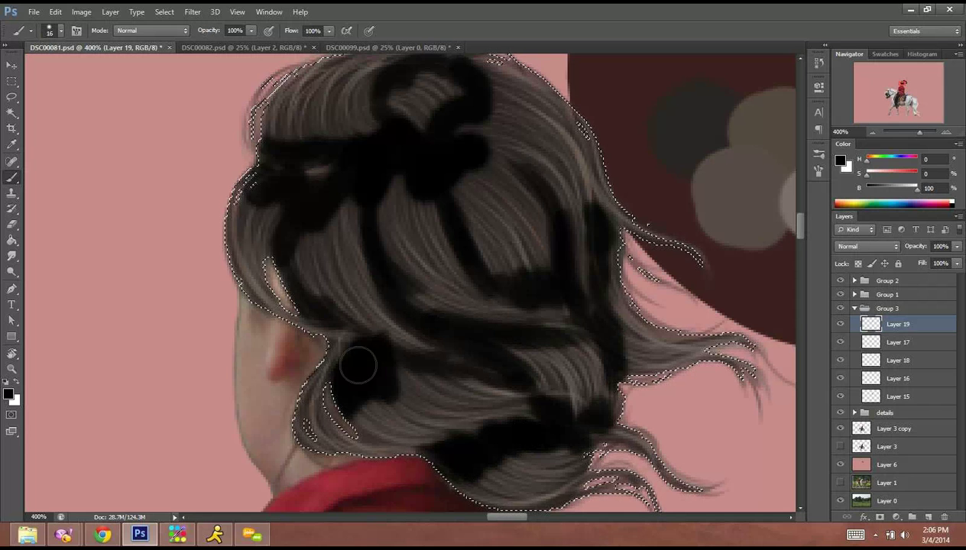
left_click_drag(300, 197, 302, 361)
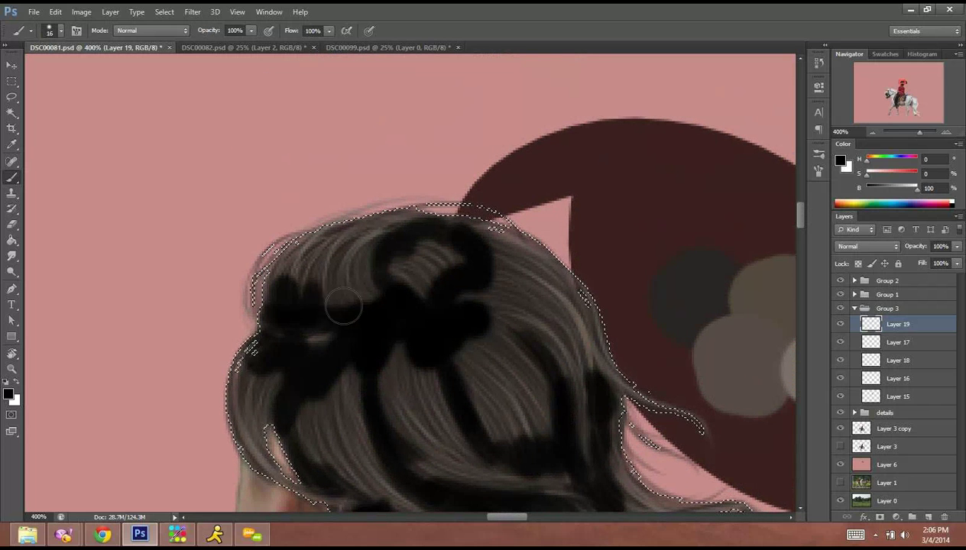
scroll(360, 348, "down", 5)
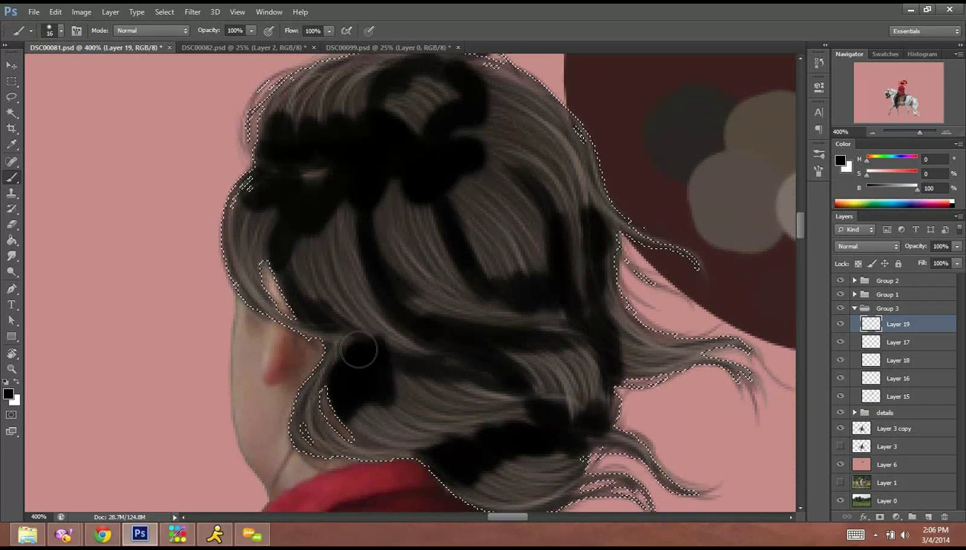
mouse_move(448, 468)
left_mouse_down()
mouse_move(431, 464)
mouse_move(531, 452)
mouse_move(505, 421)
left_mouse_up()
Swap the foreground colour to white and paint highlights on the middle waves, back of the head and upper flyaway strands.
key("x")
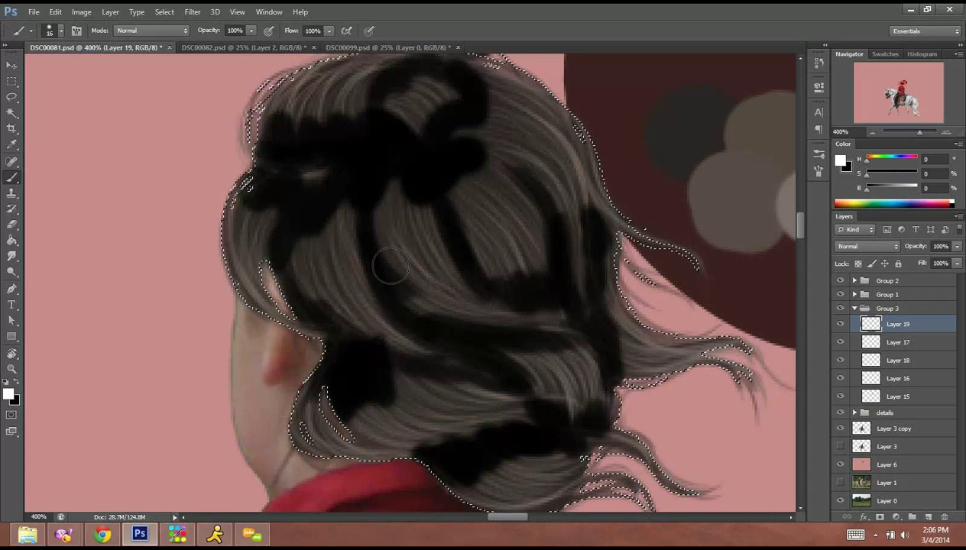
left_click_drag(339, 208, 404, 335)
mouse_move(391, 212)
left_mouse_down()
mouse_move(422, 217)
mouse_move(550, 314)
mouse_move(434, 289)
mouse_move(578, 334)
left_mouse_up()
mouse_move(459, 197)
left_mouse_down()
mouse_move(520, 260)
mouse_move(532, 252)
mouse_move(539, 229)
mouse_move(514, 88)
left_mouse_up()
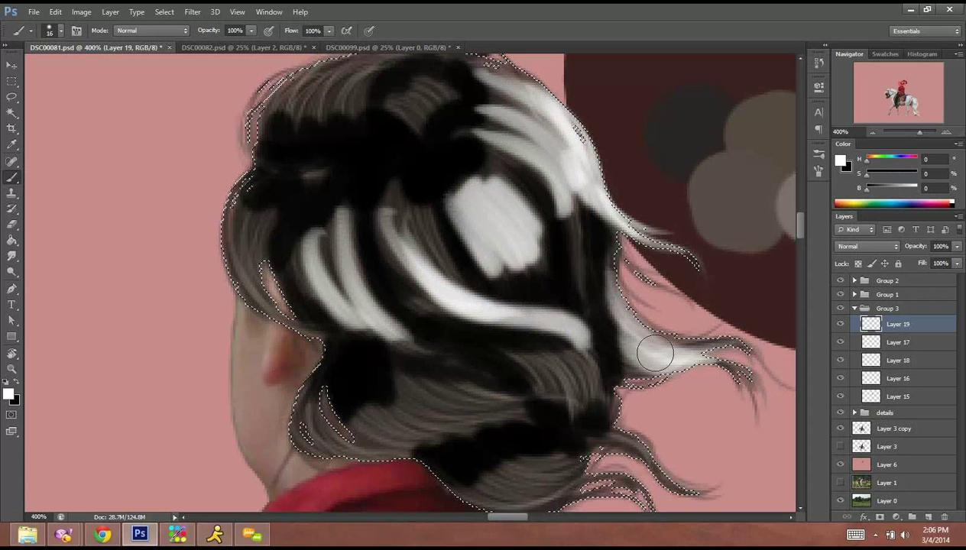
left_click_drag(655, 353, 689, 327)
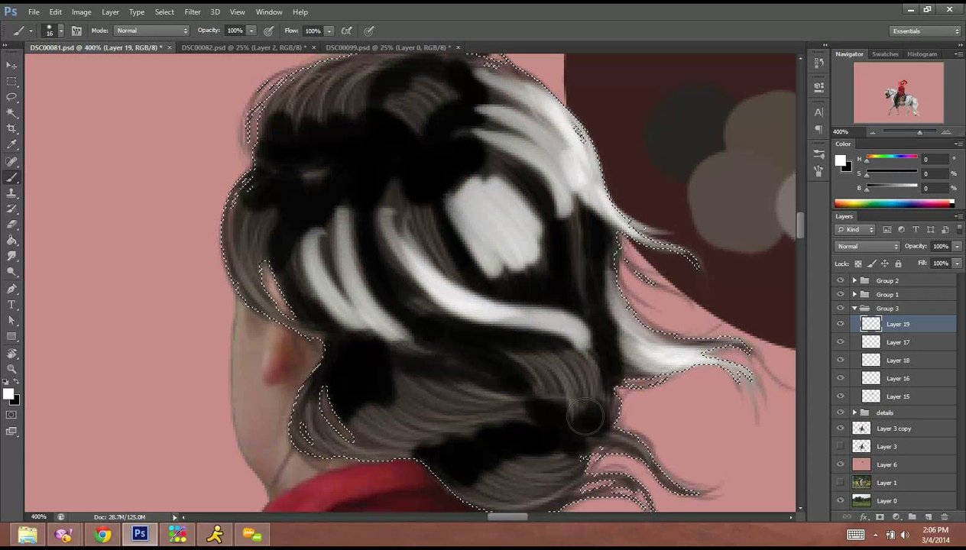
Paint white highlights on the lower waves, bottom tips, front edge and crown of the hair.
left_click_drag(552, 392, 569, 358)
mouse_move(406, 375)
left_mouse_down()
mouse_move(490, 397)
mouse_move(386, 424)
left_mouse_up()
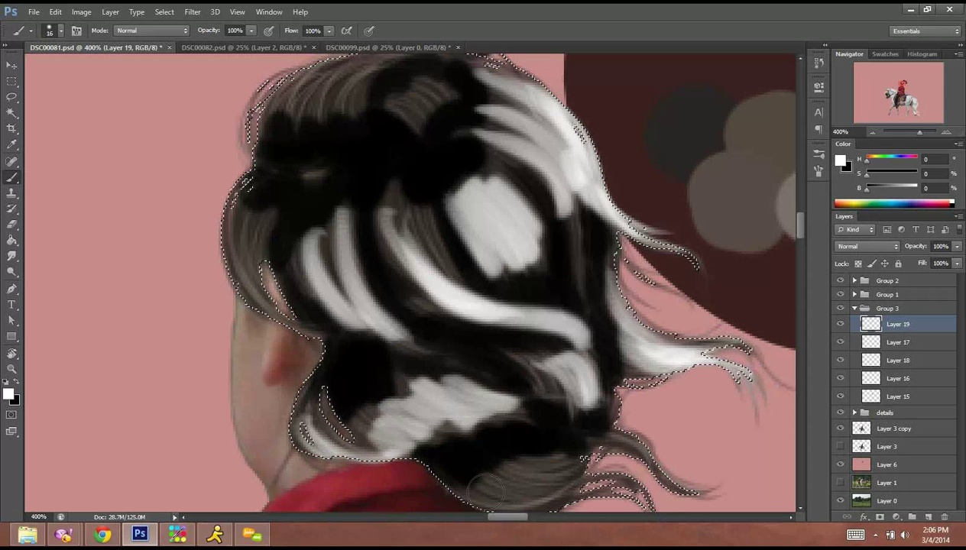
left_click_drag(453, 481, 587, 489)
left_click_drag(623, 448, 694, 491)
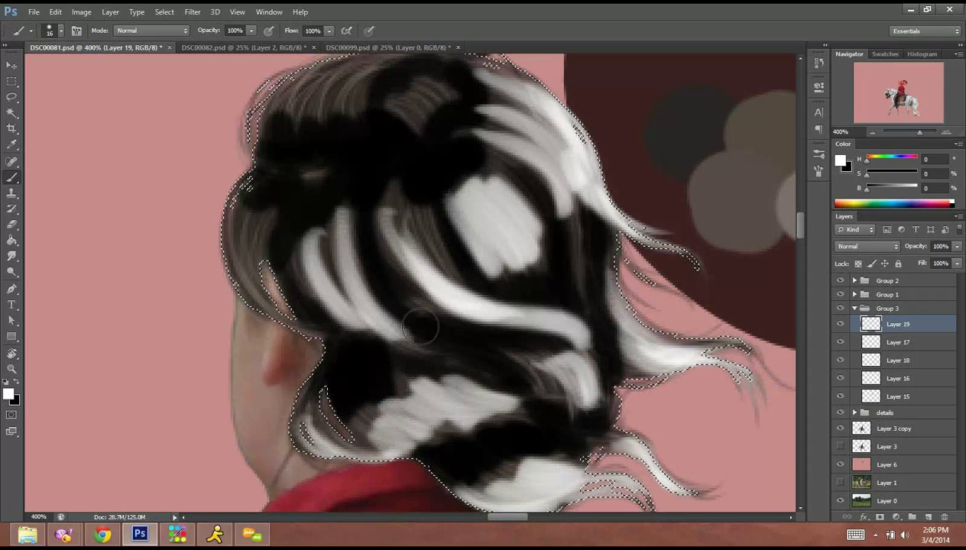
mouse_move(348, 105)
left_mouse_down()
mouse_move(315, 99)
mouse_move(353, 50)
mouse_move(314, 86)
mouse_move(264, 98)
mouse_move(306, 71)
mouse_move(239, 186)
mouse_move(259, 162)
mouse_move(257, 260)
left_mouse_up()
left_click_drag(244, 221, 296, 324)
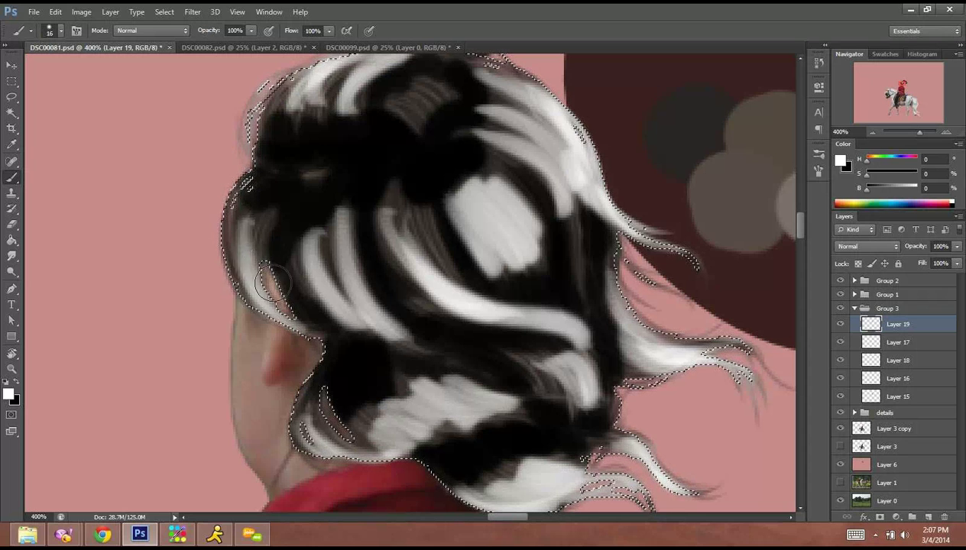
left_click_drag(405, 204, 406, 331)
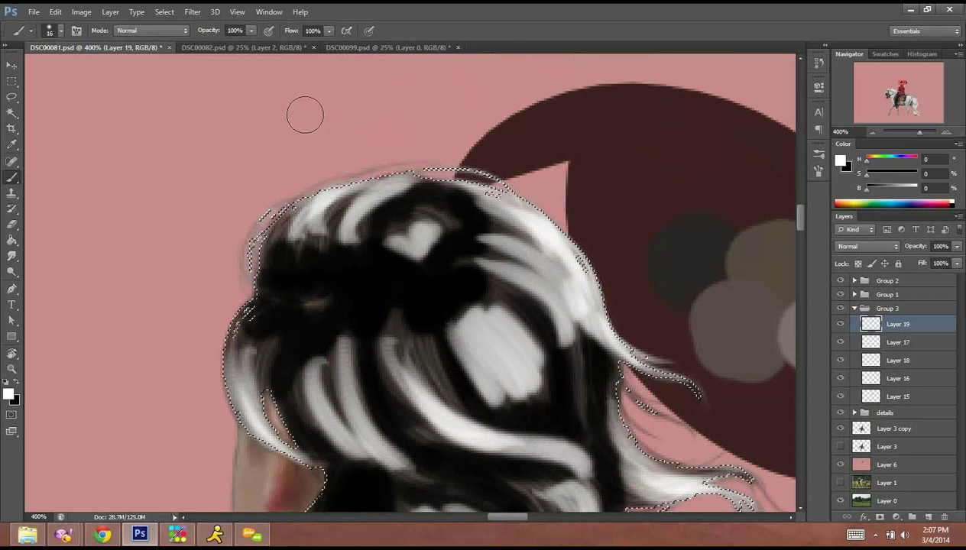
Apply a Gaussian Blur with a radius of 8.2 pixels to the black and white shading on Layer 19.
left_click_drag(572, 274, 562, 166)
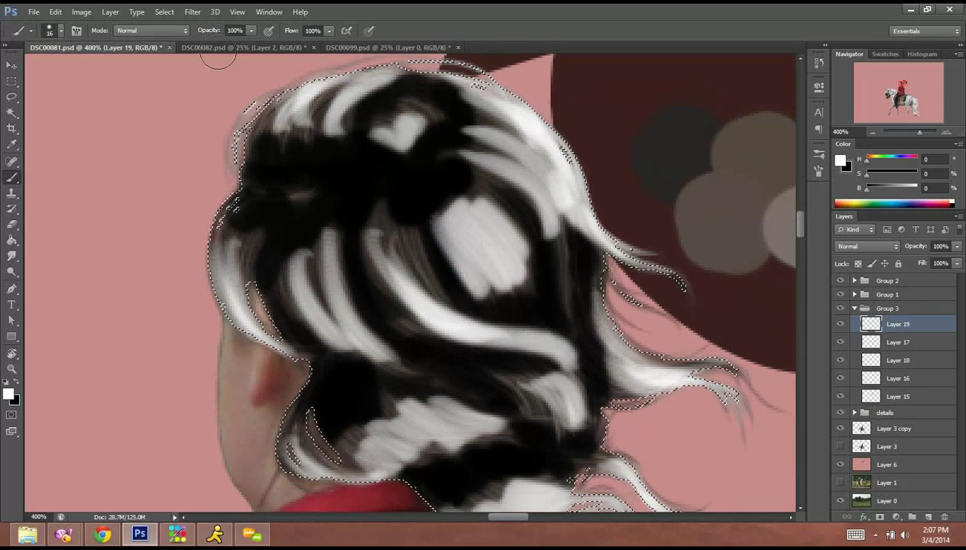
left_click(192, 12)
mouse_move(321, 134)
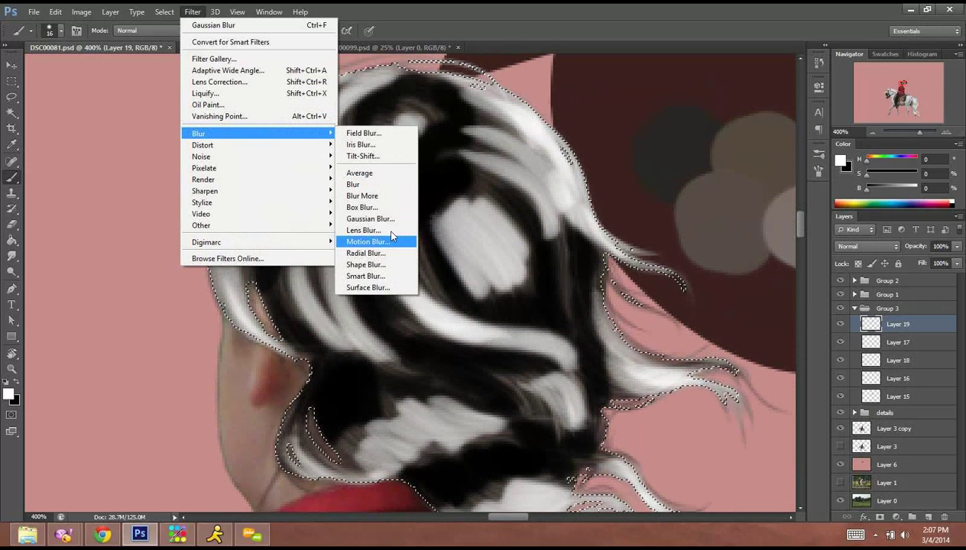
left_click(378, 222)
left_click_drag(828, 353, 816, 349)
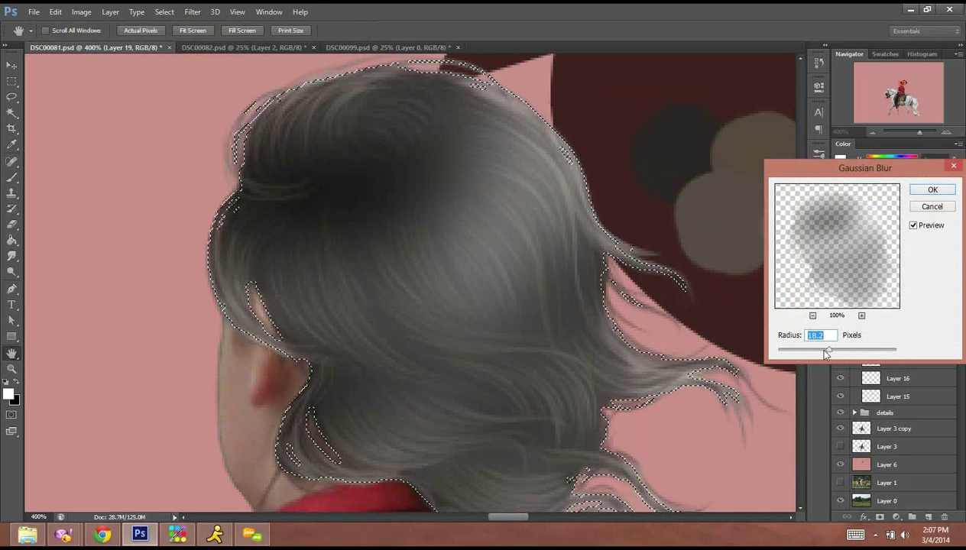
left_click(932, 190)
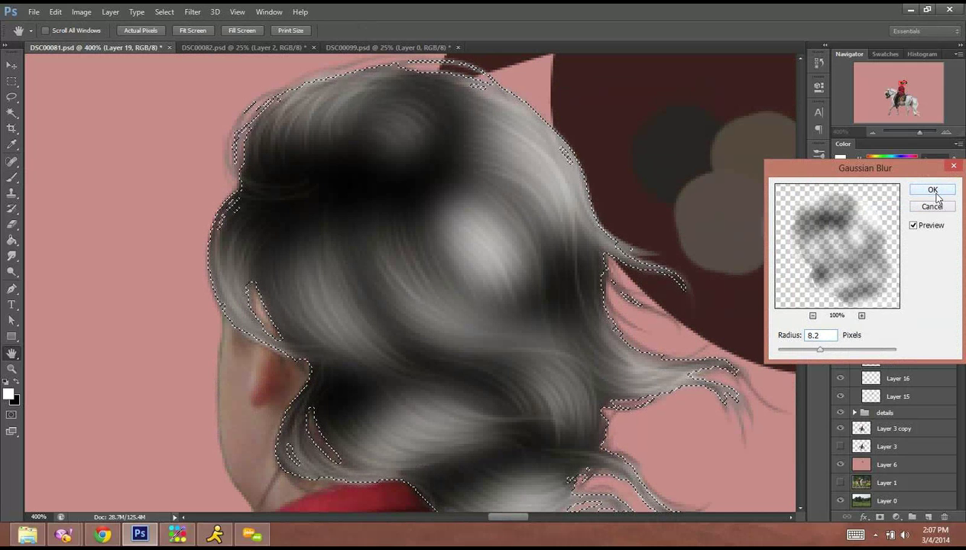
Set Layer 19's blend mode to Overlay and clear the hair selection.
key("b")
left_click(879, 246)
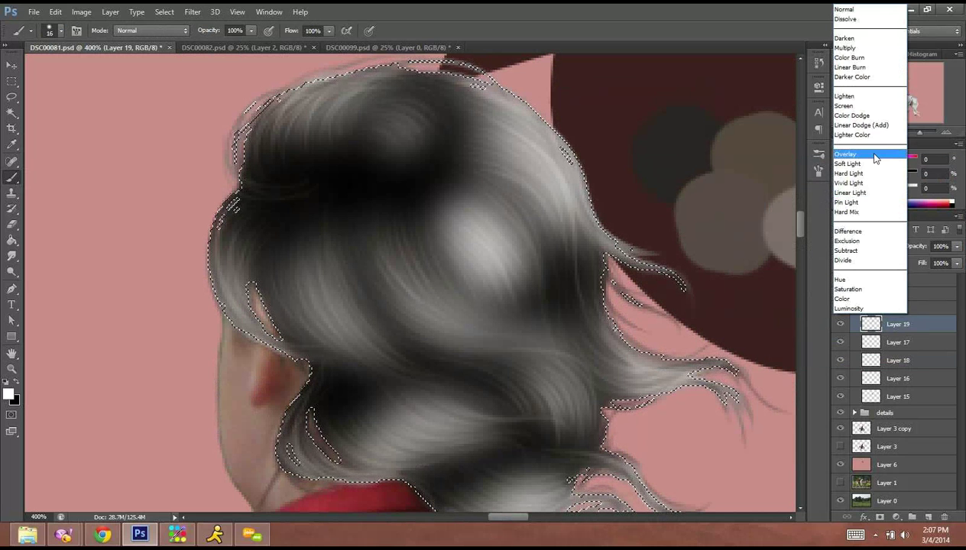
left_click(877, 162)
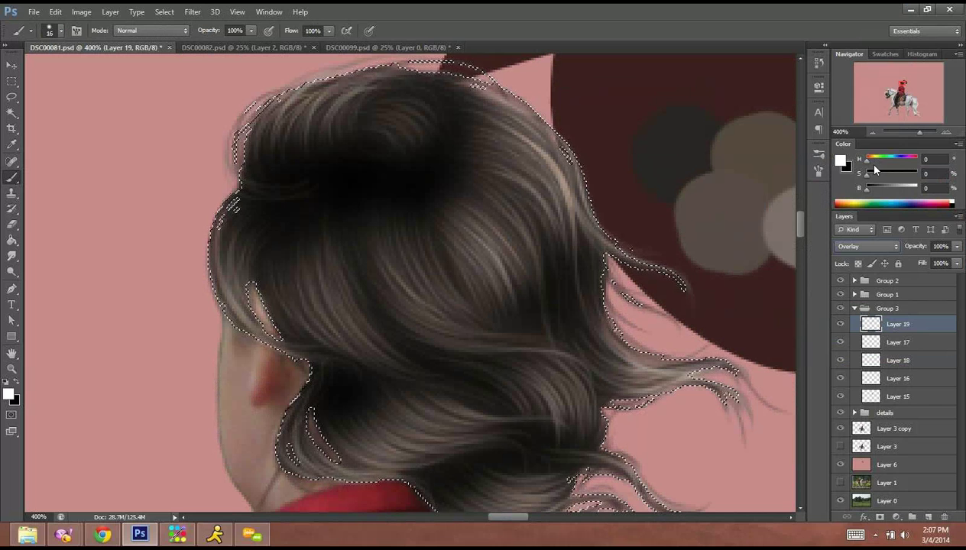
key("ctrl+d")
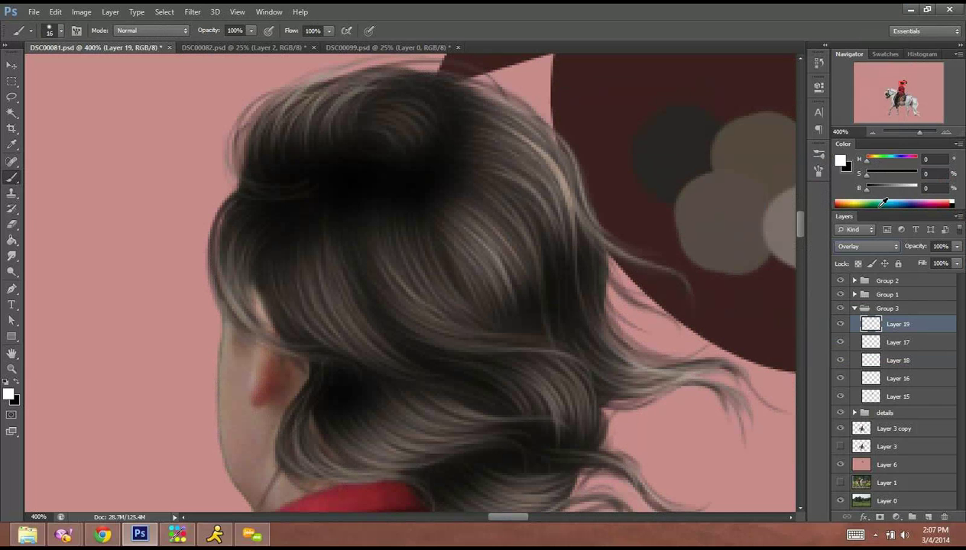
Check the hair from further out and set Layer 19's blend mode to Soft Light.
left_click_drag(731, 257, 725, 345)
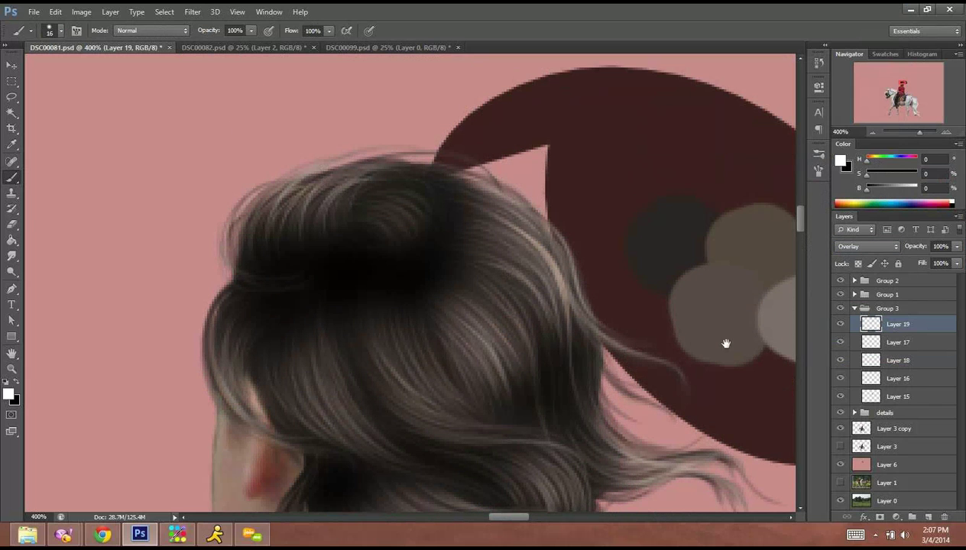
left_click(872, 134)
left_click(873, 132)
left_click(872, 132)
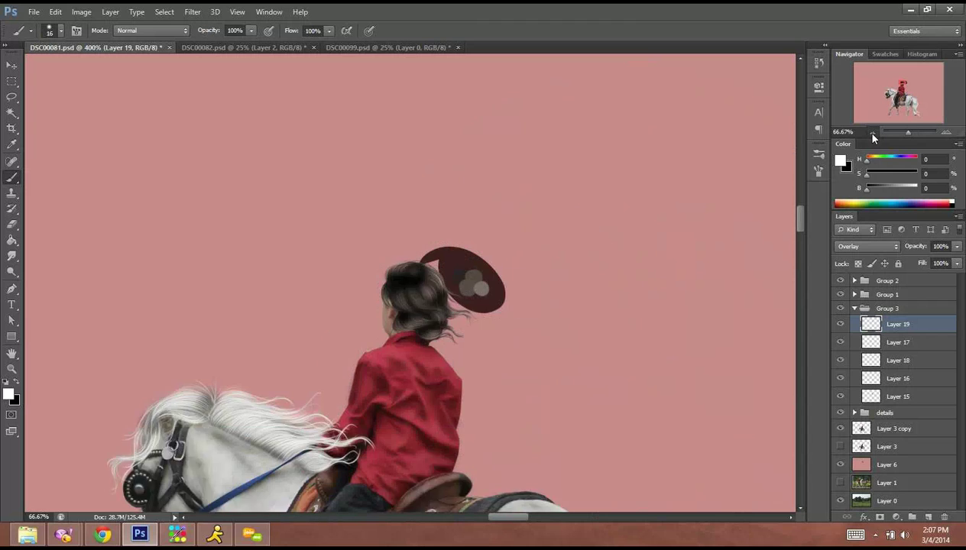
left_click(873, 133)
scroll(685, 369, "down", 1)
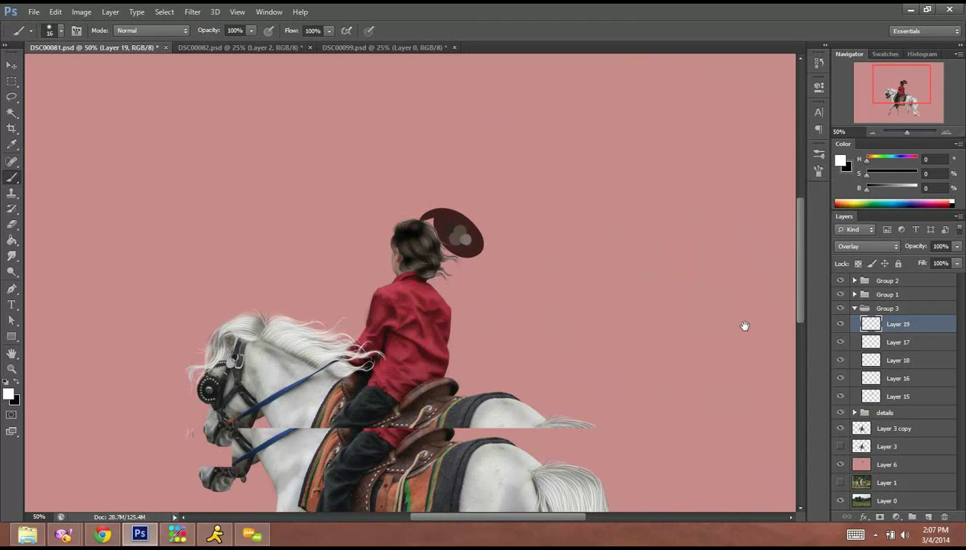
left_click(868, 246)
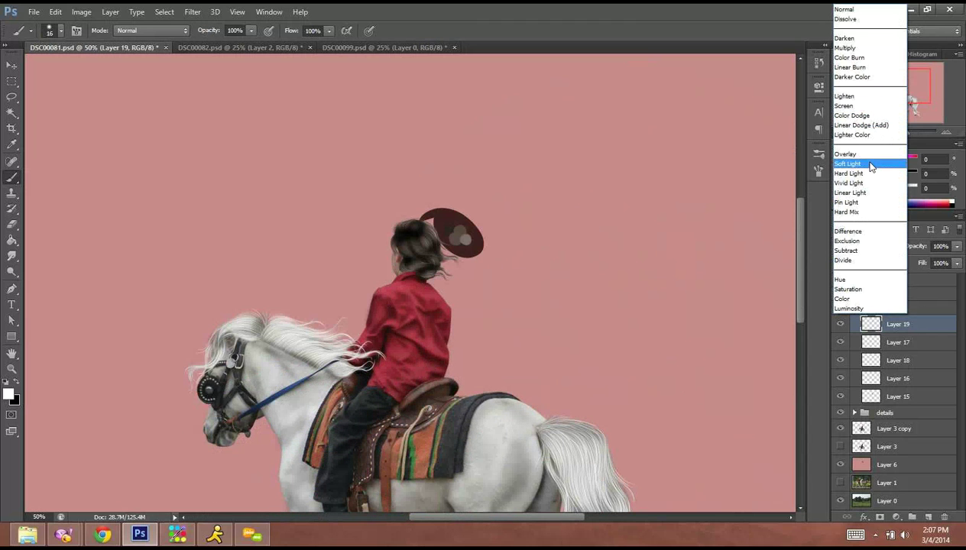
left_click(871, 166)
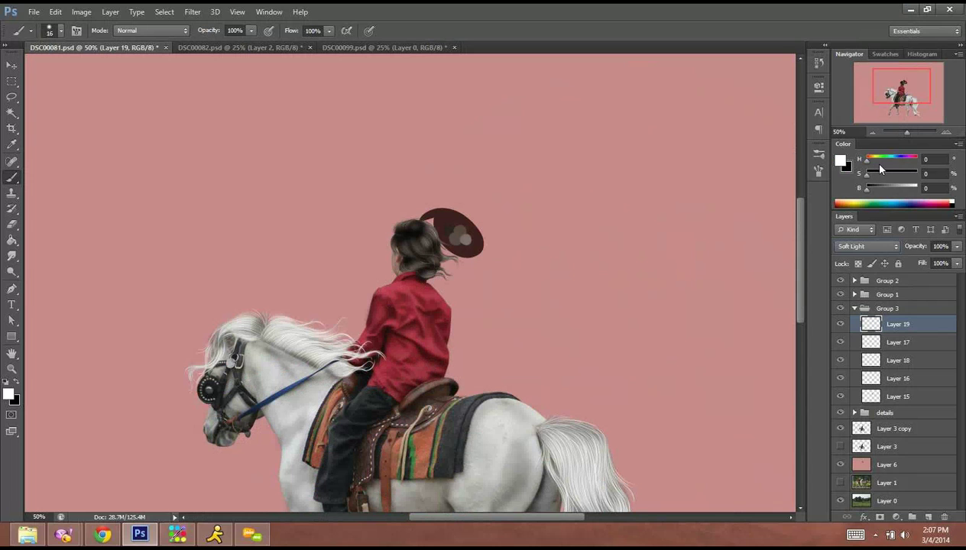
View the whole image at 25% and hide the pink backdrop on Layer 6.
left_click_drag(691, 352, 695, 347)
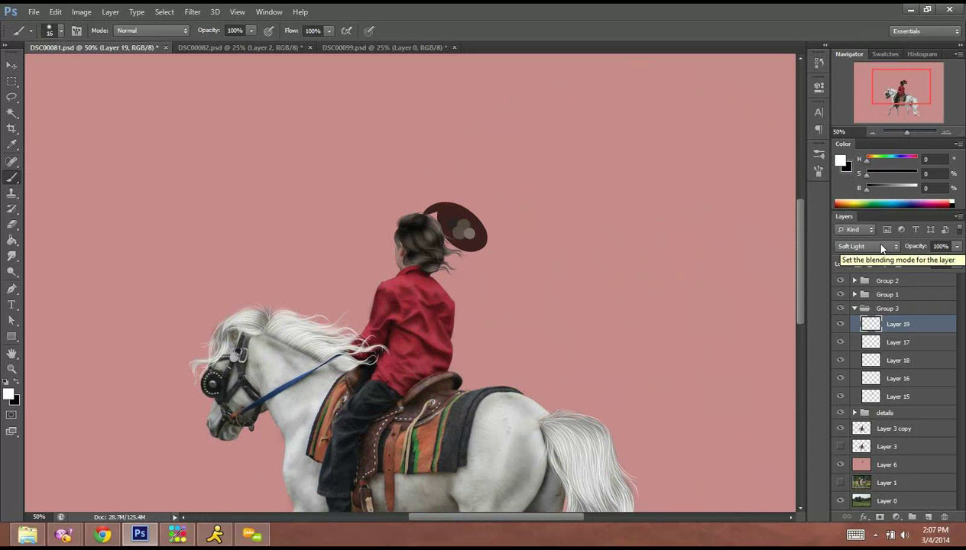
left_click_drag(723, 339, 745, 170)
left_click(873, 132)
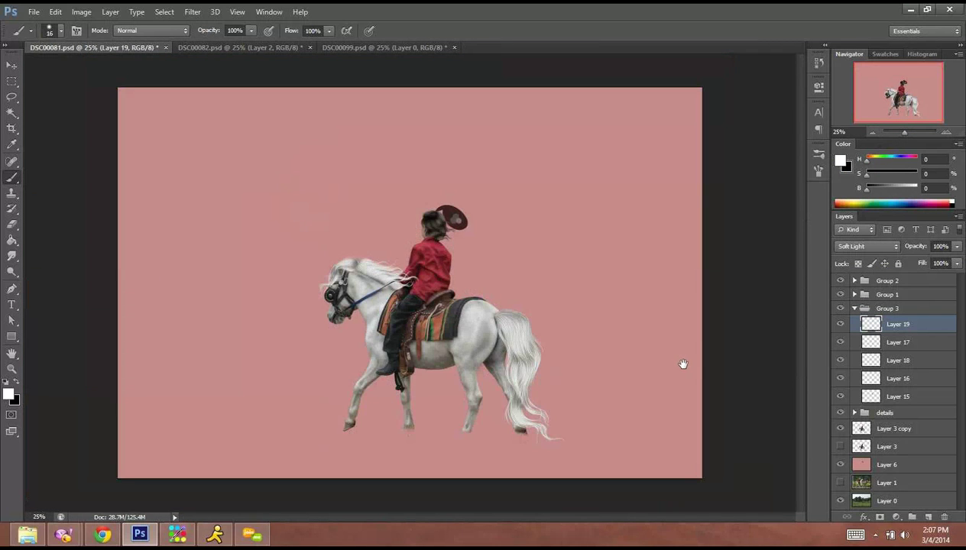
left_click(841, 465)
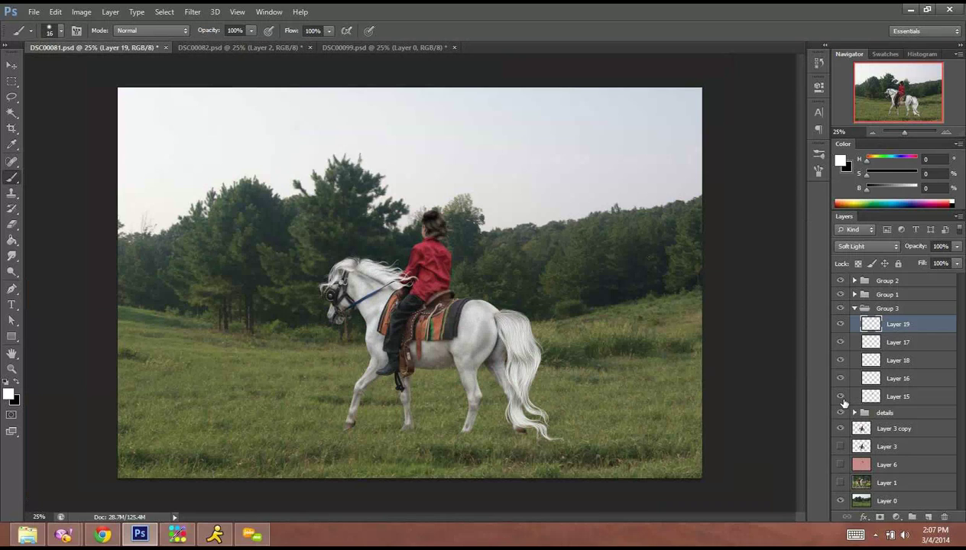
Collapse Group 3 and create a new group directly above it with a new empty layer inside.
left_click(859, 310)
left_click(855, 308)
left_click(912, 518)
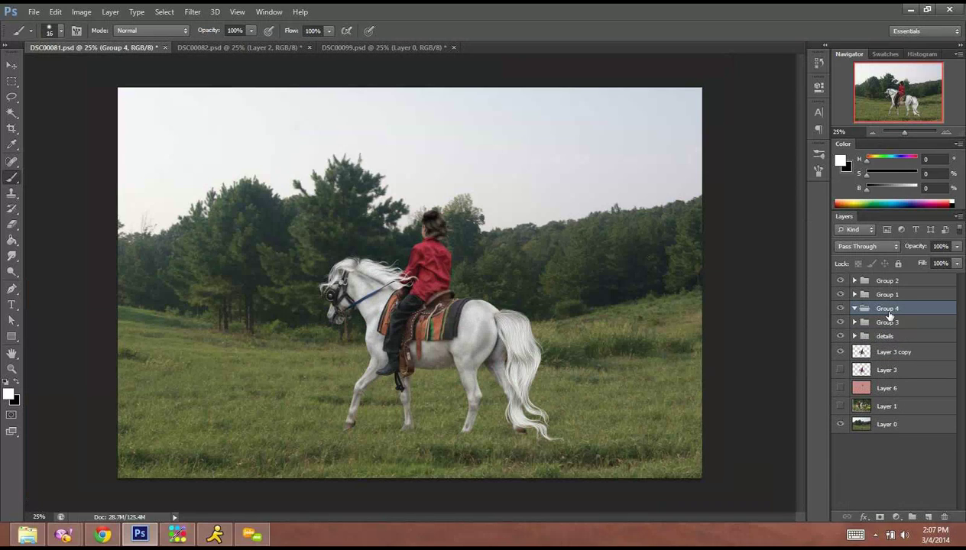
left_click(929, 518)
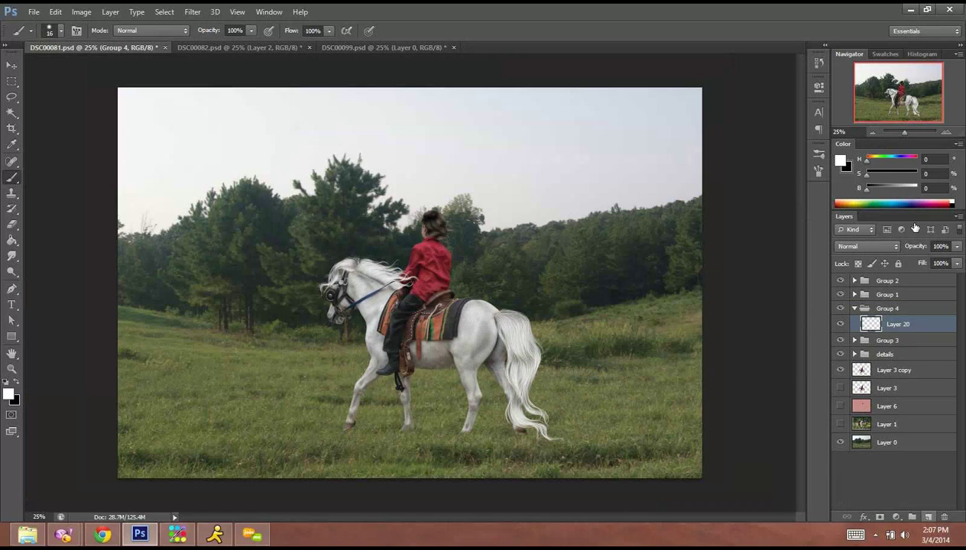
Paint soft hair strokes on Layer 20 along the back of the raised front leg with light grey sampled from the leg.
left_click(948, 132)
left_click(948, 133)
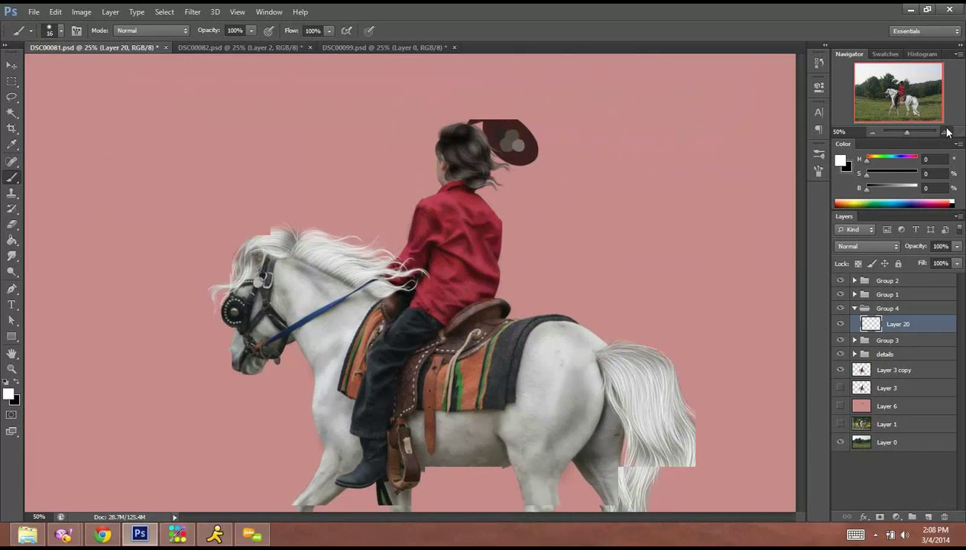
left_click(948, 132)
left_click(948, 132)
left_click(948, 132)
left_click_drag(341, 372, 428, 285)
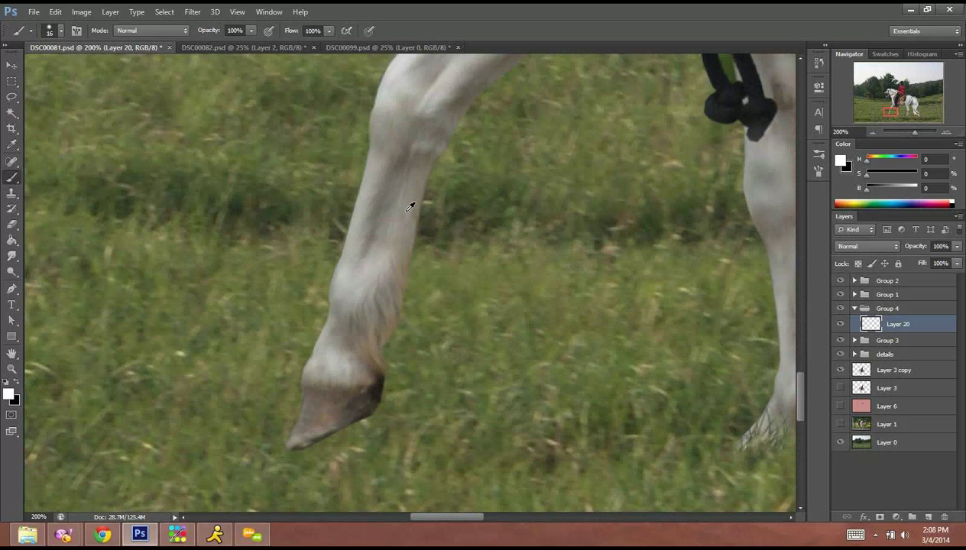
left_click(404, 217, "alt")
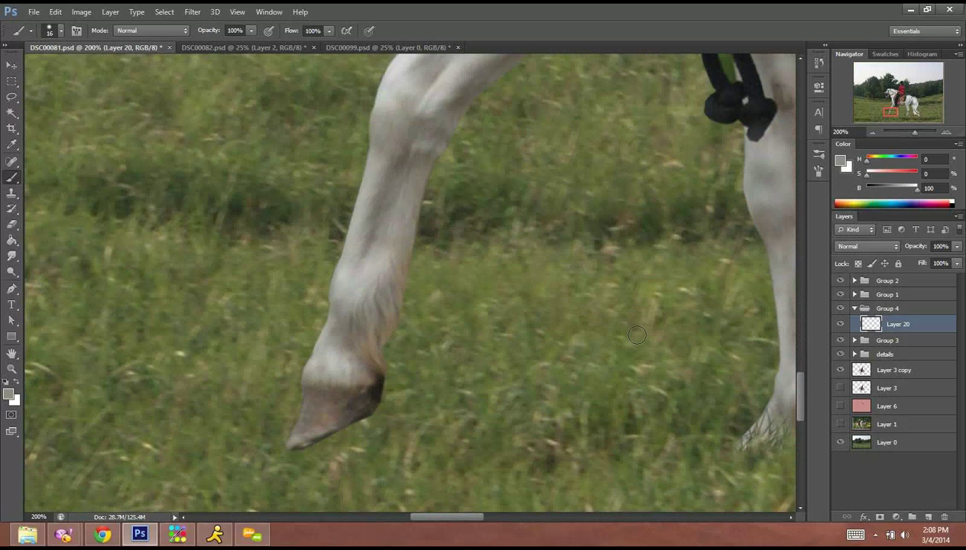
left_click_drag(417, 200, 414, 306)
left_click_drag(408, 264, 394, 327)
mouse_move(395, 284)
left_mouse_down()
mouse_move(418, 339)
mouse_move(371, 285)
mouse_move(420, 353)
mouse_move(376, 354)
mouse_move(384, 315)
mouse_move(389, 381)
left_mouse_up()
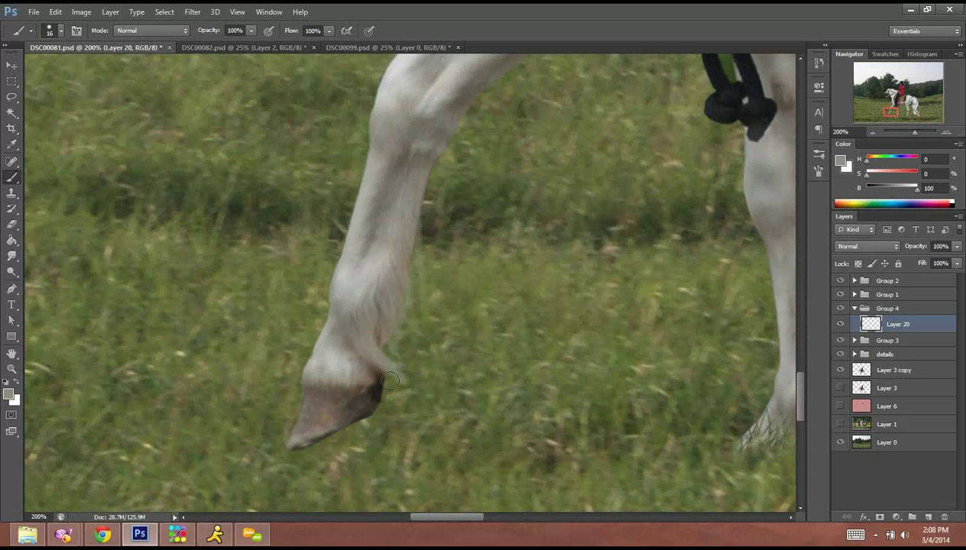
mouse_move(368, 298)
left_mouse_down()
mouse_move(384, 329)
mouse_move(406, 319)
mouse_move(403, 375)
left_mouse_up()
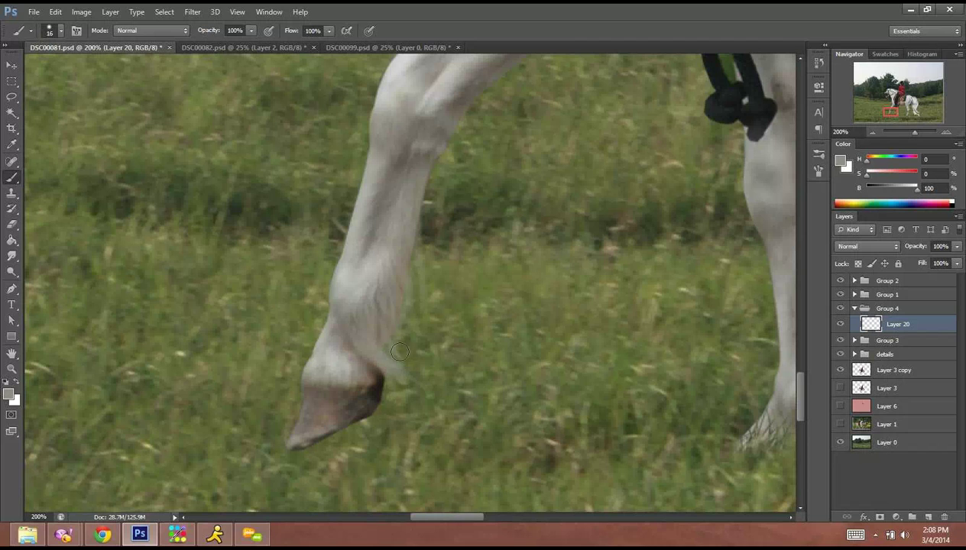
mouse_move(405, 177)
left_mouse_down()
mouse_move(423, 262)
mouse_move(397, 251)
mouse_move(419, 260)
mouse_move(441, 322)
mouse_move(380, 274)
mouse_move(399, 335)
mouse_move(377, 295)
mouse_move(380, 336)
mouse_move(405, 367)
left_mouse_up()
Reduce the brush size to 7 px and show the pink backdrop on Layer 6.
right_click(434, 302)
left_click_drag(456, 329, 452, 331)
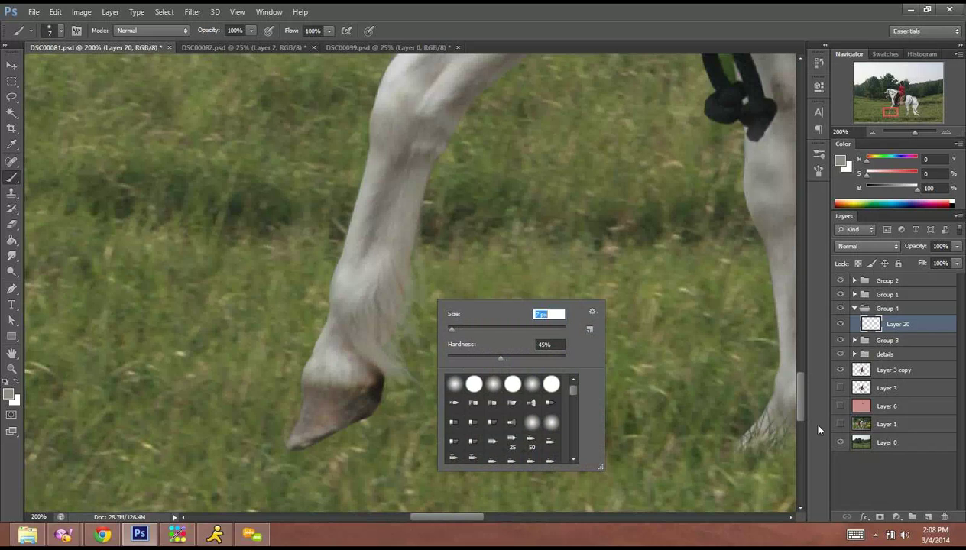
left_click(843, 406)
left_click(843, 406)
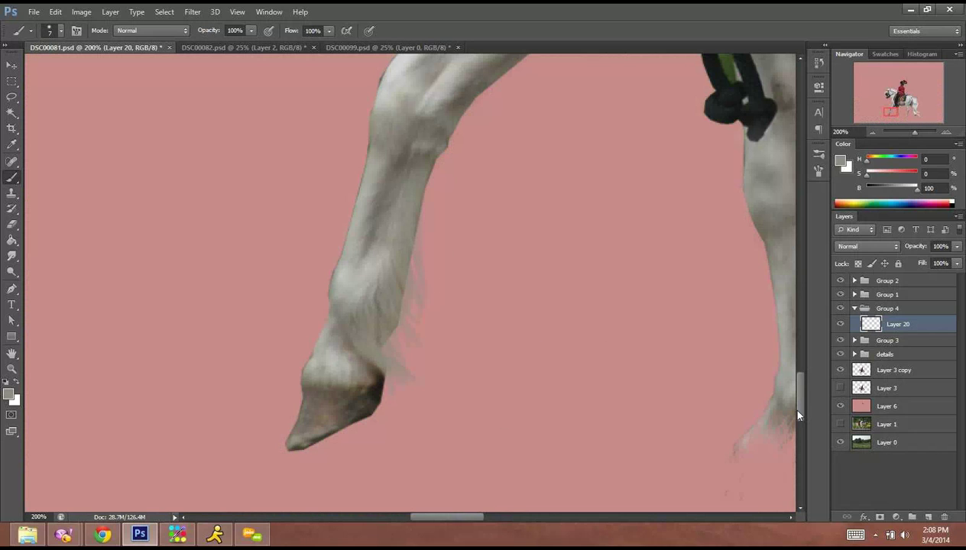
Fill the Layer 6 backdrop with dark reddish brown 5b3333.
left_click(909, 400)
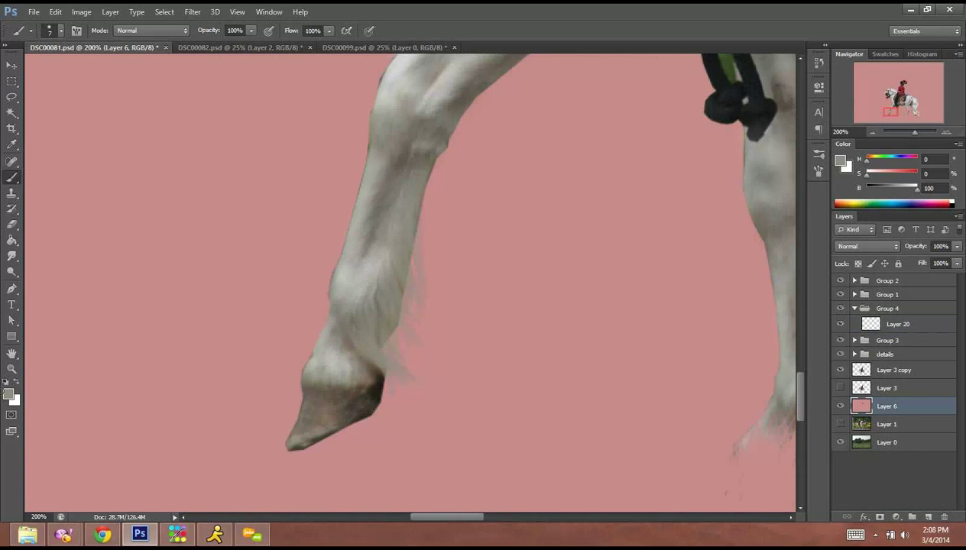
left_click(15, 383)
left_click(8, 395)
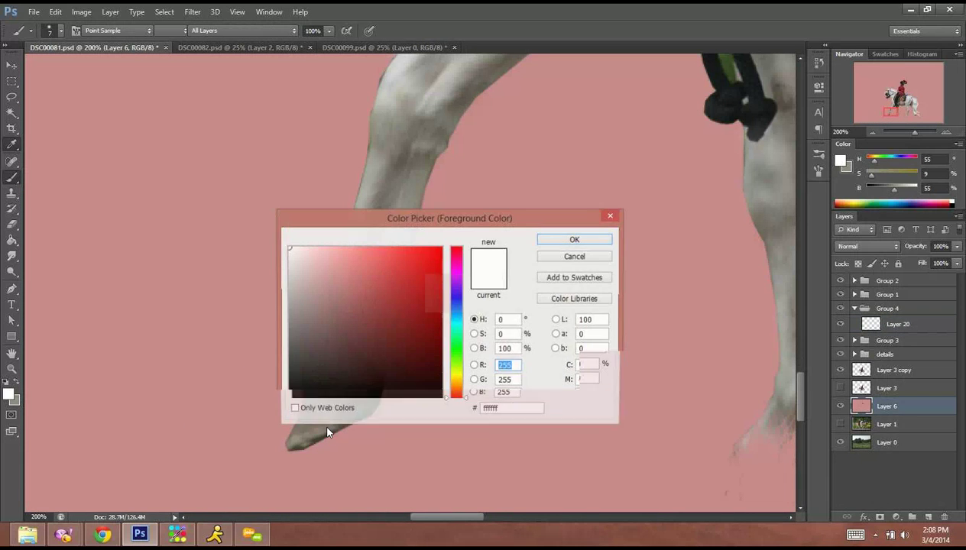
left_click(357, 369)
left_click(361, 347)
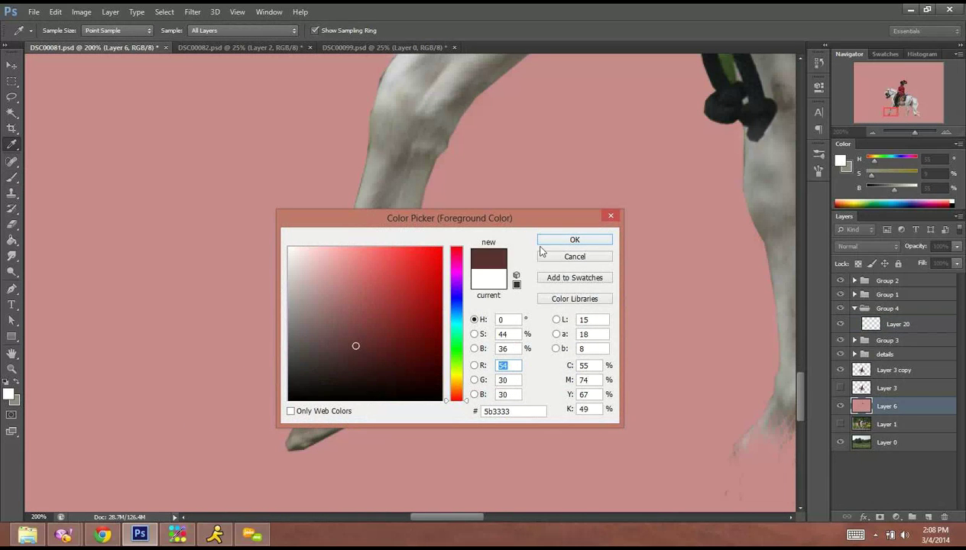
left_click(552, 241)
key("b")
left_click(11, 241)
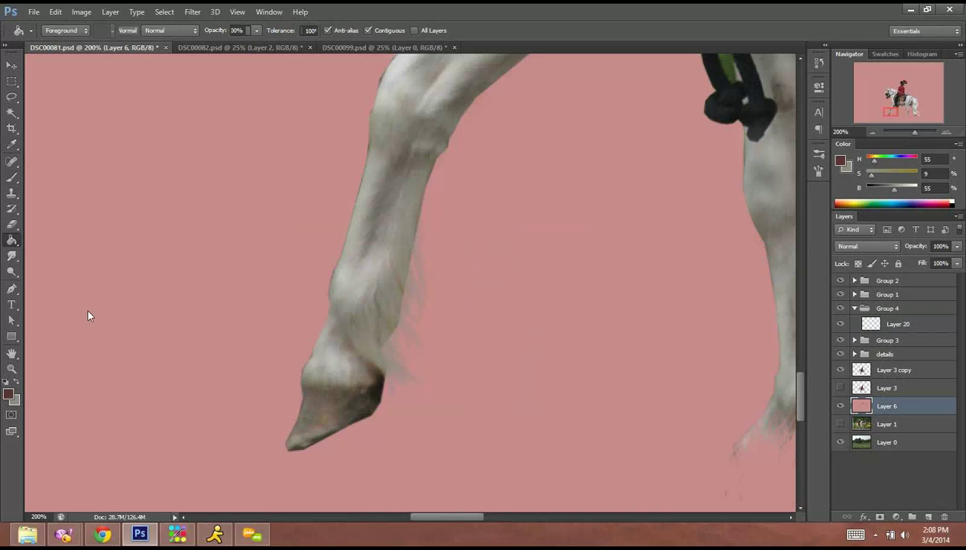
left_click(486, 512)
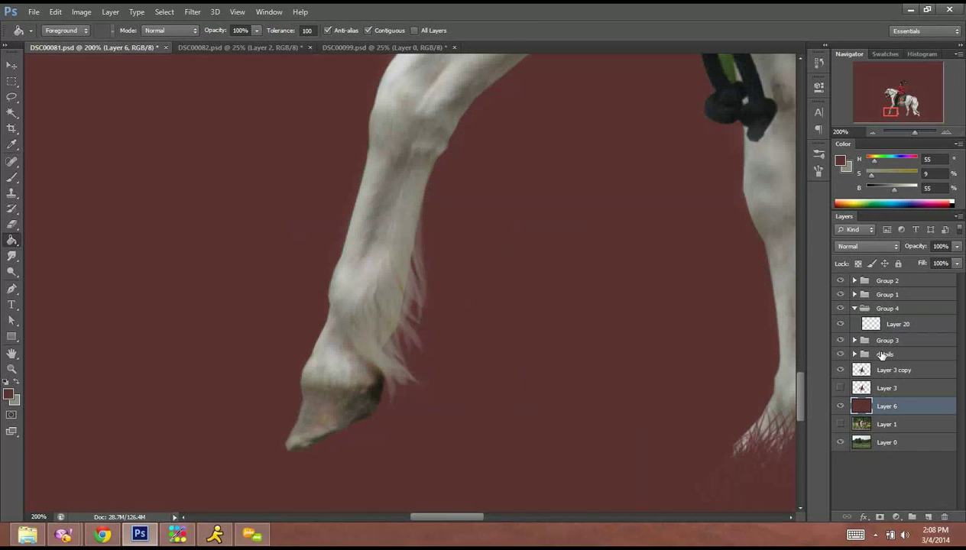
On Layer 20, brush thin grey hair strands along the back of the raised front leg's fetlock.
left_click(890, 329)
left_click(18, 386)
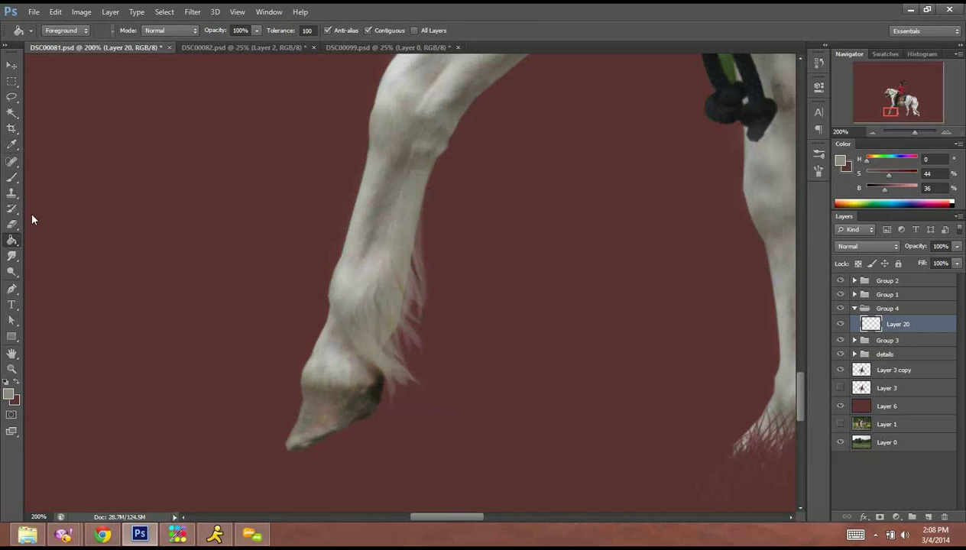
left_click(11, 177)
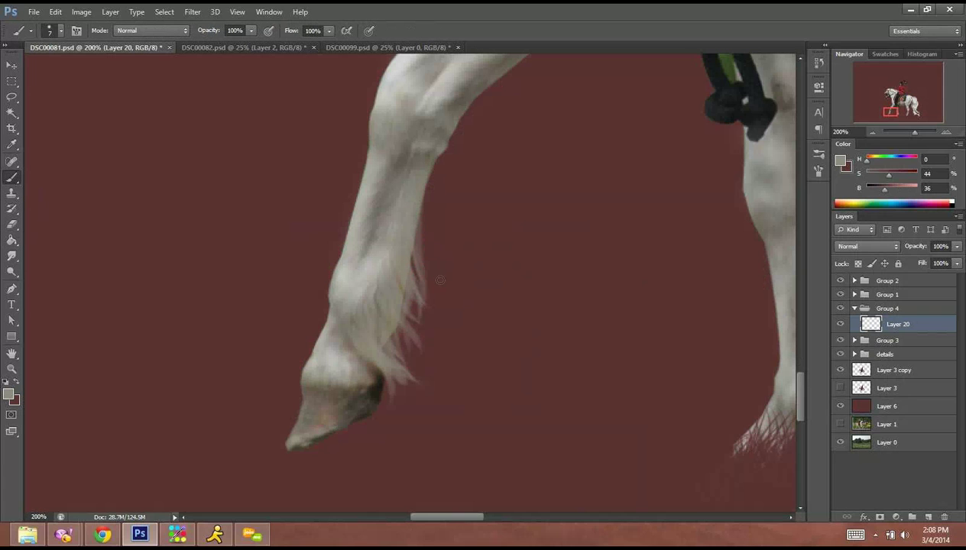
mouse_move(415, 223)
left_mouse_down()
mouse_move(445, 266)
mouse_move(423, 342)
left_mouse_up()
left_click_drag(391, 312, 425, 375)
left_click_drag(378, 294, 422, 364)
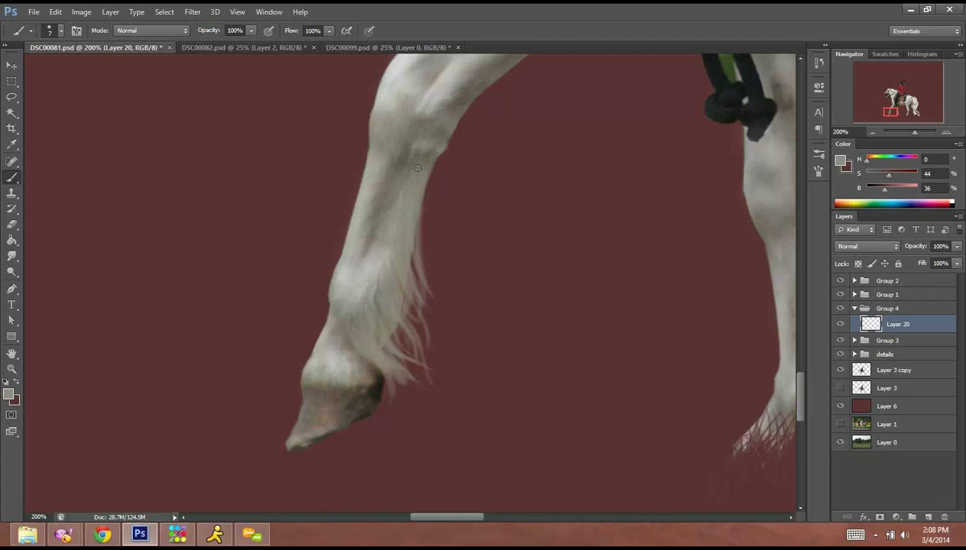
left_click_drag(413, 248, 423, 279)
Sample a lighter grey from the fetlock and brush curved strands sweeping down past the back of the hoof.
left_click(367, 286, "alt")
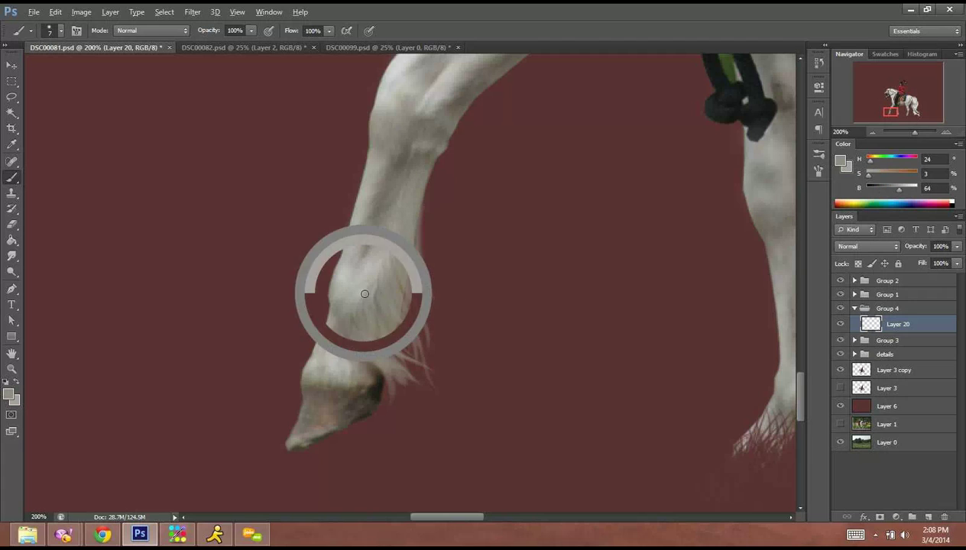
left_click_drag(373, 287, 387, 358)
left_click_drag(363, 310, 393, 370)
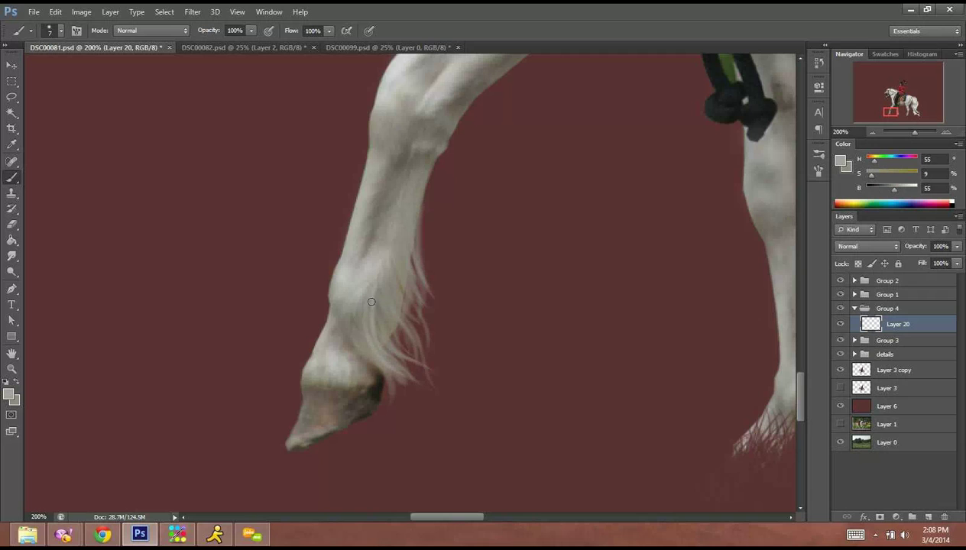
left_click_drag(355, 295, 390, 370)
left_click_drag(364, 340, 397, 372)
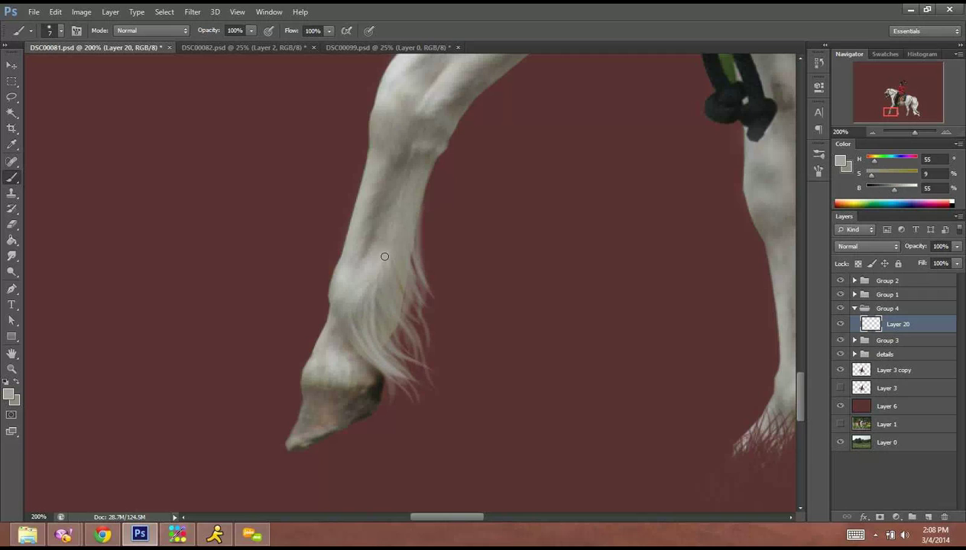
mouse_move(382, 284)
left_mouse_down()
mouse_move(394, 349)
mouse_move(416, 360)
left_mouse_up()
left_click_drag(380, 333, 434, 395)
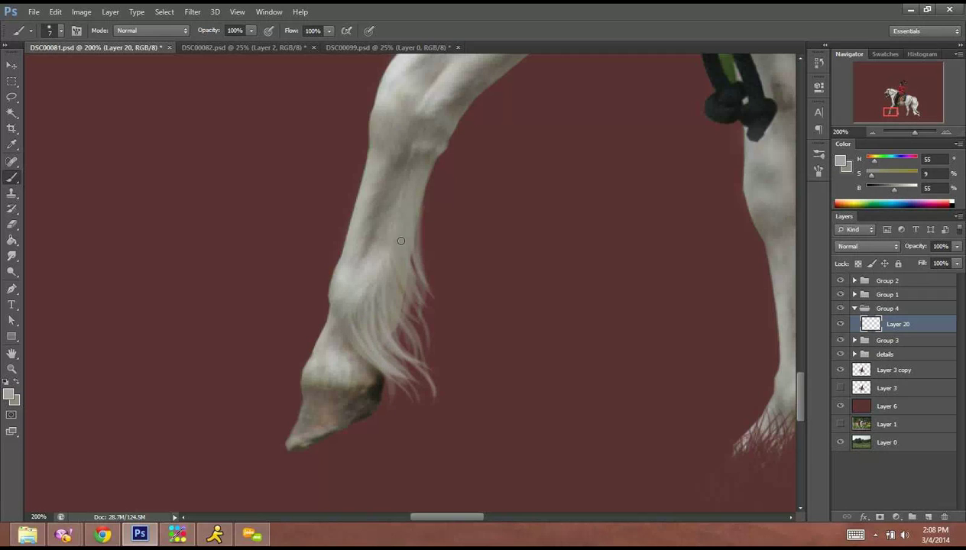
Extend the feathering with longer strands from below the knee to the heel of the raised front leg.
left_click_drag(412, 212, 429, 289)
mouse_move(389, 256)
left_mouse_down()
mouse_move(425, 322)
mouse_move(419, 360)
left_mouse_up()
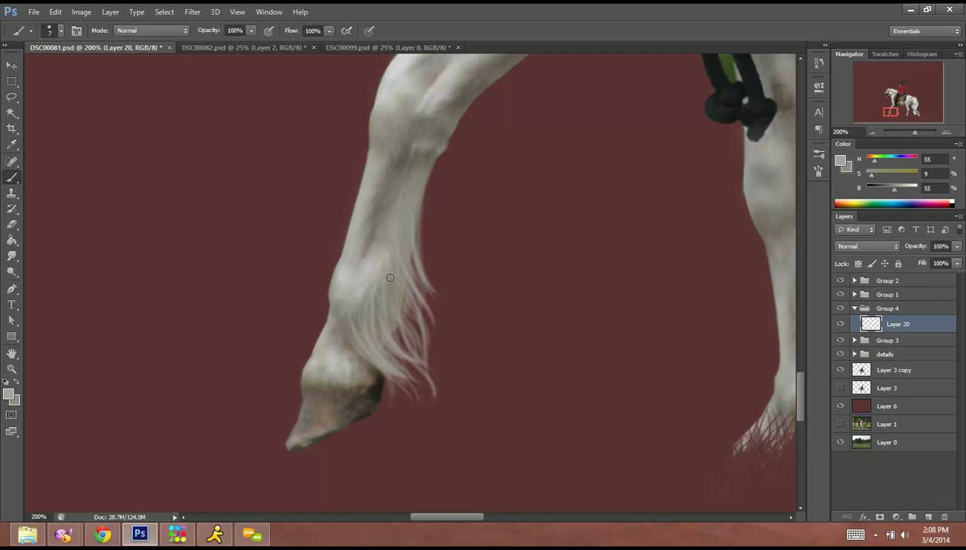
left_click_drag(385, 274, 423, 372)
left_click_drag(393, 331, 441, 403)
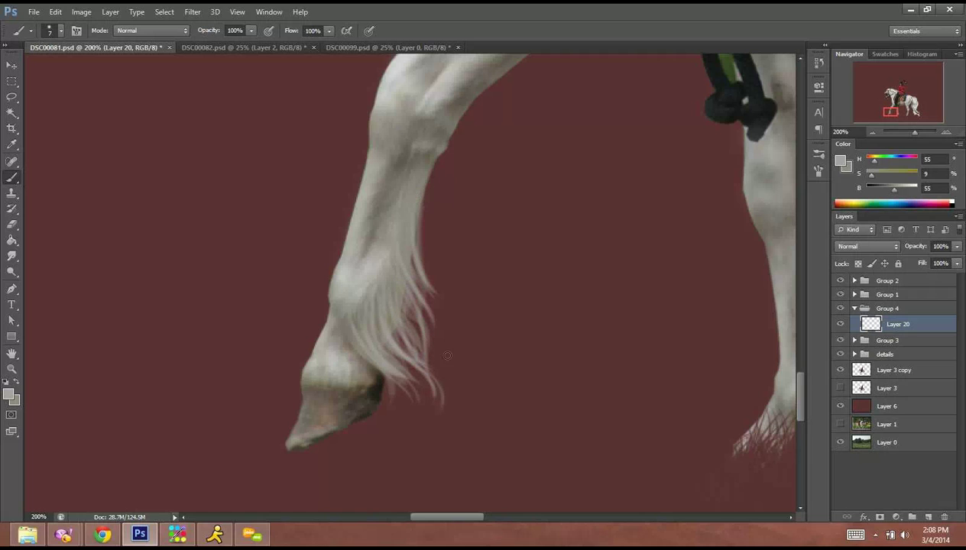
left_click_drag(413, 176, 432, 272)
left_click_drag(408, 229, 445, 331)
left_click_drag(410, 193, 440, 314)
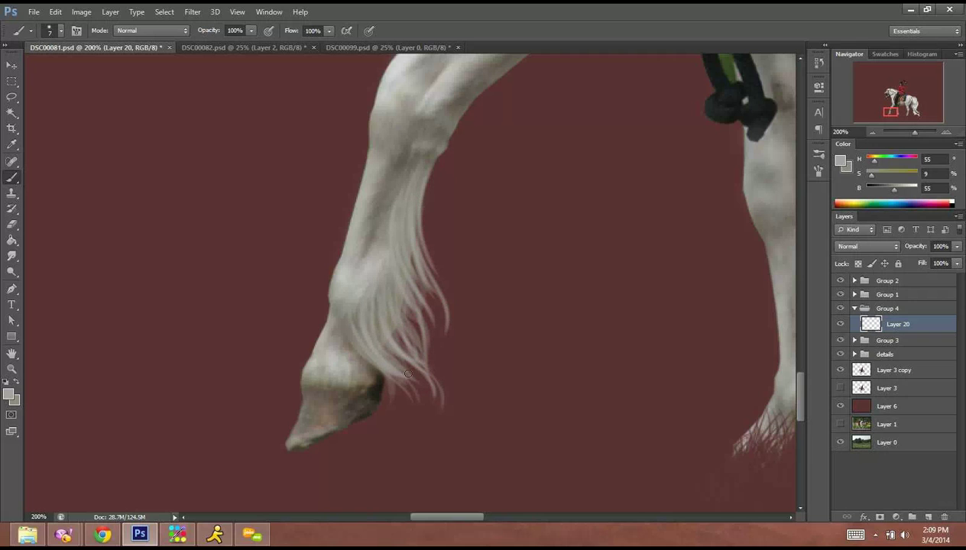
left_click_drag(342, 318, 411, 411)
left_click_drag(376, 370, 391, 422)
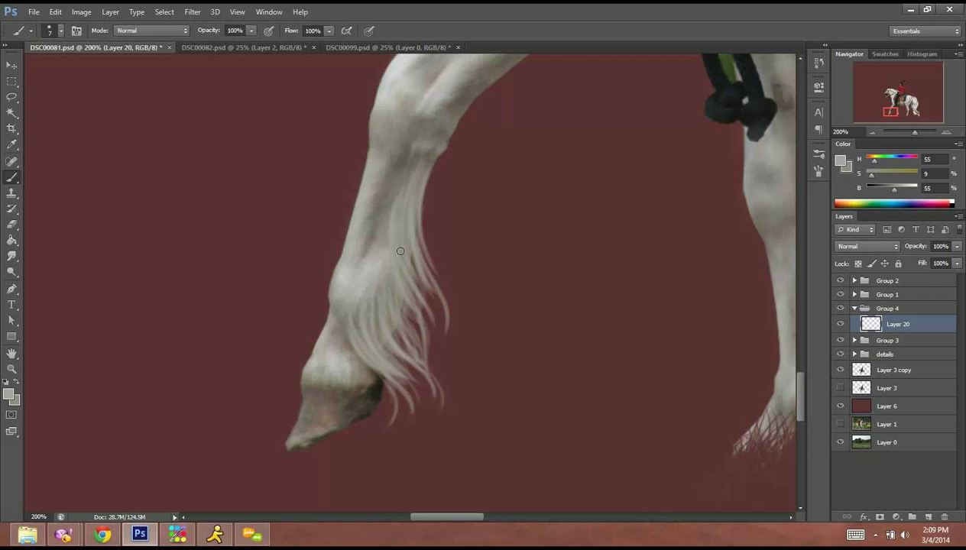
Sample grey from below the knee and fill in strands in the upper and middle feathering of the raised leg.
left_click_drag(490, 247, 442, 340)
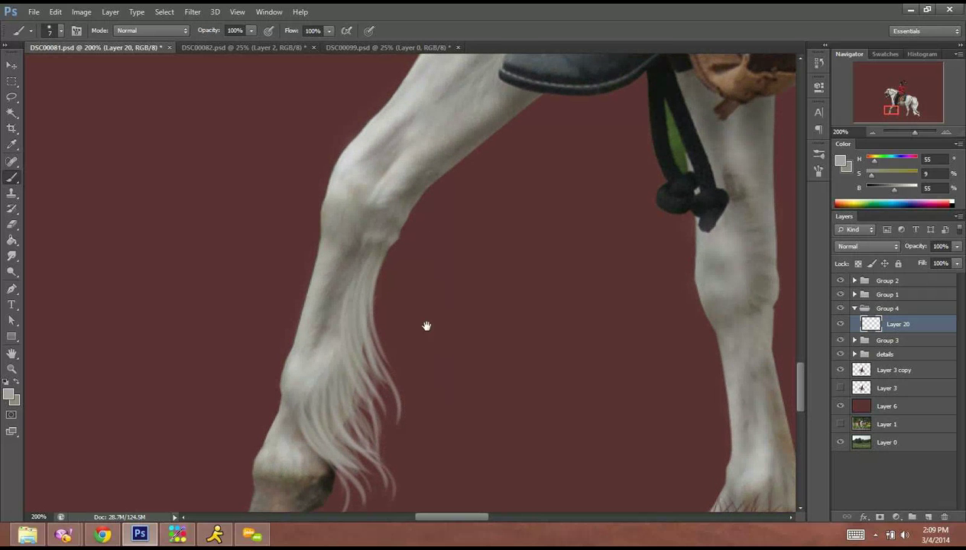
key("x")
left_click(323, 260, "alt")
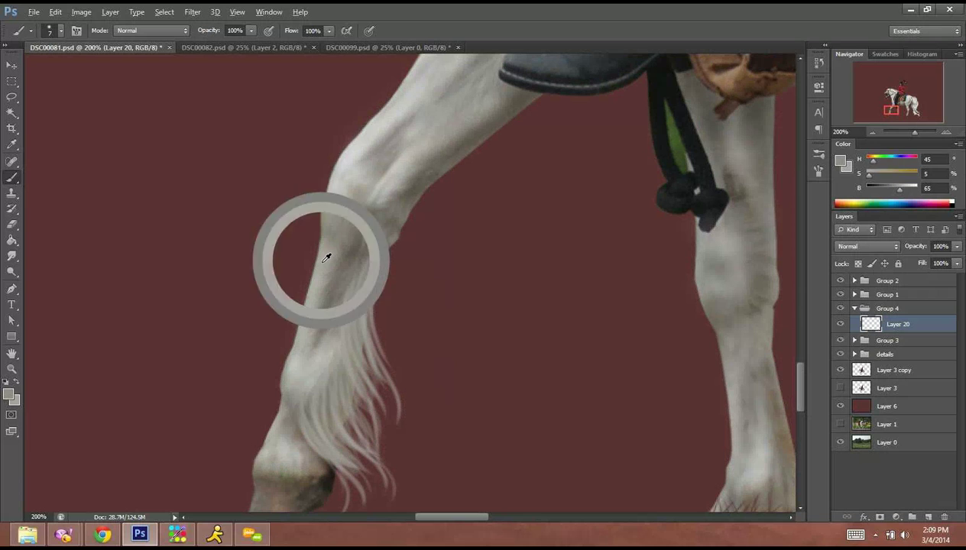
left_click_drag(378, 382, 411, 176)
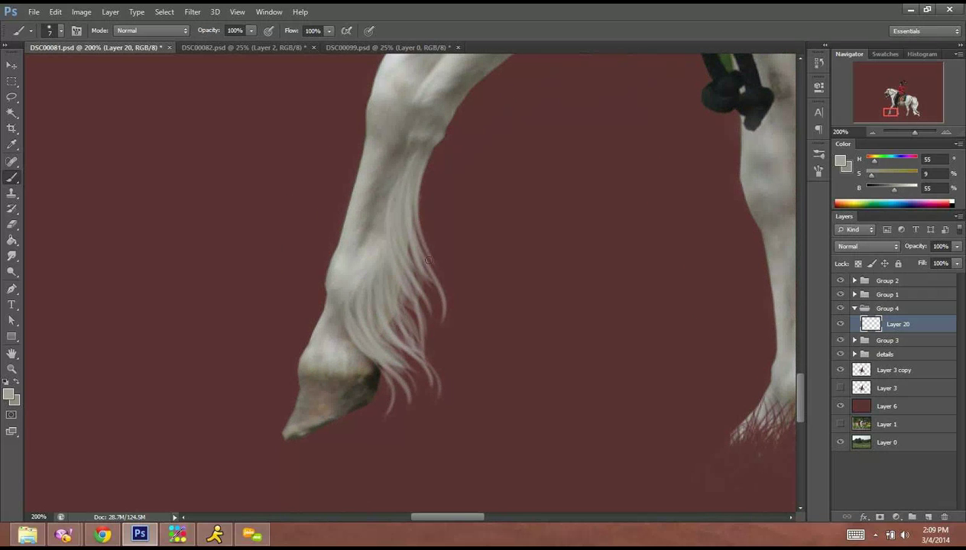
left_click_drag(400, 240, 418, 270)
left_click_drag(412, 156, 425, 254)
left_click_drag(393, 283, 410, 310)
Sample a lighter tone above the fetlock and layer highlight strands over the whole feathering of the raised leg.
left_click(367, 255, "alt")
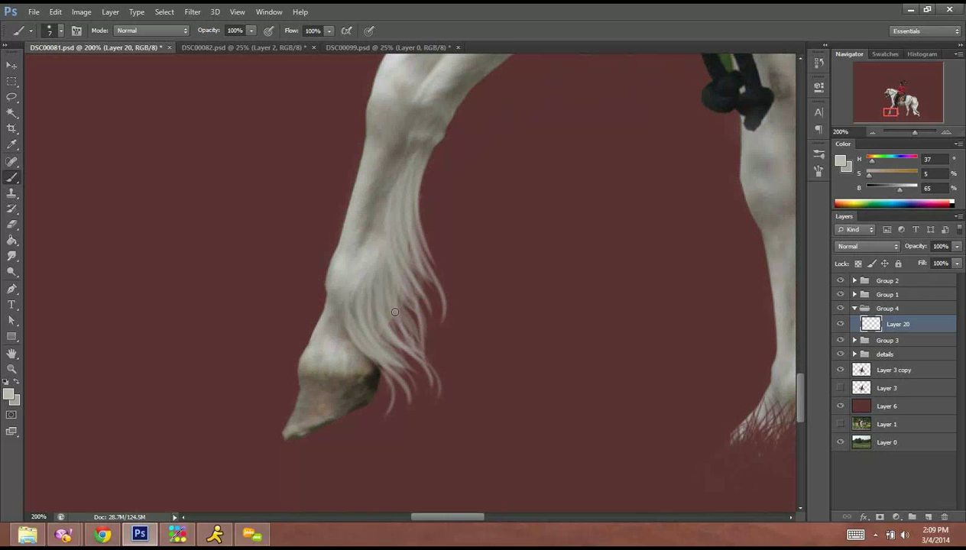
mouse_move(376, 261)
left_mouse_down()
mouse_move(376, 314)
mouse_move(390, 346)
mouse_move(382, 351)
left_mouse_up()
mouse_move(356, 277)
left_mouse_down()
mouse_move(376, 359)
mouse_move(393, 368)
left_mouse_up()
left_click_drag(337, 291, 386, 370)
left_click_drag(360, 339, 403, 399)
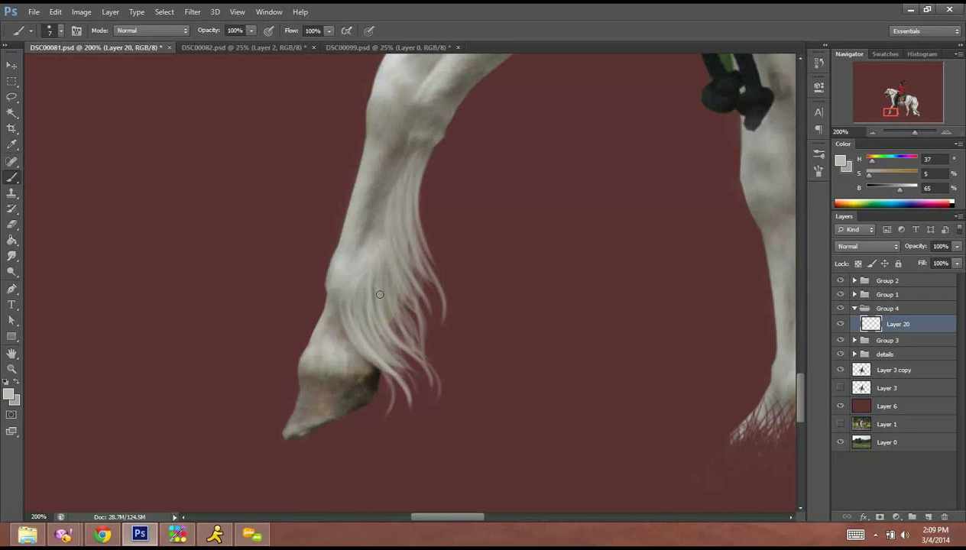
mouse_move(380, 230)
left_mouse_down()
mouse_move(405, 331)
mouse_move(410, 323)
left_mouse_up()
left_click_drag(404, 174, 405, 304)
mouse_move(417, 196)
left_mouse_down()
mouse_move(406, 303)
mouse_move(462, 335)
left_mouse_up()
Sample grey from the lower part of the standing front leg and brush the first thin strands along its back edge.
left_click(872, 132)
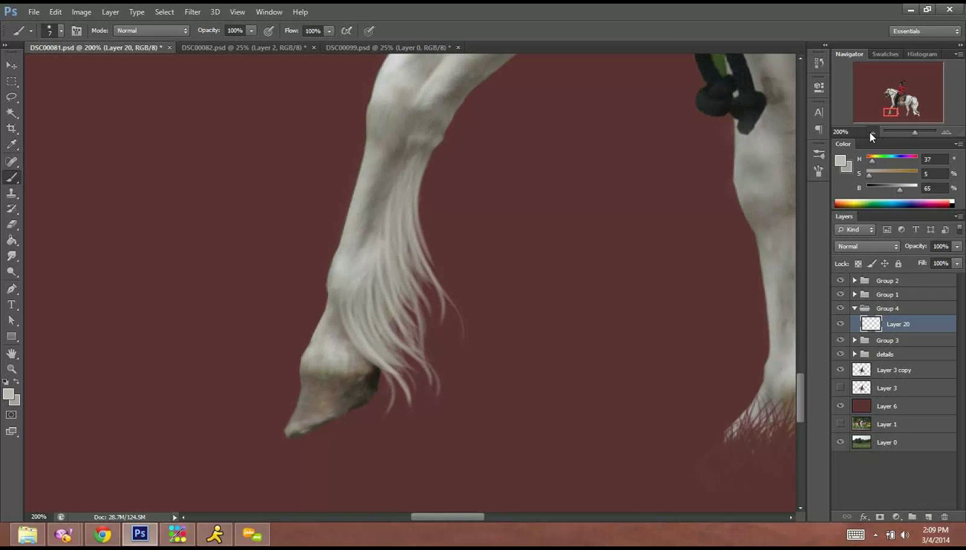
left_click(872, 132)
left_click(873, 130)
left_click(874, 130)
left_click(873, 132)
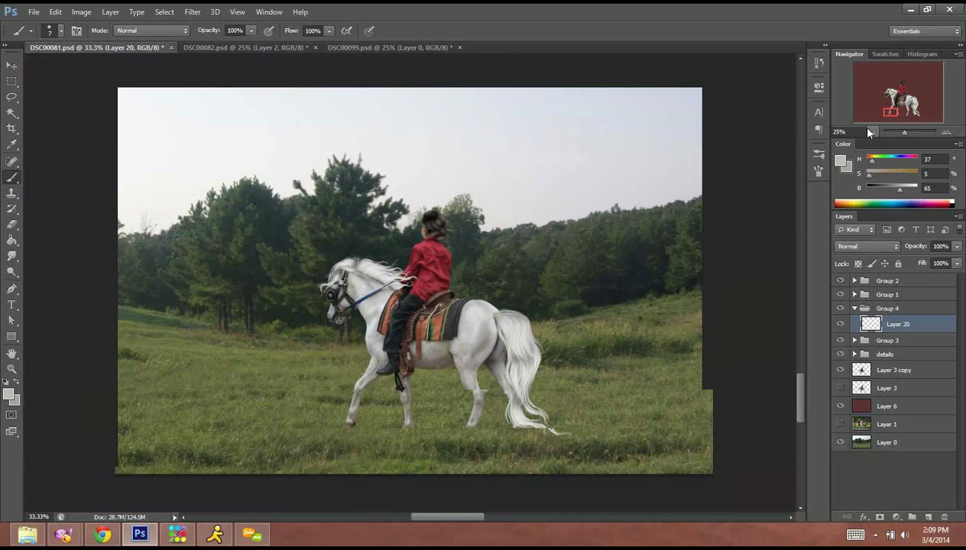
left_click(947, 130)
left_click(946, 131)
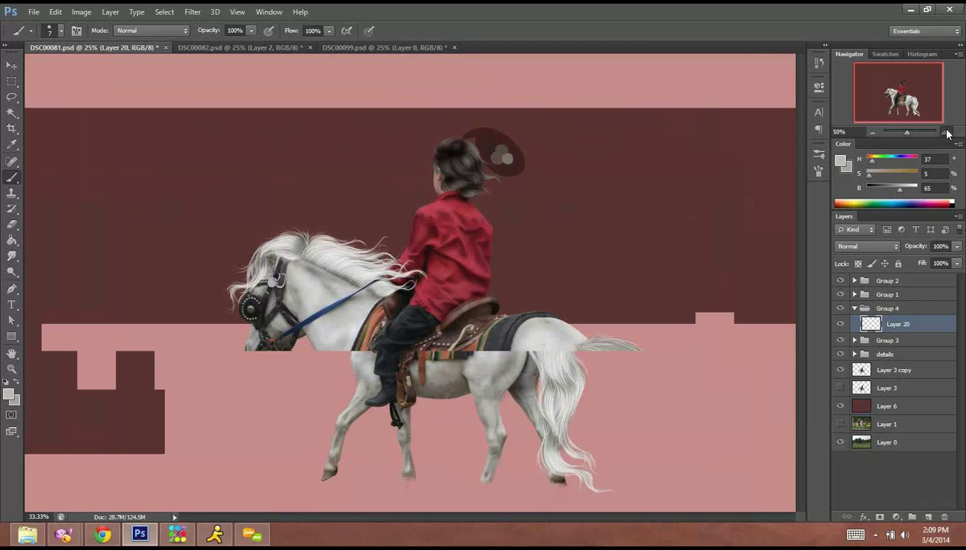
left_click(947, 131)
left_click(946, 132)
left_click(946, 131)
left_click(947, 131)
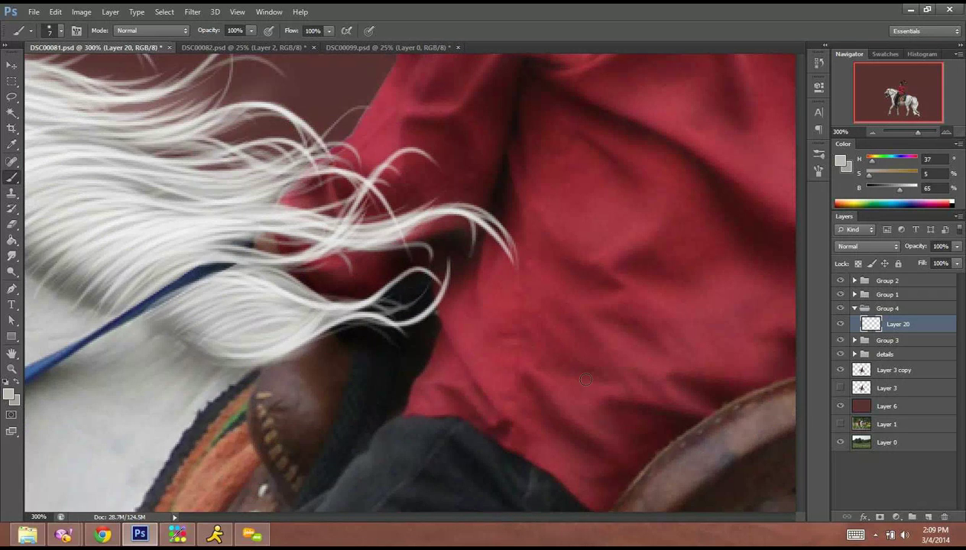
left_click_drag(547, 83, 521, 67)
left_click_drag(529, 405, 520, 65)
left_click_drag(489, 451, 459, 76)
left_click_drag(447, 391, 427, 86)
left_click(427, 328, "alt")
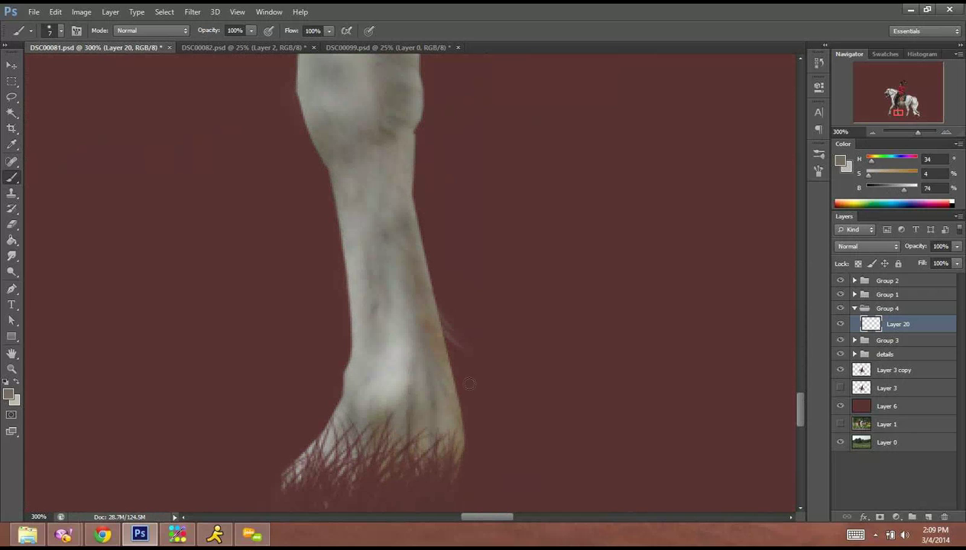
left_click_drag(441, 331, 465, 399)
left_click_drag(445, 353, 459, 462)
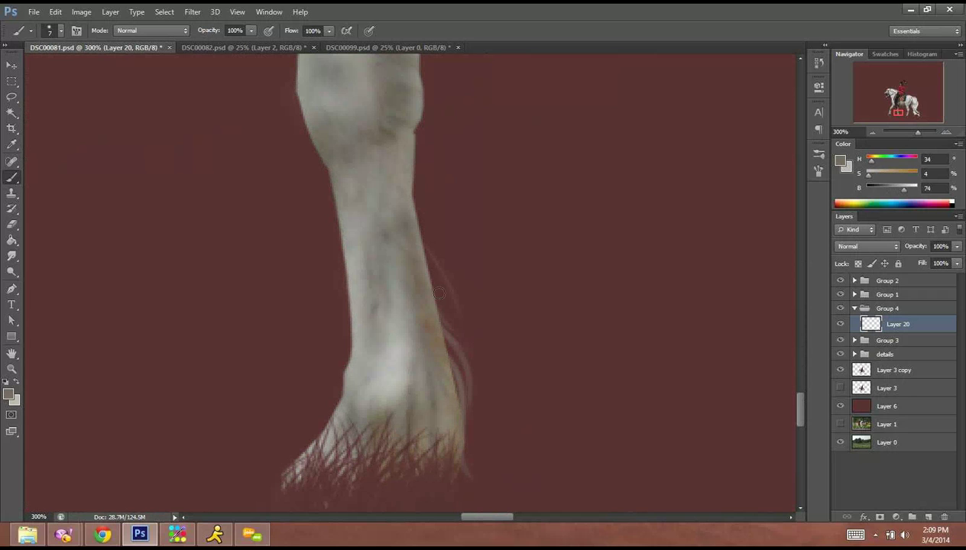
left_click_drag(422, 251, 443, 308)
mouse_move(433, 269)
left_mouse_down()
mouse_move(456, 334)
mouse_move(455, 370)
left_mouse_up()
left_click_drag(433, 301, 477, 412)
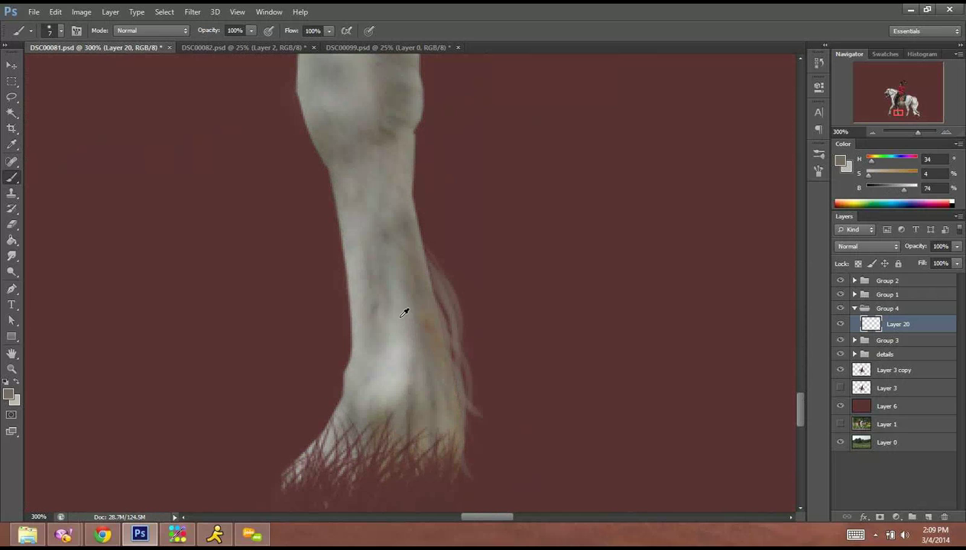
Sample a different grey from mid-leg and brush strands along the upper back edge of the standing front leg.
left_click(405, 313, "alt")
left_click_drag(405, 267, 448, 342)
mouse_move(400, 251)
left_mouse_down()
mouse_move(445, 327)
mouse_move(466, 416)
mouse_move(448, 321)
left_mouse_up()
left_click_drag(403, 230, 439, 283)
left_click_drag(404, 205, 430, 277)
left_click_drag(414, 175, 459, 321)
Extend the standing front leg's feathering with long strands running over the fetlock and curling out behind the hoof.
mouse_move(422, 257)
left_mouse_down()
mouse_move(457, 371)
mouse_move(440, 356)
left_mouse_up()
left_click_drag(415, 284, 437, 373)
left_click_drag(416, 306, 439, 445)
left_click_drag(446, 338, 469, 462)
left_click_drag(450, 428, 486, 469)
left_click_drag(448, 358, 494, 457)
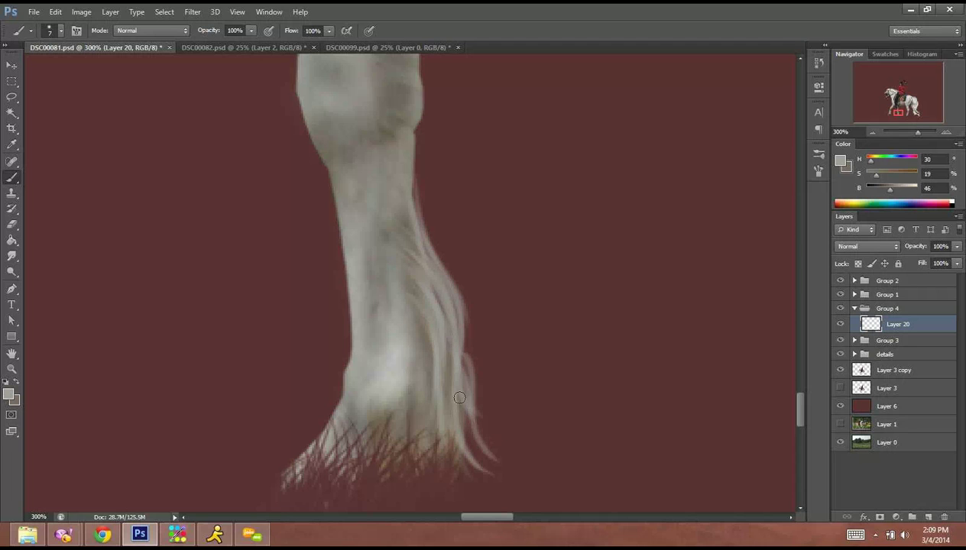
left_click_drag(460, 397, 523, 493)
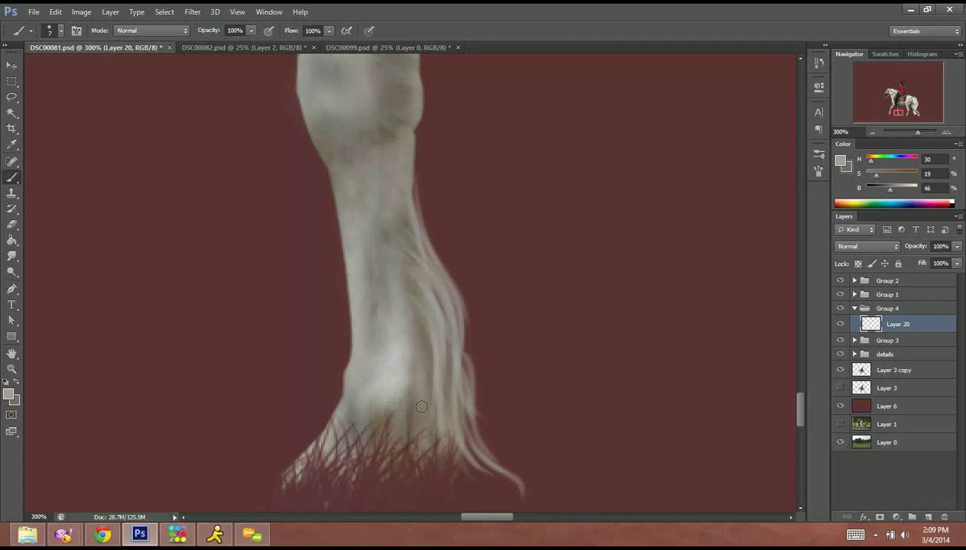
mouse_move(430, 406)
left_mouse_down()
mouse_move(414, 457)
mouse_move(397, 460)
mouse_move(412, 480)
mouse_move(480, 475)
left_mouse_up()
left_click_drag(442, 427, 494, 476)
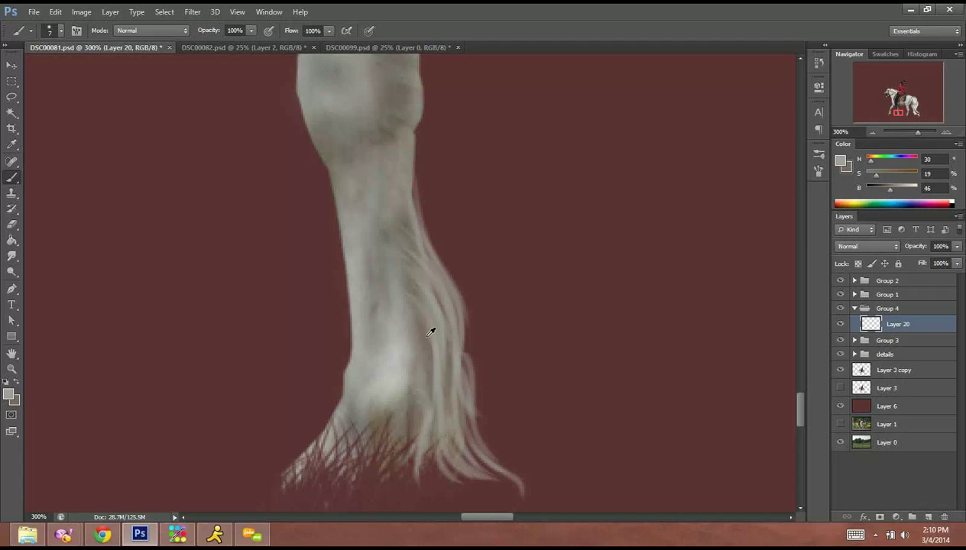
Sample a lighter tone above the fetlock and layer highlight strands through the standing front leg's feathering down to its curled tips.
key("x")
left_click(391, 367, "alt")
mouse_move(395, 272)
left_mouse_down()
mouse_move(436, 334)
mouse_move(436, 366)
left_mouse_up()
left_click_drag(431, 415, 415, 325)
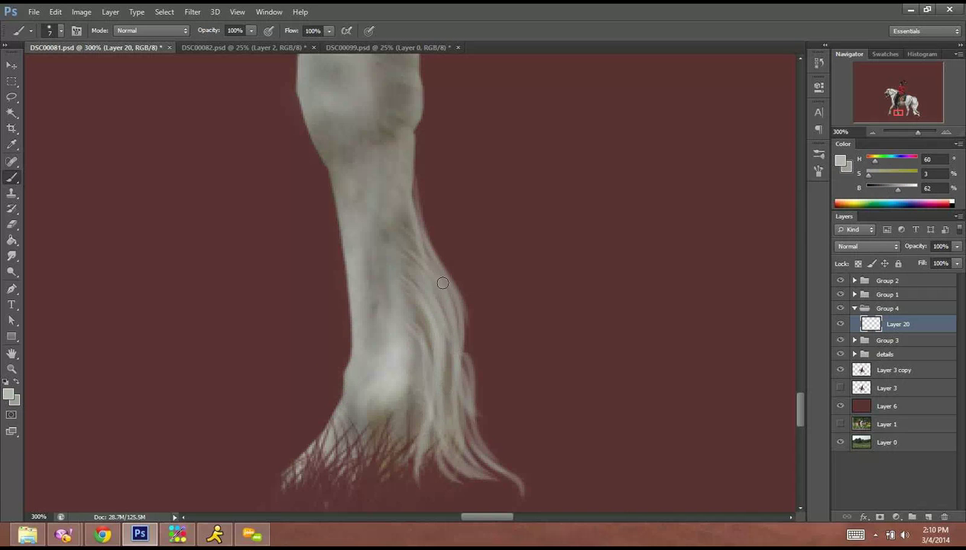
left_click_drag(407, 211, 442, 290)
left_click_drag(407, 255, 452, 360)
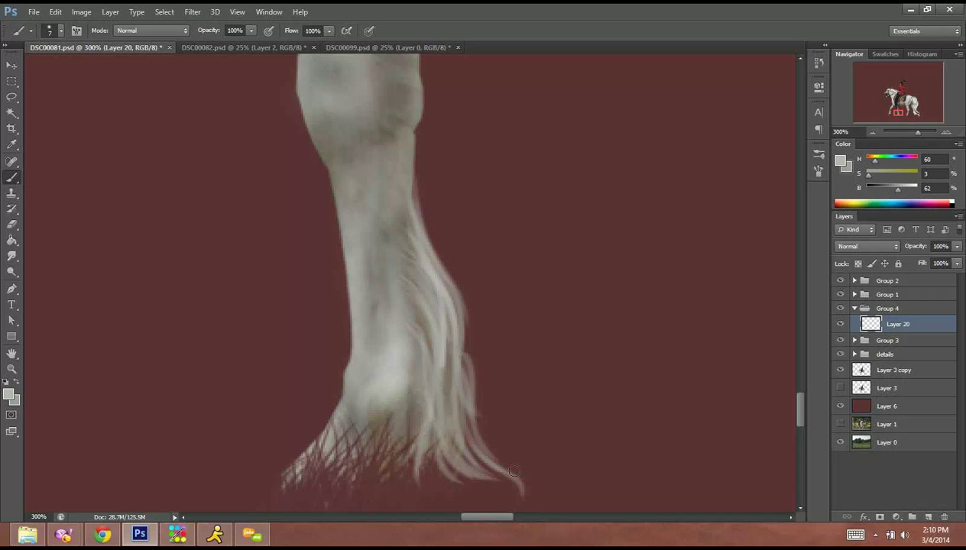
left_click_drag(438, 325, 485, 474)
mouse_move(461, 334)
left_mouse_down()
mouse_move(472, 445)
mouse_move(450, 370)
mouse_move(524, 477)
left_mouse_up()
left_click_drag(454, 410, 532, 494)
Sample grey from the near hind leg and brush the first strands hanging off the back edge of its lower half.
left_click_drag(641, 264, 169, 221)
left_click_drag(651, 281, 466, 240)
left_click(528, 229, "alt")
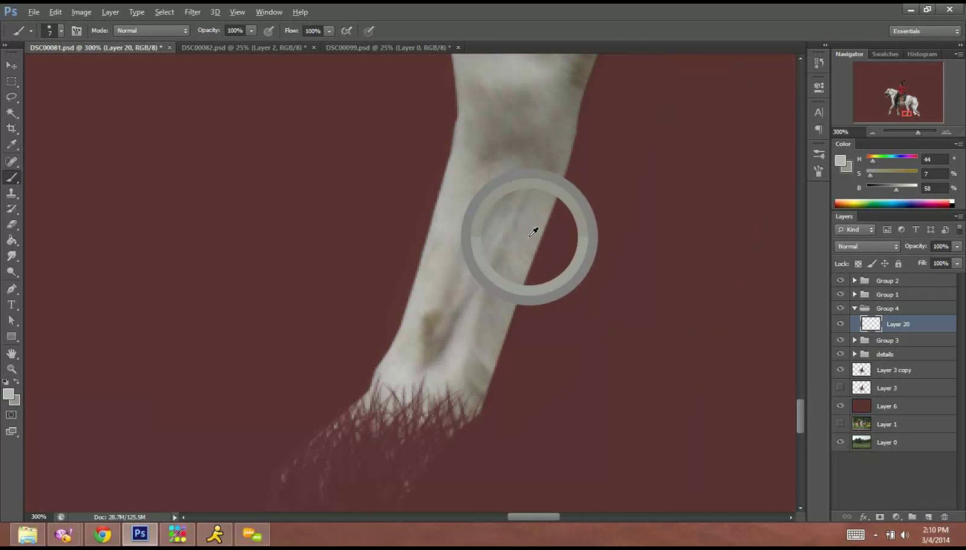
mouse_move(538, 233)
left_mouse_down()
mouse_move(502, 367)
mouse_move(510, 417)
left_mouse_up()
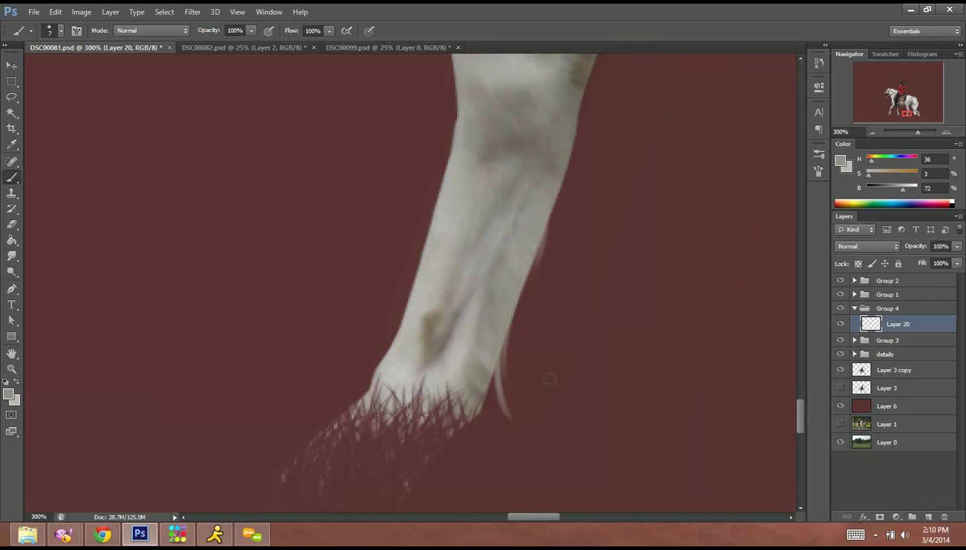
left_click_drag(521, 293, 533, 349)
left_click_drag(521, 284, 546, 387)
left_click_drag(553, 204, 510, 378)
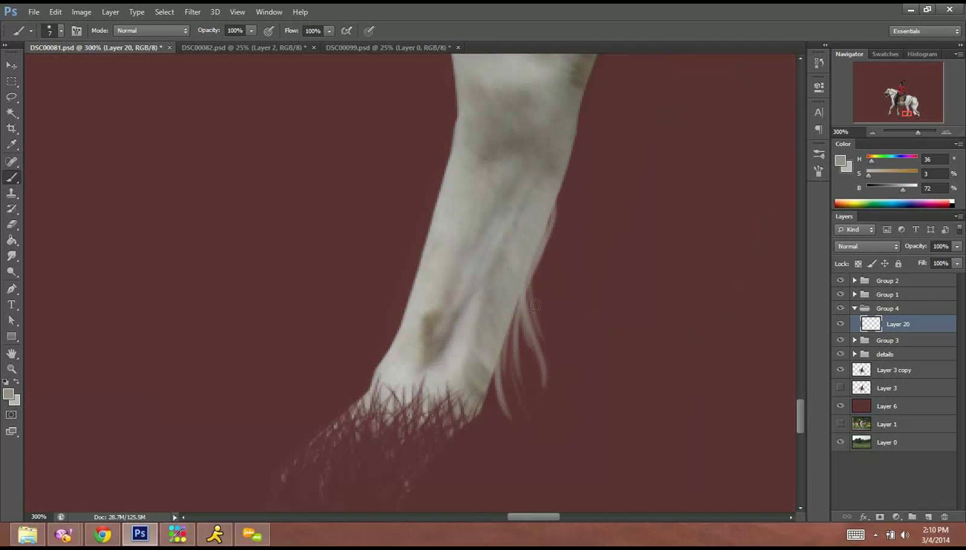
left_click_drag(508, 320, 497, 388)
left_click_drag(512, 283, 450, 451)
left_click_drag(497, 404, 538, 208)
left_click_drag(494, 239, 506, 295)
left_click_drag(486, 262, 503, 359)
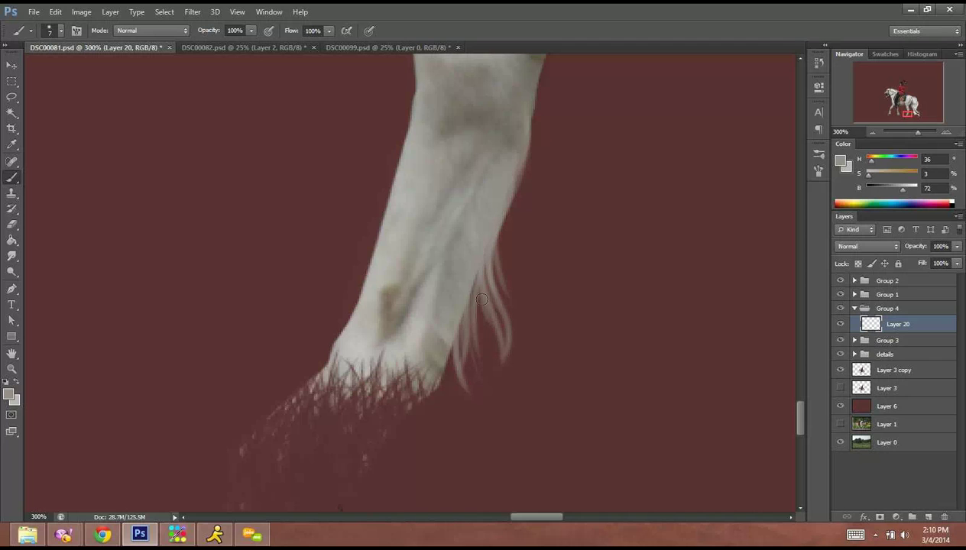
Brush long curved strands from the hind leg's fetlock, sweeping around the heel and out behind the hoof.
mouse_move(481, 280)
left_mouse_down()
mouse_move(460, 361)
mouse_move(435, 402)
left_mouse_up()
left_click_drag(449, 346, 458, 447)
left_click_drag(431, 392, 454, 451)
mouse_move(422, 389)
left_mouse_down()
mouse_move(425, 438)
mouse_move(442, 452)
left_mouse_up()
left_click_drag(399, 422, 444, 459)
mouse_move(410, 406)
left_mouse_down()
mouse_move(444, 402)
mouse_move(498, 460)
left_mouse_up()
mouse_move(436, 377)
left_mouse_down()
mouse_move(468, 455)
mouse_move(471, 442)
left_mouse_up()
left_click_drag(449, 355, 489, 440)
mouse_move(433, 391)
left_mouse_down()
mouse_move(498, 445)
mouse_move(552, 467)
left_mouse_up()
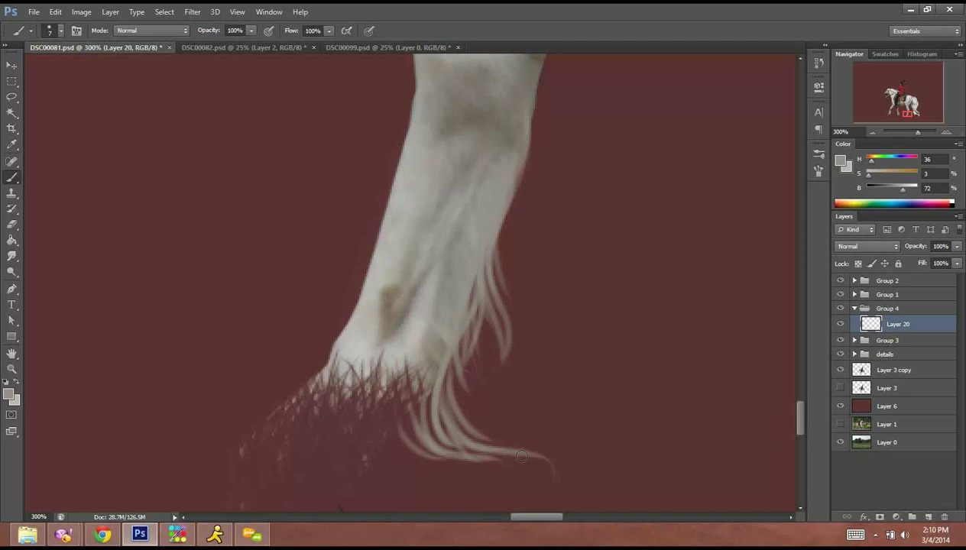
Add flicked-out strands between the upper wisps and the heel curls of the hind leg's feathering.
left_click_drag(487, 329, 454, 392)
left_click_drag(451, 352, 501, 409)
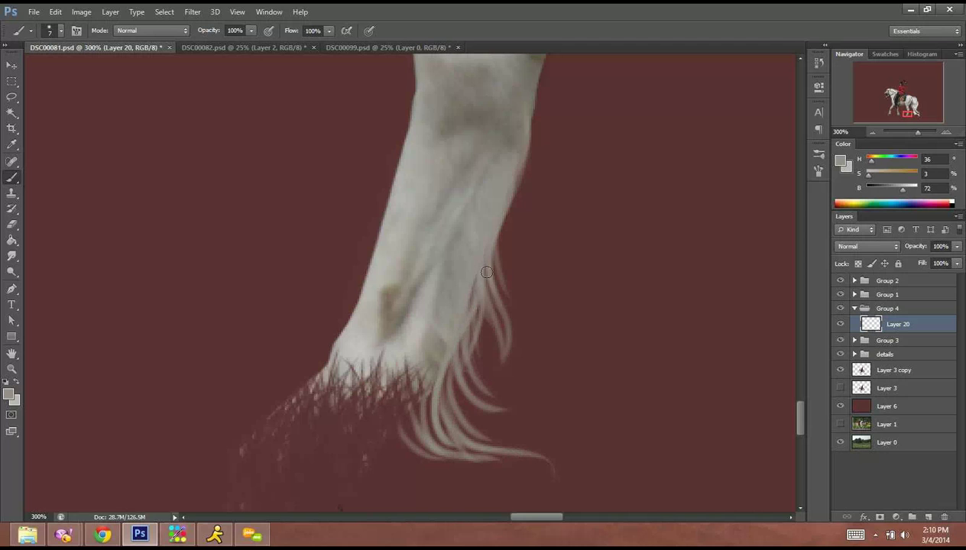
left_click_drag(475, 298, 503, 366)
mouse_move(462, 329)
left_mouse_down()
mouse_move(512, 391)
mouse_move(520, 384)
mouse_move(581, 428)
mouse_move(522, 417)
mouse_move(511, 429)
mouse_move(489, 427)
left_mouse_up()
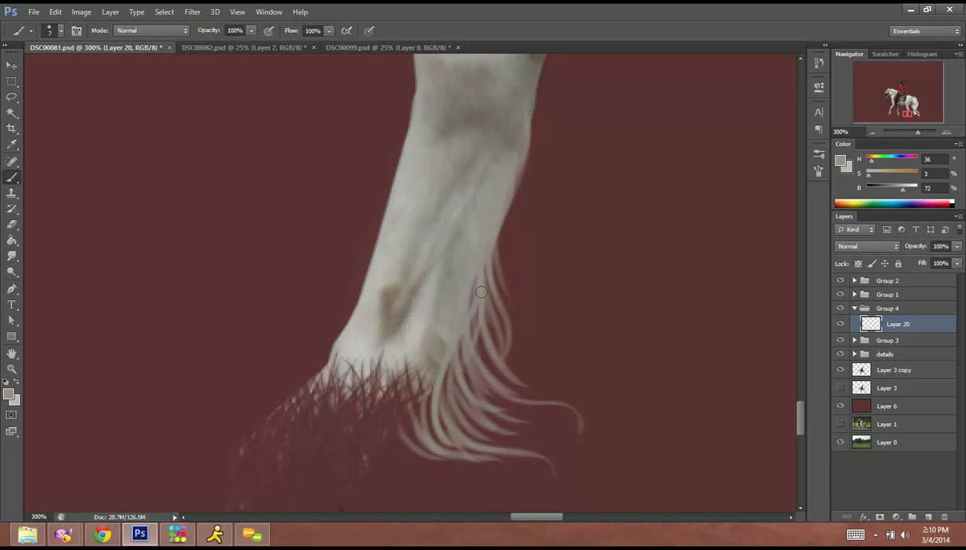
mouse_move(473, 273)
left_mouse_down()
mouse_move(476, 341)
mouse_move(493, 363)
left_mouse_up()
mouse_move(460, 306)
left_mouse_down()
mouse_move(490, 323)
mouse_move(496, 380)
left_mouse_up()
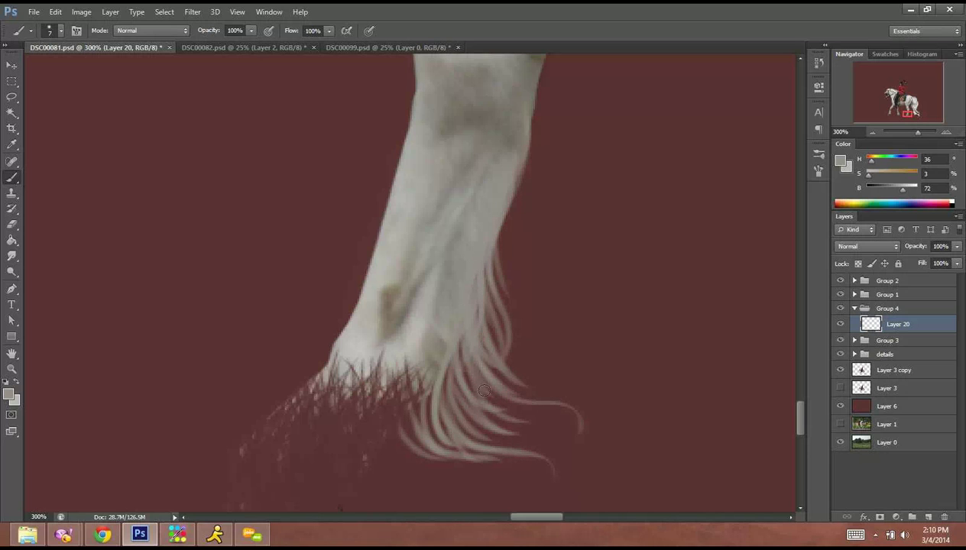
Fill the gaps in the hind leg's feathering with denser strands from mid-leg down to the heel.
mouse_move(470, 326)
left_mouse_down()
mouse_move(503, 415)
mouse_move(498, 409)
left_mouse_up()
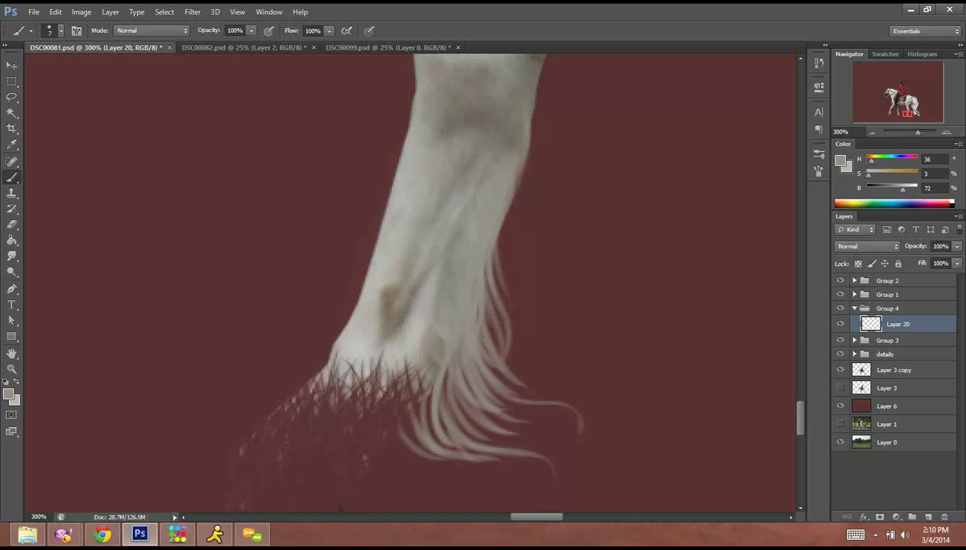
left_click_drag(468, 266, 498, 374)
left_click_drag(457, 291, 503, 398)
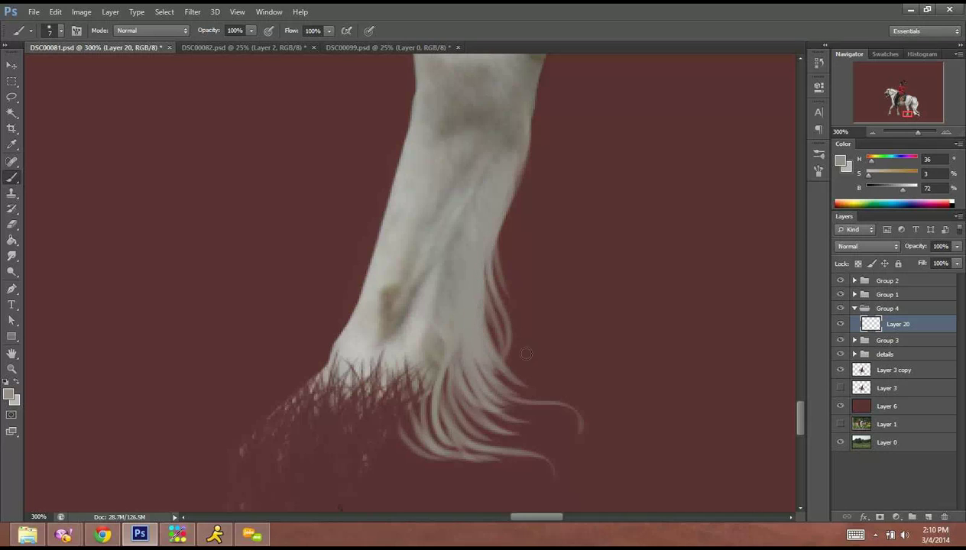
left_click_drag(462, 368, 497, 402)
mouse_move(439, 374)
left_mouse_down()
mouse_move(456, 455)
mouse_move(425, 413)
mouse_move(460, 442)
left_mouse_up()
left_click_drag(415, 401, 472, 452)
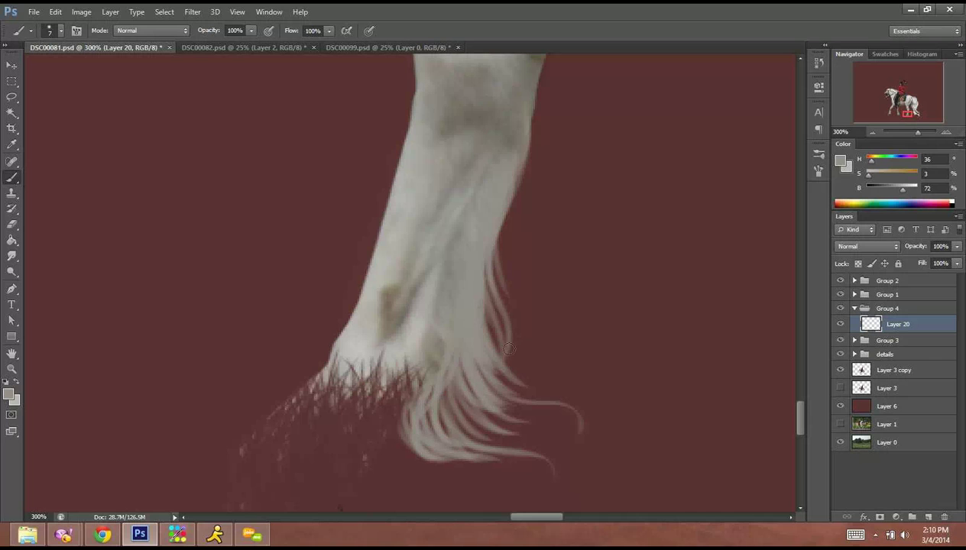
Sample a lighter grey above the hind fetlock and layer strands over the middle and heel curls of the feathering.
left_click(430, 307, "alt")
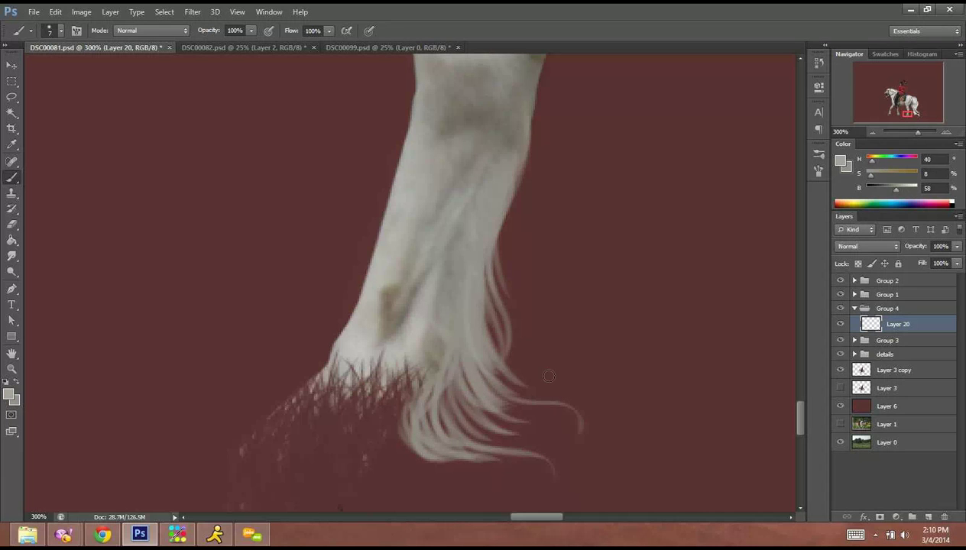
left_click_drag(472, 277, 513, 376)
left_click_drag(466, 314, 544, 415)
left_click_drag(471, 305, 508, 433)
left_click_drag(451, 376, 471, 438)
left_click_drag(451, 359, 474, 441)
mouse_move(426, 380)
left_mouse_down()
mouse_move(427, 397)
mouse_move(481, 453)
left_mouse_up()
left_click_drag(415, 385, 464, 454)
left_click_drag(420, 413, 523, 449)
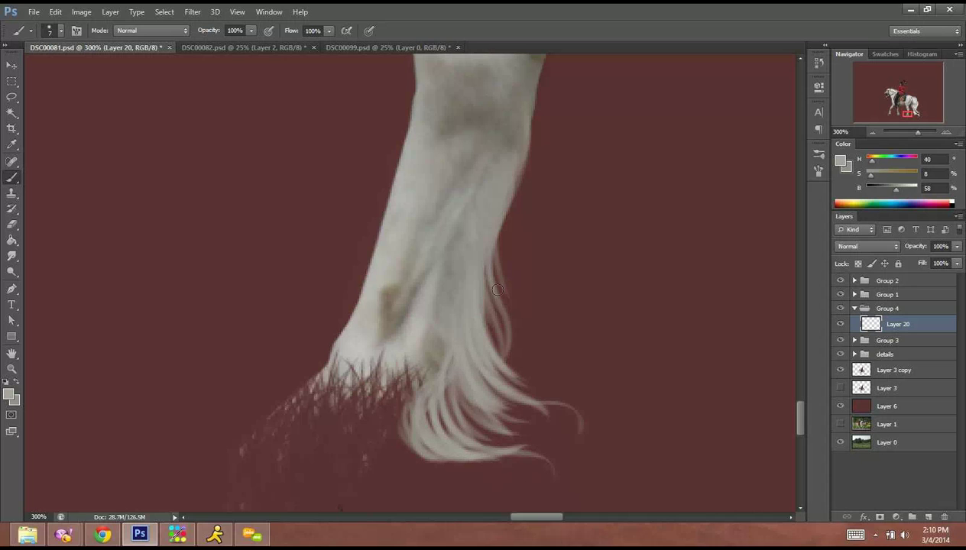
Brush more light strands along the upper back edge of the hind leg's feathering to blend it into the leg.
left_click_drag(497, 290, 501, 328)
mouse_move(484, 264)
left_mouse_down()
mouse_move(502, 355)
mouse_move(492, 358)
left_mouse_up()
left_click_drag(480, 284, 523, 423)
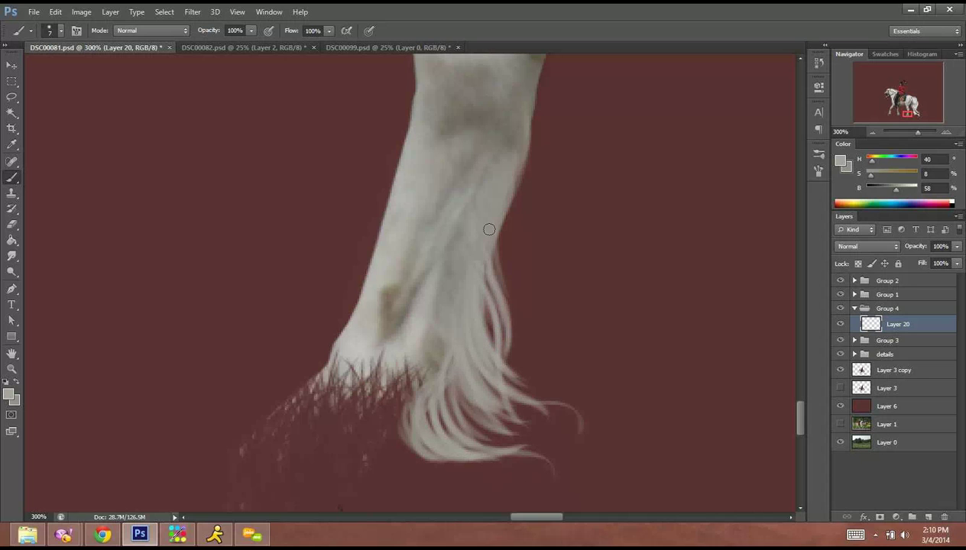
mouse_move(486, 220)
left_mouse_down()
mouse_move(491, 306)
mouse_move(502, 305)
left_mouse_up()
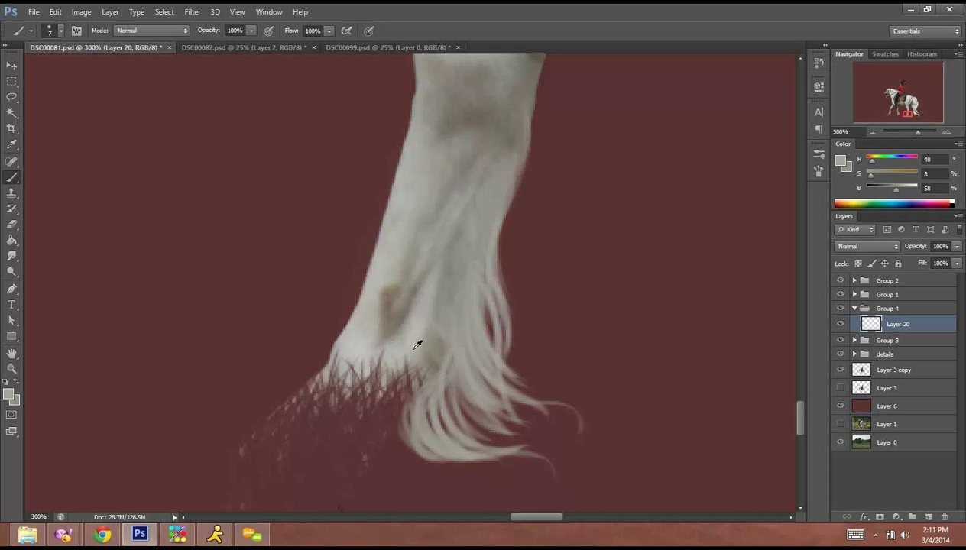
Sample a brighter tone from the front of the hind fetlock and layer highlight strands over the whole hind feathering.
left_click(355, 339, "alt")
left_click_drag(472, 245, 489, 388)
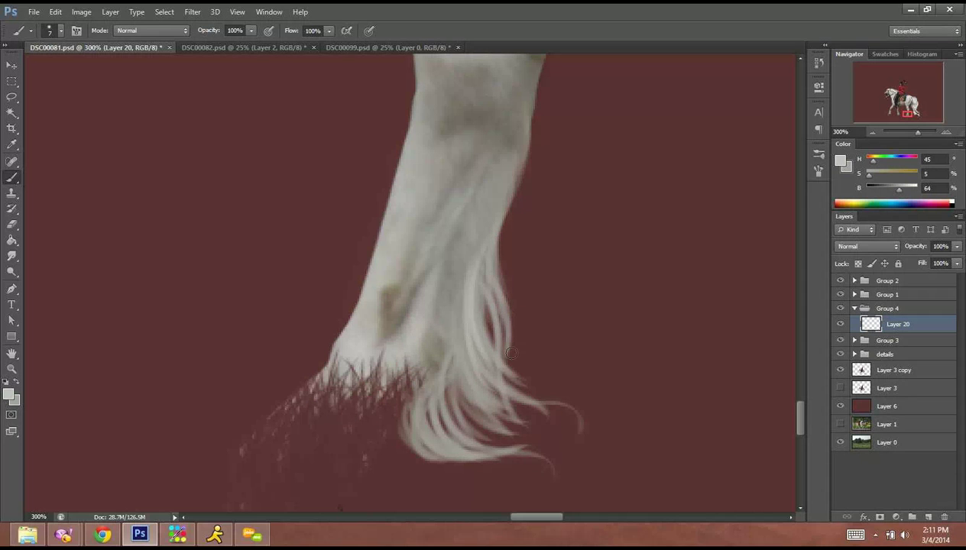
mouse_move(468, 312)
left_mouse_down()
mouse_move(485, 405)
mouse_move(473, 411)
left_mouse_up()
left_click_drag(451, 328, 438, 413)
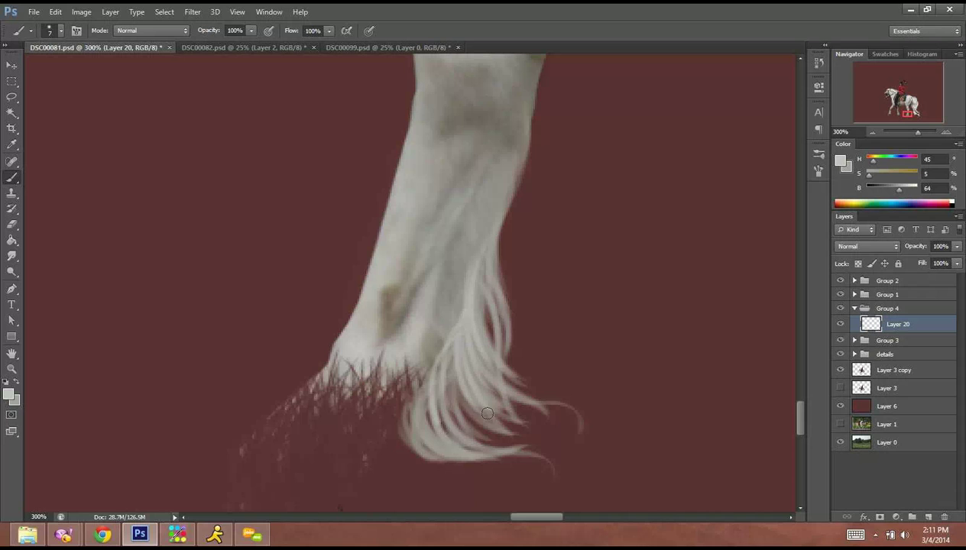
left_click_drag(443, 351, 484, 440)
mouse_move(419, 379)
left_mouse_down()
mouse_move(442, 457)
mouse_move(462, 445)
left_mouse_up()
mouse_move(437, 402)
left_mouse_down()
mouse_move(503, 443)
mouse_move(540, 451)
left_mouse_up()
mouse_move(478, 260)
left_mouse_down()
mouse_move(500, 359)
mouse_move(535, 412)
left_mouse_up()
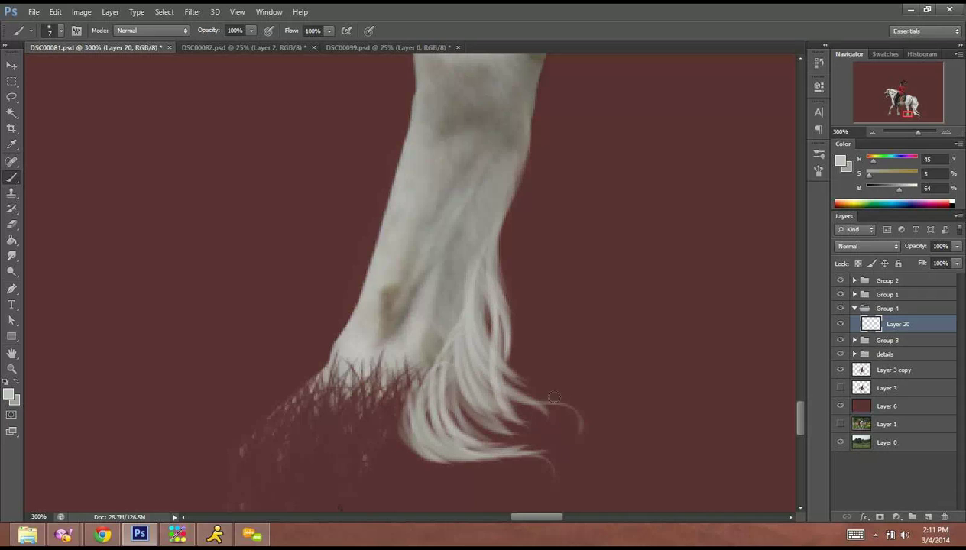
Erase the lower tips of the near hind leg's feathering using the Eraser with the 134 px grass-shaped brush.
left_click_drag(647, 361, 365, 321)
left_click_drag(753, 378, 430, 422)
left_click(874, 132)
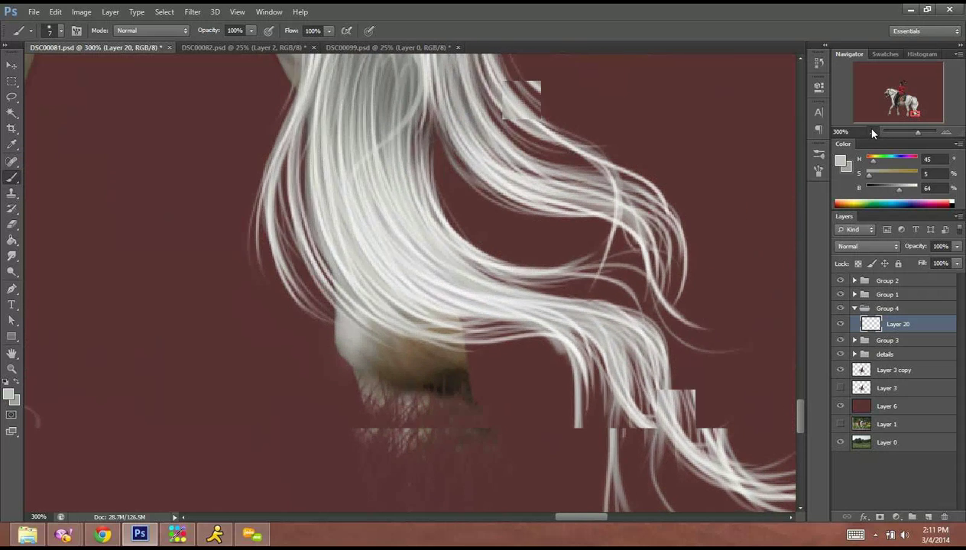
left_click(874, 132)
left_click(874, 132)
left_click(874, 131)
left_click_drag(441, 229, 591, 239)
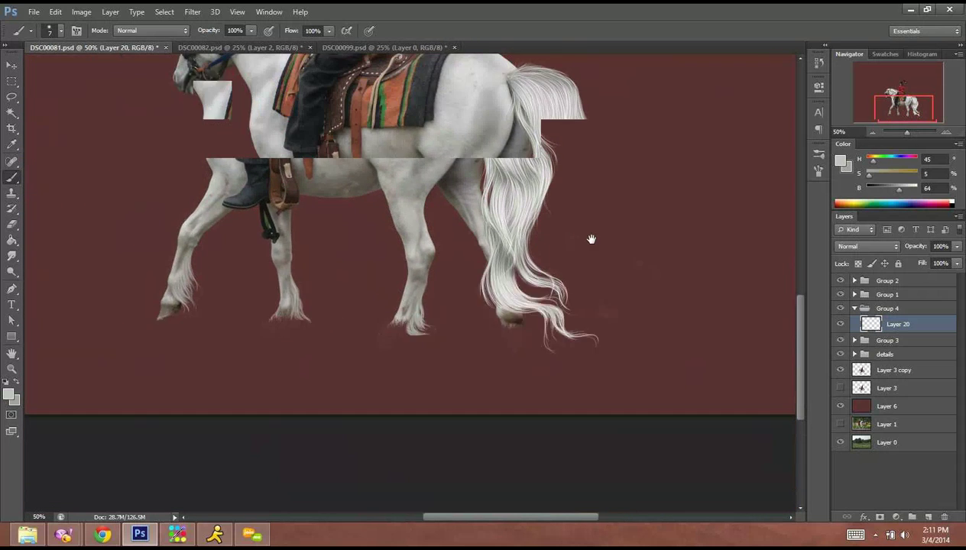
left_click(11, 224)
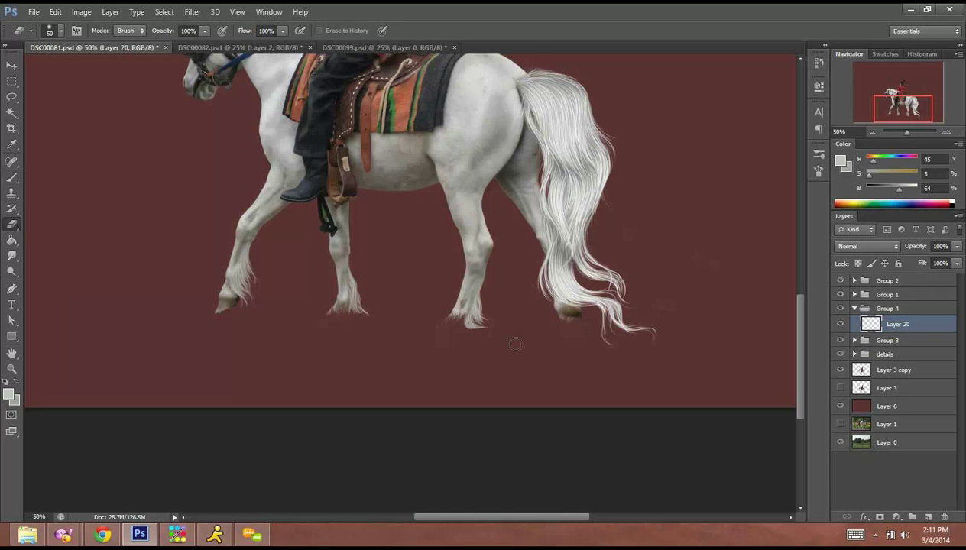
right_click(548, 404)
scroll(641, 476, "down", 5)
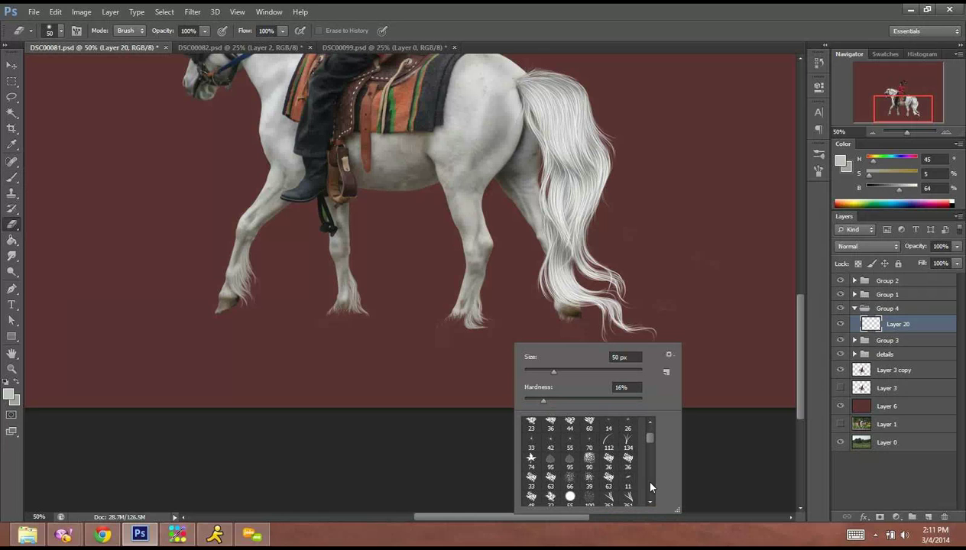
left_click(628, 442)
left_click_drag(468, 324, 462, 325)
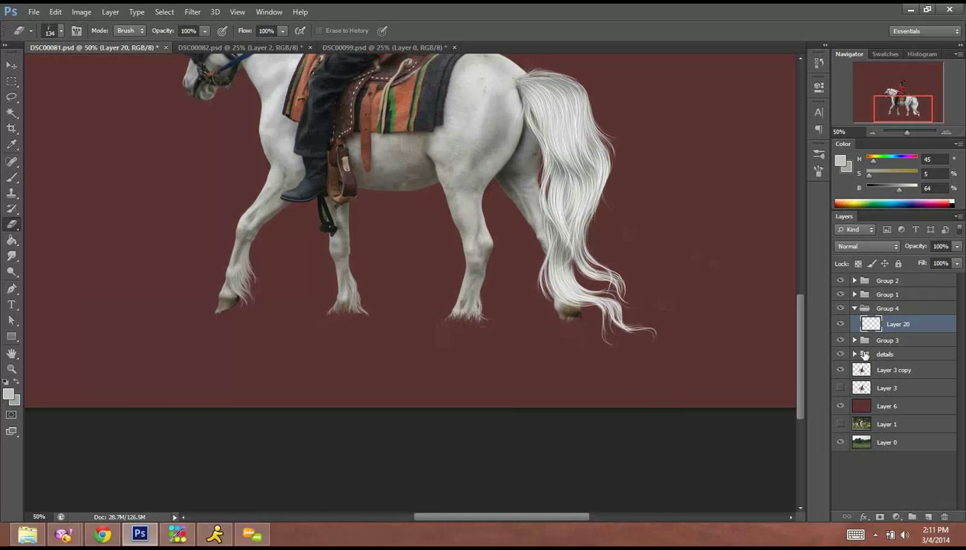
Collapse Group 4, hide Layer 6 to bring back the grass background, view the whole composition and select Group 2.
left_click(855, 309)
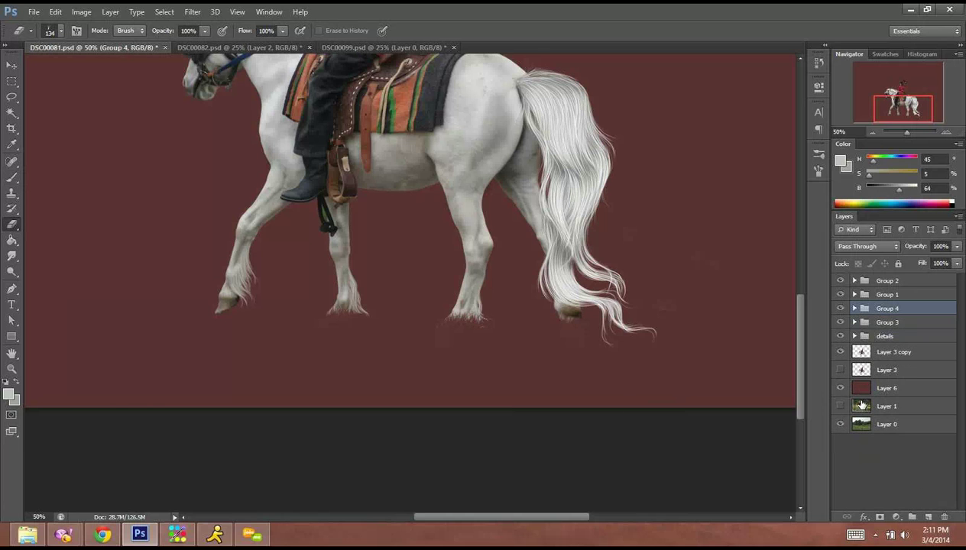
left_click(840, 389)
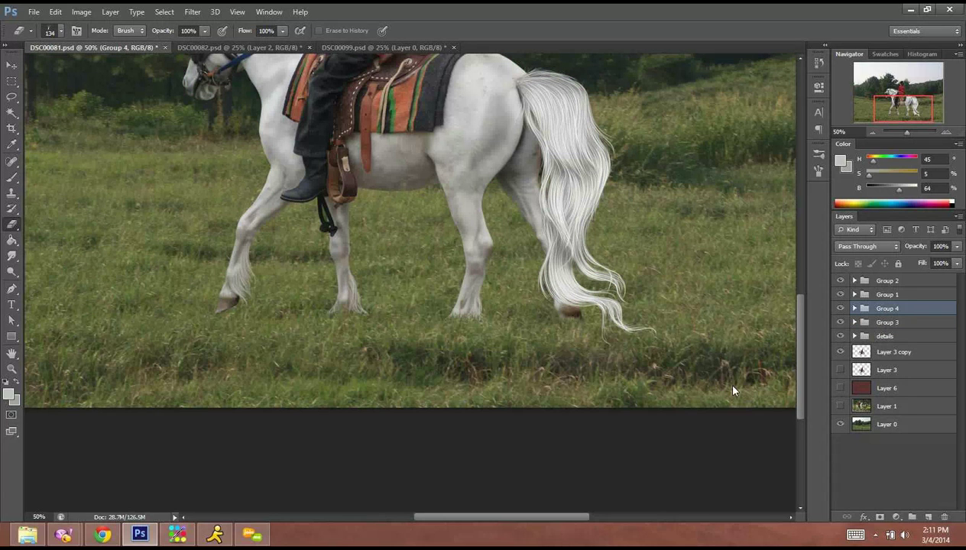
left_click_drag(696, 440, 702, 462)
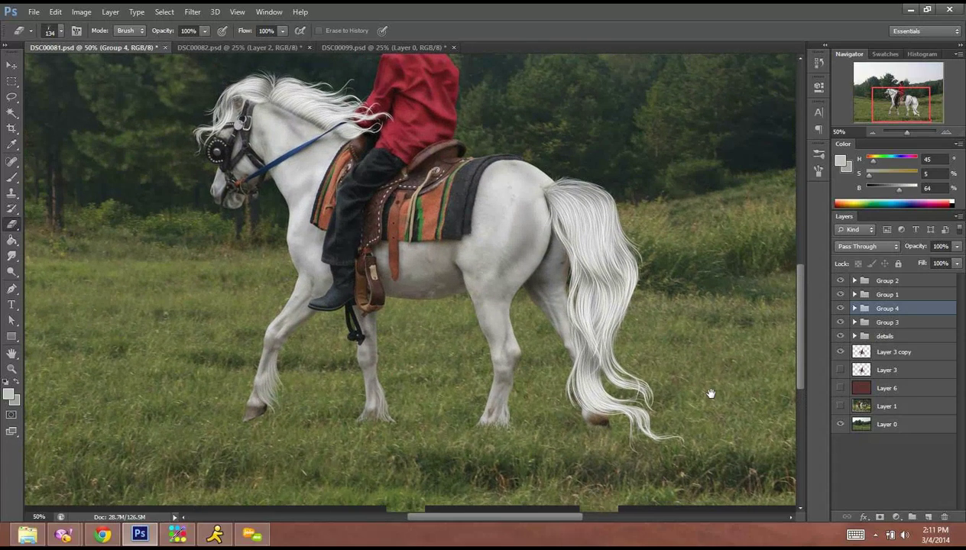
left_click(872, 133)
left_click(872, 132)
left_click(872, 132)
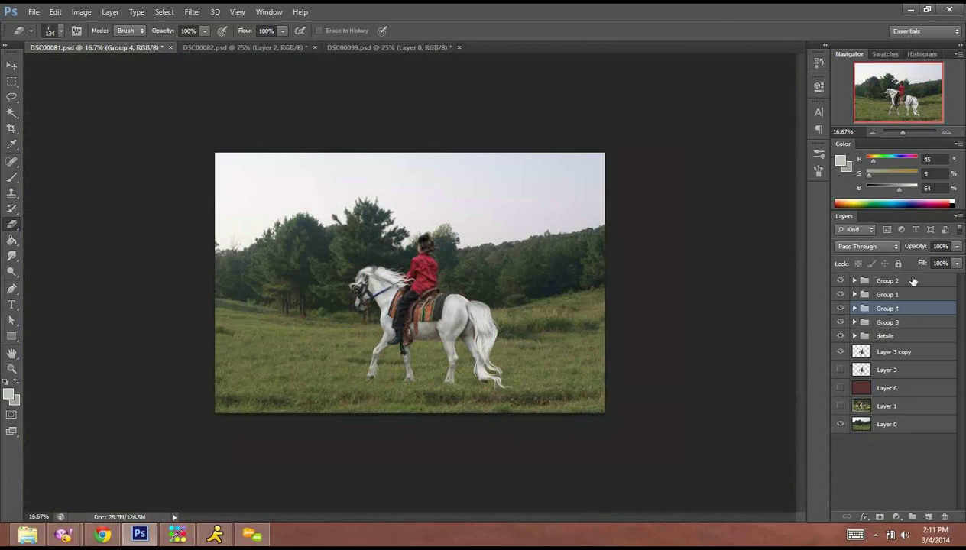
left_click(912, 285)
left_click(342, 423)
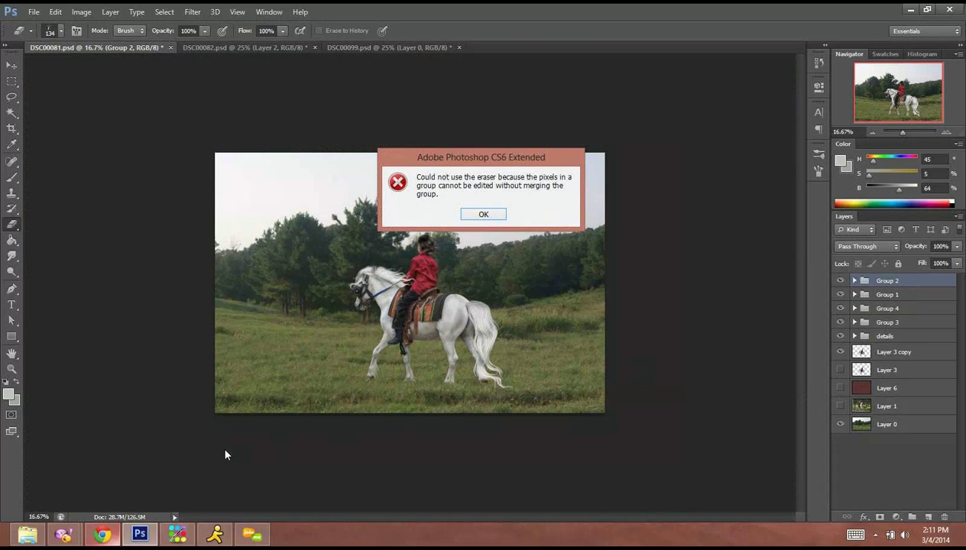
left_click(503, 214)
Switch to Chrome, close the Sta.sh page and look through the Photography 2013 gallery for a usable background photo.
left_click(102, 534)
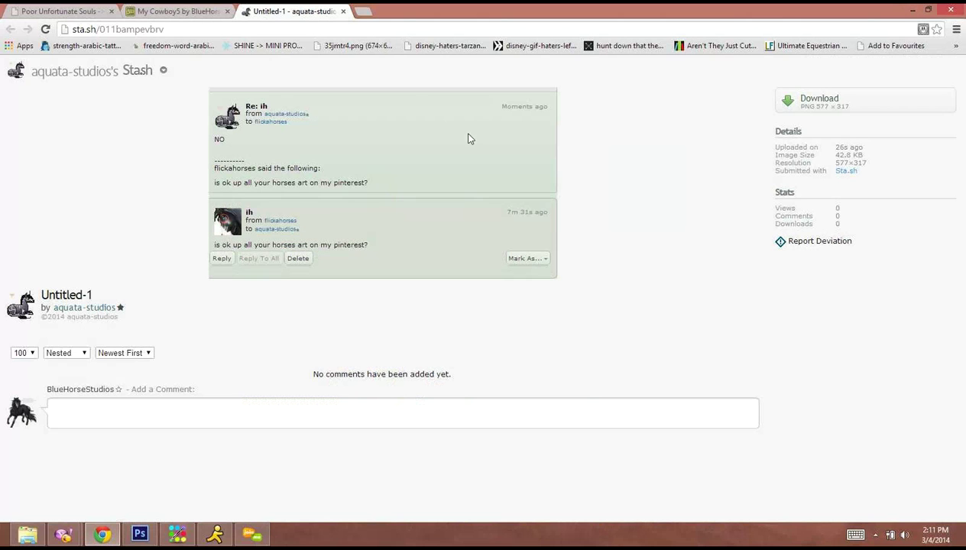
left_click(344, 13)
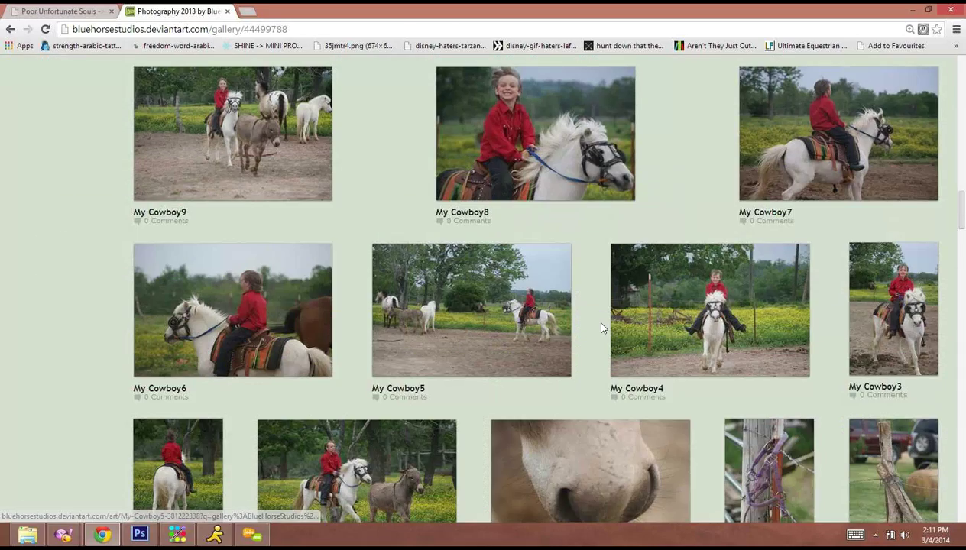
scroll(592, 361, "up", 2)
scroll(591, 361, "down", 10)
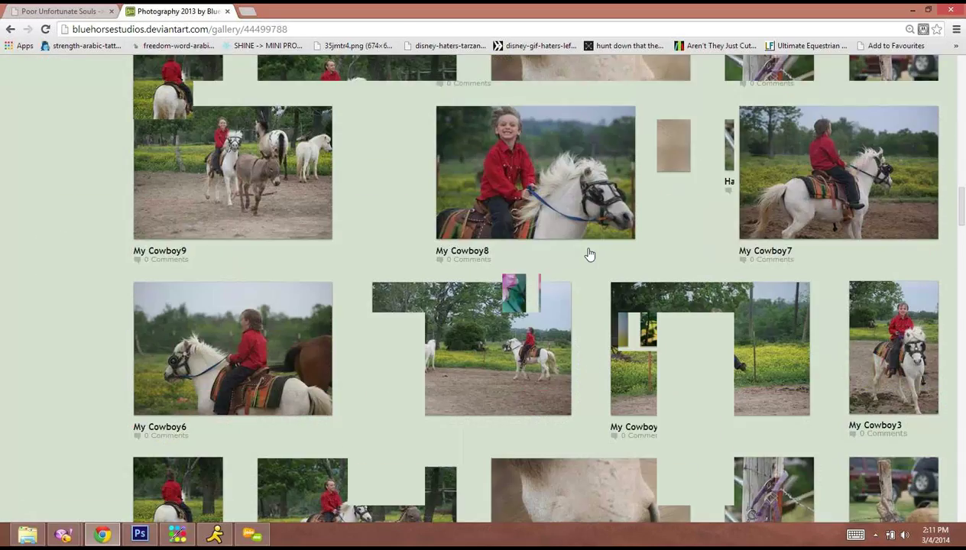
scroll(589, 254, "down", 15)
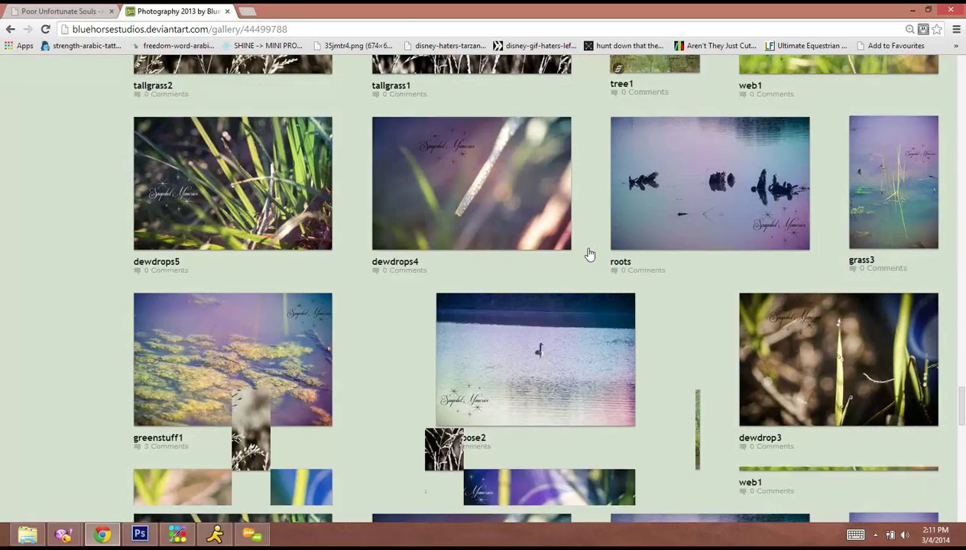
scroll(570, 367, "up", 15)
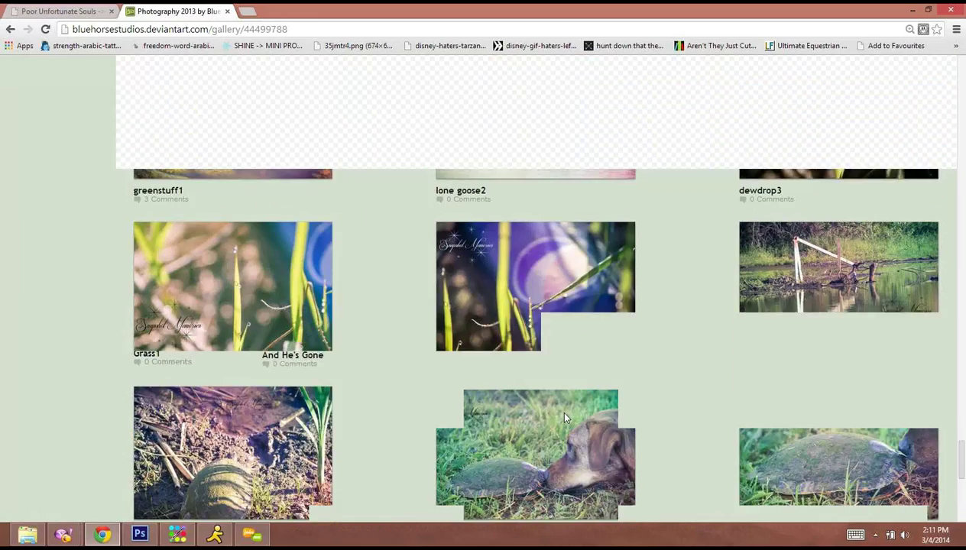
scroll(586, 419, "up", 20)
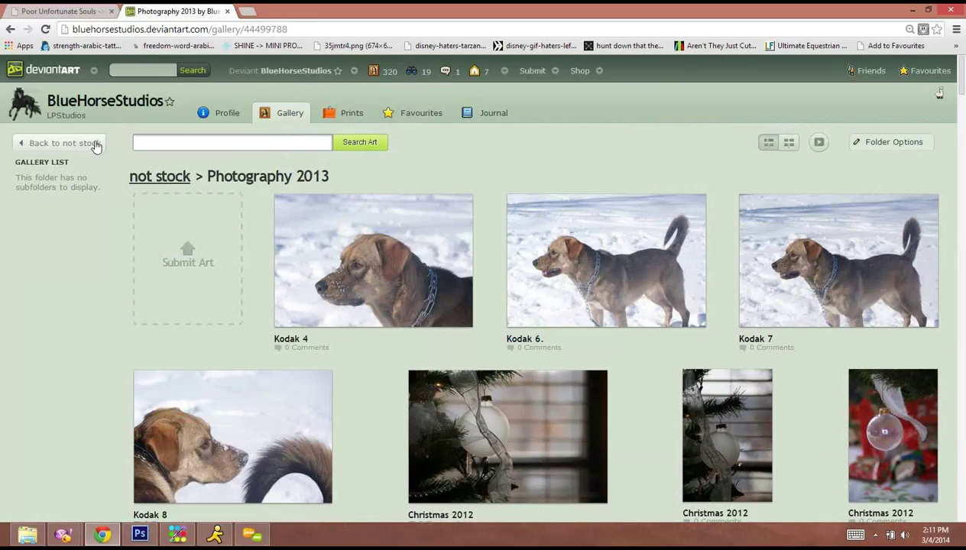
Go back to the "not stock" gallery folder and look through its photos for a suitable background.
left_click(64, 143)
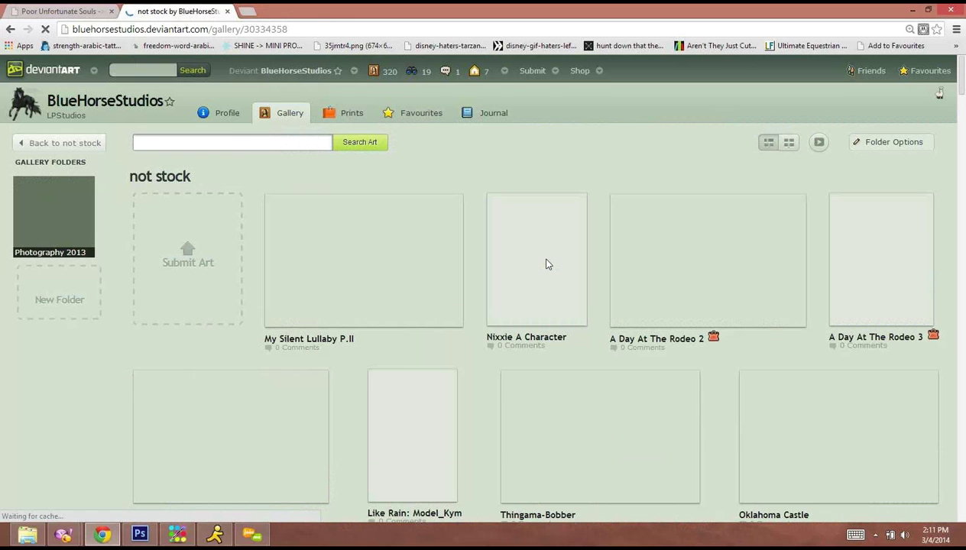
scroll(582, 394, "down", 10)
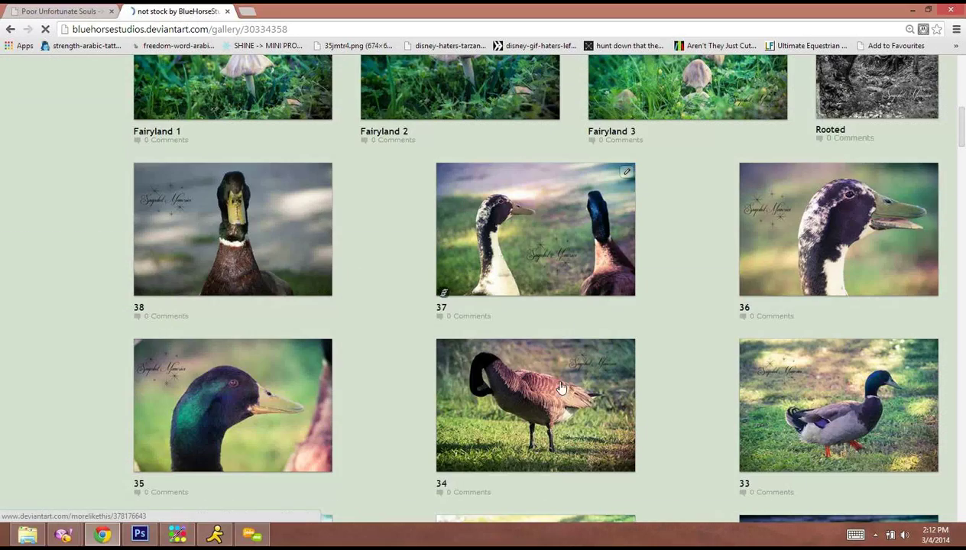
scroll(579, 313, "down", 9)
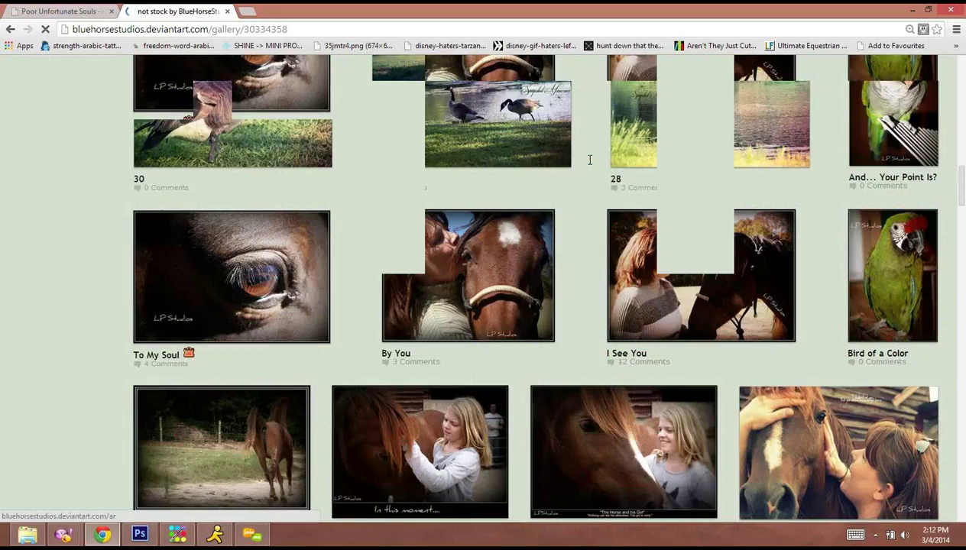
scroll(585, 168, "down", 10)
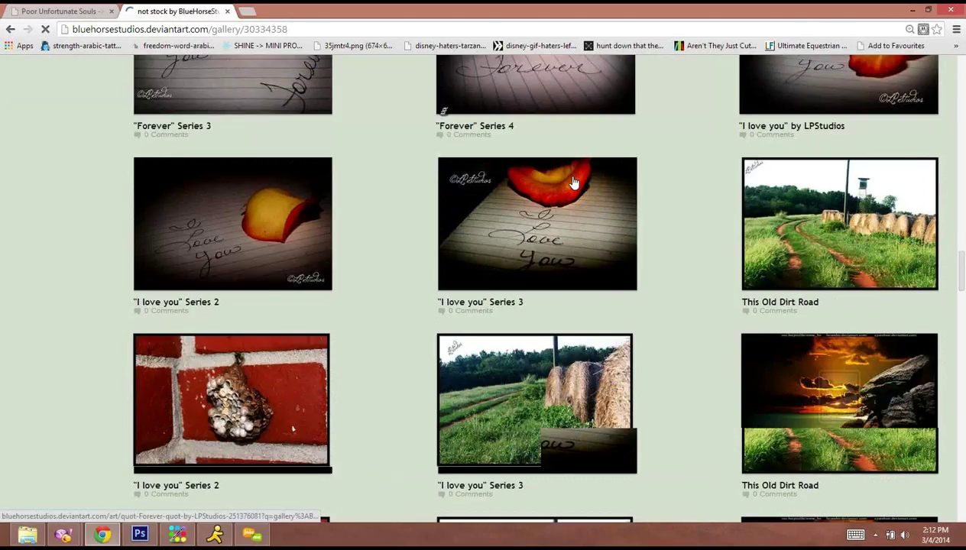
scroll(574, 183, "down", 12)
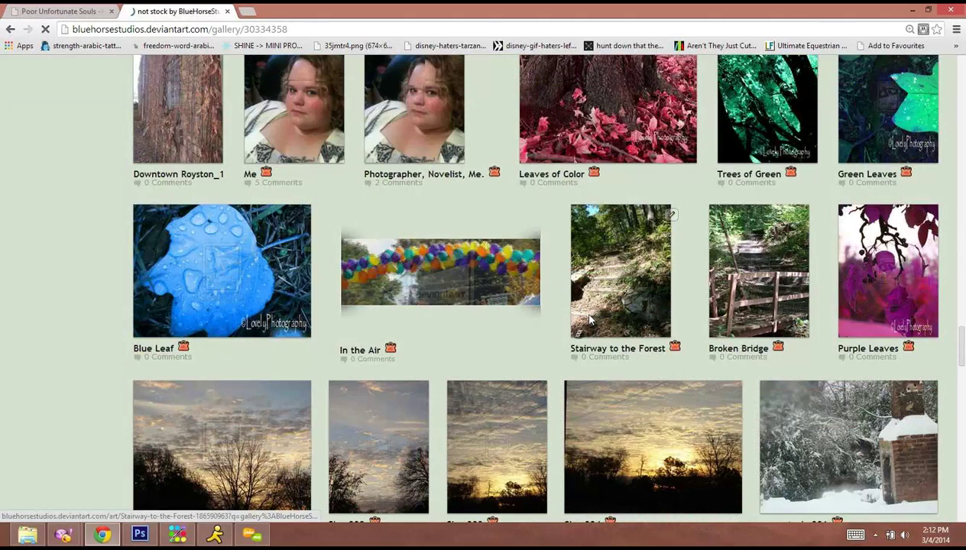
scroll(589, 320, "down", 8)
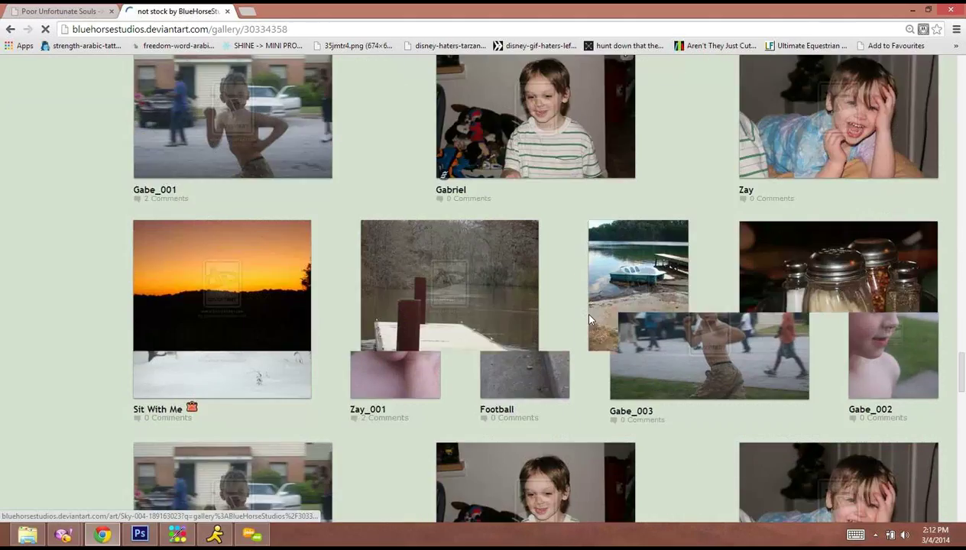
scroll(589, 319, "up", 10)
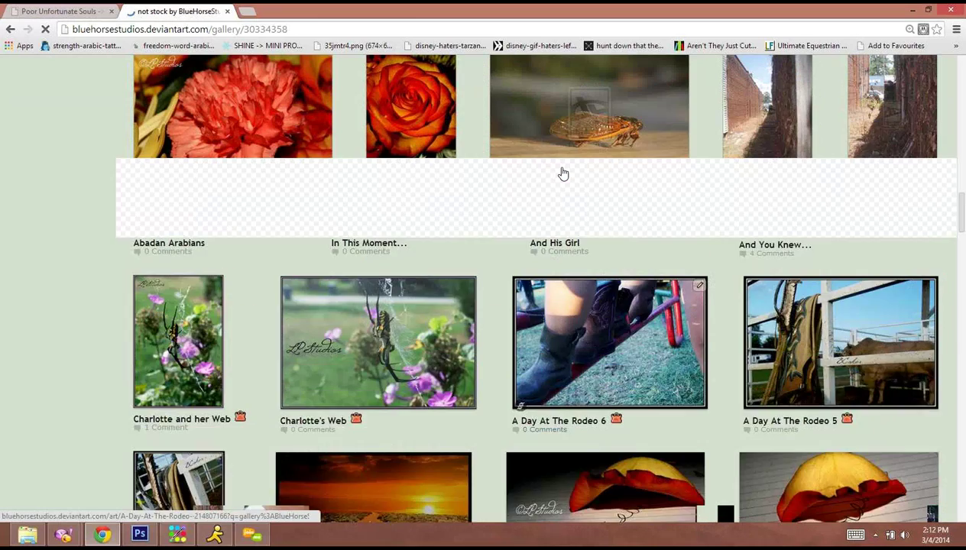
scroll(563, 175, "up", 10)
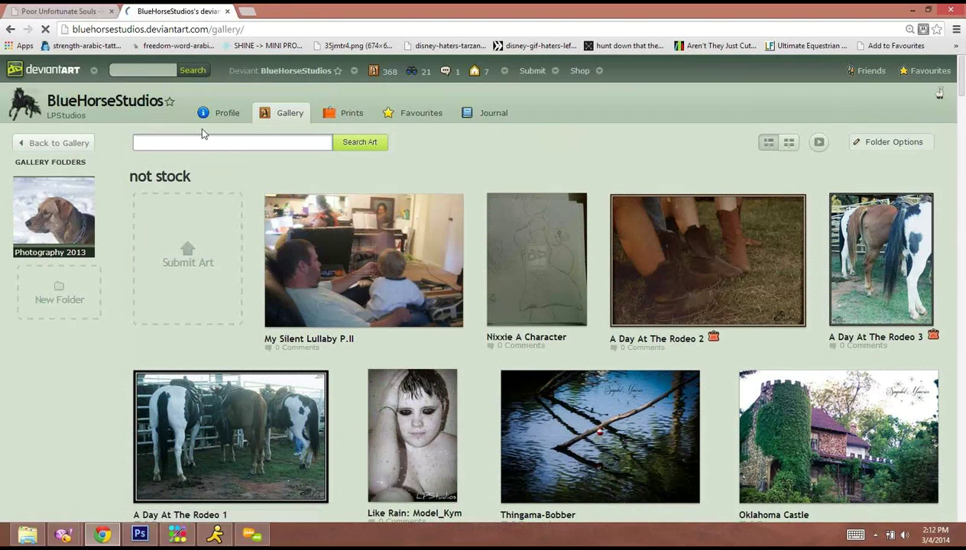
Open the Sky_006 sunset photo from the Stock gallery folder at full size and copy the image.
scroll(247, 260, "down", 1)
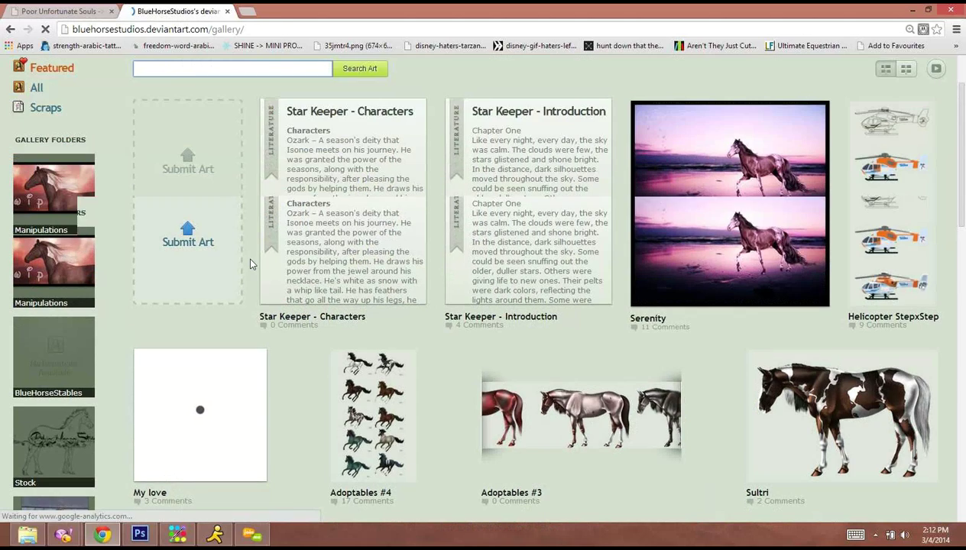
scroll(250, 263, "down", 5)
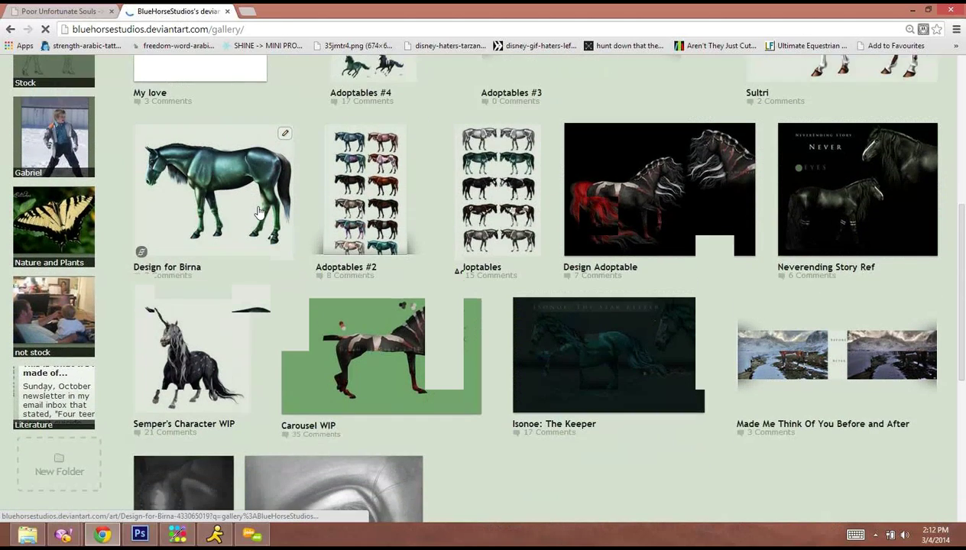
scroll(99, 261, "up", 3)
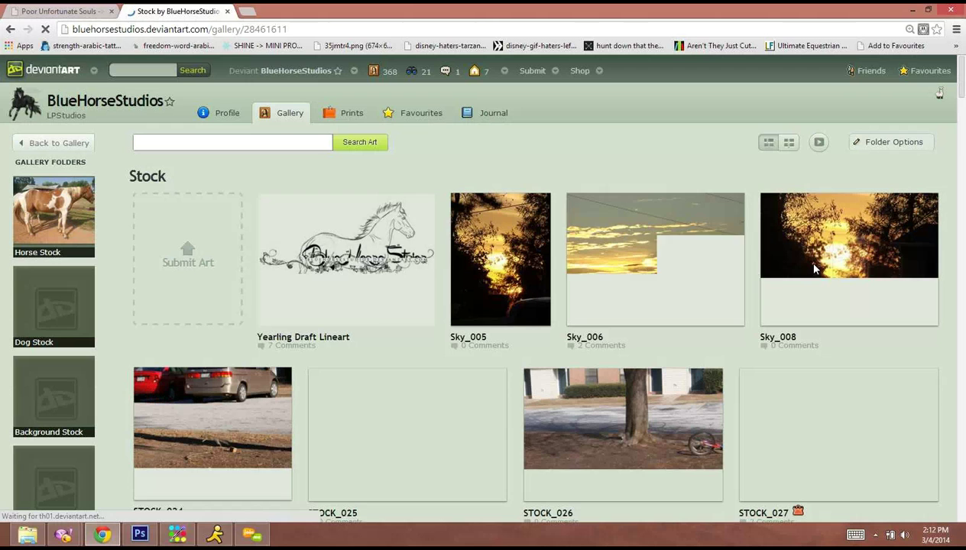
left_click(686, 262)
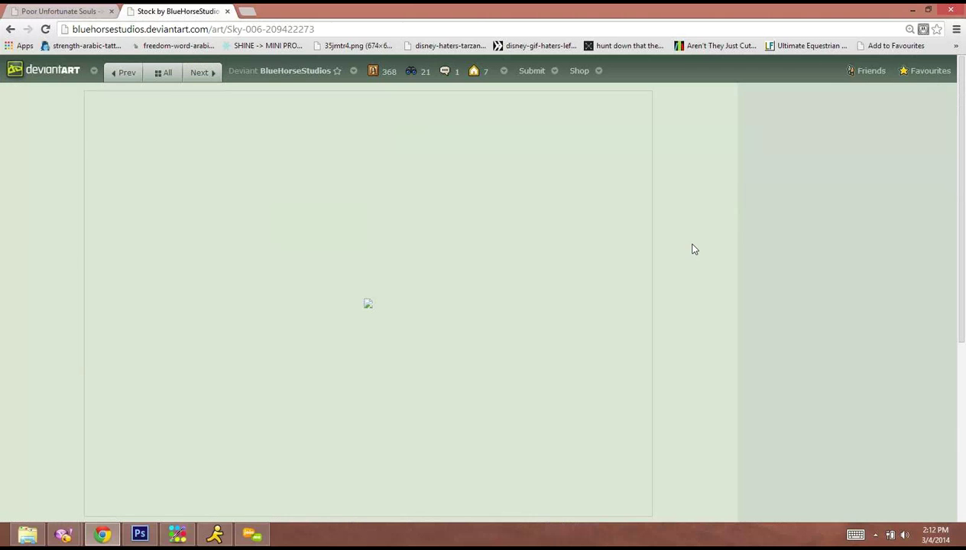
left_click(830, 317)
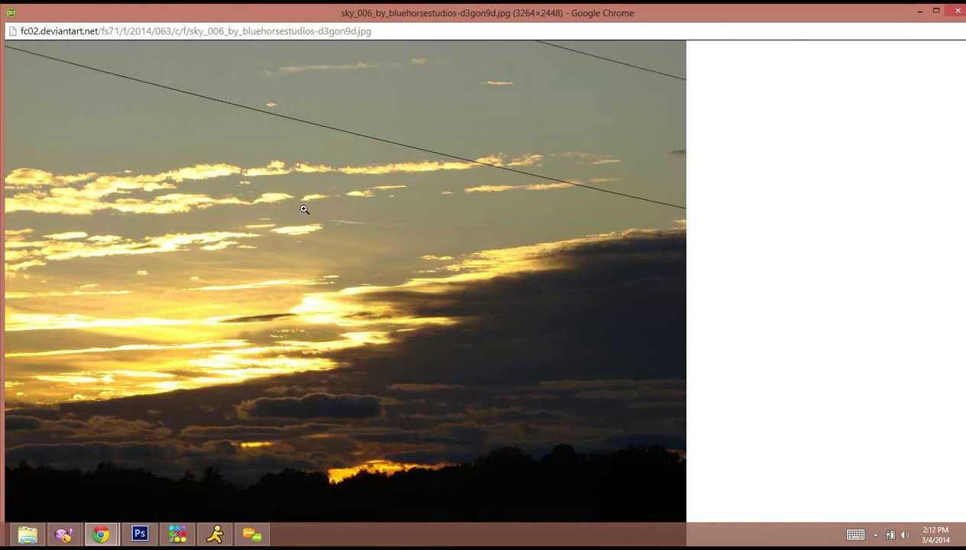
right_click(304, 212)
left_click(329, 244)
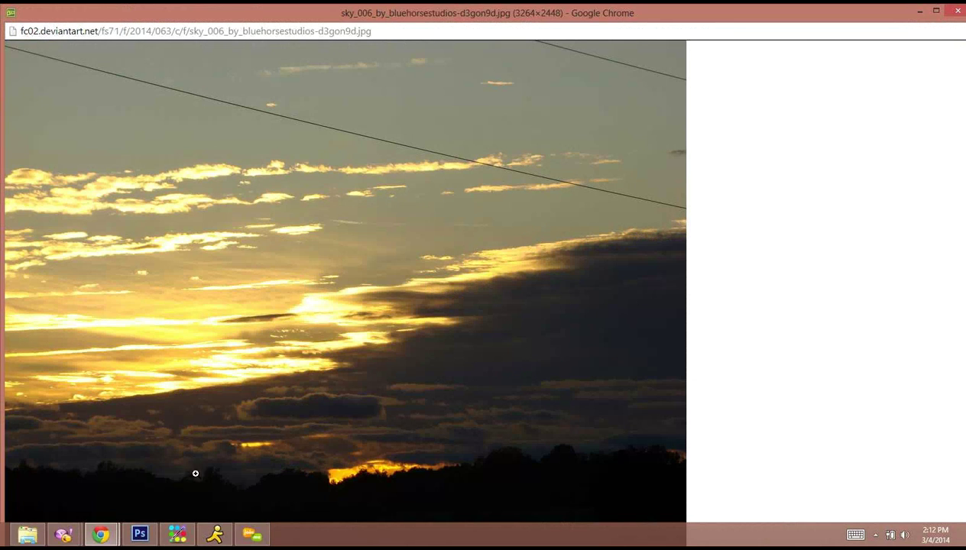
Switch to Photoshop and paste the copied sunset sky directly above Layer 0 in DSC00081.psd.
left_click(139, 534)
left_click(866, 424)
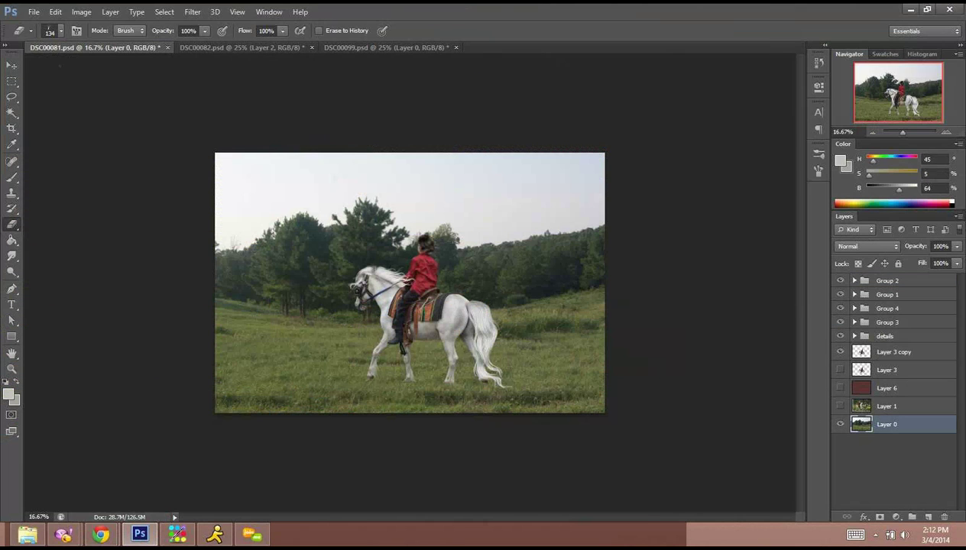
left_click(54, 17)
left_click(100, 114)
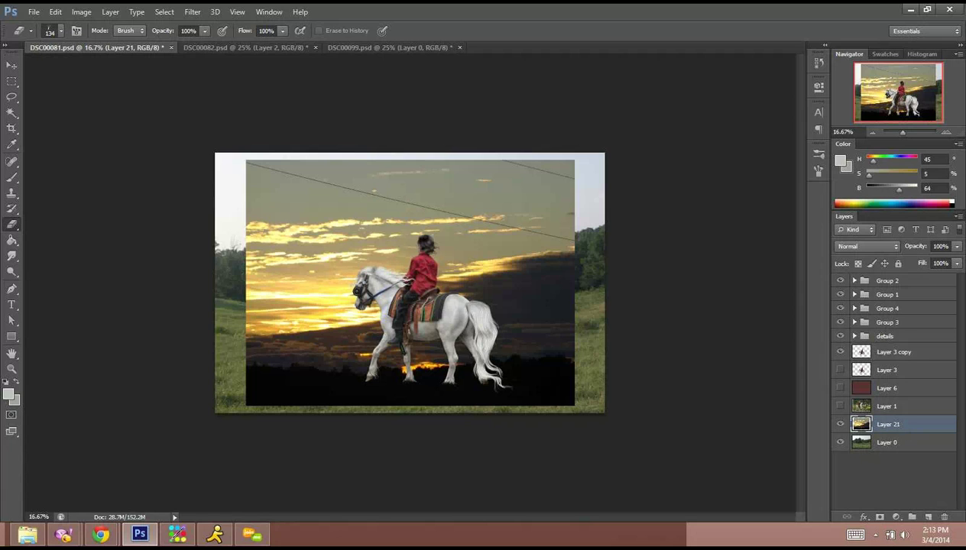
Scale up the pasted sunset sky proportionally to span the canvas width and shift it up to uncover the foreground grass.
left_click(12, 65)
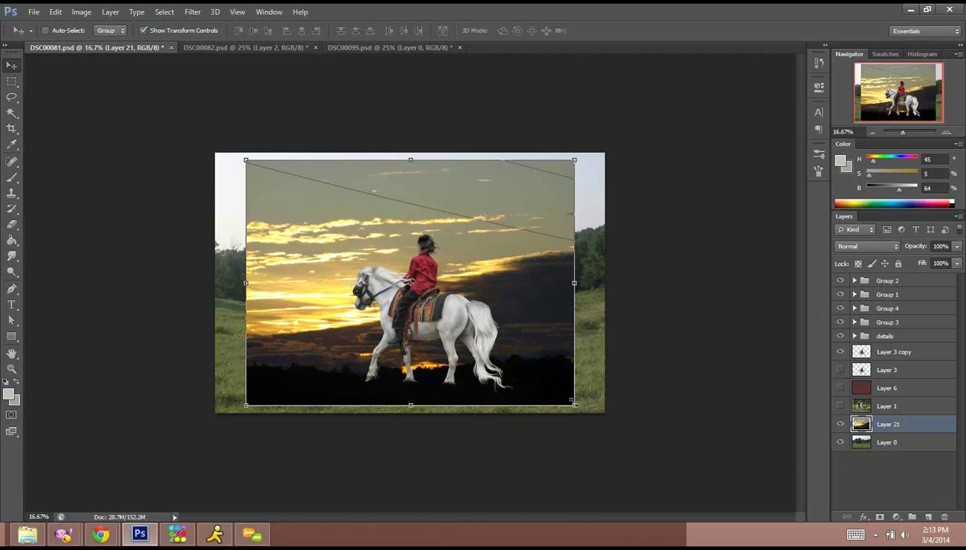
left_click_drag(603, 425, 646, 444)
left_click_drag(541, 341, 522, 261)
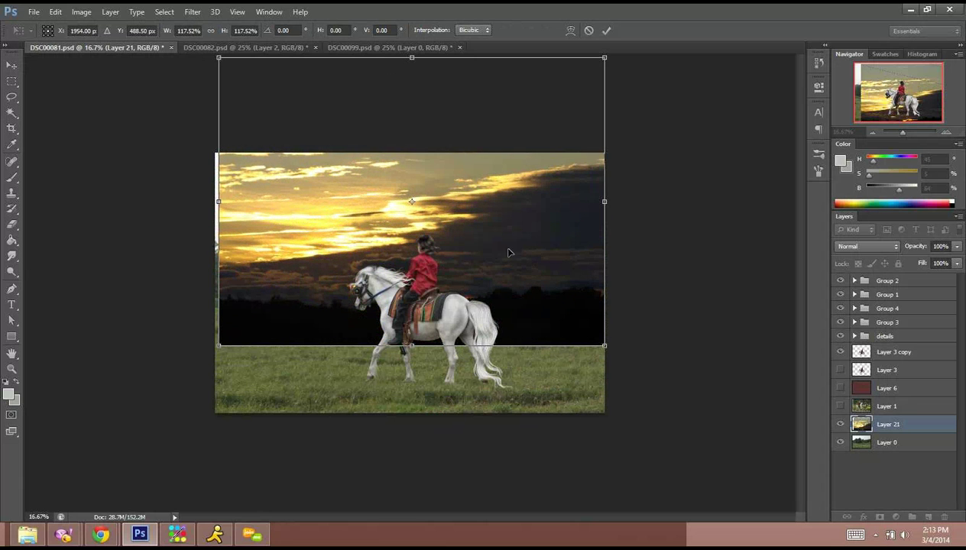
left_click_drag(211, 356, 211, 343)
left_click_drag(306, 280, 302, 275)
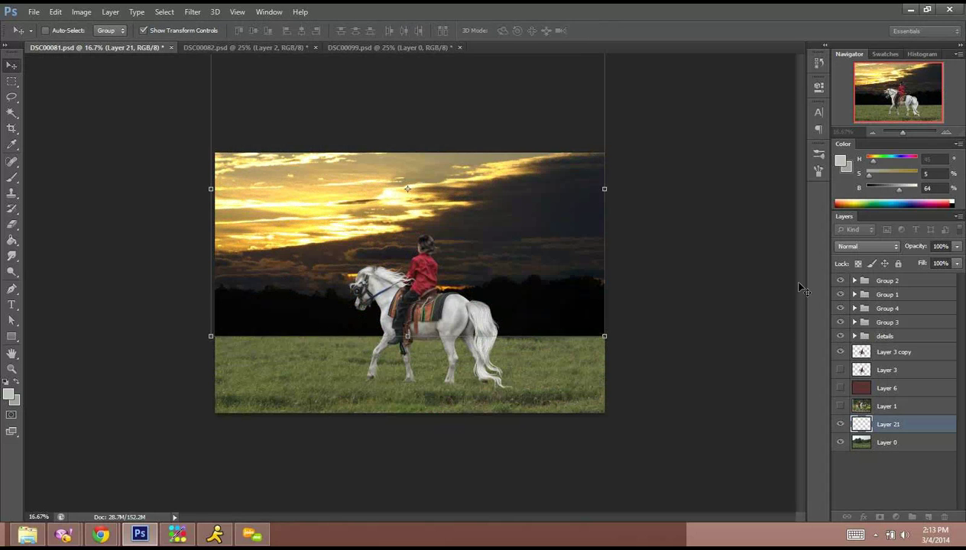
Place the sunset sky Layer 21 beneath Layer 0 and add a layer mask to Layer 0.
left_click_drag(889, 425, 906, 448)
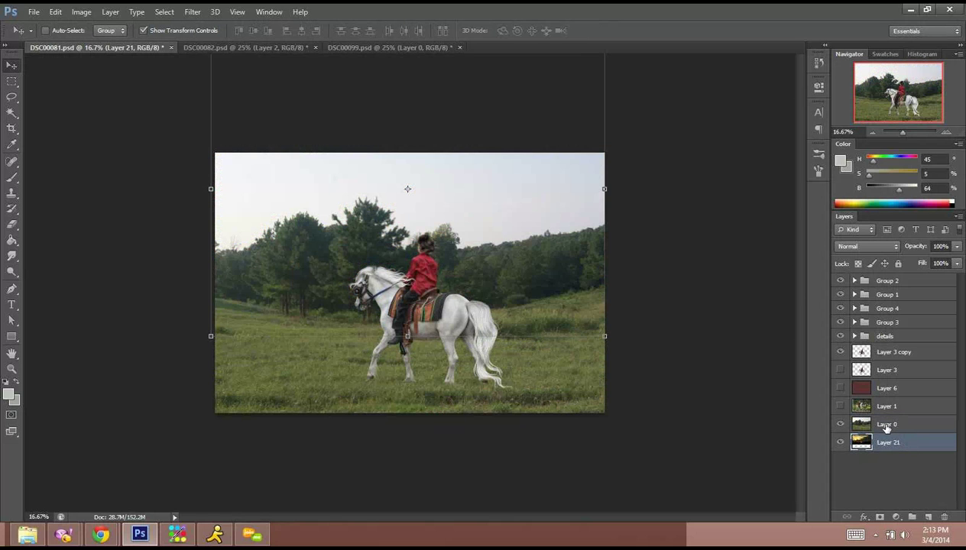
left_click(886, 427)
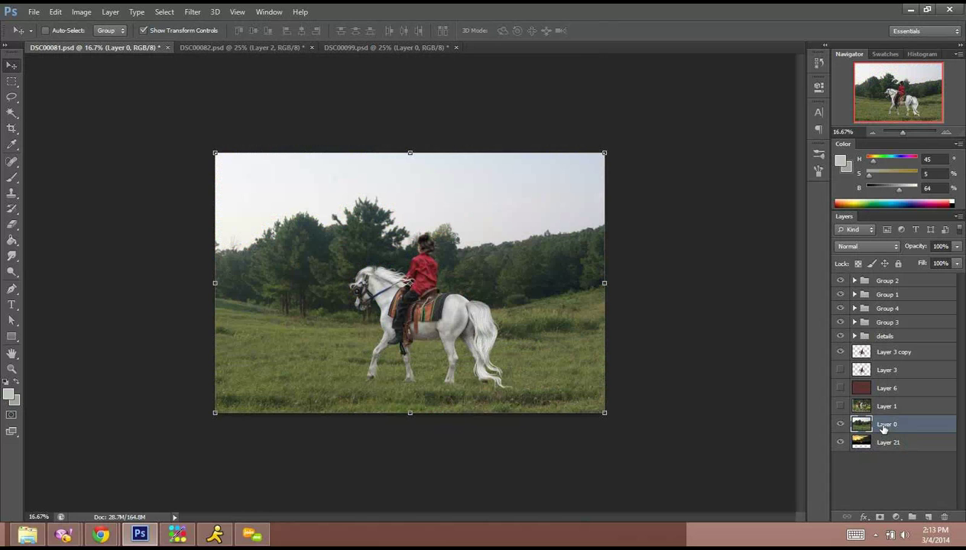
left_click(882, 519)
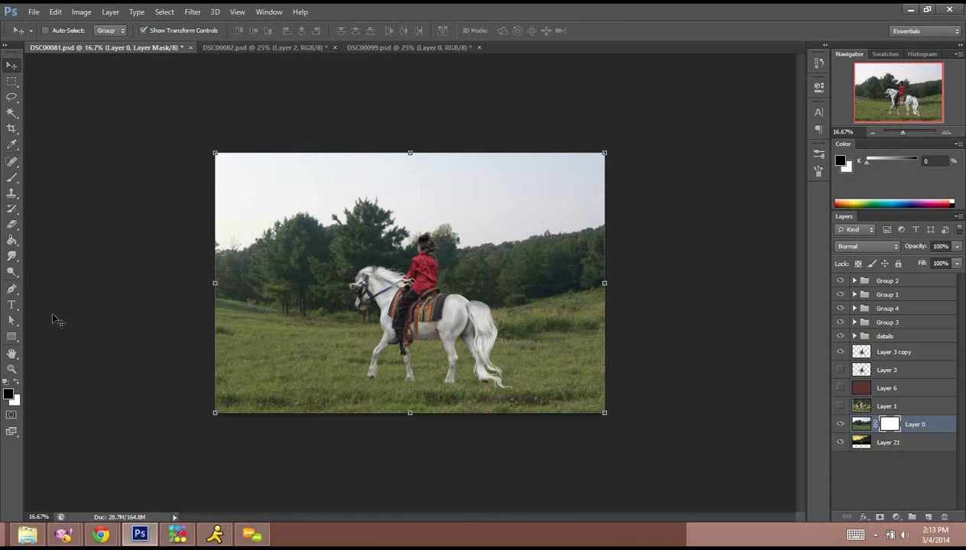
Paint black on Layer 0's mask over the pale sky with the Brush at 31 px and 121 px to reveal patches of sunset.
left_click(11, 177)
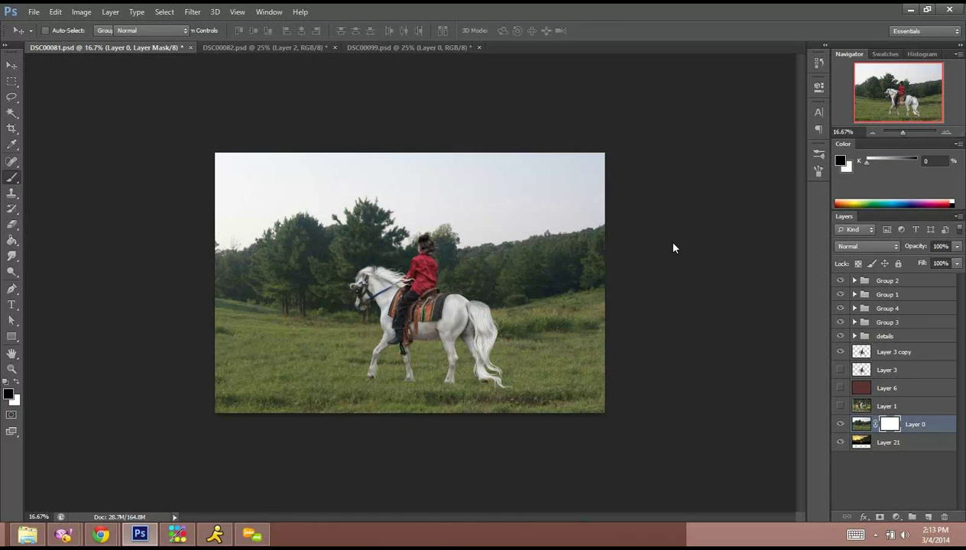
left_click(946, 132)
left_click(946, 132)
left_click(945, 132)
left_click(947, 134)
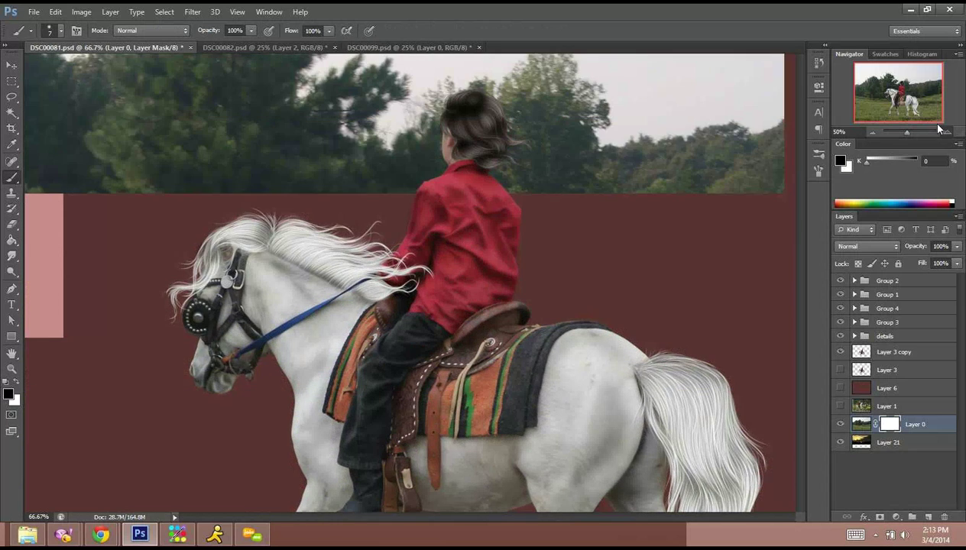
left_click_drag(493, 267, 494, 396)
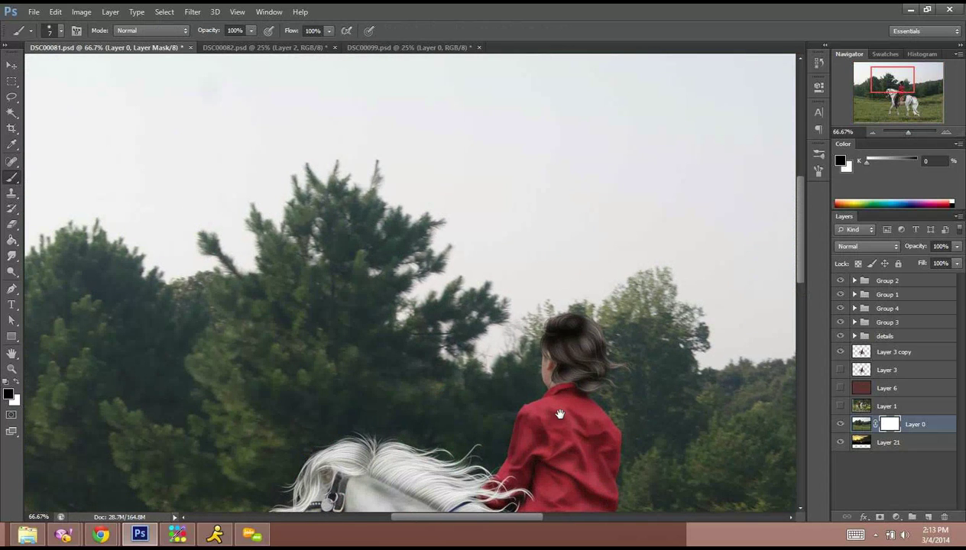
right_click(380, 260)
left_click_drag(379, 268, 392, 268)
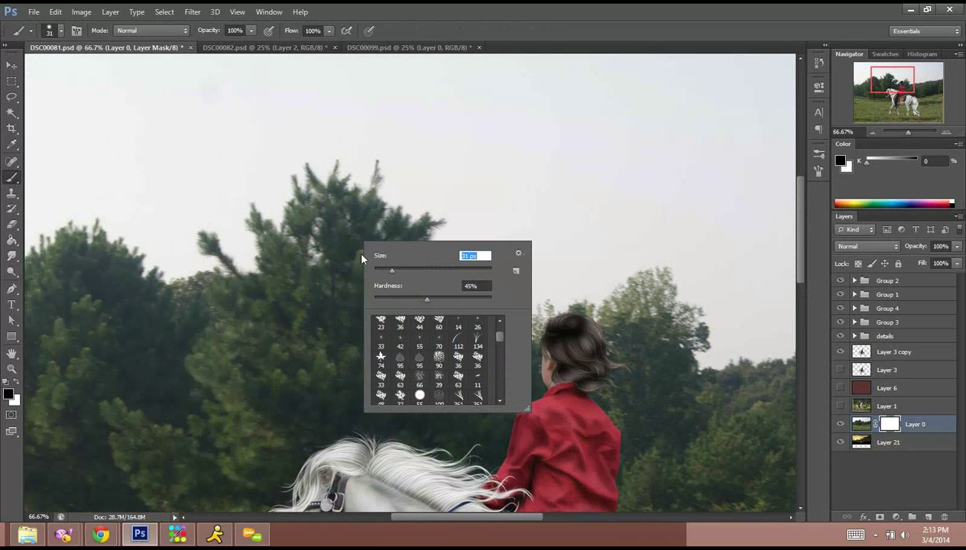
left_click(246, 257)
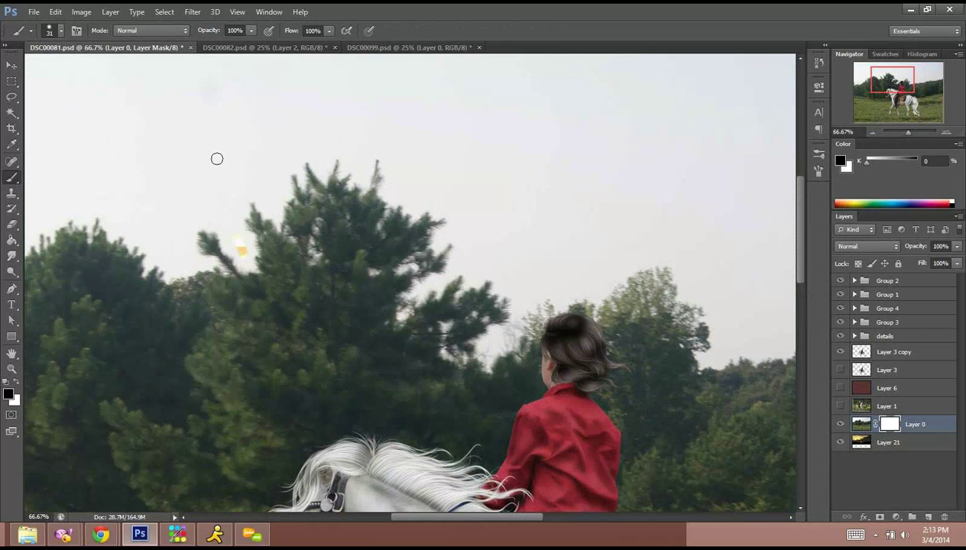
mouse_move(217, 159)
left_mouse_down()
mouse_move(239, 123)
mouse_move(243, 170)
left_mouse_up()
right_click(266, 140)
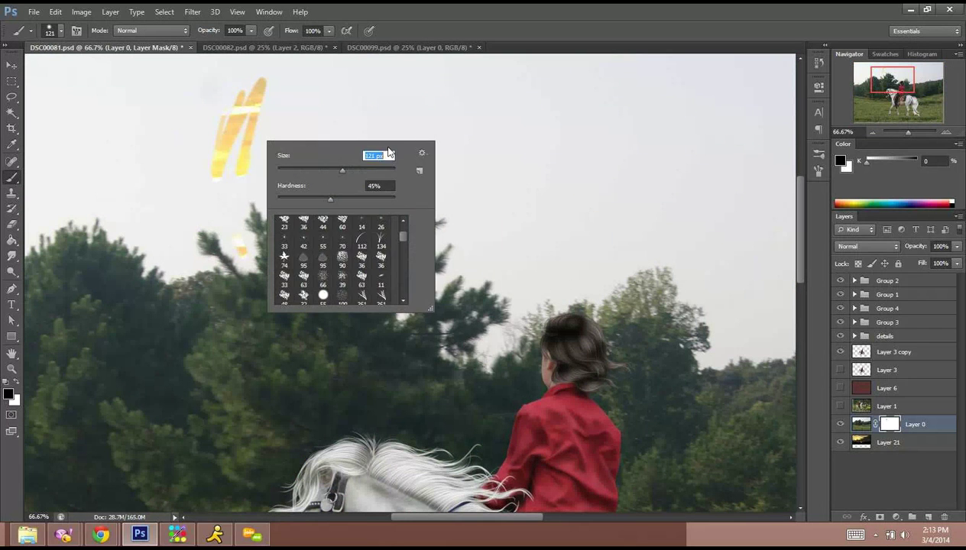
mouse_move(457, 122)
left_mouse_down()
mouse_move(507, 119)
mouse_move(692, 157)
left_mouse_up()
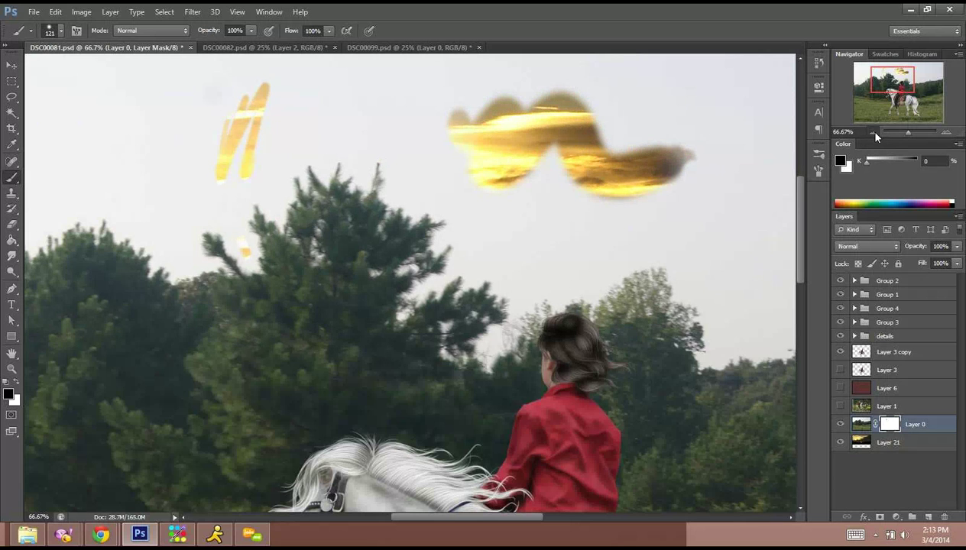
Outline the pale sky just above the treetops with the Polygonal Lasso, closing the selection beyond the upper canvas edge.
left_click(874, 133)
left_click(874, 133)
left_click(874, 133)
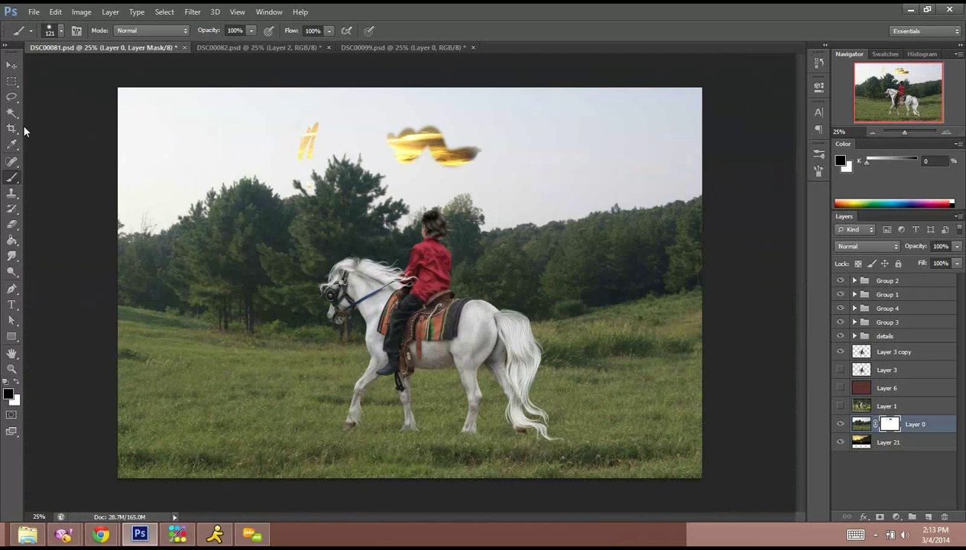
left_click(12, 99)
left_click(75, 107)
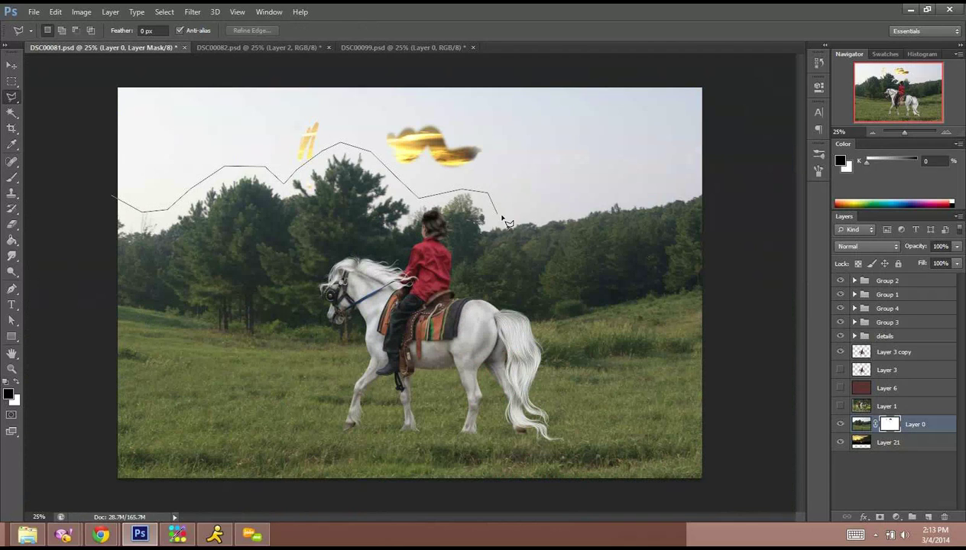
left_click(711, 78)
left_click(77, 70)
double_click(76, 161)
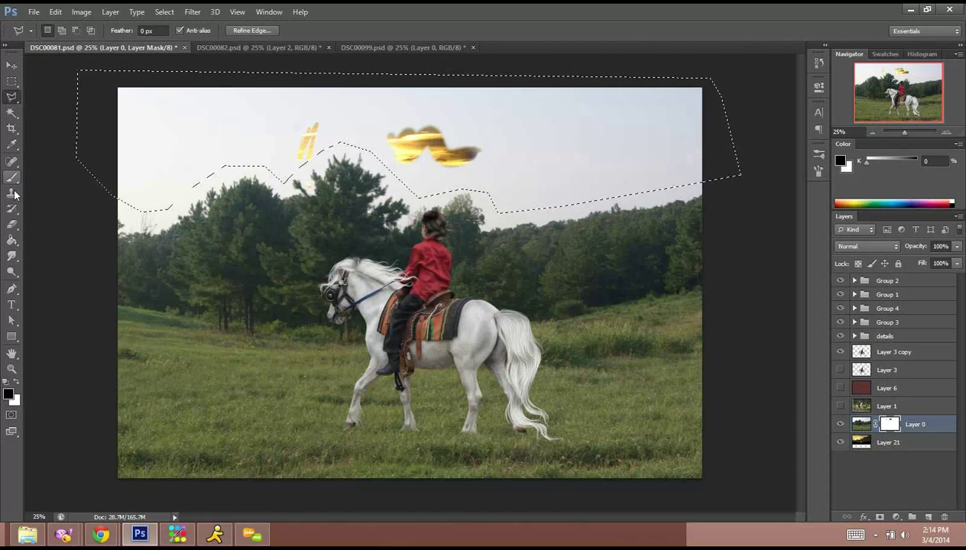
Paint the whole selected sky black on Layer 0's mask with a 191 px brush at 45% hardness, and deselect.
key("b")
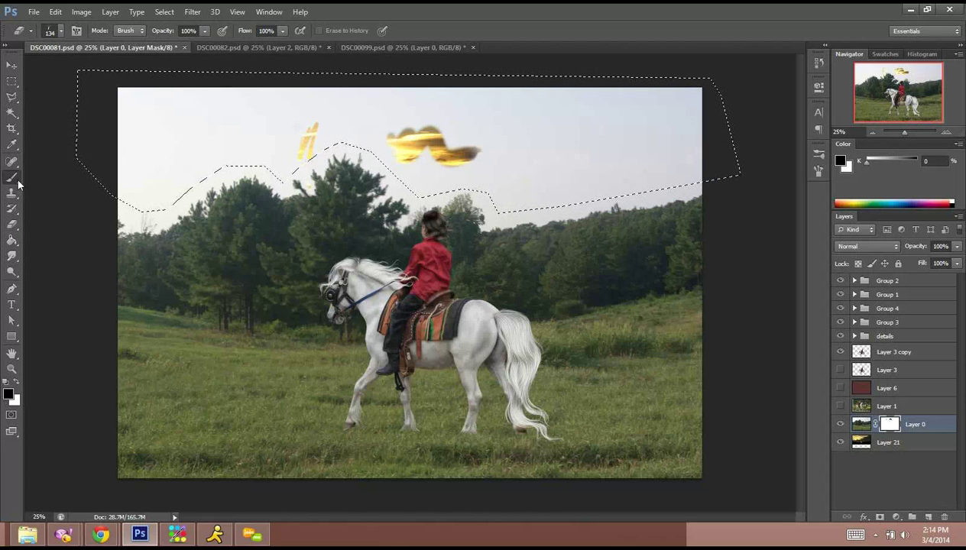
left_click(12, 177)
right_click(184, 135)
left_click_drag(252, 165, 281, 165)
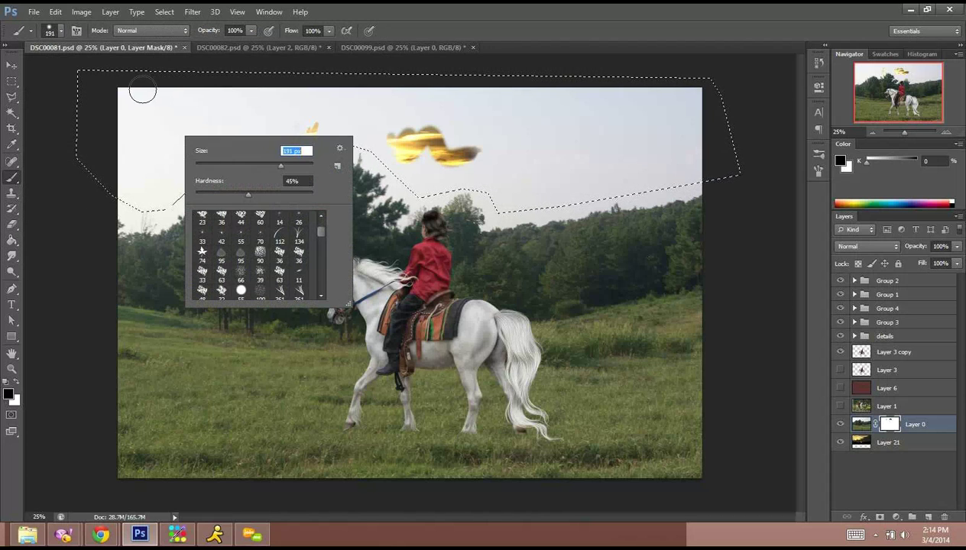
key("Return")
mouse_move(142, 91)
left_mouse_down()
mouse_move(146, 64)
mouse_move(169, 68)
mouse_move(177, 107)
mouse_move(156, 229)
mouse_move(202, 173)
mouse_move(221, 196)
mouse_move(225, 129)
mouse_move(168, 218)
mouse_move(142, 184)
mouse_move(130, 123)
mouse_move(242, 52)
left_mouse_up()
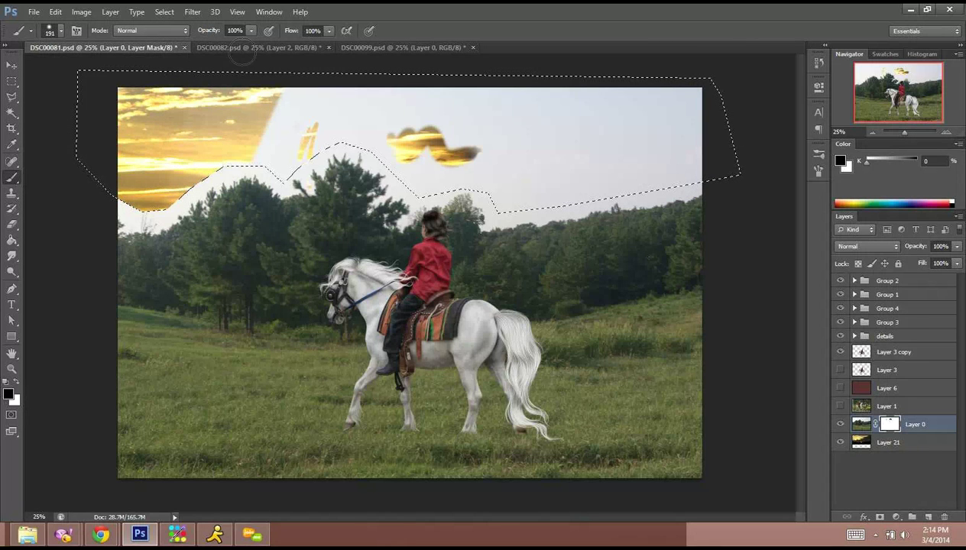
mouse_move(245, 92)
left_mouse_down()
mouse_move(258, 146)
mouse_move(207, 132)
left_mouse_up()
right_click(198, 204)
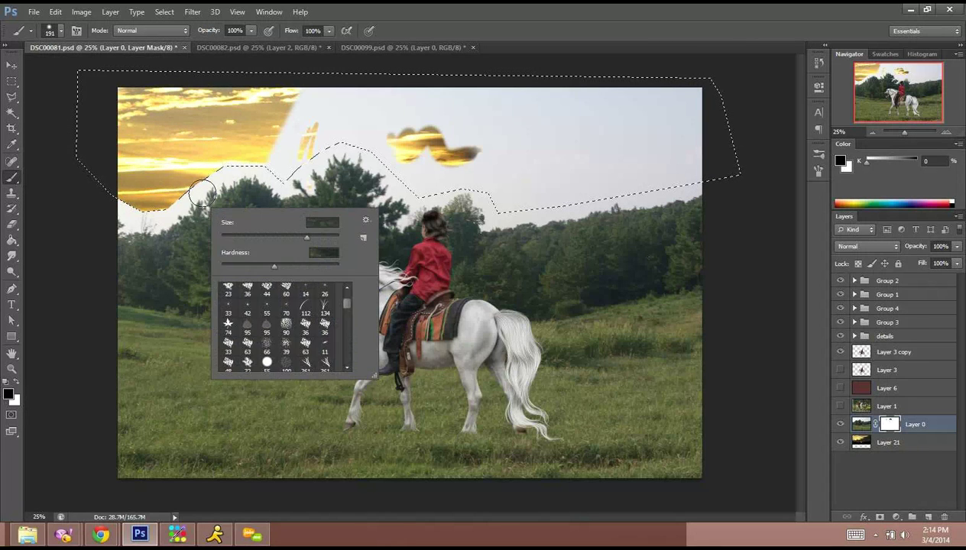
key("Return")
mouse_move(289, 107)
left_mouse_down()
mouse_move(325, 130)
mouse_move(334, 164)
mouse_move(351, 158)
mouse_move(363, 202)
mouse_move(381, 201)
mouse_move(419, 174)
mouse_move(463, 163)
mouse_move(565, 68)
mouse_move(575, 81)
mouse_move(517, 186)
mouse_move(615, 63)
mouse_move(636, 65)
mouse_move(622, 108)
mouse_move(684, 58)
mouse_move(671, 109)
mouse_move(698, 124)
mouse_move(718, 117)
mouse_move(711, 175)
left_mouse_up()
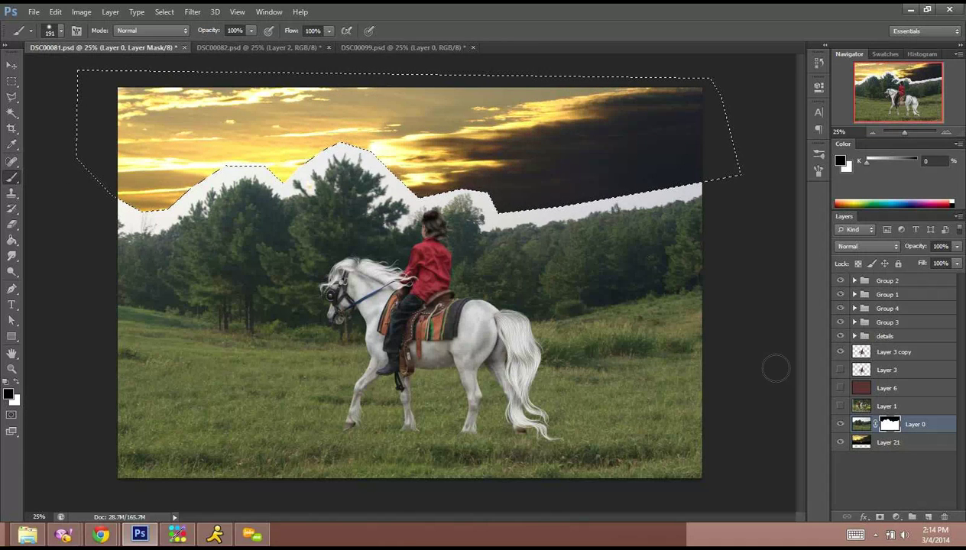
key("ctrl+d")
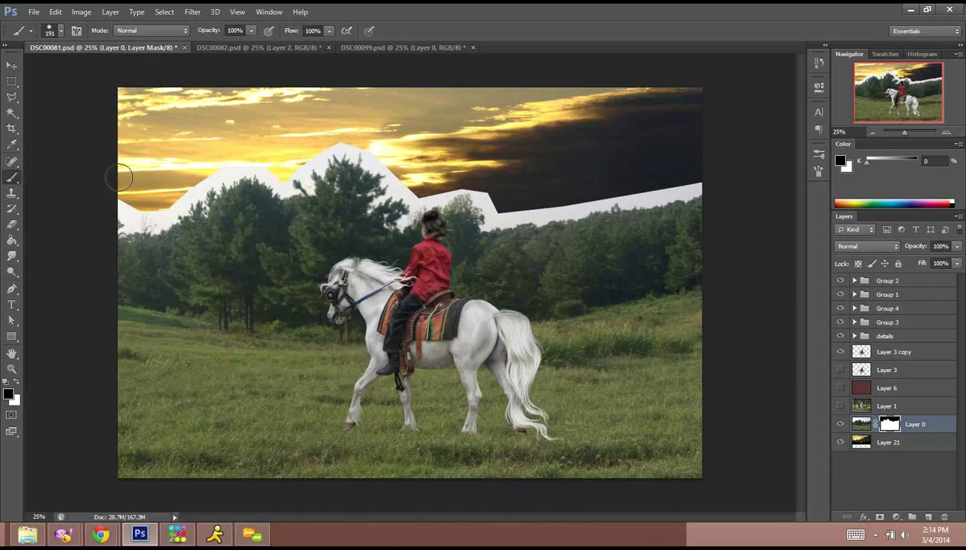
Set the mask brush to 100% hardness and 9 px, and paint out a small sky gap in the tall tree's right side.
right_click(162, 178)
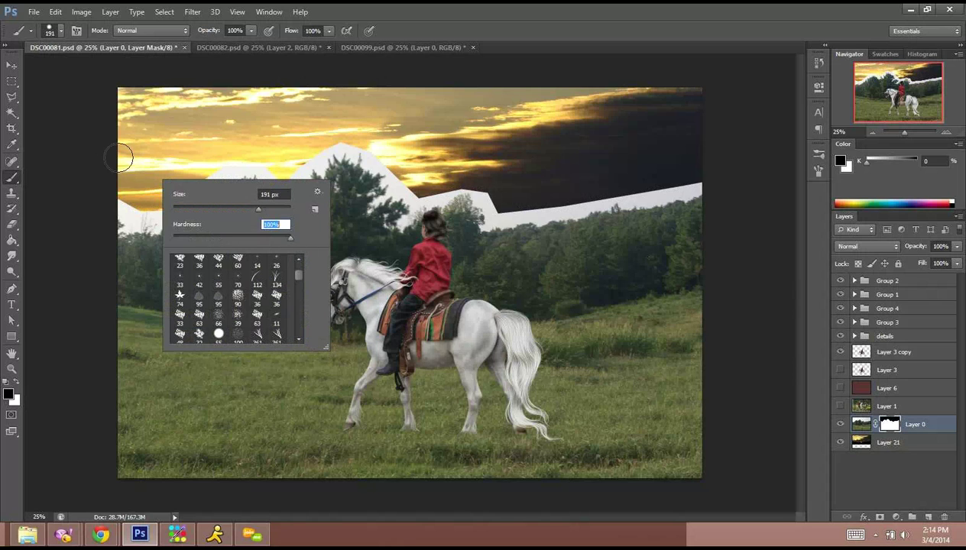
key("Return")
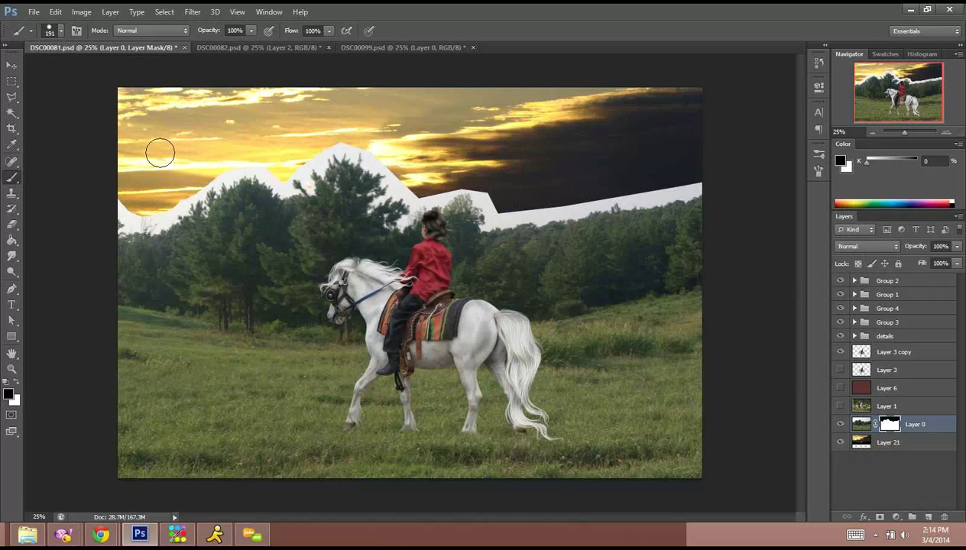
left_click(949, 136)
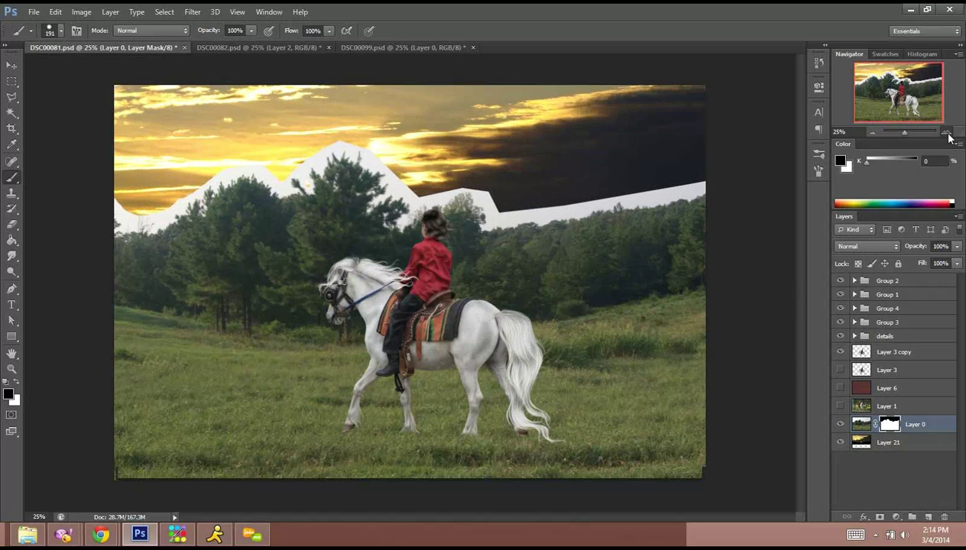
left_click(949, 136)
left_click(949, 135)
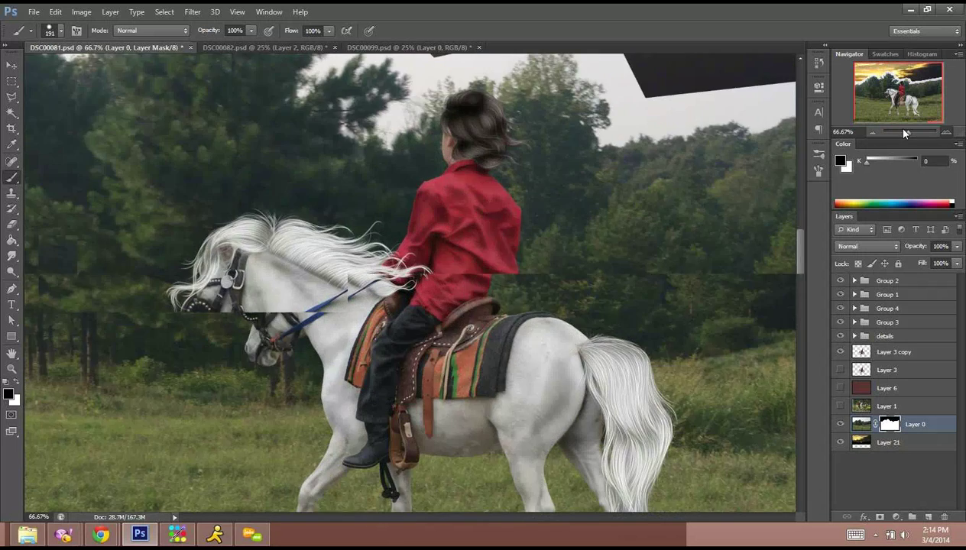
left_click_drag(438, 150, 540, 378)
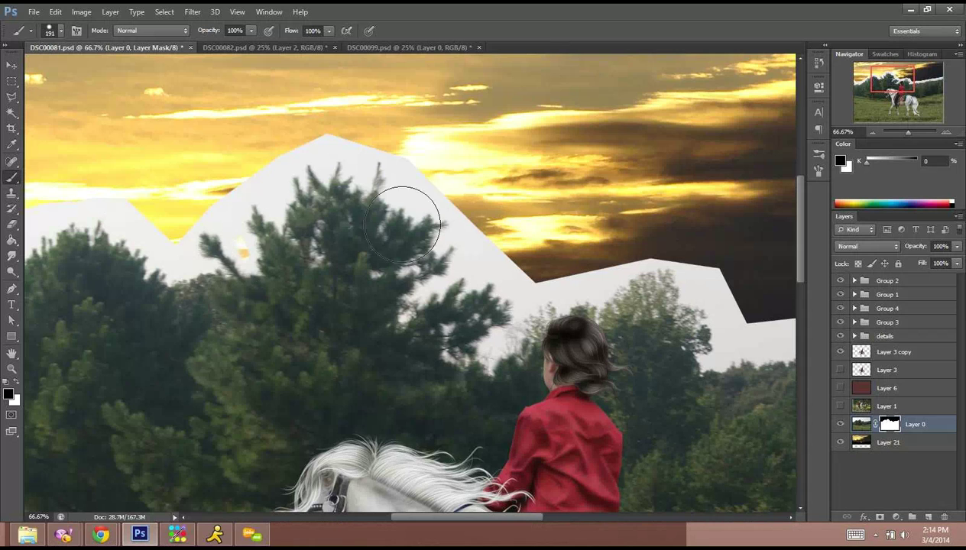
right_click(529, 230)
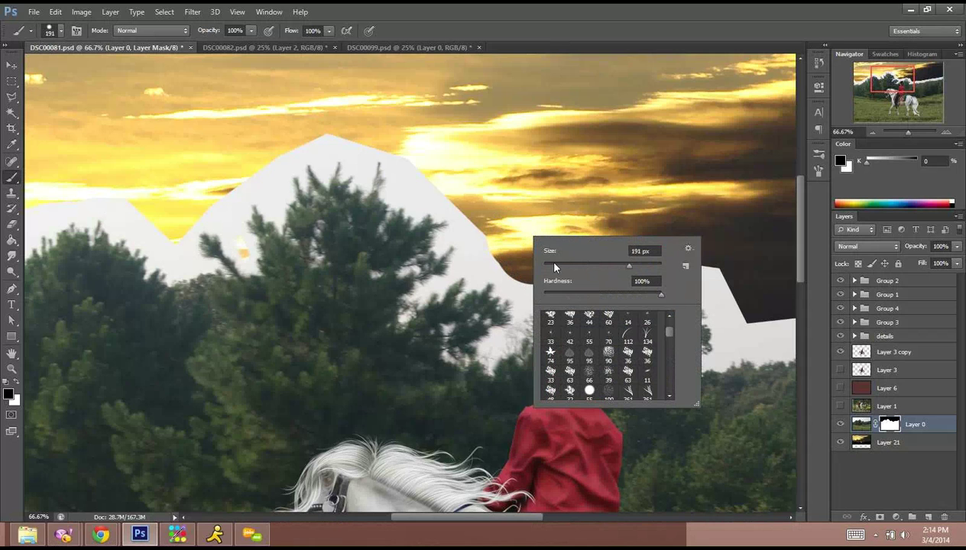
left_click_drag(550, 268, 446, 289)
left_click(418, 289)
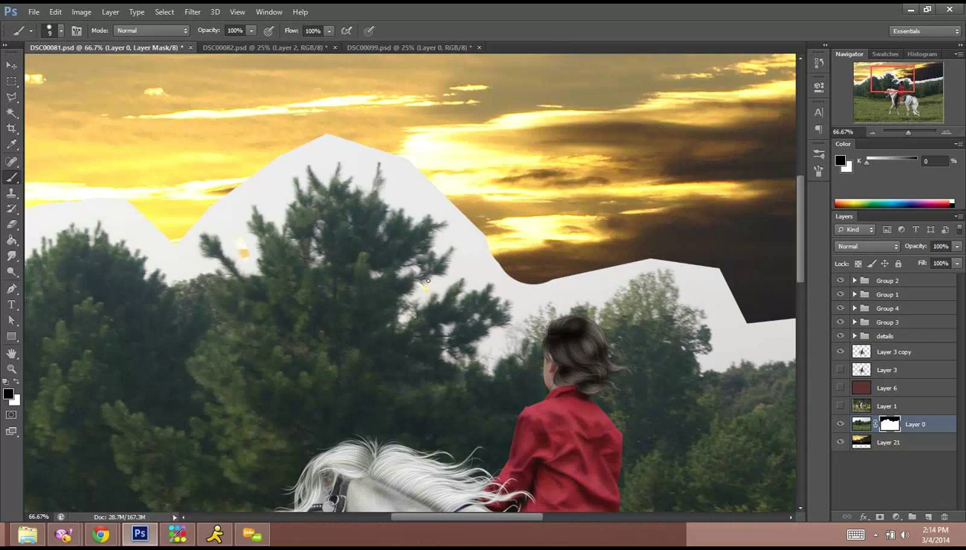
Enlarge the mask brush to 27 px and paint away pale sky between the tall tree's right edge and the rider's head.
right_click(460, 244)
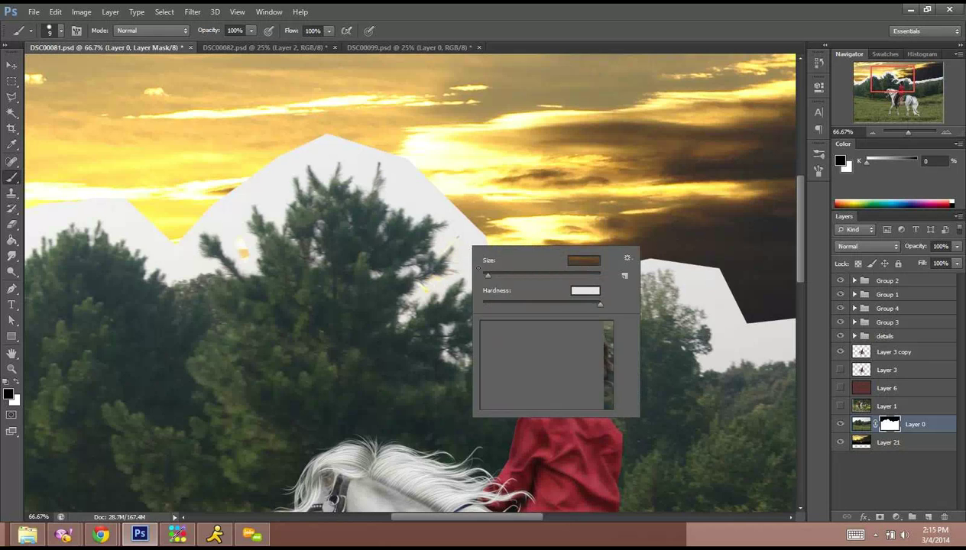
left_click(493, 275)
left_click(466, 237)
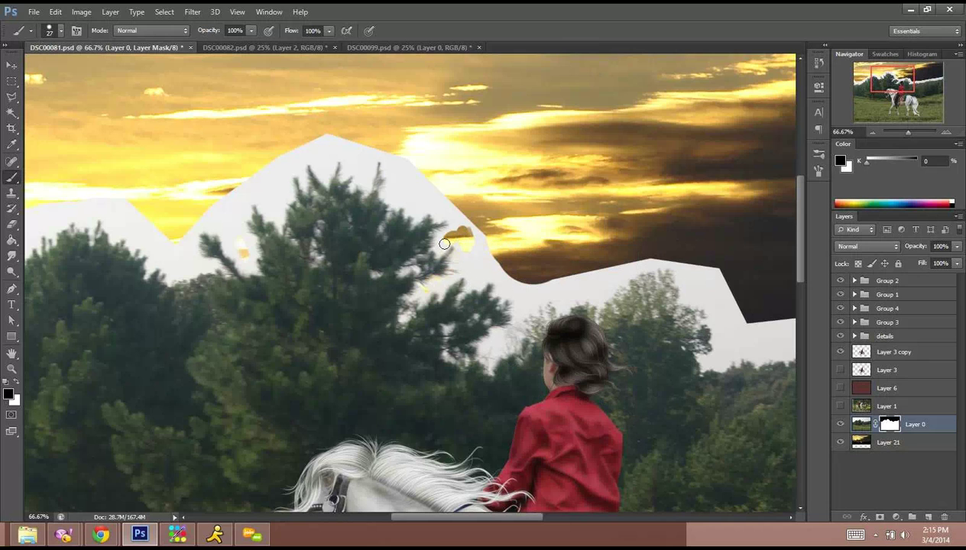
mouse_move(476, 226)
left_mouse_down()
mouse_move(464, 262)
mouse_move(496, 233)
left_mouse_up()
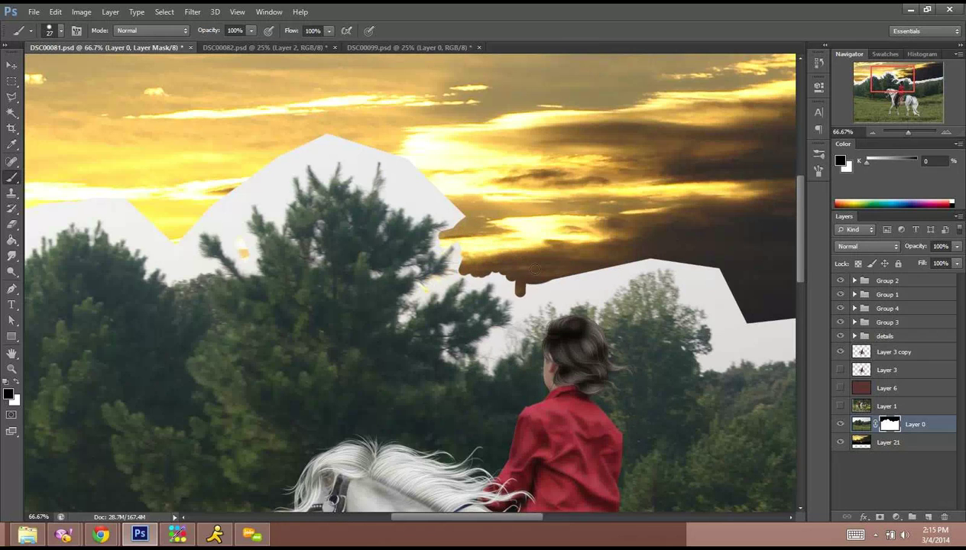
left_click_drag(535, 270, 528, 286)
Try to select the top of the tall tree with the Quick Selection tool.
left_click(15, 98)
left_click(41, 108)
left_click(12, 112)
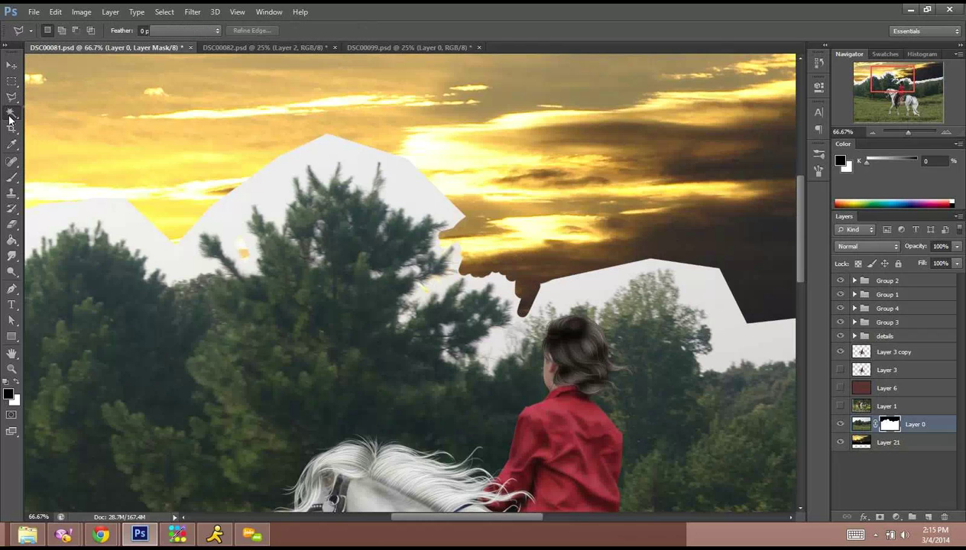
left_click(52, 121)
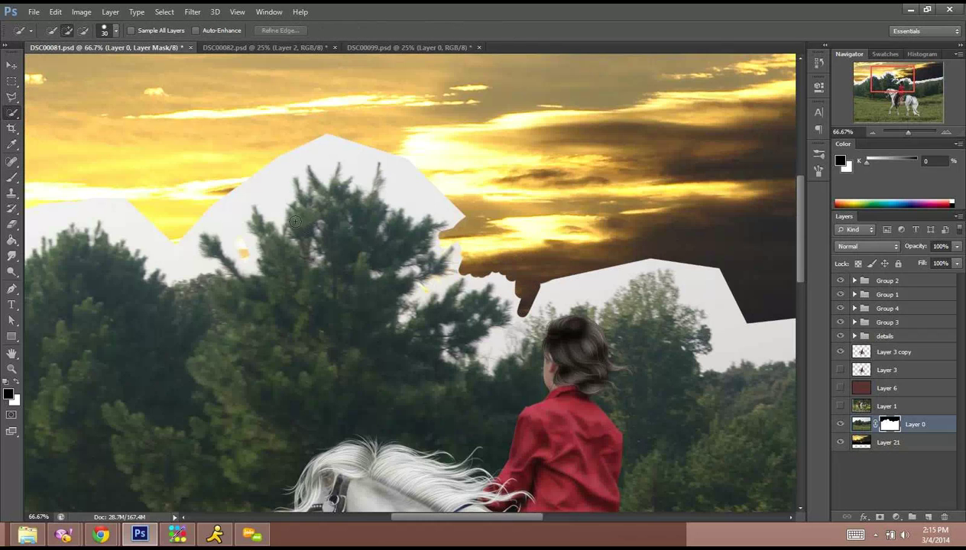
mouse_move(310, 227)
left_mouse_down()
mouse_move(298, 216)
mouse_move(329, 203)
mouse_move(365, 214)
left_mouse_up()
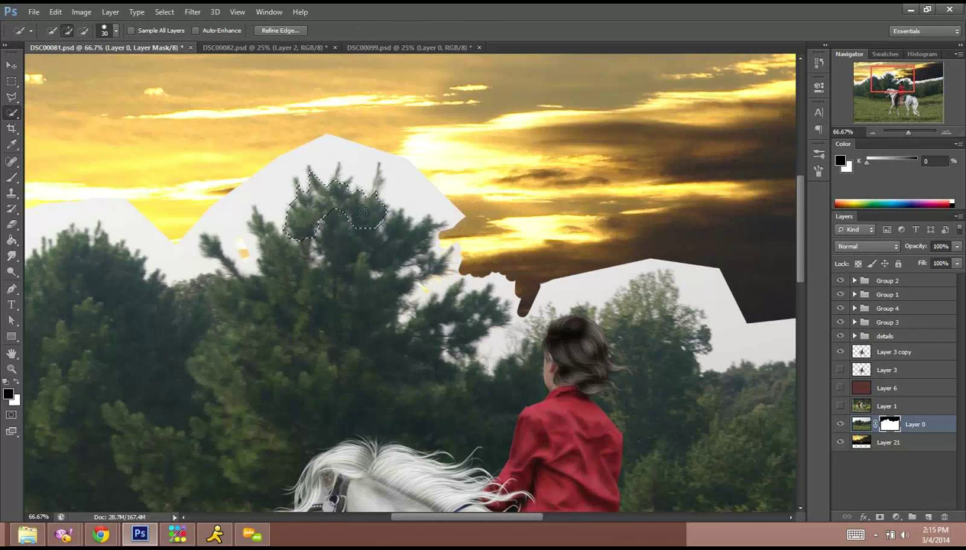
left_click_drag(385, 249, 391, 262)
key("ctrl+d")
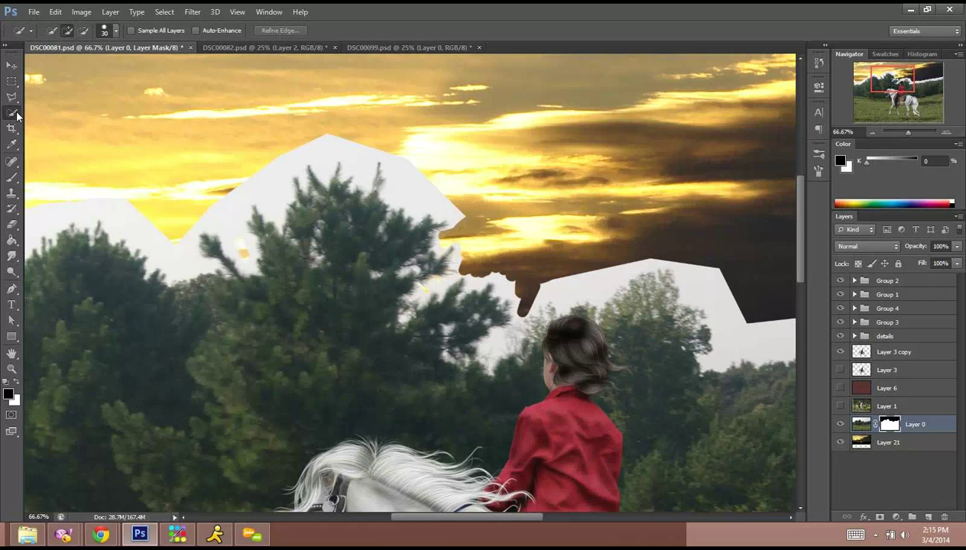
Make a contiguous Magic Wand selection at tolerance 32 that separates the tall tree's edges from the pale sky.
right_click(17, 116)
left_click(40, 124)
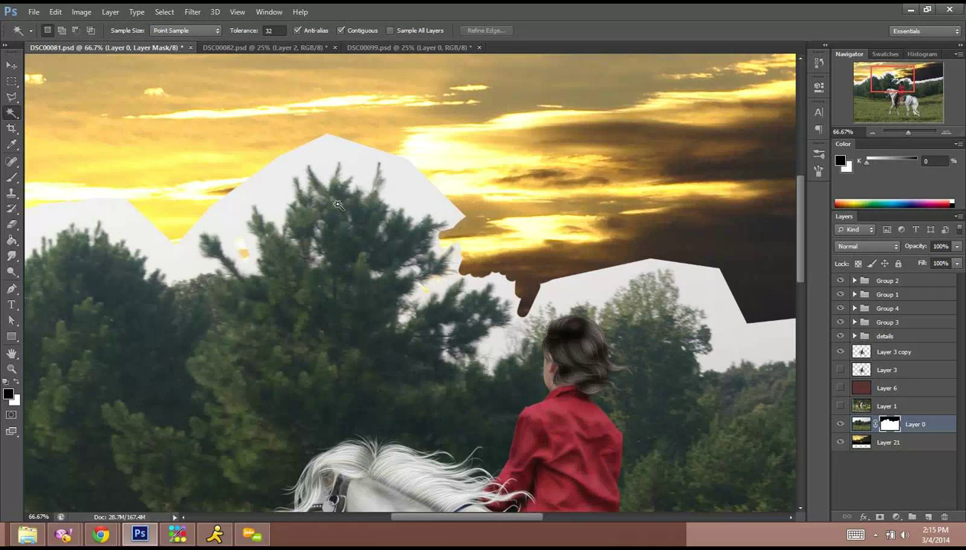
left_click(339, 261)
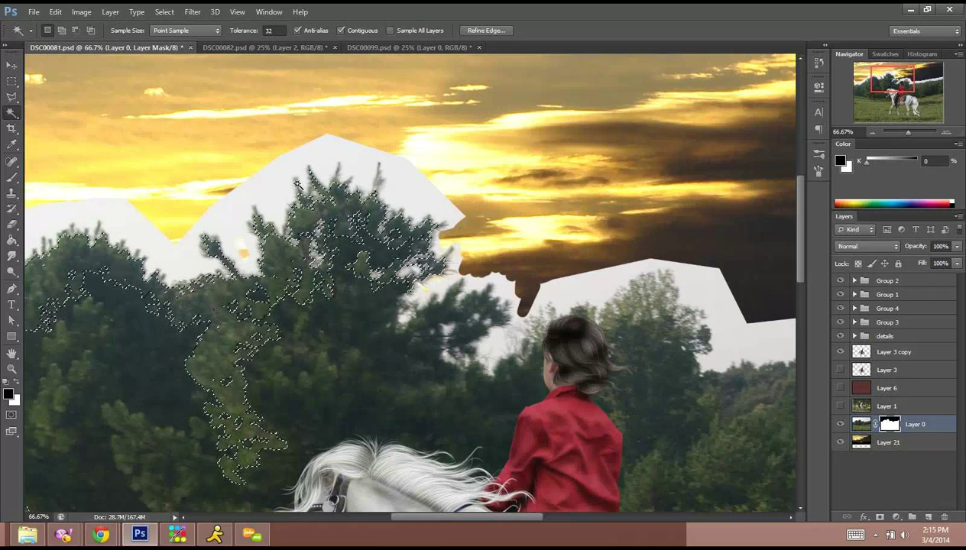
left_click(334, 256)
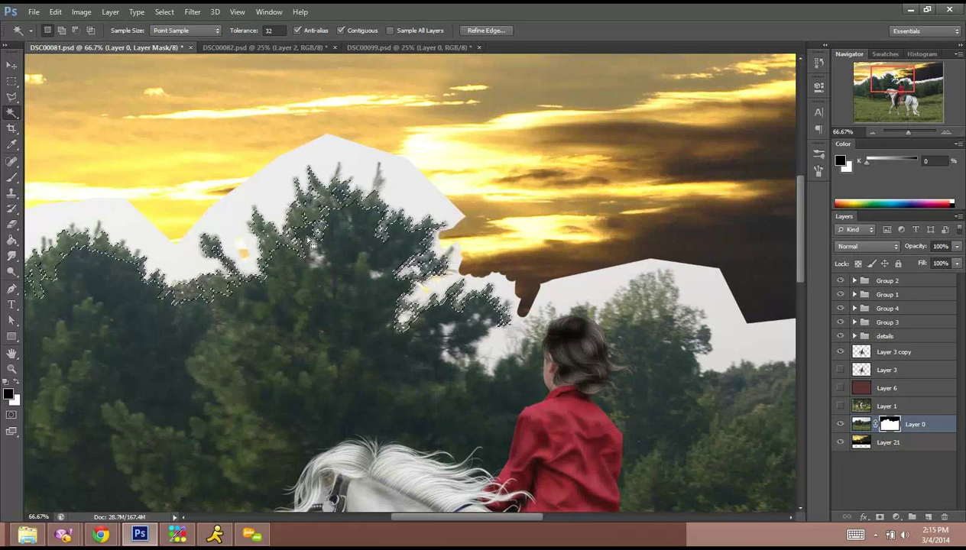
Paint black on Layer 0's mask within the selection using a 74 px brush to reveal the sunset around the tall tree's crown.
key("b")
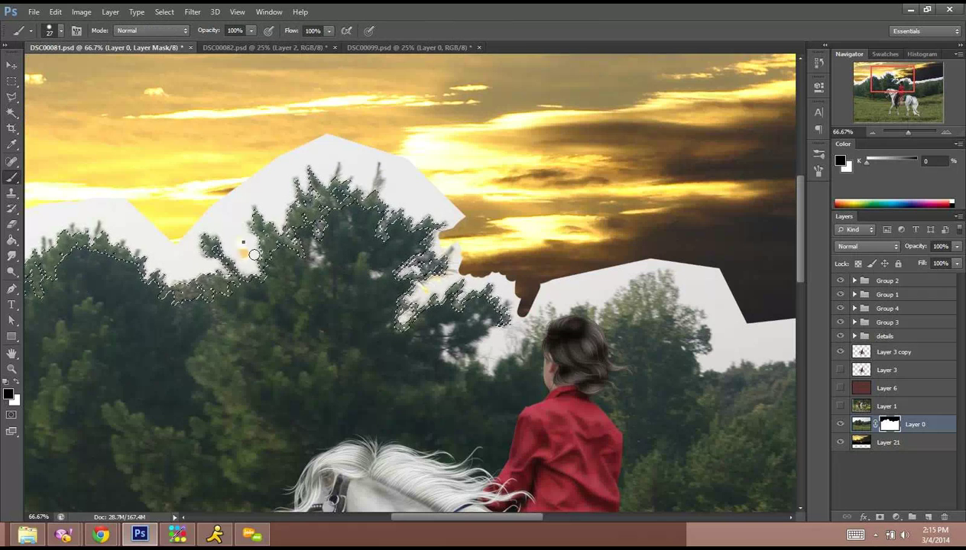
right_click(245, 244)
left_click(295, 268)
mouse_move(155, 194)
left_mouse_down()
mouse_move(173, 246)
mouse_move(198, 213)
mouse_move(260, 177)
mouse_move(270, 186)
mouse_move(264, 202)
mouse_move(170, 249)
mouse_move(234, 266)
mouse_move(245, 255)
mouse_move(250, 264)
mouse_move(265, 200)
mouse_move(280, 187)
mouse_move(275, 223)
mouse_move(302, 186)
mouse_move(314, 178)
mouse_move(310, 194)
mouse_move(351, 176)
left_mouse_up()
key("ctrl+z")
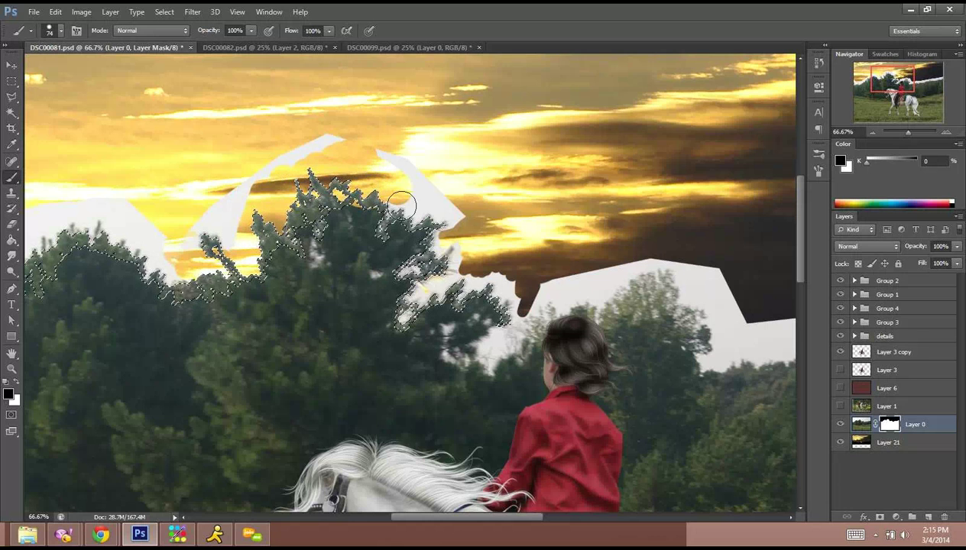
mouse_move(405, 207)
left_mouse_down()
mouse_move(434, 208)
mouse_move(395, 177)
mouse_move(364, 194)
mouse_move(331, 183)
mouse_move(367, 169)
mouse_move(397, 190)
mouse_move(349, 166)
mouse_move(357, 168)
mouse_move(303, 170)
mouse_move(278, 221)
mouse_move(277, 208)
mouse_move(260, 212)
mouse_move(248, 261)
mouse_move(206, 241)
mouse_move(282, 132)
mouse_move(309, 117)
mouse_move(372, 115)
mouse_move(387, 156)
mouse_move(405, 164)
mouse_move(433, 150)
mouse_move(392, 201)
mouse_move(420, 201)
mouse_move(422, 187)
mouse_move(404, 184)
mouse_move(429, 200)
left_mouse_up()
key("ctrl+z")
key("ctrl+z")
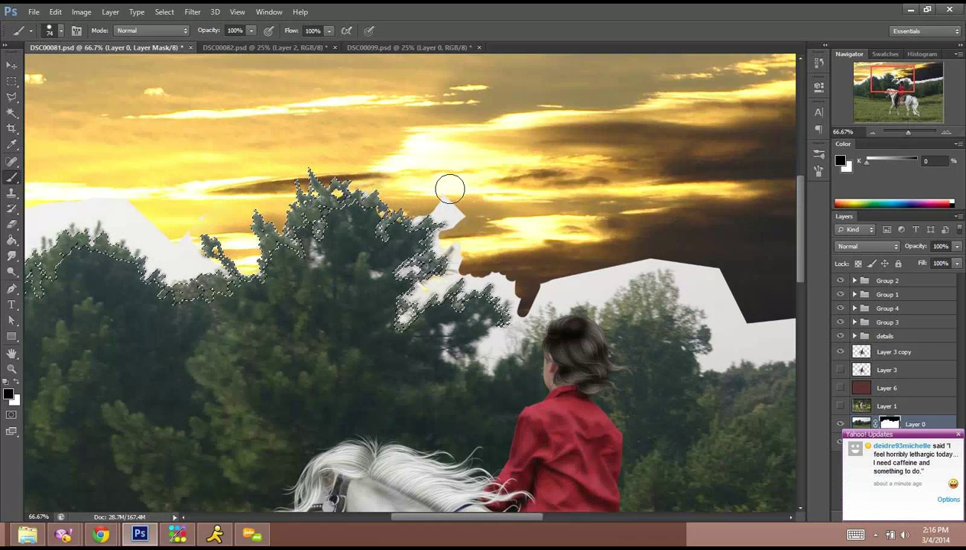
key("ctrl+z")
mouse_move(299, 166)
left_mouse_down()
mouse_move(394, 152)
mouse_move(422, 194)
mouse_move(389, 190)
mouse_move(393, 201)
mouse_move(446, 210)
mouse_move(455, 223)
mouse_move(444, 260)
mouse_move(421, 281)
mouse_move(465, 273)
mouse_move(450, 280)
mouse_move(459, 287)
mouse_move(471, 273)
mouse_move(495, 281)
left_mouse_up()
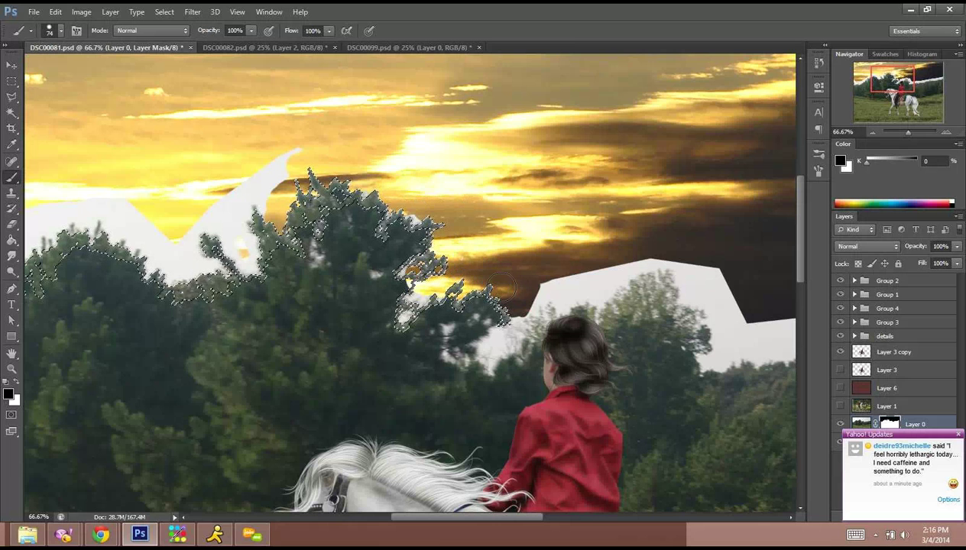
Set the brush size to 36 px and mask out the pale sky between the branches on the tall pine's outer edge.
right_click(446, 274)
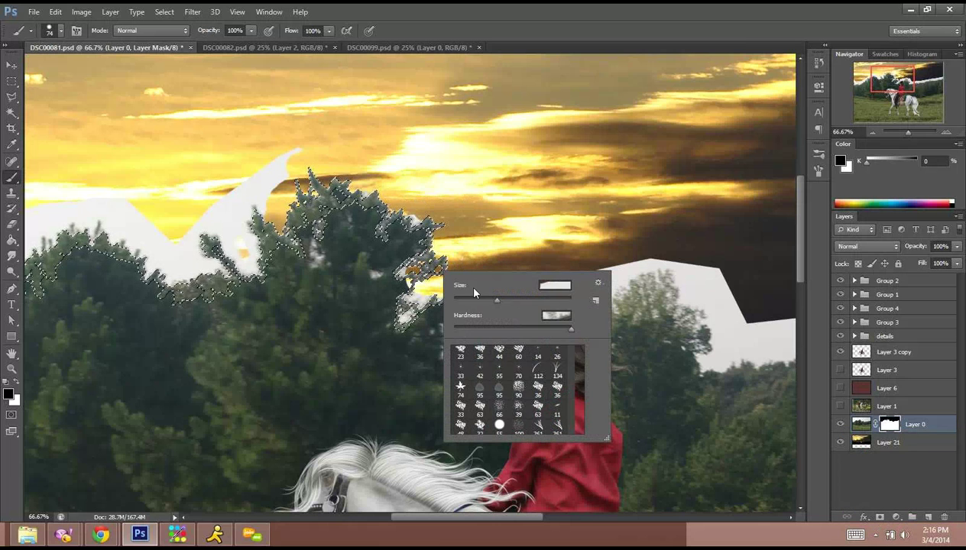
left_click(476, 299)
left_click(419, 293)
mouse_move(409, 307)
left_mouse_down()
mouse_move(402, 315)
mouse_move(426, 300)
mouse_move(405, 265)
mouse_move(418, 267)
mouse_move(413, 252)
mouse_move(434, 259)
mouse_move(405, 303)
mouse_move(426, 282)
mouse_move(414, 246)
mouse_move(422, 225)
mouse_move(405, 213)
left_mouse_up()
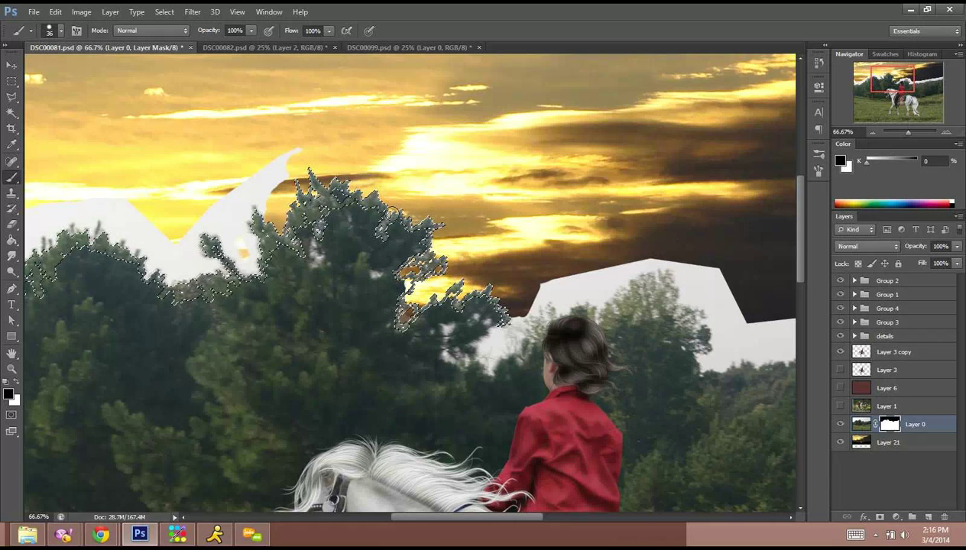
Set the brush size to 29 px and mask out the white sky patch beside the tall pine on Layer 0's mask.
right_click(391, 209)
mouse_move(422, 239)
left_mouse_down()
mouse_move(367, 244)
mouse_move(564, 266)
left_mouse_up()
key("Return")
key("ctrl+d")
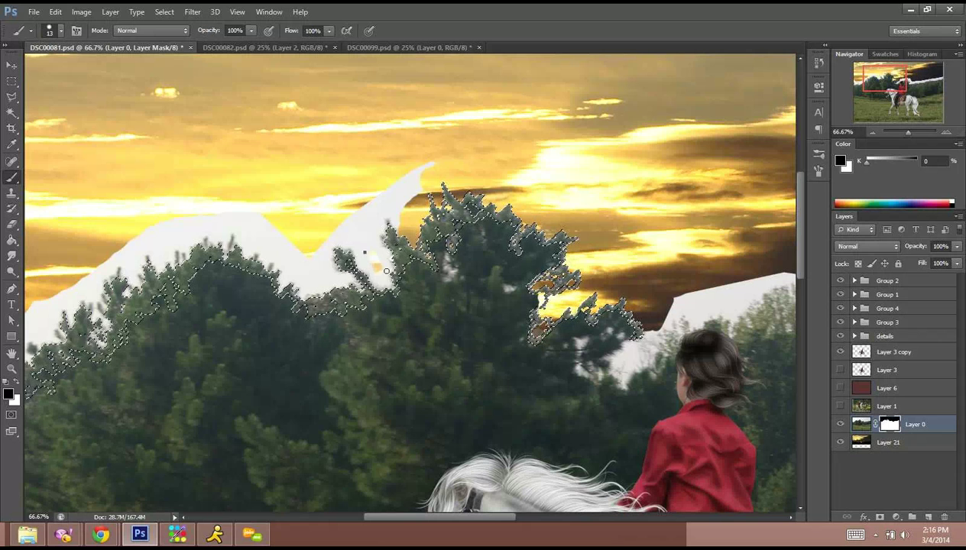
right_click(354, 250)
left_click_drag(386, 281, 391, 281)
mouse_move(339, 233)
left_mouse_down()
mouse_move(364, 271)
mouse_move(361, 257)
mouse_move(389, 262)
left_mouse_up()
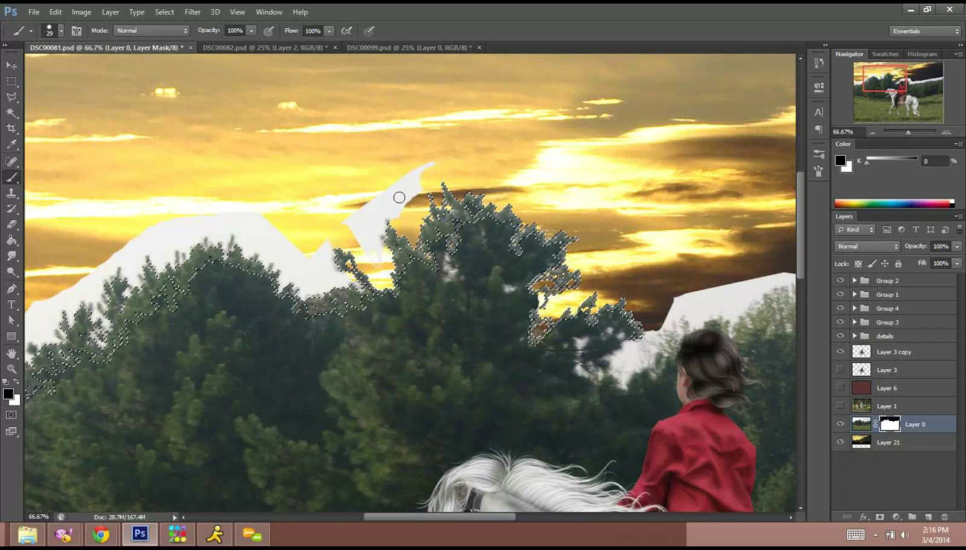
mouse_move(399, 198)
left_mouse_down()
mouse_move(382, 260)
mouse_move(375, 266)
mouse_move(348, 248)
mouse_move(337, 224)
mouse_move(389, 206)
mouse_move(418, 178)
mouse_move(392, 245)
mouse_move(458, 229)
left_mouse_up()
Set the brush size to 81 px and mask out the remaining white sky above the left trees as far as the image edge.
right_click(444, 246)
left_click_drag(459, 268, 463, 268)
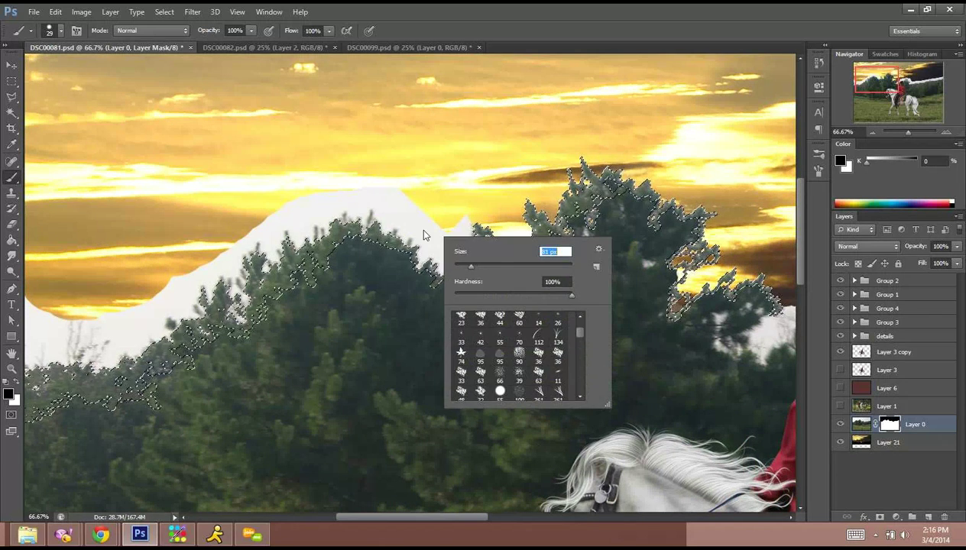
mouse_move(421, 224)
left_mouse_down()
mouse_move(370, 188)
mouse_move(446, 237)
mouse_move(454, 235)
mouse_move(431, 210)
mouse_move(460, 216)
mouse_move(456, 236)
mouse_move(482, 252)
mouse_move(435, 261)
mouse_move(358, 203)
mouse_move(345, 205)
mouse_move(383, 215)
mouse_move(283, 230)
mouse_move(330, 213)
mouse_move(256, 270)
mouse_move(227, 305)
mouse_move(227, 279)
mouse_move(251, 253)
mouse_move(241, 239)
mouse_move(261, 234)
mouse_move(227, 258)
left_mouse_up()
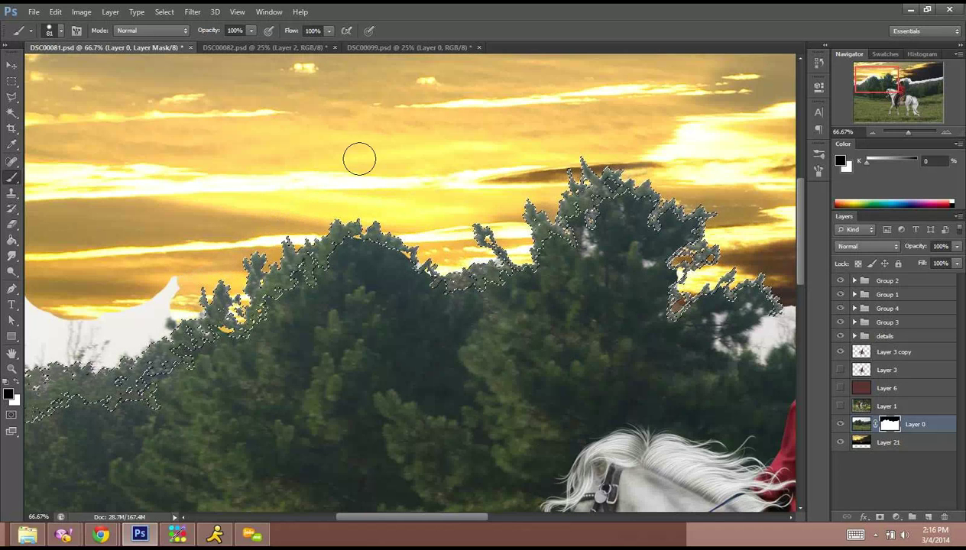
left_click_drag(275, 304, 556, 225)
mouse_move(457, 239)
left_mouse_down()
mouse_move(424, 272)
mouse_move(384, 287)
mouse_move(328, 285)
mouse_move(330, 295)
mouse_move(317, 286)
mouse_move(338, 258)
mouse_move(277, 208)
mouse_move(377, 218)
mouse_move(410, 235)
mouse_move(479, 194)
left_mouse_up()
left_click_drag(484, 230, 432, 259)
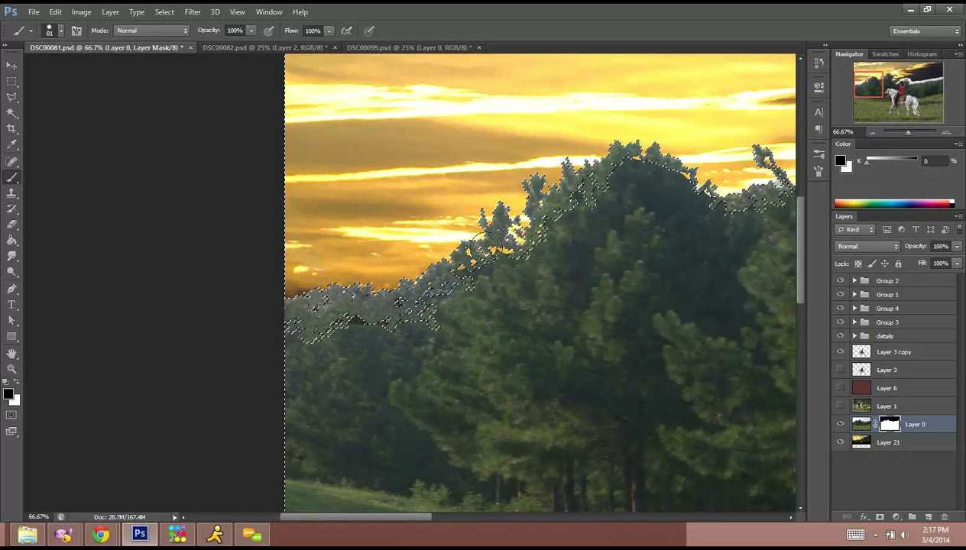
left_click_drag(486, 245, 359, 319)
Paint white on Layer 0's mask to restore the hidden foliage along the far left treeline.
key("x")
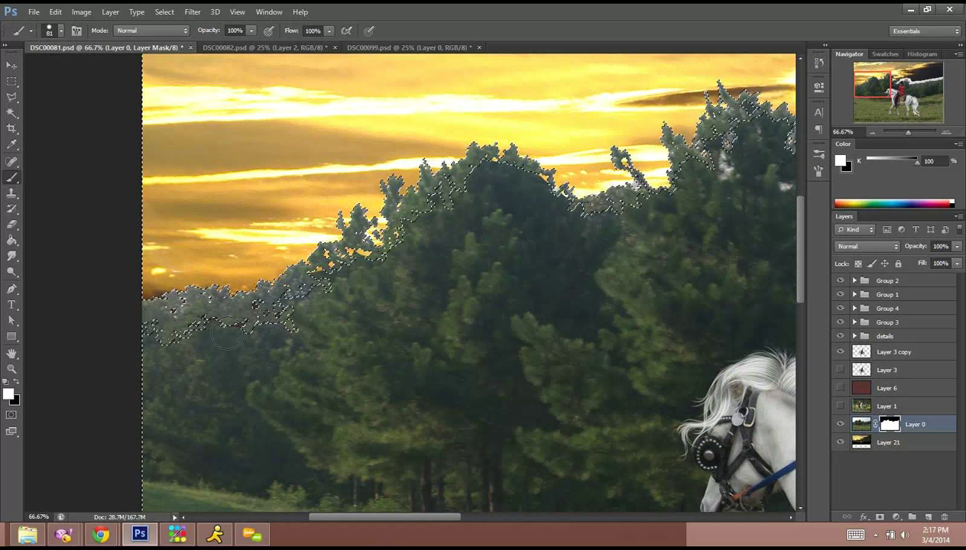
mouse_move(228, 334)
left_mouse_down()
mouse_move(309, 327)
mouse_move(380, 276)
left_mouse_up()
left_click_drag(662, 228, 351, 308)
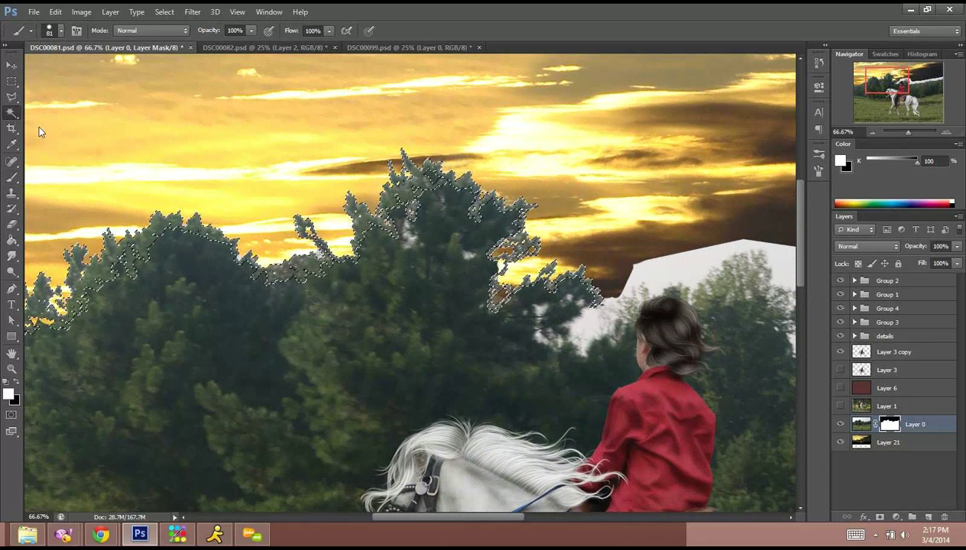
Replace the current selection with a Magic Wand selection that follows the dark foliage of the tall pine and treeline.
left_click(11, 112)
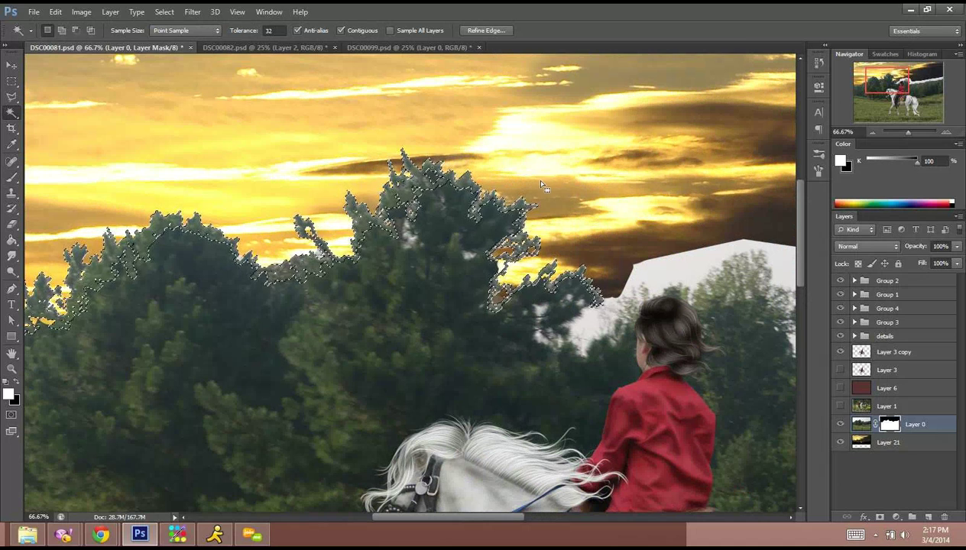
key("ctrl+d")
left_click(459, 270)
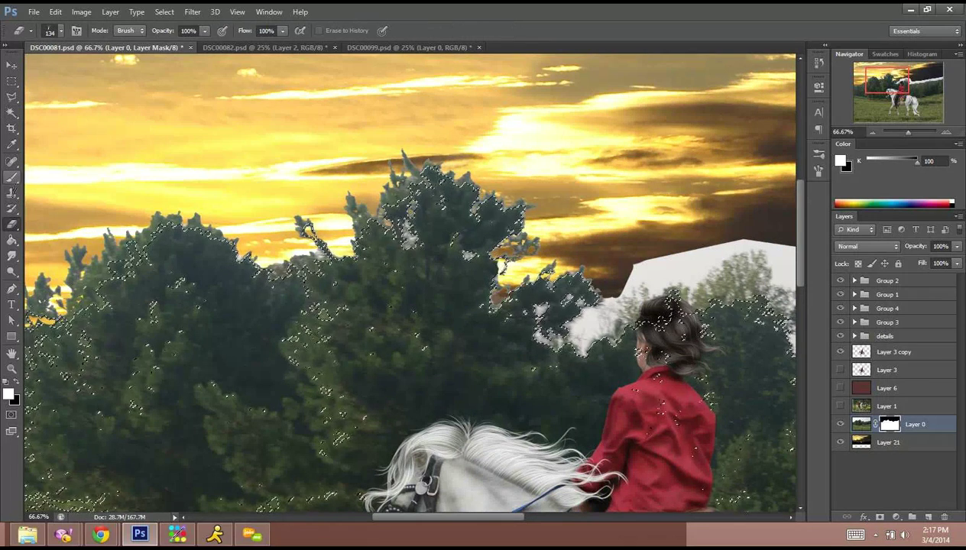
Undo the white mask stroke, then paint black to mask out the pale sky between the tall pine and the rider.
left_click(11, 176)
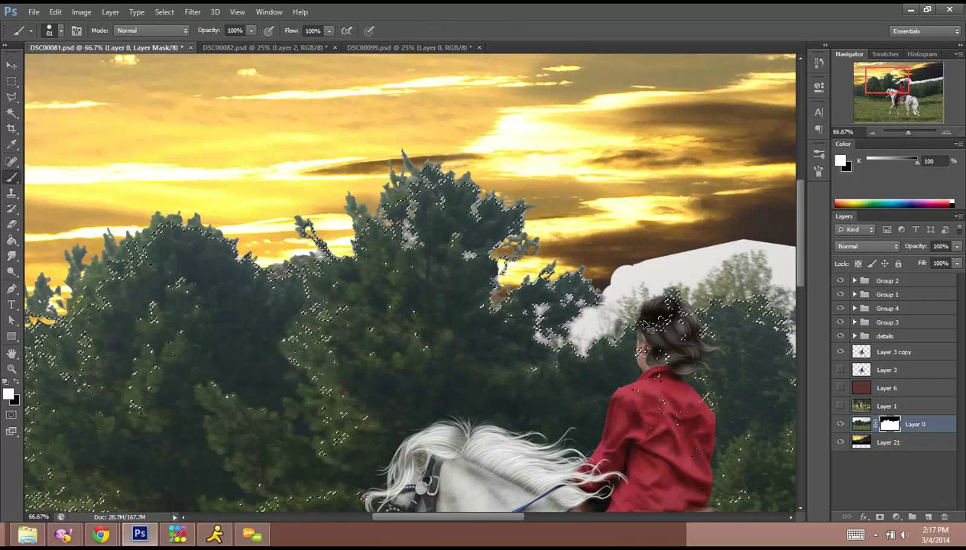
key("ctrl+z")
key("x")
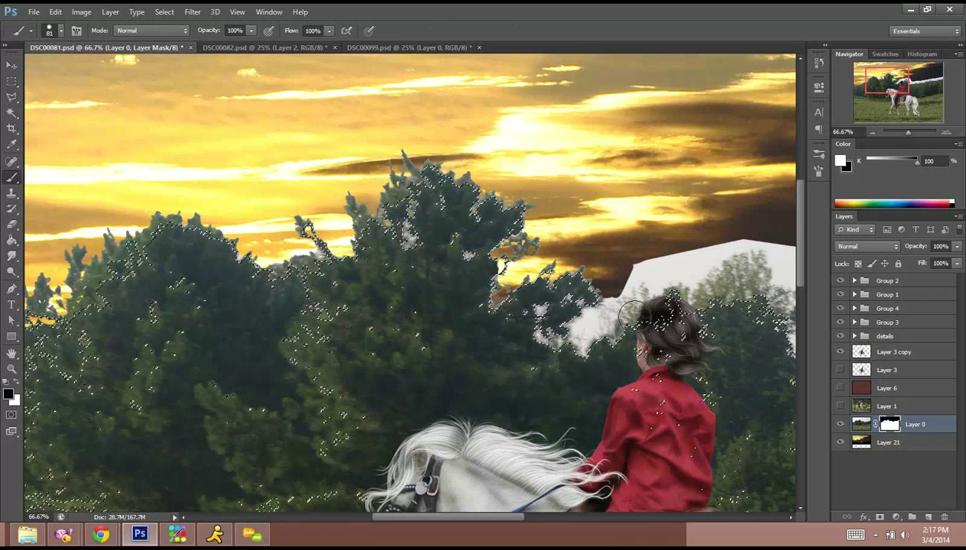
left_click_drag(610, 307, 566, 331)
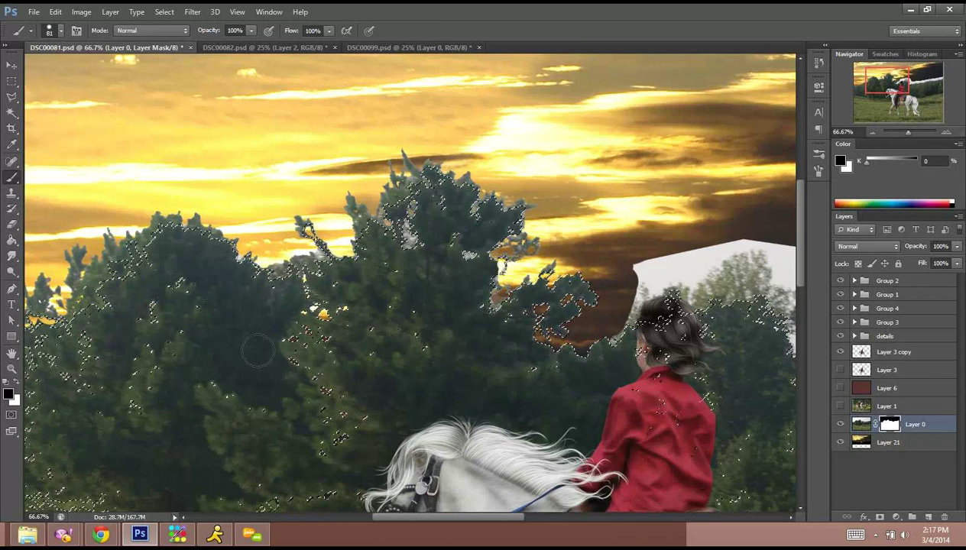
left_click_drag(207, 382, 425, 330)
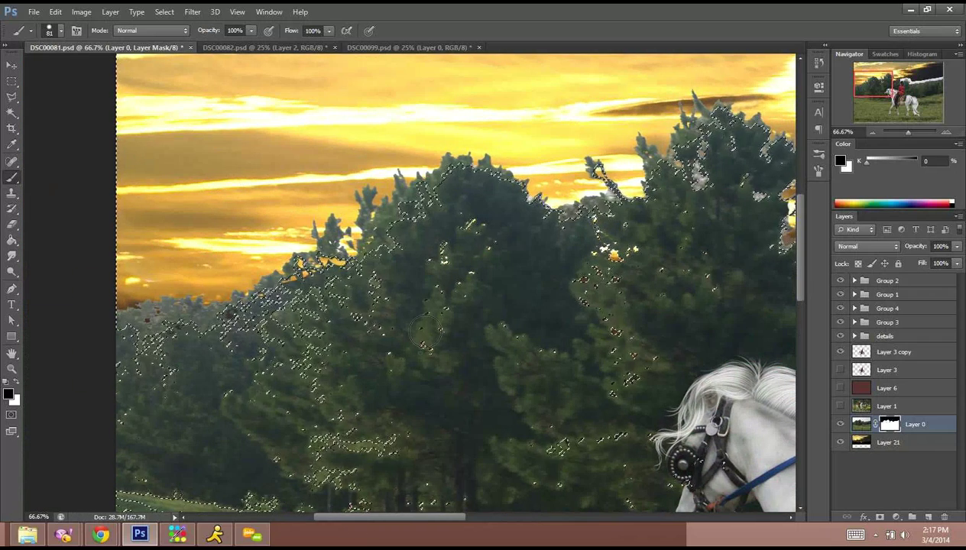
Mask out the white sky above the treeline from the rider to the right image edge, then clear the selection.
scroll(423, 337, "right", 5)
mouse_move(239, 344)
left_mouse_down()
mouse_move(422, 200)
mouse_move(436, 321)
mouse_move(459, 357)
mouse_move(580, 276)
mouse_move(566, 336)
mouse_move(604, 363)
mouse_move(658, 295)
mouse_move(711, 255)
mouse_move(759, 253)
mouse_move(750, 298)
mouse_move(772, 263)
left_mouse_up()
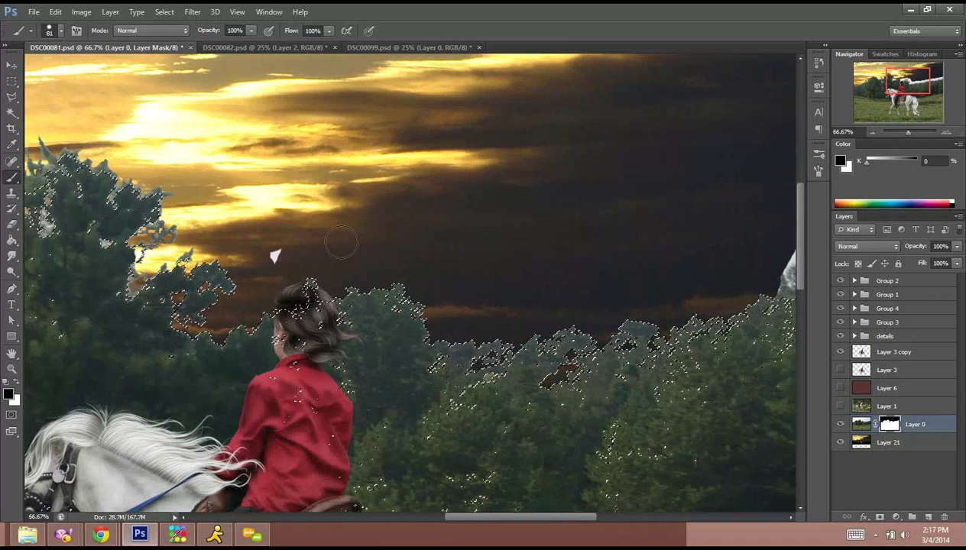
left_click_drag(596, 280, 189, 263)
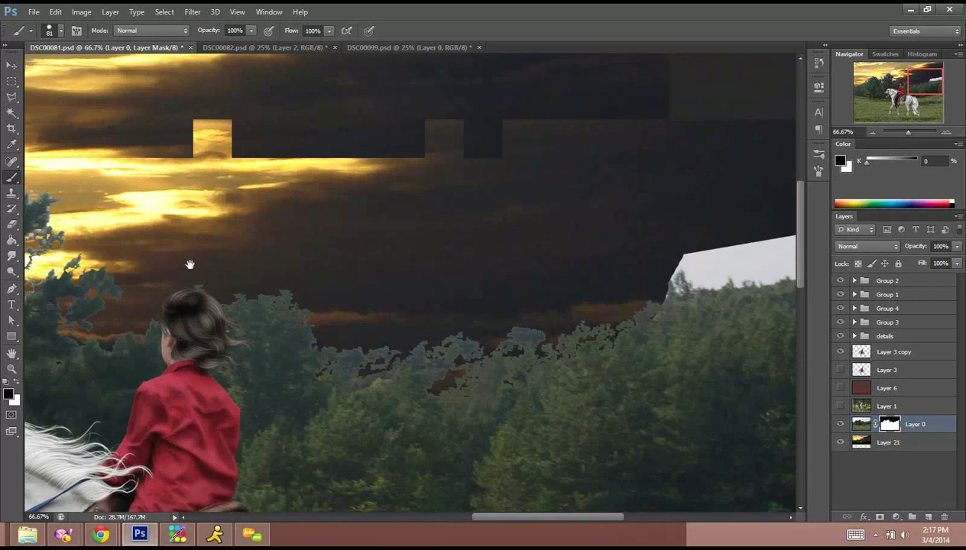
mouse_move(354, 279)
left_mouse_down()
mouse_move(409, 305)
mouse_move(438, 287)
mouse_move(498, 208)
mouse_move(550, 172)
left_mouse_up()
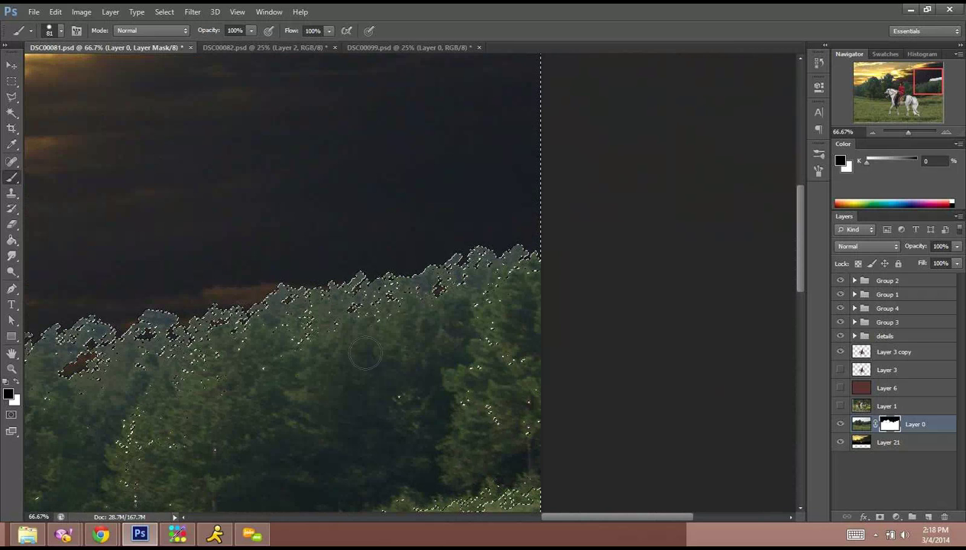
key("ctrl+d")
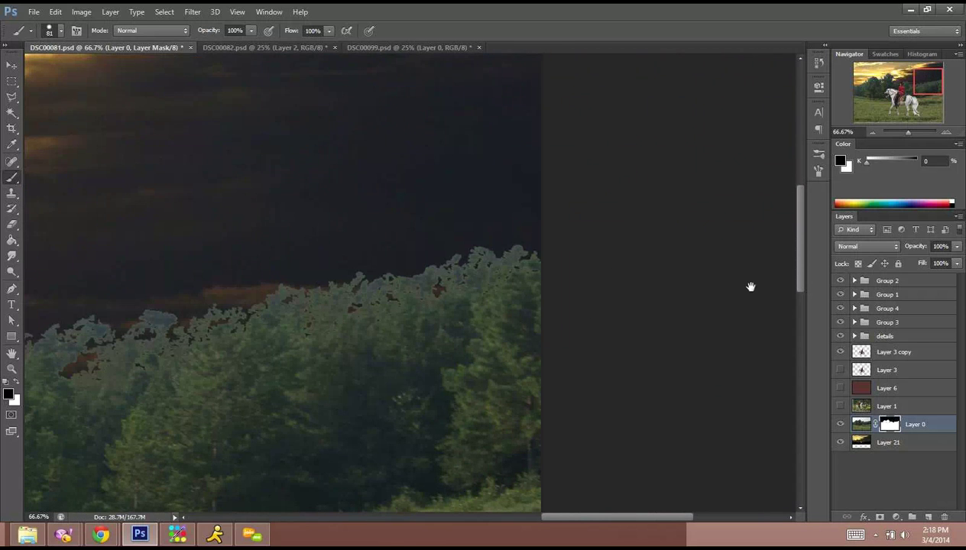
Select the pale gaps inside the tall pine's crown with the Magic Wand and paint them black on Layer 0's mask.
left_click_drag(468, 287, 662, 296)
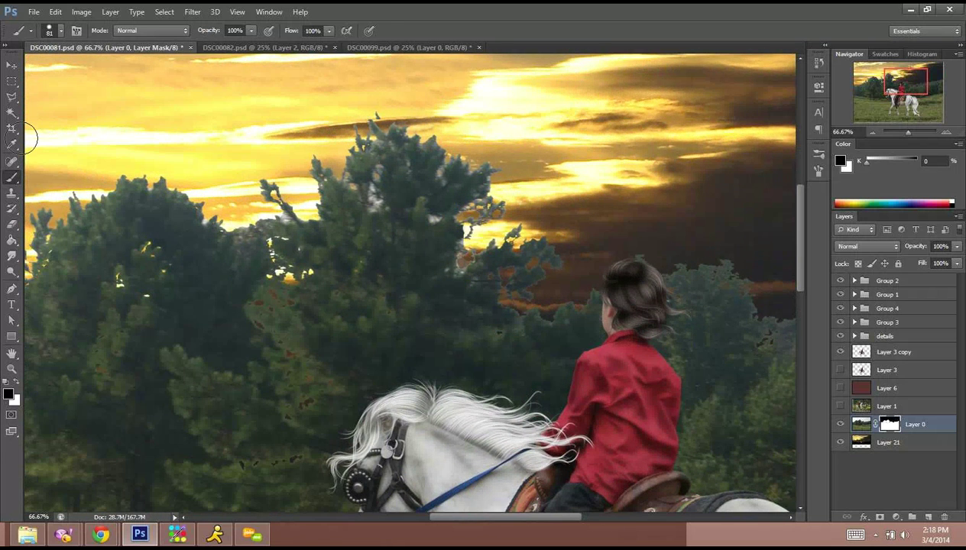
left_click(12, 112)
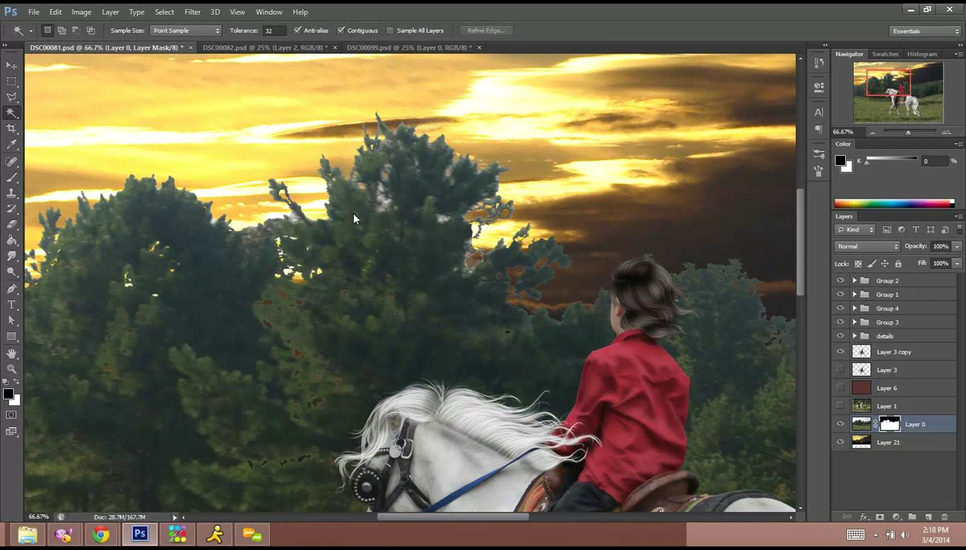
left_click(384, 201)
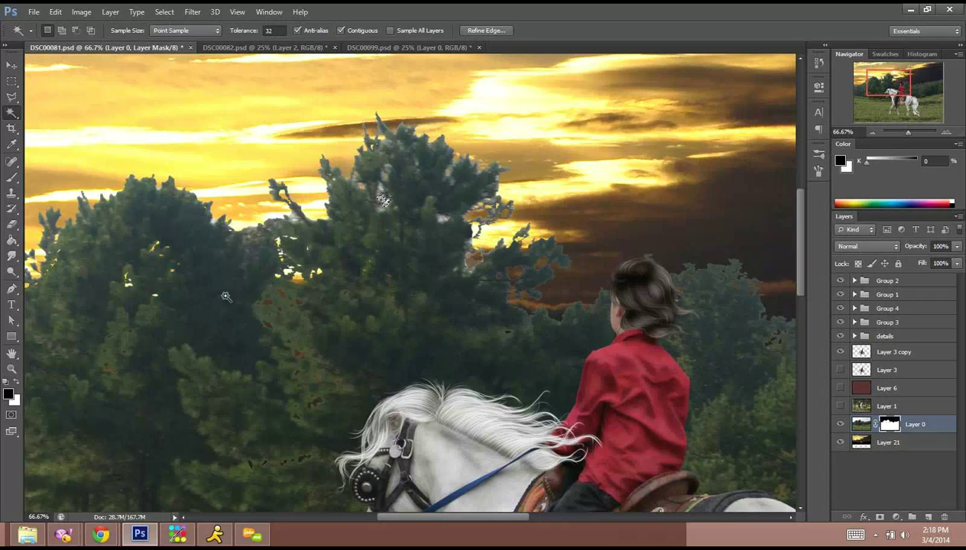
left_click(12, 177)
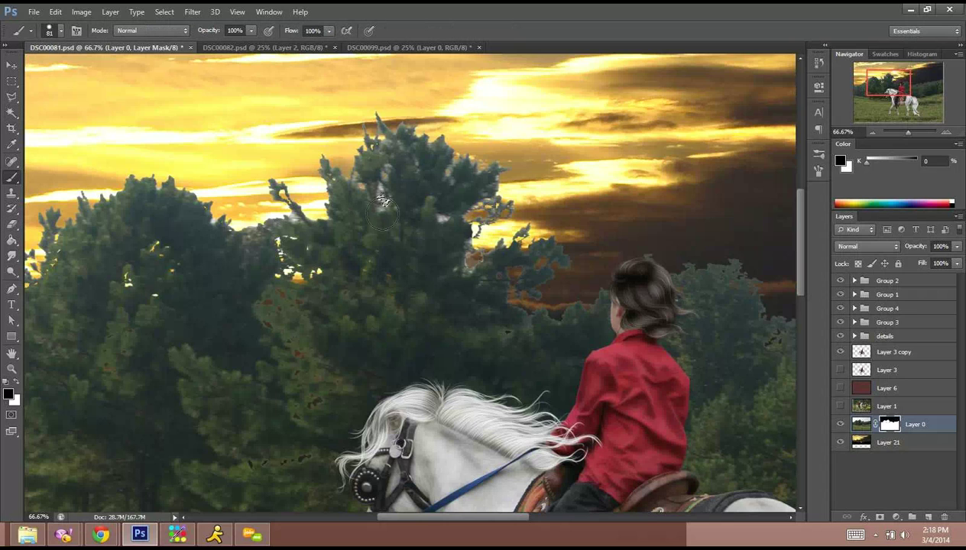
left_click(11, 114)
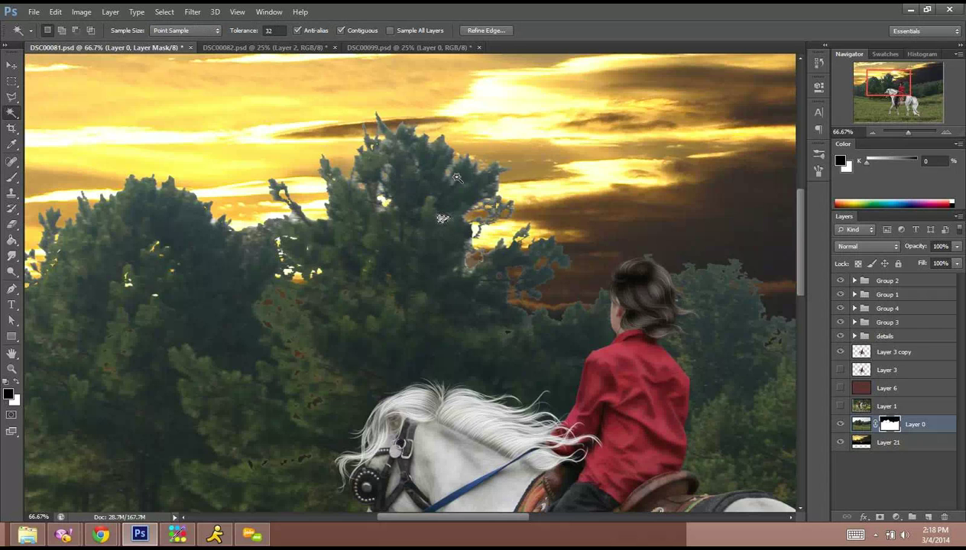
left_click(382, 208, "shift")
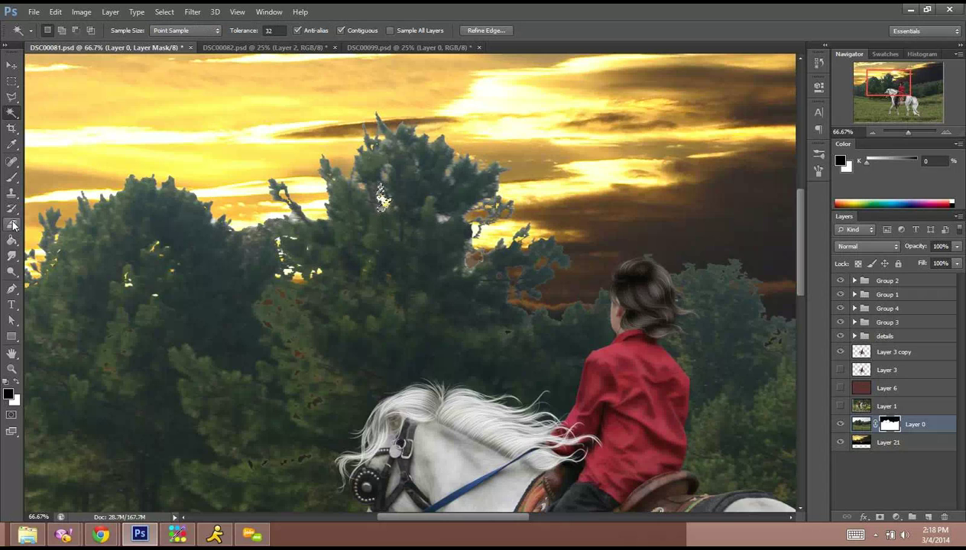
left_click(11, 178)
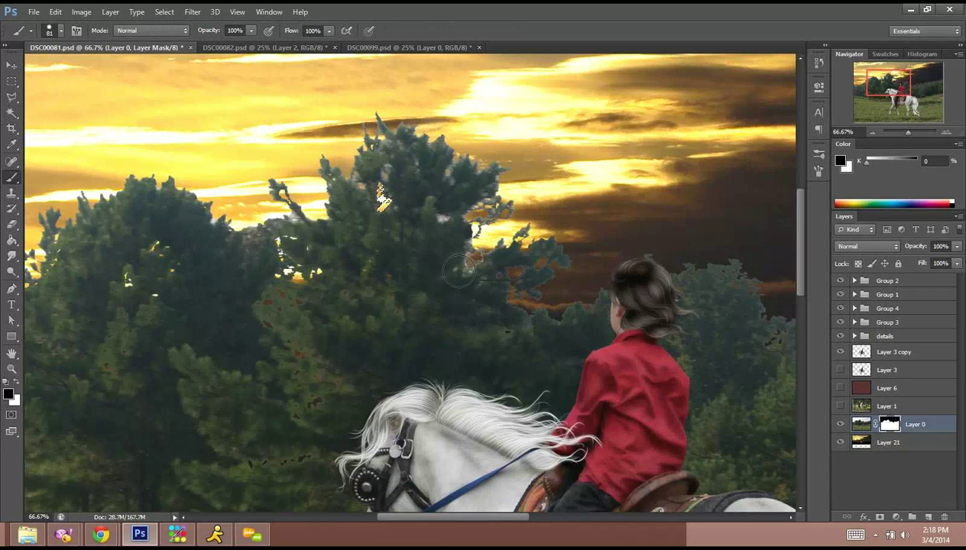
Create a new group at the top of the layer stack and add an empty layer inside it.
left_click(874, 133)
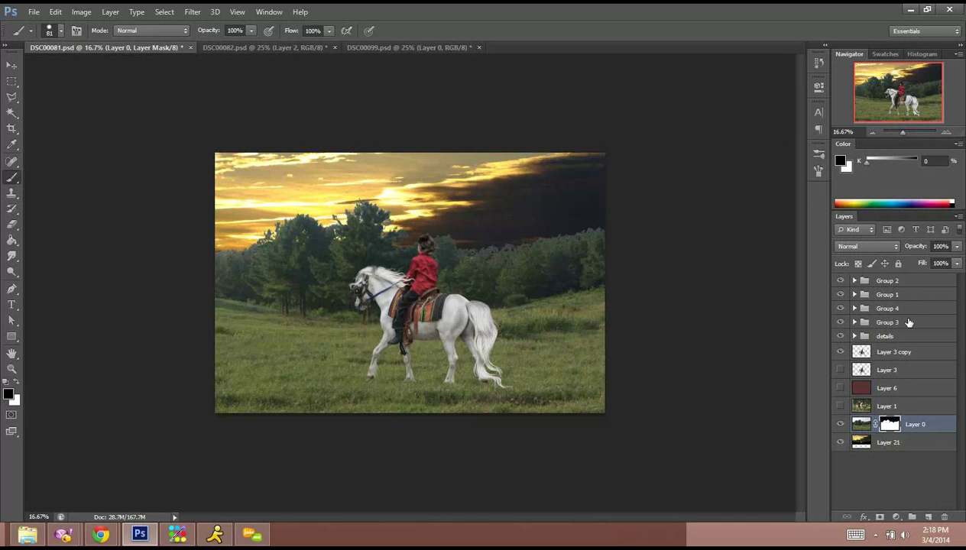
key("alt+period")
left_click(912, 517)
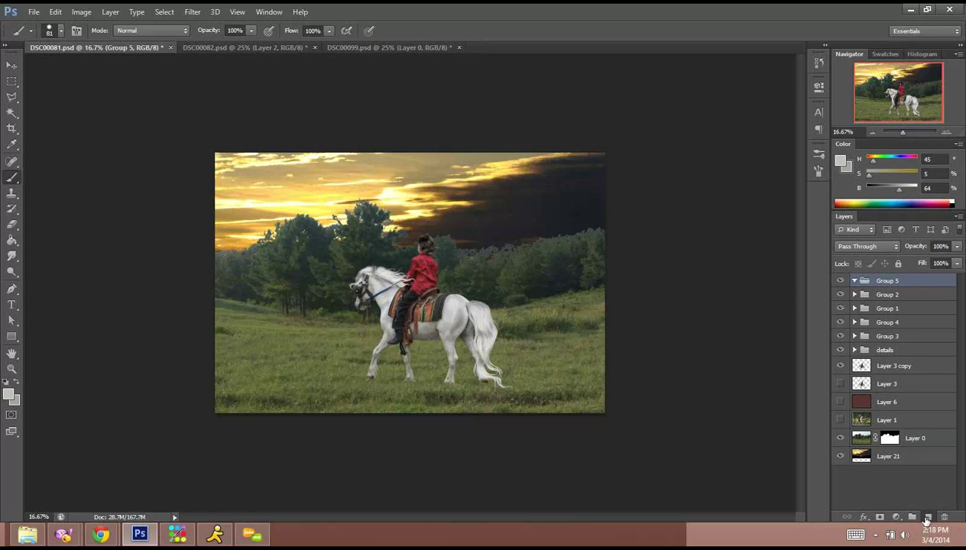
left_click(927, 517)
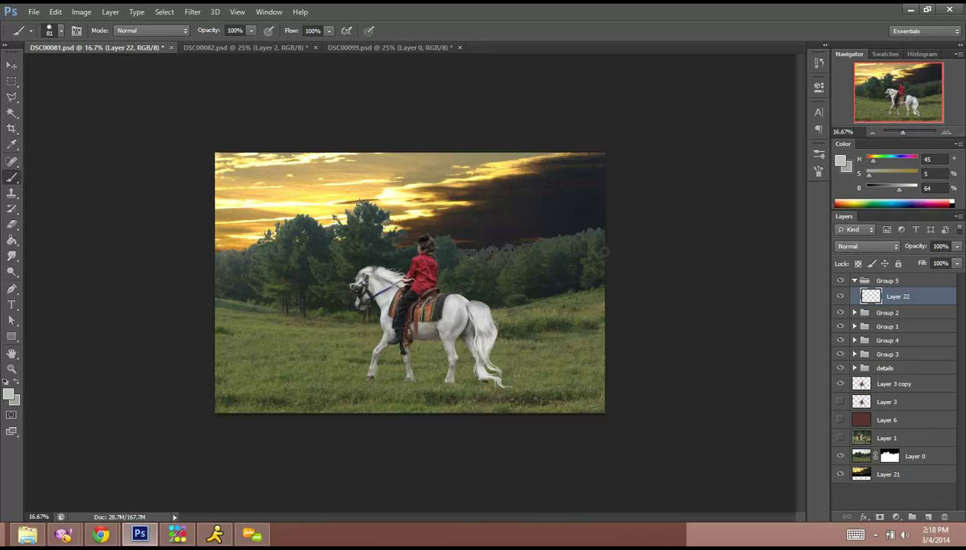
With a 319 px brush, paint broad bands of sampled dark navy and dark brown over the right side and lower edge.
left_click(591, 197, "alt")
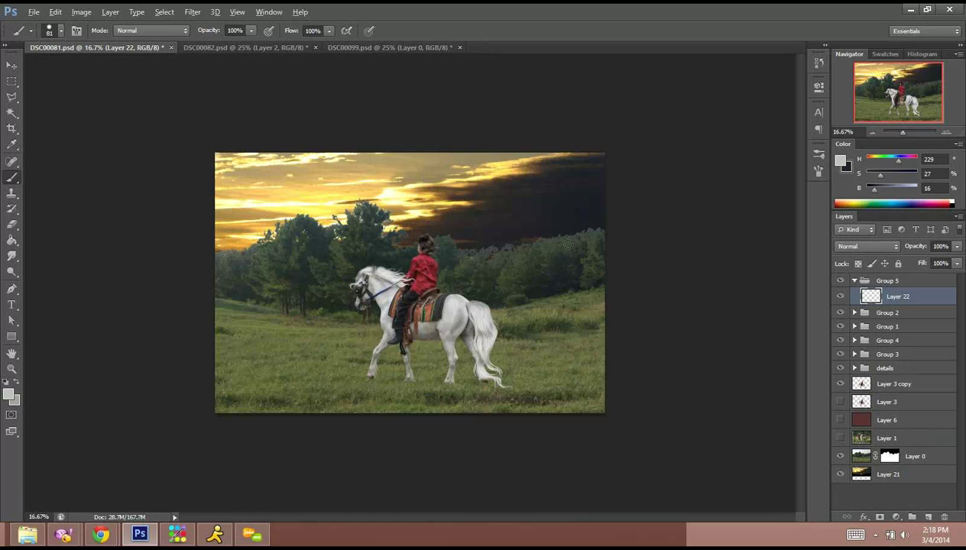
right_click(607, 353)
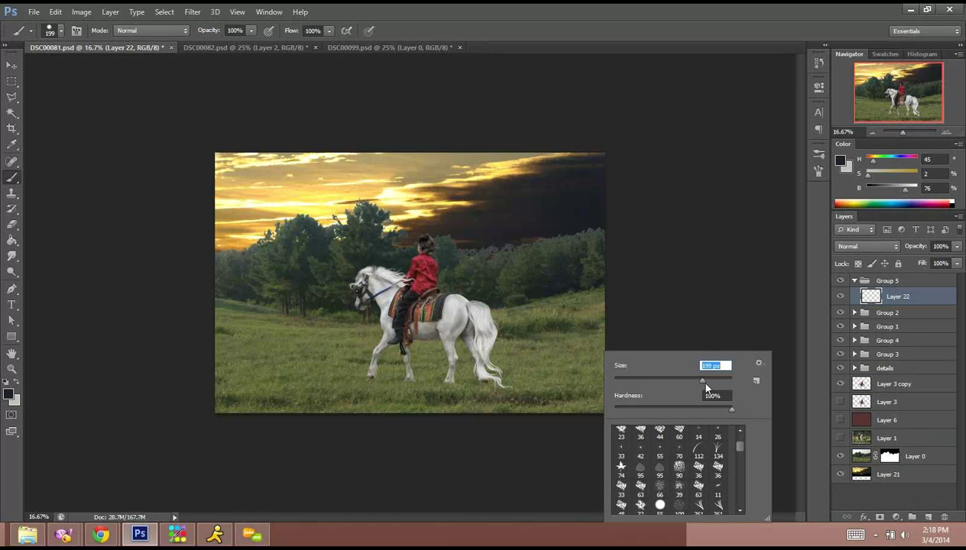
mouse_move(606, 199)
left_mouse_down()
mouse_move(607, 150)
mouse_move(578, 204)
mouse_move(560, 327)
mouse_move(576, 331)
mouse_move(590, 388)
mouse_move(594, 350)
mouse_move(598, 412)
mouse_move(567, 386)
mouse_move(544, 400)
mouse_move(533, 449)
mouse_move(332, 412)
mouse_move(357, 430)
mouse_move(445, 441)
mouse_move(482, 441)
mouse_move(486, 413)
mouse_move(566, 422)
mouse_move(581, 316)
mouse_move(545, 244)
mouse_move(534, 188)
mouse_move(560, 154)
mouse_move(541, 161)
mouse_move(502, 208)
mouse_move(534, 165)
mouse_move(551, 226)
mouse_move(537, 296)
mouse_move(517, 298)
mouse_move(511, 323)
mouse_move(458, 312)
mouse_move(460, 359)
mouse_move(423, 348)
mouse_move(426, 379)
mouse_move(387, 370)
mouse_move(328, 428)
mouse_move(290, 417)
mouse_move(241, 429)
mouse_move(211, 412)
left_mouse_up()
left_click(478, 191, "alt")
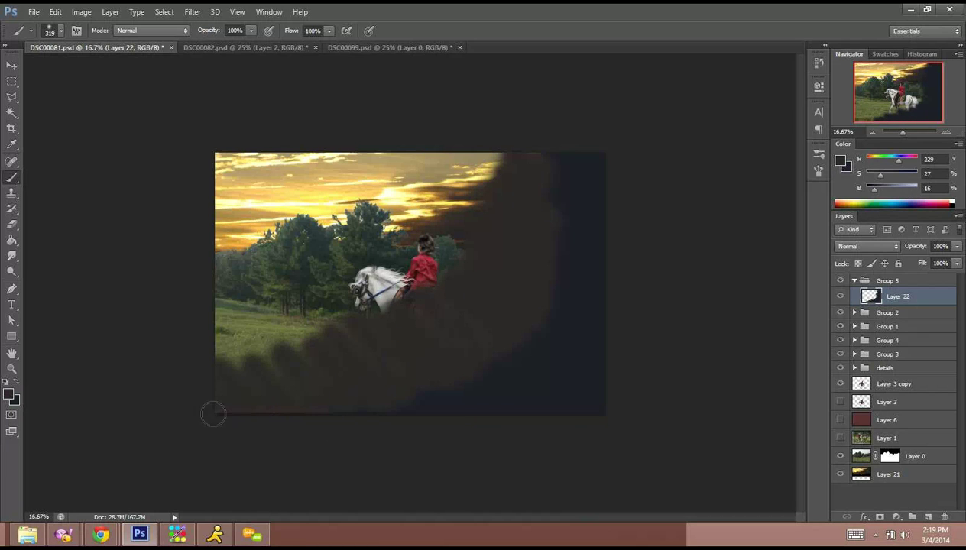
Sample brown and light orange from the sunset and paint them as successive curved bands inside the dark area.
left_click(419, 223, "alt")
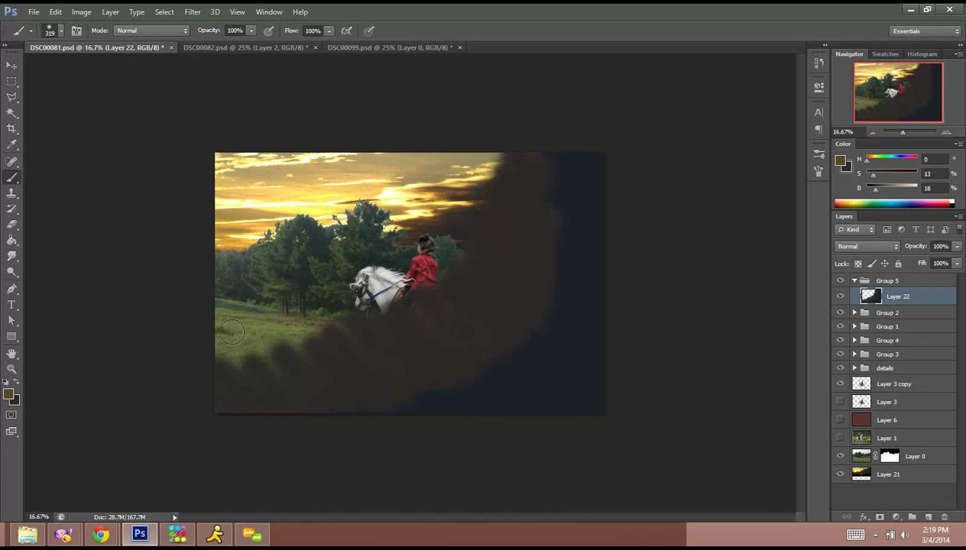
mouse_move(206, 340)
left_mouse_down()
mouse_move(239, 369)
mouse_move(234, 313)
mouse_move(266, 324)
mouse_move(305, 310)
mouse_move(387, 322)
mouse_move(441, 303)
mouse_move(477, 262)
mouse_move(491, 211)
mouse_move(473, 141)
mouse_move(447, 156)
left_mouse_up()
mouse_move(281, 293)
left_mouse_down()
mouse_move(235, 279)
mouse_move(229, 312)
left_mouse_up()
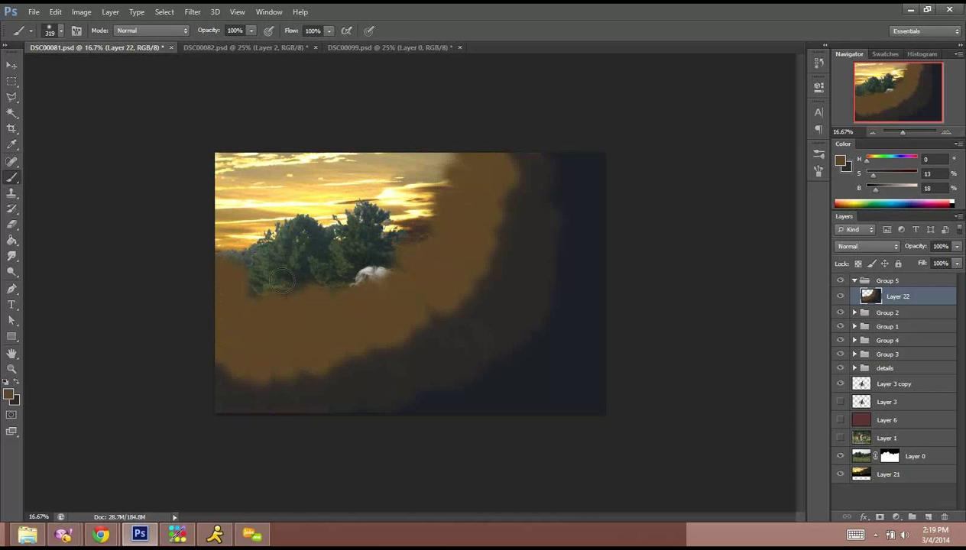
mouse_move(281, 281)
left_mouse_down()
mouse_move(350, 276)
mouse_move(256, 252)
mouse_move(260, 227)
mouse_move(217, 250)
mouse_move(264, 282)
mouse_move(323, 272)
mouse_move(347, 253)
mouse_move(370, 268)
mouse_move(434, 184)
mouse_move(444, 161)
left_mouse_up()
left_click(250, 223, "alt")
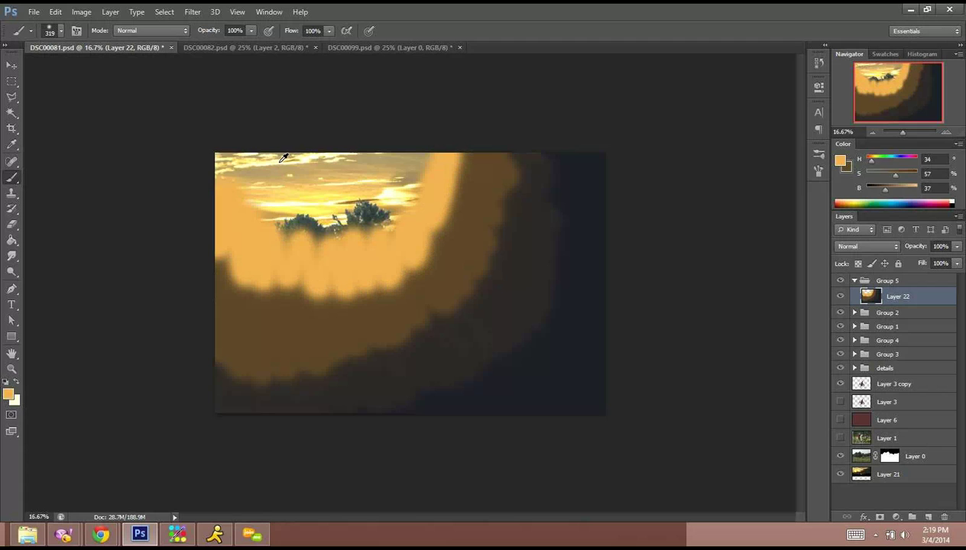
Paint the remaining upper-left sky area with sampled pale cream on Layer 22, and apply a 1000-pixel Gaussian Blur to the layer.
left_click(283, 156, "alt")
mouse_move(223, 165)
left_mouse_down()
mouse_move(237, 194)
mouse_move(295, 227)
mouse_move(336, 231)
mouse_move(388, 215)
mouse_move(399, 123)
left_mouse_up()
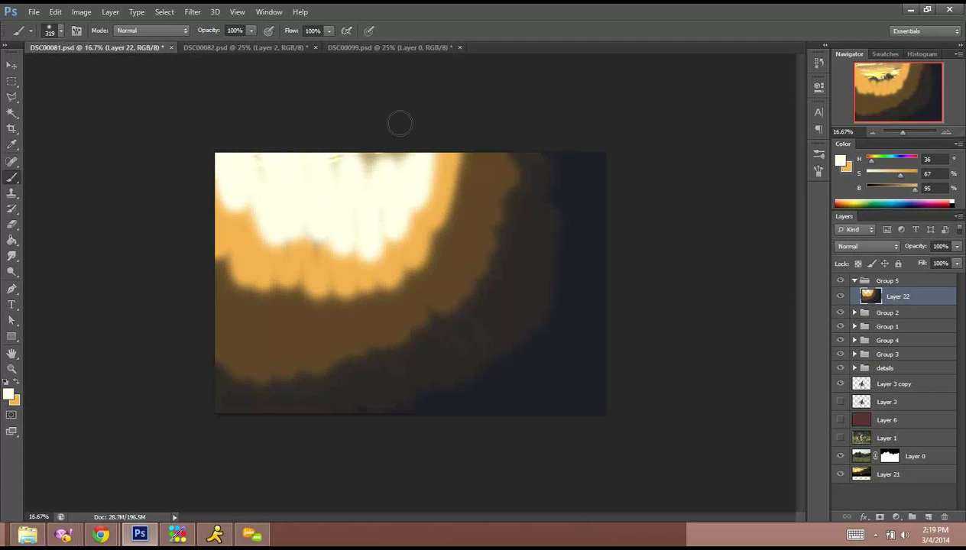
left_click(189, 13)
mouse_move(294, 134)
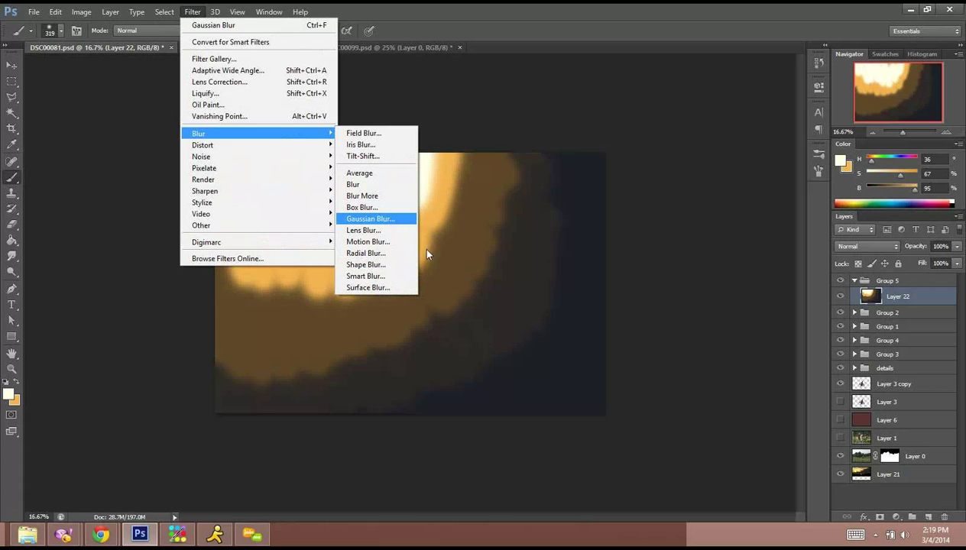
left_click(371, 218)
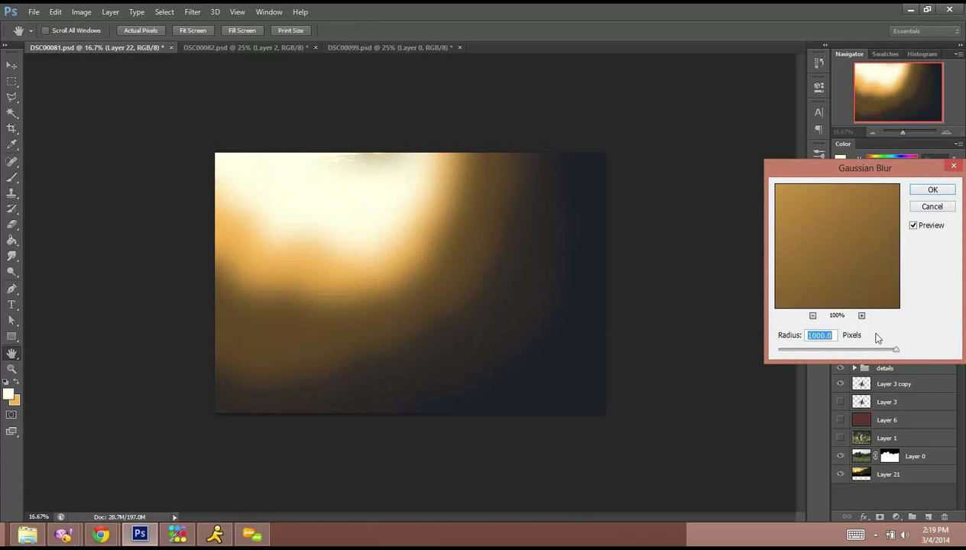
left_click(931, 191)
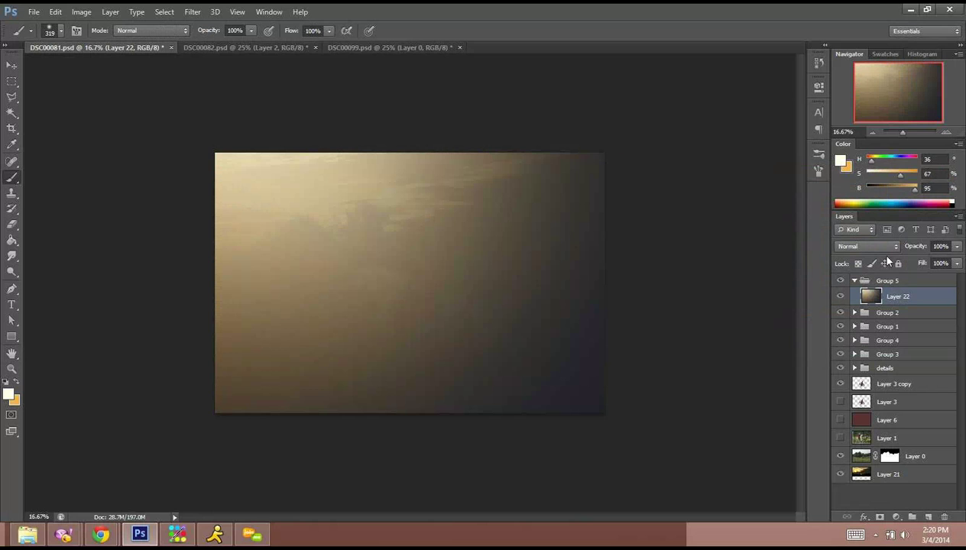
Set the blend mode of the blurred Layer 22 to Soft Light, leaving it without a layer mask.
left_click(887, 246)
left_click(862, 162)
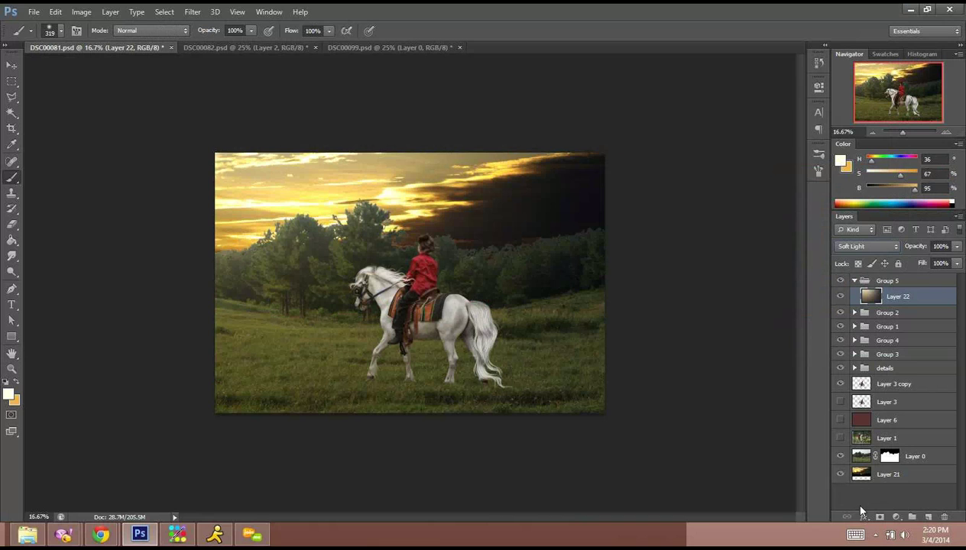
left_click(880, 517)
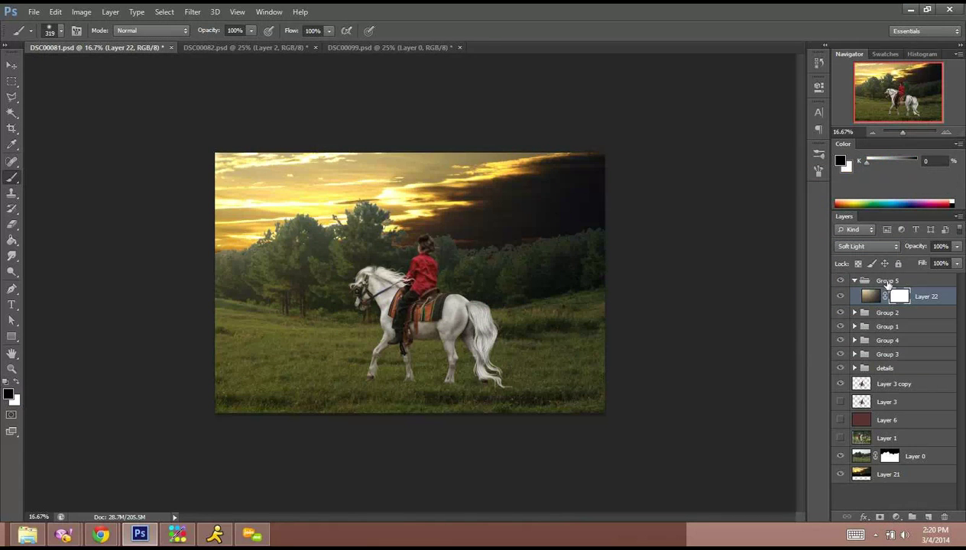
key("ctrl+z")
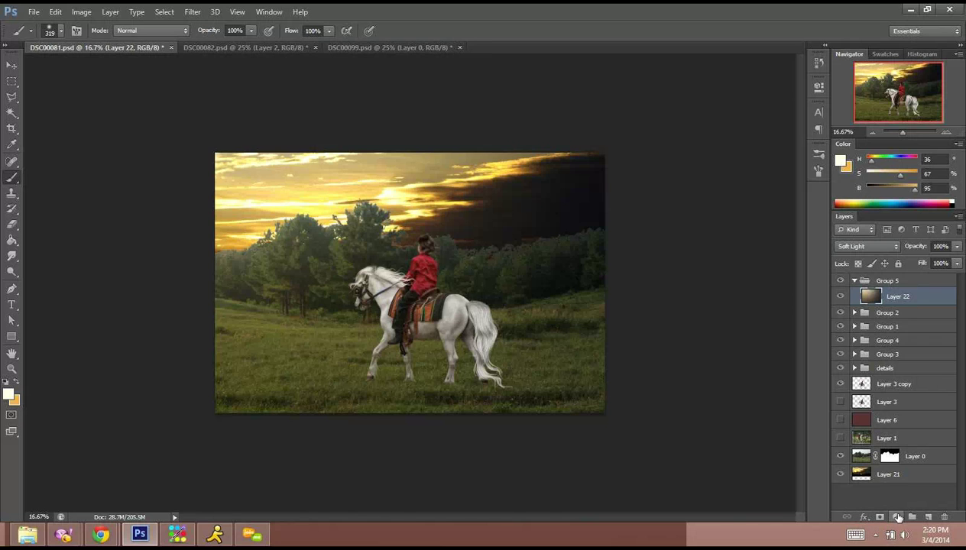
Add a Curves adjustment layer above Layer 22 and shape a two-point RGB curve that darkens the shadows.
left_click(898, 517)
left_click(879, 325)
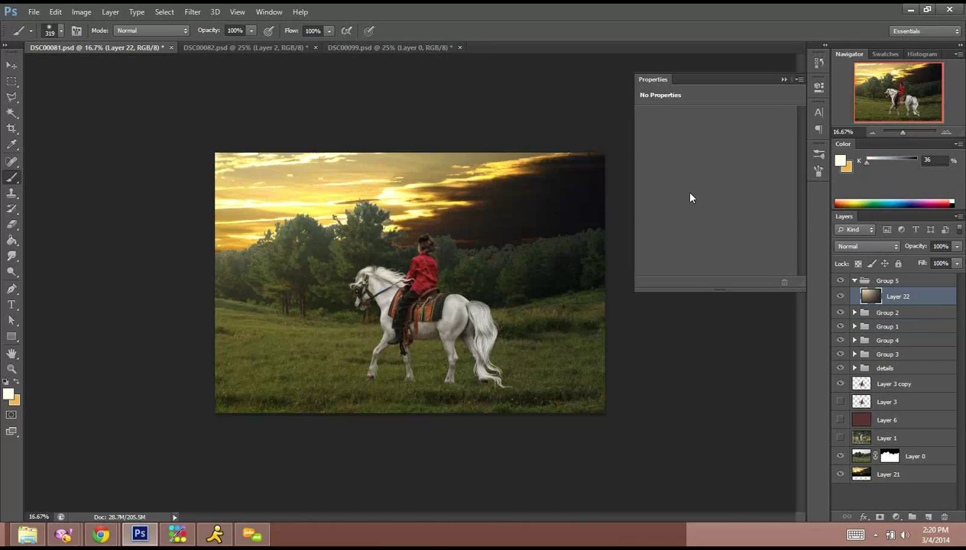
left_click_drag(719, 216, 744, 194)
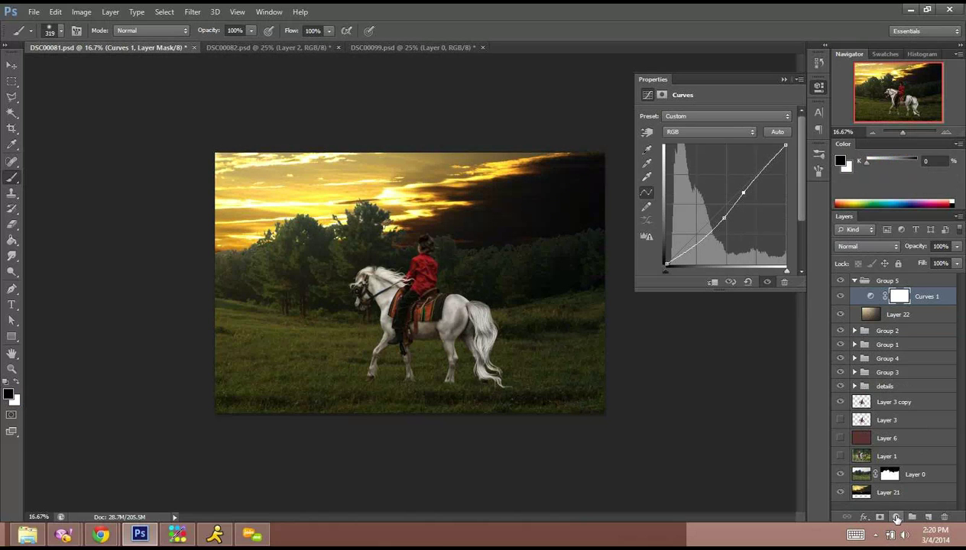
Add a Brightness/Contrast adjustment layer with brightness -25 and contrast 12.
left_click(896, 517)
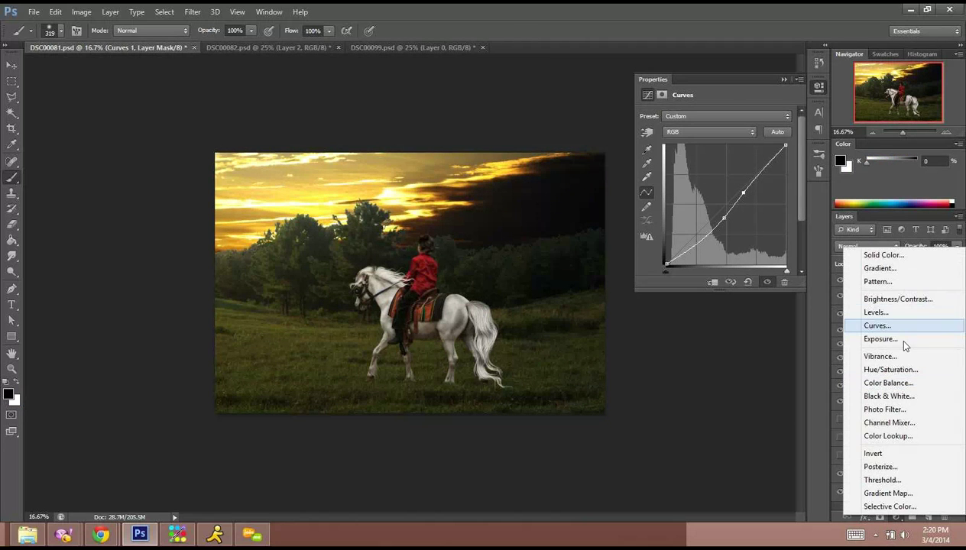
left_click(892, 299)
left_click_drag(708, 150, 701, 150)
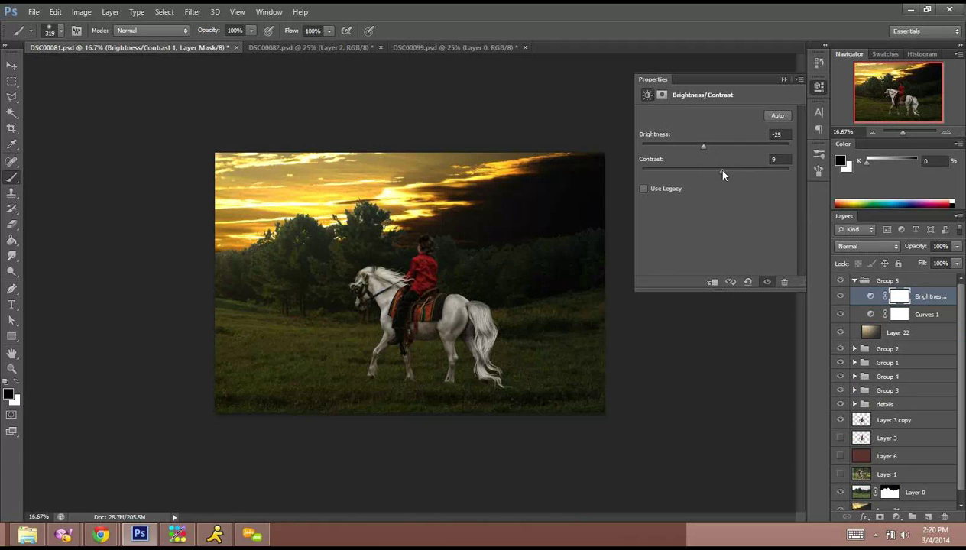
left_click_drag(723, 175, 726, 175)
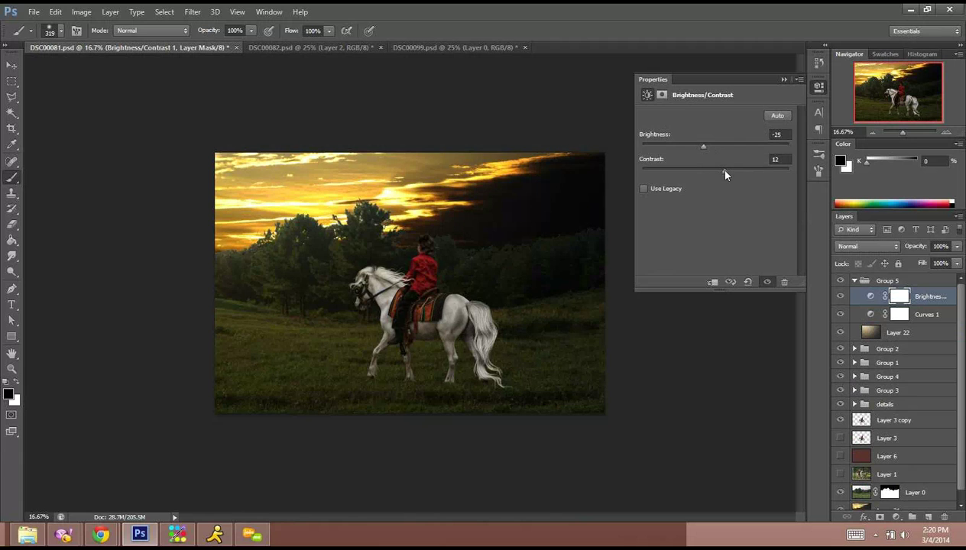
Add a Photo Filter adjustment layer using Warming Filter (85) and raise its density moderately.
left_click(897, 517)
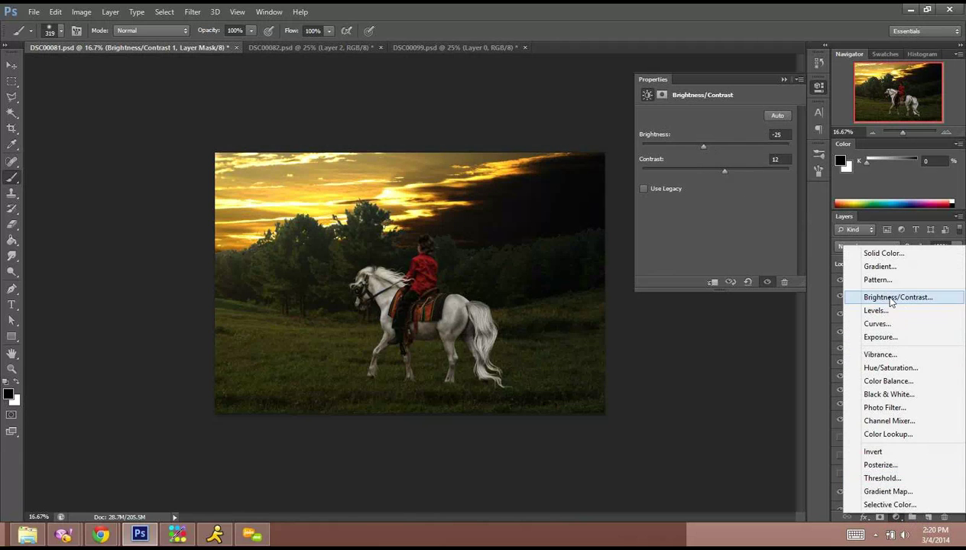
left_click(902, 407)
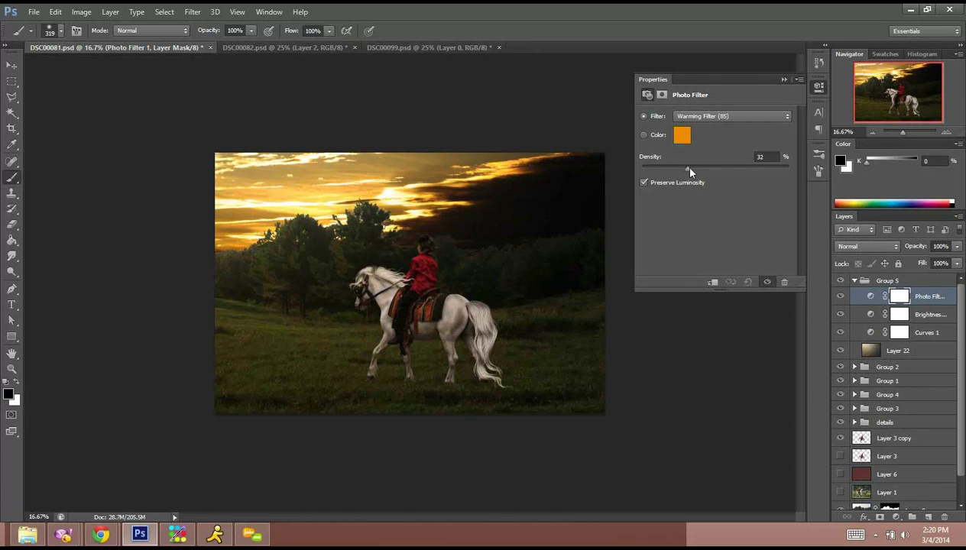
left_click_drag(690, 169, 695, 168)
left_click(784, 80)
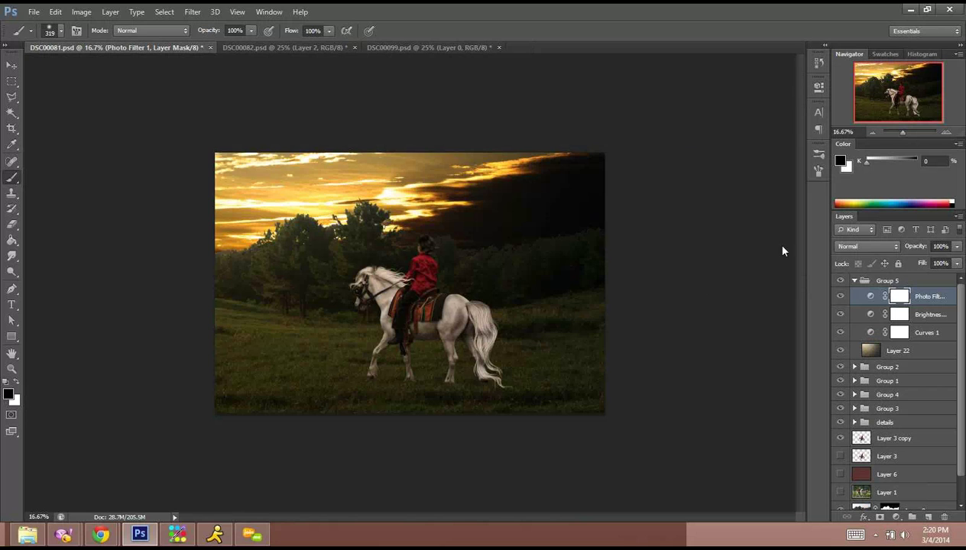
Add a Vibrance adjustment layer and reduce the vibrance to -12.
left_click(897, 517)
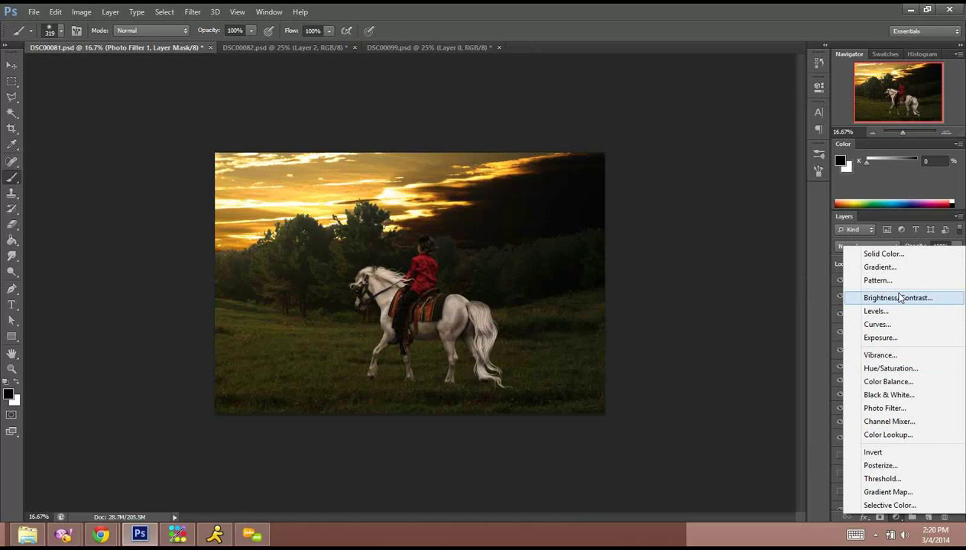
left_click(879, 356)
left_click_drag(711, 131, 708, 135)
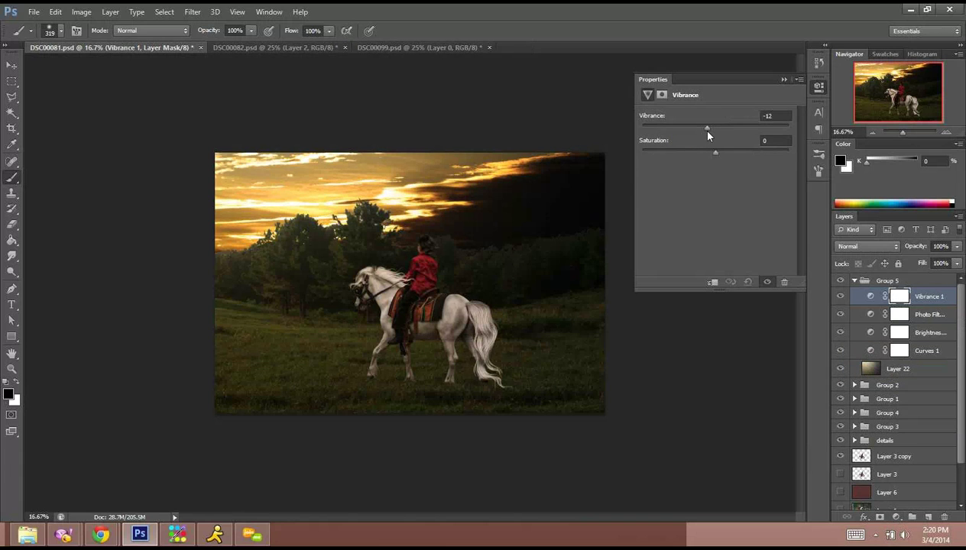
left_click(784, 79)
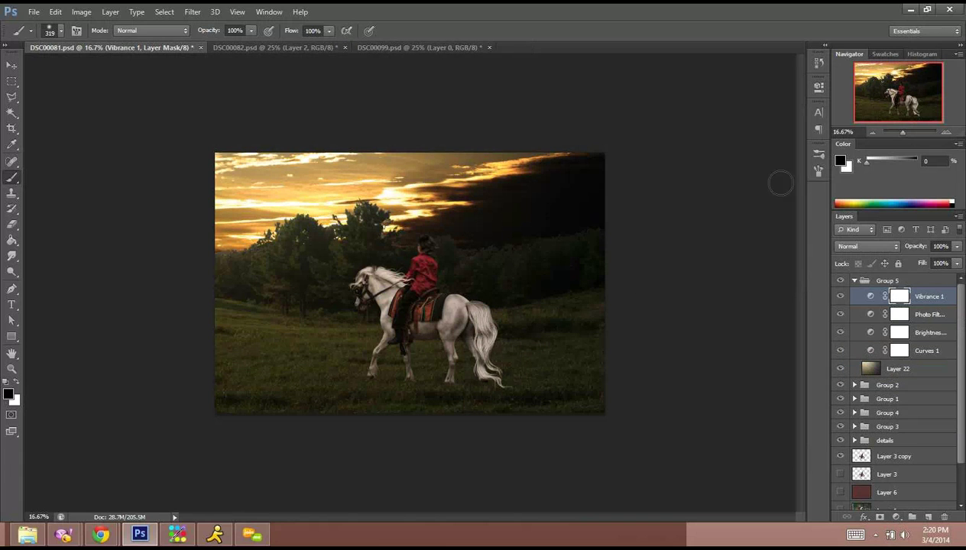
Add a pure white (ffffff) Solid Color fill layer at the top of Group 5.
left_click(894, 516)
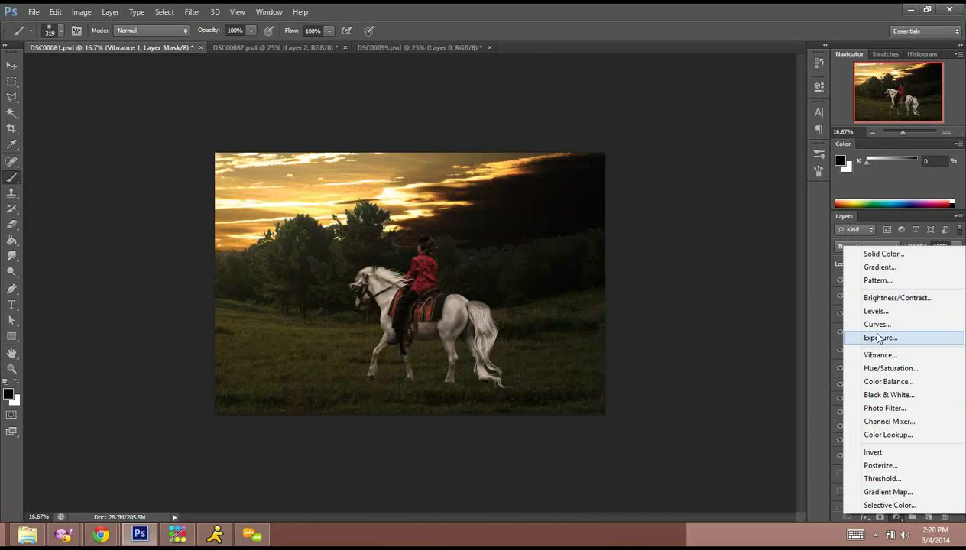
left_click(884, 254)
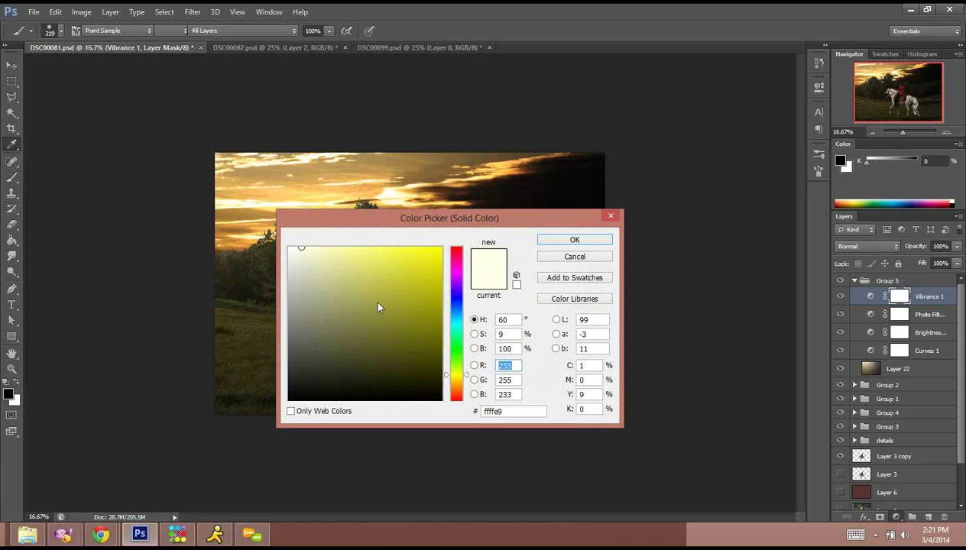
left_click_drag(276, 243, 273, 241)
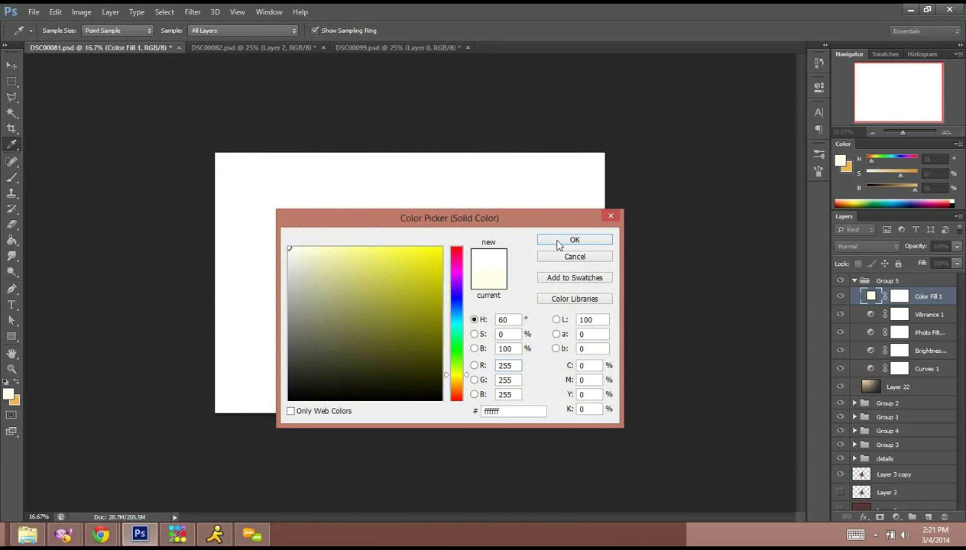
left_click(556, 242)
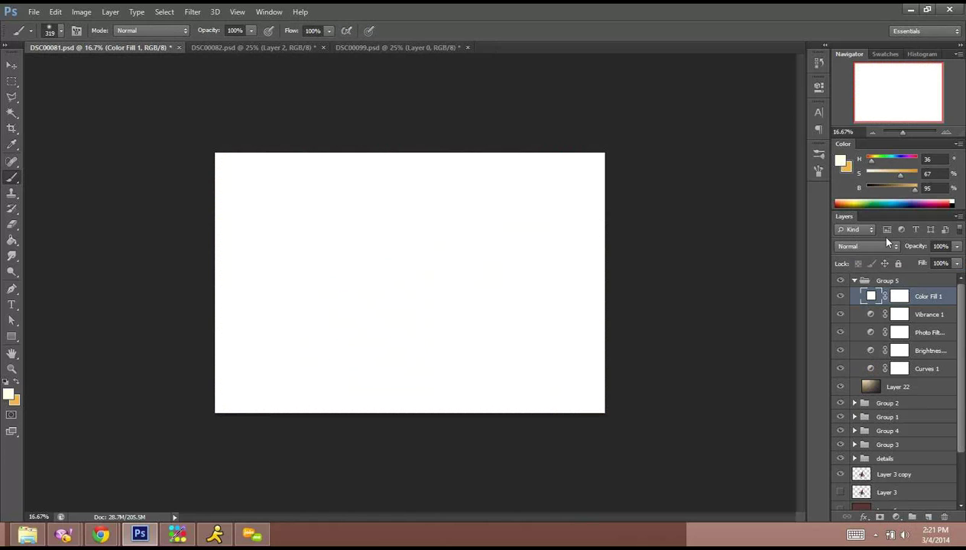
Set the white fill layer's blend mode to Overlay and lower its opacity to 43%.
left_click(887, 246)
left_click(864, 158)
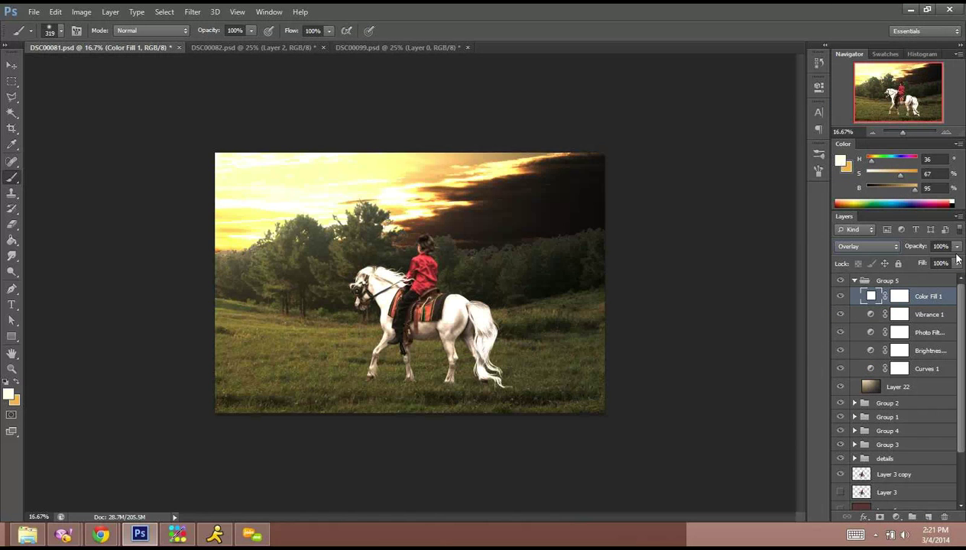
left_click(956, 247)
left_click_drag(952, 260, 929, 262)
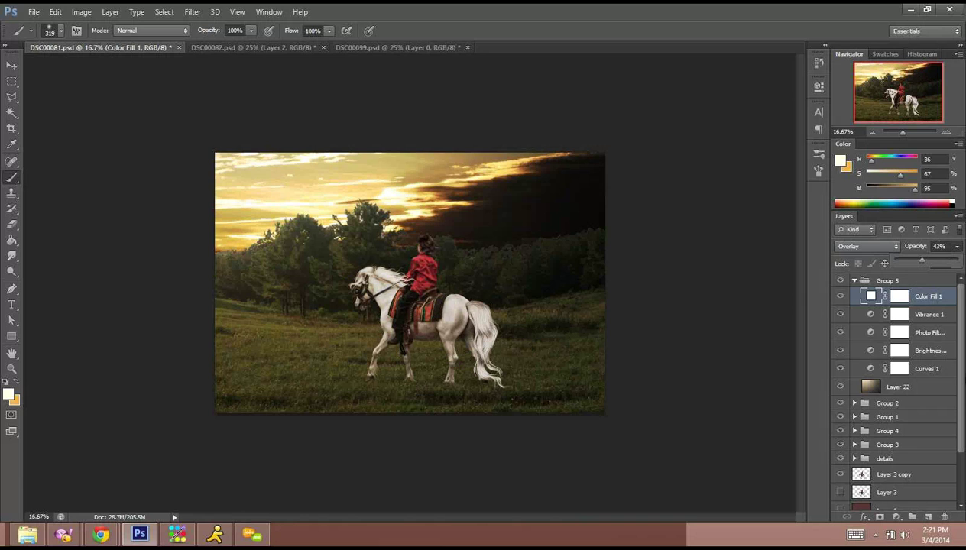
Reposition the sunset sky on Layer 21 vertically behind the trees with the Move tool.
scroll(952, 427, "down", 2)
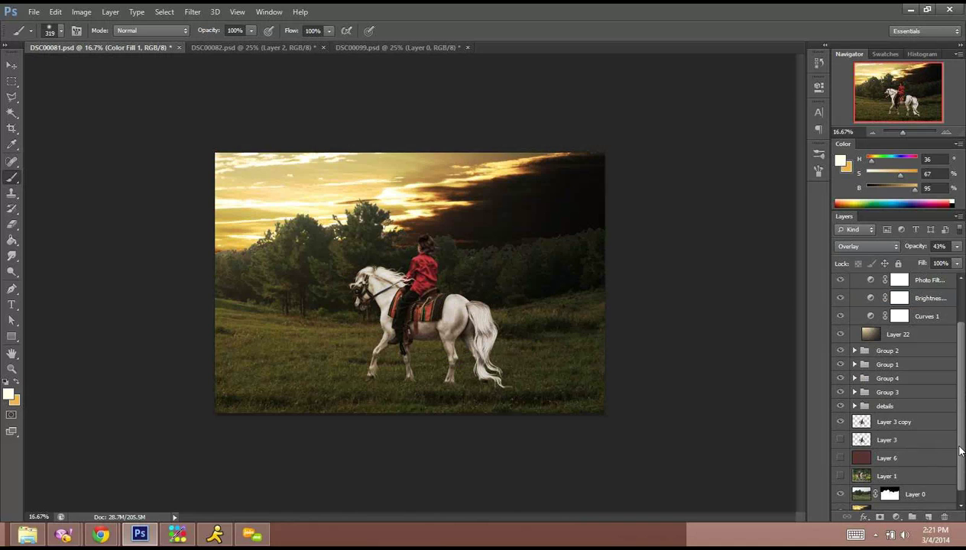
scroll(925, 489, "down", 1)
left_click(923, 504)
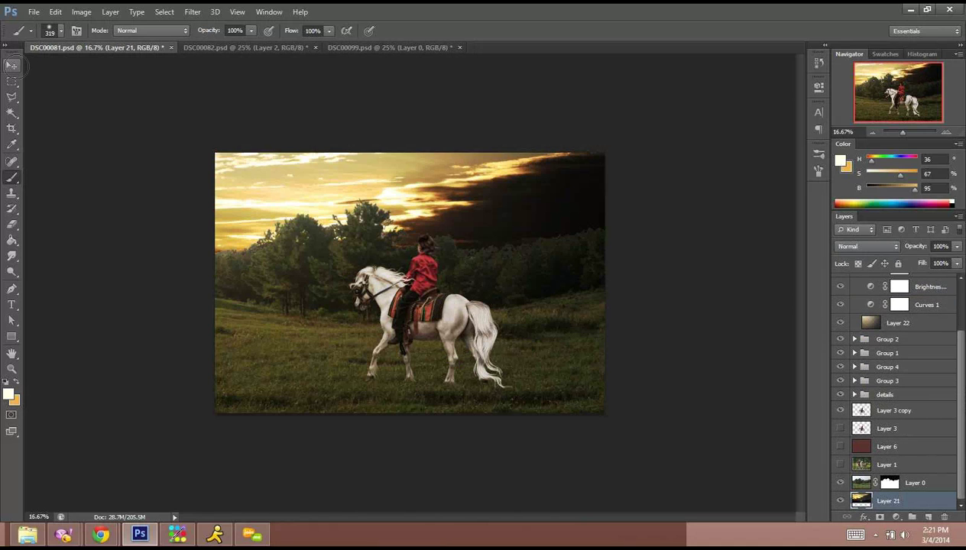
key("v")
left_click_drag(501, 194, 501, 218)
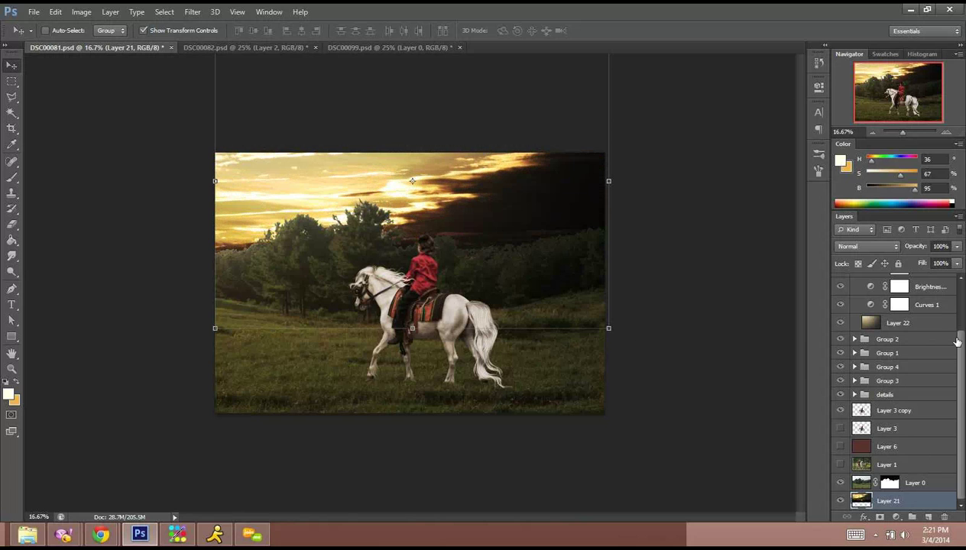
scroll(962, 327, "up", 3)
left_click(922, 298)
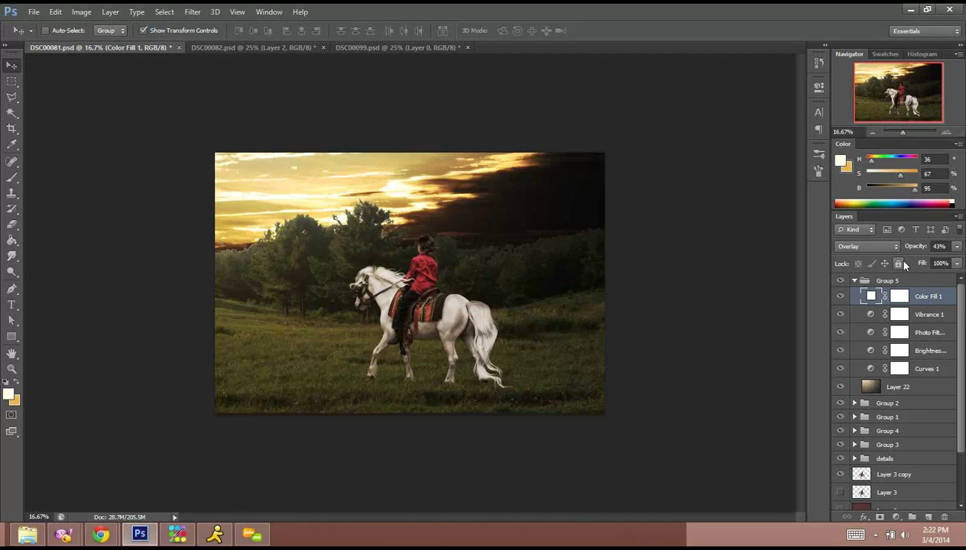
left_click(863, 281)
left_click(855, 282)
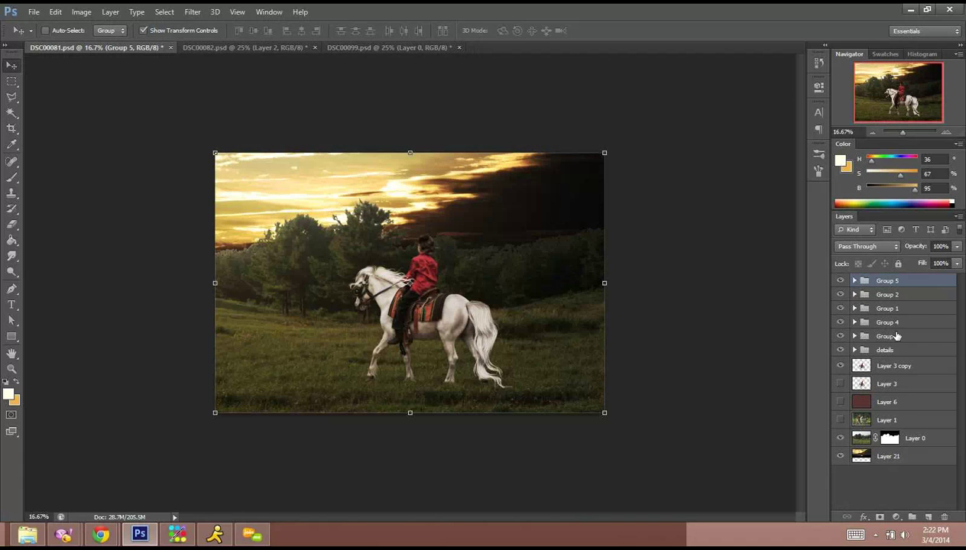
Rework the Curves 1 adjustment in Group 5 by lowering both curve points for darker shadows and midtones.
left_click(855, 281)
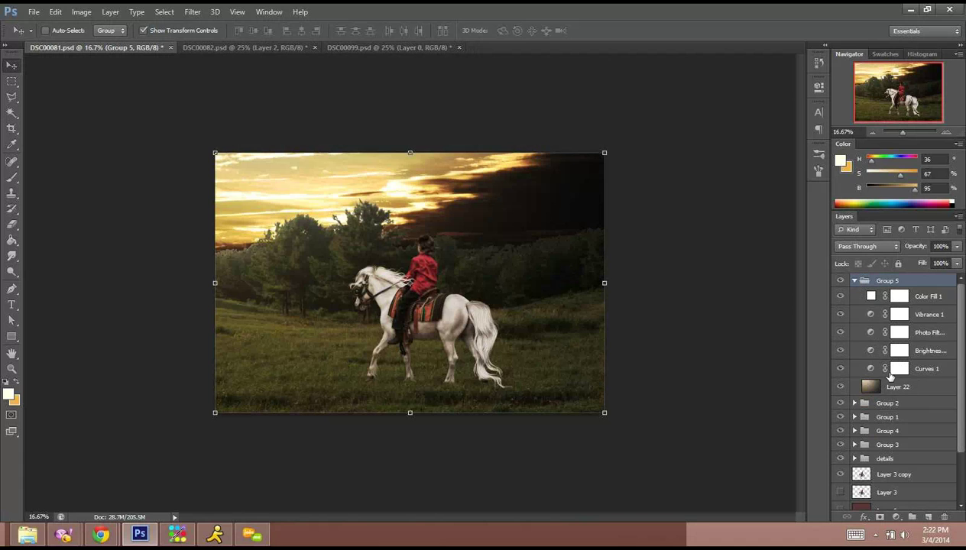
double_click(871, 370)
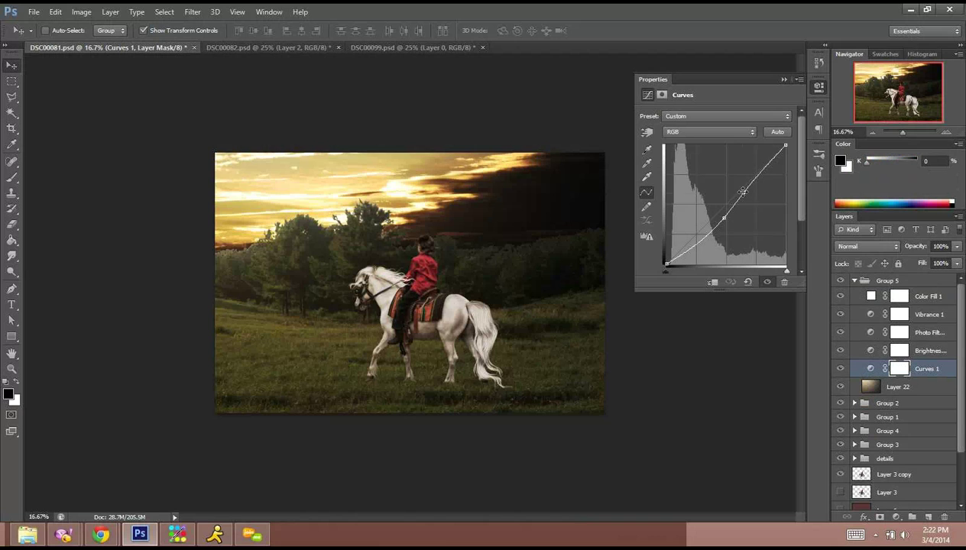
left_click_drag(744, 193, 734, 220)
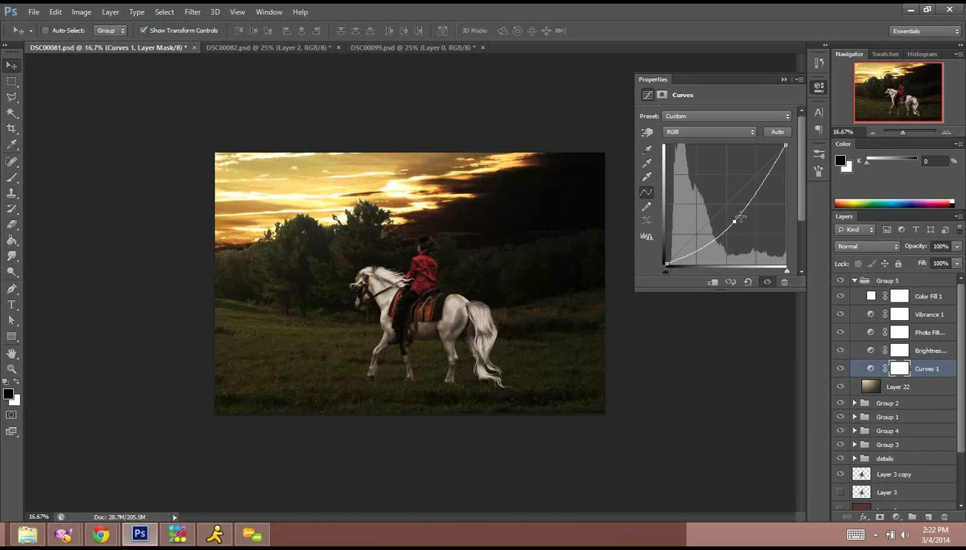
left_click(746, 202)
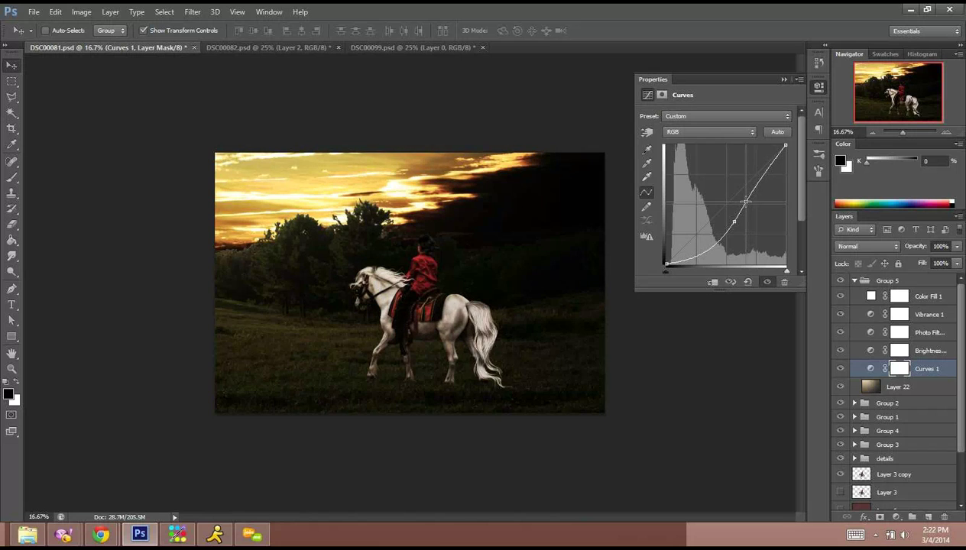
mouse_move(746, 202)
left_mouse_down()
mouse_move(733, 218)
mouse_move(746, 200)
left_mouse_up()
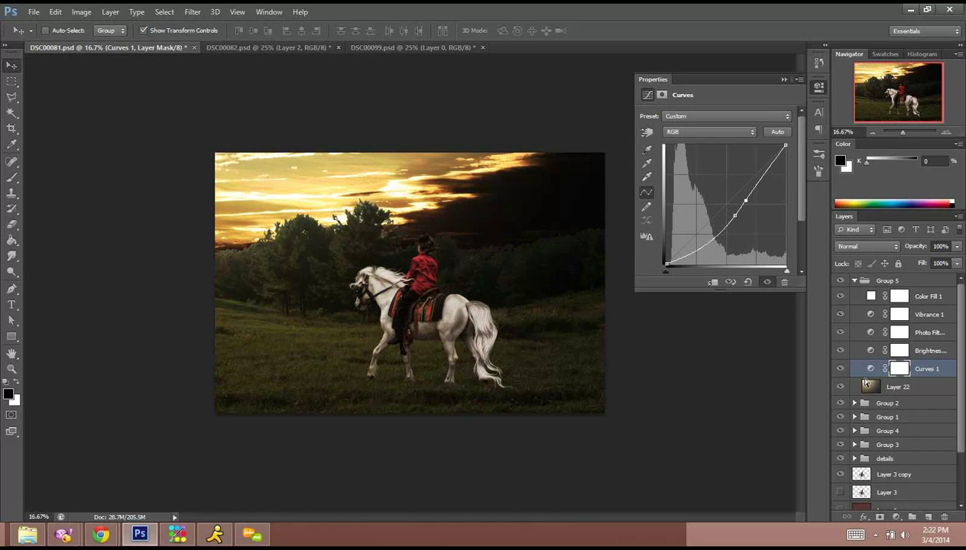
Add a new empty layer directly above Layer 22 in Group 5.
left_click(895, 388)
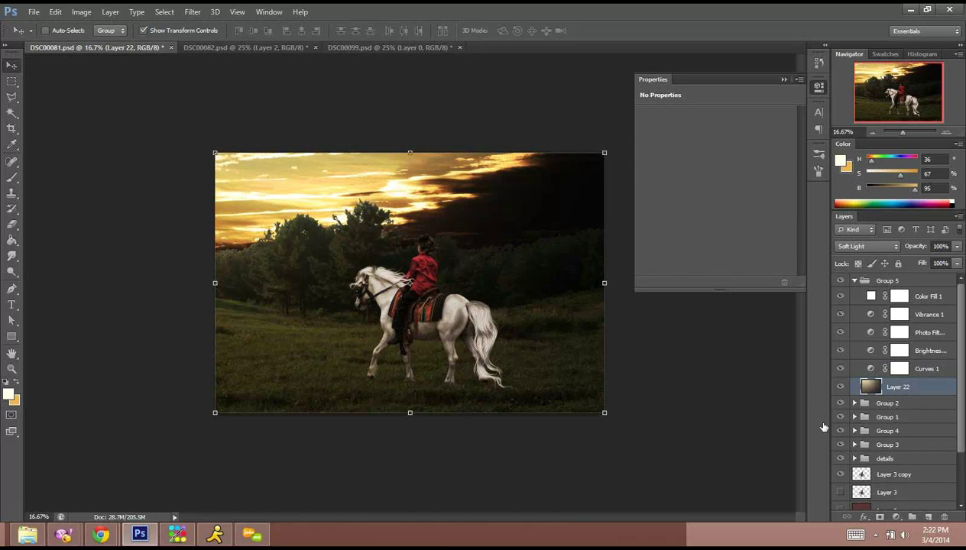
key("ctrl+shift+n")
key("Return")
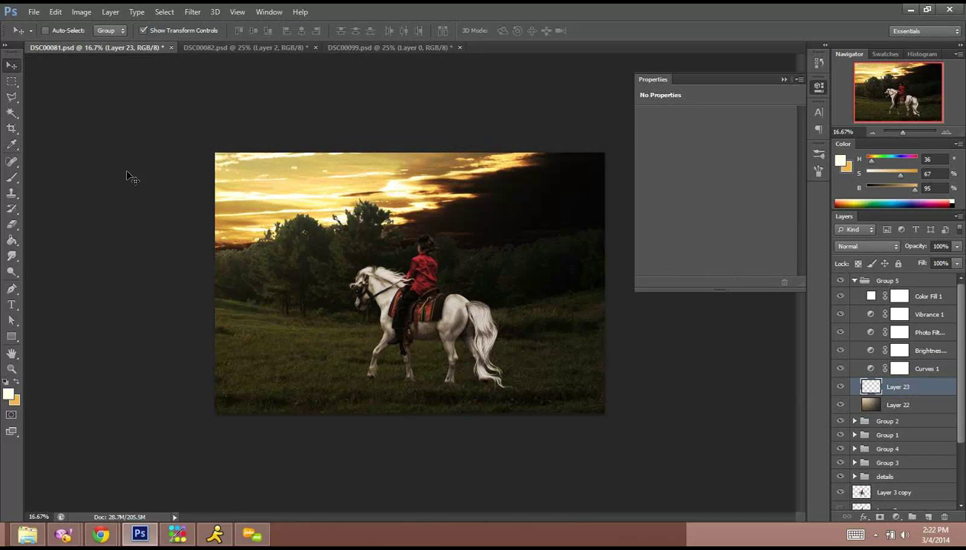
Paint black with a soft 370 px brush over the scene's right side and along its bottom edge on the new layer.
left_click(11, 176)
right_click(510, 292)
left_click_drag(605, 315, 619, 315)
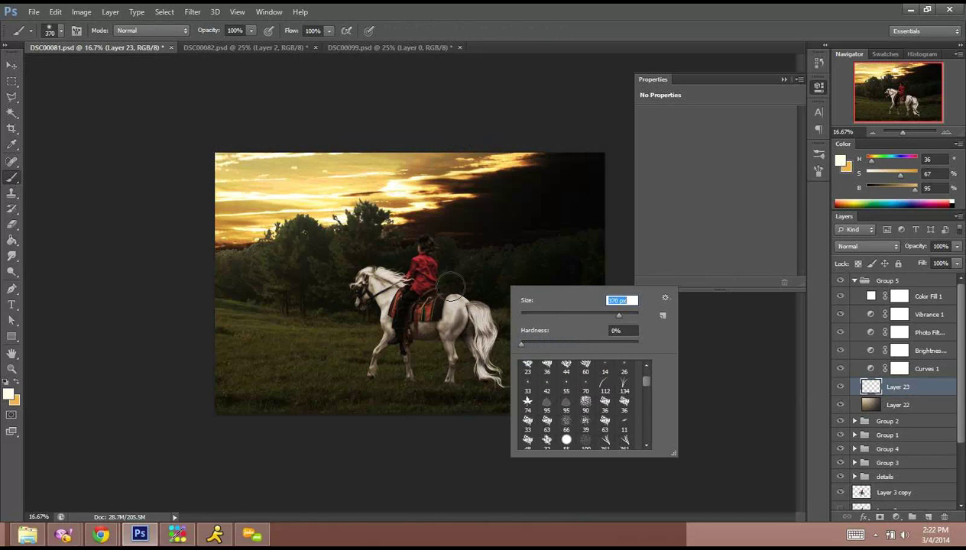
left_click(613, 26)
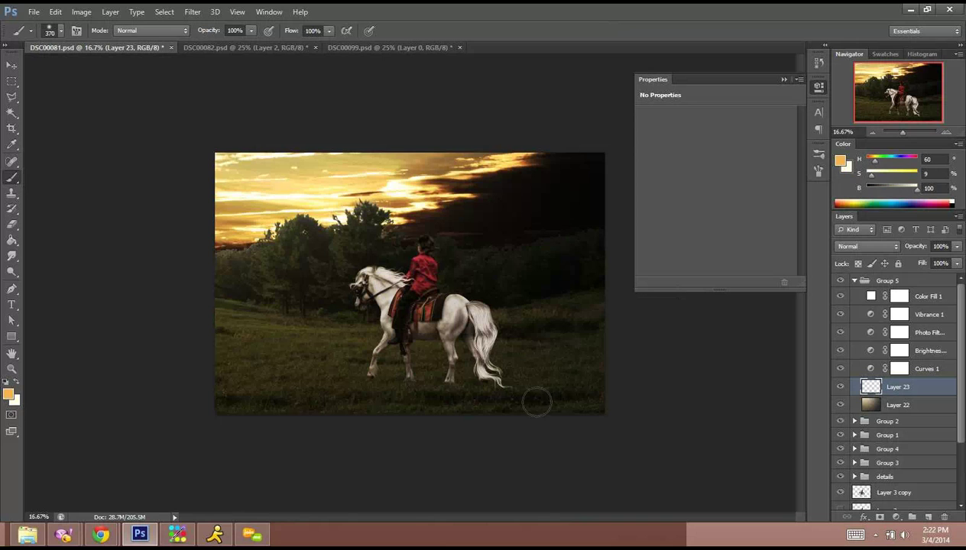
key("d")
mouse_move(481, 373)
left_mouse_down()
mouse_move(572, 428)
mouse_move(478, 331)
mouse_move(568, 373)
mouse_move(631, 303)
mouse_move(620, 224)
mouse_move(582, 163)
mouse_move(504, 327)
mouse_move(452, 350)
mouse_move(455, 384)
mouse_move(409, 362)
mouse_move(378, 416)
mouse_move(339, 442)
mouse_move(293, 450)
mouse_move(271, 437)
mouse_move(242, 439)
mouse_move(246, 402)
mouse_move(223, 338)
mouse_move(215, 370)
mouse_move(232, 390)
mouse_move(332, 415)
mouse_move(440, 345)
mouse_move(499, 295)
mouse_move(529, 250)
left_mouse_up()
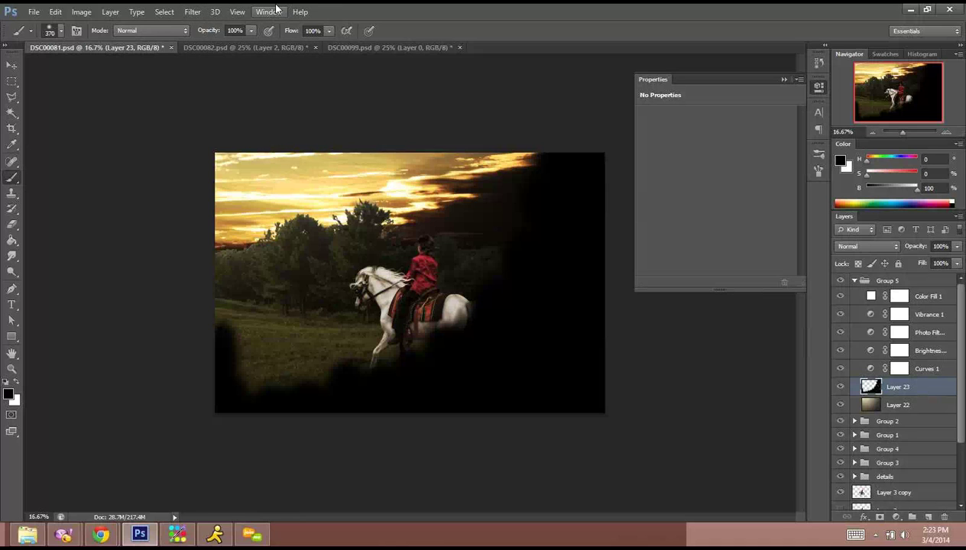
Apply a Gaussian Blur of about 151.9 px to the black shading on Layer 23 and set its blend mode to Soft Light.
left_click(194, 13)
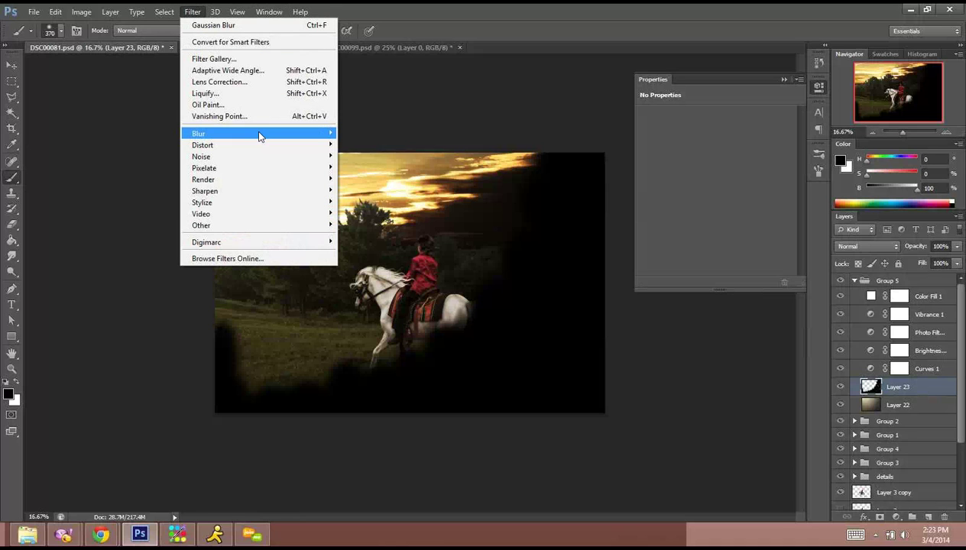
mouse_move(257, 133)
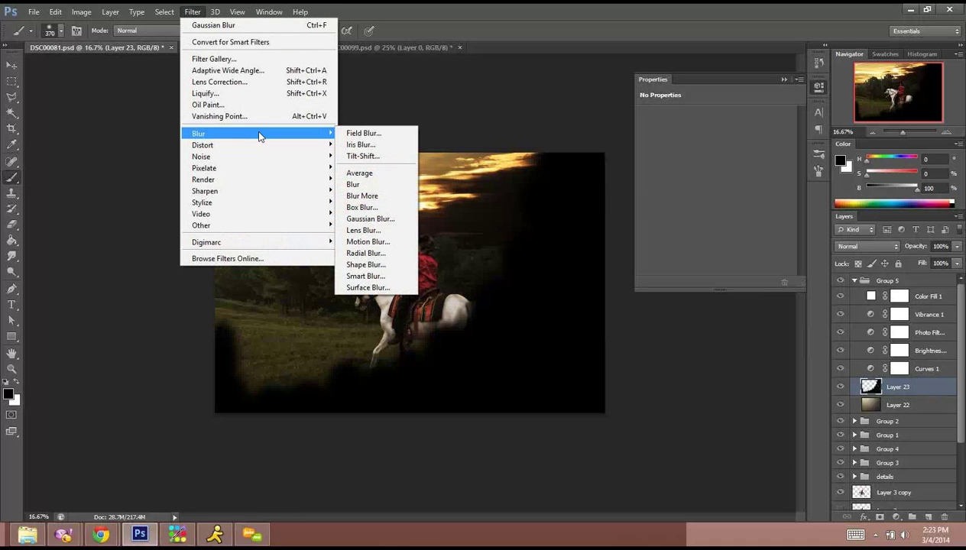
left_click(395, 220)
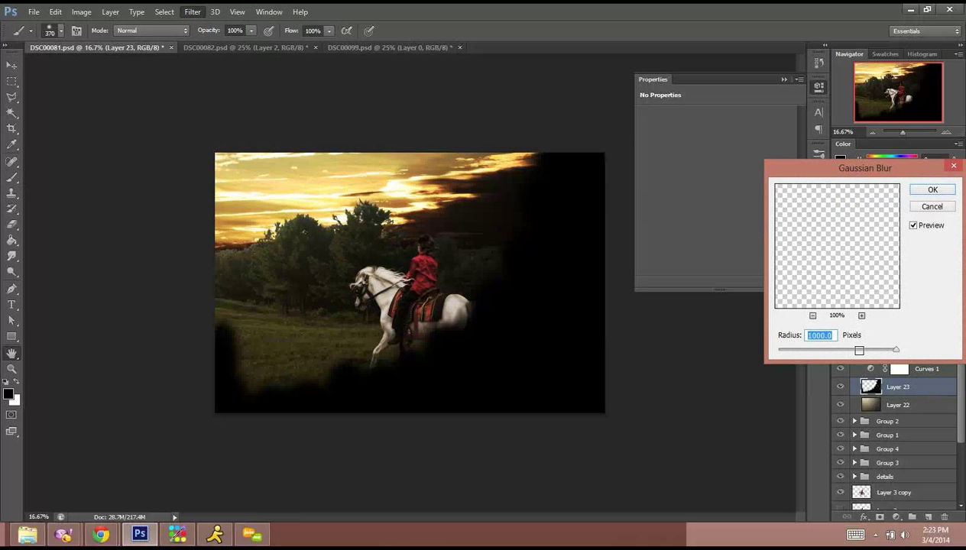
mouse_move(859, 350)
left_mouse_down()
mouse_move(851, 350)
mouse_move(866, 353)
left_mouse_up()
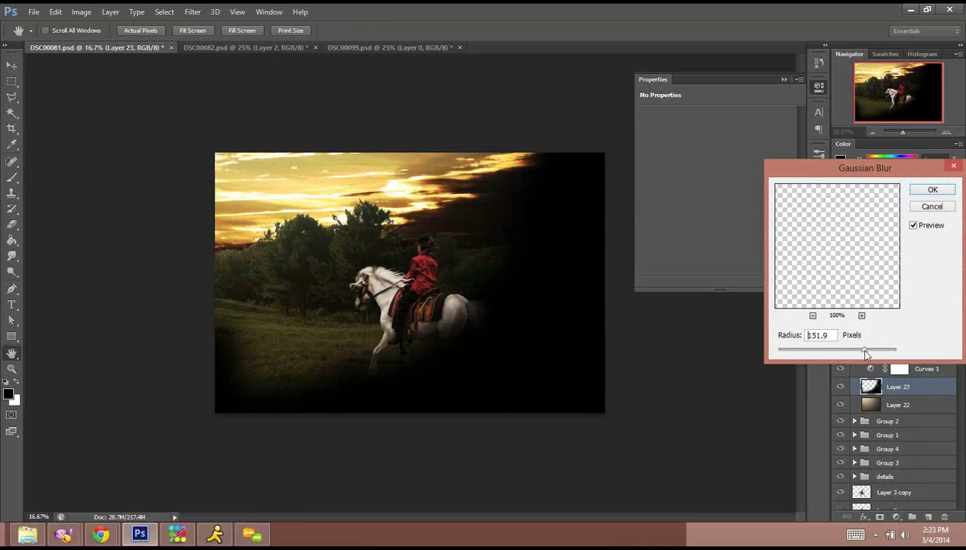
left_click(934, 190)
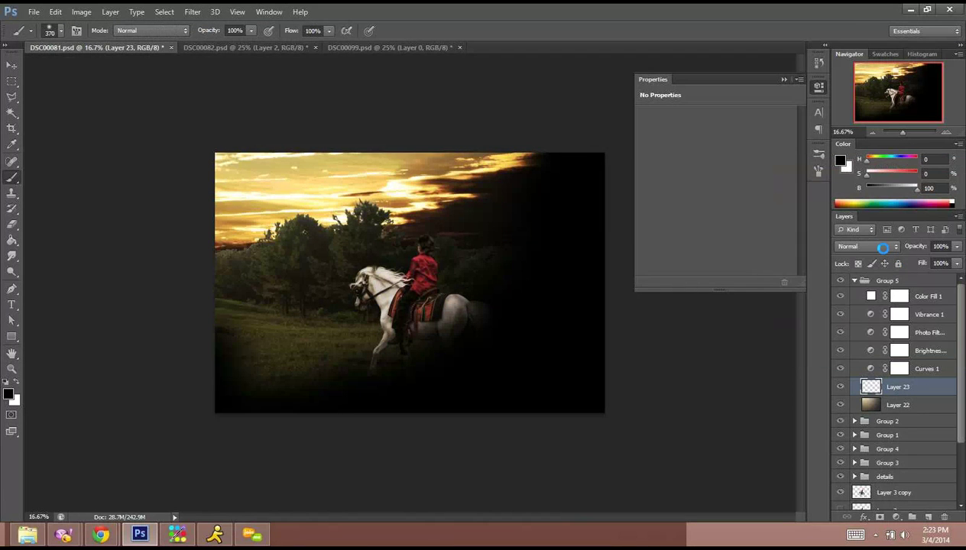
left_click(873, 246)
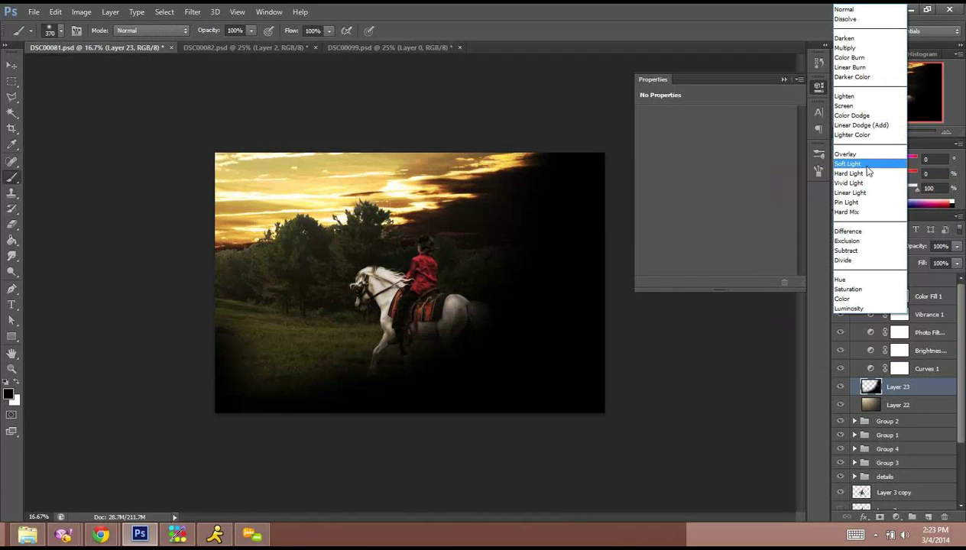
left_click(867, 164)
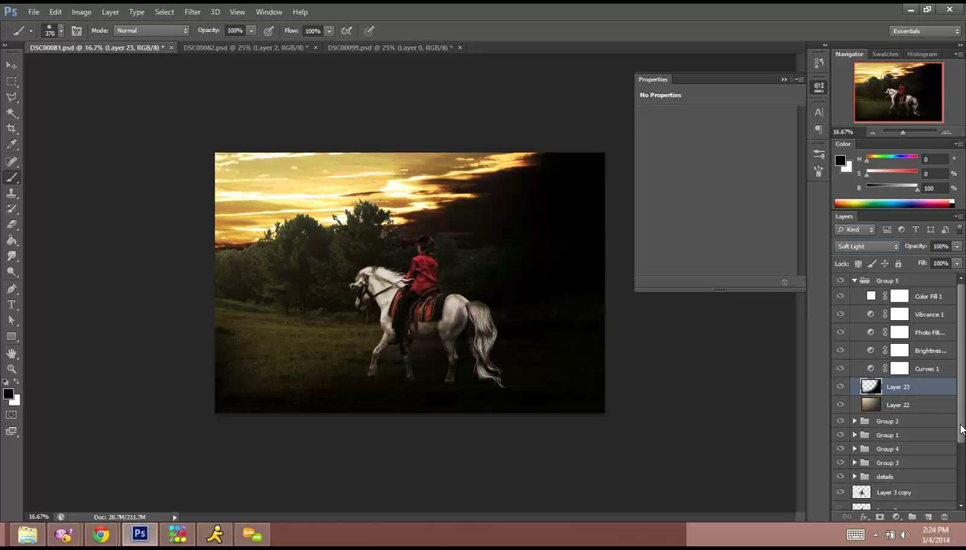
Add a new empty layer directly above the masked landscape on Layer 0.
left_click_drag(962, 430, 930, 489)
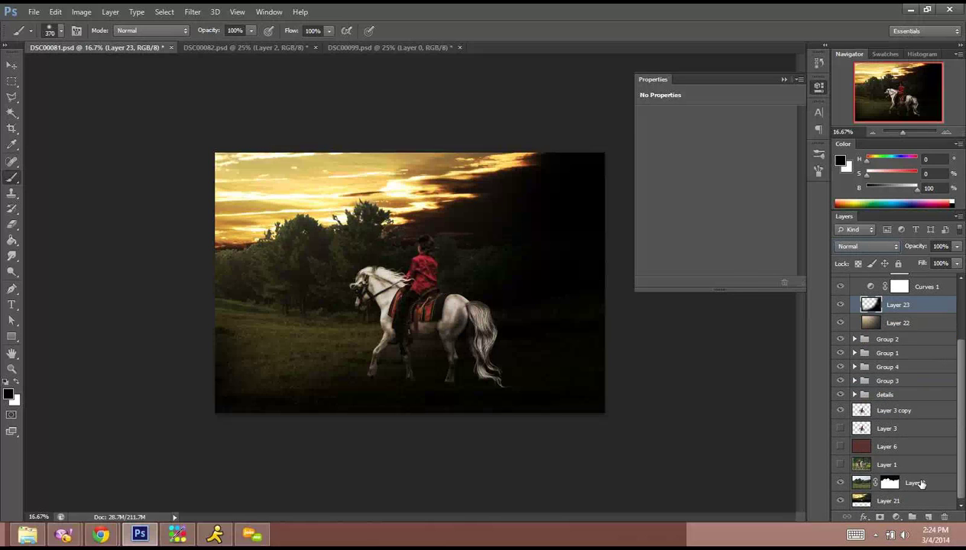
left_click(922, 484)
key("ctrl+shift+n")
key("Return")
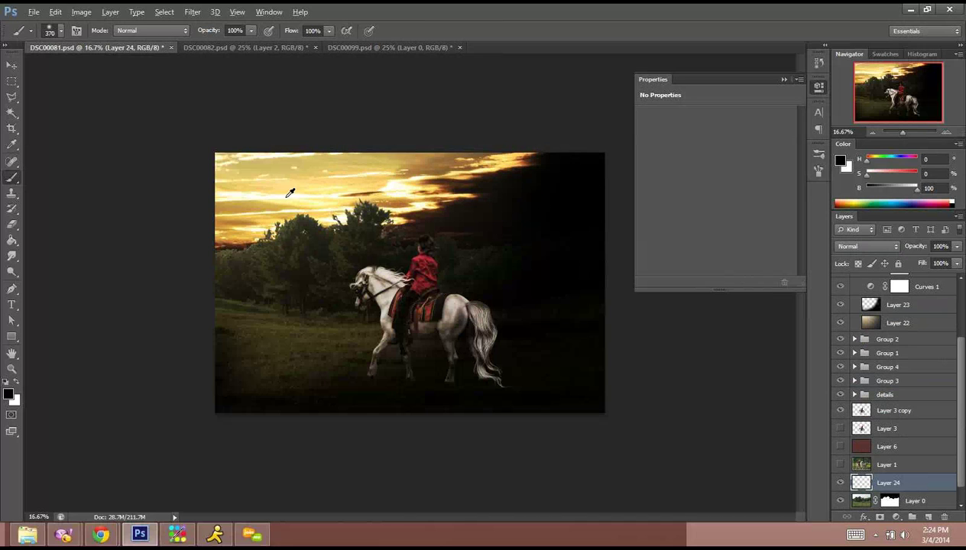
Set up a soft white 349 px brush and load the Layer 0 mask as a selection of the trees and field.
key("x")
right_click(386, 260)
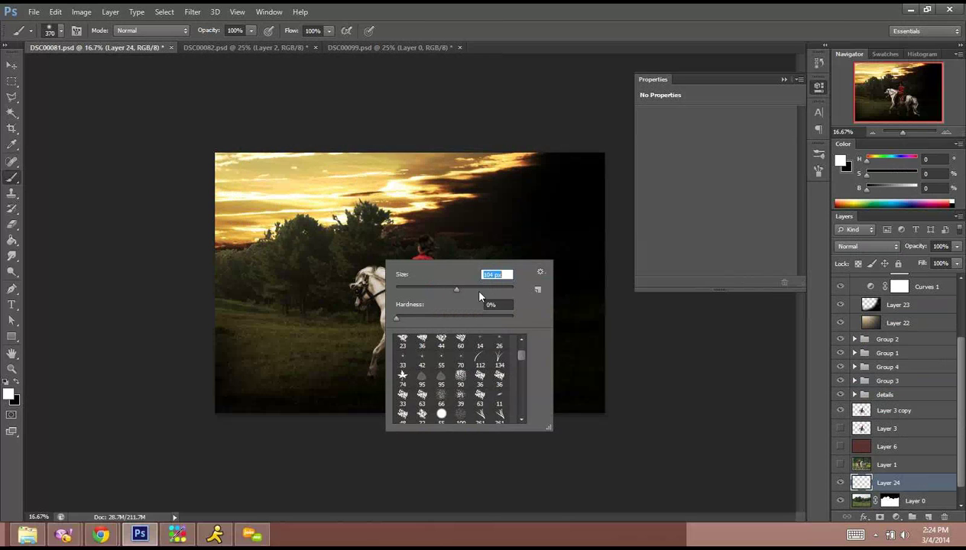
left_click(863, 502)
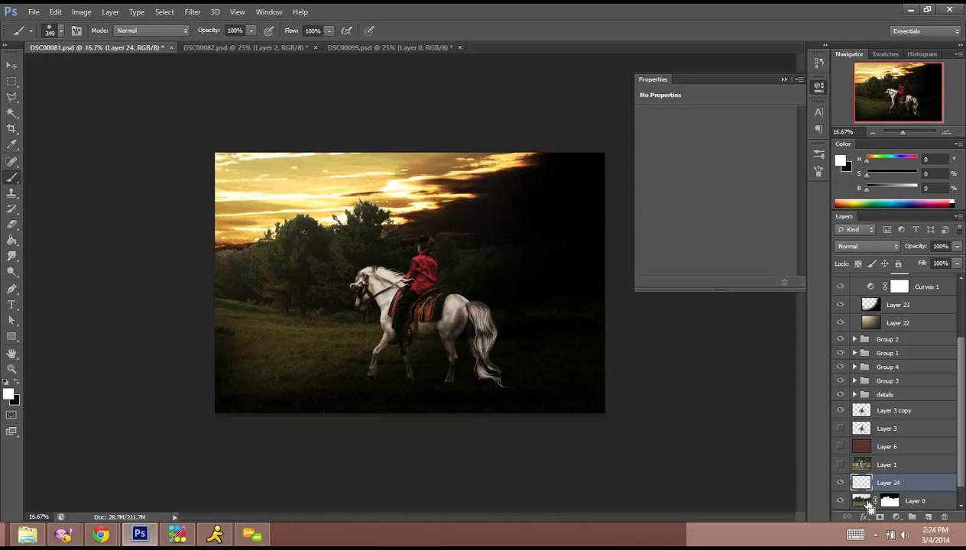
left_click(862, 503, "ctrl")
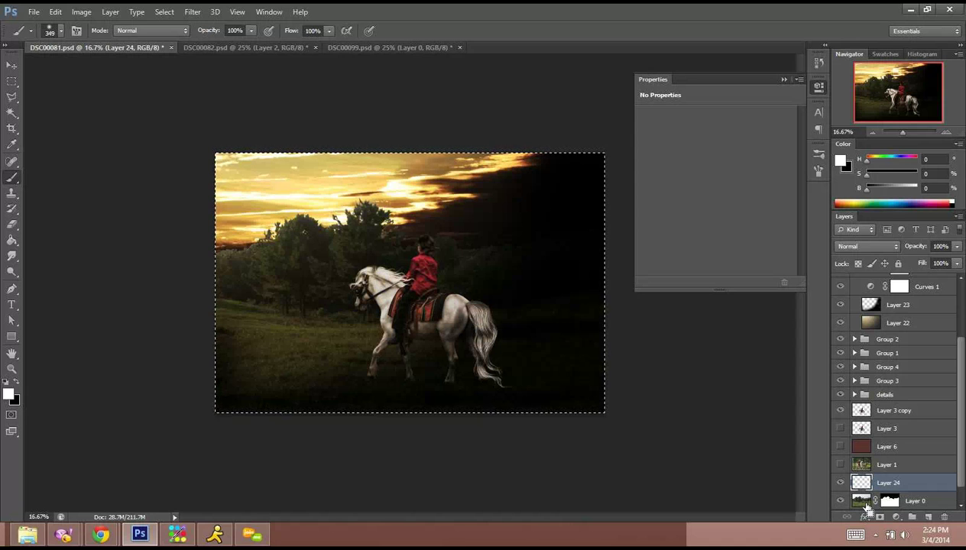
key("ctrl+d")
left_click(891, 502, "ctrl")
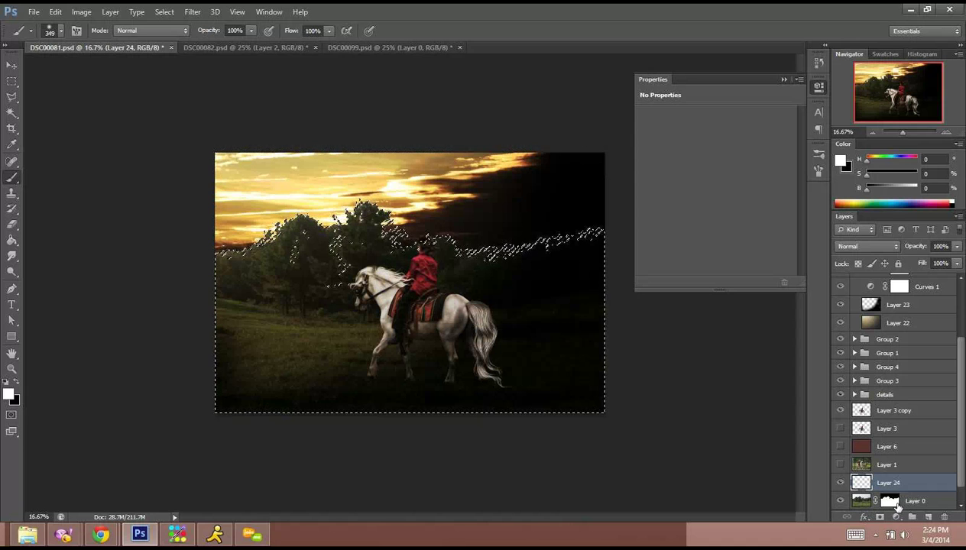
Paint white along the treetops, a dark sampled sky tone over the shaded side, and sampled golden yellow over the lower trees and grass.
mouse_move(221, 269)
left_mouse_down()
mouse_move(260, 228)
mouse_move(283, 234)
mouse_move(309, 271)
mouse_move(376, 187)
mouse_move(385, 232)
mouse_move(416, 231)
mouse_move(390, 206)
left_mouse_up()
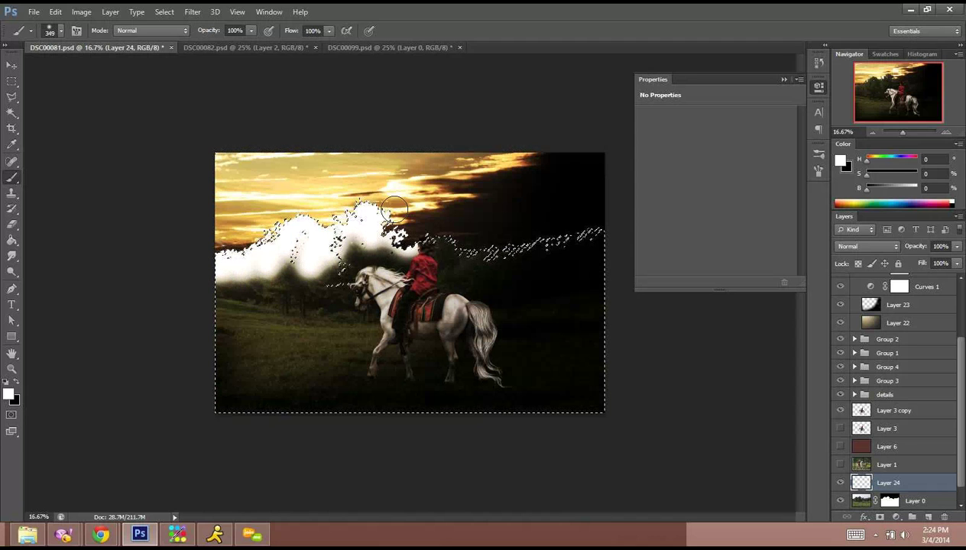
key("x")
left_click(441, 215, "alt")
left_click_drag(453, 230, 438, 244)
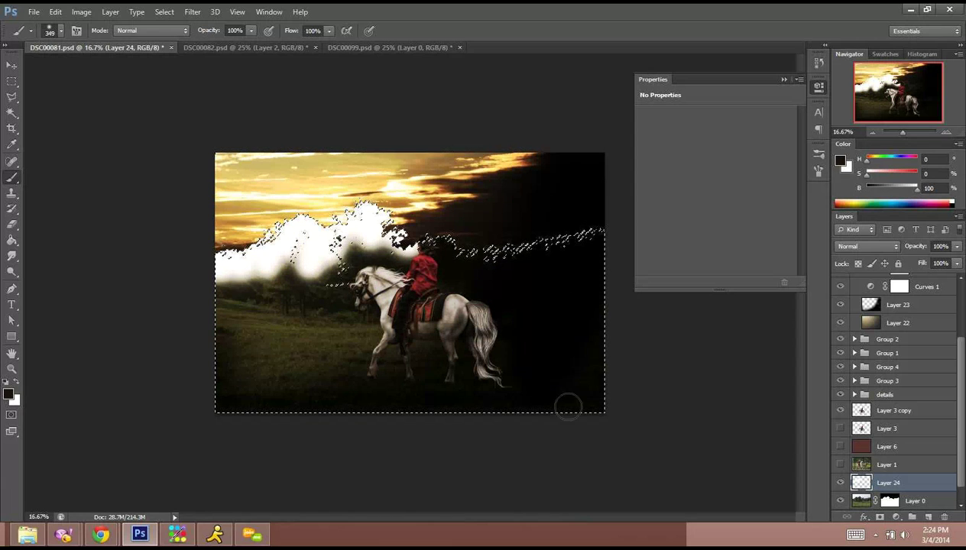
left_click(325, 159, "alt")
mouse_move(363, 270)
left_mouse_down()
mouse_move(348, 306)
mouse_move(322, 289)
mouse_move(260, 321)
mouse_move(221, 306)
mouse_move(252, 367)
mouse_move(341, 334)
mouse_move(378, 363)
mouse_move(421, 337)
mouse_move(409, 291)
left_mouse_up()
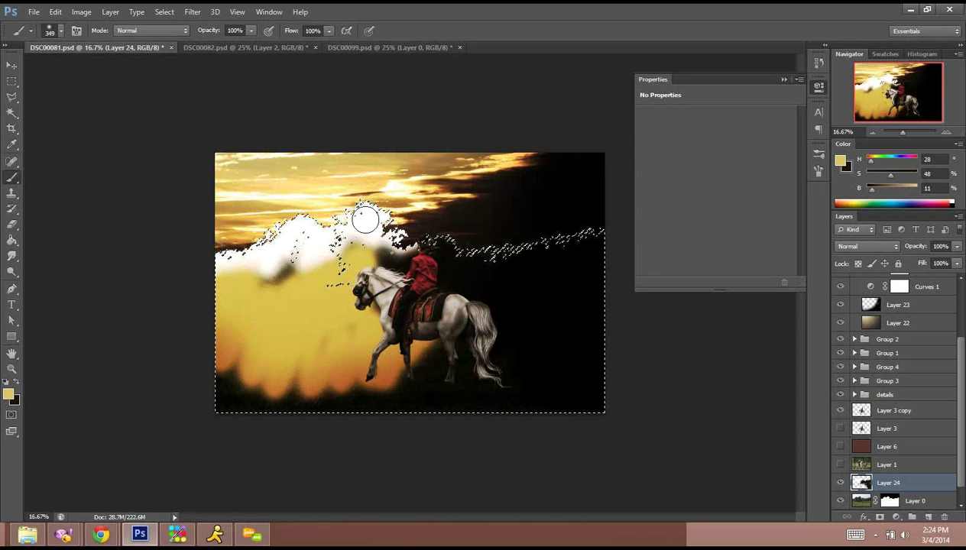
Apply a Gaussian Blur with a 567 px radius to the painted light colours on Layer 24.
left_click(192, 13)
mouse_move(309, 136)
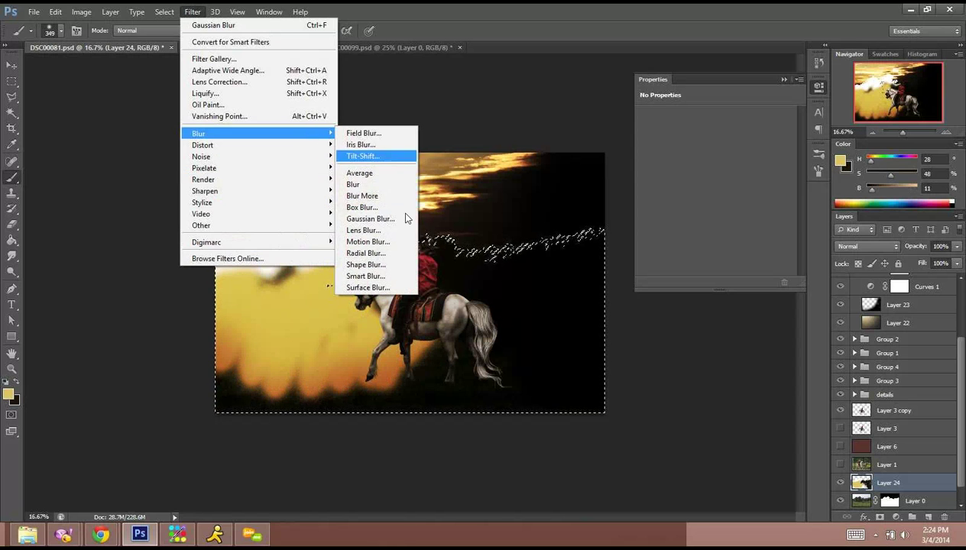
left_click(403, 220)
left_click_drag(865, 349, 885, 350)
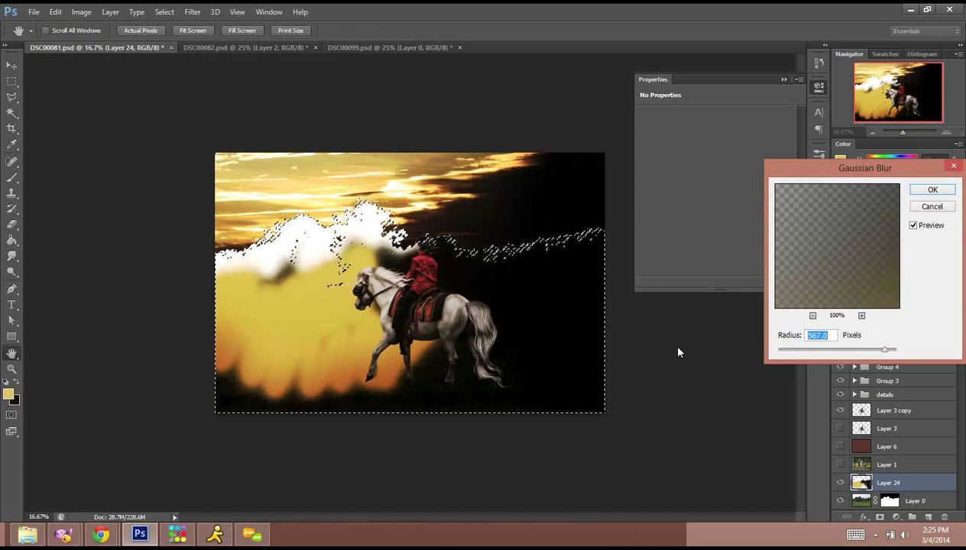
key("Return")
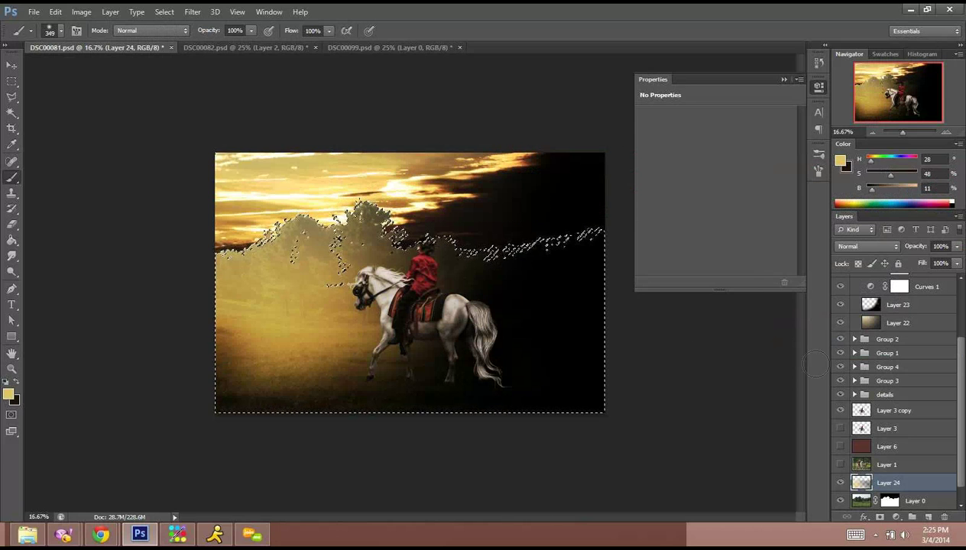
Set Layer 24's blend mode to Soft Light and deselect the landscape area.
left_click(868, 246)
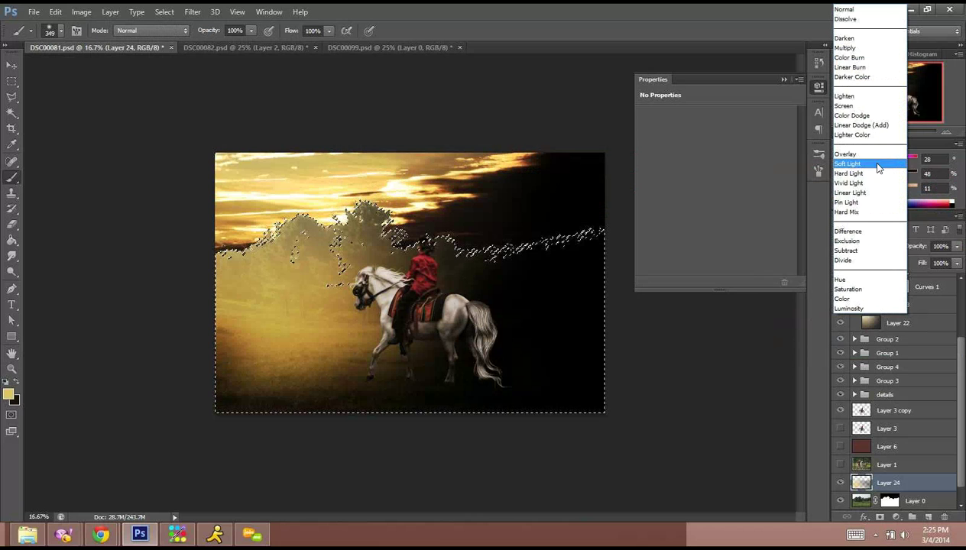
left_click(864, 164)
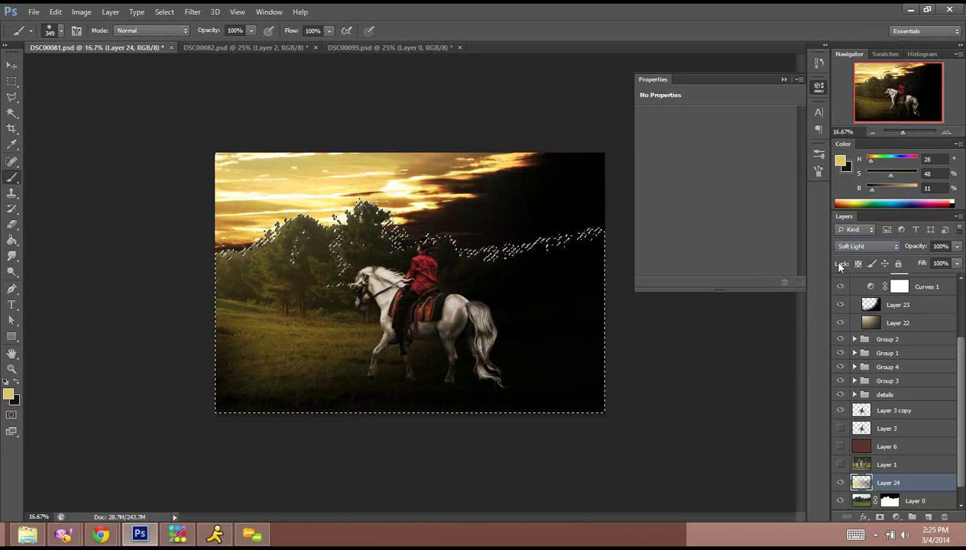
key("ctrl+d")
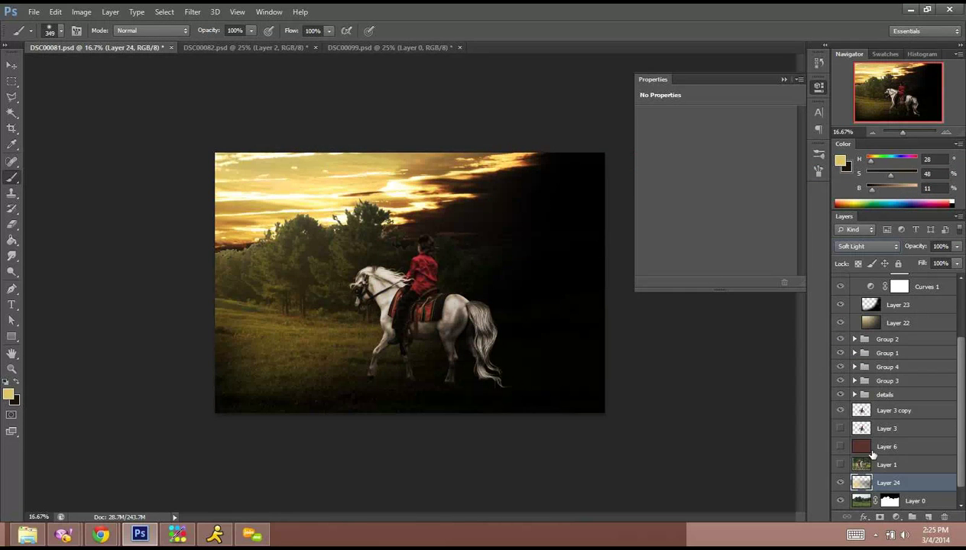
Target the Layer 0 mask at the trees beside the horse and set up a soft white 99 px brush.
left_click(889, 502)
left_click(947, 133)
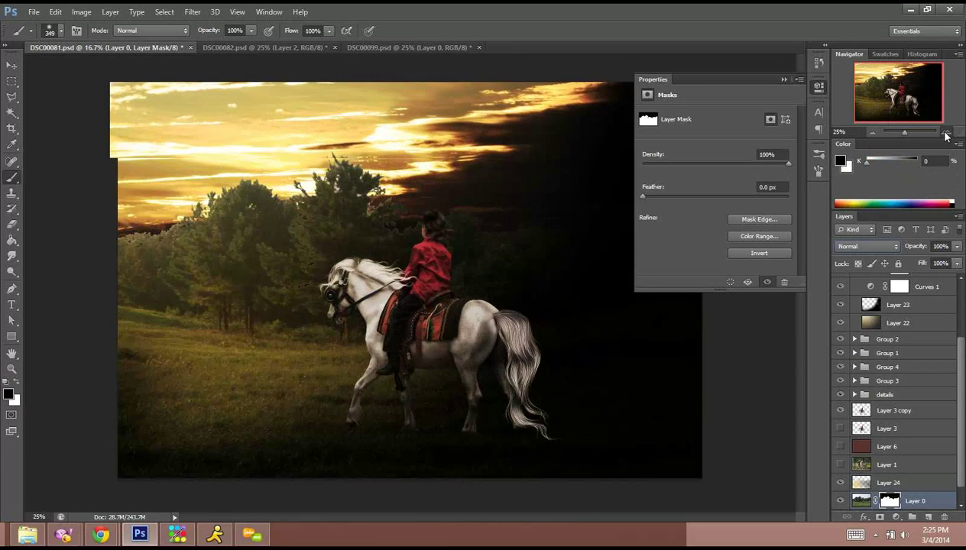
left_click(946, 133)
left_click(946, 134)
left_click(946, 133)
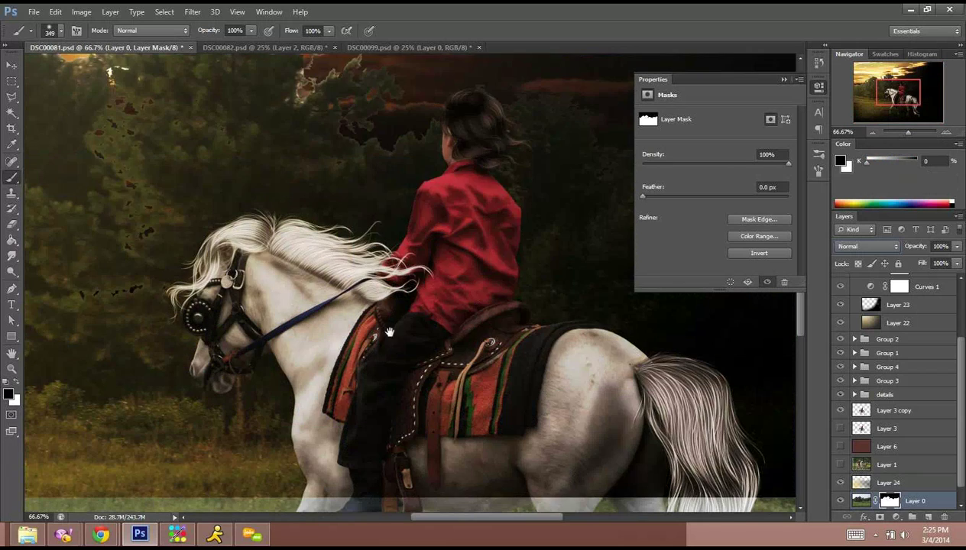
left_click_drag(391, 330, 611, 398)
key("x")
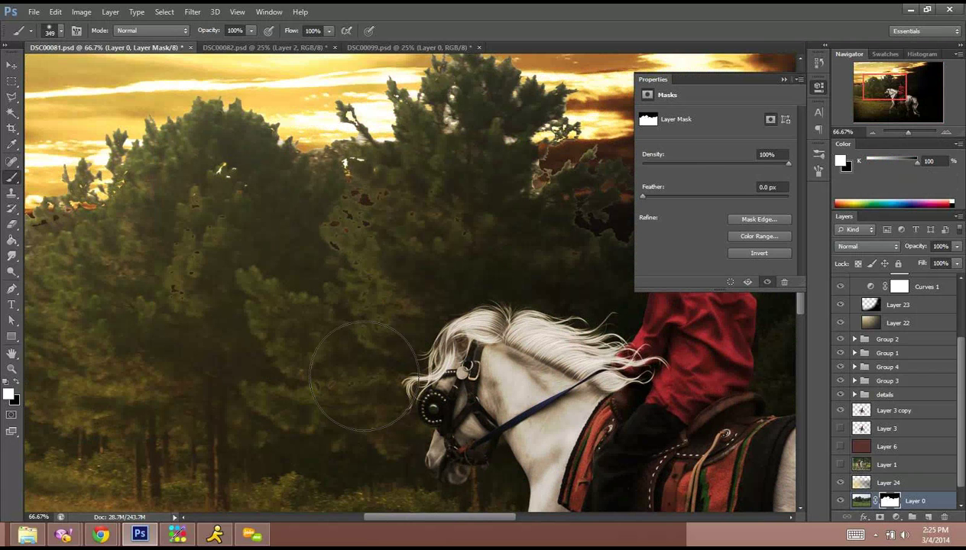
right_click(385, 353)
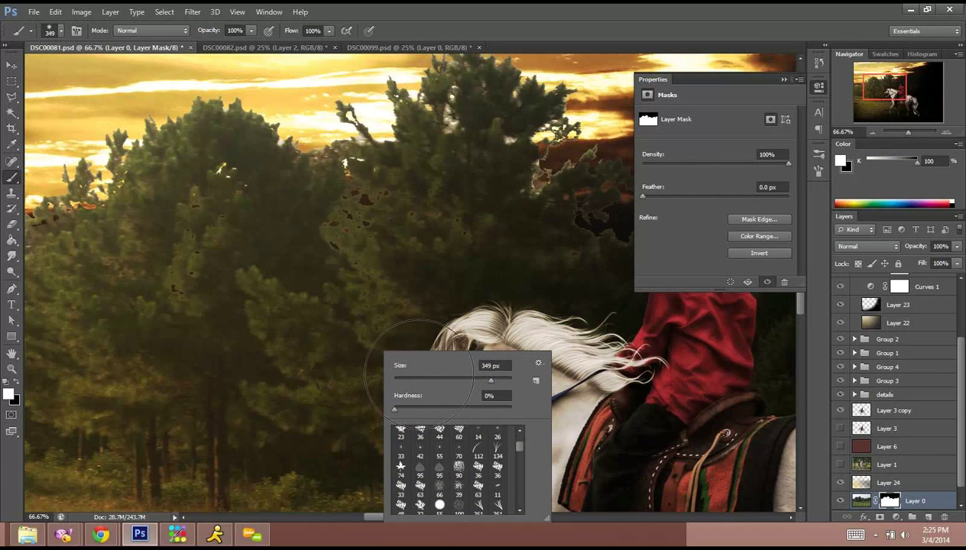
key("Return")
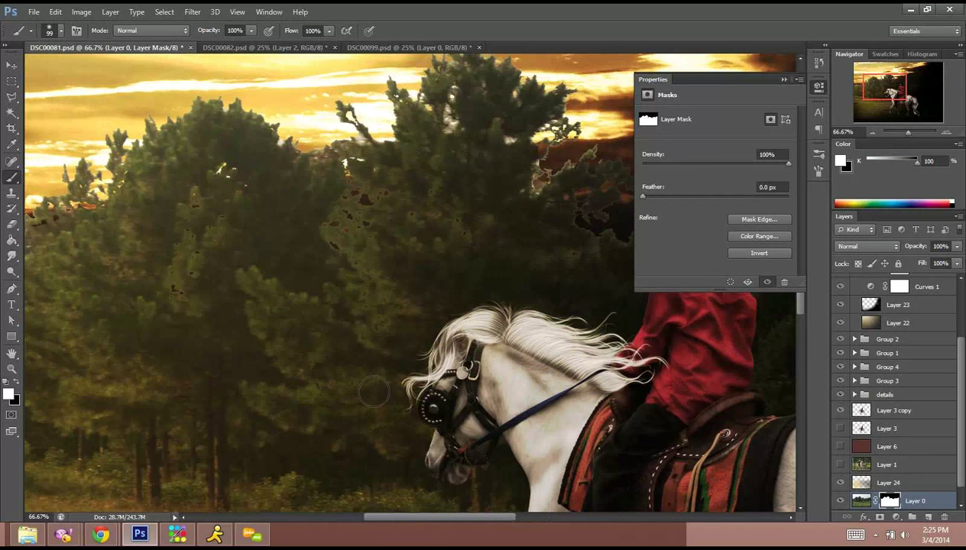
Switch to the Eraser with a hard round 134 px tip for the Layer 0 mask.
left_click(12, 223)
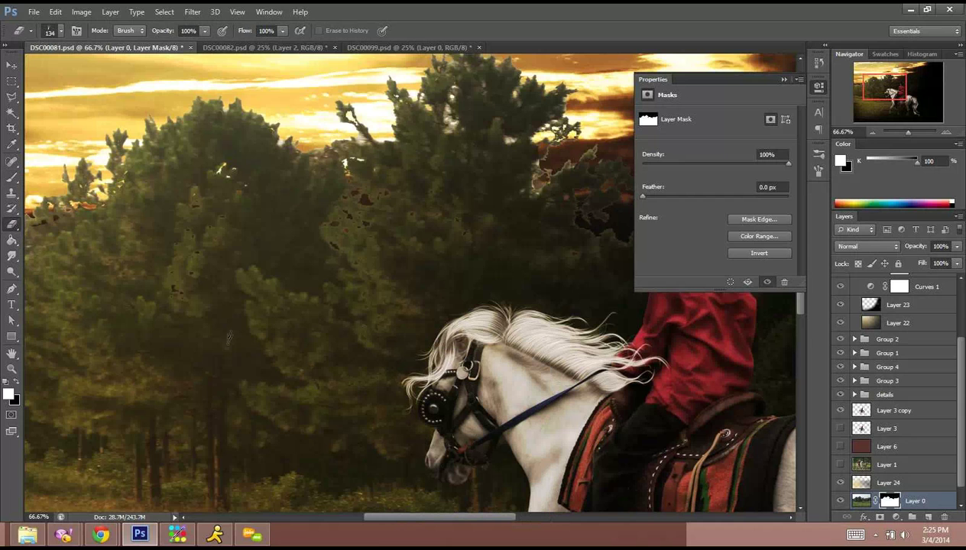
right_click(375, 352)
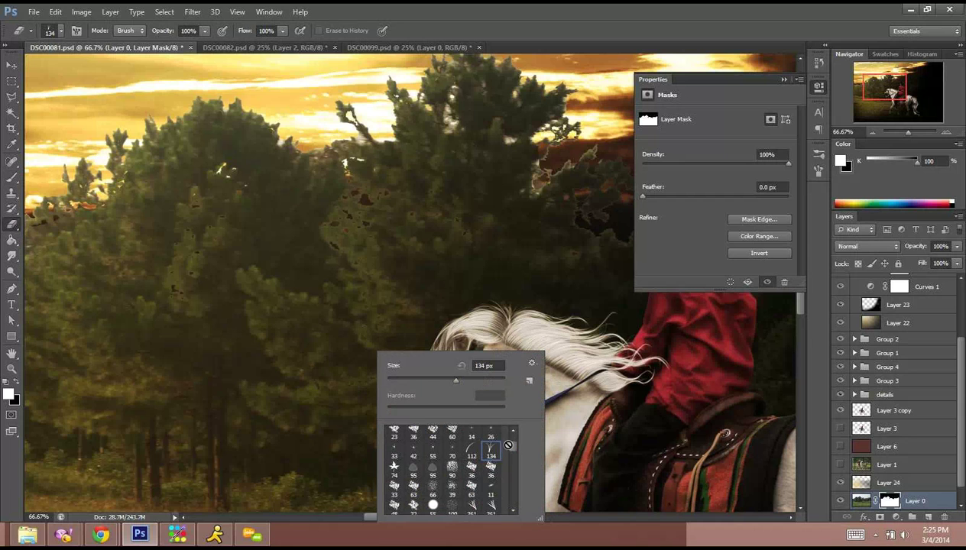
left_click_drag(515, 444, 508, 416)
left_click(417, 437)
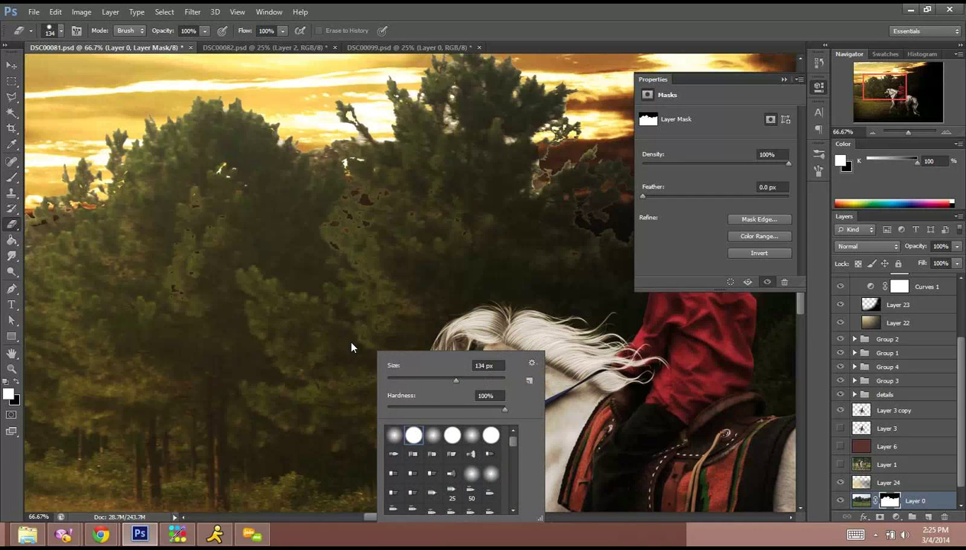
Try erasing on the Layer 0 mask over the trees beside the horse's head and undo the strokes.
left_click_drag(351, 345, 362, 385)
key("ctrl+z")
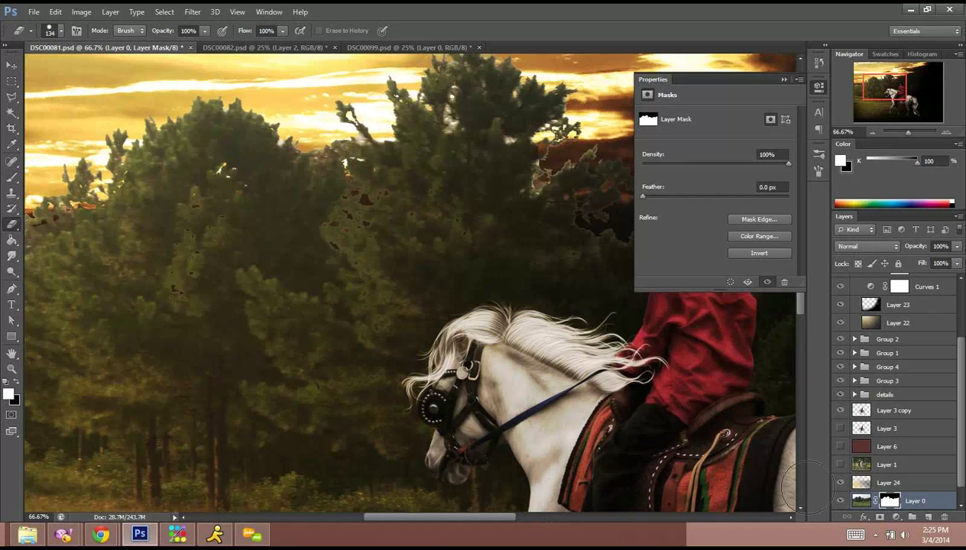
scroll(895, 428, "down", 1)
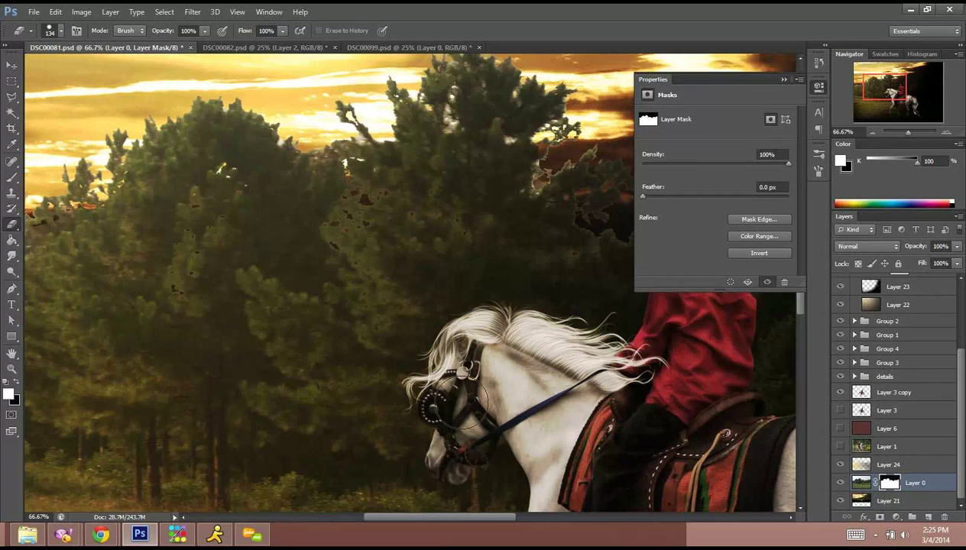
left_click(315, 347)
left_click_drag(315, 348, 386, 380)
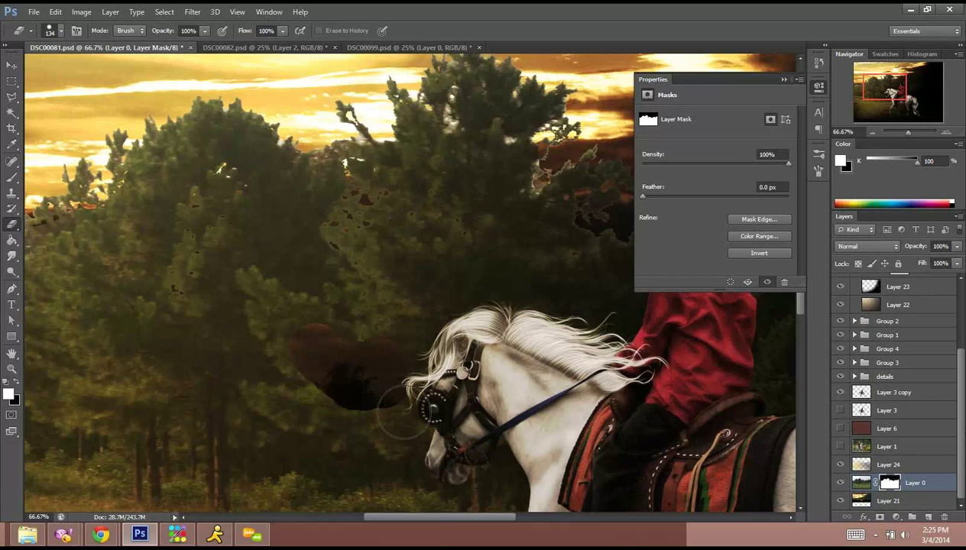
key("ctrl+z")
Swap to a white background colour and erase the mask's holes inside the middle and left trees.
left_click(18, 384)
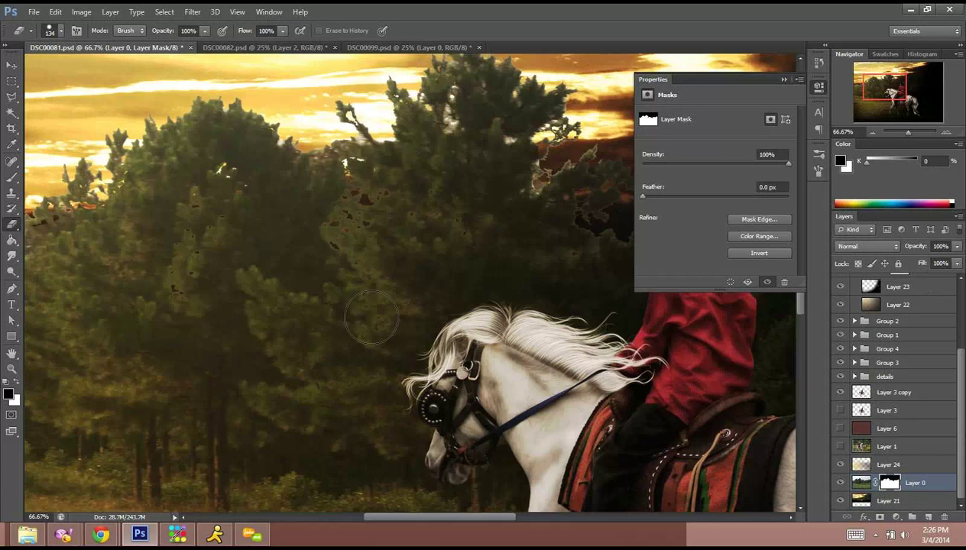
left_click_drag(327, 235, 357, 234)
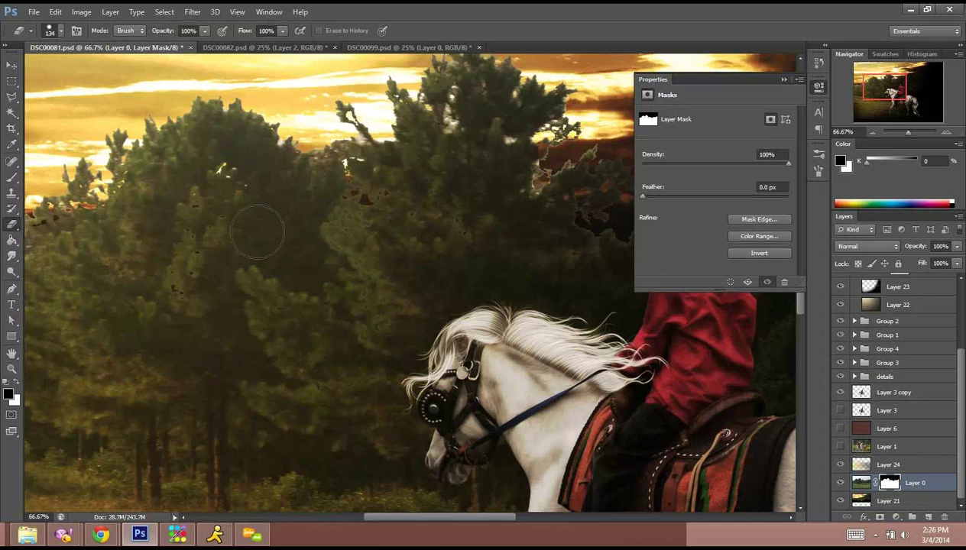
mouse_move(179, 273)
left_mouse_down()
mouse_move(239, 197)
mouse_move(217, 184)
left_mouse_up()
left_click_drag(250, 357, 207, 378)
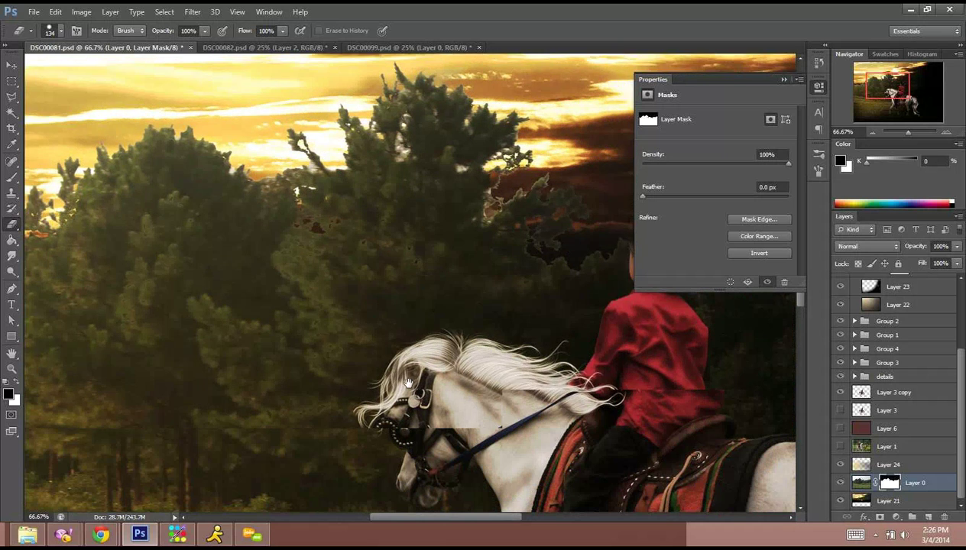
left_click_drag(608, 371, 244, 376)
left_click_drag(658, 393, 631, 401)
left_click_drag(309, 396, 530, 406)
left_click_drag(222, 379, 485, 383)
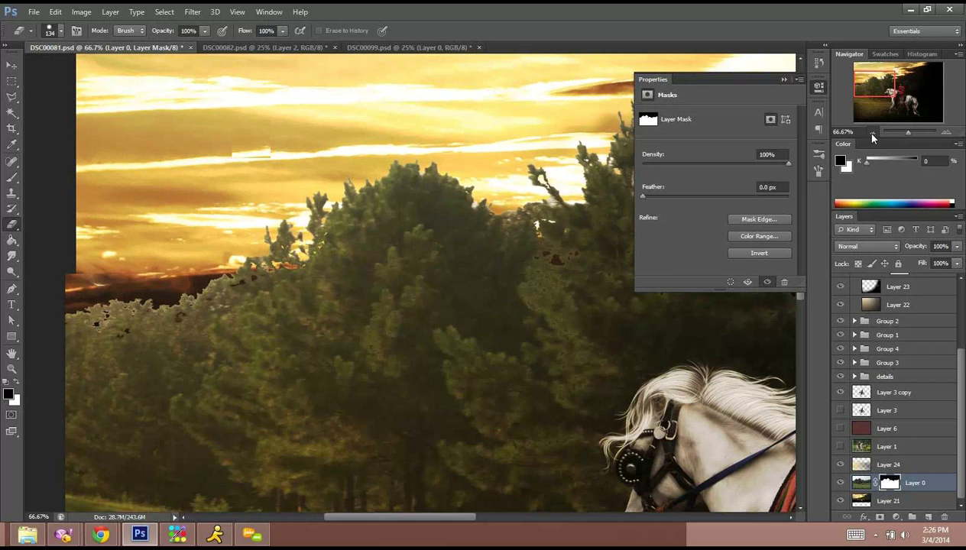
Apply a Warming Filter (85) photo filter at 25% density to Layer 0's image.
left_click(873, 132)
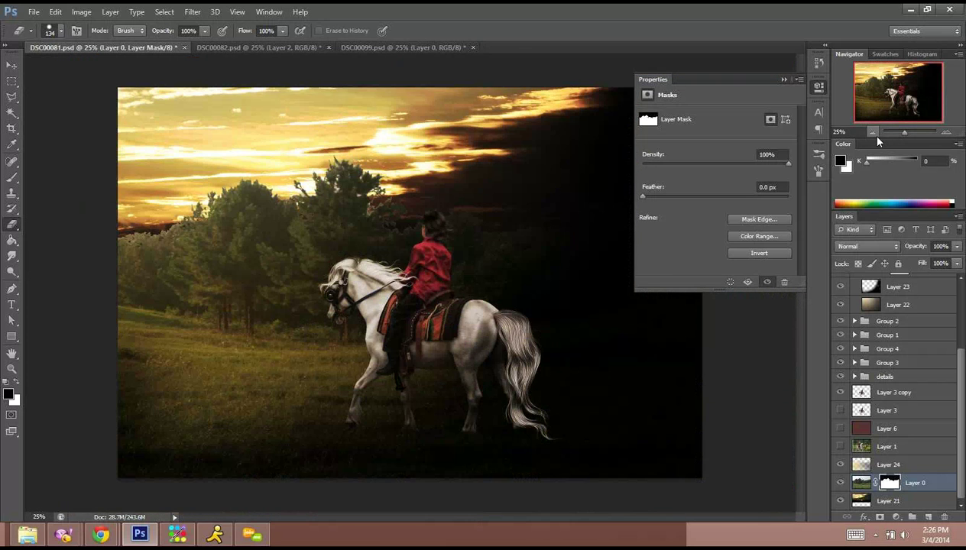
left_click(861, 482)
left_click(81, 12)
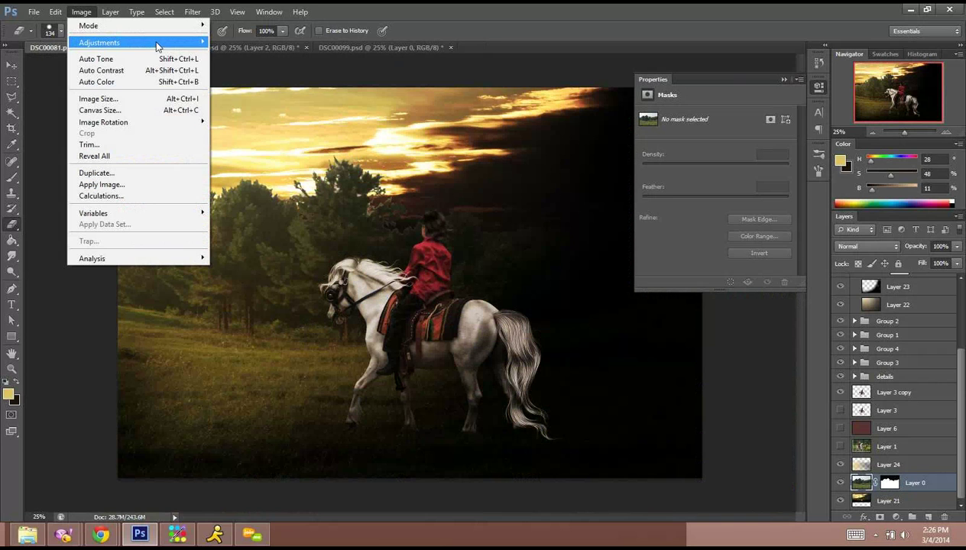
mouse_move(153, 42)
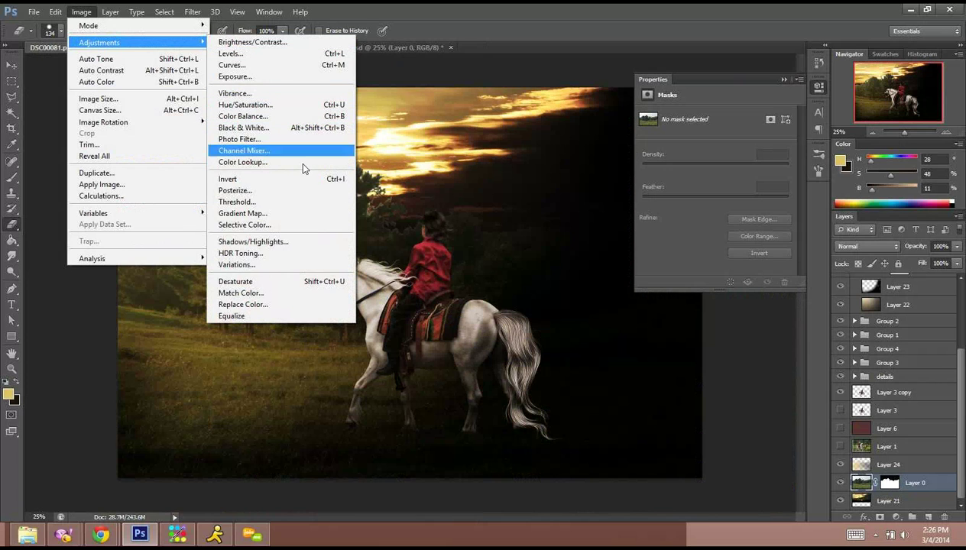
left_click(284, 142)
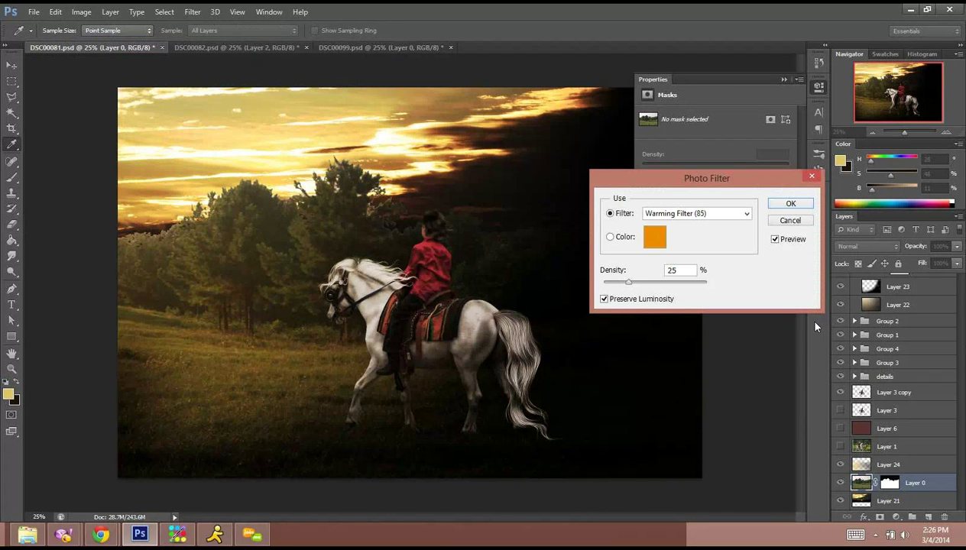
left_click(788, 210)
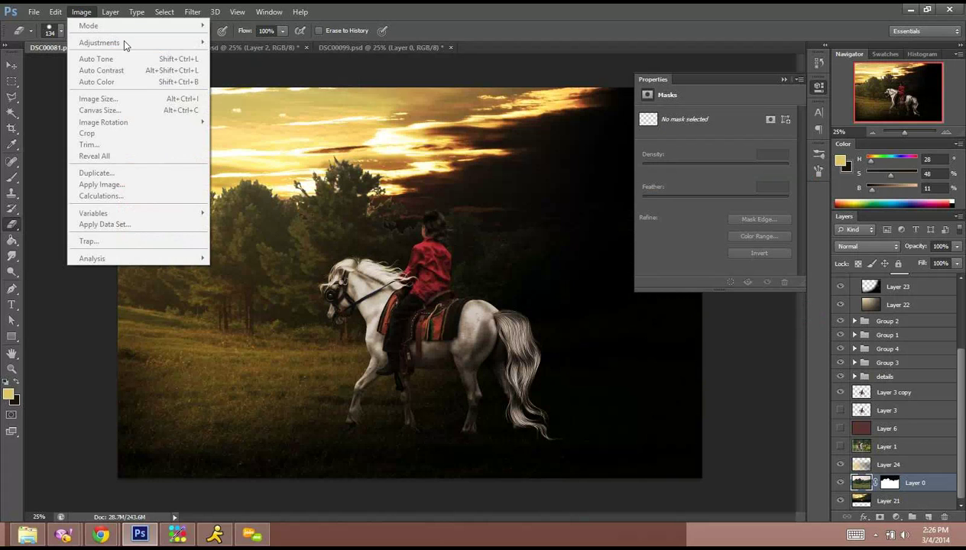
Lower the brightness of Layer 0's image to -38.
left_click(328, 13)
left_click(81, 12)
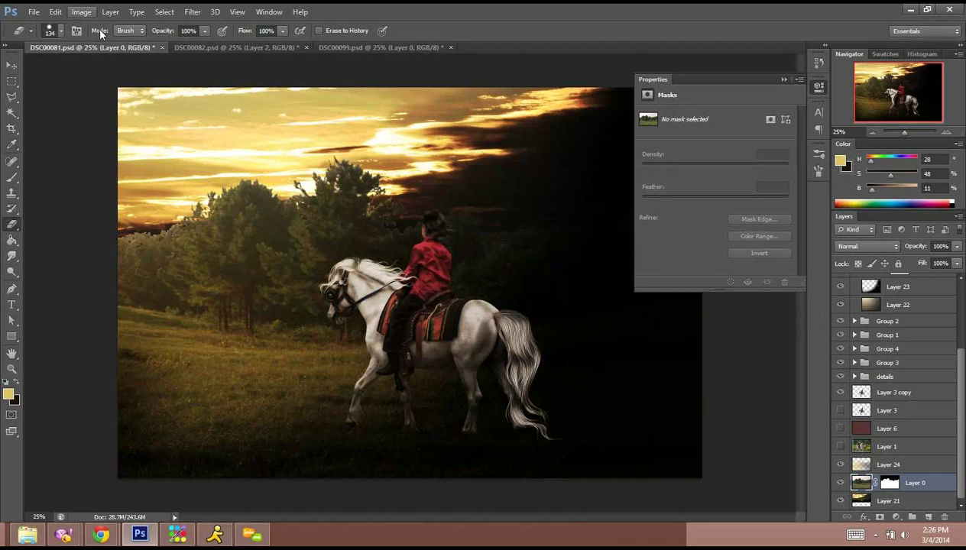
mouse_move(184, 47)
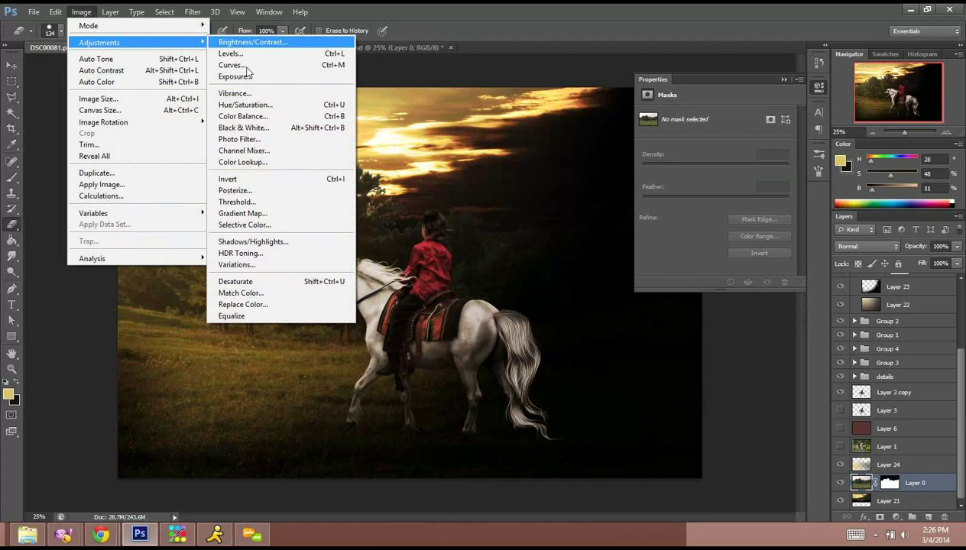
left_click(245, 42)
left_click_drag(743, 320, 730, 321)
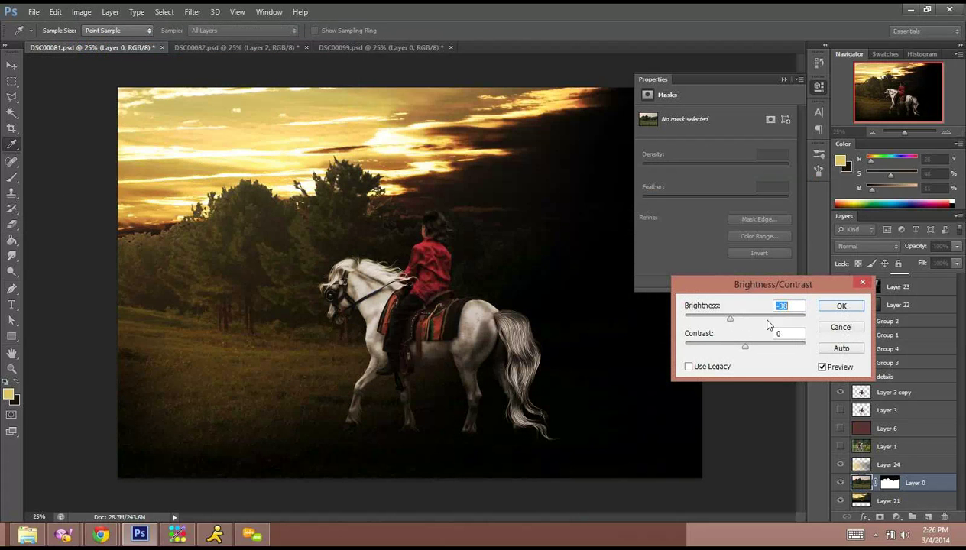
left_click(840, 307)
key("e")
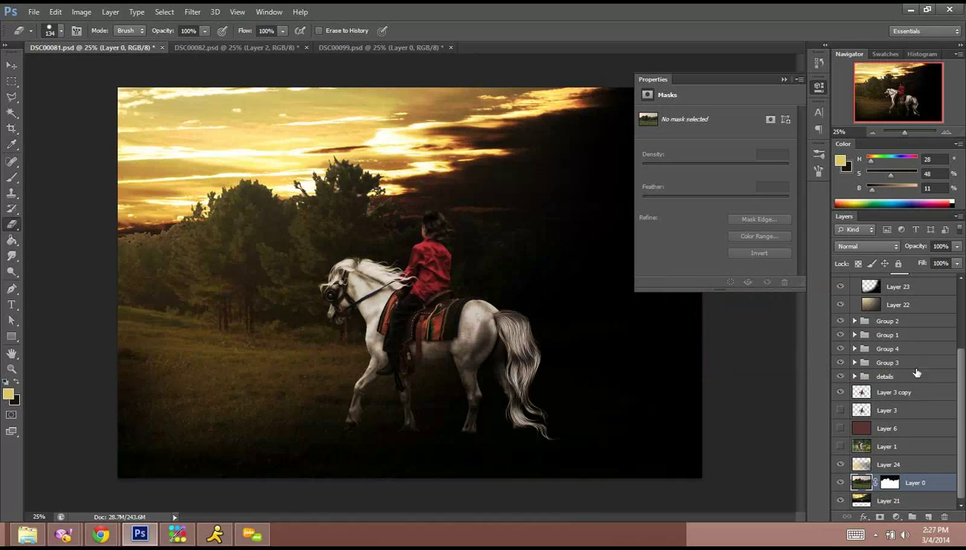
Duplicate the horse-and-rider layers from Layer 3 copy up to Group 2.
left_click(904, 395)
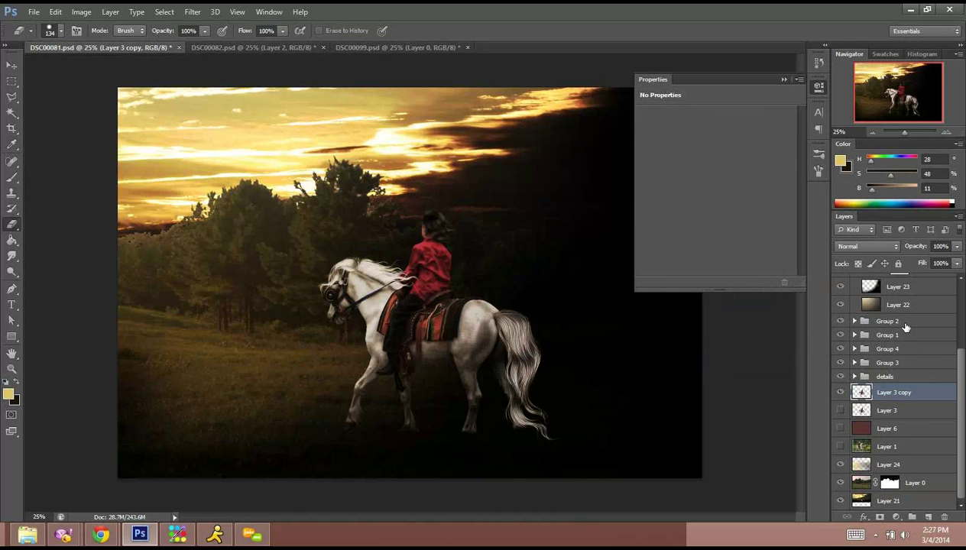
left_click(893, 323, "shift")
right_click(892, 330)
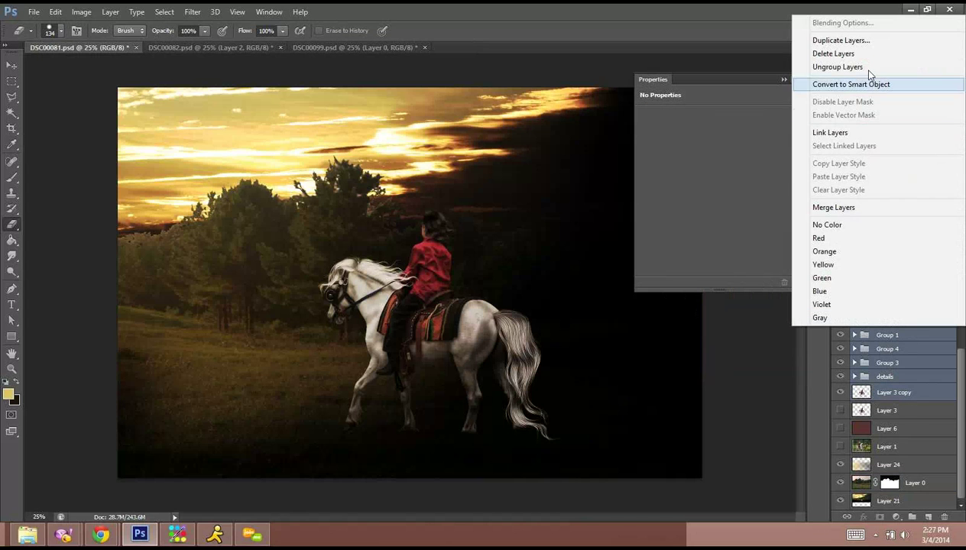
left_click(855, 40)
key("Return")
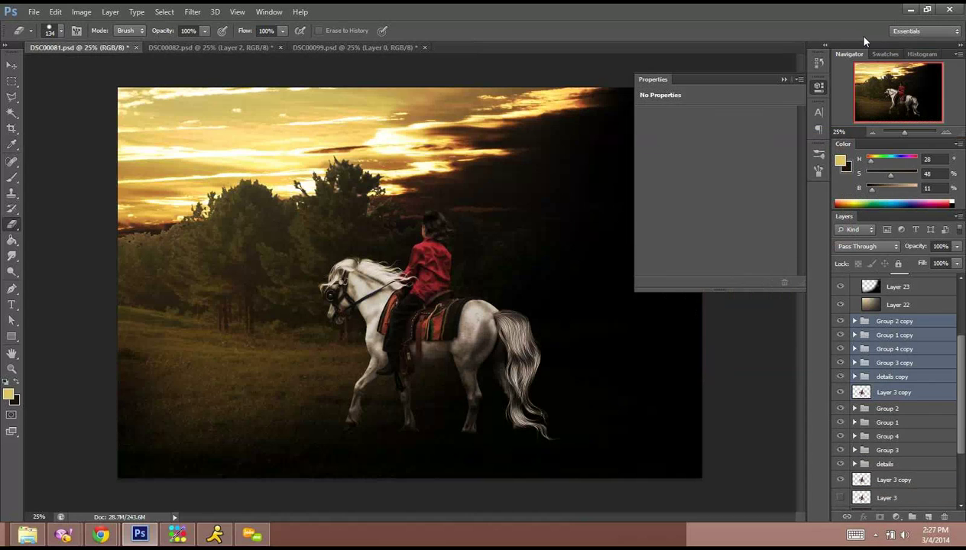
Merge the duplicated horse-and-rider layers into one layer and hide the originals.
right_click(873, 367)
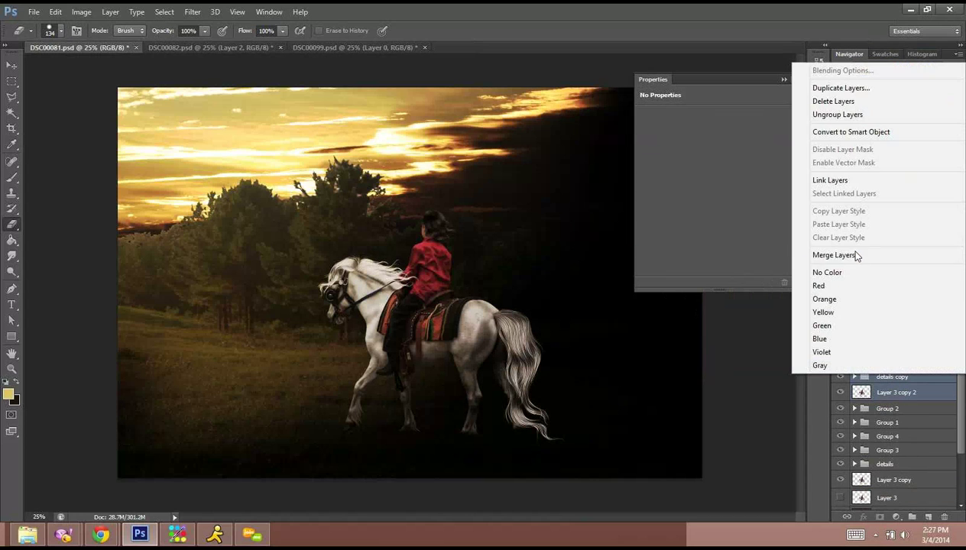
left_click(858, 255)
left_click(841, 339)
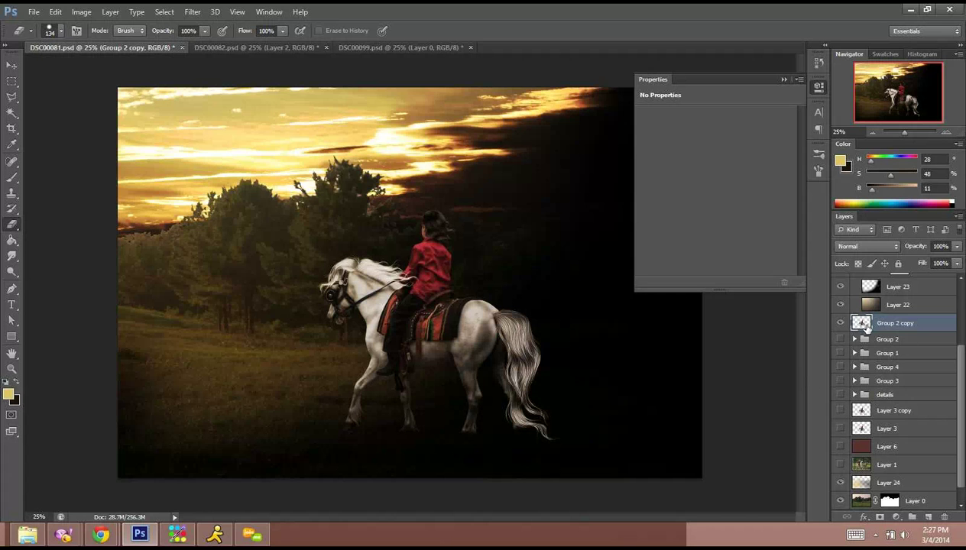
Load the merged horse and rider's outline as a selection and add a new layer above it.
left_click(861, 322, "ctrl")
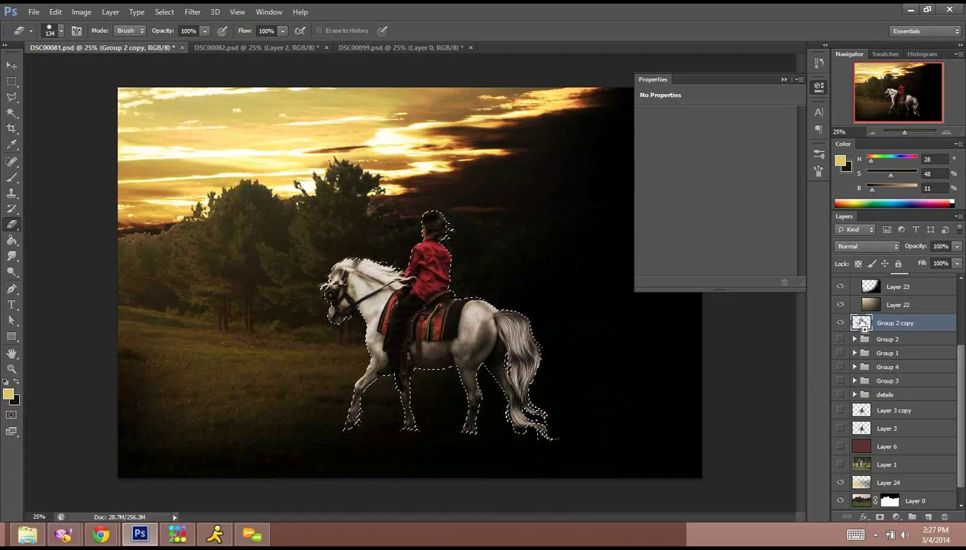
key("ctrl+shift+n")
key("Return")
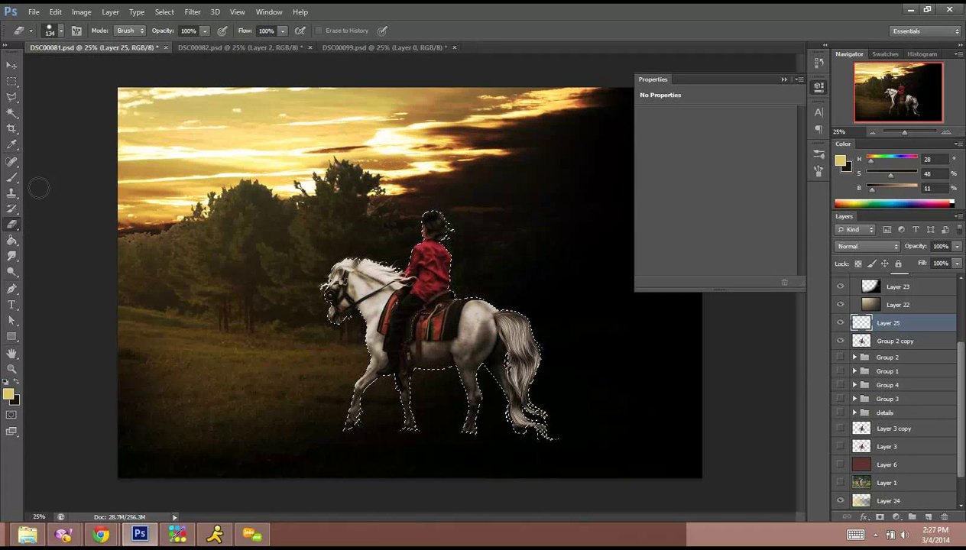
Paint black over the horse's tail and legs and white over its upper body and the rider with a soft 172 px brush.
key("d")
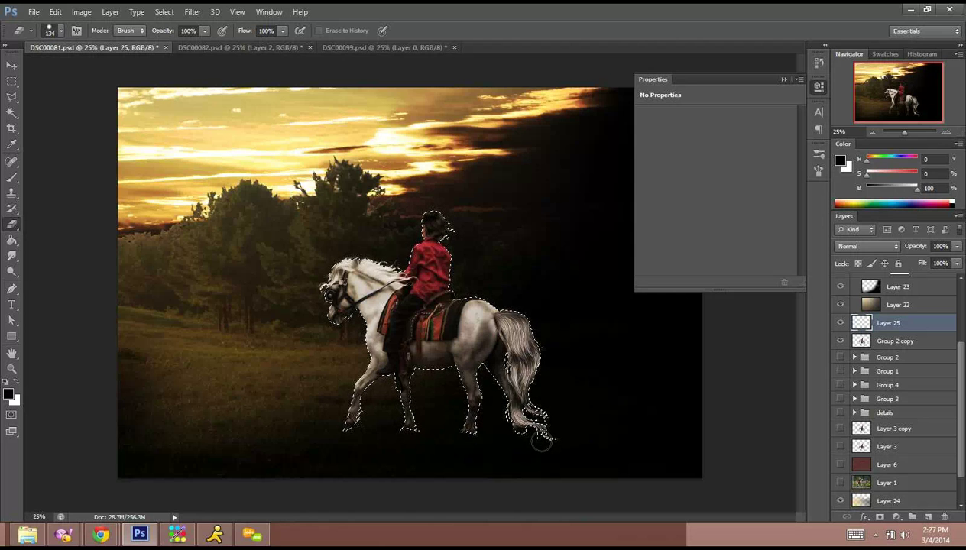
key("b")
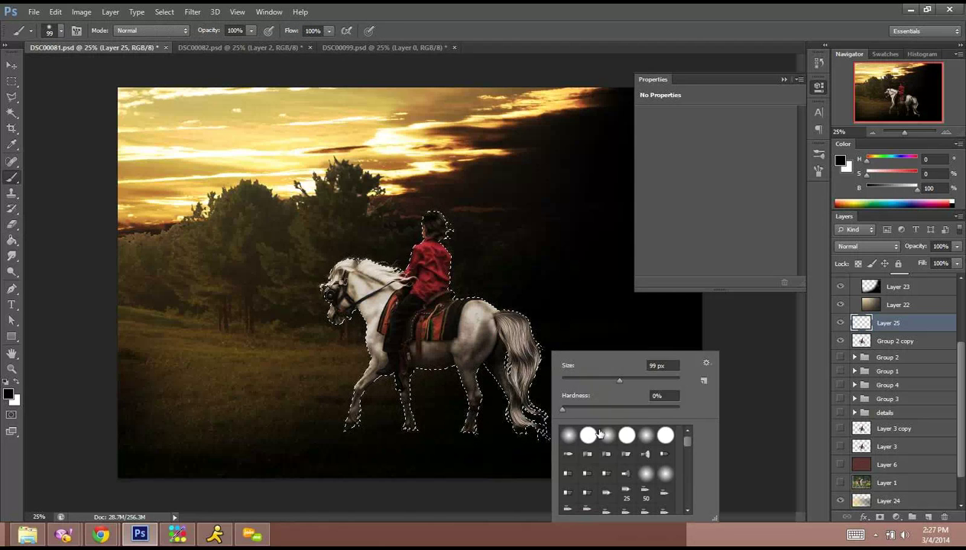
right_click(541, 437)
mouse_move(538, 425)
left_mouse_down()
mouse_move(517, 380)
mouse_move(556, 324)
mouse_move(516, 371)
mouse_move(506, 364)
left_mouse_up()
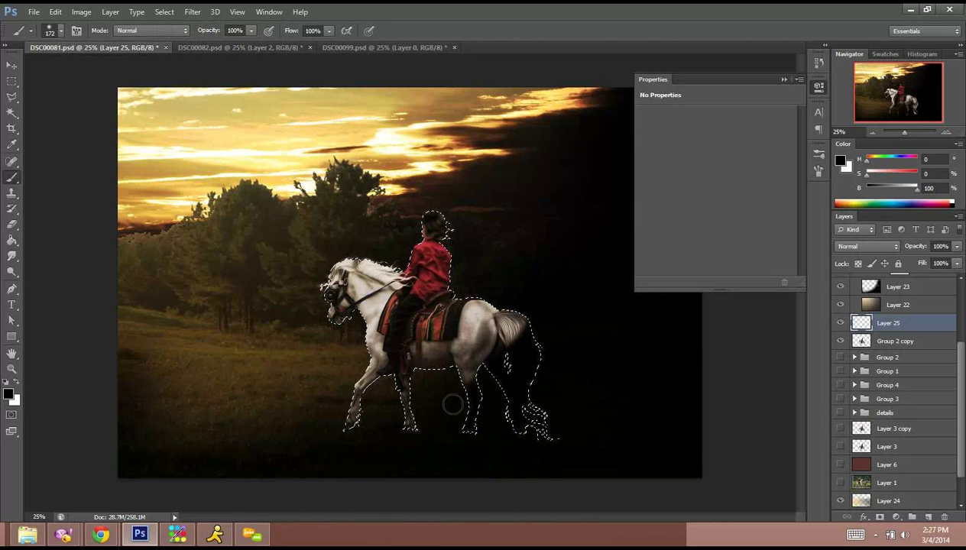
mouse_move(452, 405)
left_mouse_down()
mouse_move(407, 380)
mouse_move(372, 428)
mouse_move(349, 426)
mouse_move(346, 459)
mouse_move(461, 430)
mouse_move(507, 367)
left_mouse_up()
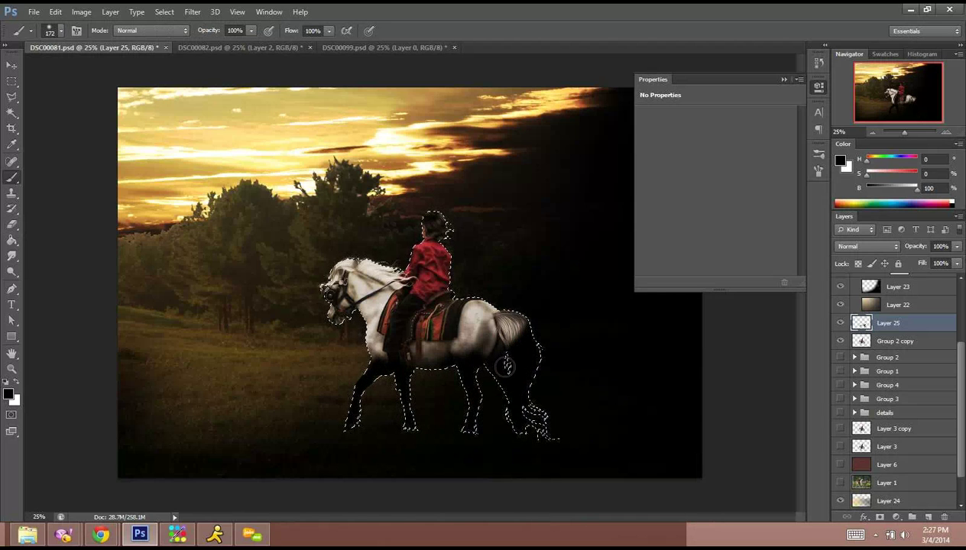
key("x")
mouse_move(478, 310)
left_mouse_down()
mouse_move(430, 285)
mouse_move(413, 240)
mouse_move(376, 268)
mouse_move(315, 242)
mouse_move(326, 274)
left_mouse_up()
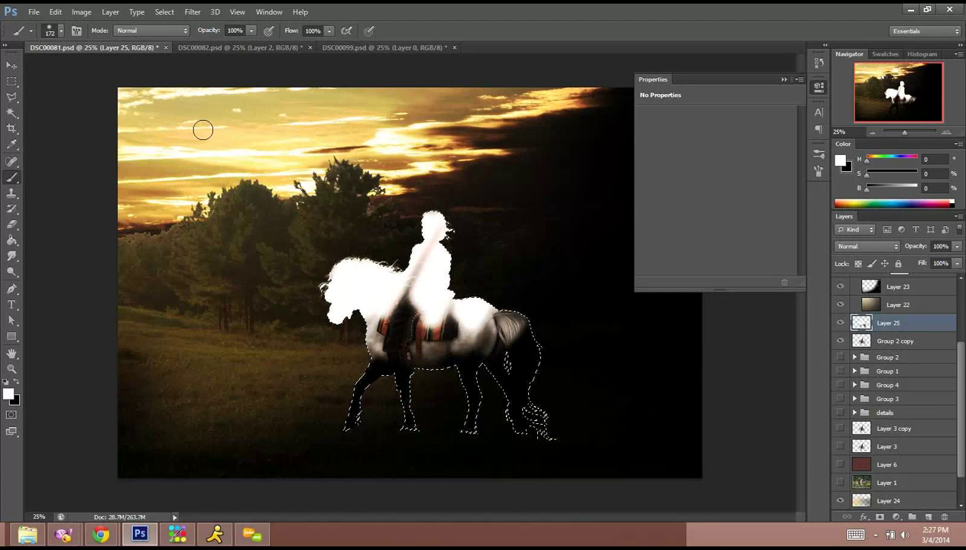
Apply a 146.2 px Gaussian Blur to the painted black and white shading and set its layer to Soft Light.
left_click(192, 11)
mouse_move(276, 136)
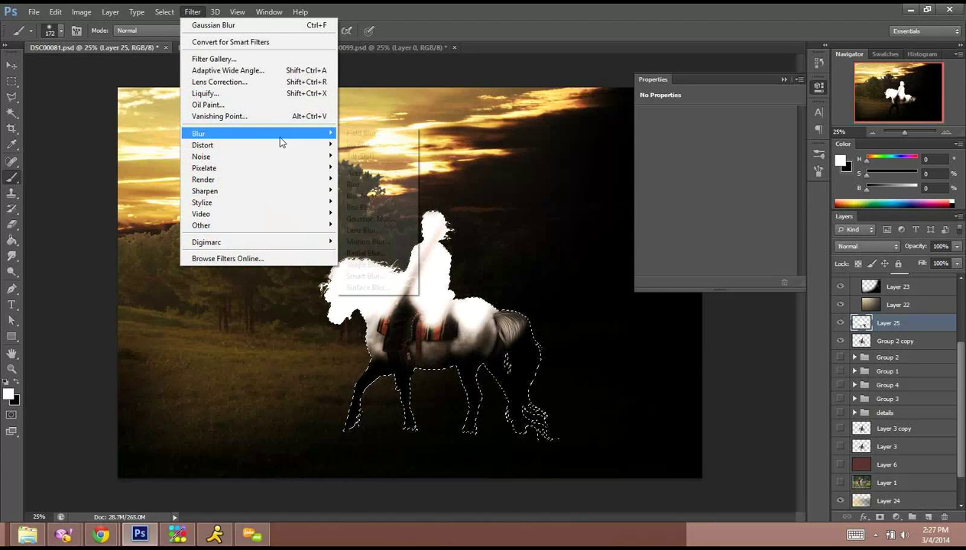
left_click(397, 220)
left_click_drag(874, 353, 862, 349)
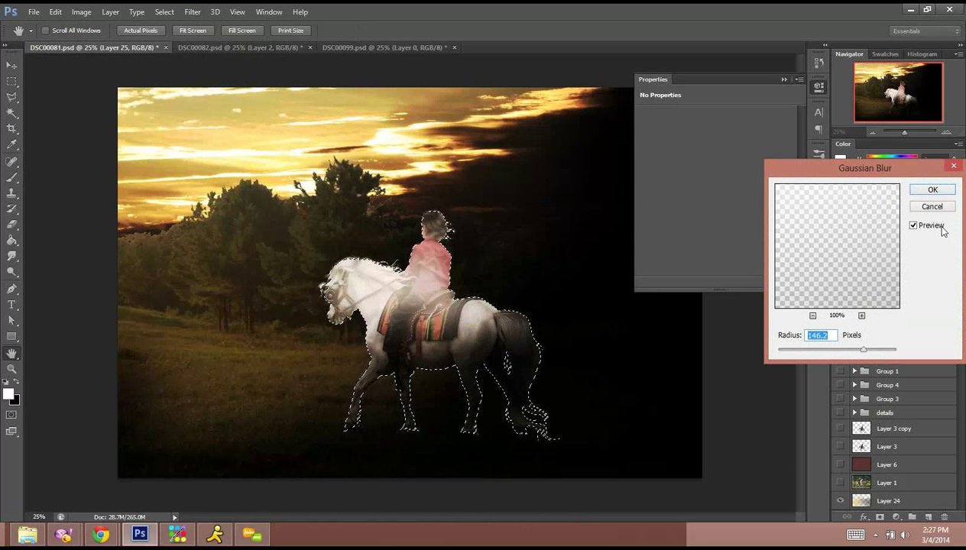
left_click(934, 191)
key("Return")
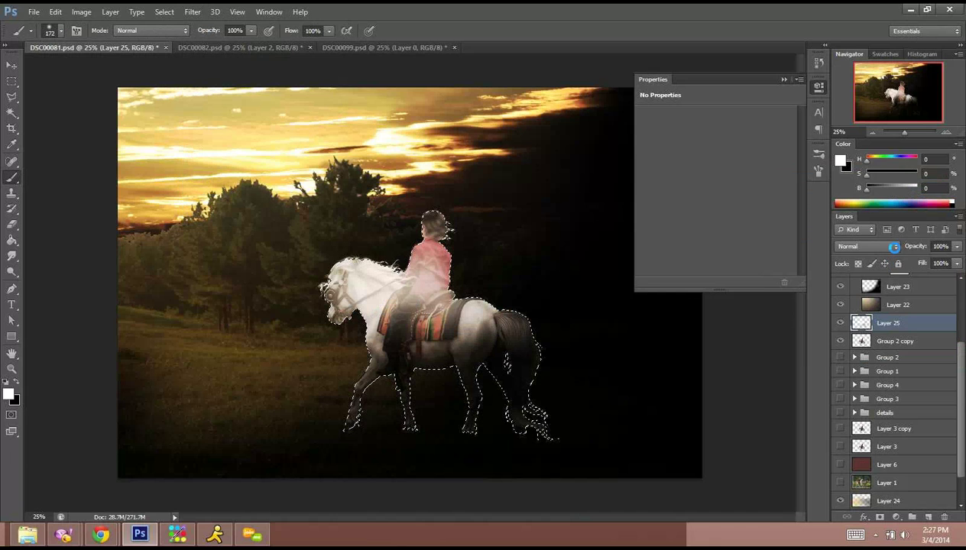
left_click(871, 246)
left_click(859, 165)
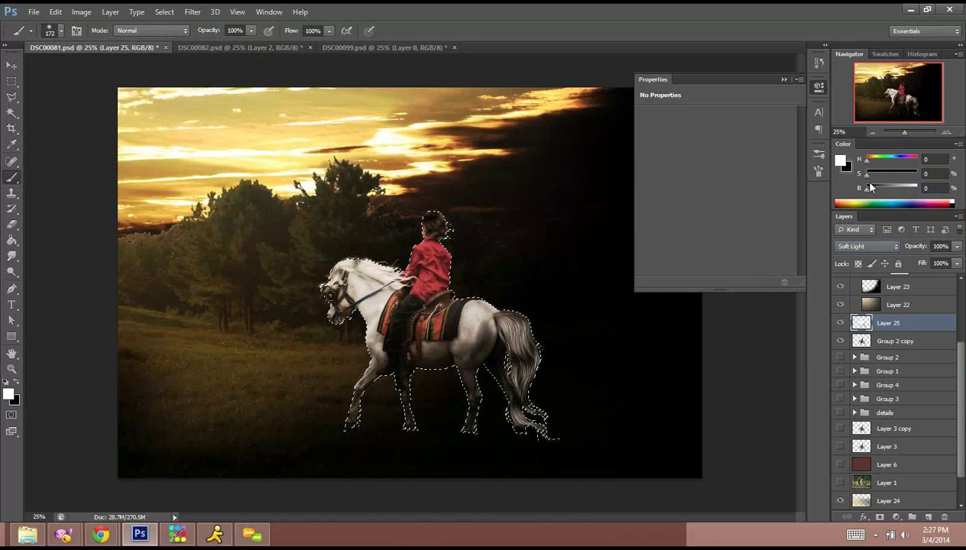
Compare the image with and without the Soft Light shading layer, delete that layer and clear the horse-and-rider selection.
left_click(841, 323)
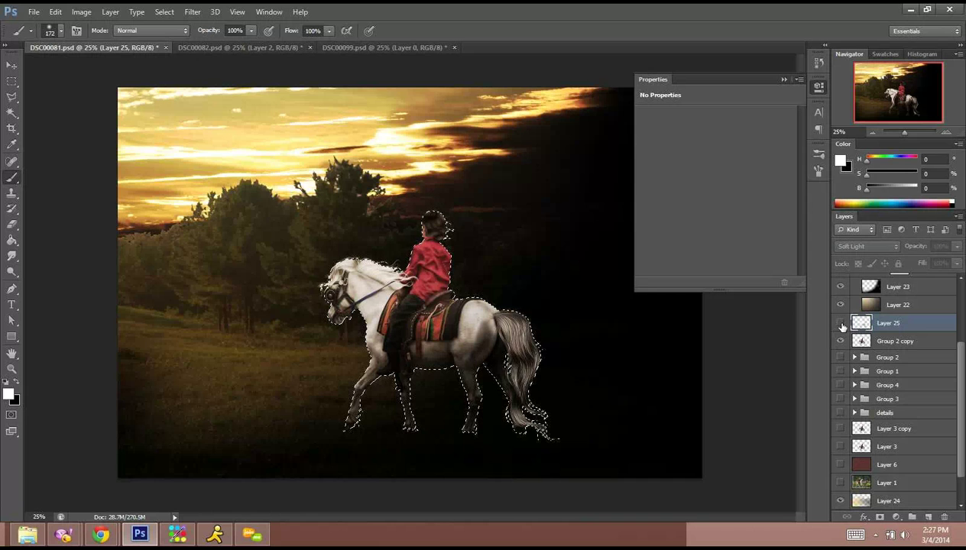
left_click(841, 323)
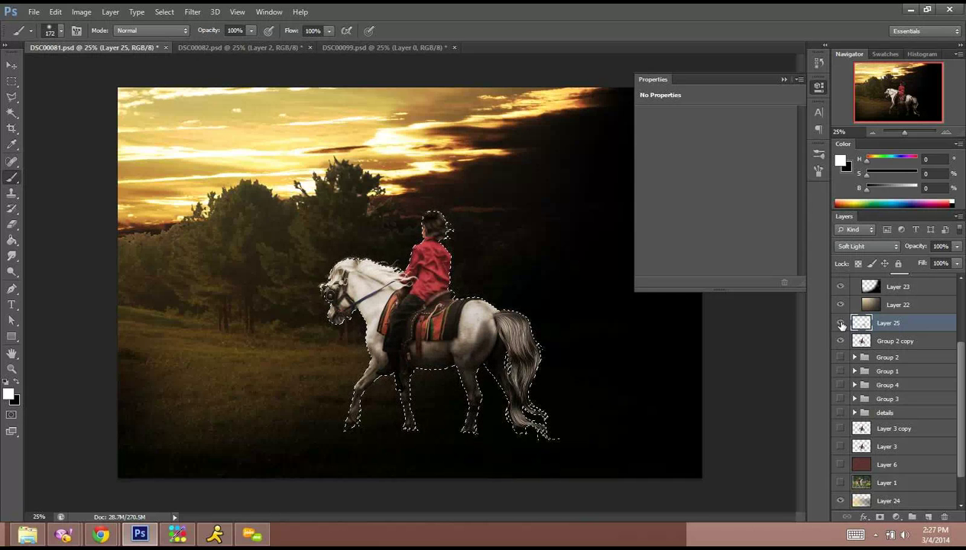
left_click(841, 323)
left_click(841, 324)
left_click(840, 324)
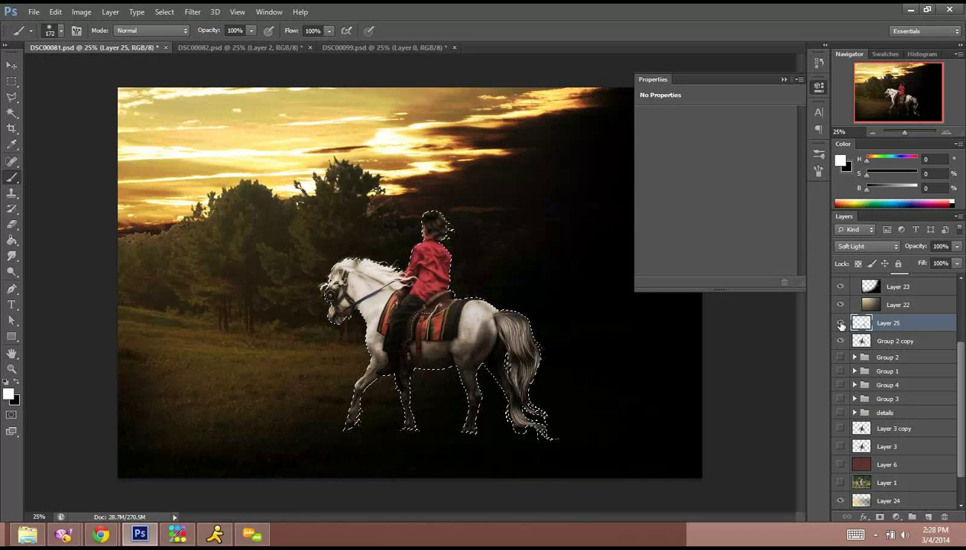
left_click(841, 324)
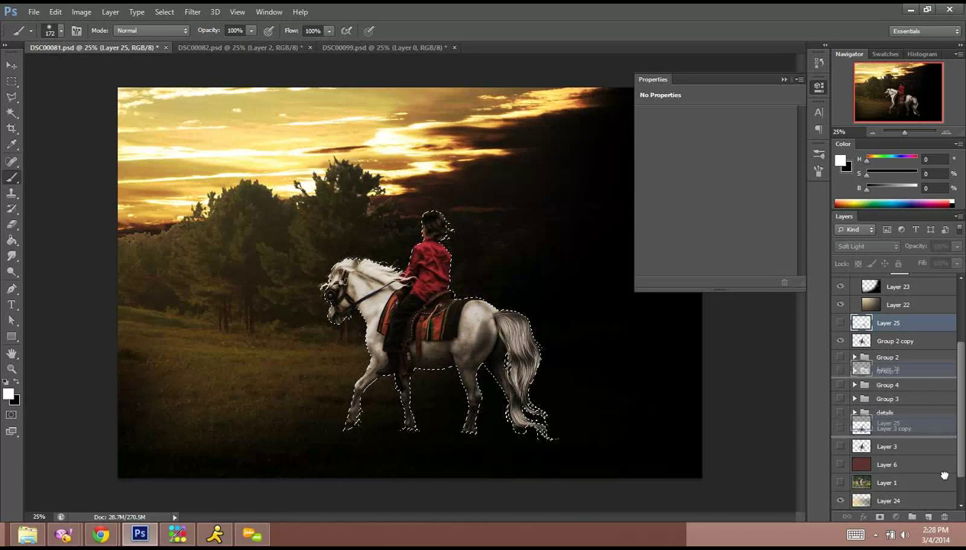
left_click(944, 517)
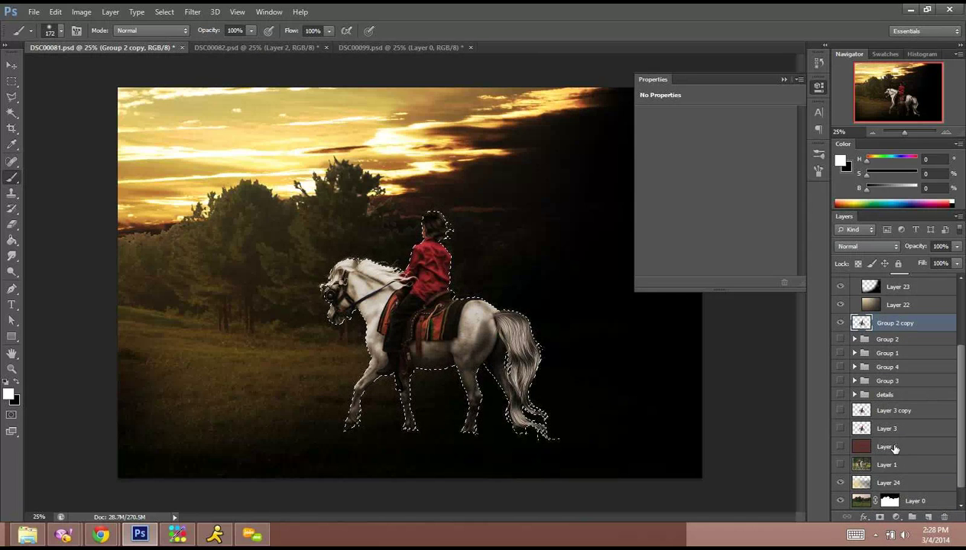
key("ctrl+d")
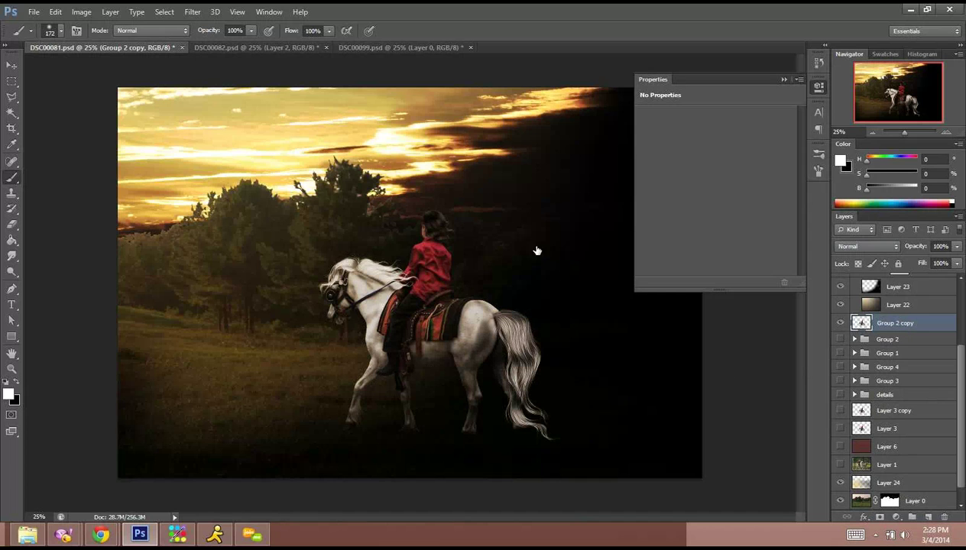
Show the original horse-and-rider groups, the details group and Layer 3 copy again.
left_click(110, 11)
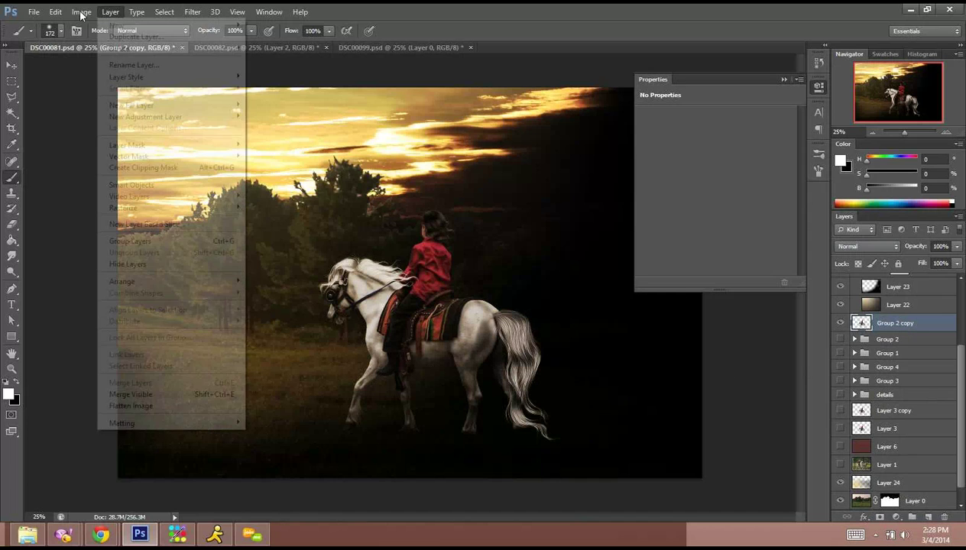
mouse_move(81, 13)
left_click(840, 411)
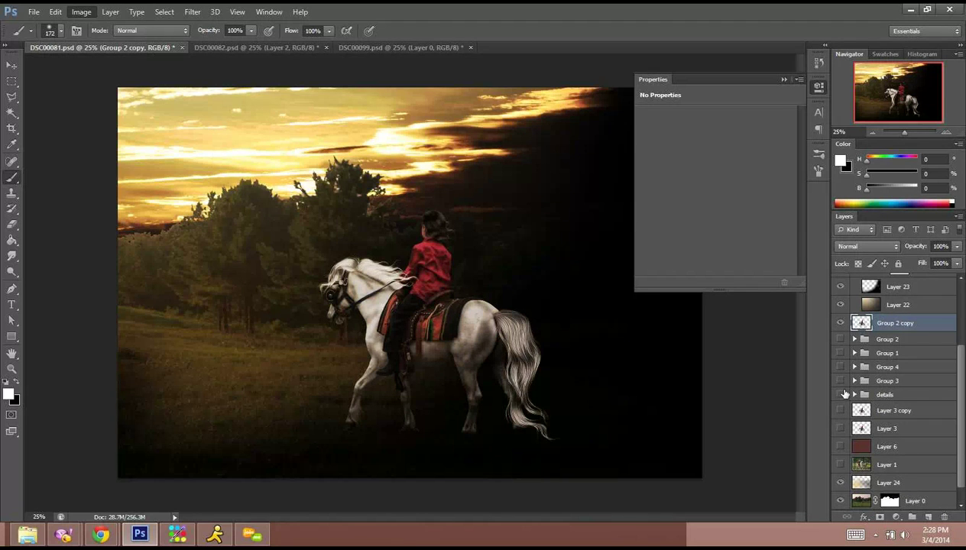
left_click(841, 395)
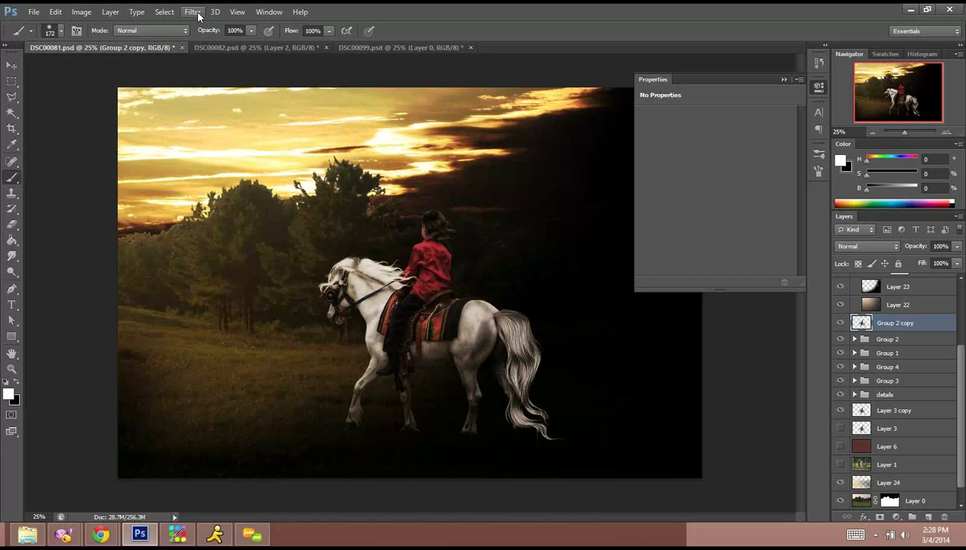
Turn the merged horse-and-rider layer into a black silhouette with Hue/Saturation at Lightness -100.
left_click(84, 12)
mouse_move(143, 43)
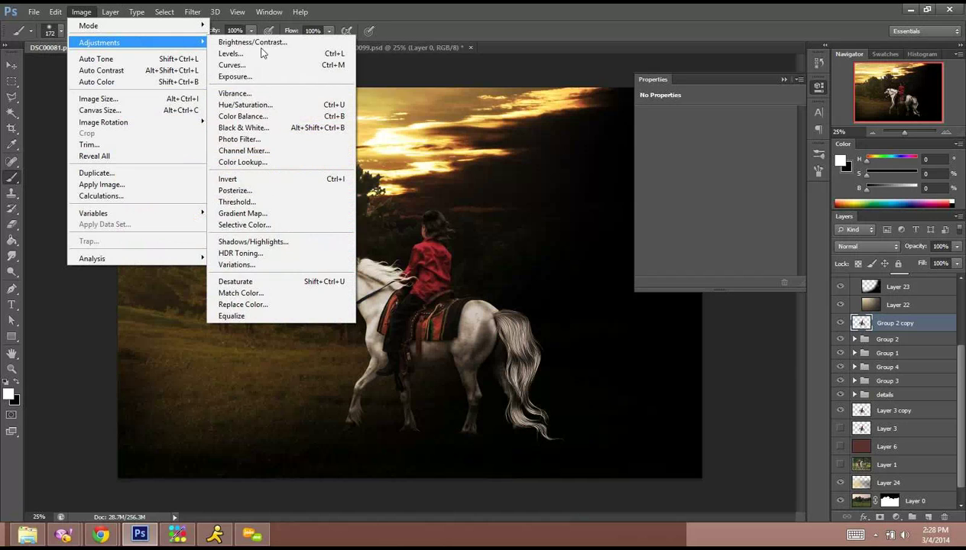
left_click(279, 104)
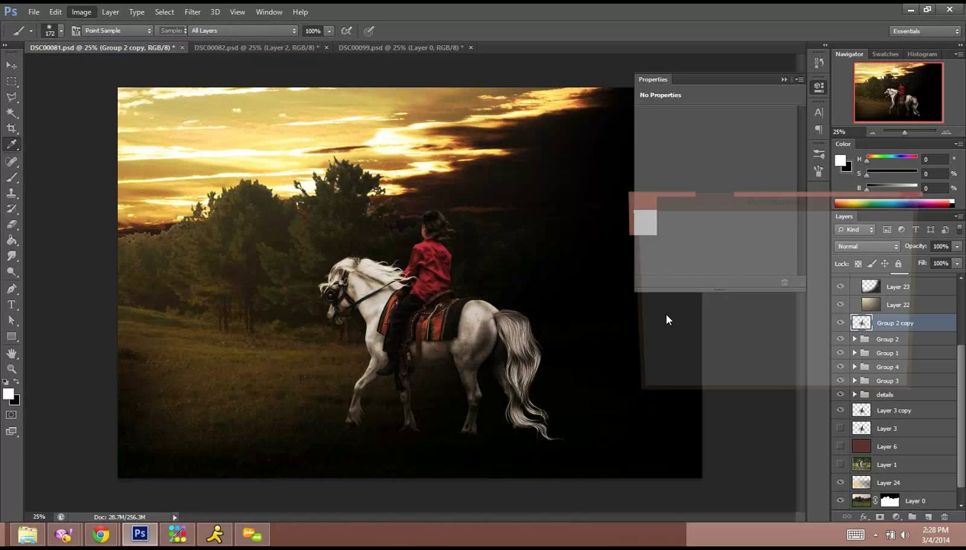
left_click_drag(748, 339, 688, 339)
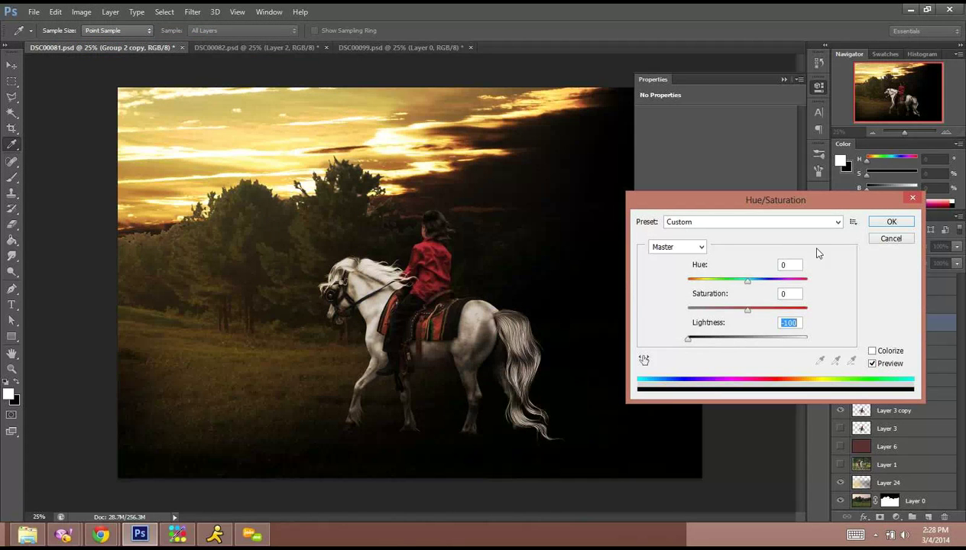
left_click(891, 223)
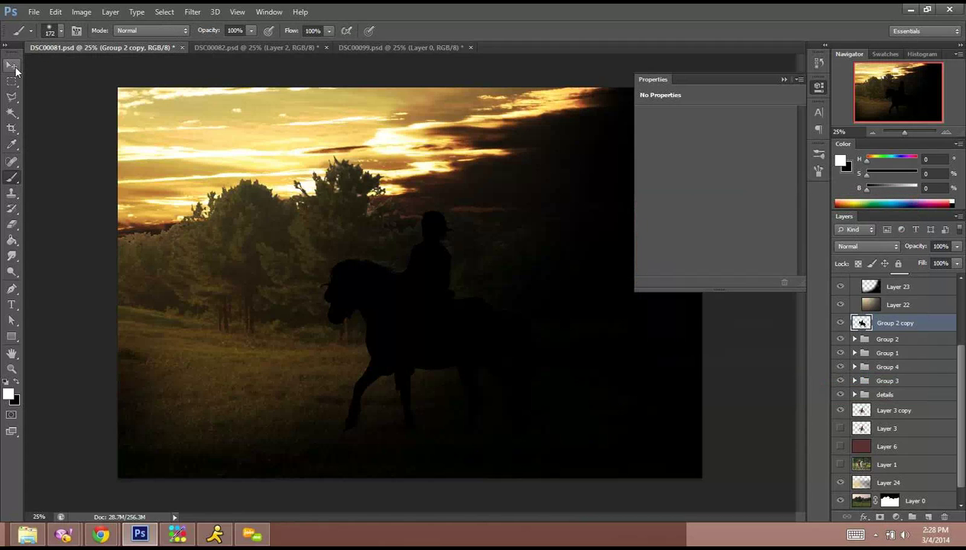
Flip, flatten and skew the black silhouette into a cast shadow on the ground beneath the horse's hooves.
left_click(12, 66)
key("v")
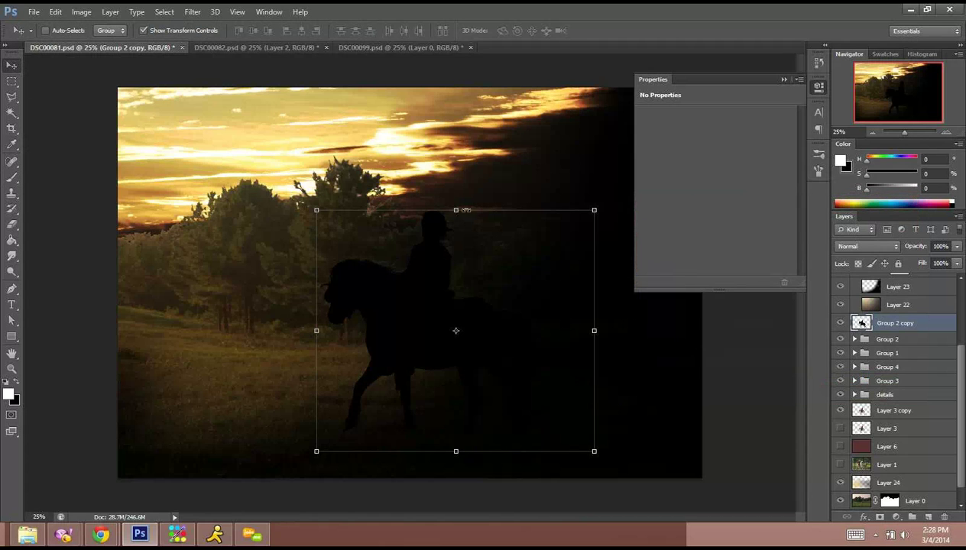
left_click(455, 209)
left_click_drag(486, 379, 510, 450)
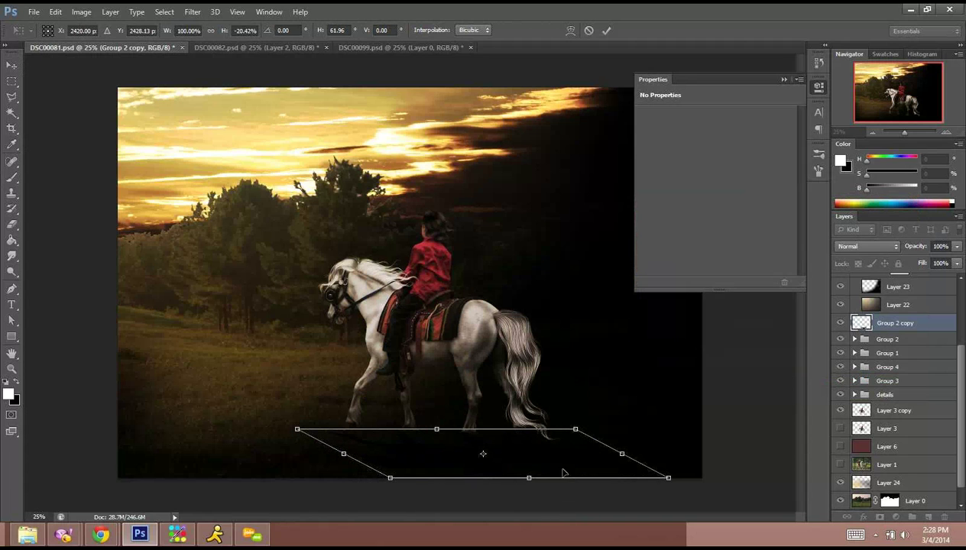
left_click_drag(546, 456, 556, 454)
key("Return")
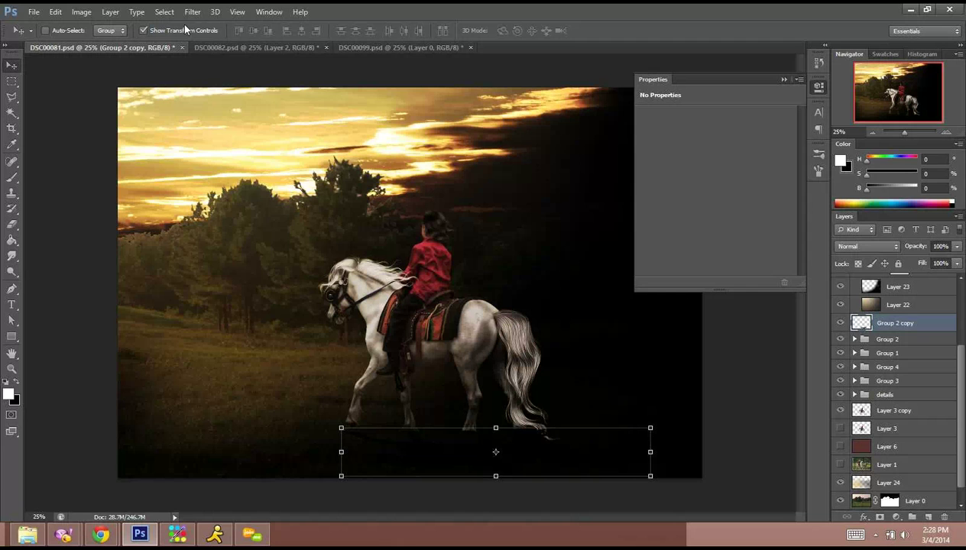
Apply a 15.5 px Gaussian Blur to the horse's cast shadow.
left_click(191, 11)
mouse_move(279, 135)
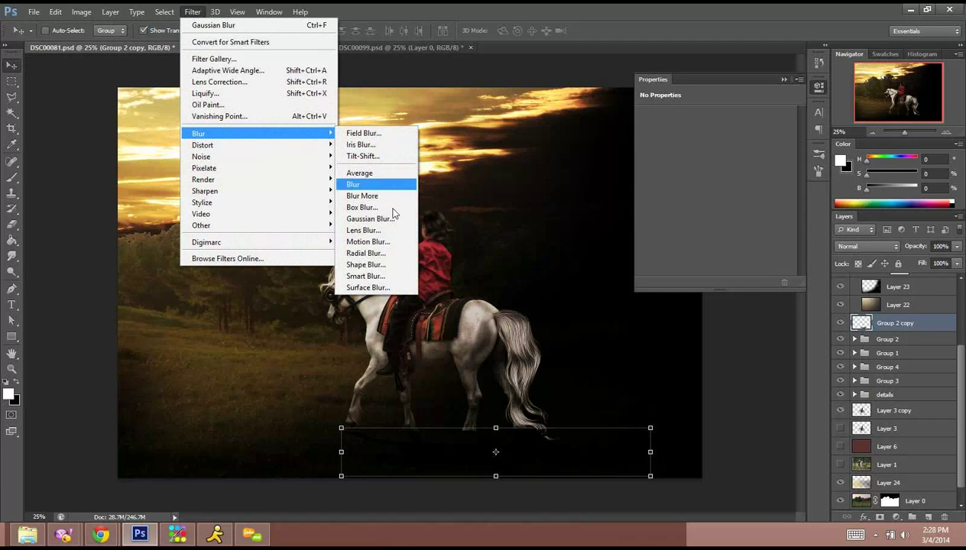
left_click(391, 219)
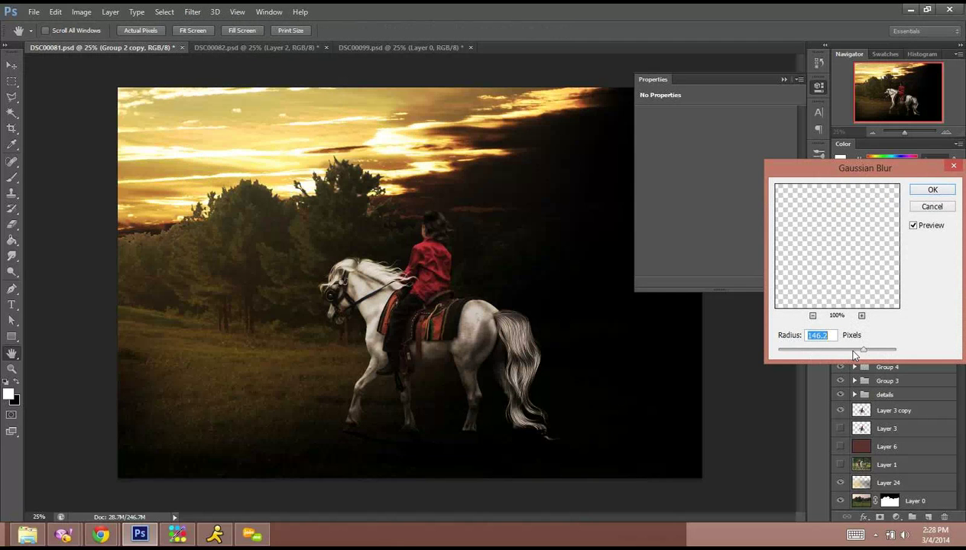
mouse_move(826, 355)
left_mouse_down()
mouse_move(815, 349)
mouse_move(832, 350)
left_mouse_up()
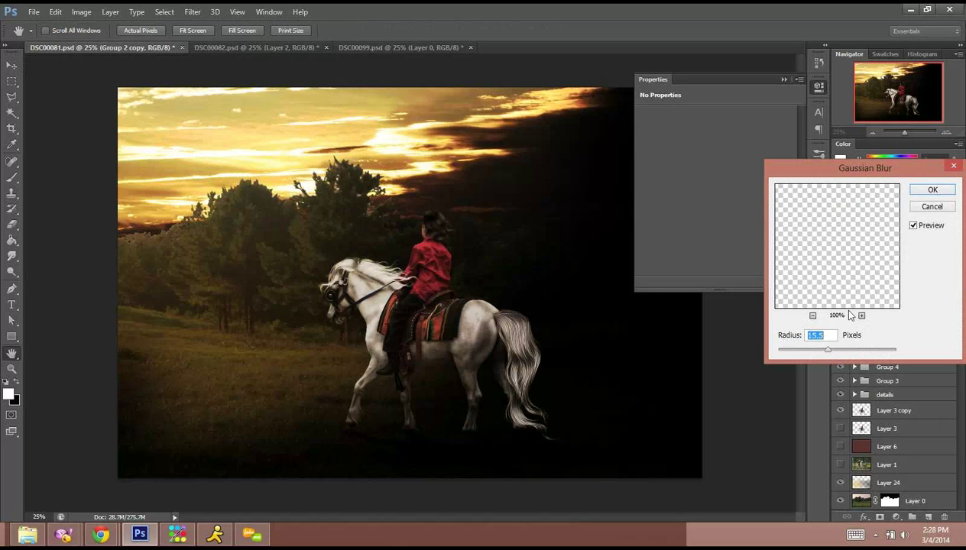
left_click(933, 190)
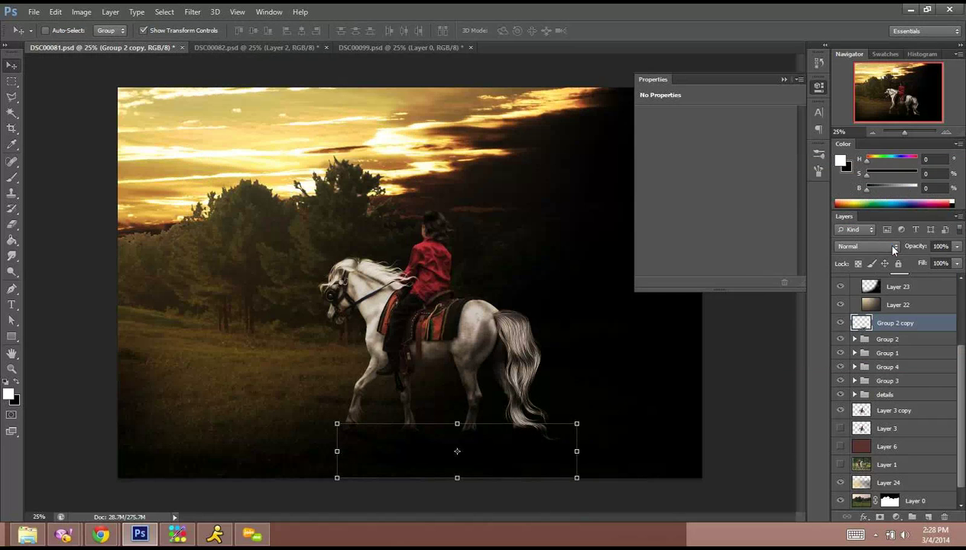
Set the shadow layer to Soft Light and move it directly below Layer 3 copy.
left_click(894, 247)
left_click(860, 164)
left_click_drag(912, 325, 929, 412)
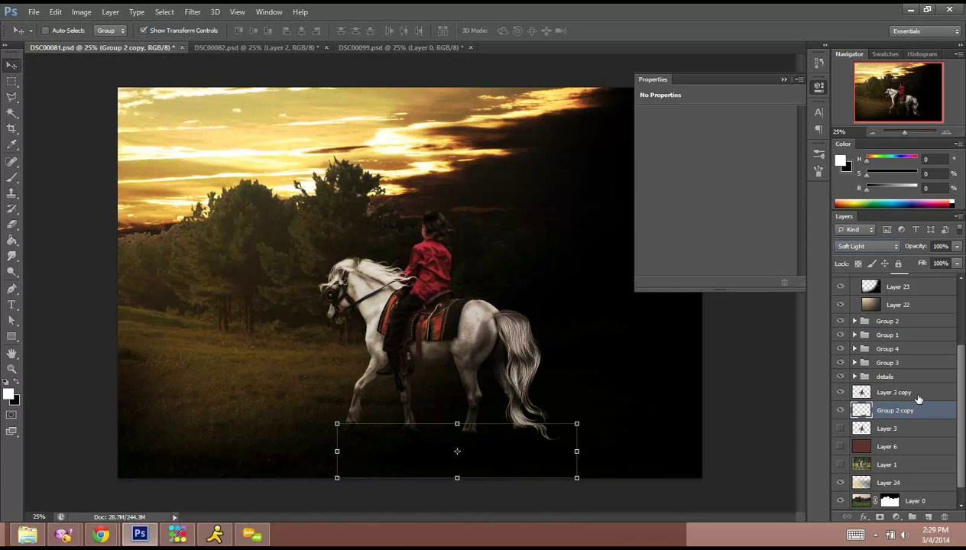
Check the composite at different zoom levels and add a new layer directly above Layer 24.
left_click(11, 176)
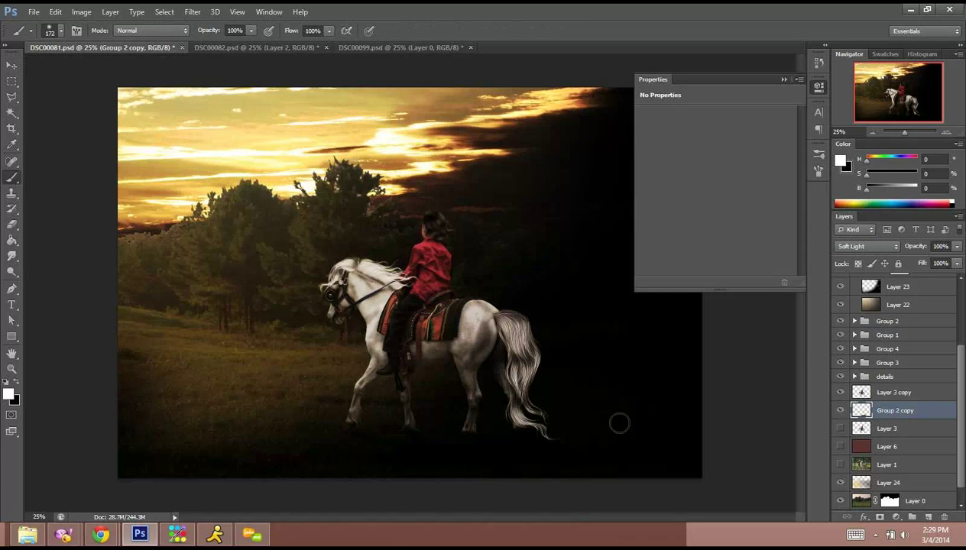
left_click(871, 132)
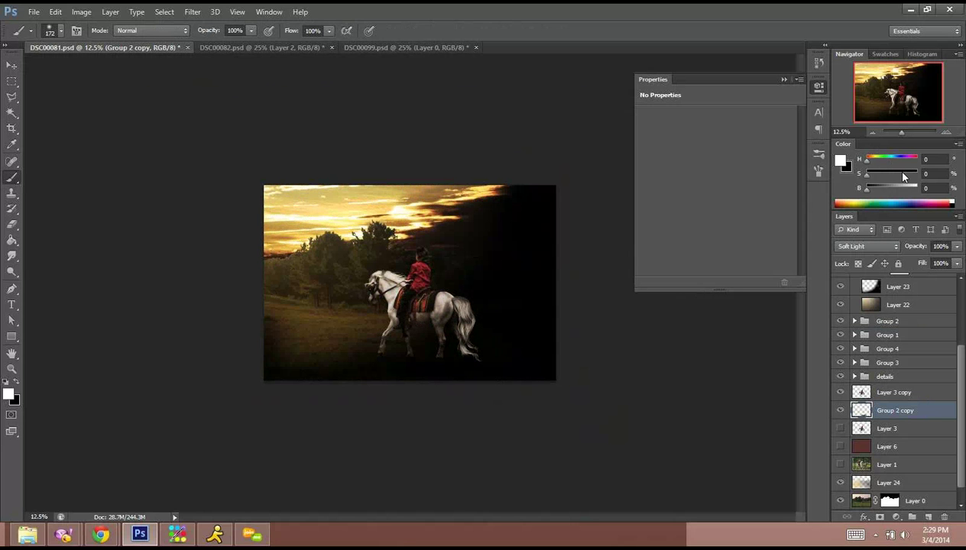
left_click(947, 133)
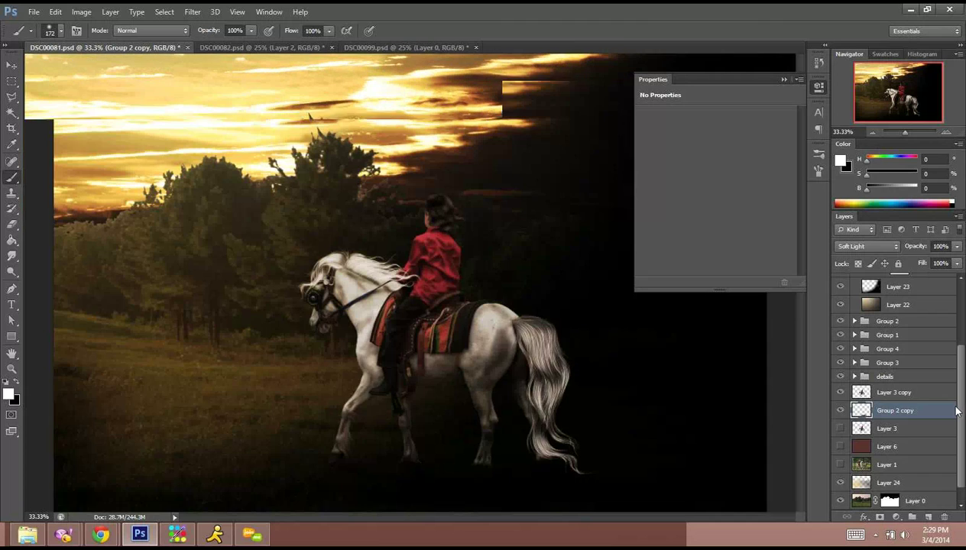
scroll(948, 428, "down", 1)
left_click(920, 466)
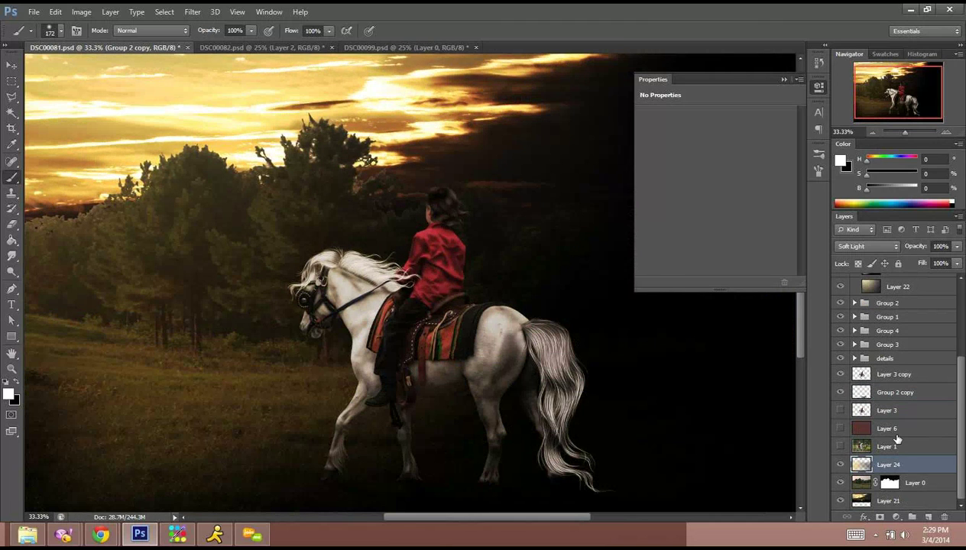
key("ctrl+shift+n")
key("Return")
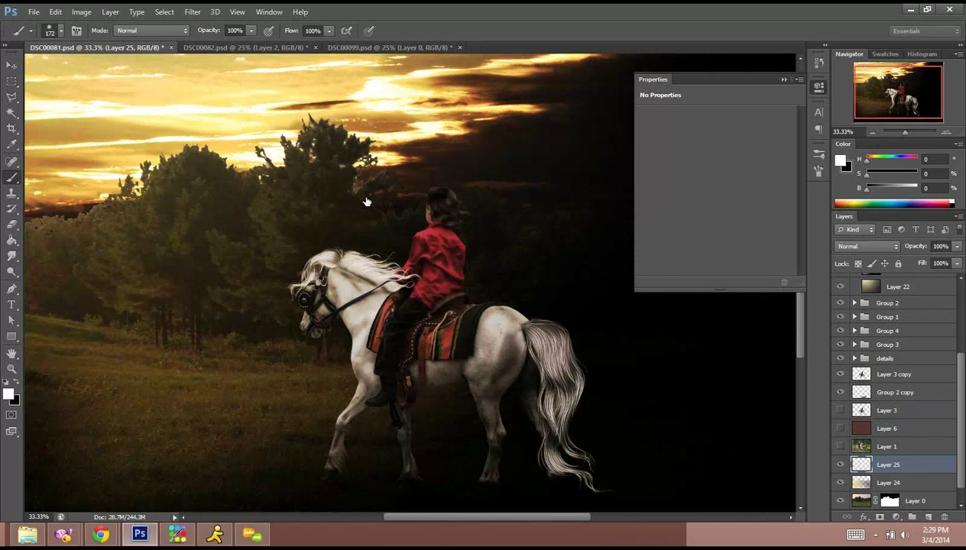
Set the foreground colour to black and choose the 394 px bird-flock brush tip.
key("x")
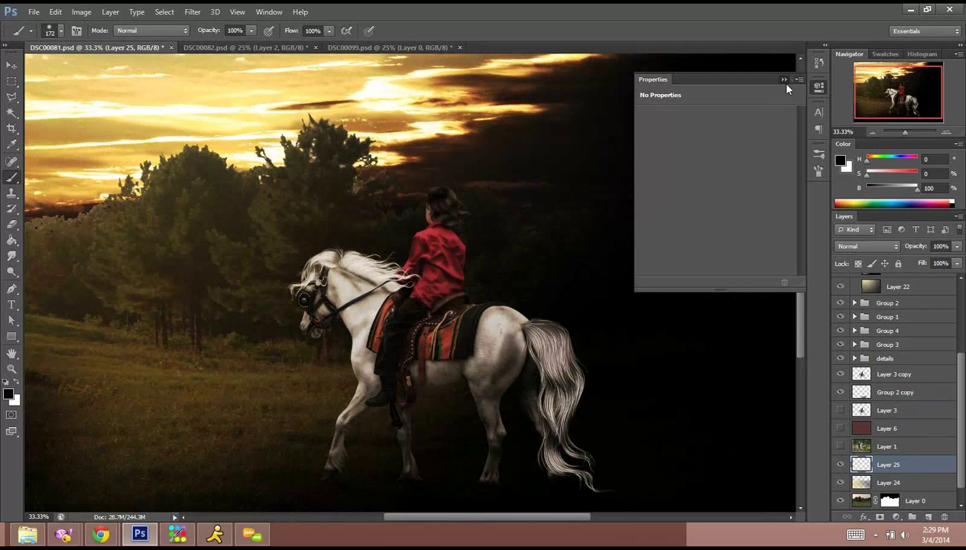
left_click(783, 79)
left_click(818, 172)
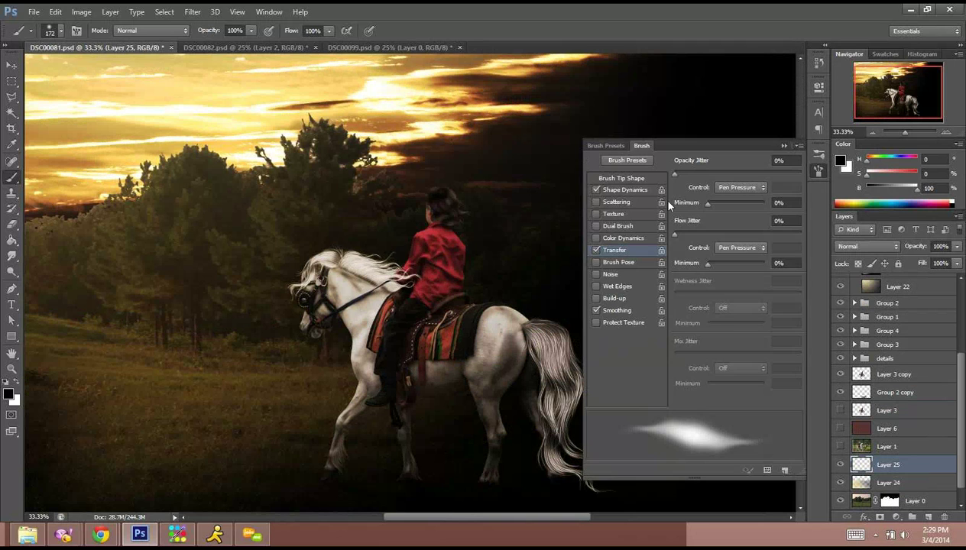
left_click(627, 161)
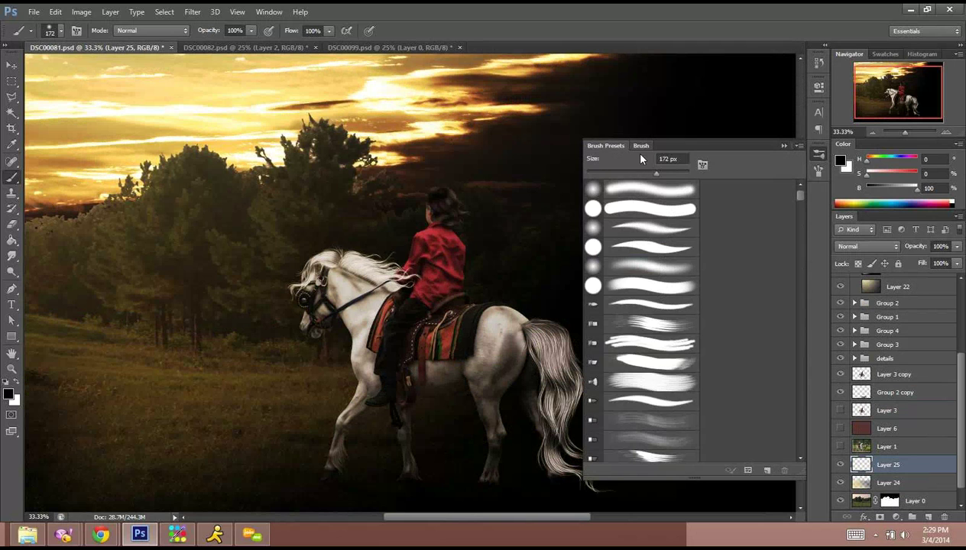
left_click(639, 146)
left_click(629, 181)
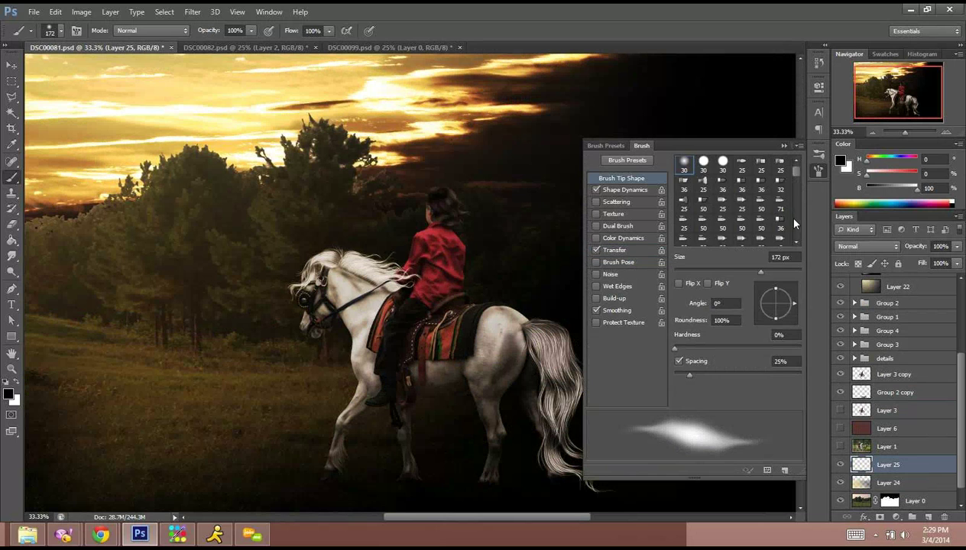
scroll(796, 230, "down", 2)
scroll(796, 230, "down", 2)
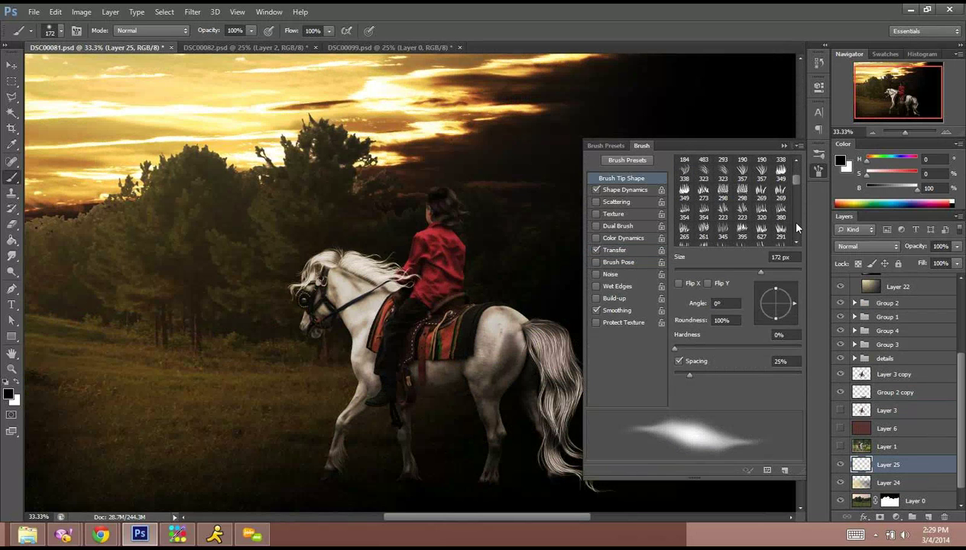
left_click_drag(799, 180, 798, 196)
left_click(733, 200)
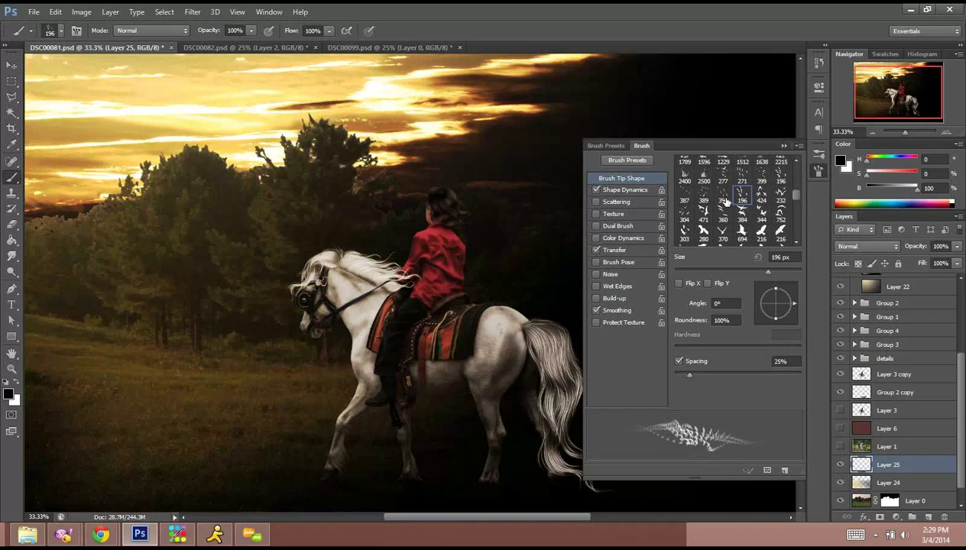
left_click(724, 200)
With Shape Dynamics and Transfer disabled, stamp a flock of black birds in the sky above the trees and switch to the 389 px tip.
left_click(596, 190)
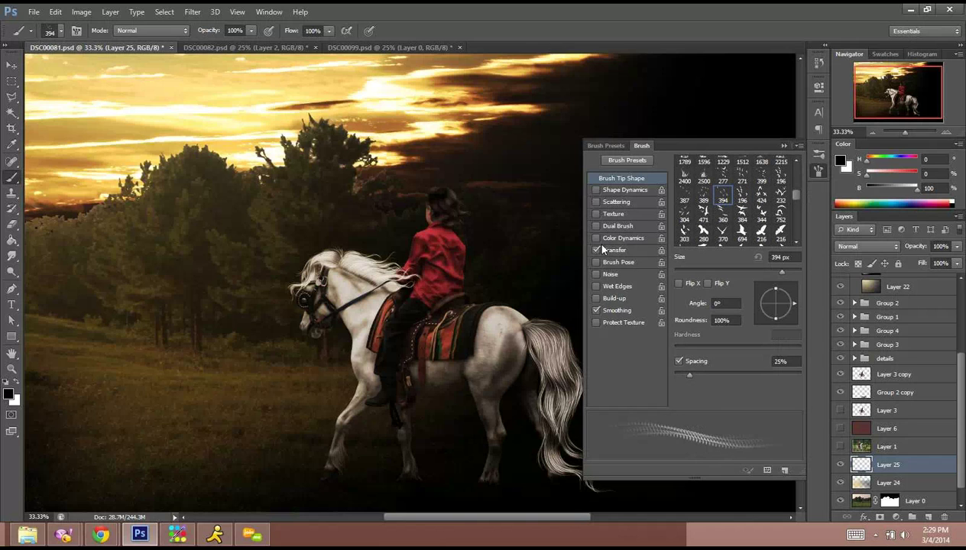
left_click(597, 250)
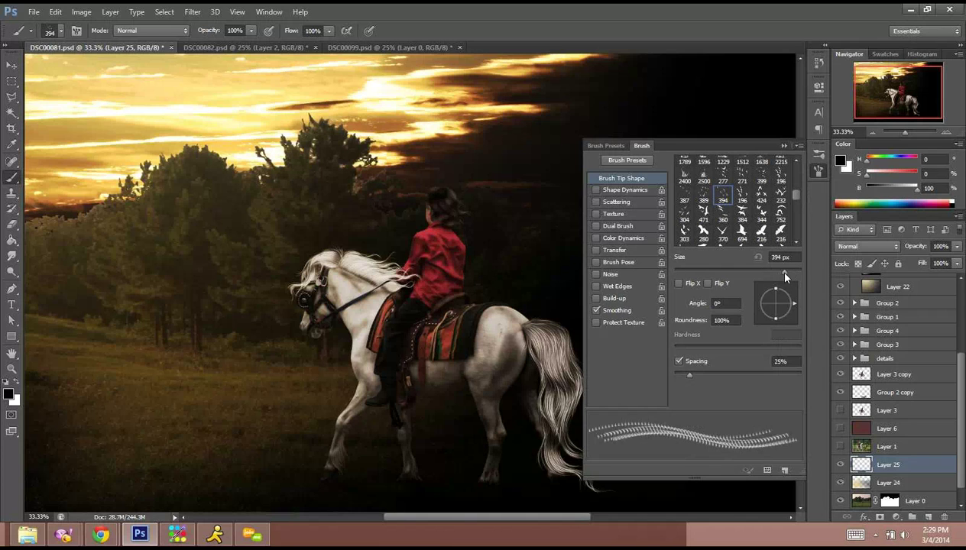
left_click(114, 105)
key("comma")
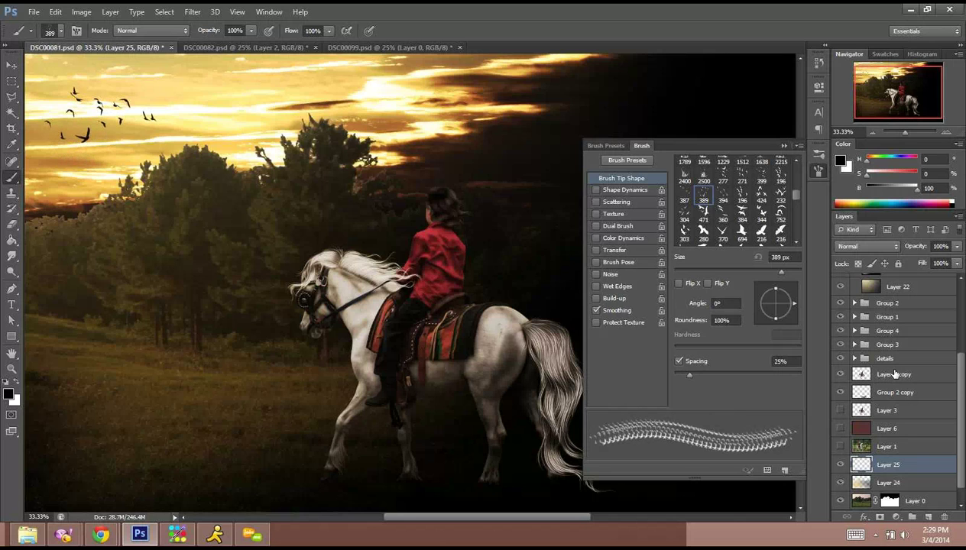
Duplicate Layer 25, Layer 24, Layer 0 and Layer 21 within the document and merge the copies into one layer.
left_click(933, 502, "shift")
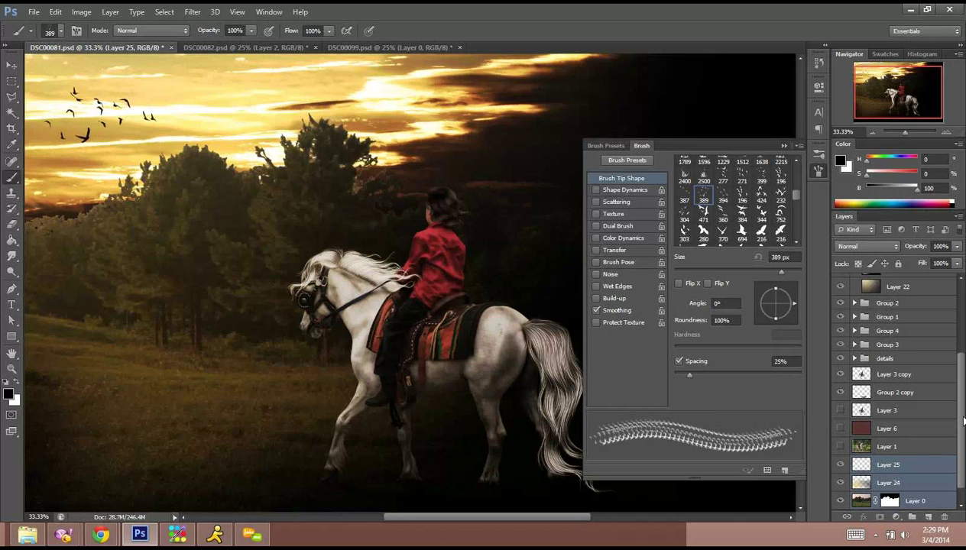
scroll(910, 507, "down", 1)
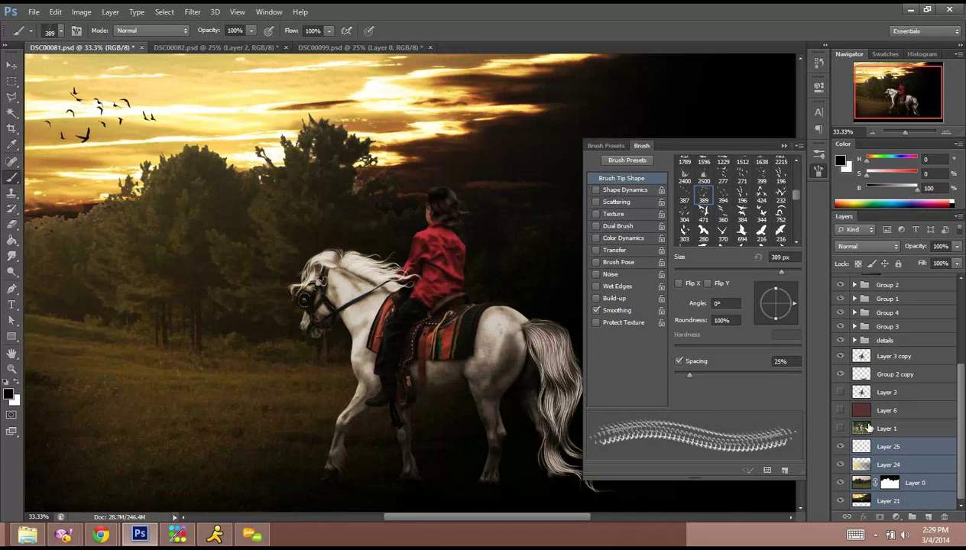
right_click(923, 474)
left_click(844, 51)
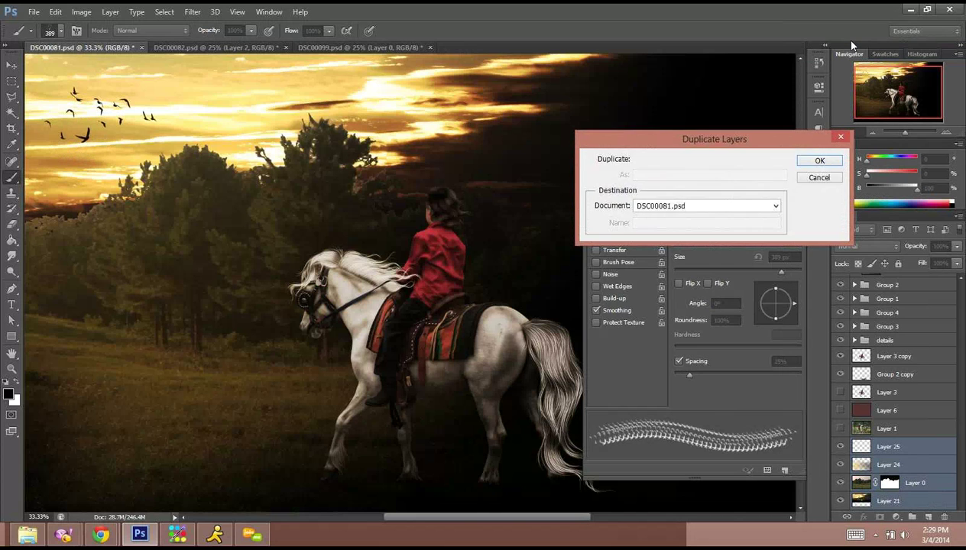
key("Return")
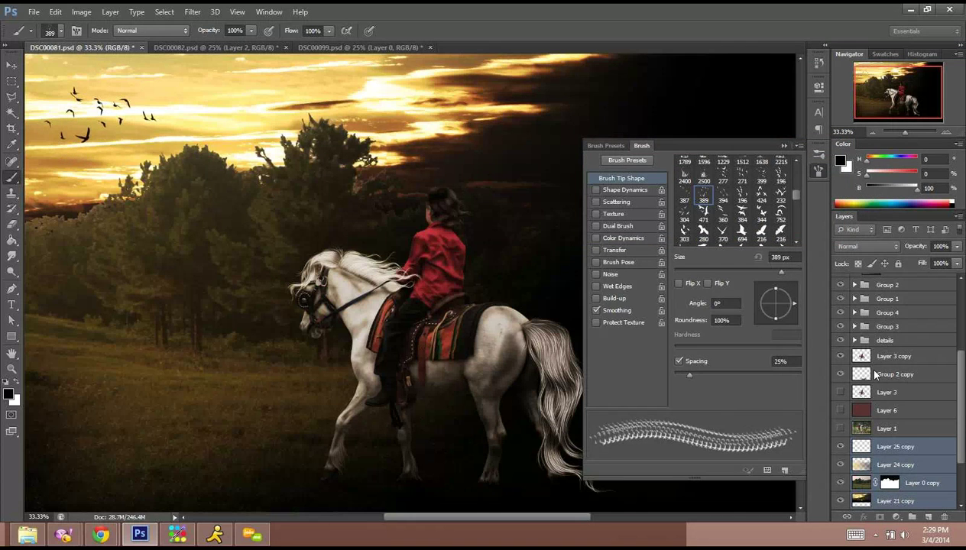
right_click(875, 372)
left_click(738, 336)
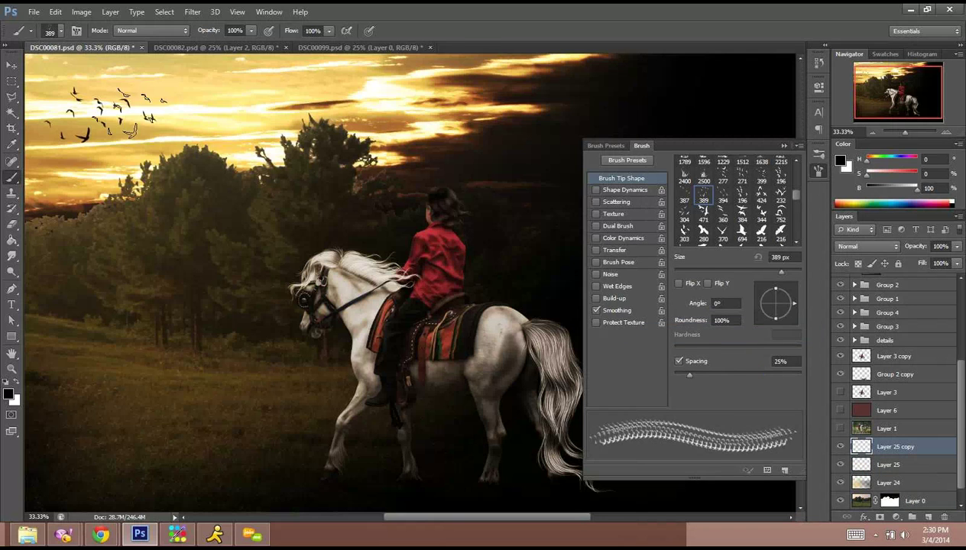
Try a Gaussian Blur with a radius of about 7.4 pixels on the merged background copy, and discard that layer.
left_click(192, 11)
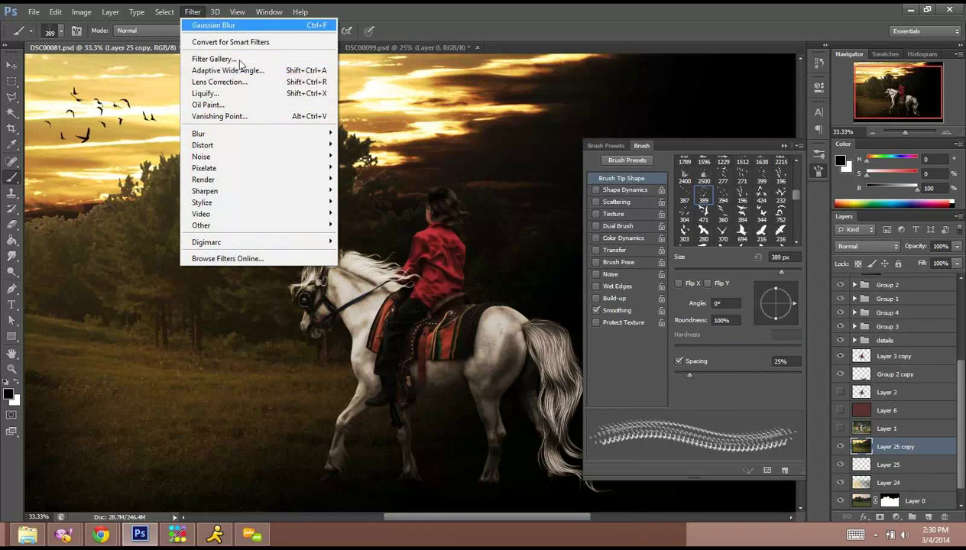
mouse_move(321, 135)
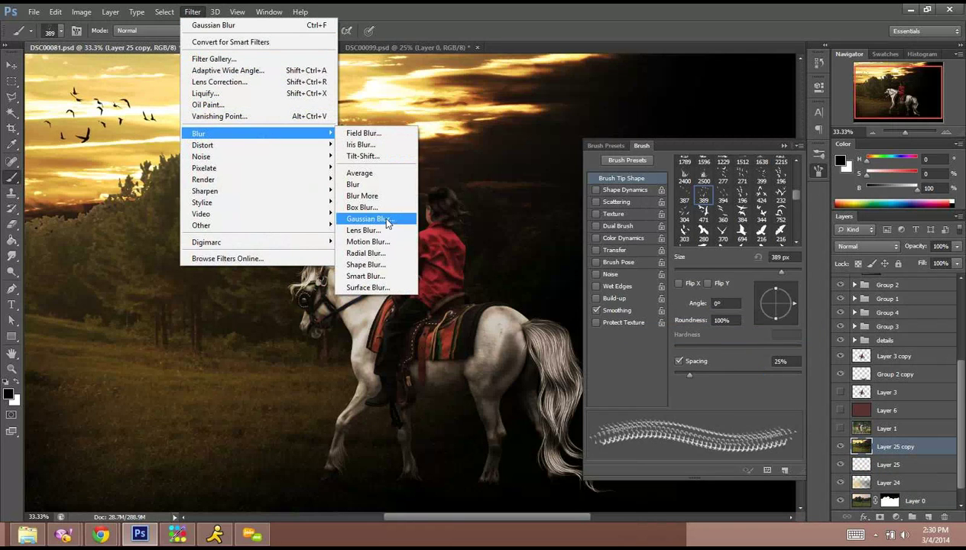
left_click(379, 219)
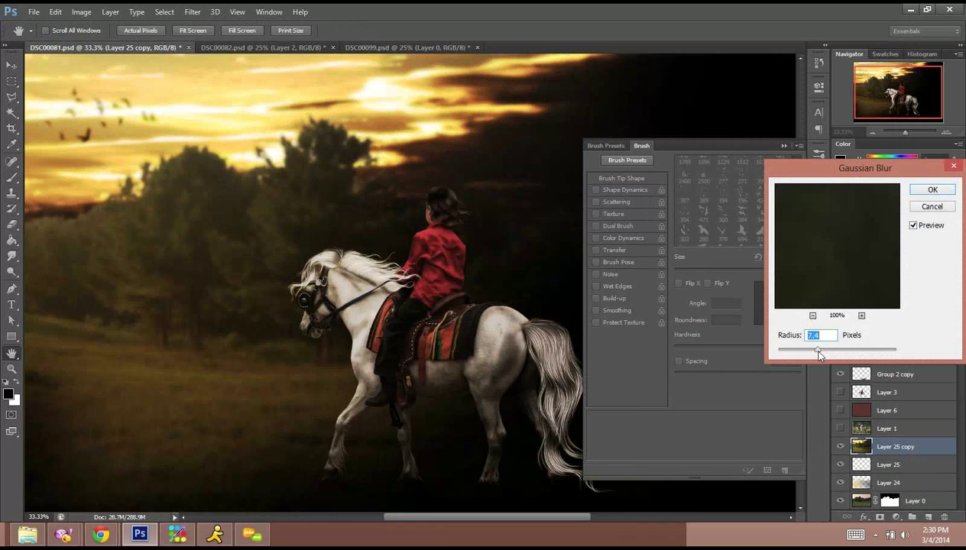
left_click_drag(818, 354, 821, 356)
left_click(942, 208)
left_click_drag(959, 501, 945, 517)
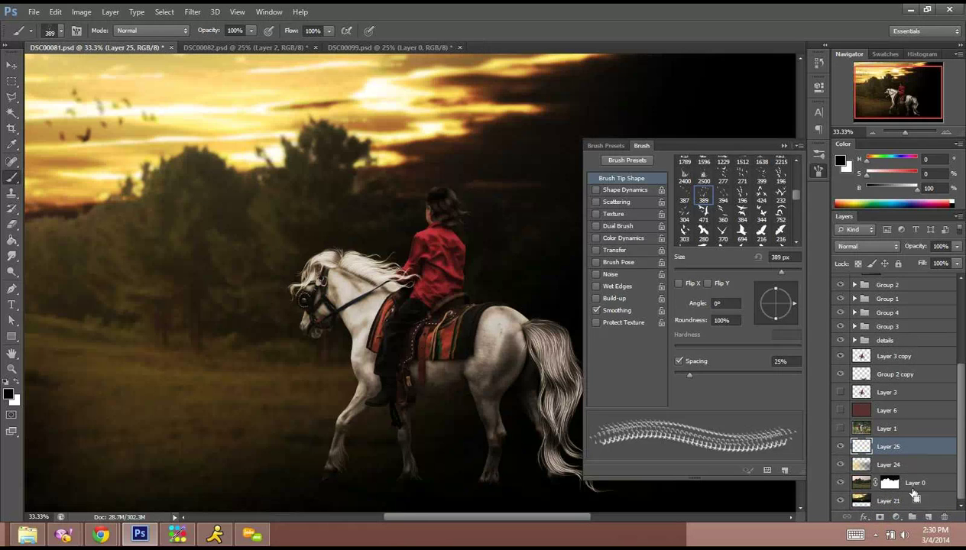
Load Layer 0's mask as a selection and add a new layer directly above Layer 0.
left_click(914, 477, "ctrl")
left_click(910, 480)
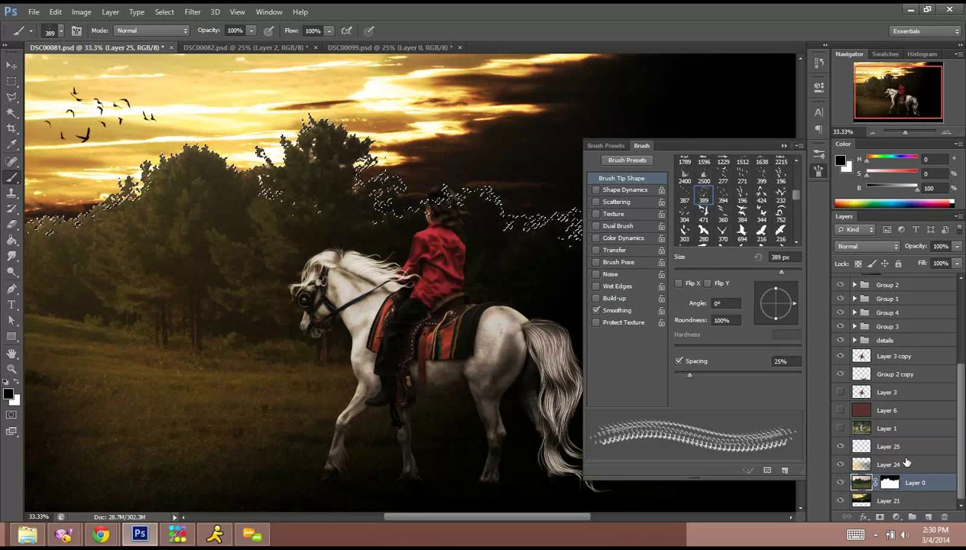
key("ctrl+shift+n")
key("Return")
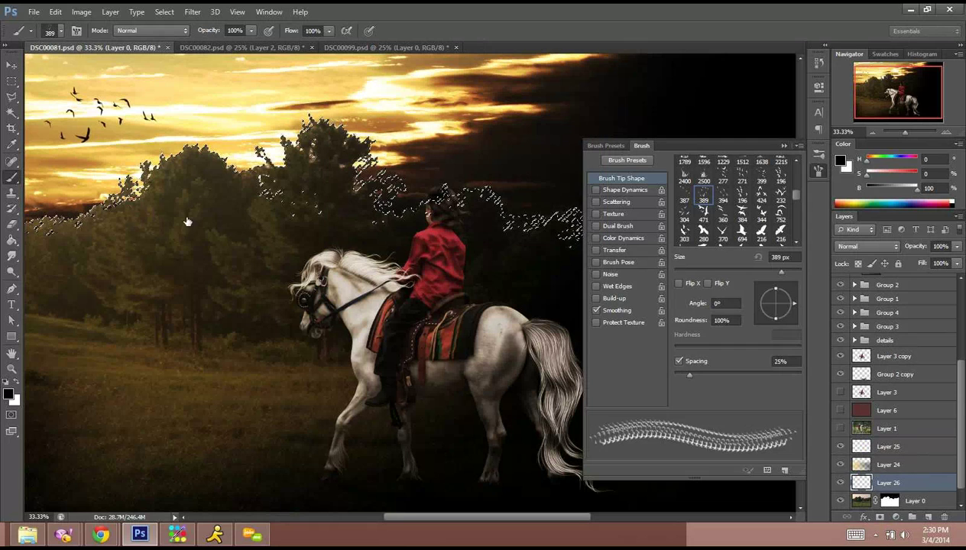
Paint white light along the treetops inside the selection with a 389 px soft round brush at 0% hardness.
right_click(184, 243)
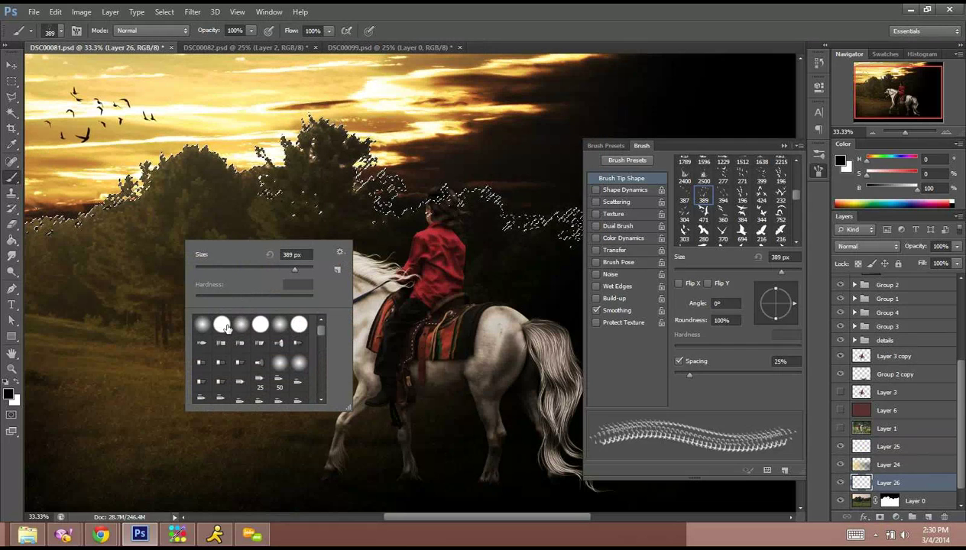
left_click(203, 324)
left_click_drag(313, 299, 67, 188)
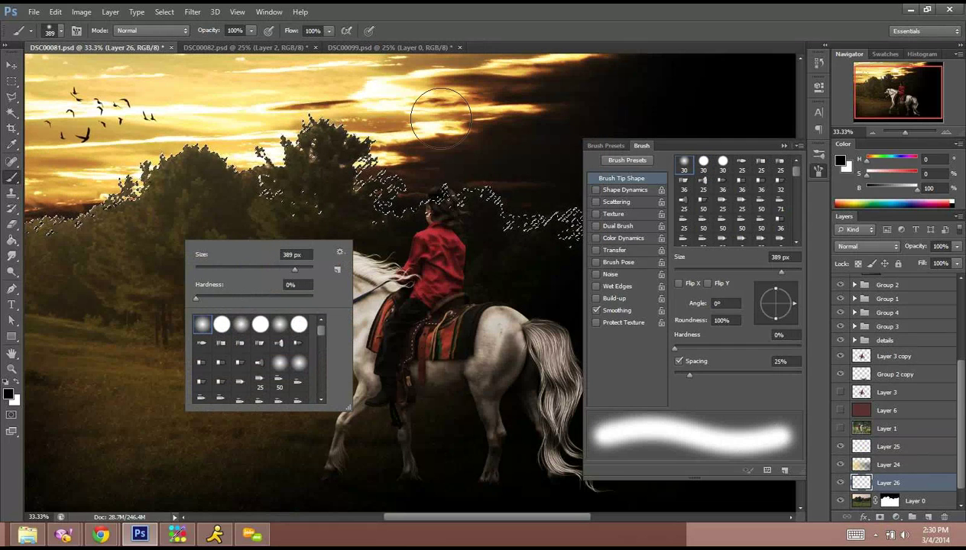
left_click(342, 133)
key("x")
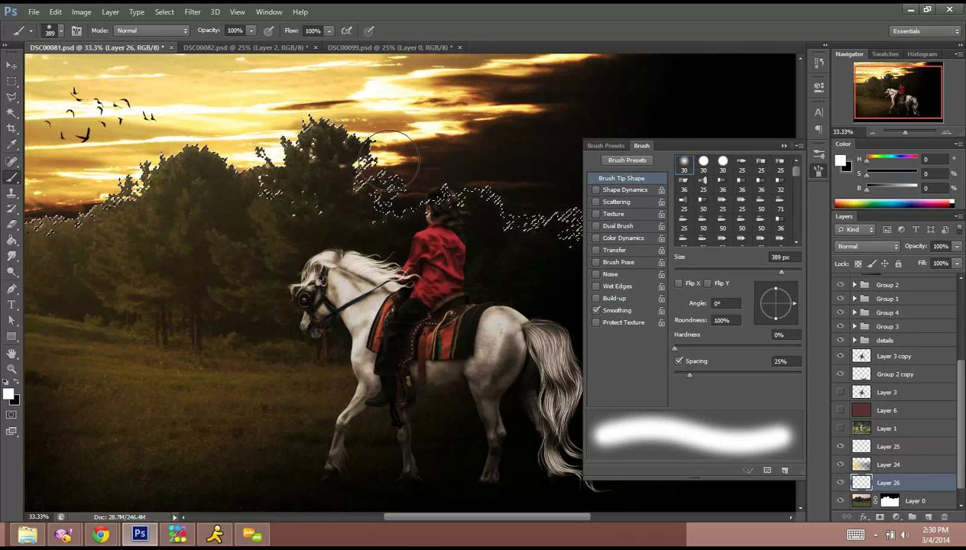
mouse_move(370, 172)
left_mouse_down()
mouse_move(376, 149)
mouse_move(344, 121)
mouse_move(273, 160)
mouse_move(252, 143)
mouse_move(163, 151)
mouse_move(87, 180)
mouse_move(26, 231)
left_mouse_up()
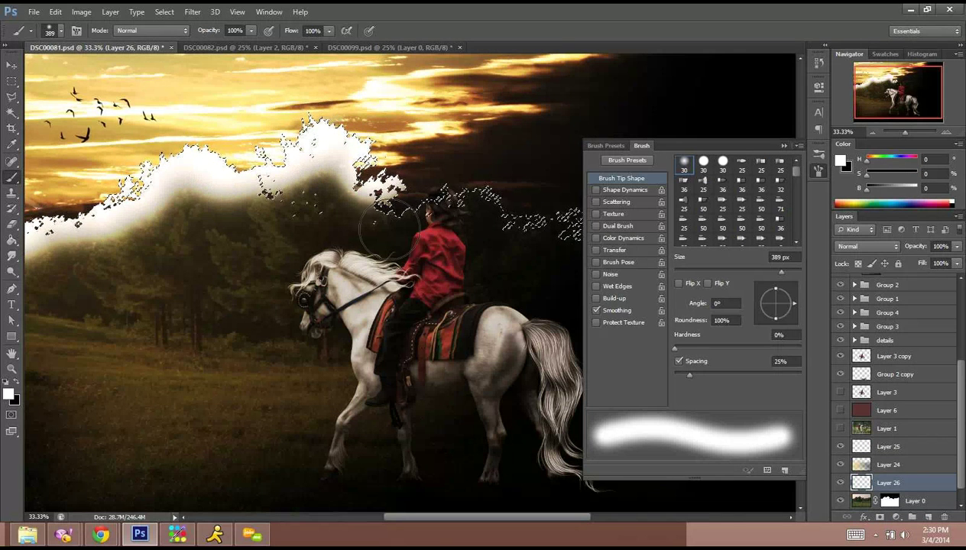
Set the treetop light layer to Soft Light and brush yellow and orange-brown tones sampled from the sky over the trees.
left_click(870, 246)
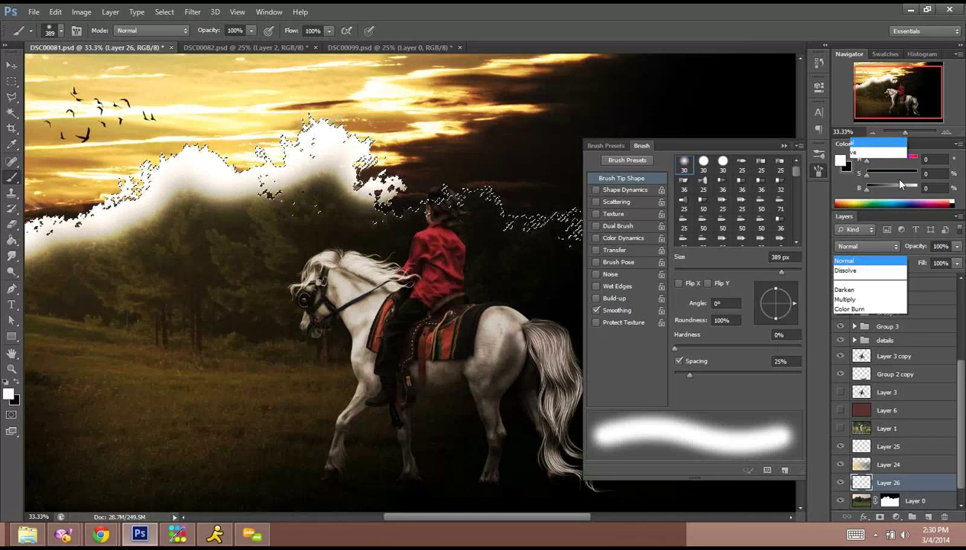
left_click(886, 167)
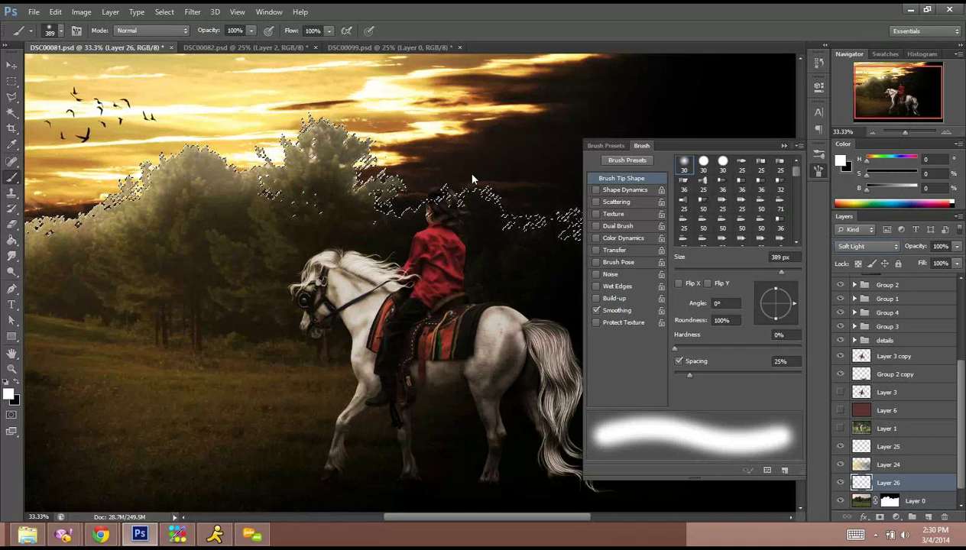
left_click(456, 120, "alt")
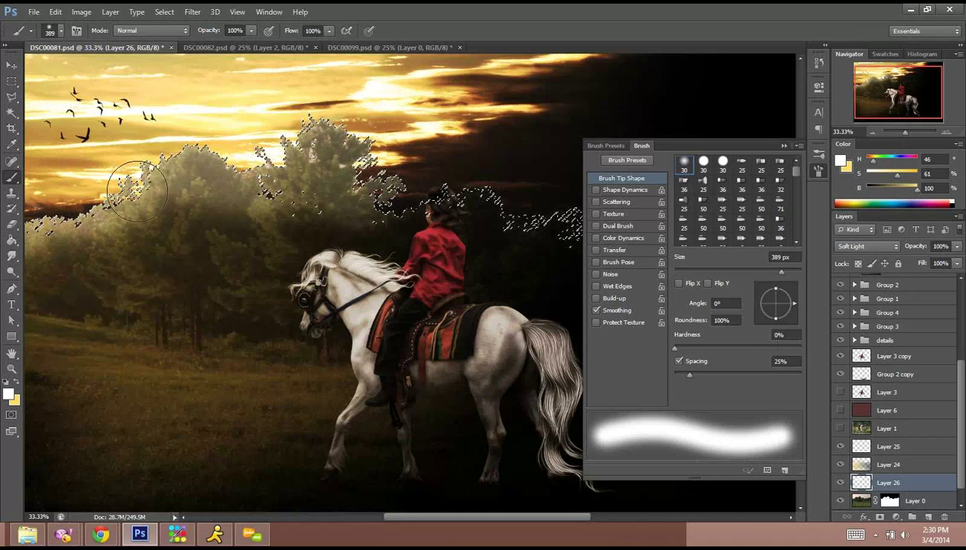
left_click(17, 383)
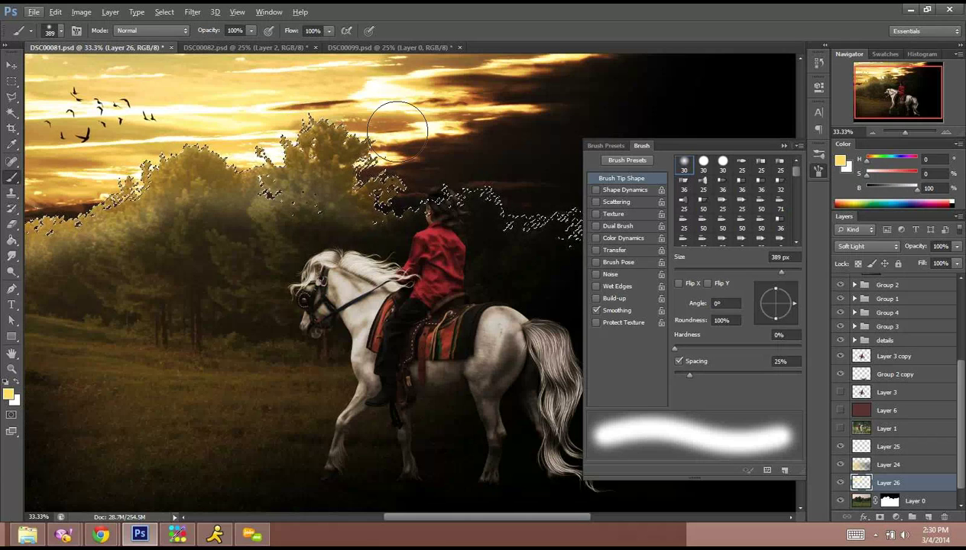
key("x")
mouse_move(342, 243)
left_mouse_down()
mouse_move(250, 226)
mouse_move(34, 287)
mouse_move(77, 230)
left_mouse_up()
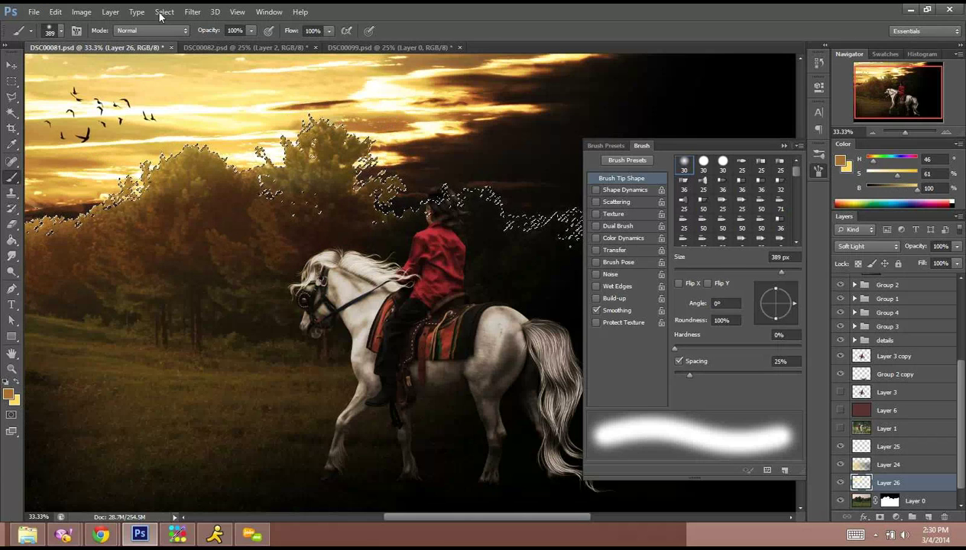
Apply a Gaussian Blur with a radius of 384.6 pixels to the treetop light layer.
left_click(192, 11)
mouse_move(292, 135)
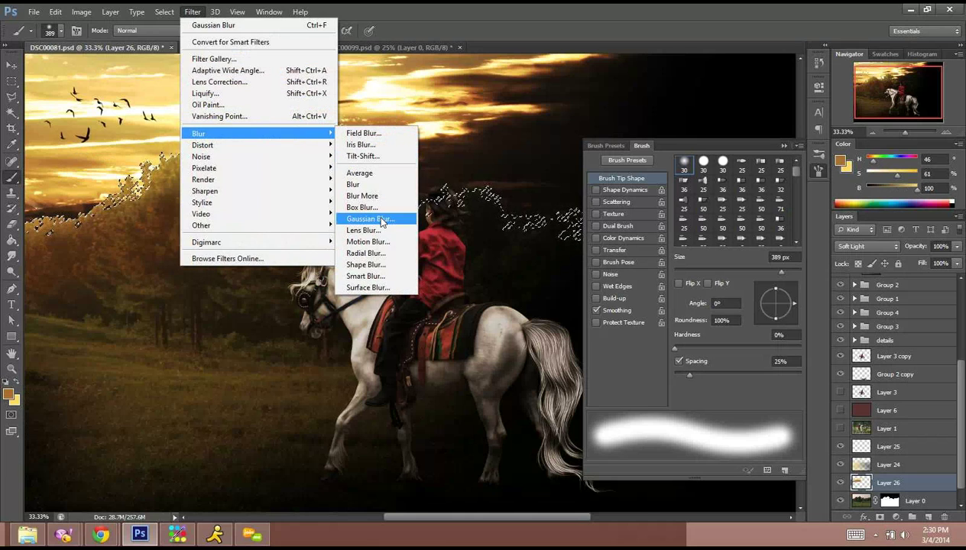
left_click(375, 218)
left_click_drag(839, 355, 857, 355)
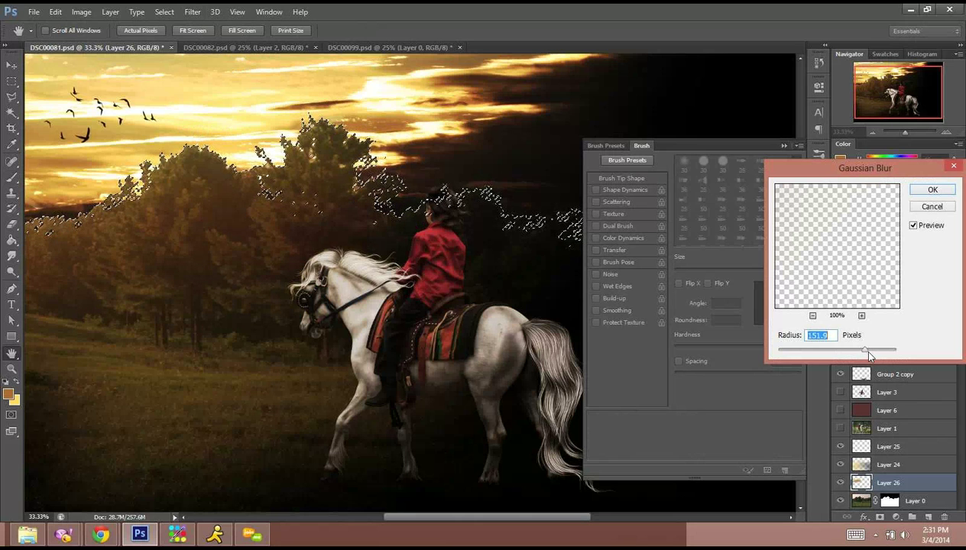
left_click_drag(868, 353, 890, 353)
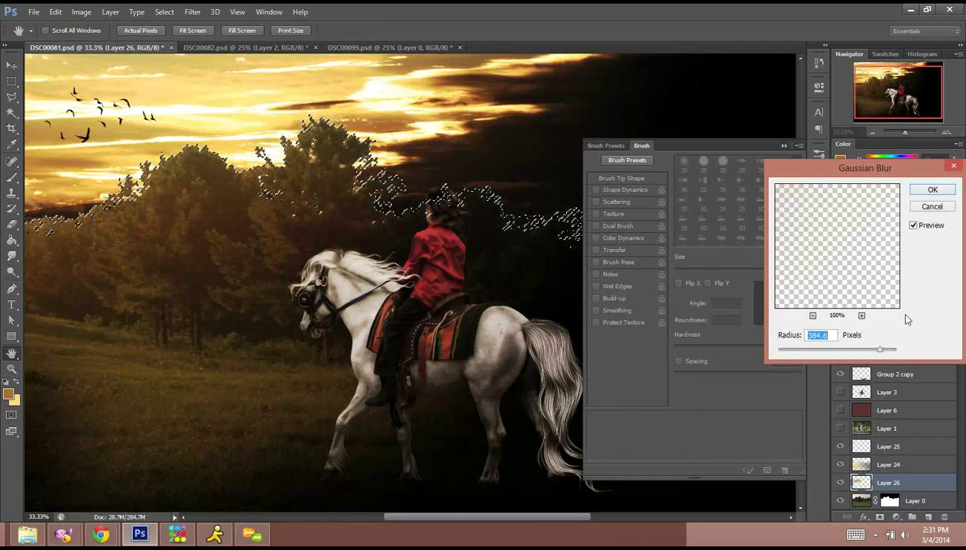
left_click(933, 191)
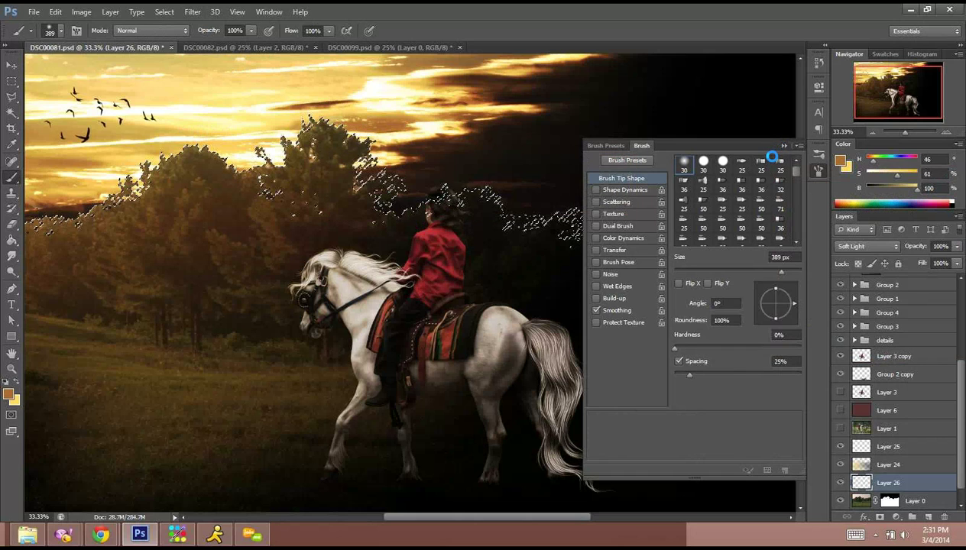
Collapse the brush settings, add a layer above Layer 26 and paint sampled pale cream along the tree line behind the rider.
left_click(783, 146)
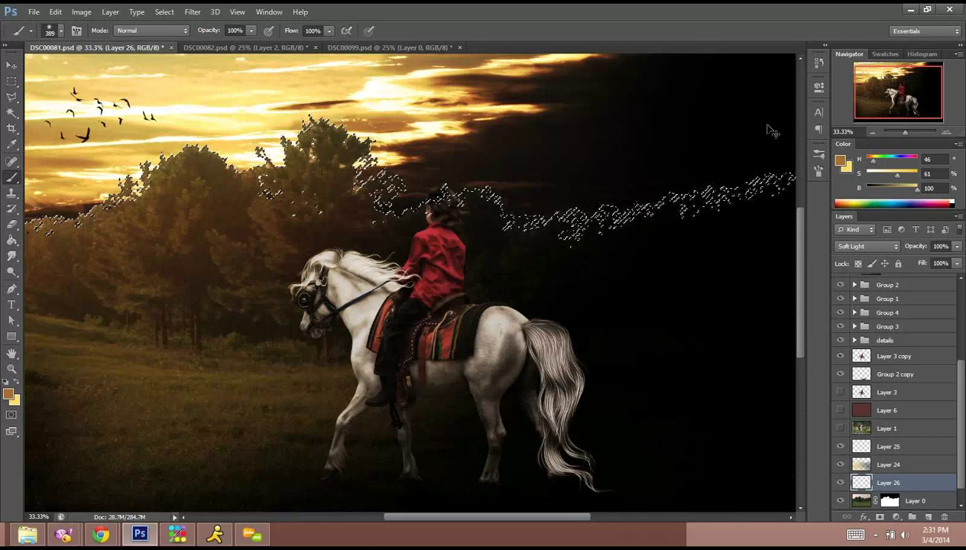
key("ctrl+shift+n")
key("Return")
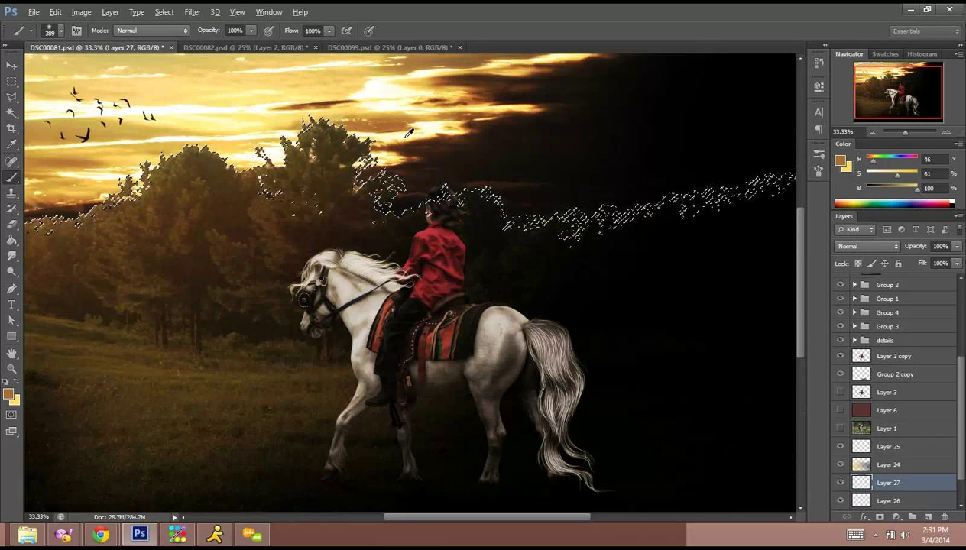
left_click(437, 124, "alt")
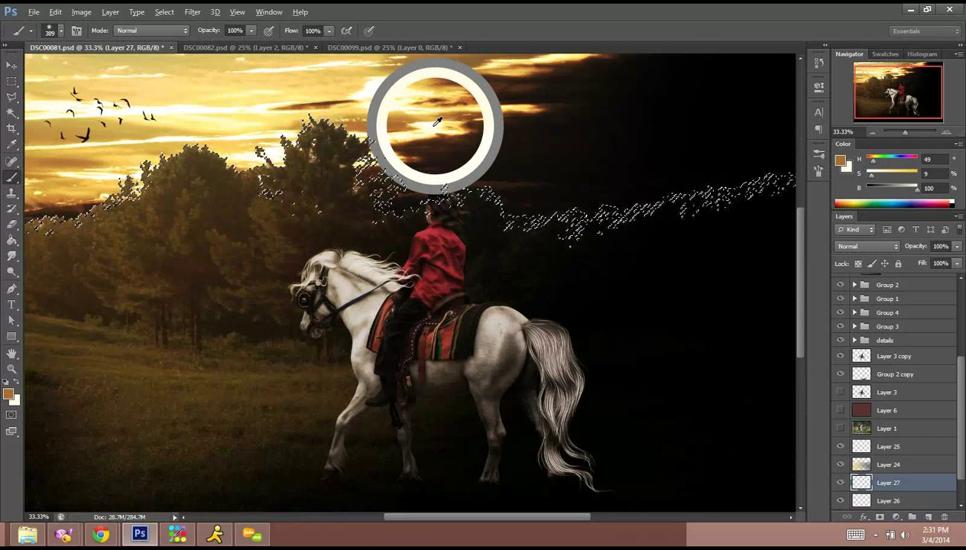
mouse_move(401, 188)
left_mouse_down()
mouse_move(485, 177)
mouse_move(512, 183)
left_mouse_up()
mouse_move(363, 137)
left_mouse_down()
mouse_move(295, 99)
mouse_move(181, 129)
mouse_move(42, 210)
mouse_move(56, 201)
left_mouse_up()
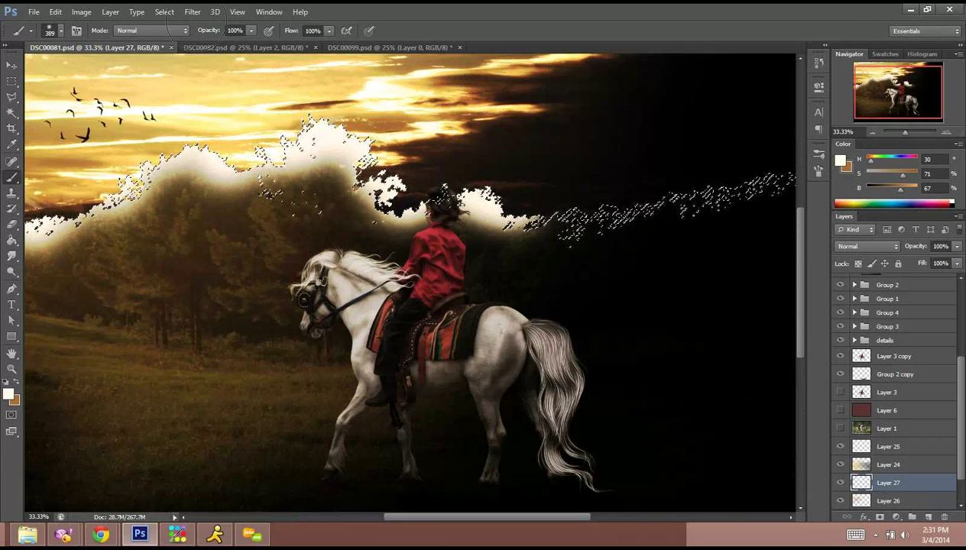
Repeat the last Gaussian Blur on the cream light layer and set its blend mode to Soft Light.
left_click(192, 11)
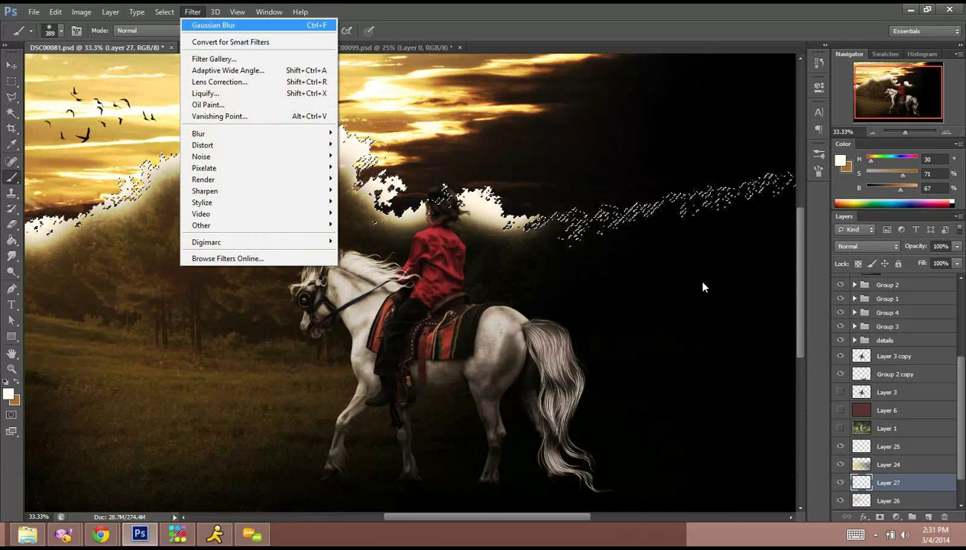
key("Return")
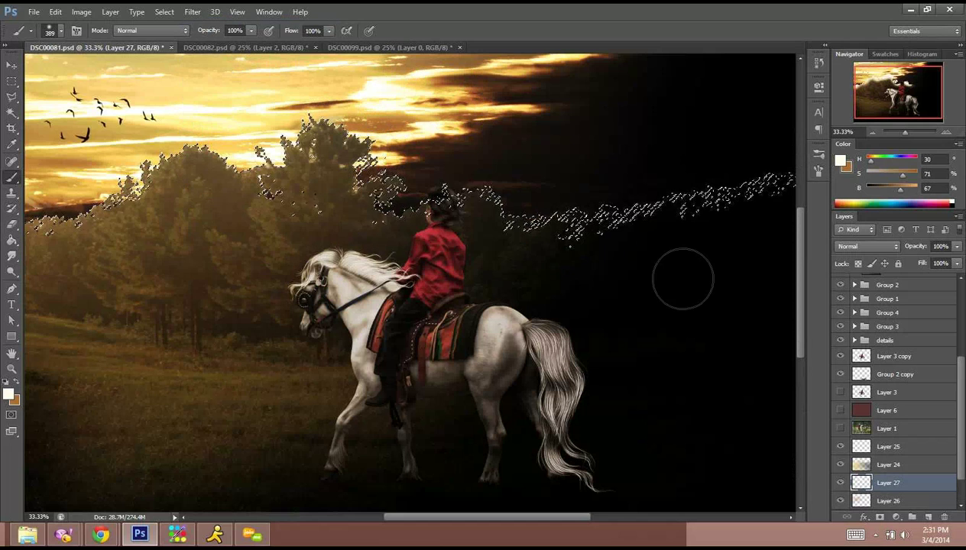
left_click(868, 246)
left_click(860, 160)
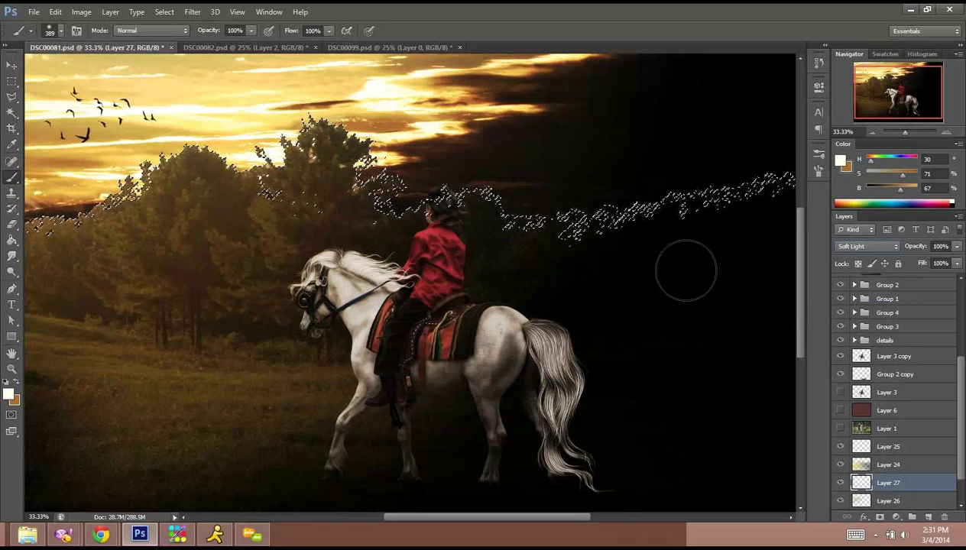
Brush cream highlights onto the treetops, and darken the far-left trees and meadow edge with a sampled dark tone.
left_click(361, 121)
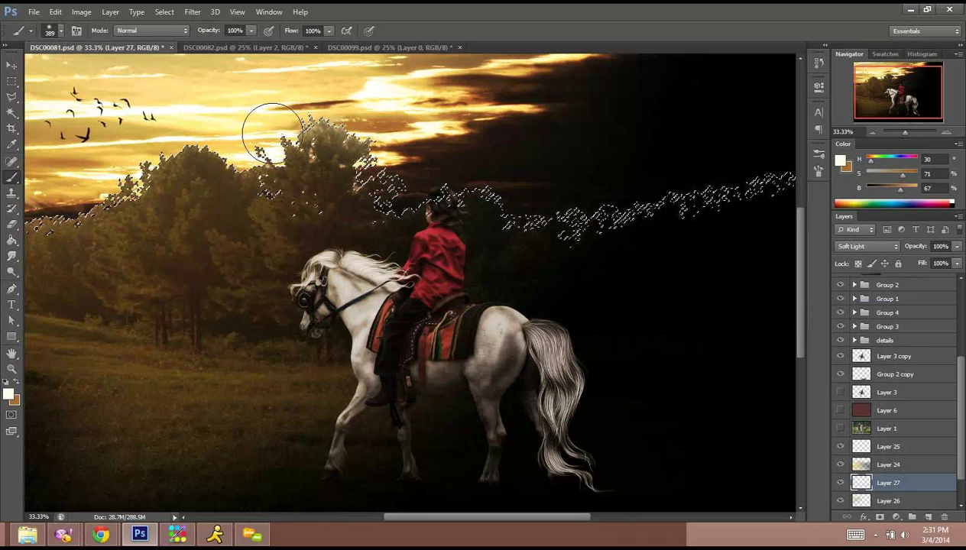
mouse_move(273, 134)
left_mouse_down()
mouse_move(266, 159)
mouse_move(237, 159)
mouse_move(202, 130)
mouse_move(160, 140)
mouse_move(132, 179)
mouse_move(58, 221)
mouse_move(12, 206)
left_mouse_up()
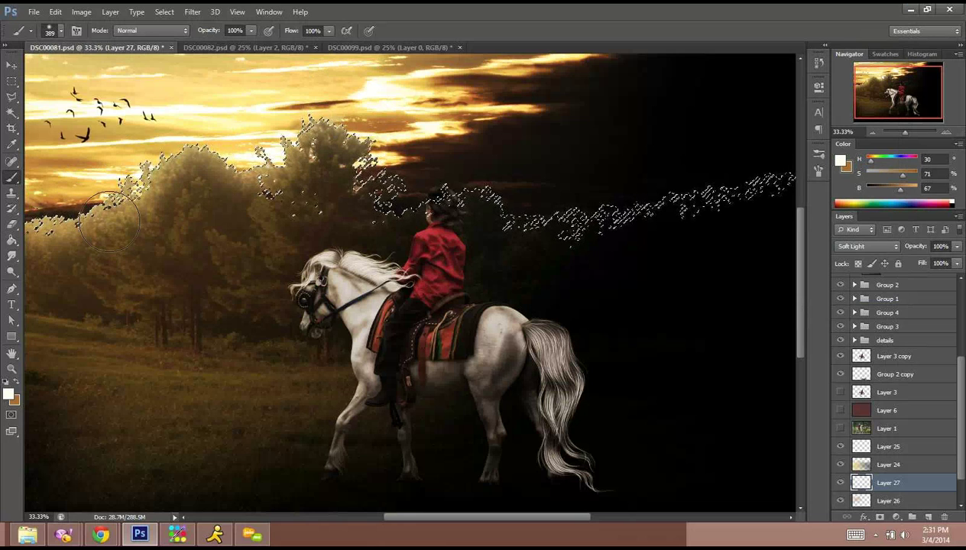
left_click(71, 211, "alt")
key("x")
mouse_move(107, 197)
left_mouse_down()
mouse_move(37, 199)
mouse_move(21, 218)
mouse_move(37, 210)
mouse_move(30, 236)
mouse_move(55, 176)
mouse_move(66, 208)
mouse_move(83, 193)
left_mouse_up()
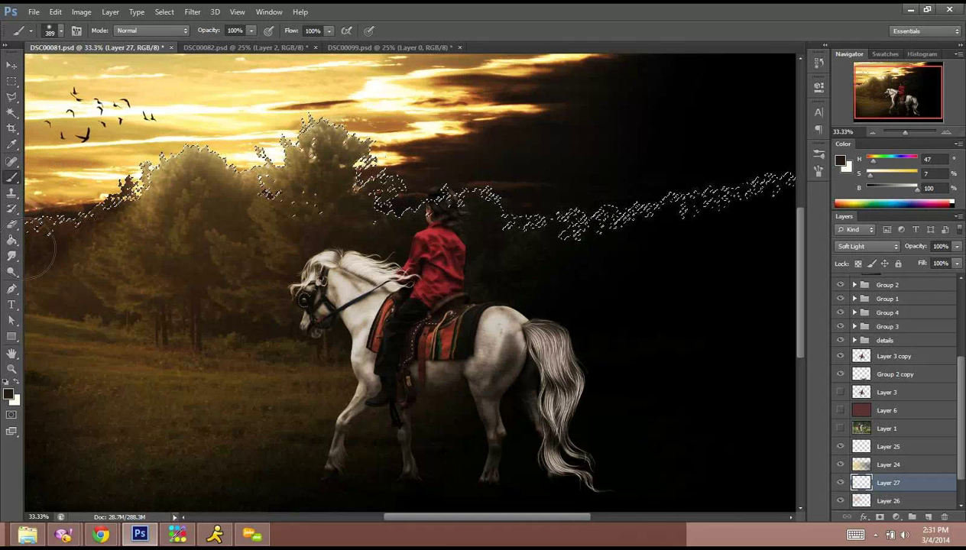
mouse_move(31, 291)
left_mouse_down()
mouse_move(42, 470)
mouse_move(53, 486)
mouse_move(90, 474)
mouse_move(136, 493)
left_mouse_up()
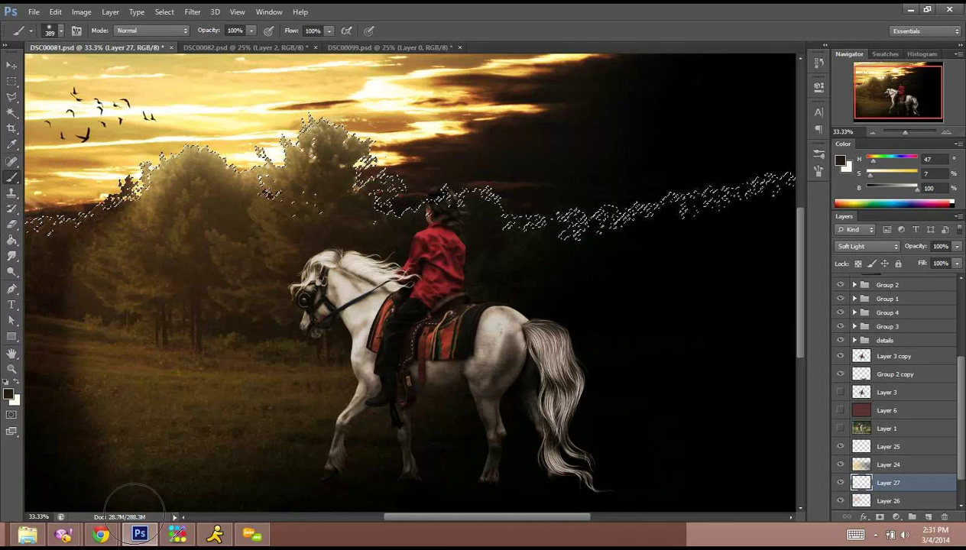
Paint a sampled orange-brown tone over the far-left trees and the meadow below them on Layer 27.
left_click(104, 191, "alt")
key("x")
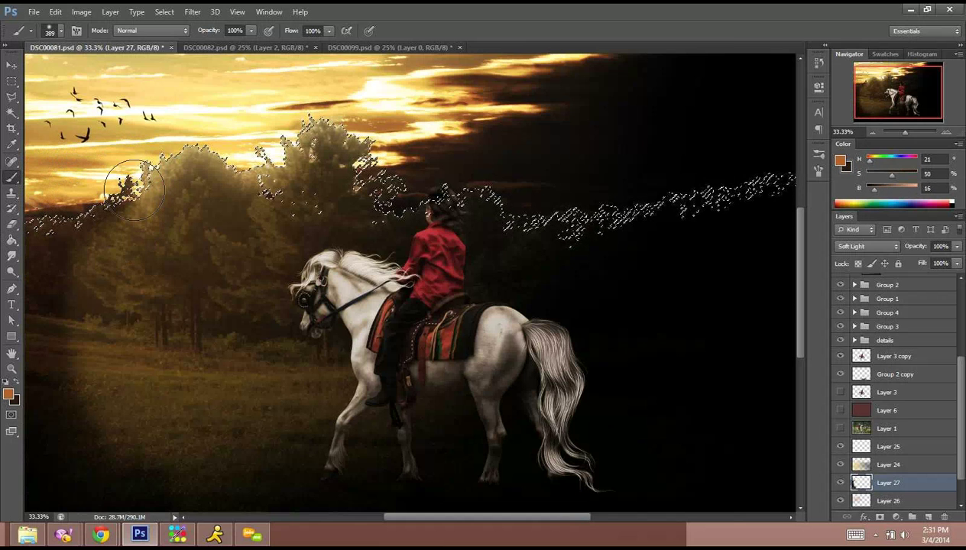
mouse_move(131, 188)
left_mouse_down()
mouse_move(98, 246)
mouse_move(91, 290)
mouse_move(153, 427)
mouse_move(198, 508)
mouse_move(253, 501)
mouse_move(315, 519)
left_mouse_up()
Brush sampled cream over the treetops and a sampled golden yellow across the trees and the meadow in front of the horse.
left_click(202, 137, "alt")
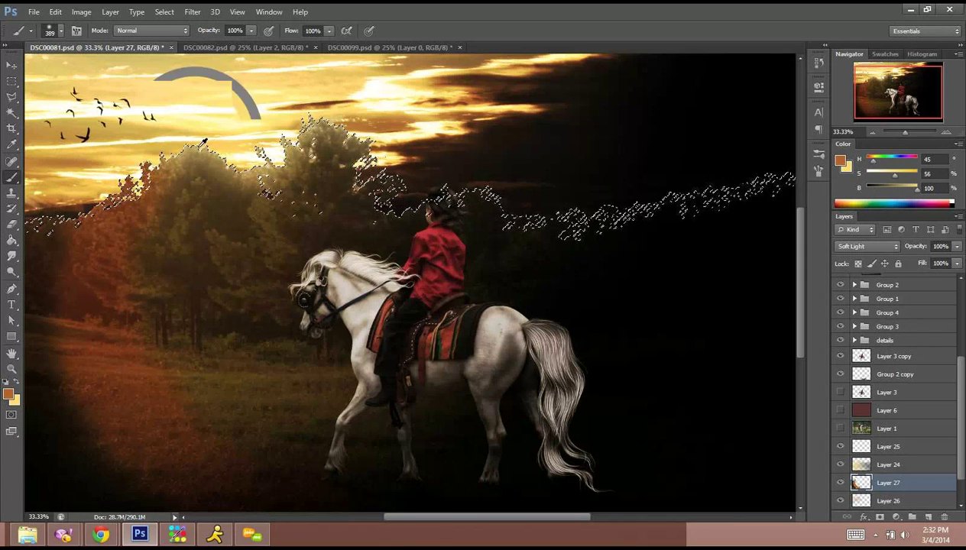
key("x")
mouse_move(195, 162)
left_mouse_down()
mouse_move(182, 178)
mouse_move(193, 214)
left_mouse_up()
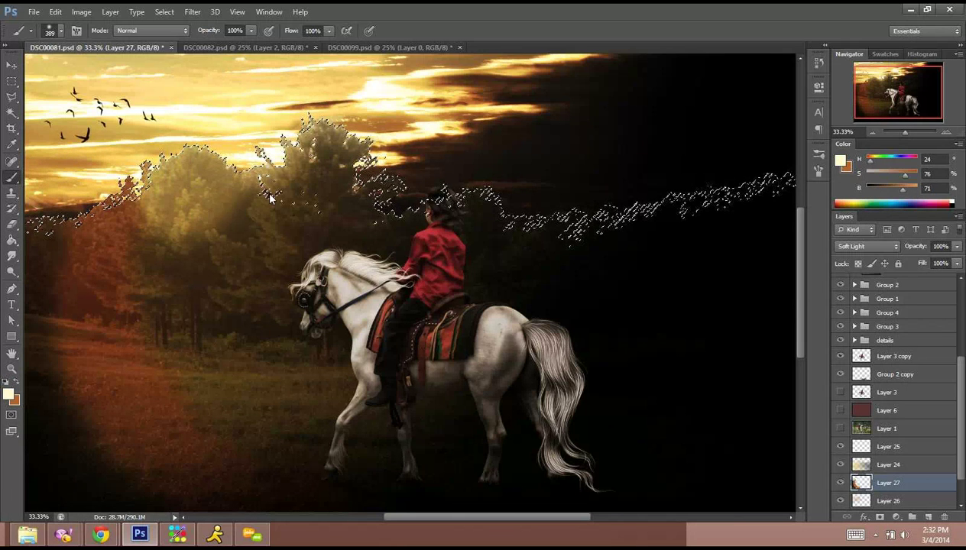
mouse_move(270, 197)
left_mouse_down()
mouse_move(367, 183)
mouse_move(413, 214)
mouse_move(451, 222)
left_mouse_up()
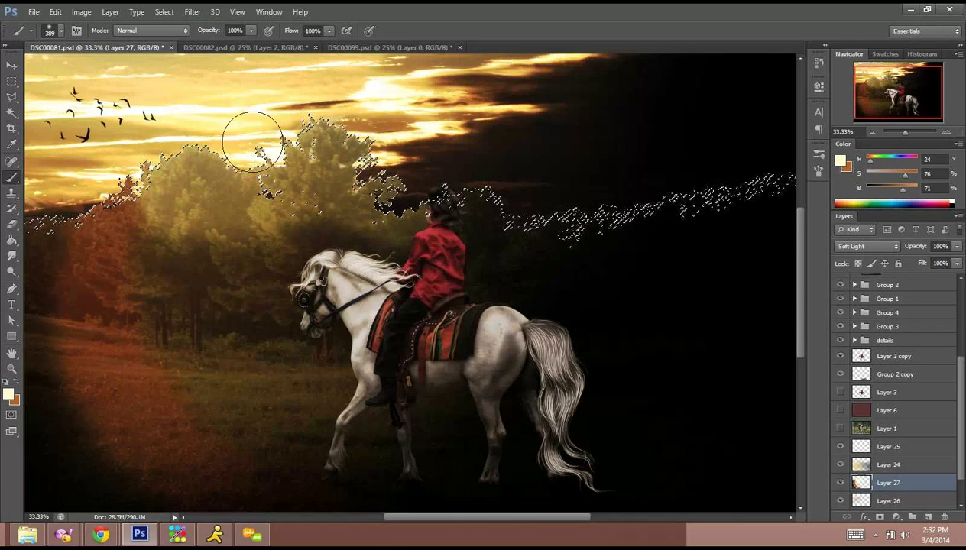
left_click(277, 116, "alt")
key("x")
mouse_move(188, 222)
left_mouse_down()
mouse_move(166, 296)
mouse_move(207, 367)
mouse_move(259, 364)
mouse_move(306, 386)
mouse_move(384, 474)
mouse_move(399, 472)
mouse_move(393, 292)
mouse_move(350, 276)
mouse_move(254, 274)
mouse_move(231, 309)
mouse_move(310, 260)
left_mouse_up()
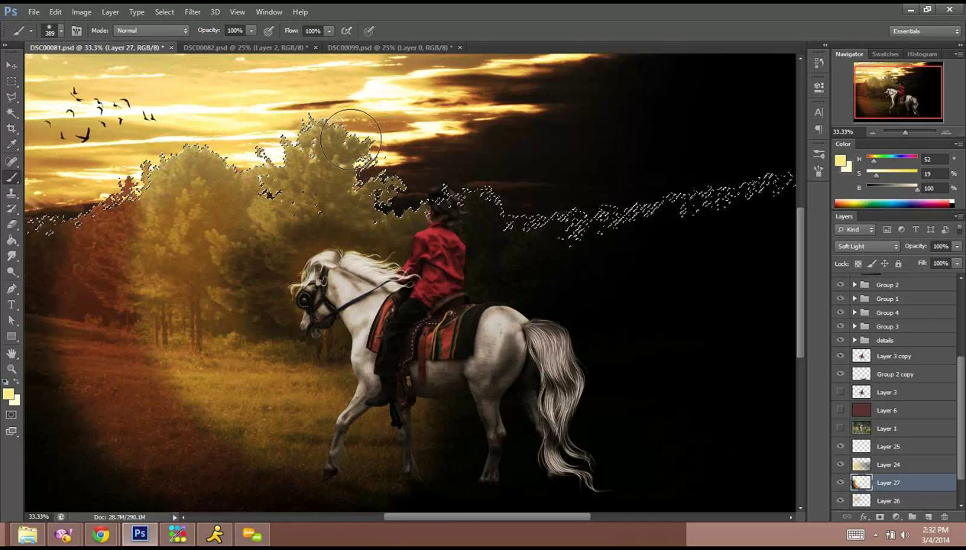
Apply a Gaussian Blur with a radius of 384.6 pixels to the painted colors on Layer 27.
left_click(192, 12)
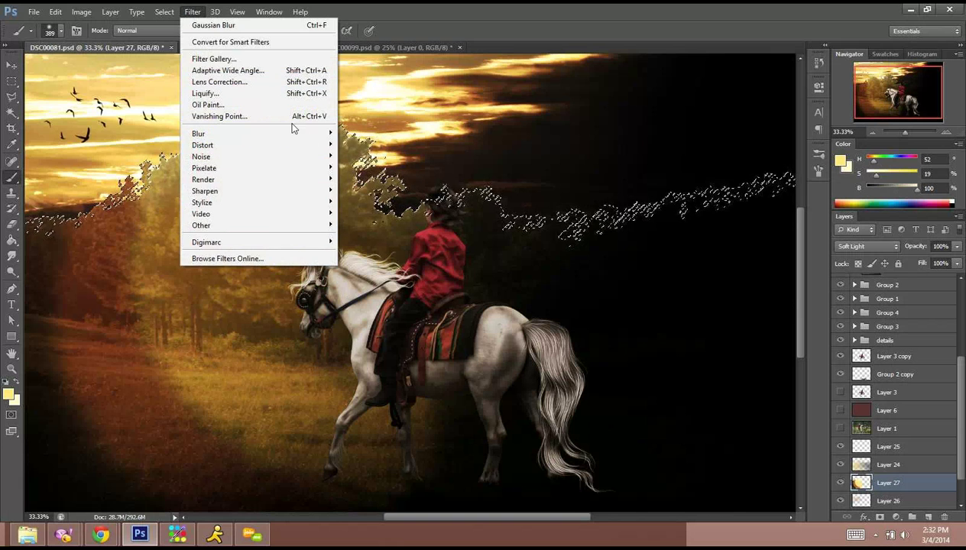
mouse_move(306, 134)
left_click(406, 219)
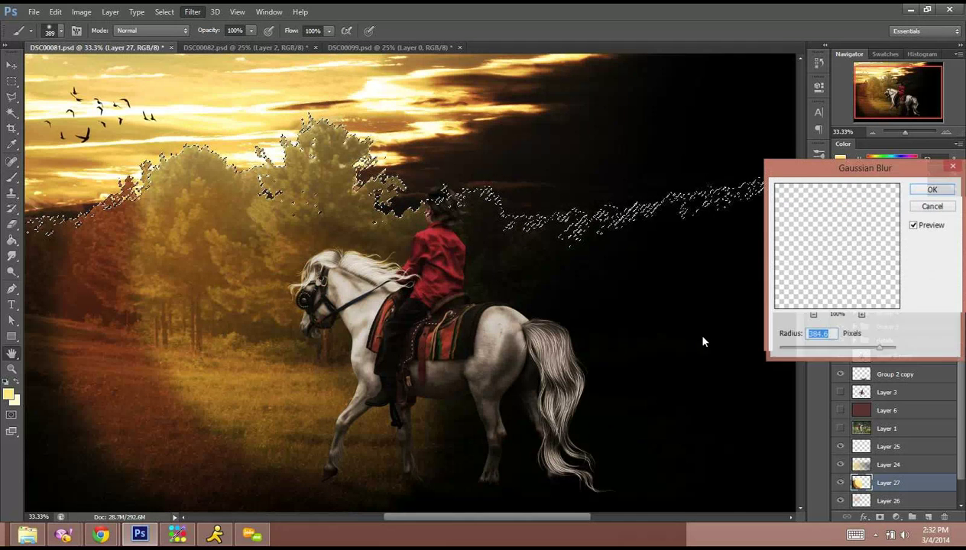
left_click(934, 190)
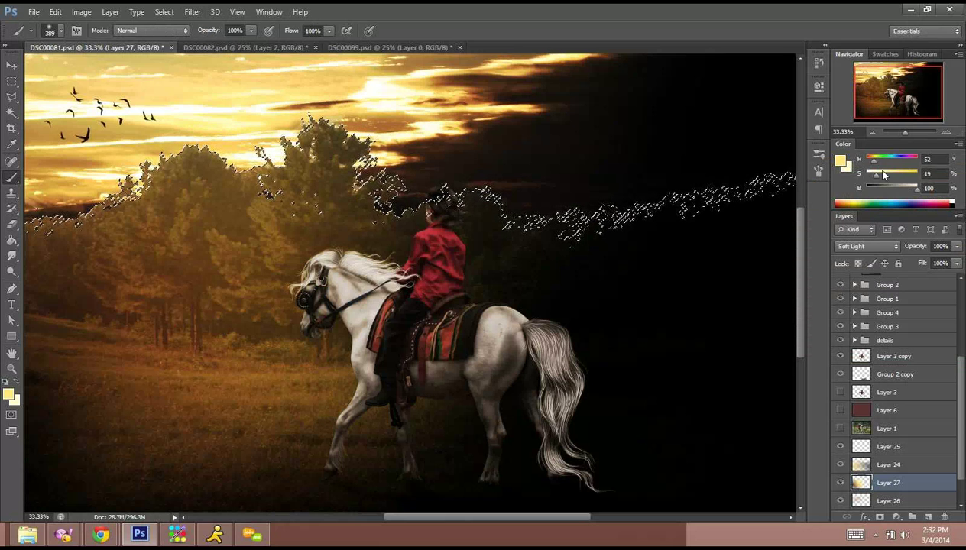
Compare the whole image with Layer 27 and Layer 24 hidden and shown, and clear the tree-line selection.
key("ctrl+d")
left_click(875, 133)
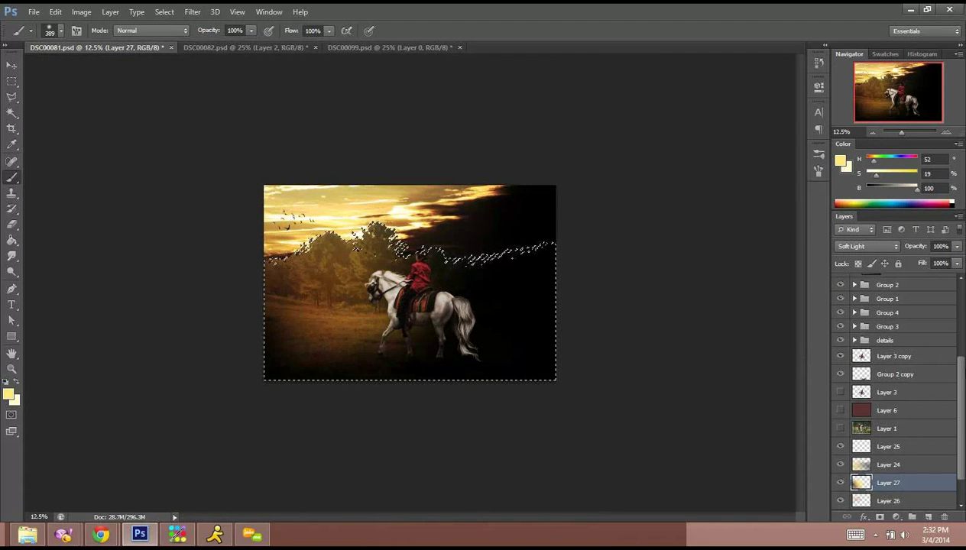
left_click(840, 483)
left_click(840, 483)
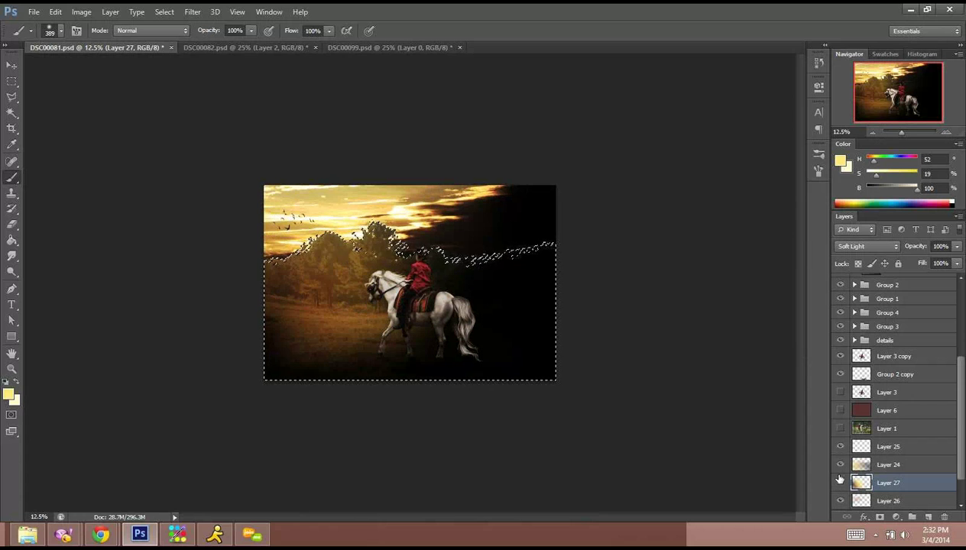
left_click(841, 467)
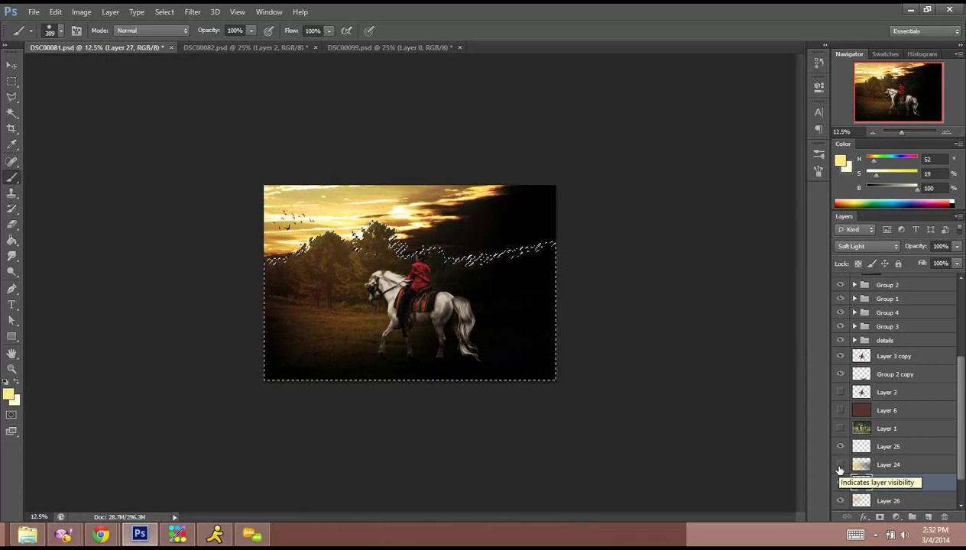
left_click(840, 466)
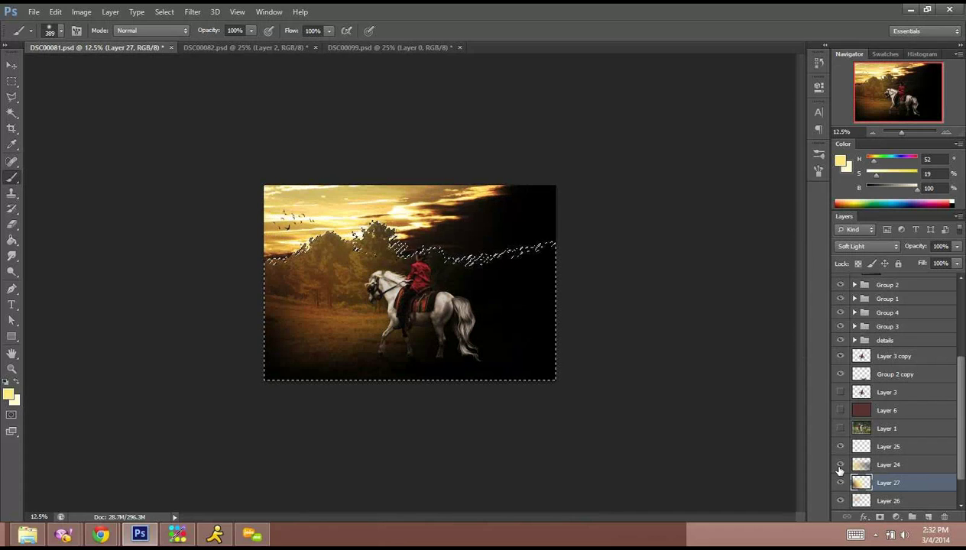
key("ctrl+d")
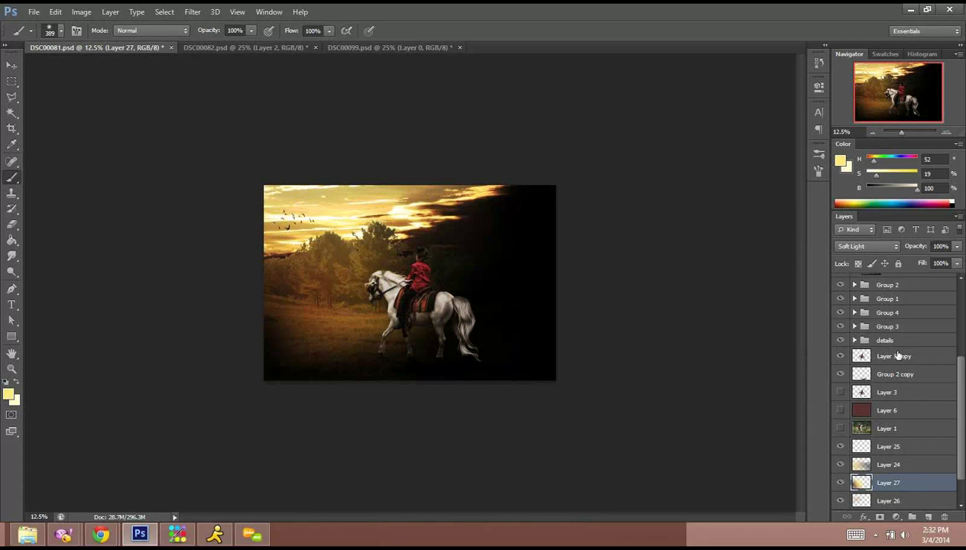
Compare the light layers 27, 24 and 26 on and off again, leaving only Layer 24 hidden.
left_click(841, 485)
left_click(840, 485)
left_click(846, 464)
left_click(841, 465)
left_click(841, 465)
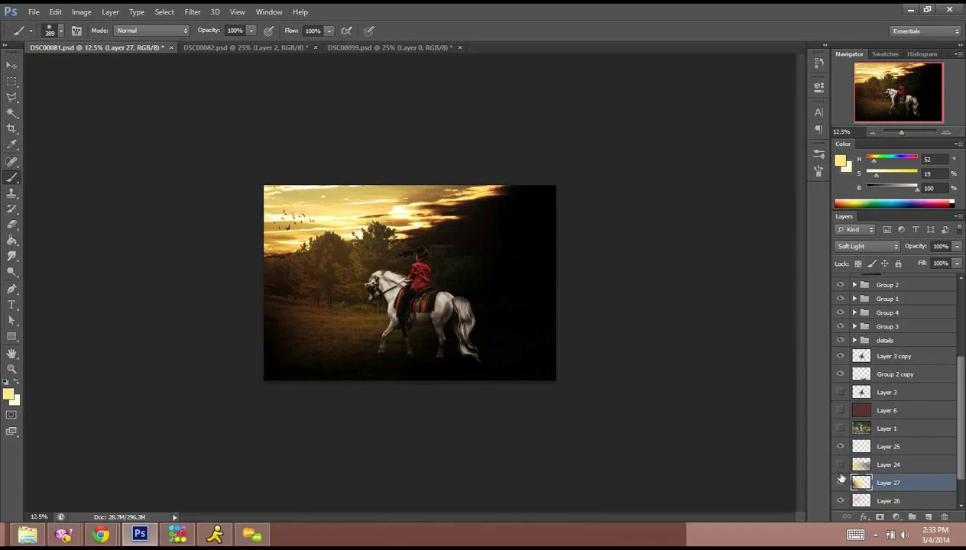
left_click(840, 502)
left_click(946, 132)
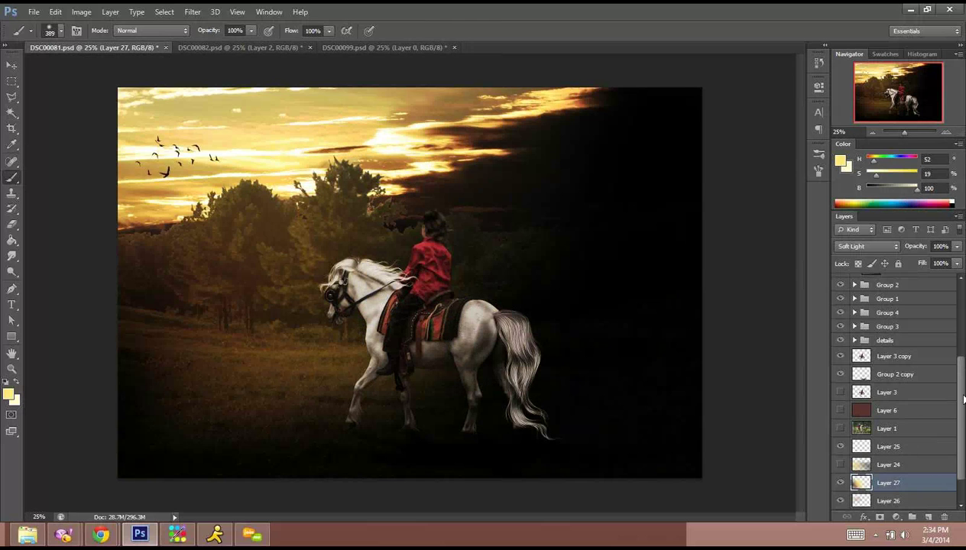
Duplicate the background layers from Layer 21 up to Layer 25 and merge the copies into one layer.
scroll(965, 399, "down", 2)
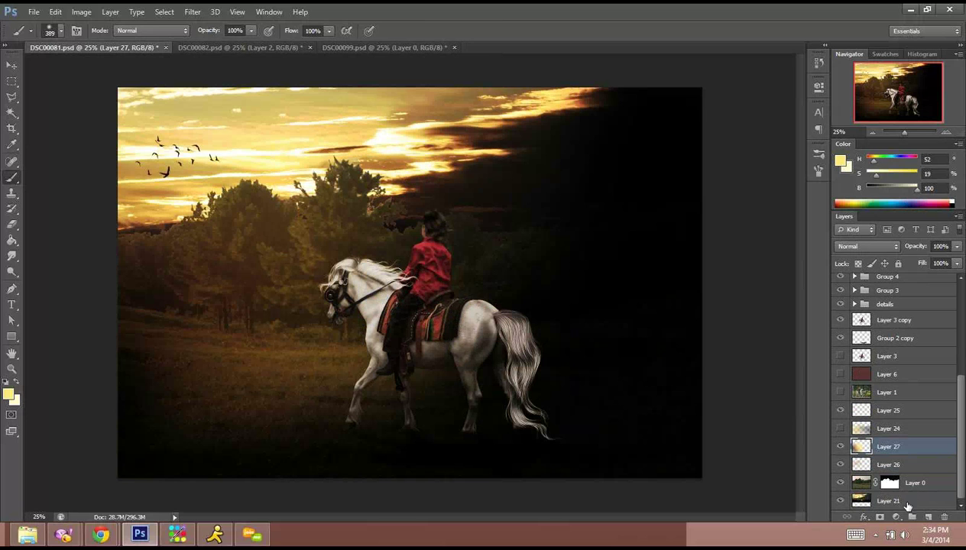
left_click(907, 504)
left_click(877, 421, "shift")
right_click(876, 421)
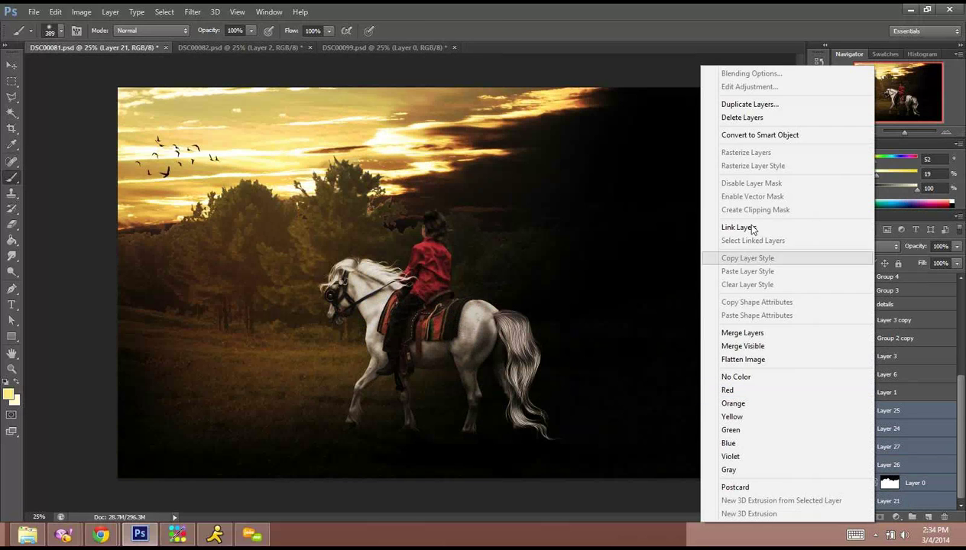
left_click(777, 101)
key("Return")
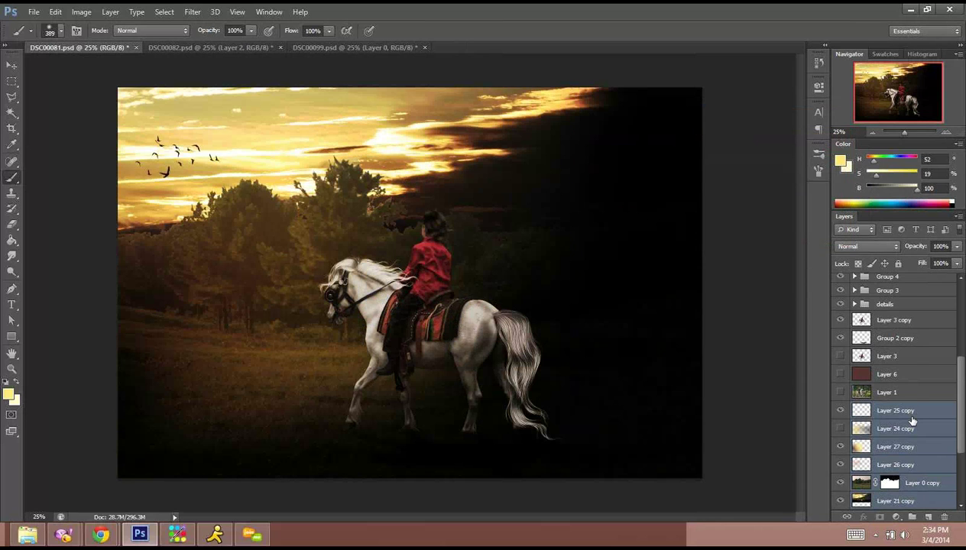
right_click(910, 420)
left_click(786, 337)
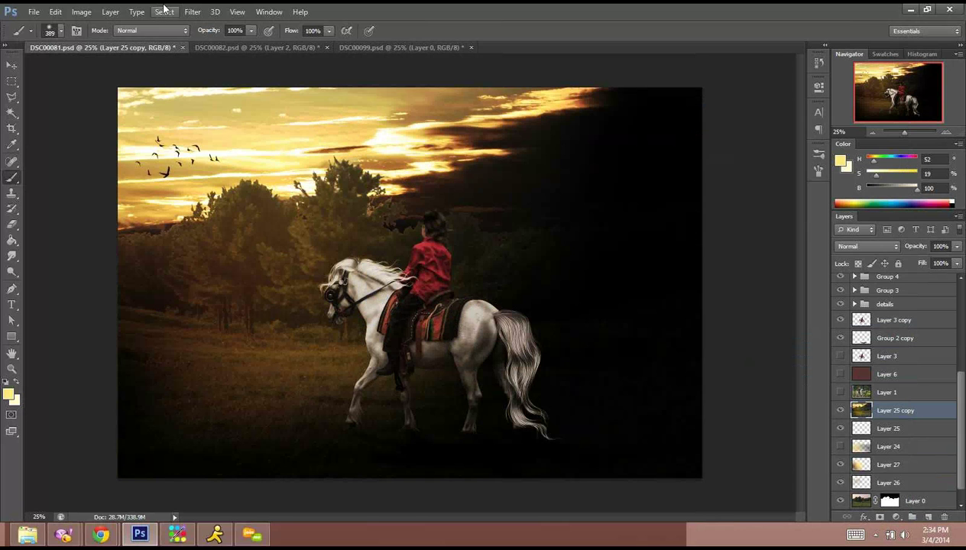
Apply a Gaussian Blur with a radius of 12.7 pixels to the merged background copy.
left_click(192, 12)
mouse_move(313, 138)
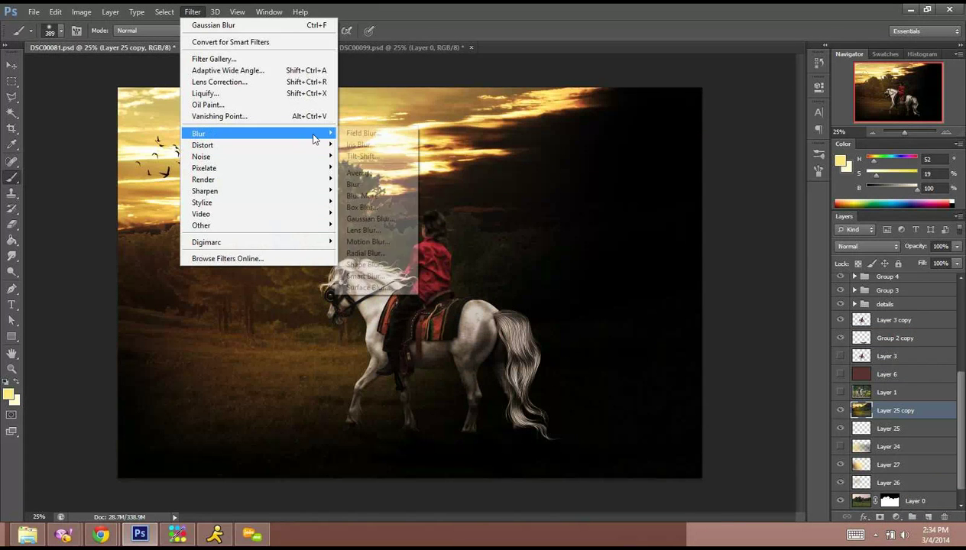
left_click(369, 218)
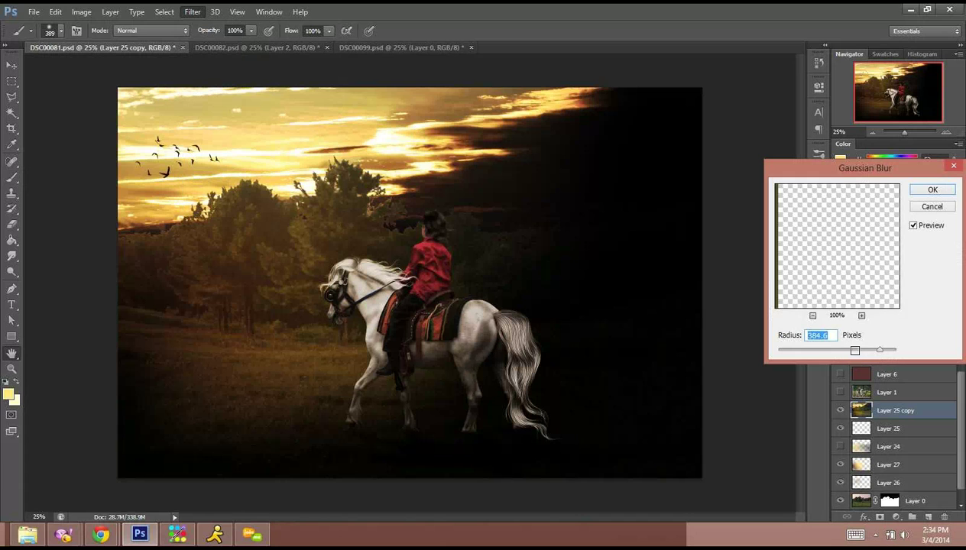
left_click_drag(879, 350, 832, 352)
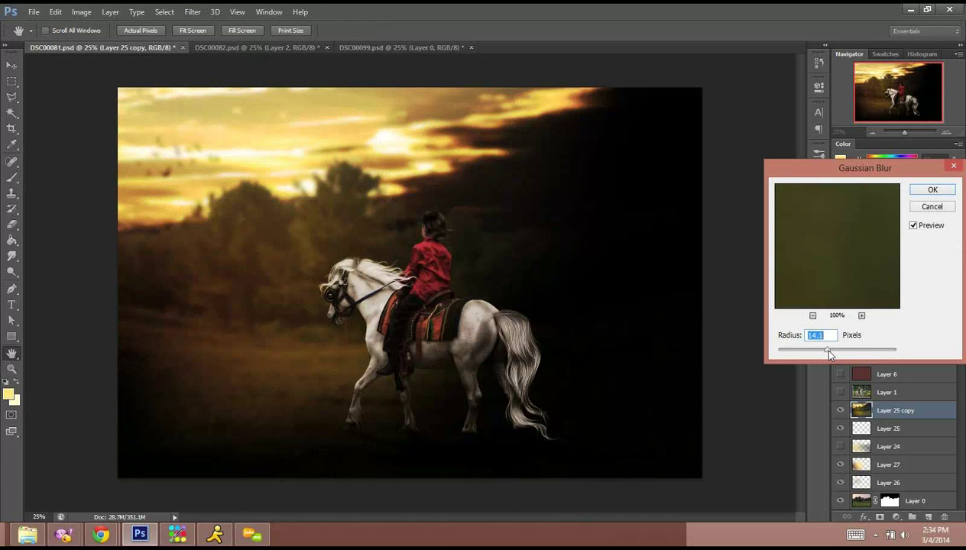
left_click_drag(831, 354, 829, 356)
left_click(934, 189)
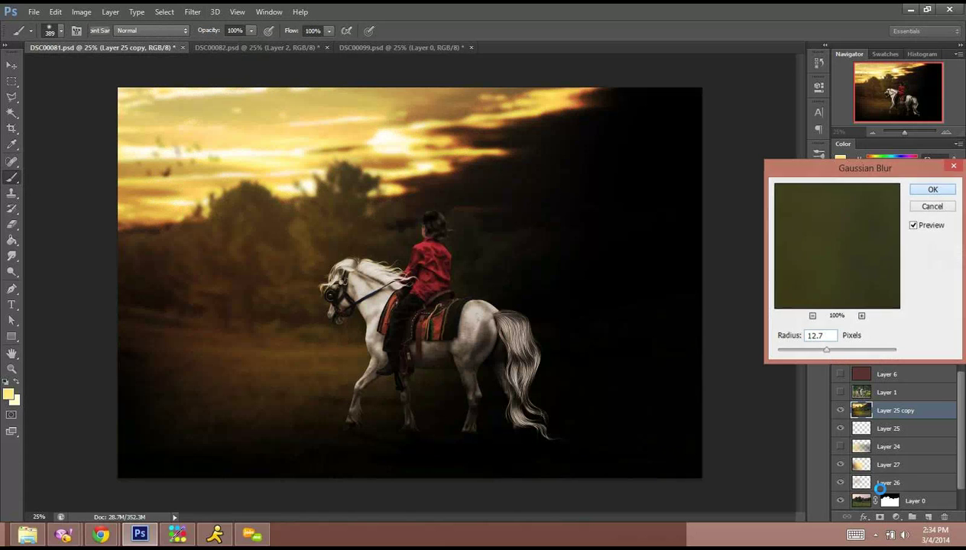
Set up a 370 px eraser with reduced hardness and erase the blur from the ground around the horse's hooves.
left_click(11, 224)
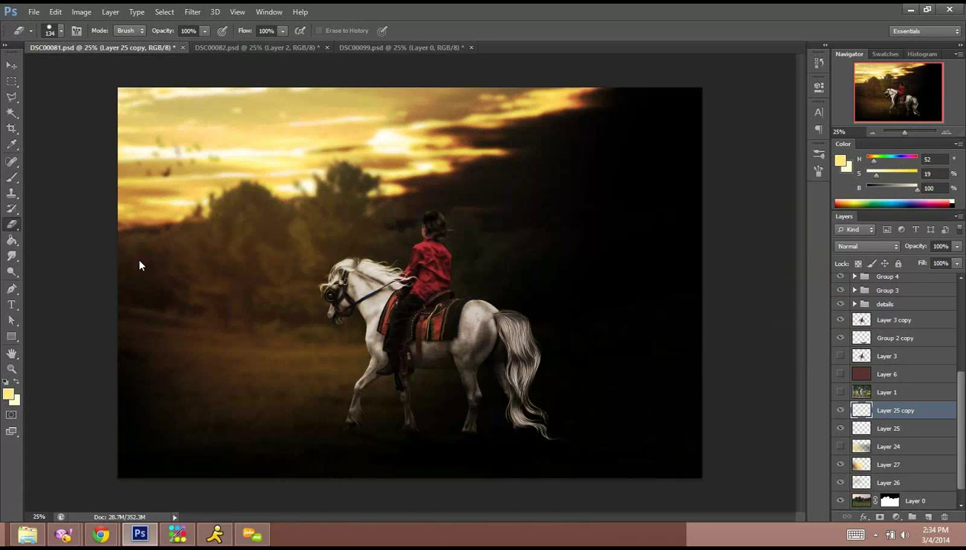
right_click(348, 330)
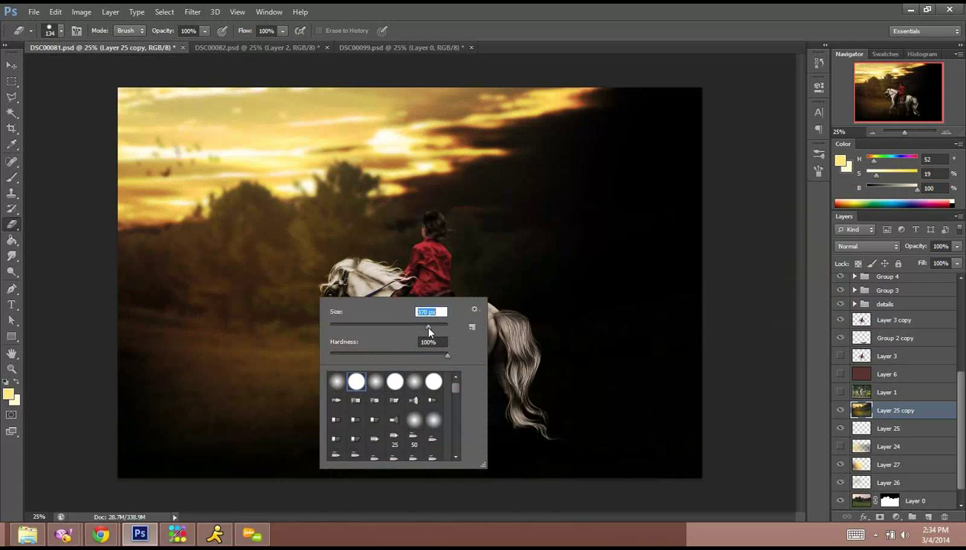
left_click_drag(373, 356, 356, 358)
left_click(604, 40)
mouse_move(334, 429)
left_mouse_down()
mouse_move(439, 434)
mouse_move(474, 420)
mouse_move(500, 437)
left_mouse_up()
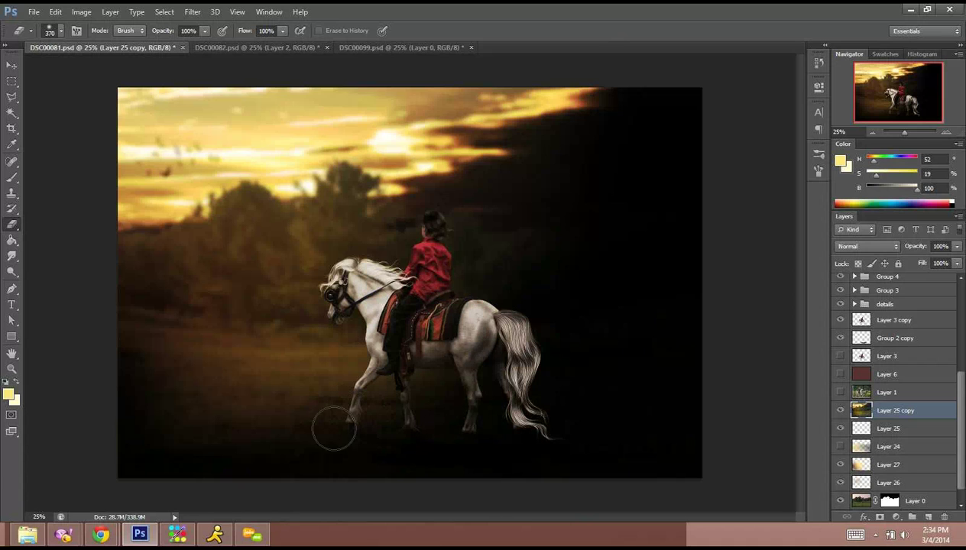
Lower the eraser opacity to 34% and partly erase the blur across the foreground around the horse.
left_click(204, 31)
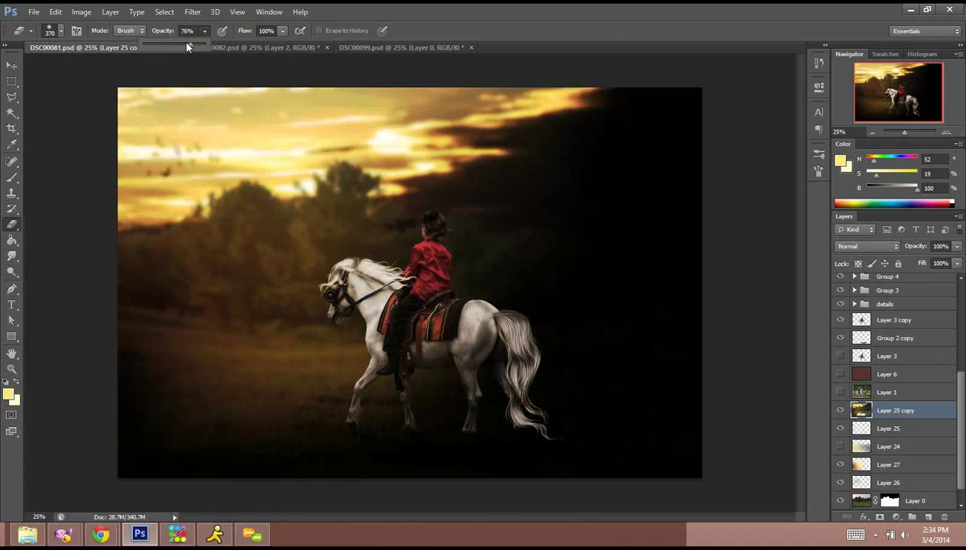
left_click_drag(168, 48, 162, 48)
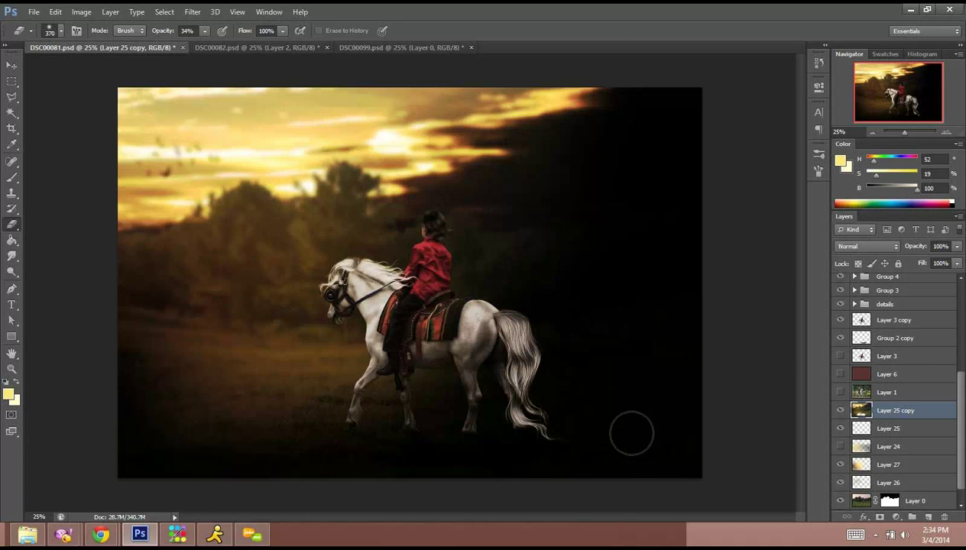
mouse_move(720, 487)
left_mouse_down()
mouse_move(621, 457)
mouse_move(732, 354)
left_mouse_up()
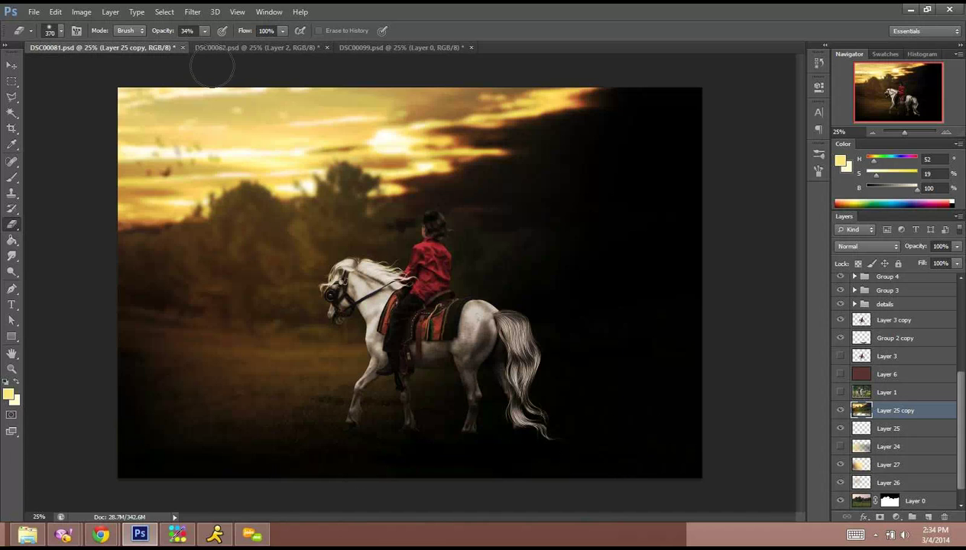
Set the eraser opacity to 33% and erase more of the blur from the meadow toward the tree line.
left_click_drag(202, 48, 192, 46)
left_click(204, 32)
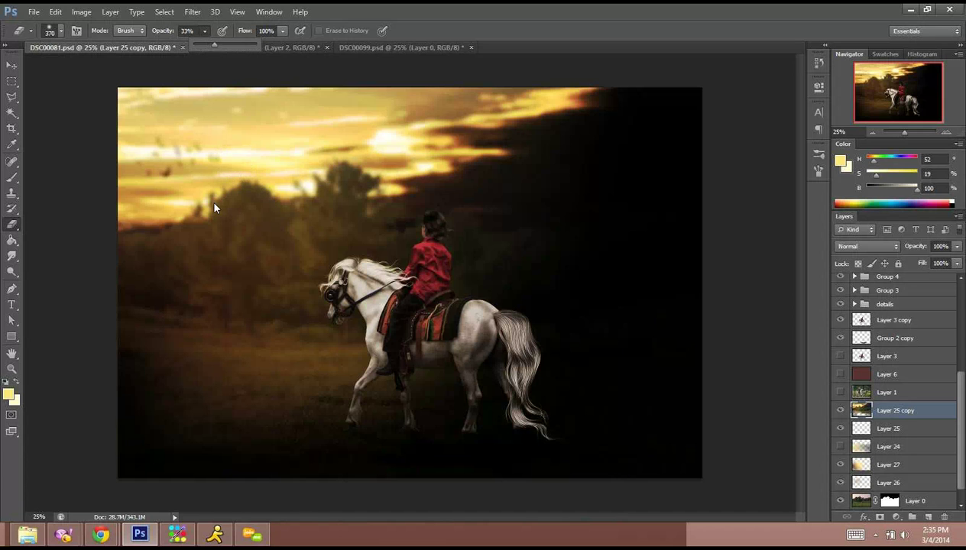
left_click(315, 321)
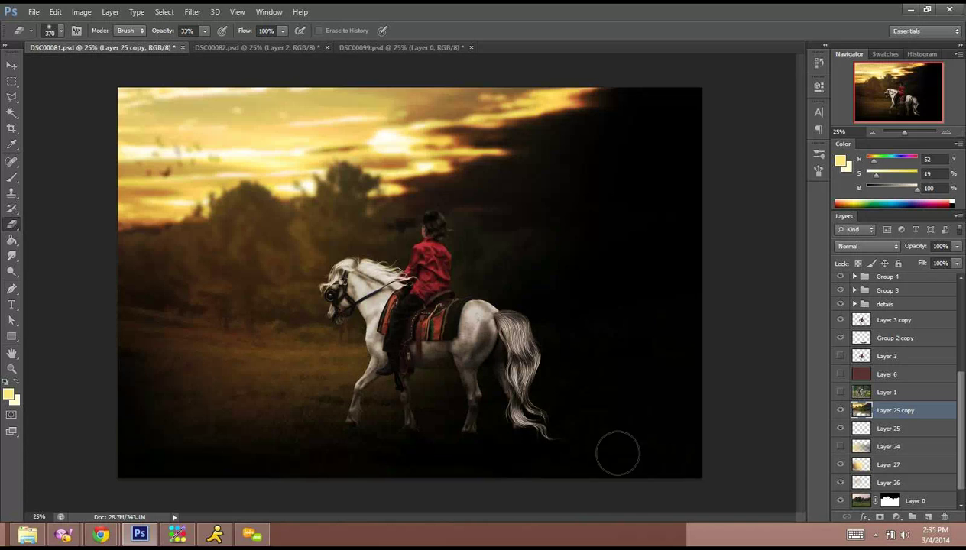
mouse_move(618, 453)
left_mouse_down()
mouse_move(657, 462)
mouse_move(622, 376)
mouse_move(575, 355)
mouse_move(602, 409)
mouse_move(697, 380)
left_mouse_up()
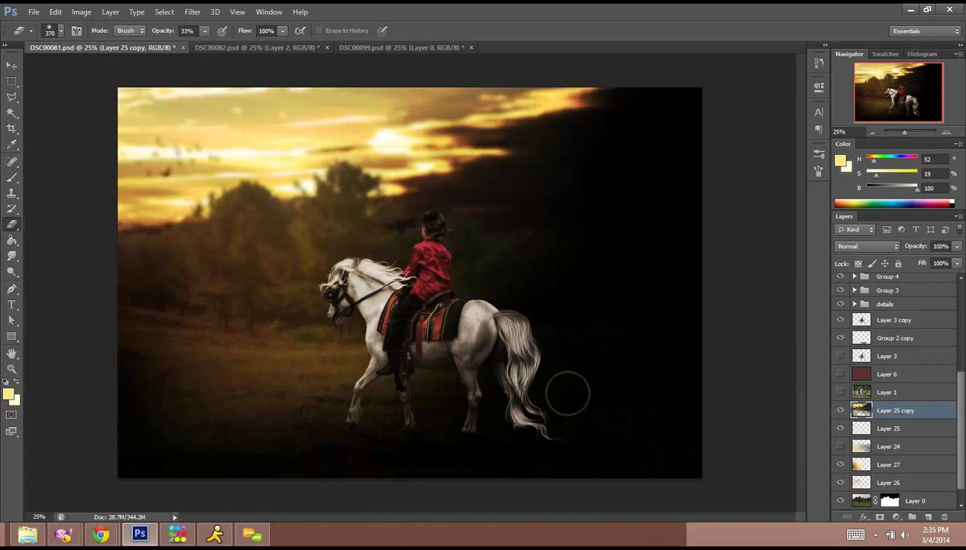
Reduce the eraser opacity to 11%, lightly erase the blur around the trees, and compare the image with the blurred layer hidden and shown.
left_click(205, 32)
left_click_drag(203, 43, 191, 45)
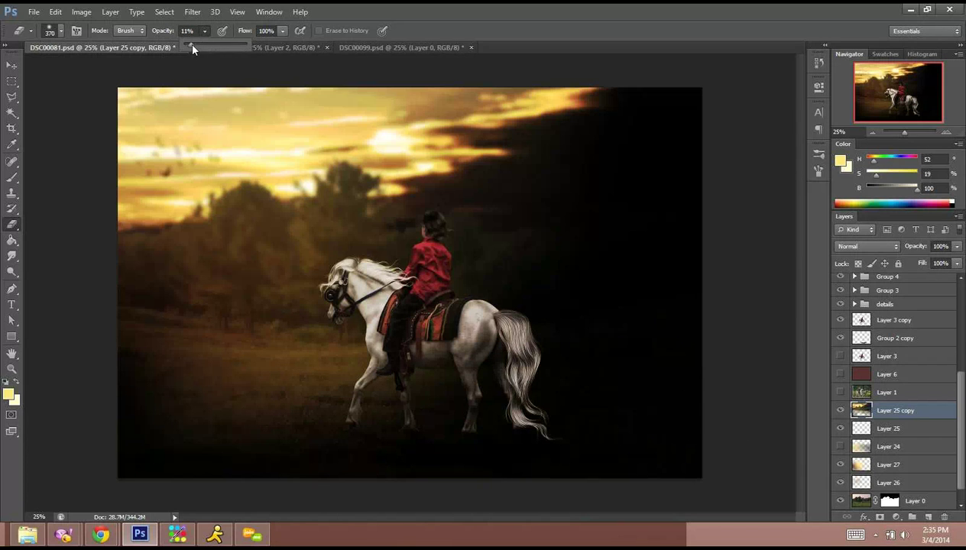
left_click(300, 208)
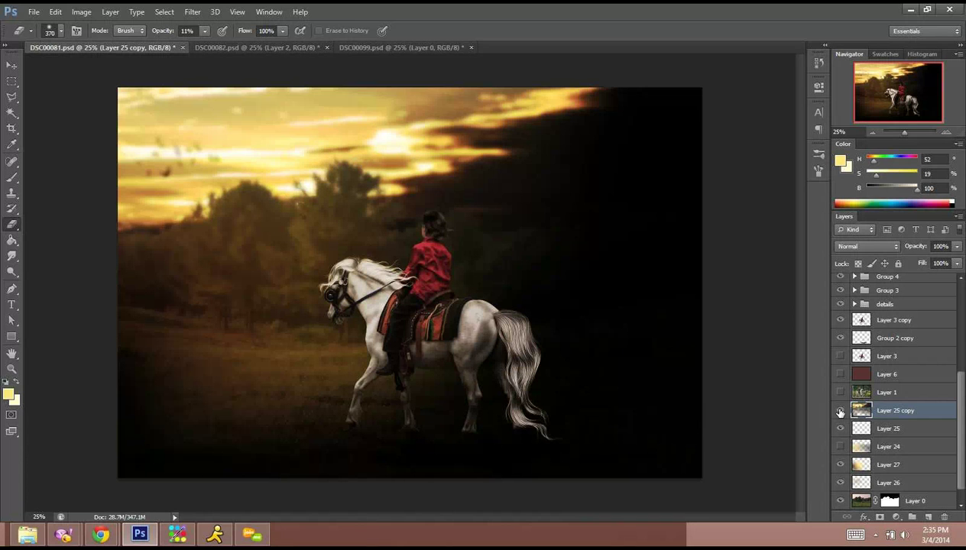
left_click(841, 411)
left_click(841, 411)
left_click_drag(962, 407, 962, 333)
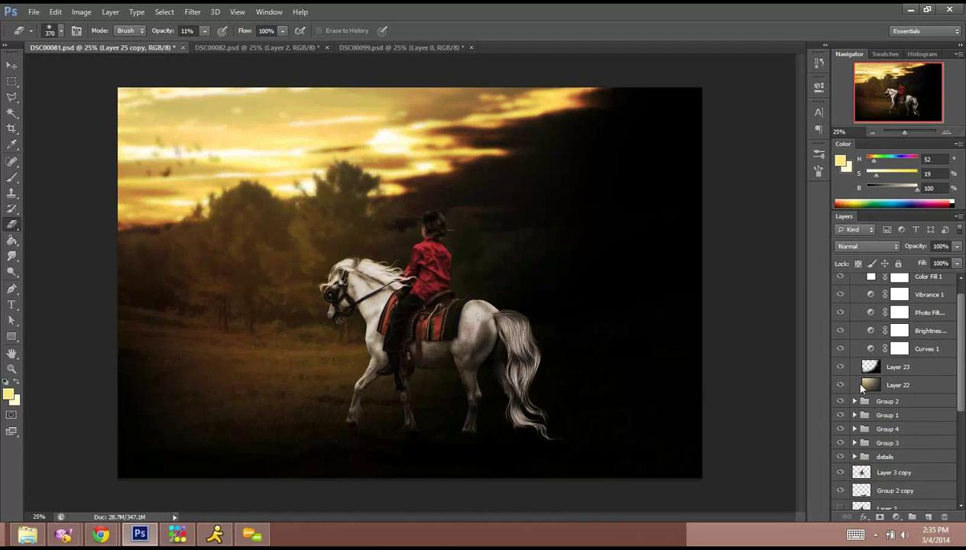
Compare the image with the dark gradient on Layer 23 hidden and shown.
left_click(842, 364)
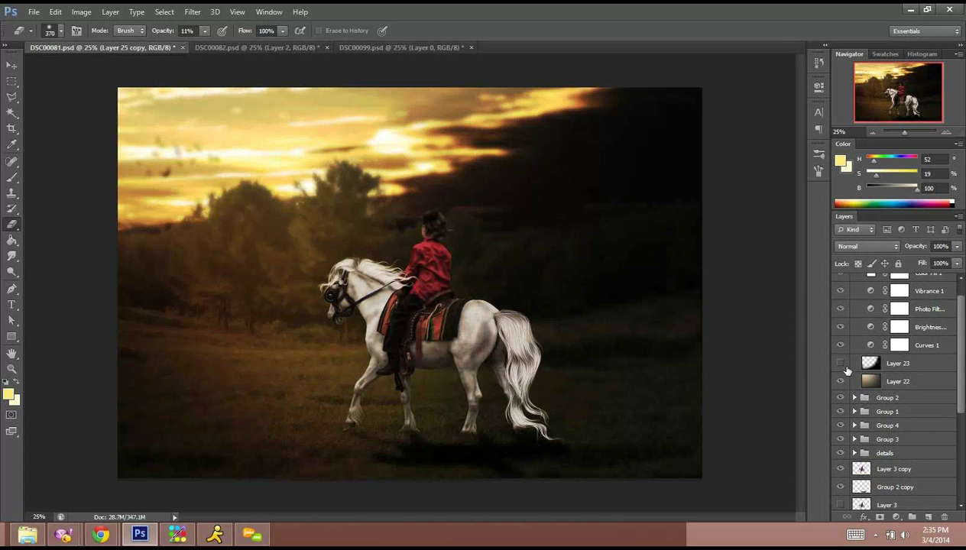
left_click(842, 364)
left_click(842, 366)
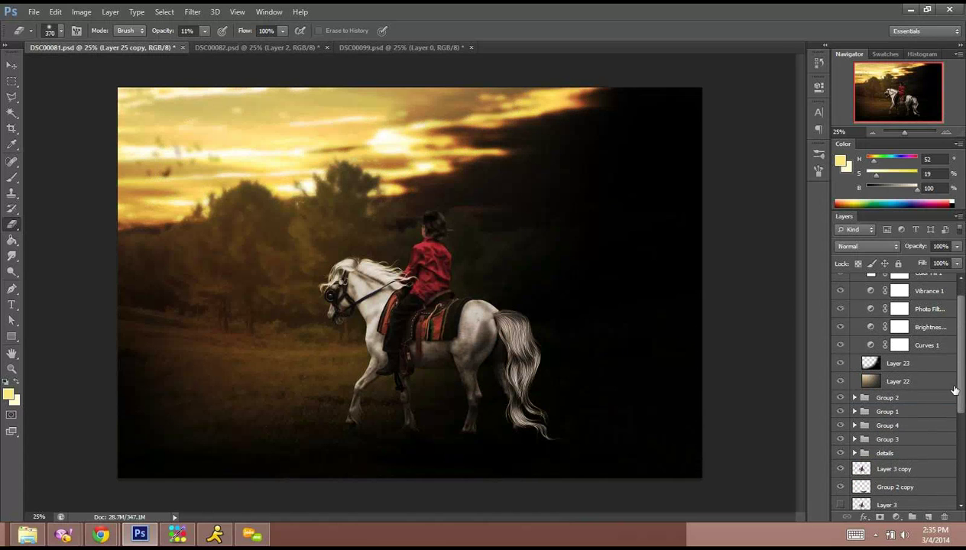
Select the horse-and-rider layers from Group 2 down to Layer 3 copy and duplicate them.
left_click(948, 398)
scroll(917, 394, "down", 4)
left_click(908, 399, "shift")
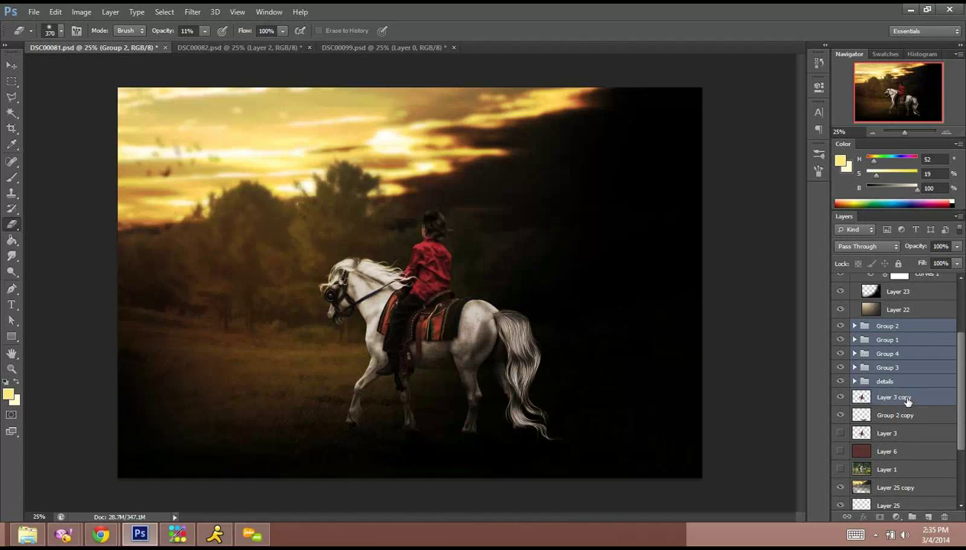
right_click(885, 379)
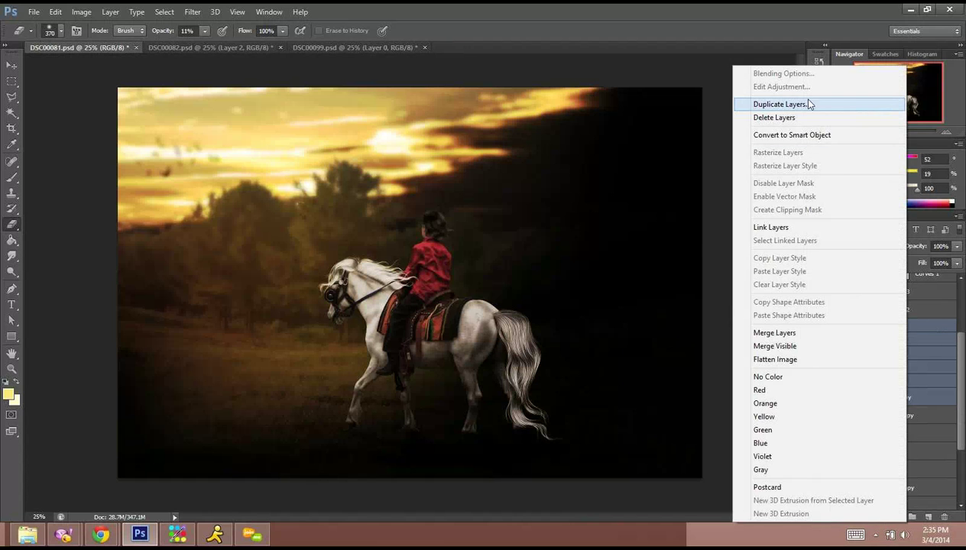
left_click(802, 102)
key("Return")
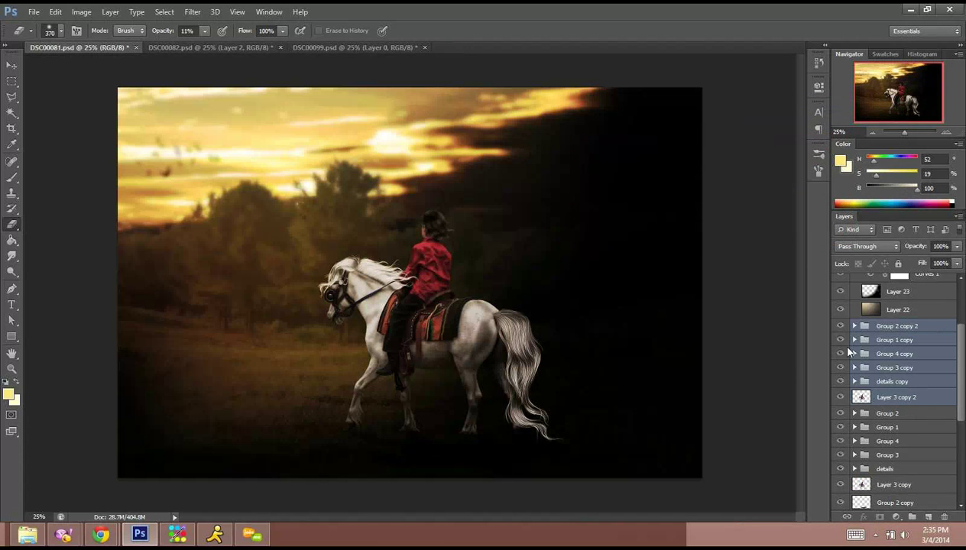
Merge the duplicated horse-and-rider layers into one layer and hide the original groups and Layer 3 copy.
right_click(848, 351)
left_click(835, 244)
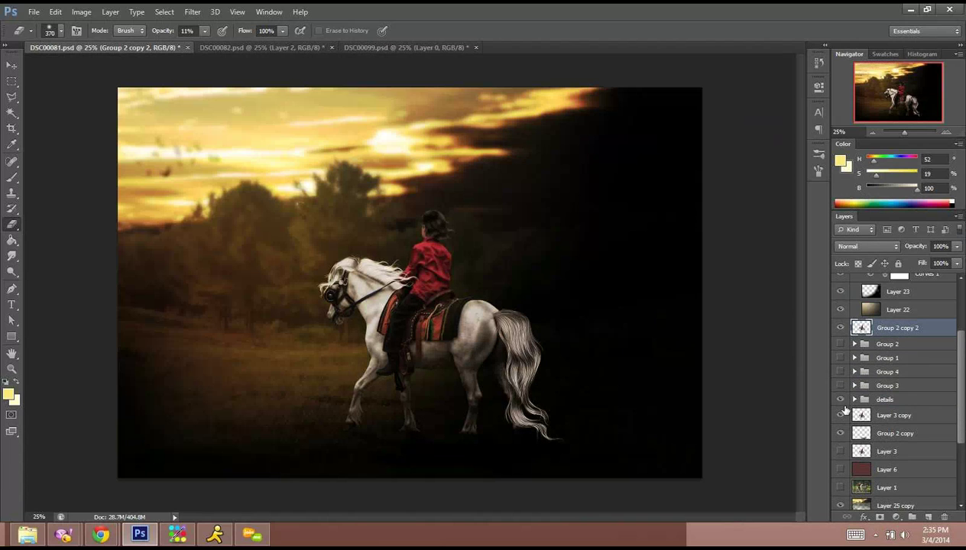
left_click(841, 415)
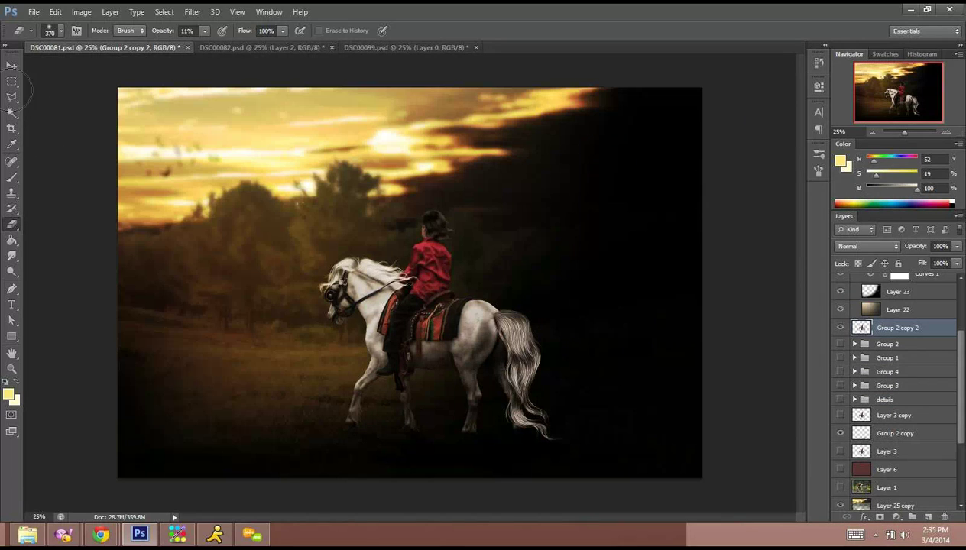
Outline the horse's hindquarters, tail and hind legs with the Lasso tool using a 40 px feather.
left_click_drag(12, 96, 40, 96)
left_click(157, 31)
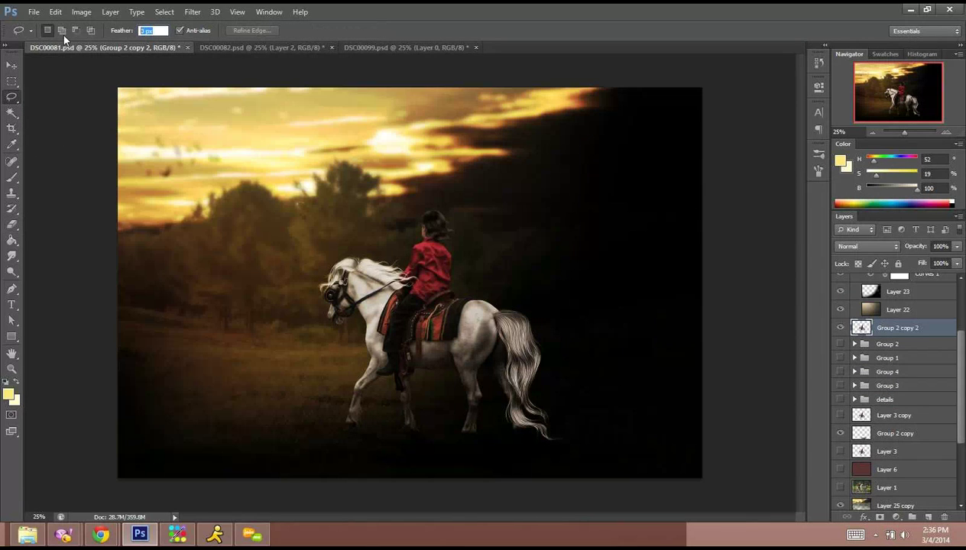
type("40")
key("Return")
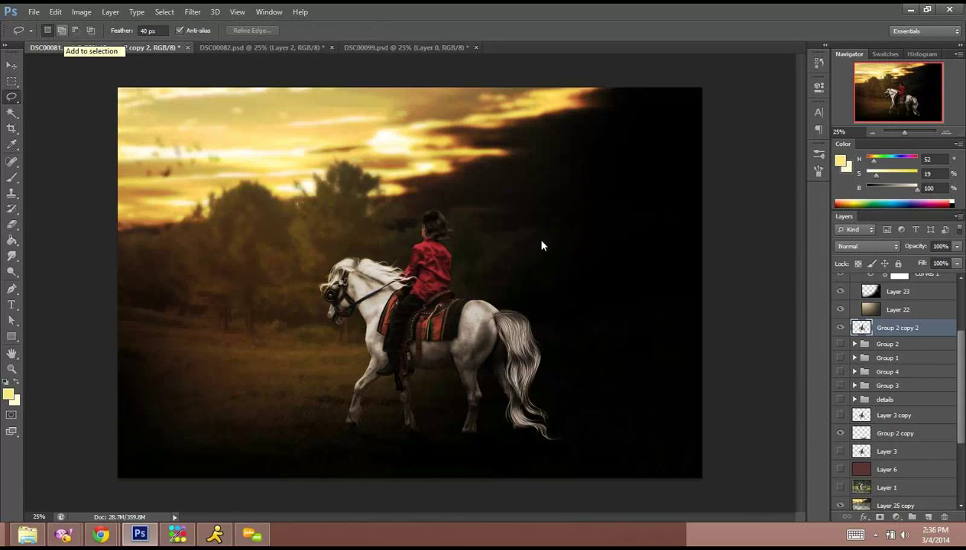
mouse_move(450, 283)
left_mouse_down()
mouse_move(447, 366)
mouse_move(388, 403)
mouse_move(662, 440)
mouse_move(453, 281)
left_mouse_up()
left_click_drag(512, 483, 501, 477)
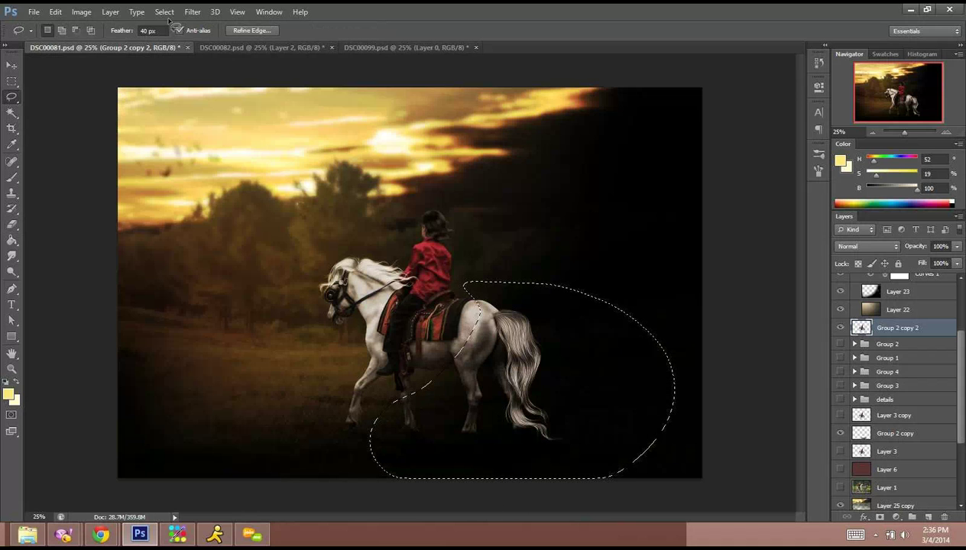
Darken the selected hindquarters and tail with a Brightness/Contrast adjustment at brightness -41.
left_click(81, 12)
mouse_move(115, 43)
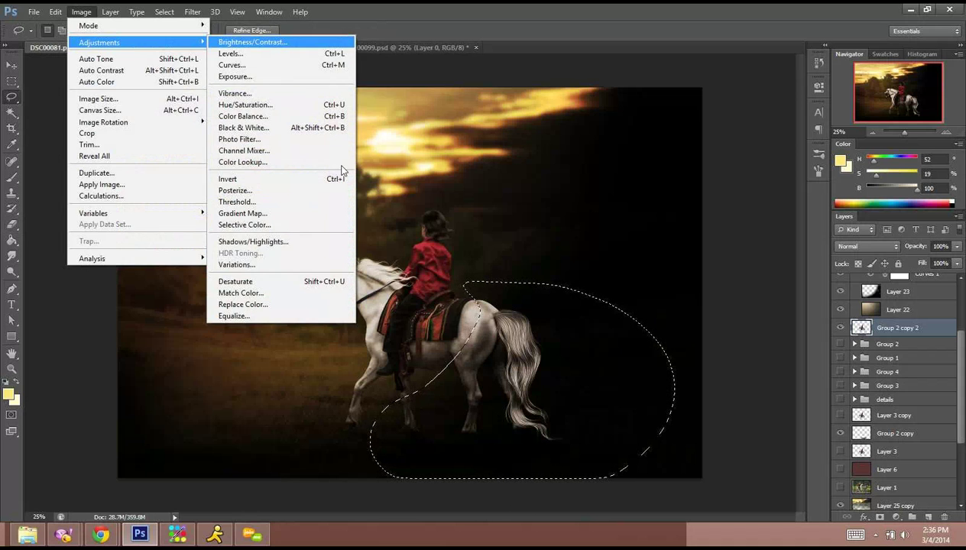
left_click(230, 38)
left_click_drag(744, 320, 728, 322)
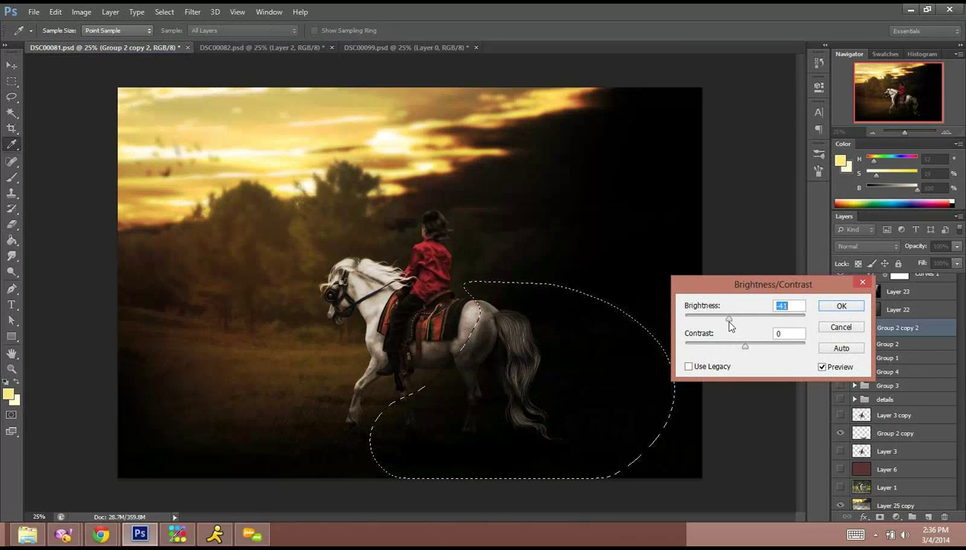
left_click(832, 308)
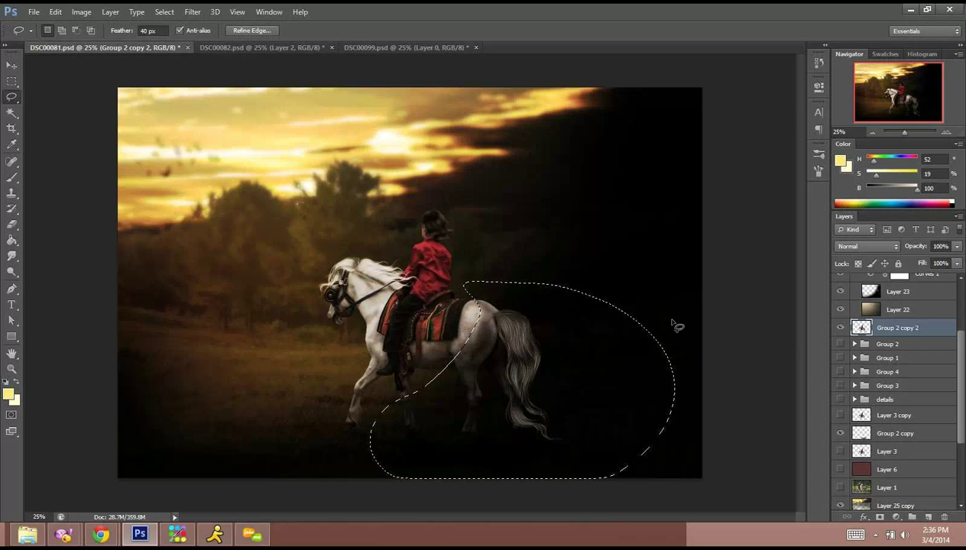
Shift the selection forward over the saddle and legs, lower its brightness to about -24, and deselect.
left_click_drag(538, 399, 475, 398)
left_click(81, 12)
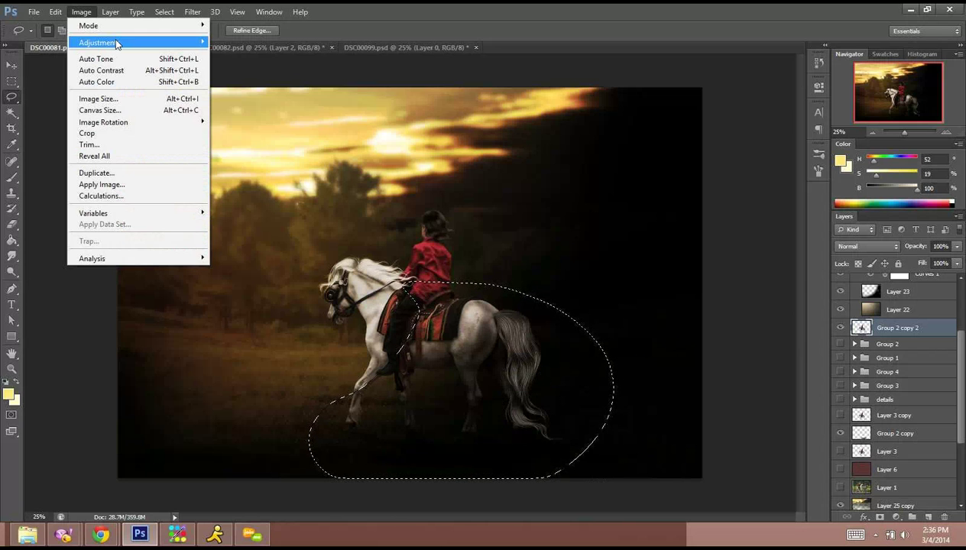
mouse_move(100, 41)
left_click(252, 42)
left_click_drag(739, 331, 738, 324)
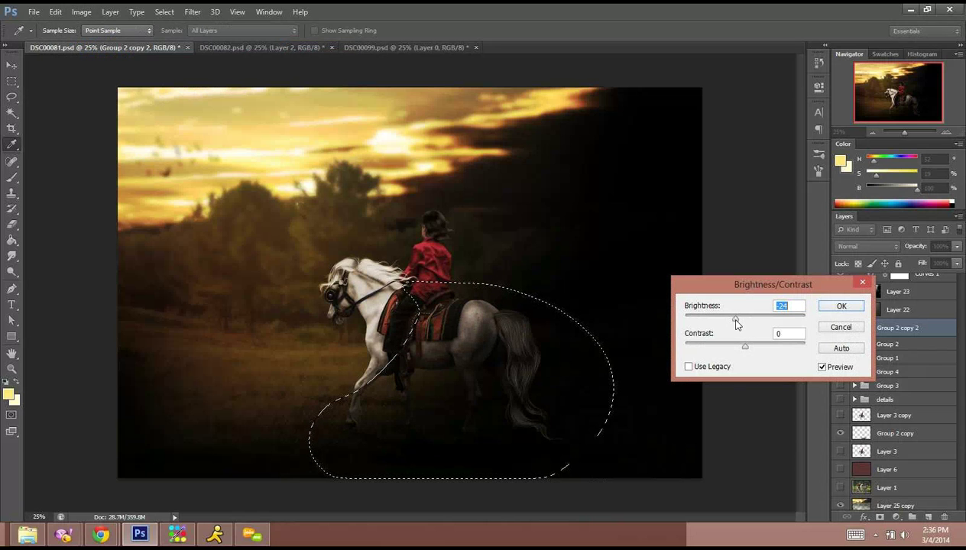
left_click(840, 307)
key("ctrl+d")
Lasso the horse's face, chest and front leg, darken them to brightness -27, and deselect.
mouse_move(331, 222)
left_mouse_down()
mouse_move(322, 268)
mouse_move(362, 292)
mouse_move(409, 296)
mouse_move(436, 230)
mouse_move(382, 161)
mouse_move(272, 206)
mouse_move(338, 206)
left_mouse_up()
key("ctrl+d")
mouse_move(298, 330)
left_mouse_down()
mouse_move(348, 277)
mouse_move(379, 292)
mouse_move(423, 286)
mouse_move(431, 314)
mouse_move(389, 389)
mouse_move(271, 457)
left_mouse_up()
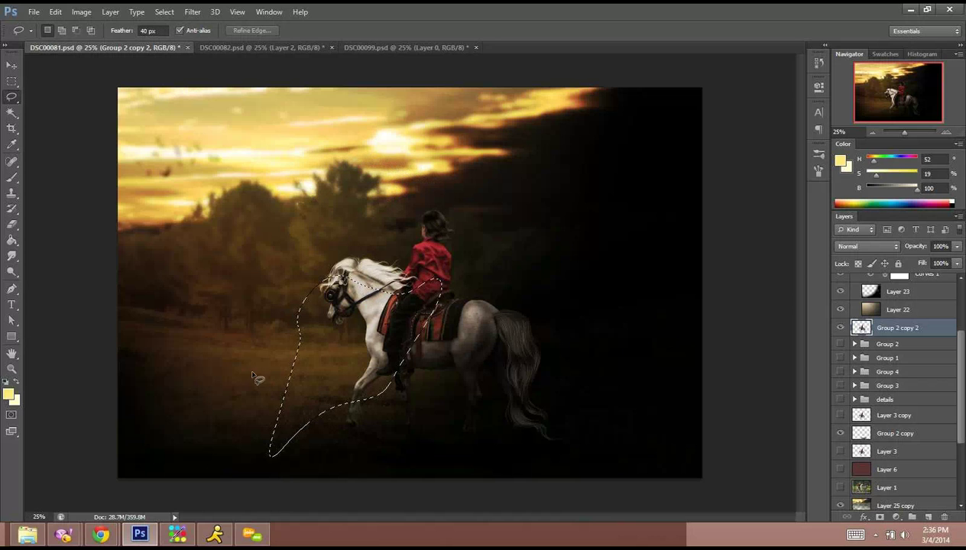
left_click(81, 13)
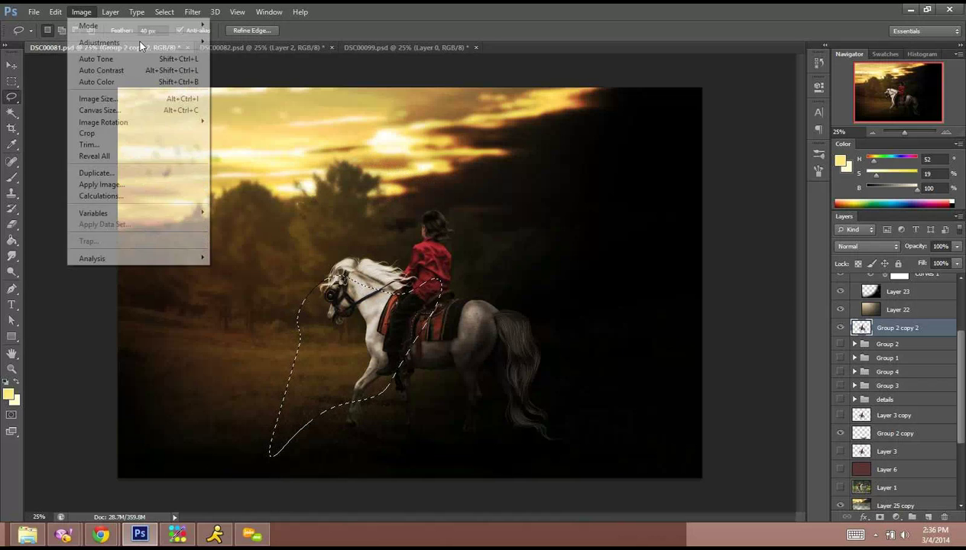
mouse_move(177, 43)
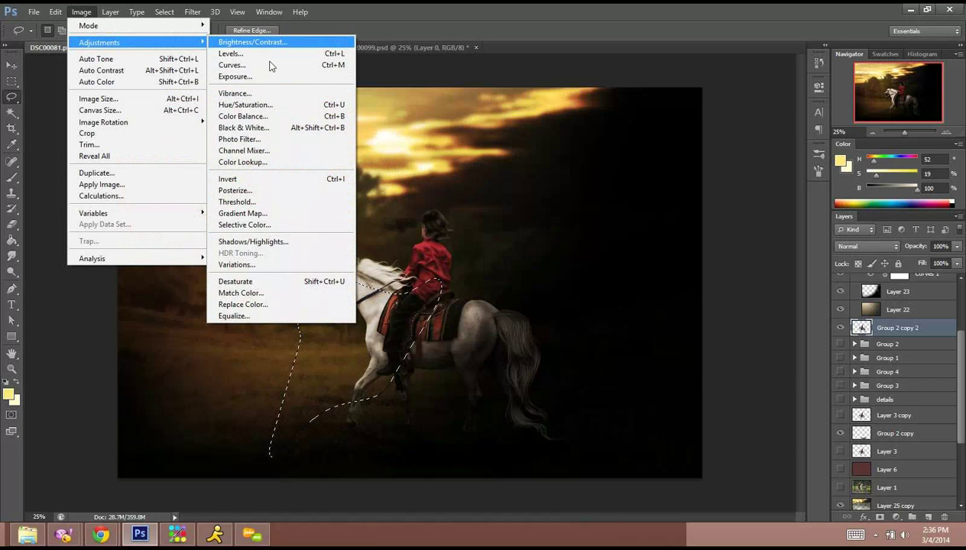
left_click(257, 43)
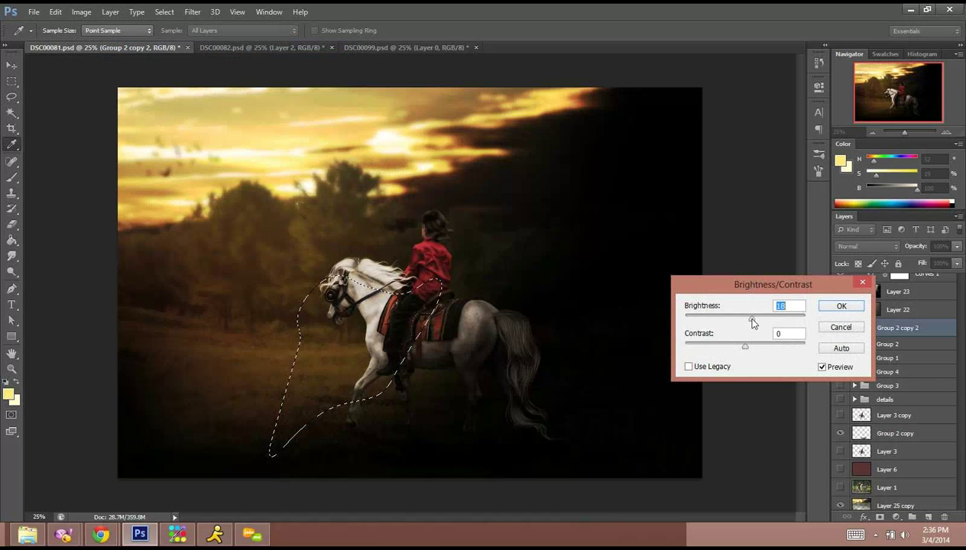
left_click_drag(753, 323, 734, 317)
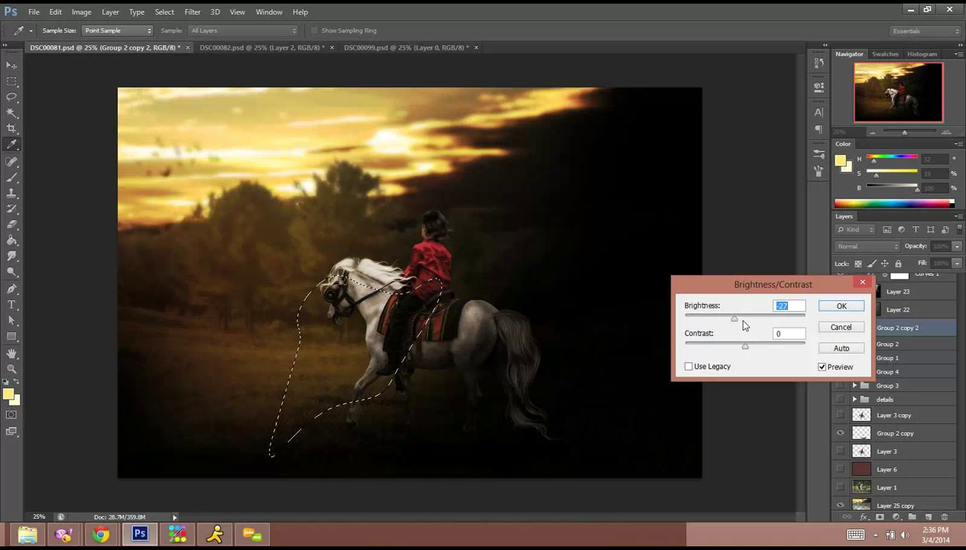
key("ctrl+d")
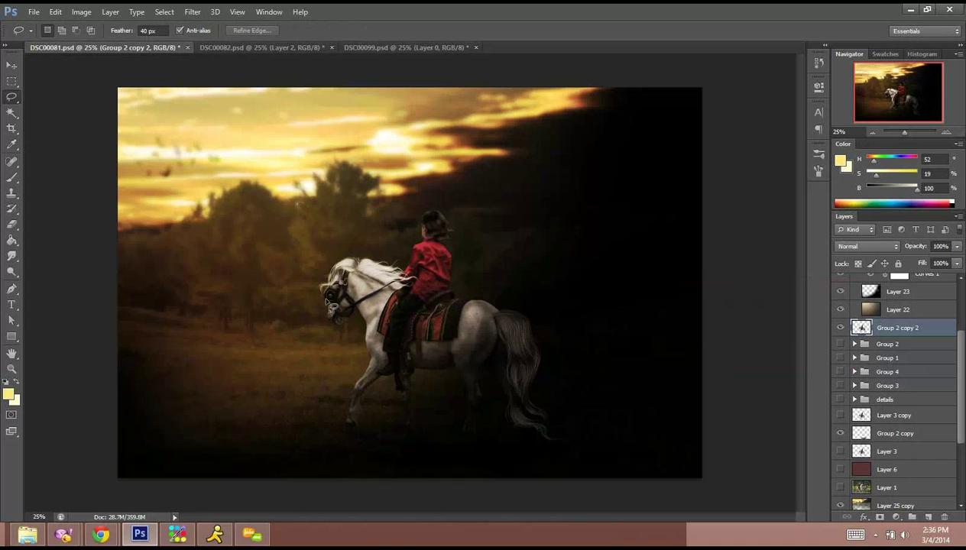
Lasso the horse's head and the rider's upper body, lower their brightness to -11, and deselect.
mouse_move(326, 327)
left_mouse_down()
mouse_move(357, 273)
mouse_move(410, 296)
mouse_move(440, 181)
mouse_move(327, 320)
left_mouse_up()
left_click(82, 12)
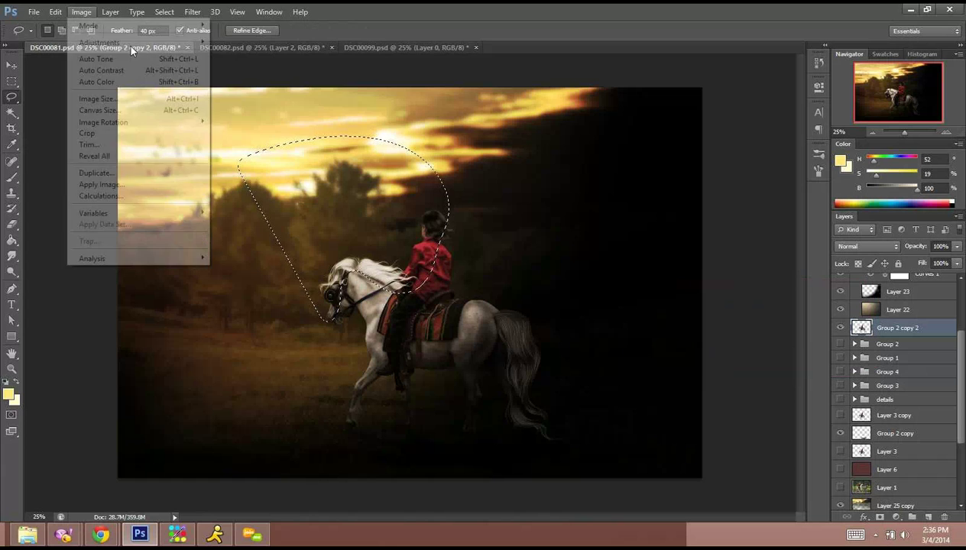
mouse_move(221, 41)
left_click(361, 39)
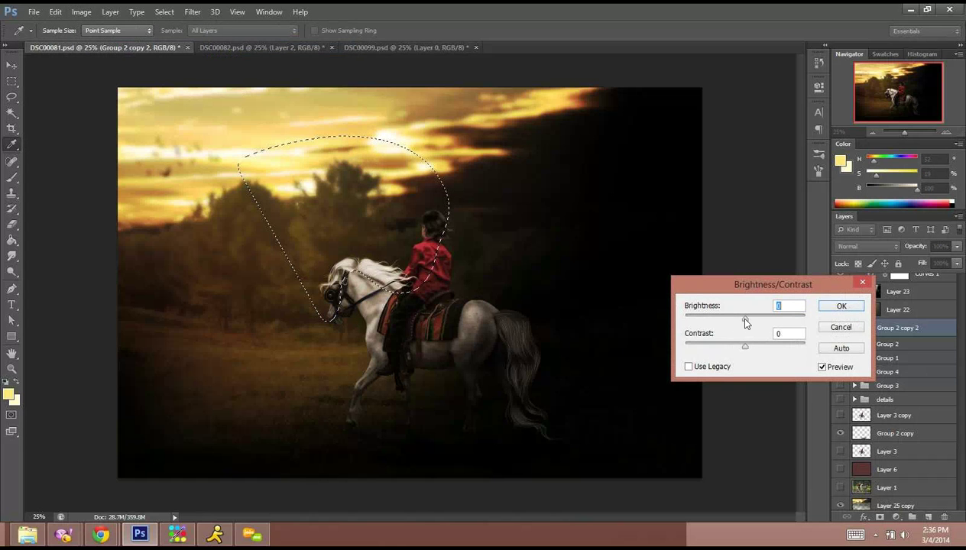
left_click_drag(735, 315, 742, 324)
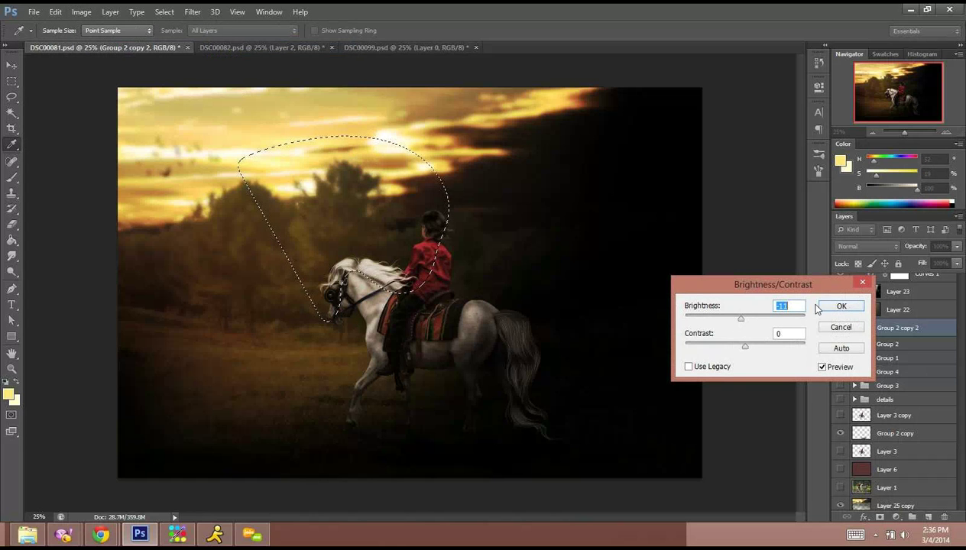
left_click(841, 306)
key("ctrl+d")
Lasso the upper edges of the horse's head, rider and rump, brighten them to 39, and deselect.
mouse_move(333, 323)
left_mouse_down()
mouse_move(342, 270)
mouse_move(373, 268)
mouse_move(402, 284)
mouse_move(433, 216)
mouse_move(444, 299)
mouse_move(530, 315)
mouse_move(539, 236)
mouse_move(422, 134)
mouse_move(236, 147)
mouse_move(121, 229)
mouse_move(187, 203)
left_mouse_up()
left_click(81, 12)
mouse_move(151, 43)
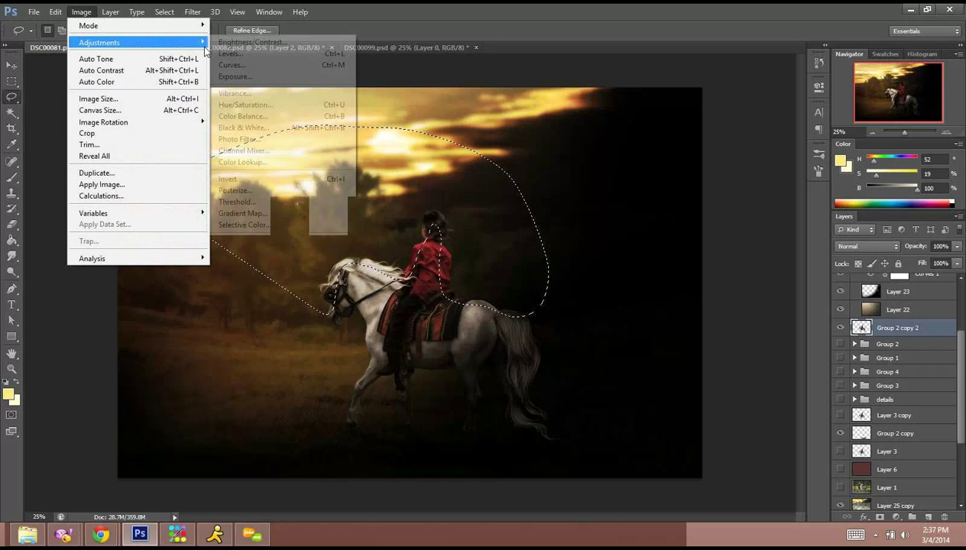
left_click(247, 43)
left_click_drag(746, 322, 761, 325)
left_click(833, 307)
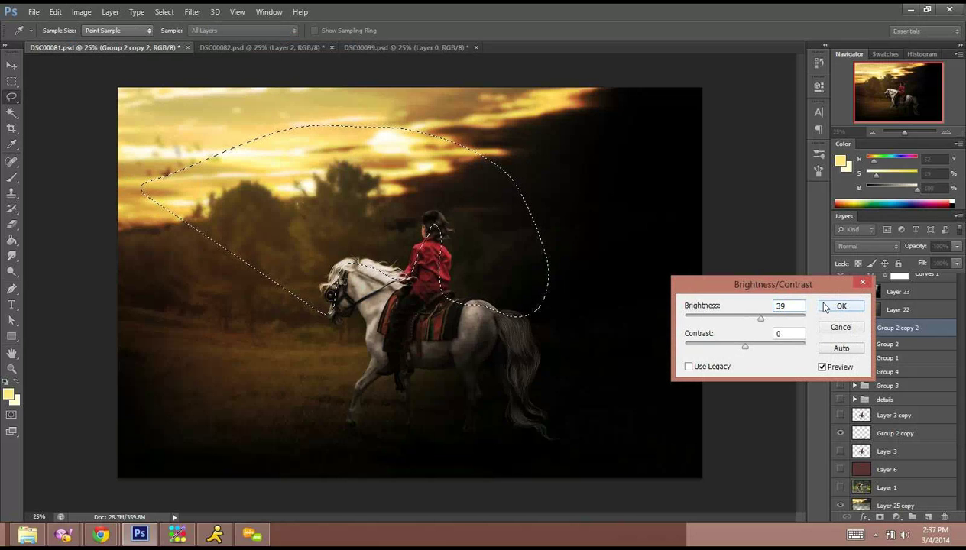
key("ctrl+d")
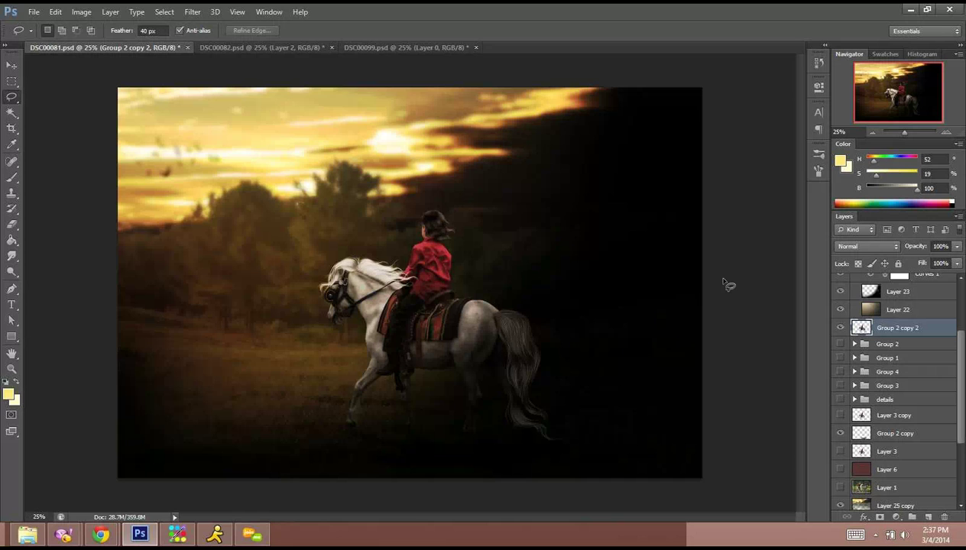
Check the adjusted horse and rider with Layer 23 hidden and shown.
left_click(840, 292)
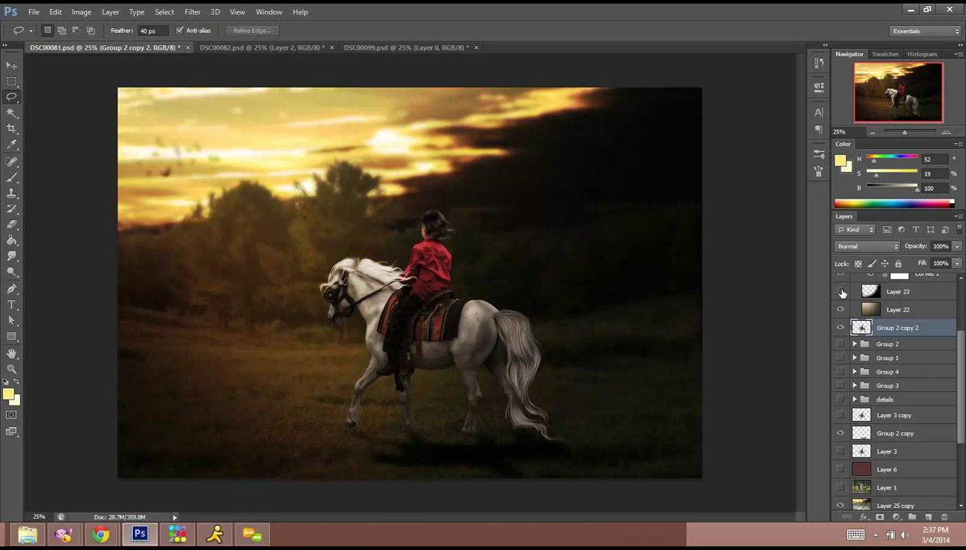
left_click(841, 293)
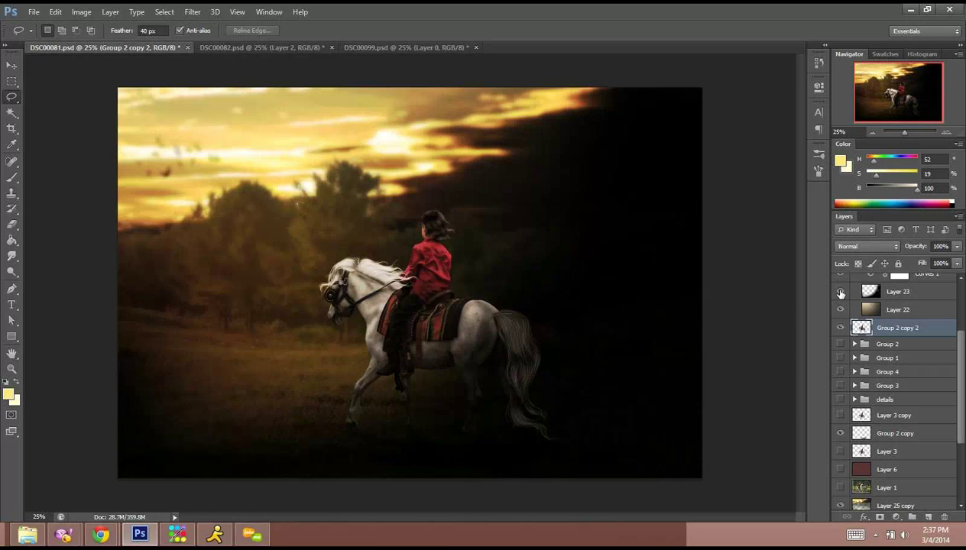
key("super")
mouse_move(100, 534)
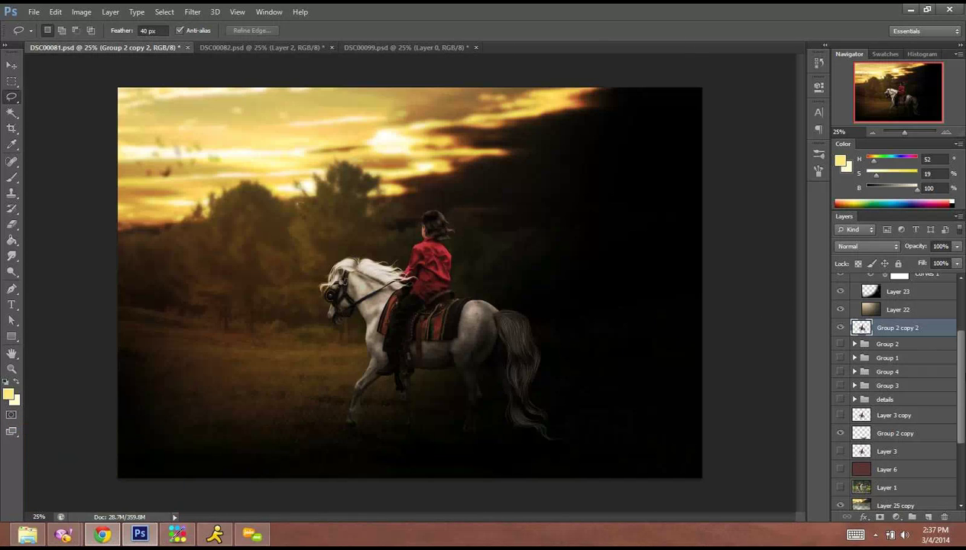
Add a new blank layer inside Group 5 and move it between Curves 1 and Layer 23.
left_click_drag(962, 380, 959, 275)
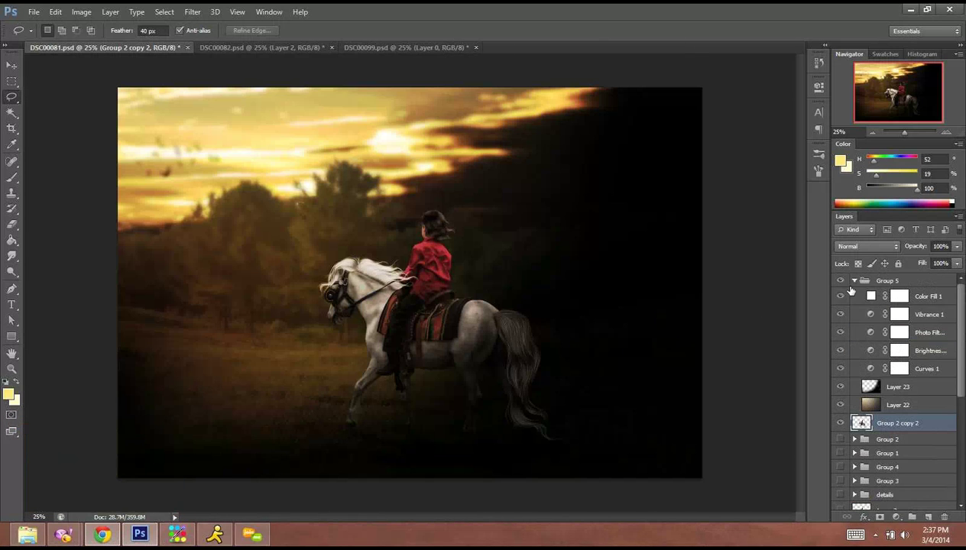
left_click(936, 298)
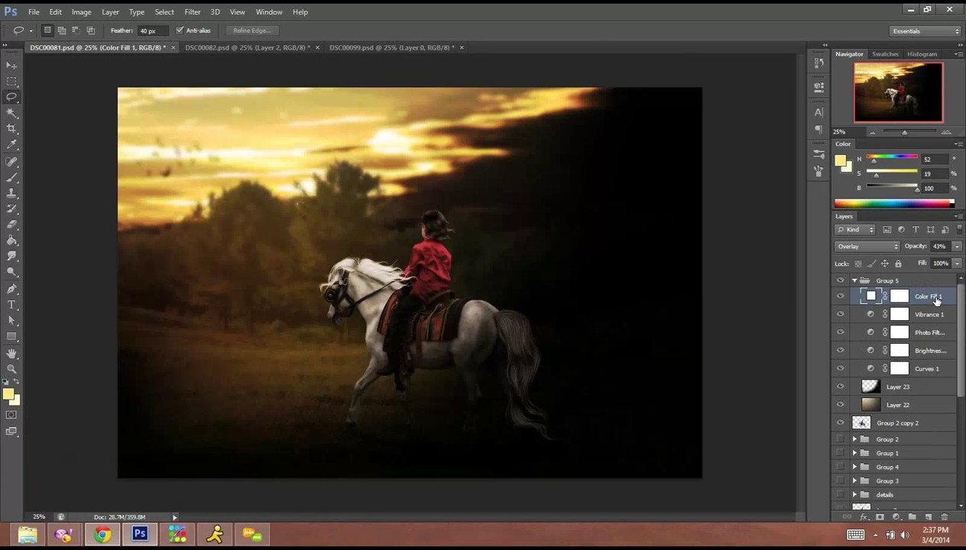
key("ctrl+shift+n")
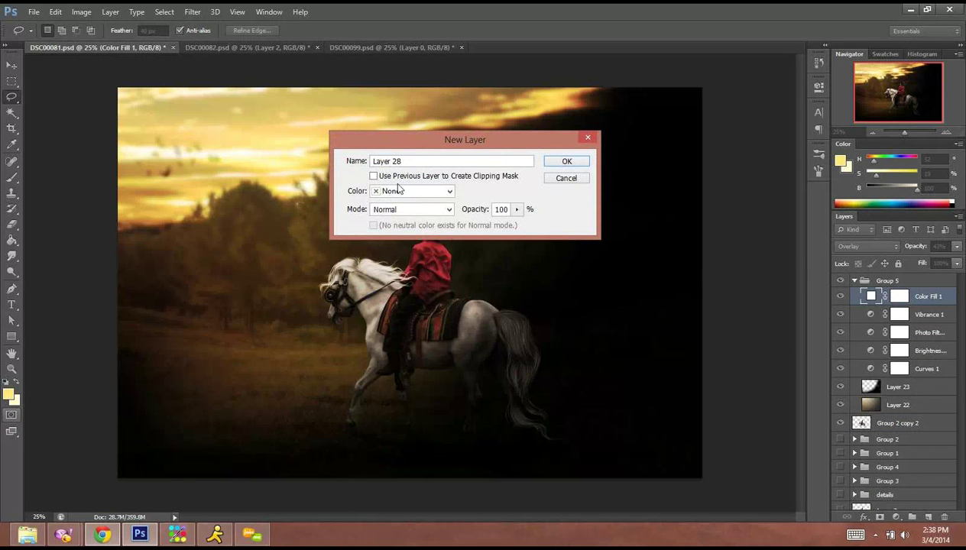
left_click(566, 162)
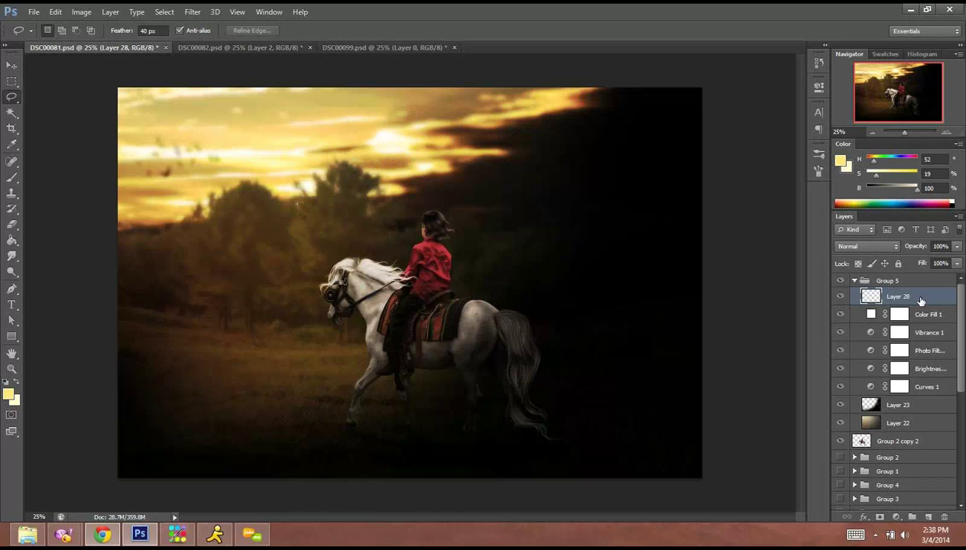
left_click_drag(921, 300, 883, 391)
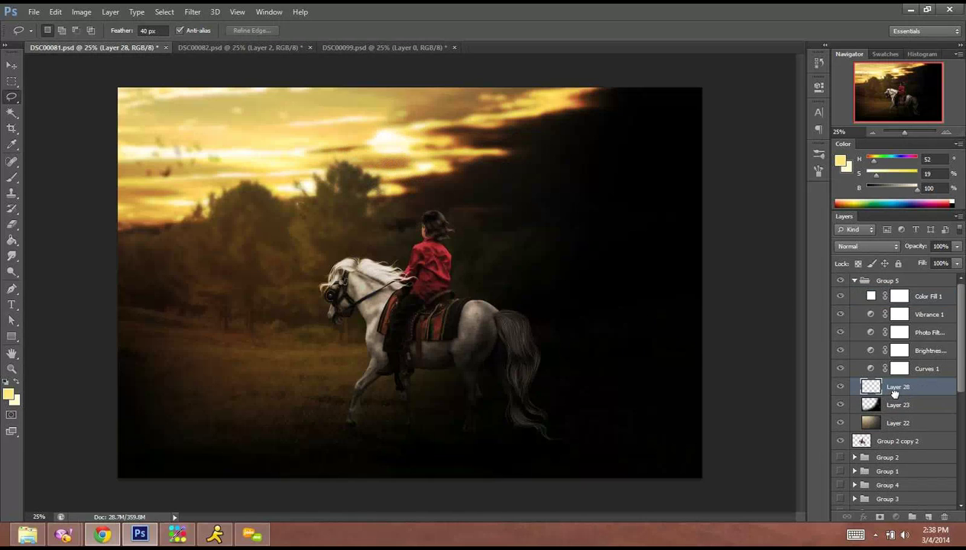
Fill the new layer with black and render a 50-300mm Zoom lens flare at 100% brightness just above the image centre.
left_click(7, 382)
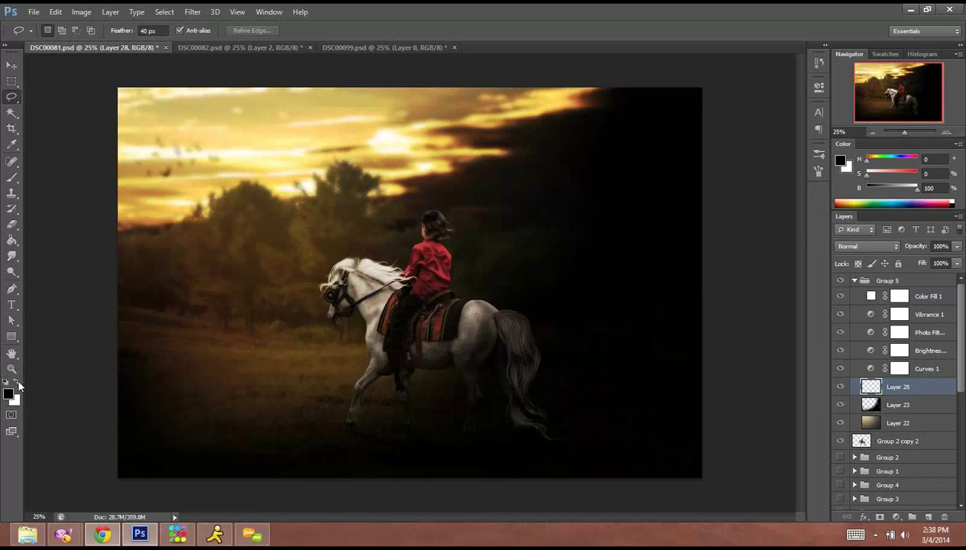
left_click(12, 240)
left_click(222, 165)
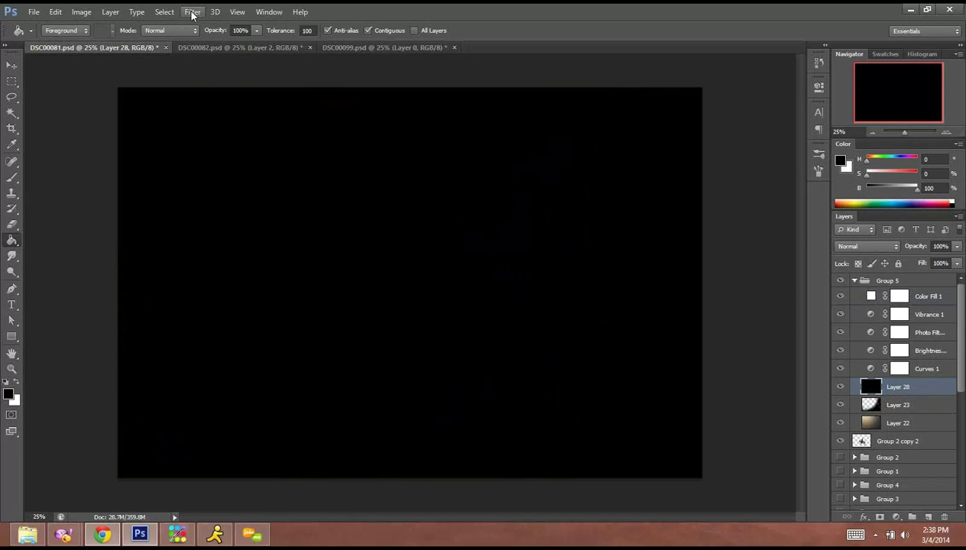
left_click(192, 11)
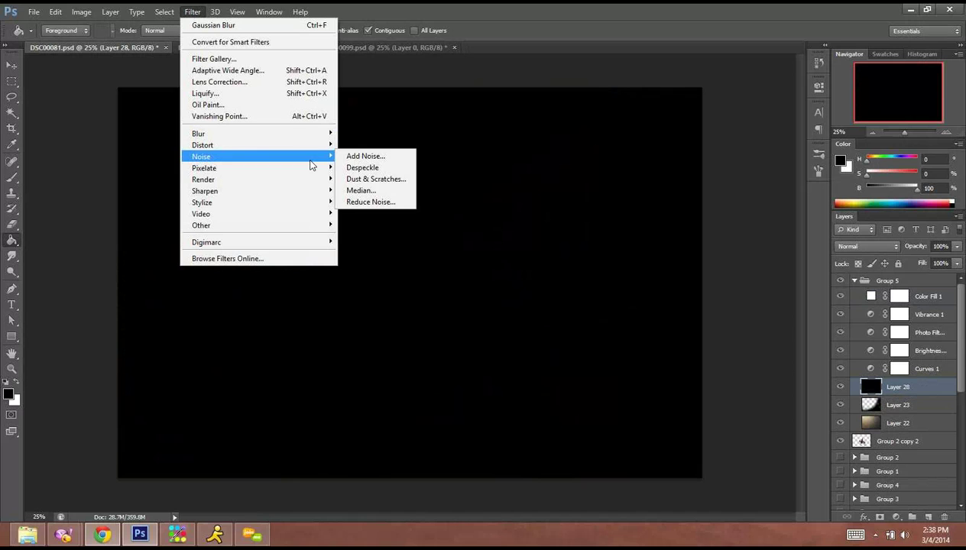
mouse_move(313, 180)
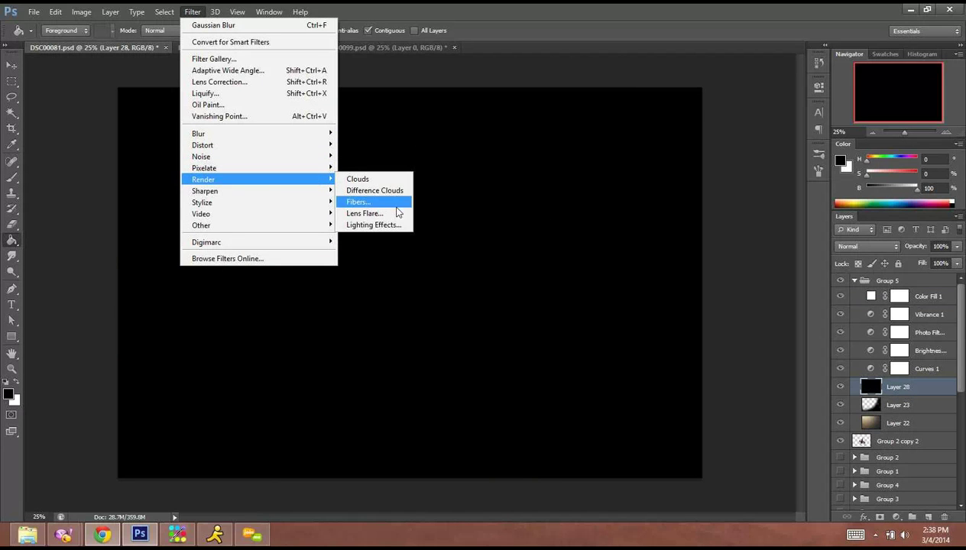
left_click(380, 221)
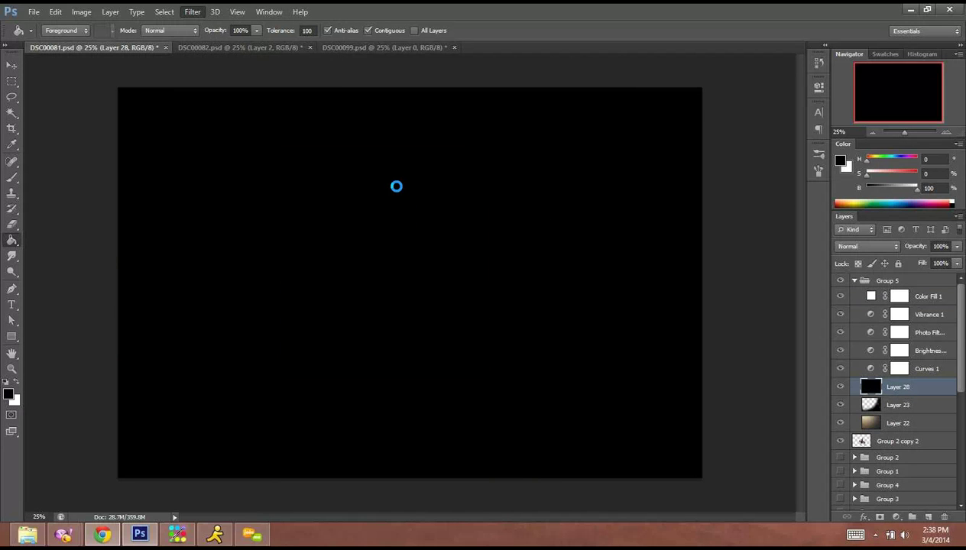
left_click_drag(330, 238, 337, 233)
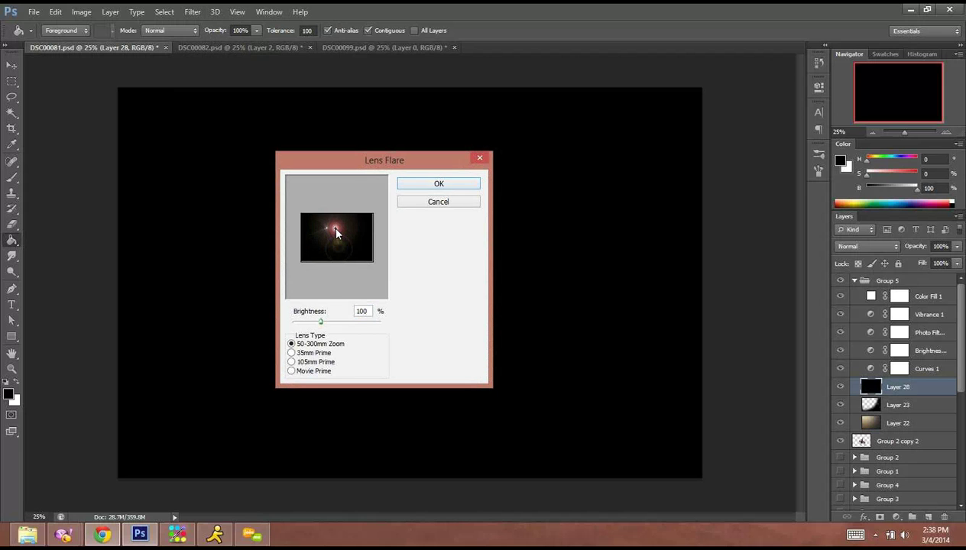
left_click(441, 182)
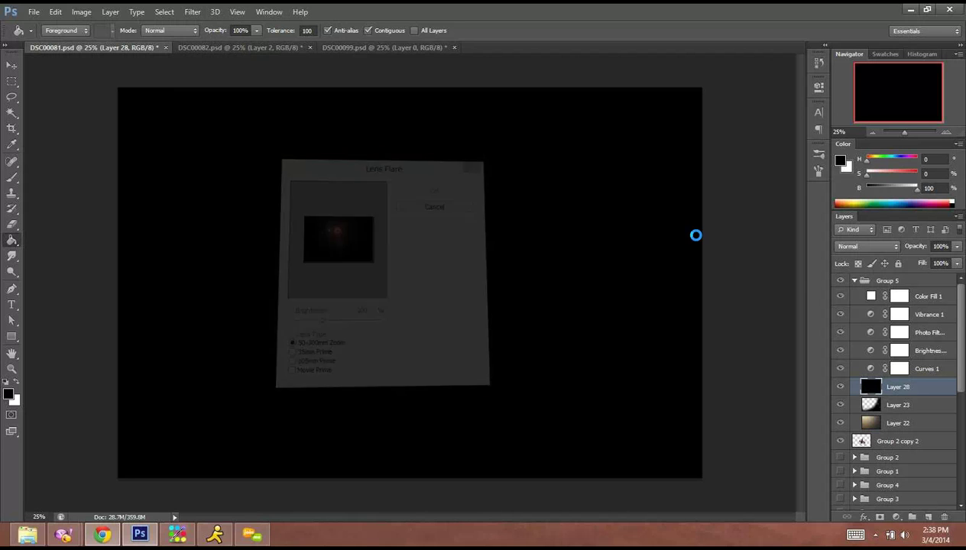
Try the lens flare layer in Screen mode at 60% opacity and delete it.
left_click(883, 247)
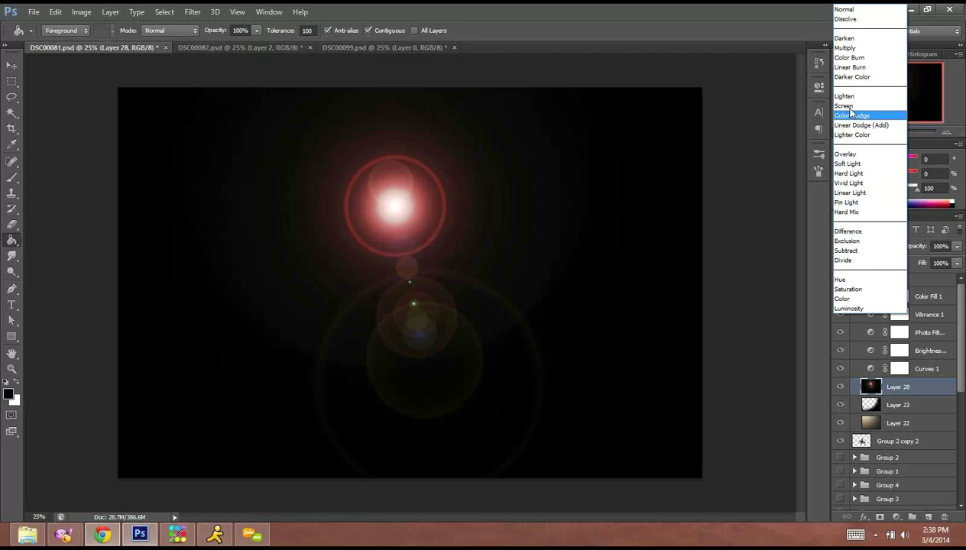
left_click(850, 105)
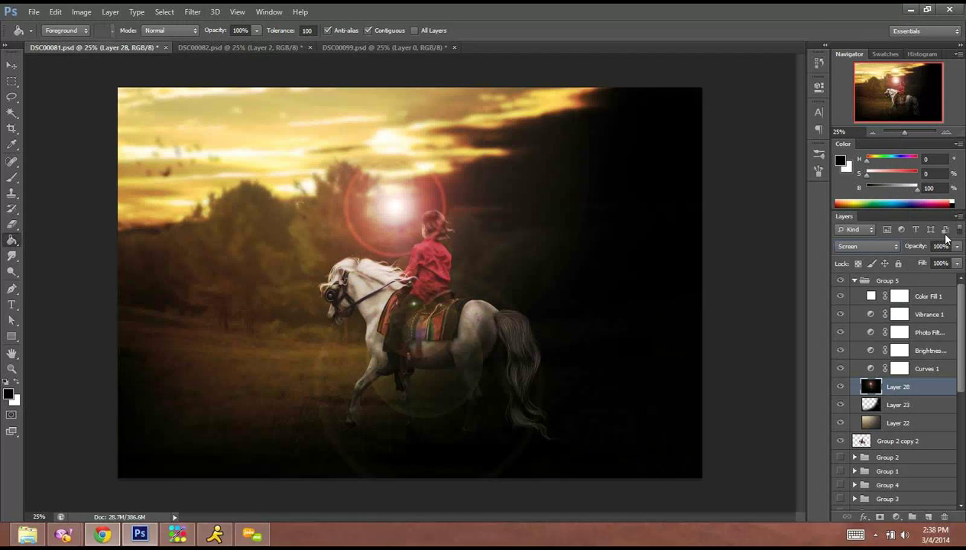
left_click_drag(956, 246, 933, 263)
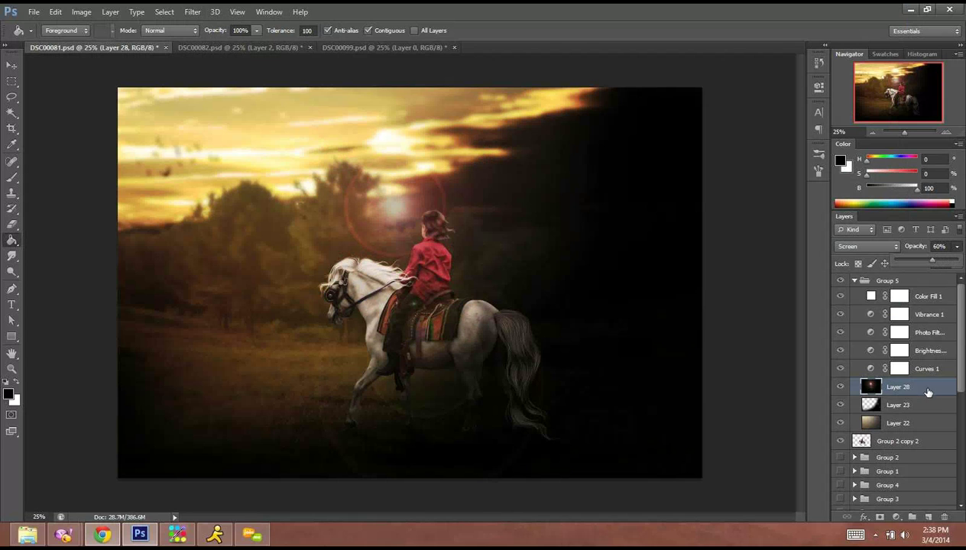
left_click_drag(925, 388, 945, 518)
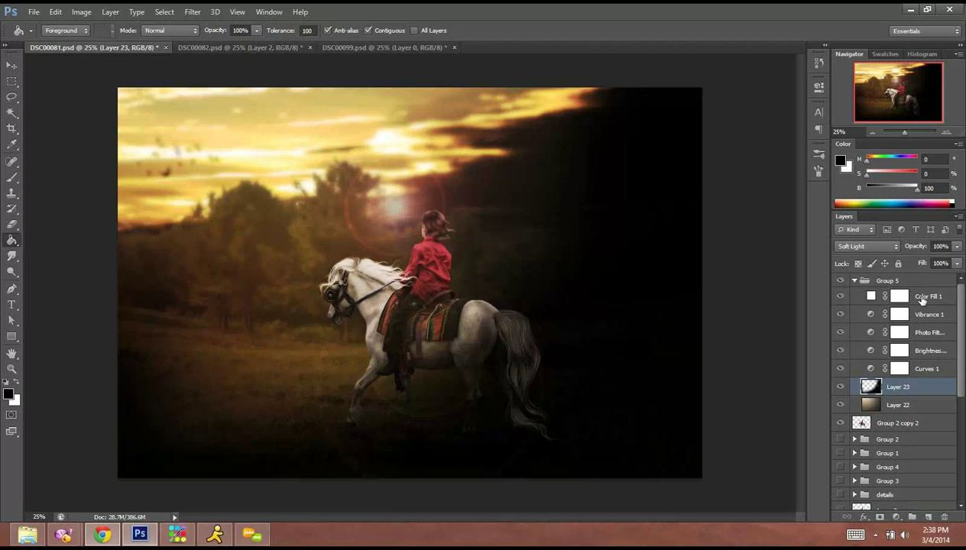
Add a new layer above Color Fill 1 and fill it with black.
left_click(922, 299)
key("ctrl+shift+n")
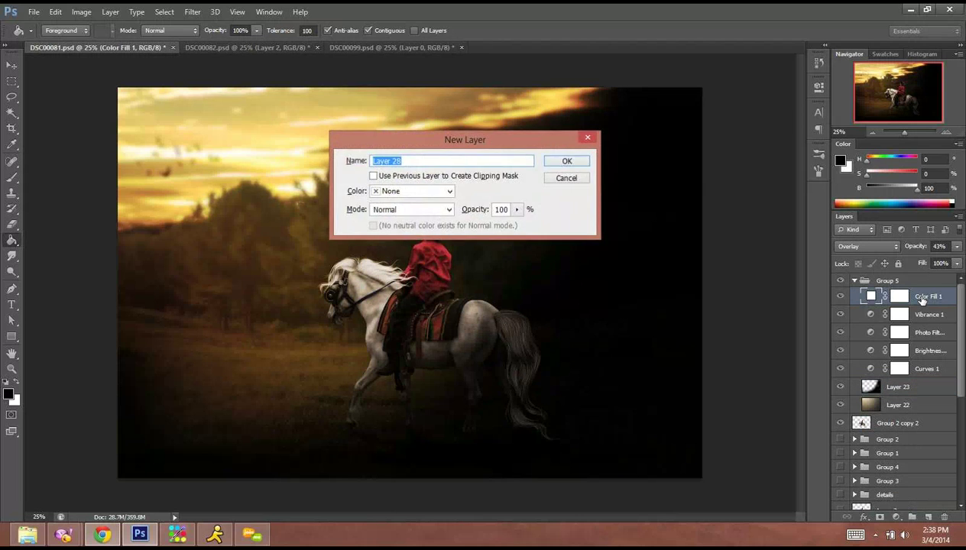
key("Return")
key("alt+BackSpace")
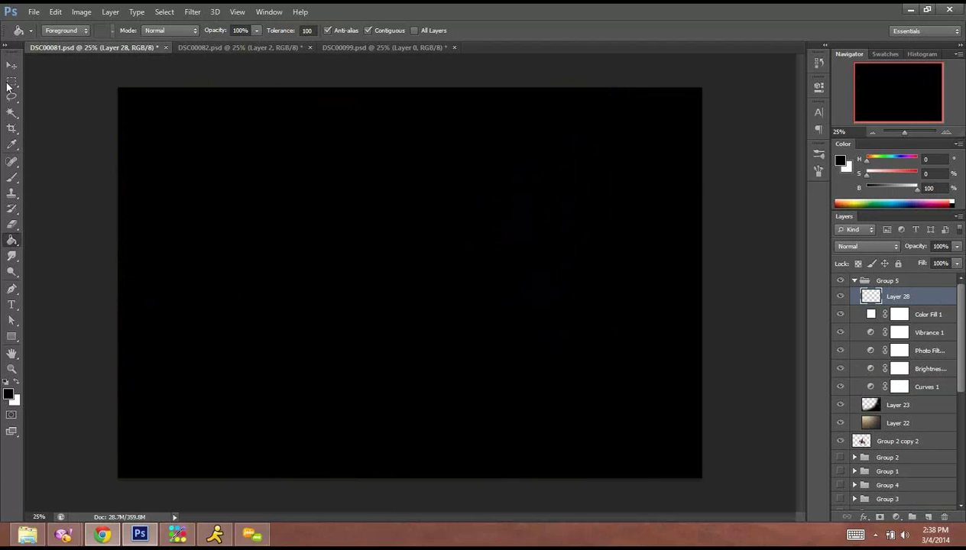
Cut a rectangle just inside the canvas edges out of the black layer to leave a thin border, and deselect.
left_click(12, 80)
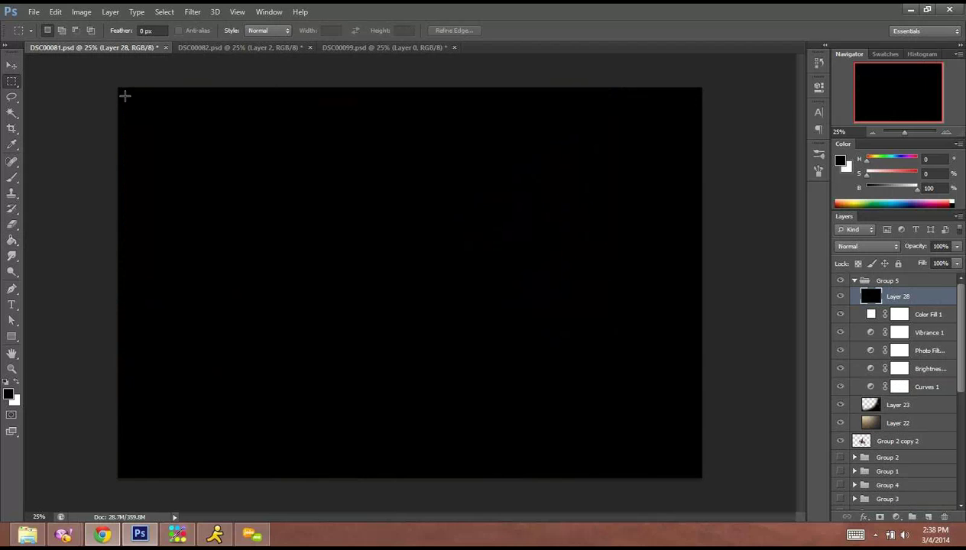
left_click_drag(126, 96, 694, 474)
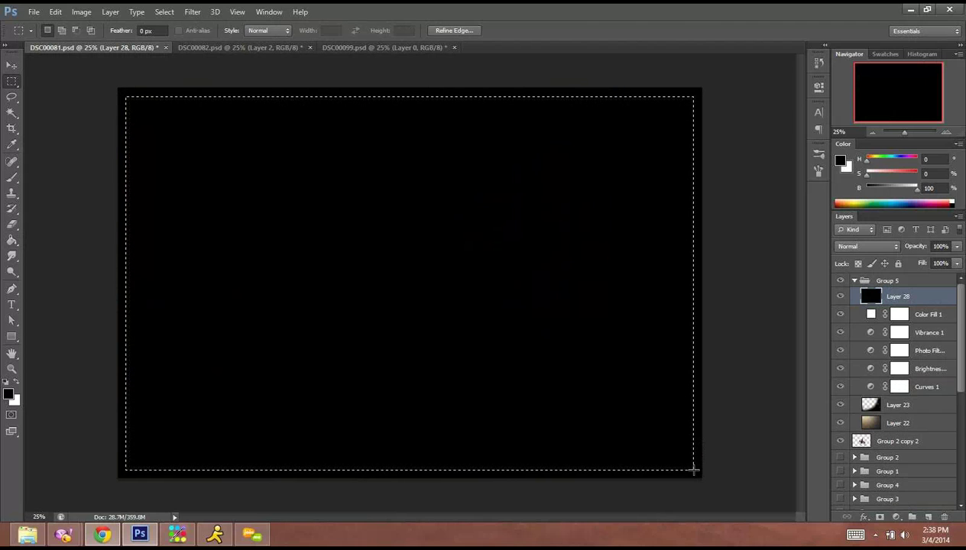
key("Delete")
key("ctrl+d")
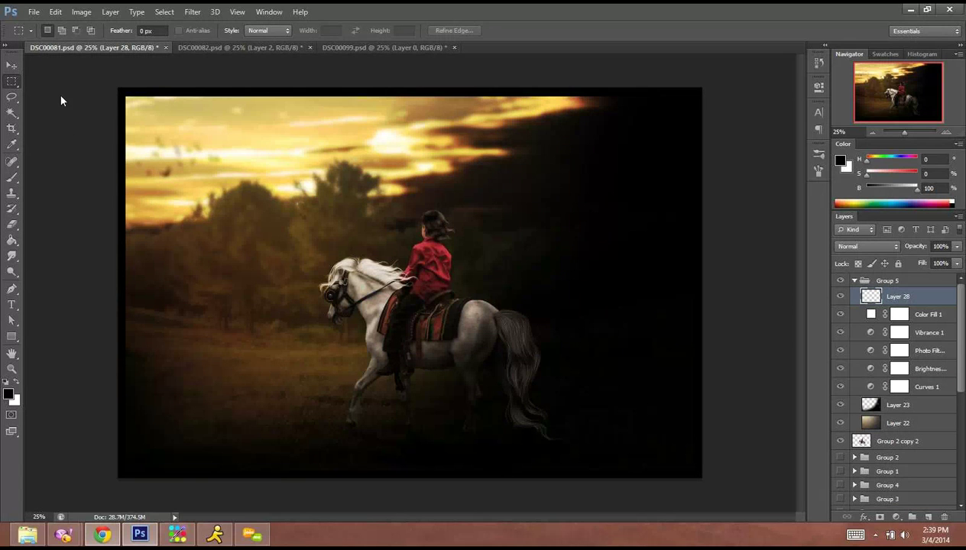
Switch to Chrome, search deviantART for "globe tutorial" and narrow the results to Tutorials under Resources & Stock Images.
left_click(102, 533)
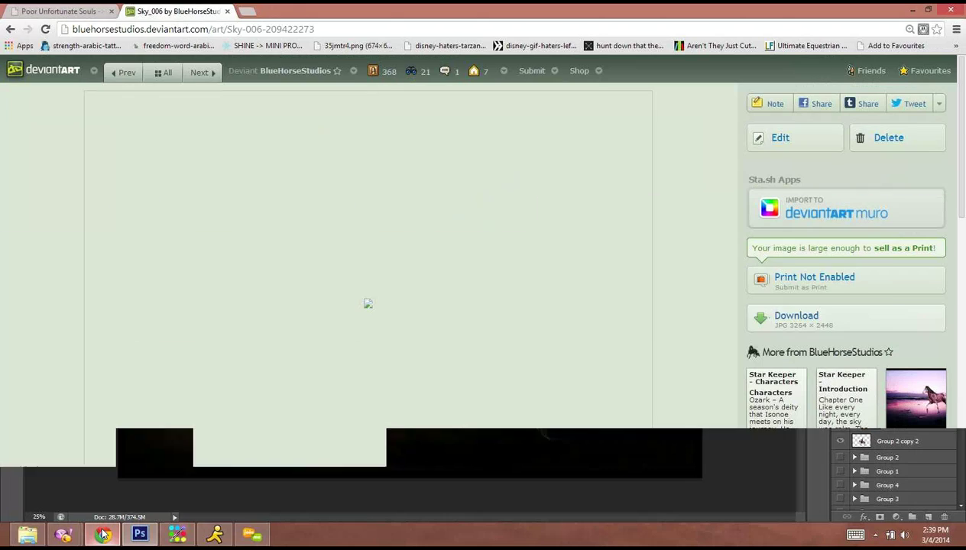
left_click(163, 72)
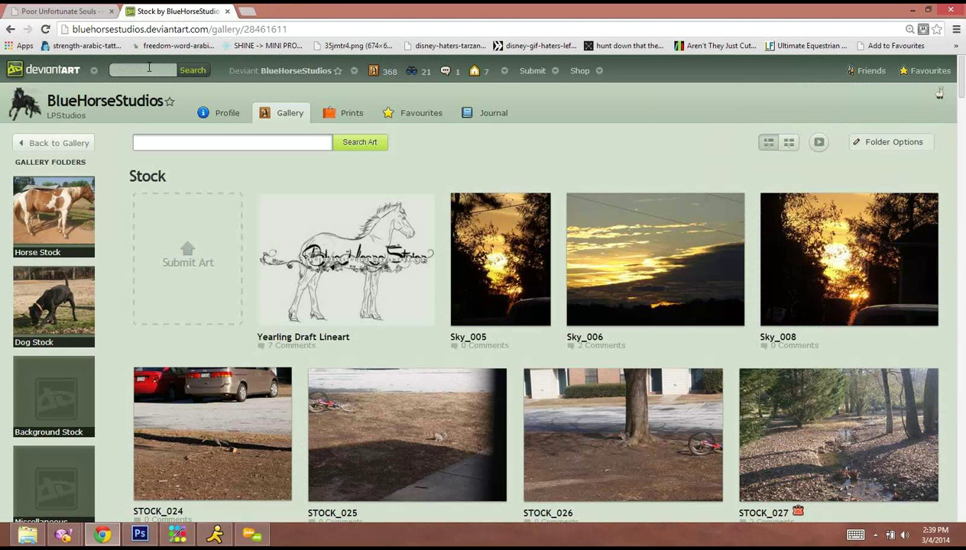
type("globe tutorial")
key("Return")
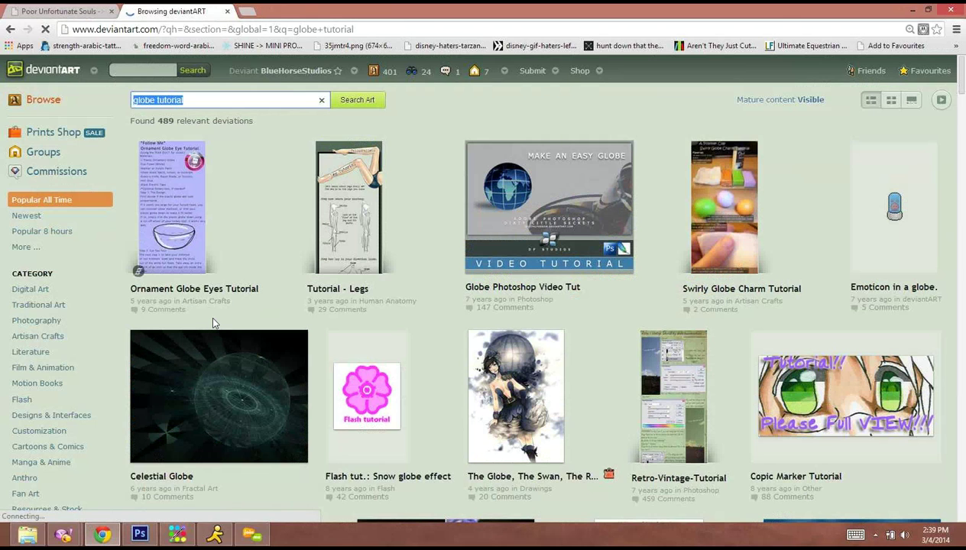
left_click(54, 502)
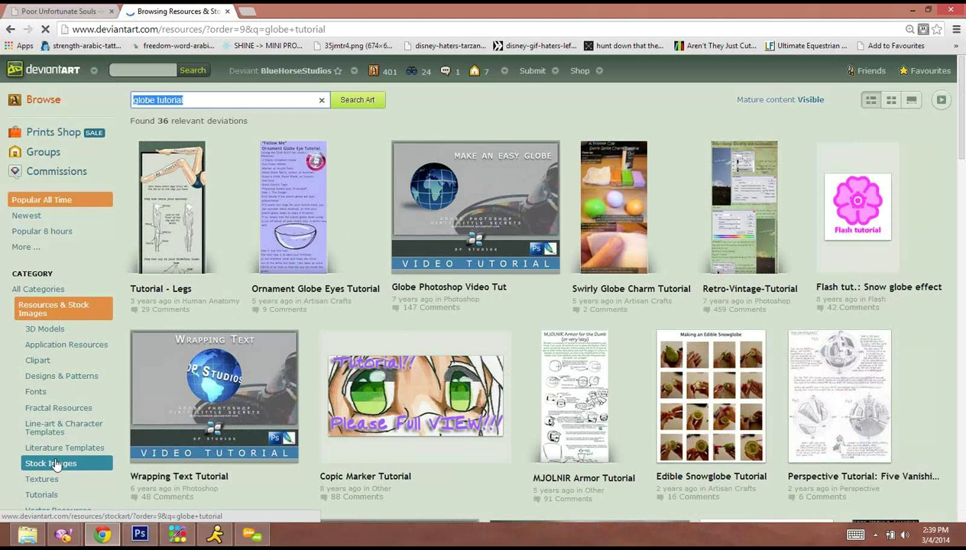
left_click(47, 495)
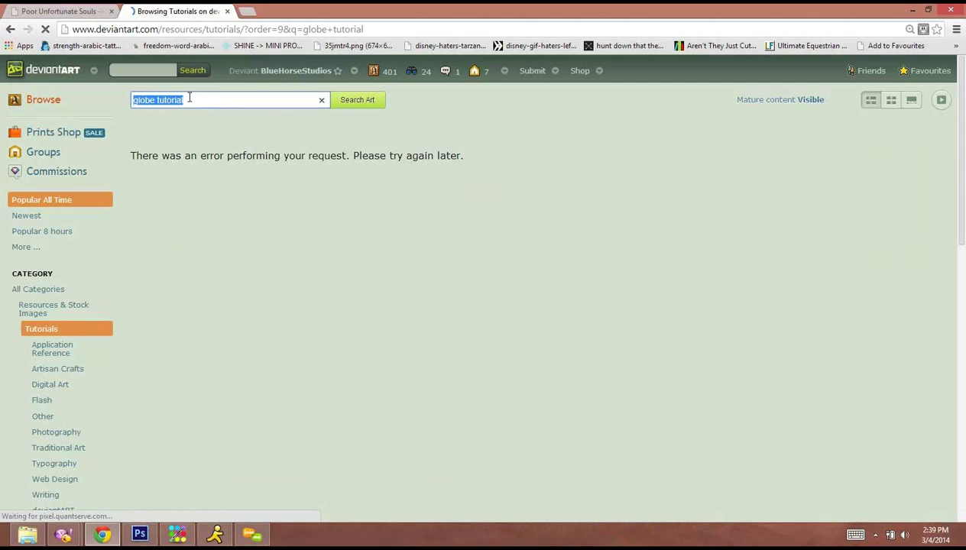
Search the Tutorials category for "glass ball" and browse the results.
triple_click(189, 99)
type("glass ball")
left_click(369, 105)
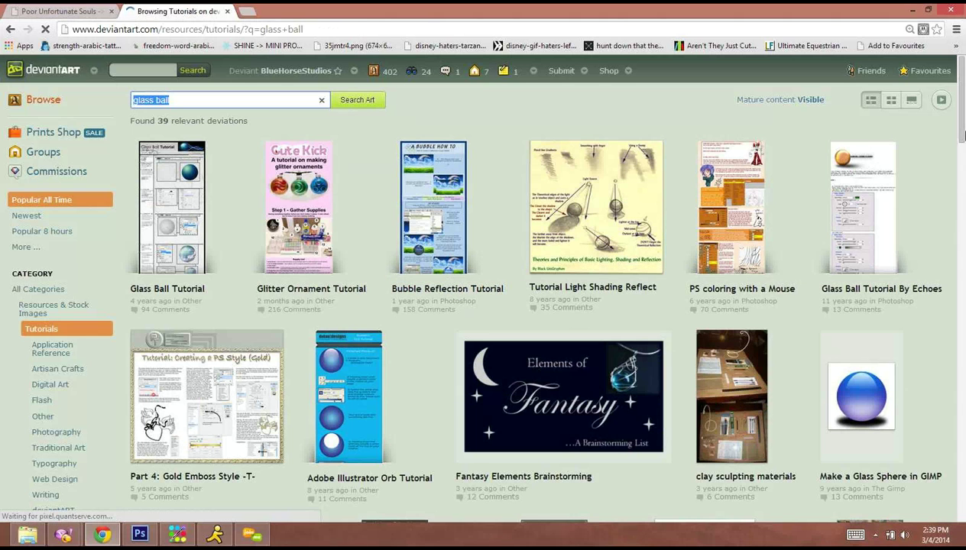
left_click_drag(963, 136, 965, 327)
mouse_move(965, 349)
left_mouse_down()
mouse_move(965, 401)
mouse_move(950, 362)
left_mouse_up()
scroll(939, 292, "up", 8)
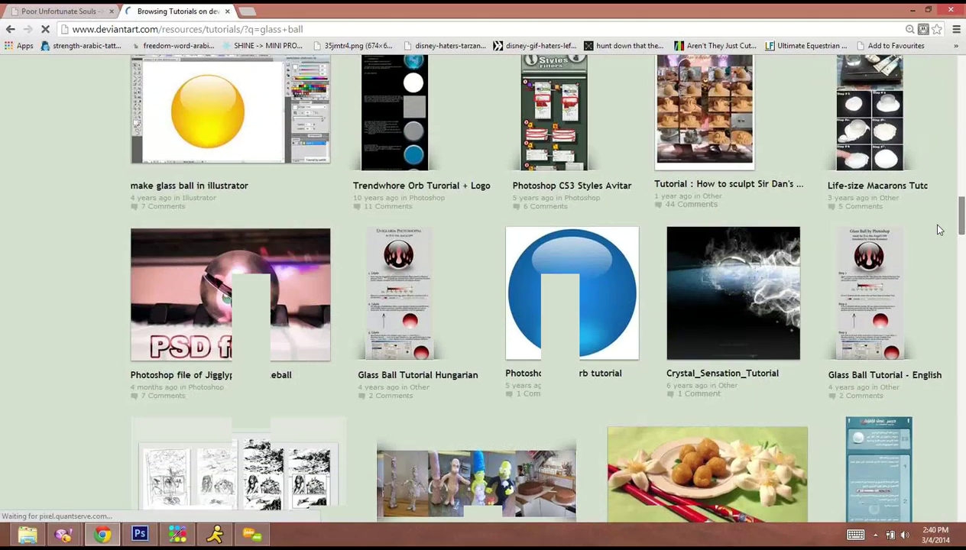
scroll(939, 229, "up", 4)
scroll(938, 230, "up", 2)
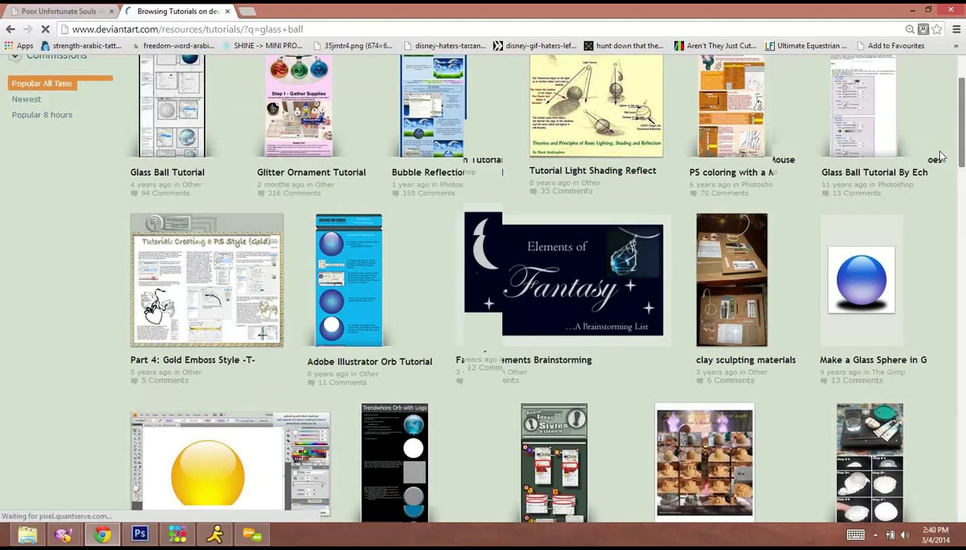
Open the Bubble Reflection Tutorial and view its image at full size.
left_click(430, 230)
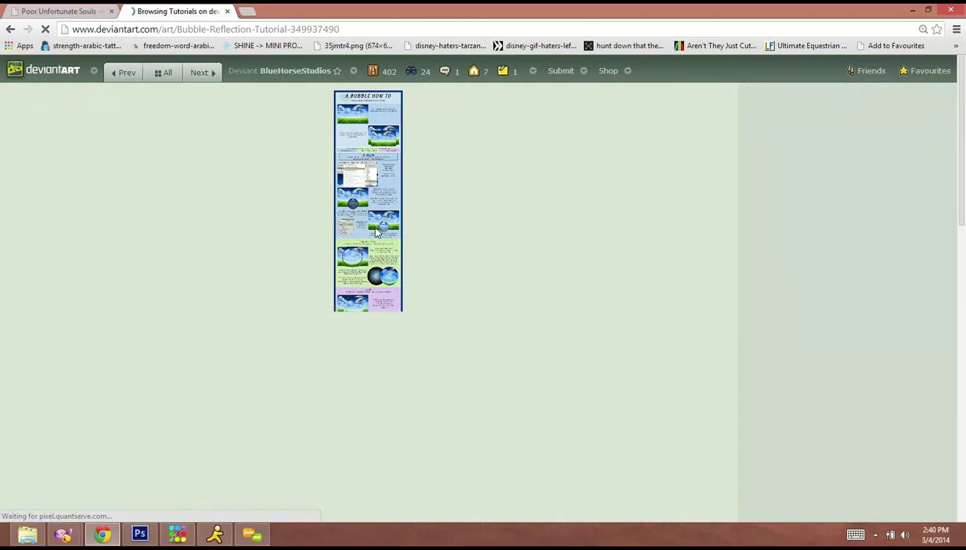
left_click(381, 217)
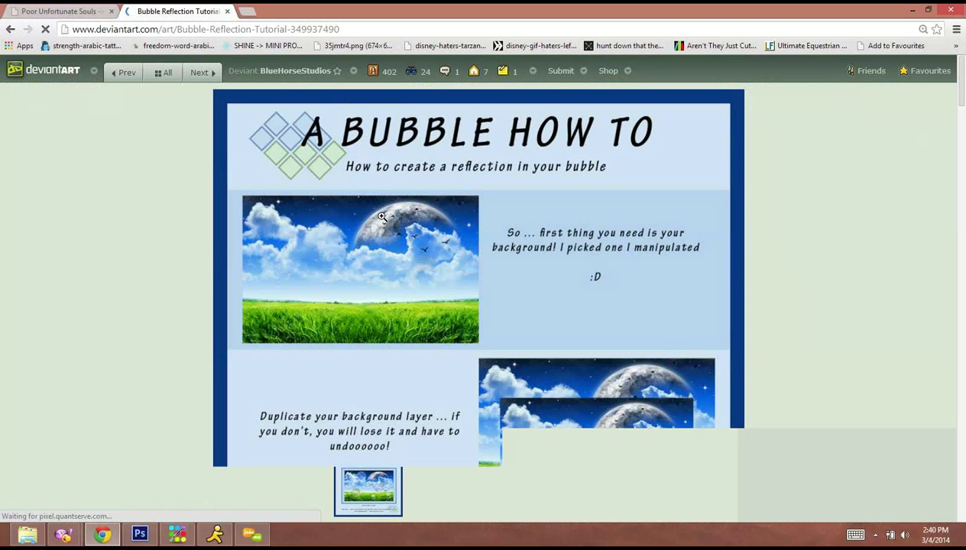
left_click(385, 222)
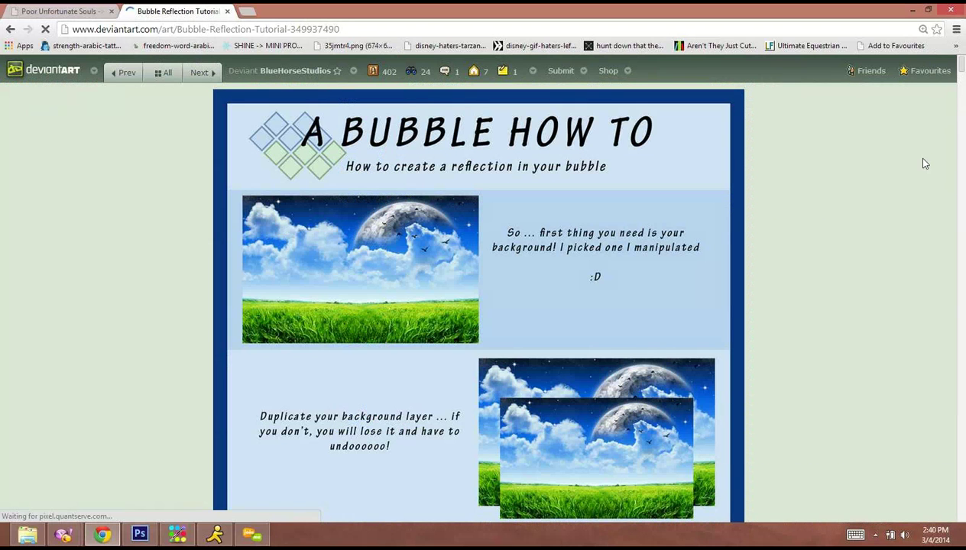
mouse_move(965, 71)
left_mouse_down()
mouse_move(964, 178)
mouse_move(965, 69)
left_mouse_up()
Switch back to Photoshop and start a white 10 pt Trajan Pro text line on the black border above the sky.
left_click(141, 535)
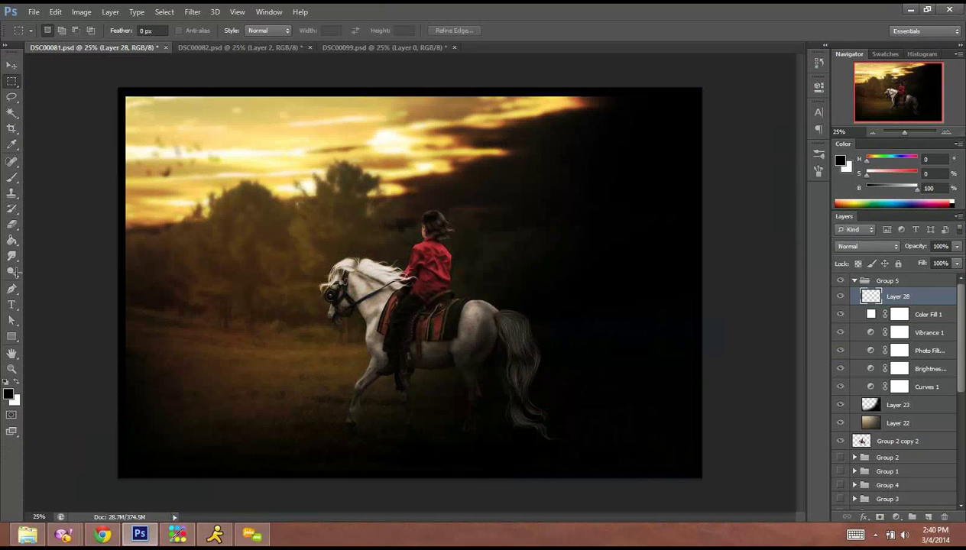
left_click(16, 382)
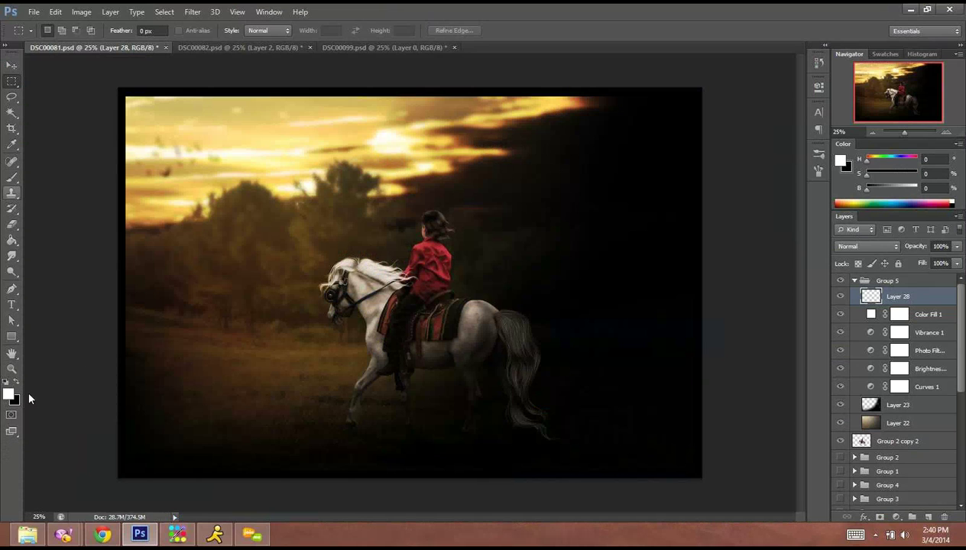
left_click(12, 304)
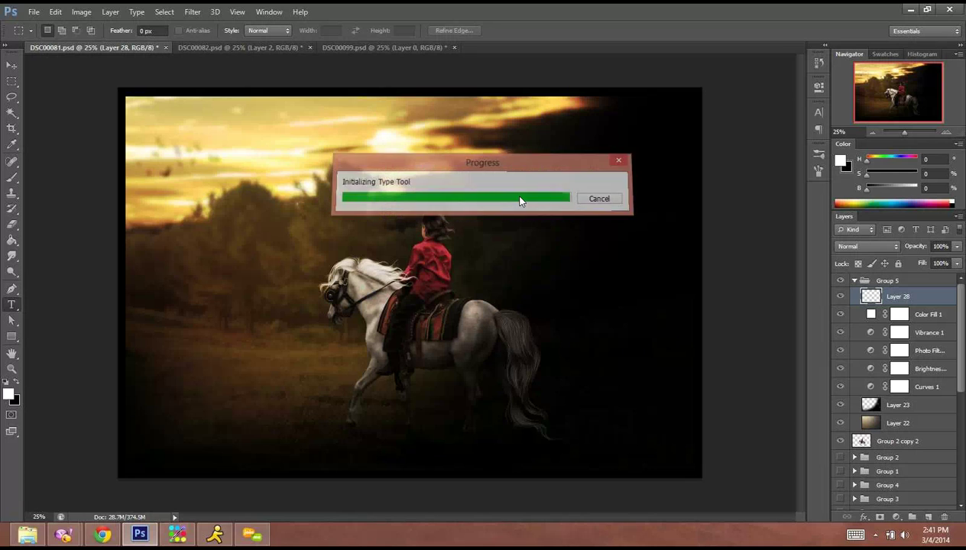
left_click(384, 95)
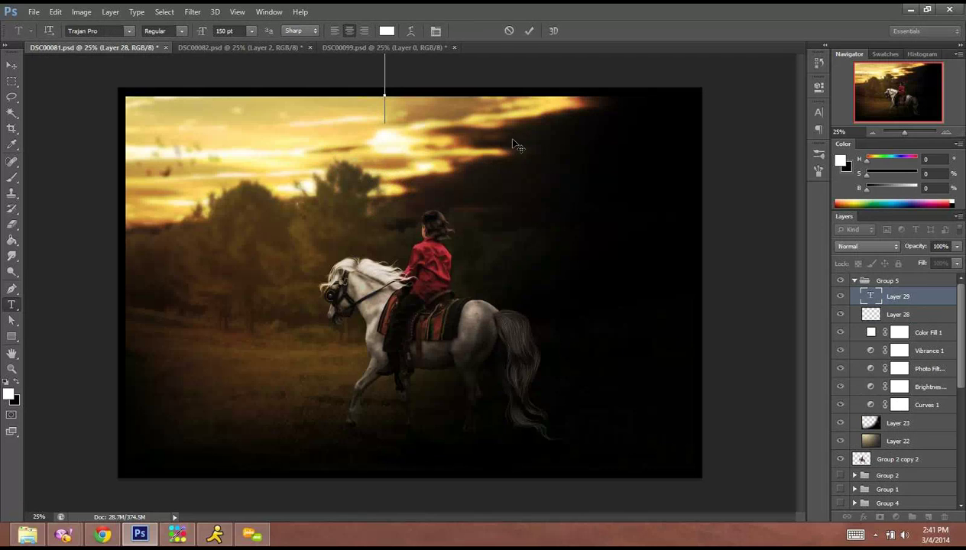
left_click(250, 31)
left_click(258, 183)
left_click(251, 30)
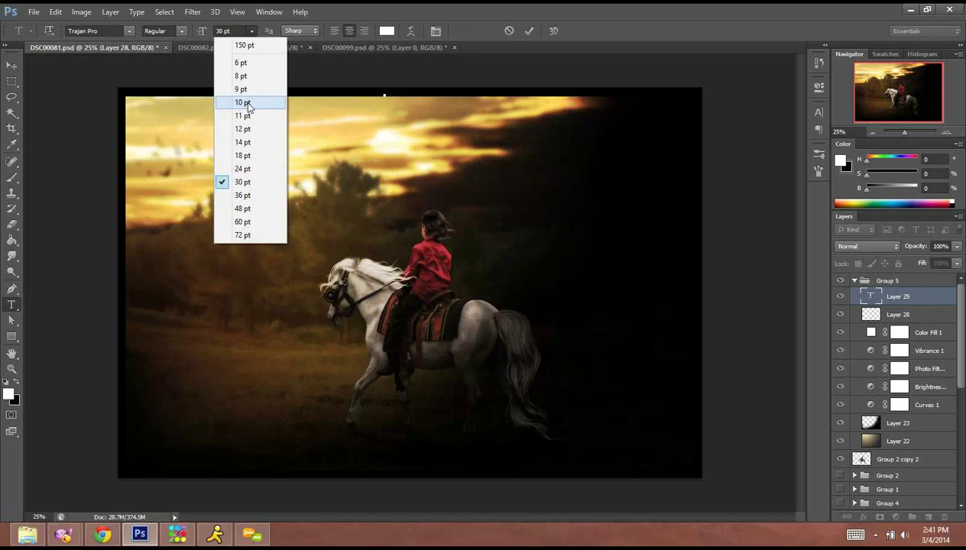
left_click(245, 102)
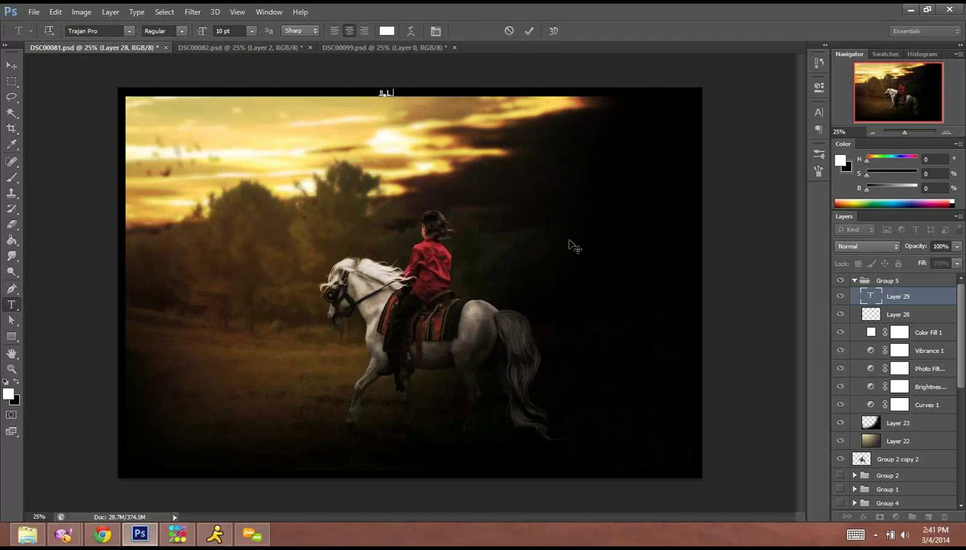
Complete the watermark text line so it reads "bluehorsestudios.deviantart.com".
type("UEHORSESTUDIOS.DEIVANTA")
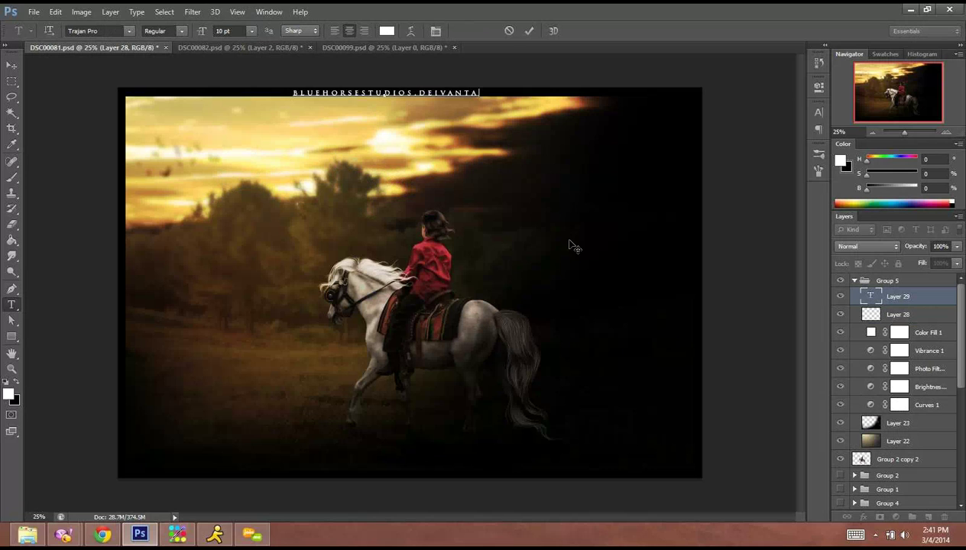
key("BackSpace")
key("BackSpace")
key("BackSpace")
key("BackSpace")
key("BackSpace")
key("BackSpace")
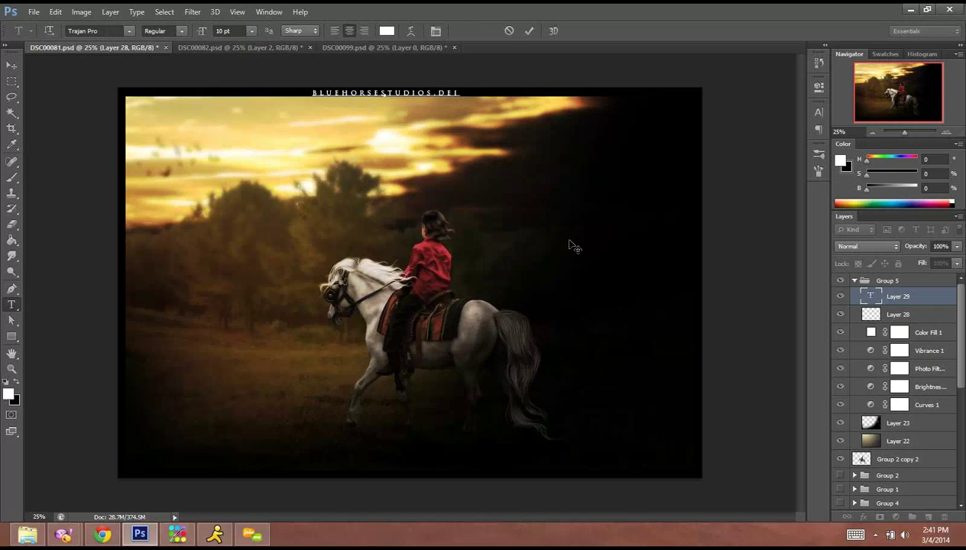
type("VIANTART.")
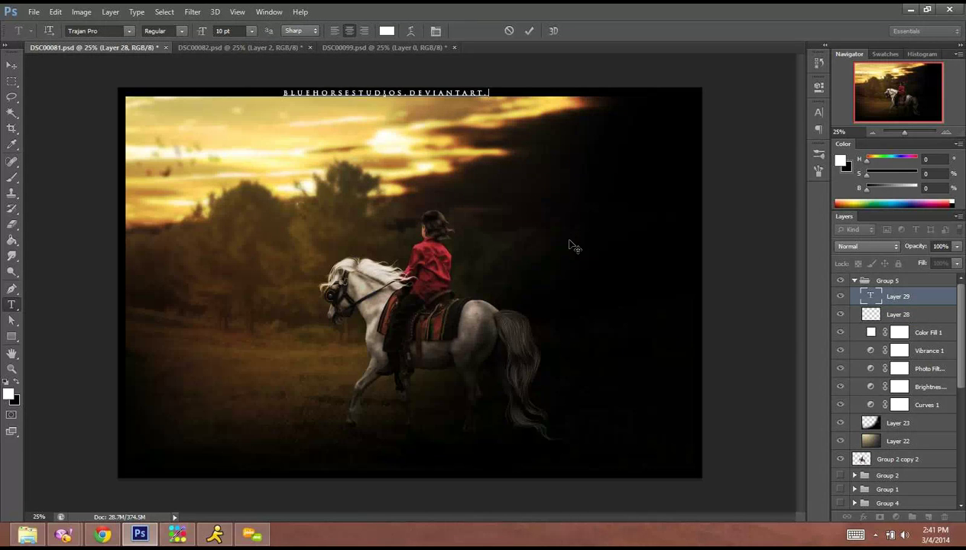
type("COM")
Move the watermark text off the border into the dark sky and reduce its font size to 6 pt.
left_click_drag(514, 92, 549, 120)
left_click_drag(467, 127, 578, 210)
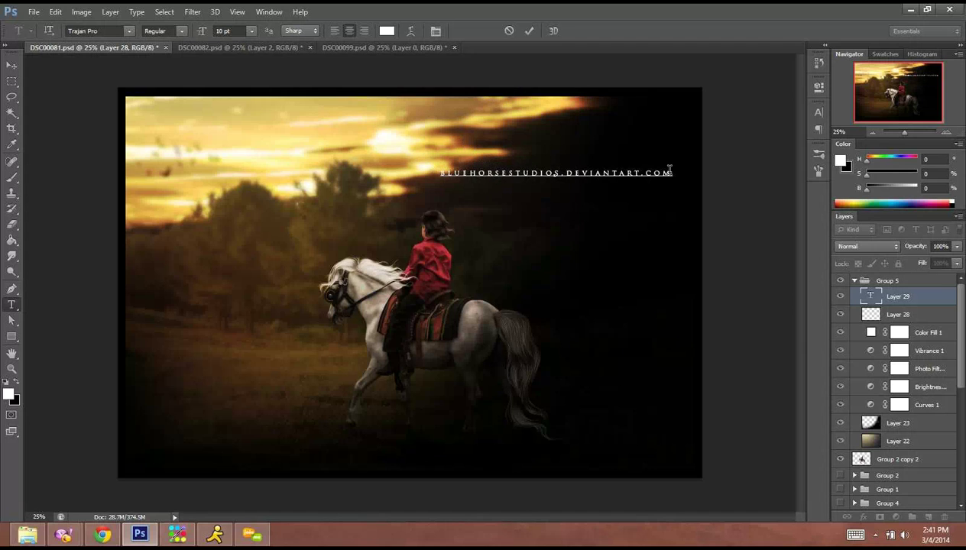
left_click_drag(672, 174, 339, 157)
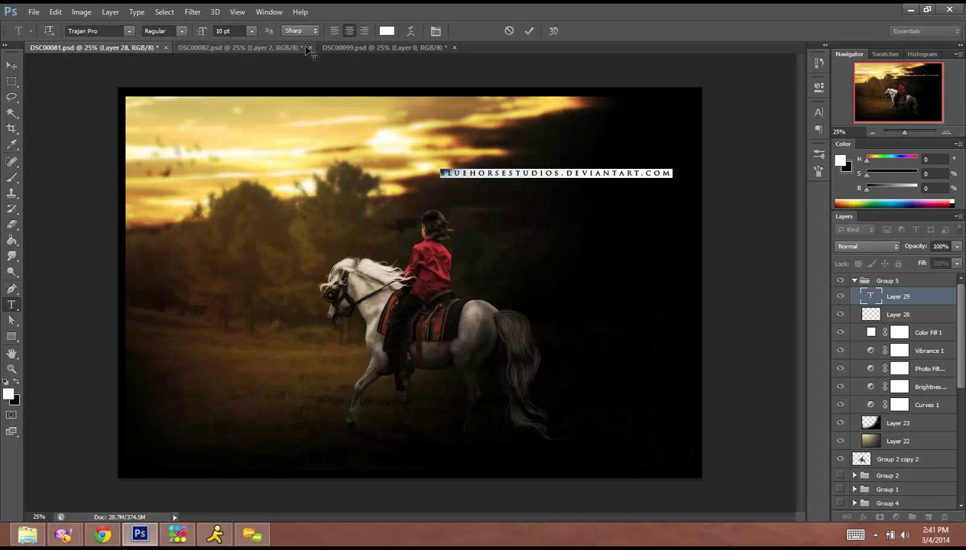
left_click(250, 31)
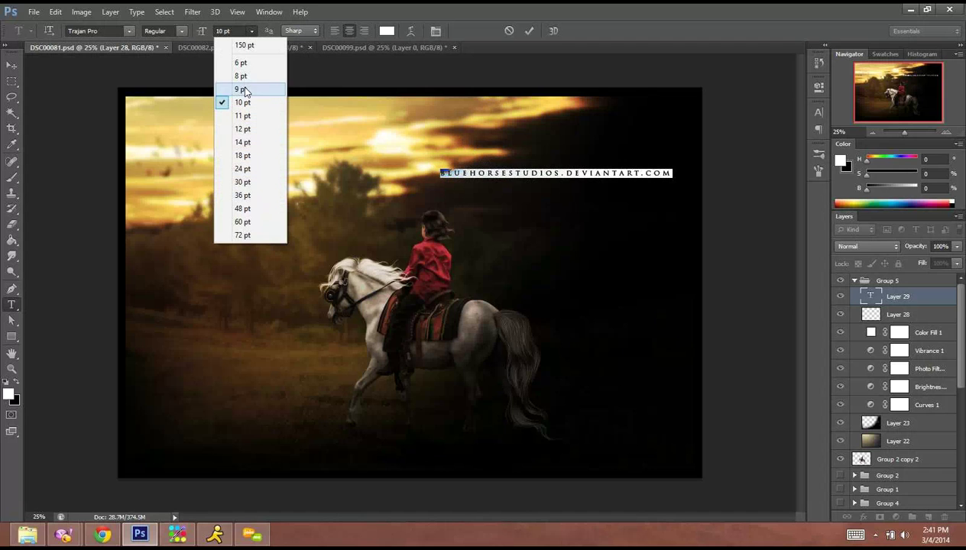
left_click(242, 63)
left_click_drag(536, 243, 579, 279)
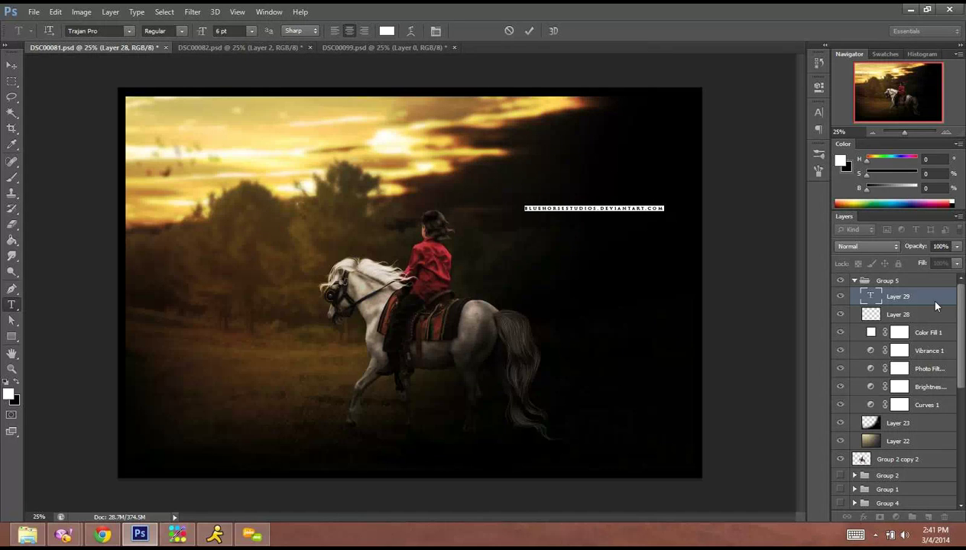
Commit the watermark text, lower its layer opacity to 28% and place it in the dark area behind the rider.
key("ctrl+Return")
left_click(957, 247)
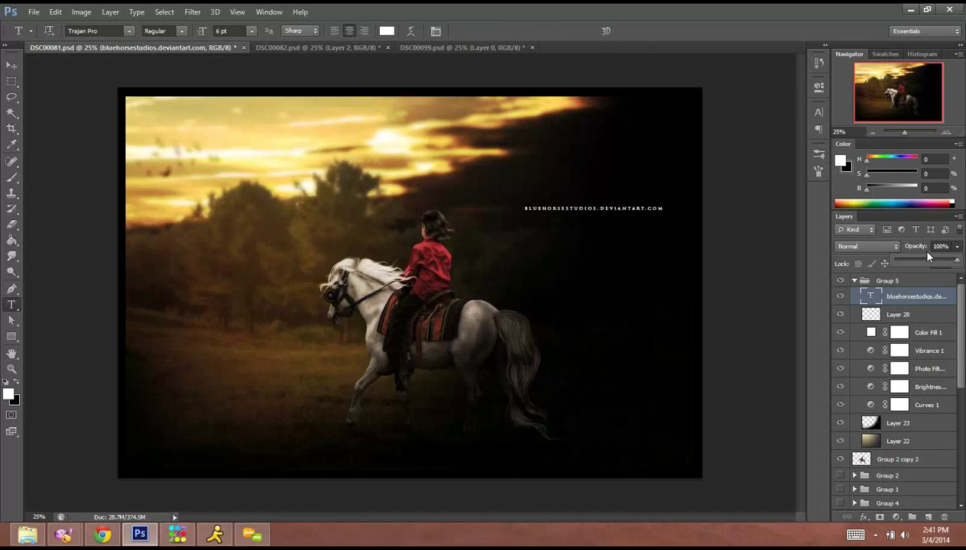
left_click(917, 262)
left_click_drag(917, 263, 920, 264)
left_click(12, 66)
left_click_drag(623, 284, 638, 346)
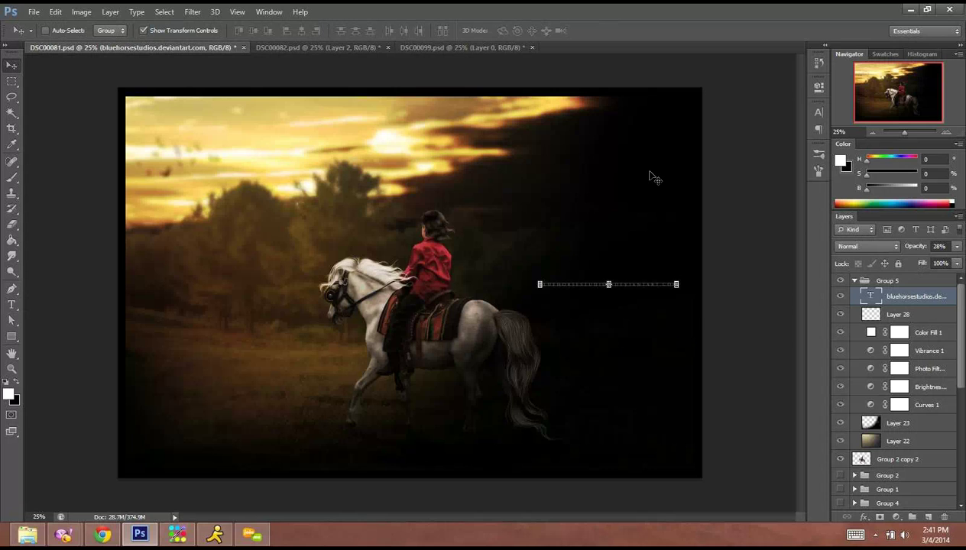
Add a new layer for the signature and choose the 1087 px signature brush tip, resized to 714 px.
left_click(13, 178)
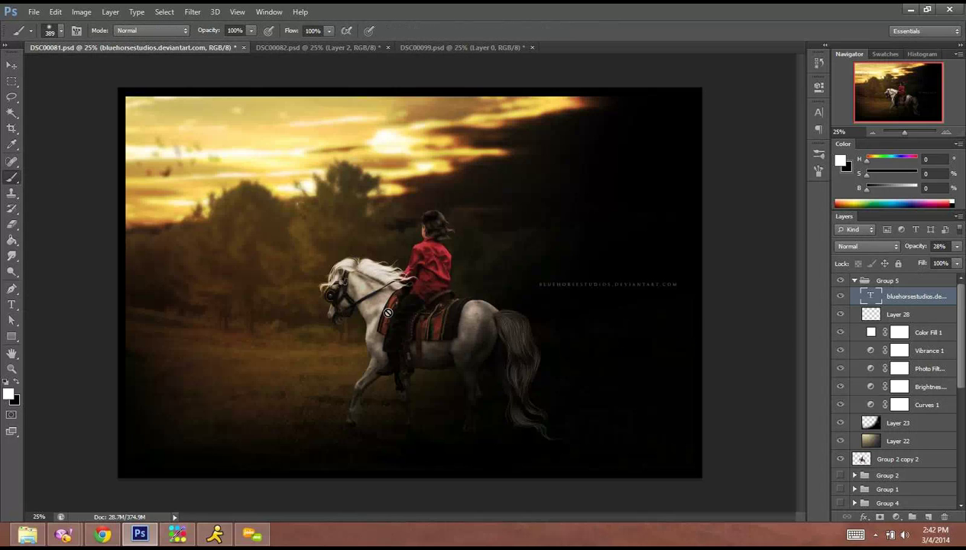
key("ctrl+shift+n")
key("Return")
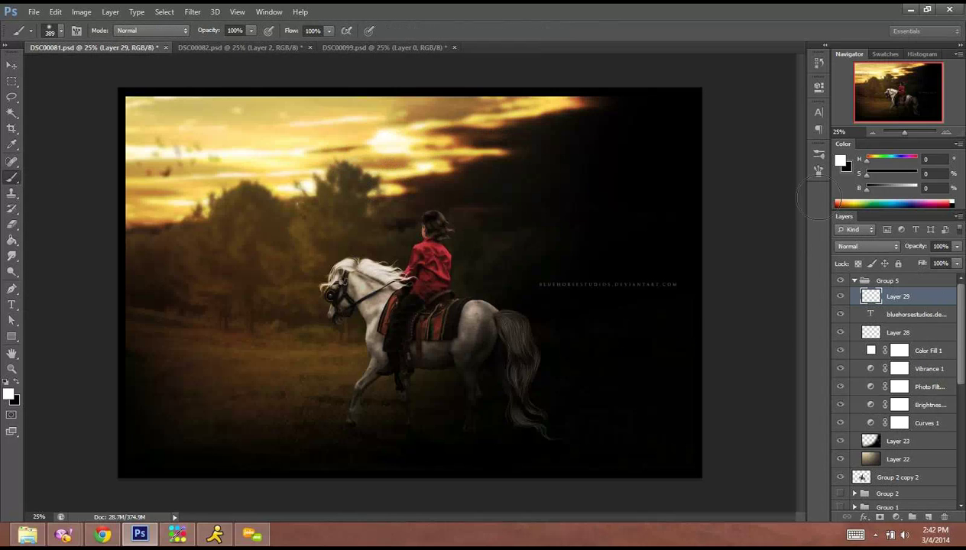
left_click(818, 173)
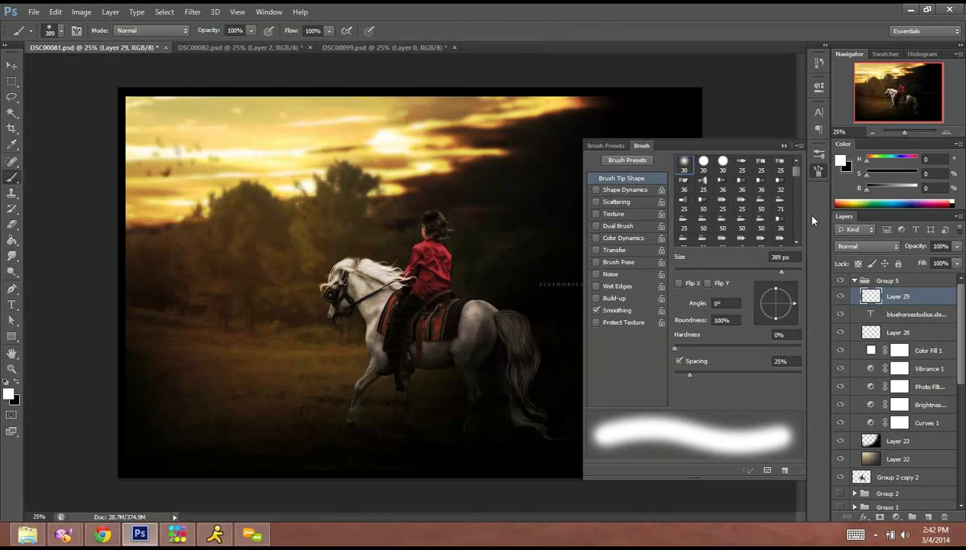
scroll(801, 223, "down", 5)
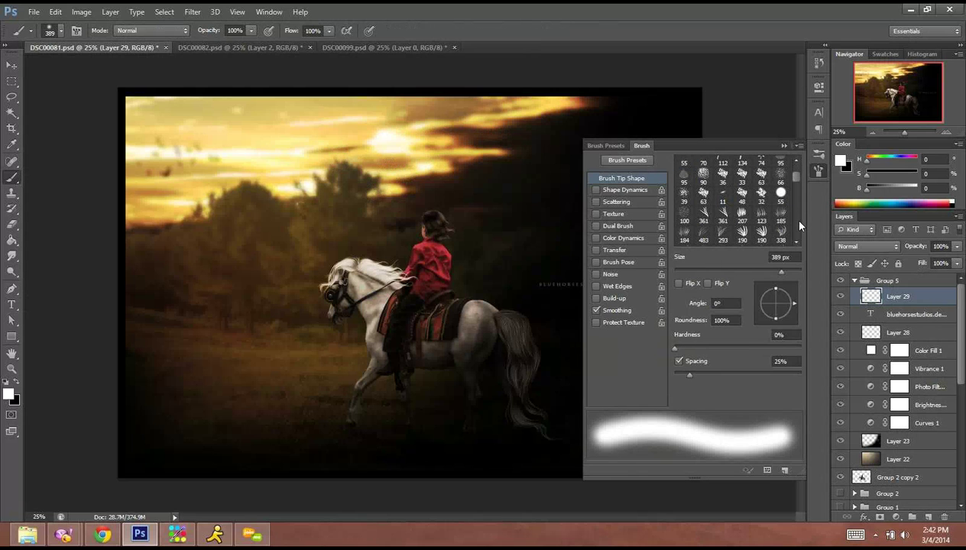
scroll(799, 191, "down", 5)
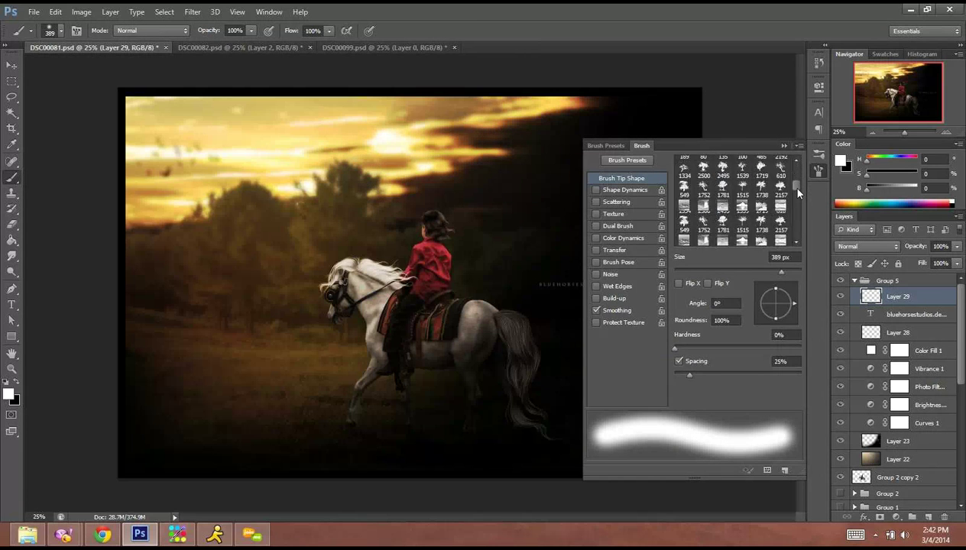
scroll(790, 201, "down", 5)
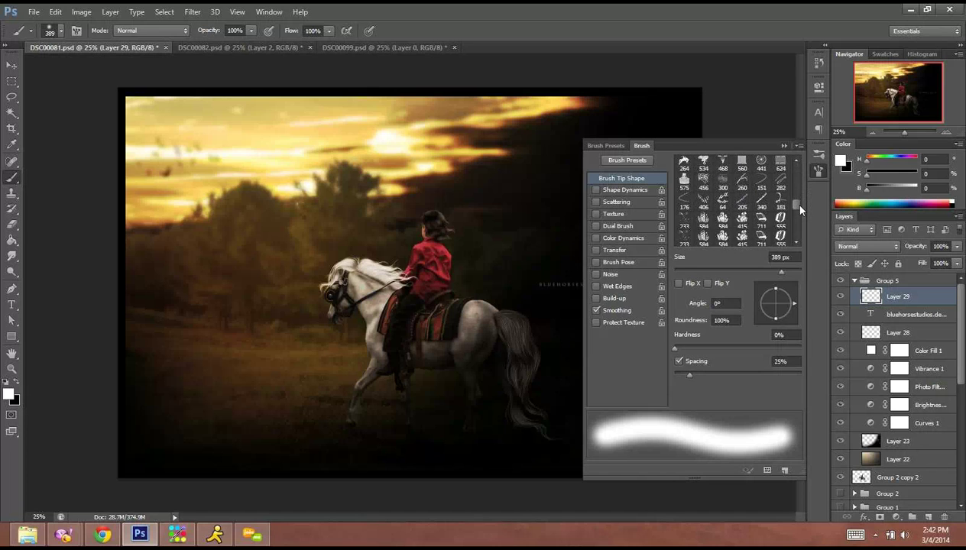
left_click(780, 205)
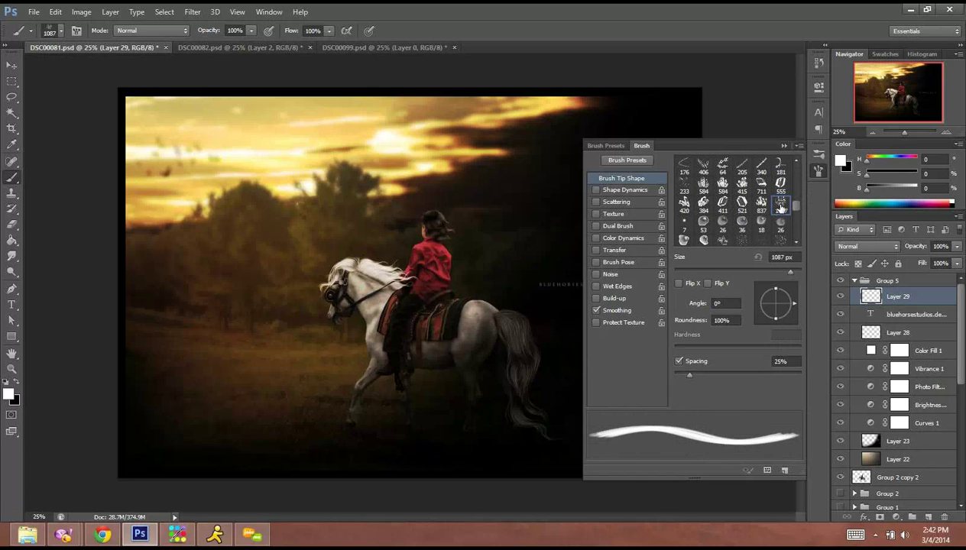
left_click(778, 273)
left_click(785, 272)
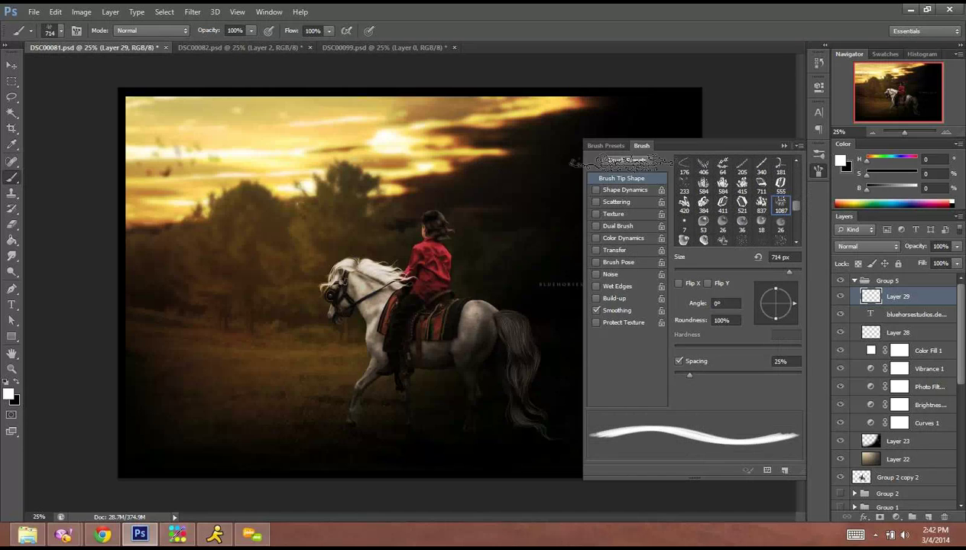
left_click(783, 147)
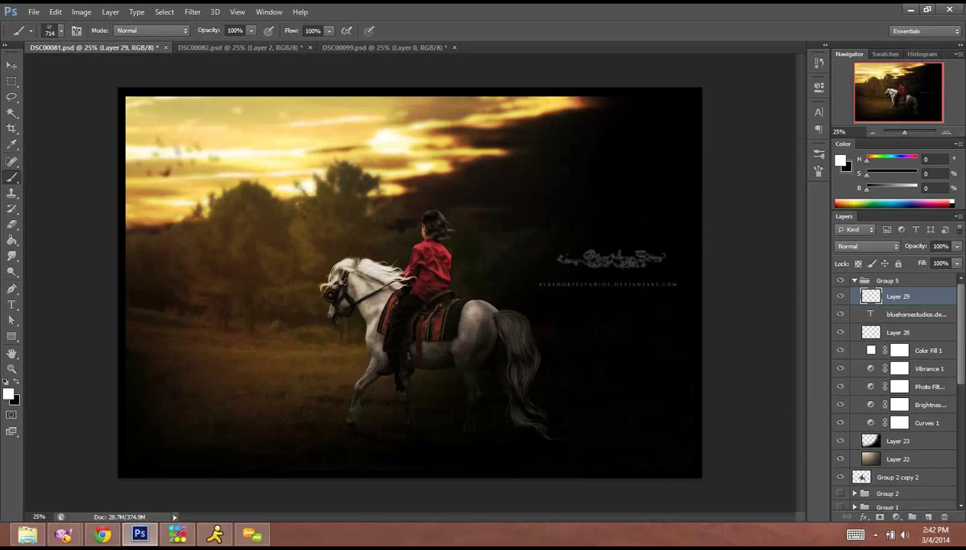
Stamp the white signature just above the watermark text and lower its layer opacity to 26%.
left_click(601, 267)
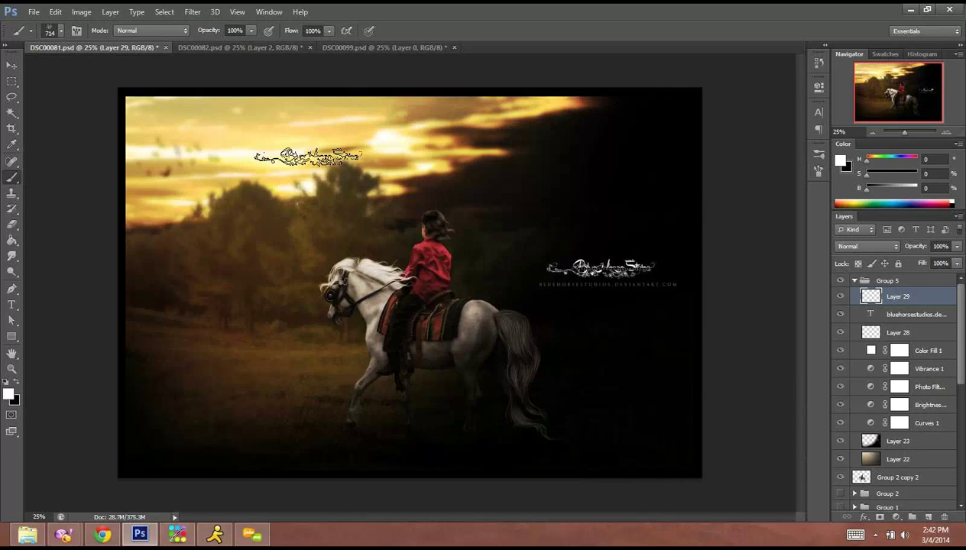
left_click(957, 247)
left_click(917, 262)
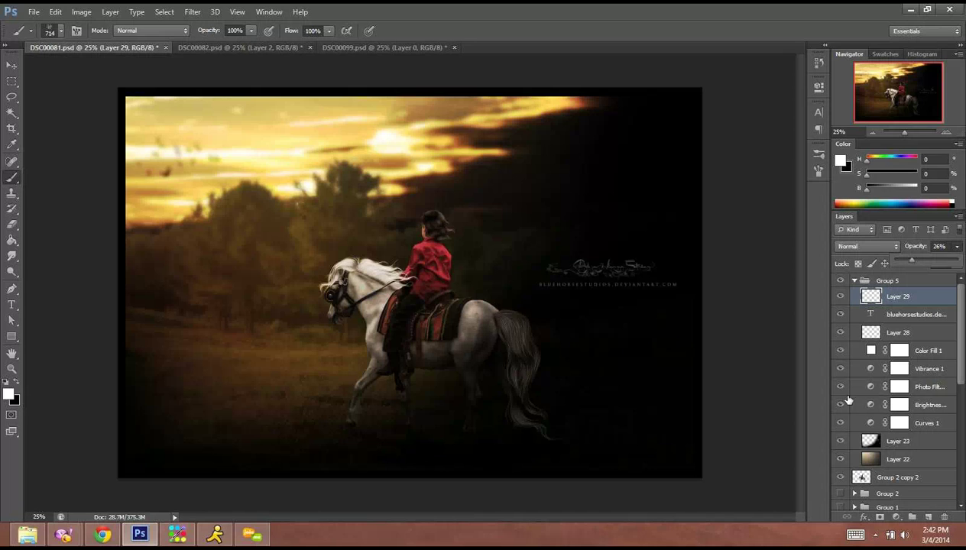
Save the layered composite as DSC00081 in Photoshop format on the USB drive, replacing the existing file.
left_click(35, 12)
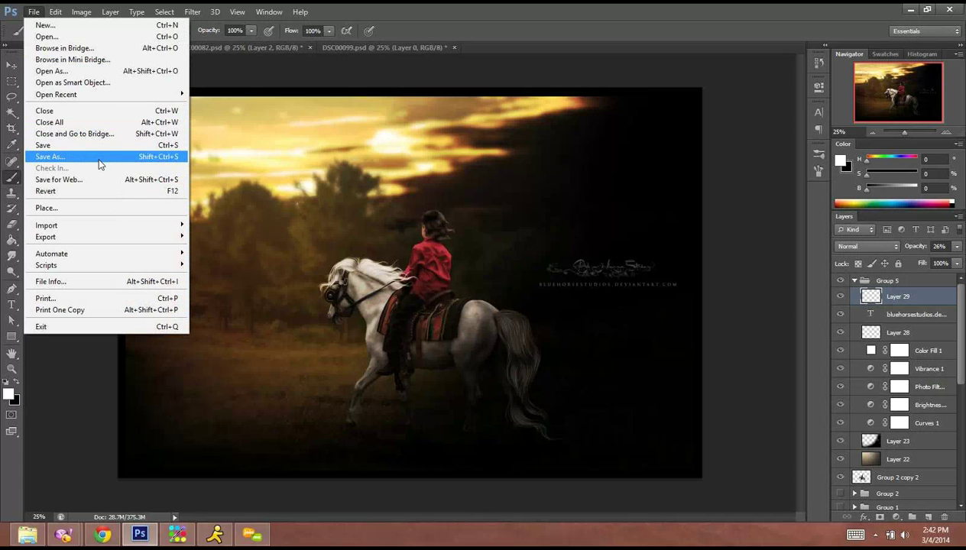
left_click(99, 158)
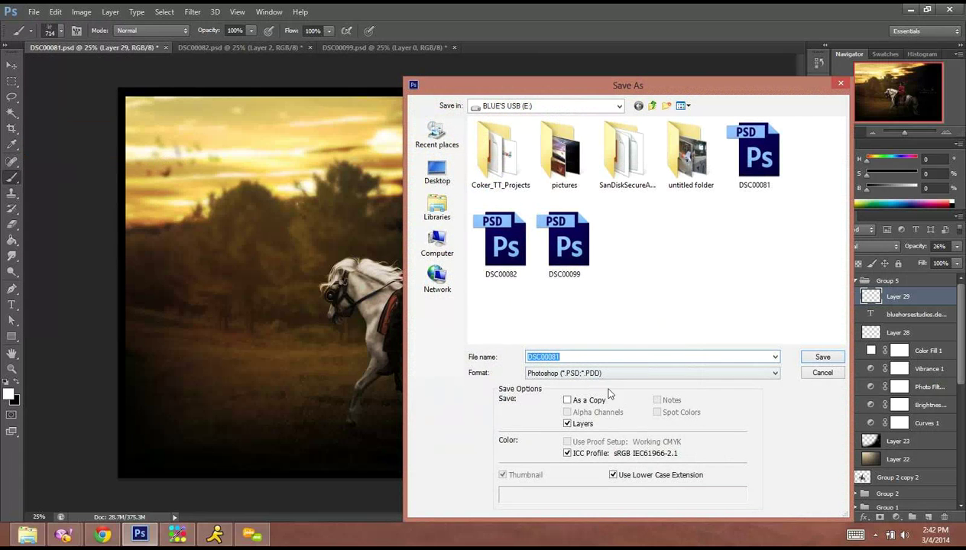
left_click(812, 358)
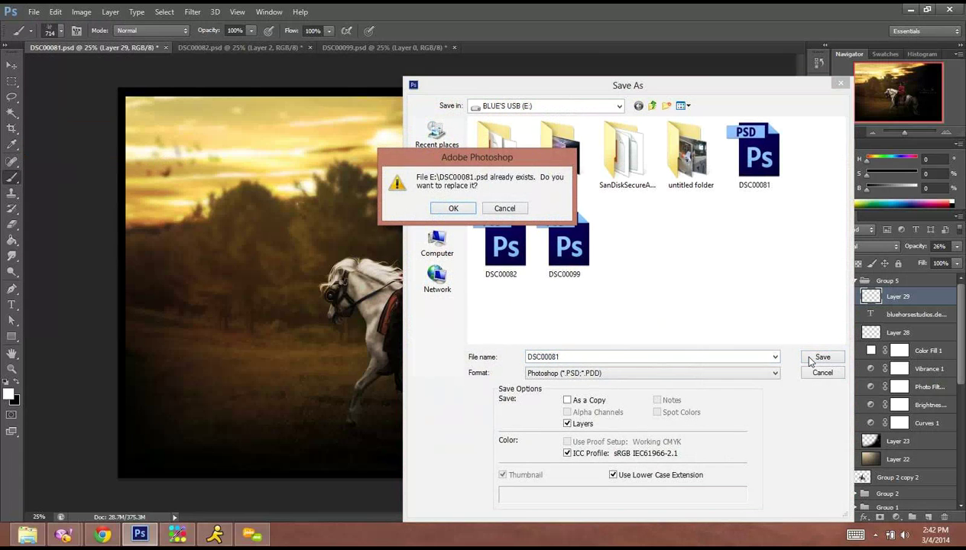
key("Return")
key("Return")
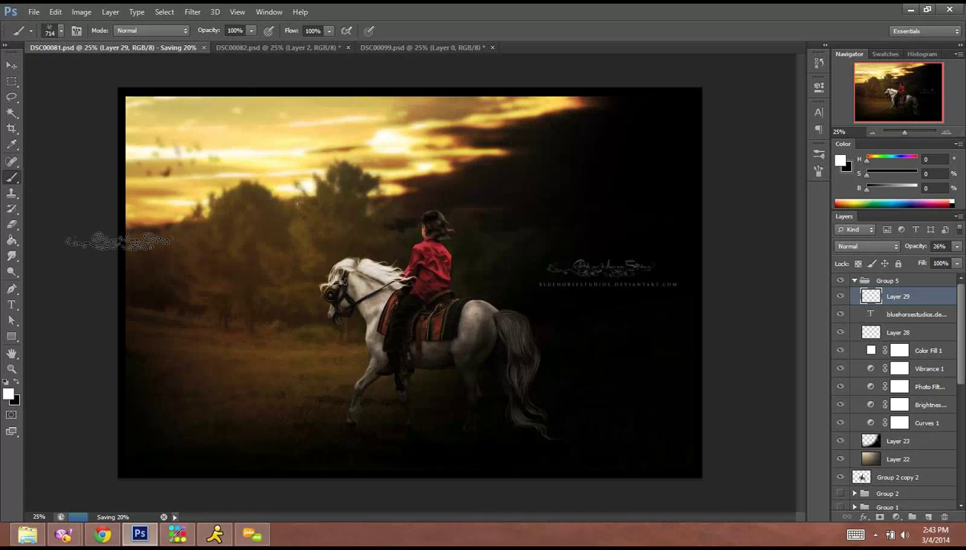
Switch to Chrome, return to the "glass ball" results and examine the Glass Ball Tutorial at full size.
left_click(102, 535)
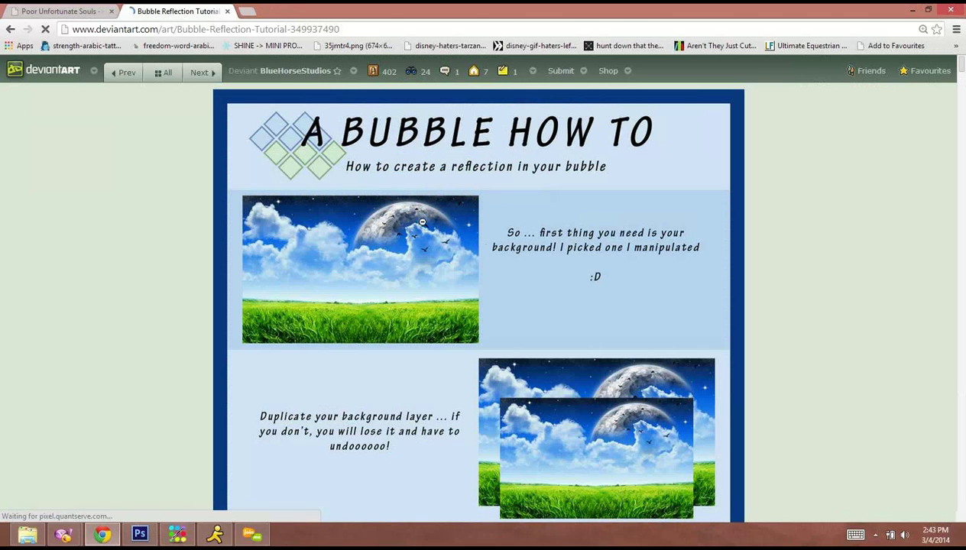
key("alt+Left")
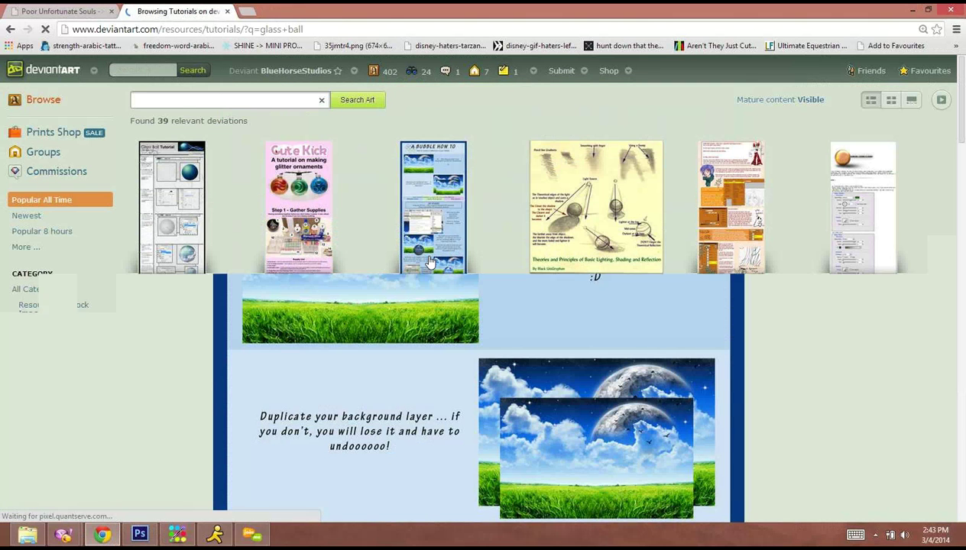
left_click(197, 246)
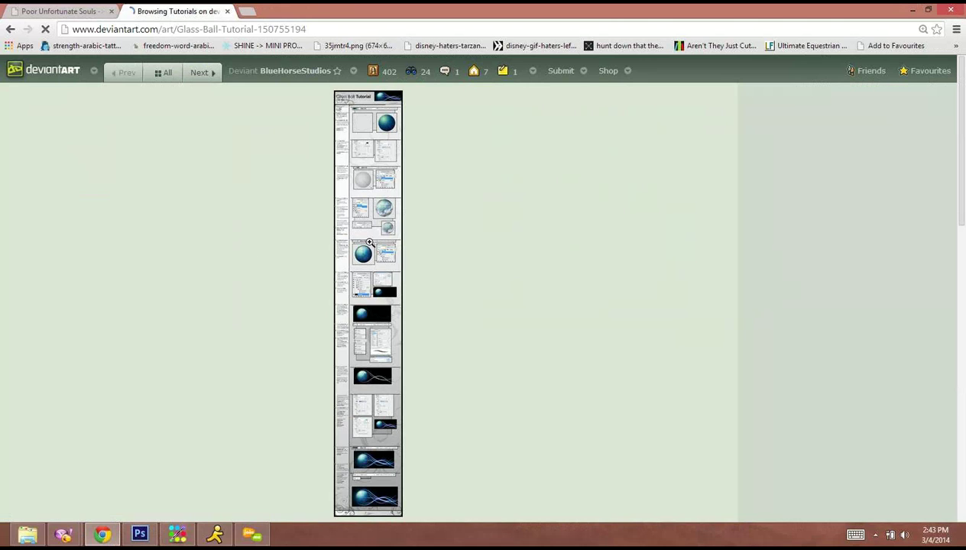
left_click(370, 244)
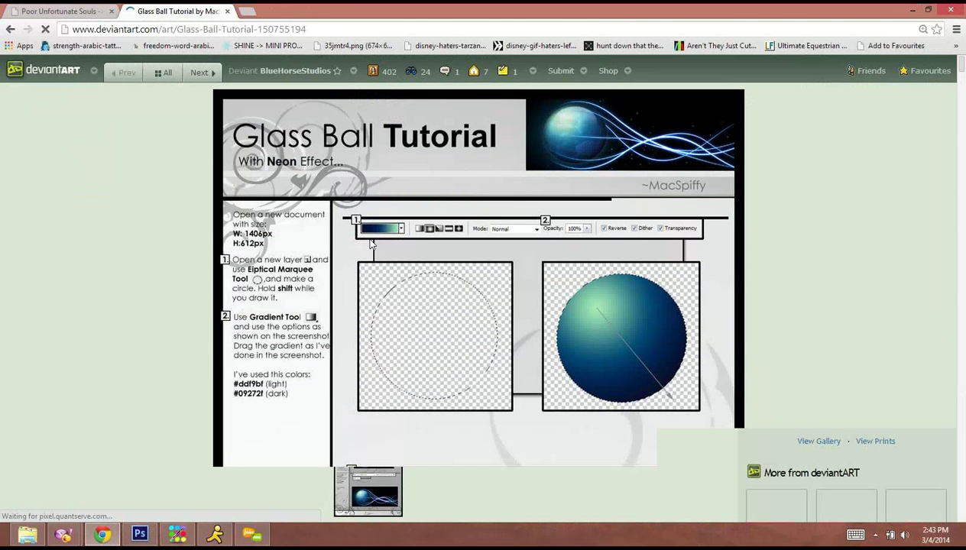
scroll(963, 85, "down", 4)
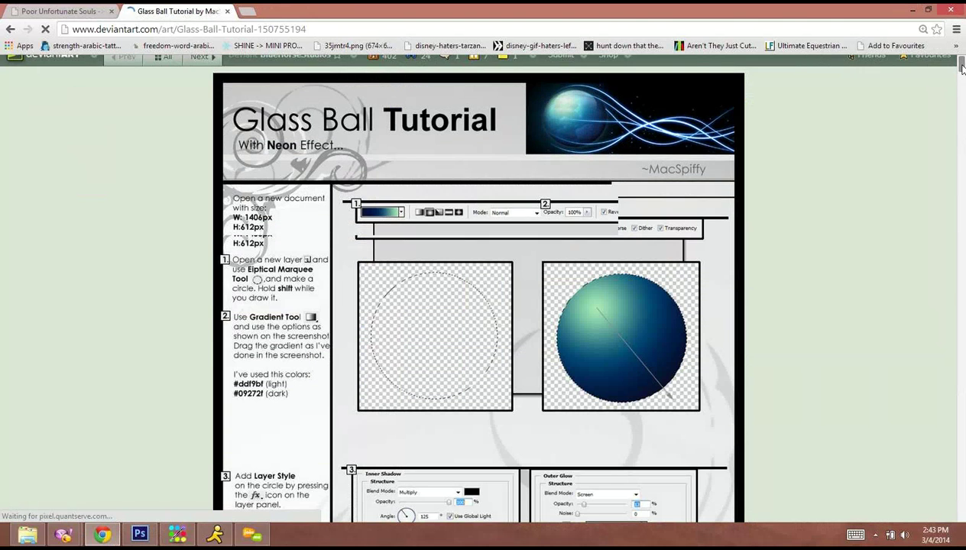
mouse_move(963, 90)
left_mouse_down()
mouse_move(963, 179)
mouse_move(963, 82)
left_mouse_up()
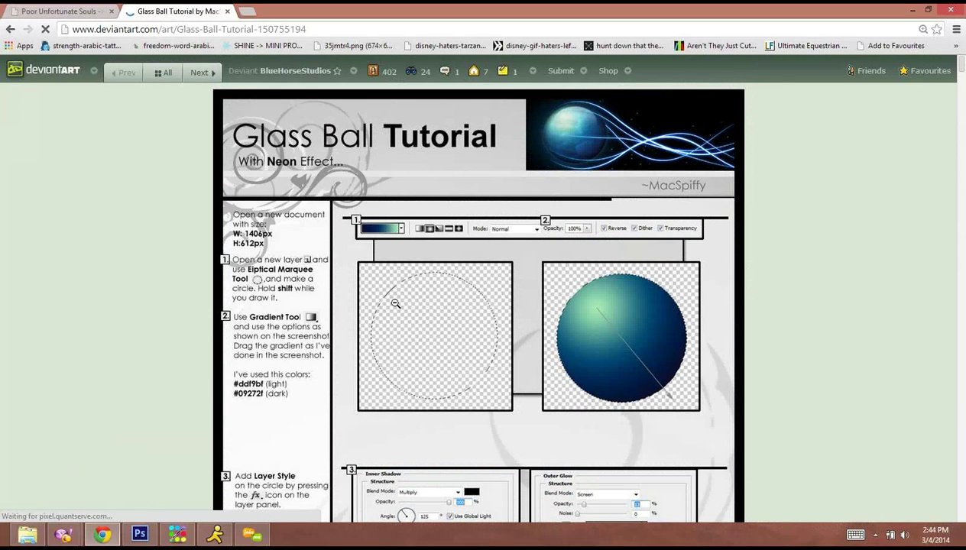
mouse_move(136, 540)
left_click_drag(964, 68, 965, 90)
Switch to Photoshop and save the layered composite as gabe1 in Photoshop format in the characterimages folder of the Pictures library, with maximum compatibility.
left_click(141, 535)
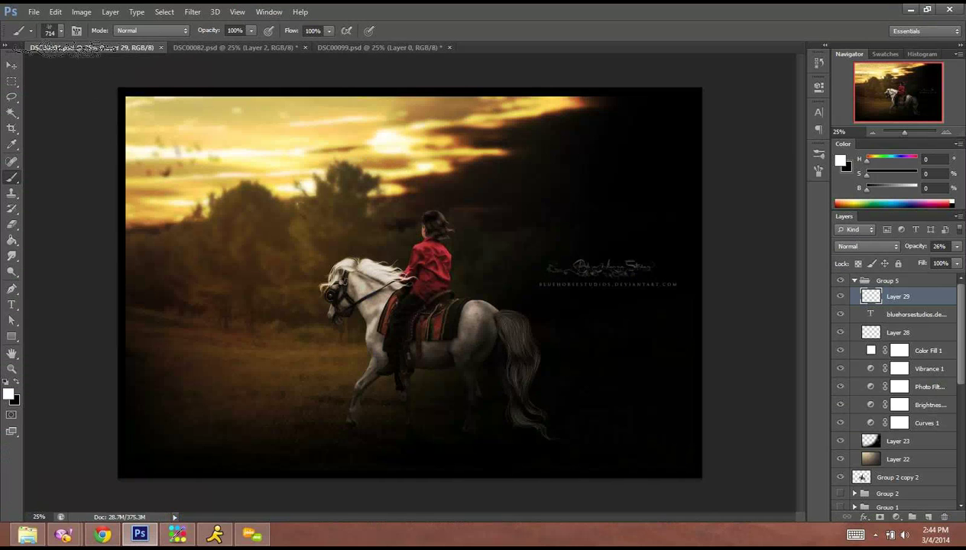
left_click(33, 11)
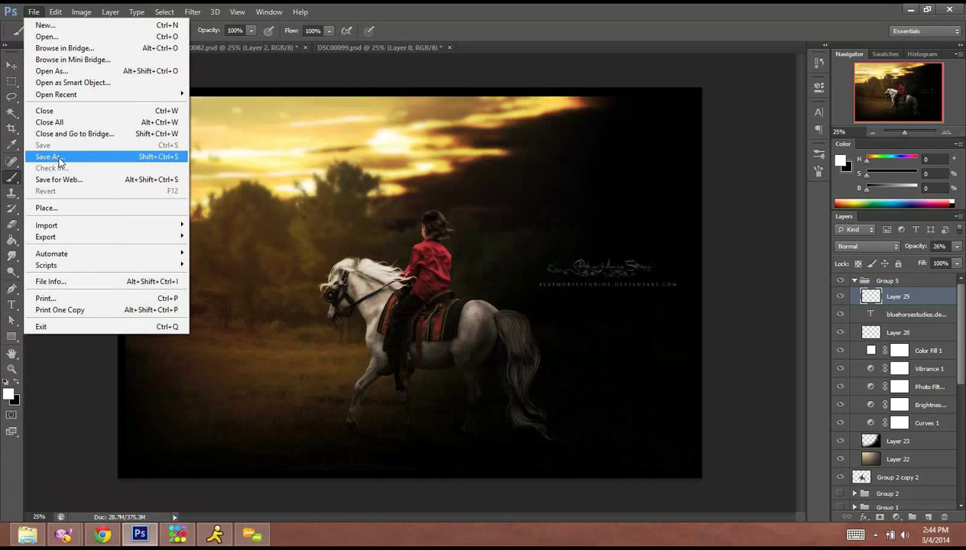
left_click(50, 156)
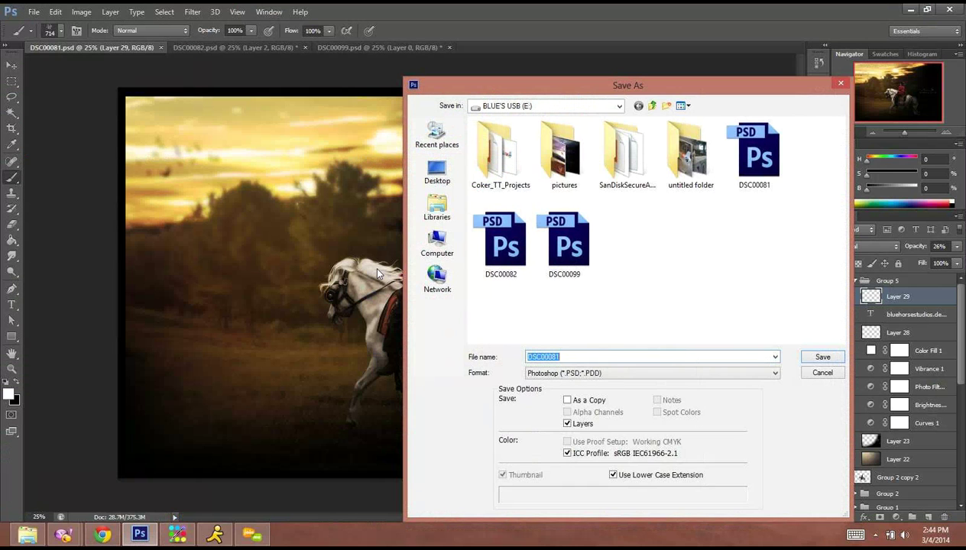
left_click(432, 210)
double_click(518, 162)
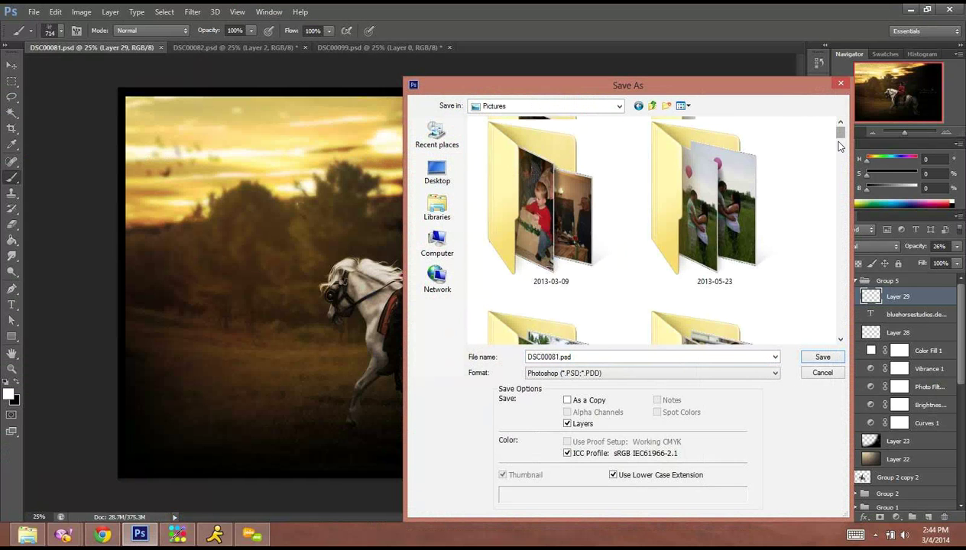
left_click_drag(840, 133, 839, 167)
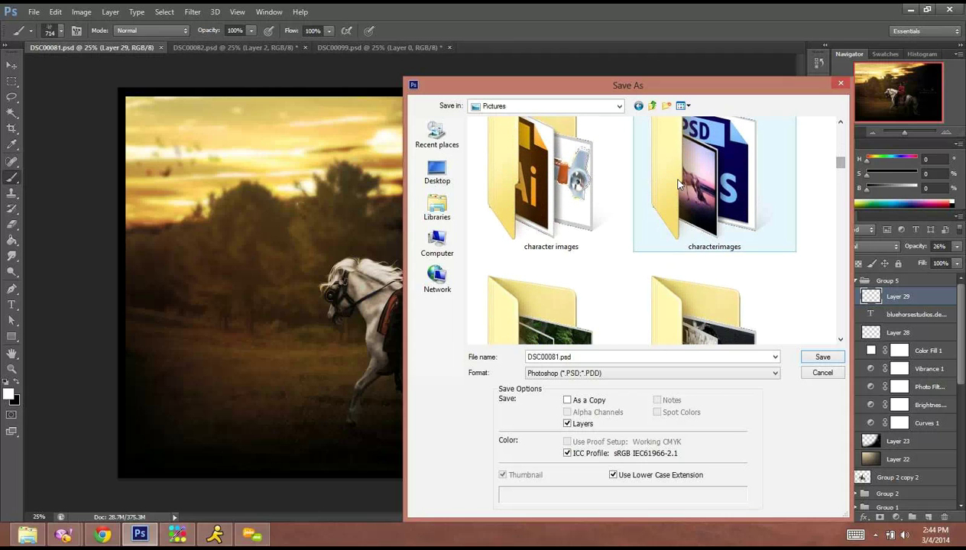
double_click(687, 245)
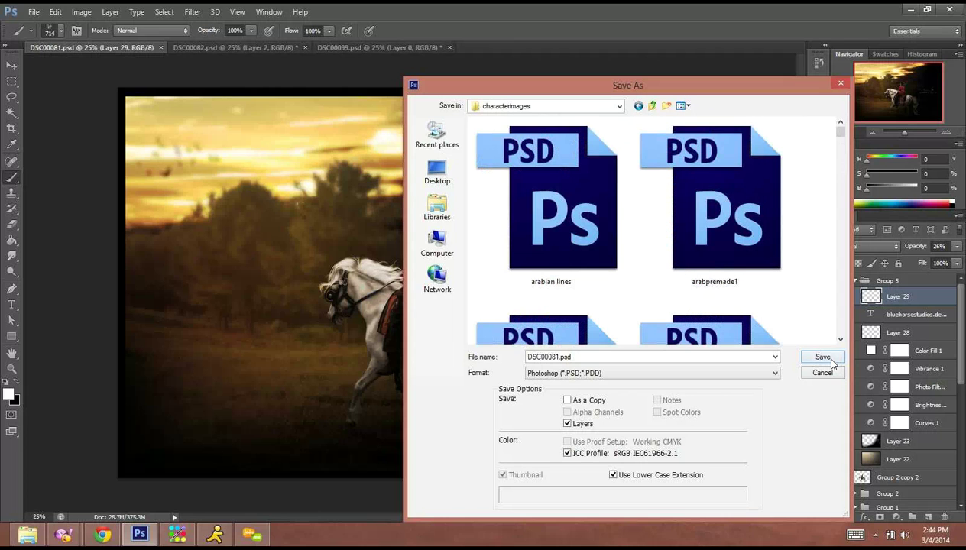
double_click(650, 356)
type("gabe1")
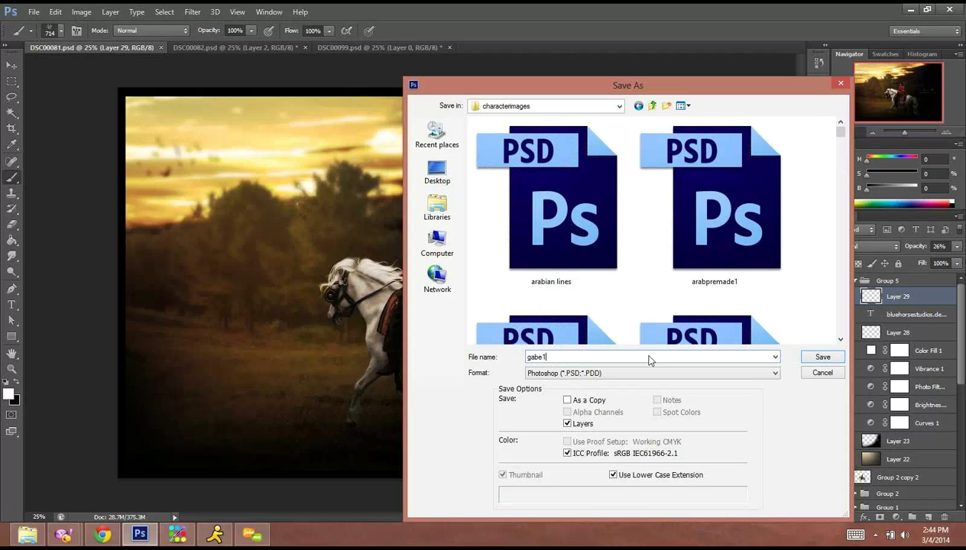
key("Return")
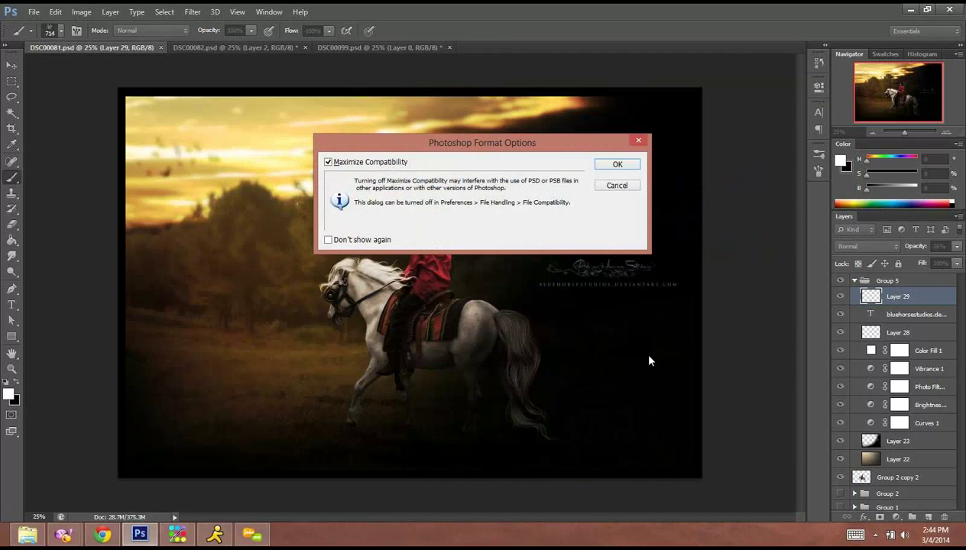
key("Return")
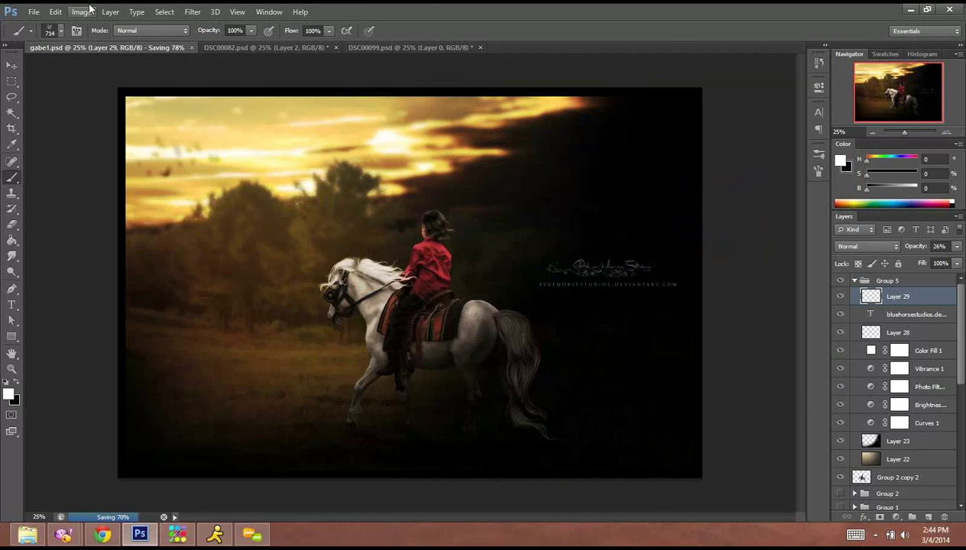
Save a PNG copy of the composite as gabe1.png in the characterimages folder, using Smallest / Slow compression and no interlacing.
left_click(34, 11)
key("Return")
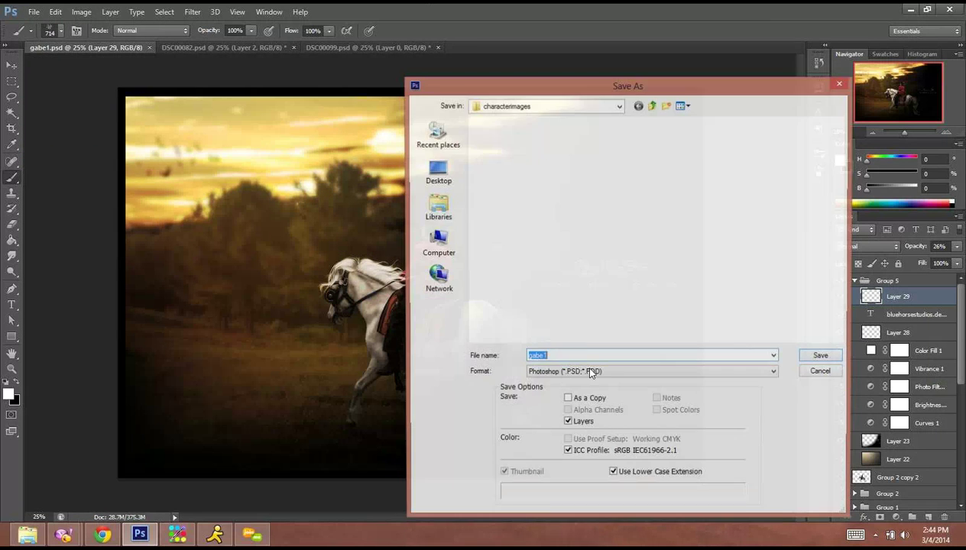
left_click(581, 373)
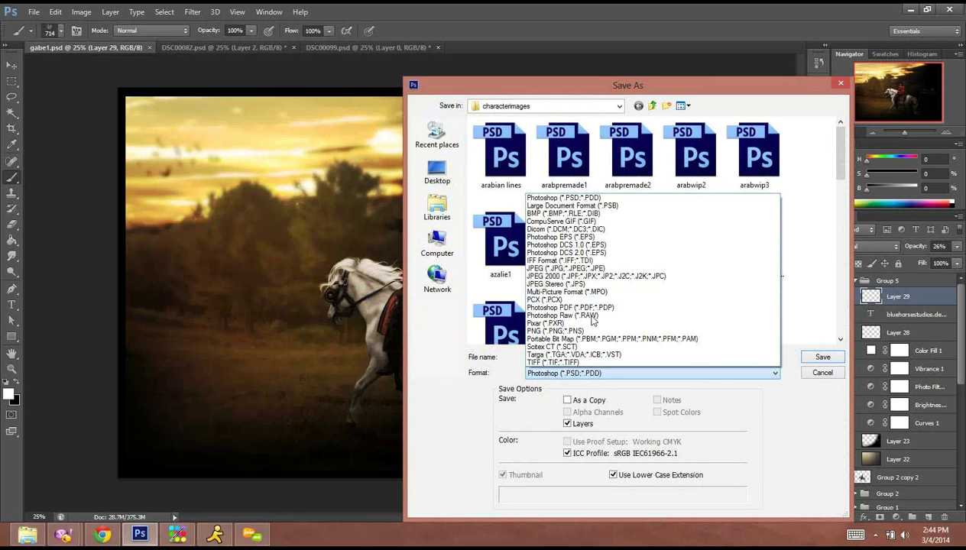
left_click(586, 332)
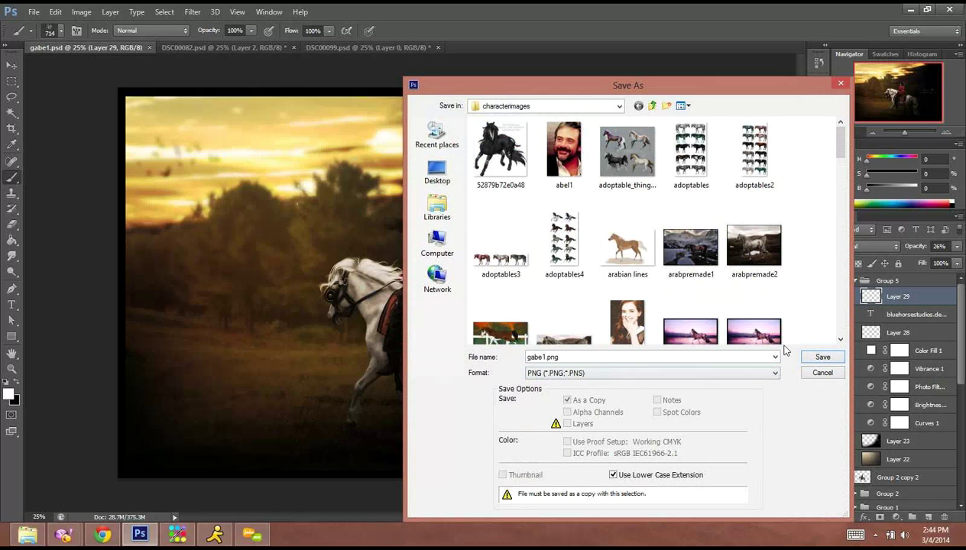
left_click(821, 359)
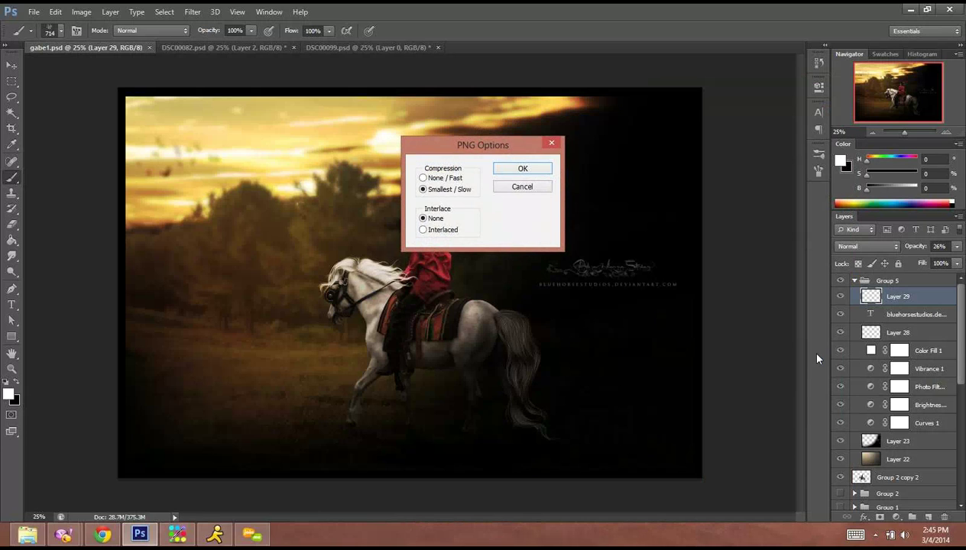
key("Return")
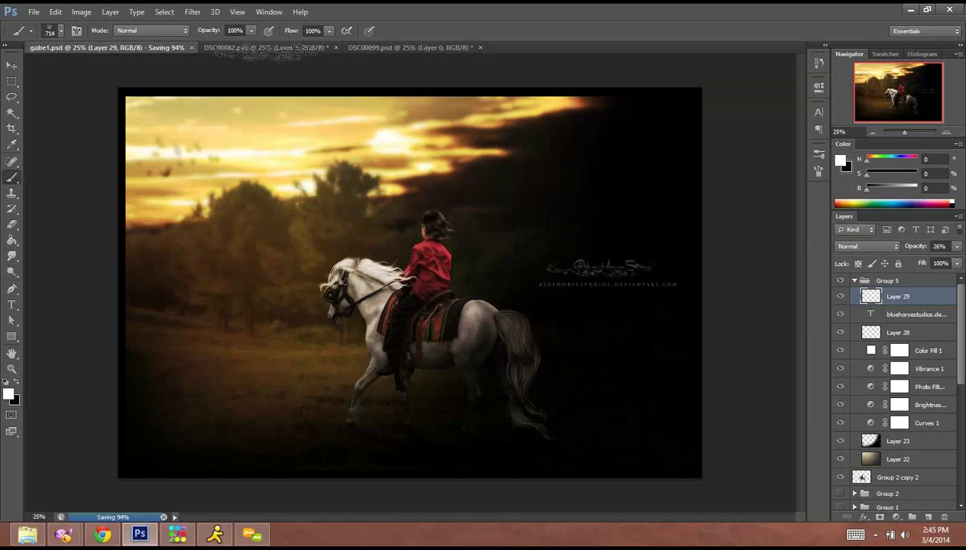
left_click(35, 12)
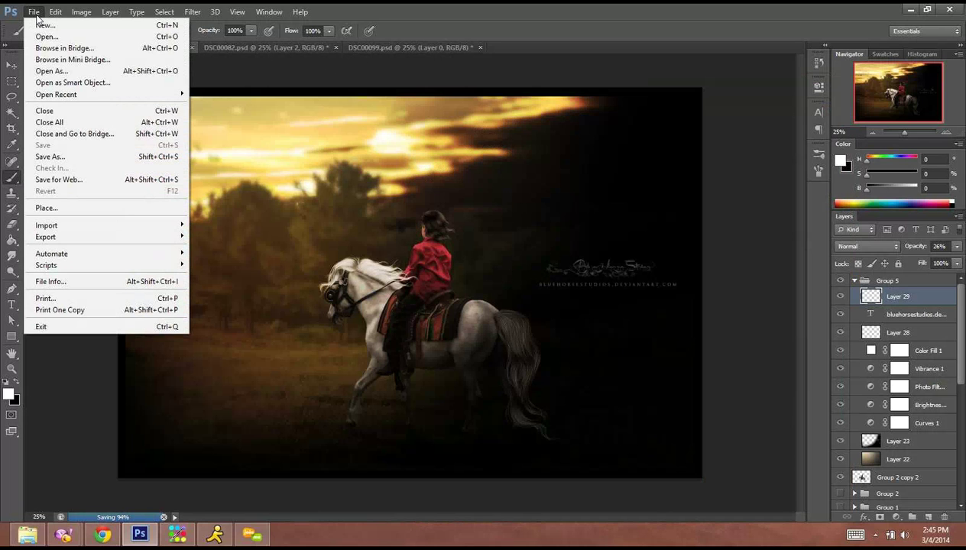
left_click(35, 14)
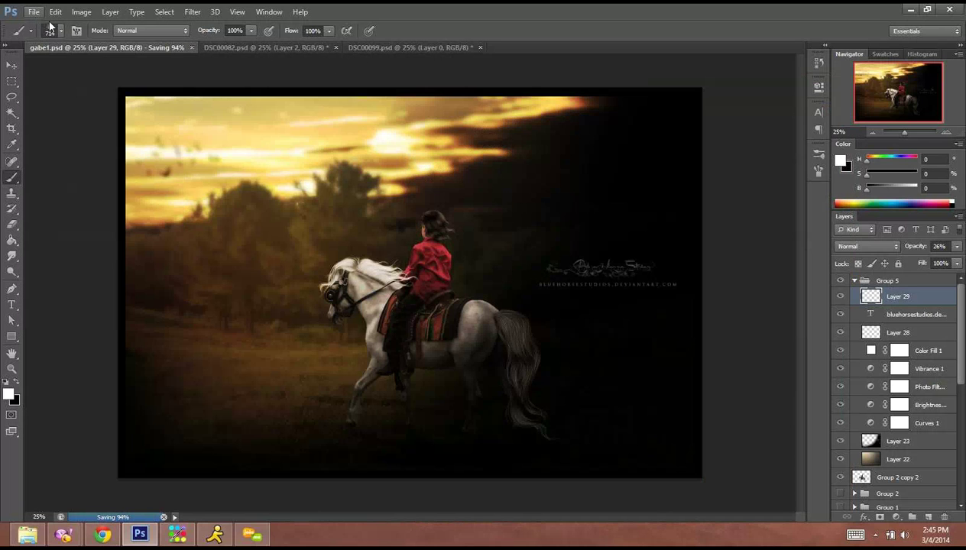
left_click(294, 48)
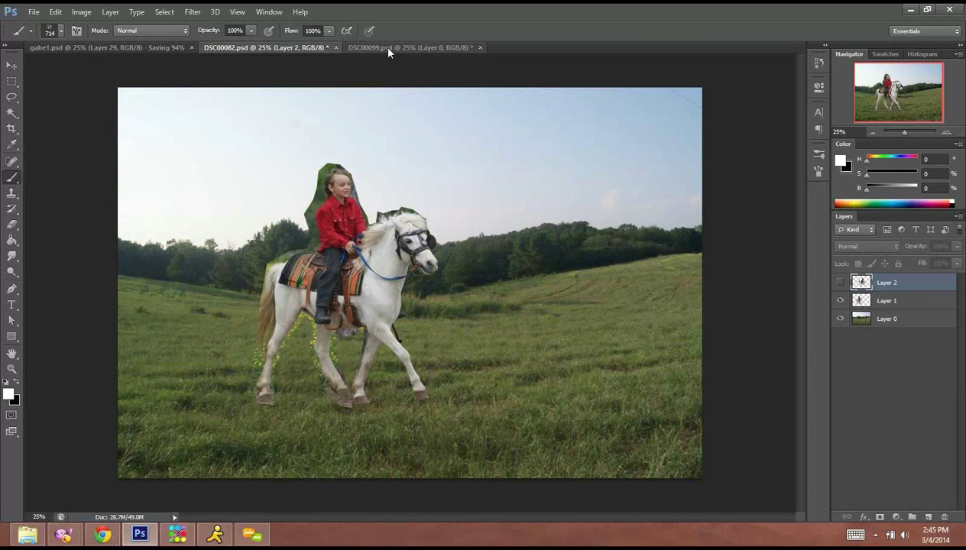
left_click(389, 49)
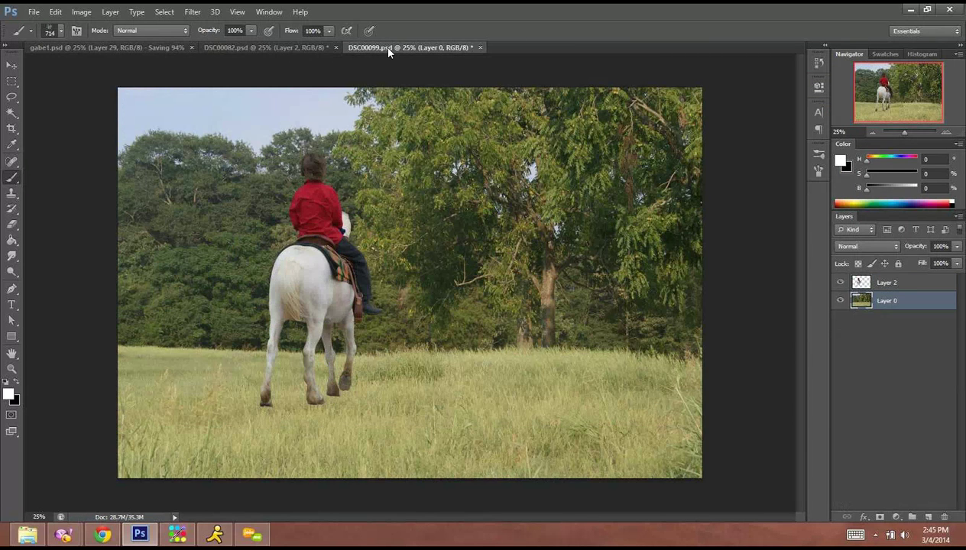
left_click(286, 55)
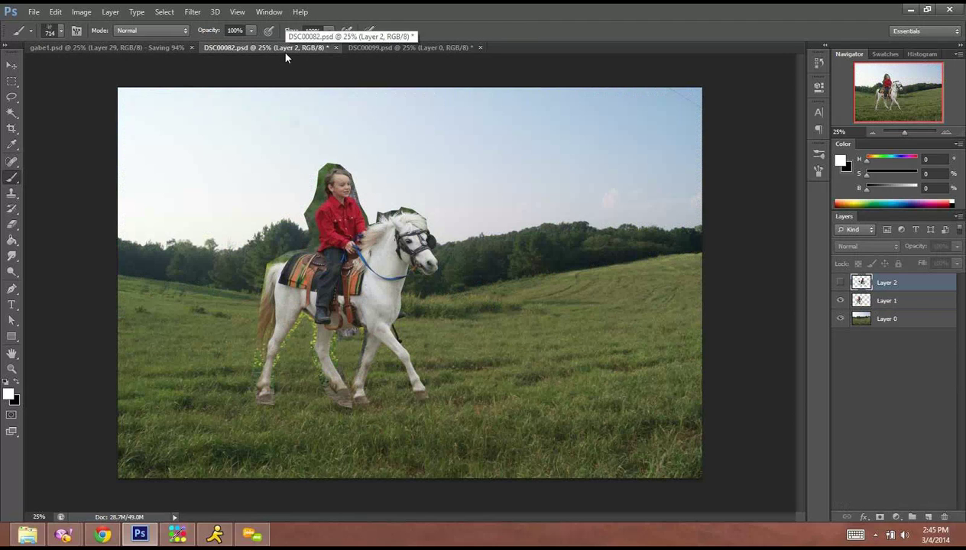
left_click(152, 51)
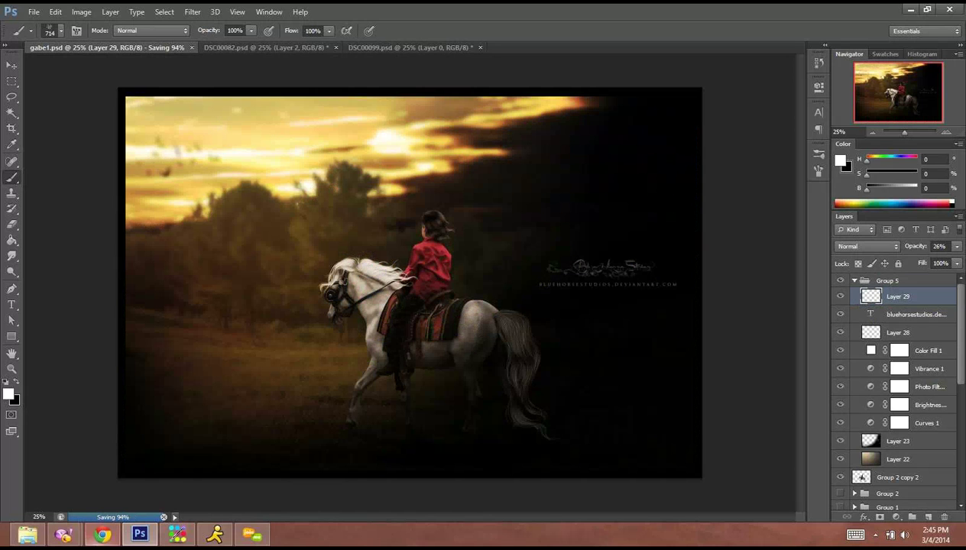
Switch to Chrome and open deviantART's page for submitting a new deviation.
left_click(101, 534)
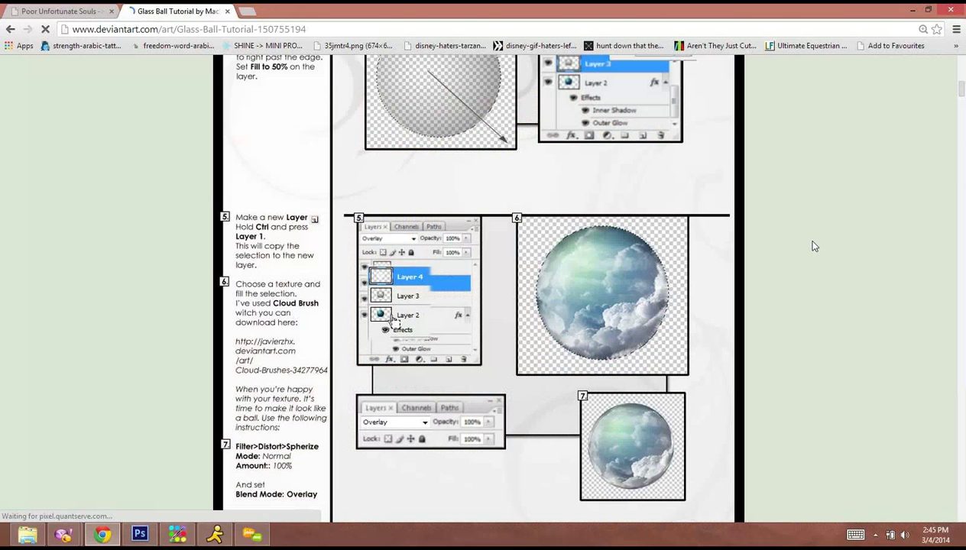
left_click_drag(544, 273, 658, 137)
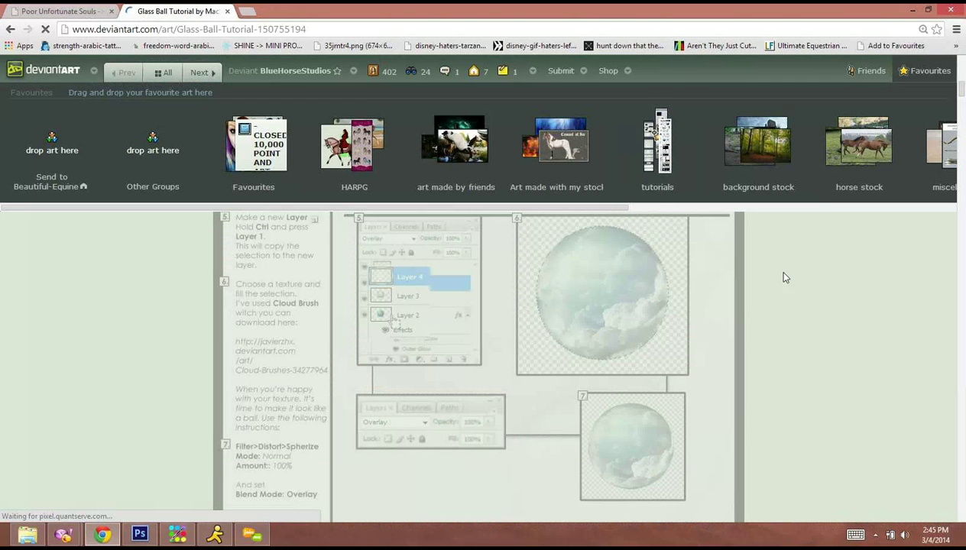
left_click_drag(961, 90, 965, 119)
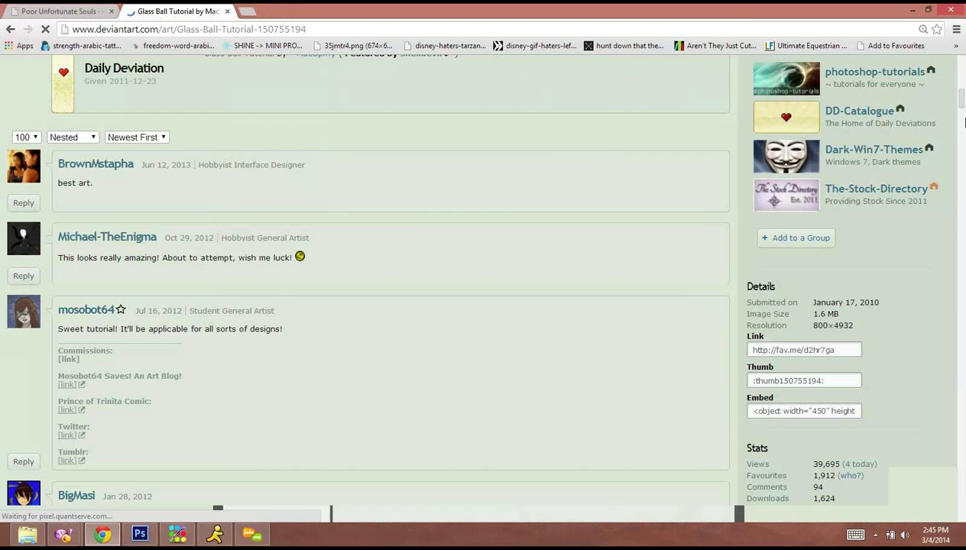
scroll(965, 122, "up", 15)
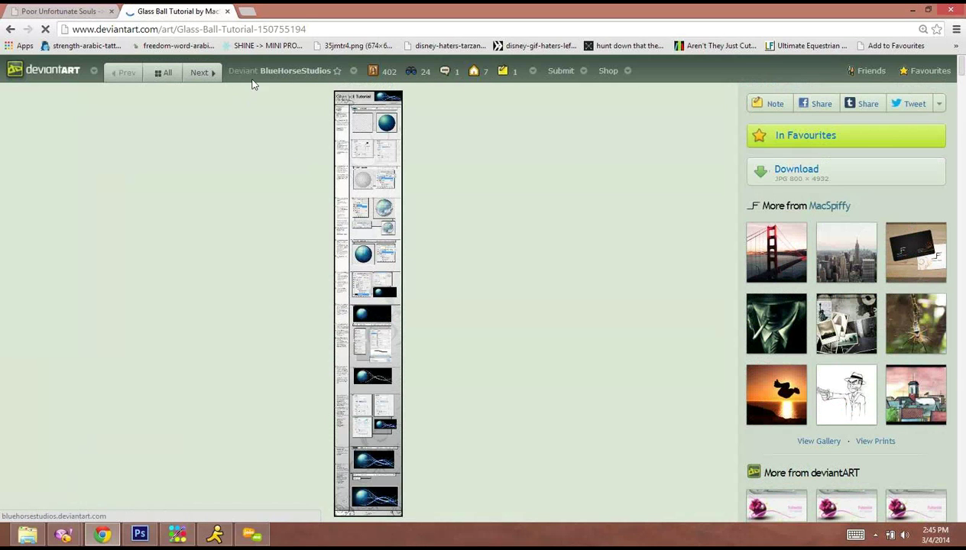
left_click(572, 81)
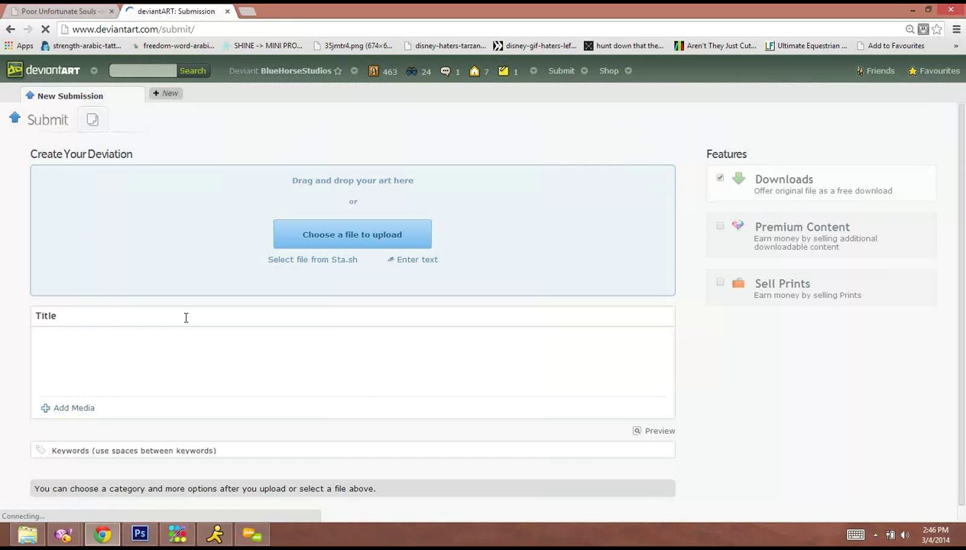
Title the new deviation "Blue's Dreamscape - WIP".
left_click(186, 317)
type("Dreamscape")
left_click(35, 316)
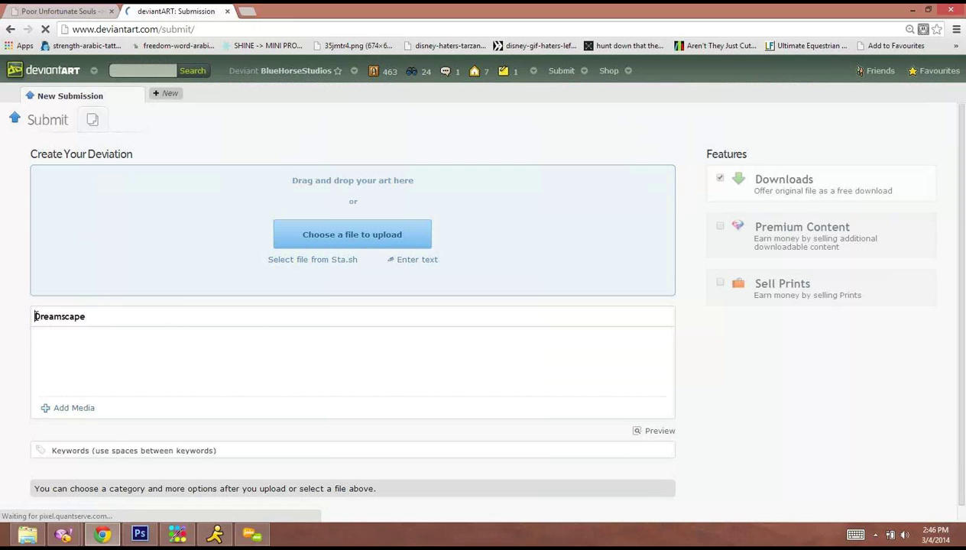
type("Blue's")
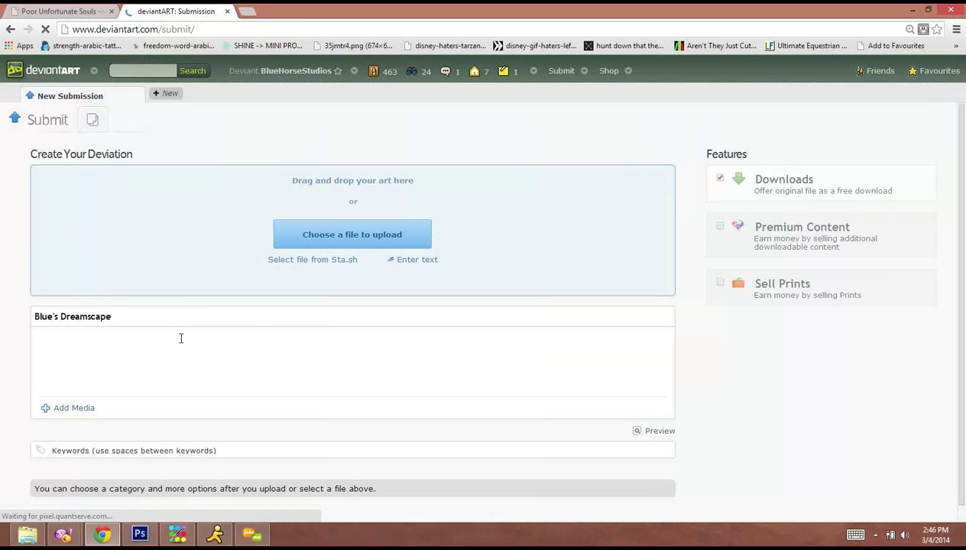
left_click(153, 317)
type("- WIP")
Describe the deviation as a wip for an assignment, eventually made into a globe cradled in my hands, ending with "Let's just hope it works..".
left_click(136, 360)
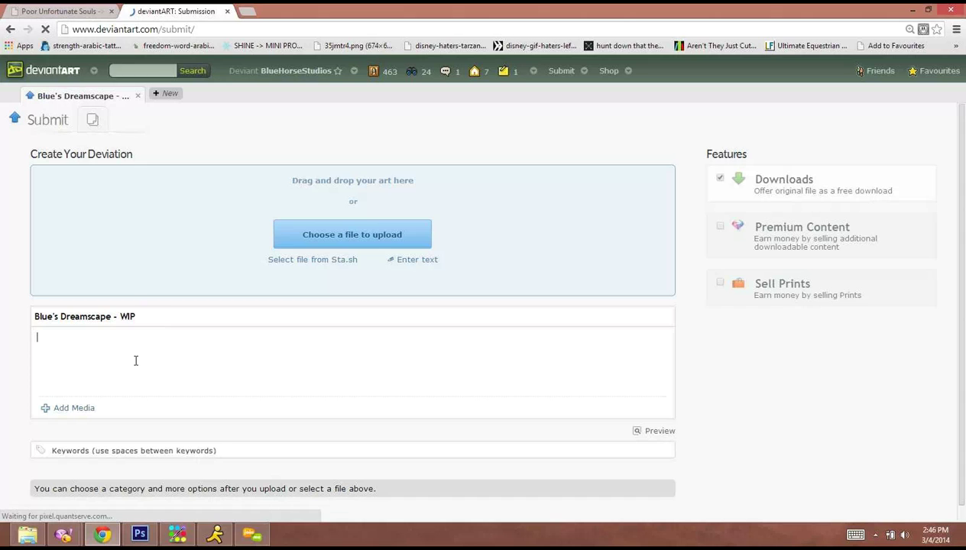
type("This is a wip for an assignment. Eventual")
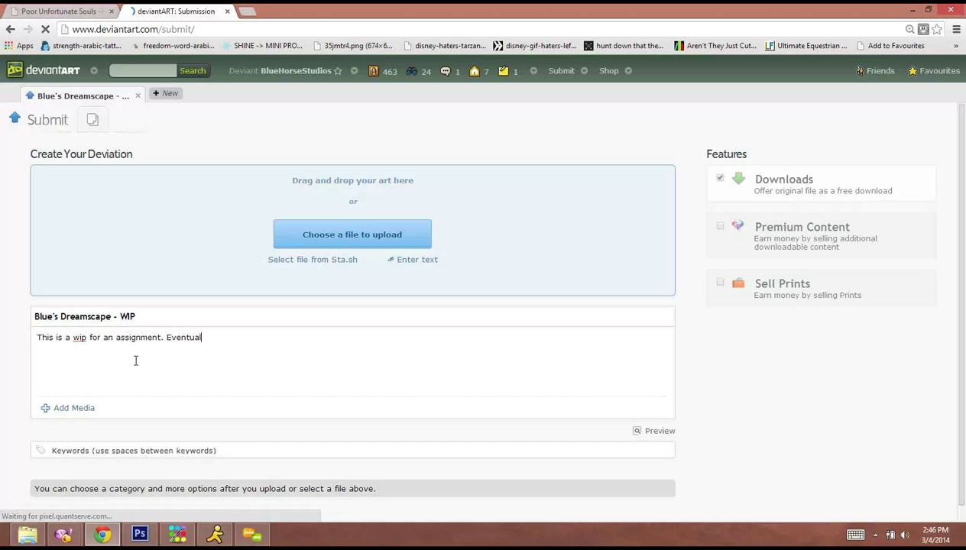
type("be")
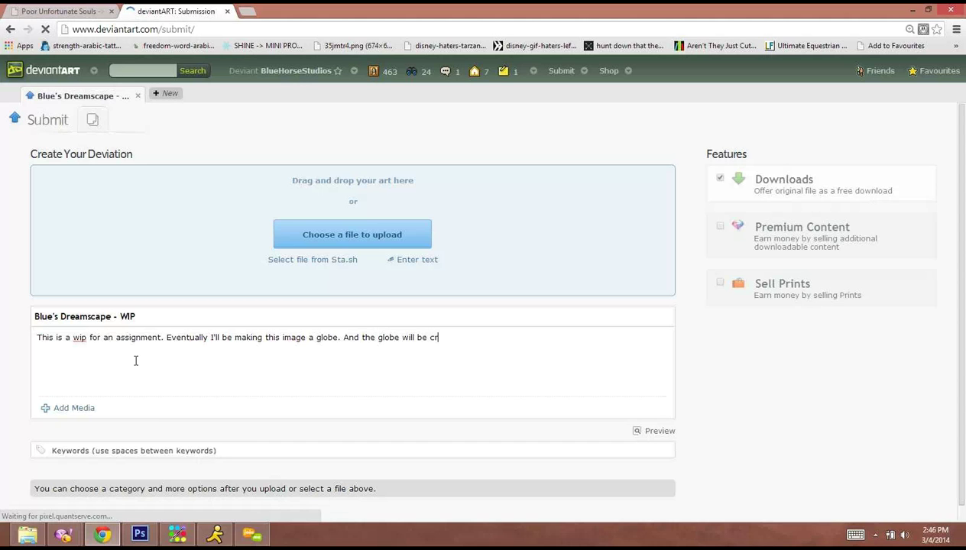
type("dled in my han")
type("Lets")
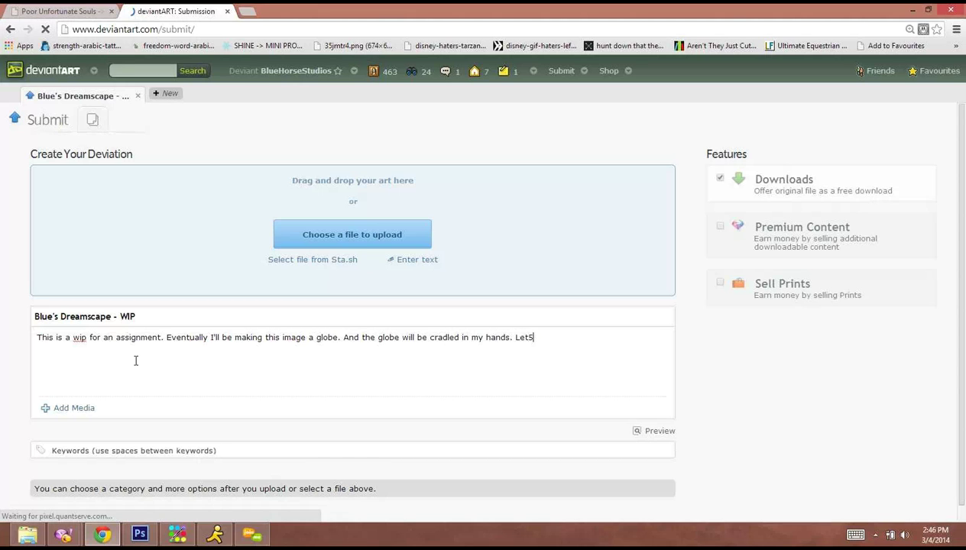
key("BackSpace")
type("'s just hope i")
key("BackSpace")
key("BackSpace")
type("e it works..")
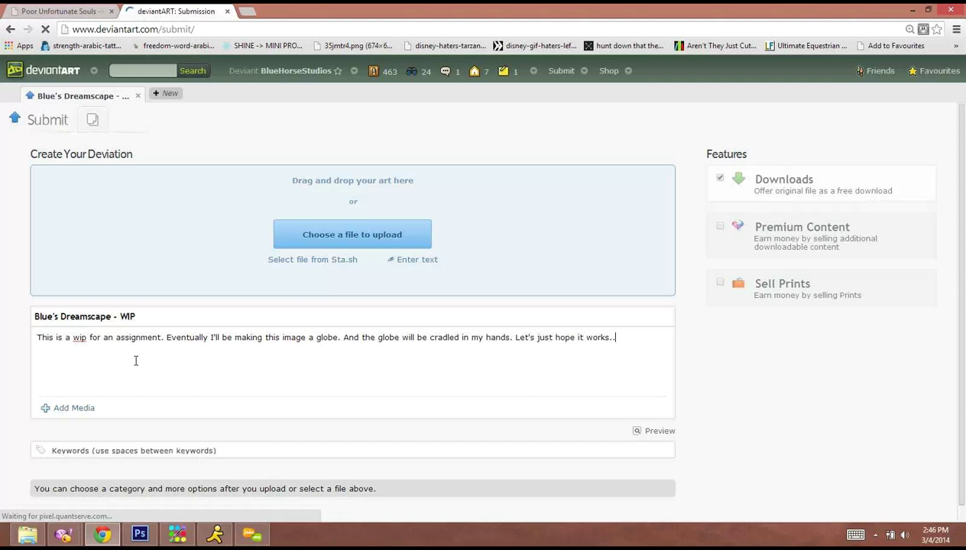